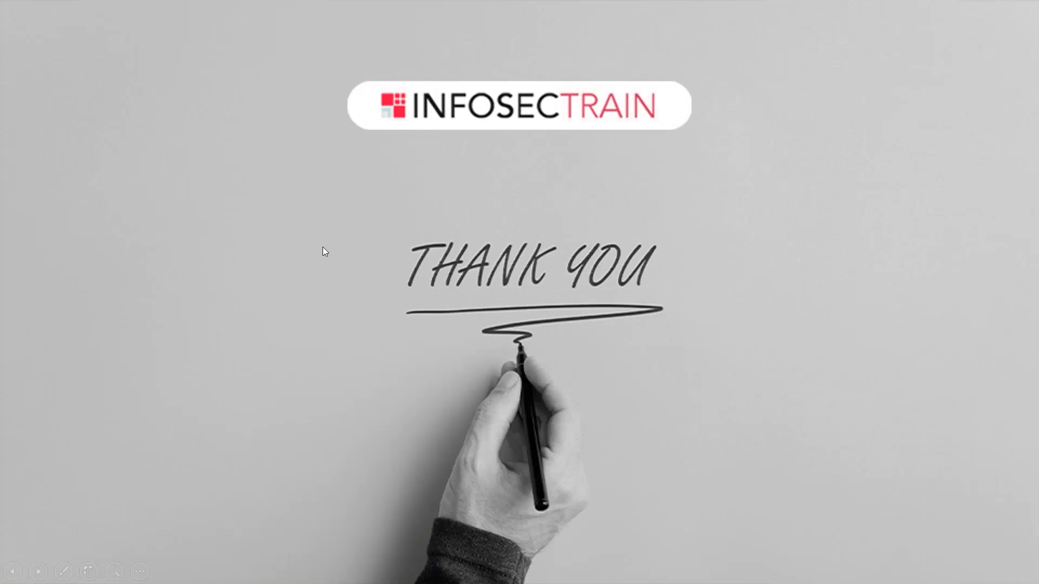
- End the slideshow, close the presentation and put away the Day 9 folder window to reach the desktop
key("Escape")
left_click(1022, 7)
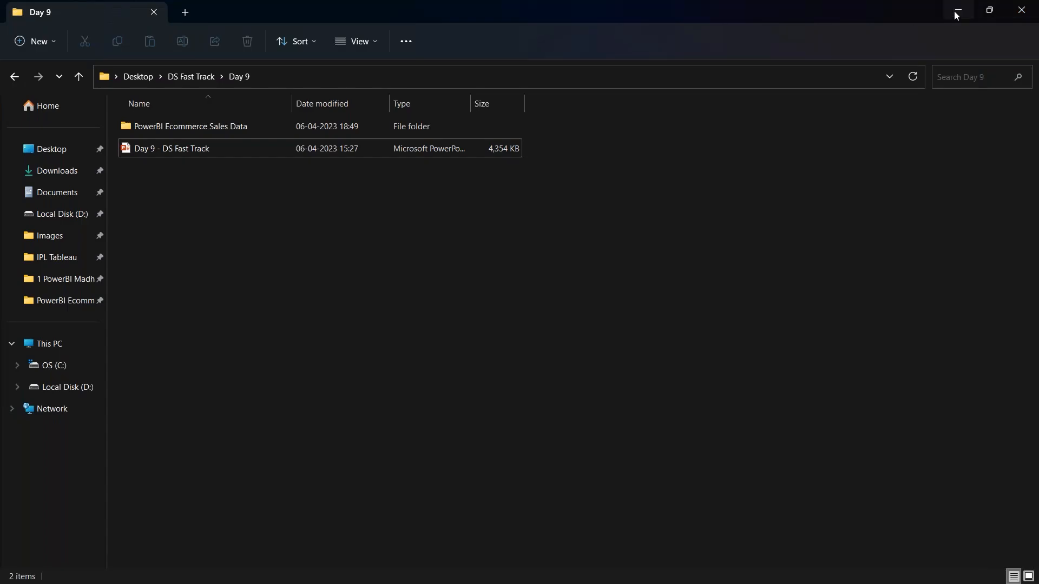
left_click(958, 10)
- Bring up an empty Power BI Desktop report, dismiss its start screen and return to the desktop
left_click_drag(696, 30, 564, 182)
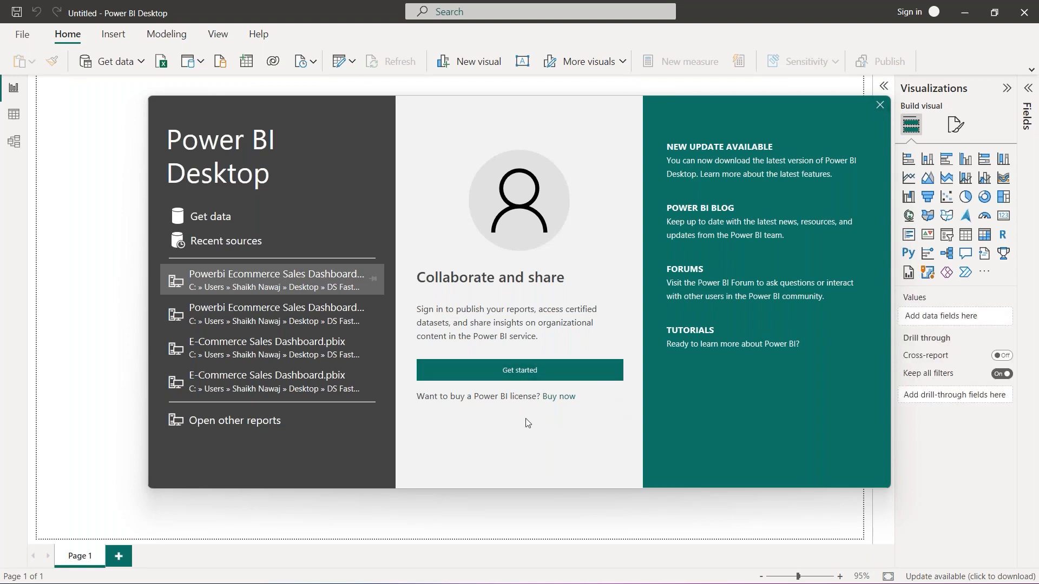
left_click(881, 106)
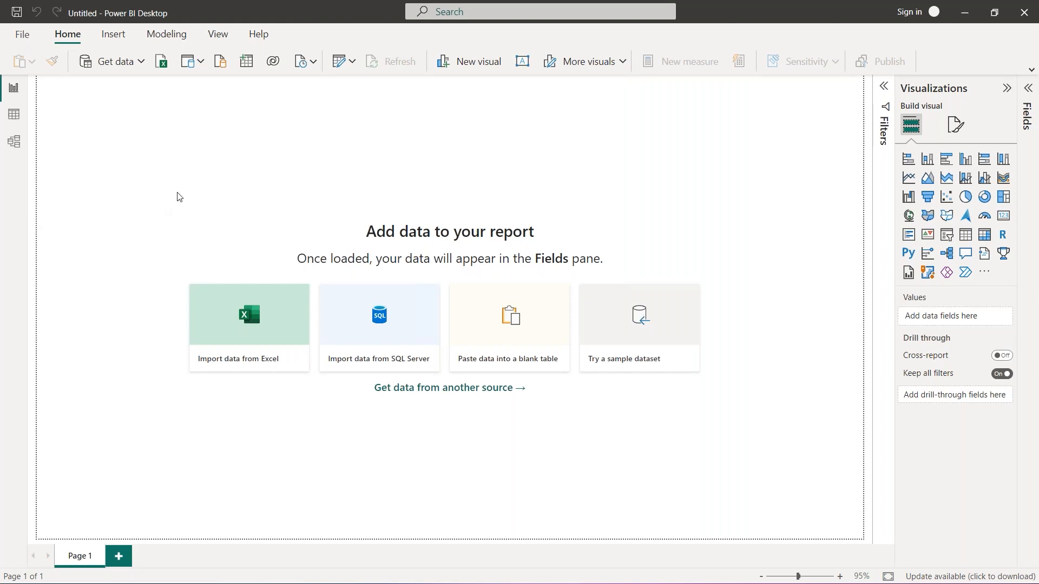
left_click(966, 16)
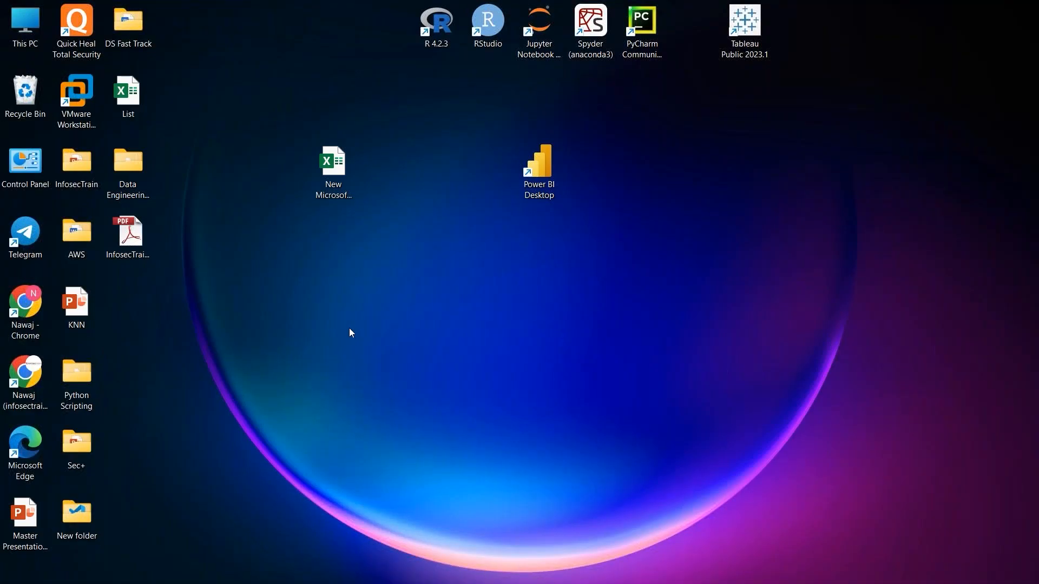
left_click_drag(539, 173, 693, 34)
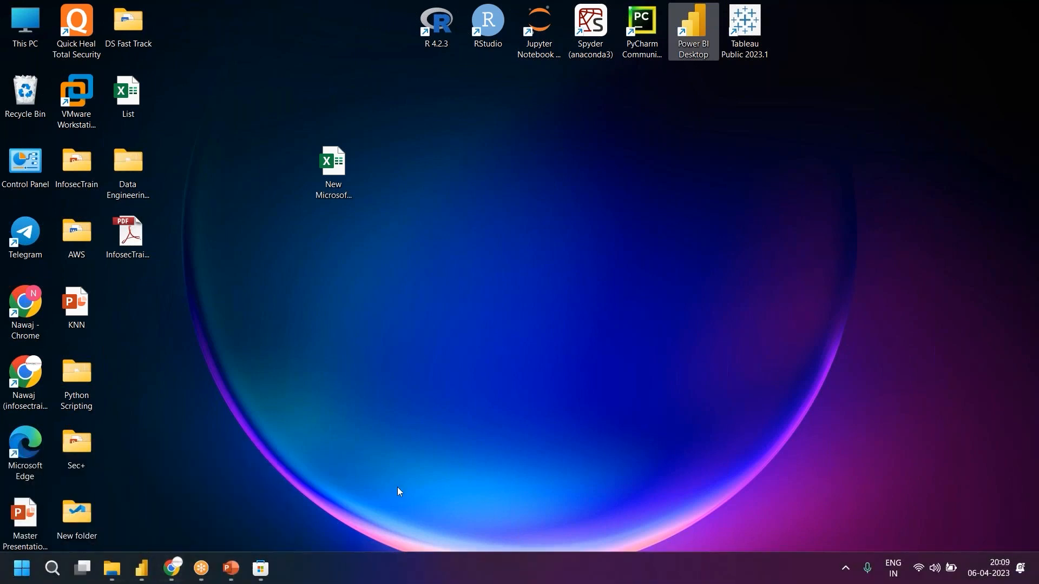
- Switch to the open Powerbi Ecommerce Sales Dashboard report in Power BI Desktop
mouse_move(296, 558)
left_click(264, 572)
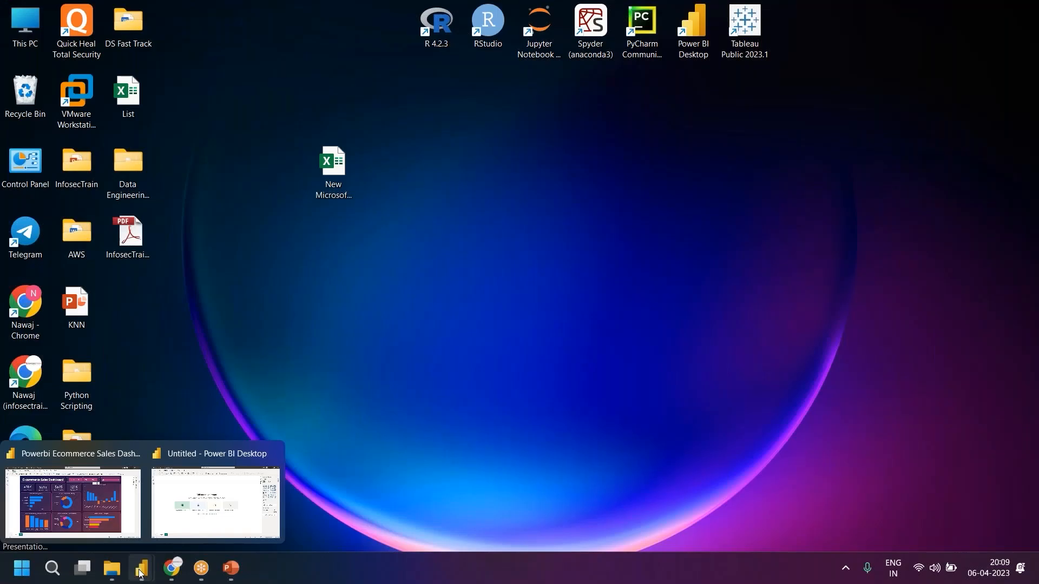
left_click(126, 539)
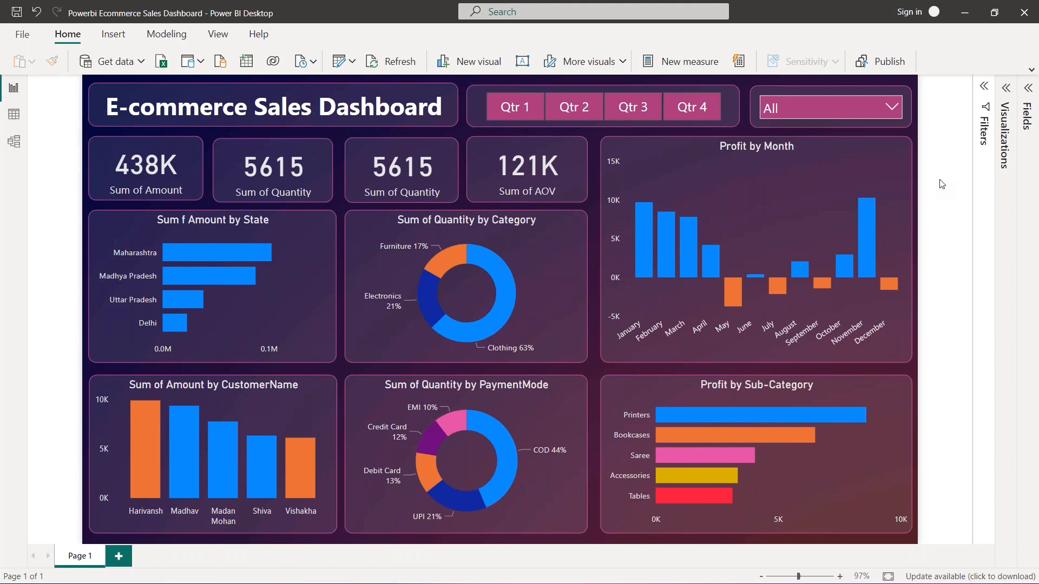
- Cross-filter the dashboard by November in the Profit by Month chart and clear the selection
left_click(867, 234)
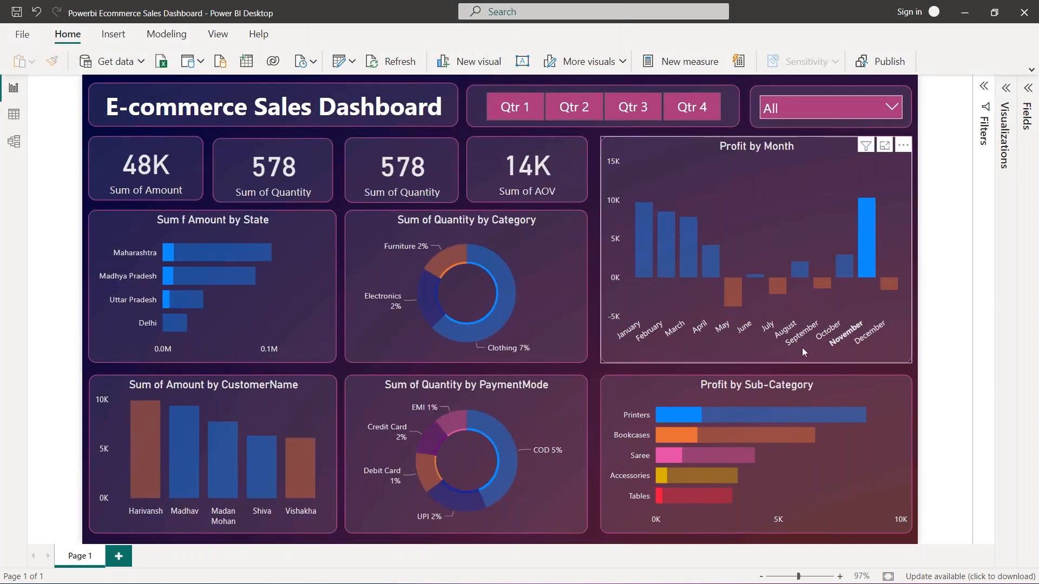
left_click(812, 151)
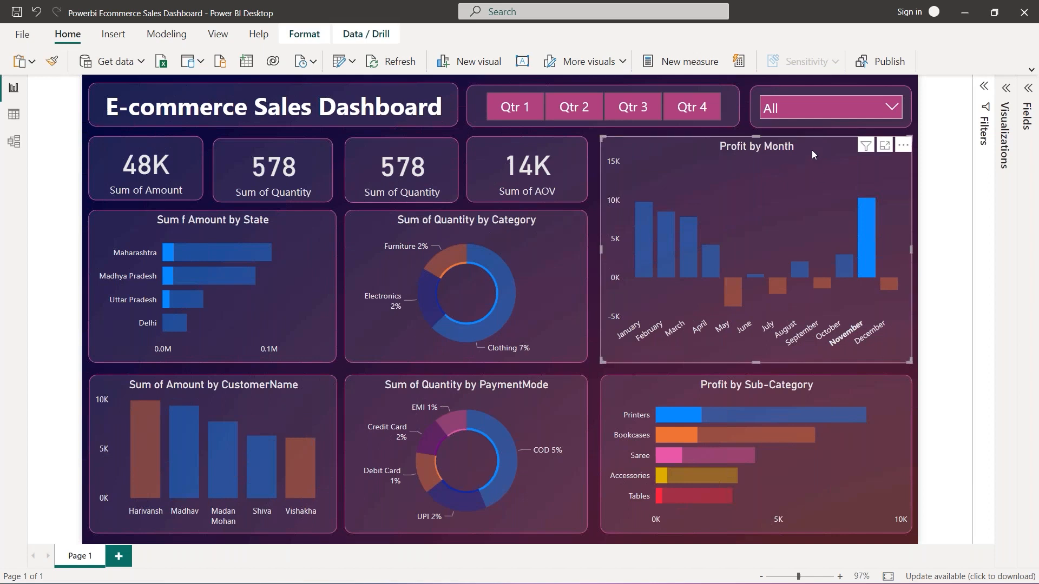
left_click(824, 167)
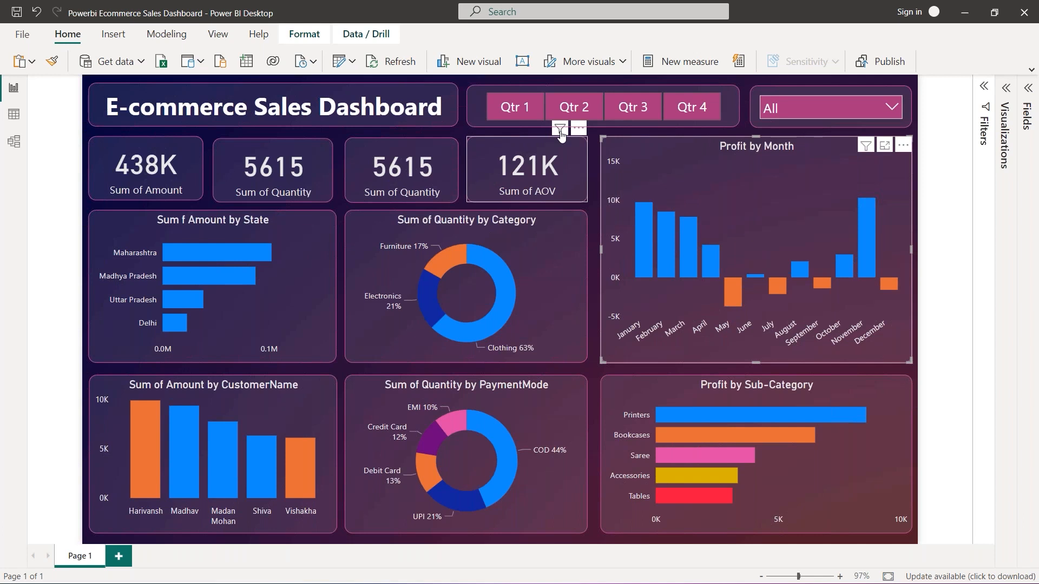
- Try the dashboard's quarter slicer, starting with Qtr 1, and leave all quarters unfiltered
left_click(503, 107)
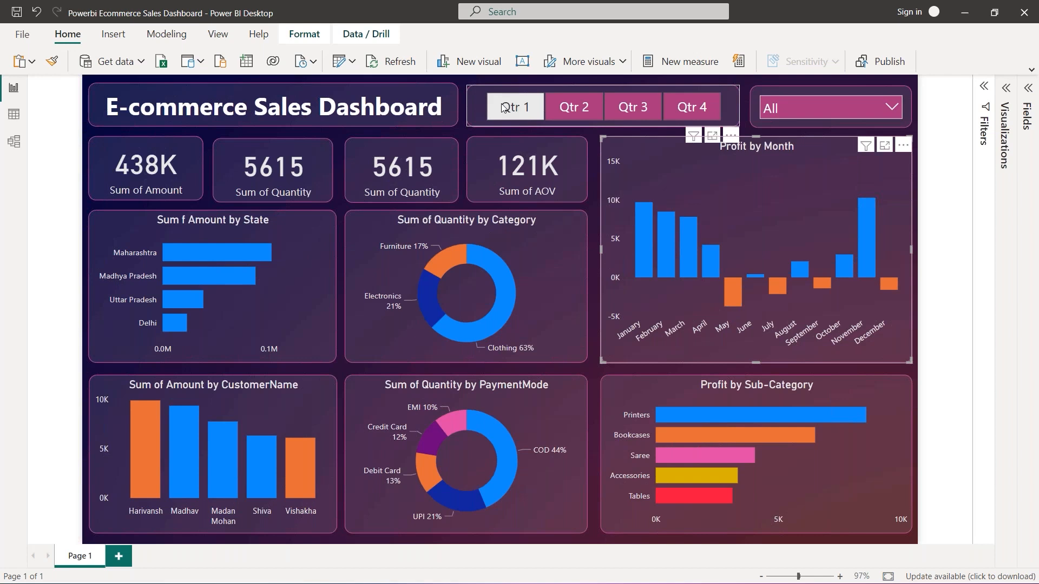
left_click(503, 108)
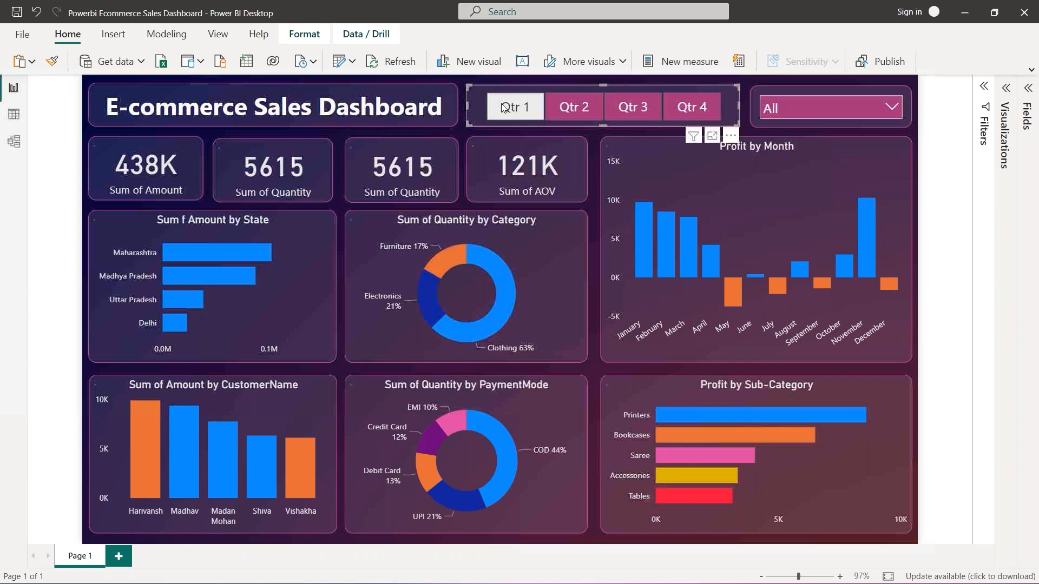
left_click(685, 112)
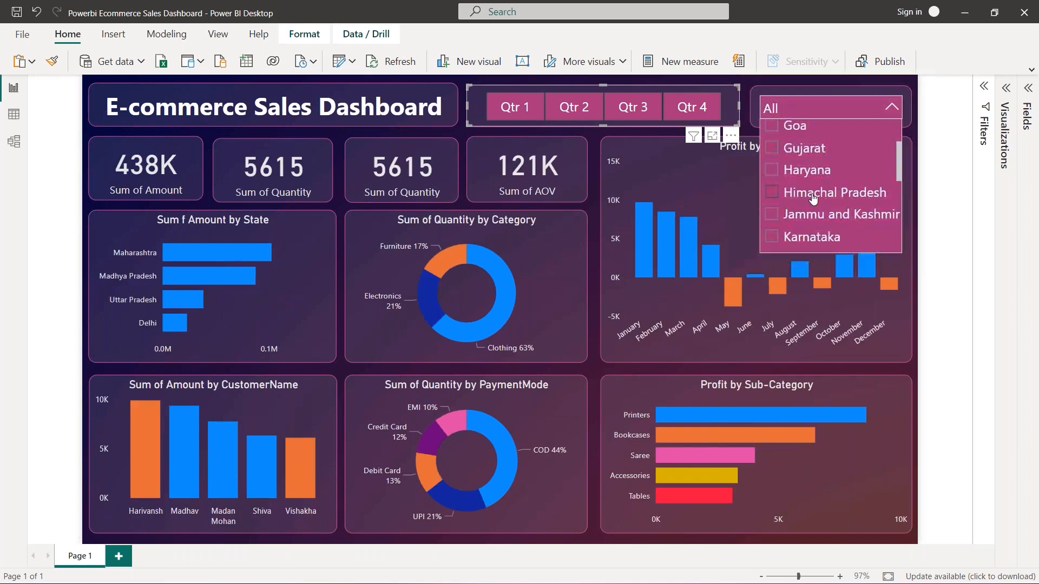
- Filter the dashboard by Sikkim in the state slicer, clear that filter and collapse the state list
scroll(813, 199, "down", 3)
left_click(794, 211)
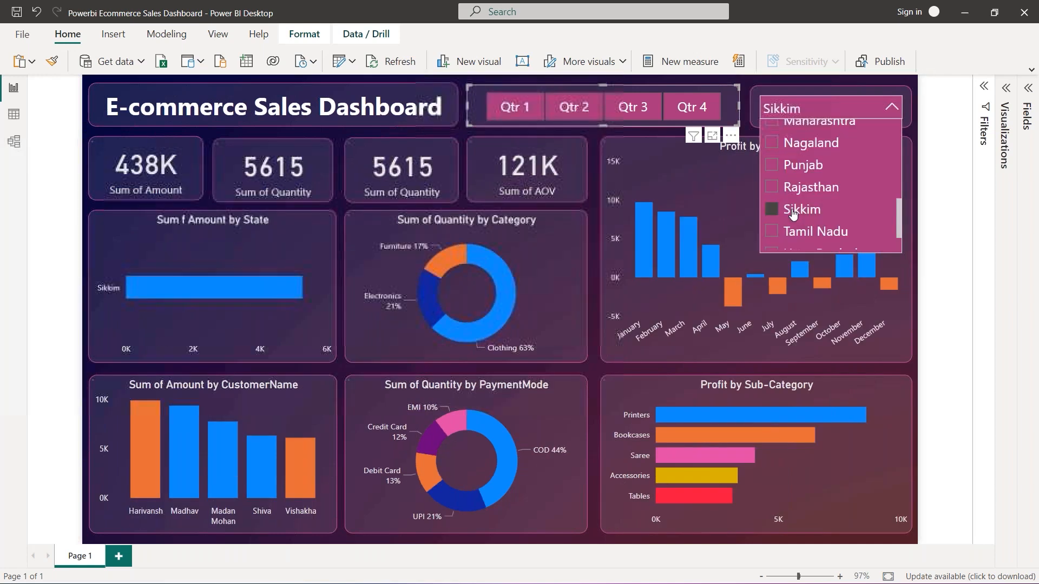
left_click(793, 211)
scroll(798, 206, "up", 3)
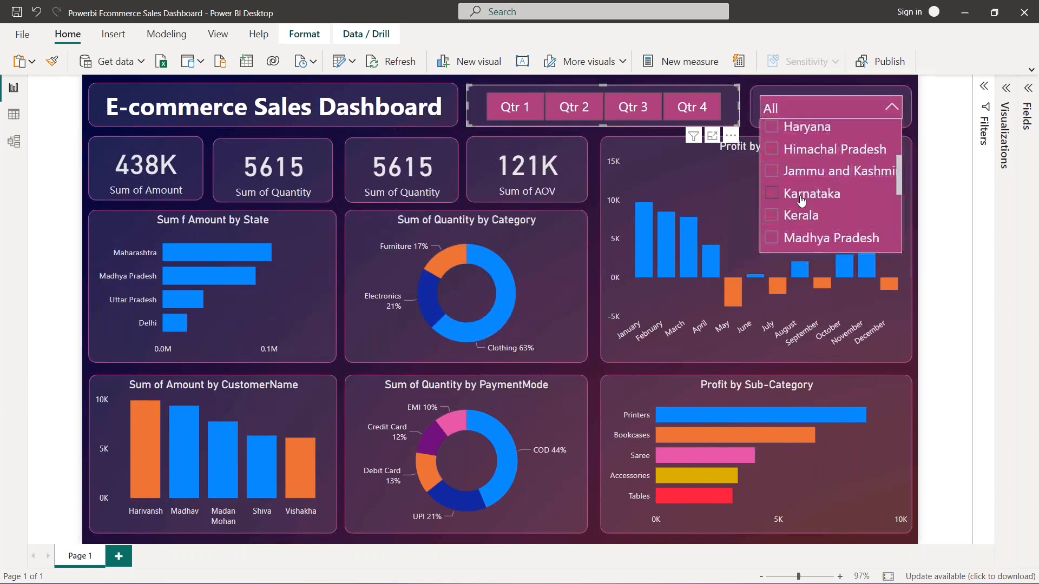
scroll(802, 200, "up", 3)
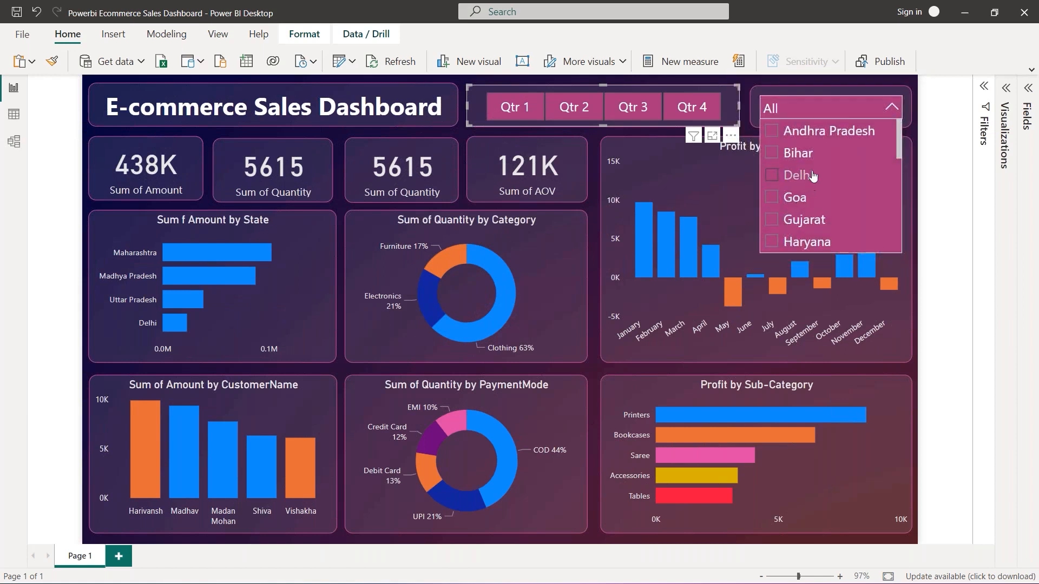
left_click(841, 106)
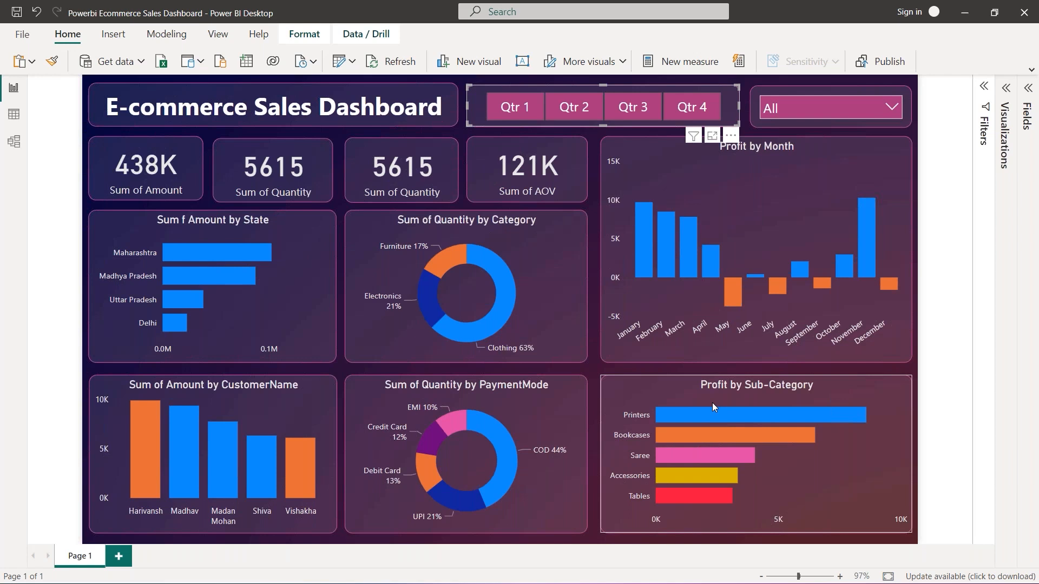
- Open the finished IPL Dashboard workbook and the IPL Analysis - Remaining workbook from the IPL Tableau folder in Tableau Public
left_click(965, 12)
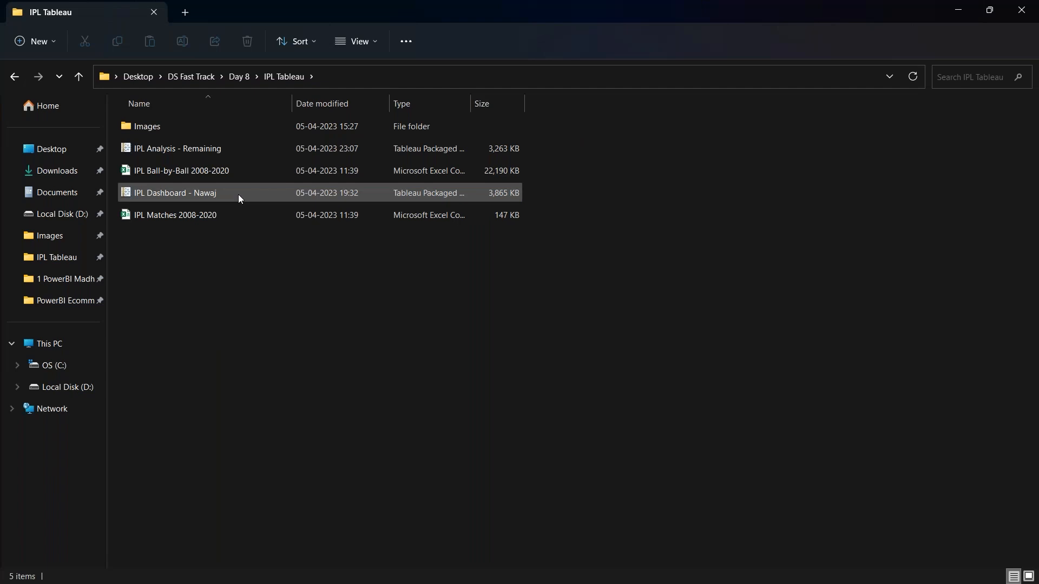
left_click(238, 194)
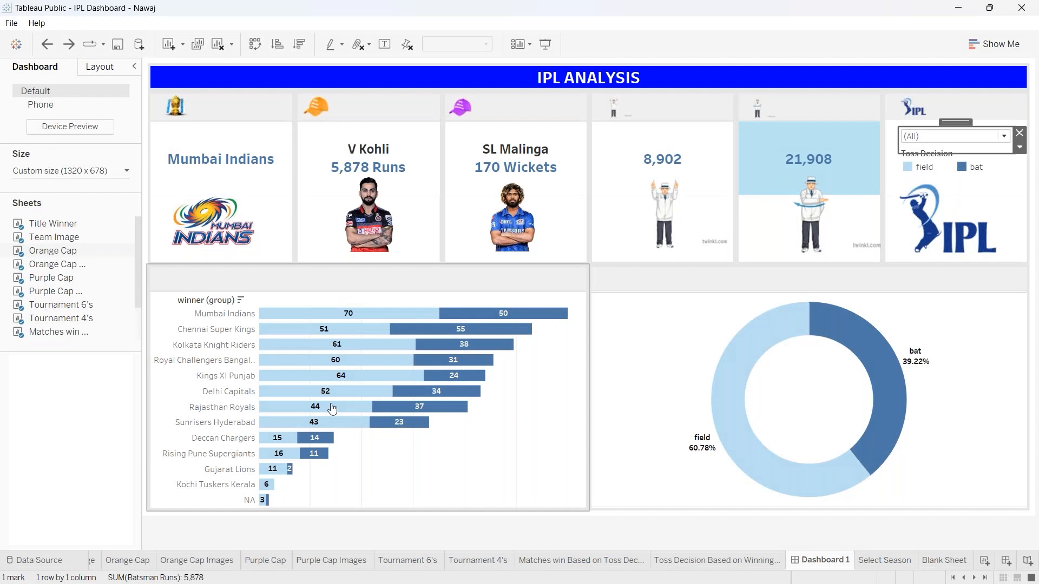
key("alt+Tab")
double_click(190, 148)
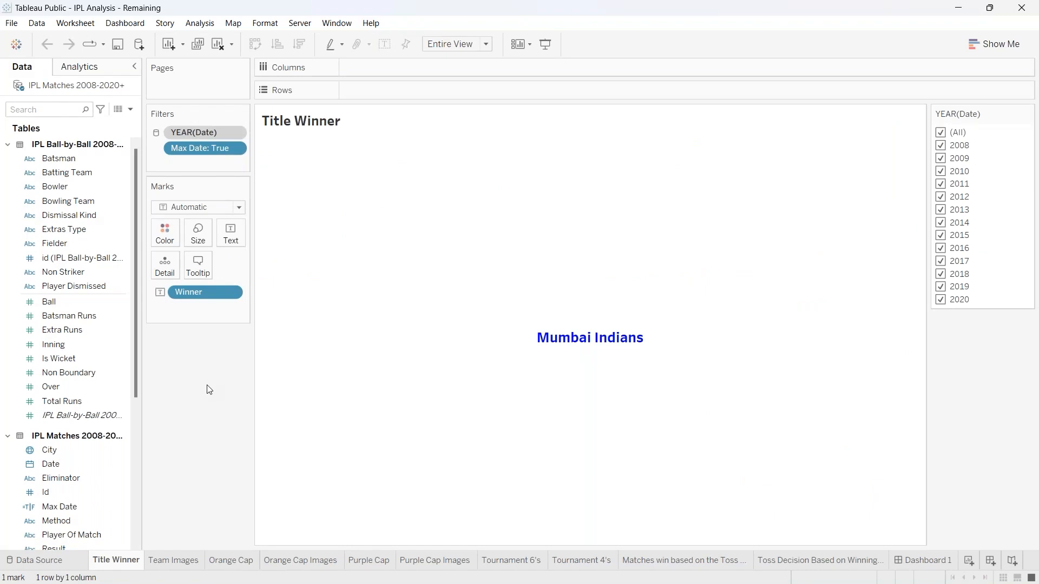
- Review the prepared worksheets, from Team Images and Orange Cap through Tournament 4's to the two toss decision charts
left_click(196, 561)
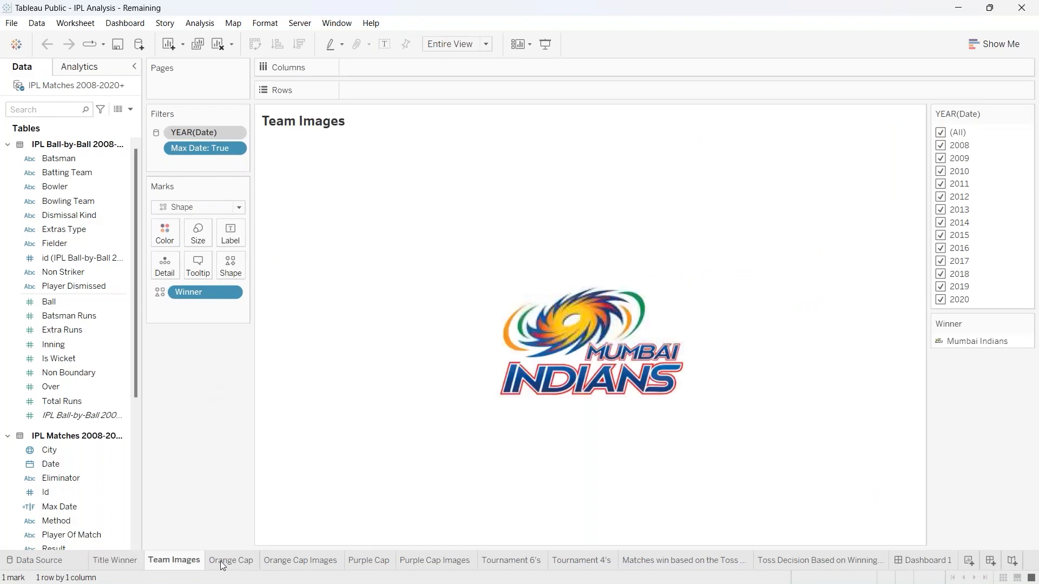
left_click(230, 561)
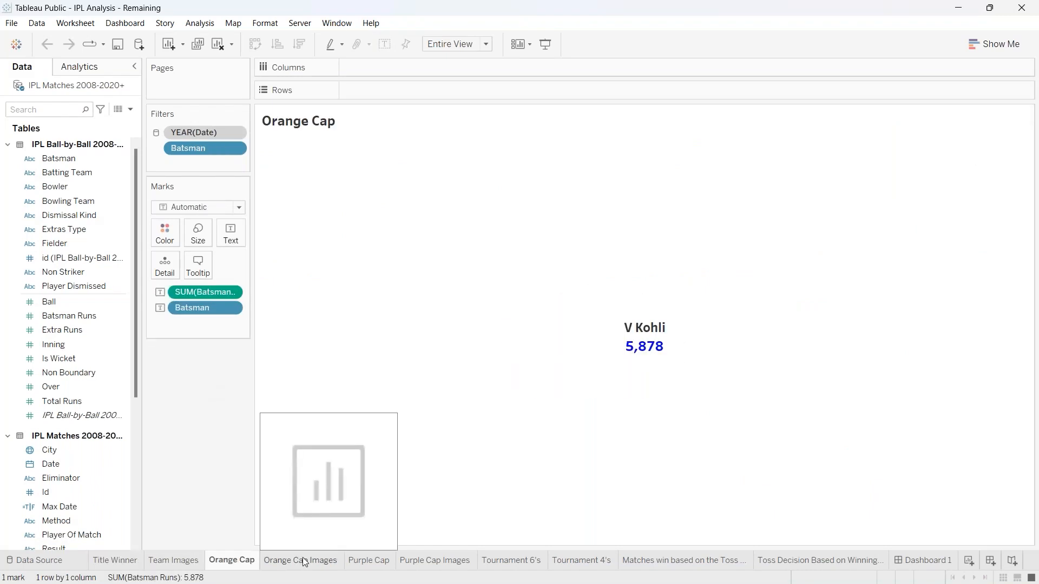
left_click(369, 560)
left_click(600, 561)
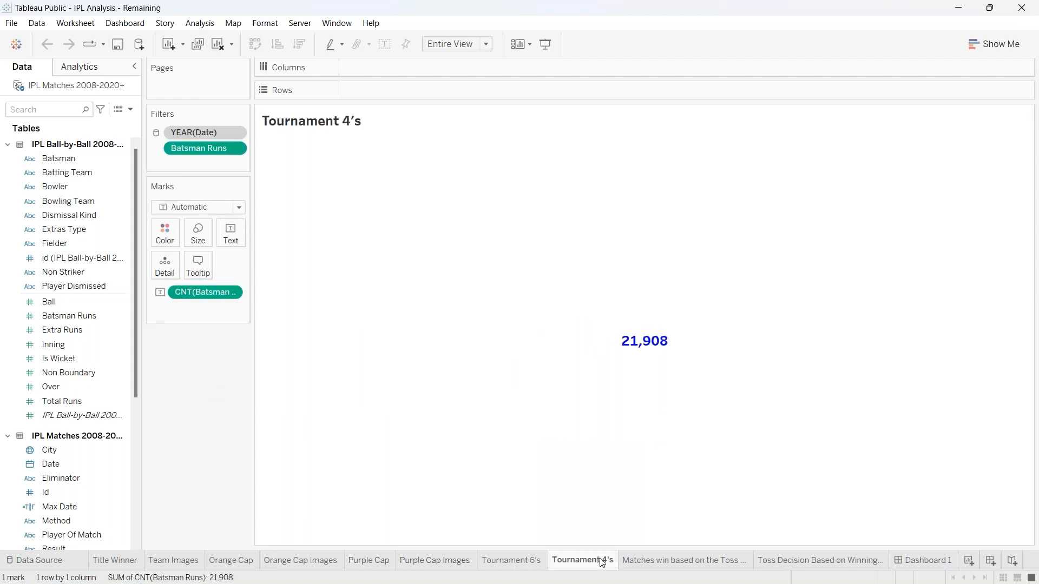
left_click(654, 561)
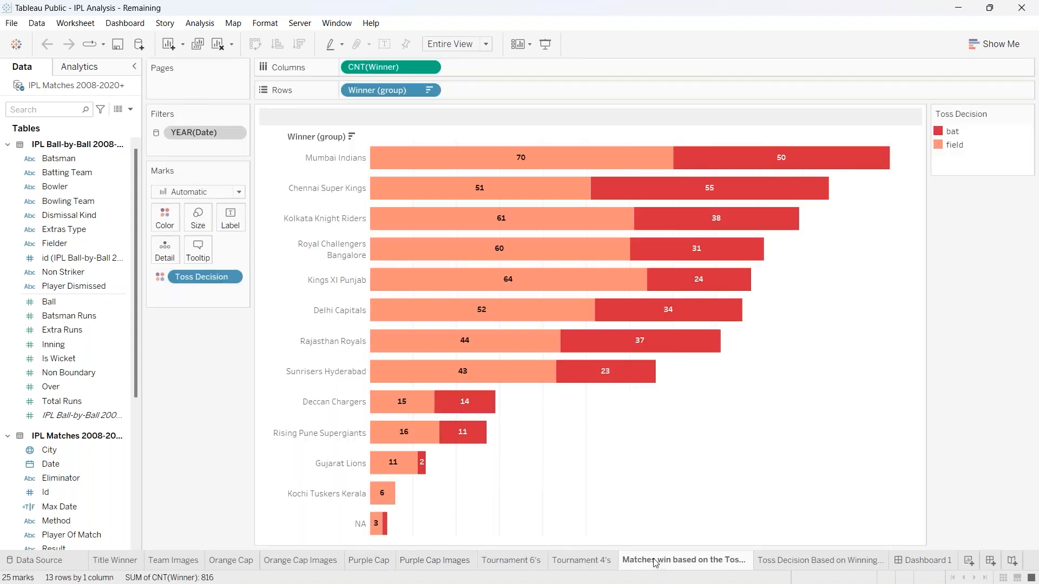
left_click(777, 561)
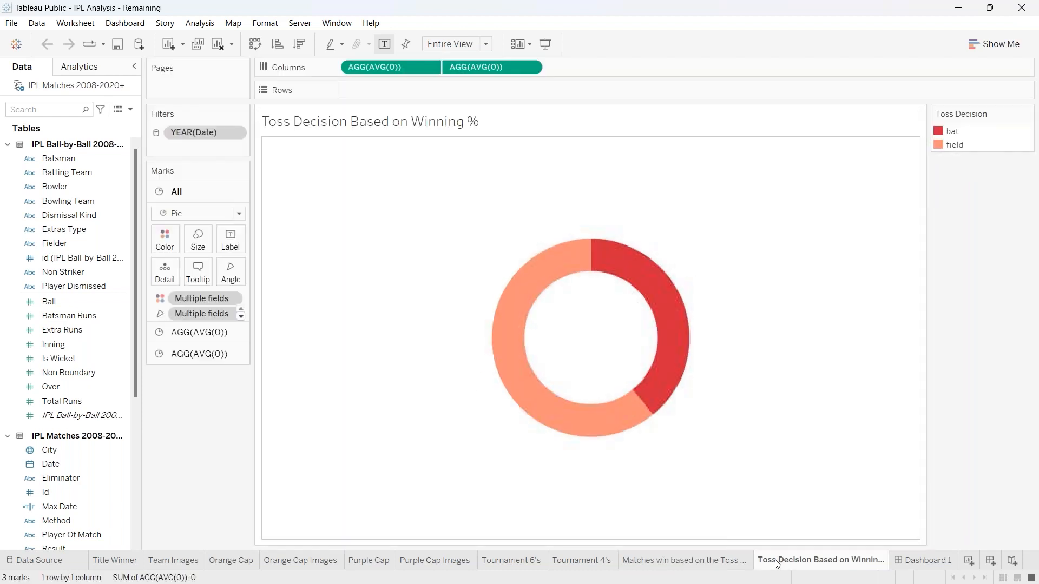
- On Dashboard 1, remove the empty container and existing title object, and turn on the dashboard title
left_click(939, 561)
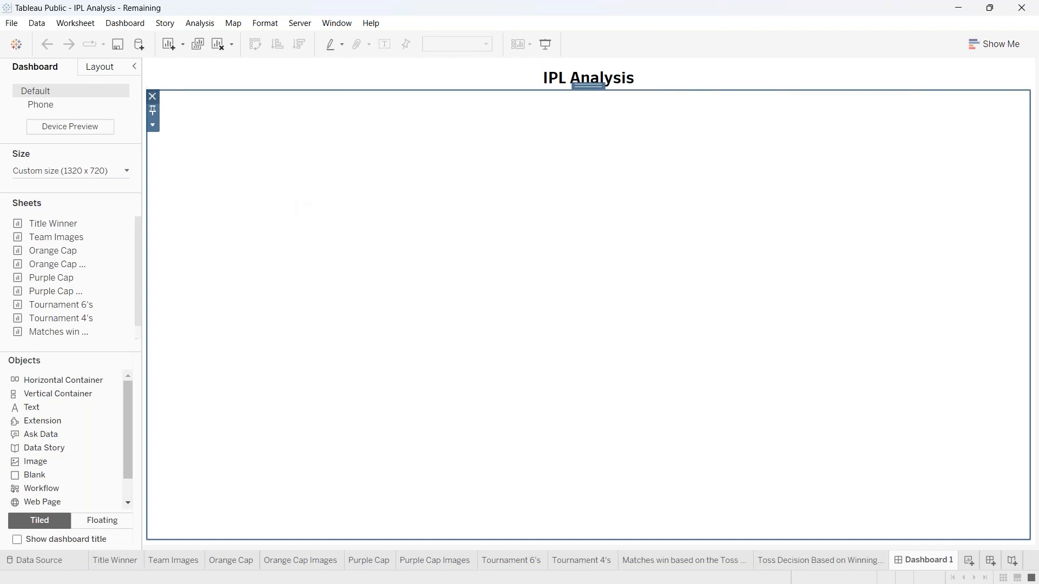
left_click(152, 97)
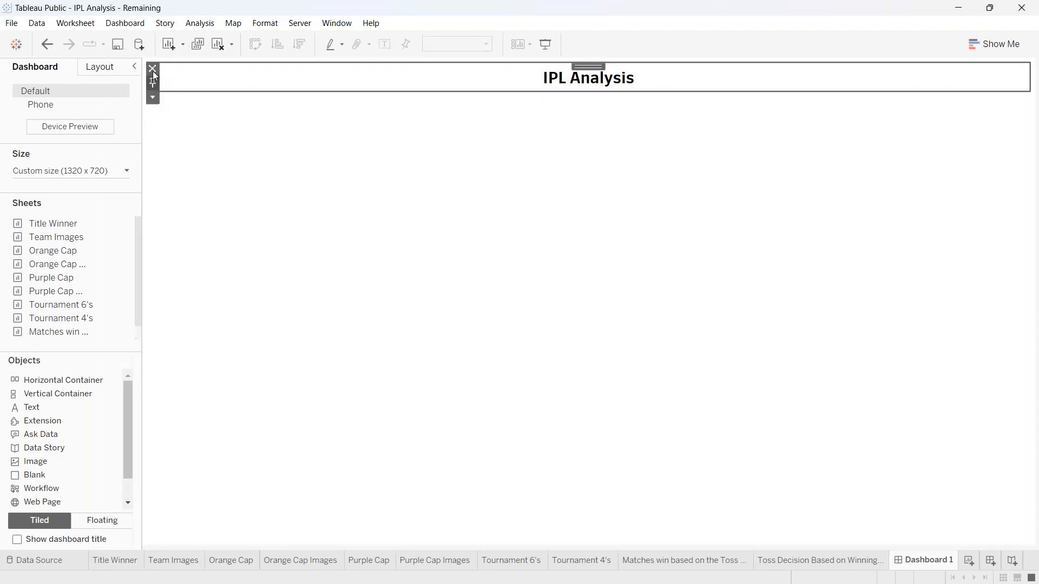
left_click(153, 70)
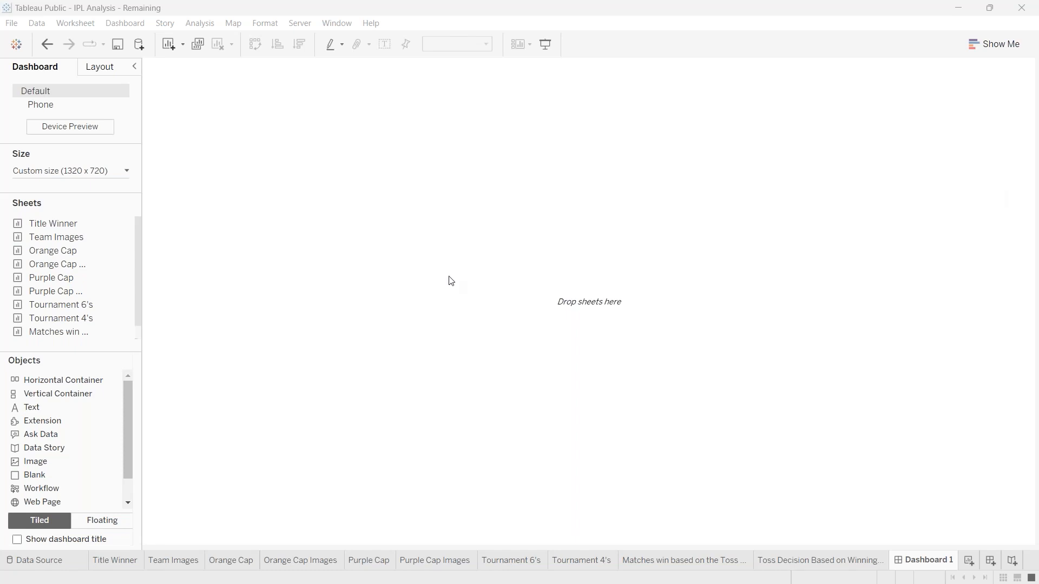
left_click(18, 540)
left_click(579, 93)
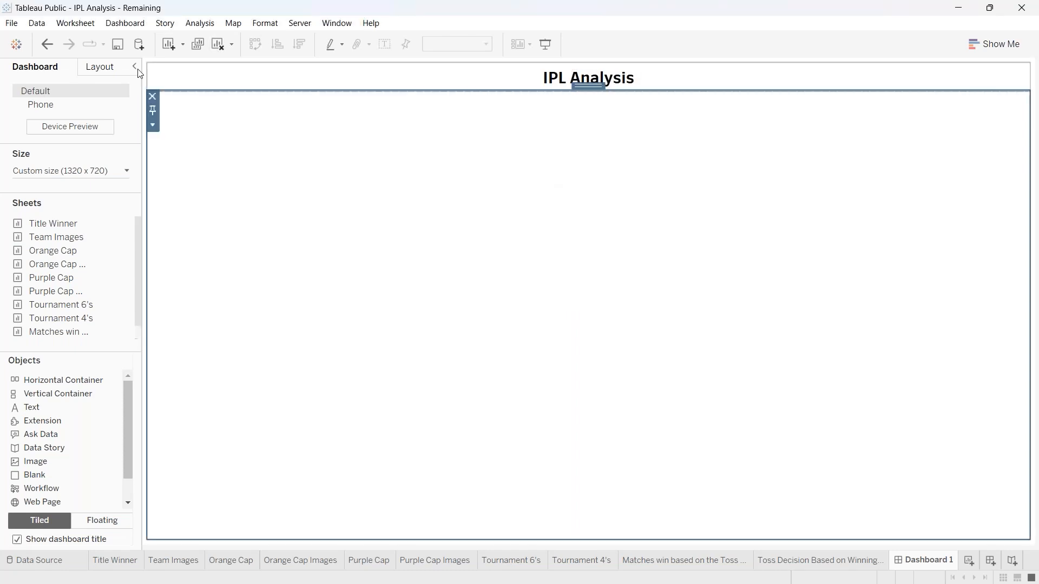
left_click(154, 76)
left_click(150, 112)
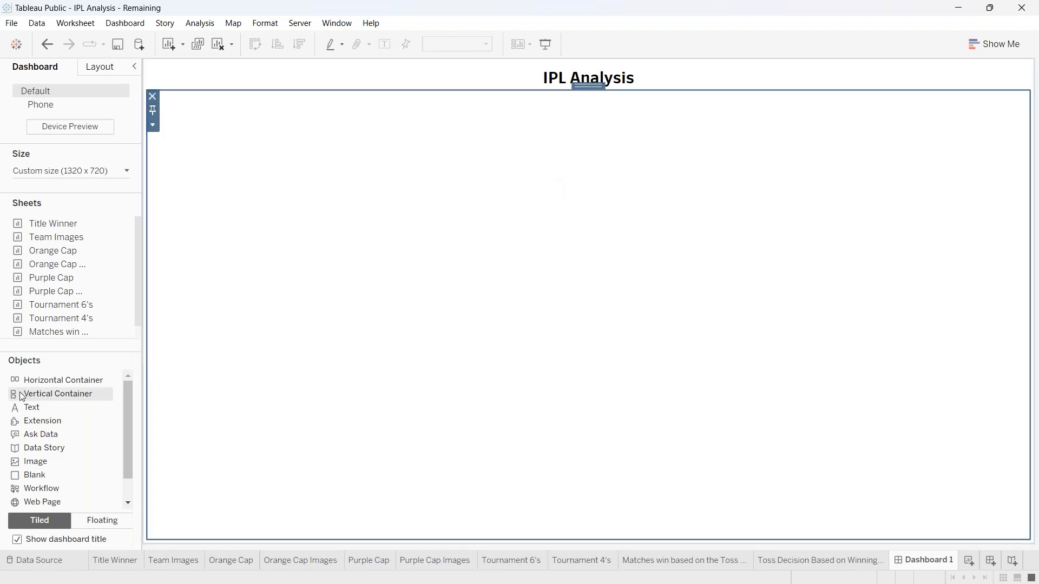
- Change the dashboard title text to "IPL Analysis Dashboard"
left_click(487, 81)
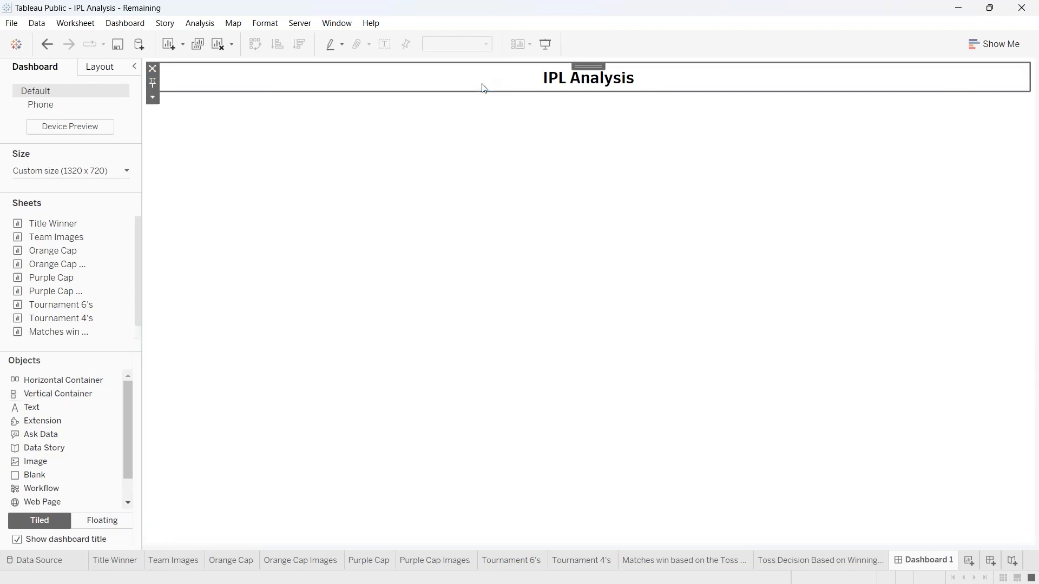
right_click(520, 81)
left_click(565, 89)
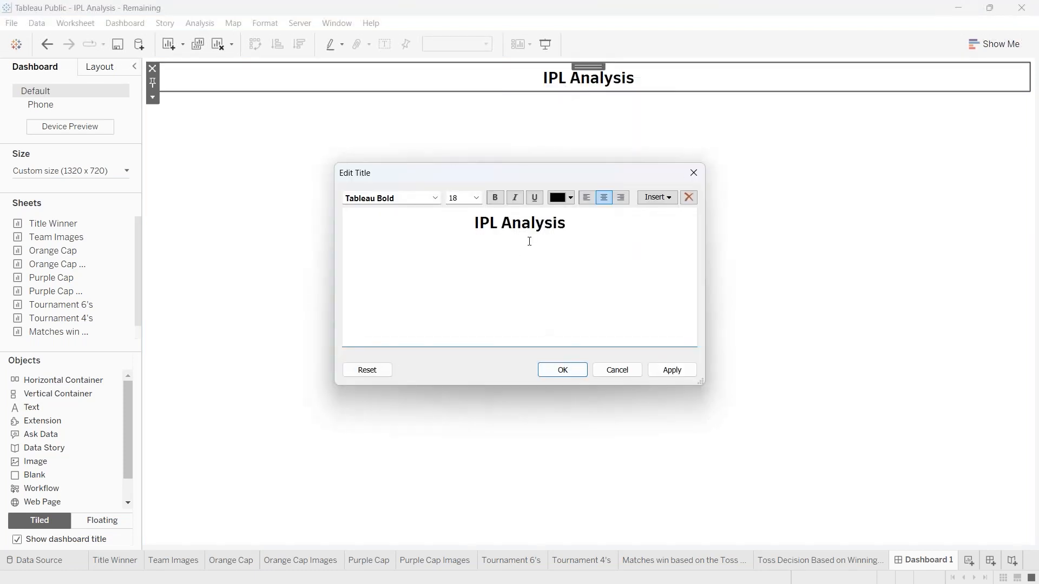
key("ctrl+a")
left_click(529, 241)
type("Dash")
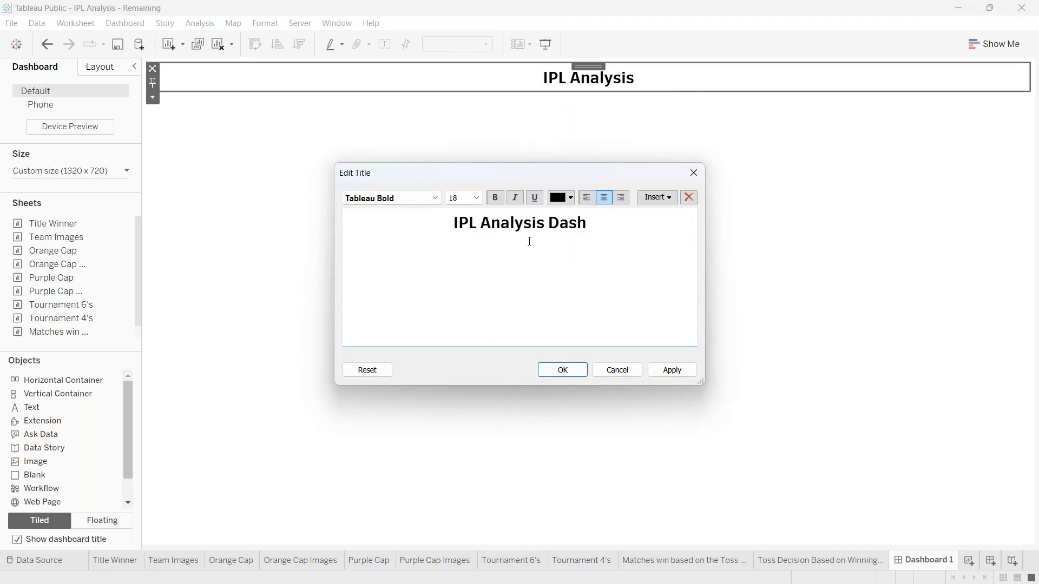
type("bo")
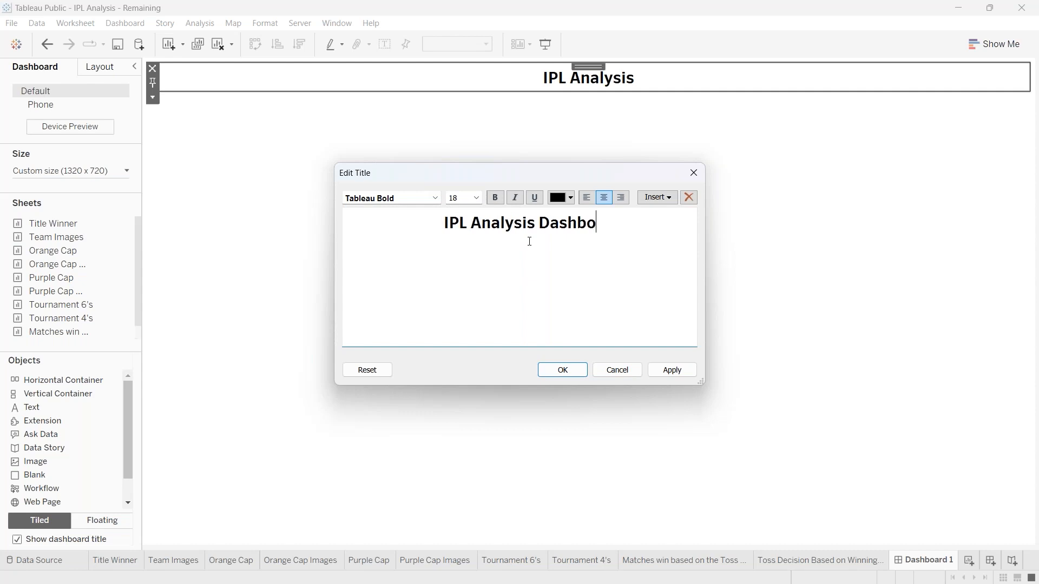
type("ard")
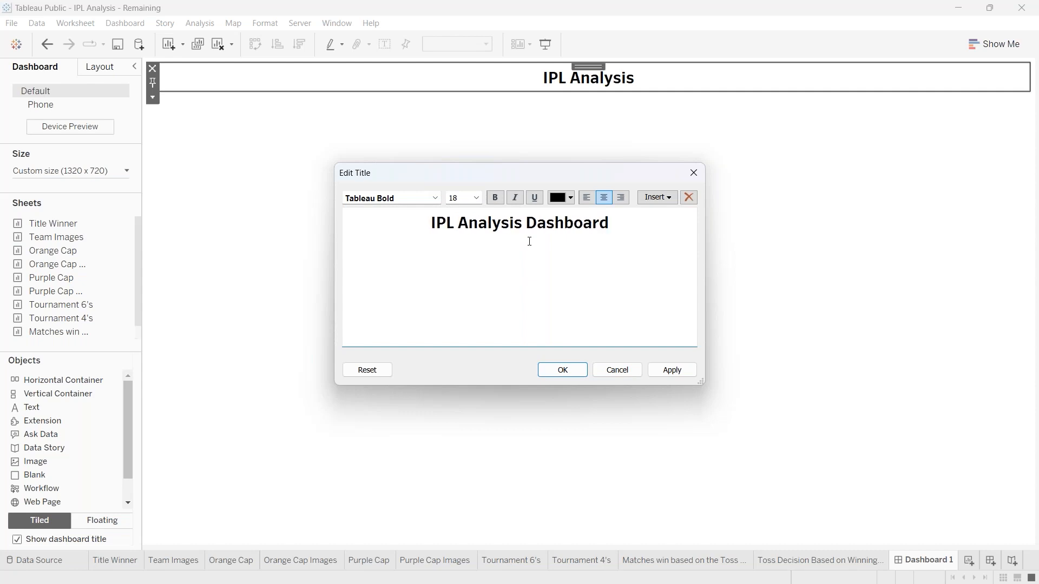
- Colour the whole title text golden yellow and apply the title changes
key("ctrl+a")
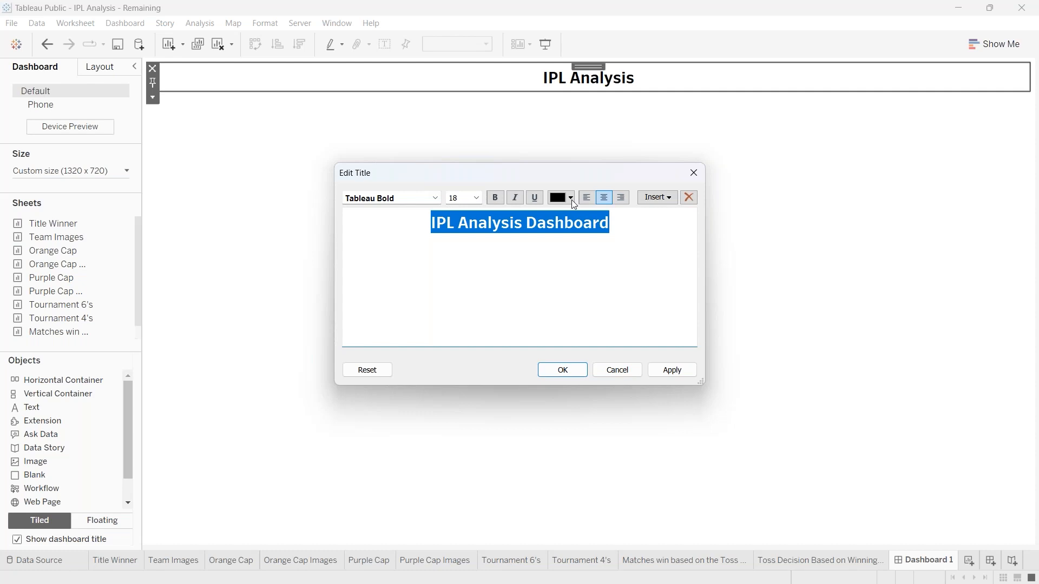
left_click(572, 199)
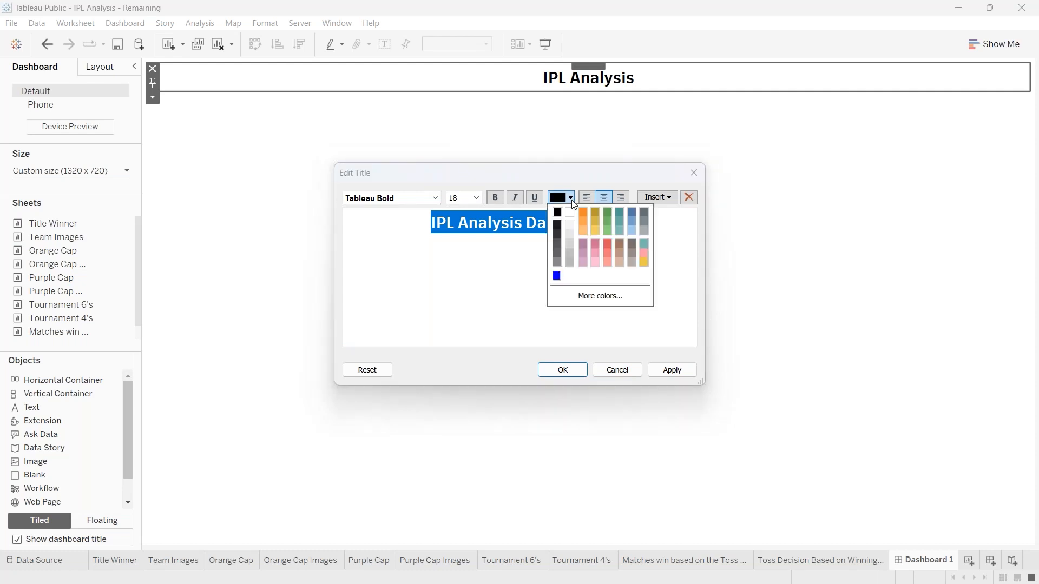
left_click(595, 230)
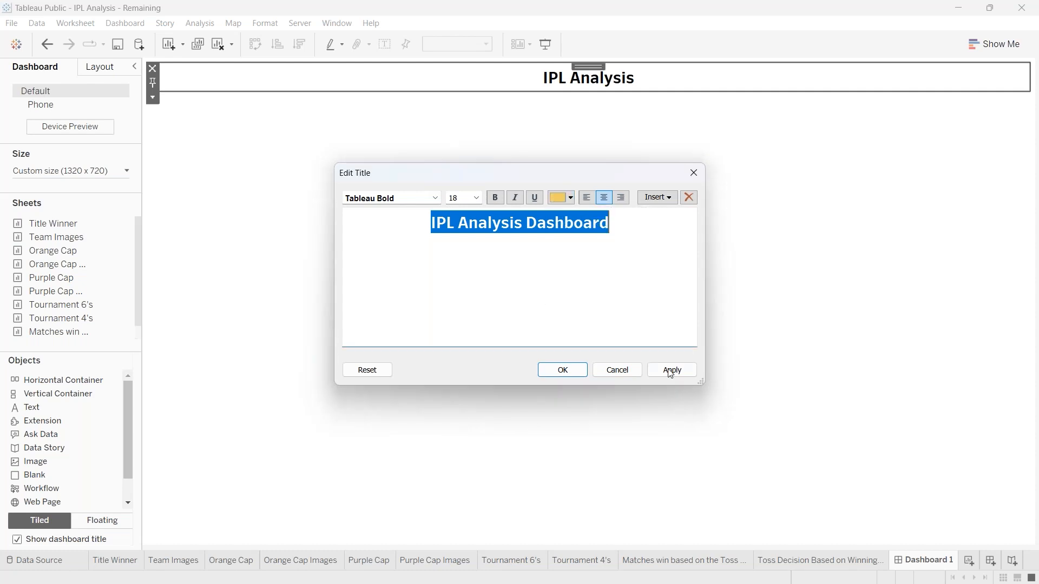
left_click(671, 372)
left_click(562, 371)
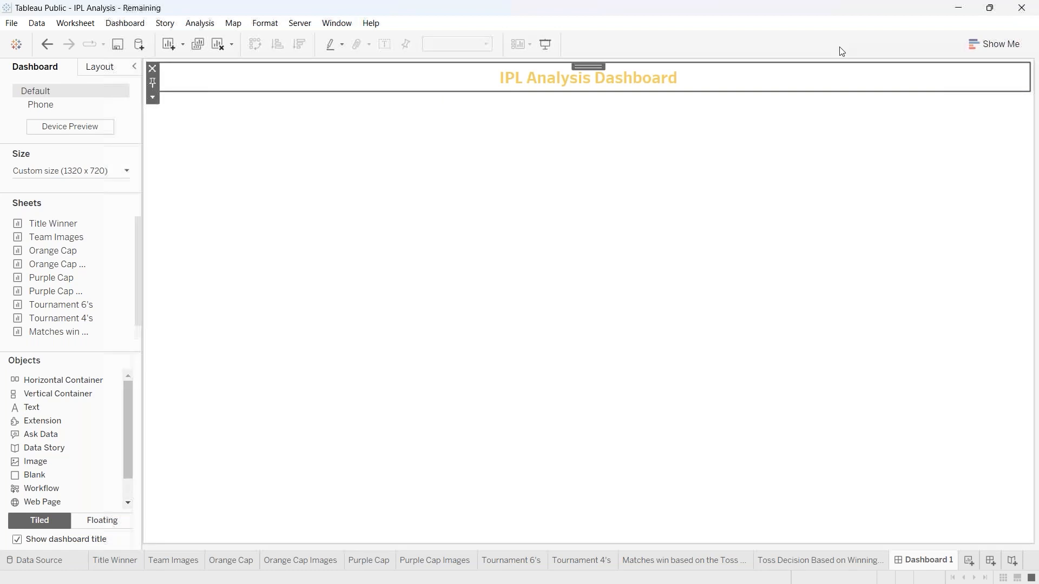
- Format the dashboard title with solid blue shading
right_click(368, 81)
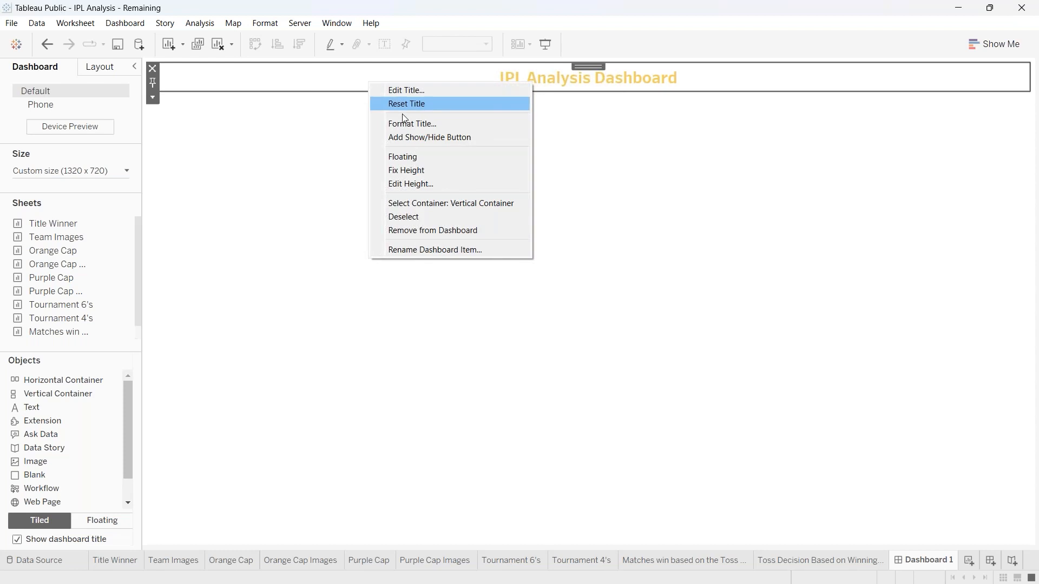
left_click(411, 130)
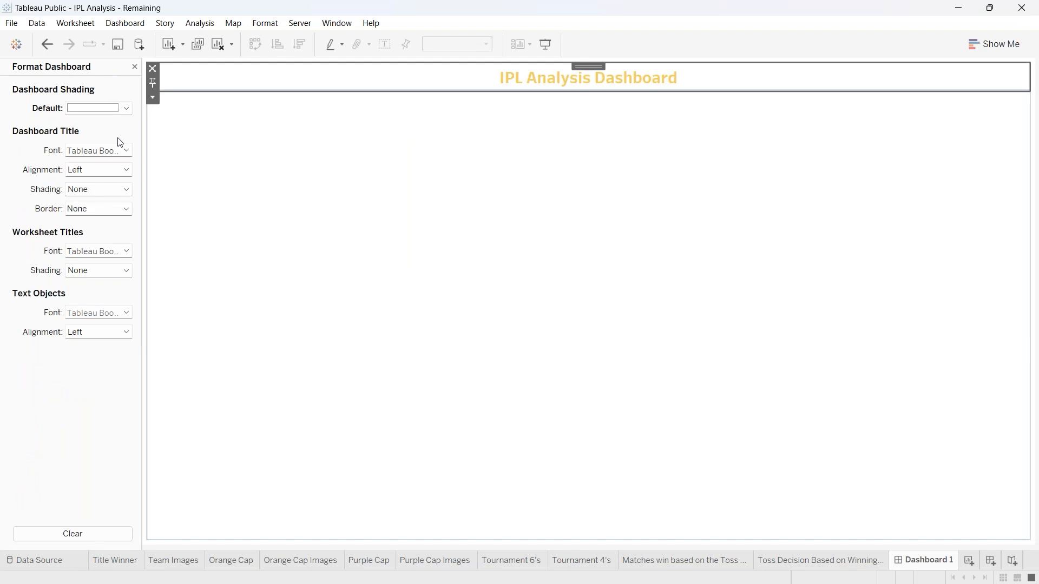
left_click(95, 191)
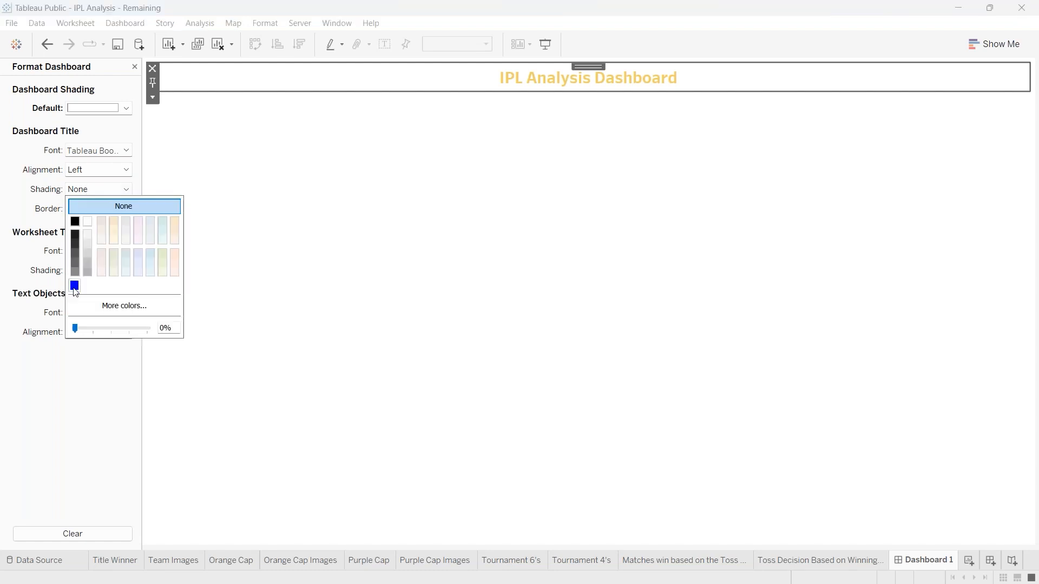
left_click(74, 286)
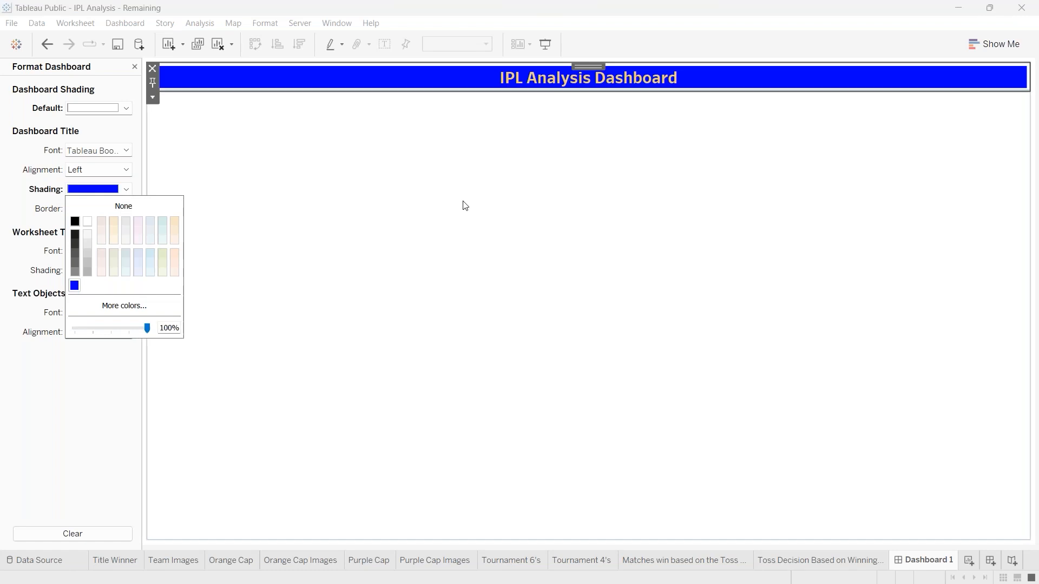
left_click(463, 204)
left_click(135, 67)
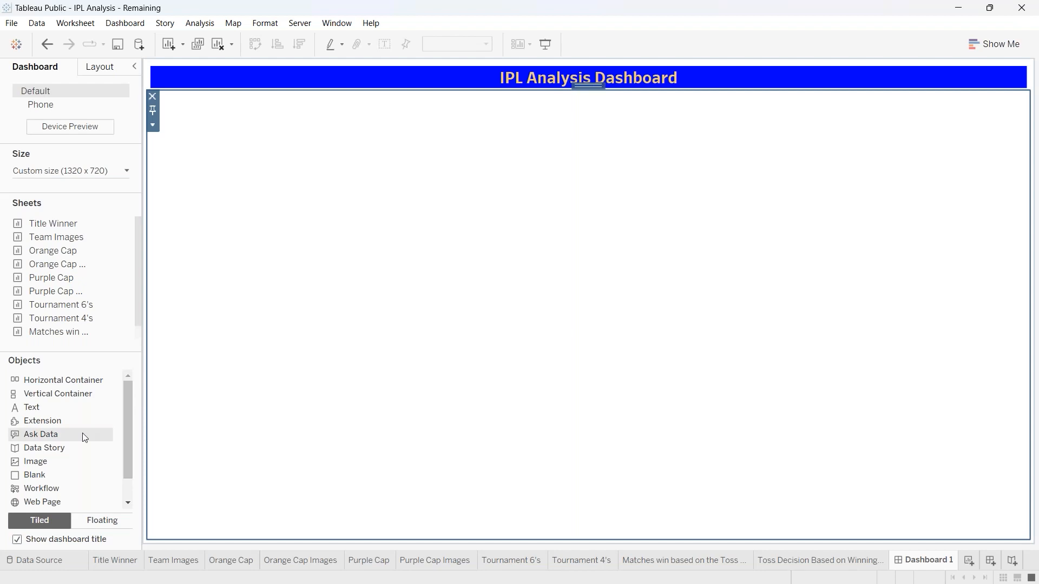
- Try a light gray background on the tiled area below the title, and reset it to None
left_click(114, 73)
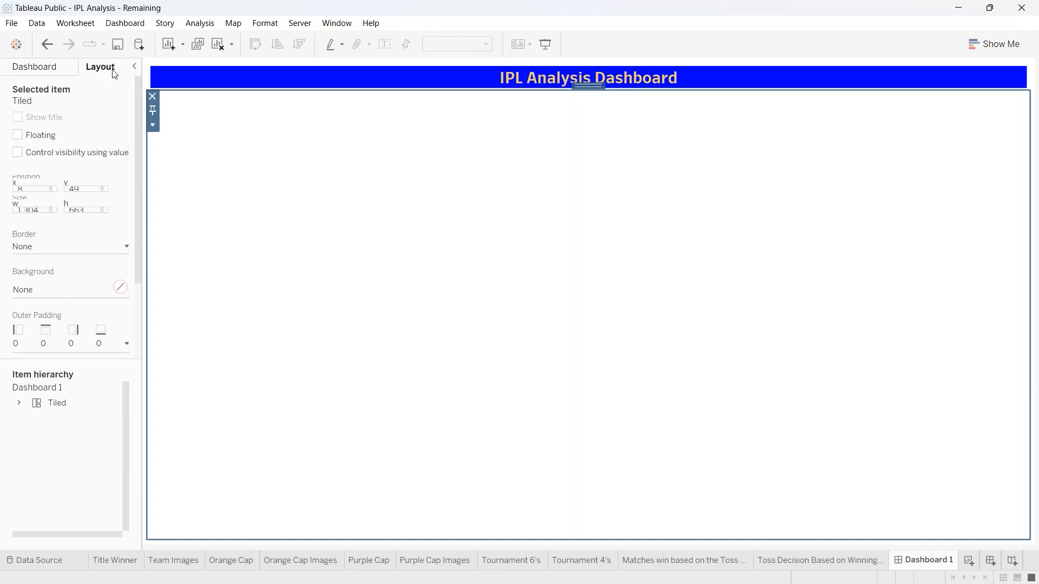
scroll(122, 323, "down", 1)
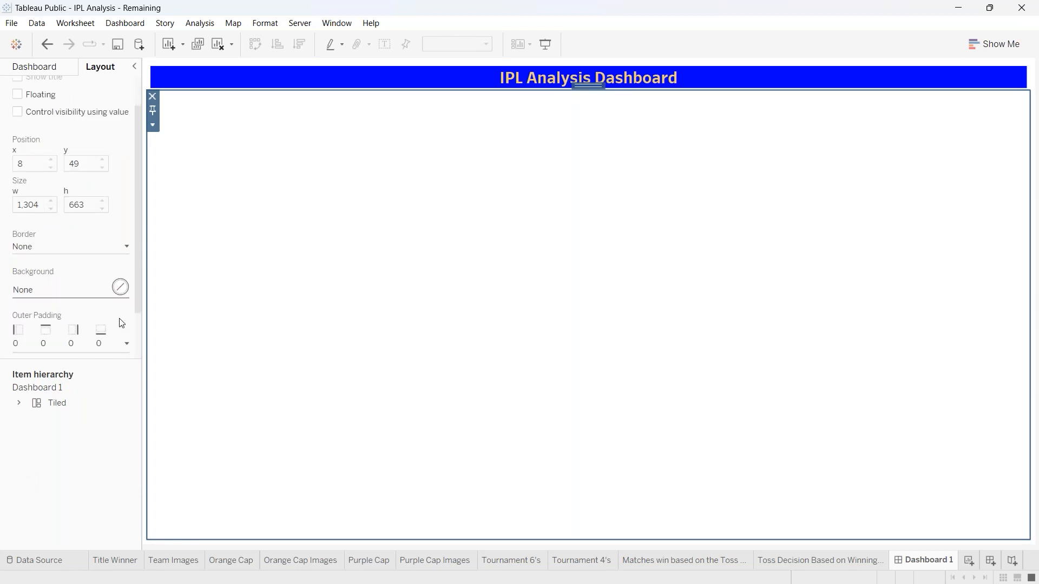
scroll(103, 313, "down", 1)
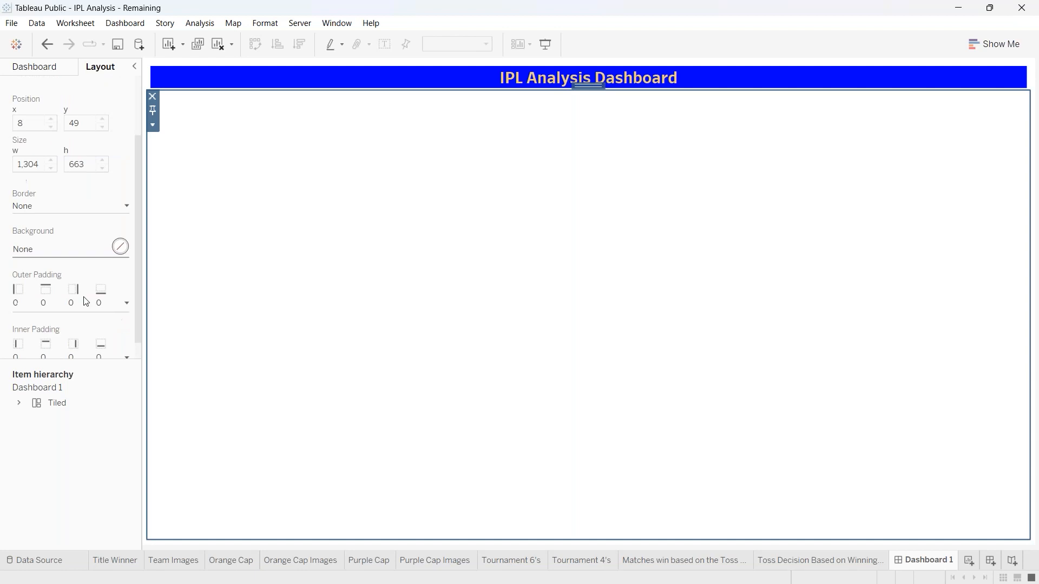
left_click(63, 251)
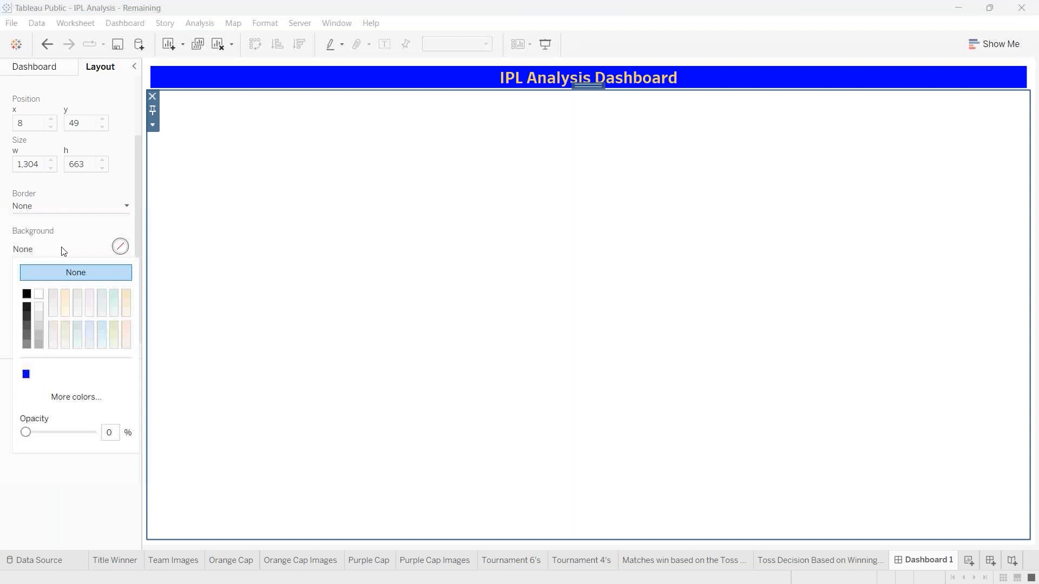
left_click(38, 324)
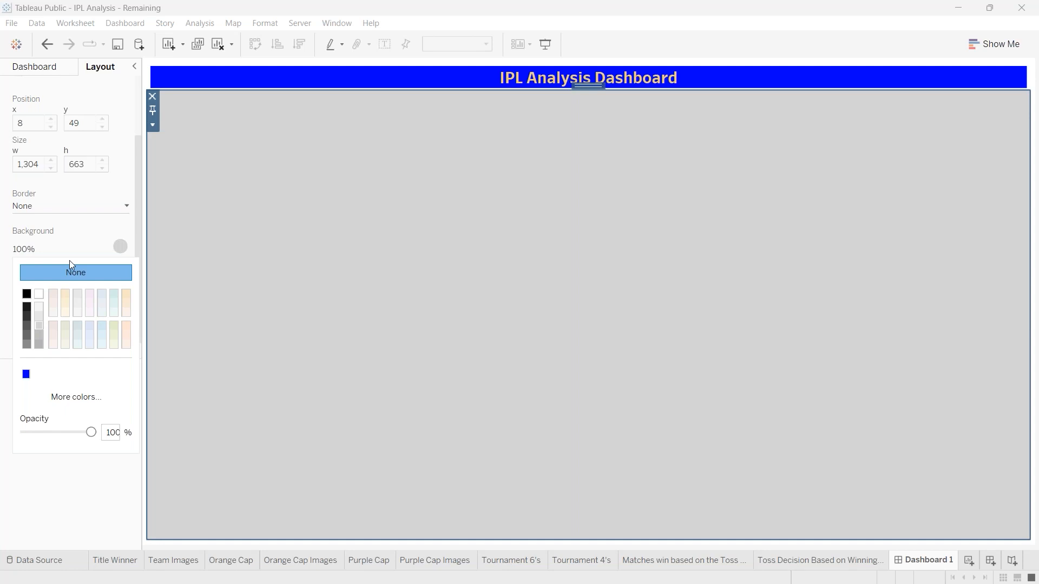
left_click(70, 267)
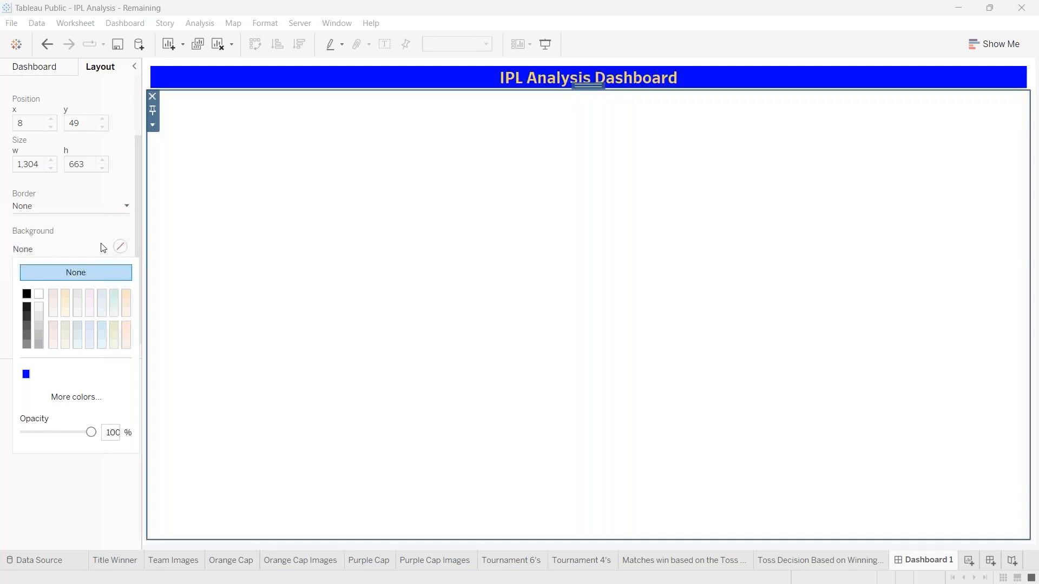
scroll(104, 247, "down", 1)
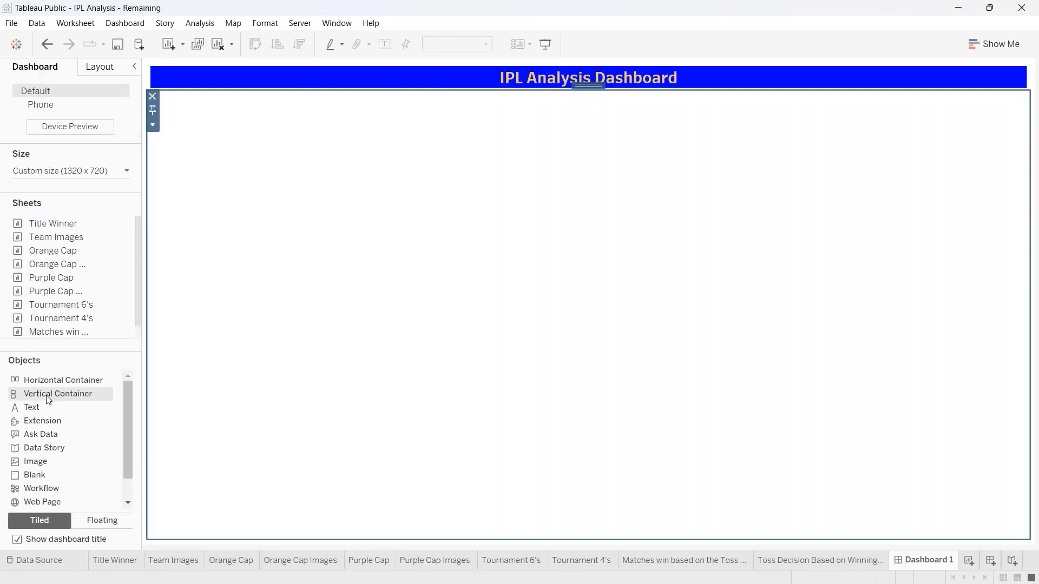
- Add a vertical container filling the area below the title and give it a light gray background
left_click(48, 400)
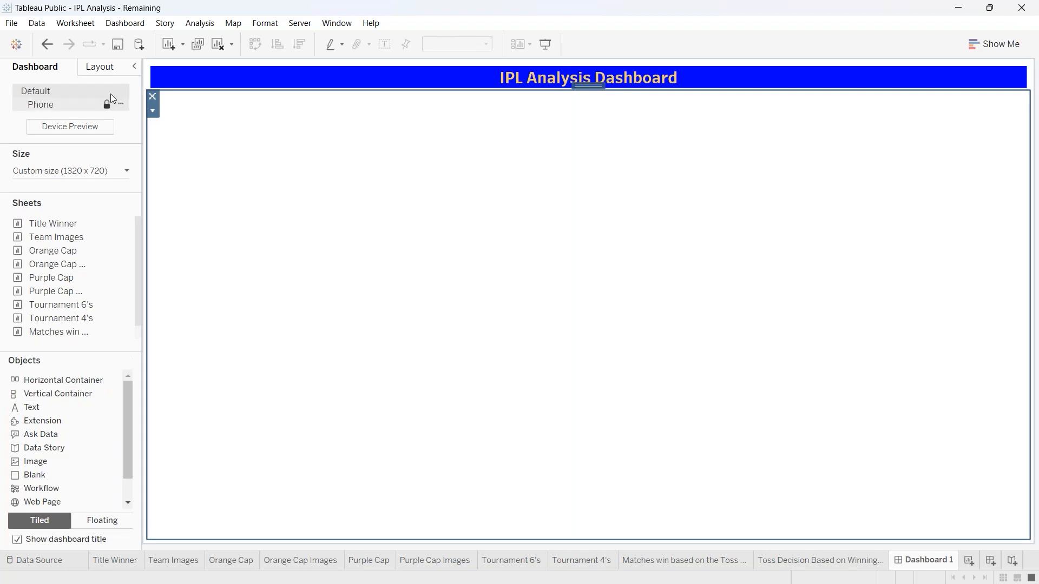
left_click(108, 70)
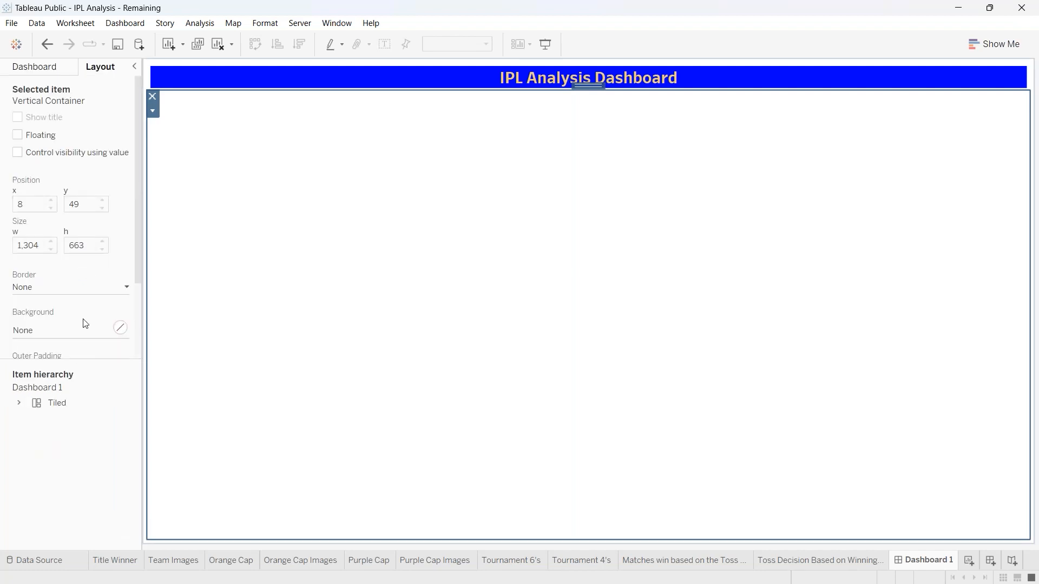
left_click(82, 333)
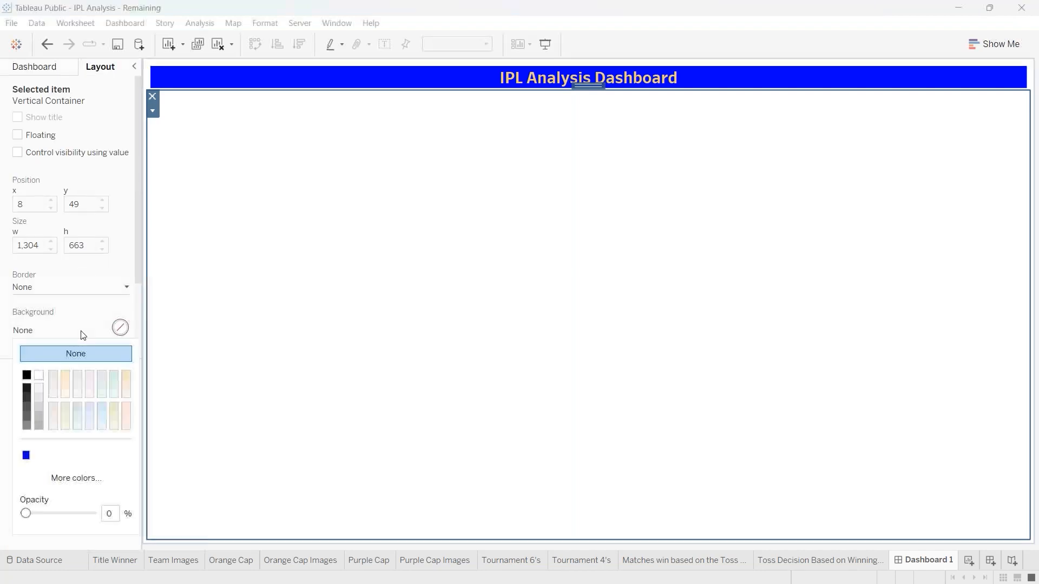
left_click(74, 383)
left_click(39, 68)
left_click(39, 68)
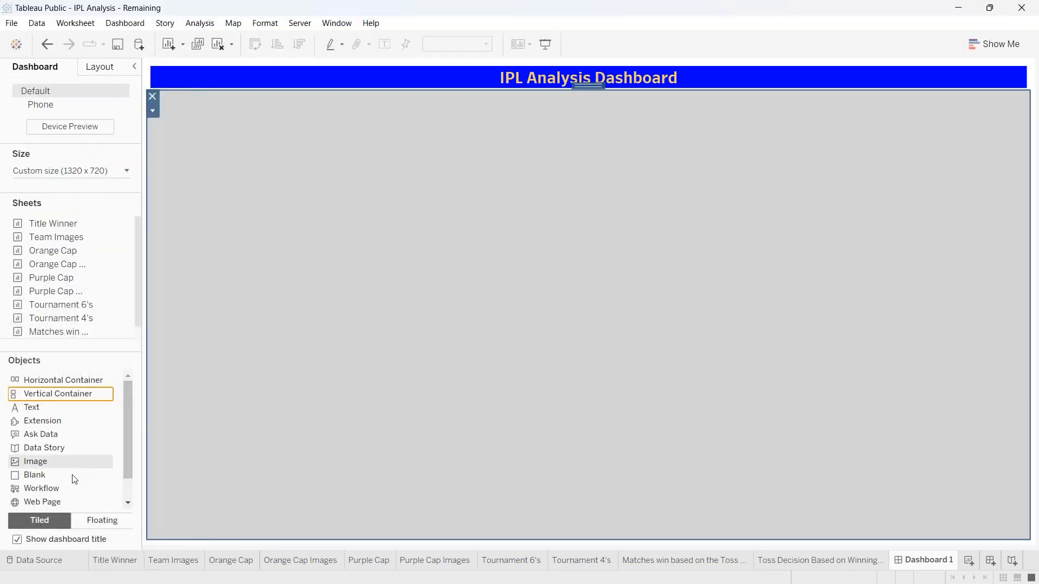
left_click(22, 546)
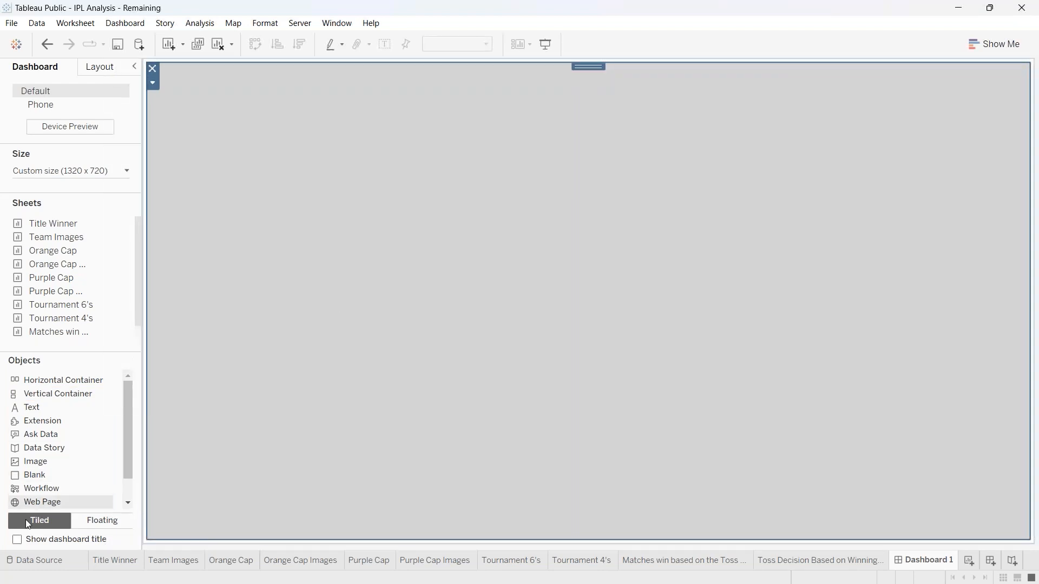
left_click(18, 540)
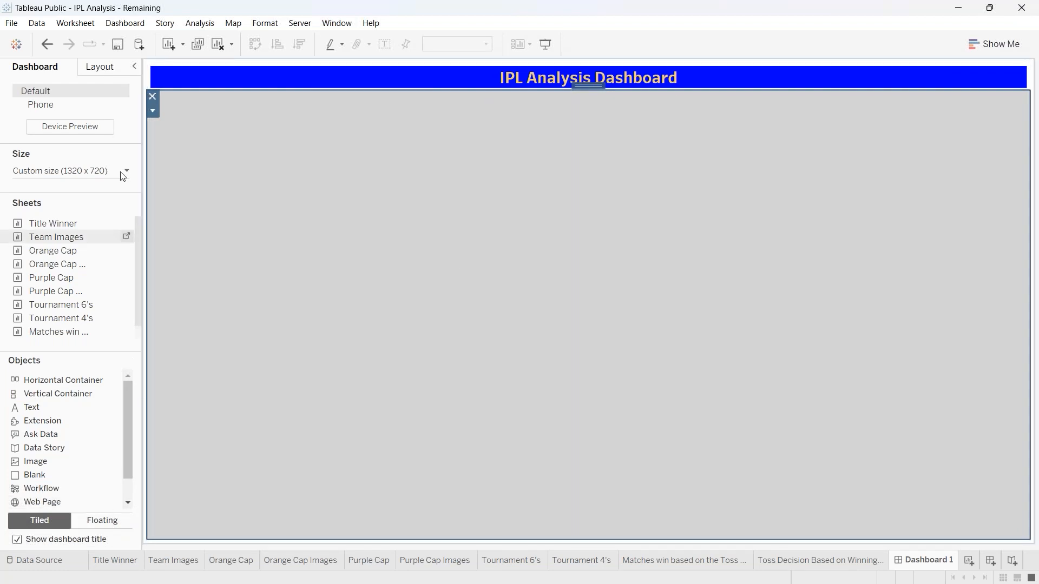
- Select the top-level Tiled item in the item hierarchy and set its background to the same light gray
left_click(111, 69)
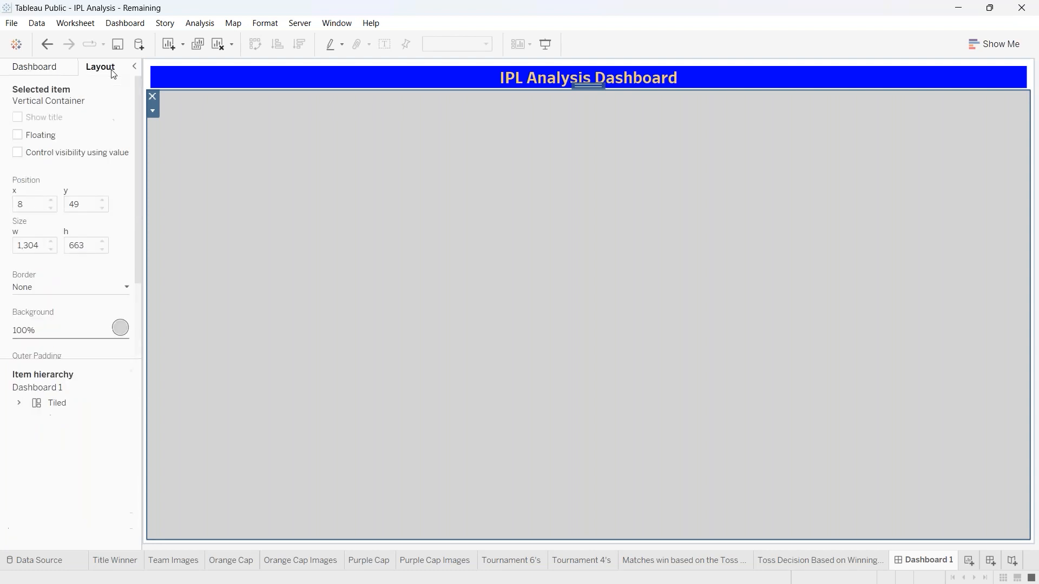
left_click(54, 407)
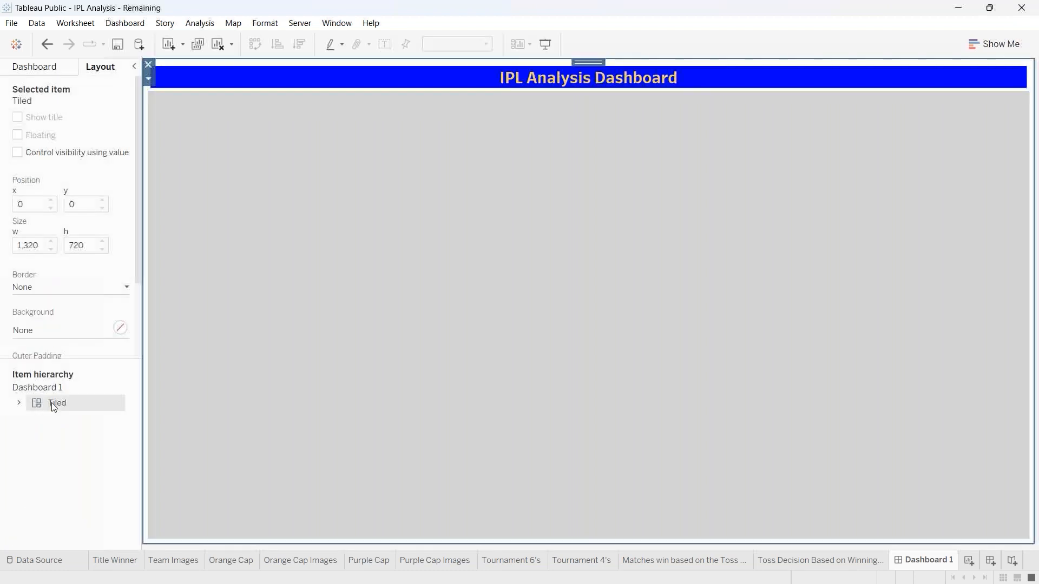
left_click(73, 328)
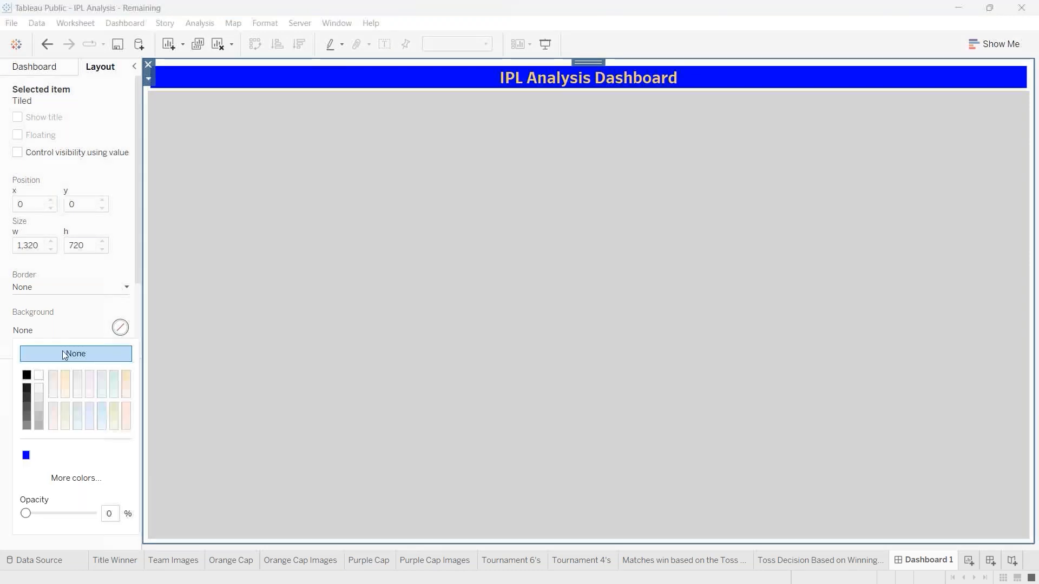
left_click(39, 417)
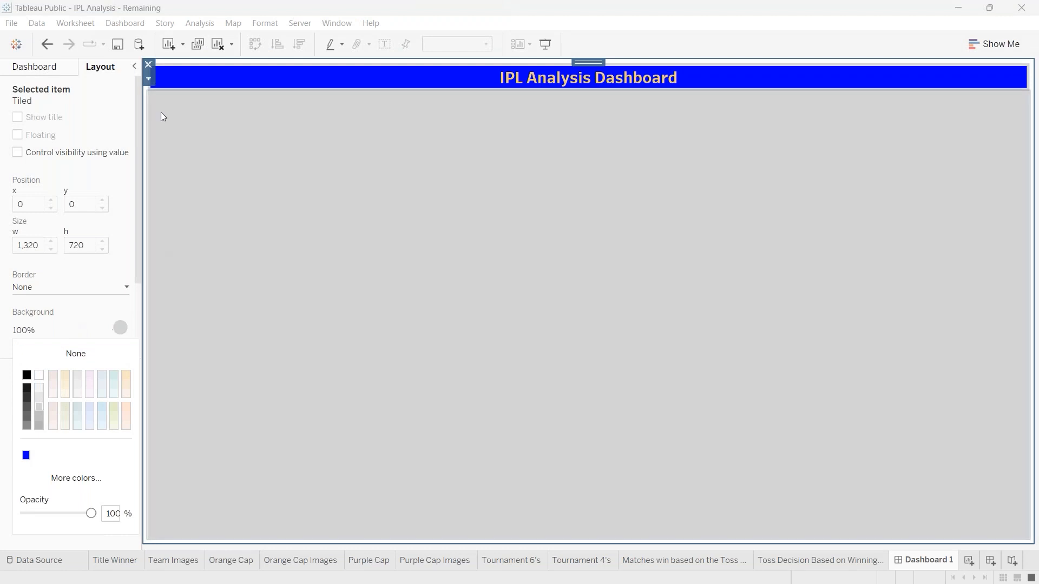
left_click(213, 132)
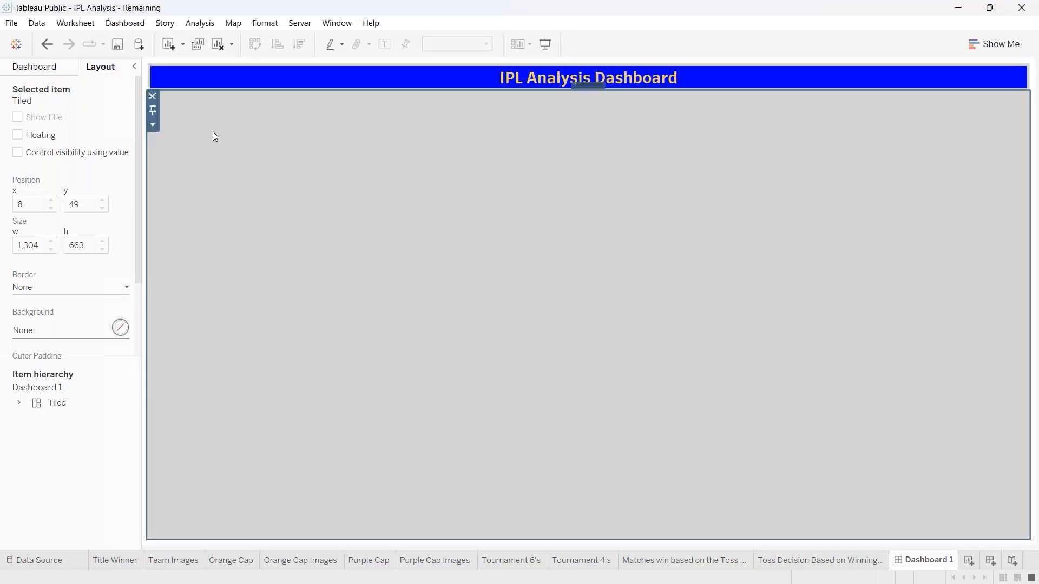
left_click(204, 67)
left_click(181, 96)
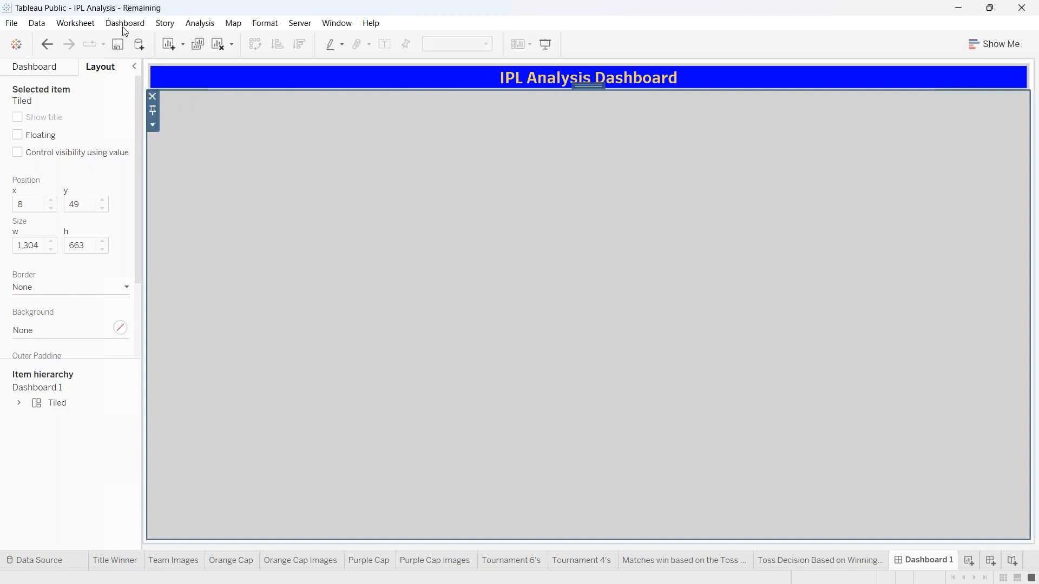
- Add a horizontal container filling the gray area below the dashboard title
left_click(36, 66)
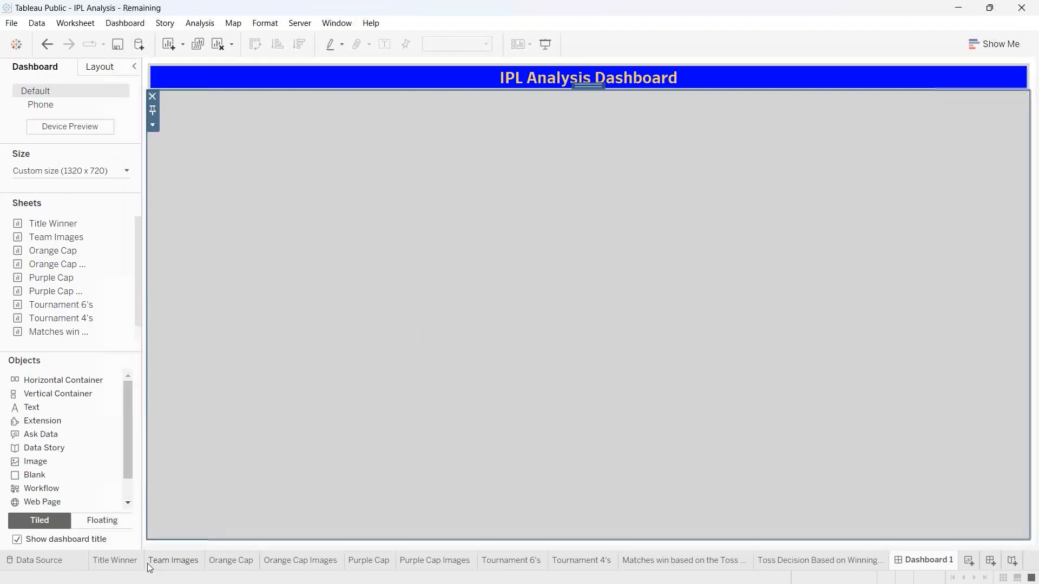
left_click(114, 562)
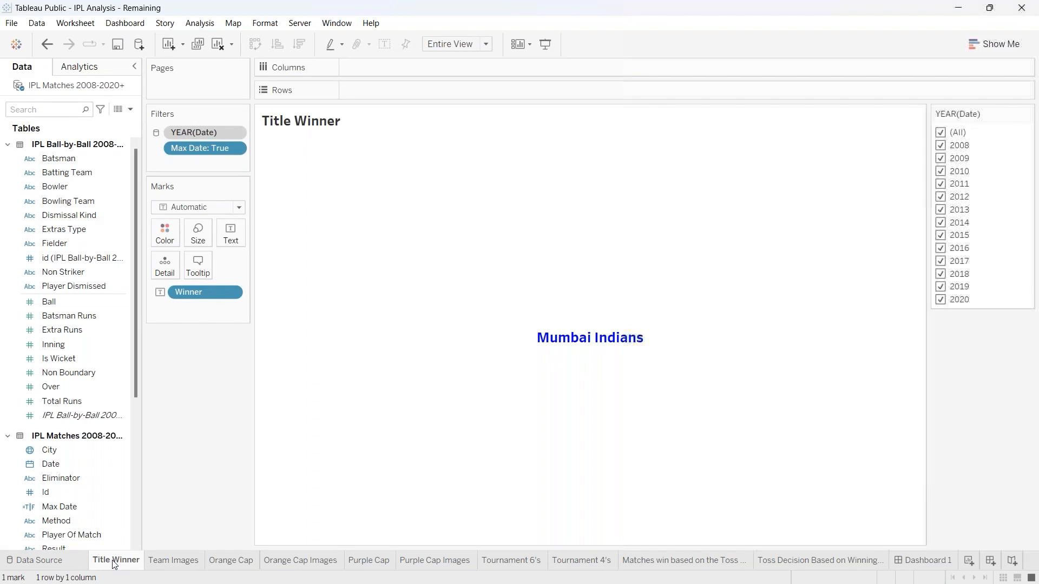
left_click(924, 560)
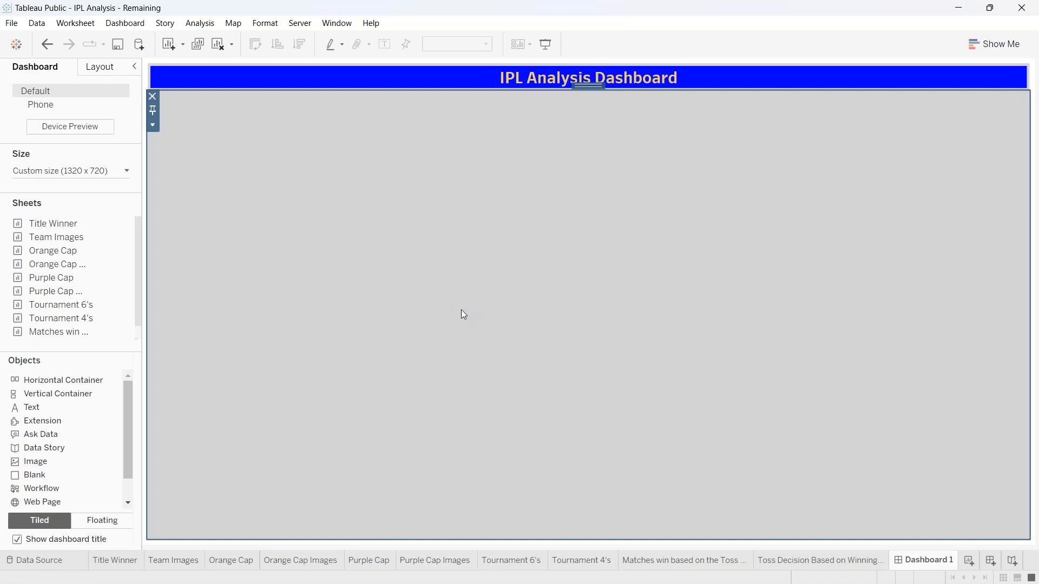
left_click(45, 395)
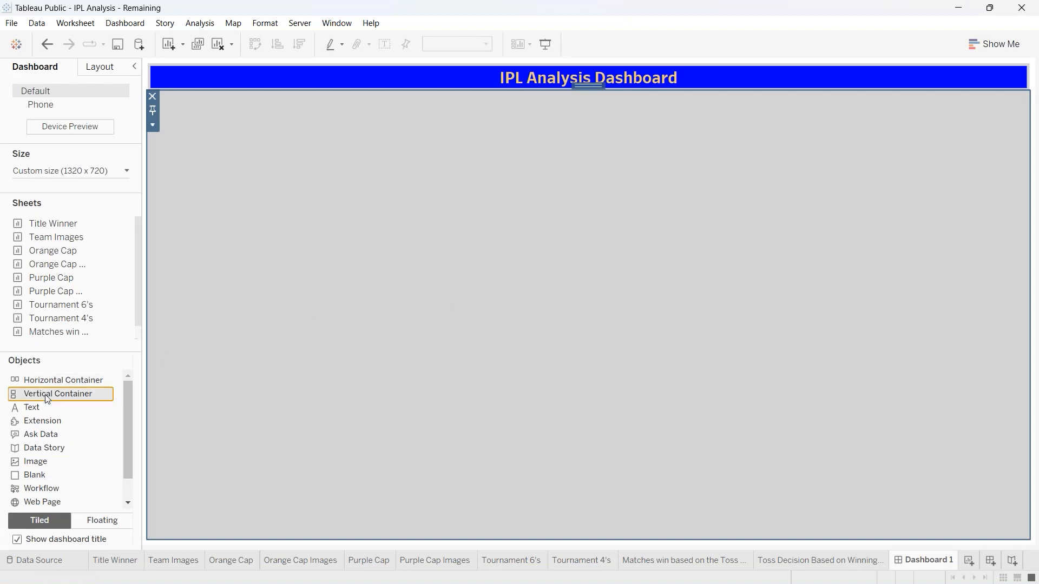
double_click(104, 400)
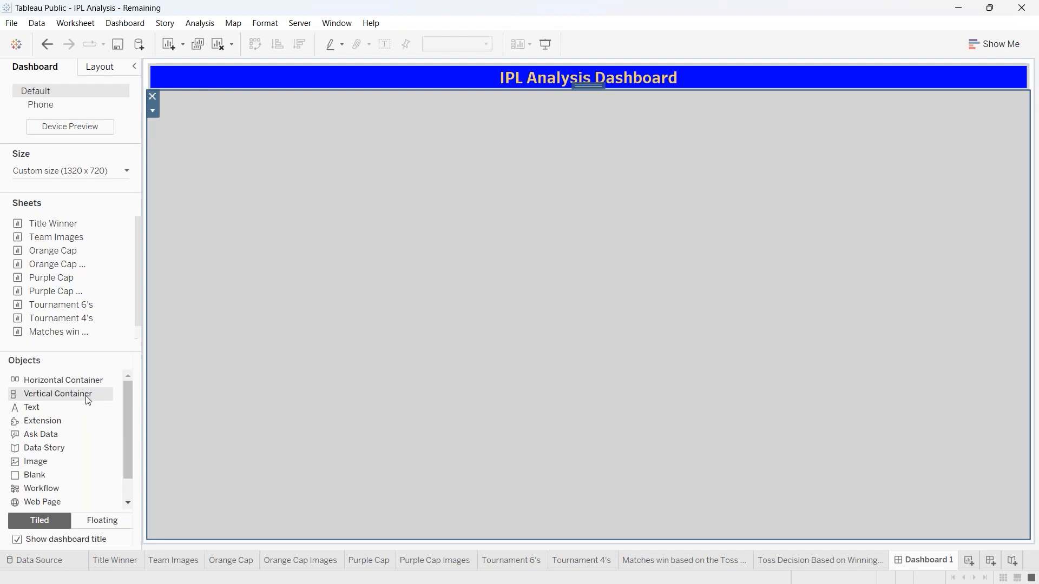
left_click(79, 382)
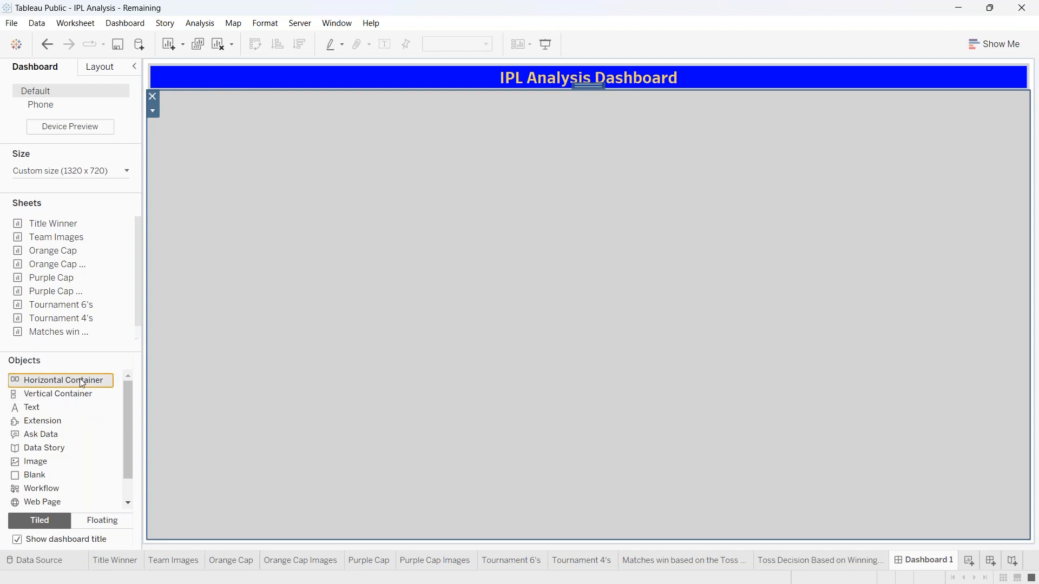
left_click(451, 211)
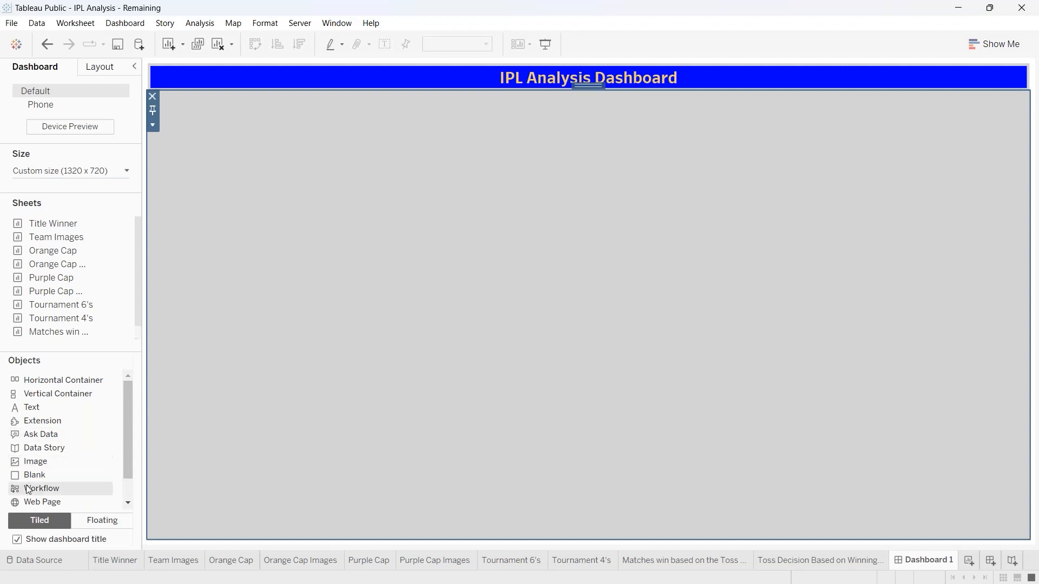
- Place a blank object in the lower half of the dashboard, beneath the horizontal container
left_click_drag(43, 475, 489, 524)
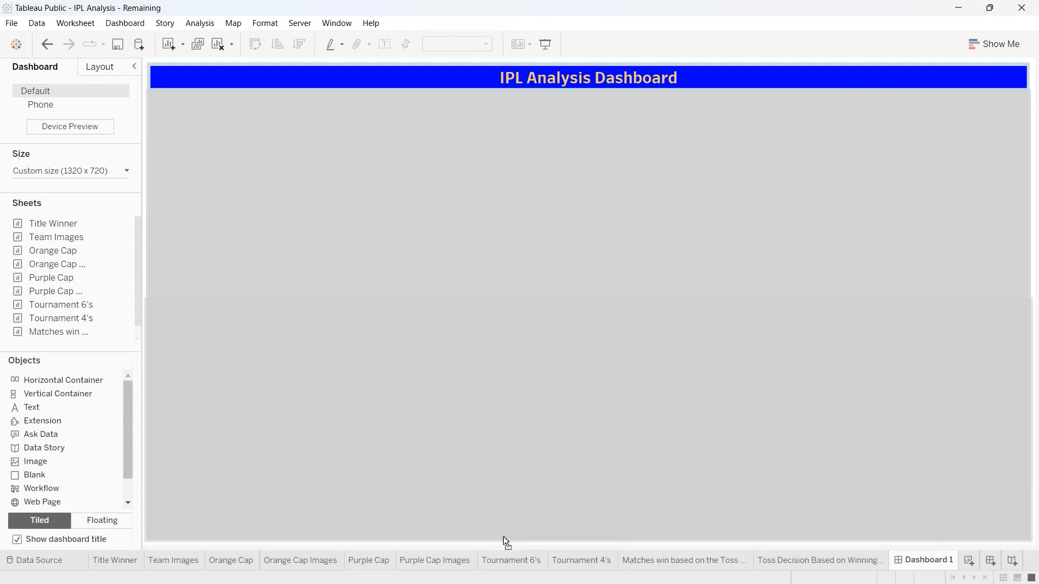
left_click_drag(504, 537, 503, 537)
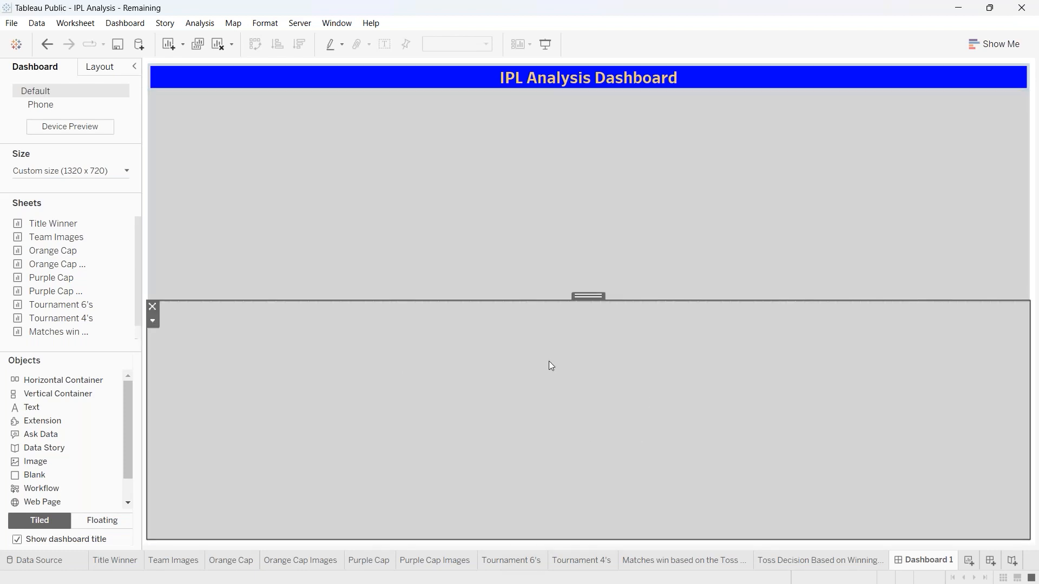
left_click(541, 177)
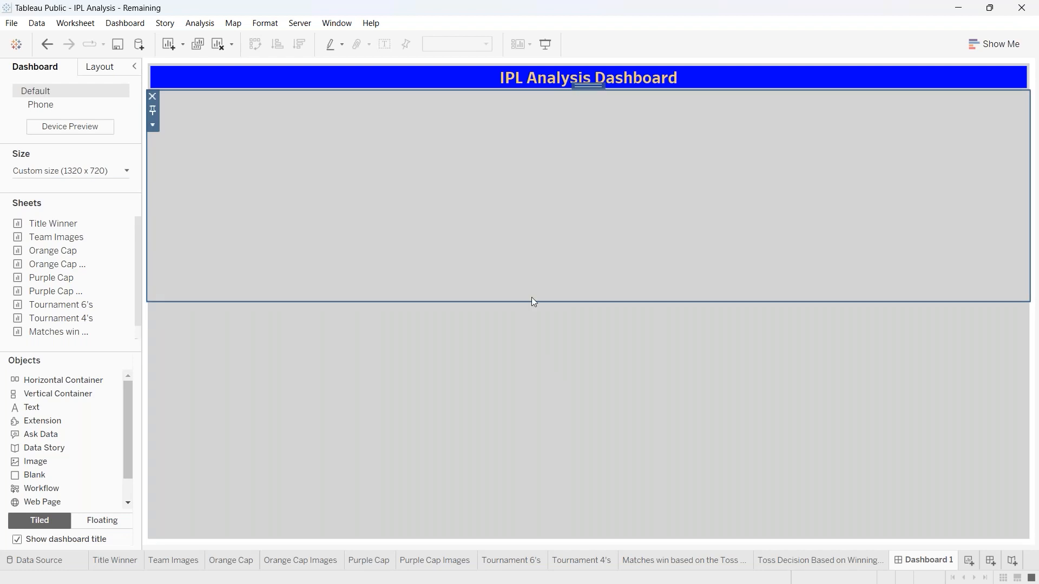
left_click(533, 356)
- Raise the boundary between the horizontal container and the blank so the container becomes a shorter band below the title
left_click(153, 110)
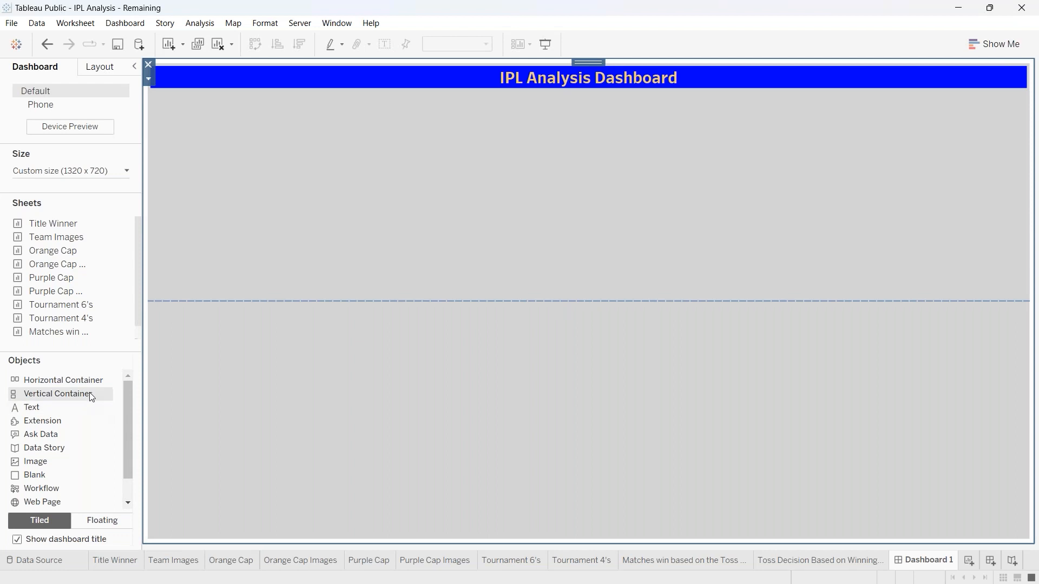
left_click_drag(108, 397, 558, 240)
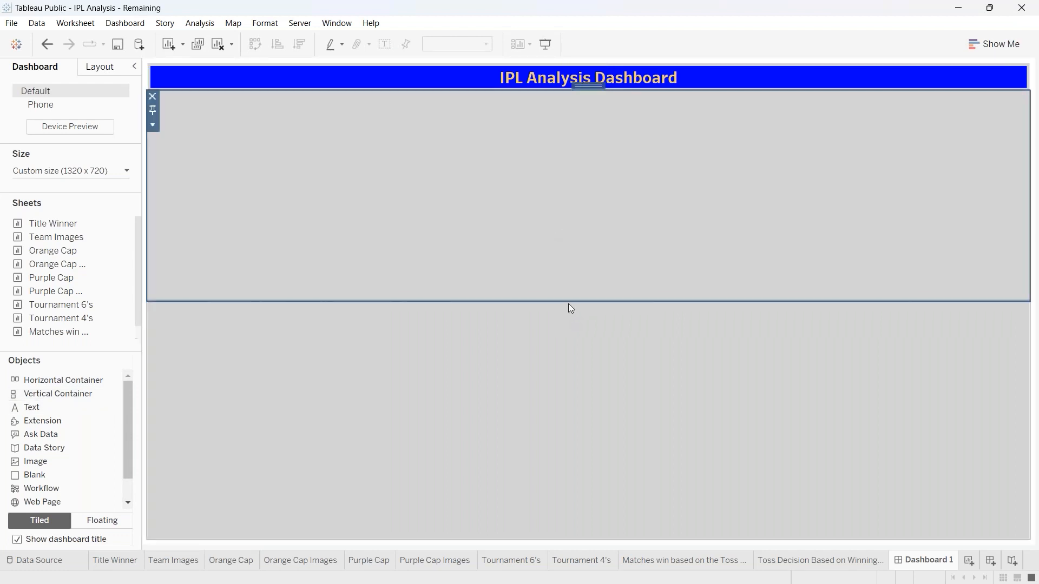
left_click_drag(569, 300, 571, 216)
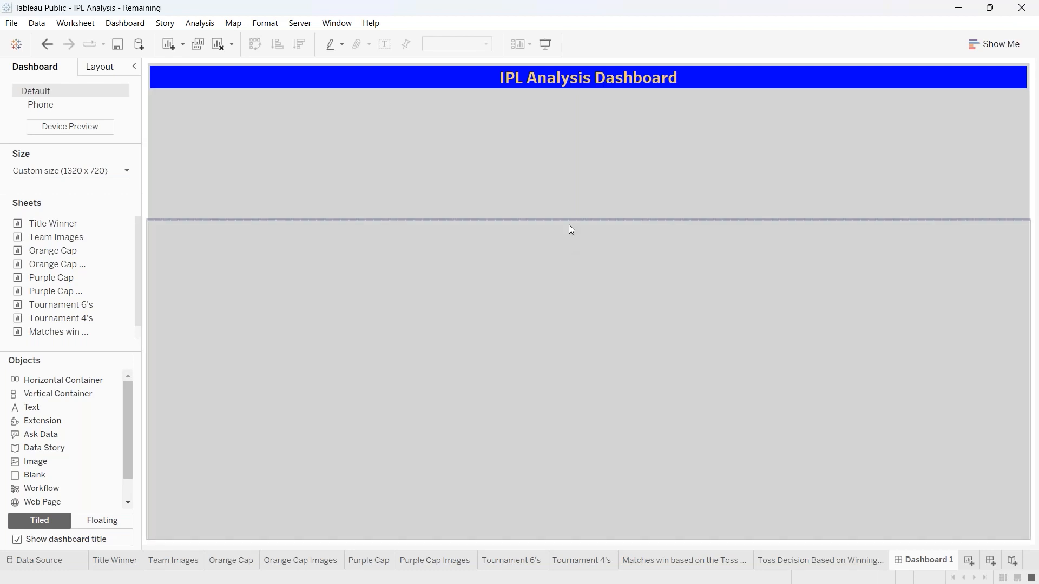
left_click(507, 164)
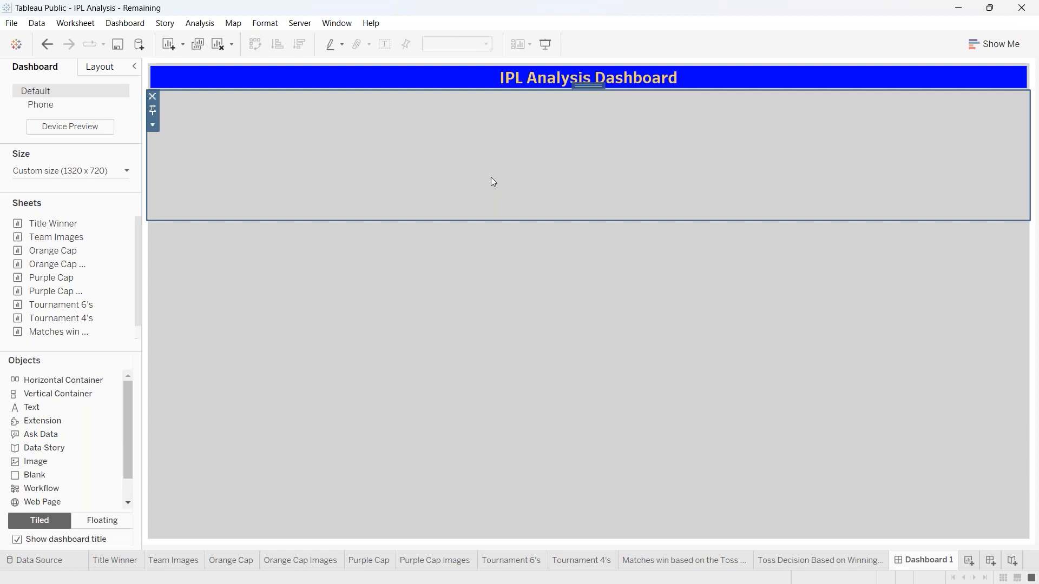
- Add the Title Winner sheet to the horizontal container and remove the Year of Date filter card added with it
left_click_drag(40, 224, 39, 230)
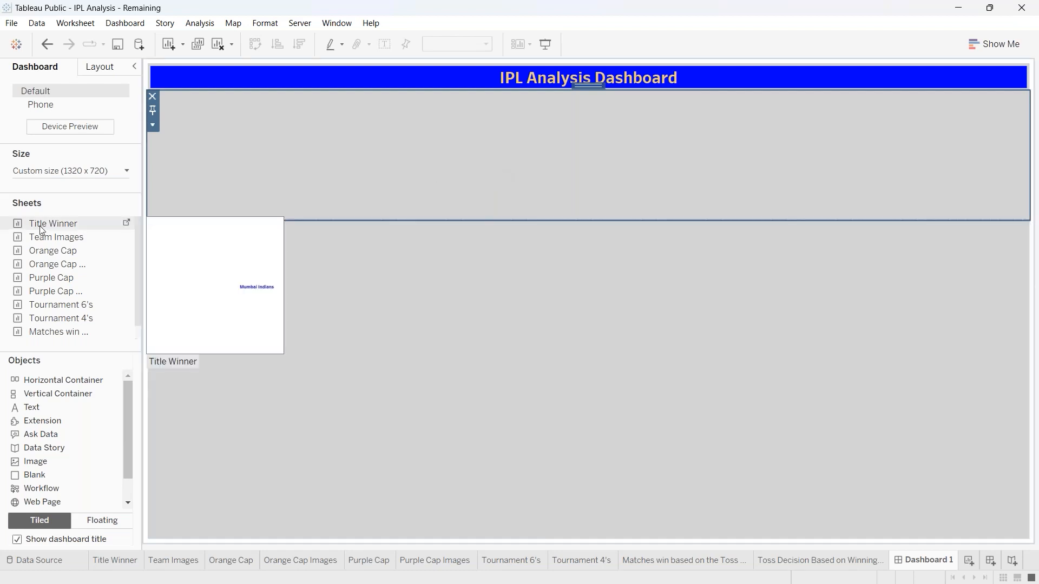
left_click_drag(38, 226, 216, 178)
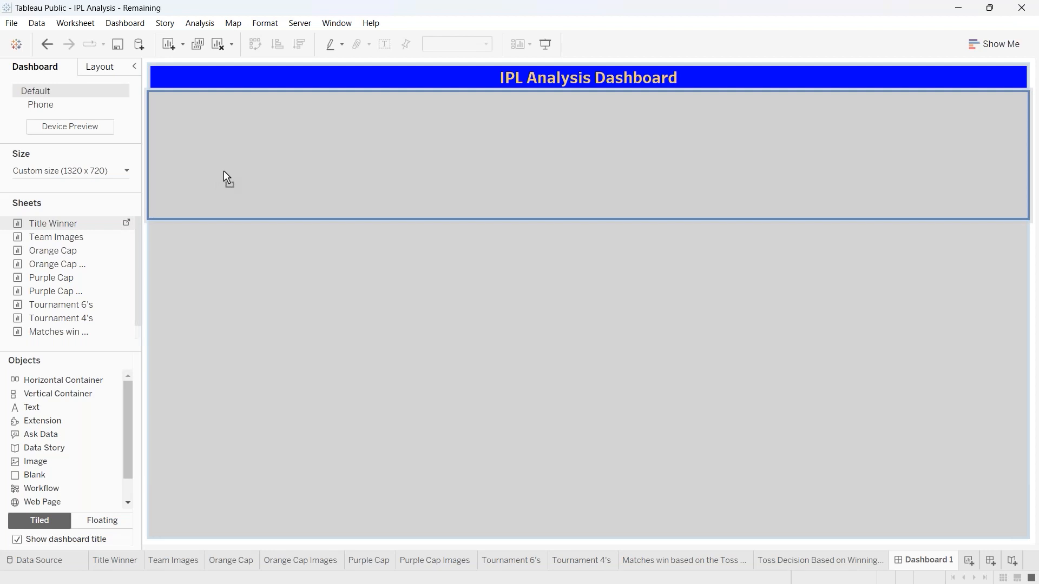
left_click_drag(223, 172, 223, 172)
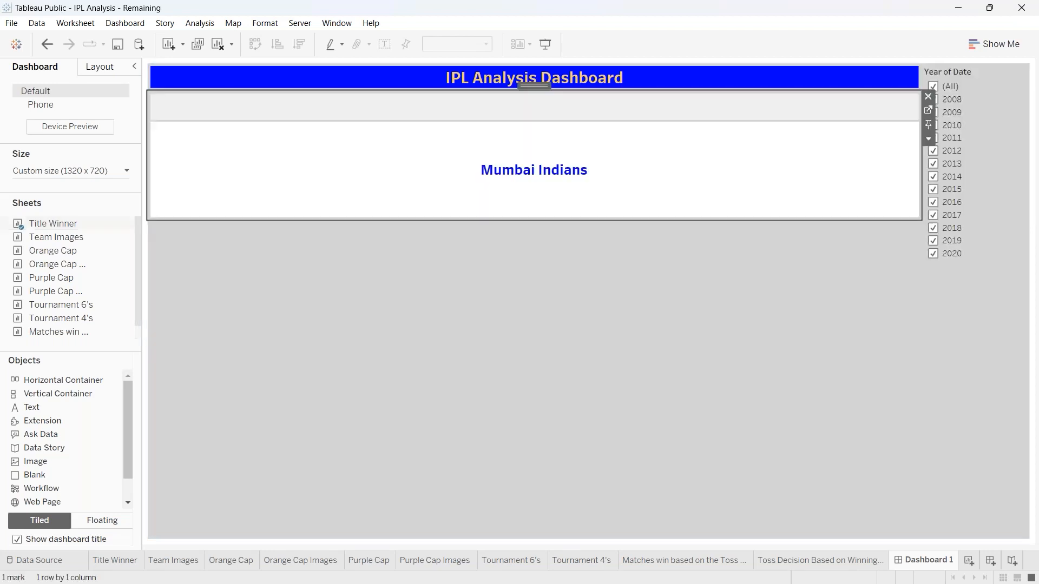
left_click(990, 135)
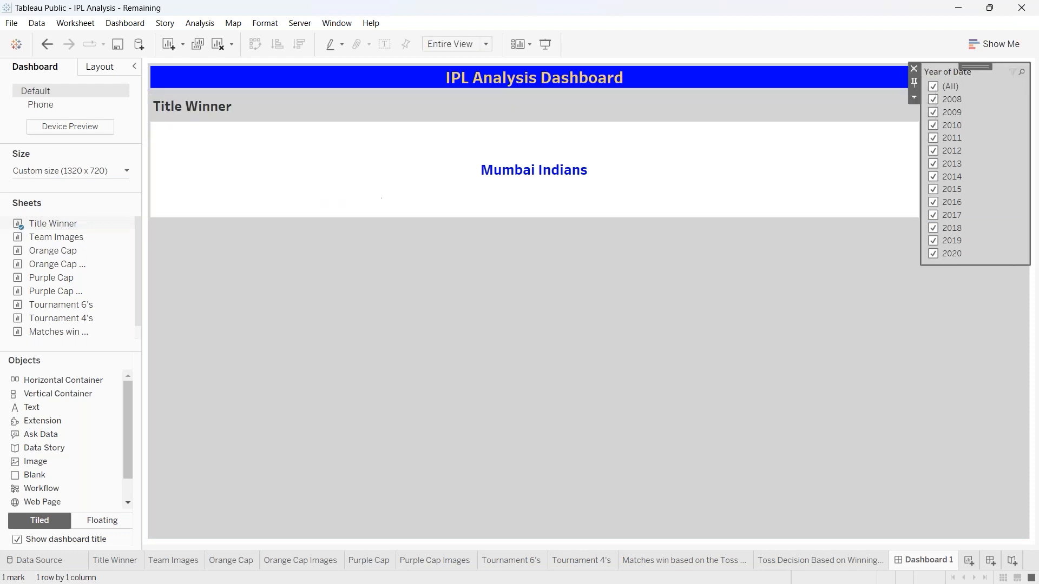
left_click(916, 70)
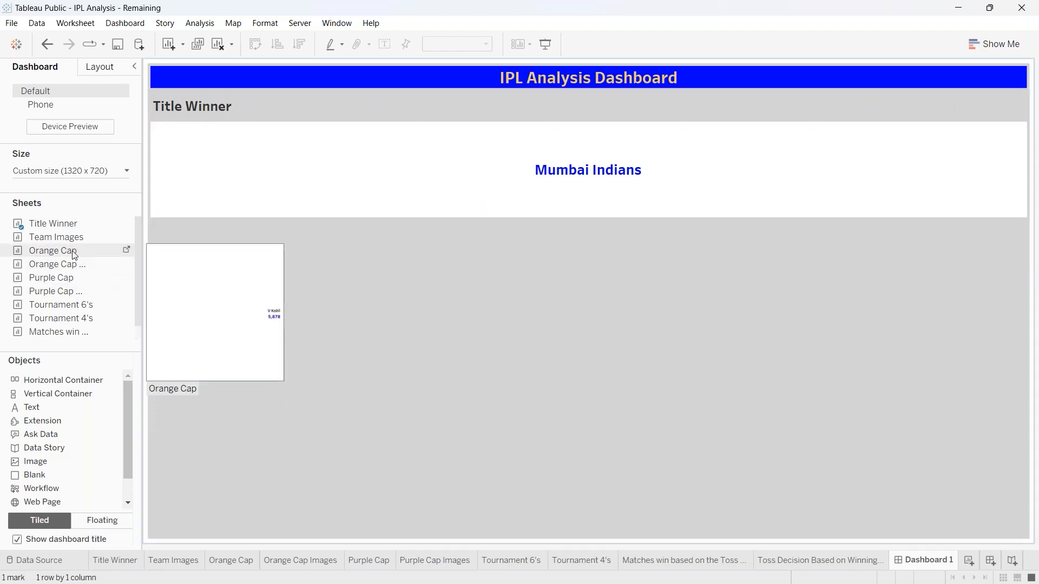
- Add the Orange Cap and Purple Cap sheets to the right of Title Winner and remove the added Year of Date filter card
left_click_drag(74, 257, 977, 205)
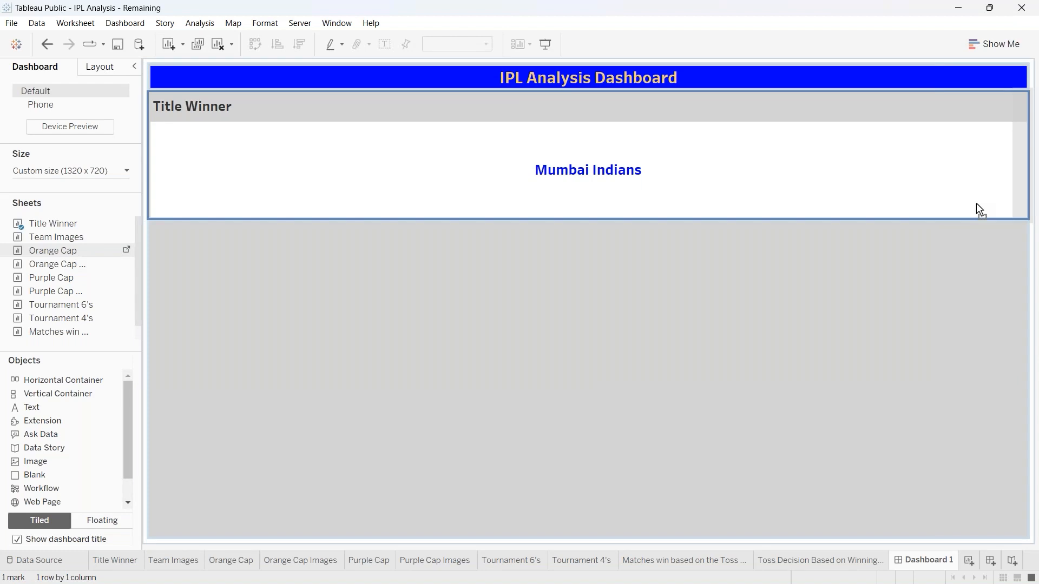
left_click_drag(981, 210, 987, 159)
left_click_drag(987, 166, 987, 166)
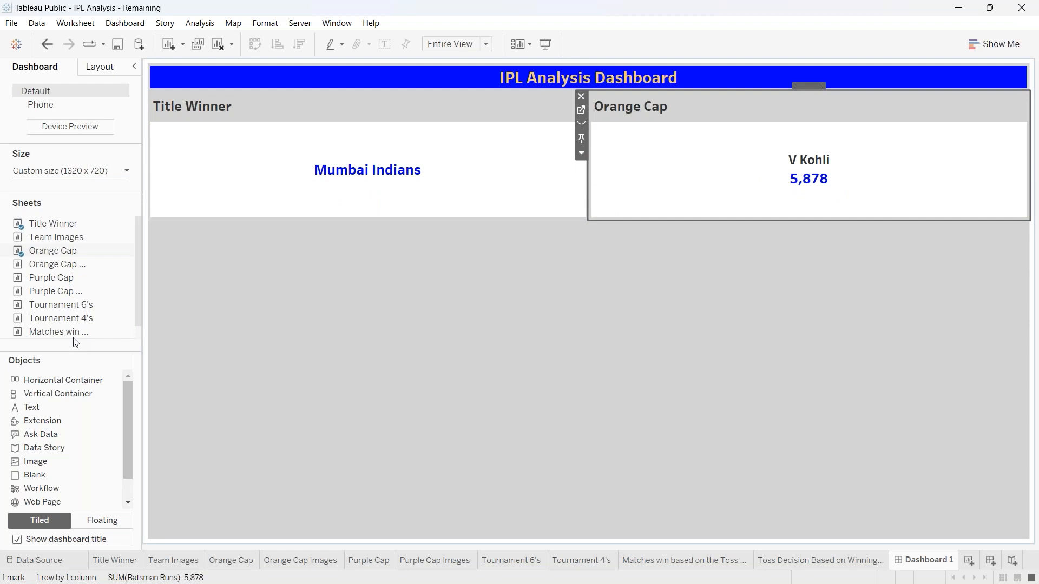
left_click_drag(83, 279, 967, 179)
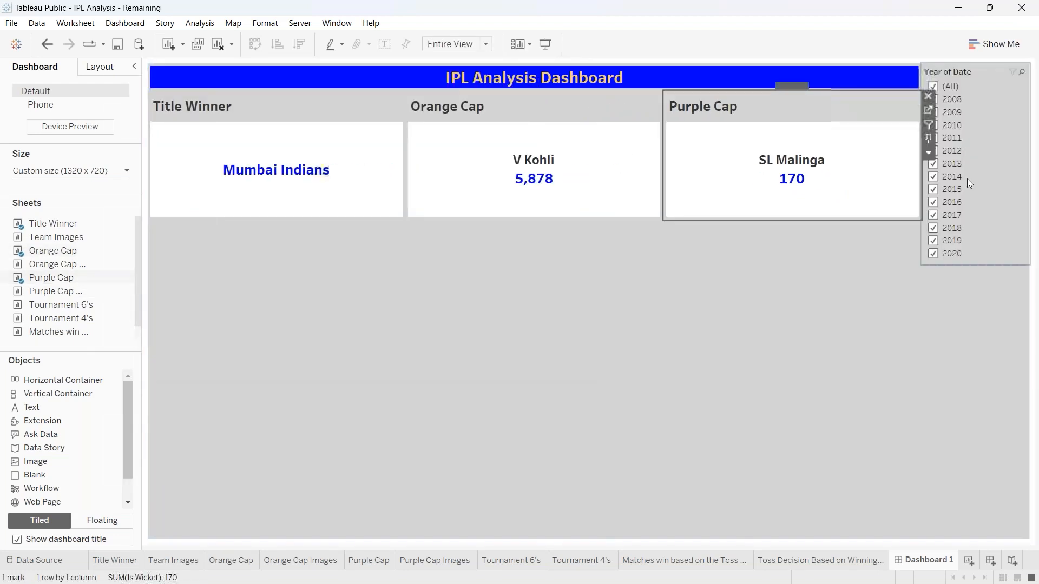
left_click(973, 66)
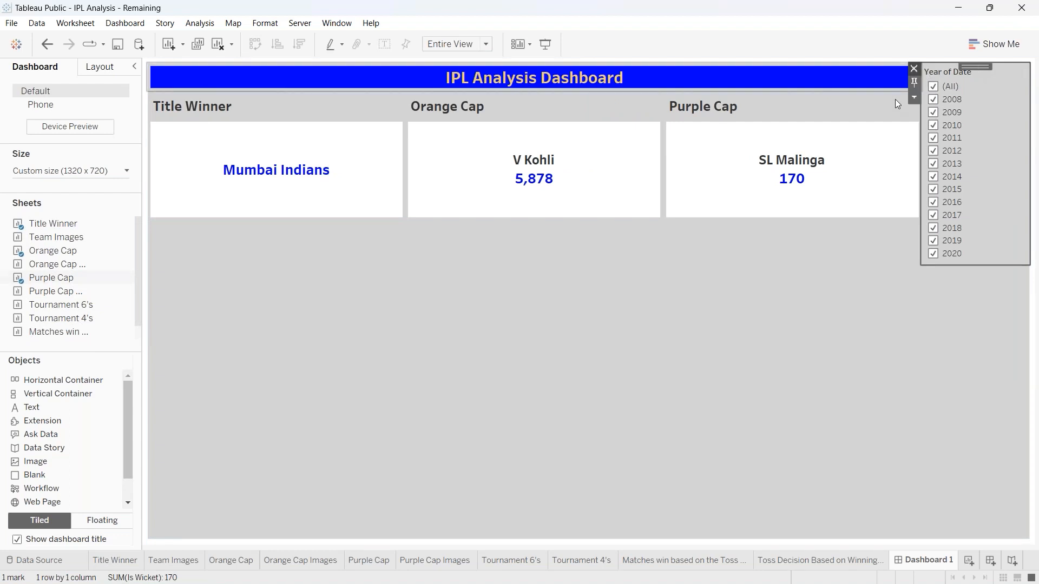
key("Delete")
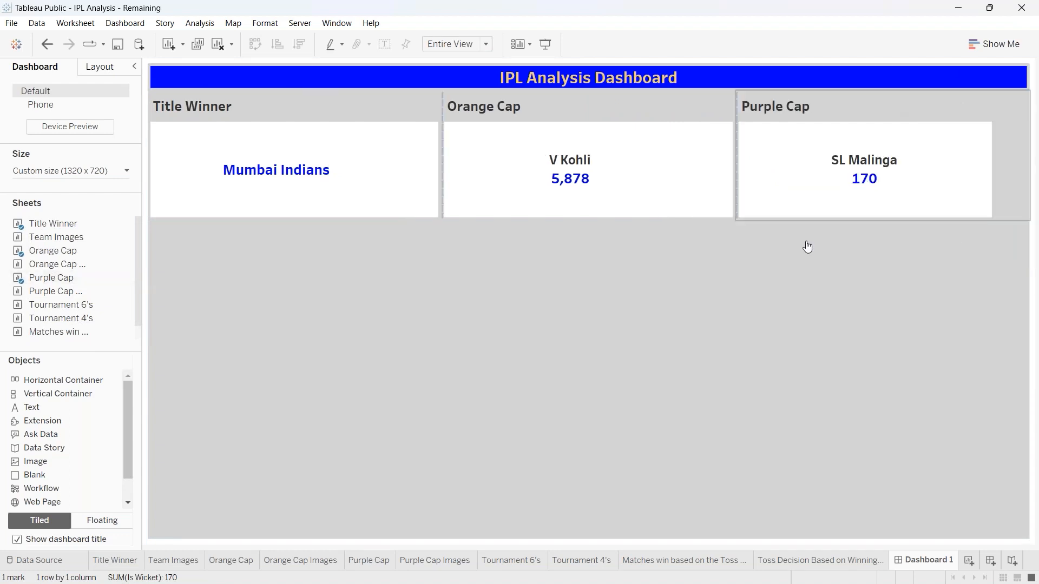
- Add the Tournament 6's and Tournament 4's sheets to the row, to the right of Purple Cap
left_click(701, 330)
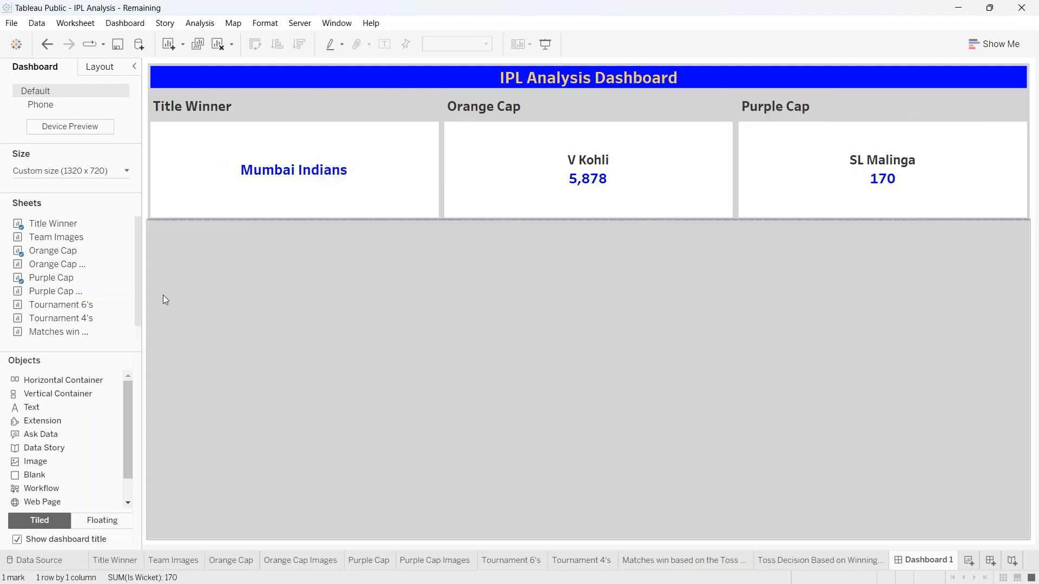
scroll(70, 292, "down", 1)
left_click_drag(71, 292, 971, 173)
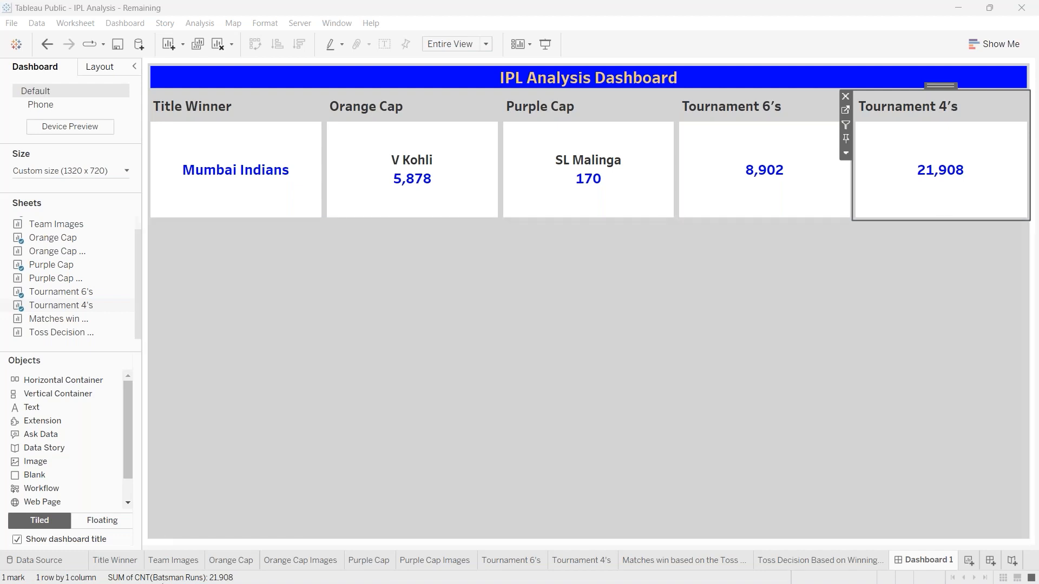
- Examine the top row layout of the finished dashboard in the IPL Dashboard workbook, and return to the IPL Analysis workbook
mouse_move(162, 583)
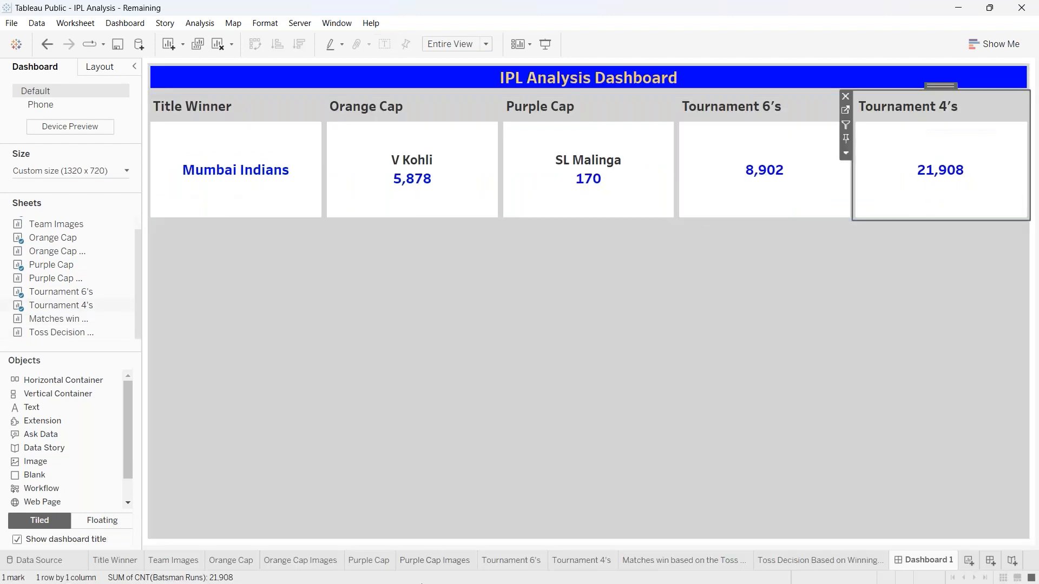
mouse_move(260, 568)
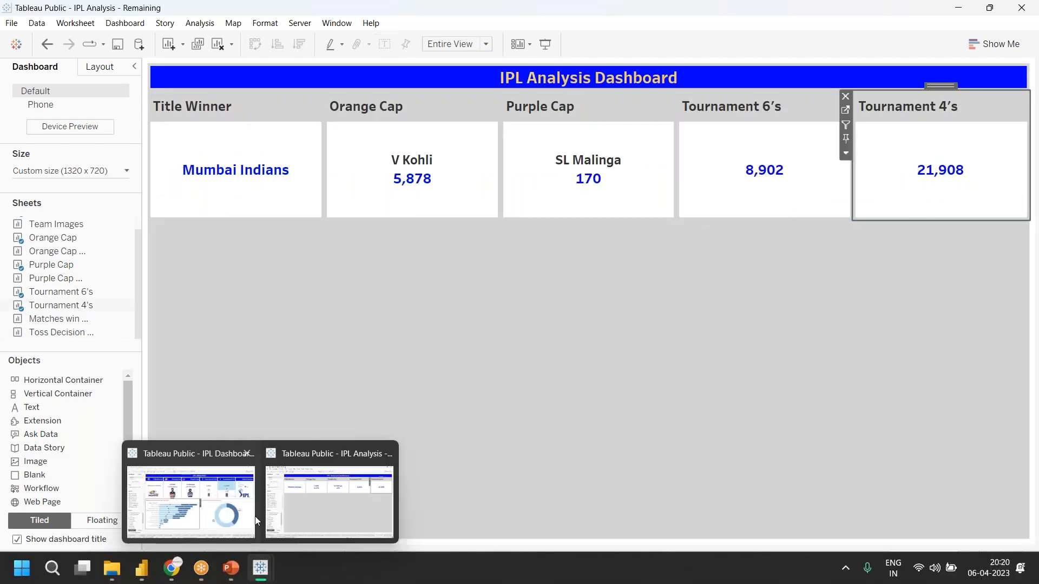
left_click(191, 502)
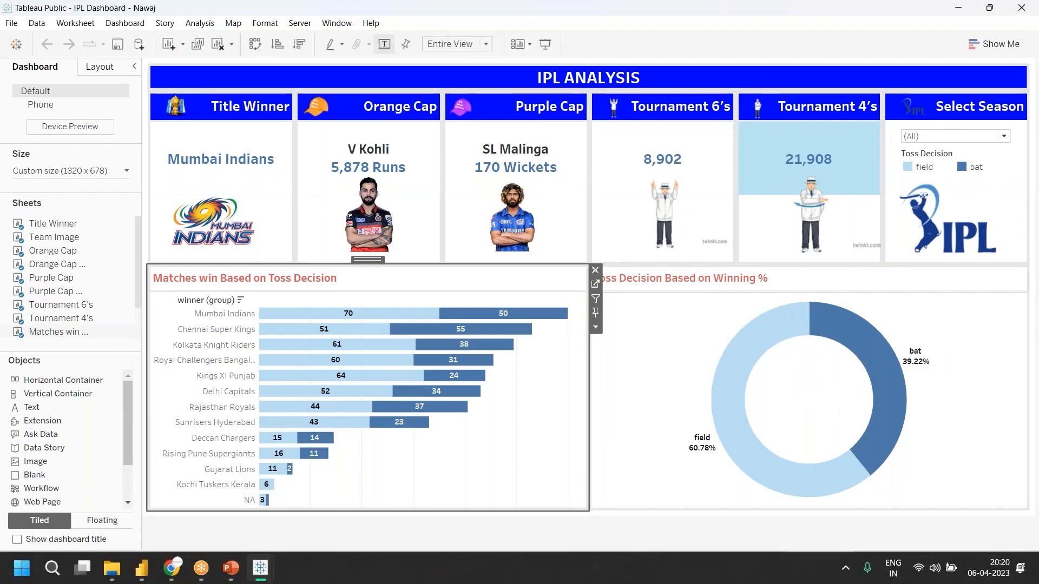
mouse_move(261, 568)
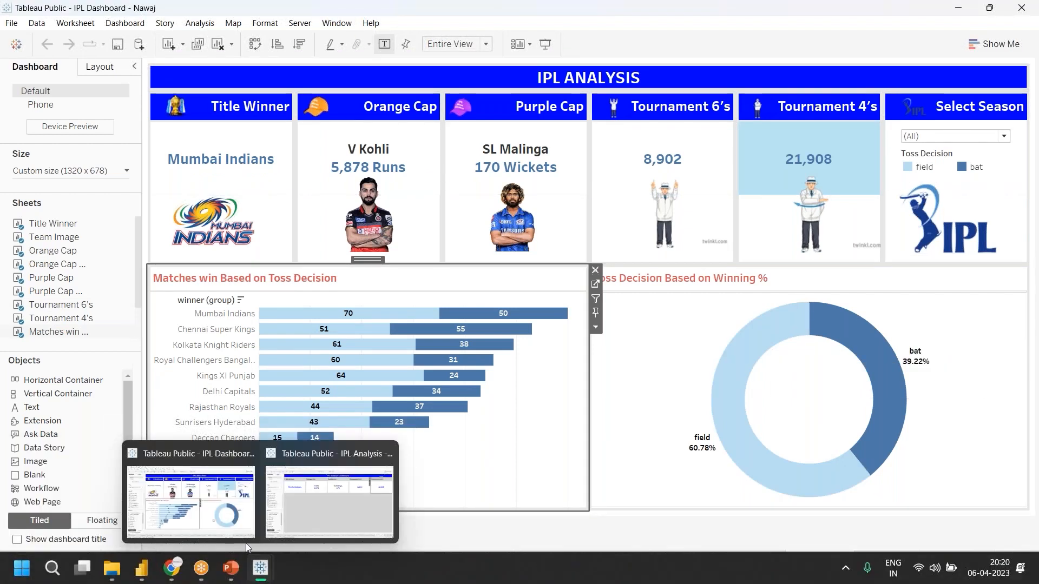
left_click(358, 517)
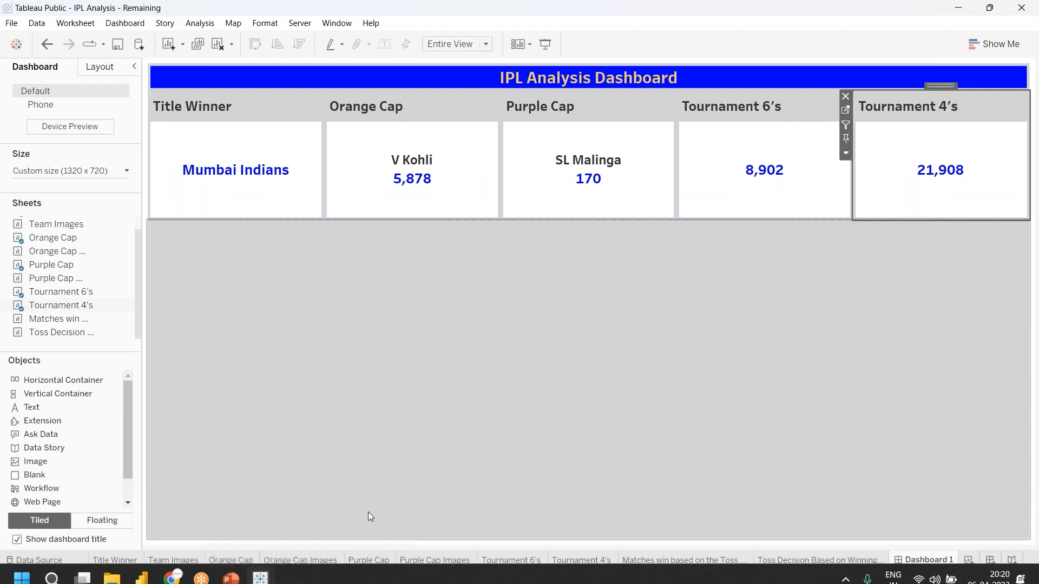
- Create a new worksheet and name it Select Season
left_click(968, 561)
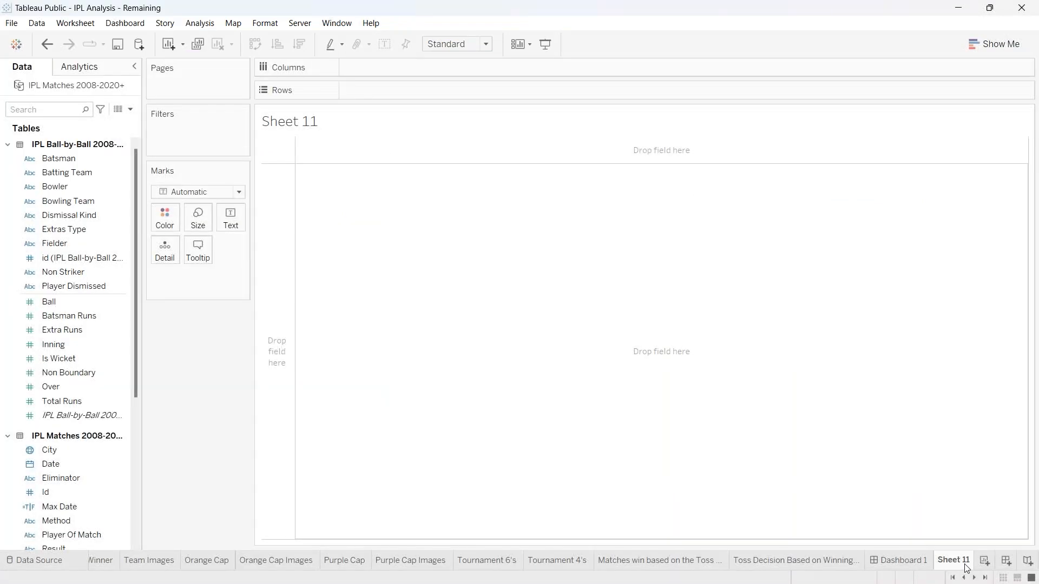
double_click(965, 564)
type("Select Seaon")
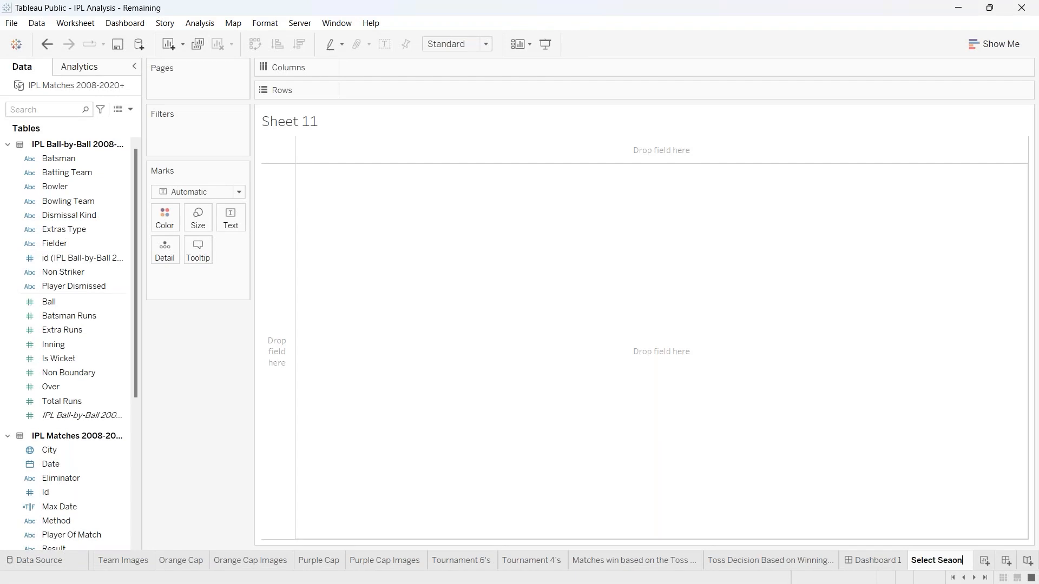
key("Return")
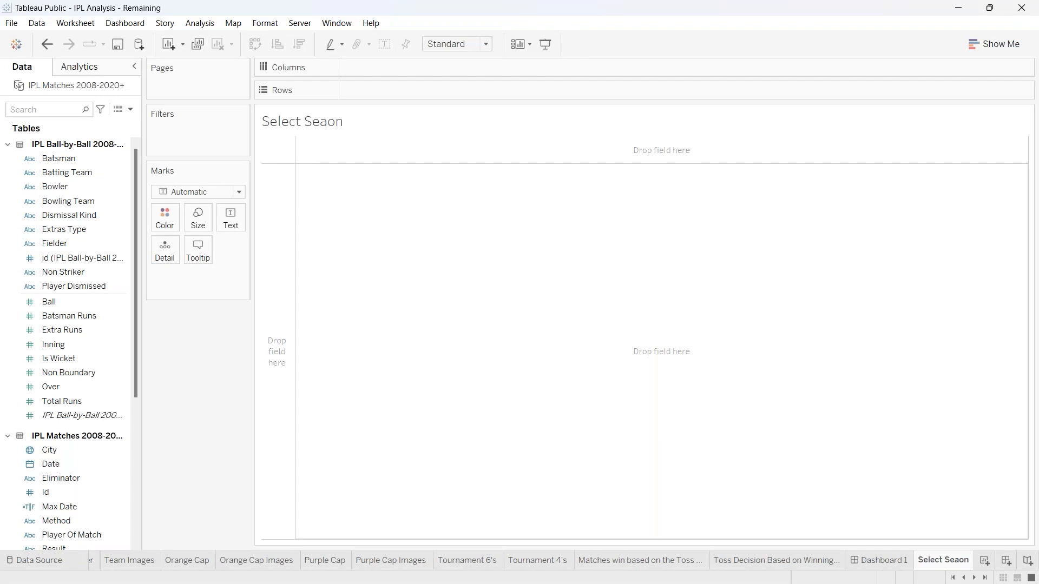
double_click(960, 561)
key("Right")
type("s")
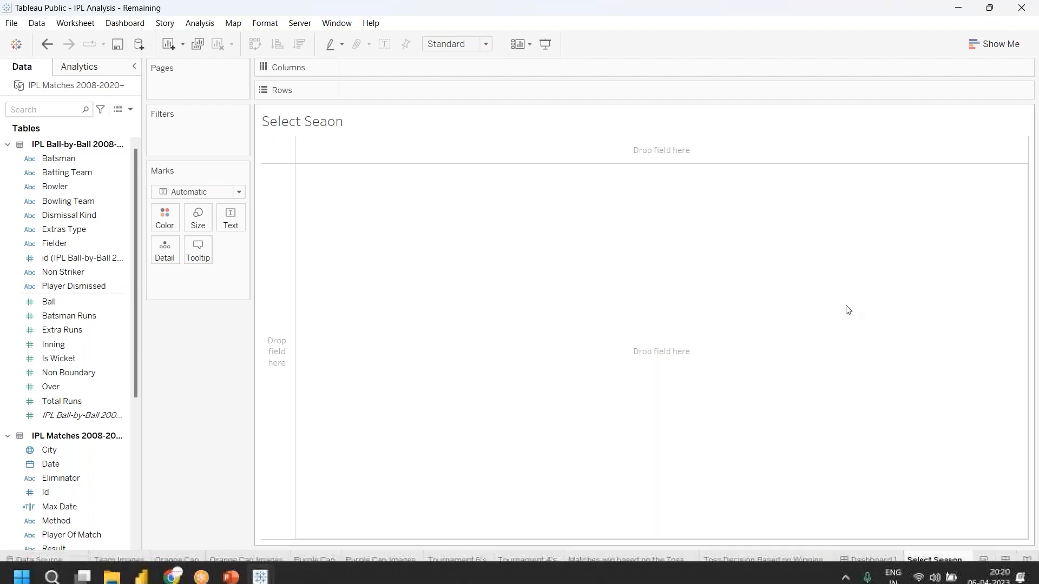
- Confirm the Select Season sheet name and add that sheet to the dashboard row, to the right of Tournament 4's
key("Return")
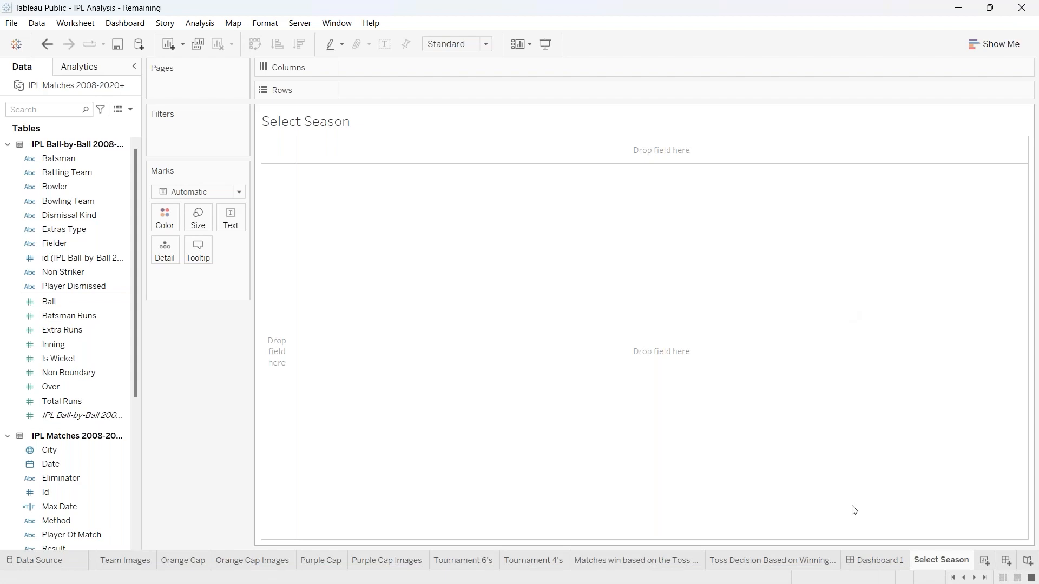
left_click(864, 560)
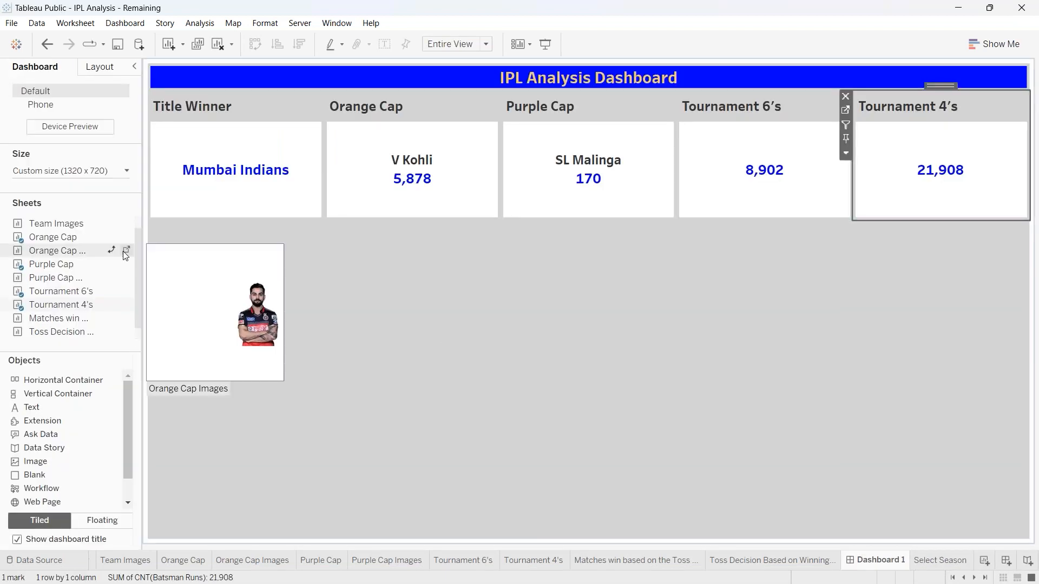
scroll(95, 269, "down", 1)
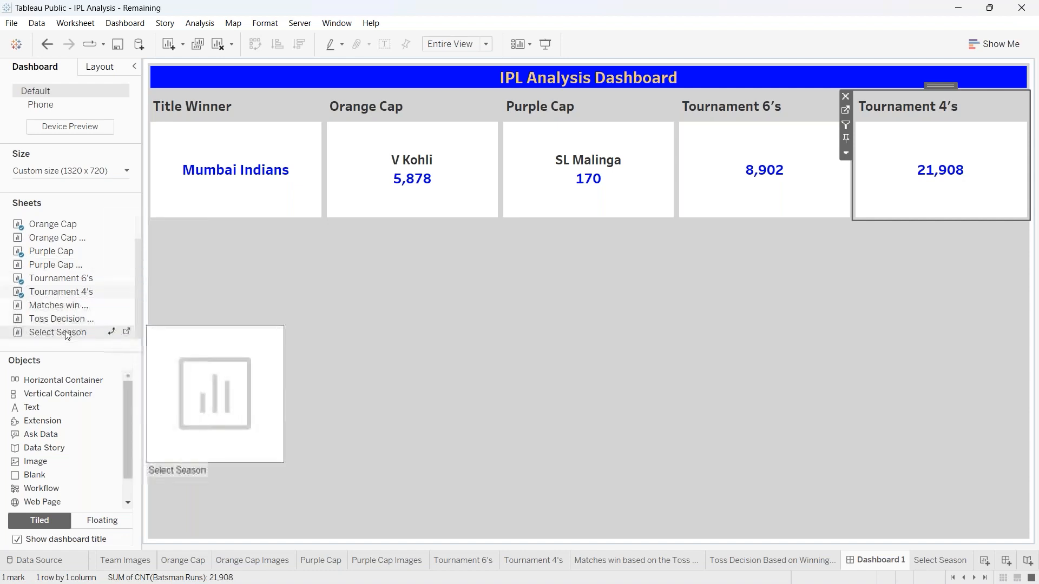
left_click_drag(68, 334, 992, 169)
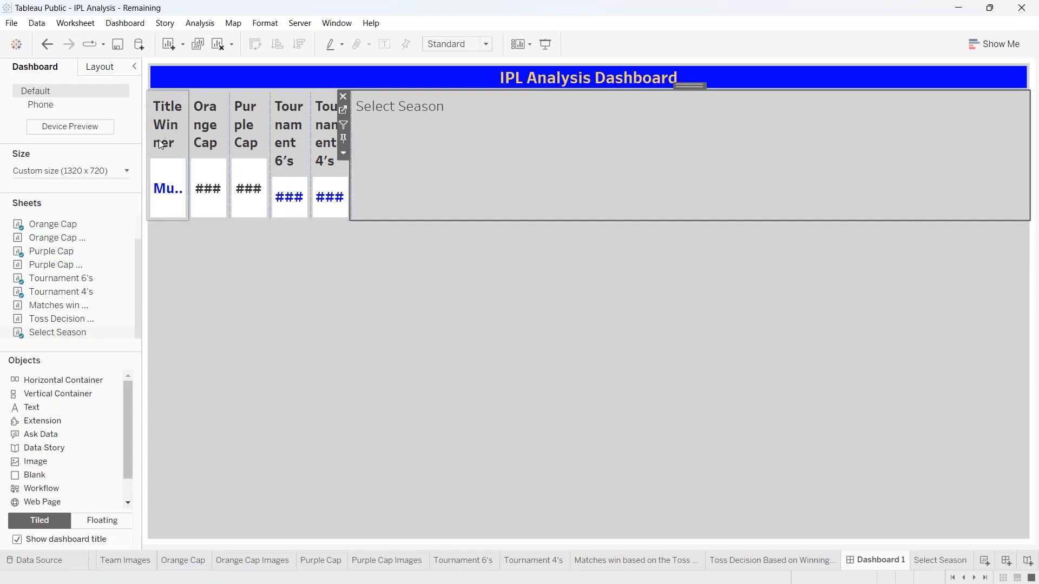
- Distribute the contents of the summary row's horizontal container evenly and make the row slightly taller
right_click(589, 152)
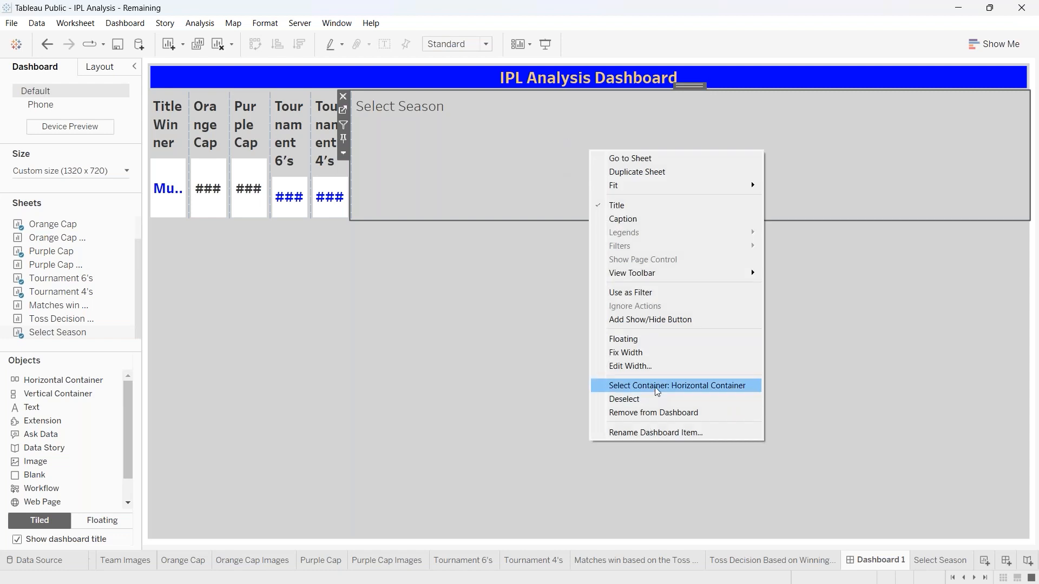
left_click(657, 385)
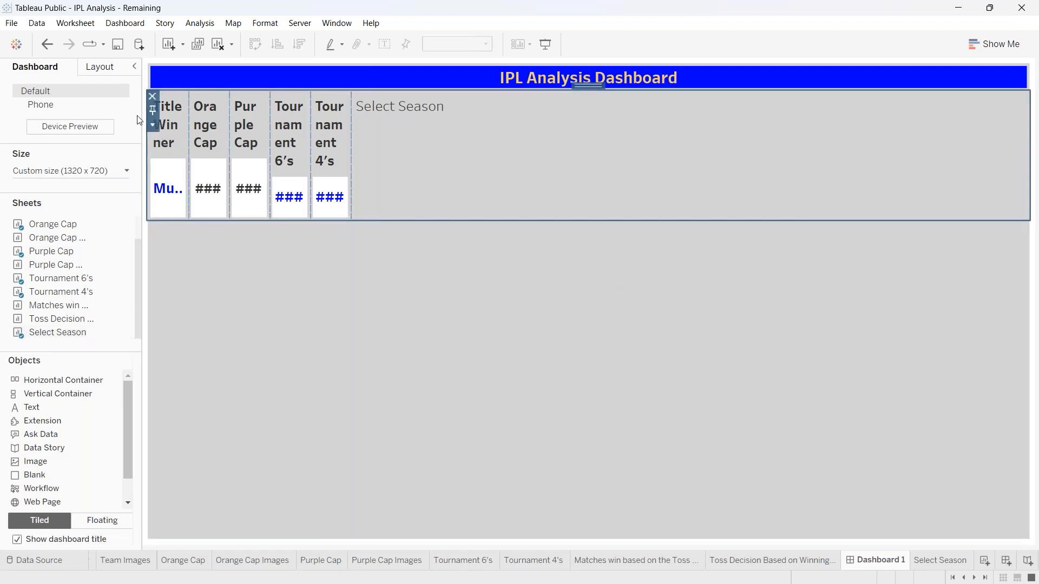
left_click(153, 125)
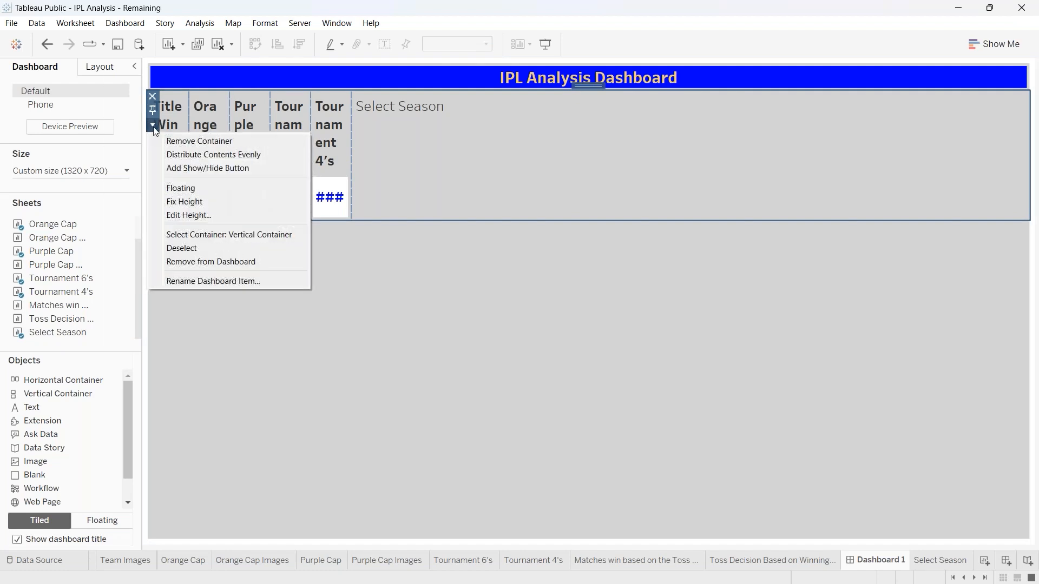
left_click(186, 155)
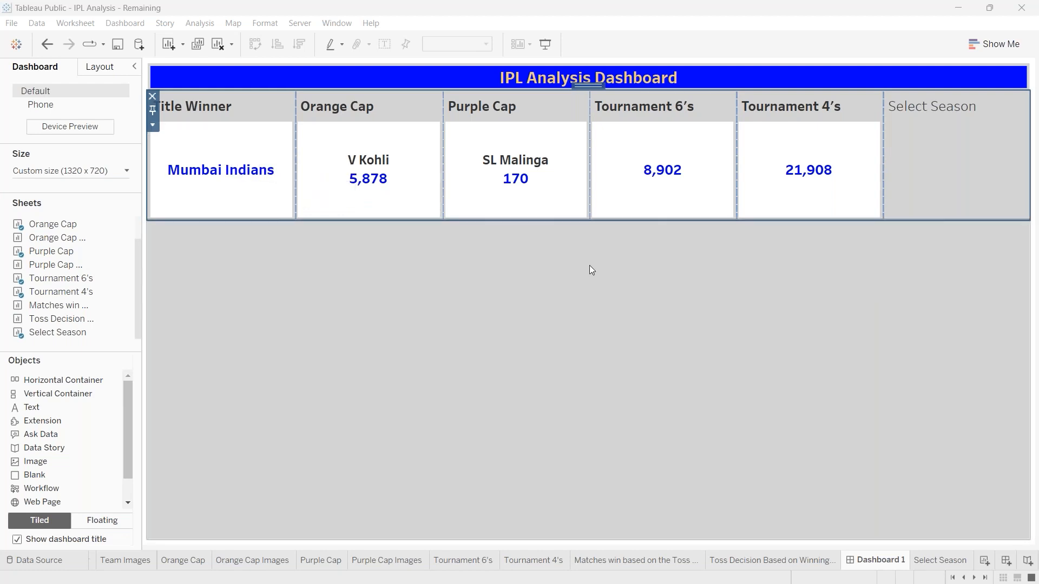
left_click(585, 239)
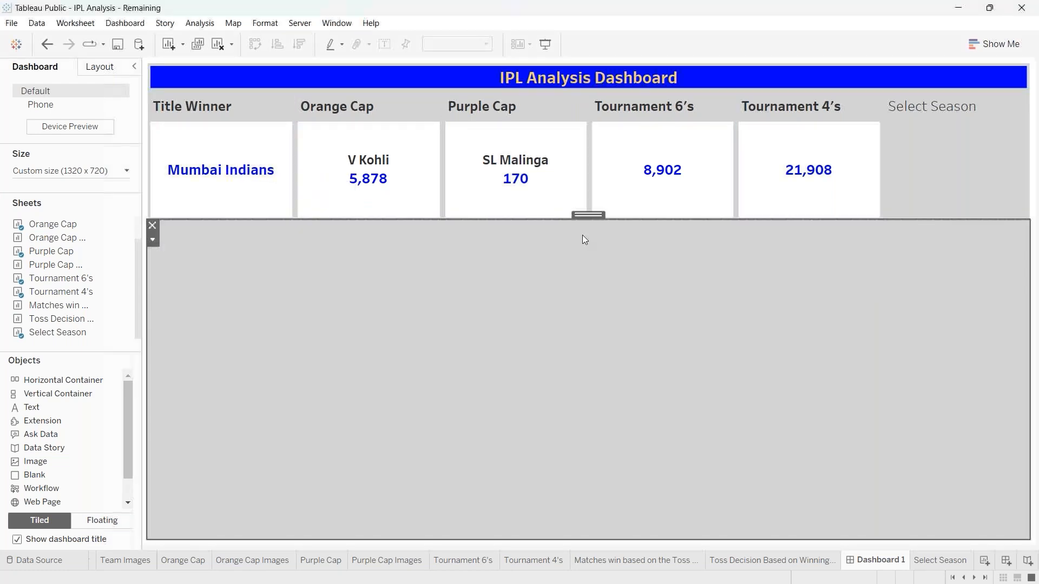
key("Delete")
- Set the Title Winner sheet's text alignment to Top Center and return to Dashboard 1
left_click(212, 206)
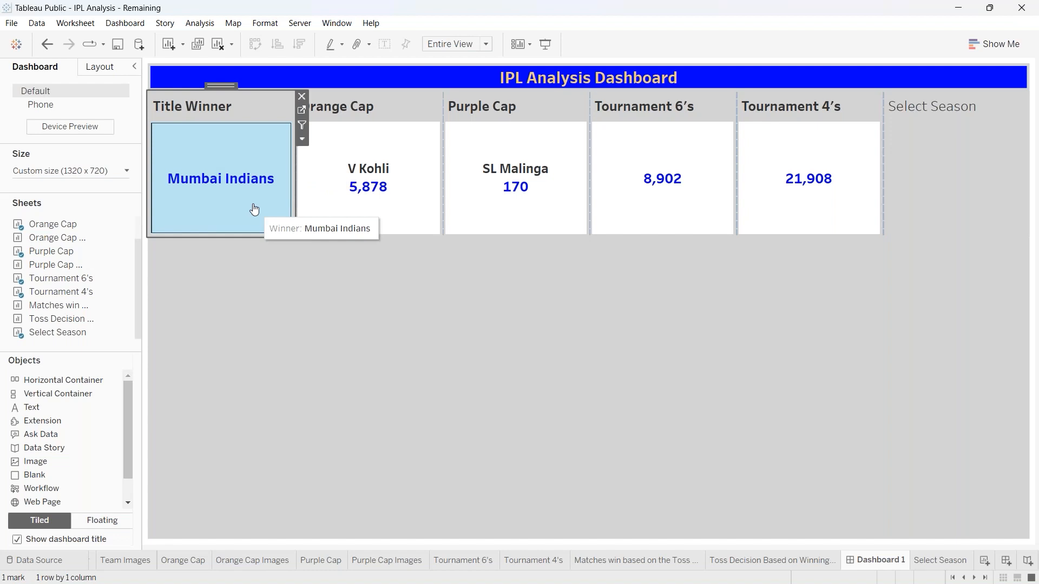
left_click(301, 110)
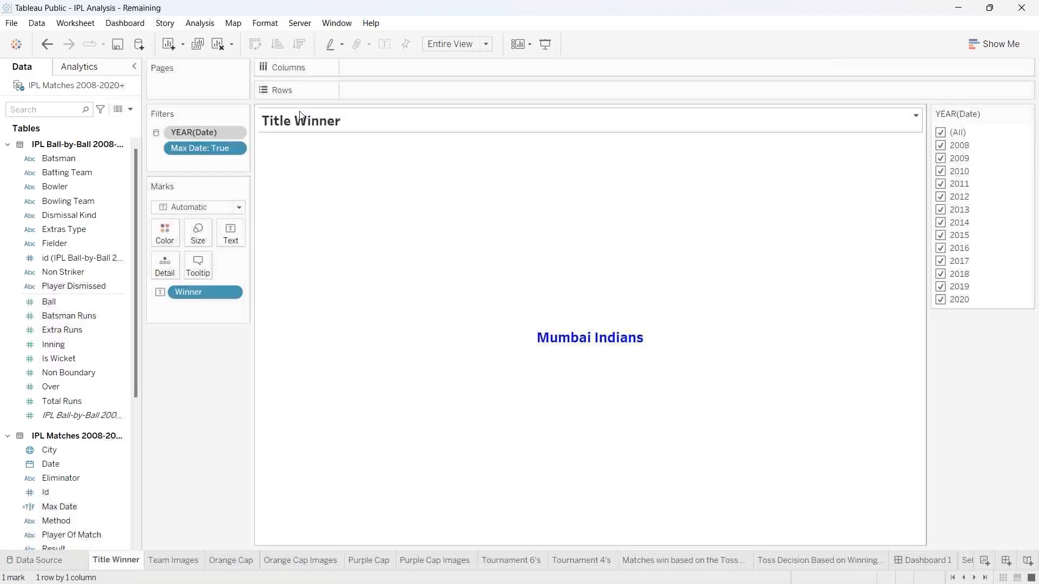
left_click(230, 234)
left_click(303, 281)
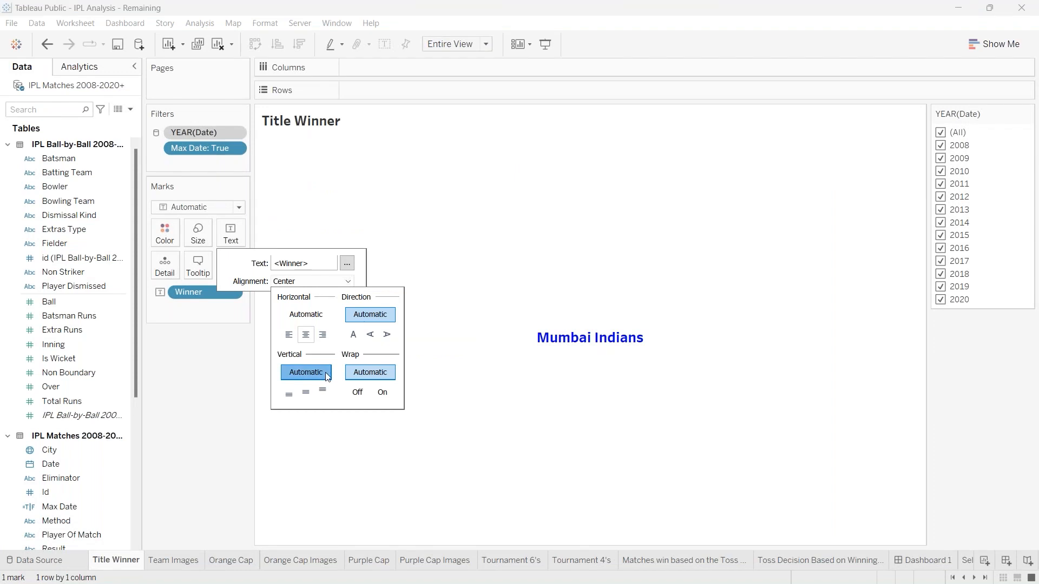
left_click(323, 391)
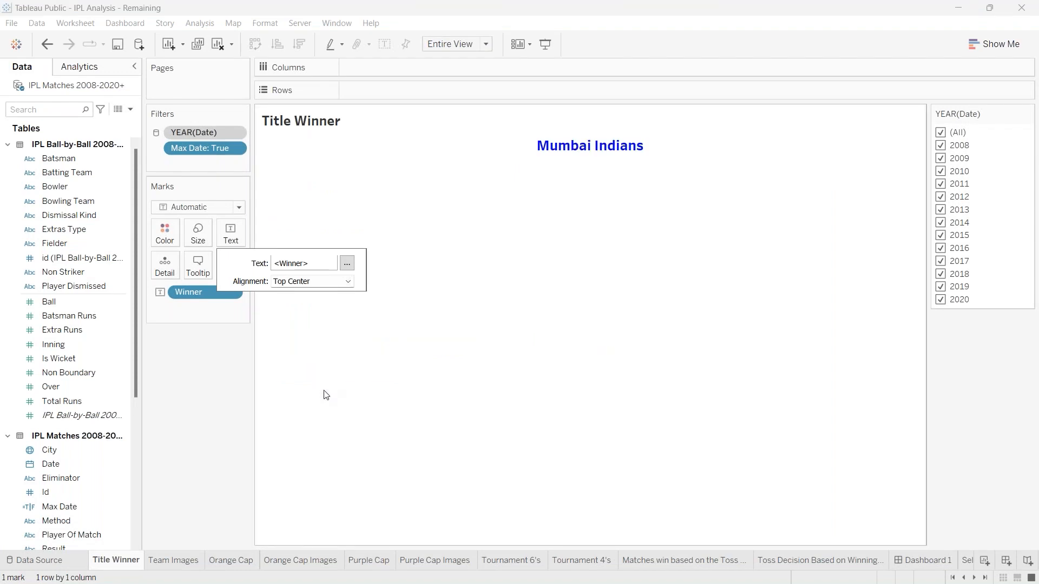
left_click(905, 561)
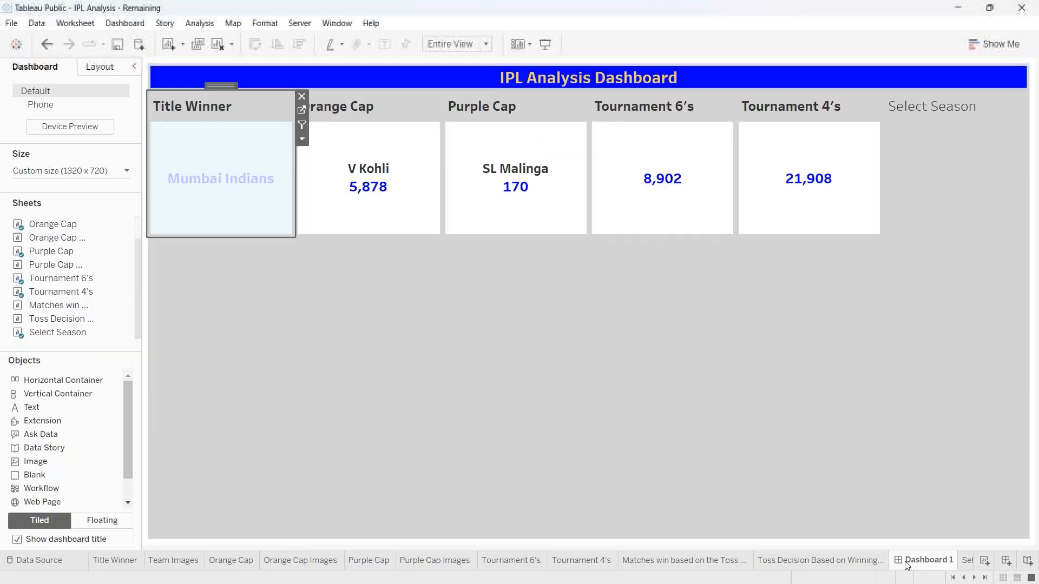
mouse_move(259, 149)
mouse_move(389, 201)
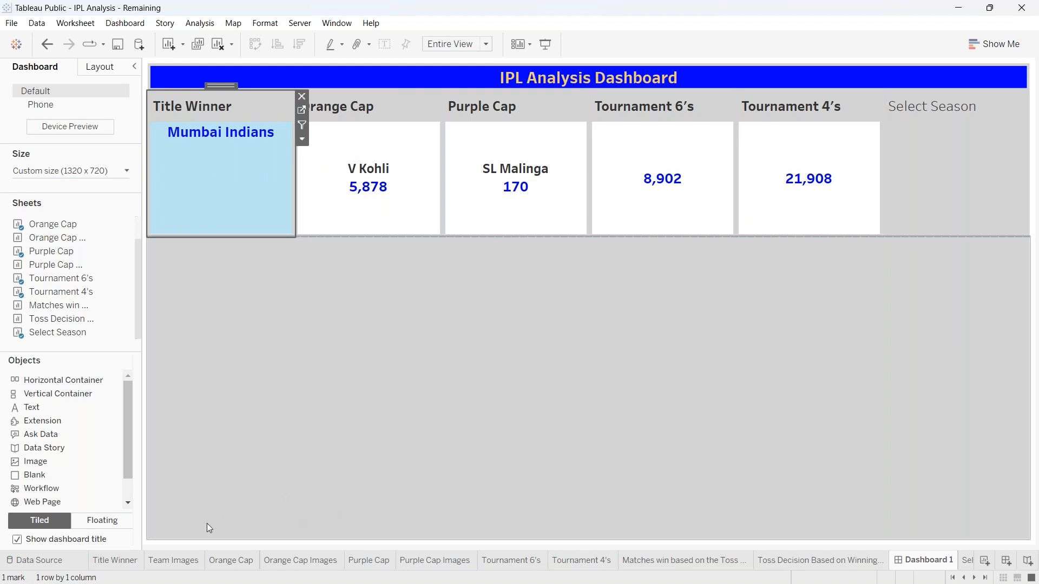
- Set the text alignment to Top Center on the Orange Cap and Purple Cap sheets
left_click(230, 561)
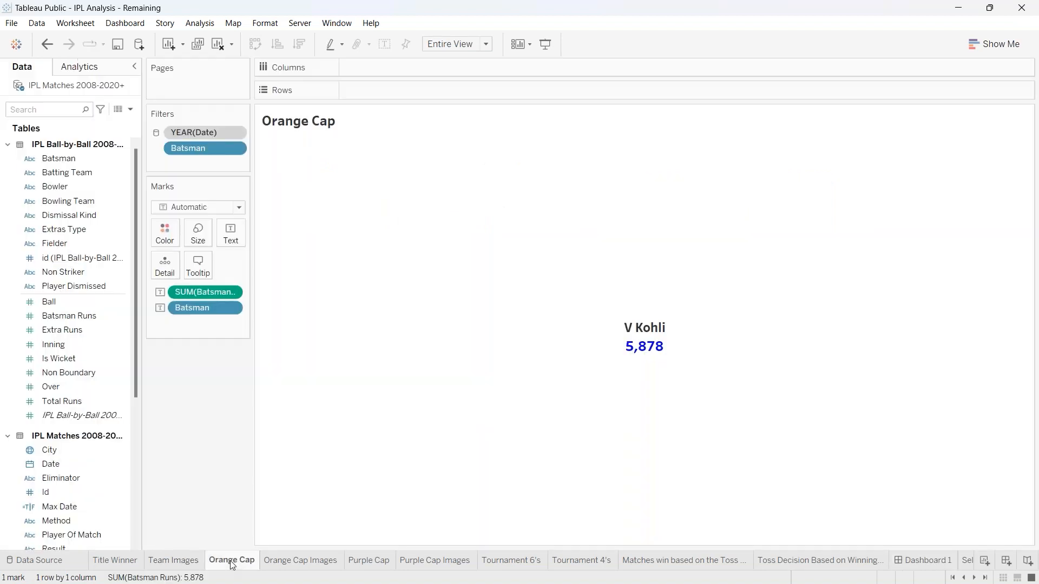
left_click(238, 234)
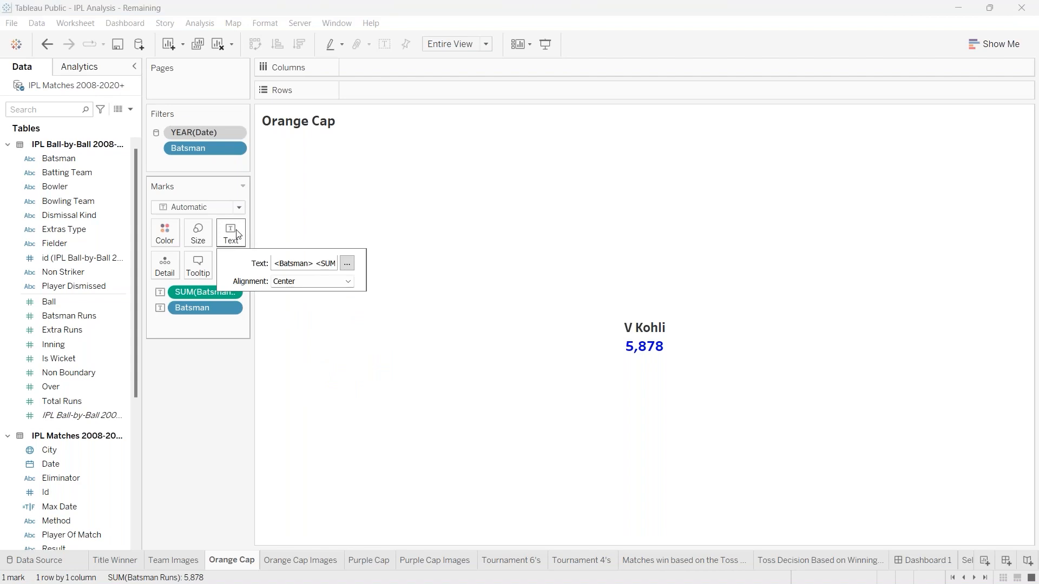
left_click(348, 281)
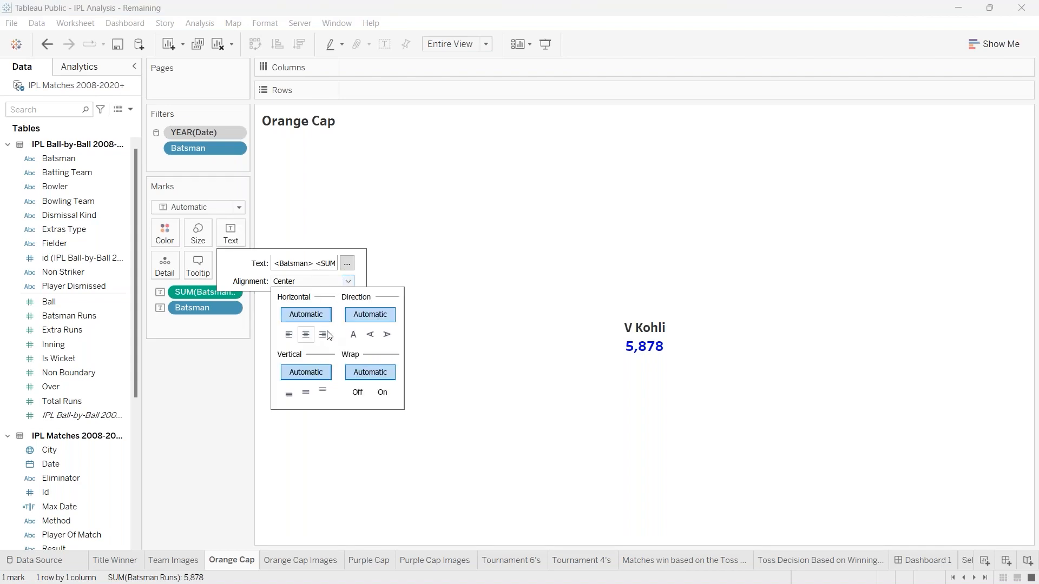
left_click(322, 394)
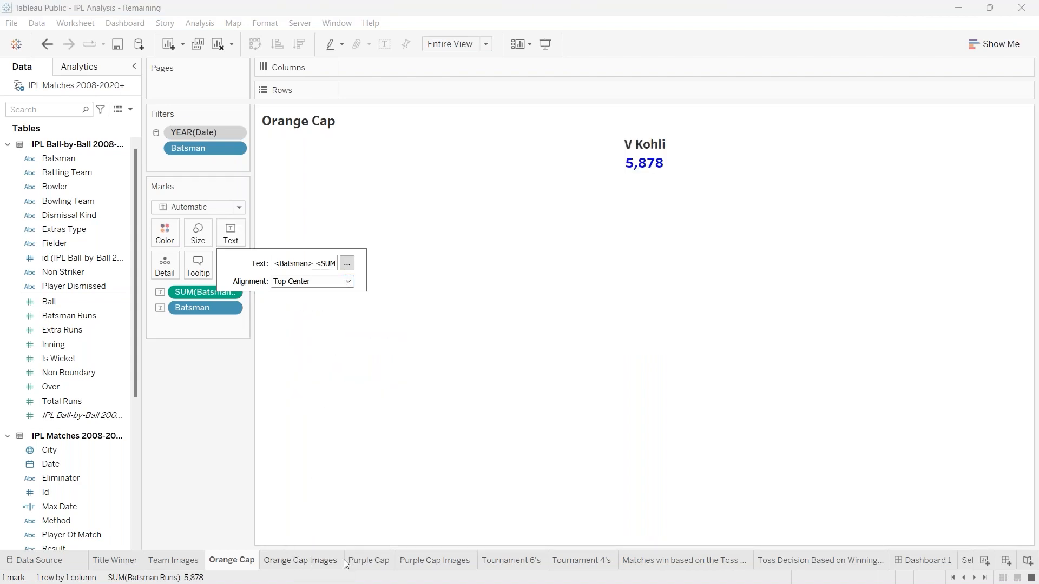
left_click(369, 560)
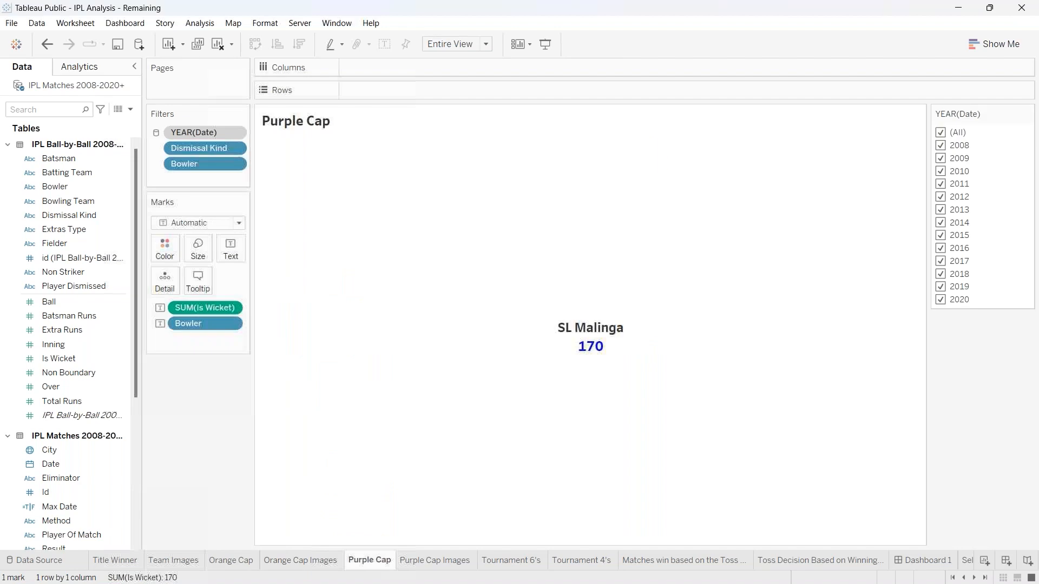
left_click(230, 244)
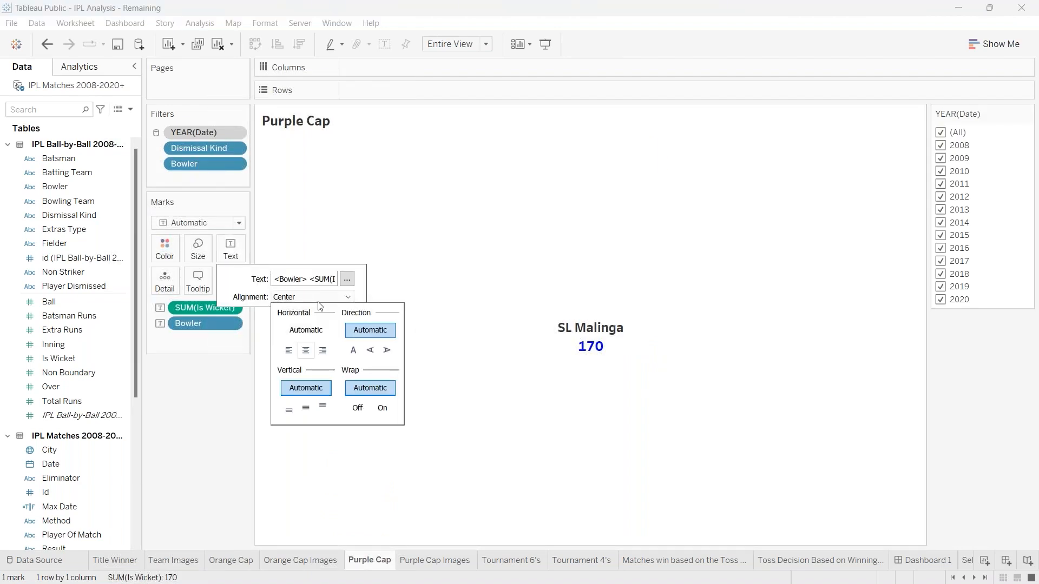
left_click(322, 406)
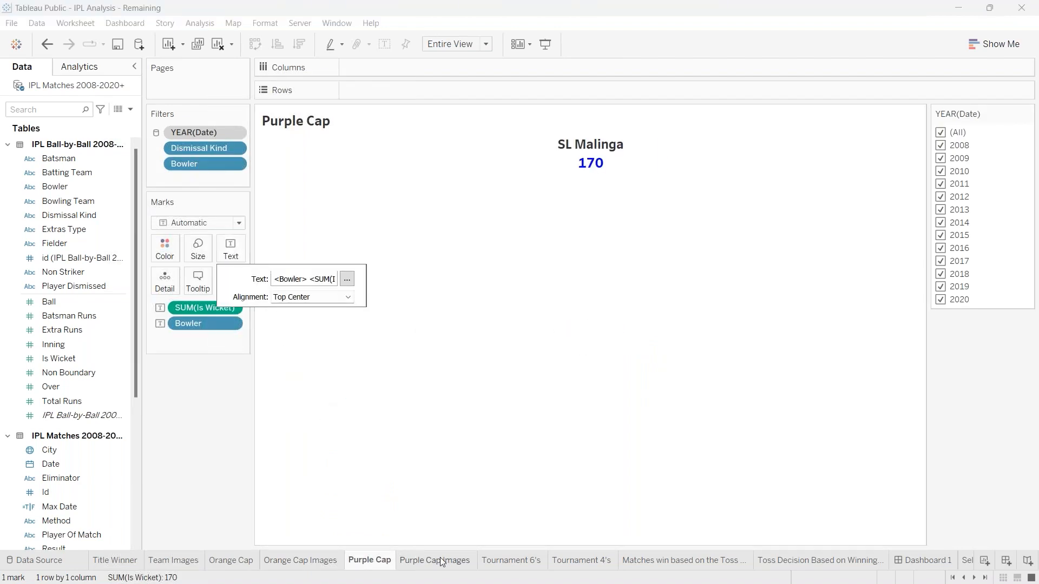
- Set the text alignment to Top Center on the Tournament 6's and Tournament 4's sheets and return to Dashboard 1
left_click(525, 561)
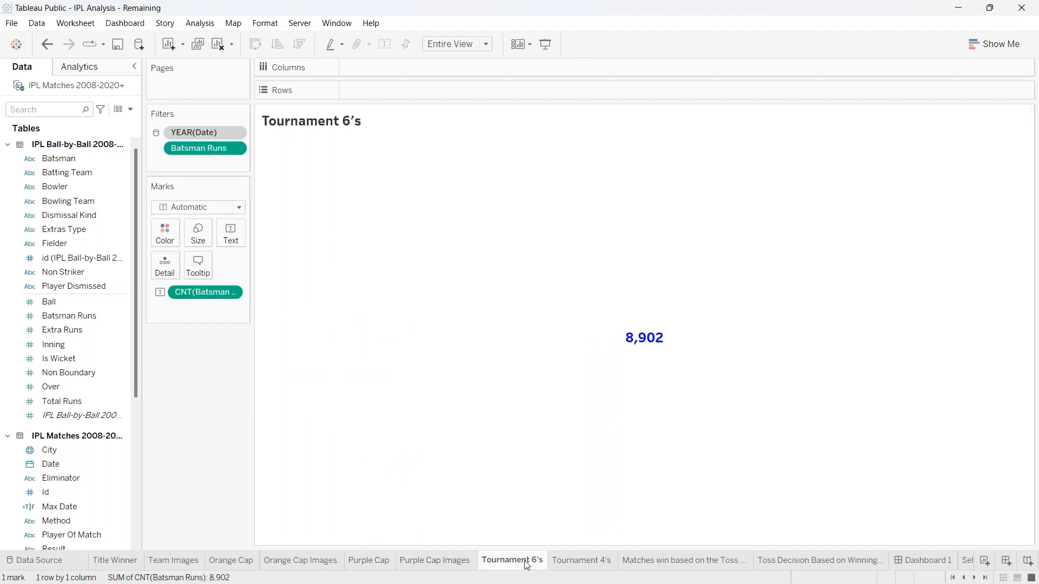
left_click(236, 248)
left_click(322, 282)
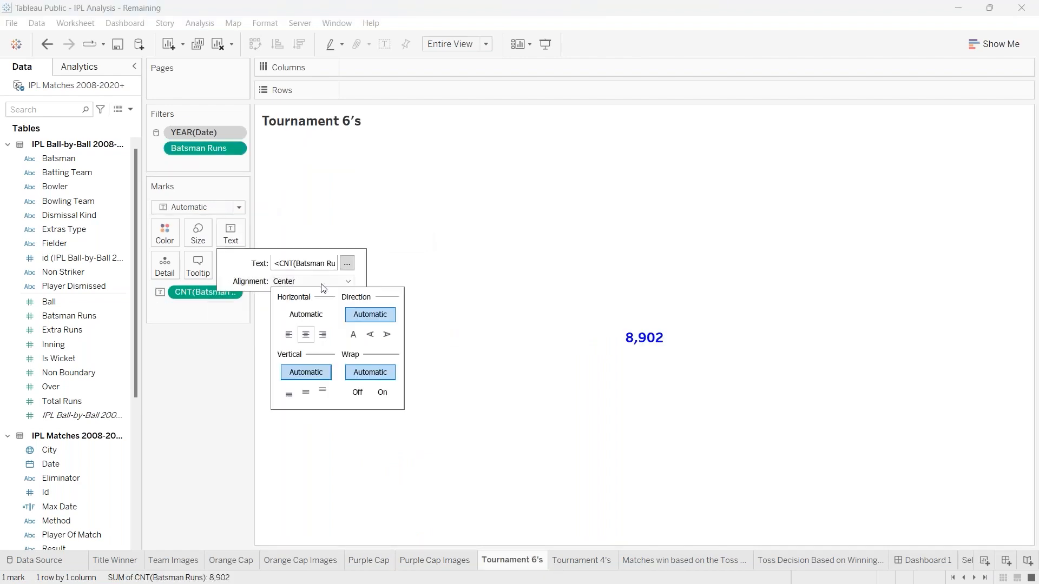
left_click(325, 393)
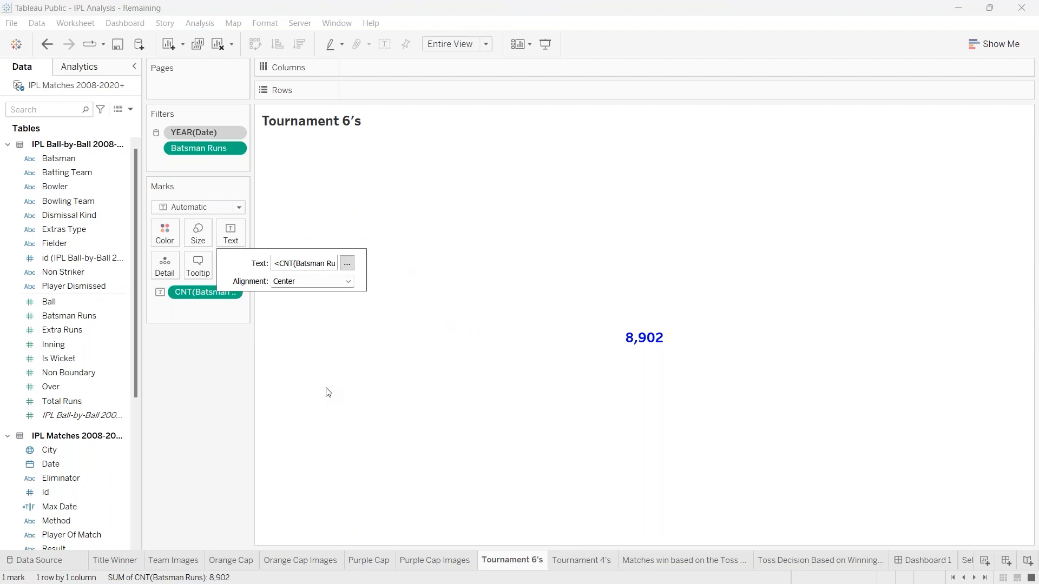
left_click(587, 562)
left_click(233, 239)
left_click(302, 282)
left_click(323, 391)
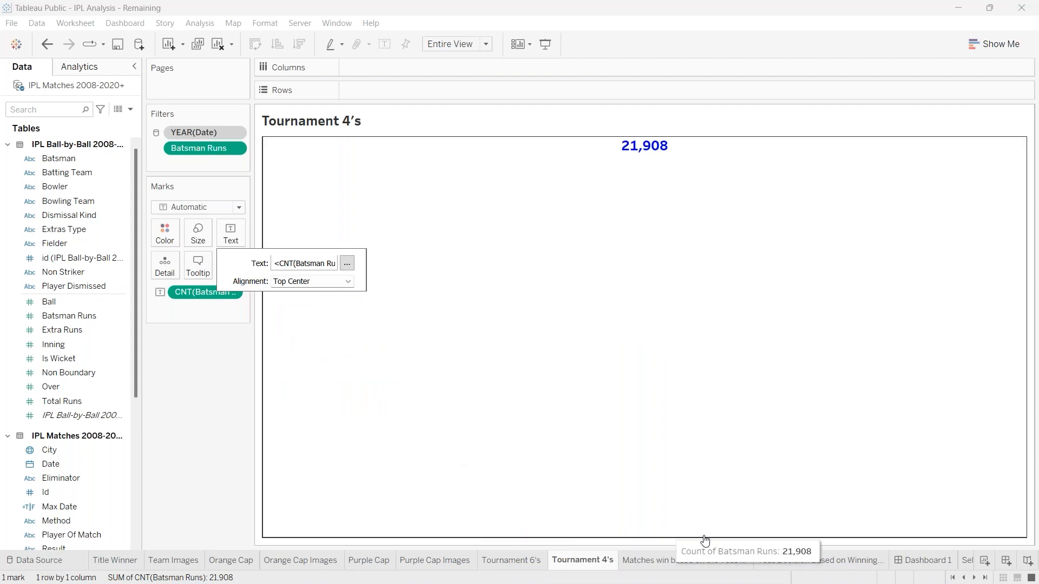
left_click(917, 563)
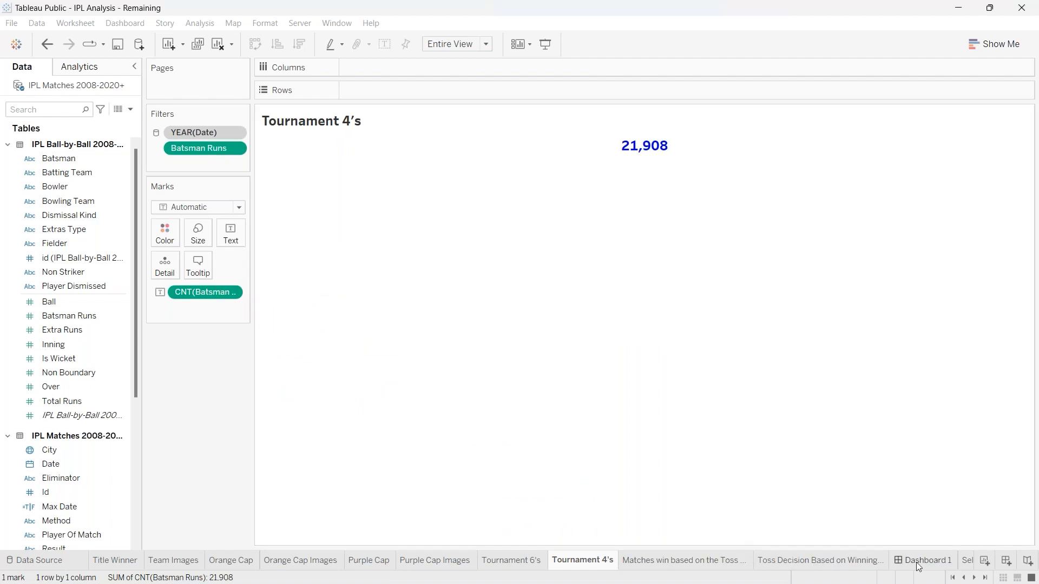
left_click(916, 563)
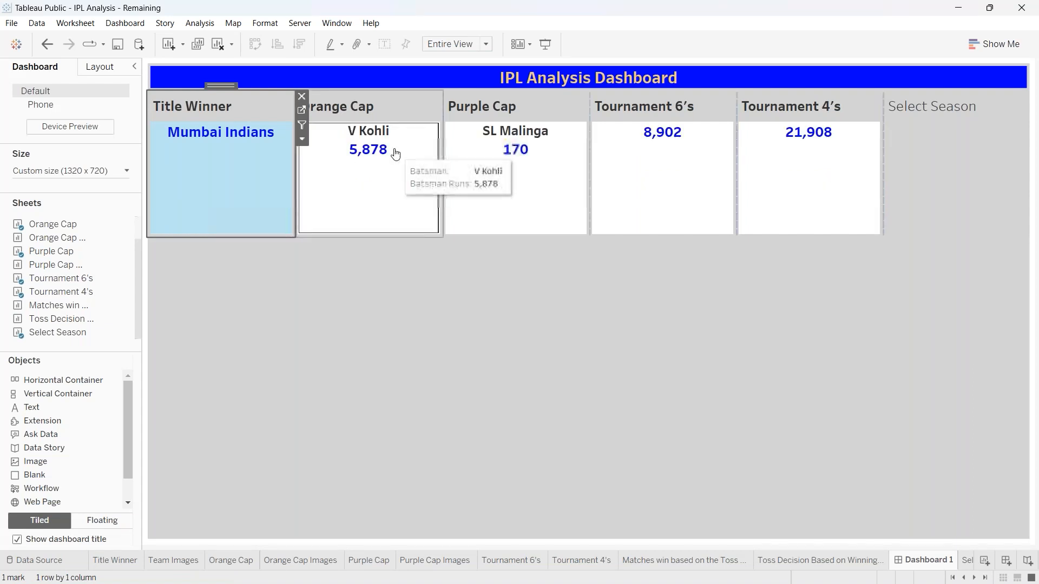
- Right-align the title of the Title Winner sheet on the dashboard and apply the change
left_click(355, 300)
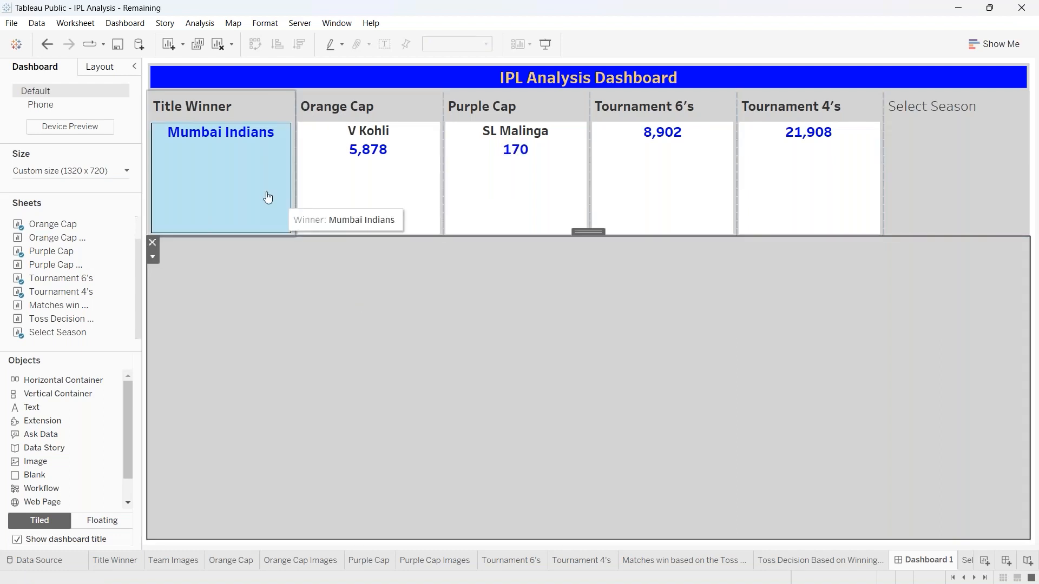
left_click(242, 108)
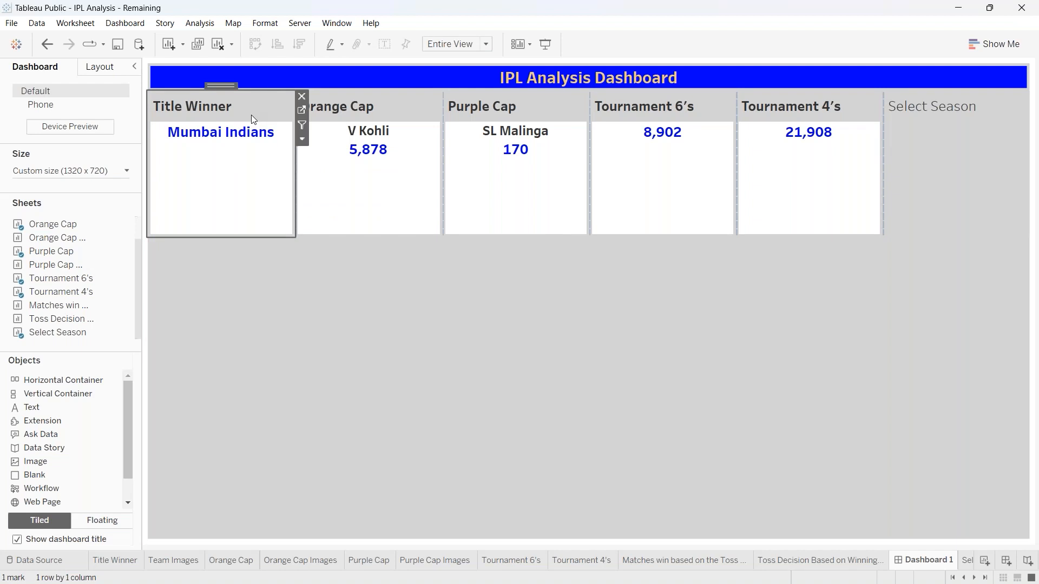
right_click(244, 113)
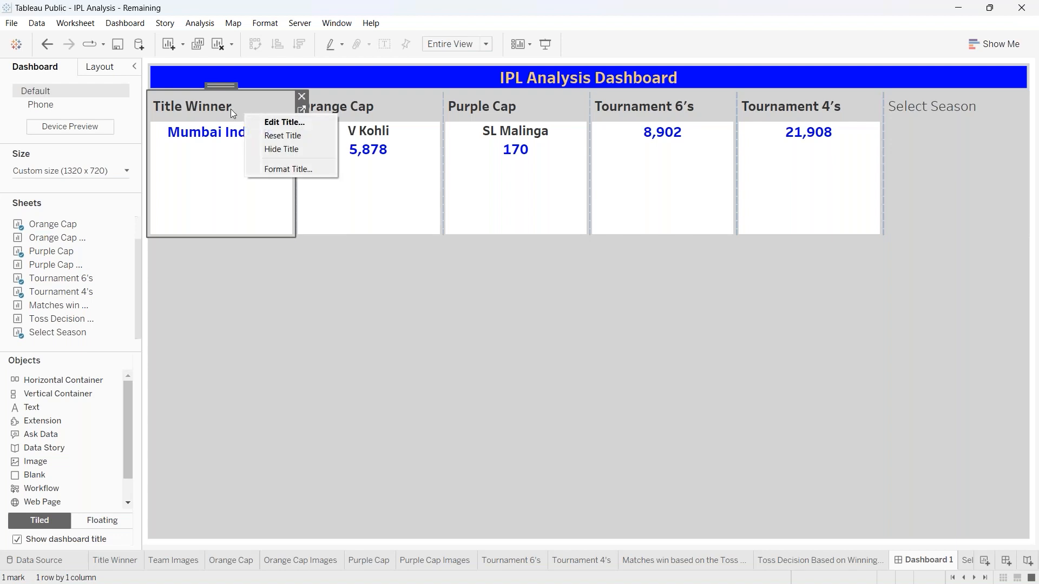
right_click(230, 109)
right_click(231, 110)
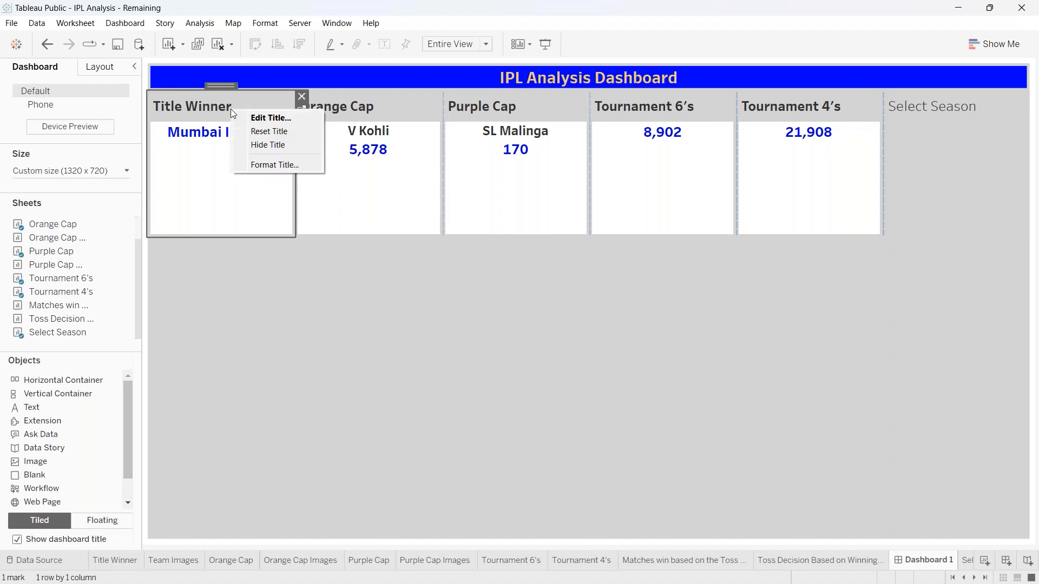
left_click(250, 119)
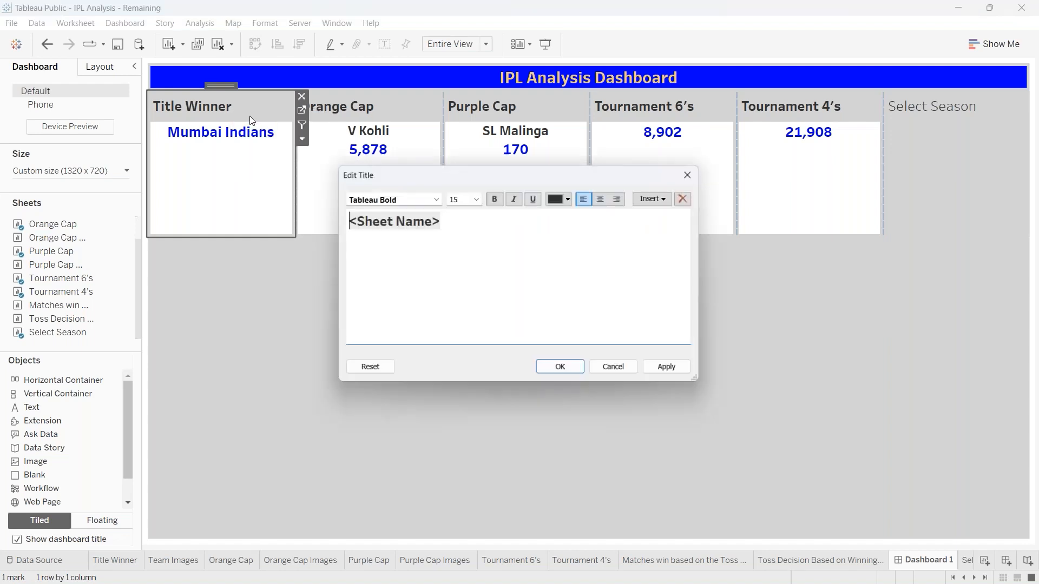
left_click(625, 200)
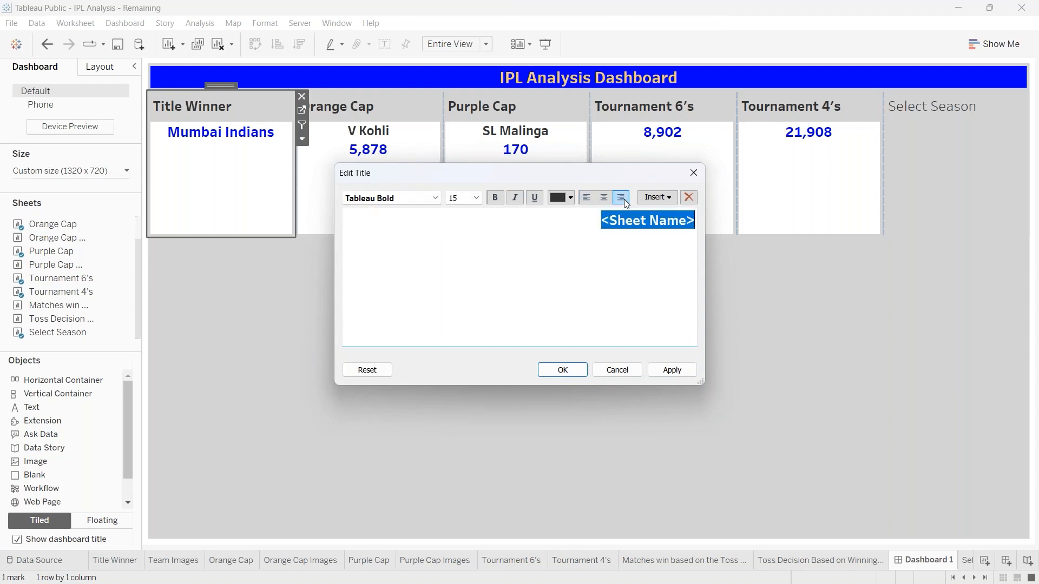
left_click(671, 370)
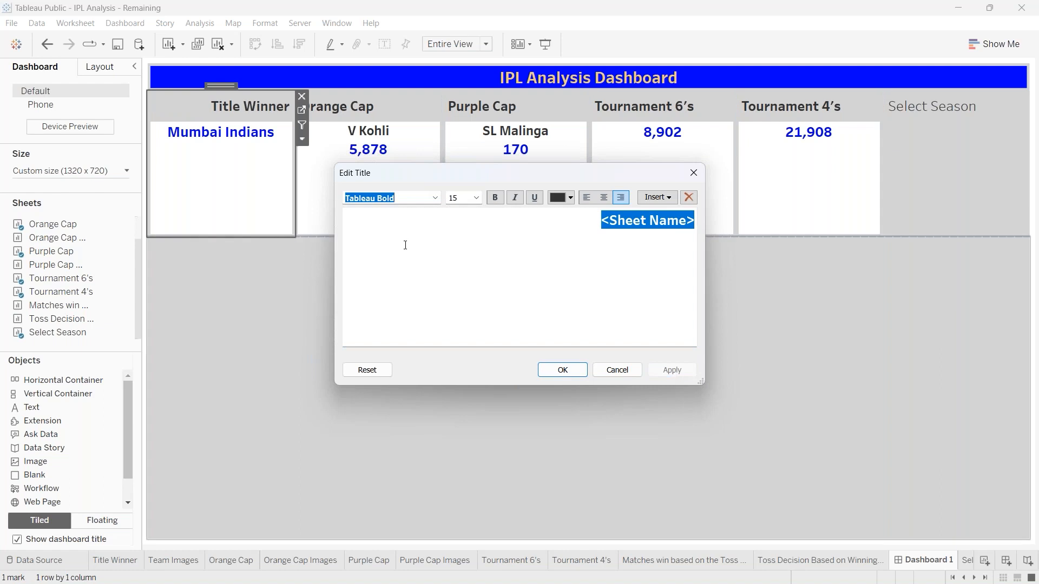
- Set the Title Winner title's font color to white and confirm the title edit
left_click(572, 203)
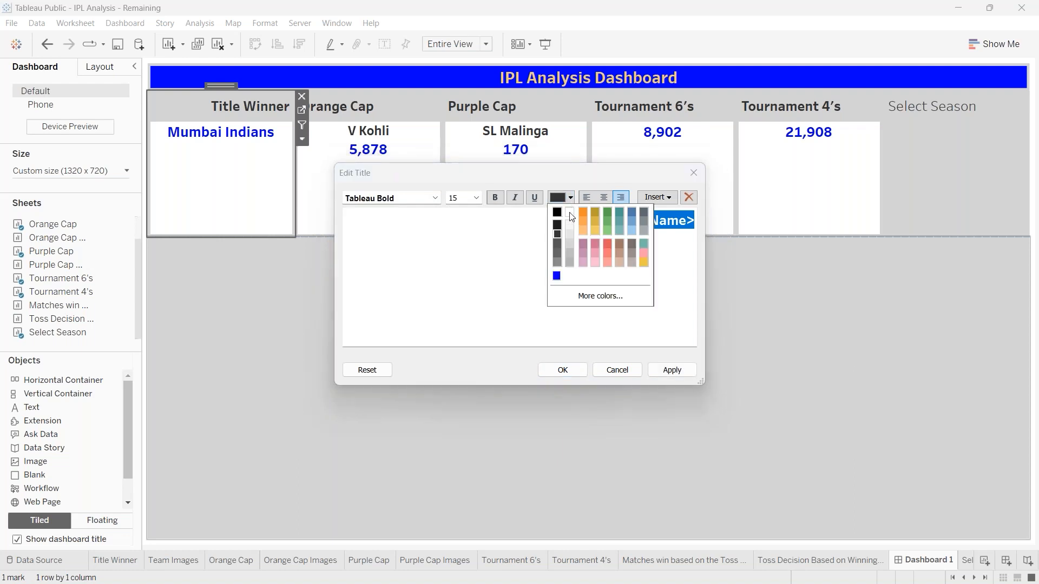
left_click(570, 213)
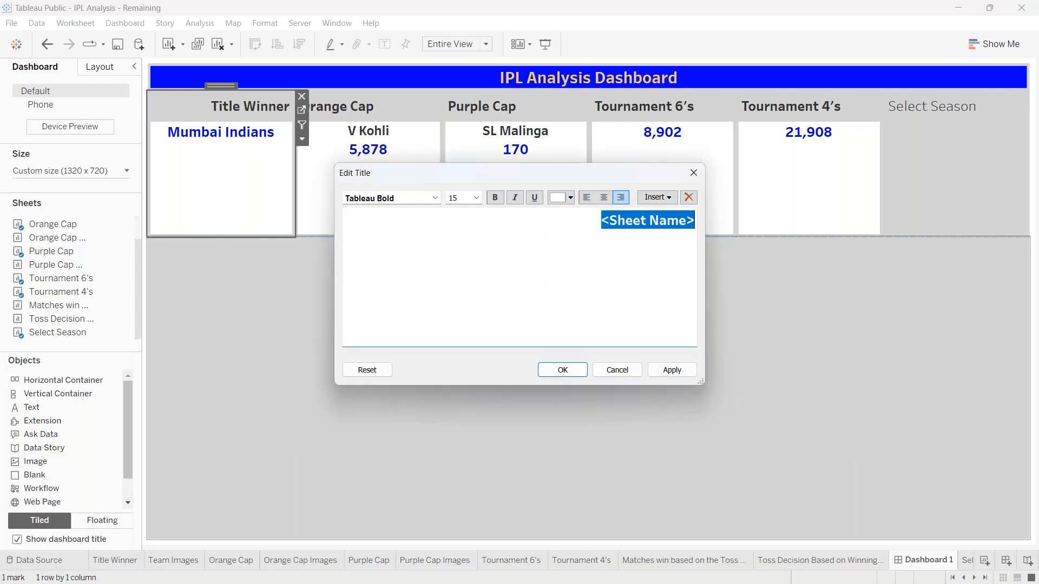
left_click(667, 372)
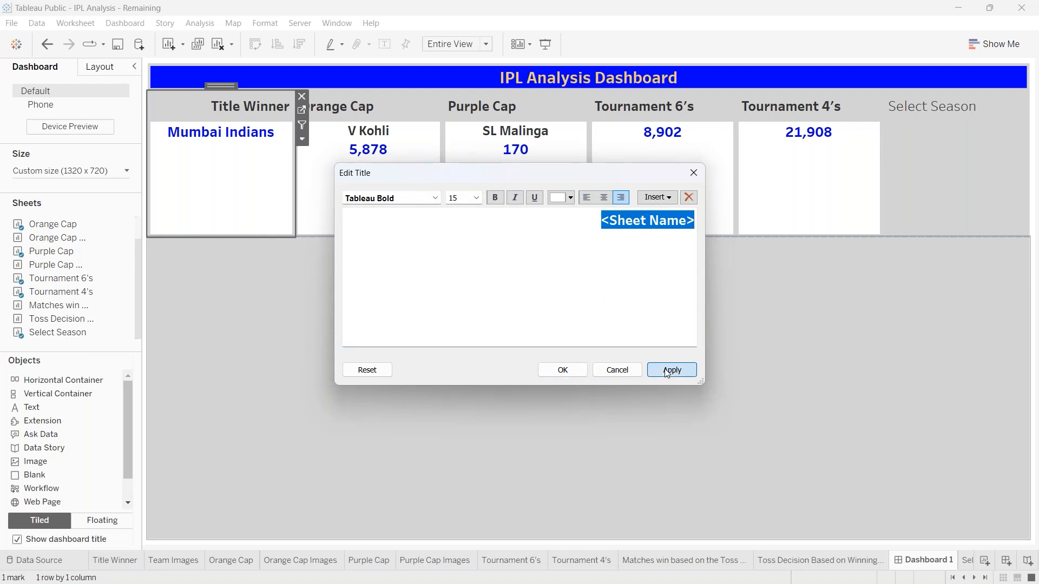
left_click(567, 370)
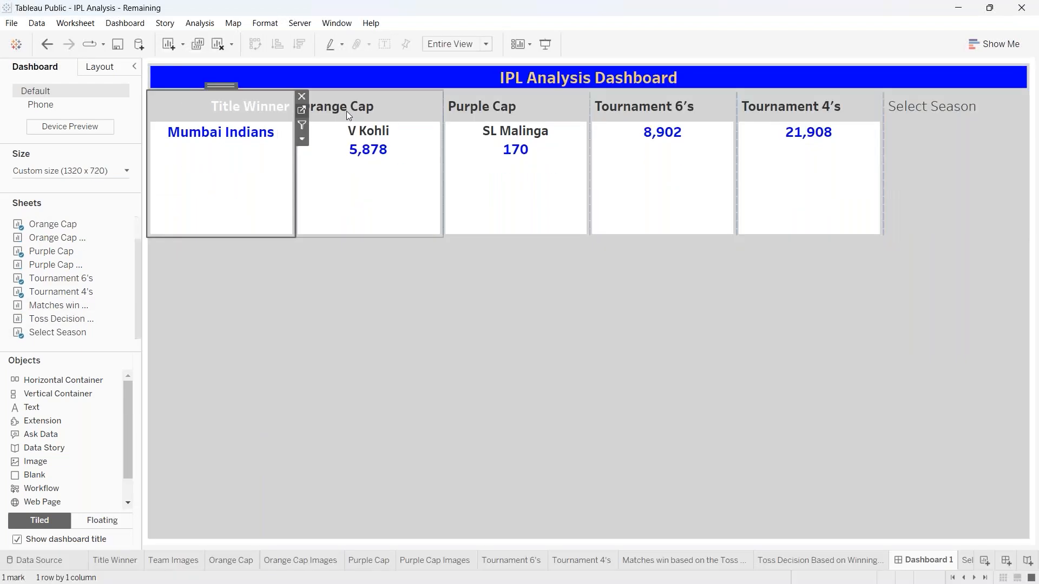
- Right-align the Orange Cap and Purple Cap titles on the dashboard and set their font color to white
left_click(360, 109)
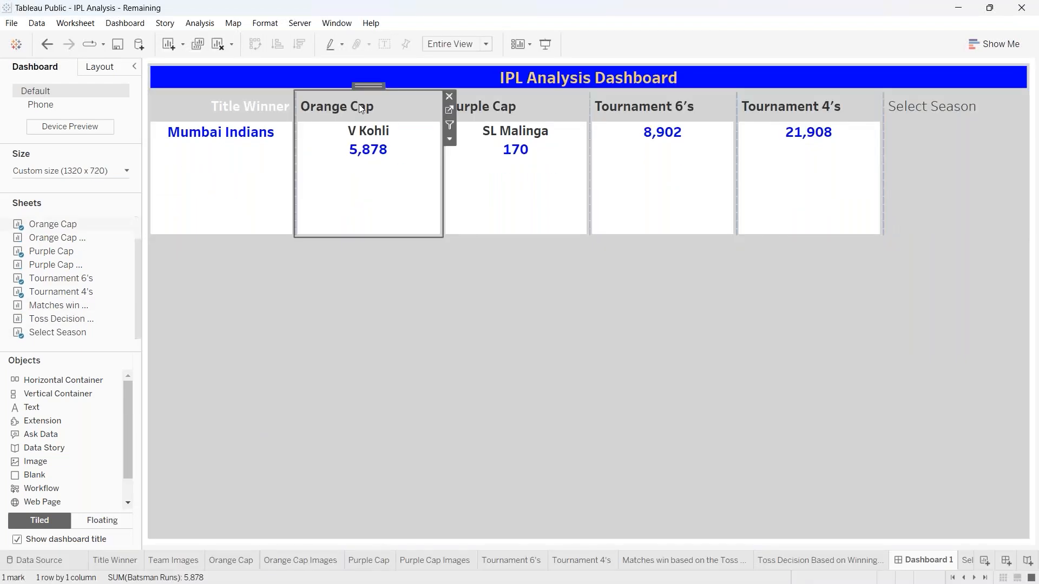
right_click(359, 105)
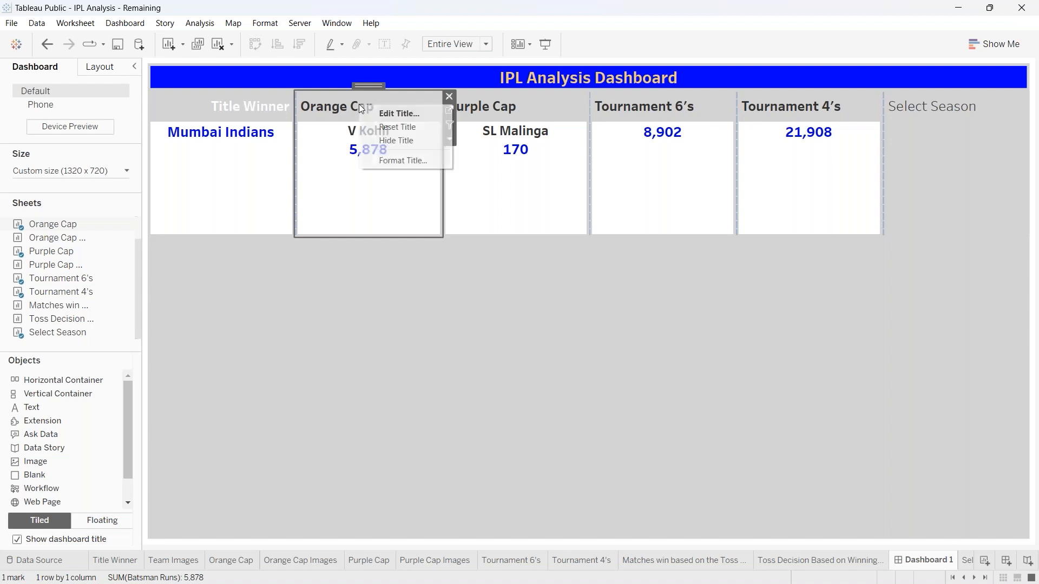
left_click(381, 111)
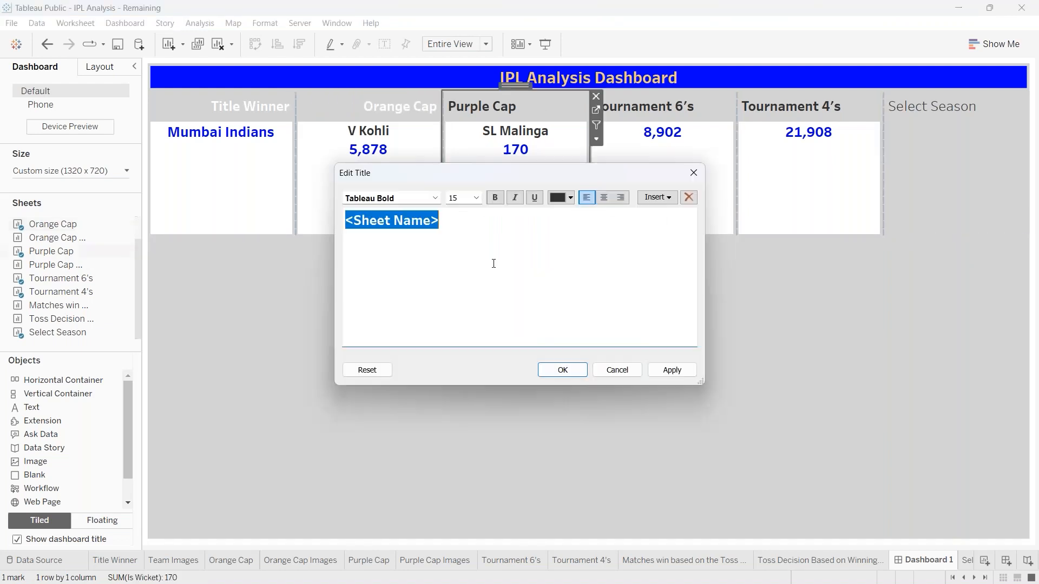
left_click(621, 197)
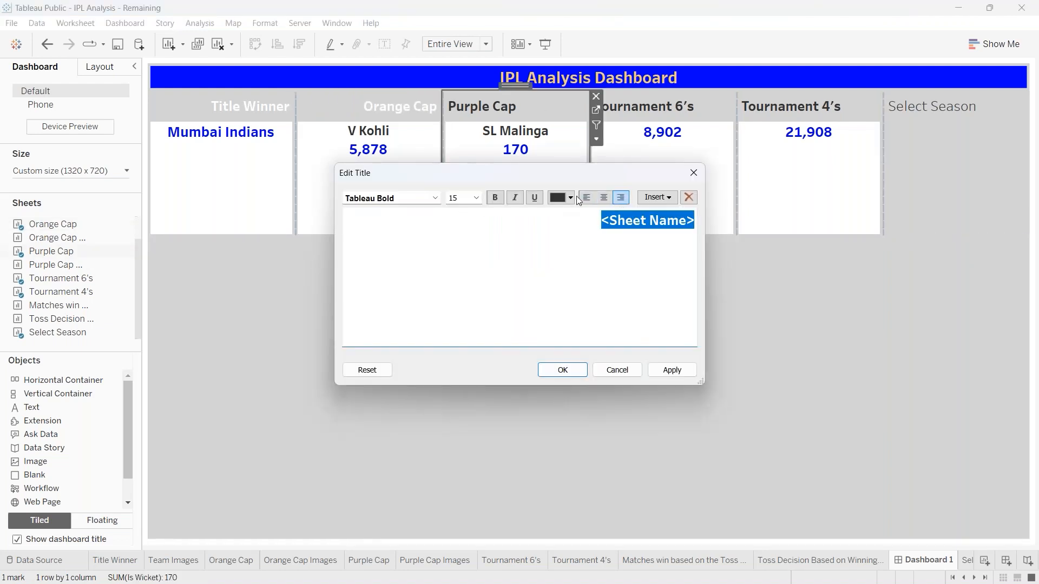
left_click(569, 198)
left_click(570, 241)
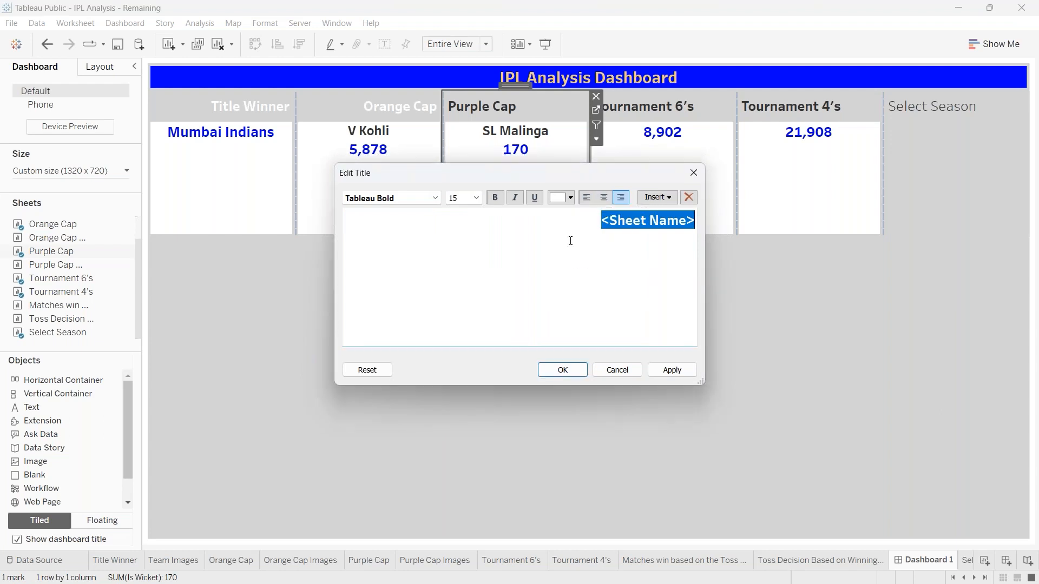
left_click(671, 370)
left_click(558, 371)
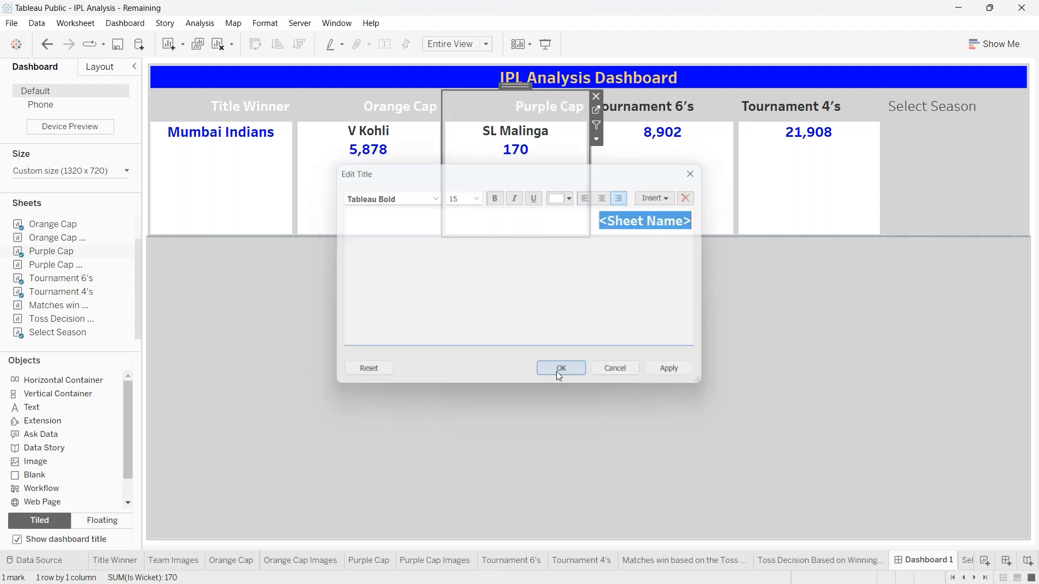
- Right-align the Tournament 6's title on the dashboard and set its font color to white
left_click(698, 109)
right_click(698, 109)
left_click(737, 119)
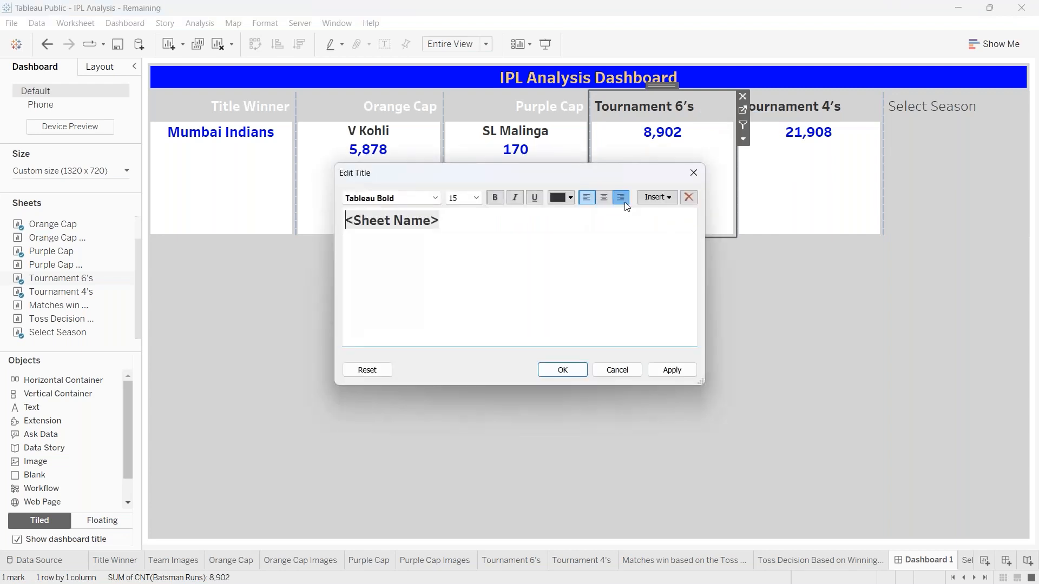
left_click(621, 197)
left_click(570, 198)
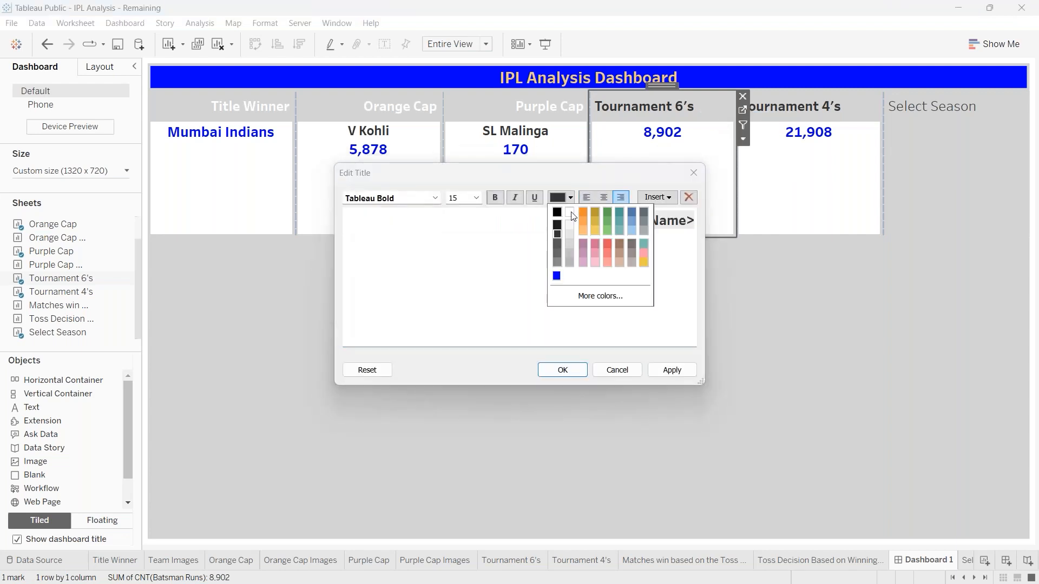
left_click(569, 213)
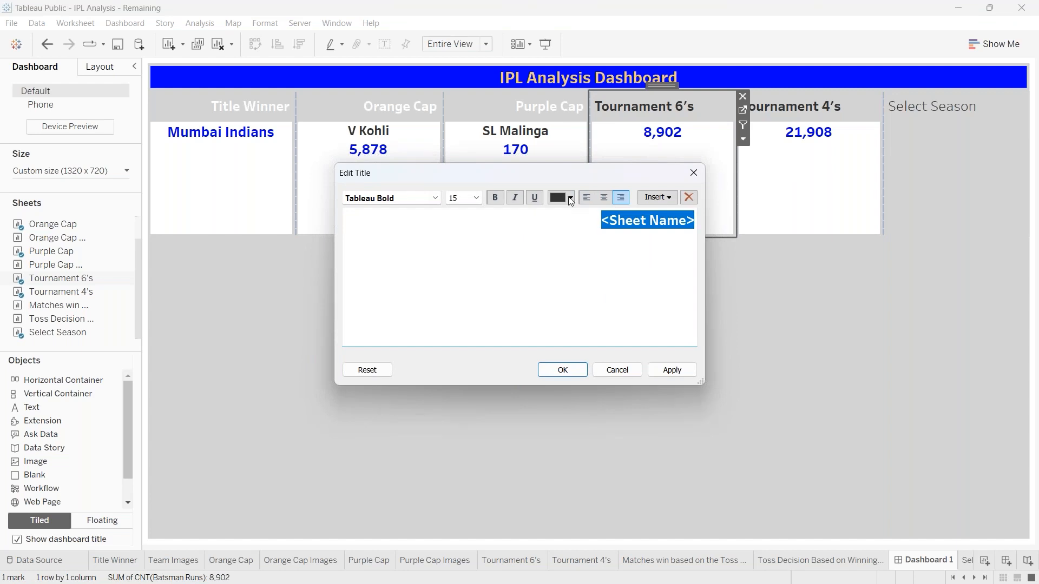
left_click(571, 198)
left_click(570, 215)
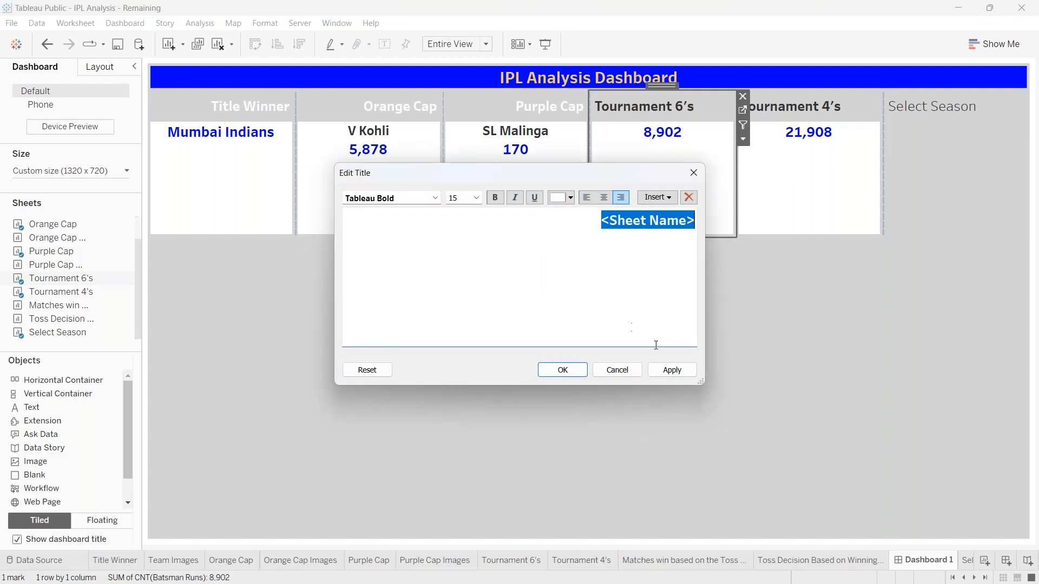
left_click(672, 370)
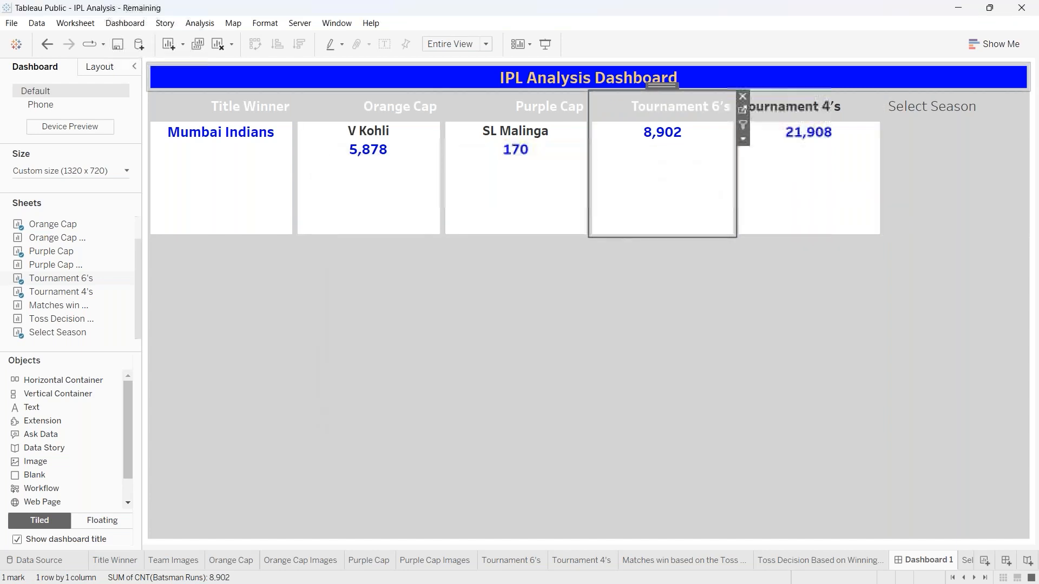
- Right-align the Tournament 4's title on the dashboard and set its font color to white
double_click(825, 106)
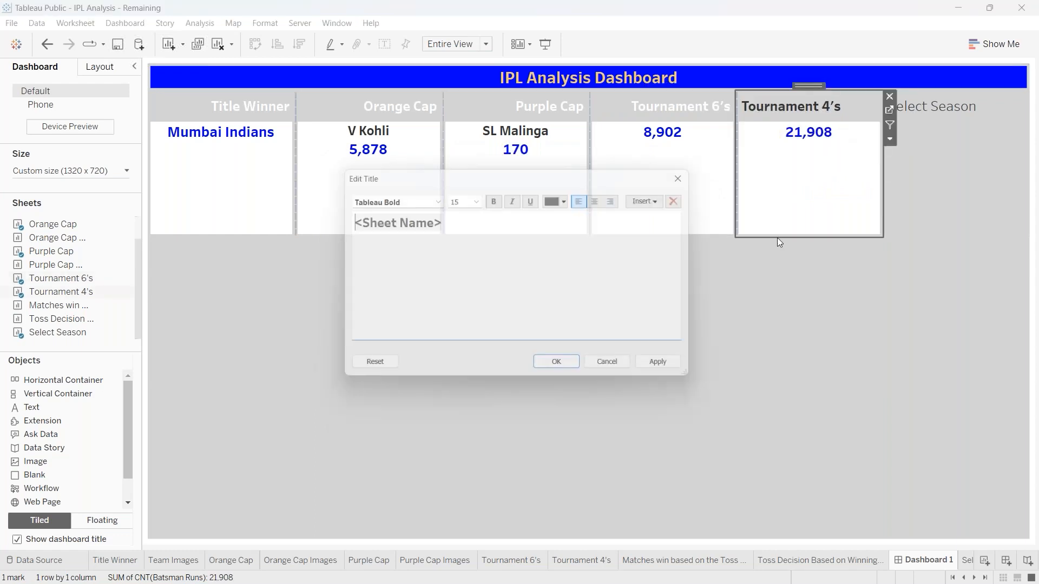
left_click(620, 197)
key("ctrl+a")
left_click(570, 197)
left_click(569, 212)
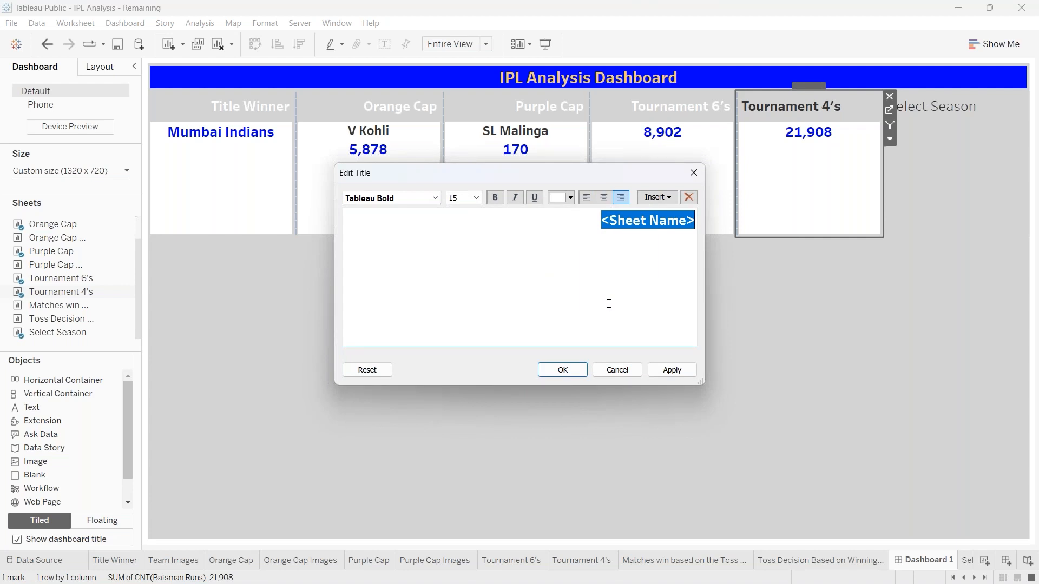
left_click(671, 370)
left_click(563, 369)
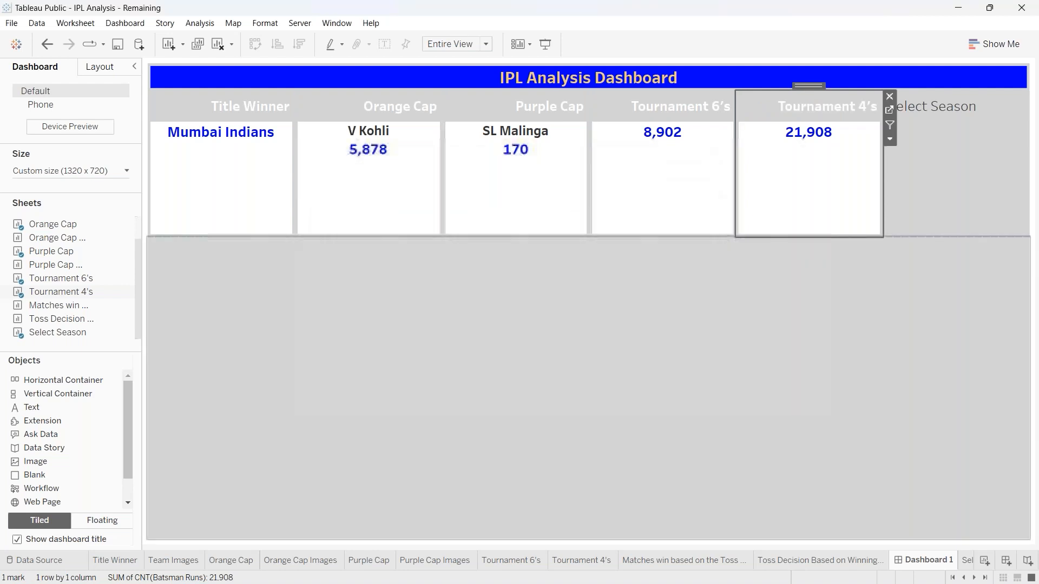
- Format the Select Season title in Tableau Bold, right-aligned, with a white font color
left_click(930, 106)
right_click(930, 106)
left_click(950, 116)
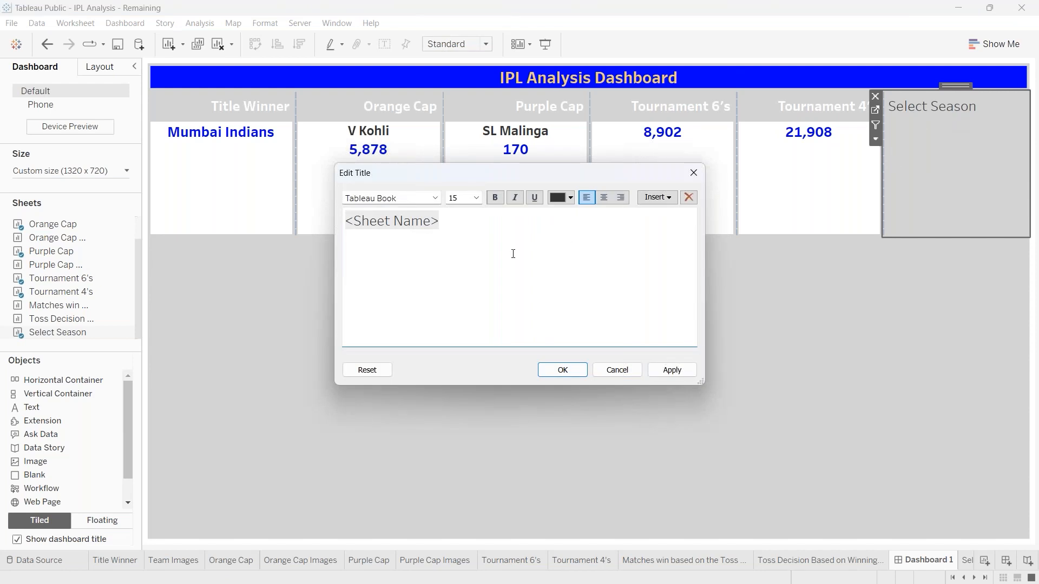
key("ctrl+a")
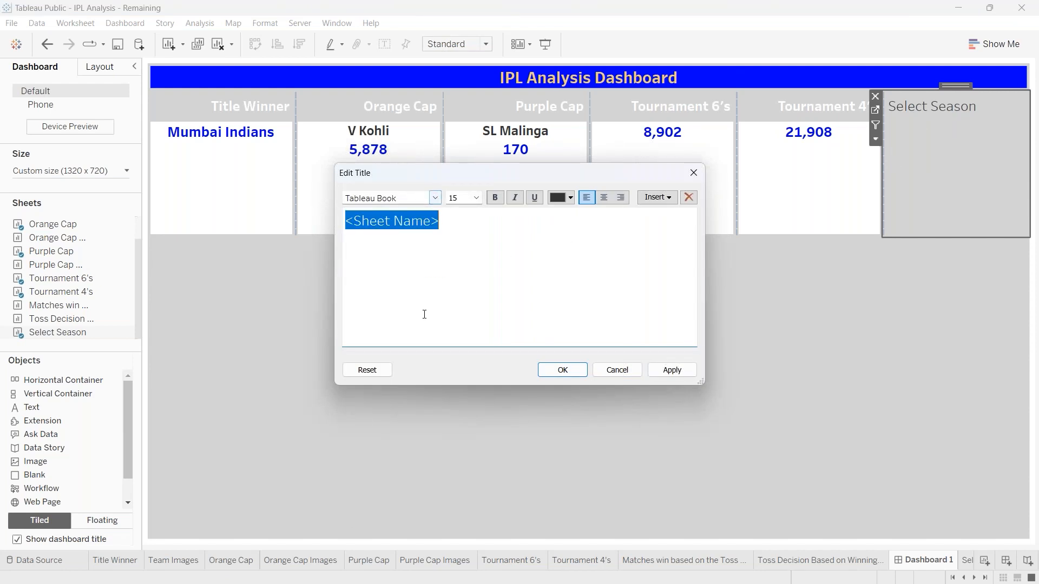
left_click(435, 198)
left_click(373, 328)
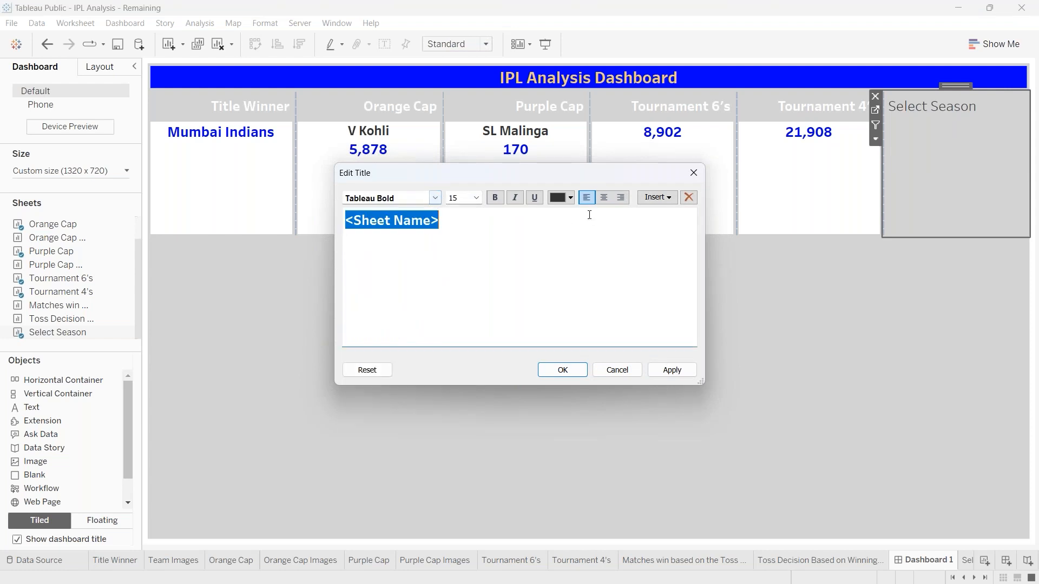
left_click(621, 197)
left_click(571, 197)
left_click(572, 224)
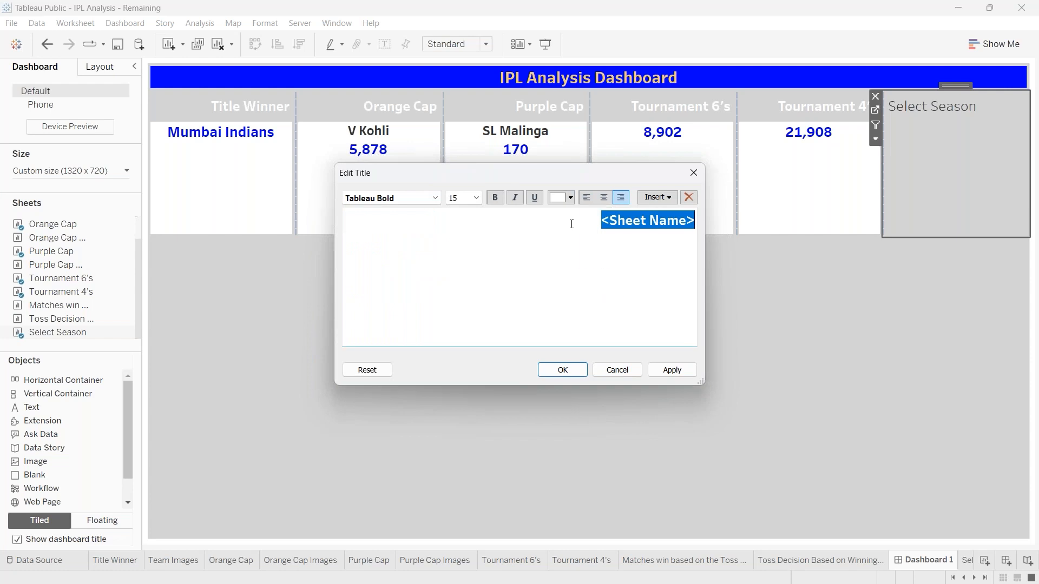
left_click(673, 370)
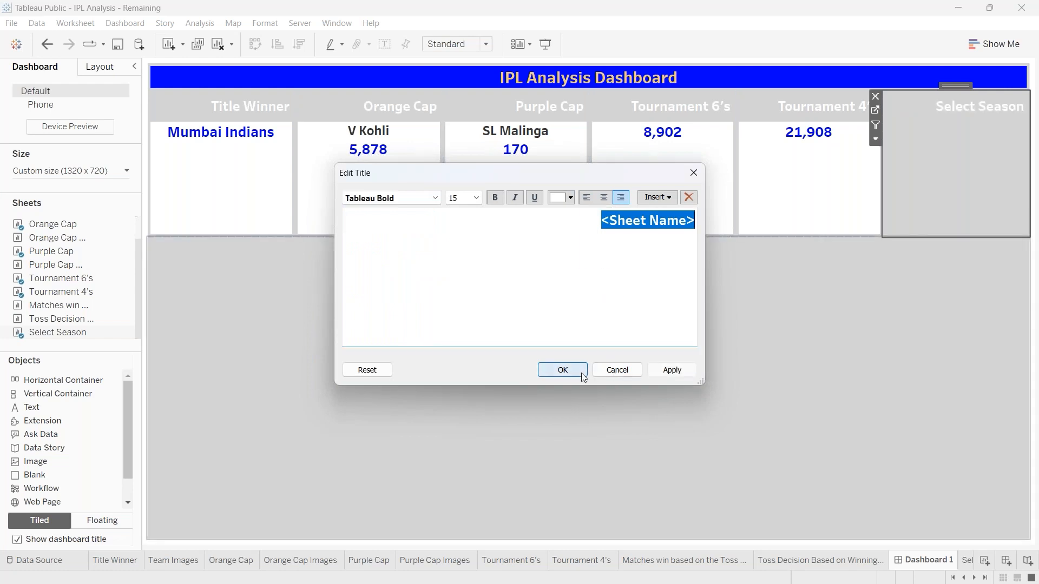
left_click(582, 370)
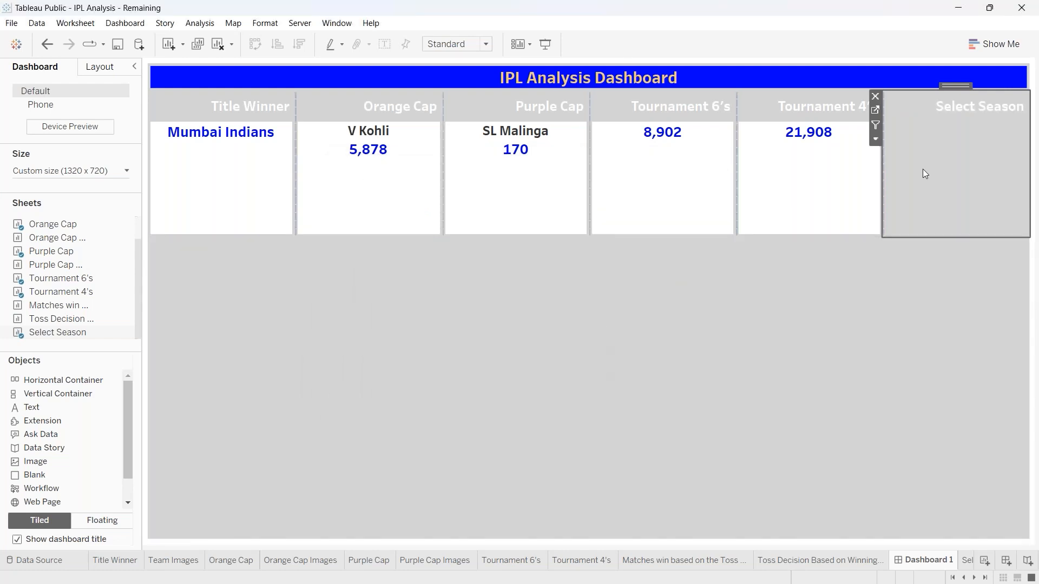
- Set the Title Winner title's shading to the custom blue at 100% opacity
left_click(180, 106)
right_click(180, 105)
left_click(196, 161)
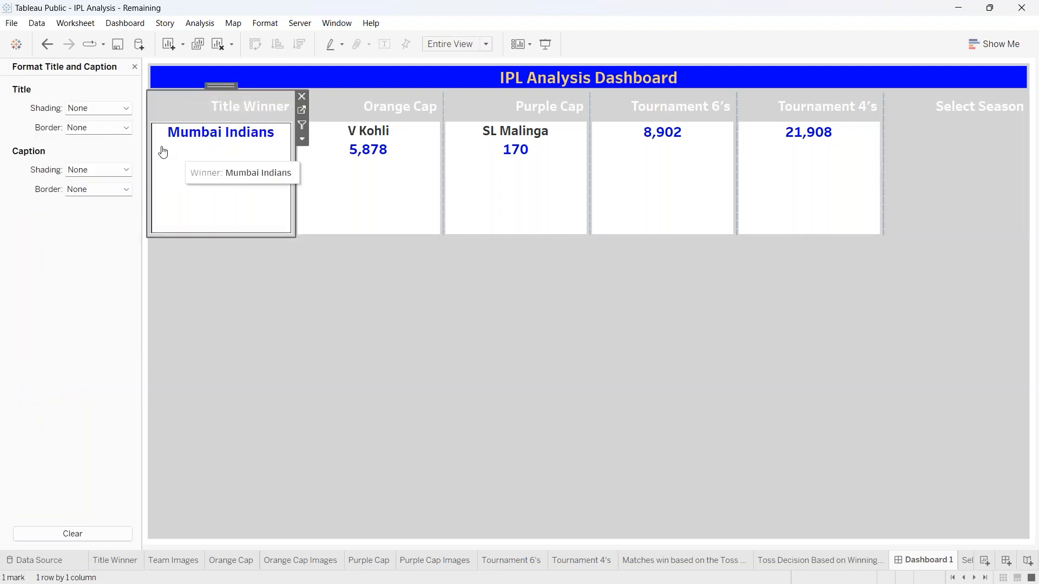
left_click(125, 109)
left_click(75, 205)
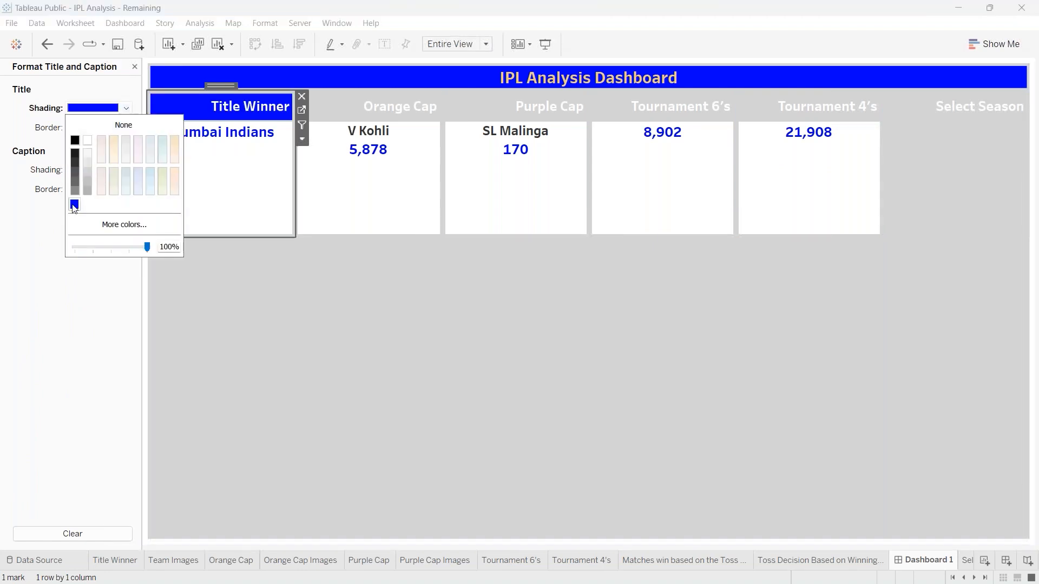
- Apply the same custom blue title shading to the Orange Cap and Purple Cap cards
left_click(348, 102)
left_click(126, 109)
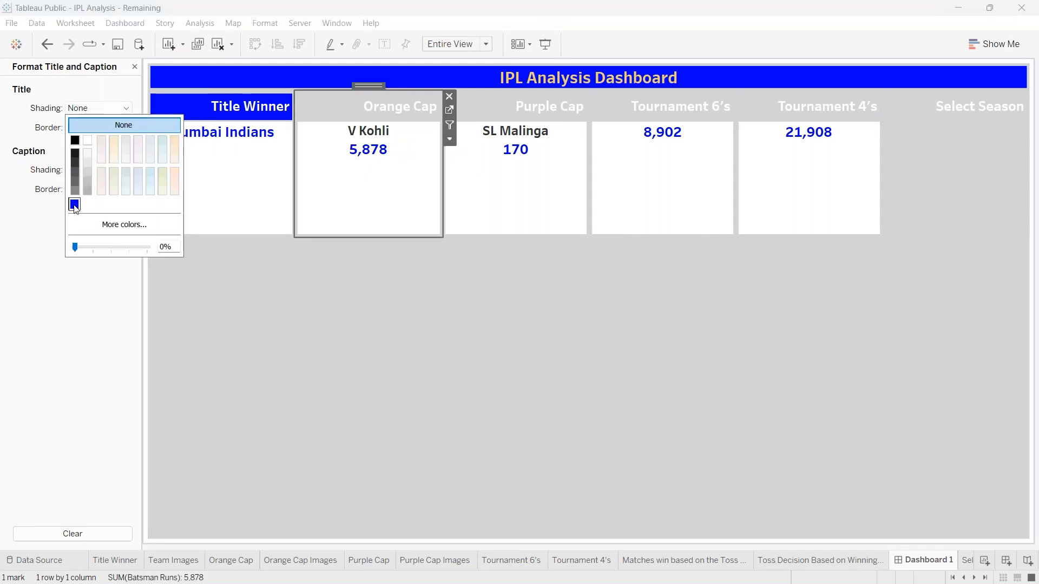
left_click(75, 204)
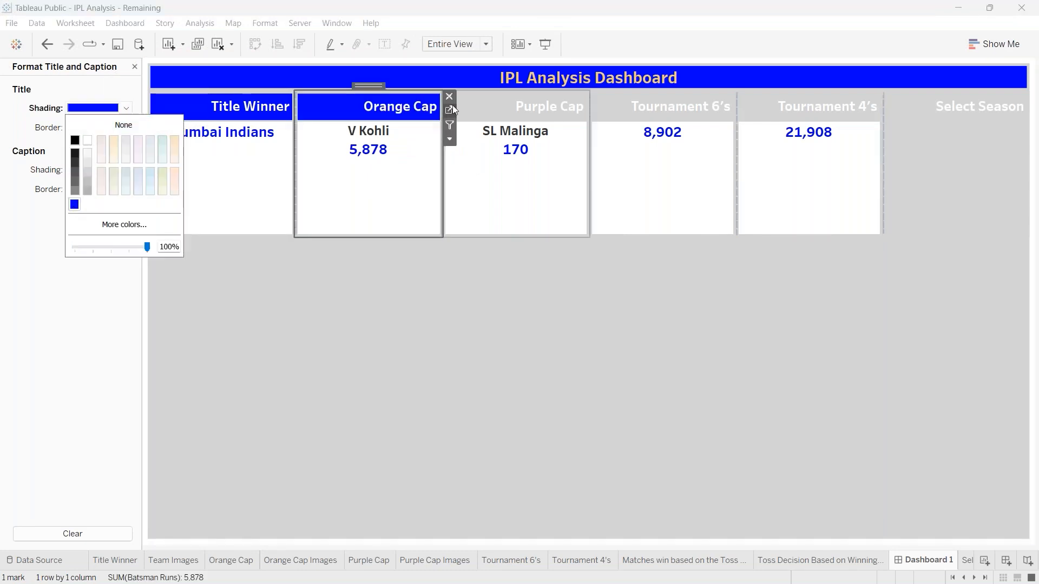
left_click(492, 101)
left_click(127, 107)
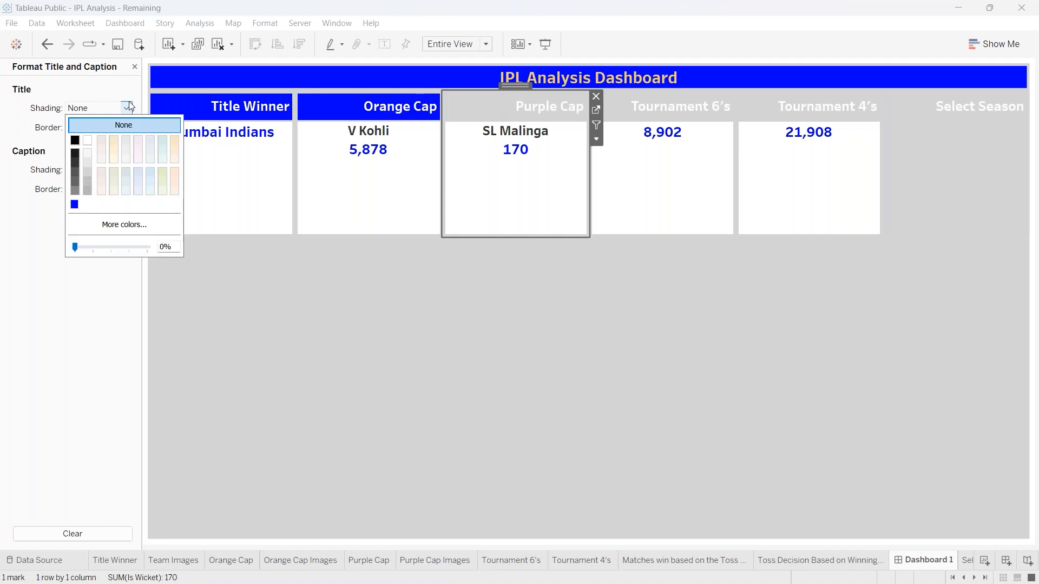
left_click(75, 204)
- Apply the custom blue title shading to the Tournament 6's and Tournament 4's cards
left_click(622, 115)
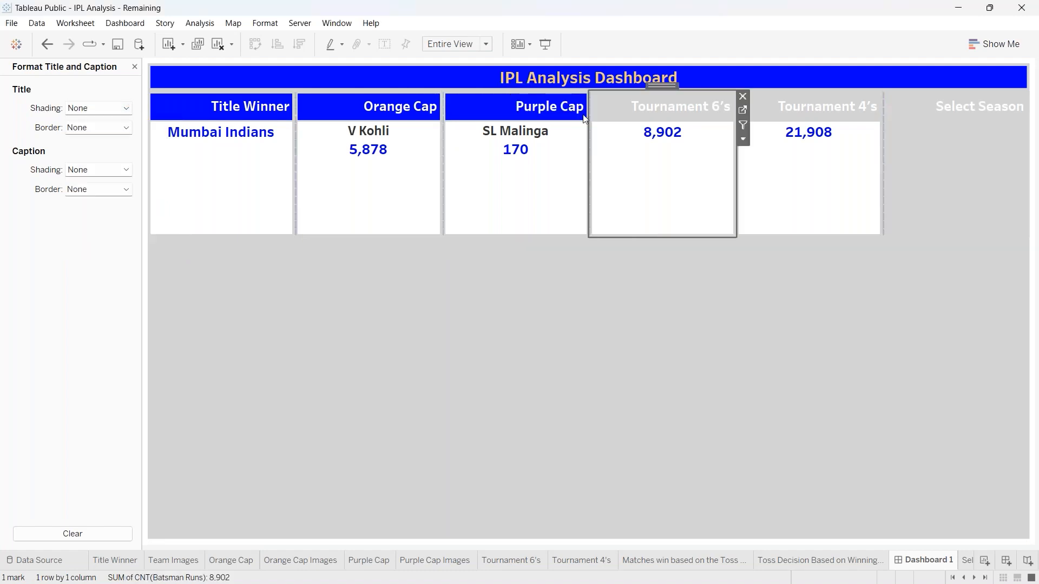
left_click(126, 108)
left_click(74, 206)
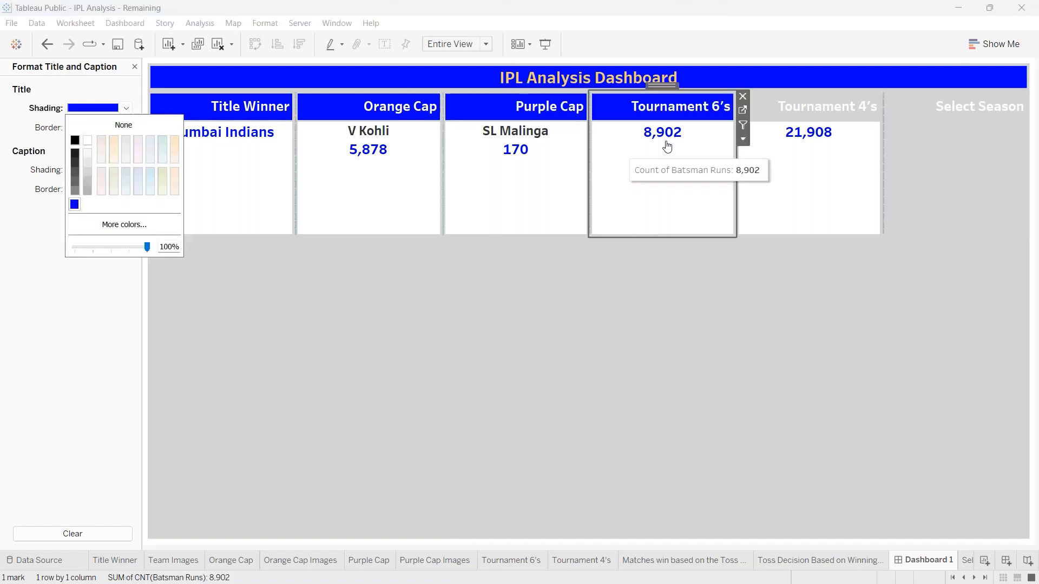
left_click(761, 115)
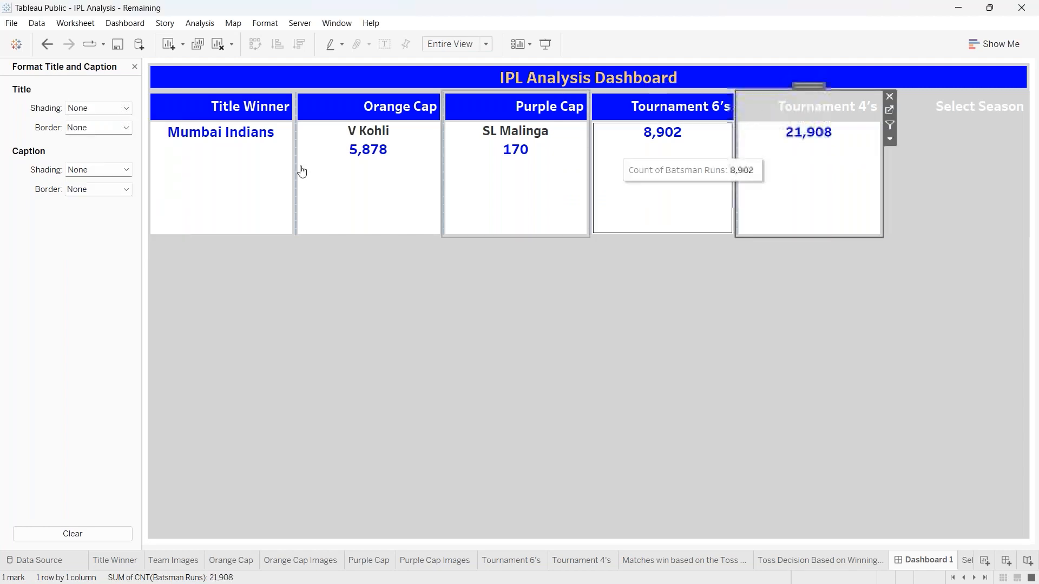
left_click(126, 108)
left_click(75, 204)
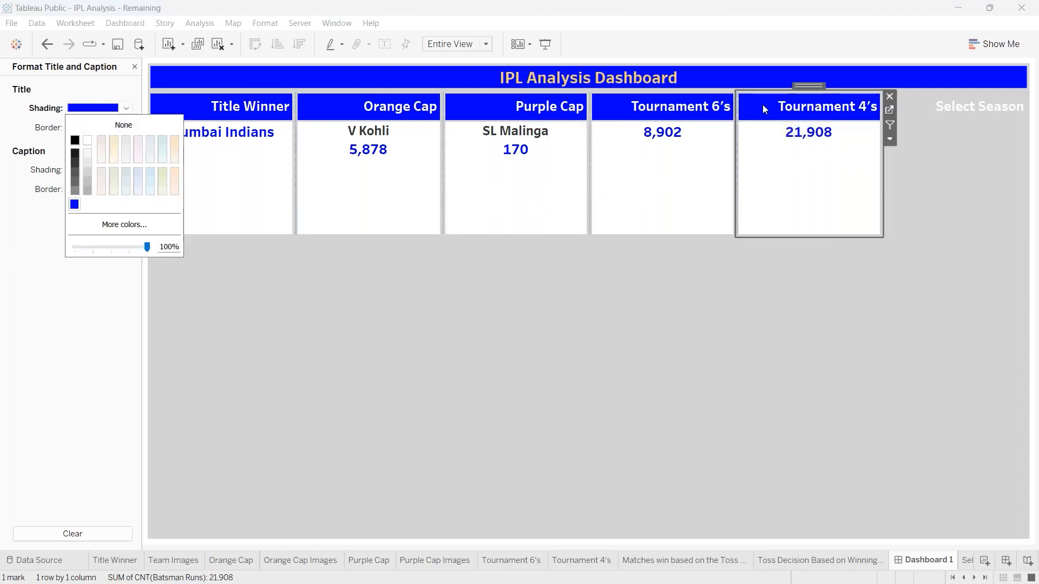
- Apply the custom blue title shading to the Select Season card
left_click(909, 103)
left_click(912, 105)
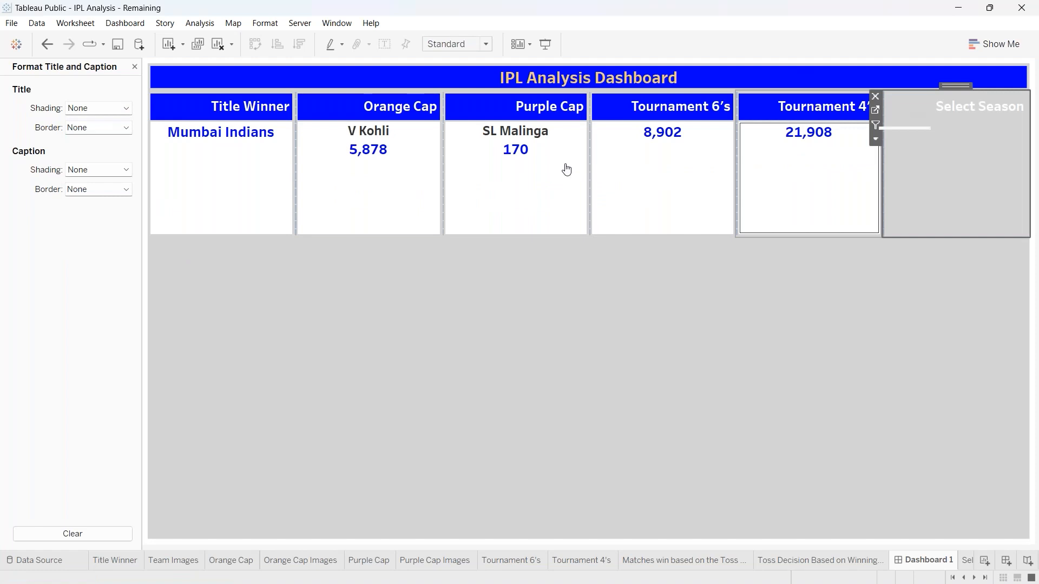
left_click(121, 108)
left_click(75, 205)
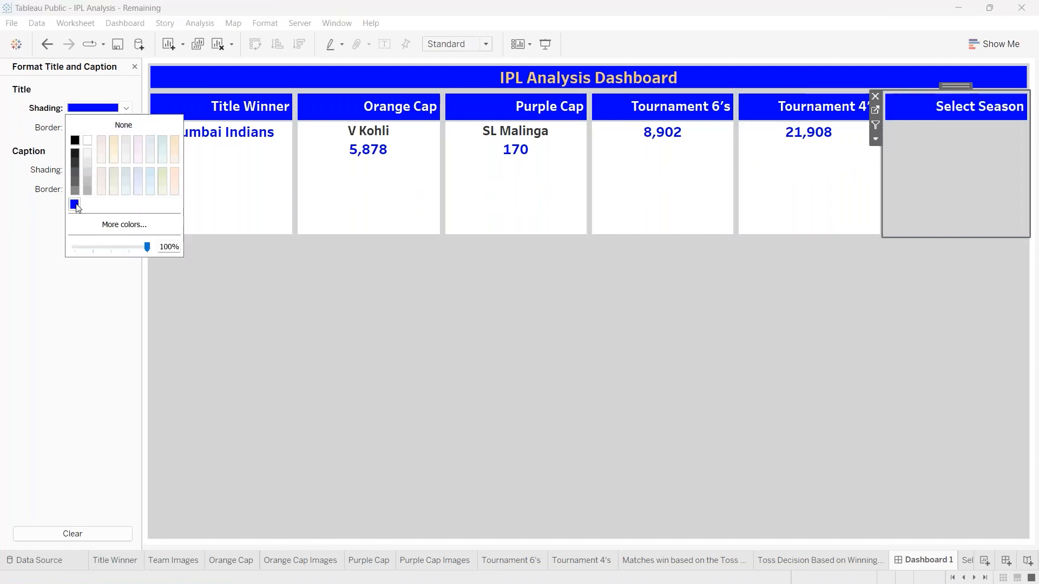
- Finish formatting the card titles and return to the dashboard's sheet and object lists
left_click(505, 340)
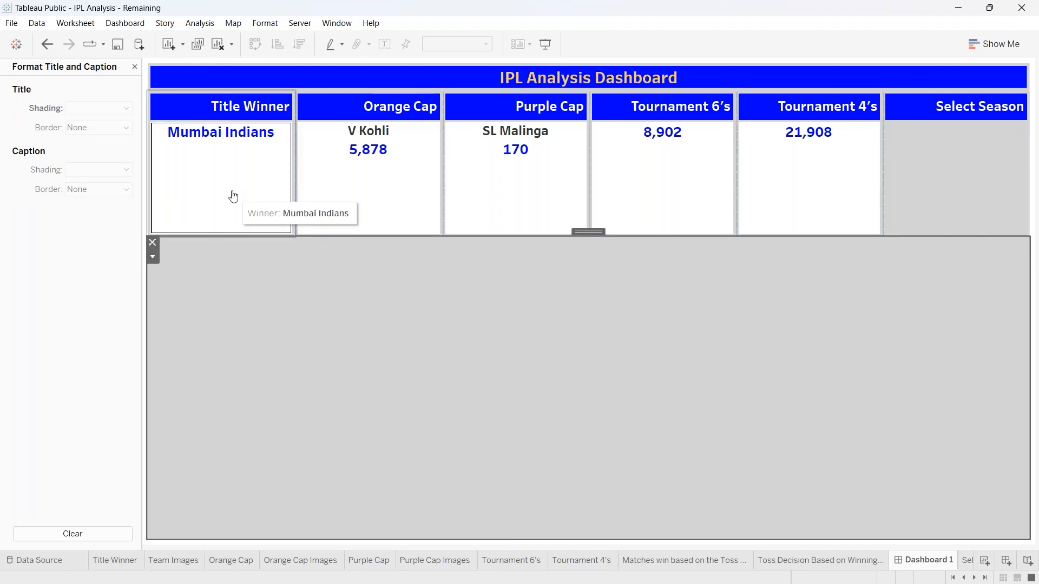
left_click(134, 68)
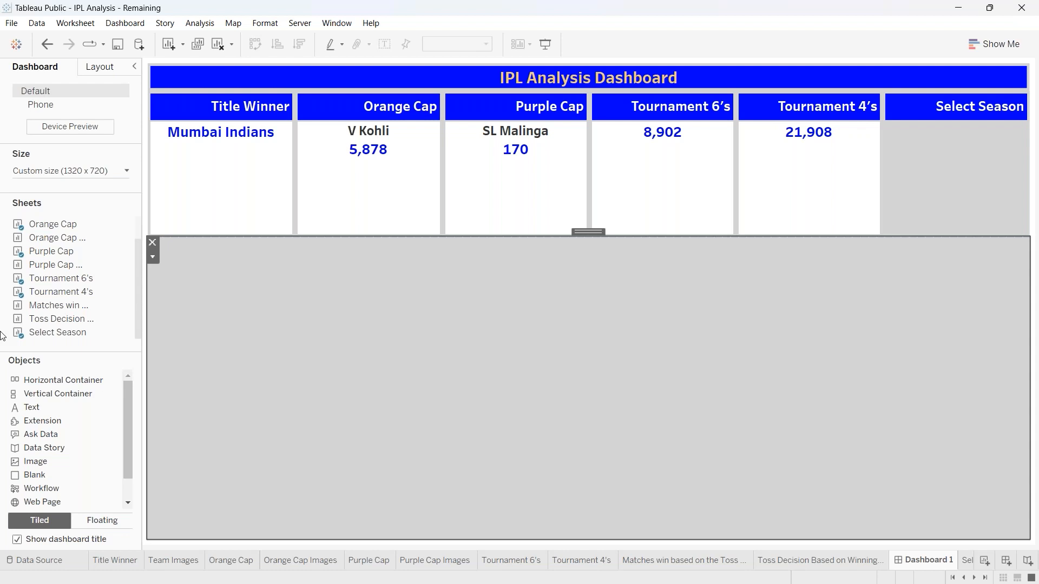
mouse_move(30, 332)
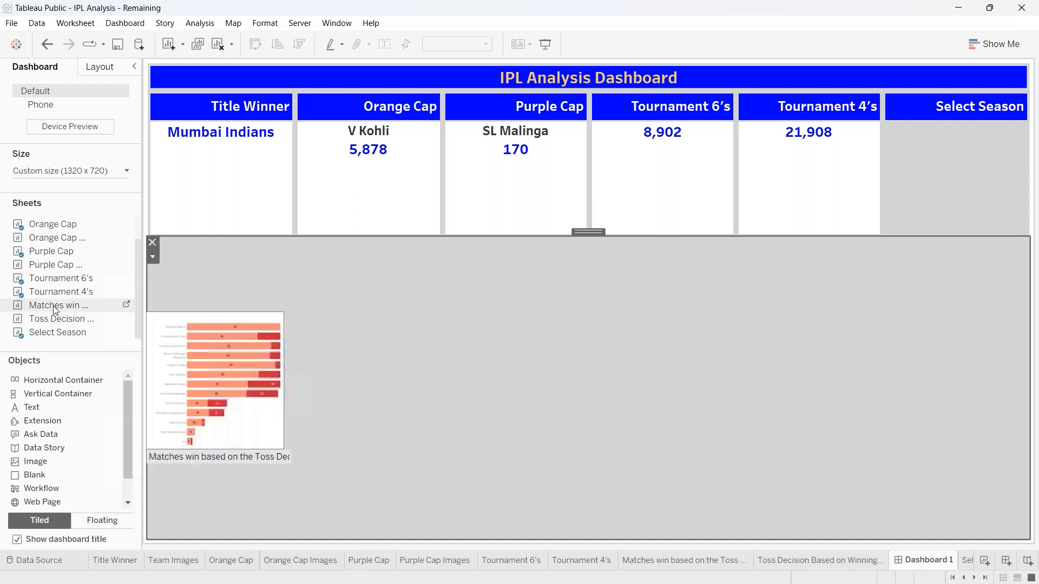
mouse_move(73, 294)
scroll(73, 294, "up", 2)
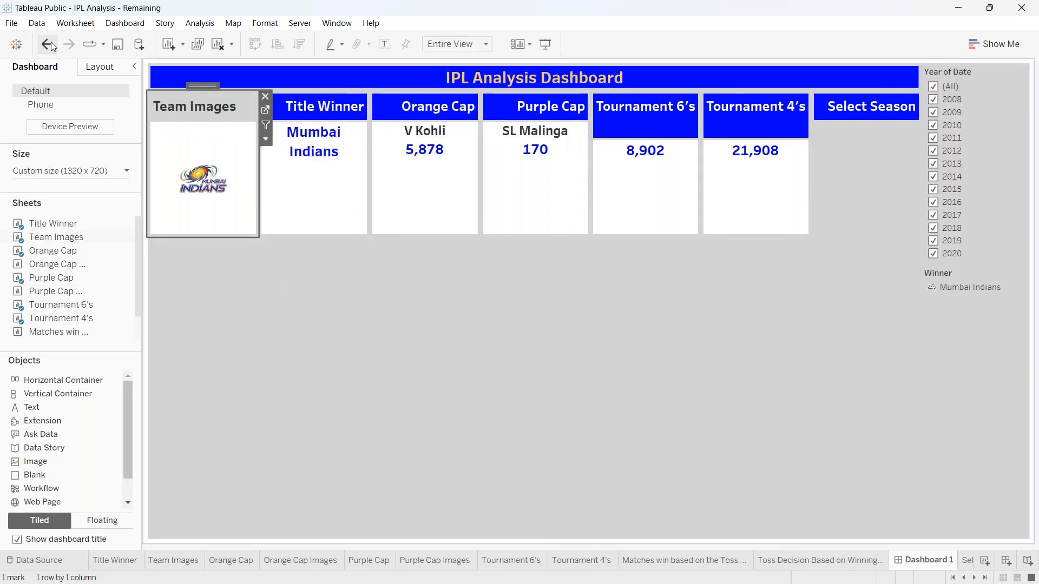
key("Delete")
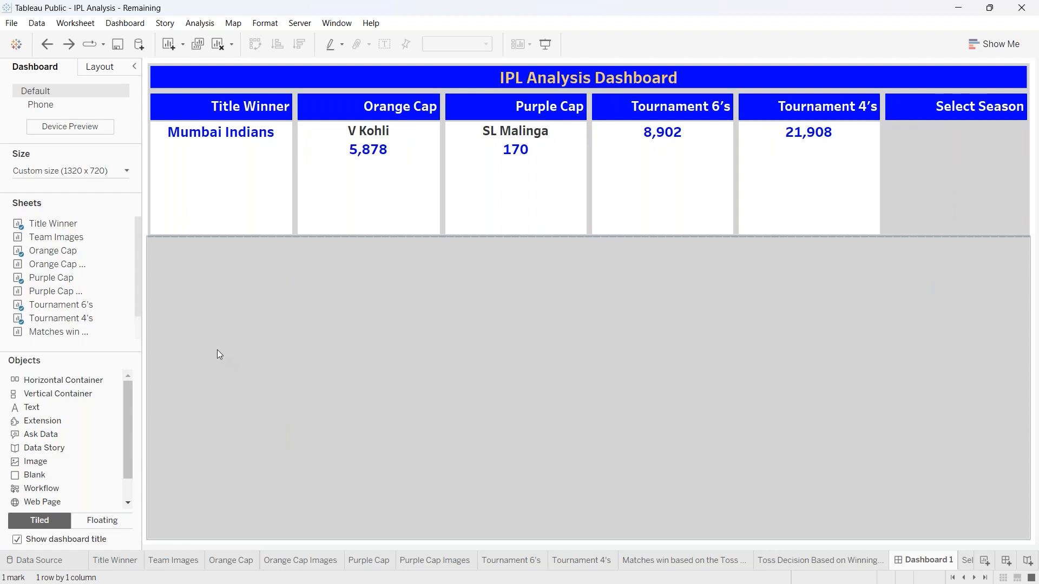
- Add the Team Images sheet to the dashboard as a floating object, then remove its Winner legend and hide its title
left_click(110, 523)
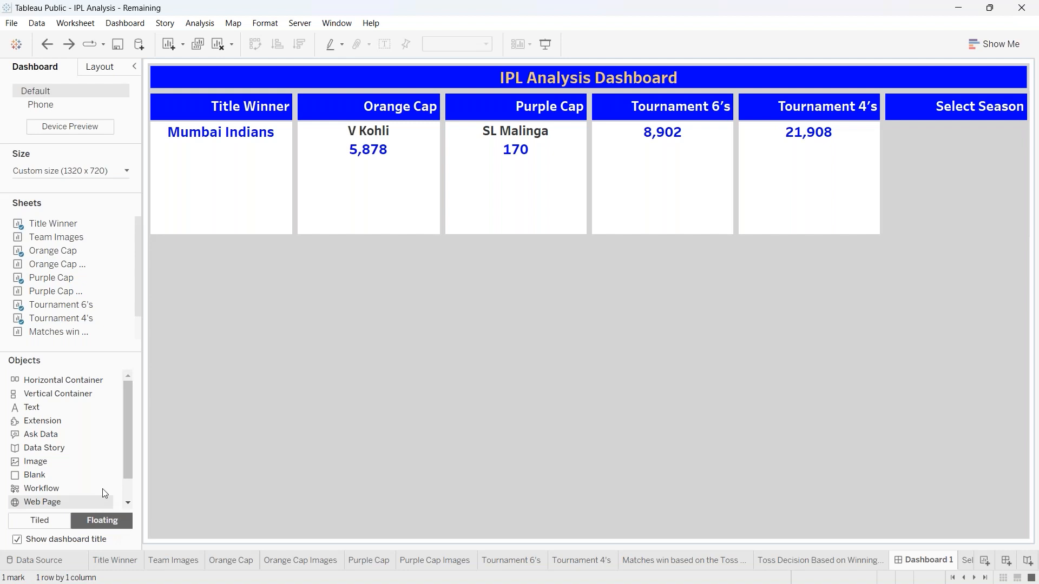
double_click(81, 238)
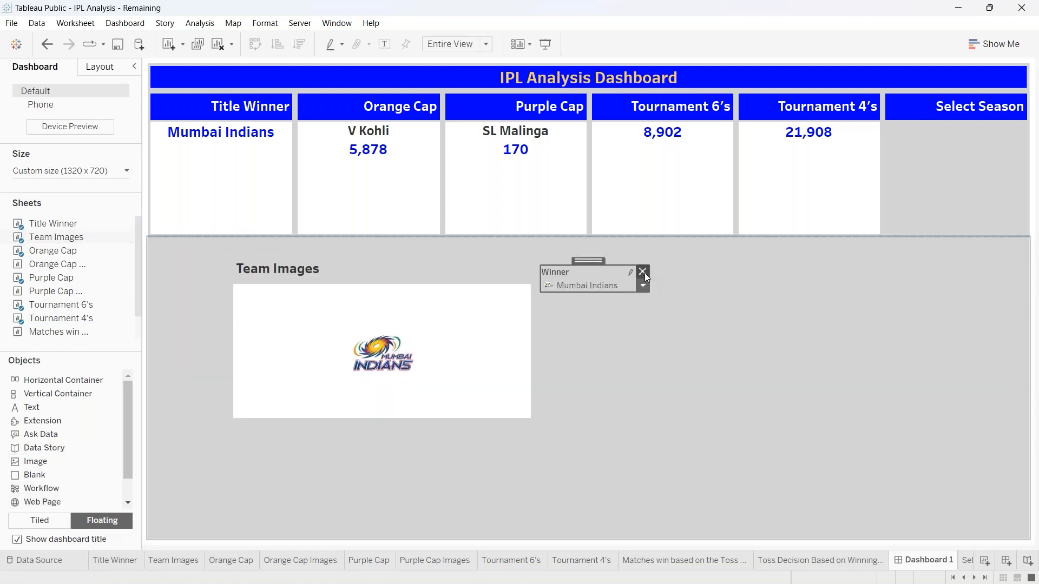
left_click(644, 272)
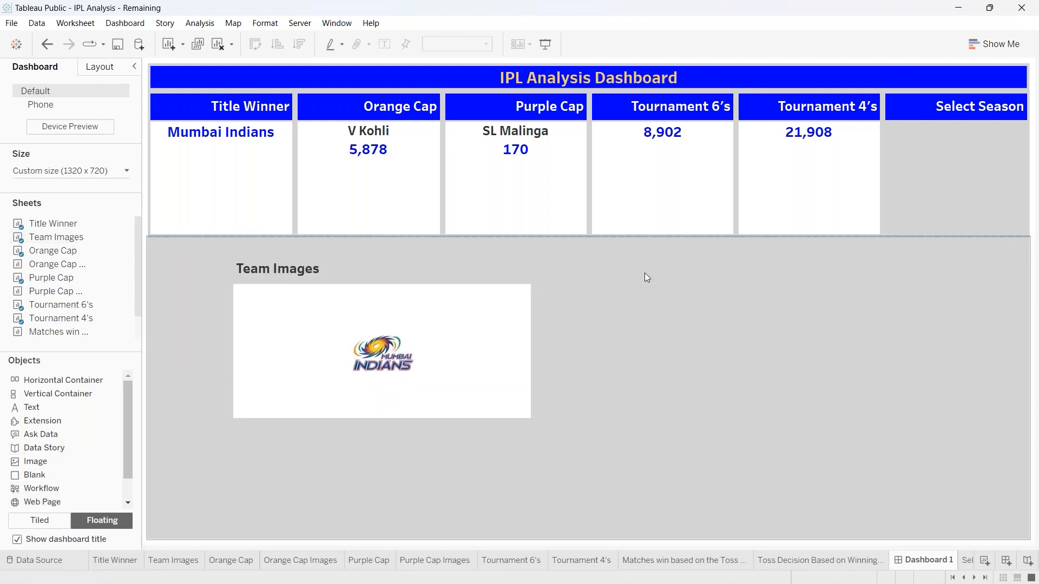
right_click(336, 274)
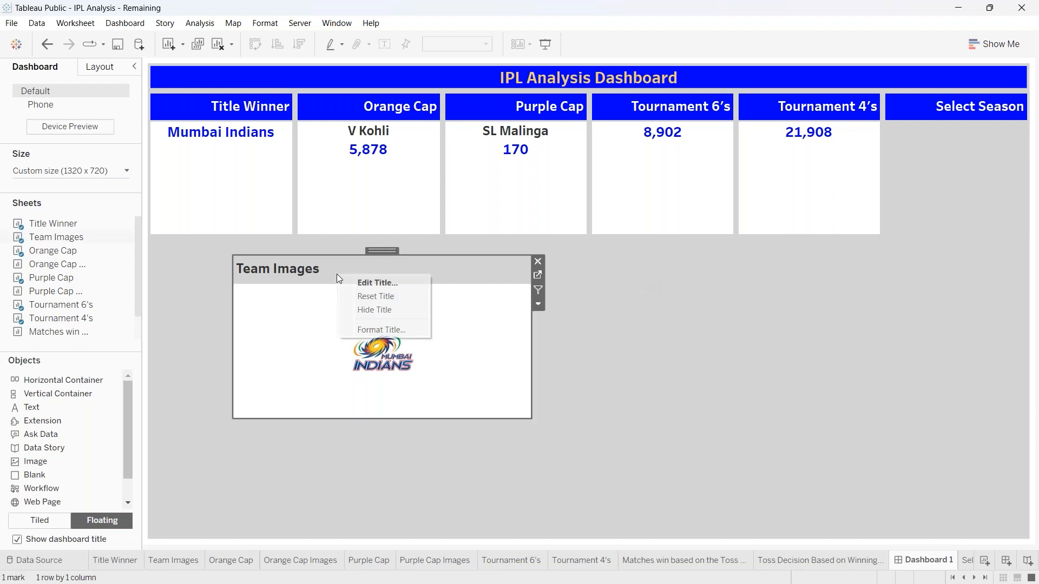
left_click(353, 297)
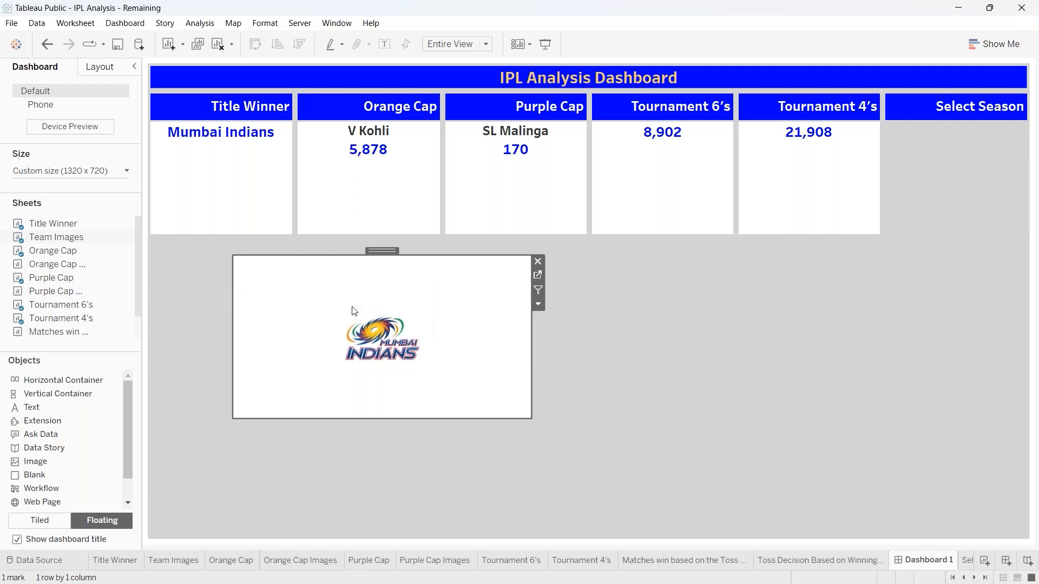
- Set the worksheet shading of the floating Team Images sheet to None
right_click(315, 310)
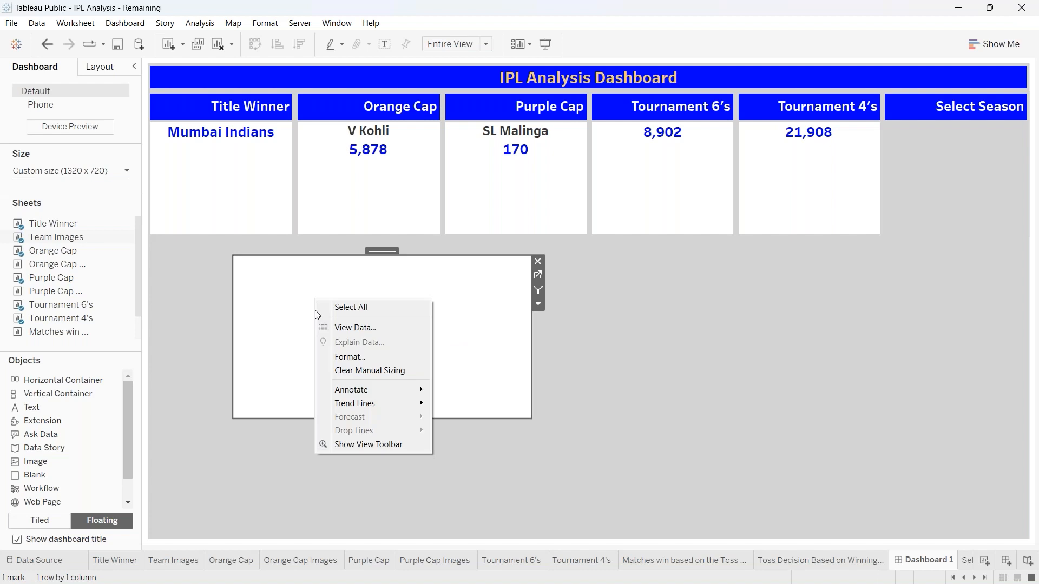
left_click(346, 355)
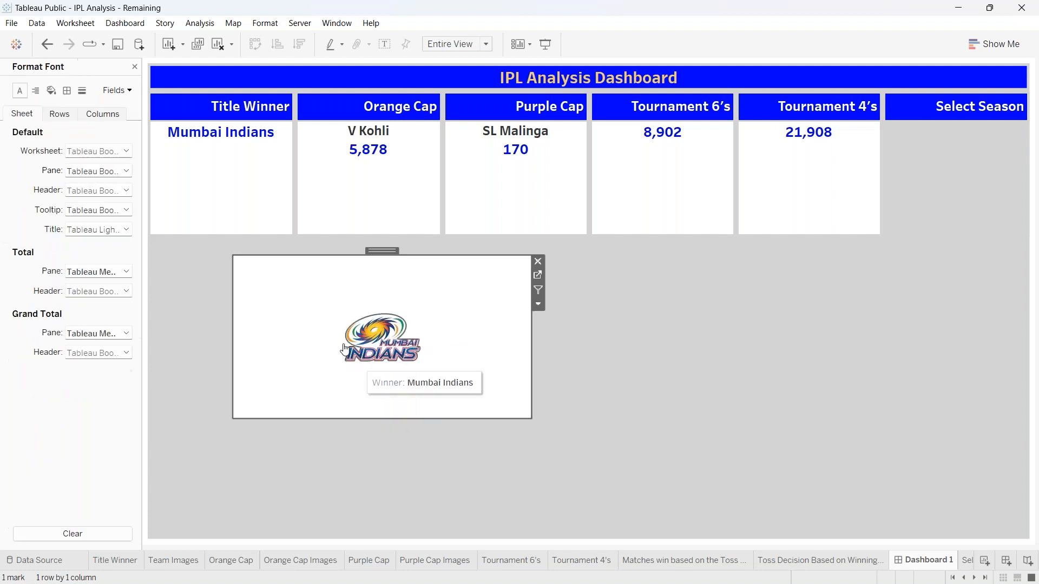
left_click(51, 90)
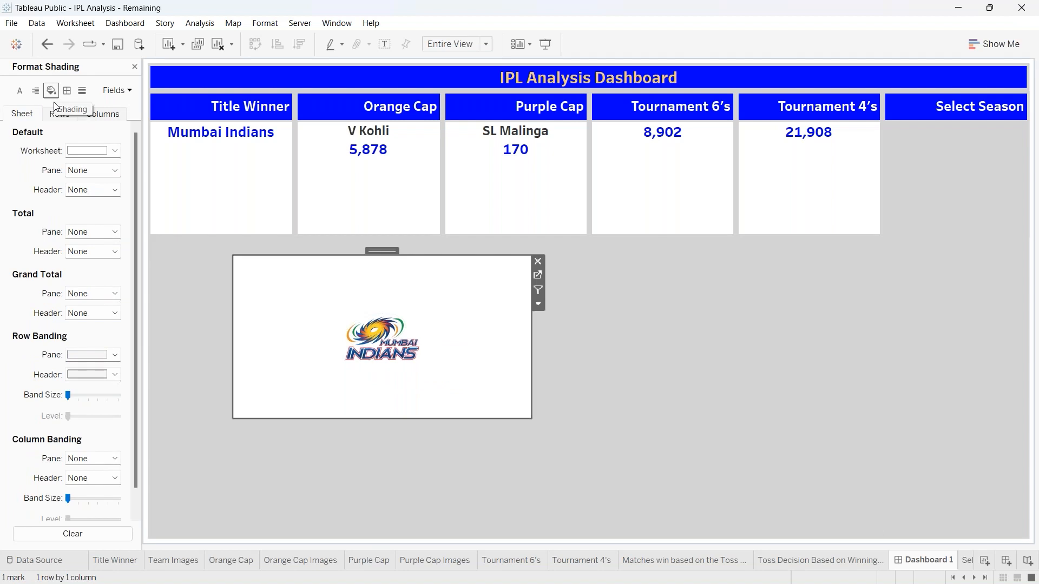
left_click(115, 151)
left_click(123, 168)
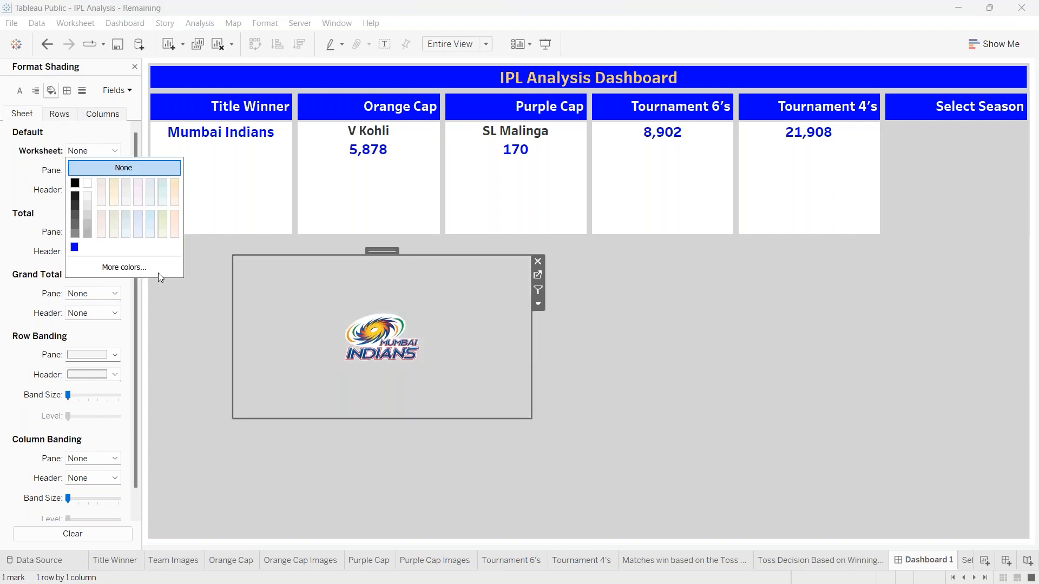
- Shift the floating team logo within the empty area below the summary cards and switch to Chrome
left_click_drag(302, 324, 310, 275)
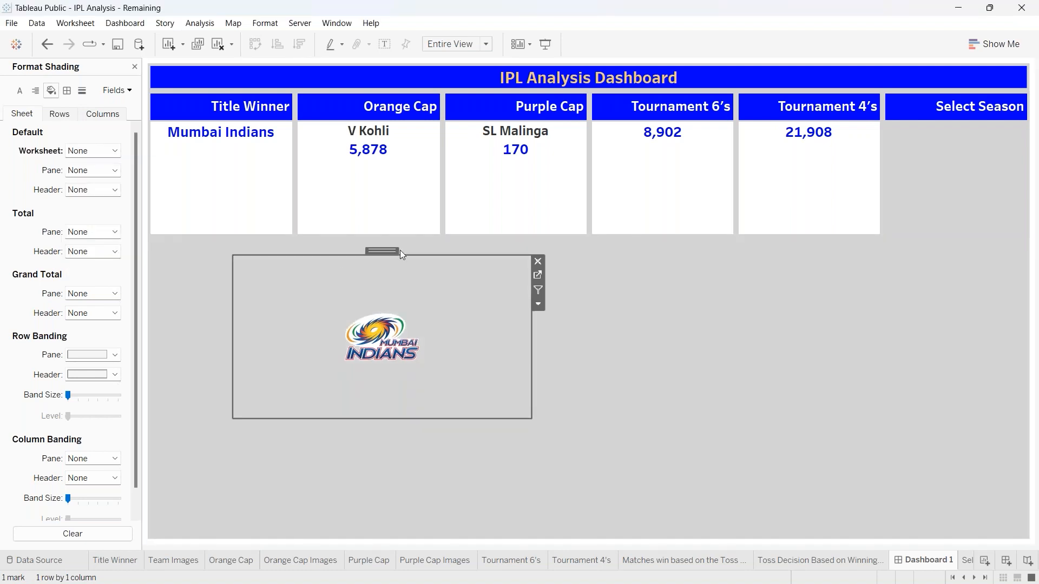
left_click_drag(402, 254, 430, 253)
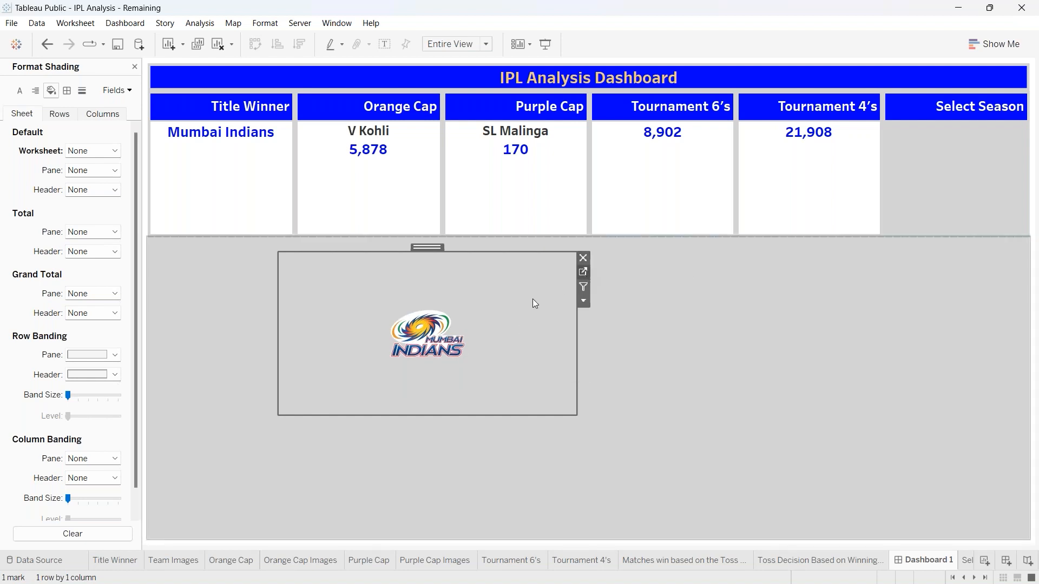
mouse_move(162, 582)
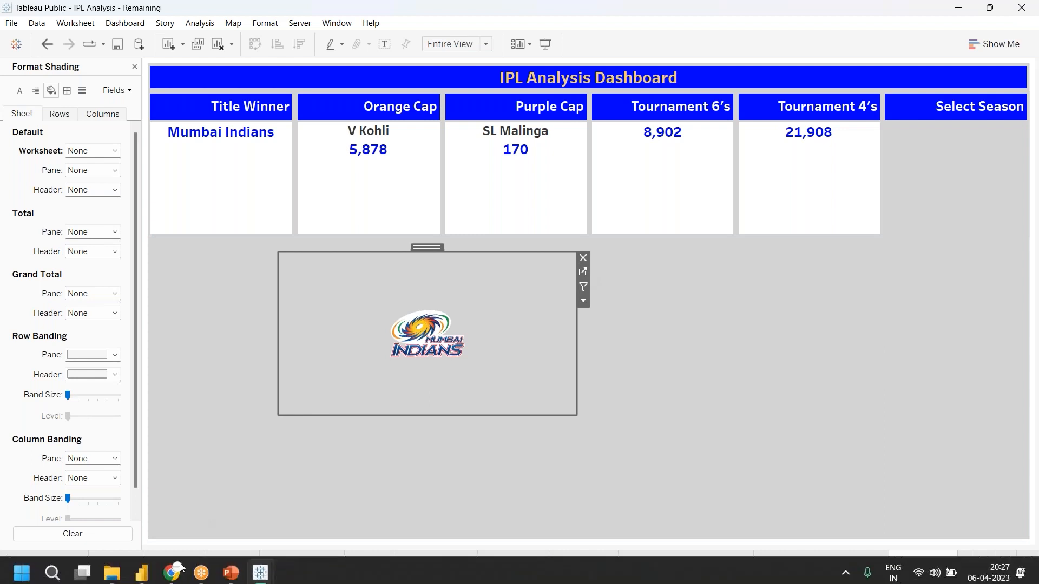
left_click(181, 565)
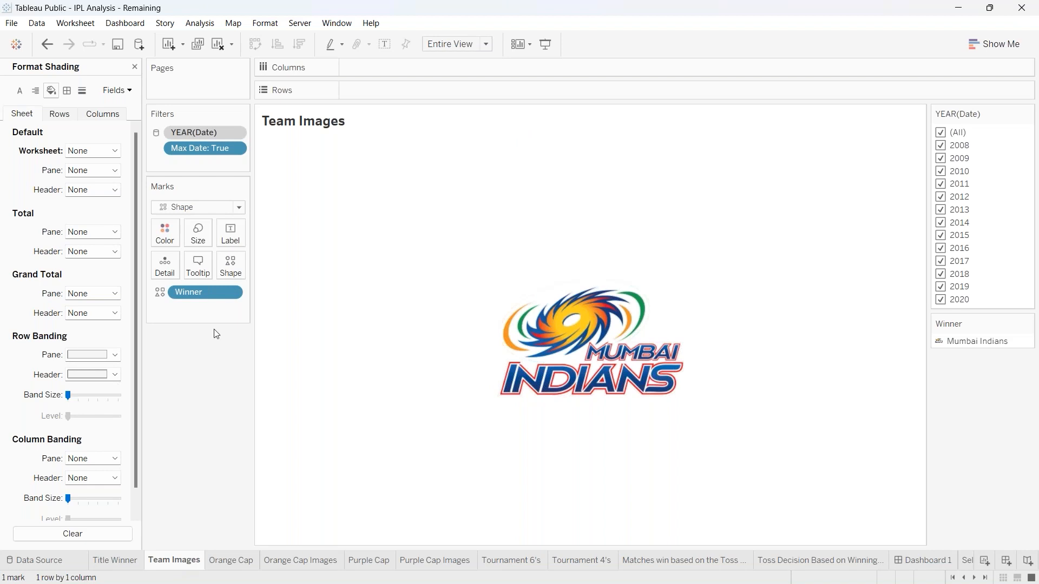
- Enlarge the logo on the Team Images sheet and fit its floating object into the Title Winner card on Dashboard 1, beneath the team name
left_click(199, 232)
left_click(253, 267)
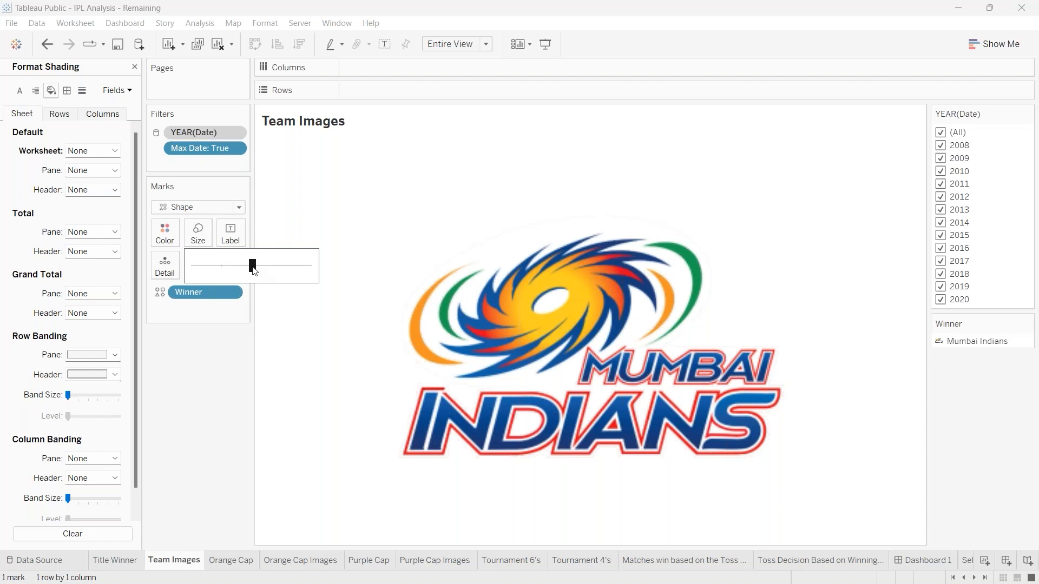
left_click(932, 560)
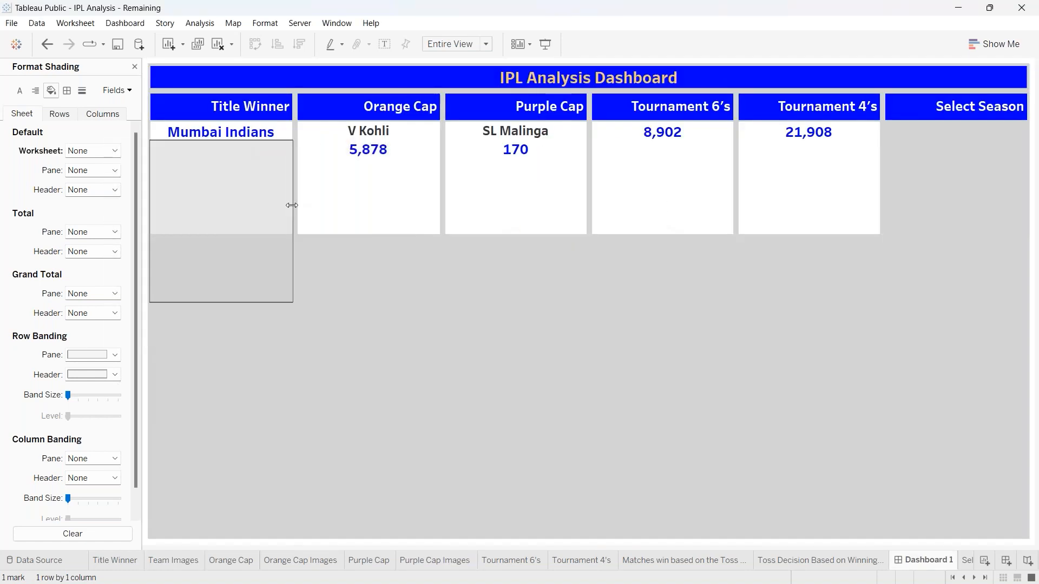
left_click(923, 389)
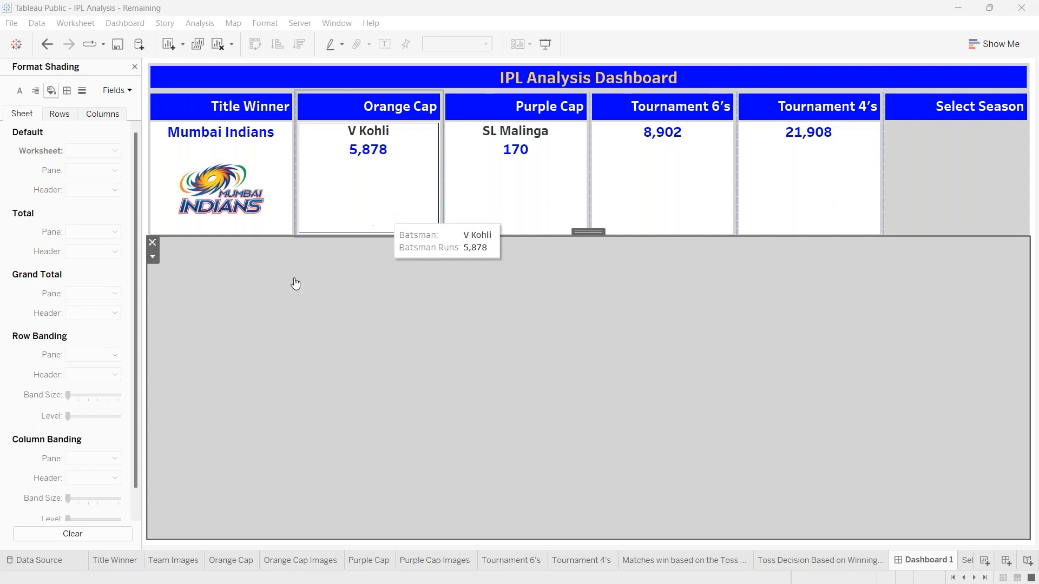
- Add the Orange Cap Images sheet as a floating object below the cards and remove its Year of Date filter and Batsman legend
left_click(135, 67)
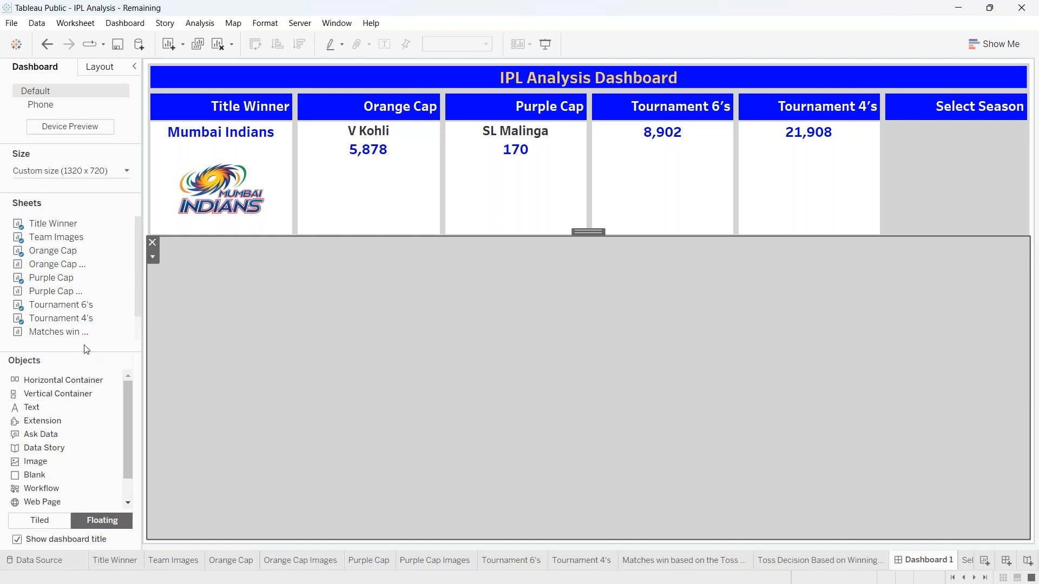
left_click_drag(77, 263, 363, 289)
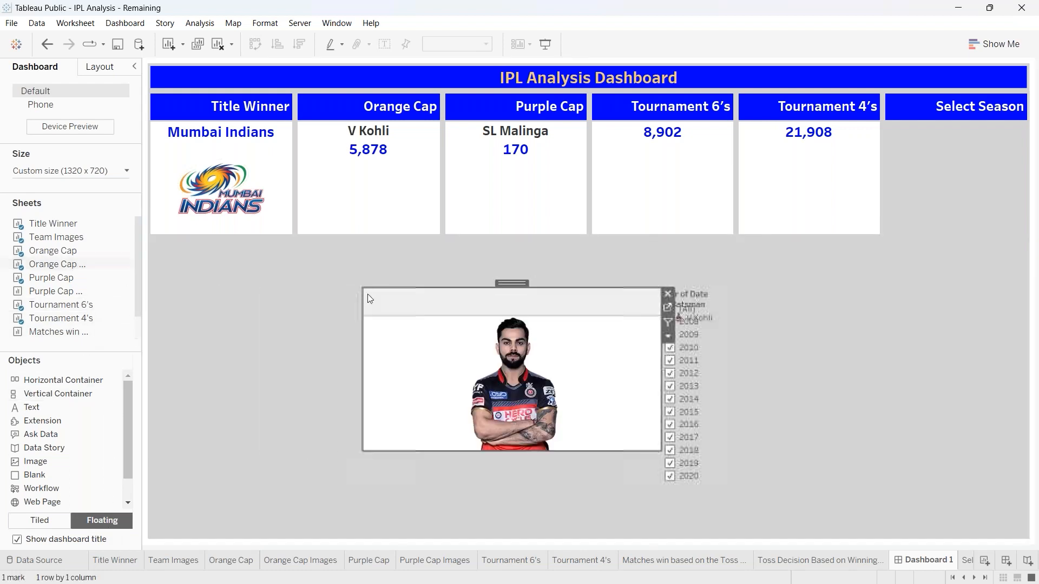
left_click(726, 294)
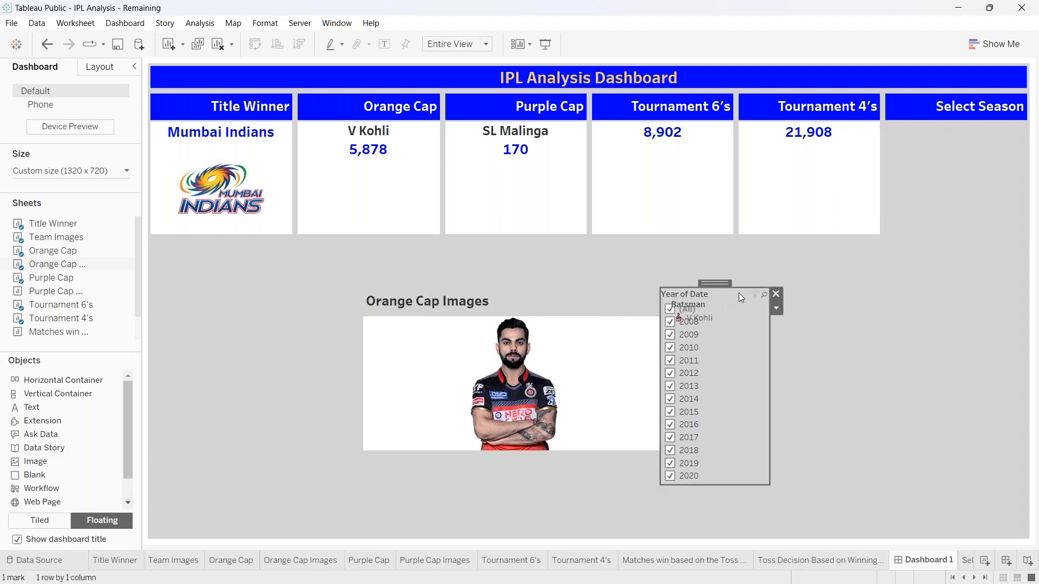
left_click(776, 295)
left_click(701, 307)
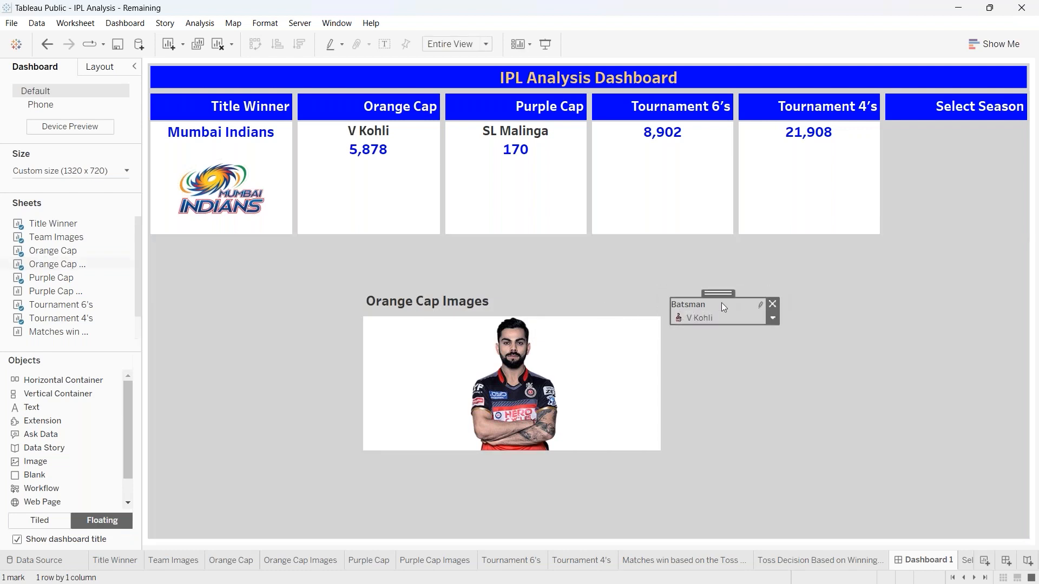
left_click(774, 305)
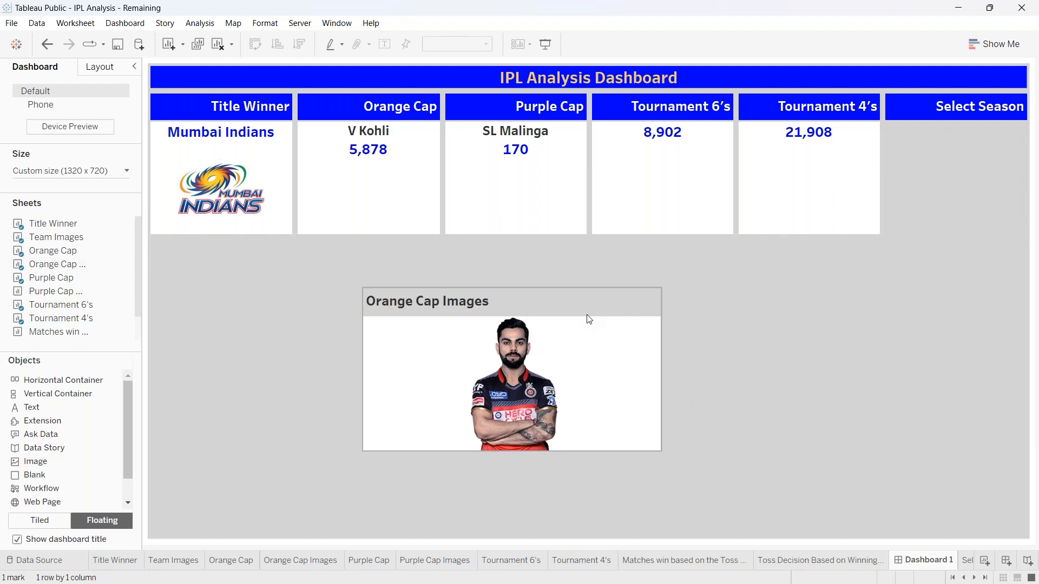
- Hide the title of the floating Orange Cap Images sheet
left_click(395, 308)
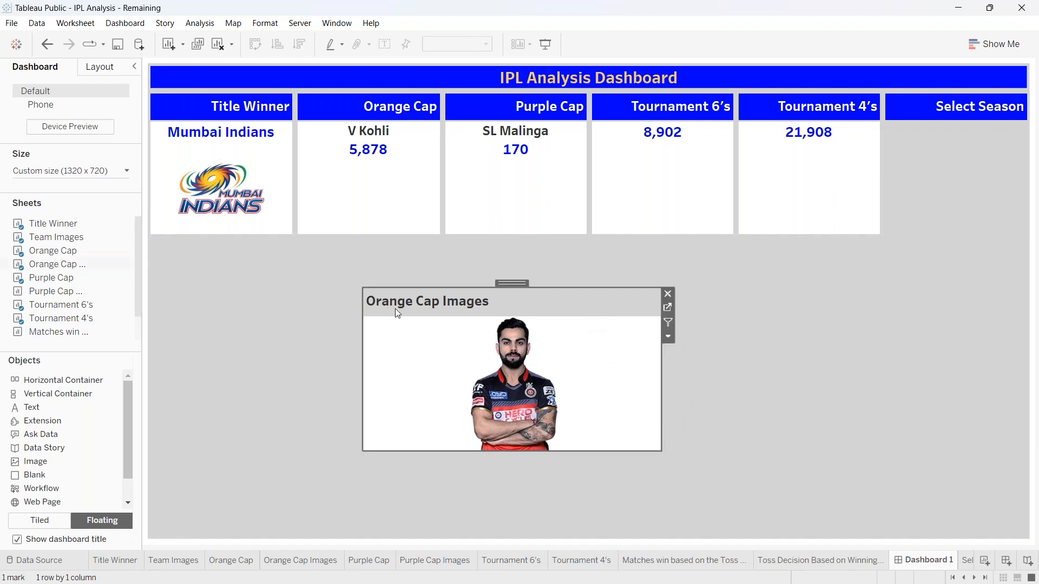
right_click(396, 308)
left_click(433, 343)
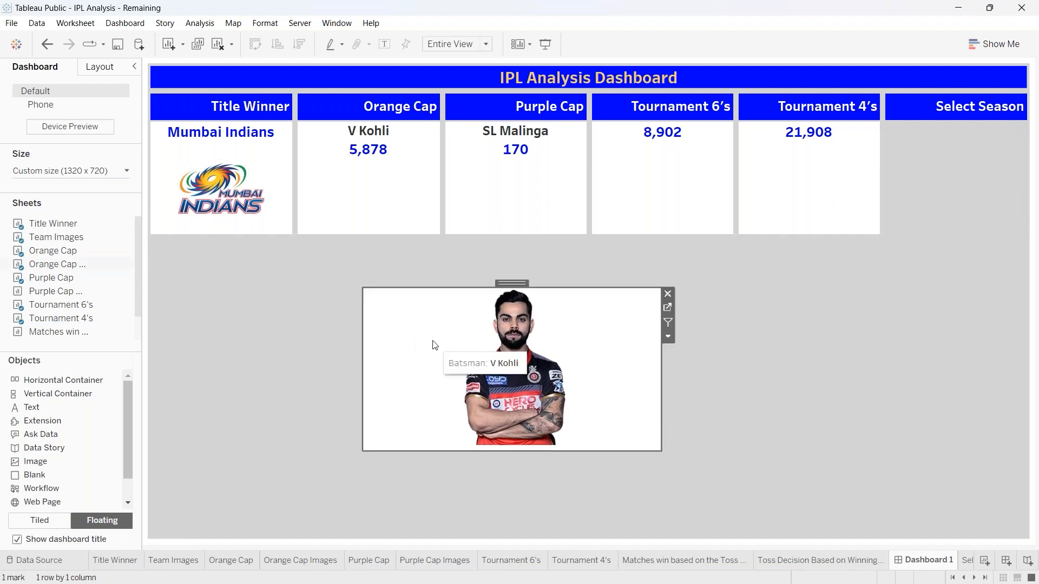
- Set the worksheet shading of the floating Orange Cap Images sheet to None
right_click(406, 323)
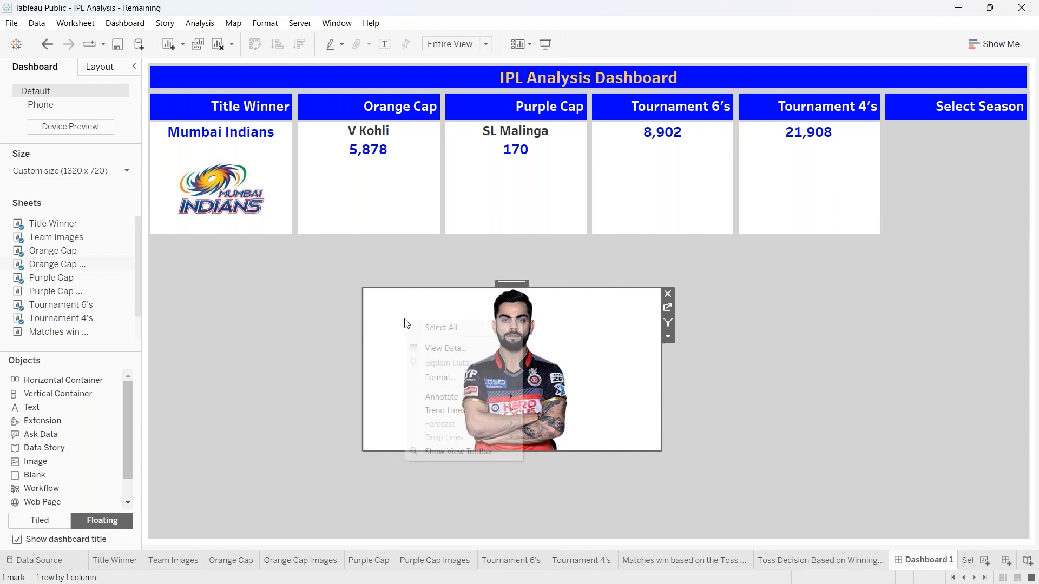
left_click(440, 377)
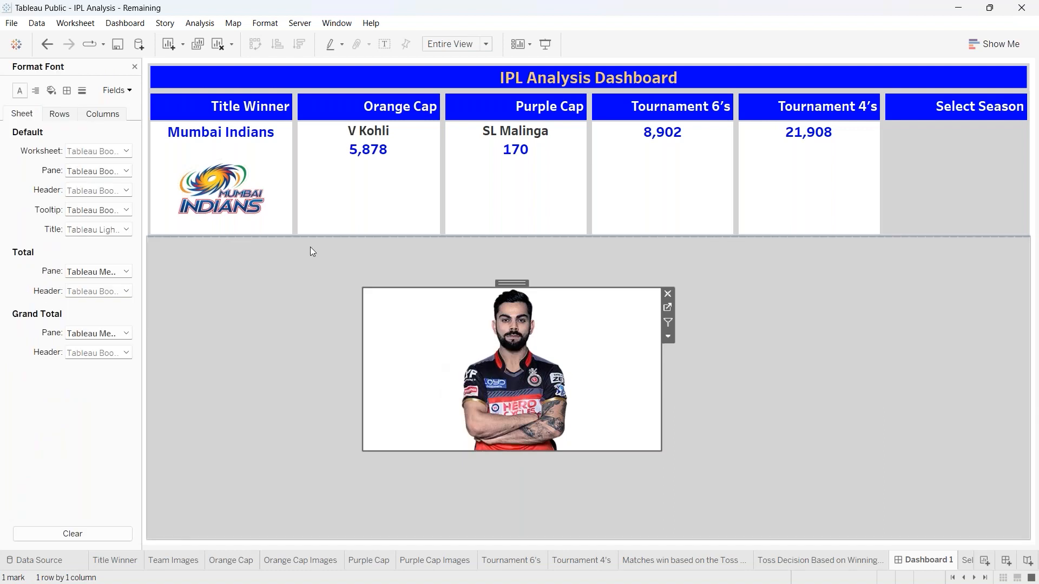
left_click(50, 92)
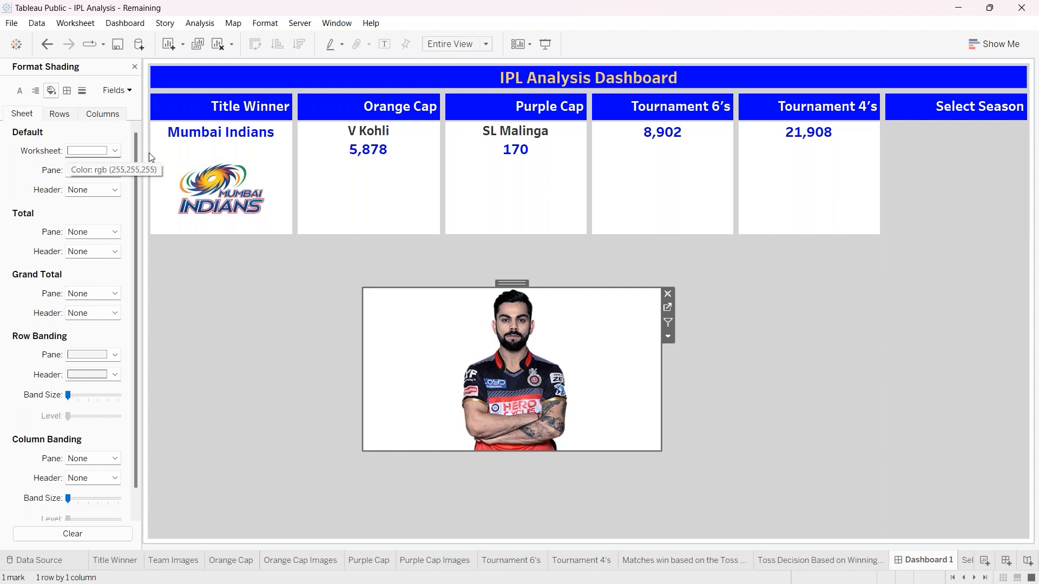
left_click(115, 151)
left_click(92, 247)
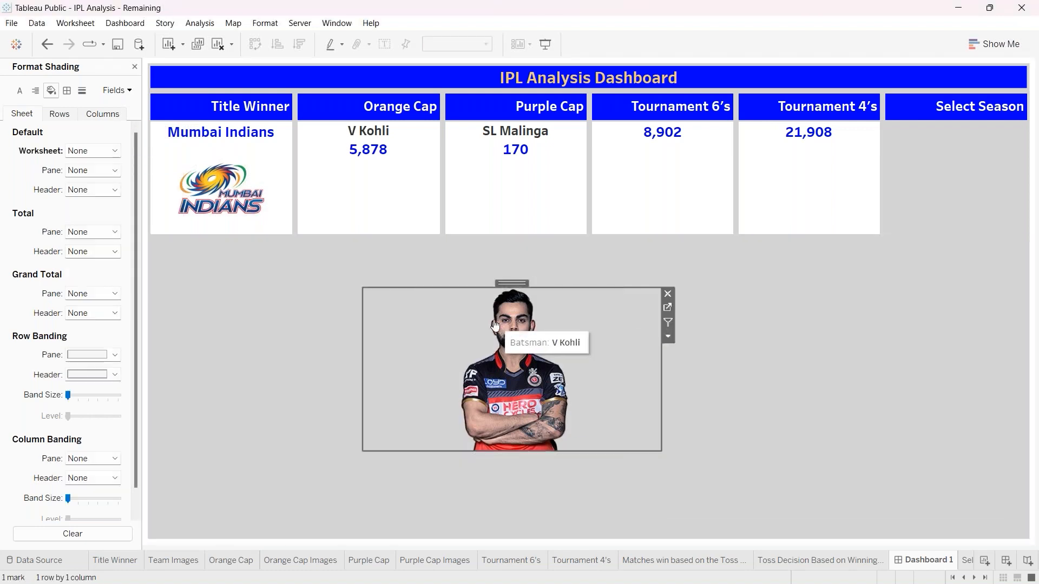
- Shrink the floating Orange Cap player image and fit it into the Orange Cap card beneath the run total
left_click_drag(363, 372, 426, 369)
left_click_drag(464, 369, 465, 369)
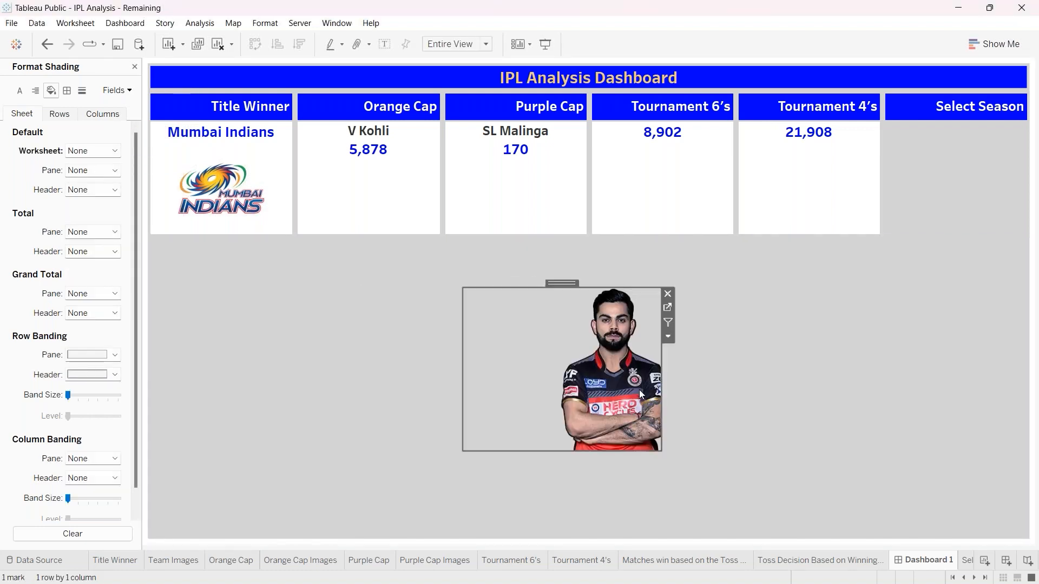
left_click_drag(662, 365, 575, 368)
left_click_drag(517, 283, 370, 155)
left_click_drag(313, 229, 301, 227)
left_click_drag(427, 244, 439, 247)
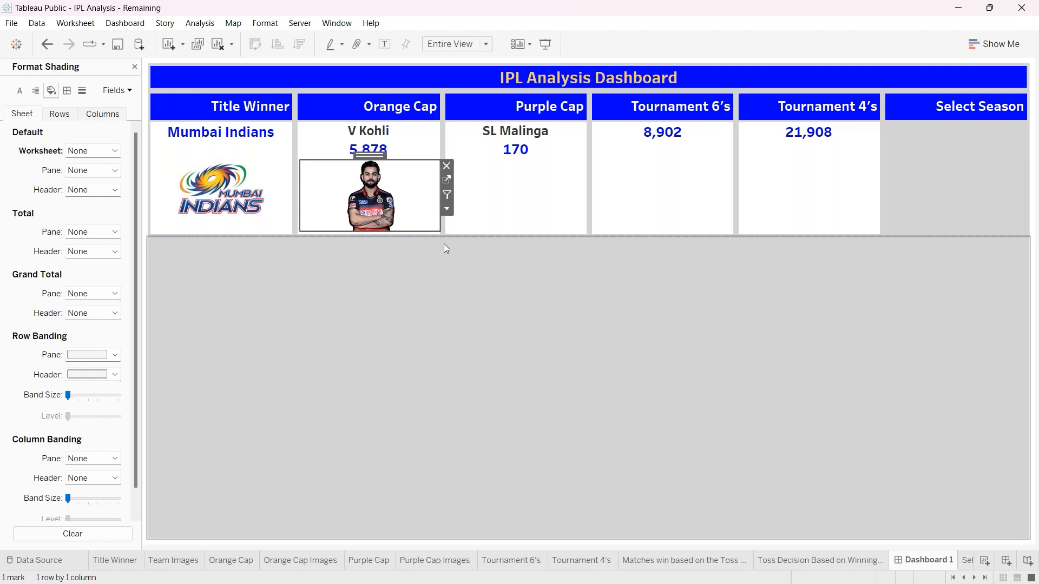
left_click(527, 311)
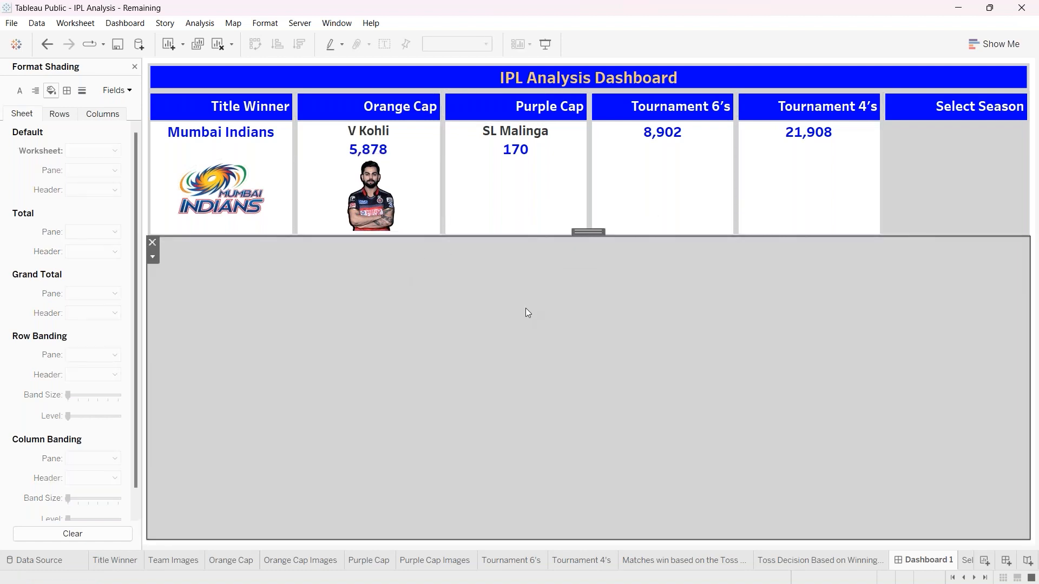
- Add the Purple Cap Images sheet as a floating object below the cards and remove its Year of Date filter and Bowler legend
left_click(135, 66)
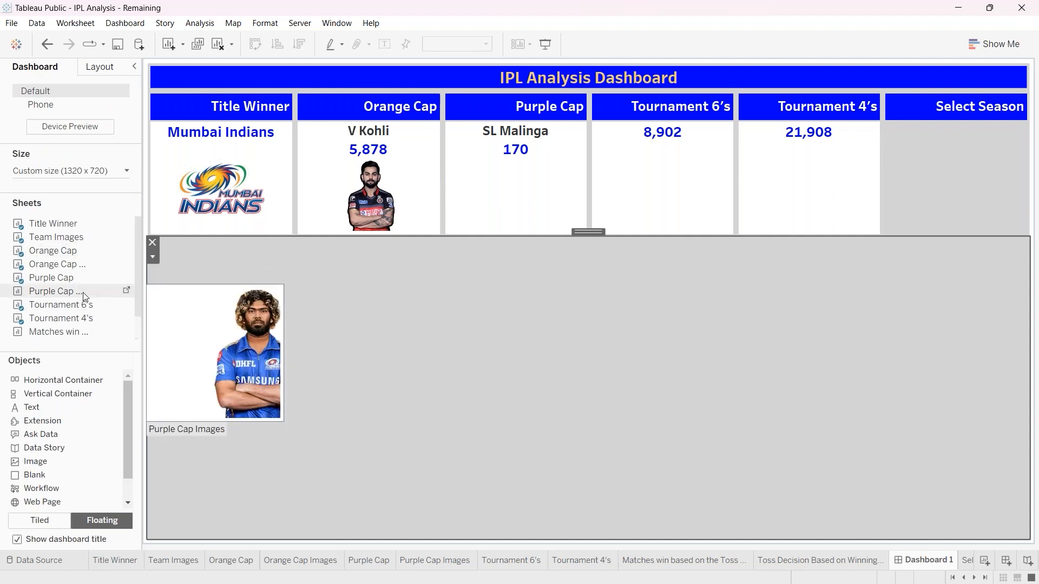
left_click_drag(90, 296, 326, 313)
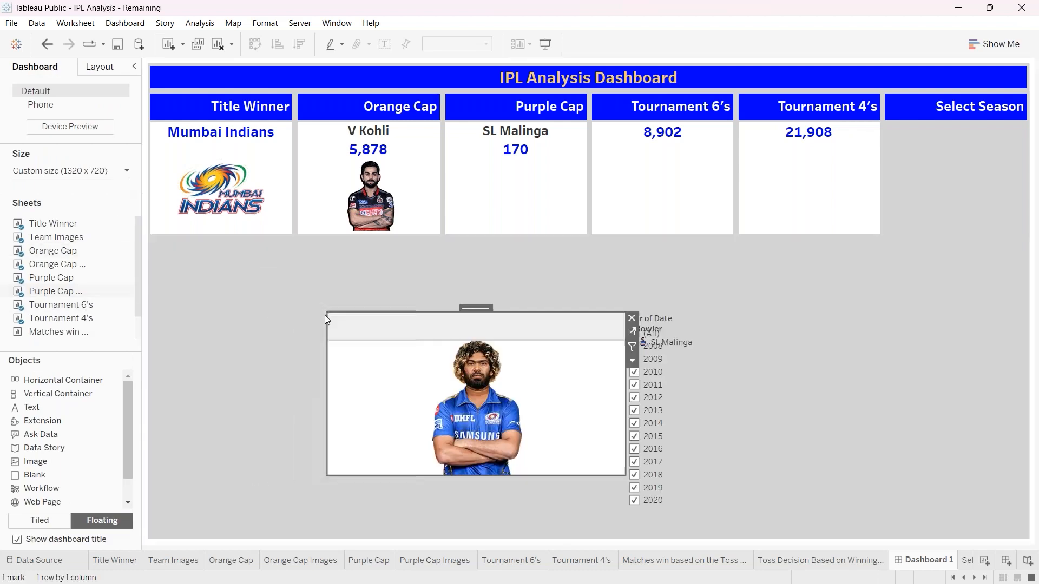
left_click(672, 319)
left_click(740, 318)
left_click(687, 327)
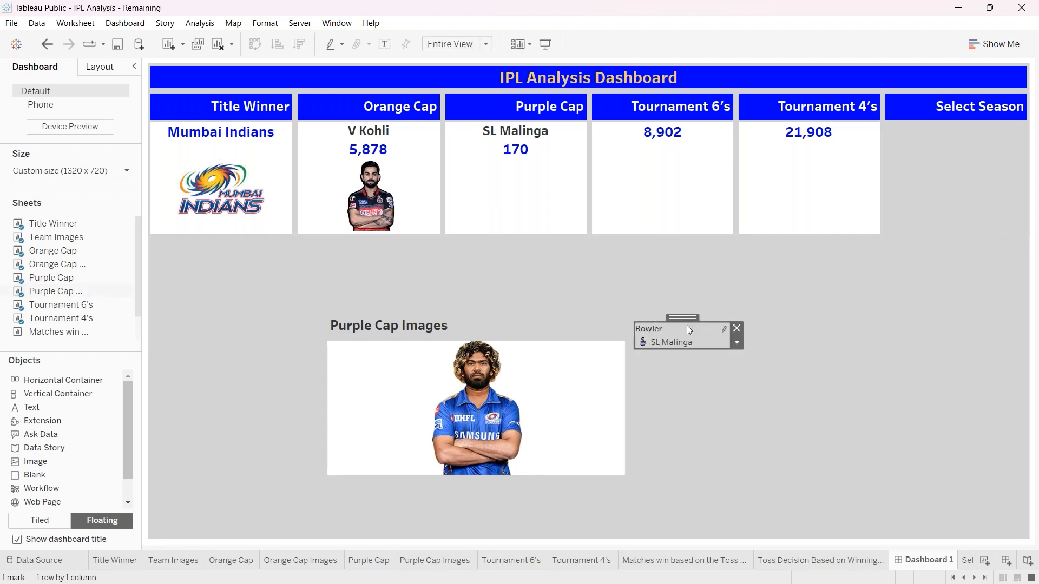
left_click(737, 329)
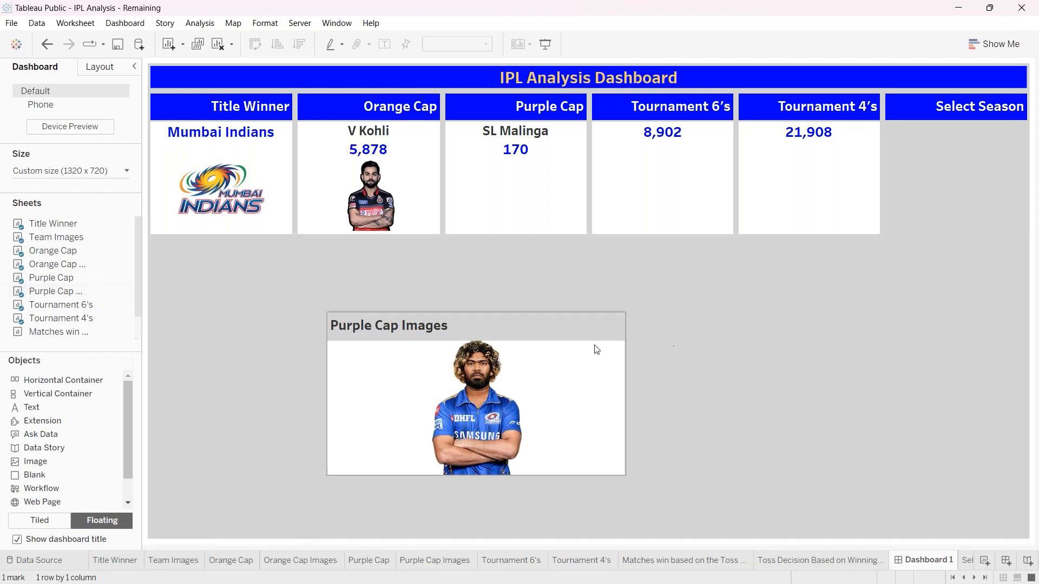
- Hide the title of the floating Purple Cap Images sheet
left_click(503, 326)
right_click(502, 326)
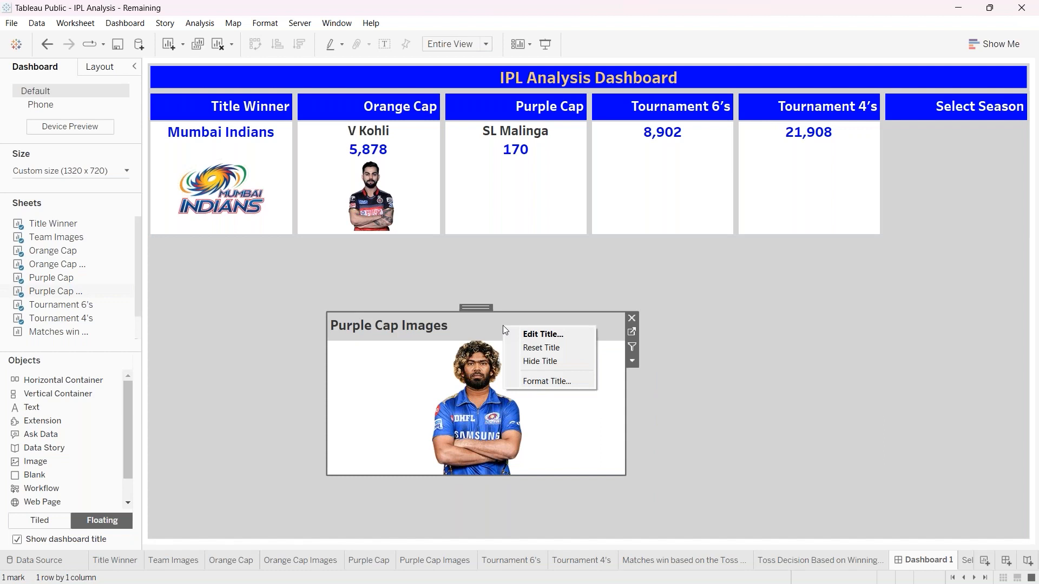
left_click(518, 360)
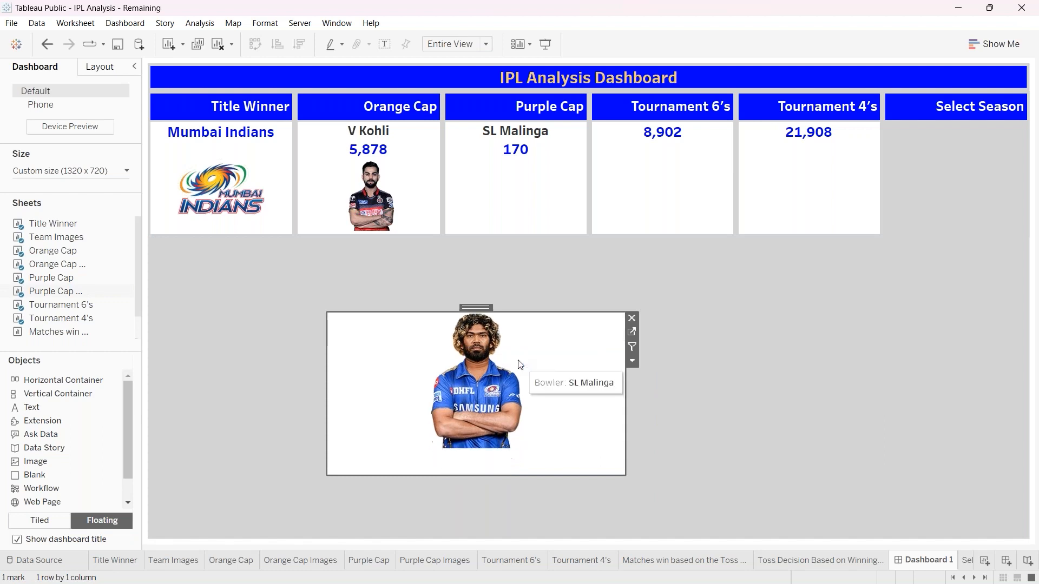
- Set the worksheet shading of the floating Purple Cap Images sheet to None
right_click(375, 358)
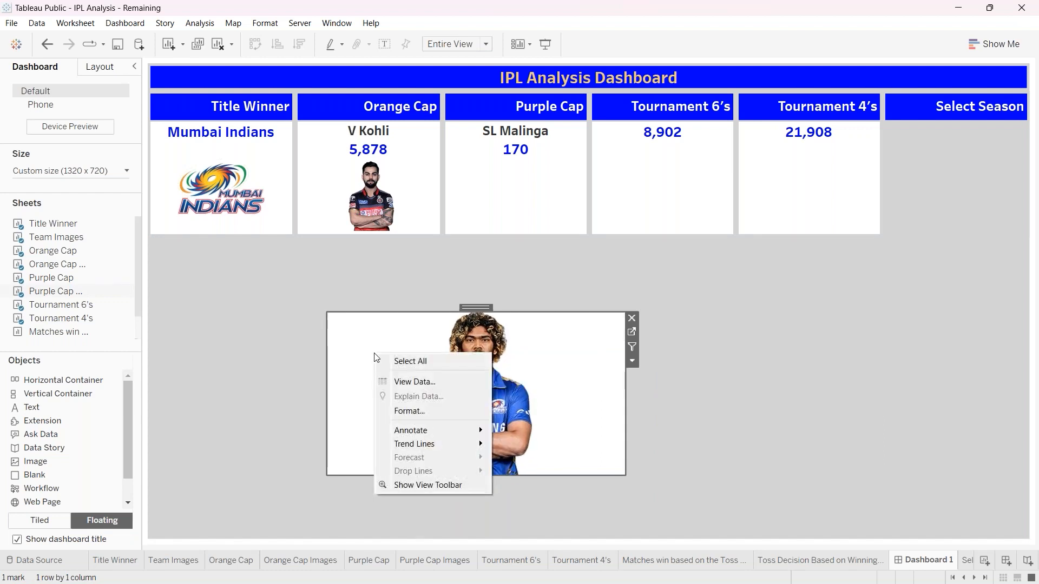
left_click(421, 411)
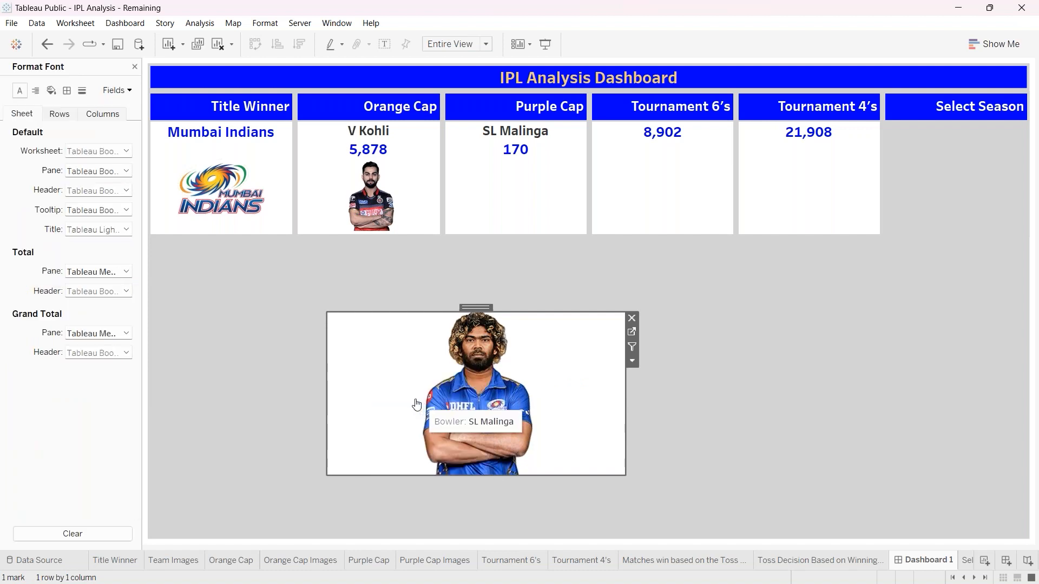
left_click(52, 91)
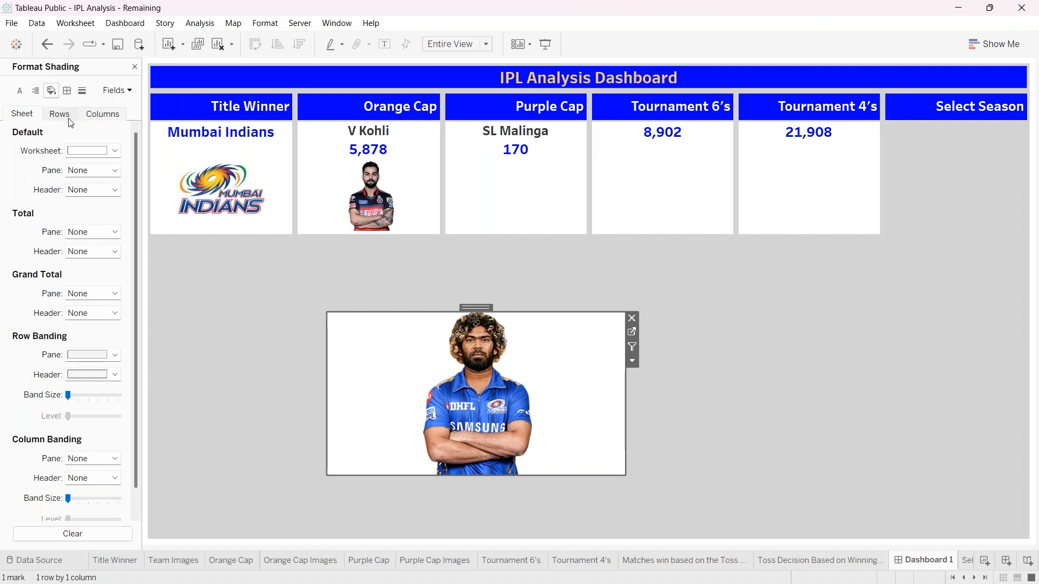
left_click(115, 151)
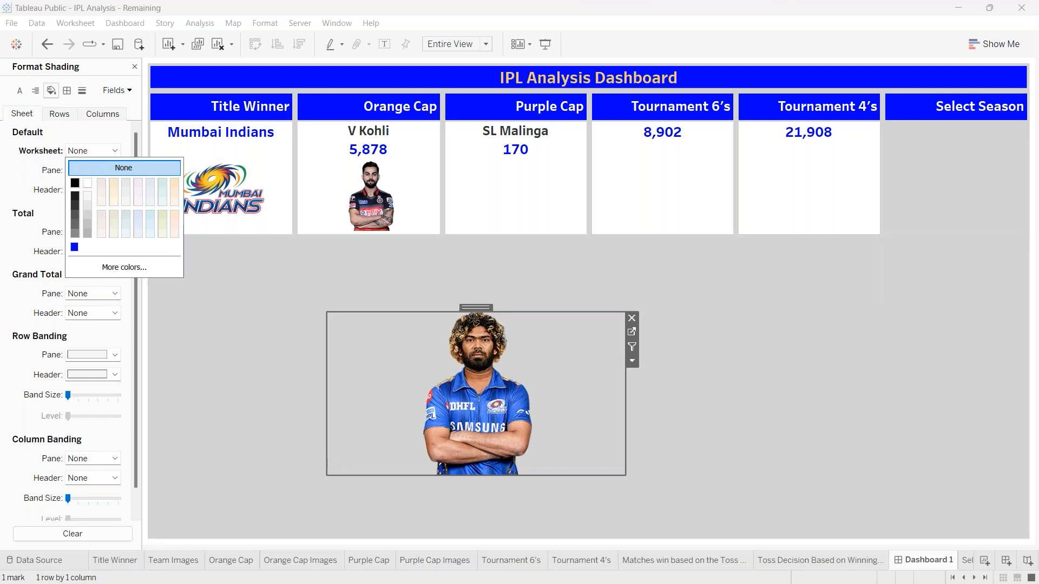
left_click(353, 418)
left_click(403, 399)
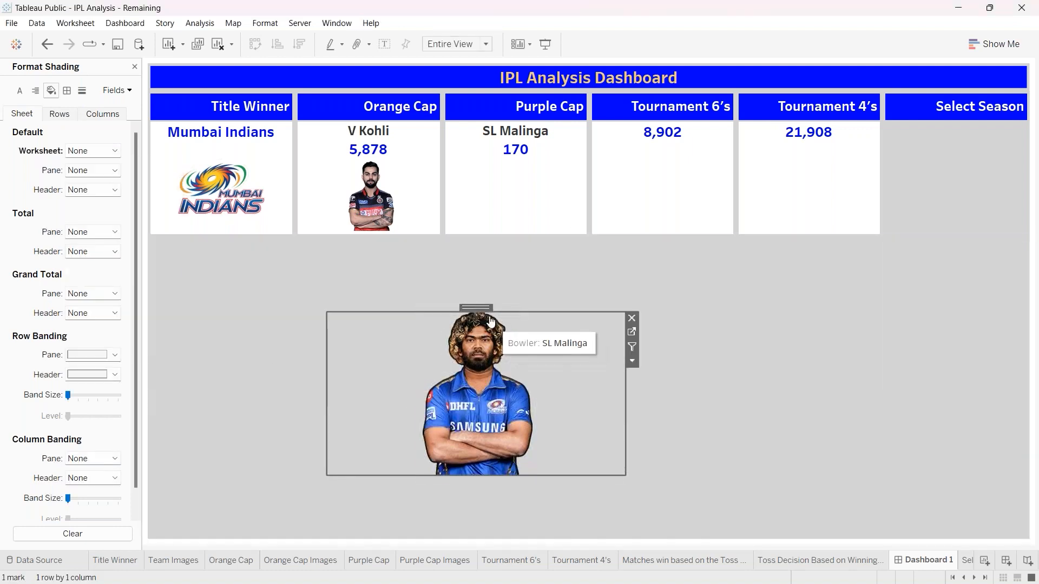
- Move the floating Purple Cap player image into the Purple Cap card and shrink it to fit beneath the wicket total
left_click_drag(483, 309, 447, 231)
left_click_drag(670, 232, 588, 230)
left_click(575, 292)
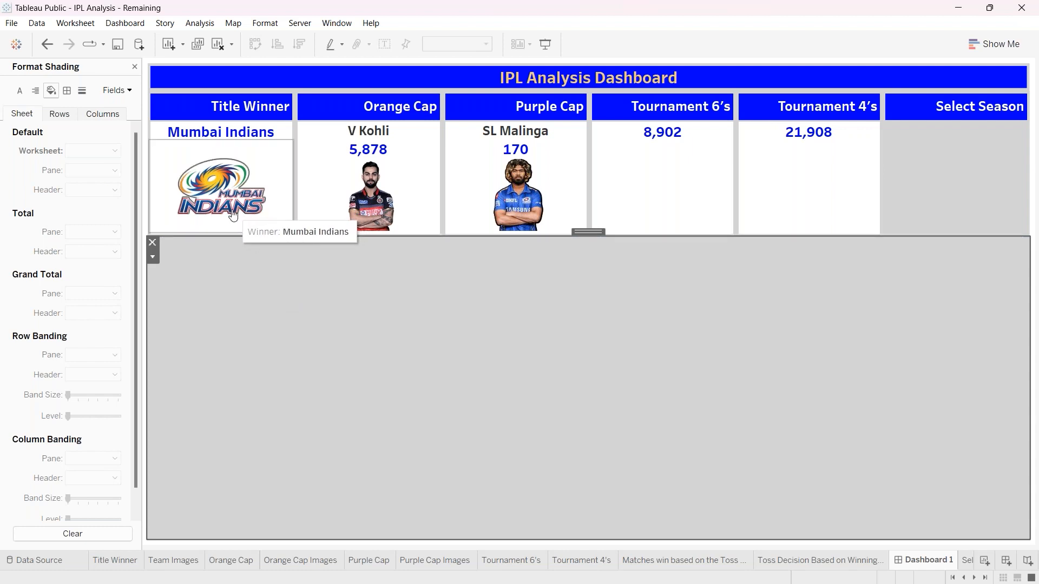
- Add a floating image object from the file SIX-6-Cricket-Umpire-Hand-Signals-KS3, with Fit Image and Center Image enabled
left_click(134, 67)
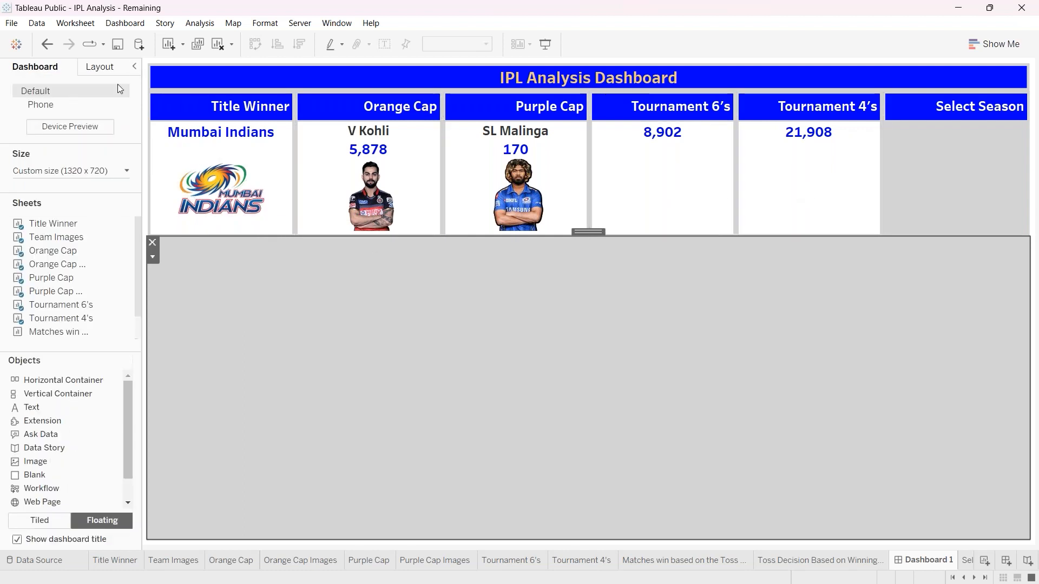
scroll(54, 460, "down", 2)
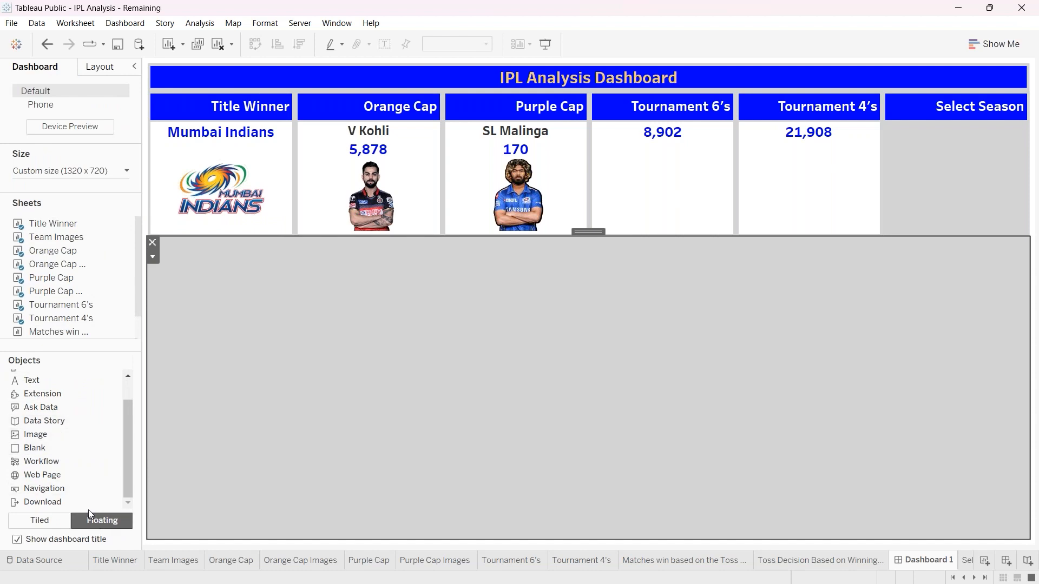
left_click(54, 438)
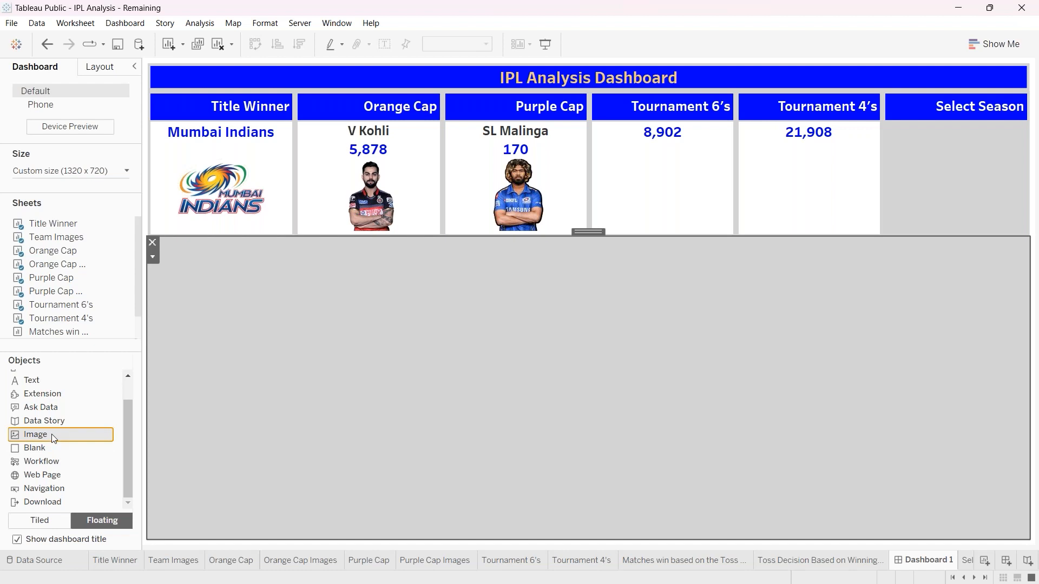
left_click_drag(54, 439, 178, 97)
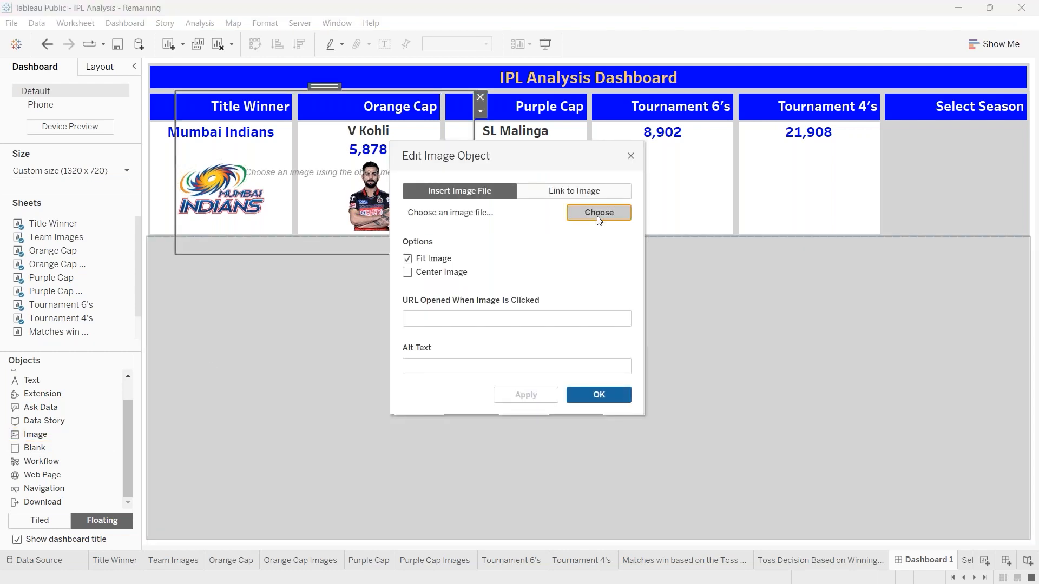
left_click(598, 212)
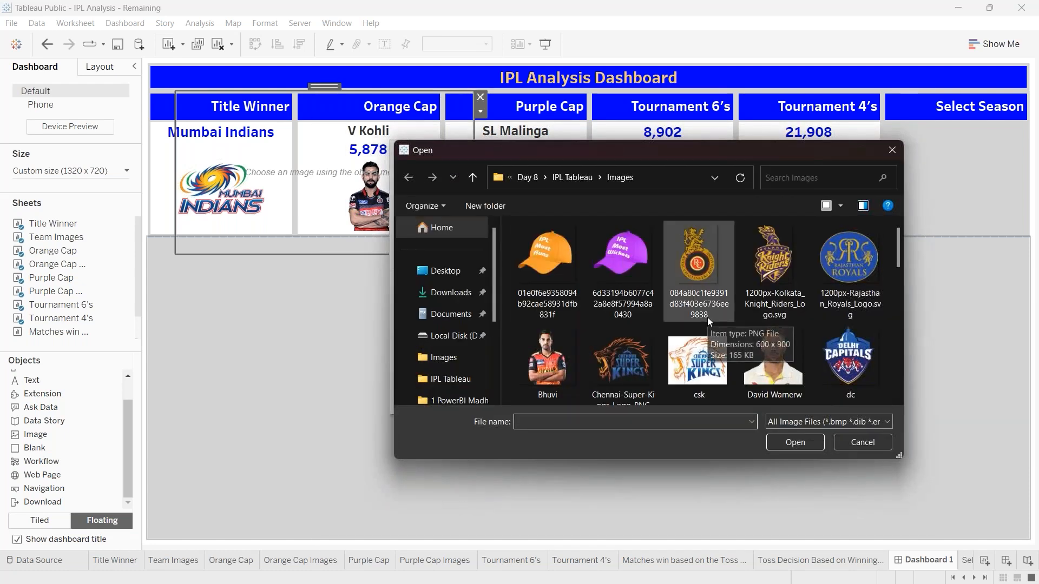
scroll(706, 317, "down", 3)
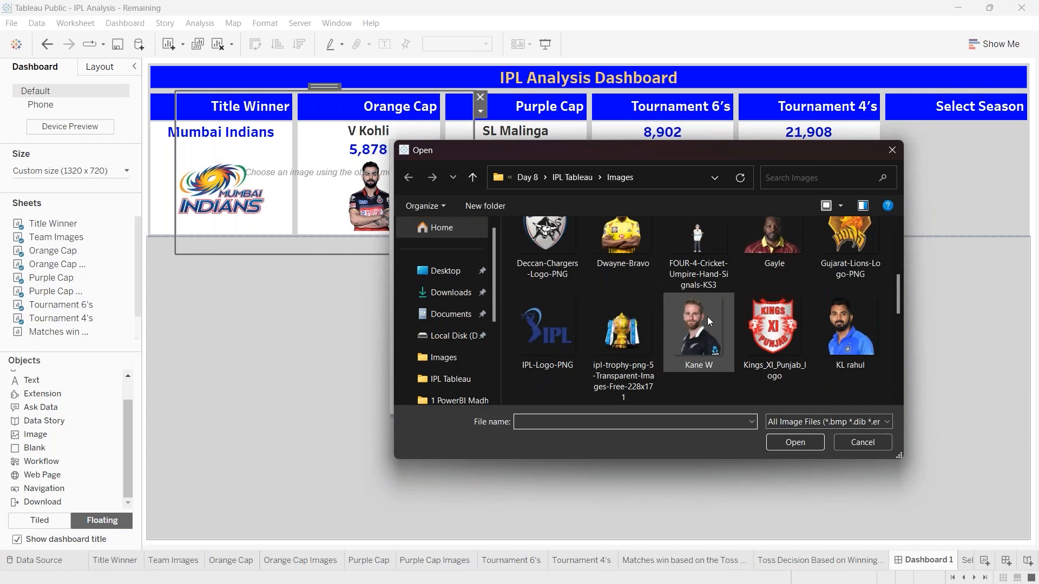
scroll(707, 316, "down", 5)
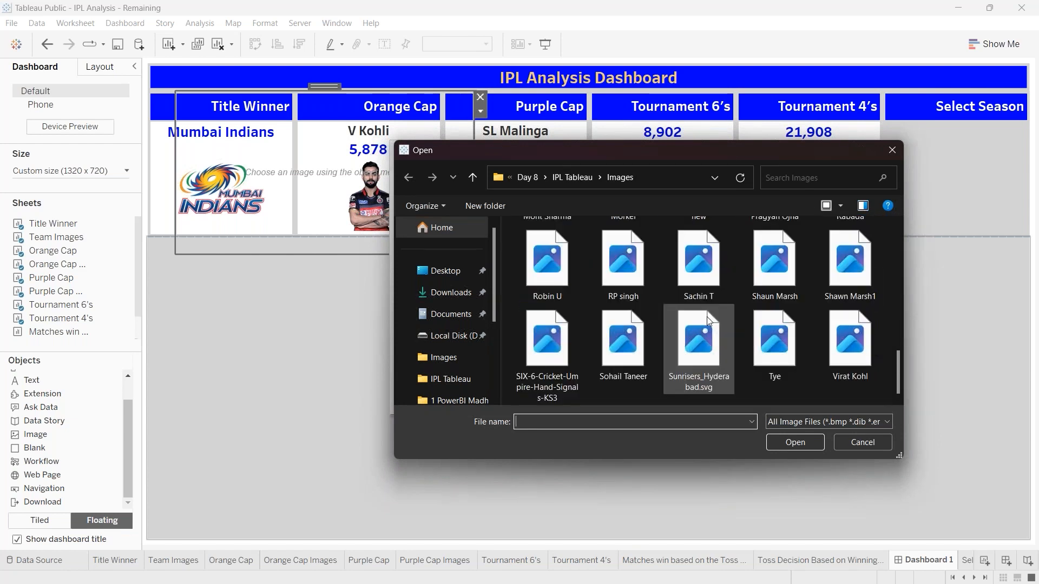
left_click(541, 358)
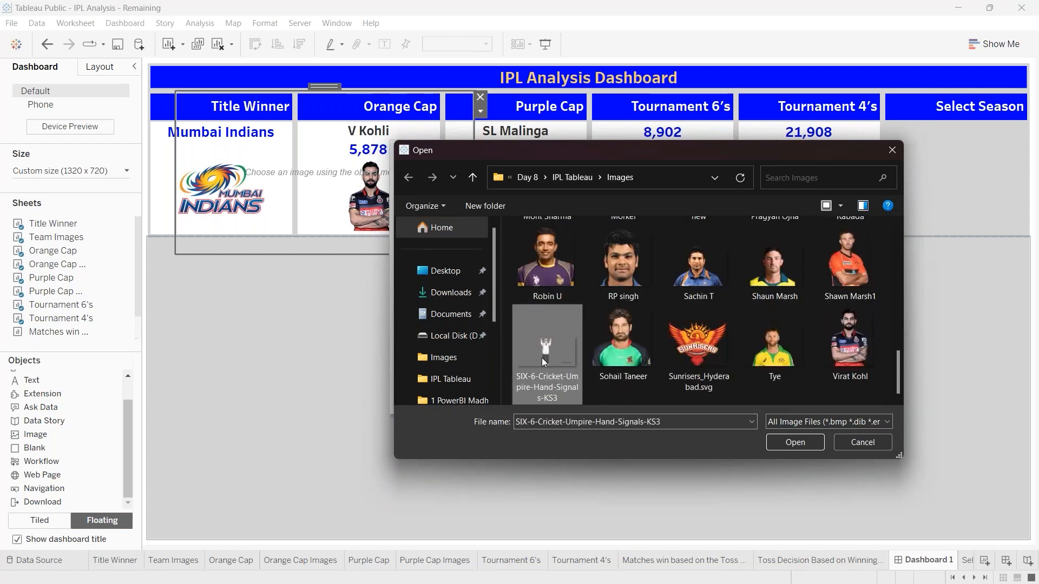
left_click(804, 443)
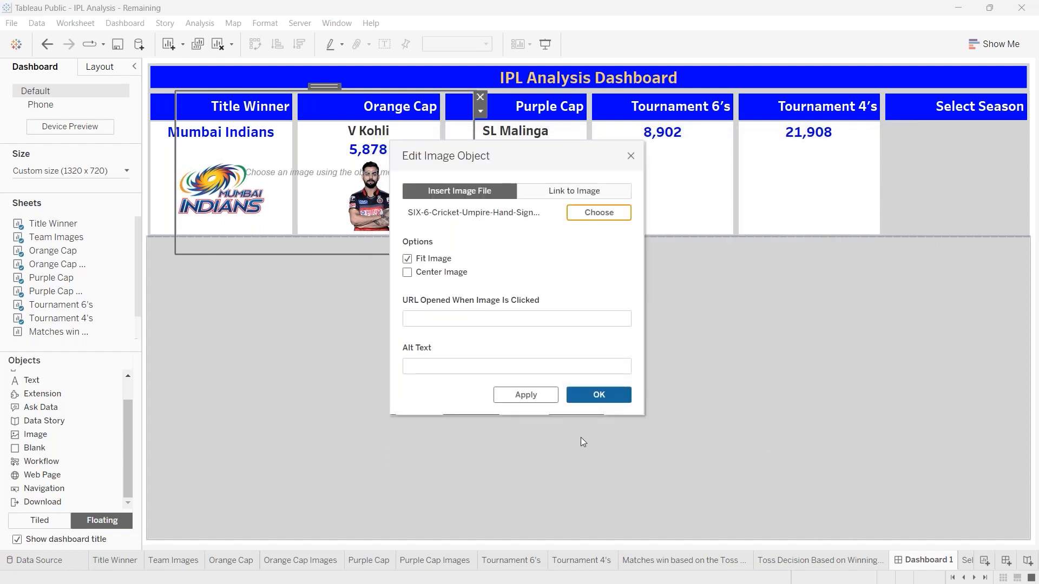
left_click(520, 394)
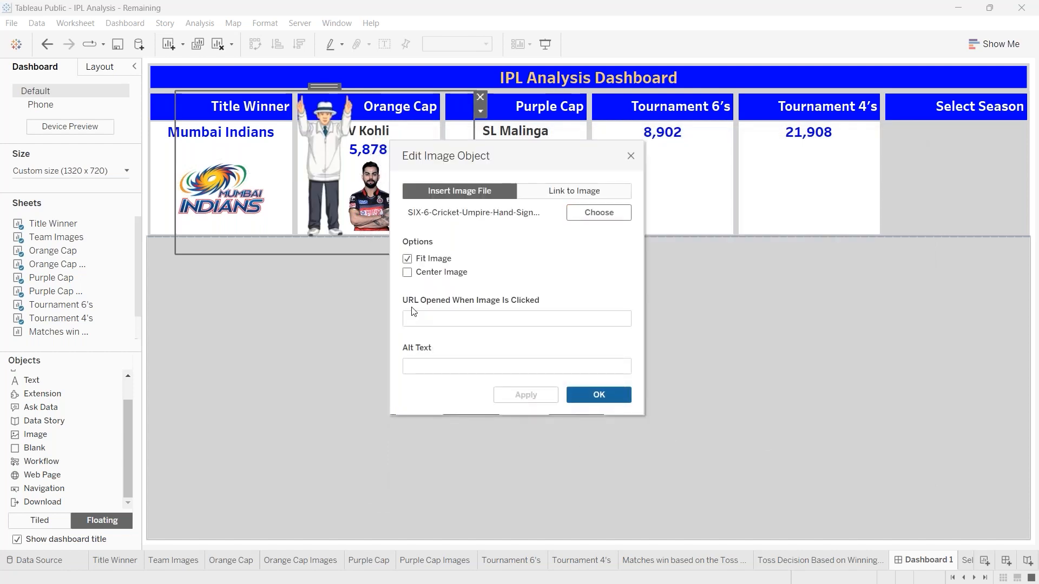
left_click(407, 273)
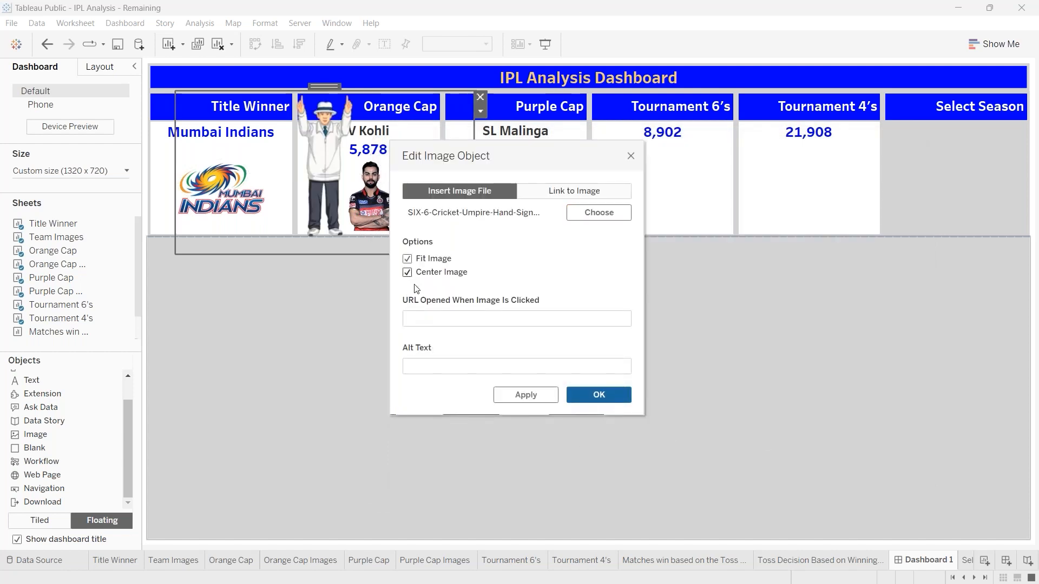
left_click(592, 397)
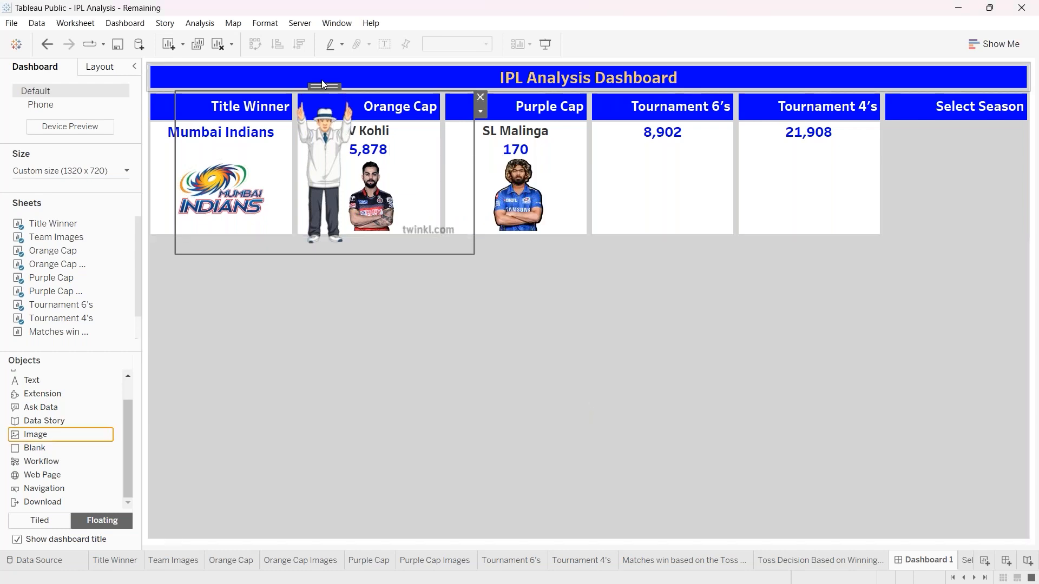
- Move the floating six-signal umpire image into the Tournament 6's card and resize it to fit beneath the total
left_click_drag(321, 86, 512, 275)
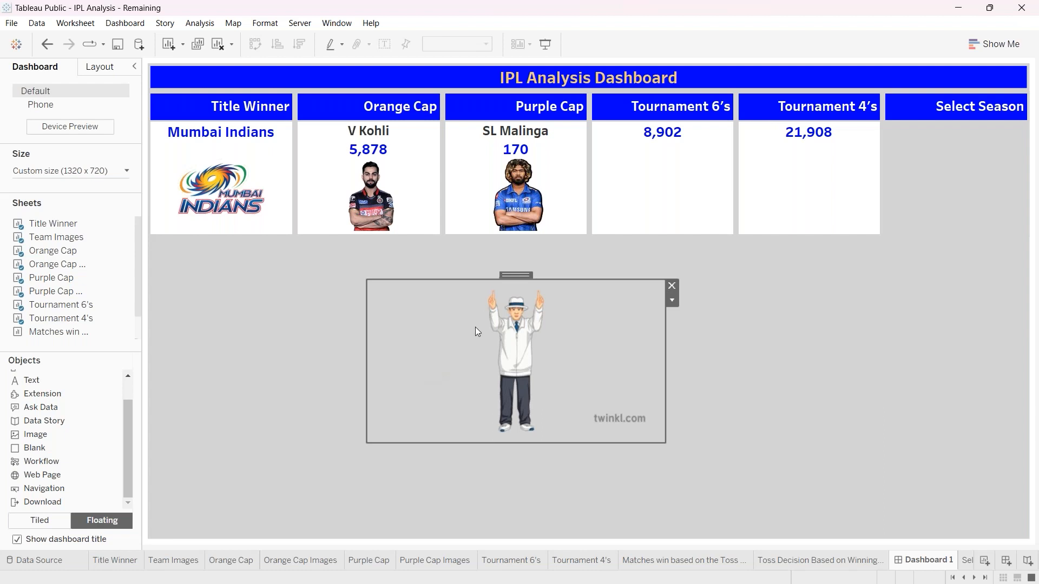
left_click_drag(512, 287, 669, 135)
left_click_drag(532, 305, 596, 232)
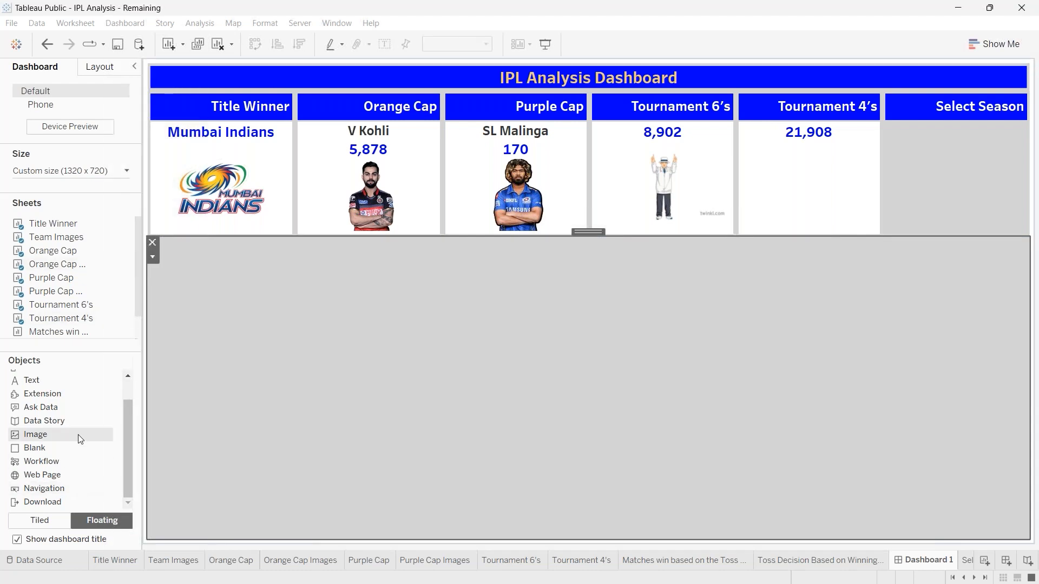
- Add another floating image object from the file FOUR-4-Cricket-Umpire-Hand-Signals-KS3, with Fit Image and Center Image enabled
left_click_drag(78, 434, 345, 421)
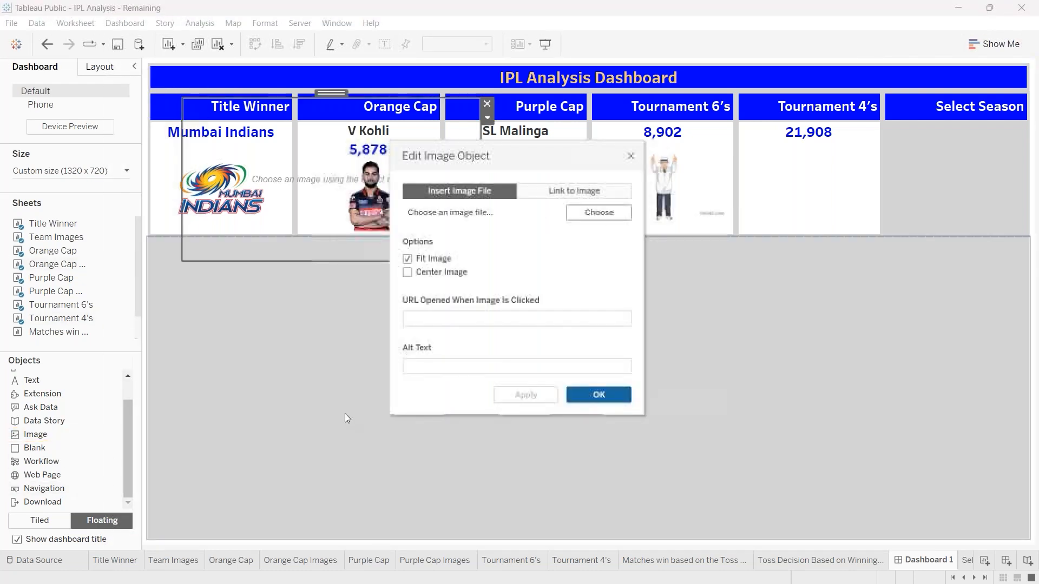
left_click(590, 213)
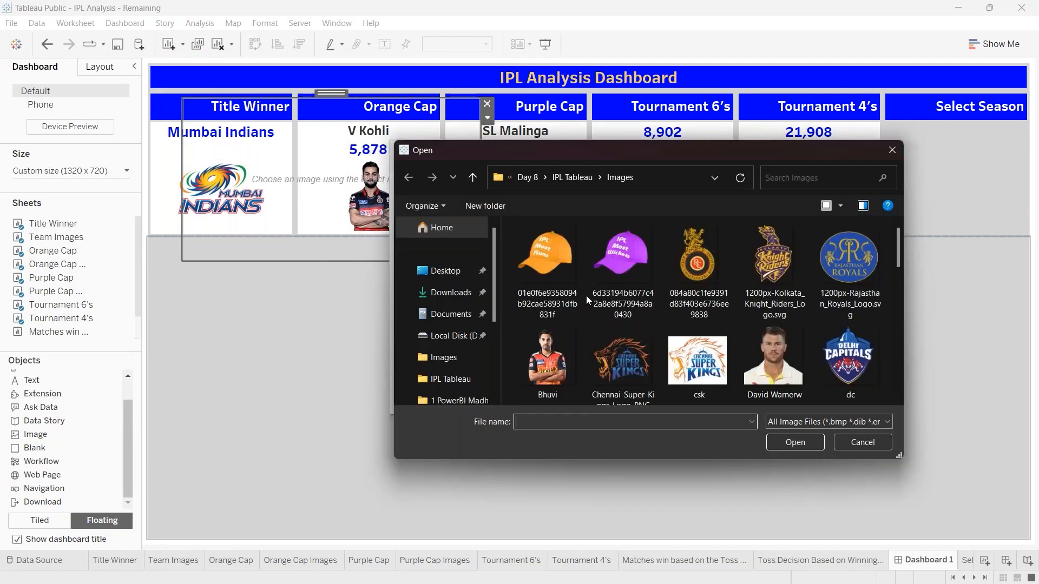
left_click(697, 345)
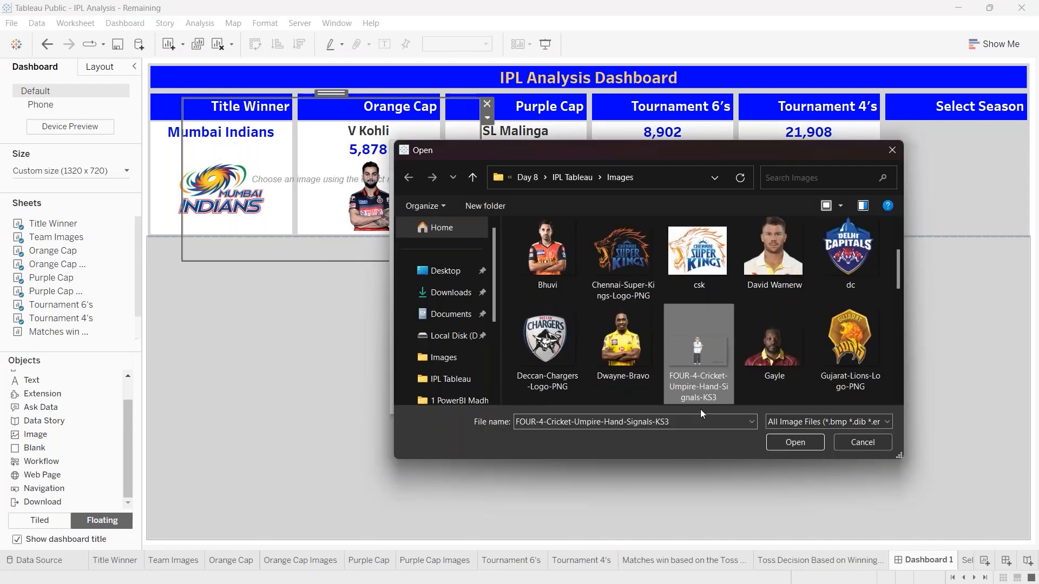
left_click(795, 442)
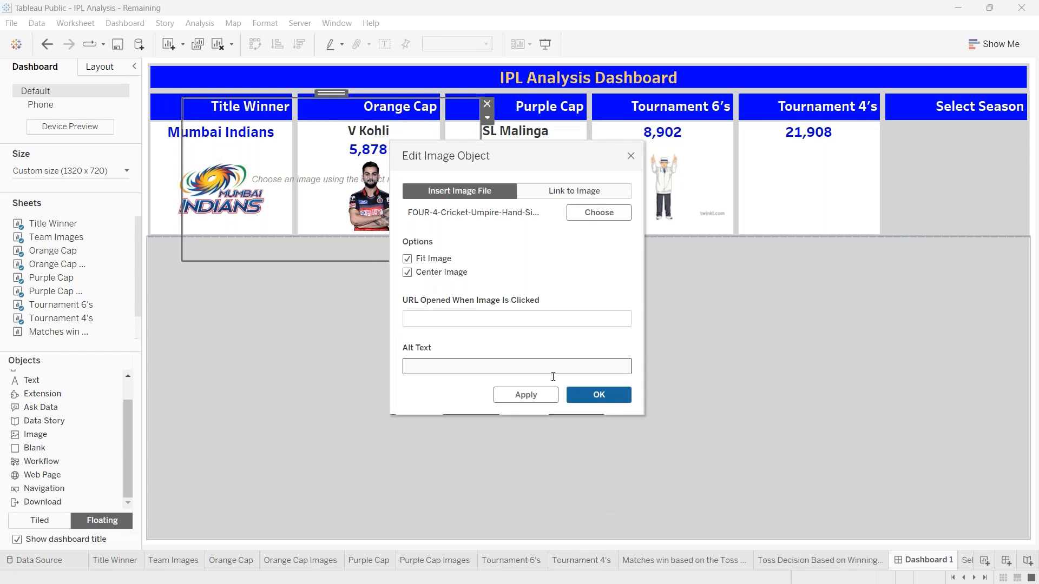
left_click(583, 399)
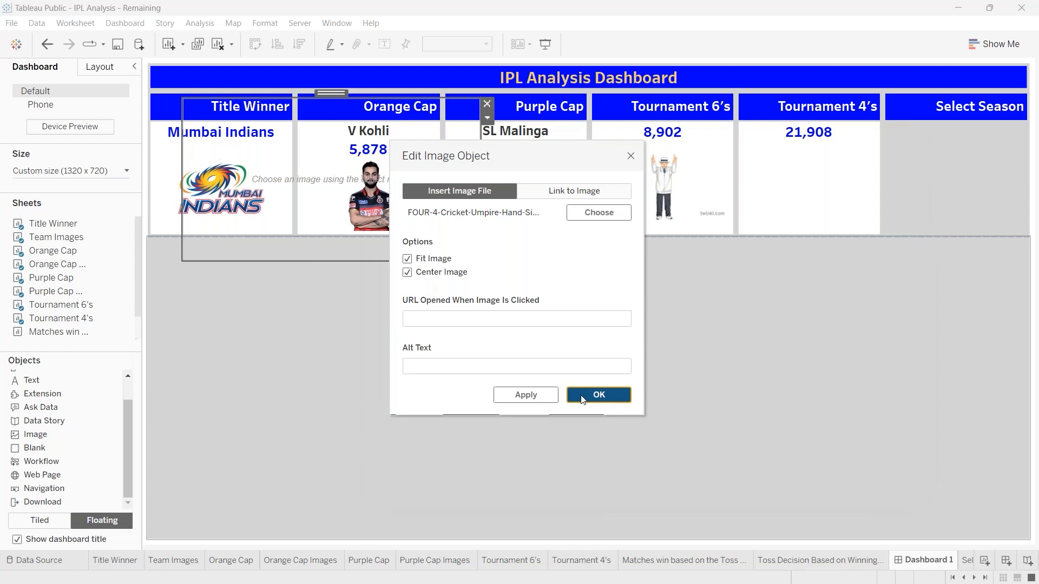
- Resize the floating four-signal umpire image to fit in the Tournament 4's card beneath the total
left_click_drag(931, 358, 882, 239)
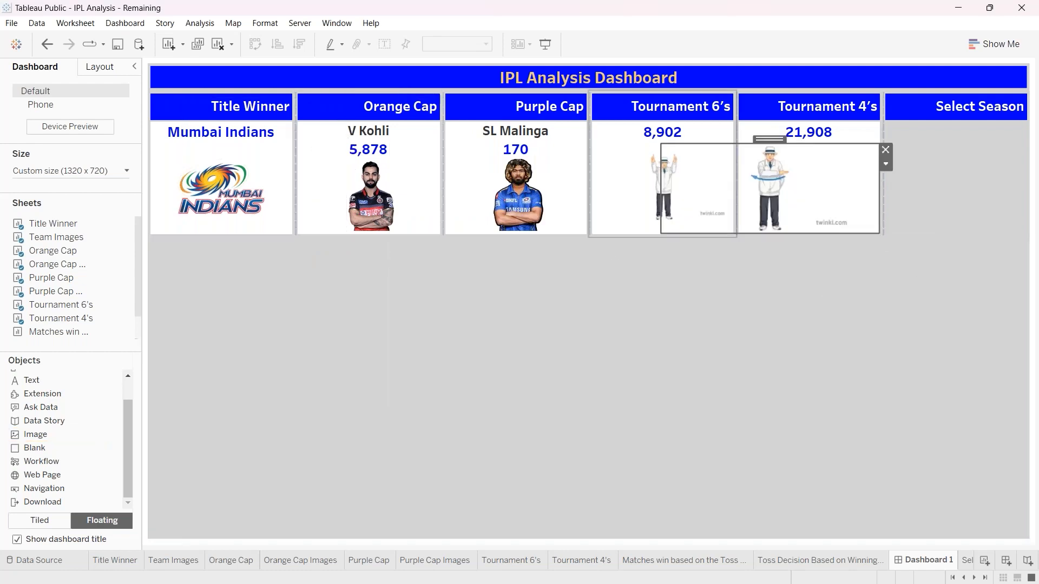
left_click_drag(661, 234, 739, 232)
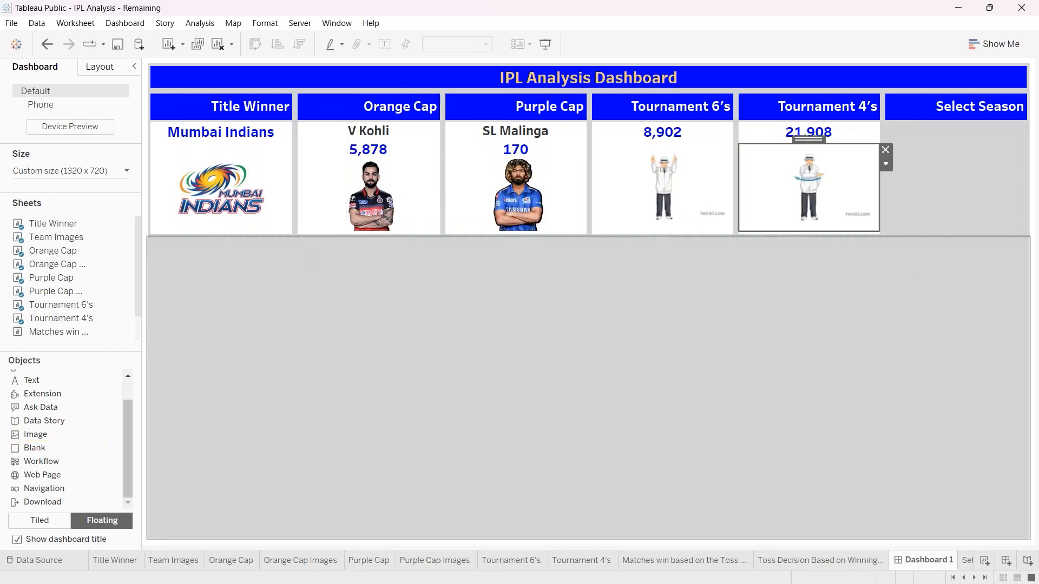
left_click(652, 332)
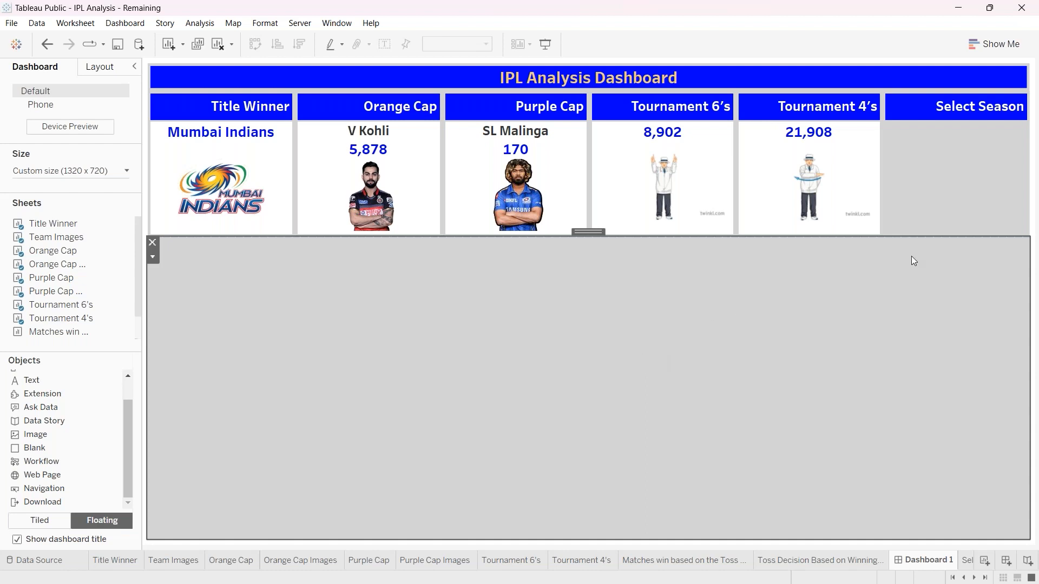
left_click(934, 173)
right_click(934, 172)
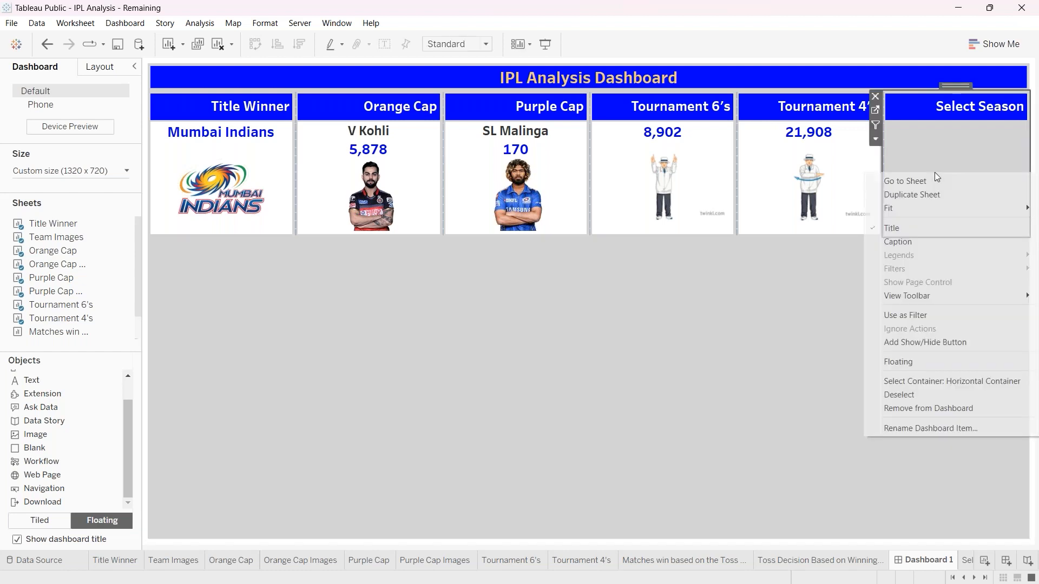
left_click(937, 147)
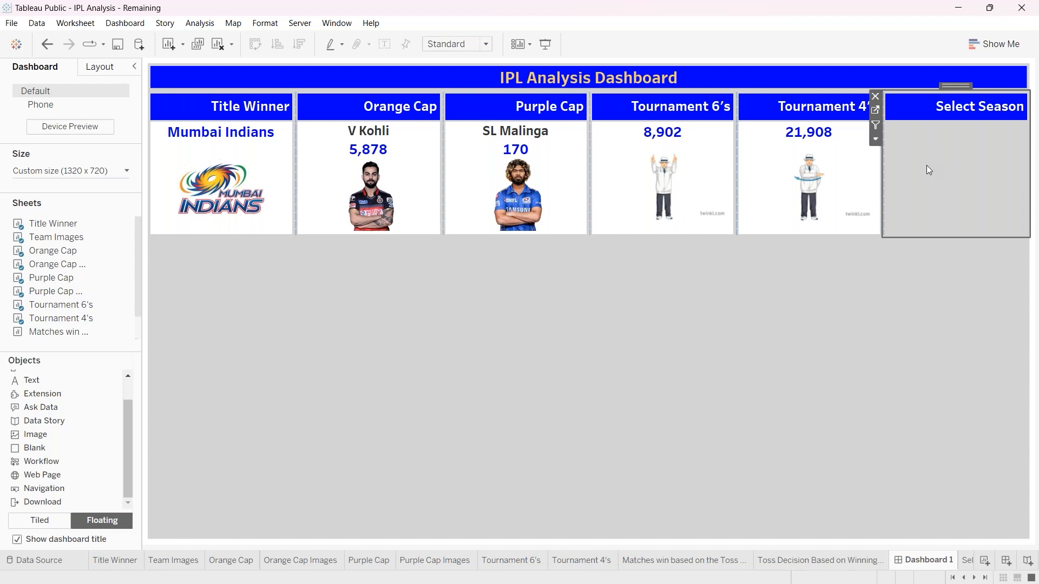
left_click(668, 292)
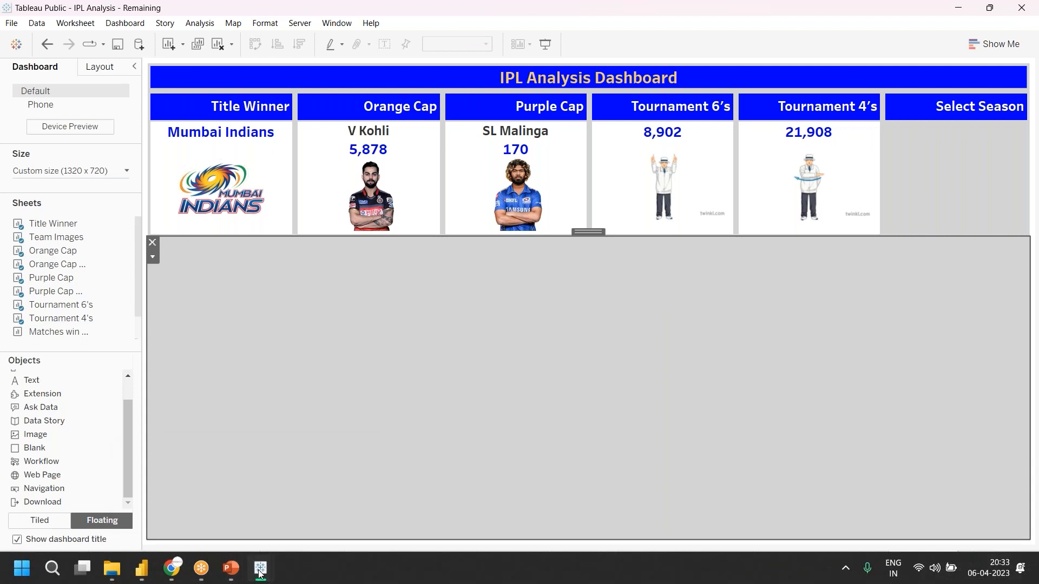
- Switch to the finished IPL Dashboard workbook, examine how its charts are arranged beneath the cards, and return to the dashboard being built
mouse_move(260, 572)
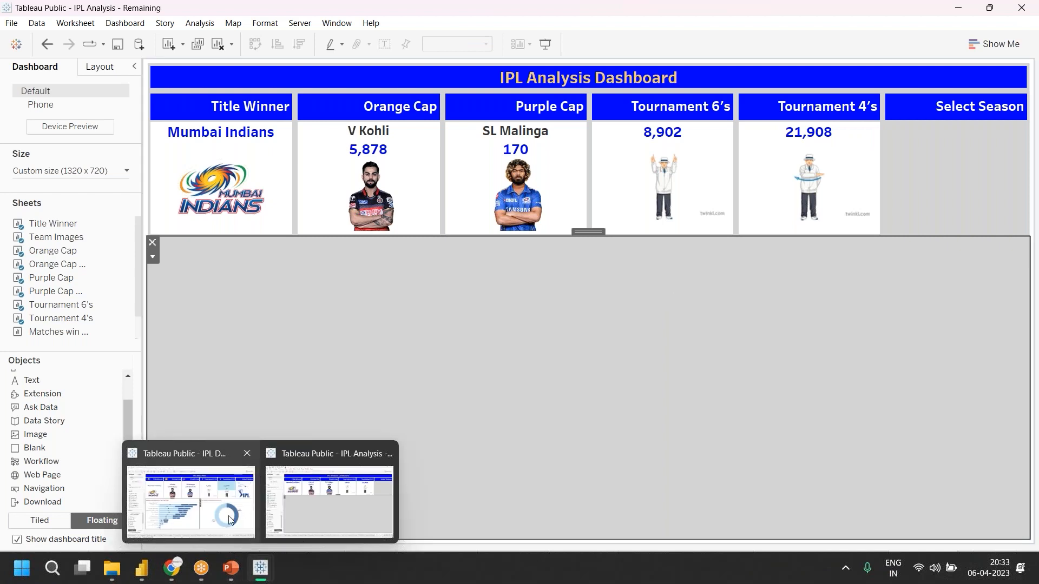
left_click(230, 520)
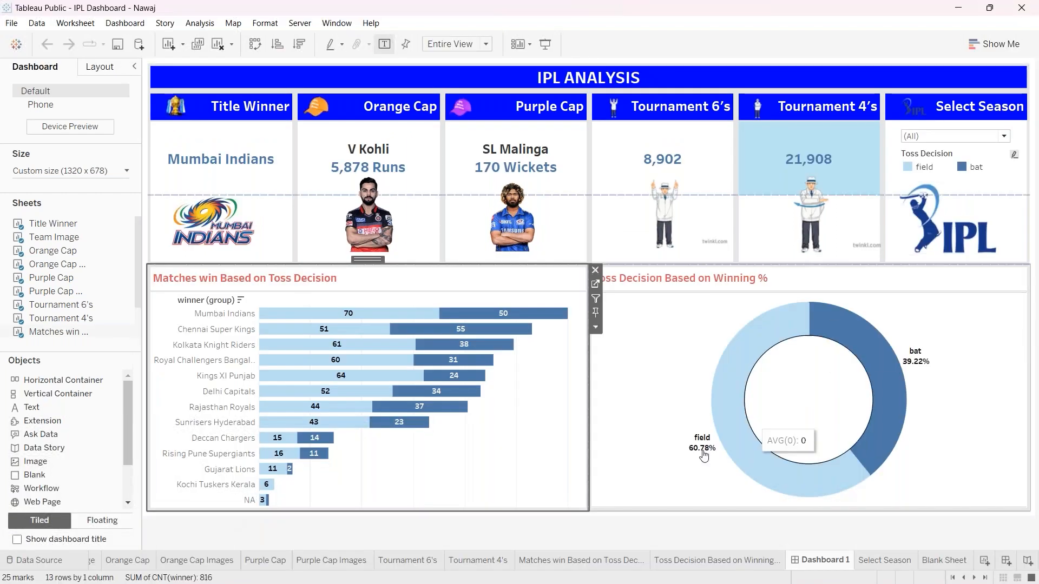
mouse_move(260, 574)
left_click(321, 506)
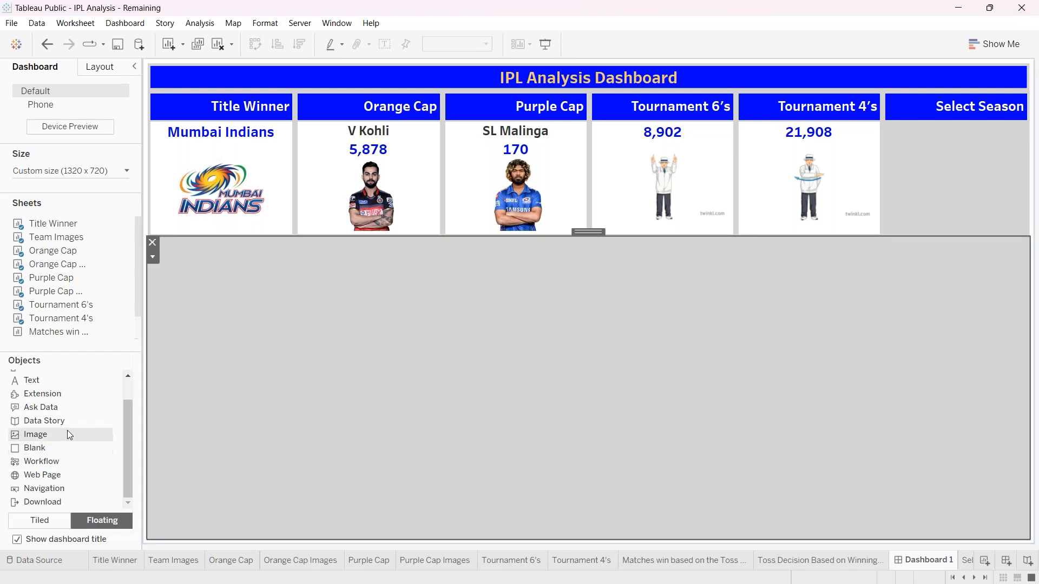
- Add a tiled horizontal container in the left half of the blank area beneath the summary cards
scroll(67, 430, "up", 2)
left_click(63, 380)
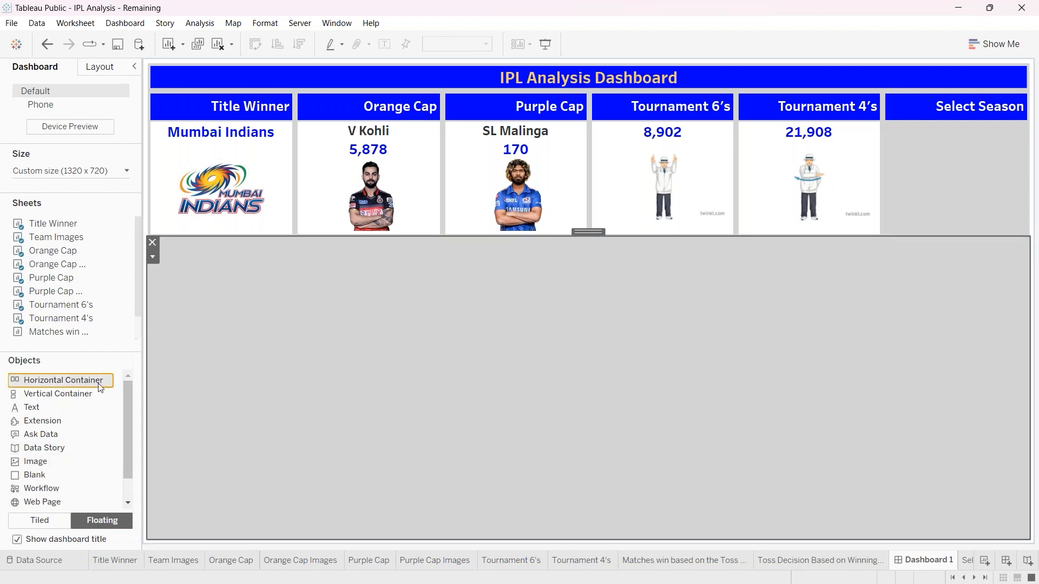
left_click(180, 400)
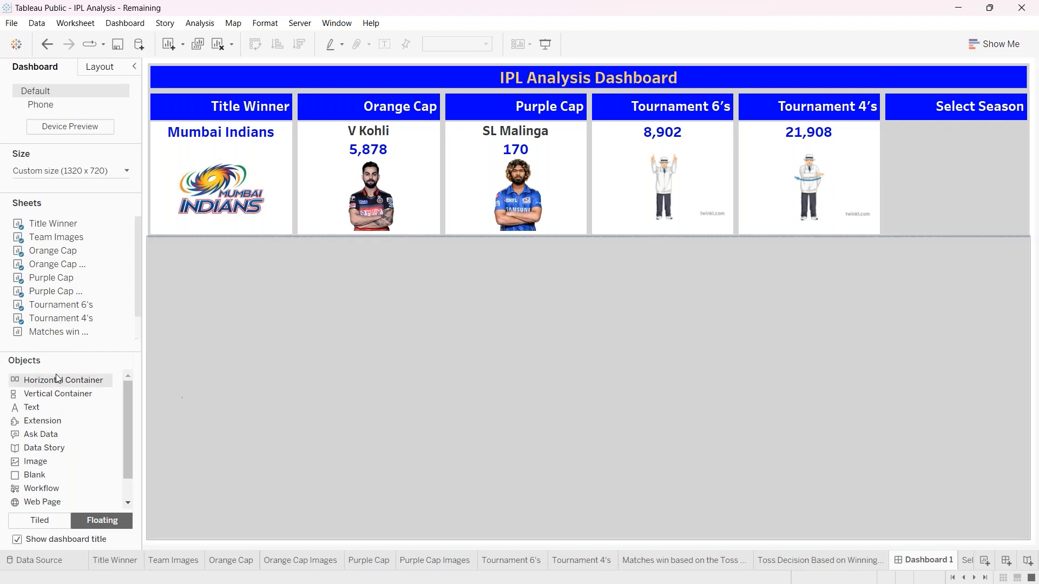
left_click(40, 521)
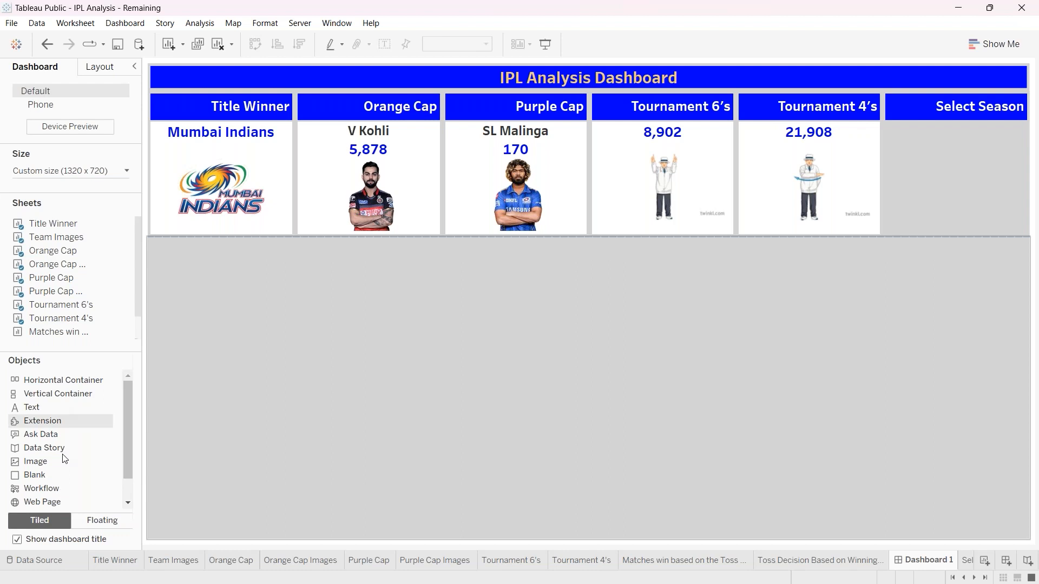
left_click(95, 519)
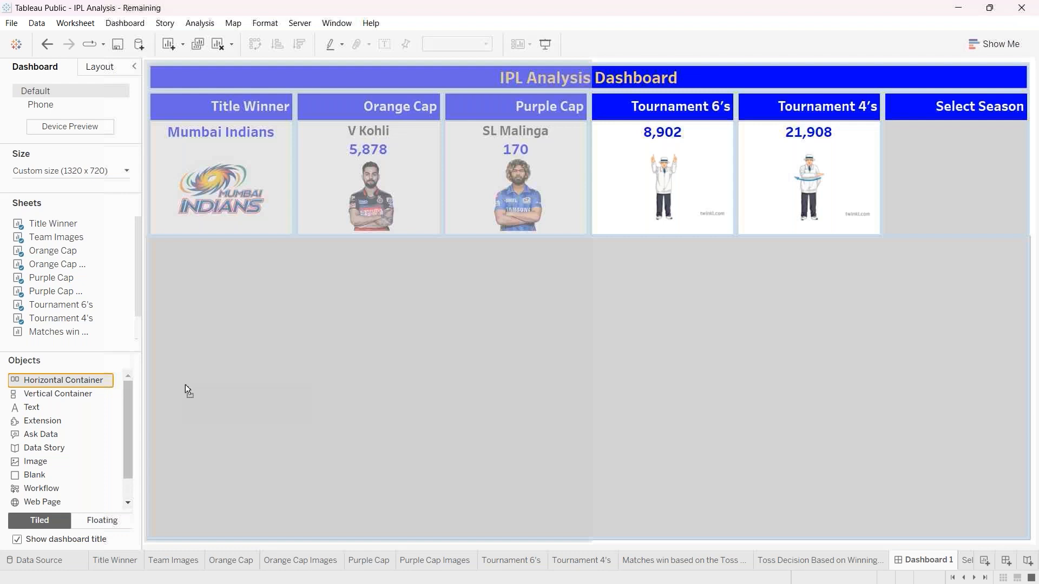
left_click_drag(185, 385, 203, 384)
left_click(786, 403)
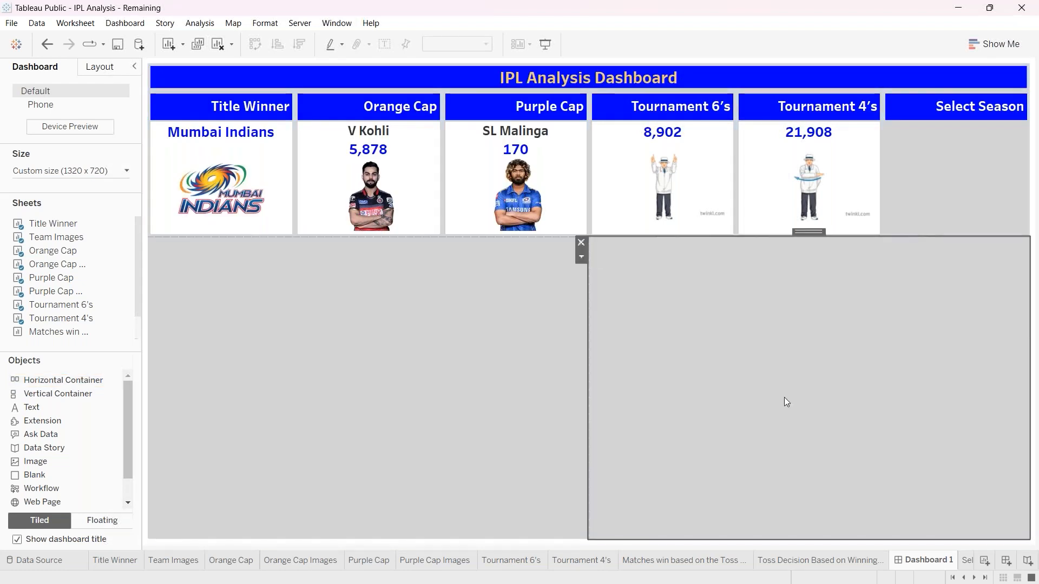
left_click(495, 394)
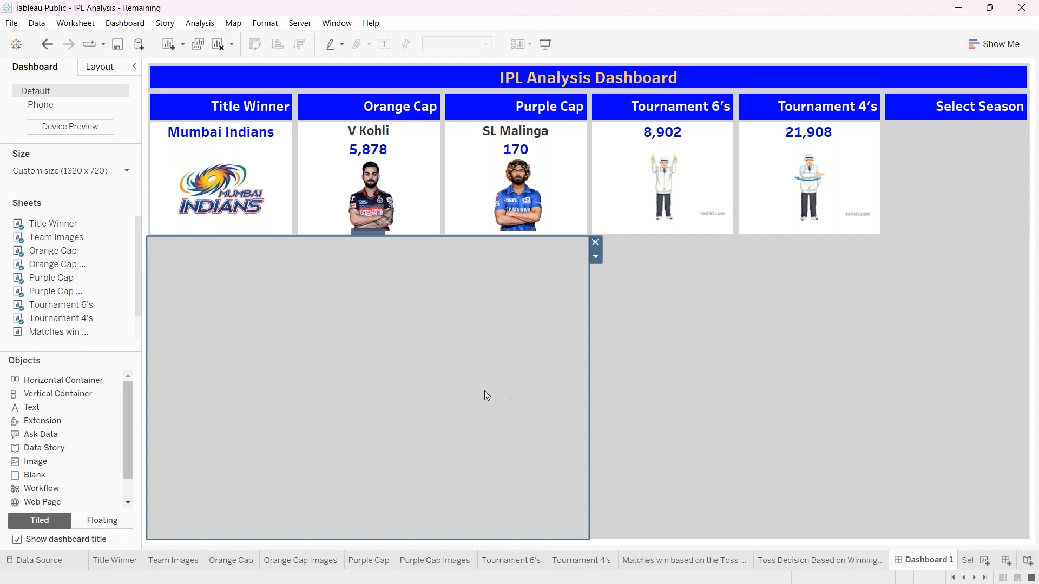
- Place the Matches win based on the Toss Decision sheet in the horizontal container and remove its Toss Decision legend
scroll(56, 321, "down", 1)
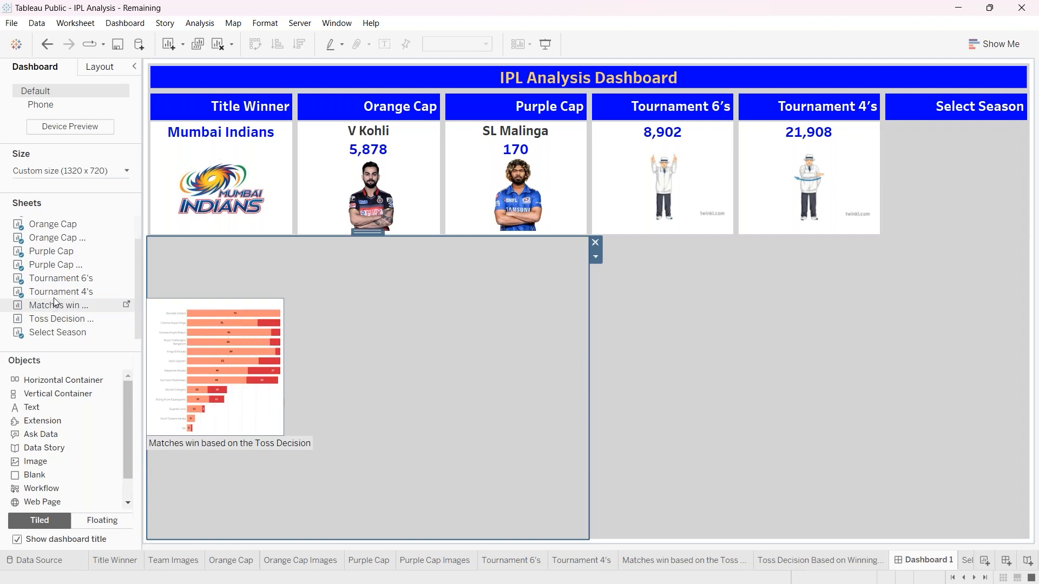
left_click_drag(54, 308, 242, 333)
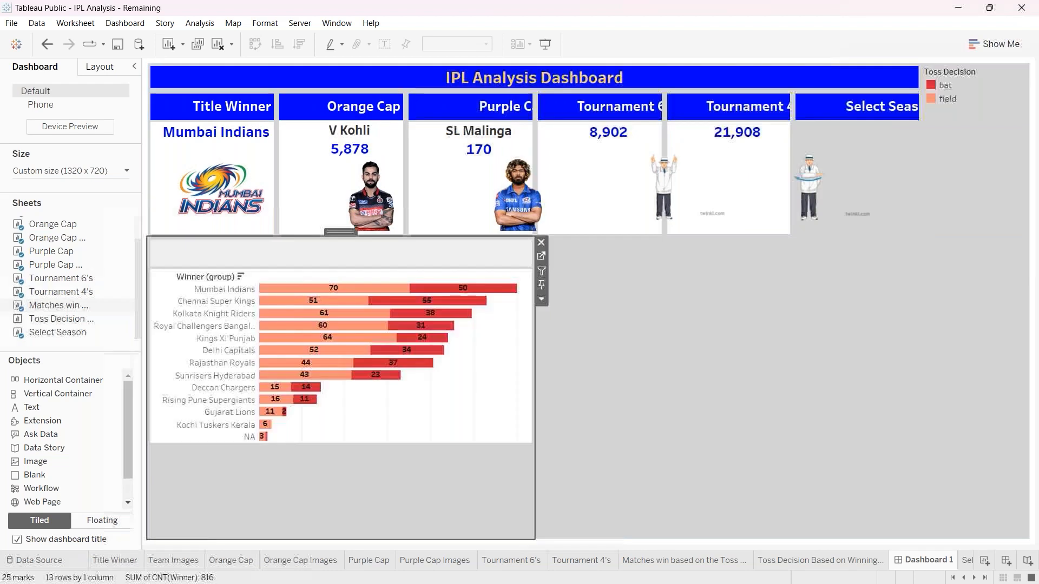
left_click(988, 79)
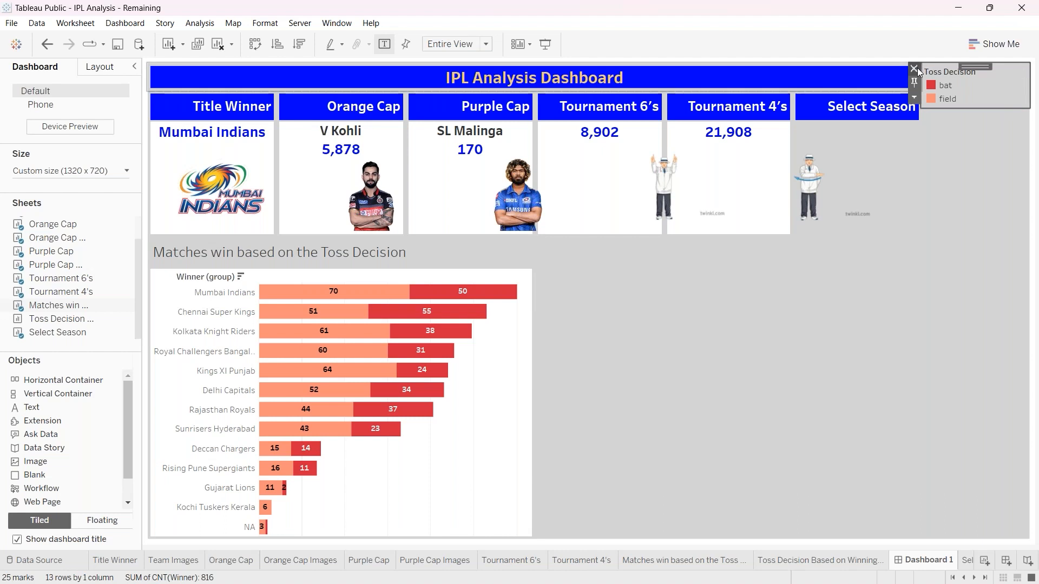
left_click(916, 71)
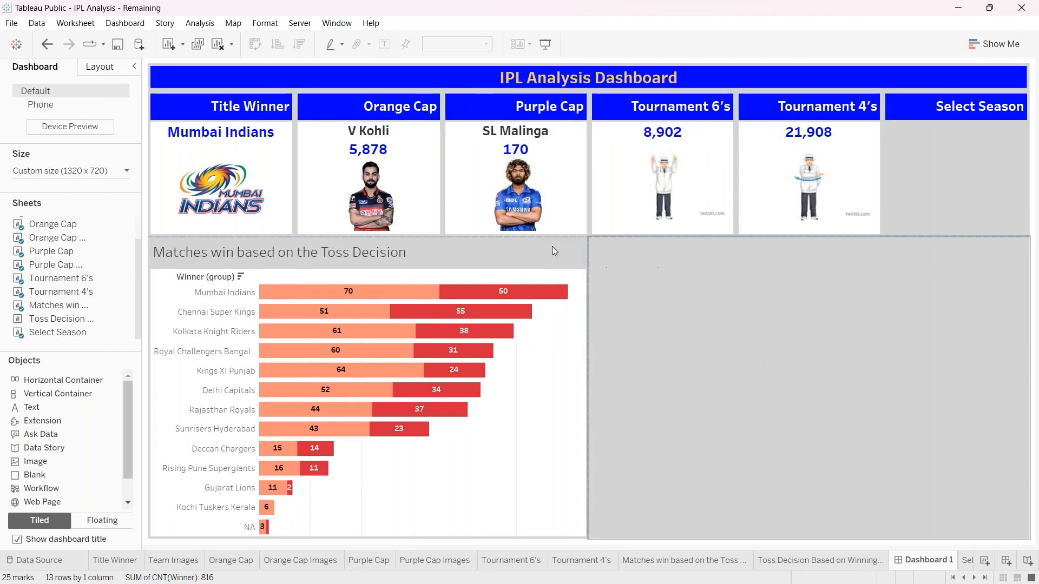
- Format the Matches win based on the Toss Decision chart's title in Tableau Bold with white text
right_click(429, 251)
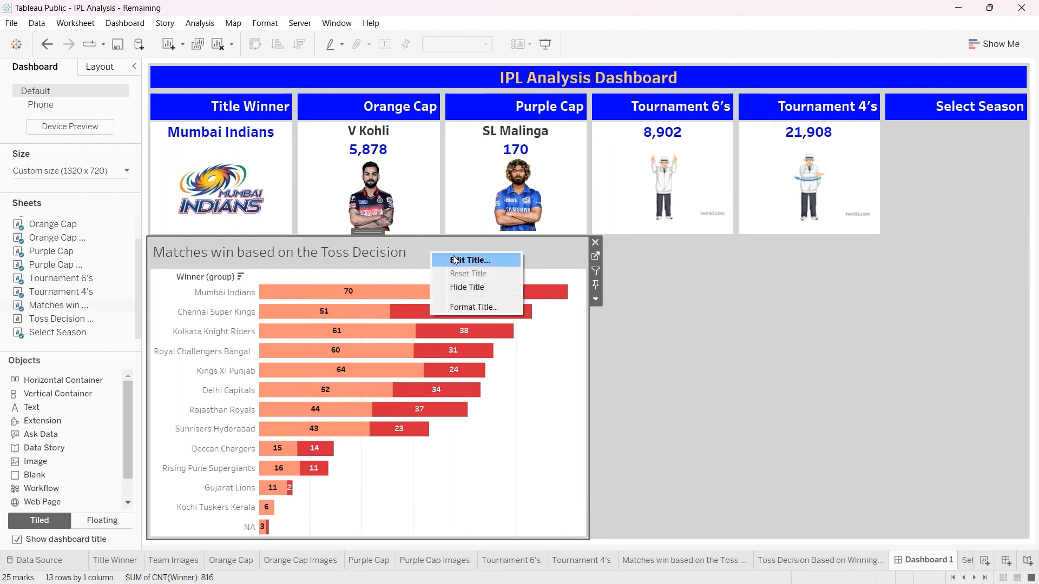
left_click(455, 260)
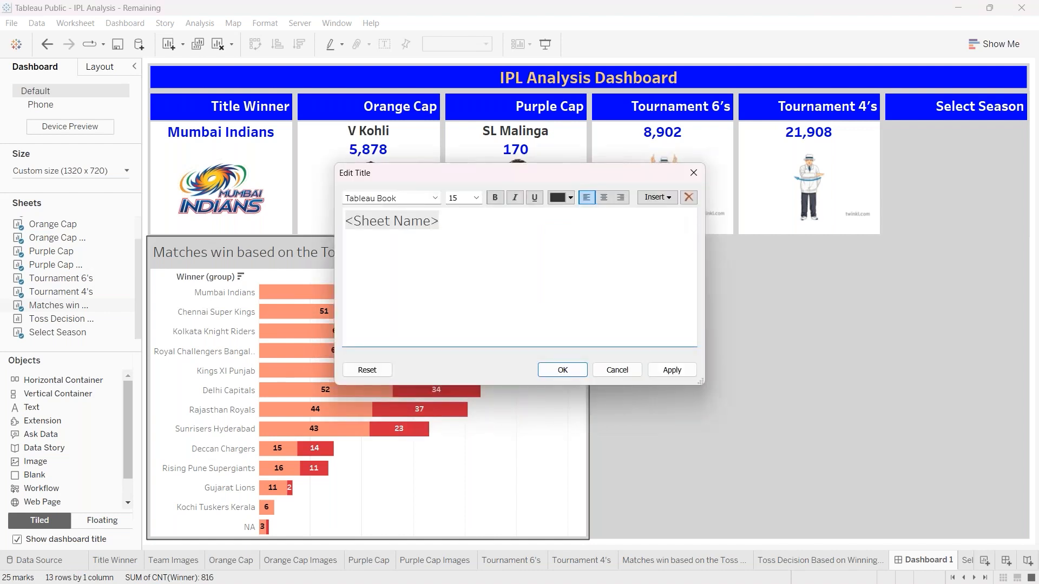
key("ctrl+a")
key("Return")
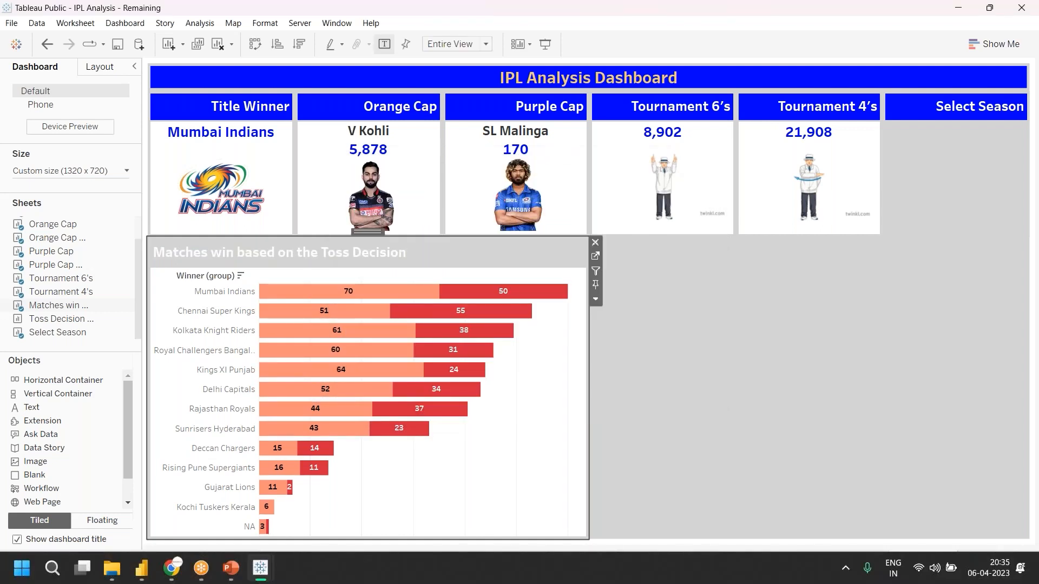
- Recolor the Matches win based on the Toss Decision title light red, following the title color in the finished IPL Dashboard workbook
mouse_move(260, 568)
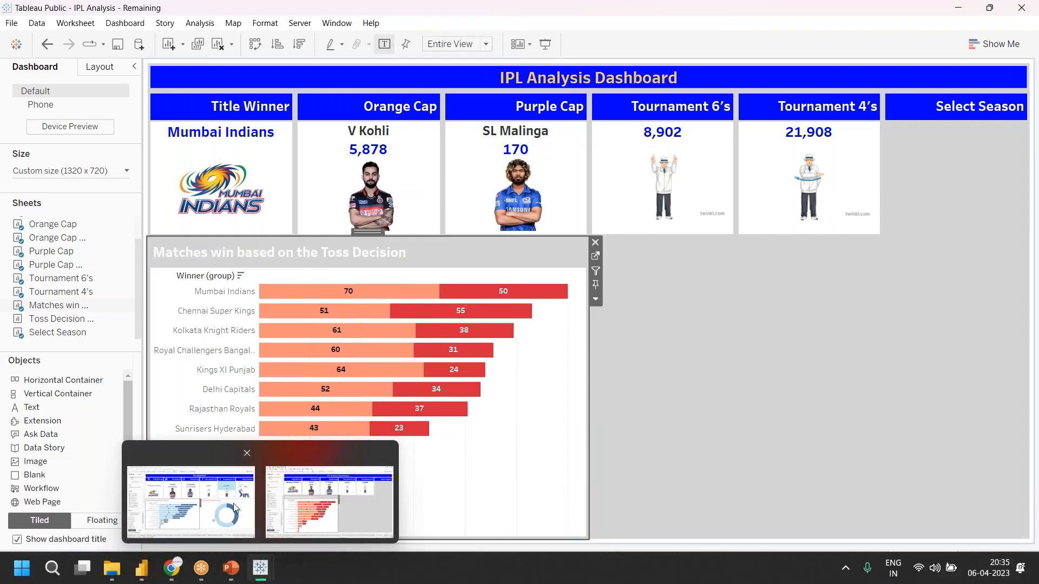
left_click(234, 503)
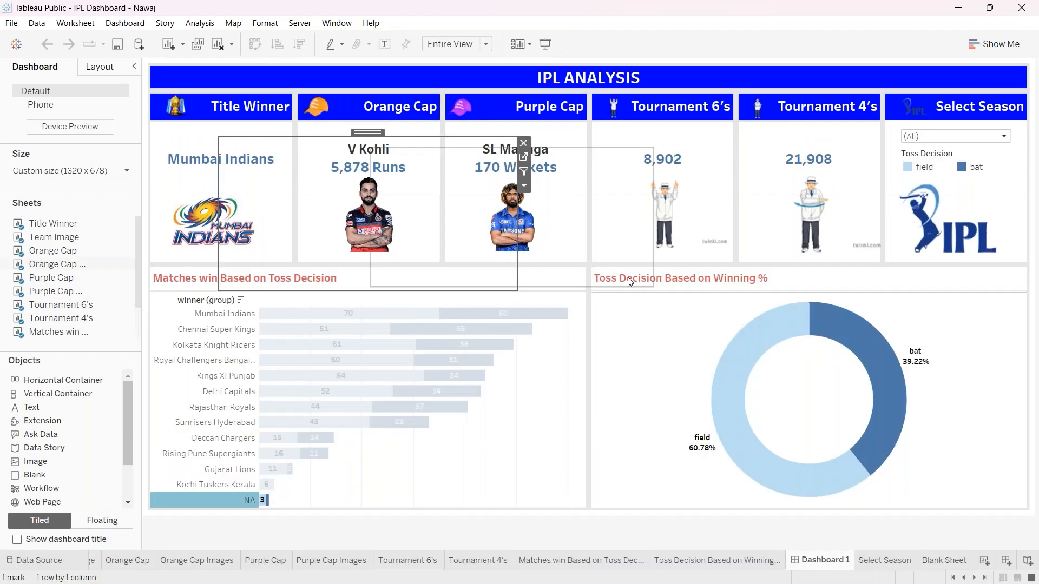
left_click(329, 500)
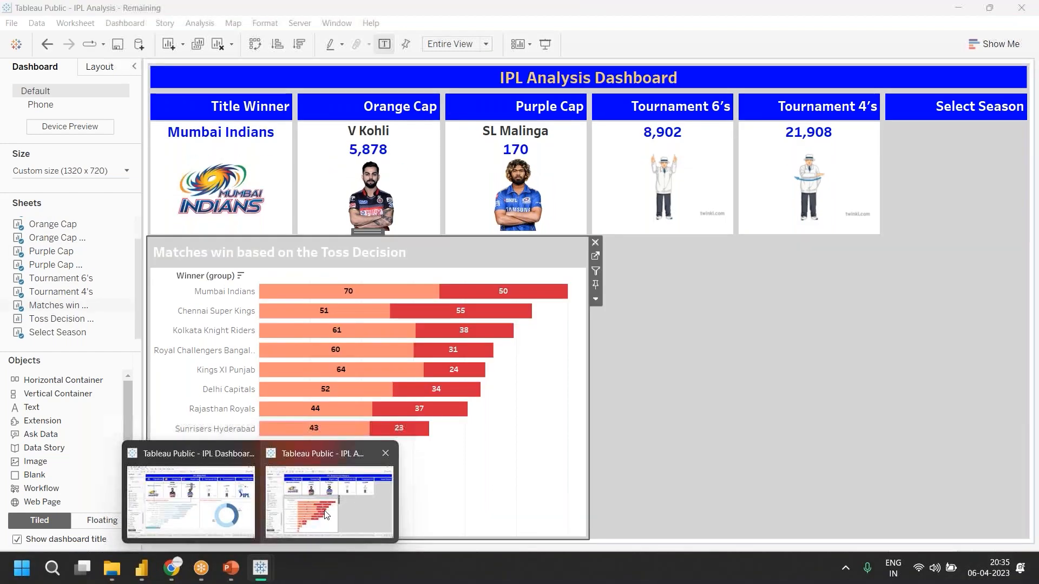
right_click(427, 252)
left_click(450, 259)
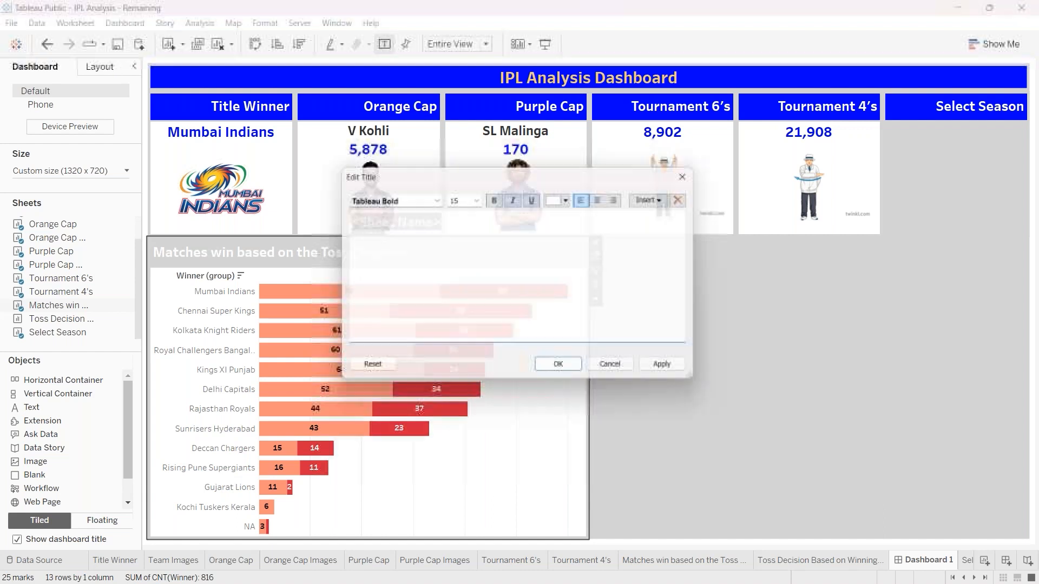
left_click(571, 198)
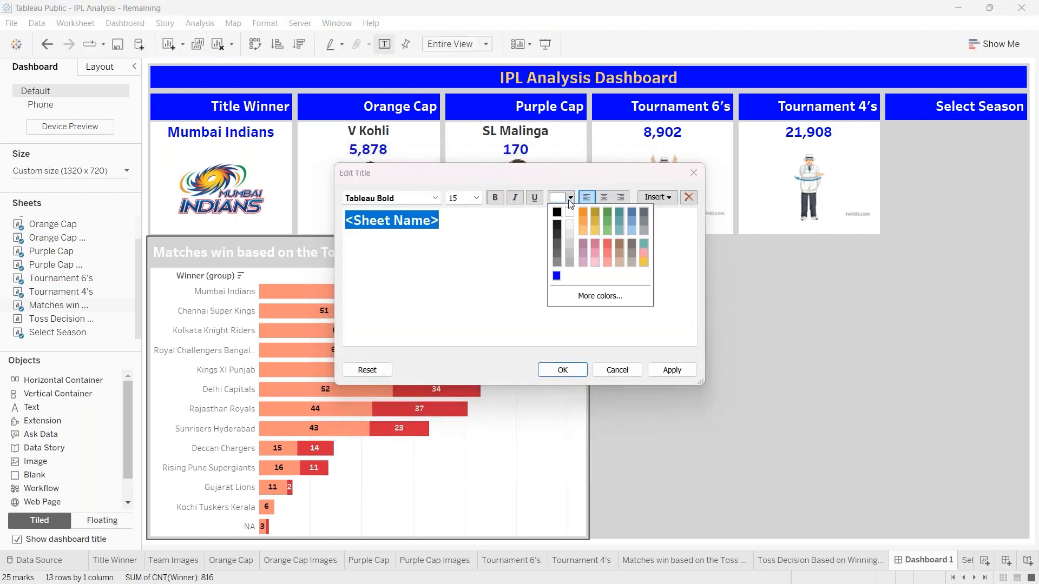
left_click(607, 244)
left_click(672, 371)
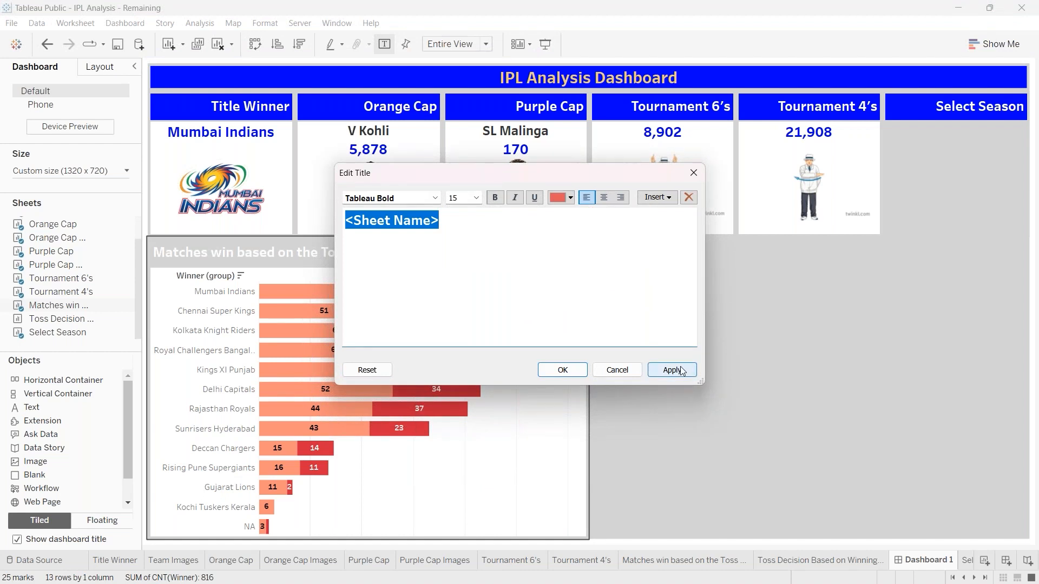
left_click(563, 370)
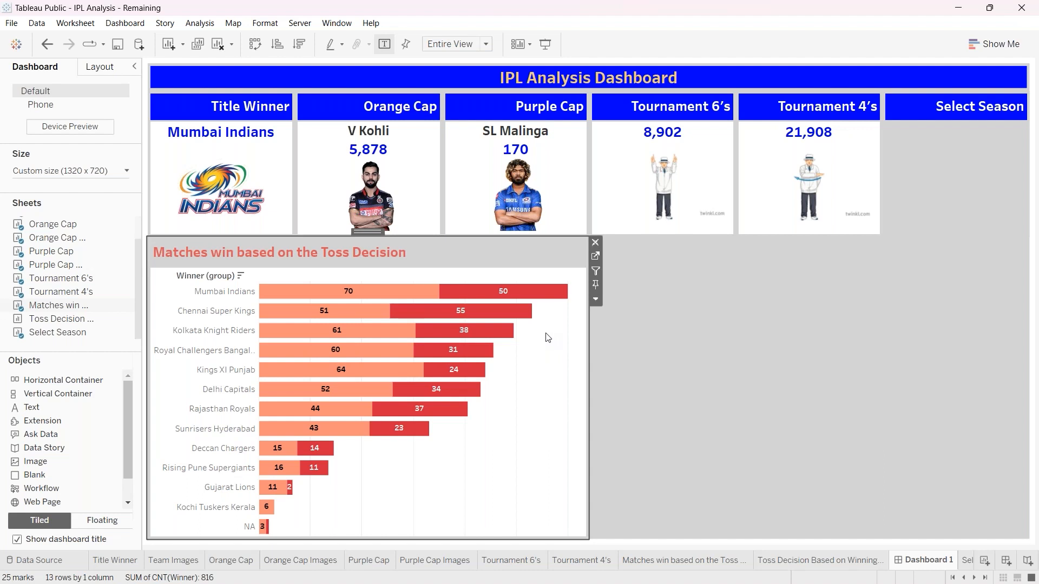
- Fill the area beside the bar chart with the Toss Decision Based on Winning % sheet, removing its legend and the leftover blank object
left_click(736, 321)
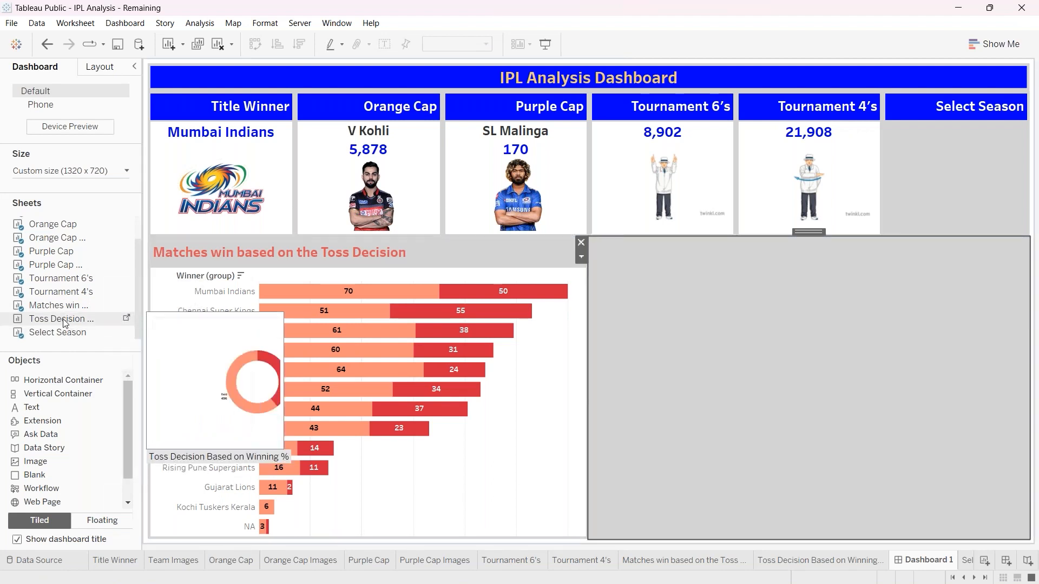
left_click_drag(65, 323, 719, 378)
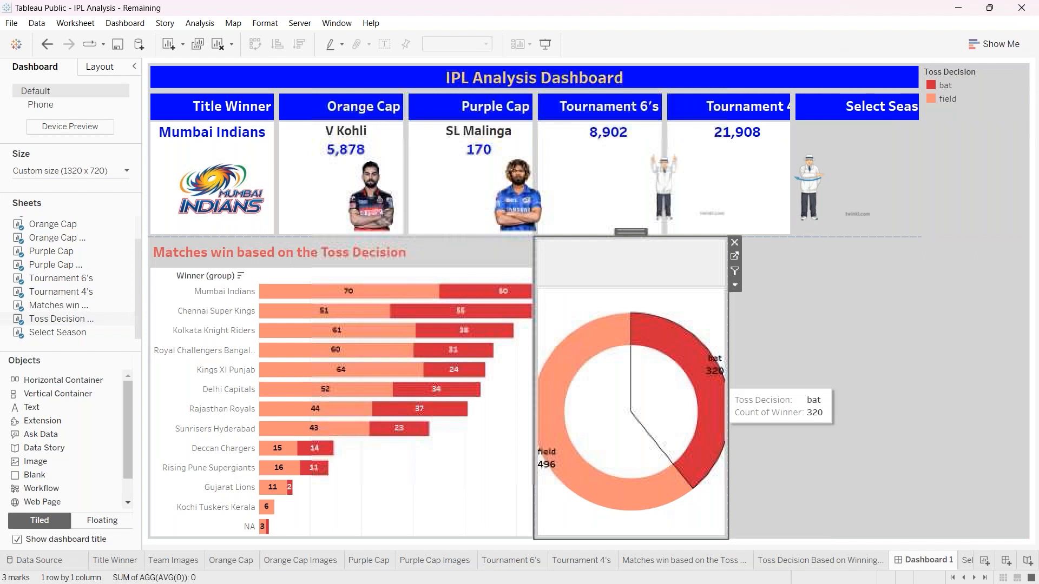
left_click(854, 332)
left_click(916, 70)
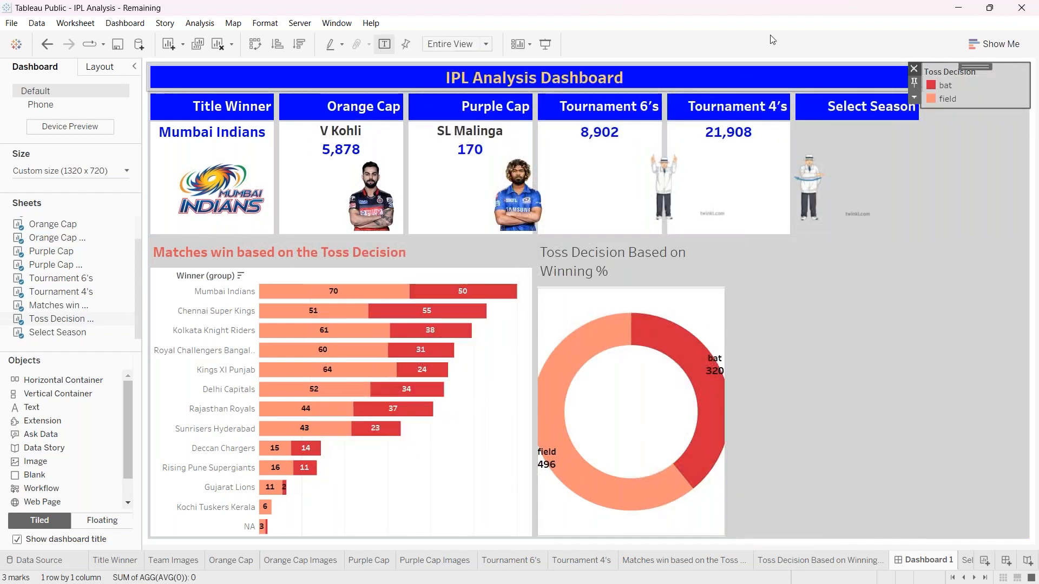
left_click(914, 69)
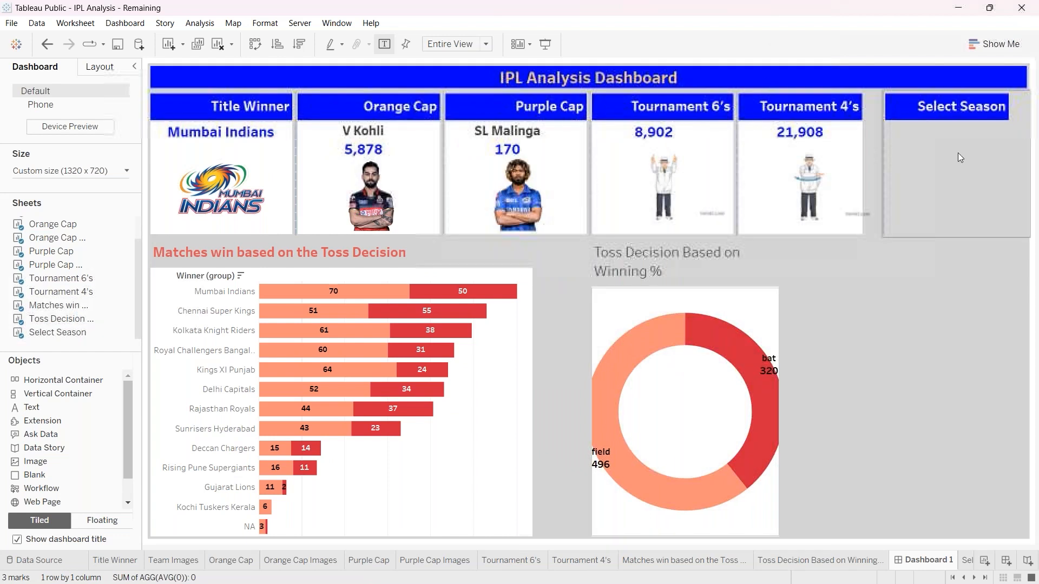
left_click(896, 287)
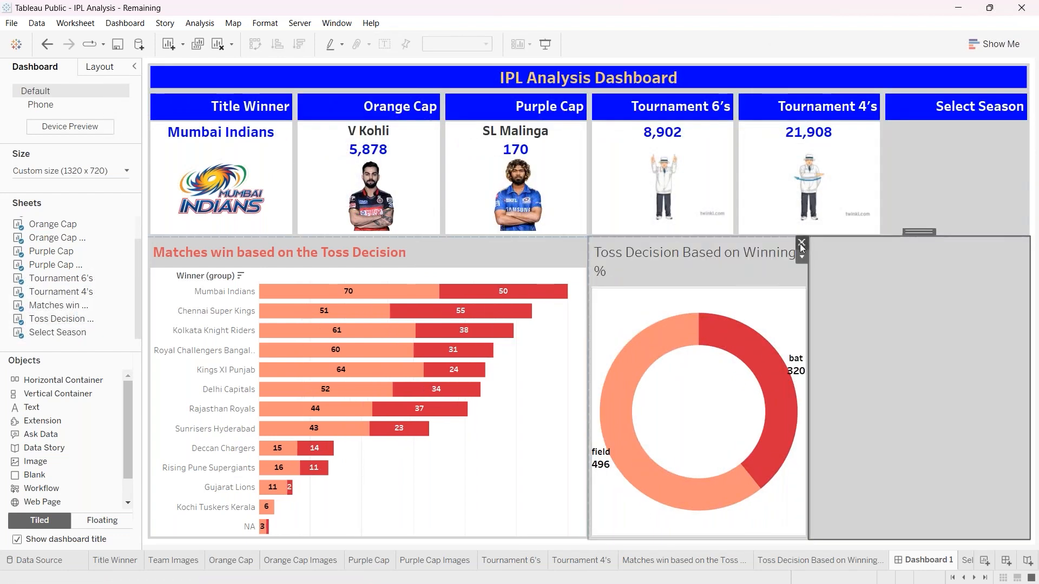
left_click(802, 244)
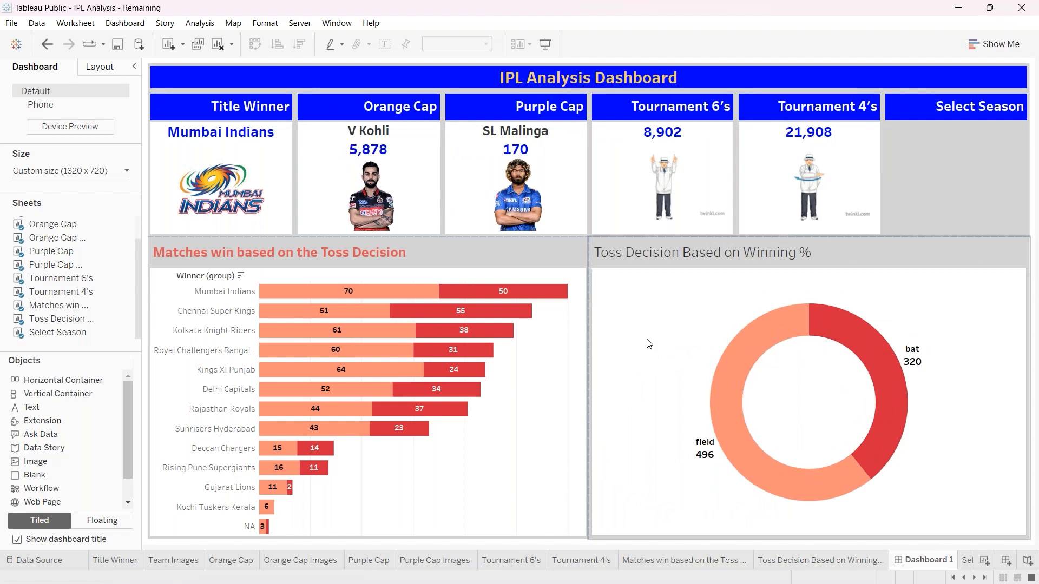
- Format the Toss Decision Based on Winning % chart's title in Tableau Bold with light red text
left_click(670, 247)
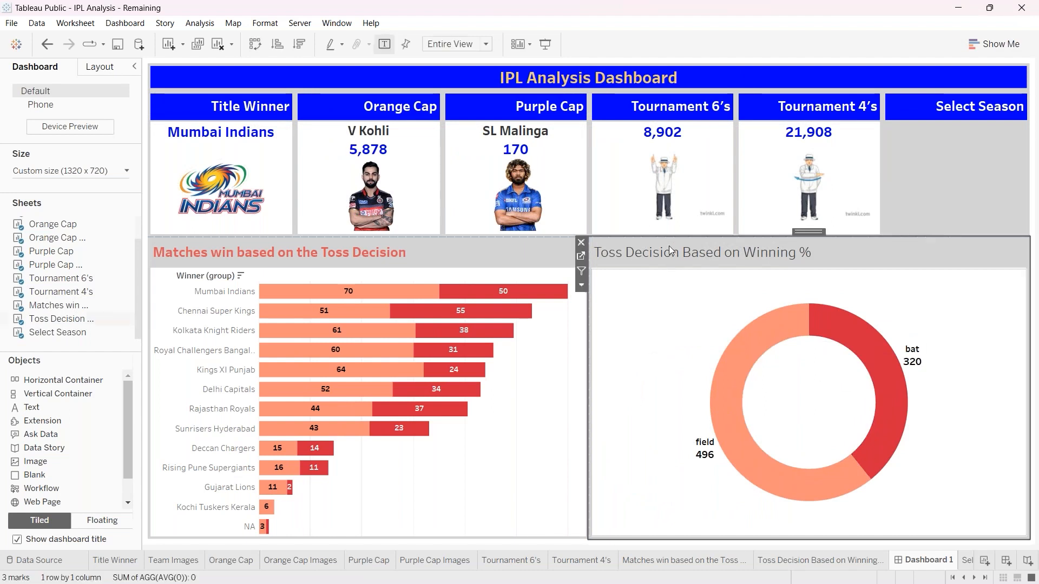
right_click(669, 246)
left_click(687, 255)
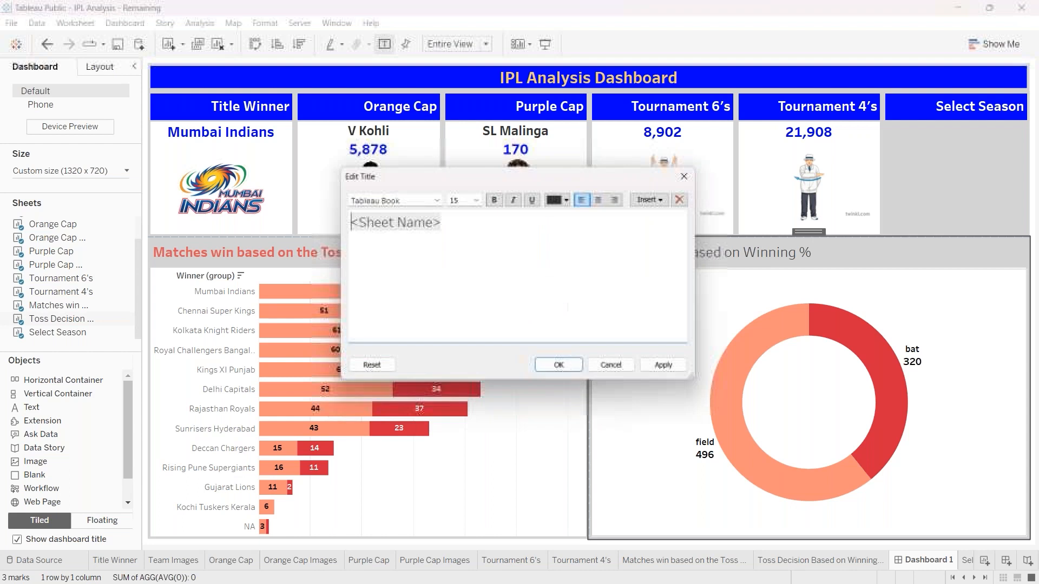
left_click(435, 198)
left_click(423, 329)
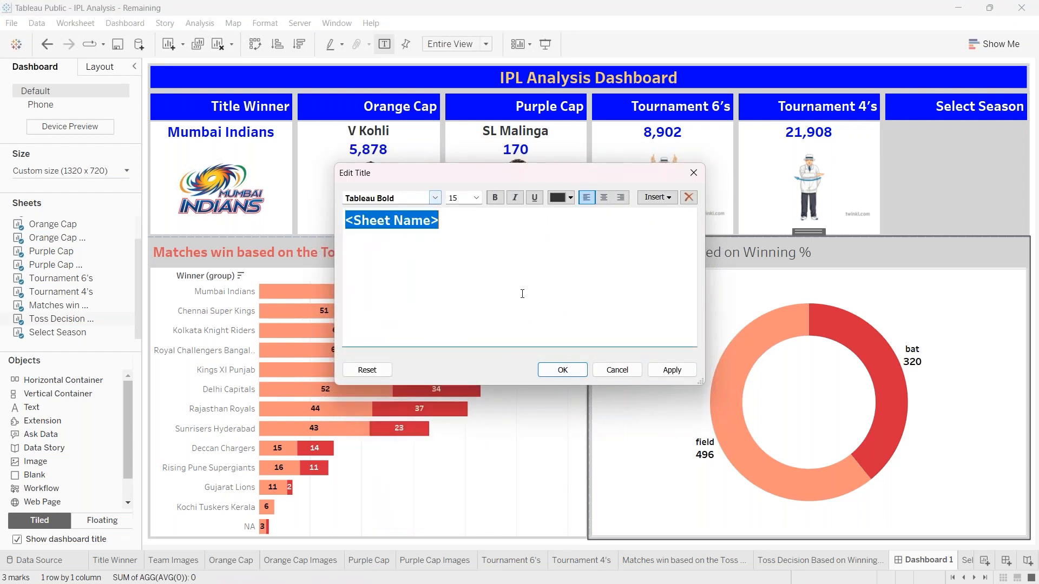
left_click(571, 199)
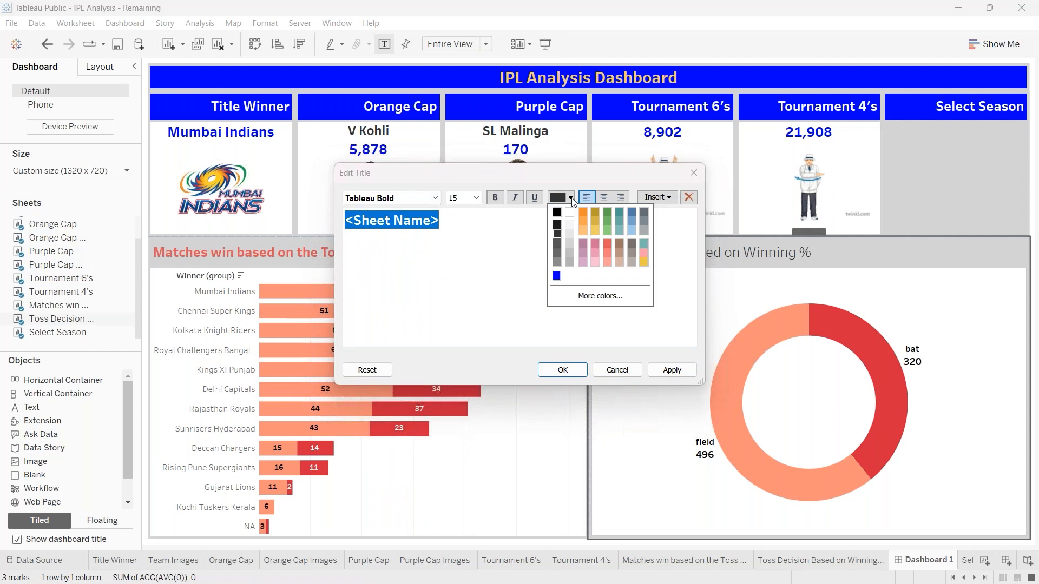
left_click(607, 244)
left_click(674, 374)
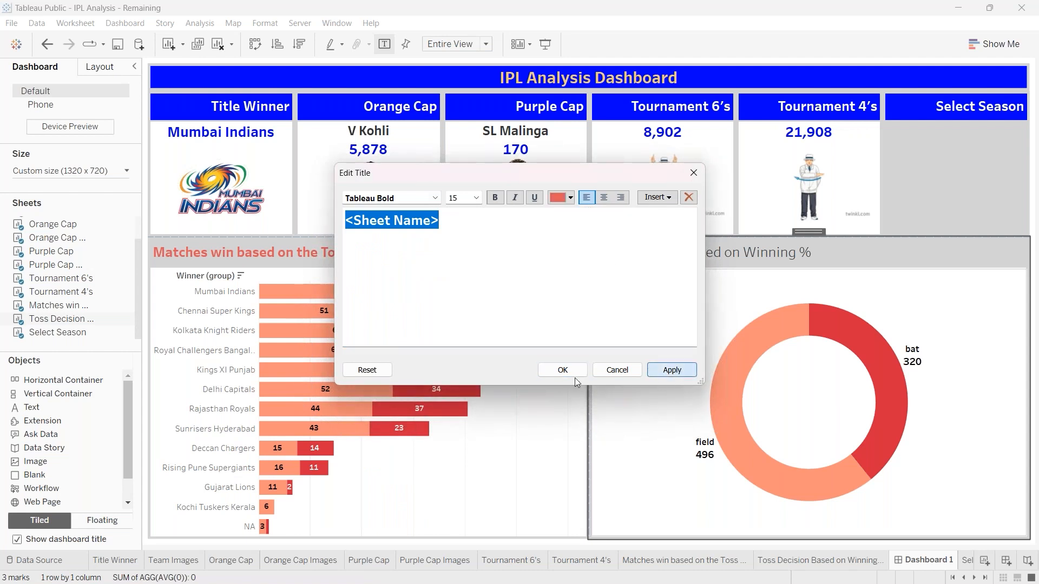
left_click(552, 375)
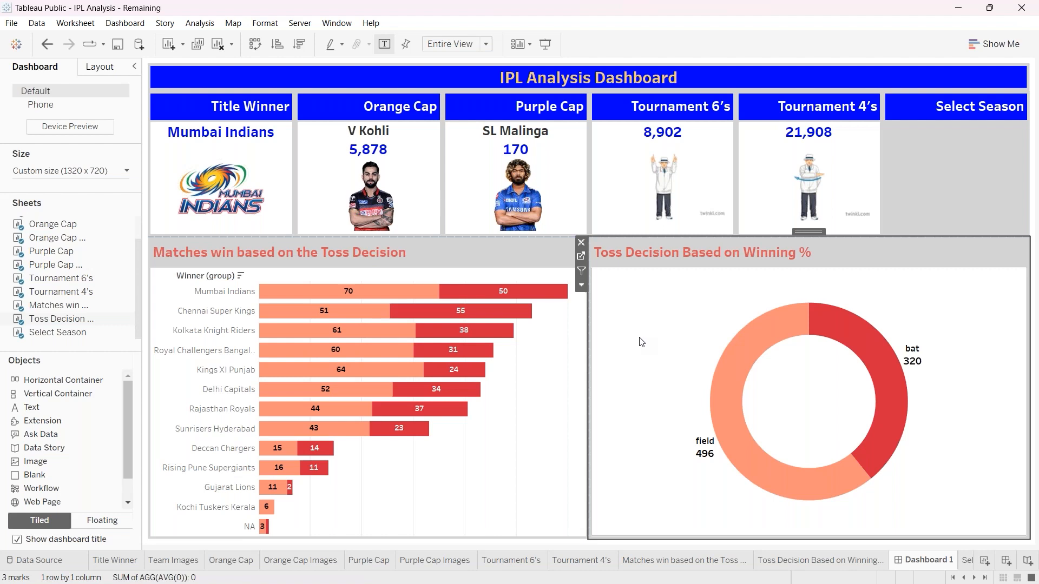
- Shade the title background of the Matches win based on the Toss Decision chart white
right_click(519, 252)
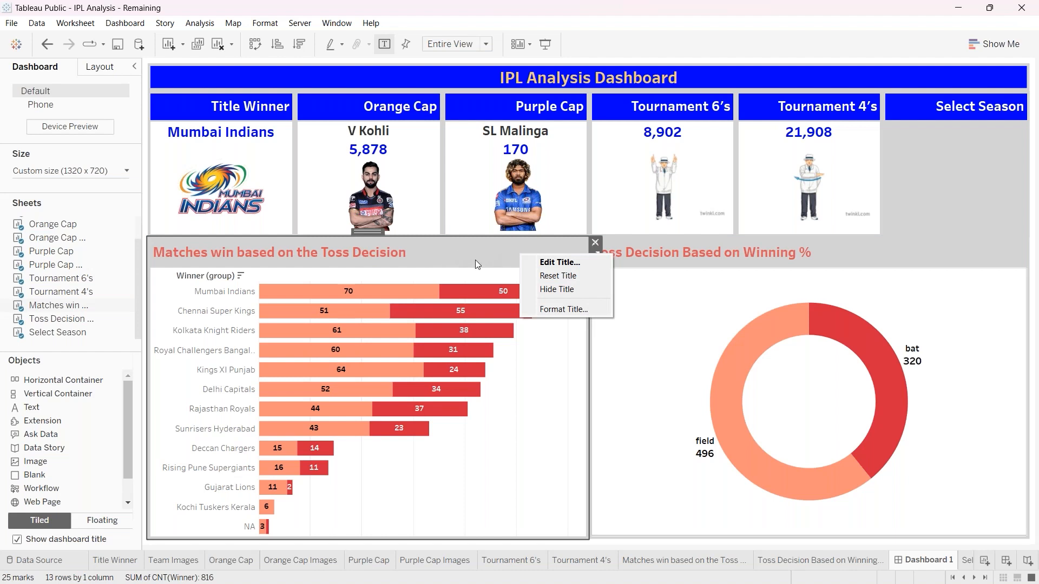
left_click(573, 307)
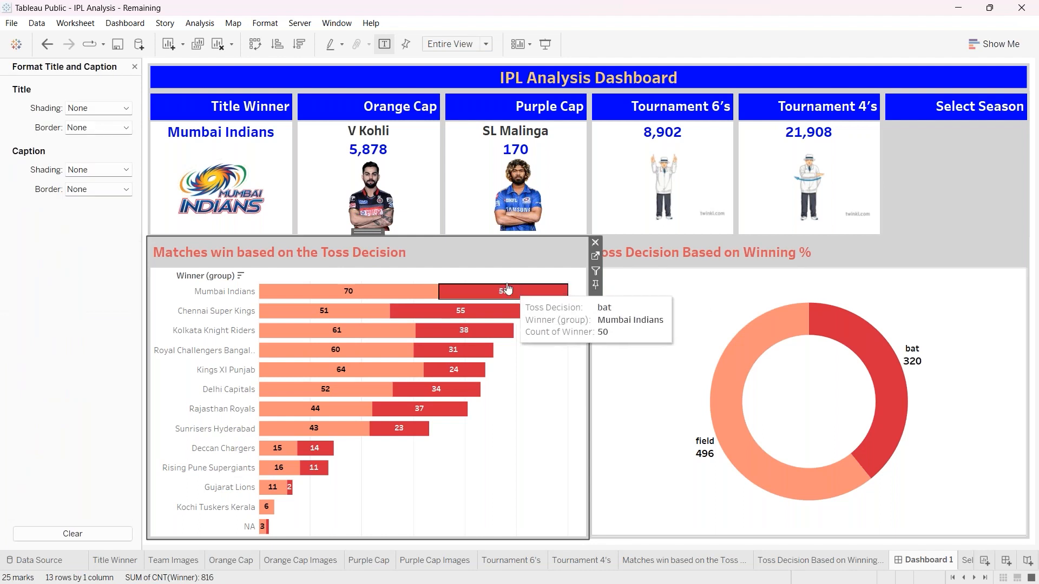
left_click(111, 109)
left_click(89, 141)
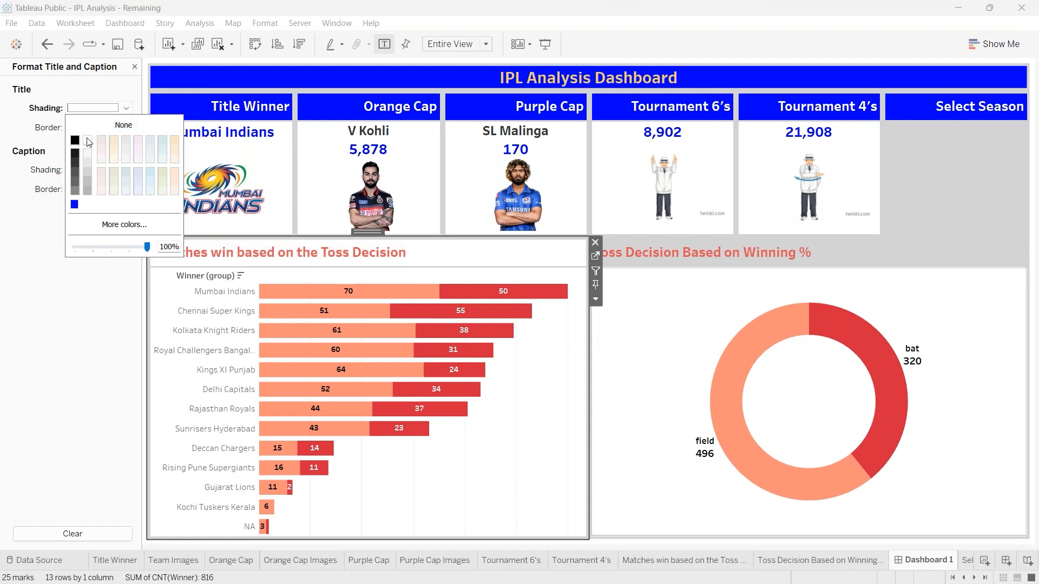
left_click(533, 406)
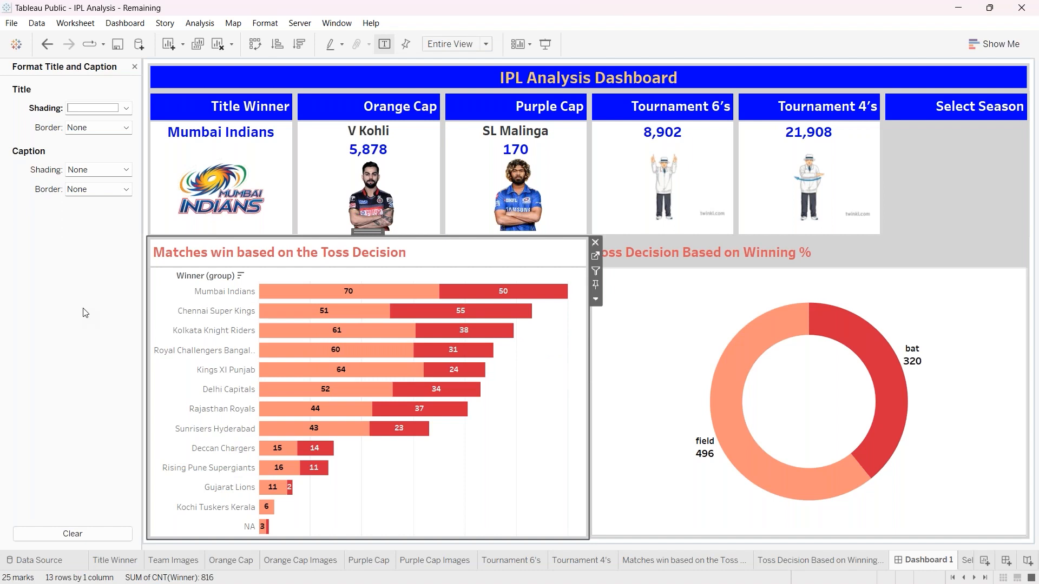
- Shade the title background of the Toss Decision Based on Winning % chart white
left_click(717, 299)
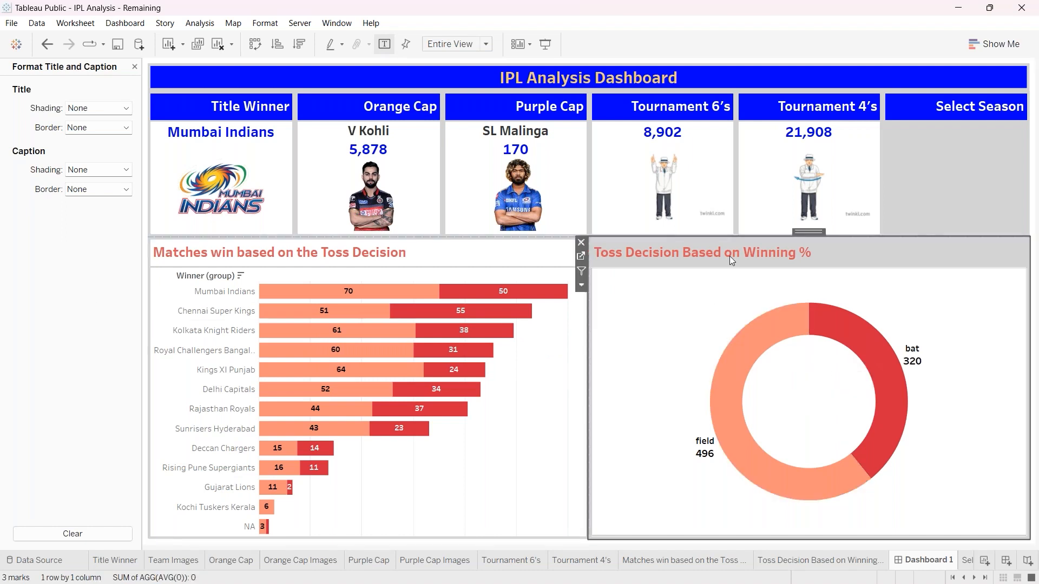
right_click(729, 262)
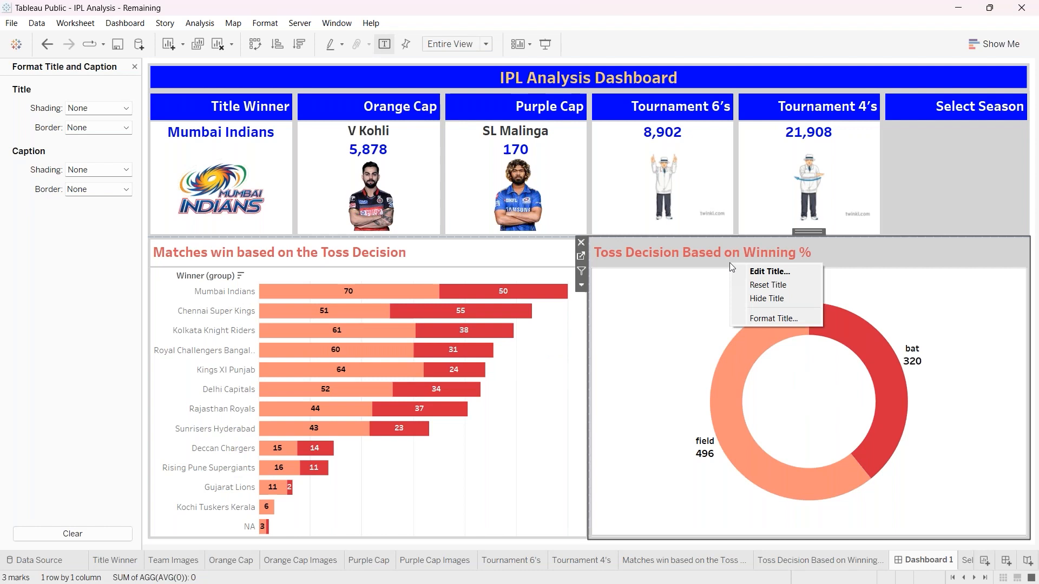
left_click(750, 320)
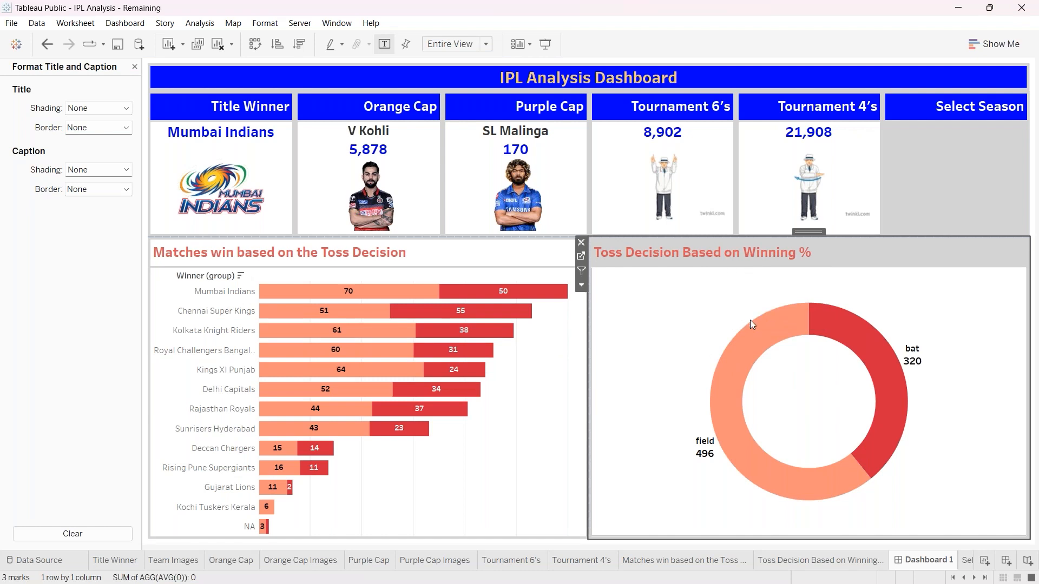
left_click(103, 108)
left_click(88, 141)
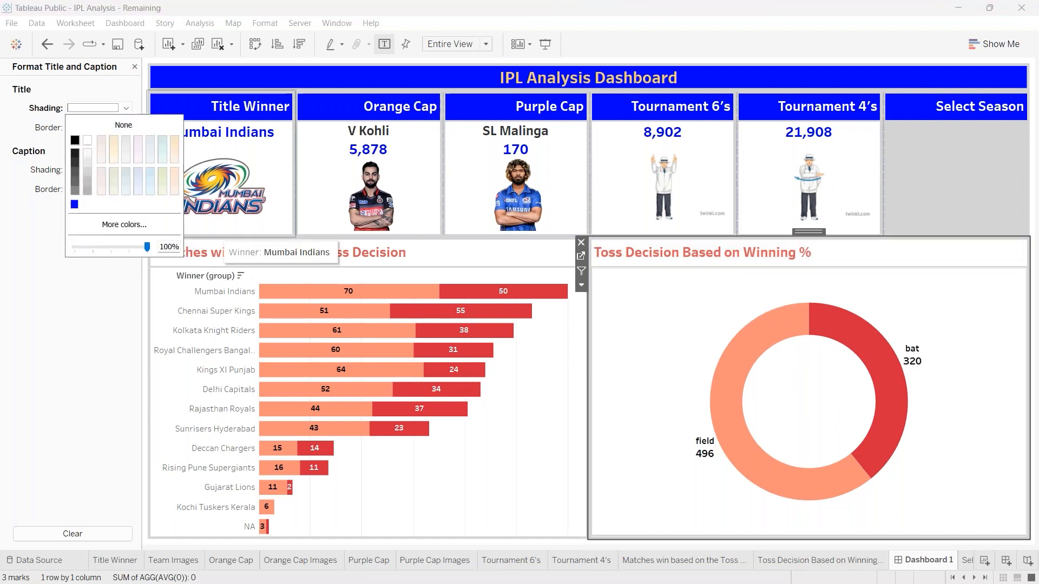
left_click(529, 409)
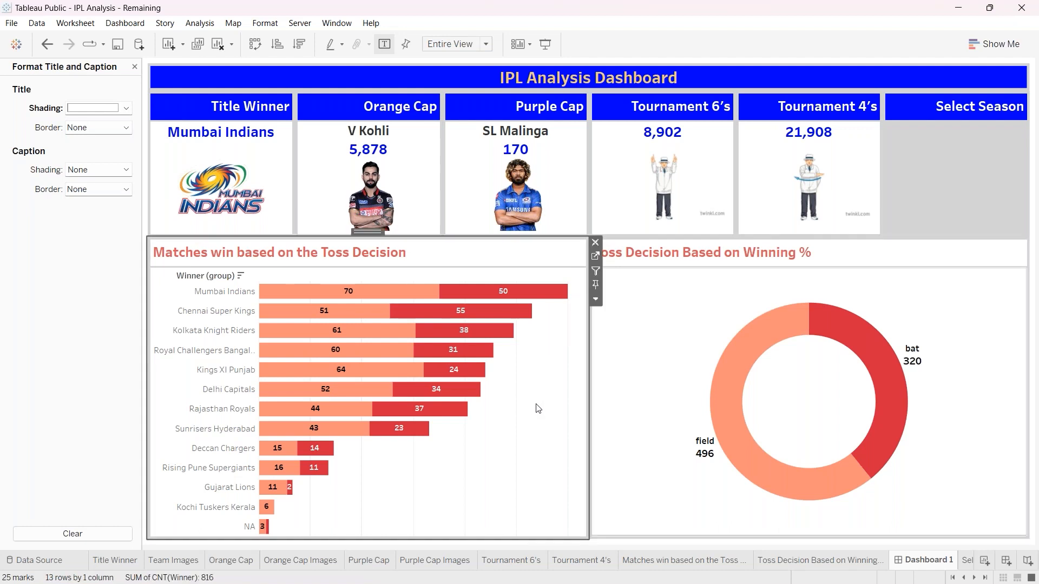
left_click(644, 404)
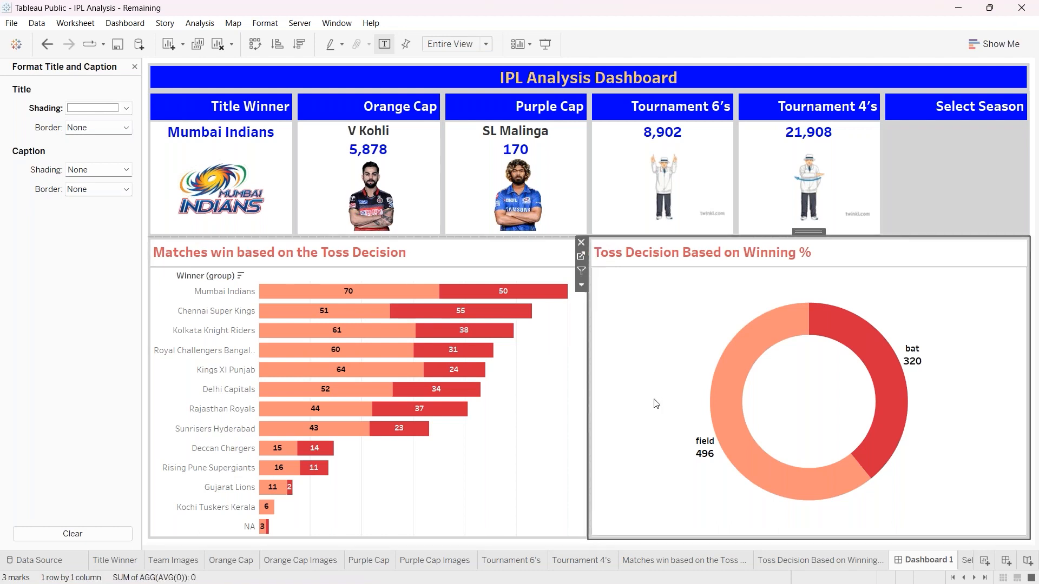
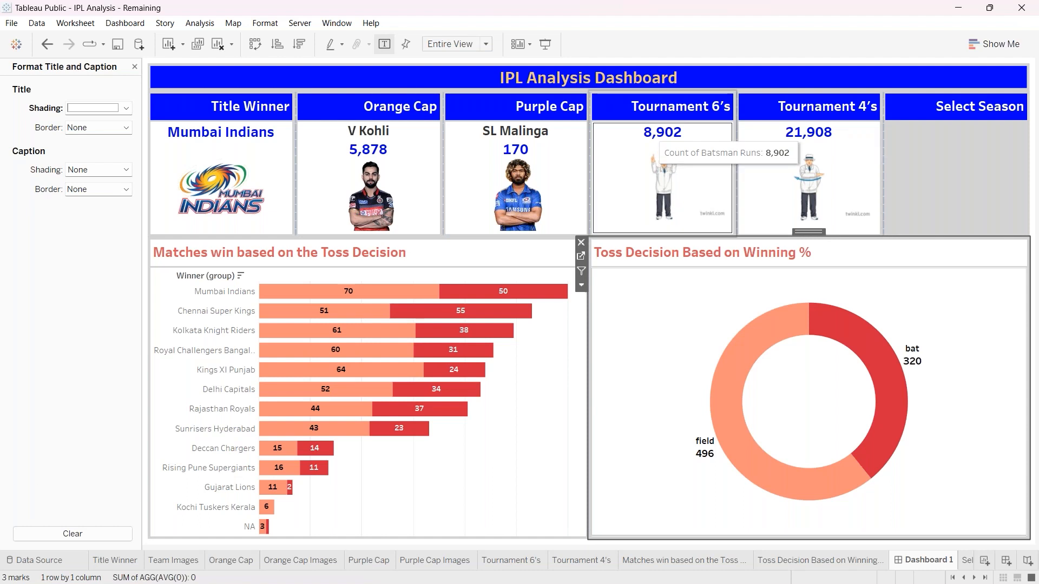
left_click(662, 139)
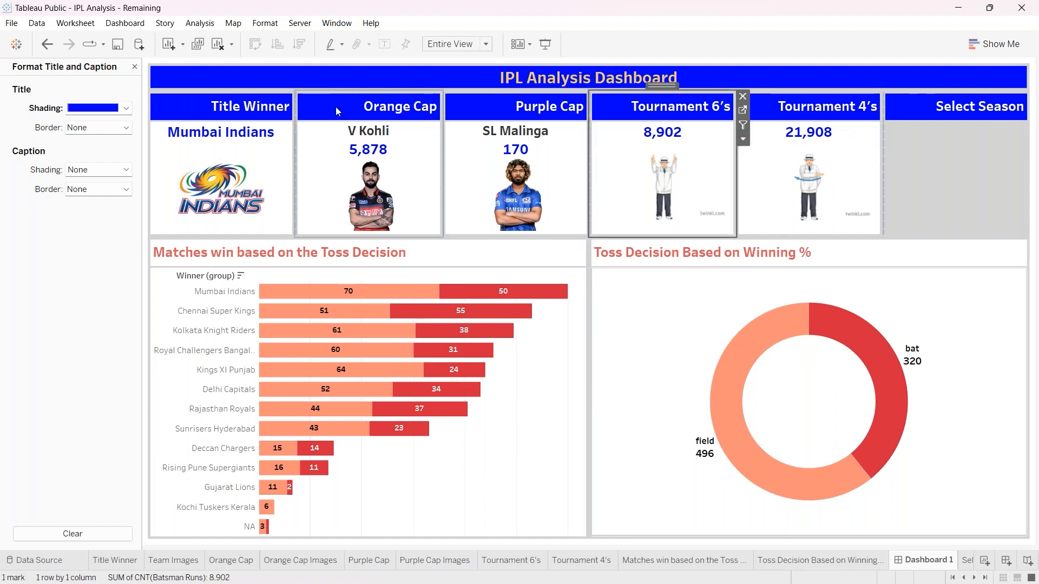
left_click(200, 23)
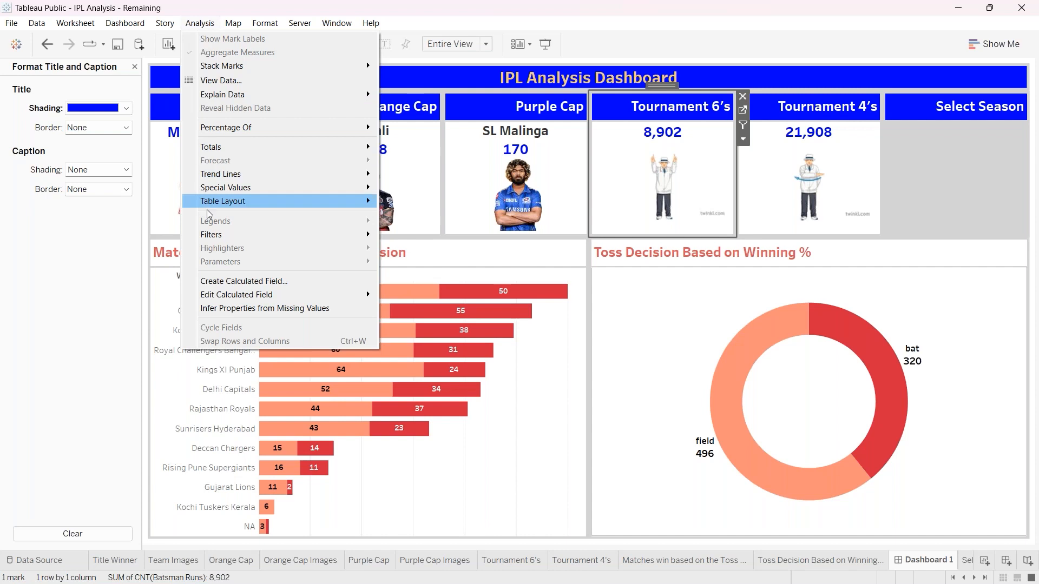
mouse_move(372, 235)
left_click(420, 279)
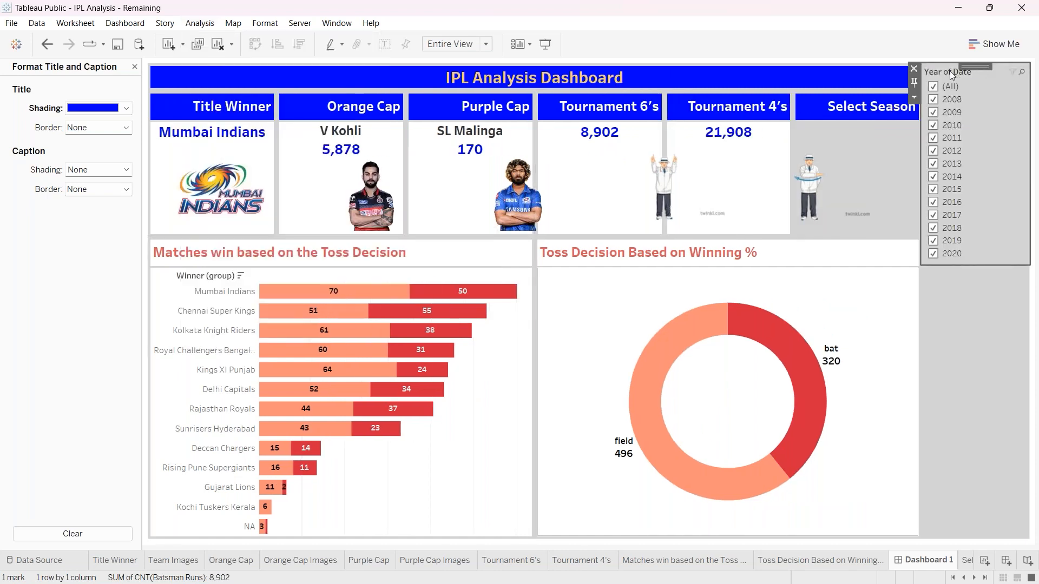
left_click(915, 69)
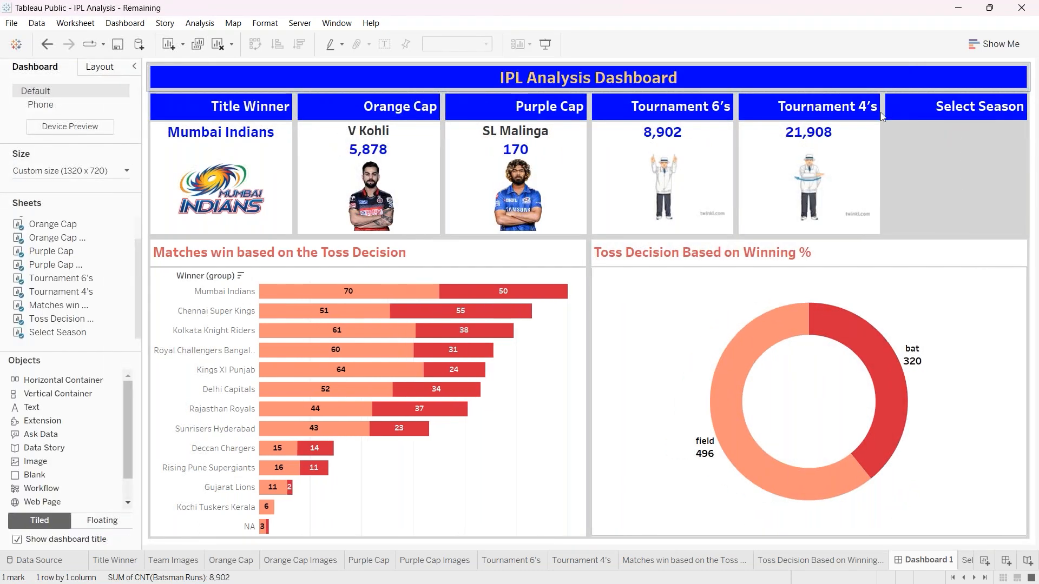
- Show the Year of Date filter for the Toss Decision Based on Winning % chart on the dashboard
left_click(656, 355)
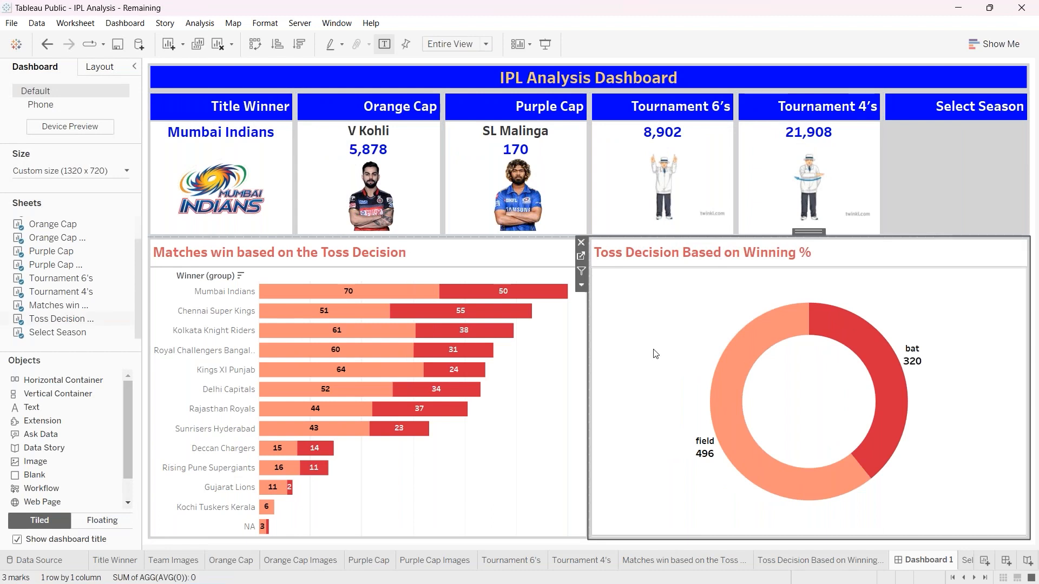
left_click(582, 286)
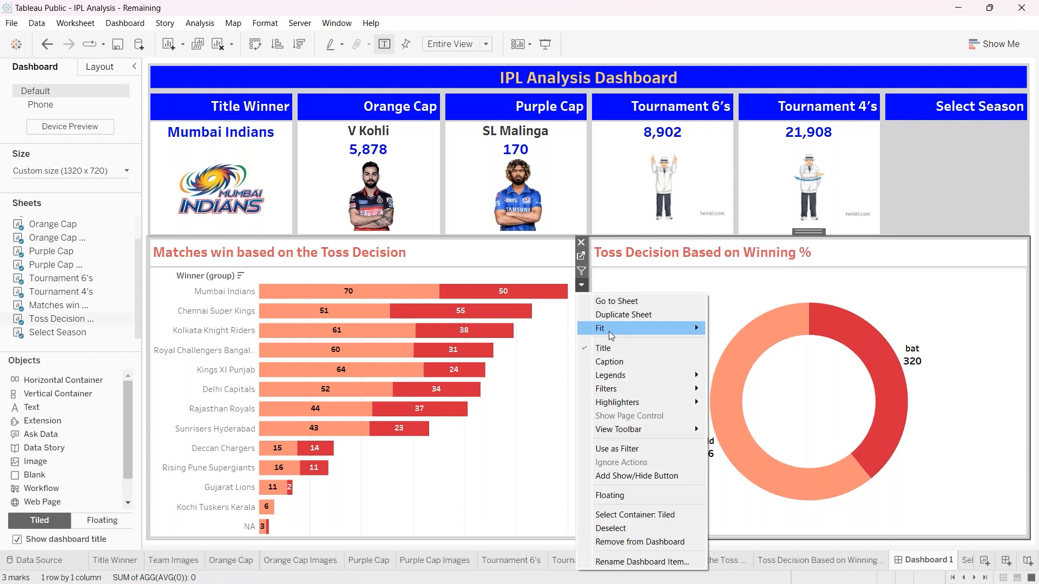
mouse_move(638, 390)
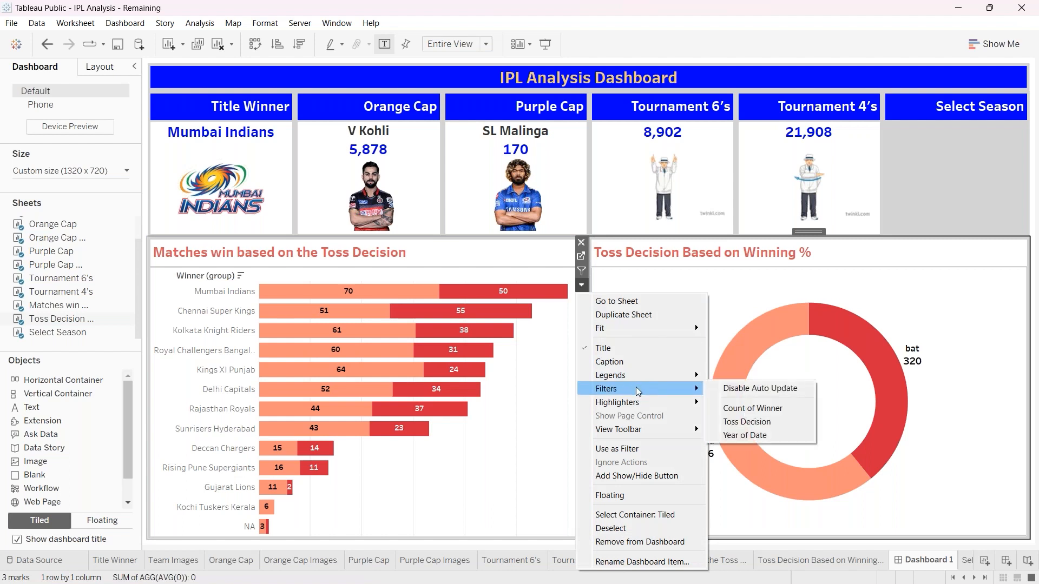
left_click(743, 436)
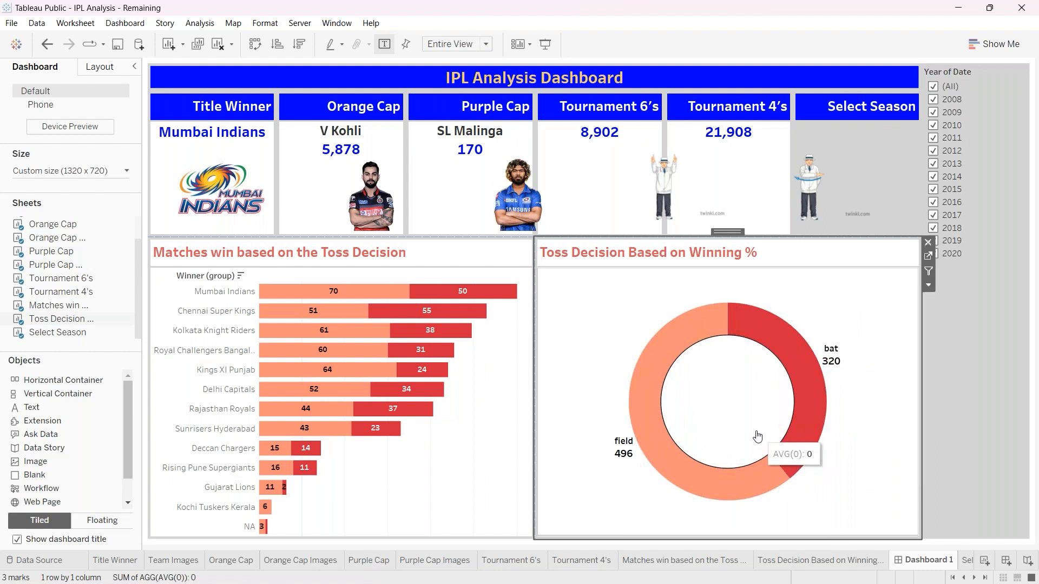
- Make the Year of Date filter floating, move it off its container, and delete the emptied container
left_click(948, 74)
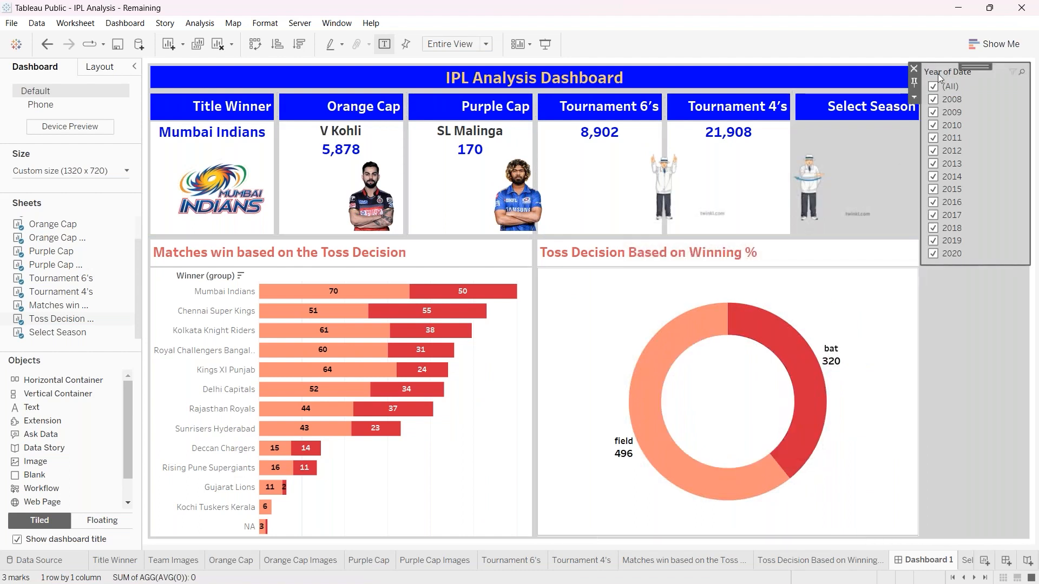
left_click(916, 96)
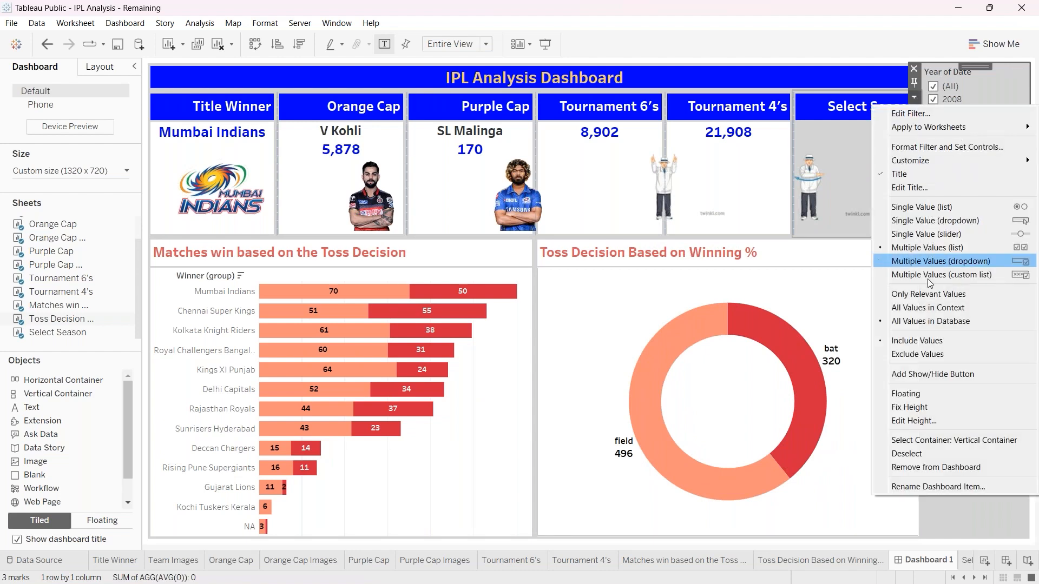
left_click(944, 390)
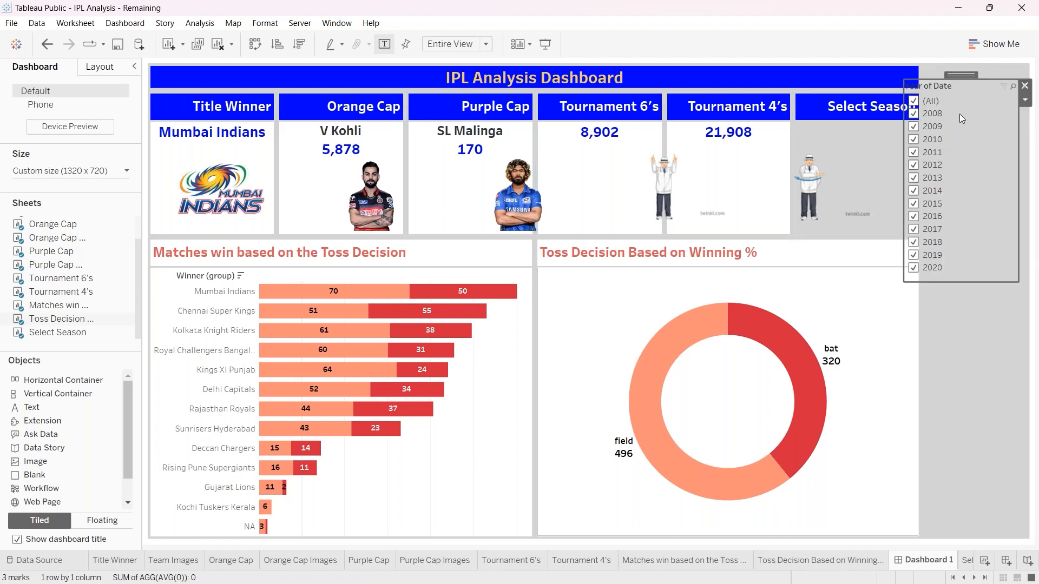
left_click_drag(963, 94, 755, 218)
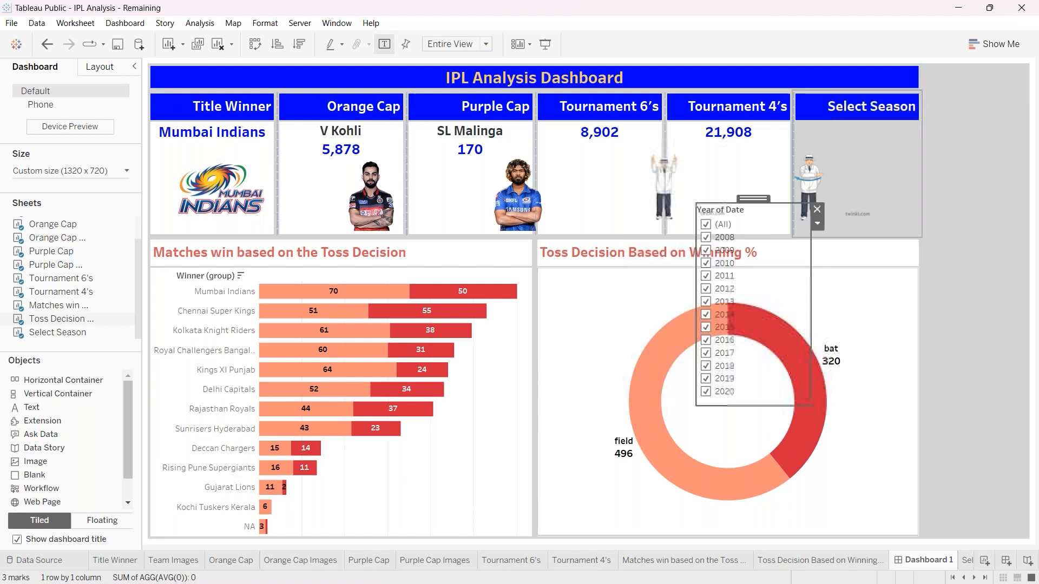
left_click(924, 74)
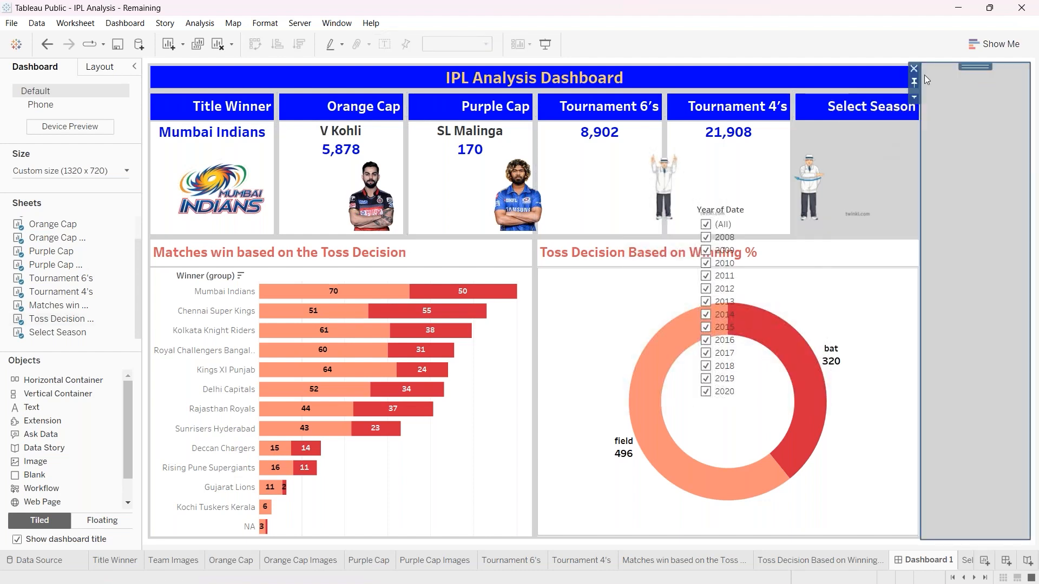
left_click(913, 67)
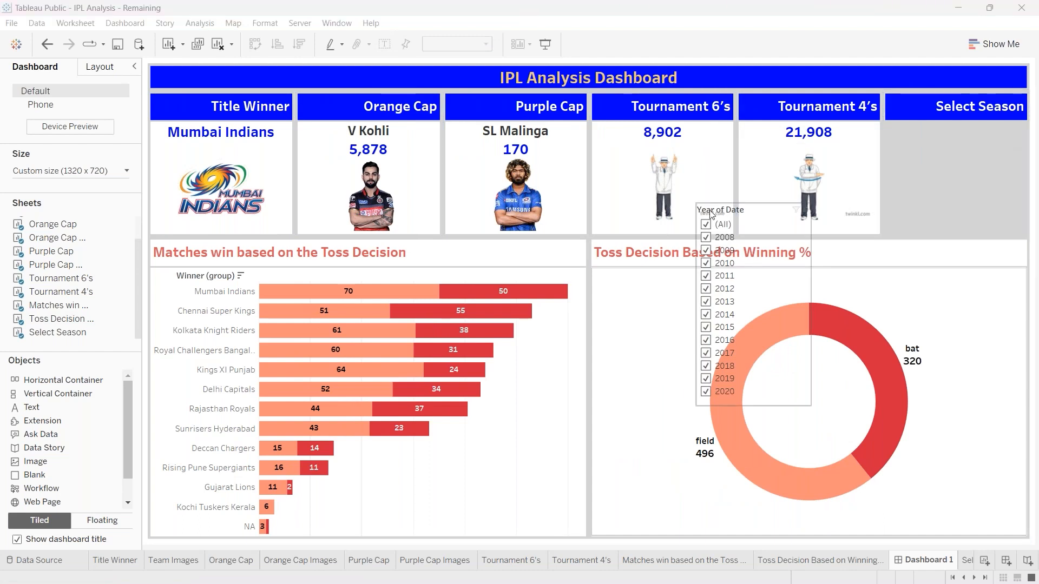
- Position the floating Year of Date filter under the Select Season header and widen it to the header's full width
left_click_drag(758, 206, 959, 117)
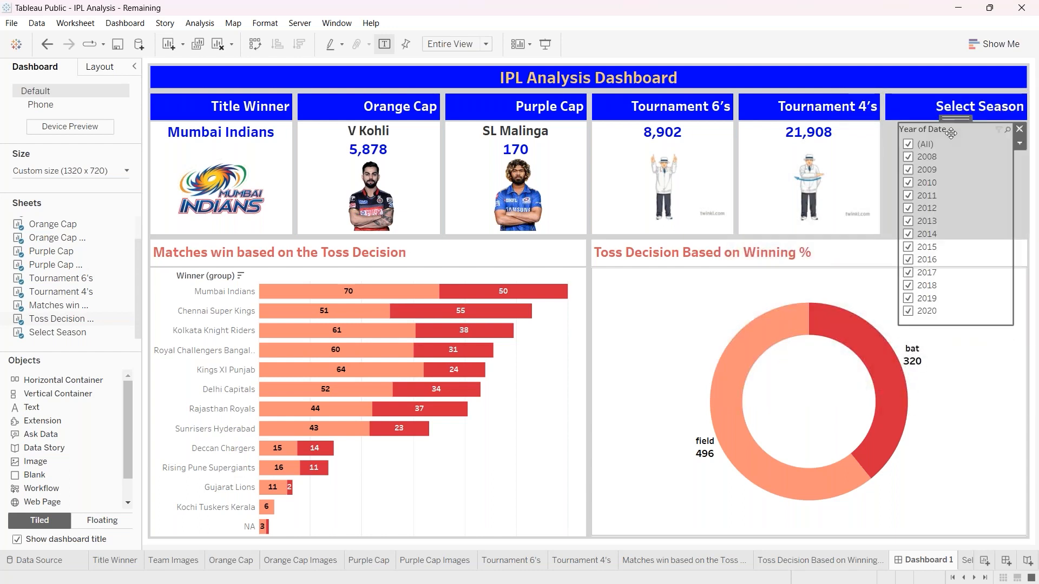
left_click_drag(894, 206, 888, 200)
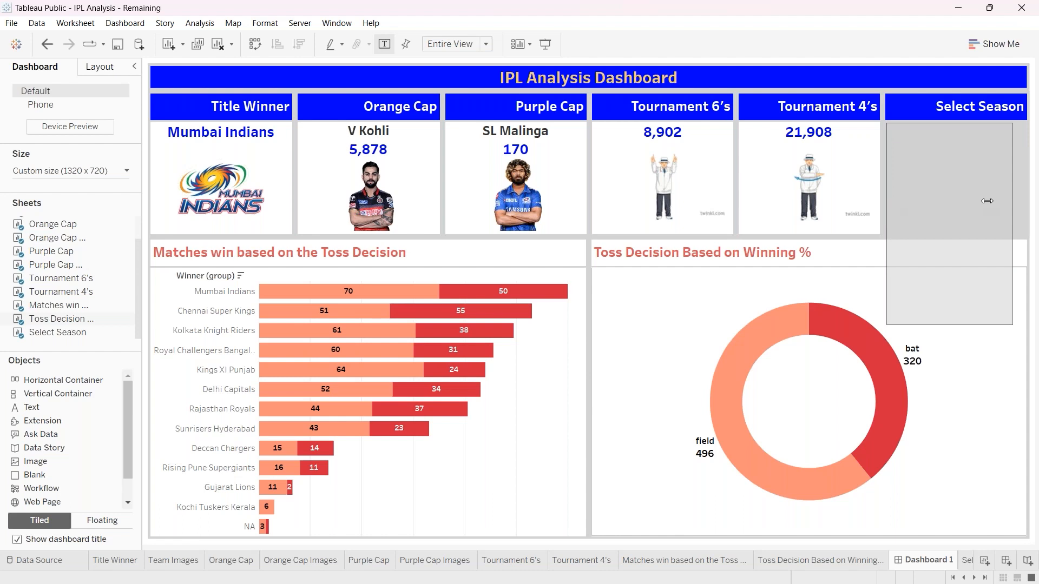
left_click_drag(1012, 205, 1027, 205)
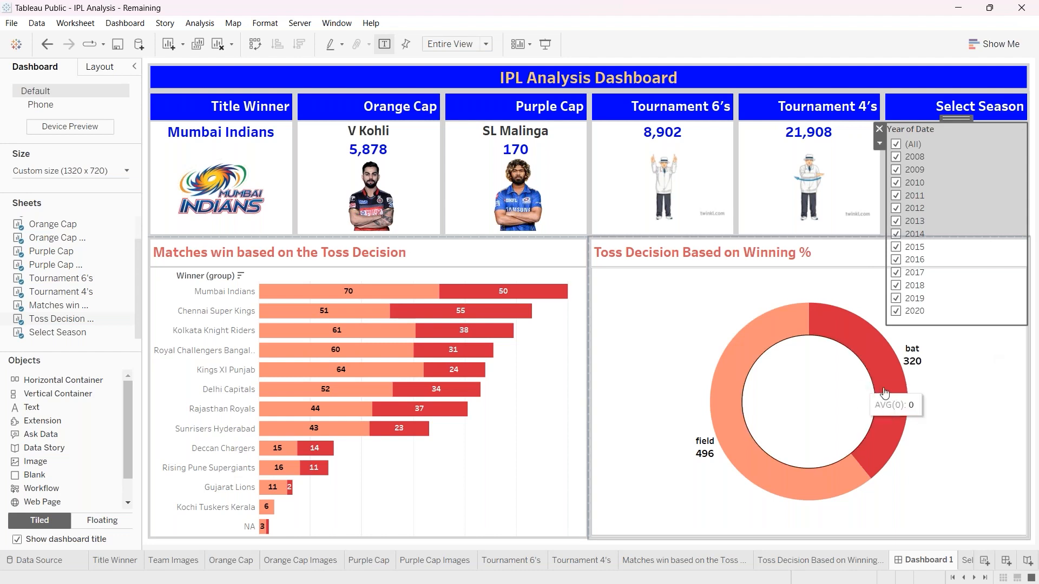
- Change the Year of Date filter to a single-value dropdown and shrink its height to fit the dropdown
left_click(880, 145)
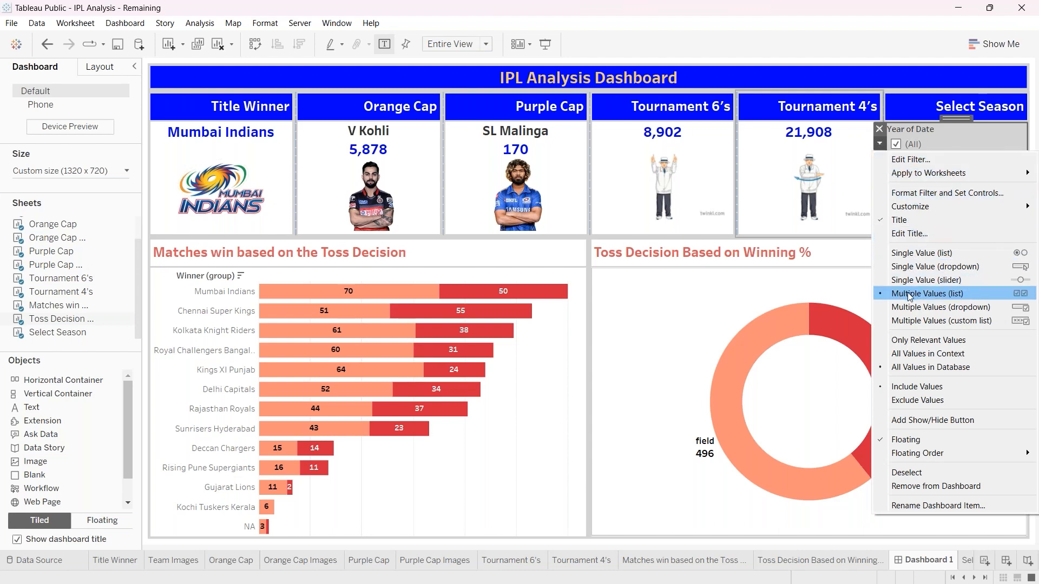
left_click(927, 267)
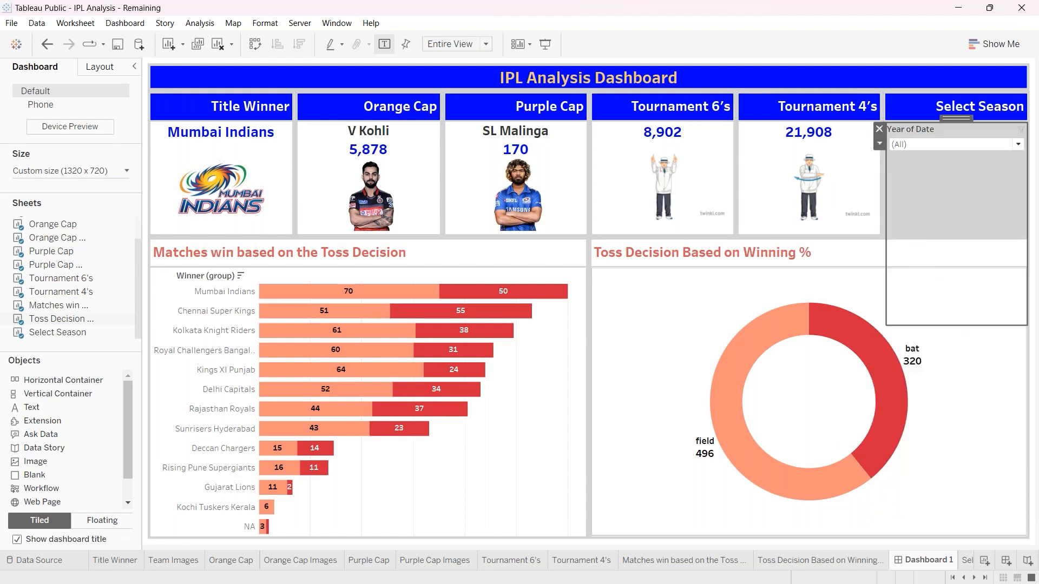
left_click_drag(953, 325, 956, 154)
left_click(956, 165)
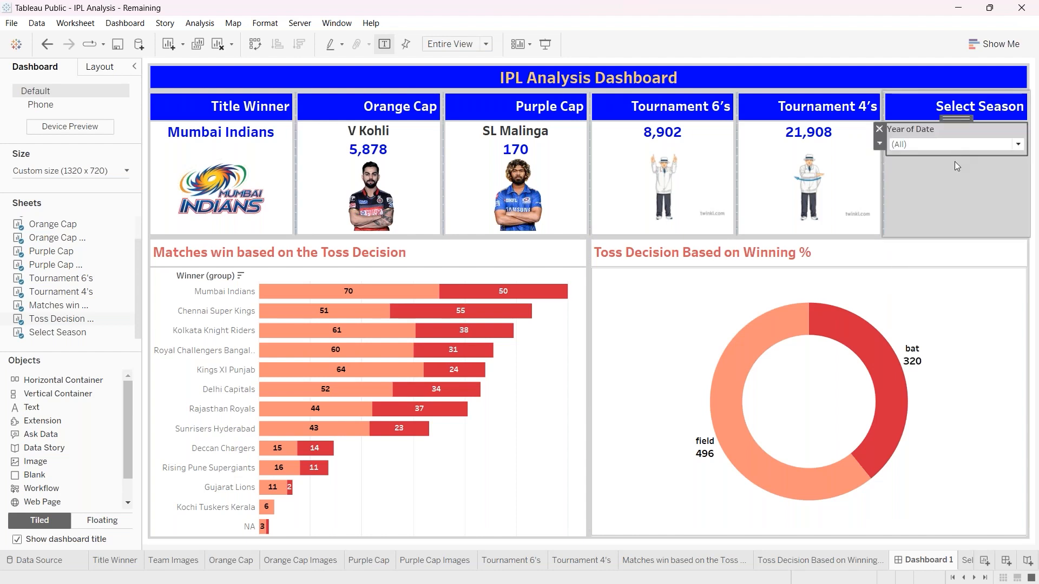
- Set the font of the Year of Date filter's title to Tableau Semibold
right_click(942, 128)
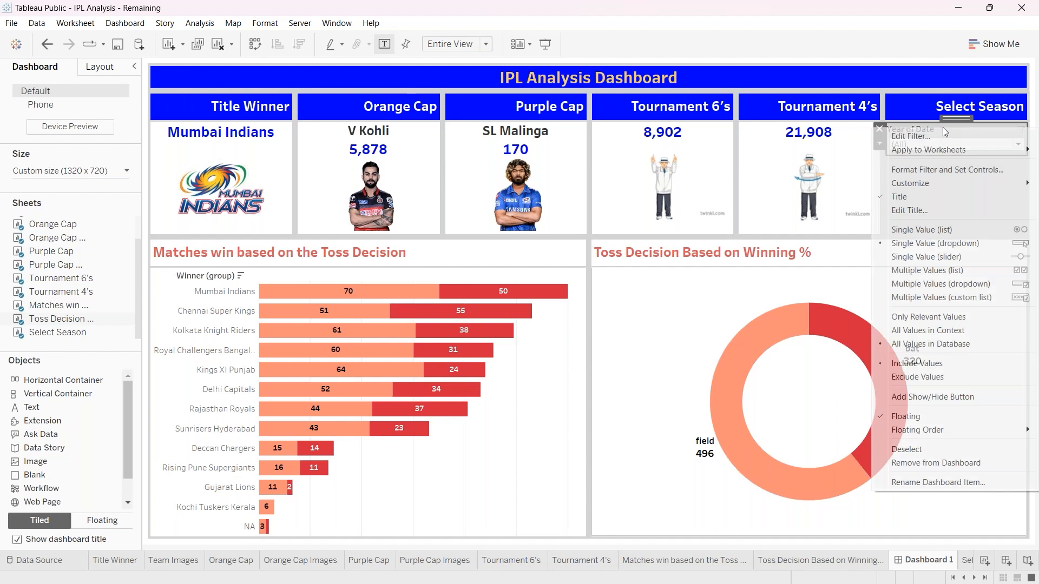
left_click(918, 211)
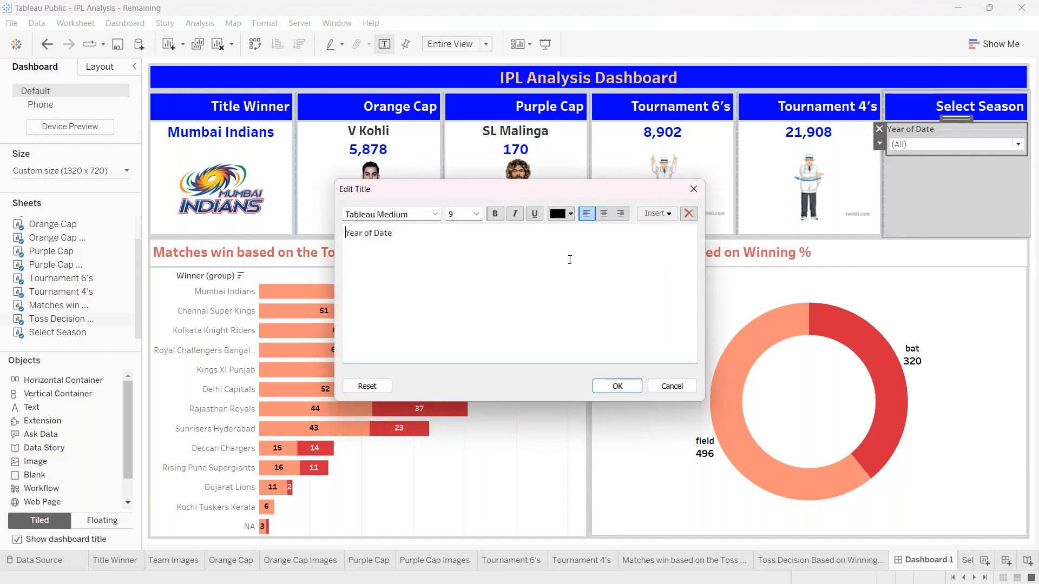
key("ctrl+a")
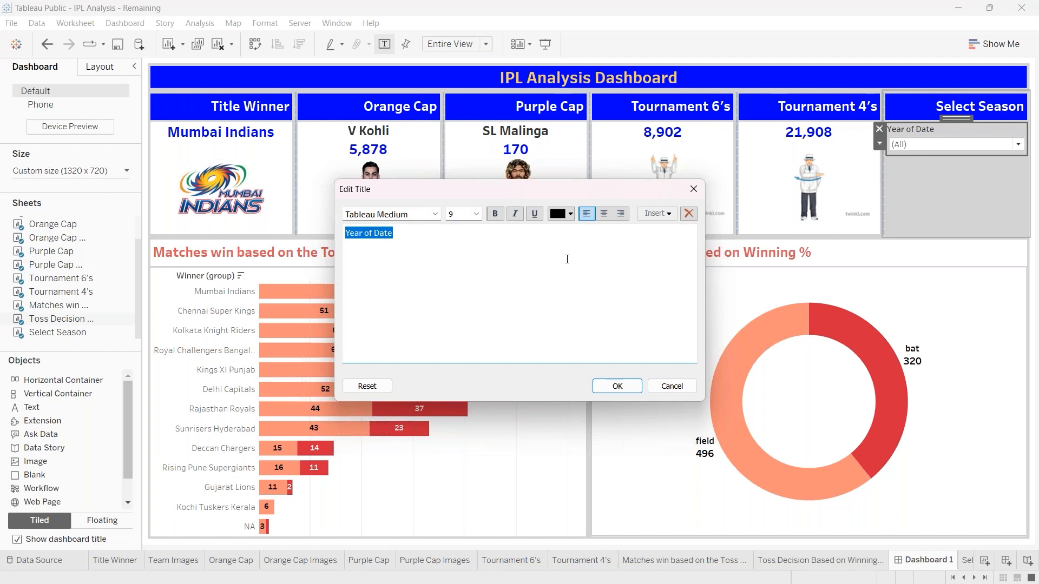
left_click(435, 214)
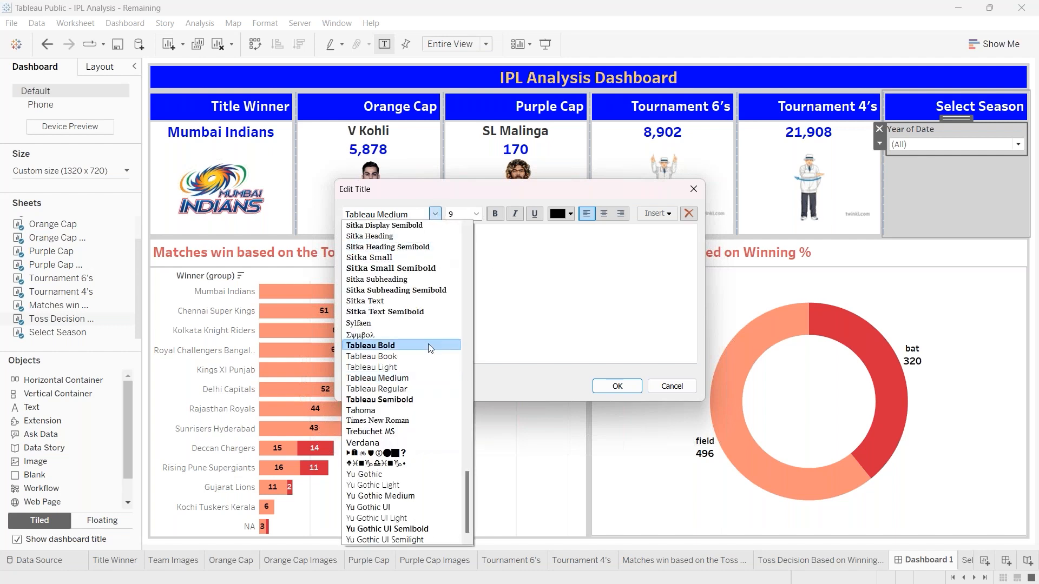
left_click(414, 400)
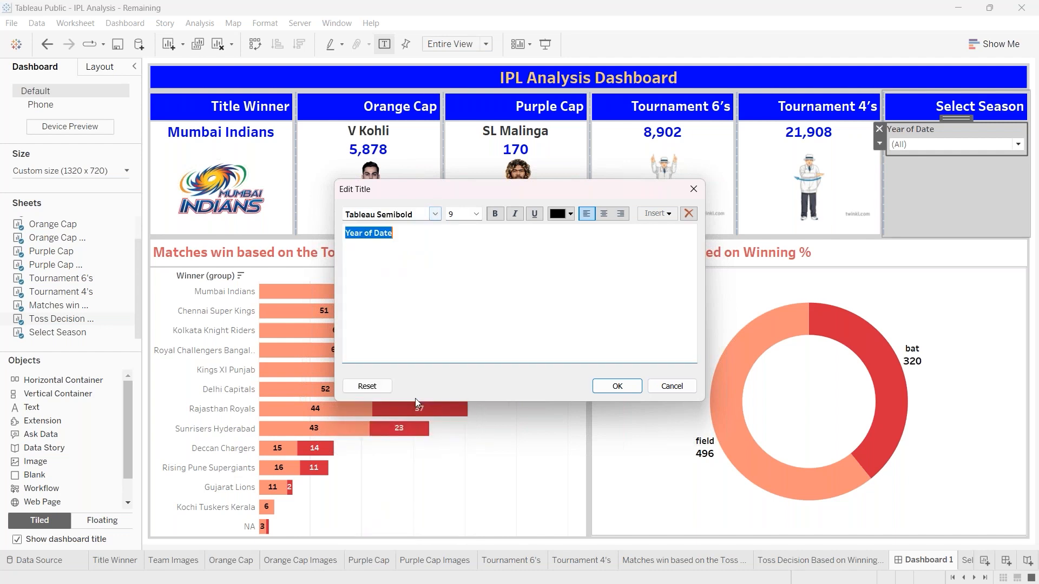
left_click(618, 386)
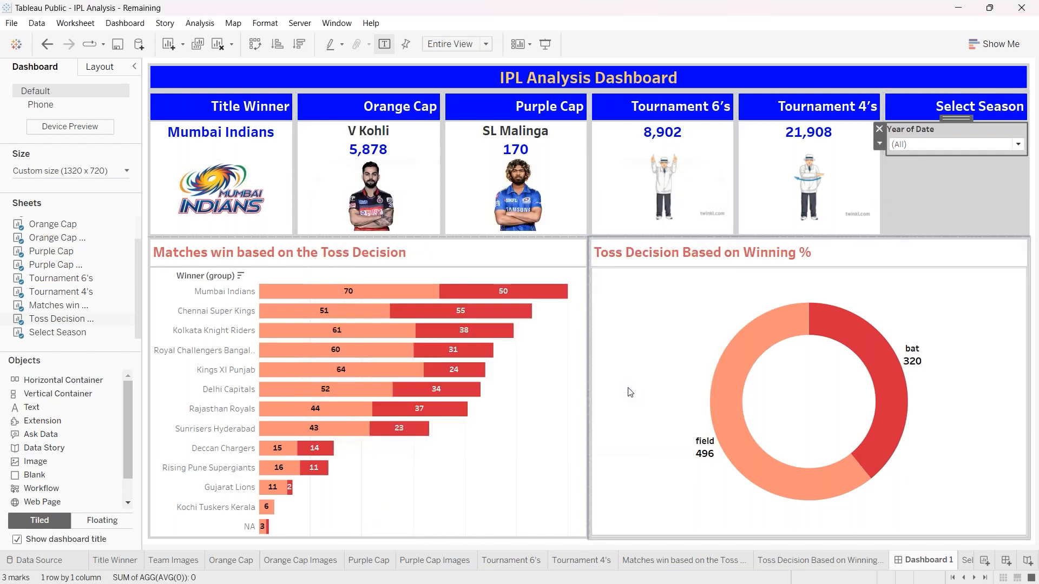
left_click(989, 173)
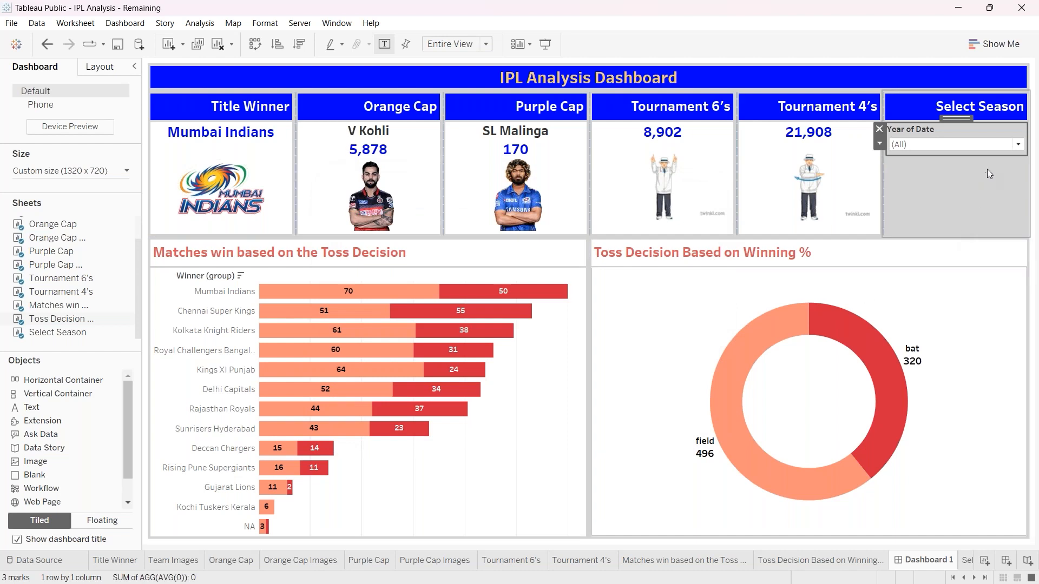
- Test the Year of Date filter on the dashboard with 2008 and 2017, and set it back to (All)
left_click(1018, 145)
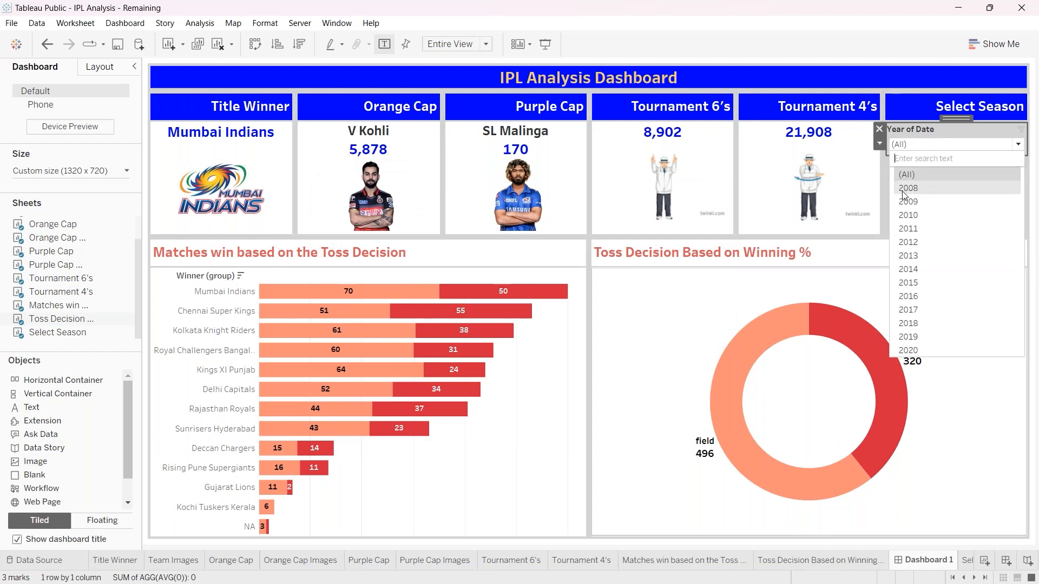
left_click(942, 160)
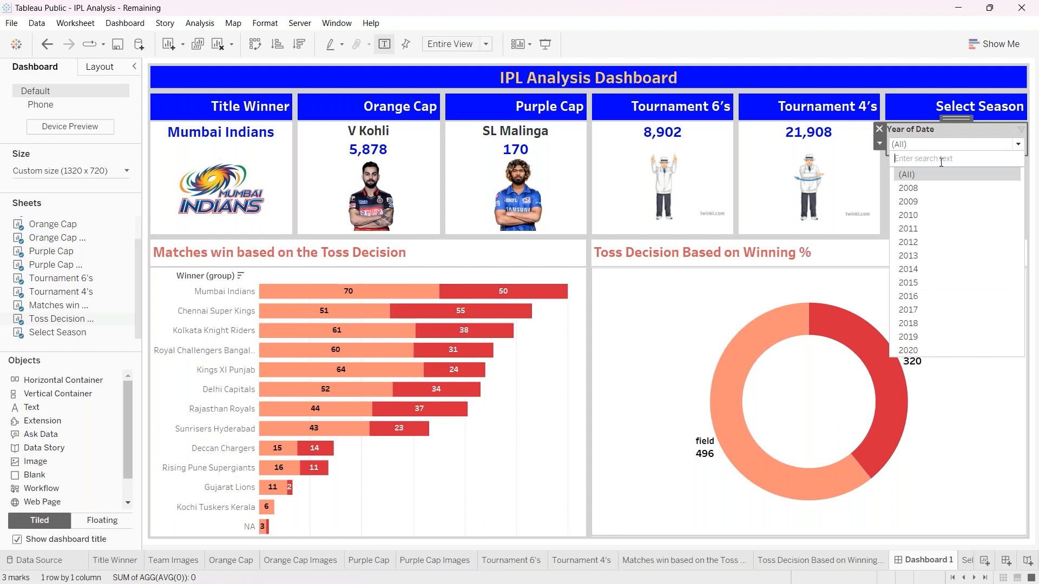
left_click(952, 132)
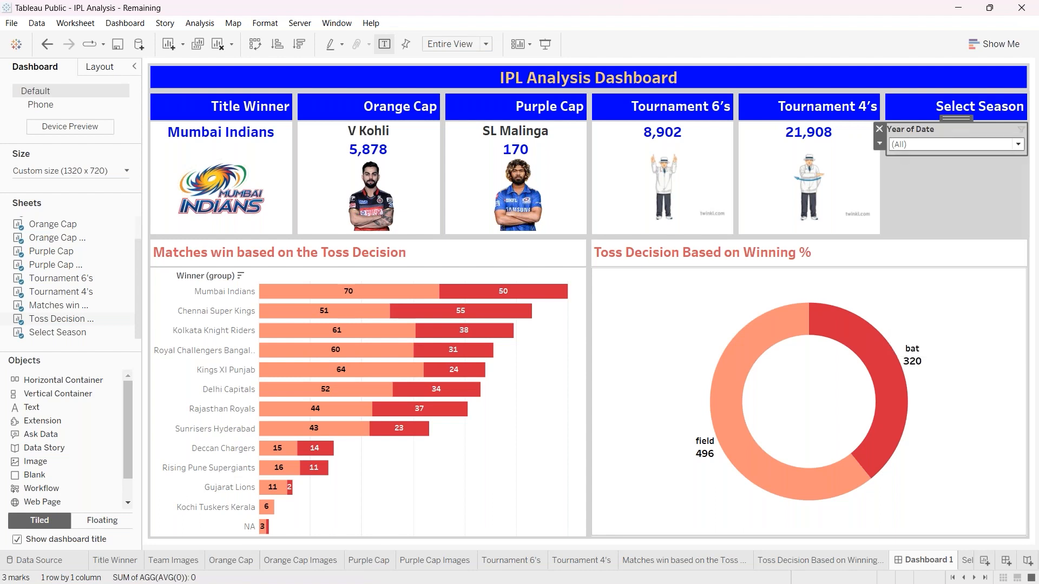
left_click(1017, 145)
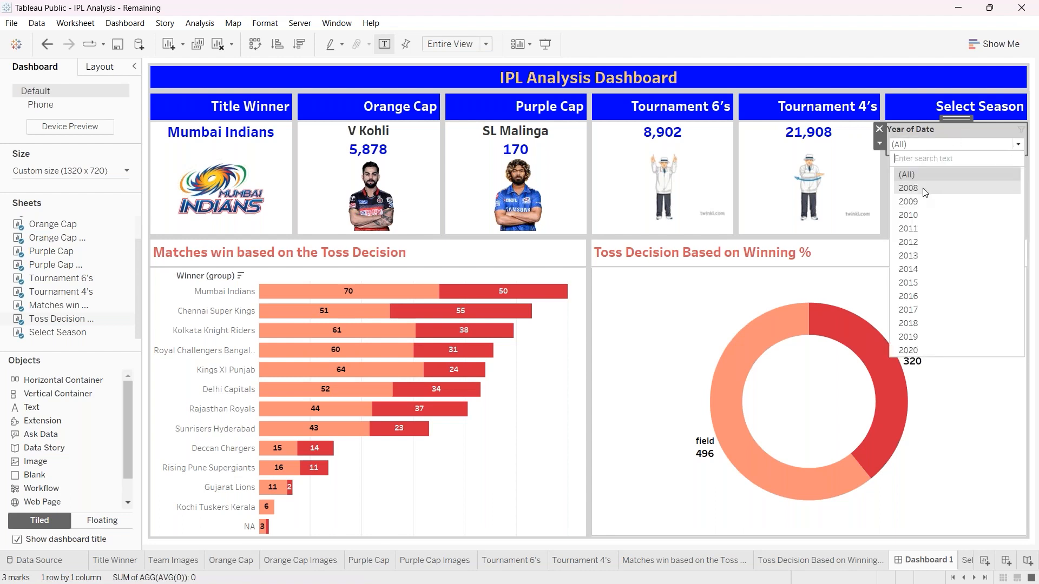
left_click(908, 188)
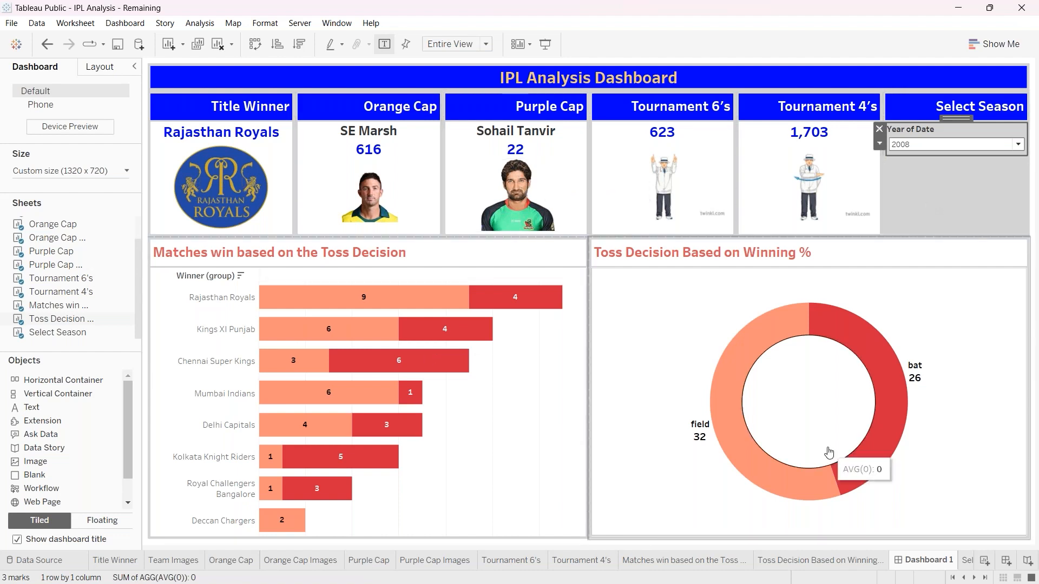
left_click(1013, 146)
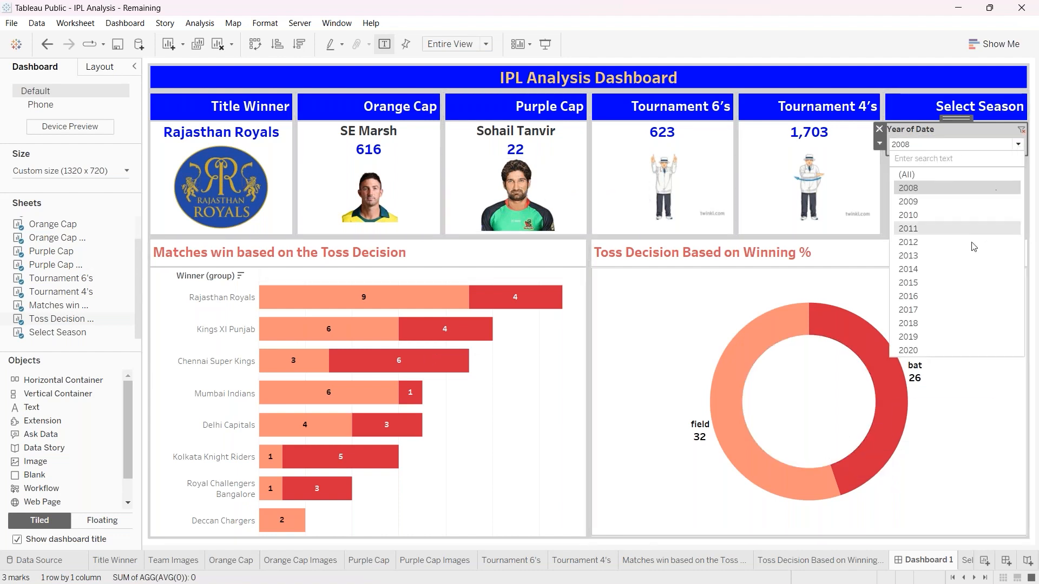
left_click(944, 308)
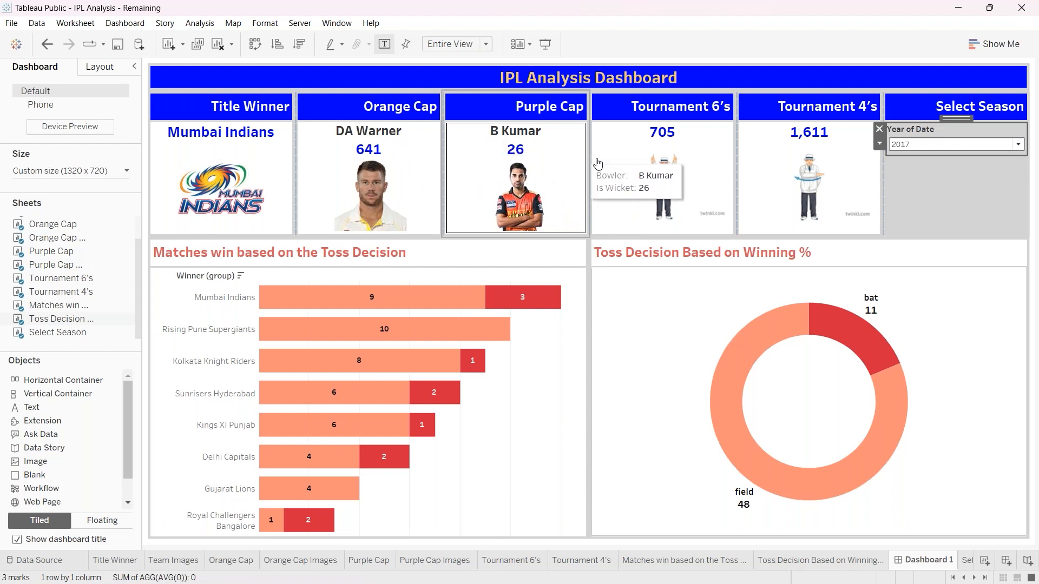
left_click(1018, 144)
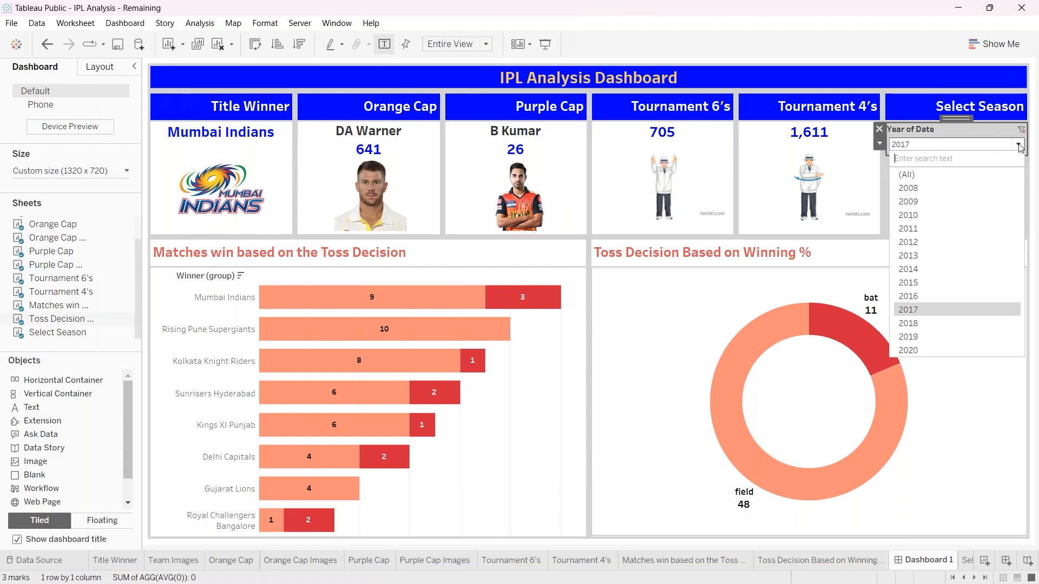
left_click(951, 174)
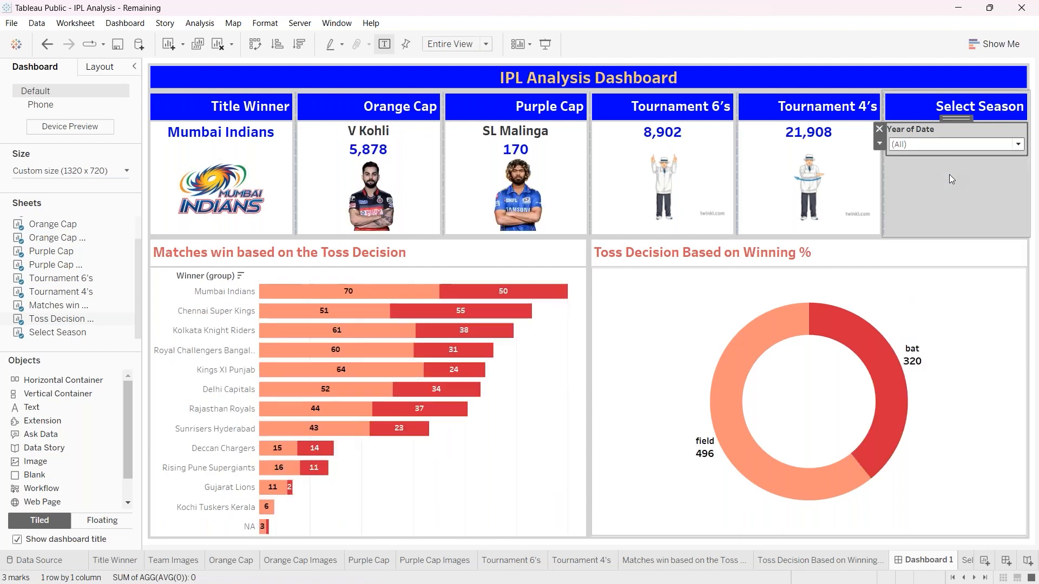
left_click(949, 175)
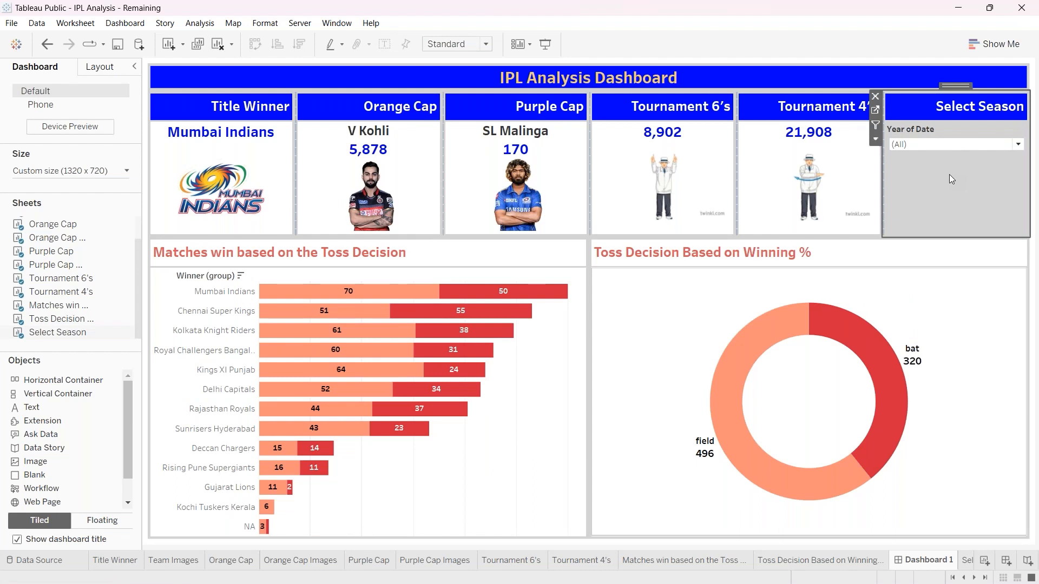
- Show the Toss Decision color legend for the Matches win based on the Toss Decision chart
mouse_move(424, 294)
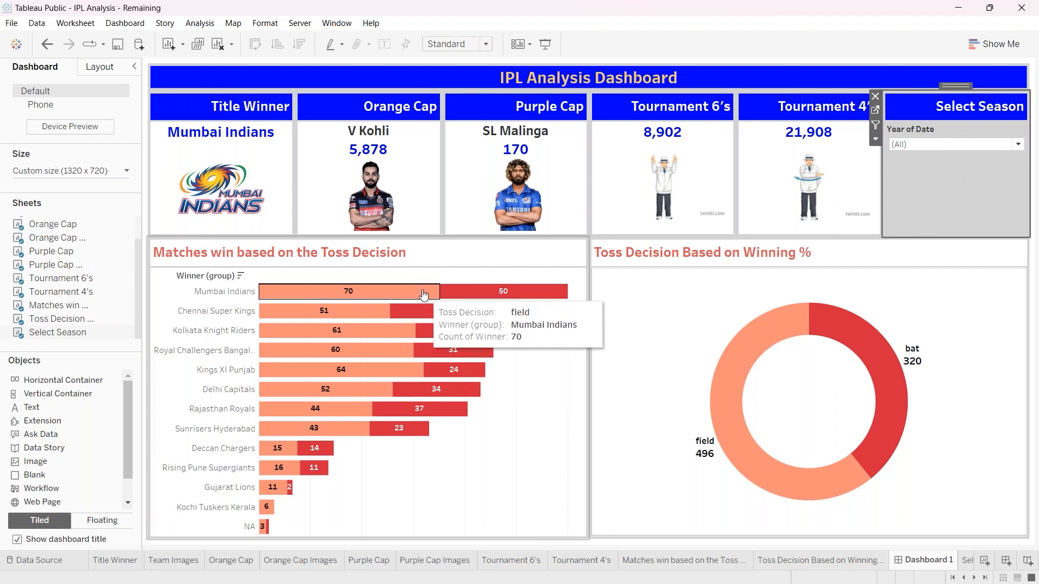
mouse_move(782, 337)
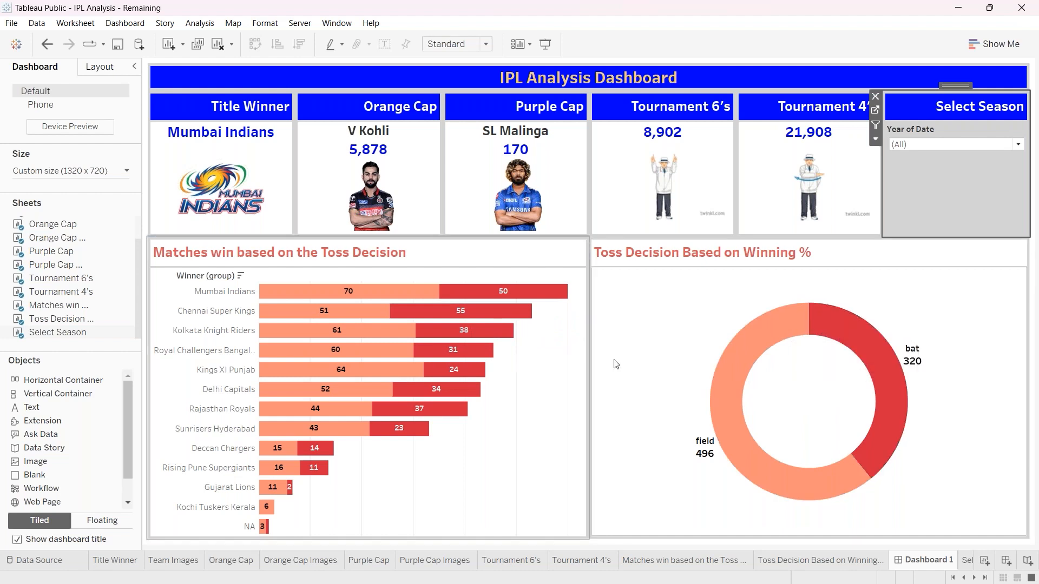
left_click(559, 364)
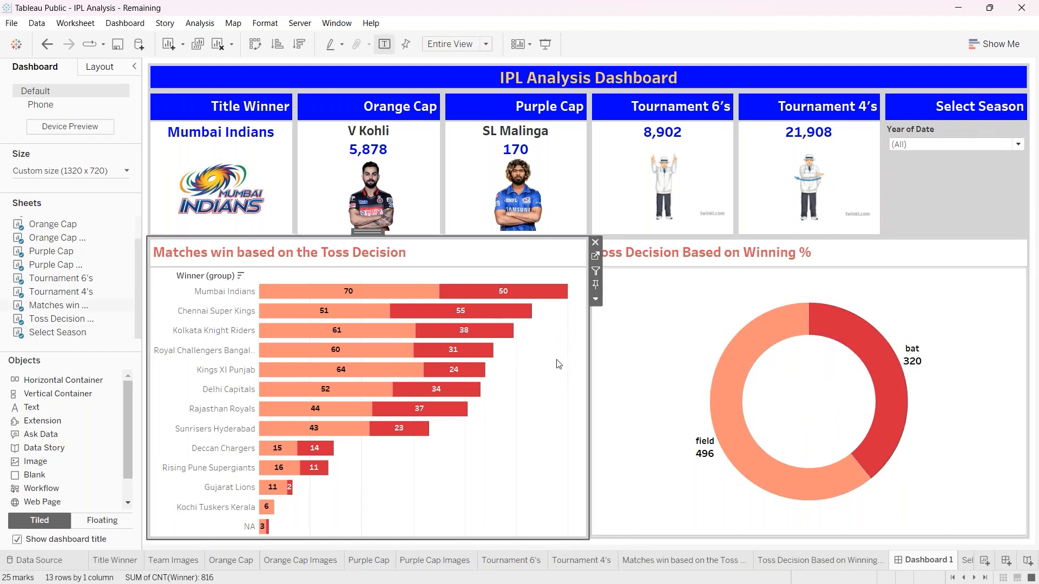
left_click(620, 359)
left_click(559, 366)
left_click(596, 300)
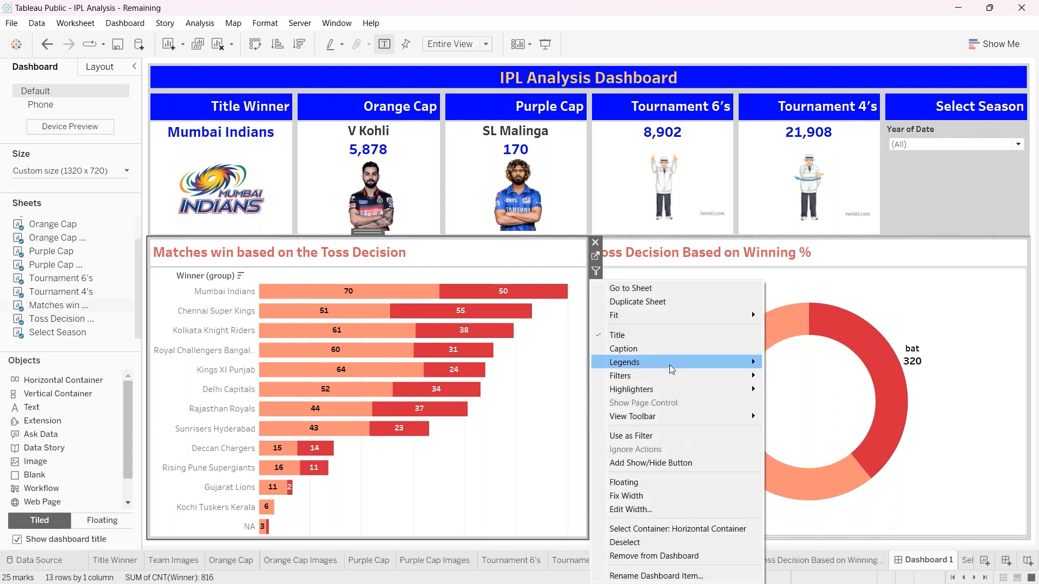
mouse_move(671, 362)
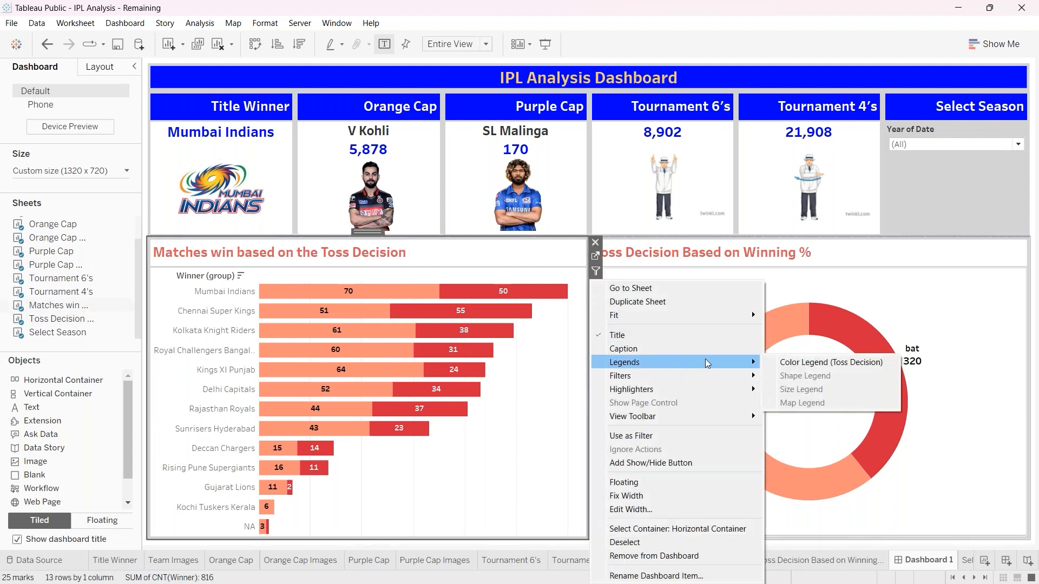
left_click(791, 364)
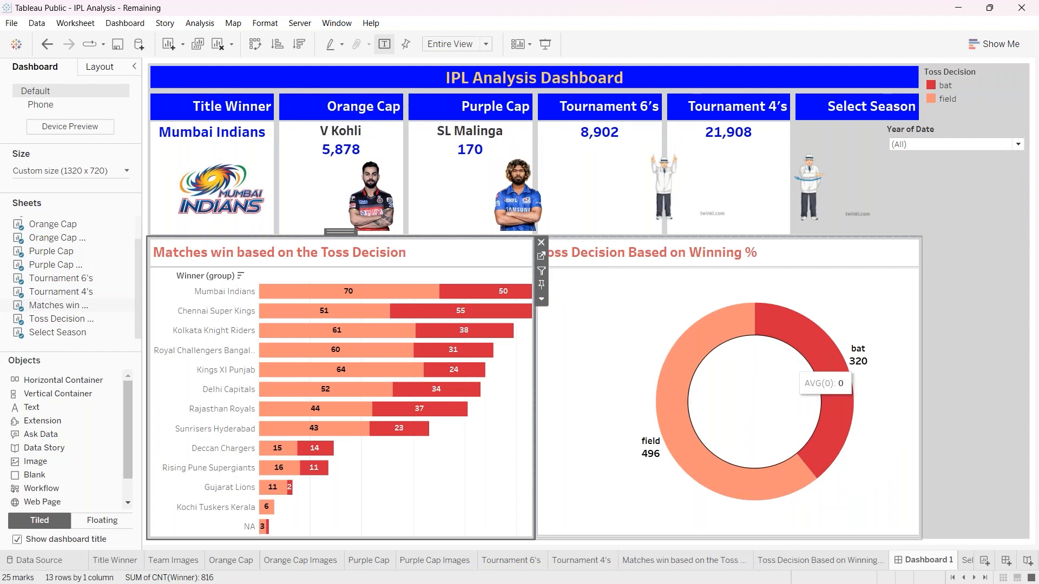
- Make the Toss Decision legend floating, move it off its container, and delete the emptied container
left_click(972, 66)
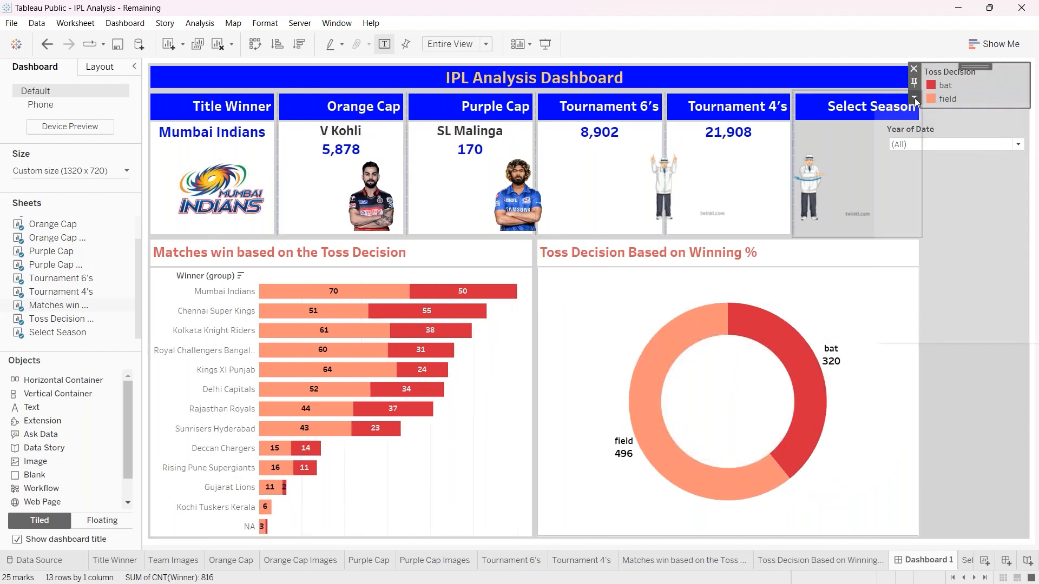
left_click(915, 99)
left_click(918, 242)
left_click(934, 199)
left_click_drag(947, 92, 606, 314)
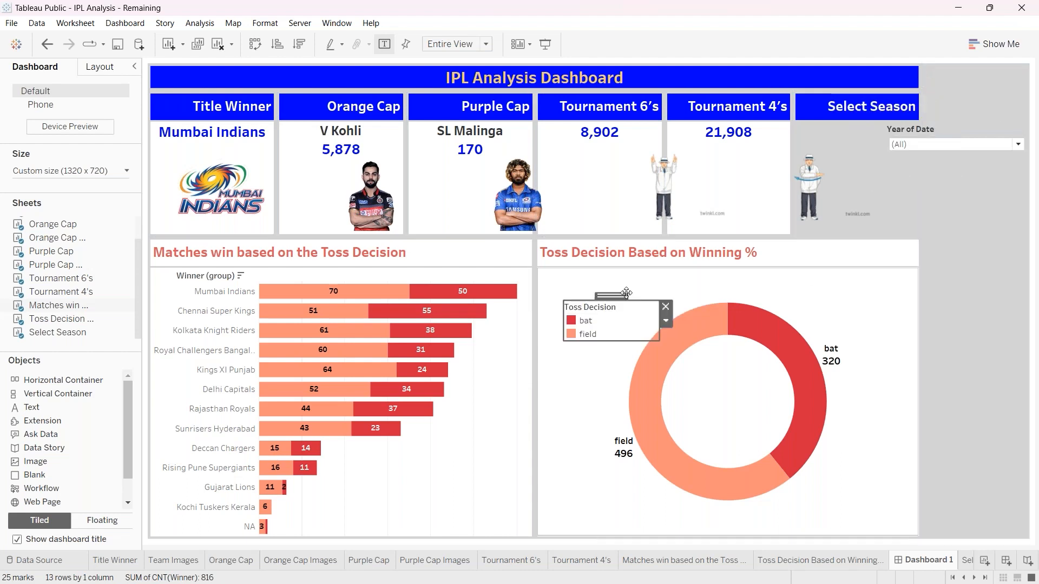
left_click(992, 86)
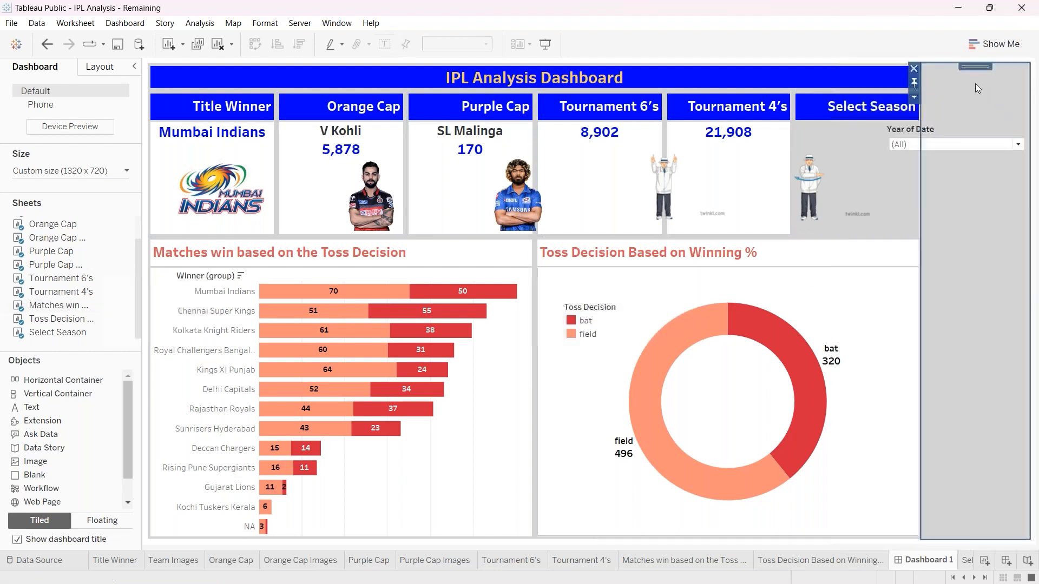
left_click(914, 69)
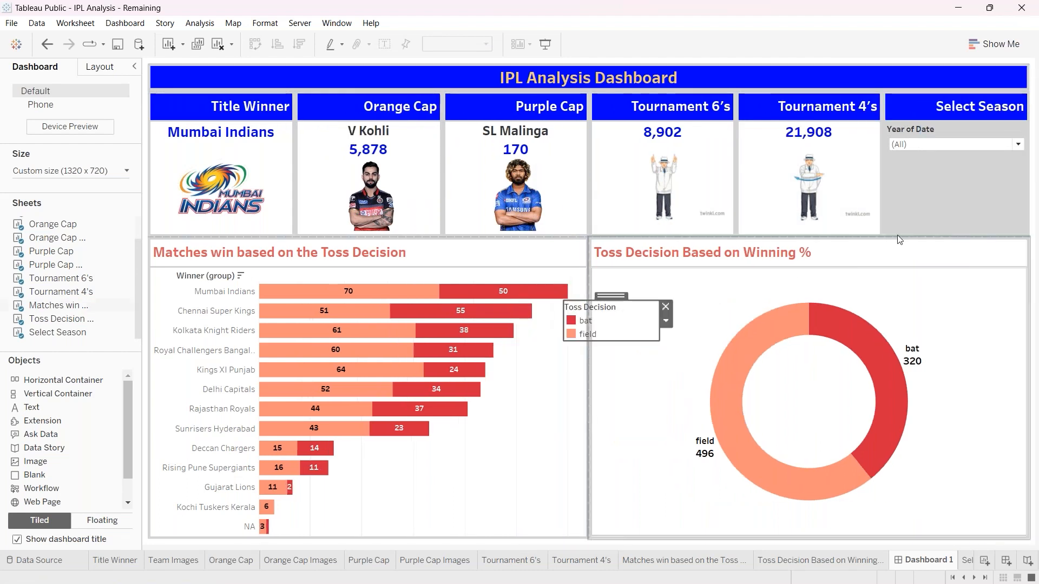
- Position the floating Toss Decision legend directly under the Year of Date filter and widen it to match the filter
left_click_drag(610, 296, 959, 147)
left_click_drag(912, 177, 890, 176)
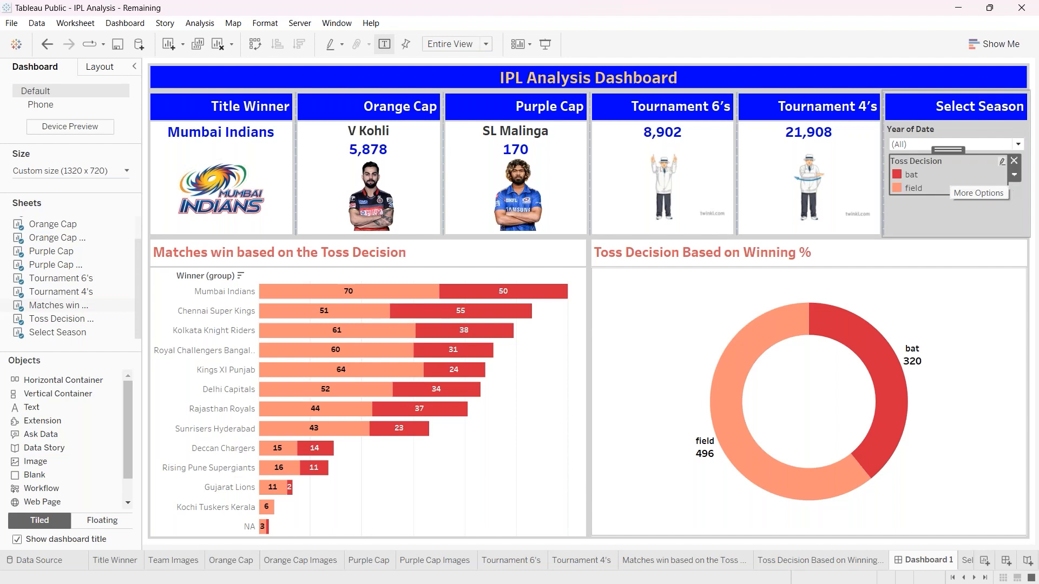
left_click_drag(1007, 186, 1022, 183)
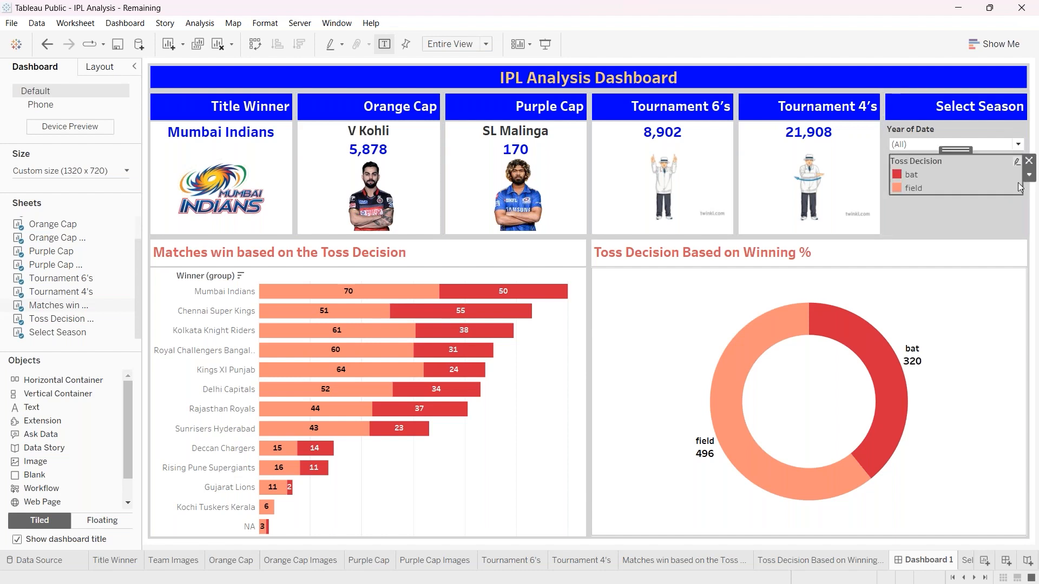
- Give the Toss Decision legend's title a bolder font, matching the Year of Date filter title
right_click(946, 164)
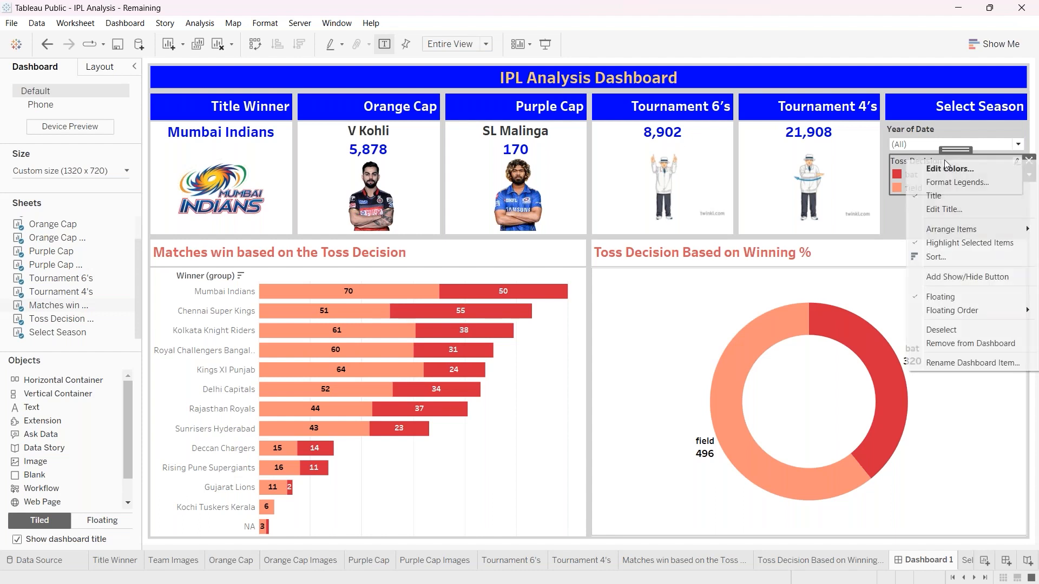
left_click(943, 210)
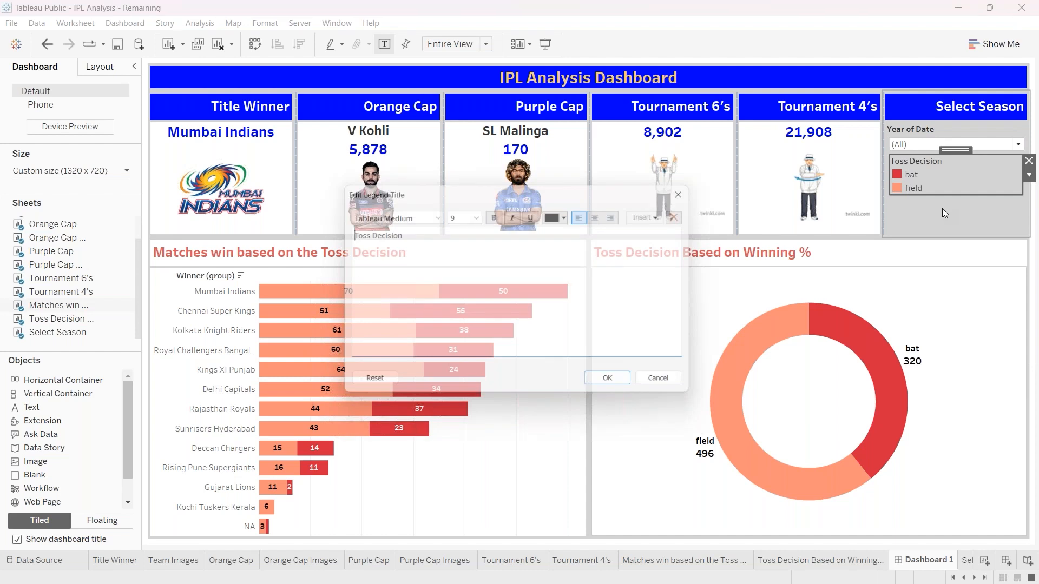
key("ctrl+a")
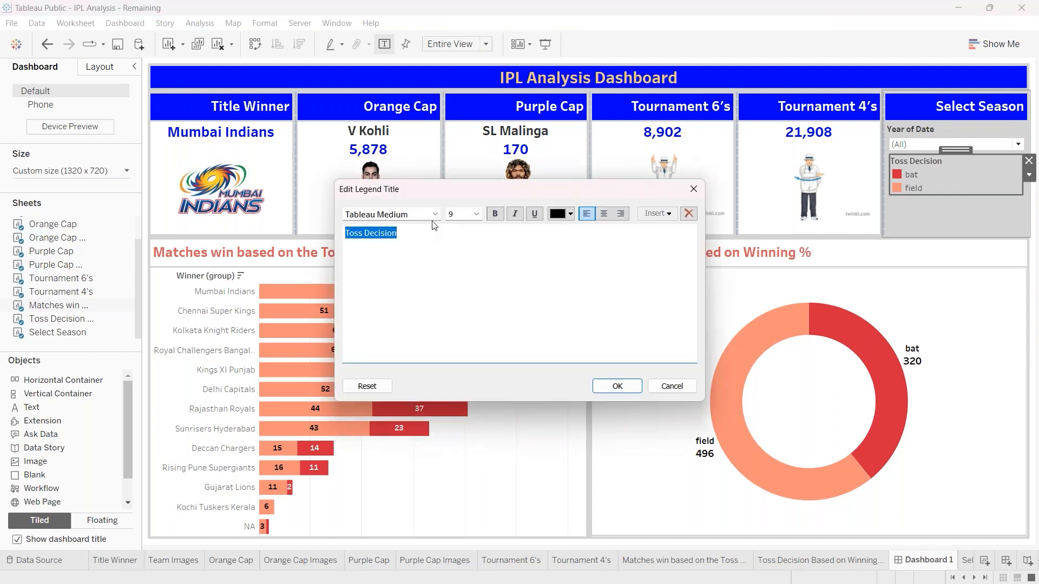
left_click(435, 215)
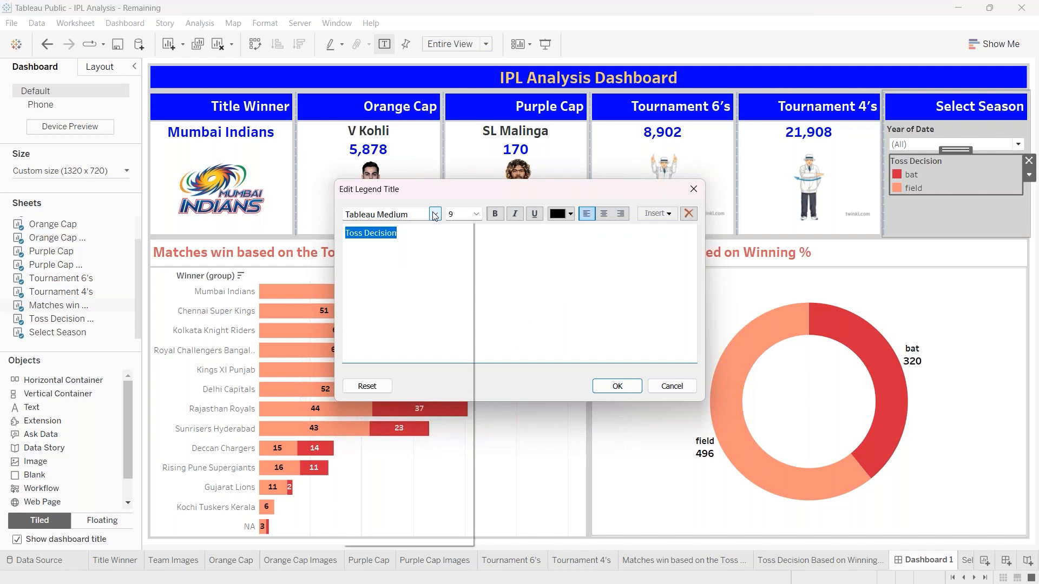
left_click(694, 189)
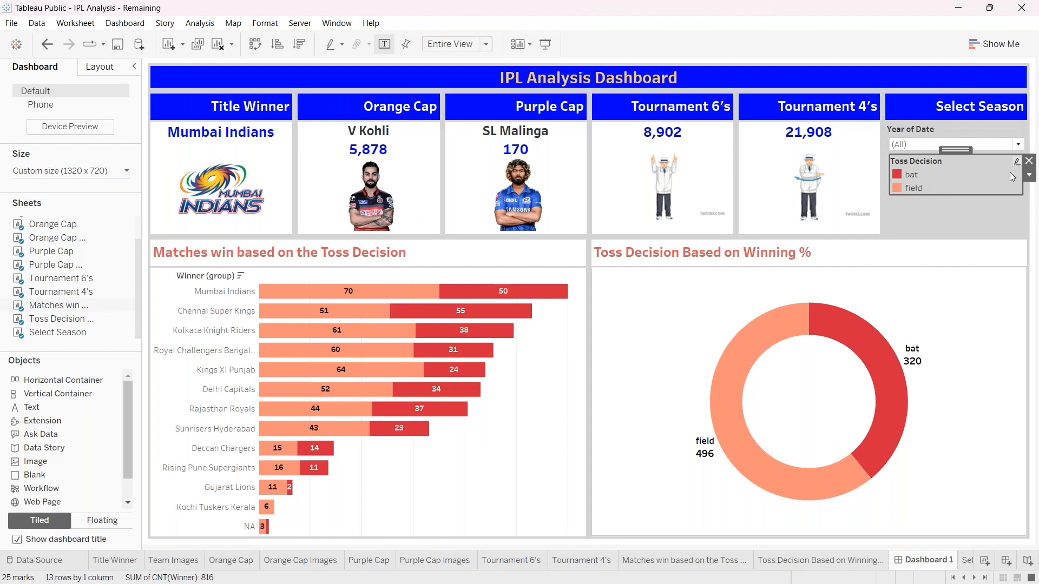
- Arrange the Toss Decision legend items in a single row, with field and bat side by side
left_click(1029, 175)
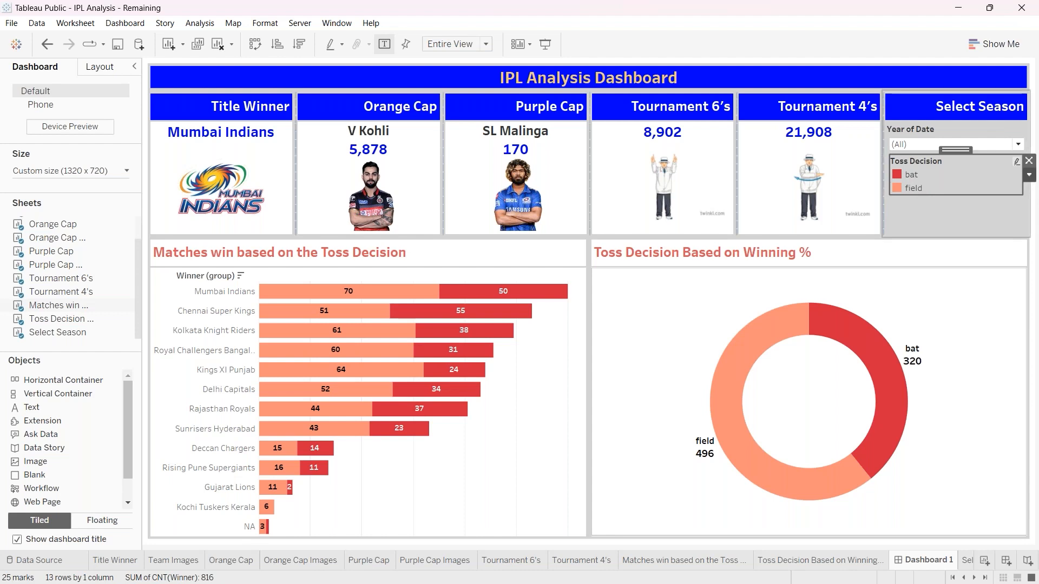
left_click(1030, 175)
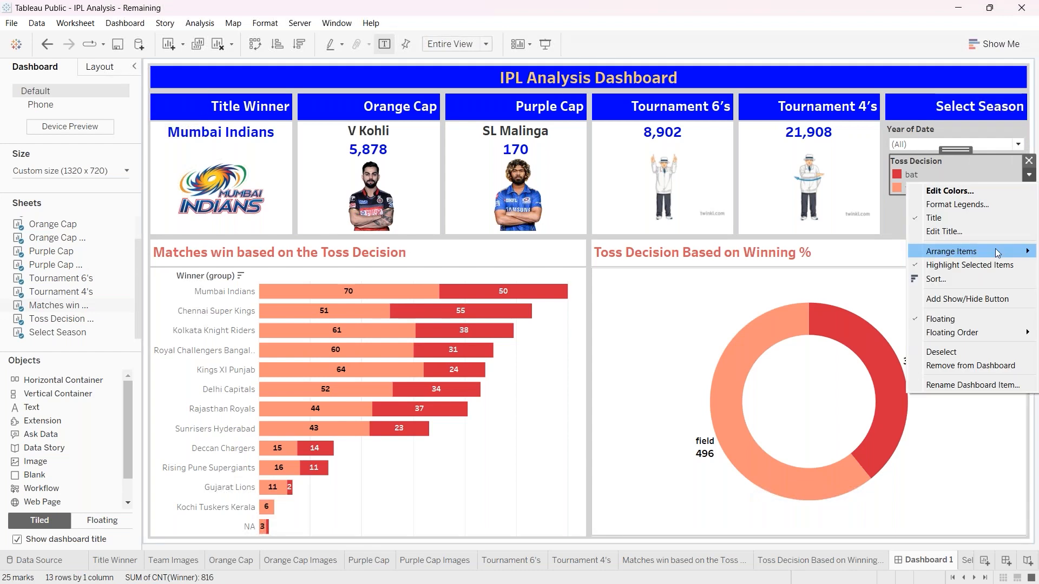
mouse_move(996, 250)
left_click(850, 266)
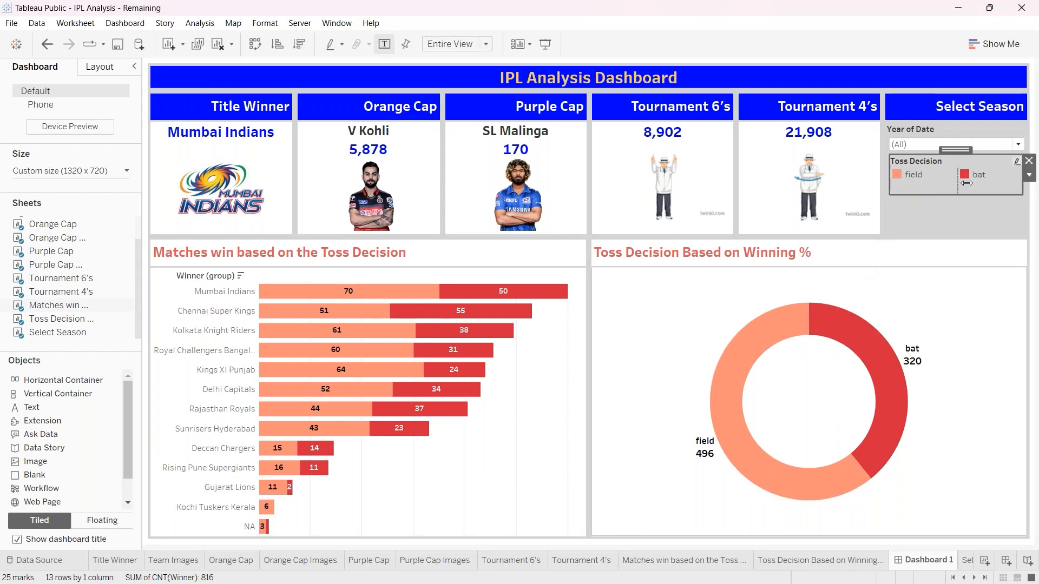
left_click(964, 217)
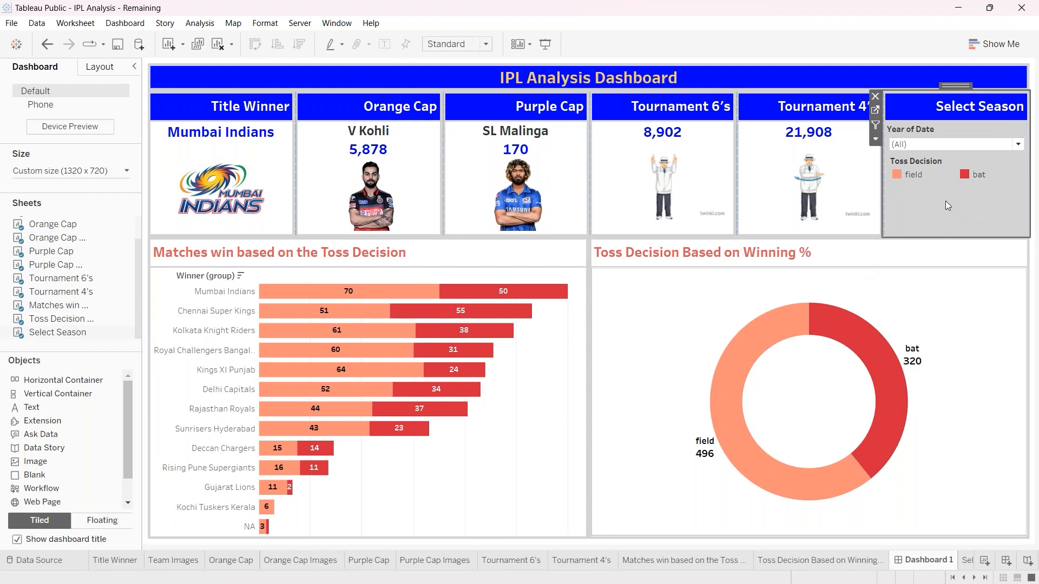
- Test the legend highlighting on the dashboard charts with field and bat, clearing the highlight after each
left_click(908, 175)
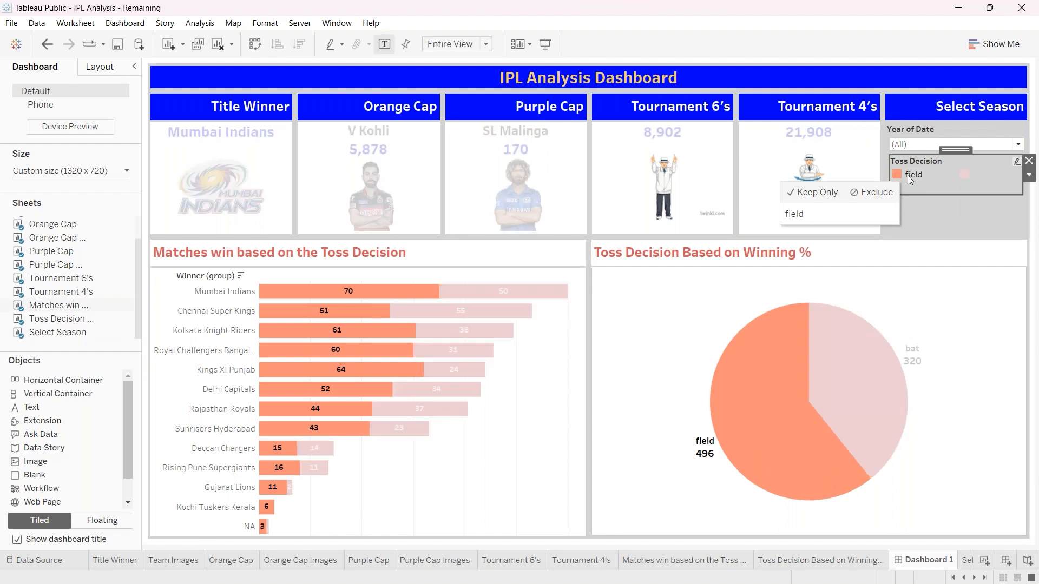
left_click(939, 217)
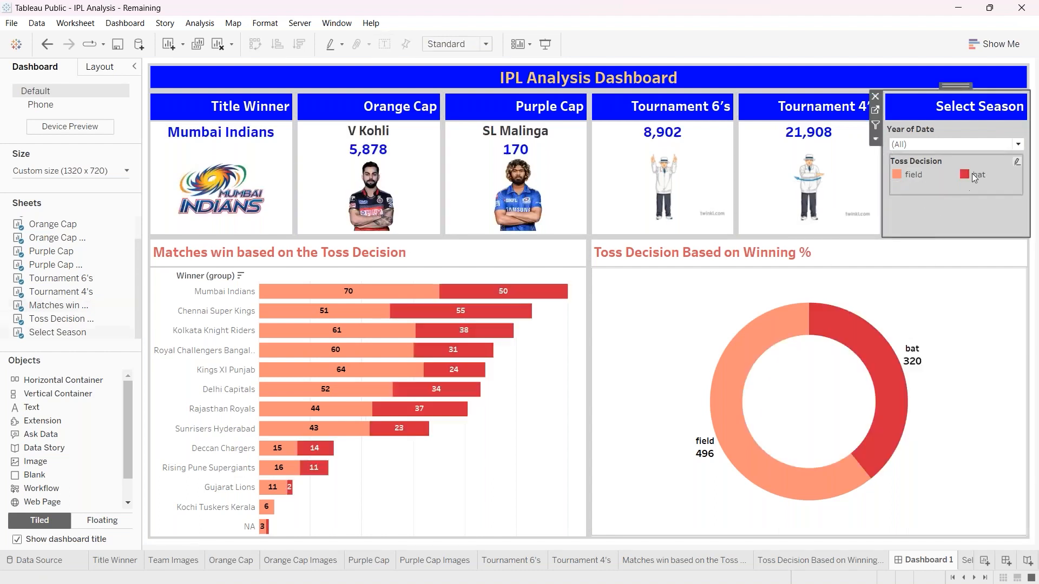
left_click(972, 174)
left_click(982, 208)
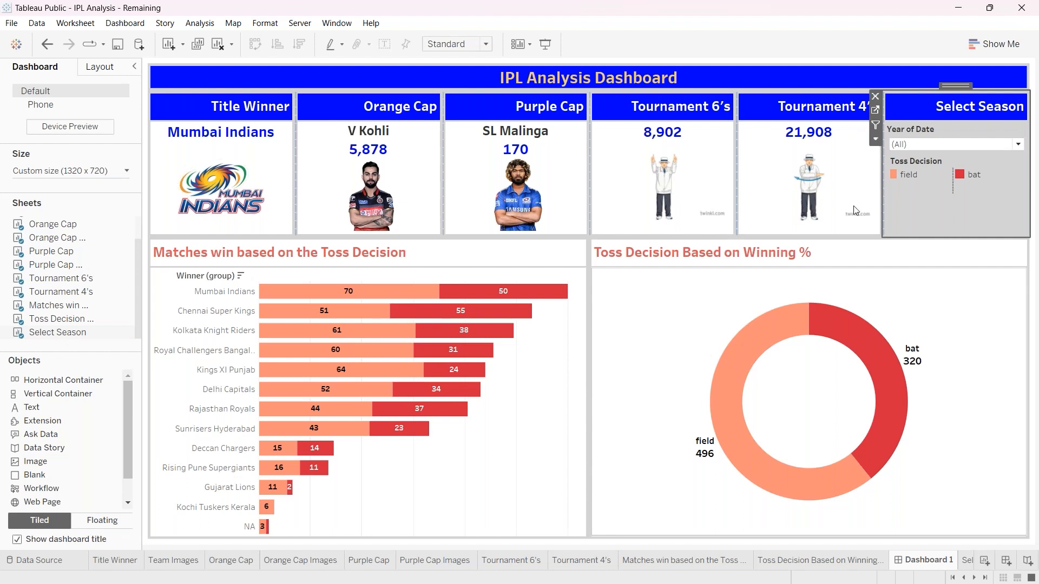
- Switch the placement mode for new dashboard objects to Floating
mouse_move(270, 304)
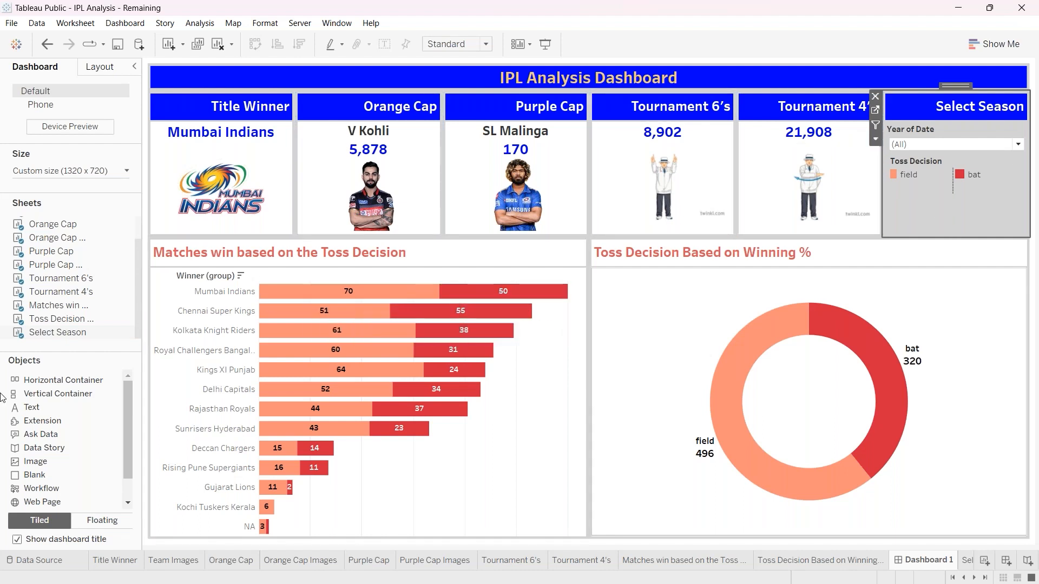
left_click(102, 522)
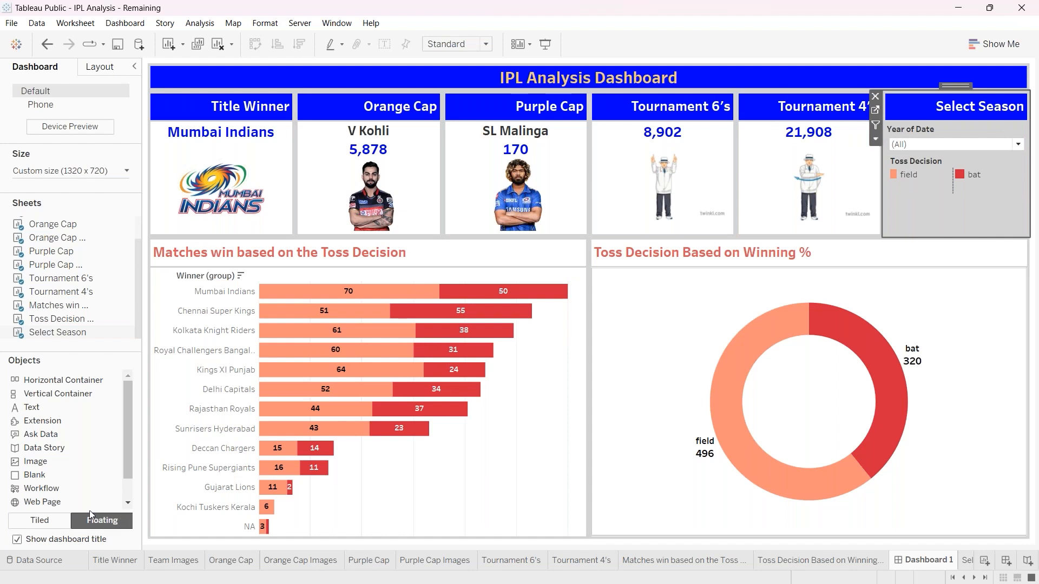
- Insert the new.png IPL logo as a floating image on the dashboard, fitted and centered
double_click(61, 461)
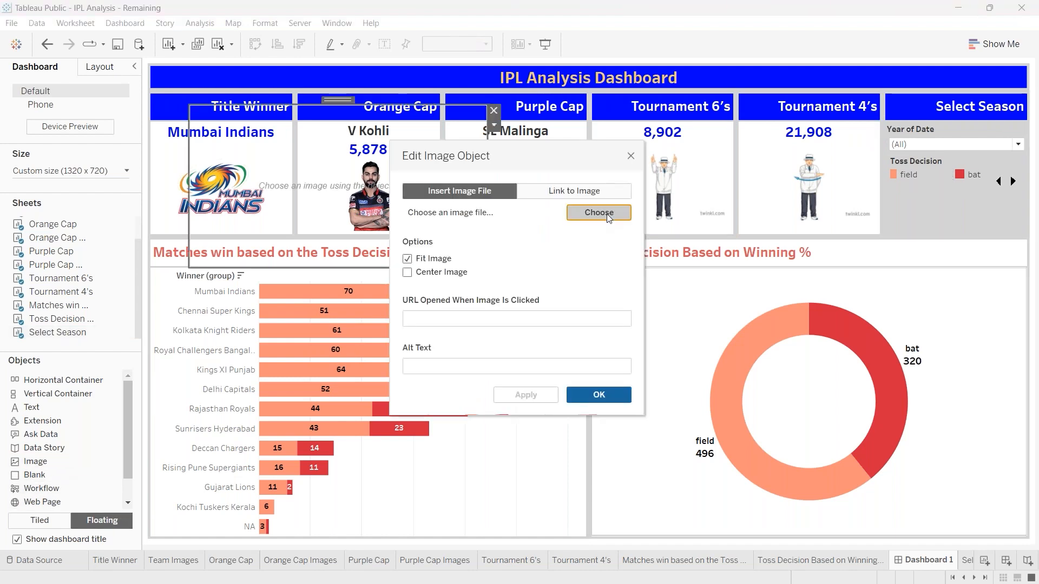
left_click(609, 217)
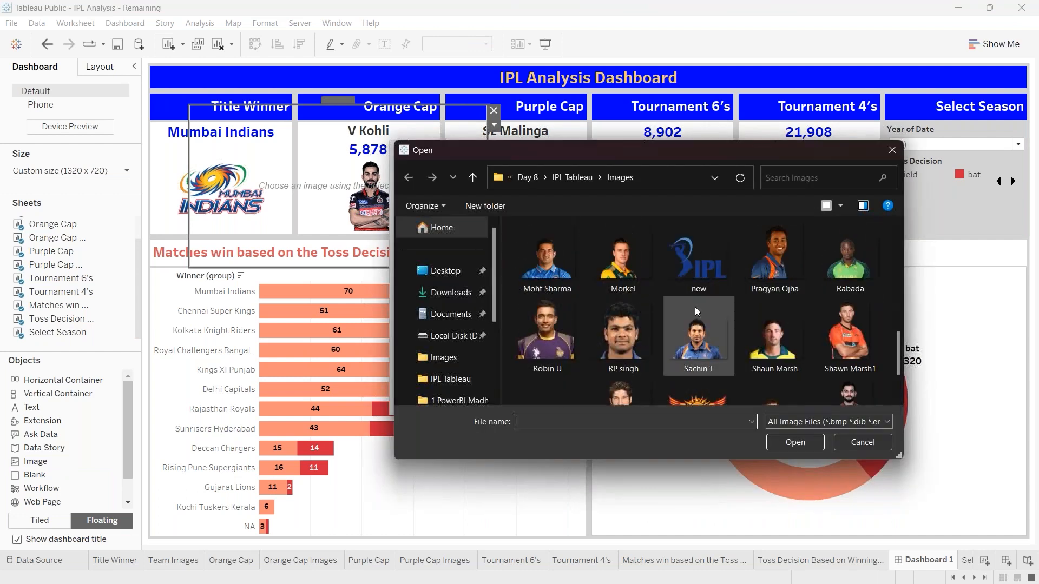
left_click(699, 260)
left_click(787, 444)
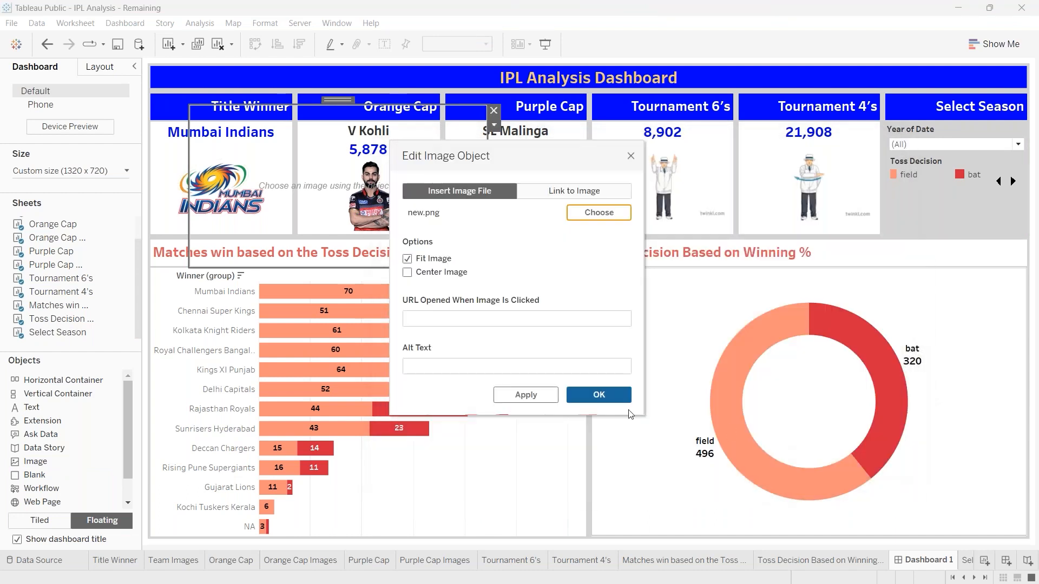
left_click(407, 272)
left_click(576, 391)
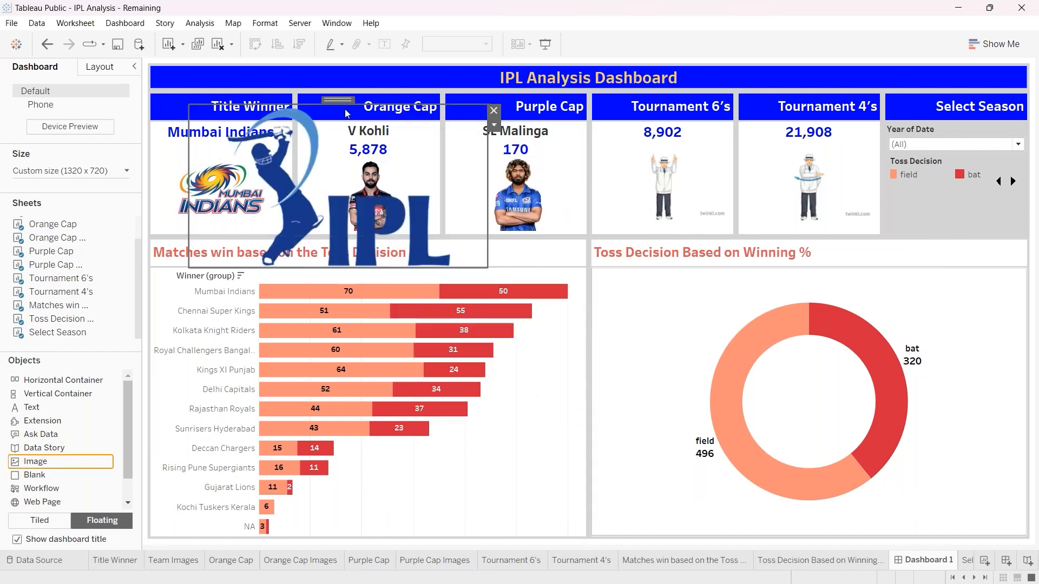
- Shrink the IPL logo and place it beneath the Toss Decision legend in the Select Season card
left_click_drag(338, 138, 766, 285)
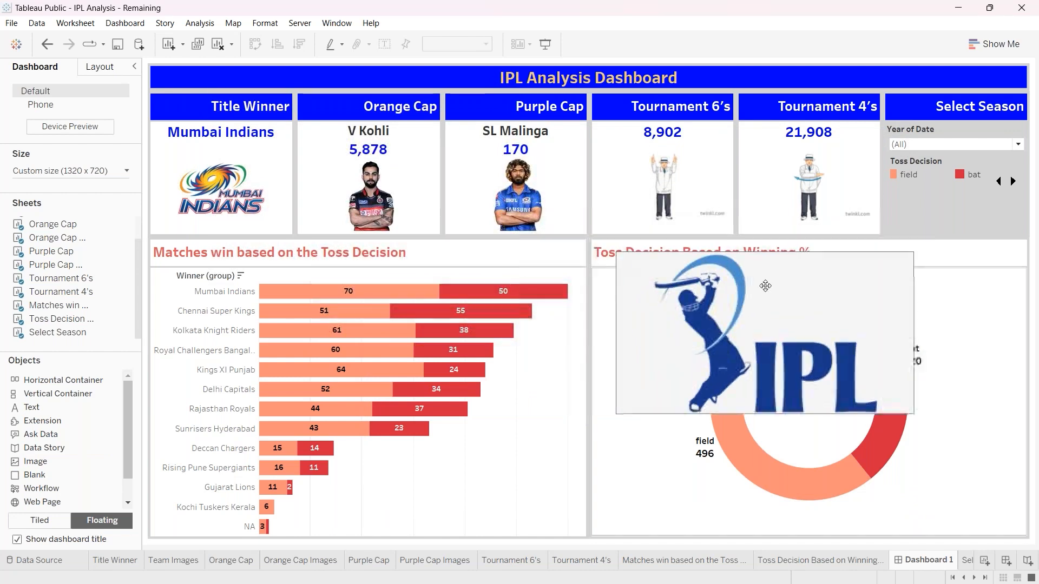
left_click_drag(914, 414, 708, 305)
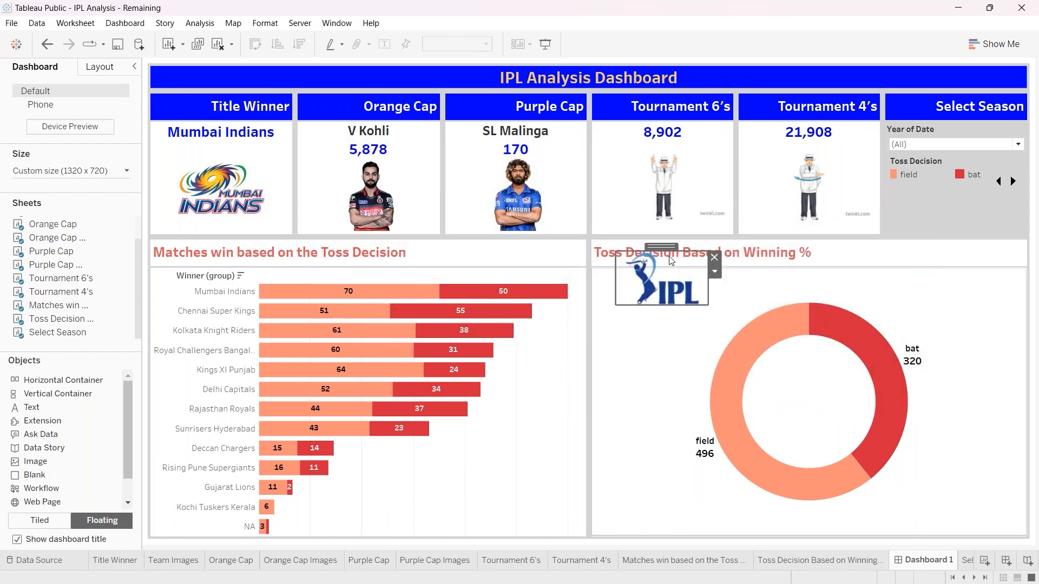
left_click_drag(671, 262, 957, 178)
mouse_move(997, 237)
left_mouse_down()
mouse_move(993, 223)
mouse_move(1007, 236)
left_mouse_up()
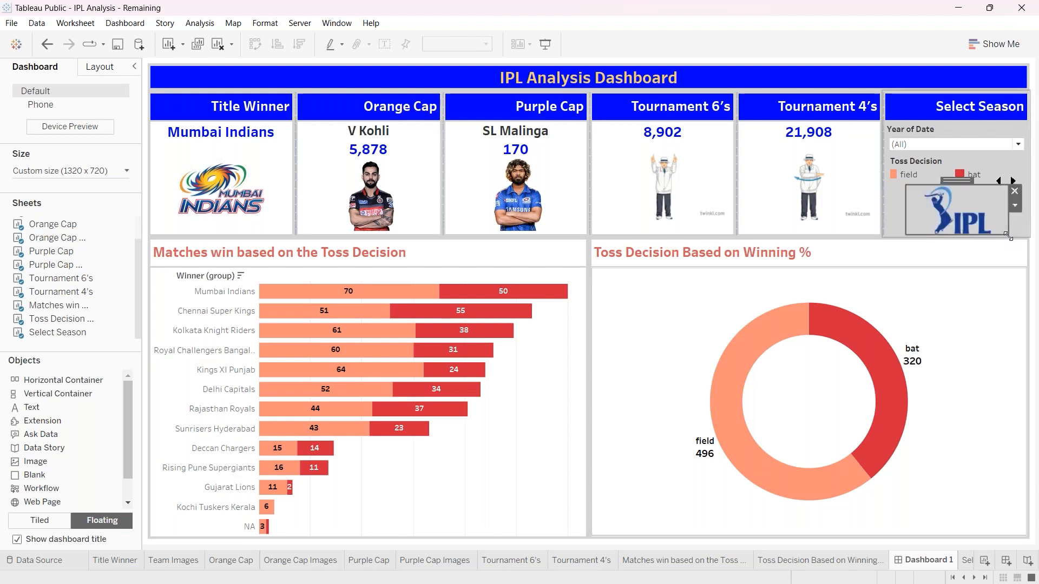
- Narrow the item columns of the Toss Decision legend so field and bat fit side by side without scrolling
left_click(982, 173)
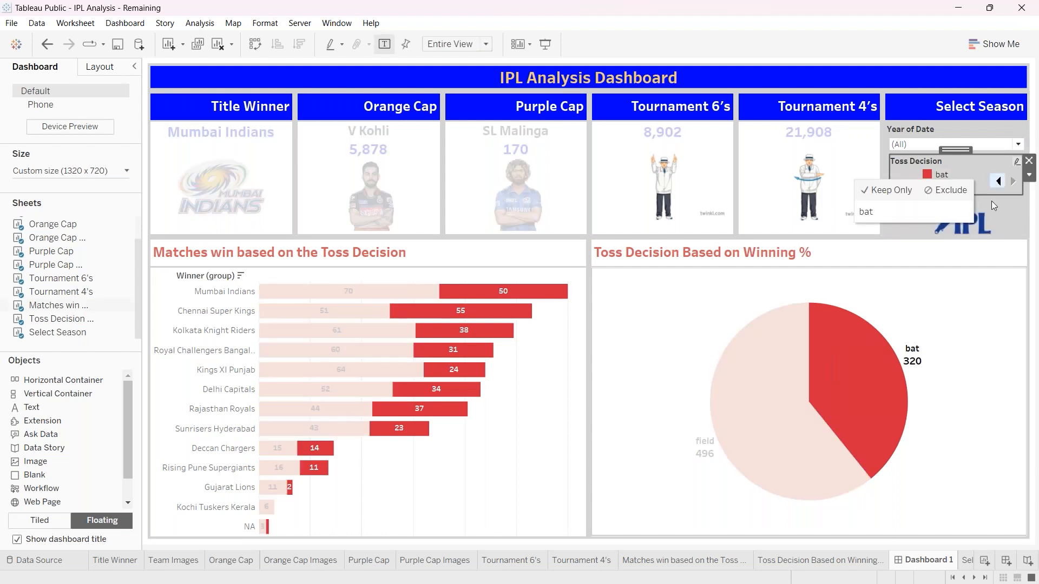
left_click(967, 171)
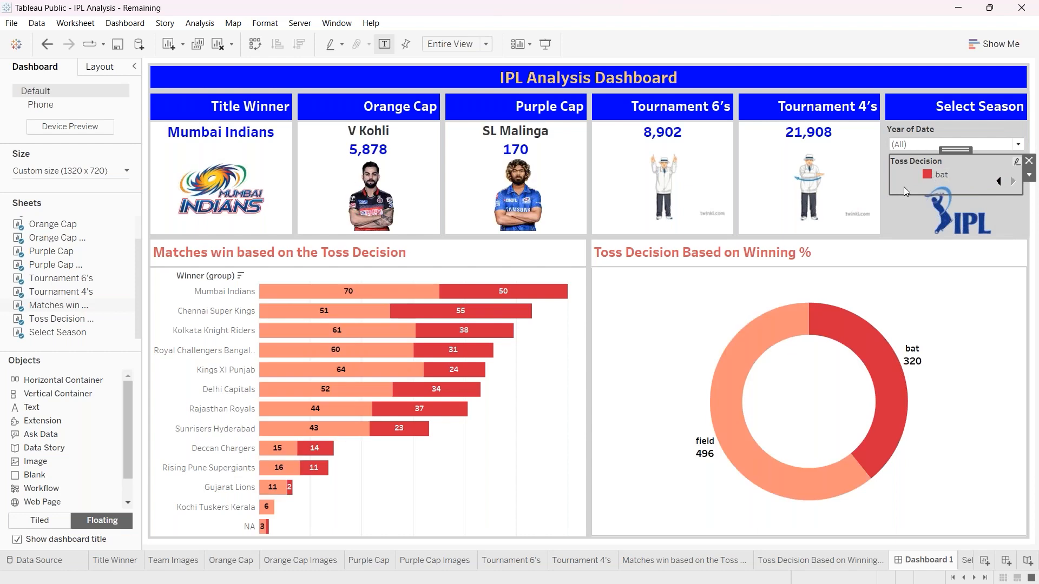
left_click(895, 220)
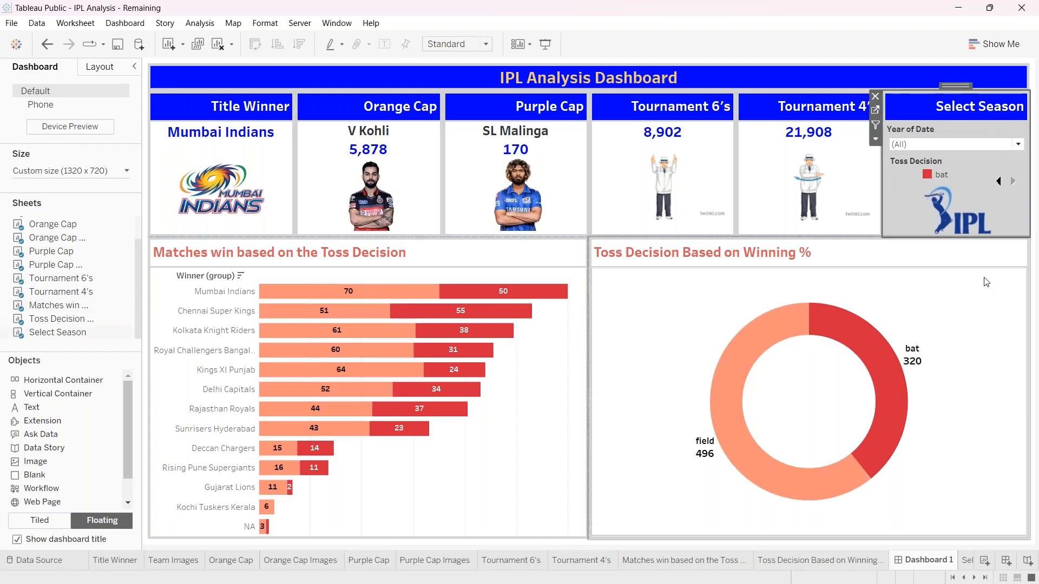
left_click(984, 248)
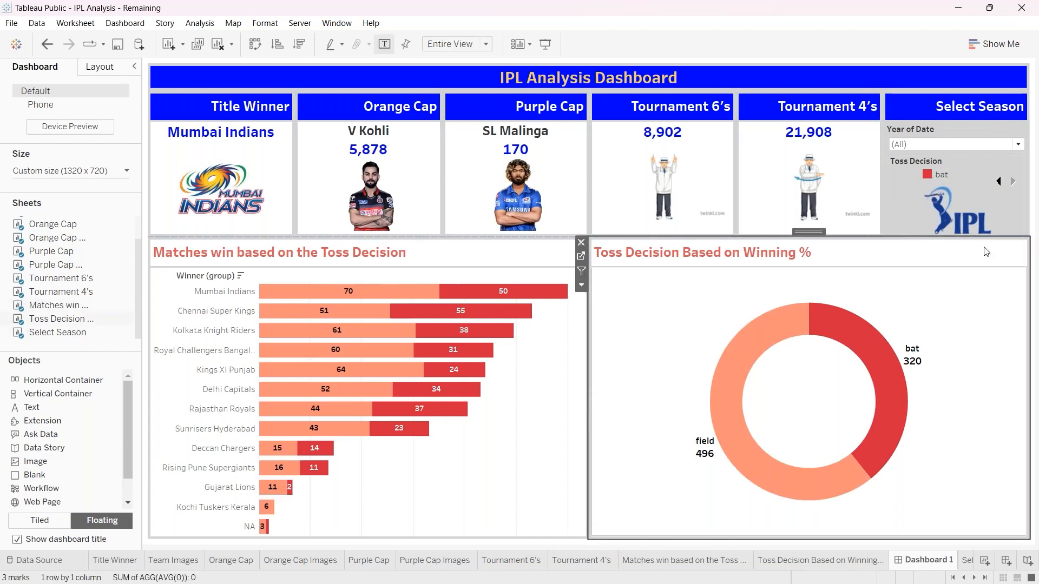
left_click(994, 184)
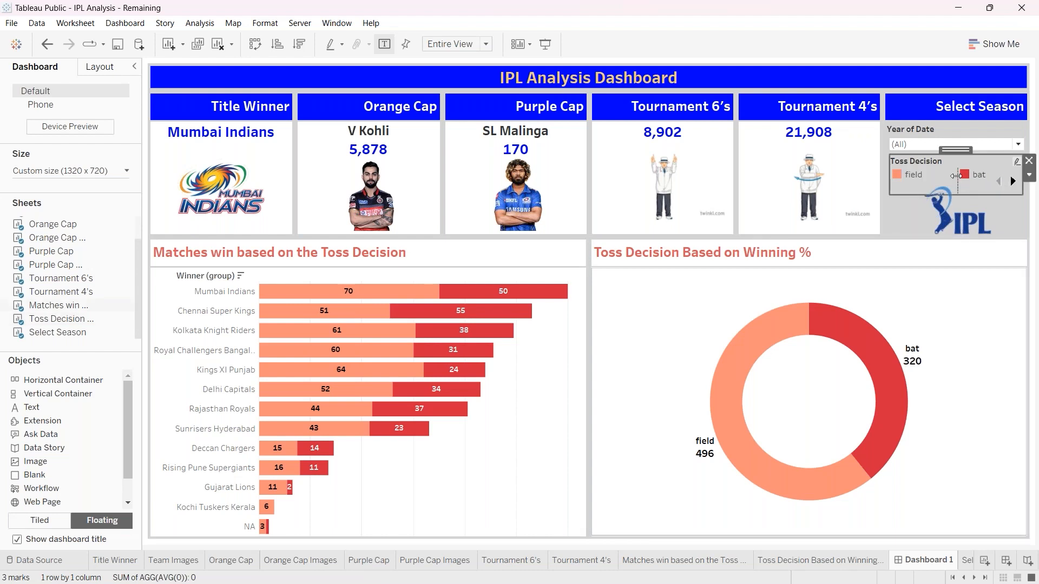
left_click_drag(959, 180, 946, 180)
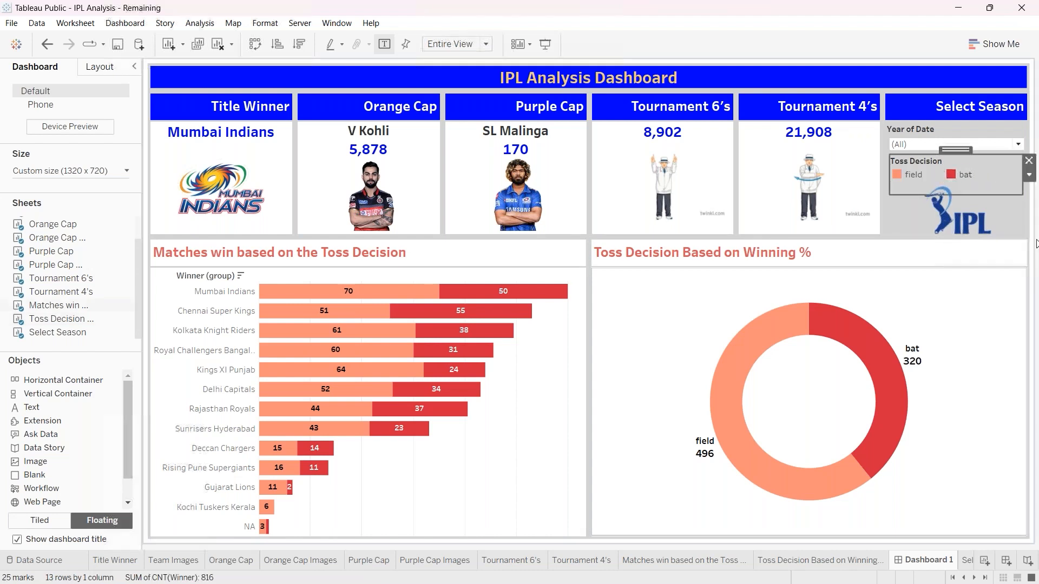
left_click(1008, 216)
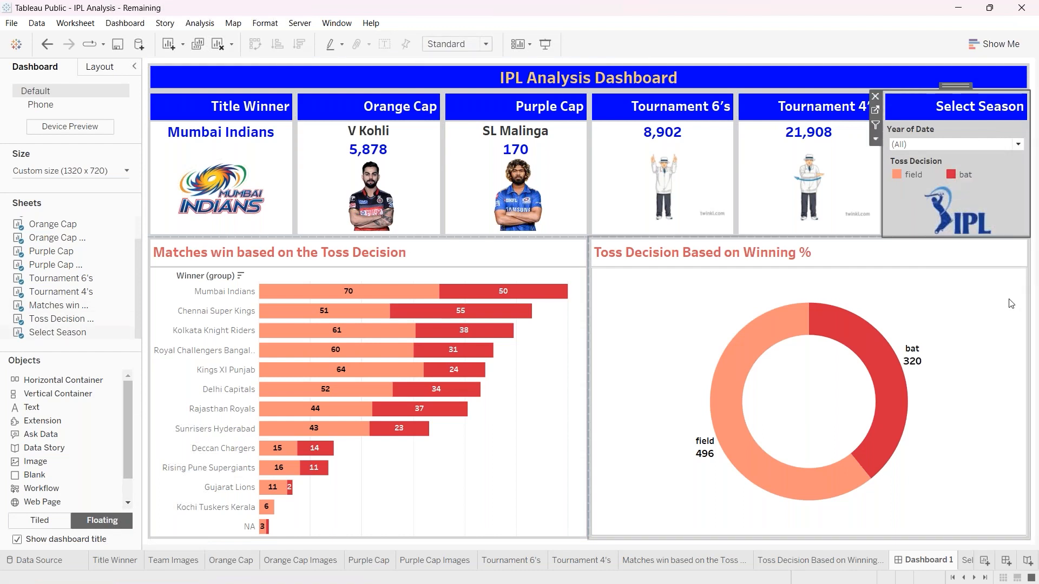
- Reduce the IPL logo slightly within the Select Season card and deselect it
left_click(939, 204)
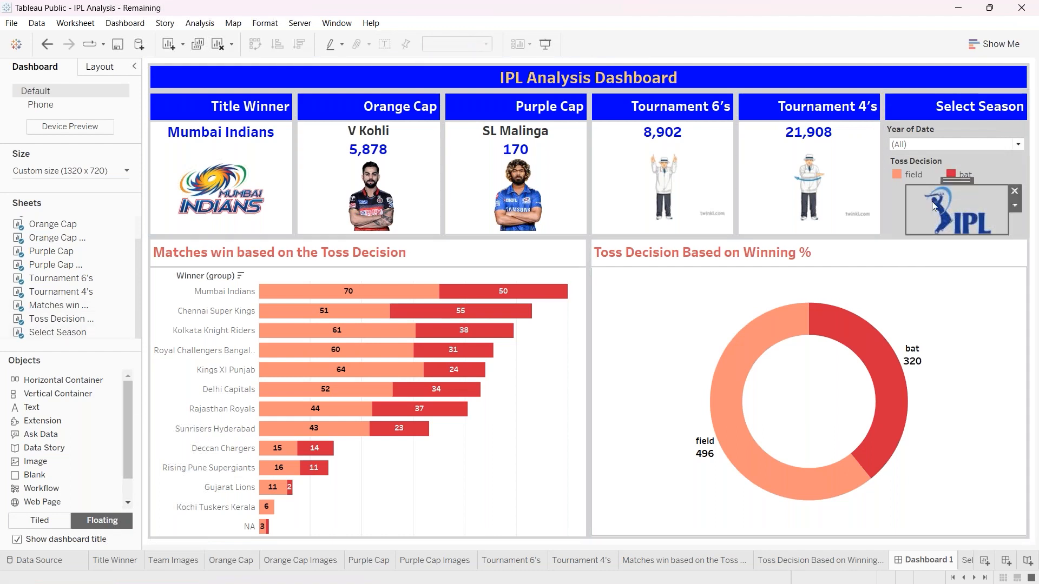
left_click_drag(1007, 234, 1002, 228)
left_click(1015, 261)
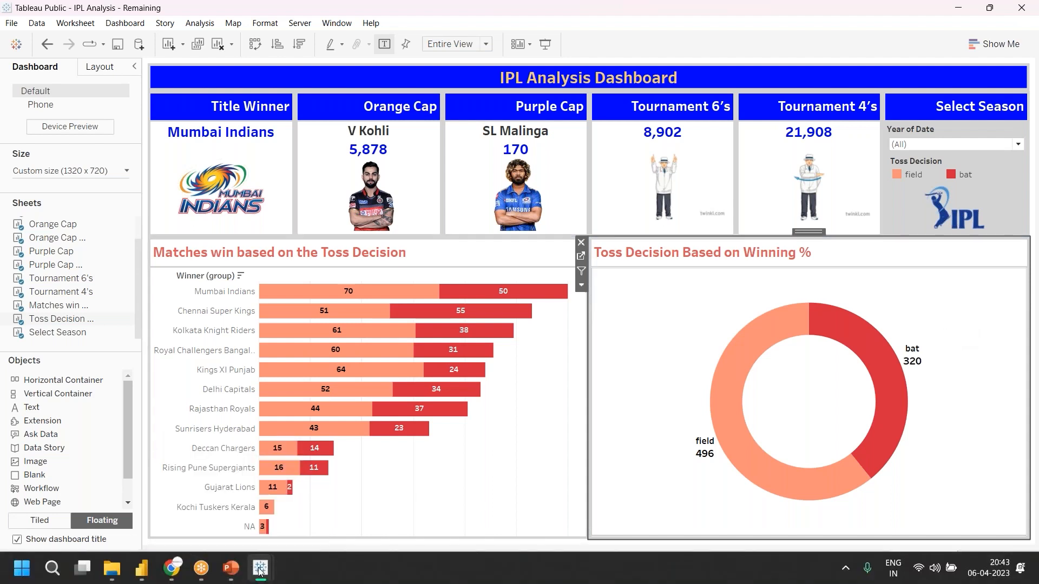
- Examine the header icons of the reference IPL Dashboard workbook and return to the IPL Analysis workbook
mouse_move(261, 568)
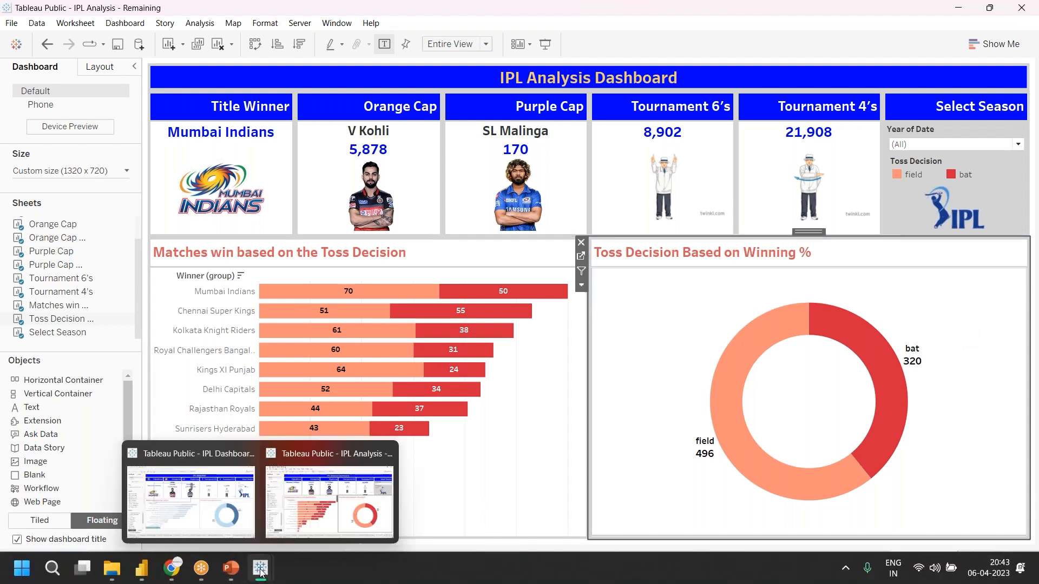
left_click(233, 526)
left_click(628, 237)
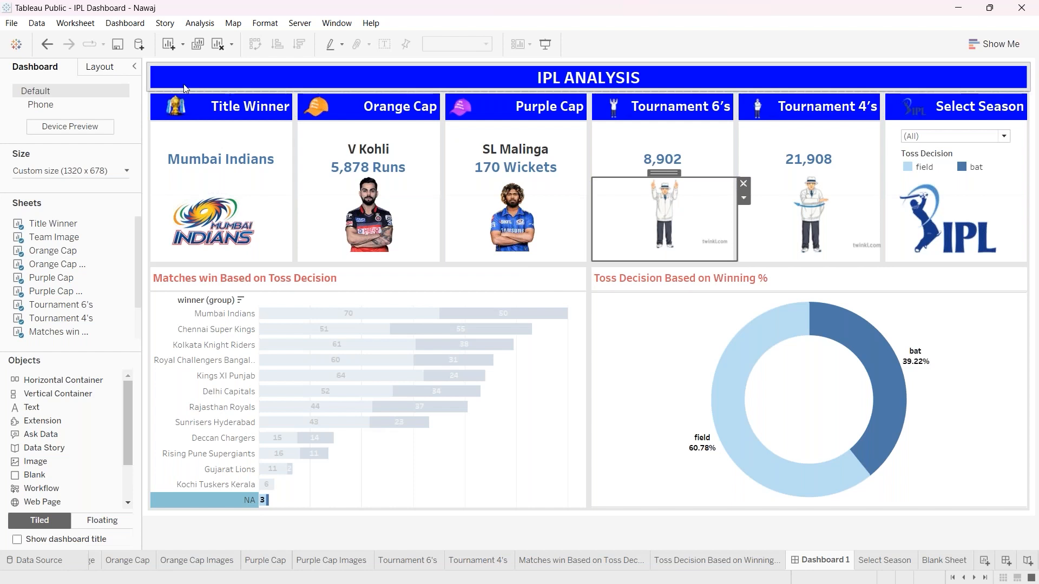
mouse_move(260, 568)
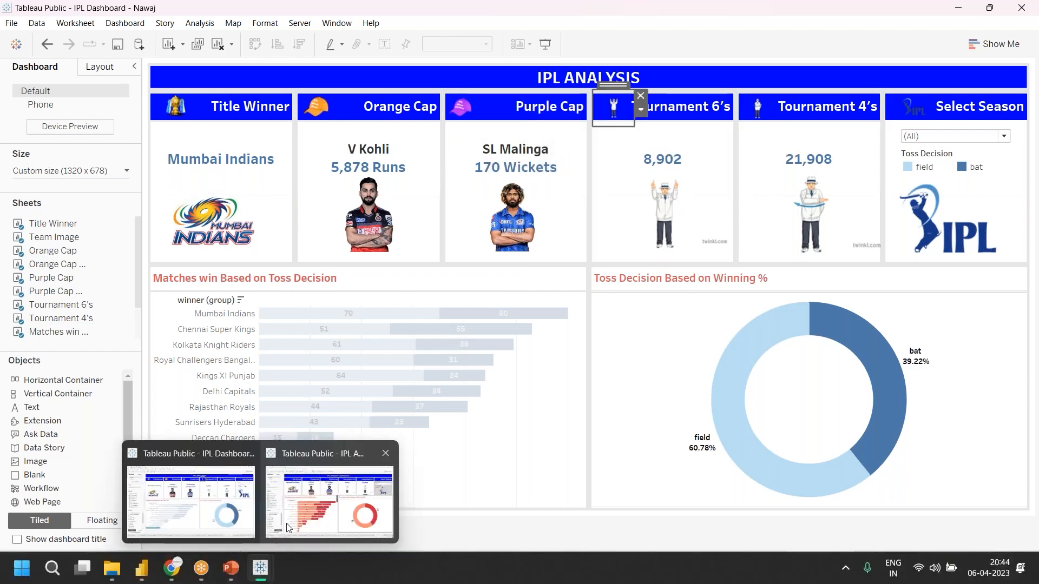
left_click(287, 528)
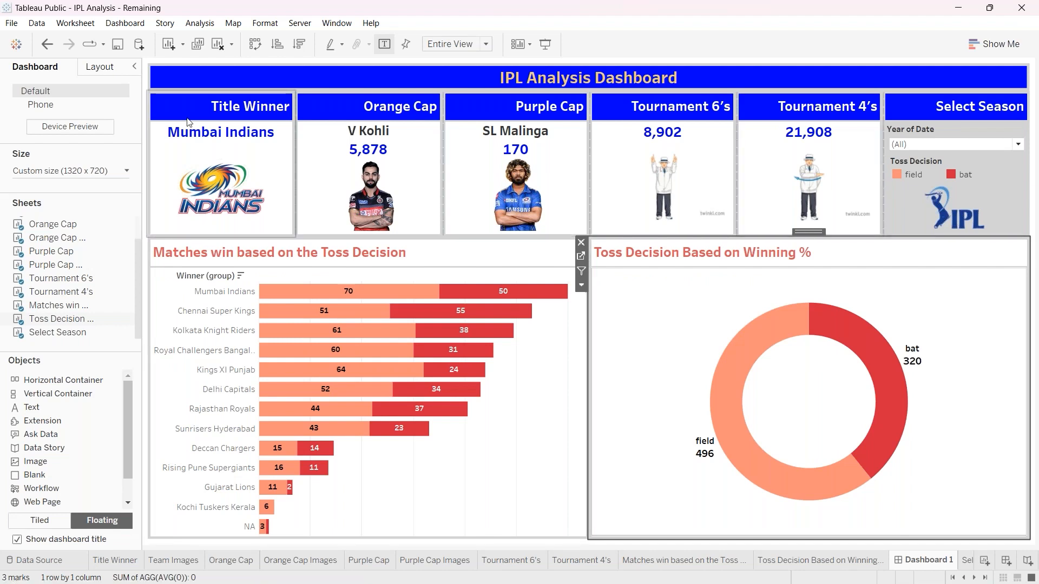
- Add the IPL trophy picture as a fitted, centered floating image and size it into the Title Winner header
left_click(311, 103)
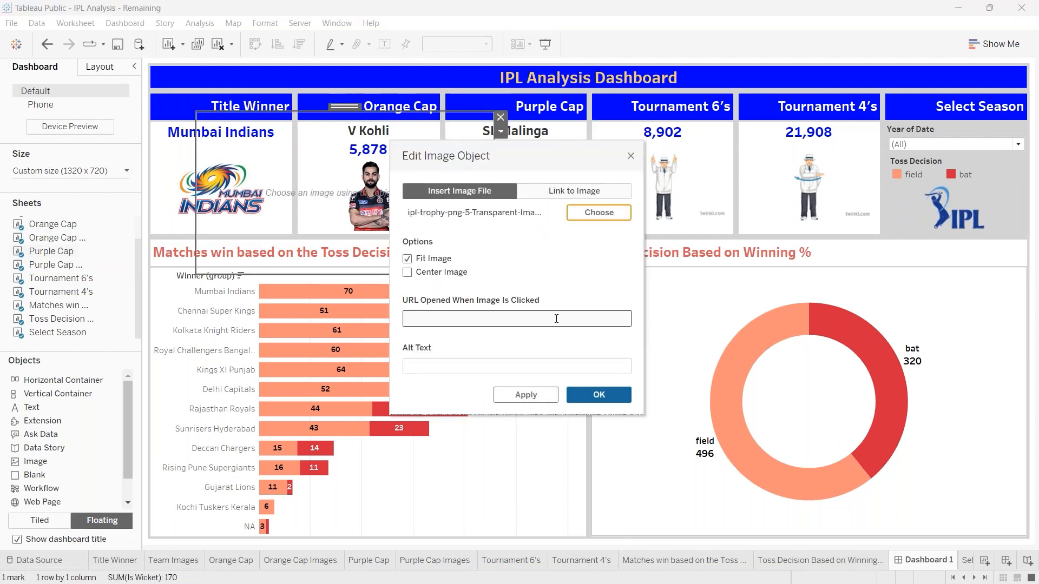
left_click(434, 272)
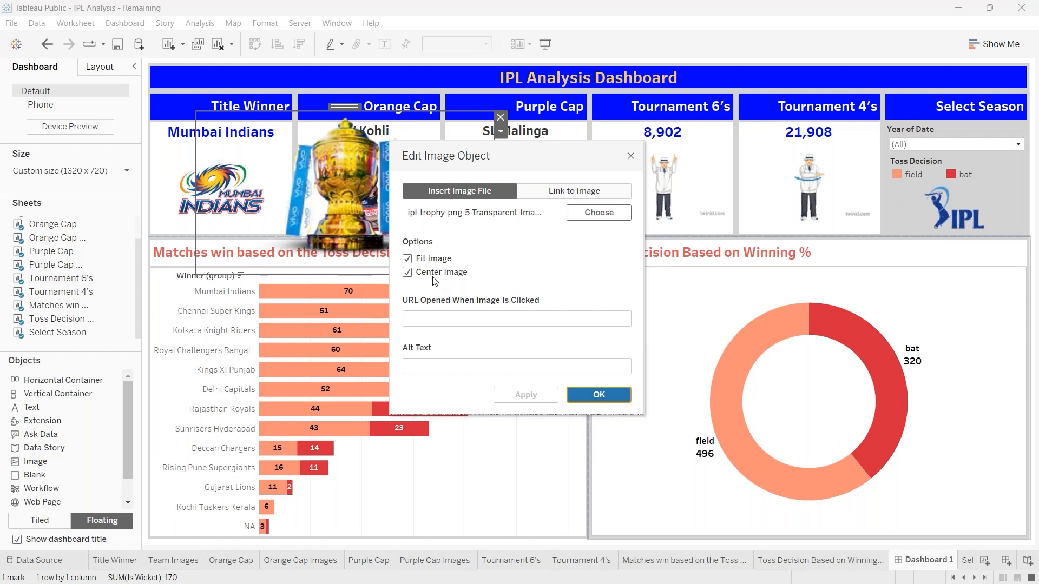
key("Return")
left_click_drag(217, 107, 177, 89)
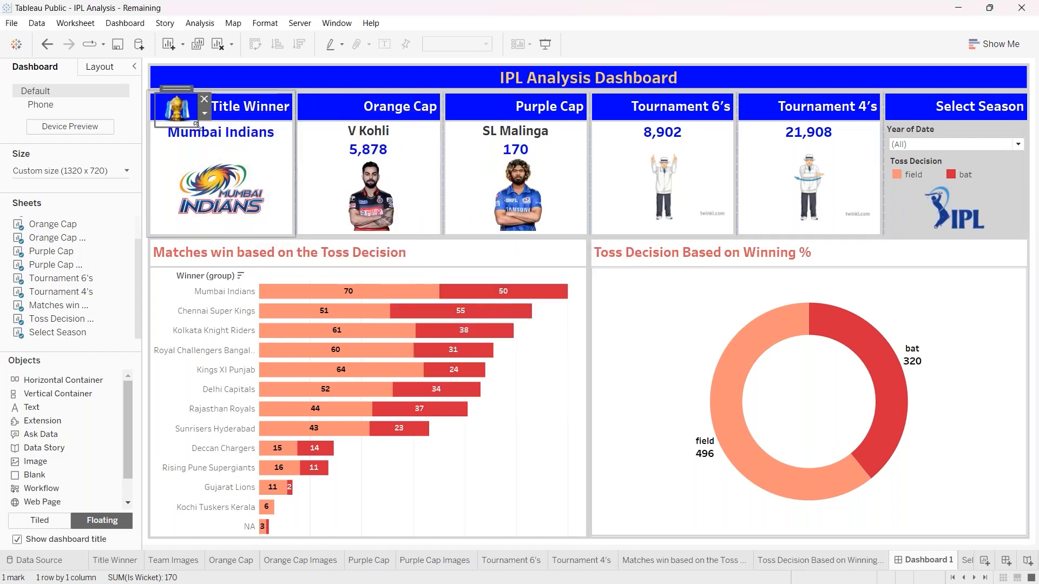
left_click_drag(197, 124, 197, 119)
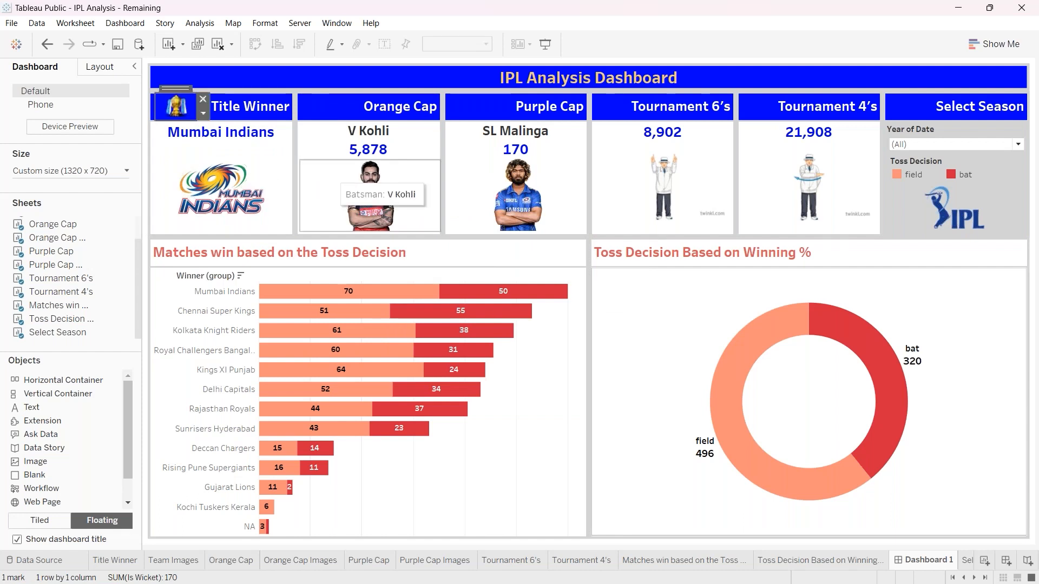
left_click(607, 343)
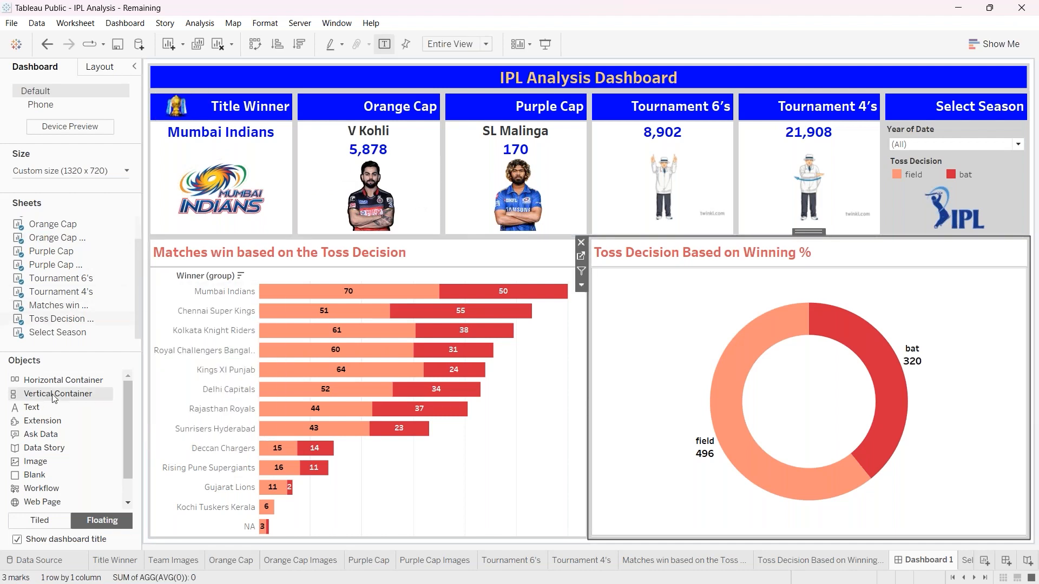
- Add the orange Most Runs cap as a fitted, centered floating image and size it into the Orange Cap header
left_click(63, 462)
left_click_drag(63, 462, 206, 120)
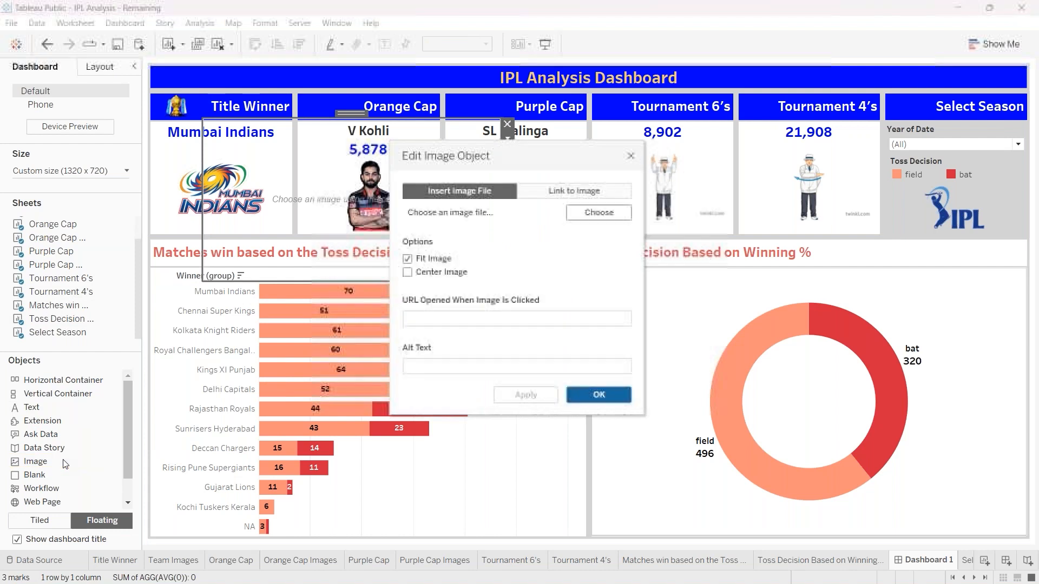
left_click(593, 213)
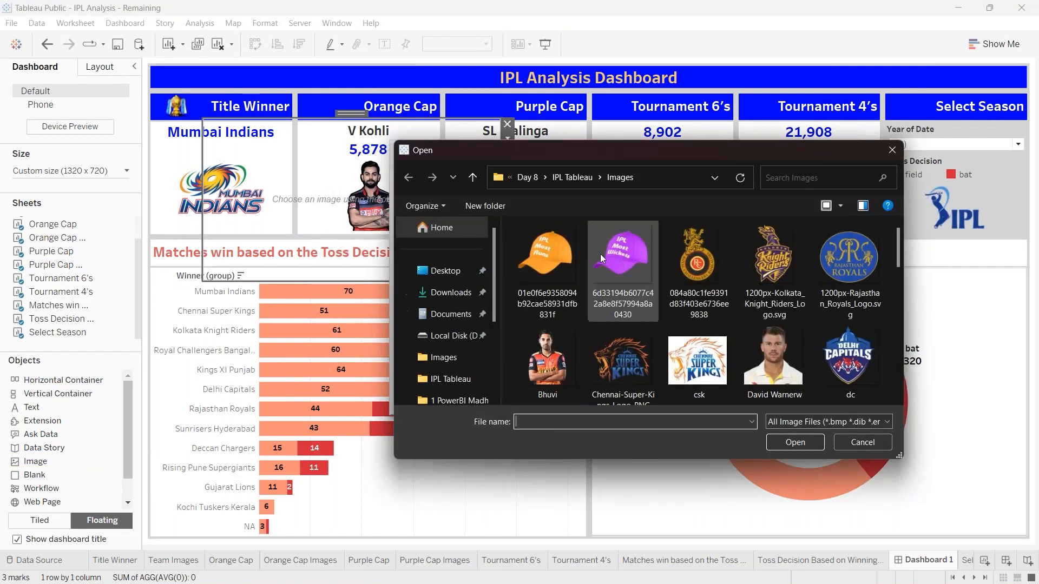
left_click(532, 261)
double_click(531, 261)
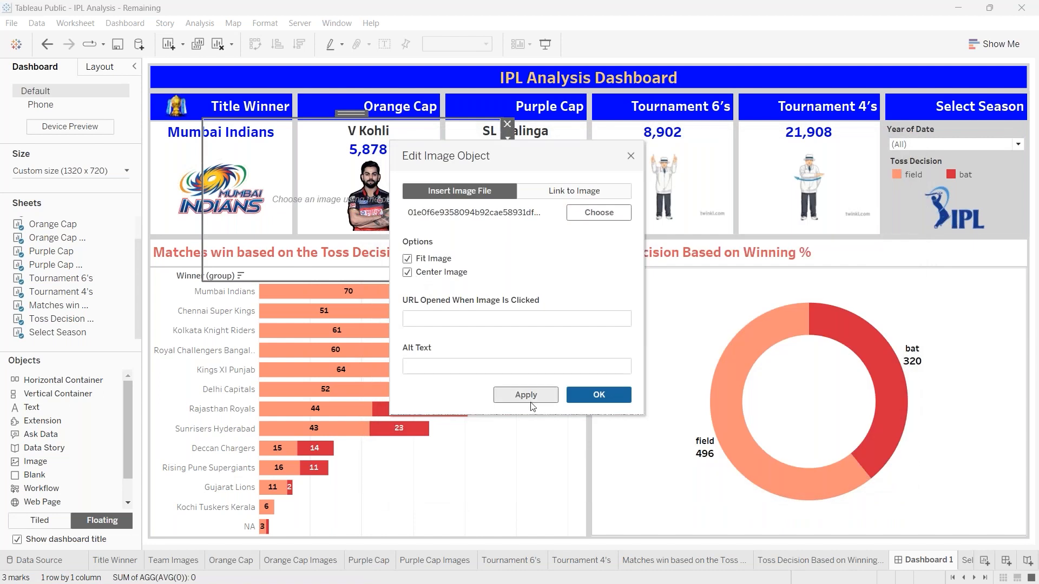
left_click(570, 395)
left_click_drag(500, 279, 326, 90)
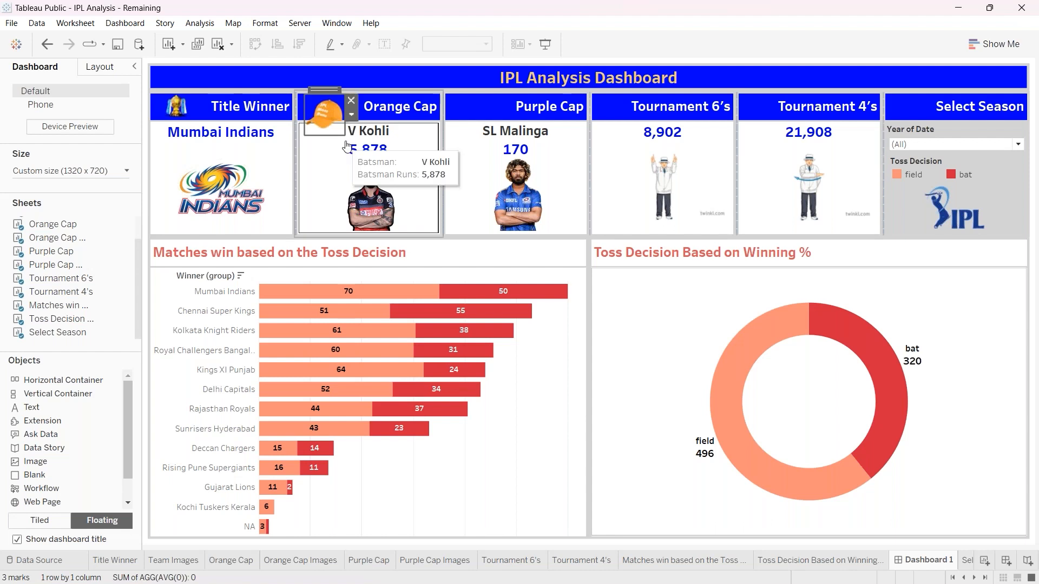
left_click_drag(344, 135, 344, 121)
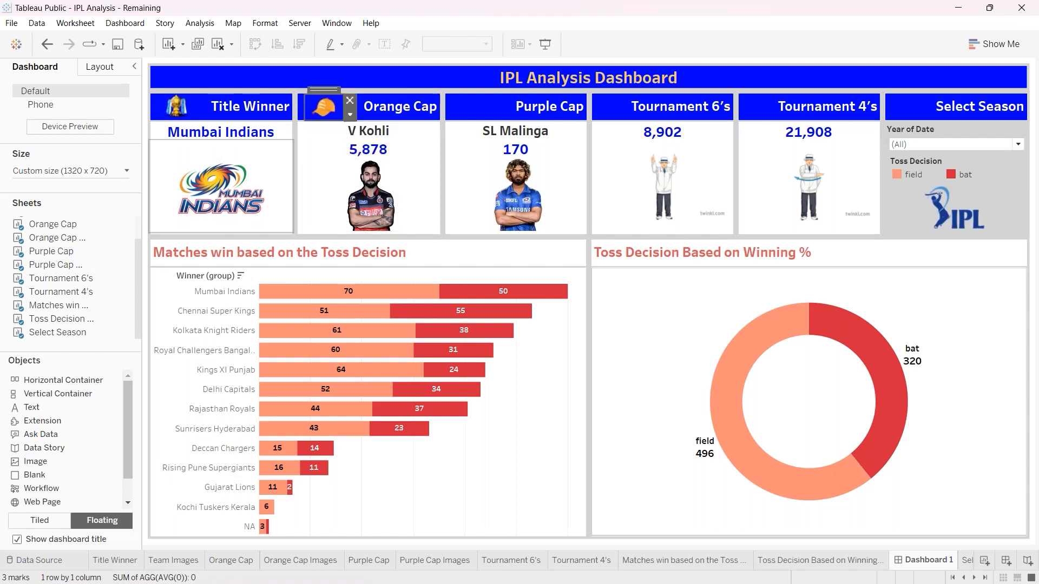
- Add the purple Most Wickets cap as a fitted, centered floating image and size it into the Purple Cap header
left_click_drag(63, 463, 210, 126)
left_click(614, 212)
double_click(618, 252)
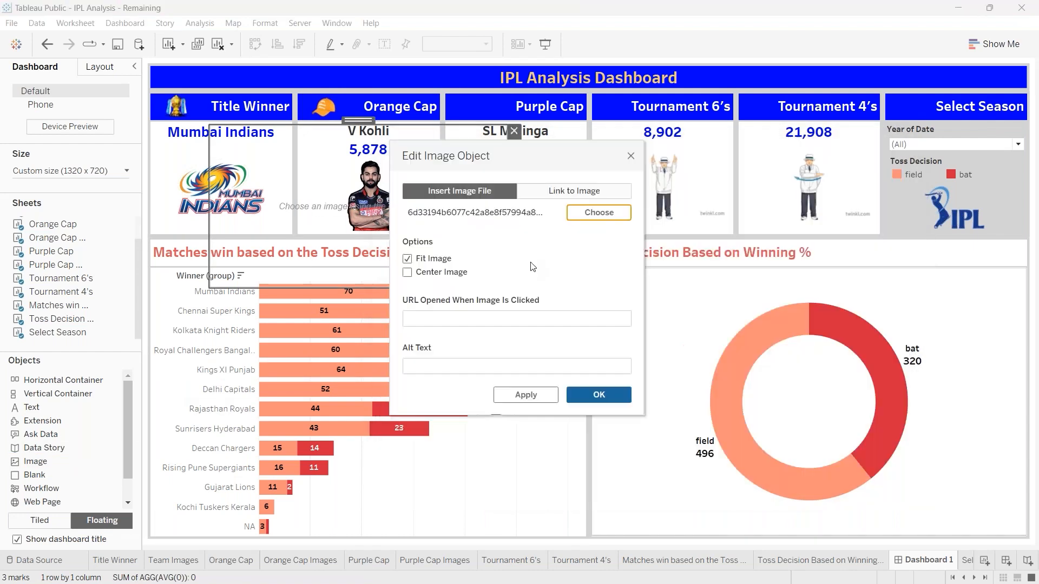
left_click(406, 272)
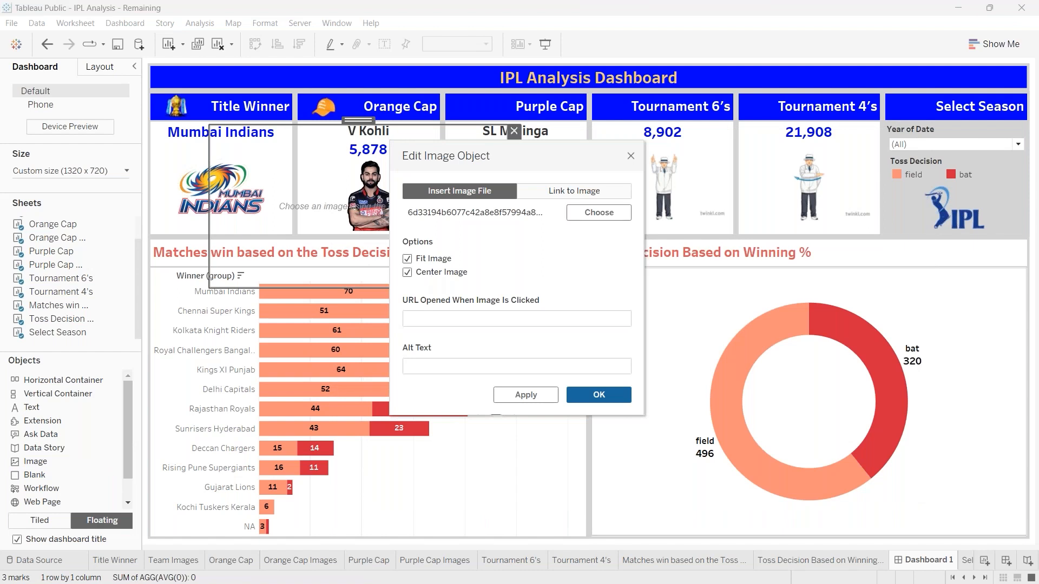
left_click(598, 396)
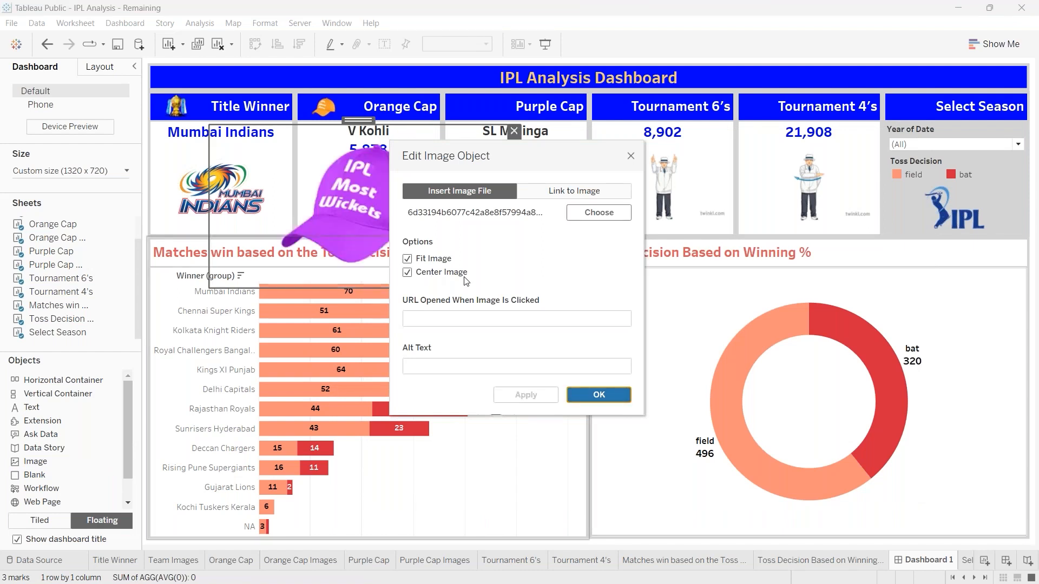
left_click_drag(505, 285, 474, 90)
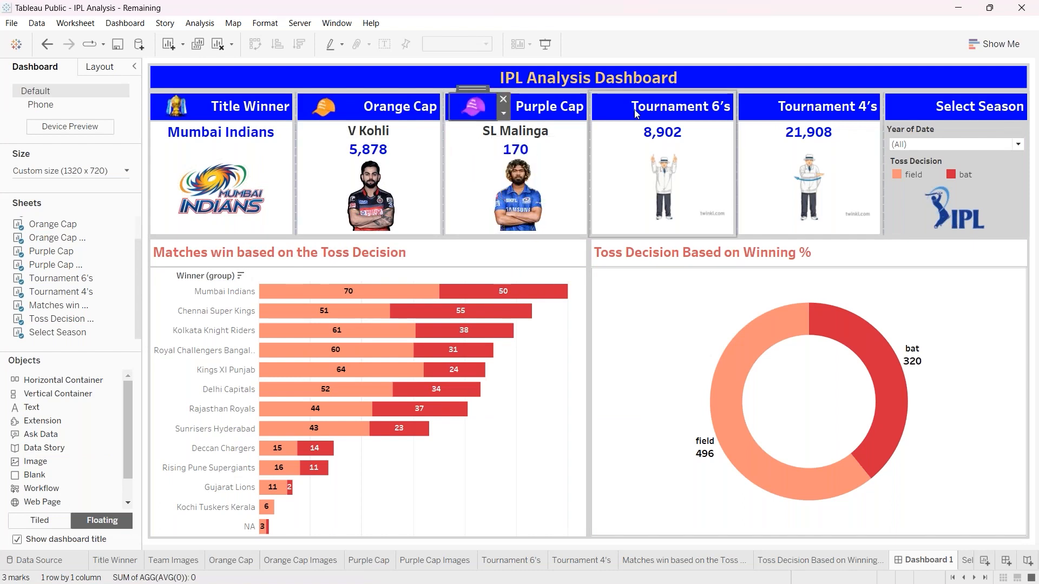
- Add the SIX-6-Cricket-Umpire-Hand-Signals-KS3 picture as a fitted, centered floating image and size it into the Tournament 6's header
left_click(63, 467)
left_click_drag(62, 464, 385, 206)
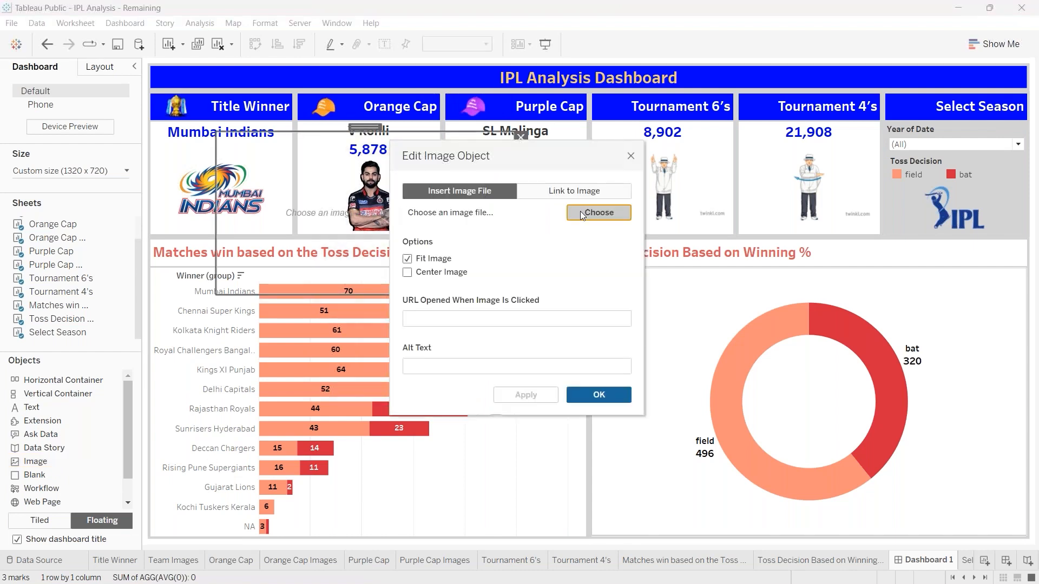
left_click(580, 212)
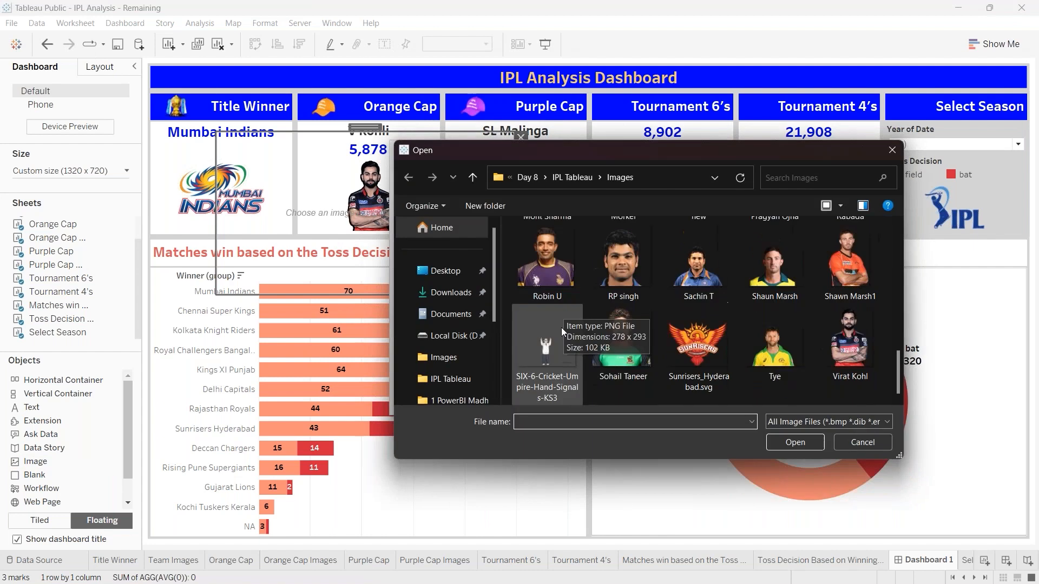
left_click(561, 327)
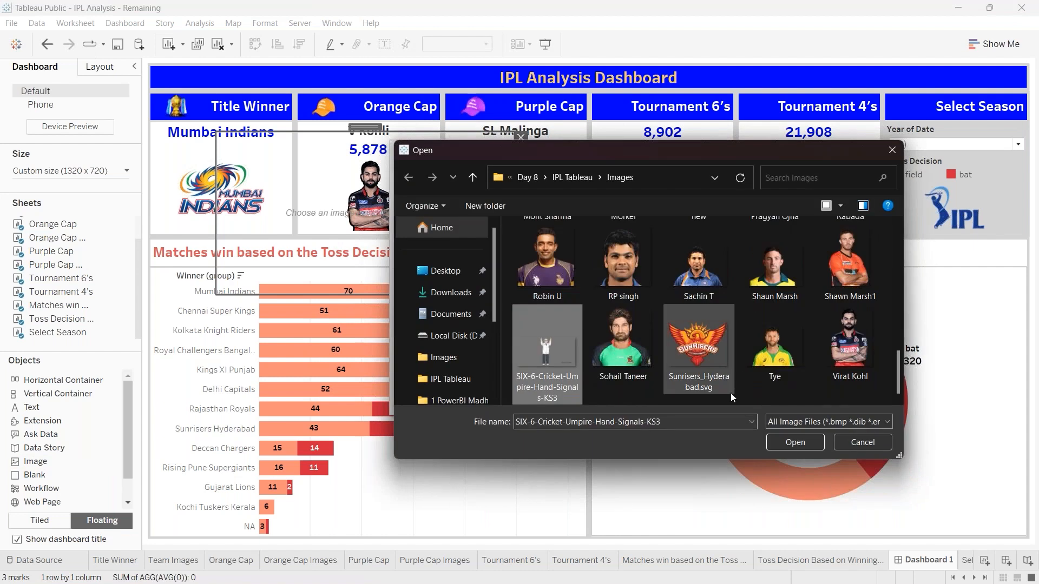
left_click(798, 444)
left_click(523, 401)
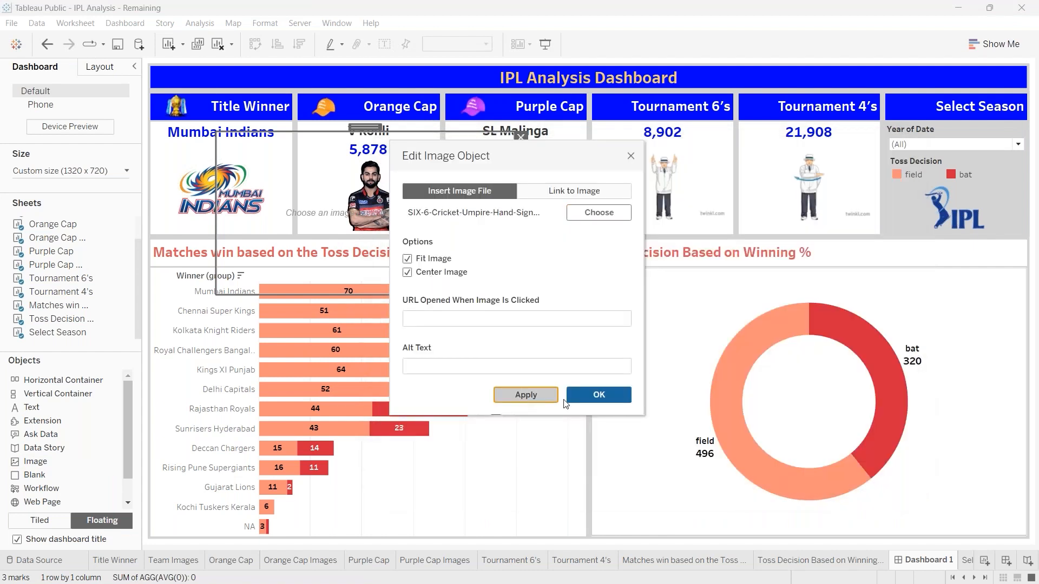
left_click(590, 401)
mouse_move(511, 293)
left_mouse_down()
mouse_move(381, 241)
mouse_move(267, 162)
mouse_move(401, 111)
mouse_move(619, 89)
left_mouse_up()
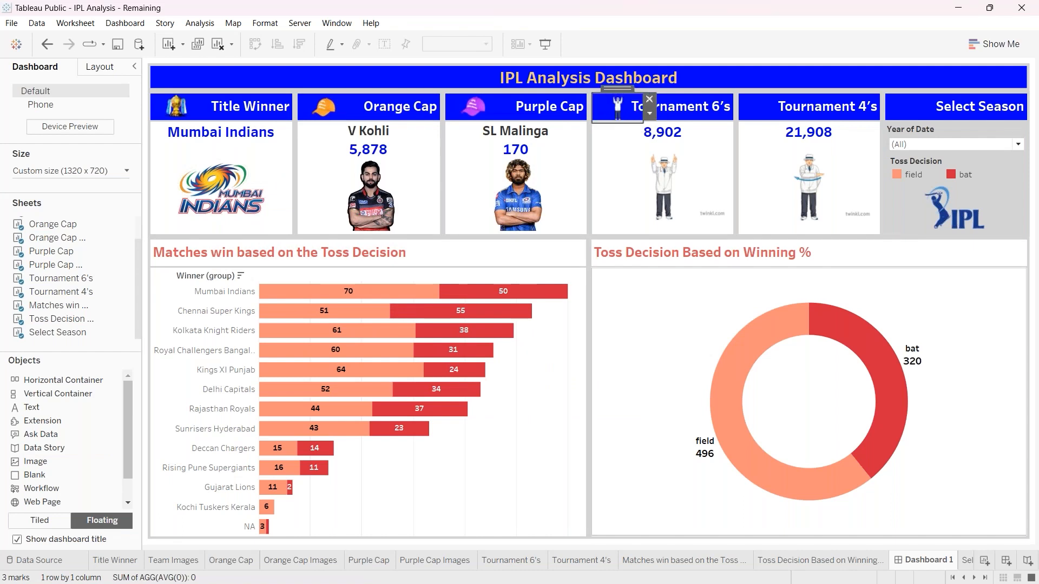
left_click_drag(643, 122, 638, 119)
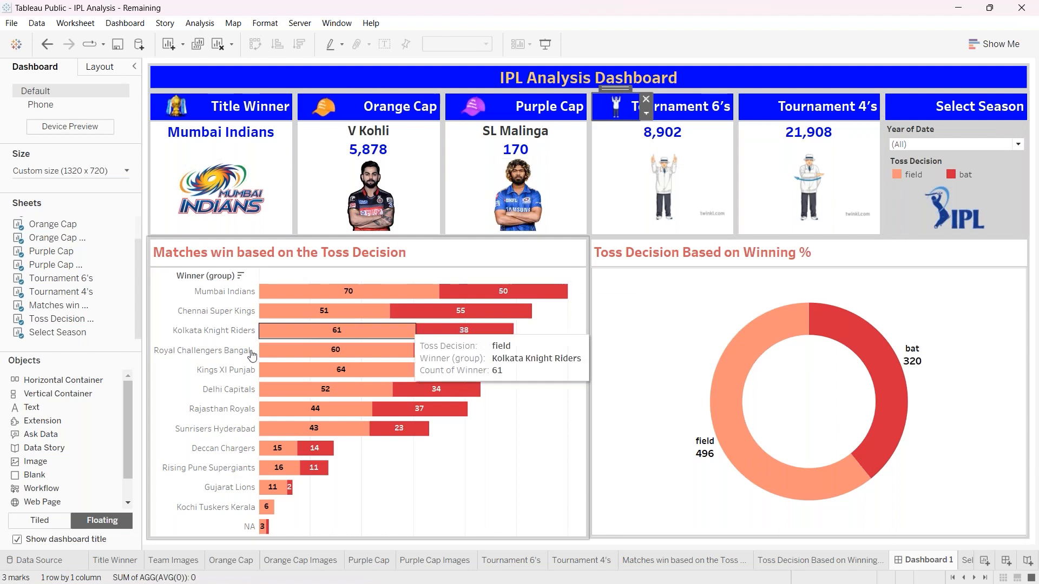
- Add the FOUR-4-Cricket-Umpire-Hand-Signals-KS3 picture as a fitted, centered floating image and size it into the Tournament 4's header
left_click_drag(57, 464, 399, 428)
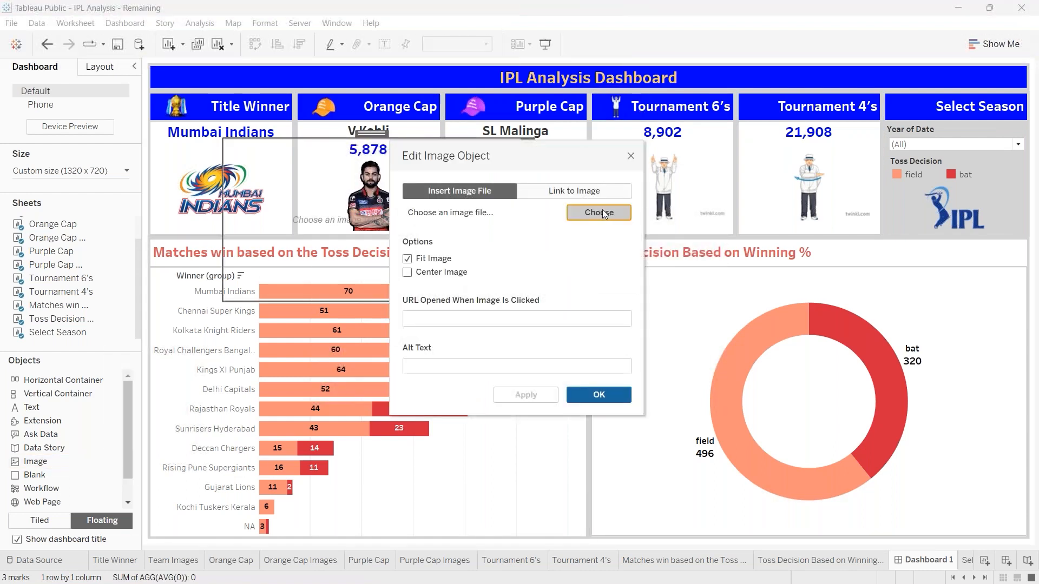
left_click(606, 210)
scroll(706, 324, "down", 2)
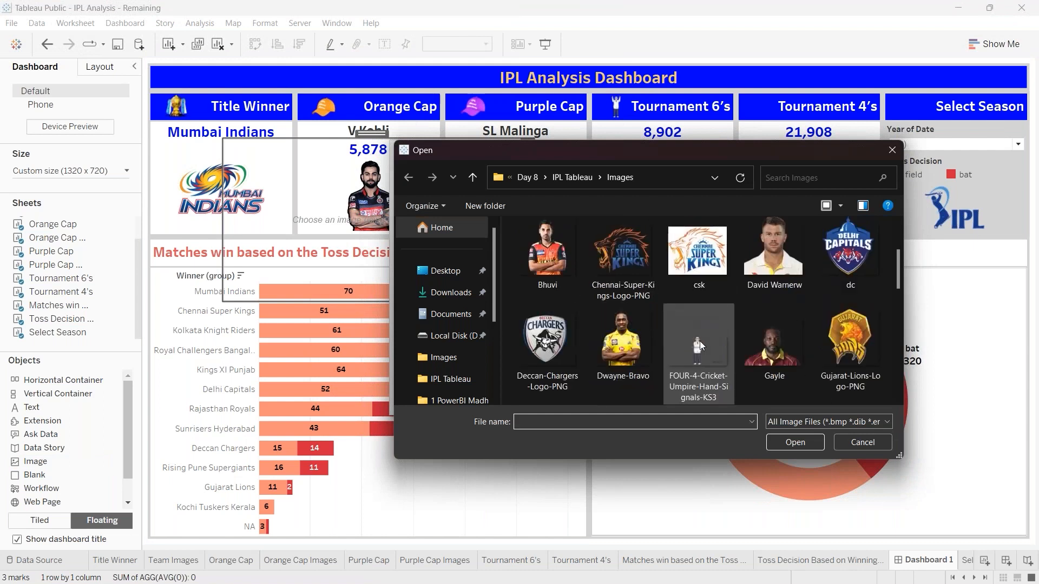
left_click(700, 341)
double_click(697, 352)
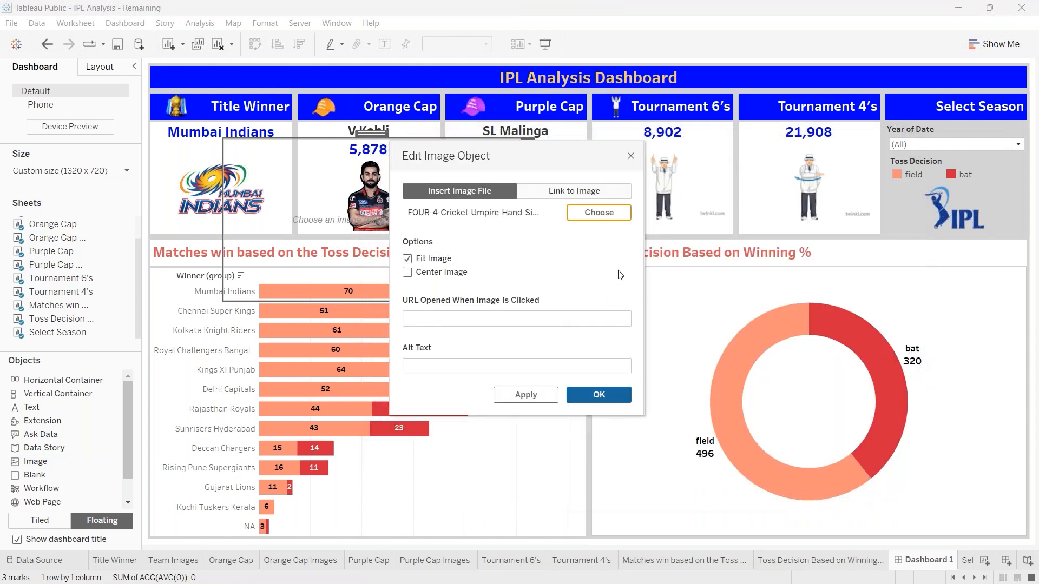
left_click(407, 272)
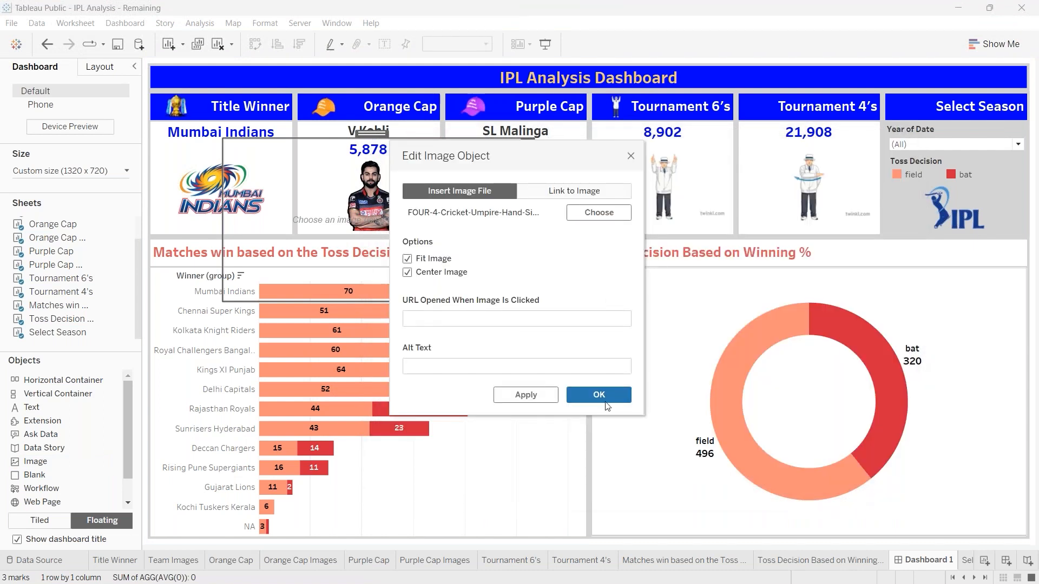
left_click(598, 395)
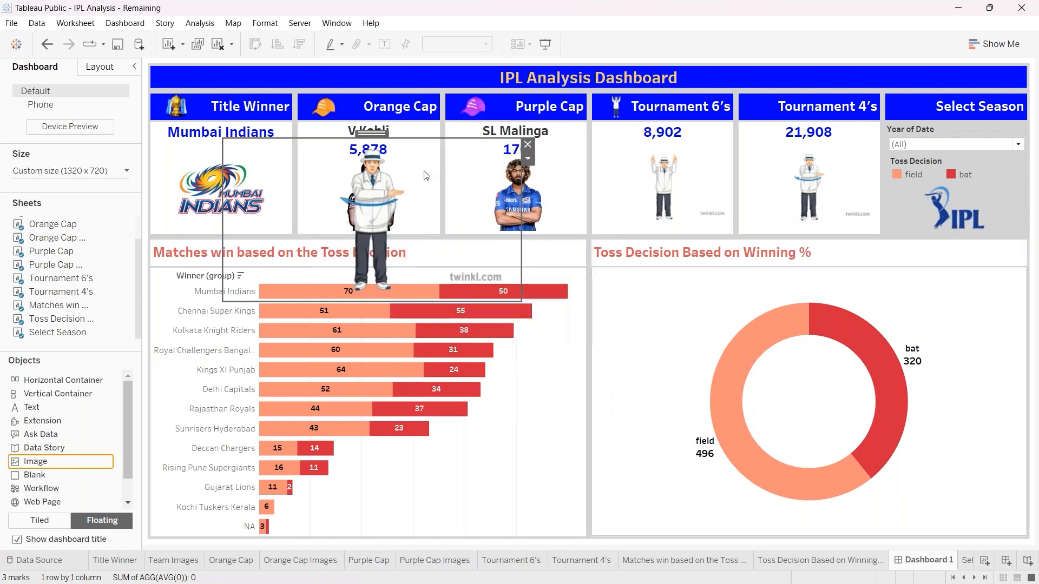
left_click_drag(523, 303, 296, 180)
left_click_drag(261, 141, 774, 88)
left_click_drag(810, 136, 781, 119)
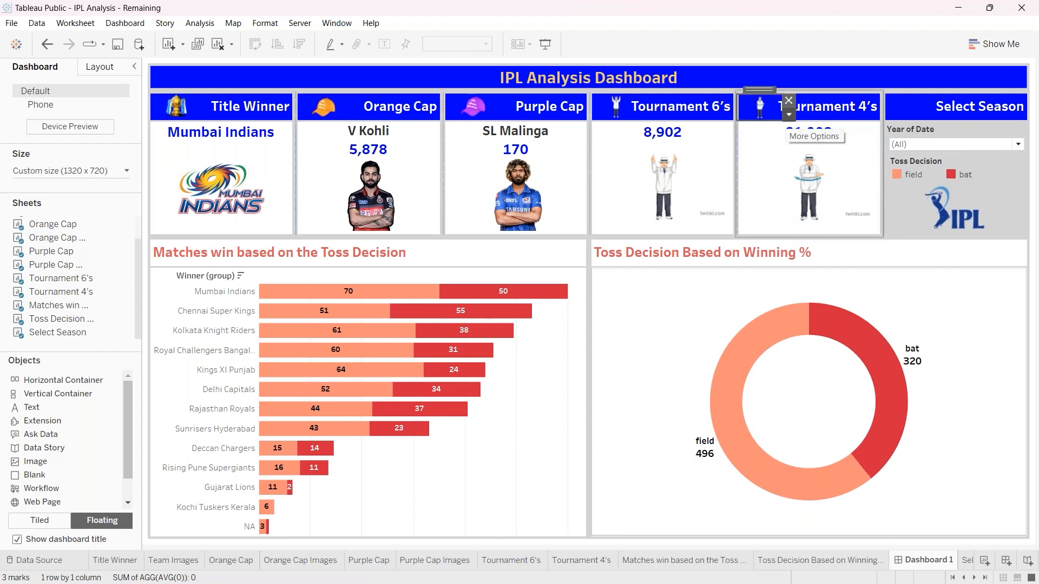
left_click(777, 174)
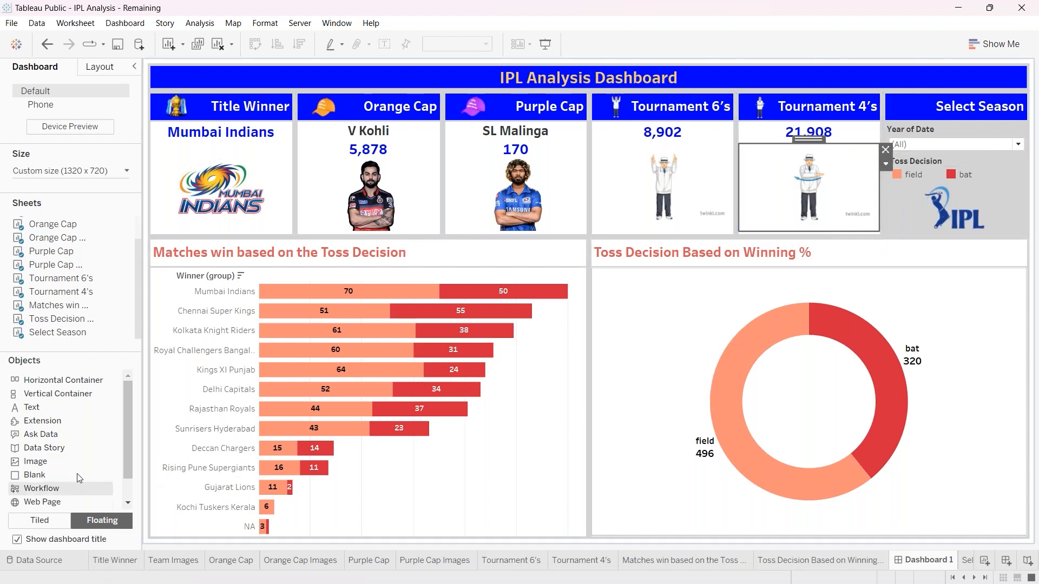
- Add the IPL logo new.png as a fitted, centered floating image and size it into the Select Season header
left_click_drag(59, 461, 479, 270)
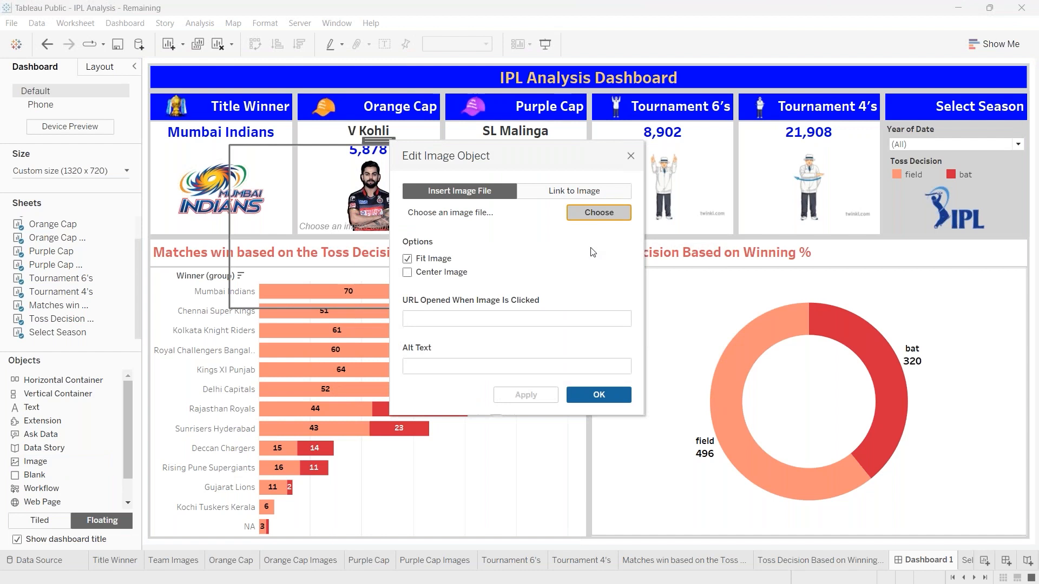
left_click(599, 212)
scroll(655, 312, "down", 5)
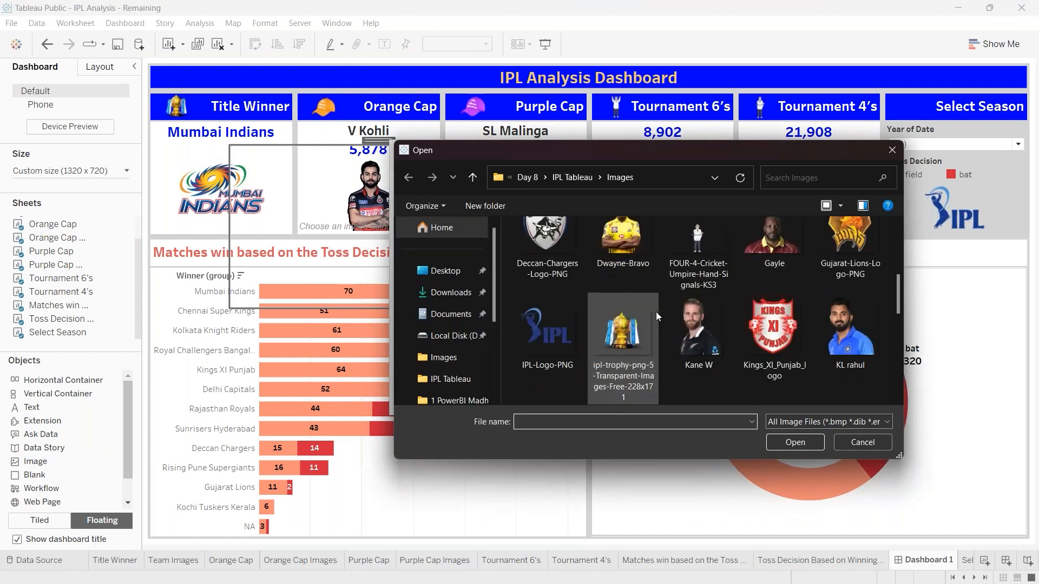
scroll(656, 311, "down", 6)
scroll(655, 316, "up", 3)
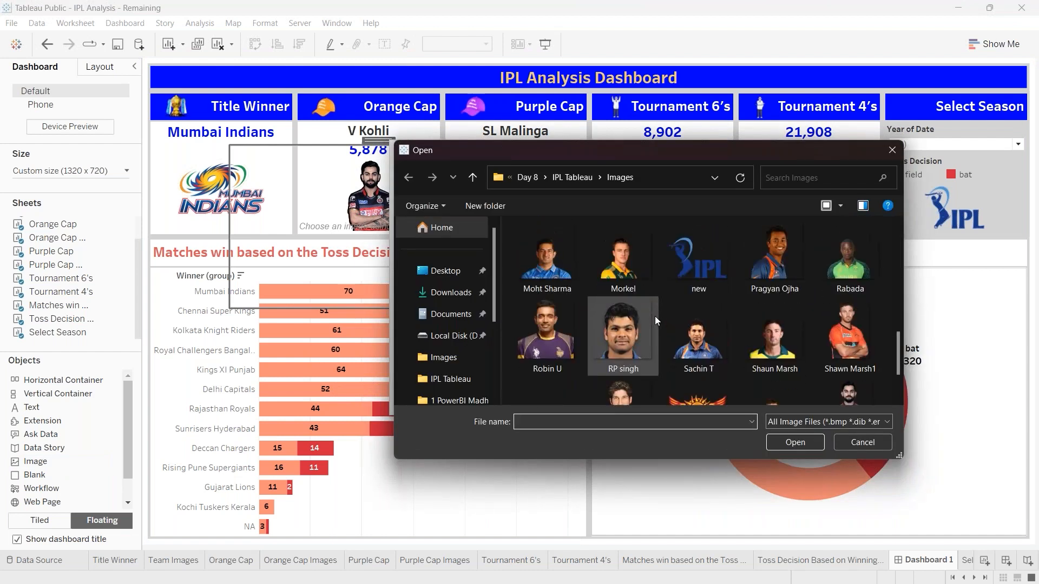
left_click(712, 353)
double_click(713, 352)
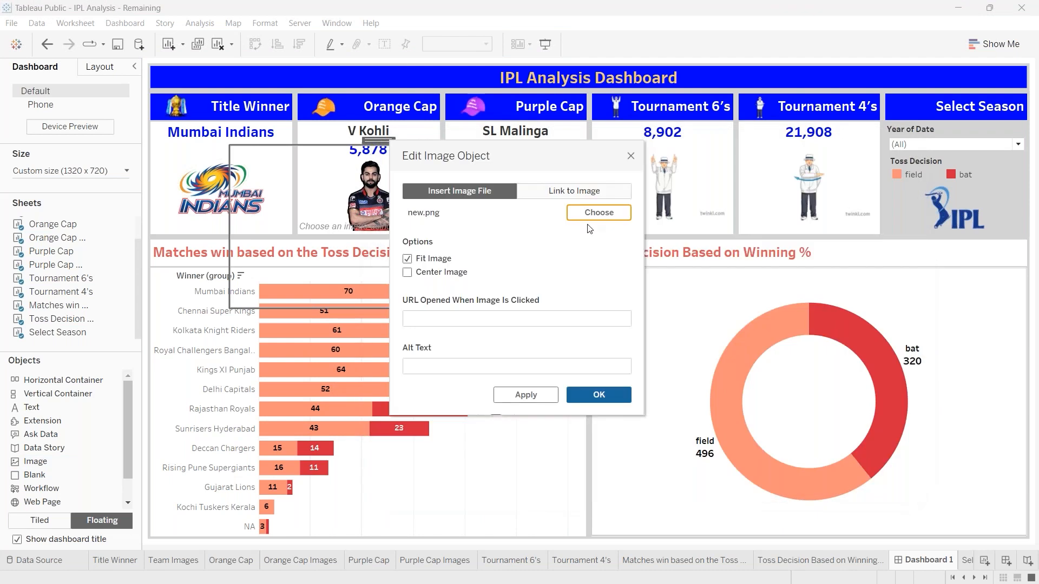
left_click(407, 273)
left_click(585, 405)
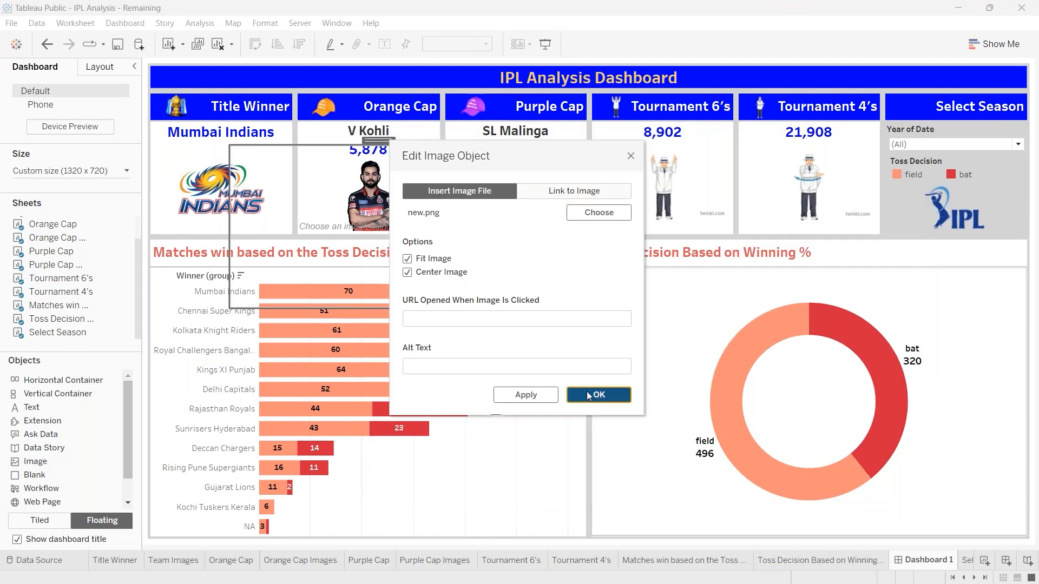
left_click_drag(529, 307, 915, 92)
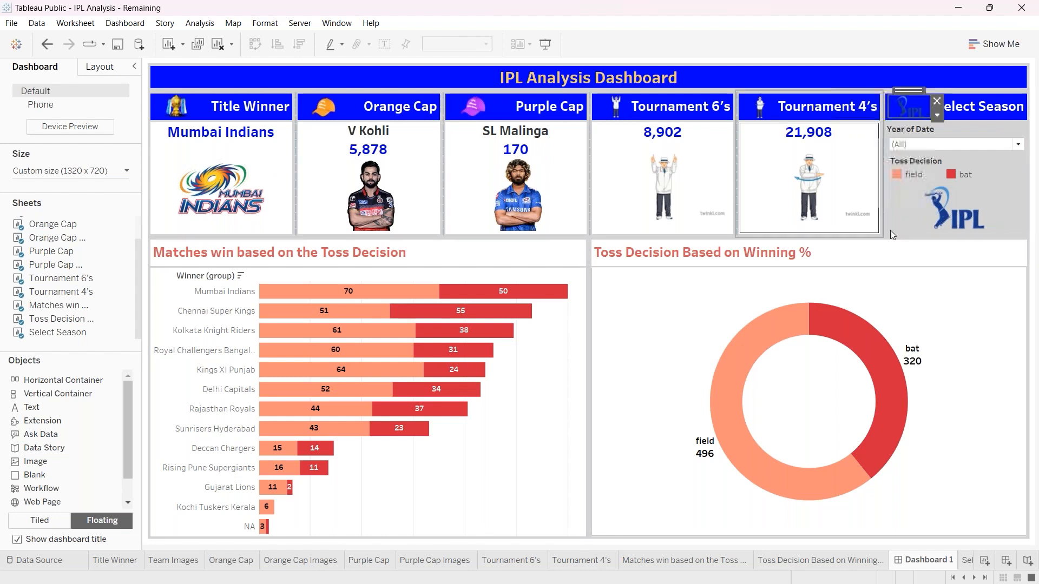
left_click(991, 397)
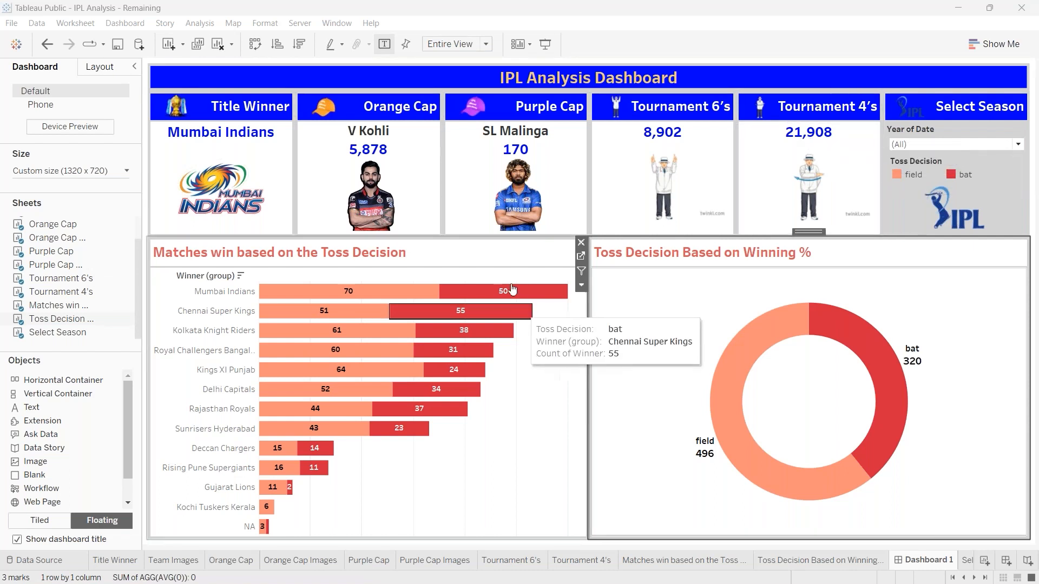
- Check mark highlighting by selecting team bars in the match wins chart and the field and bat slices of the toss decision donut
left_click(507, 301)
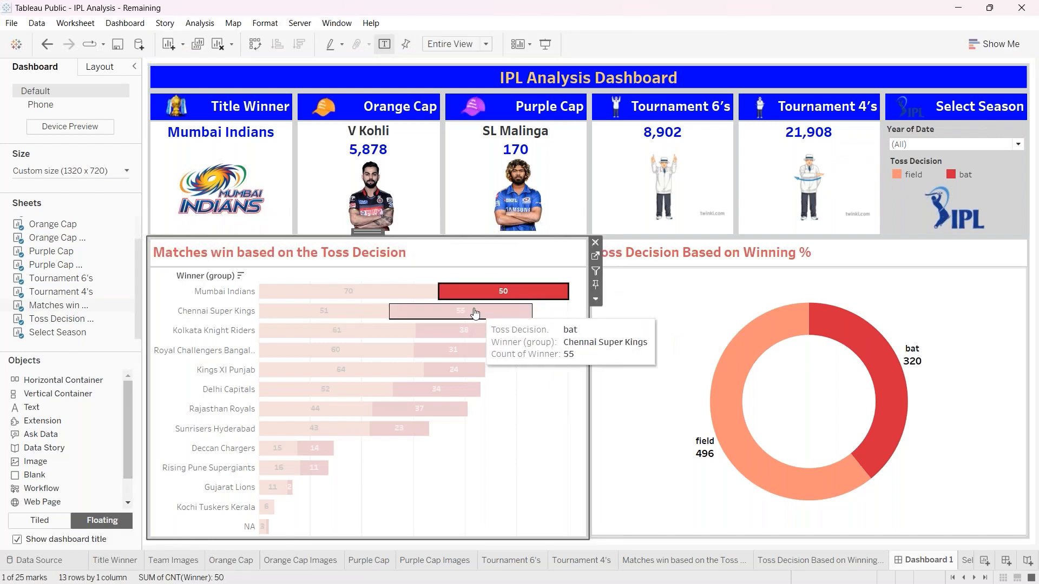
left_click(787, 333)
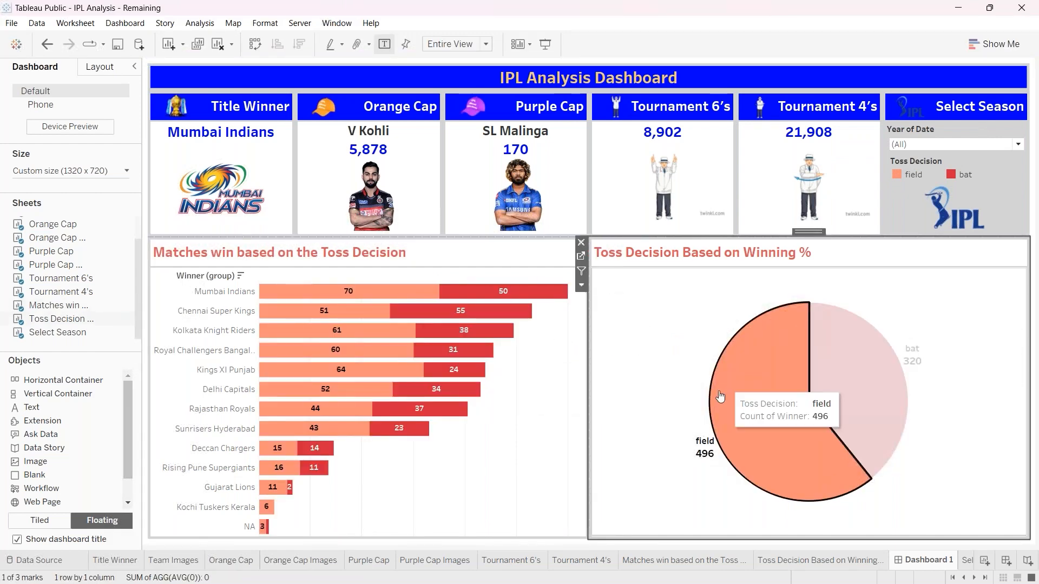
left_click(314, 330)
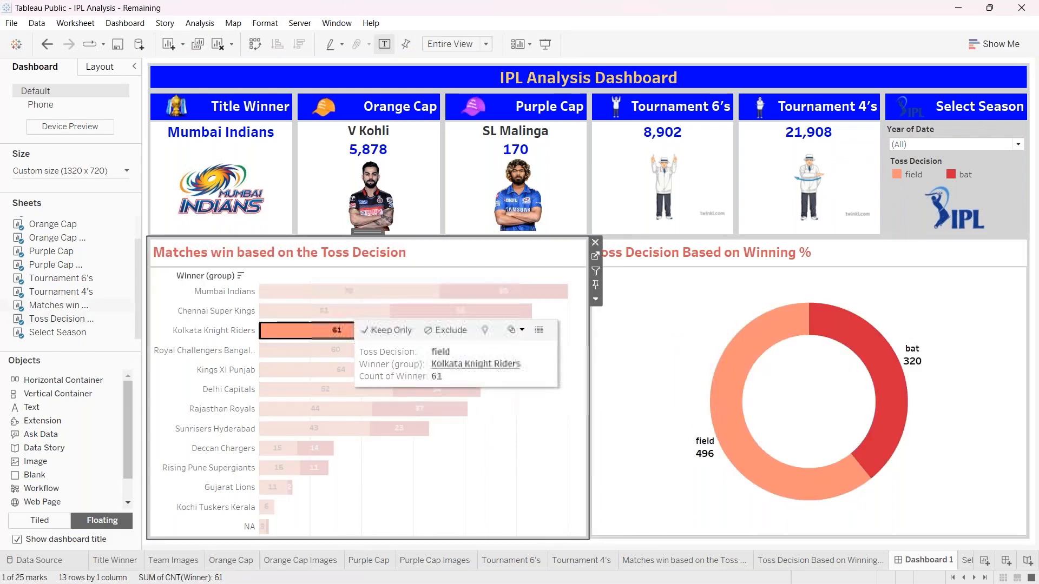
left_click(864, 368)
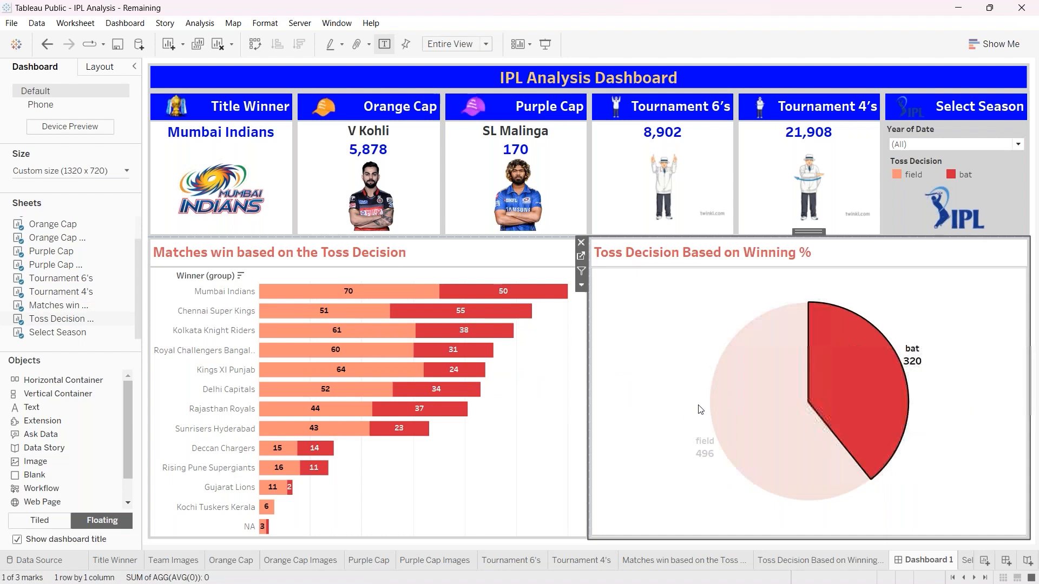
left_click(730, 394)
- Test the Year of Date filter on the dashboard with the 2015 and 2019 seasons
left_click(1018, 144)
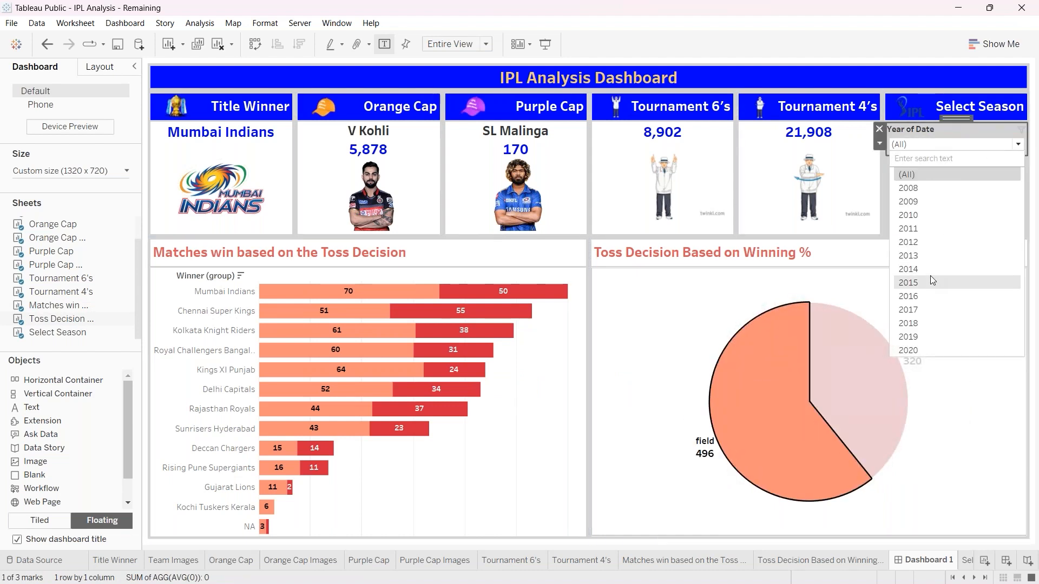
left_click(931, 278)
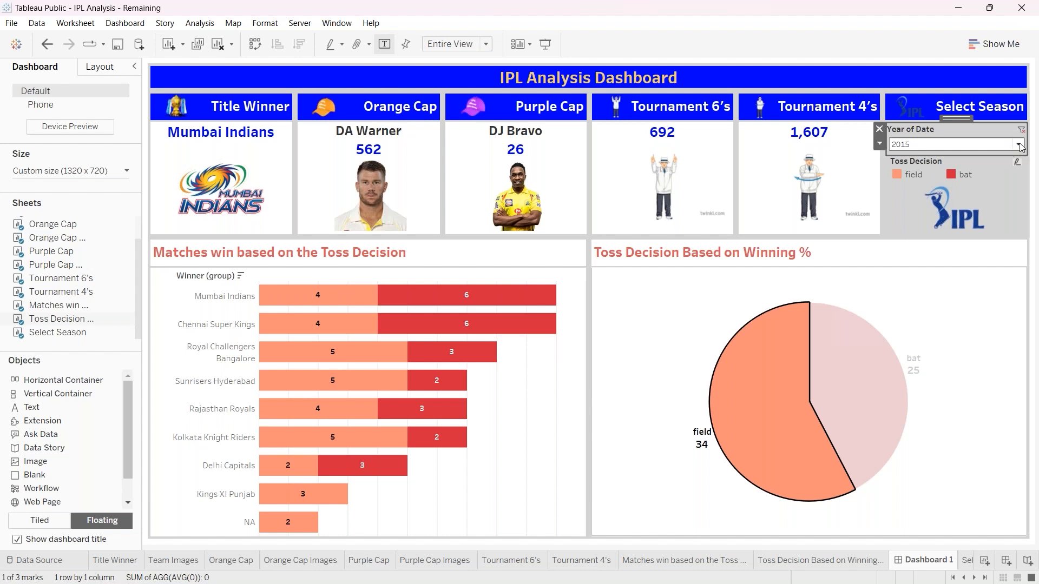
left_click(1018, 145)
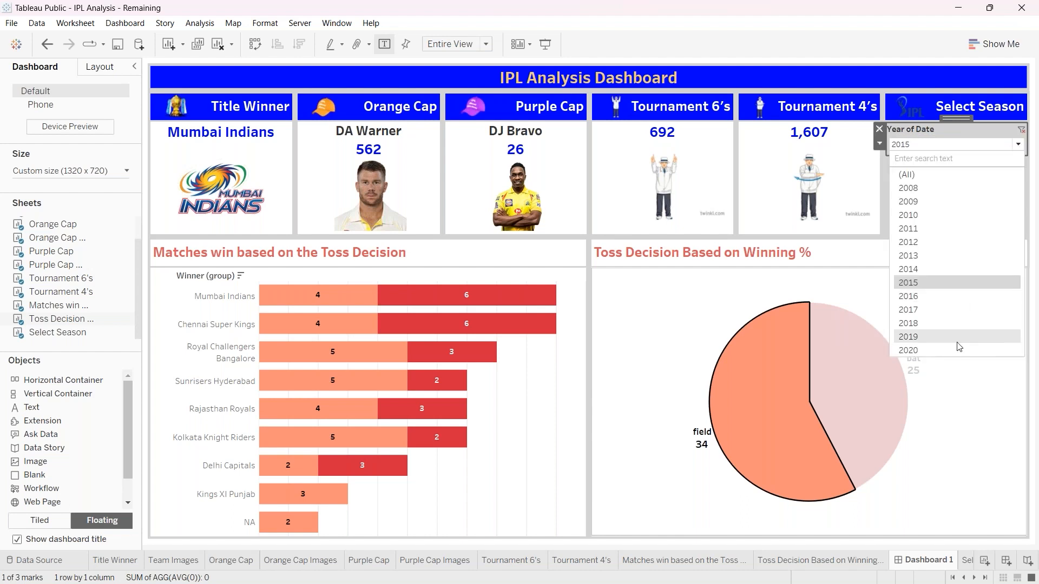
left_click(958, 341)
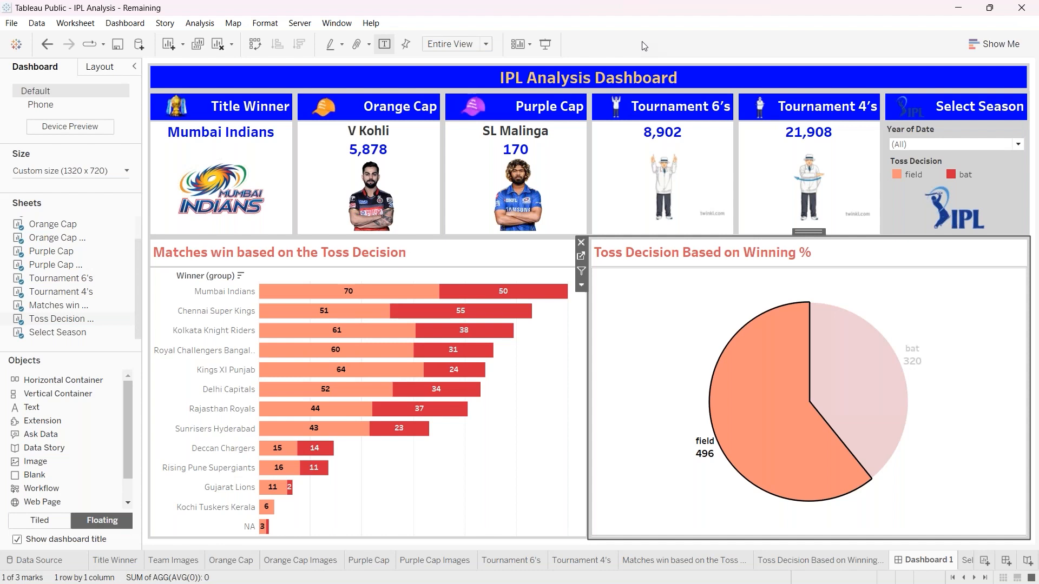
- Start saving the finished IPL Analysis workbook to Tableau Public
left_click(11, 23)
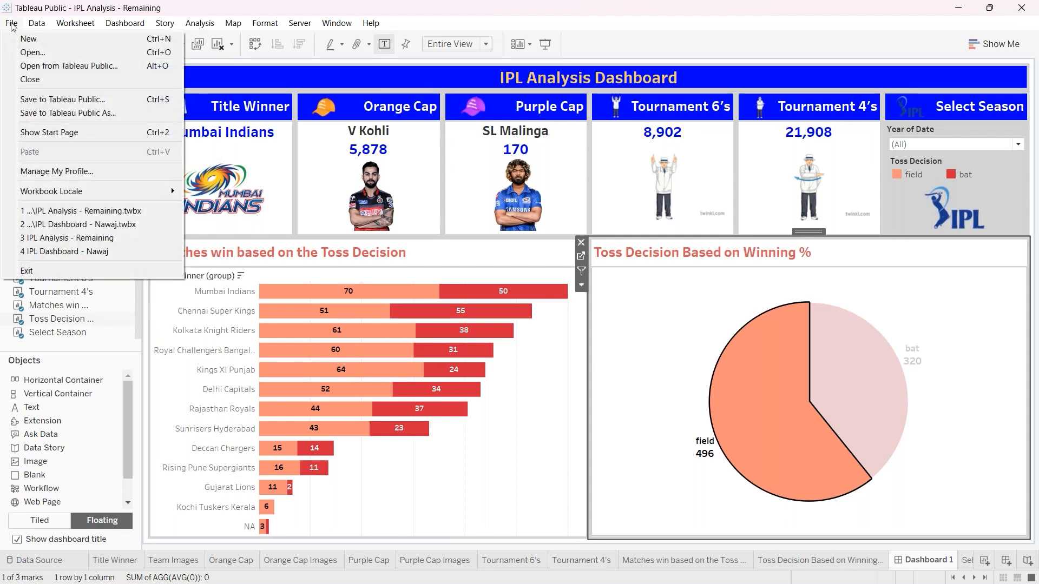
left_click(42, 103)
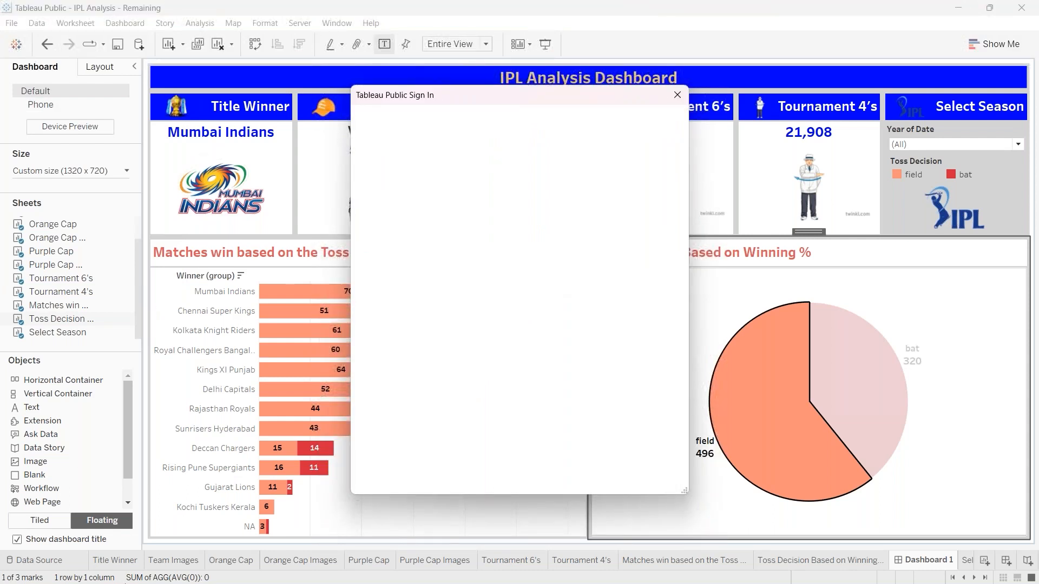
- Switch to File Explorer and select the reference IPL Dashboard workbook in the IPL Tableau folder
mouse_move(112, 580)
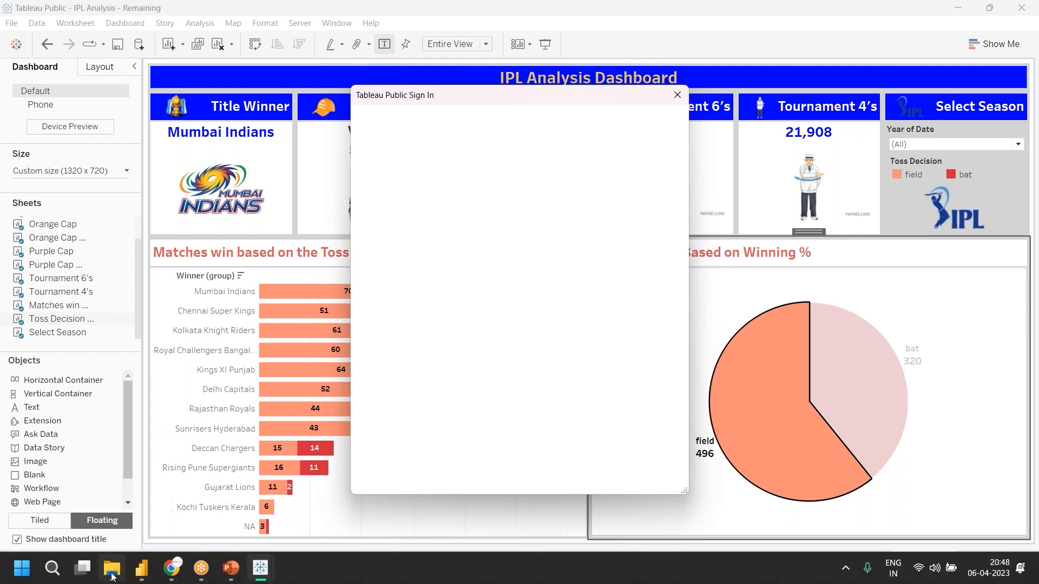
left_click(112, 569)
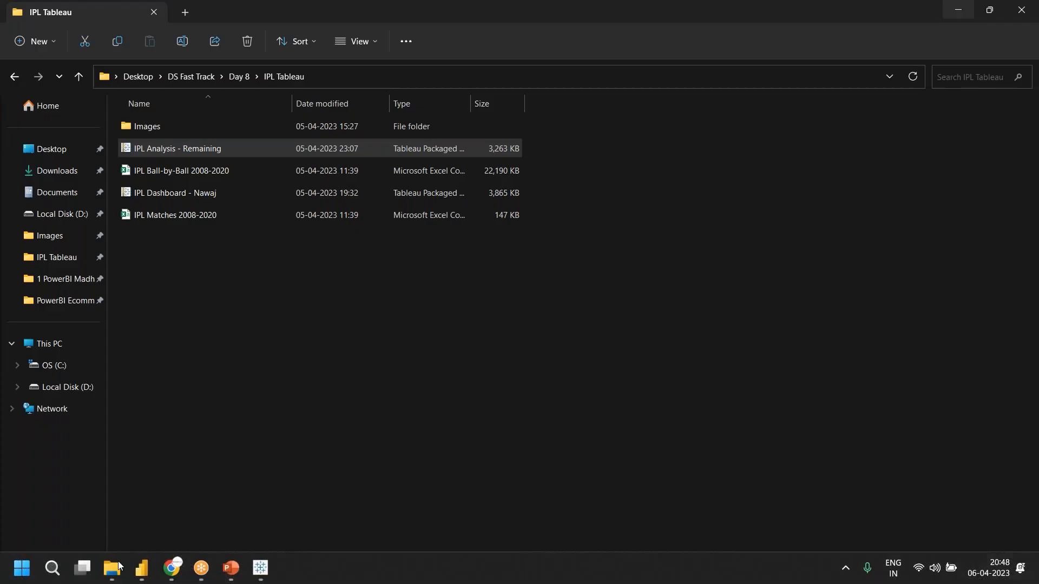
left_click(187, 196)
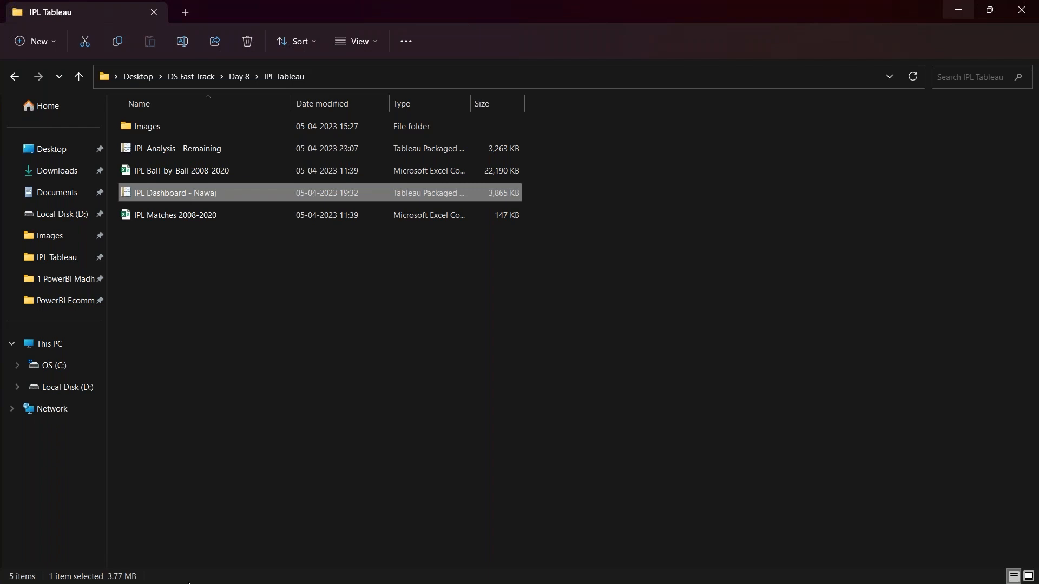
mouse_move(188, 583)
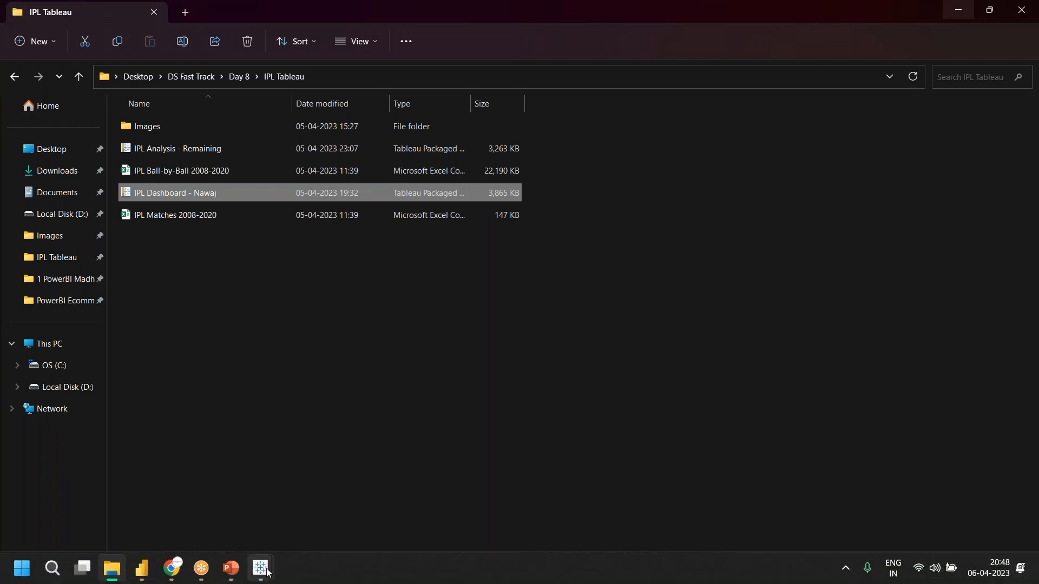
mouse_move(261, 568)
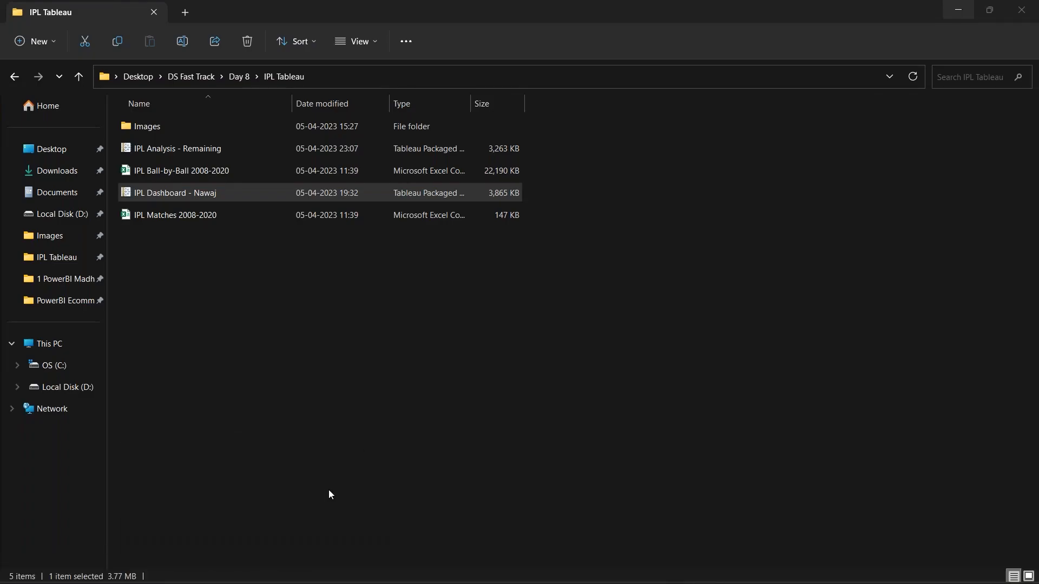
- Return to Tableau Public and save the IPL Analysis - Remaining workbook to publish it online
key("alt+Tab")
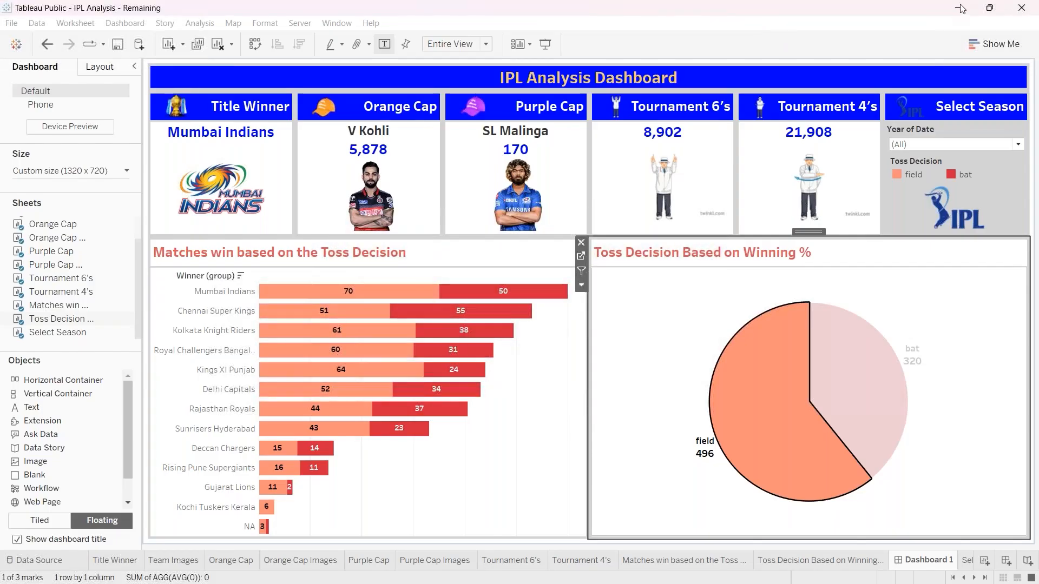
key("ctrl+s")
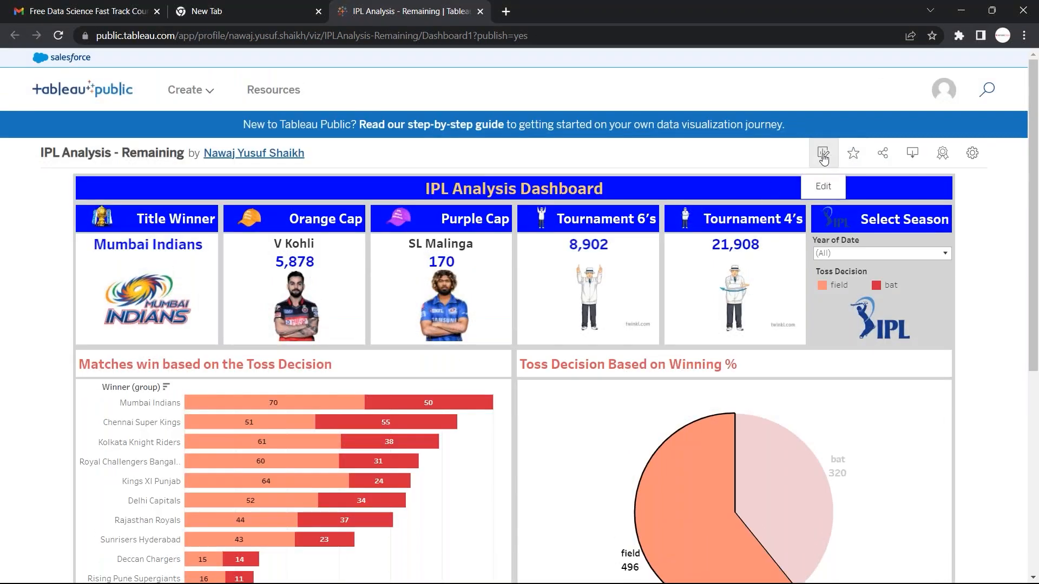
- Open the published IPL Analysis dashboard in web editing and return to its published page
left_click(823, 155)
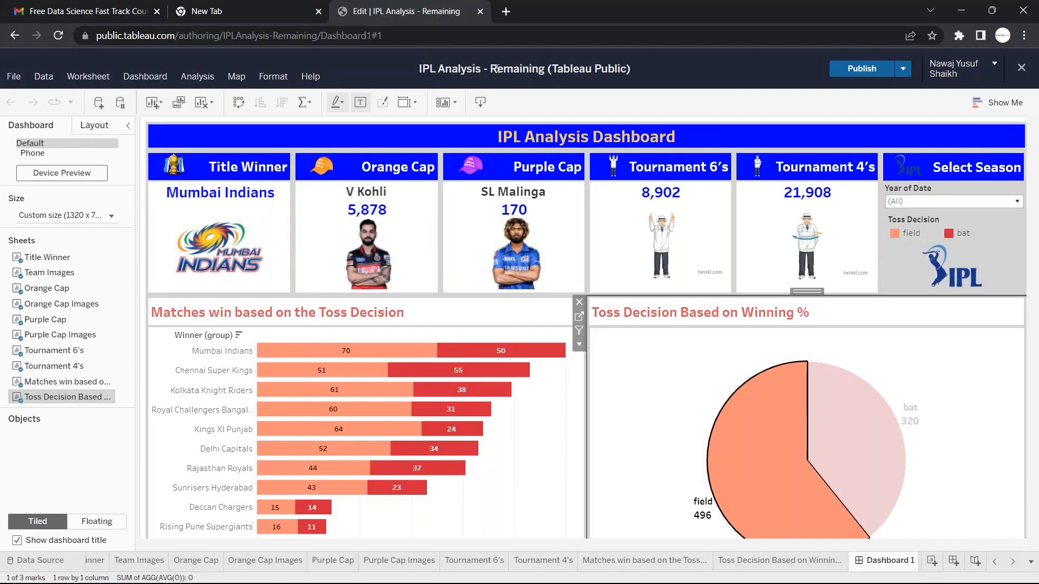
left_click(11, 36)
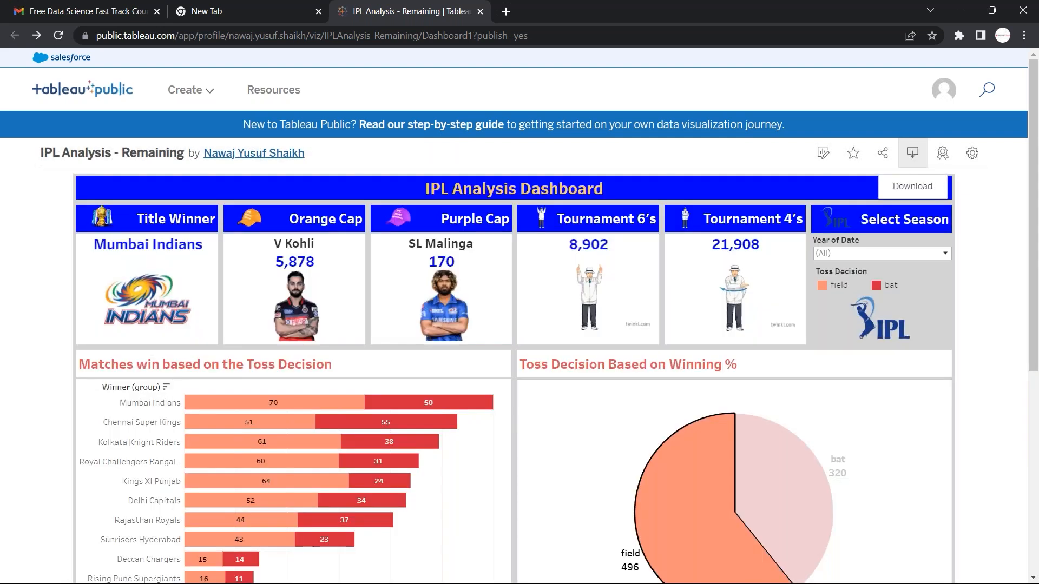
- Download the published dashboard as a Tableau Workbook
left_click(919, 157)
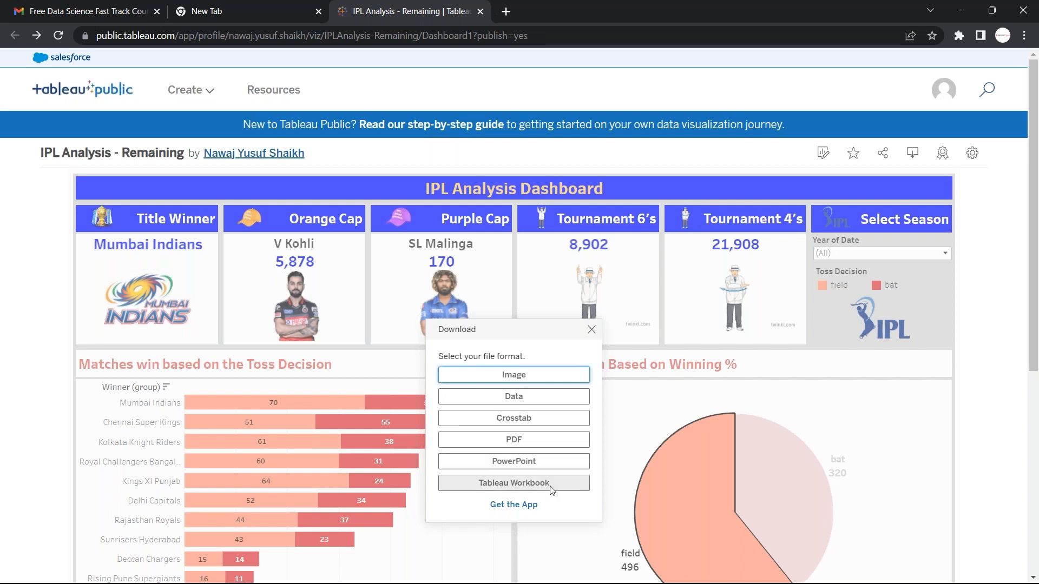
left_click(523, 487)
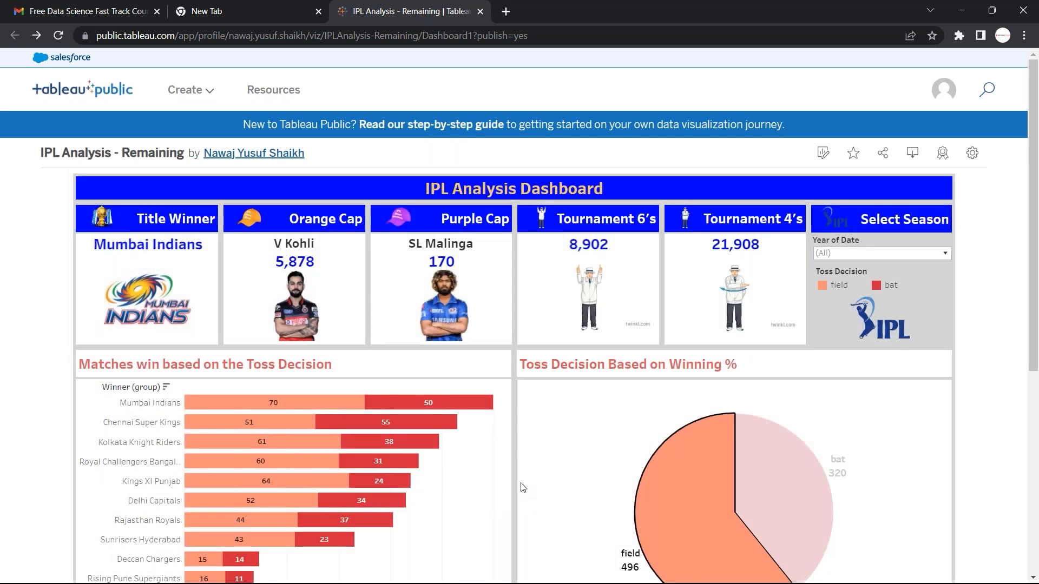
left_click(574, 493)
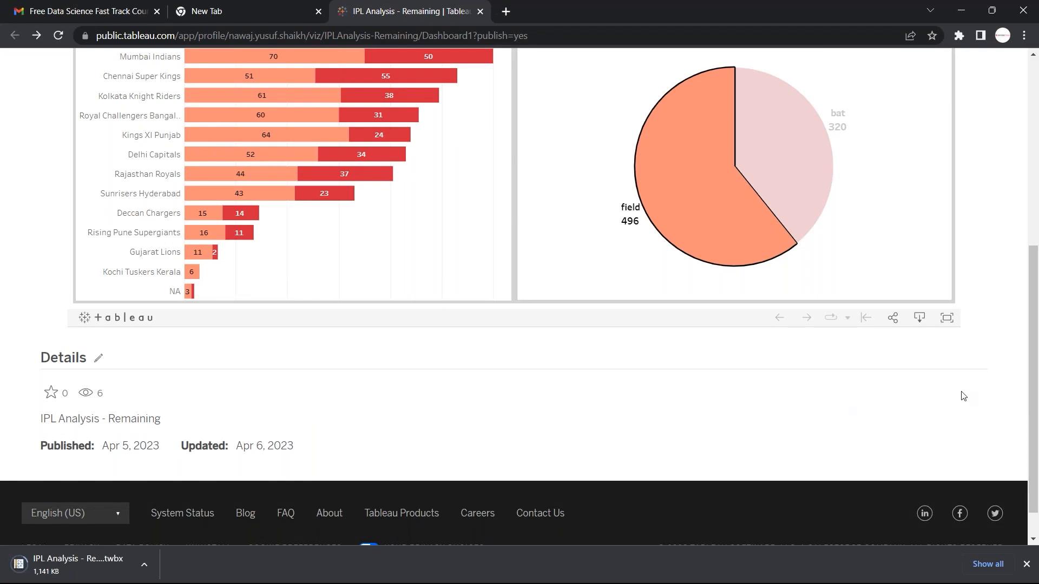
- Download the current dashboard view as a PDF with Automatic scaling, Letter page size and Landscape orientation
scroll(964, 396, "up", 1)
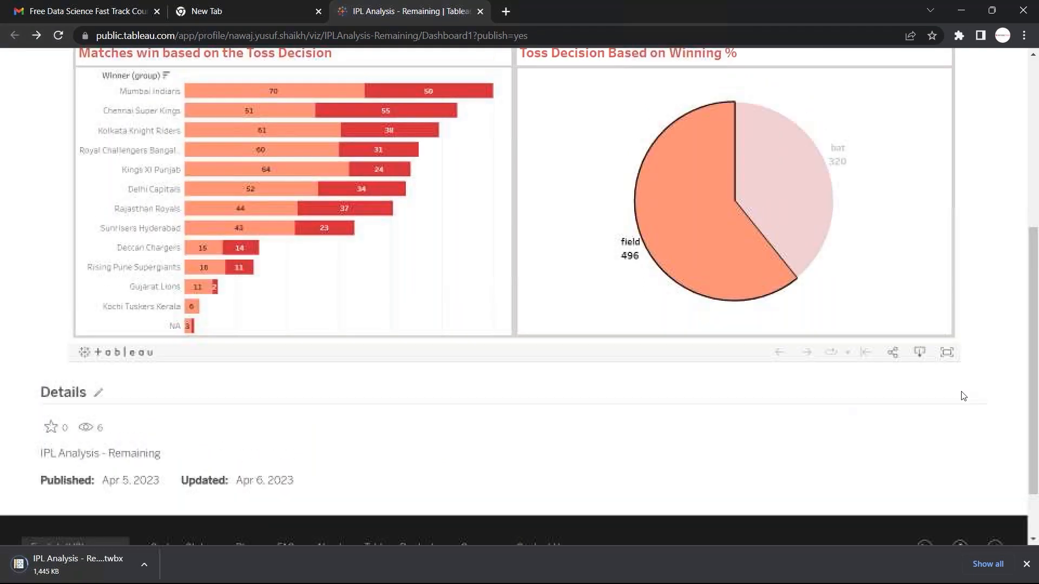
scroll(962, 395, "up", 3)
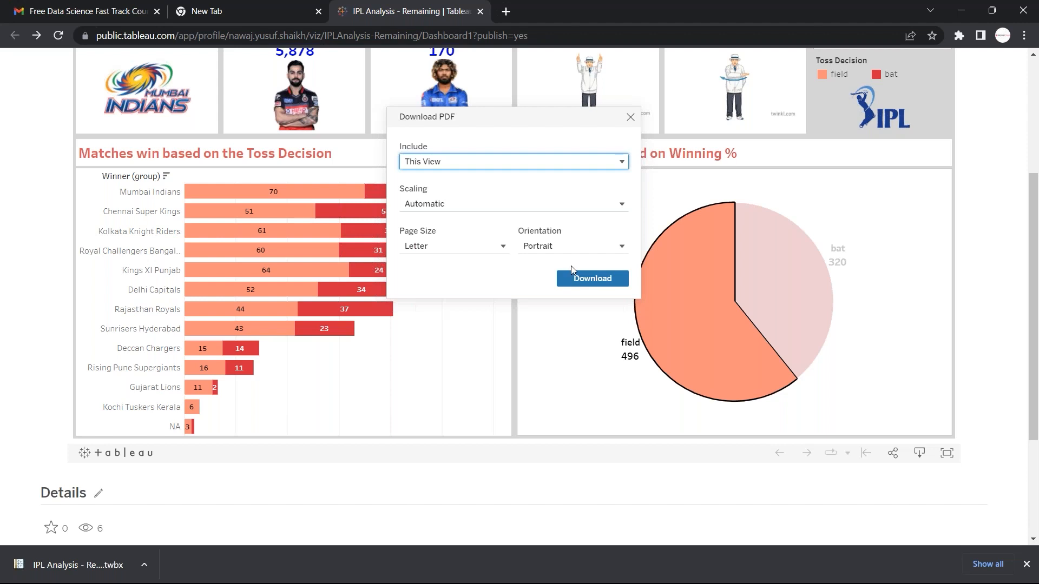
left_click(583, 250)
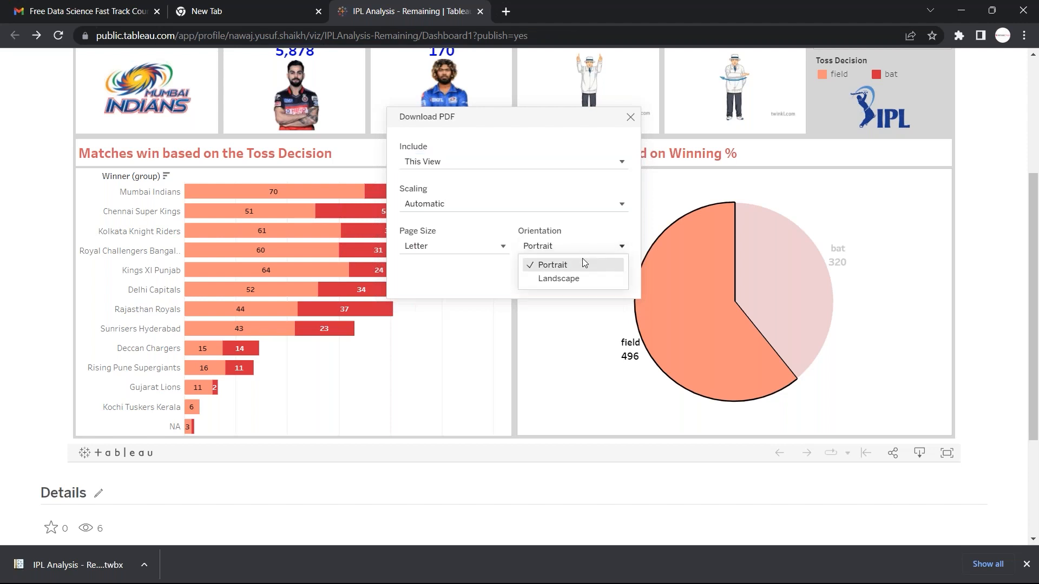
left_click(579, 280)
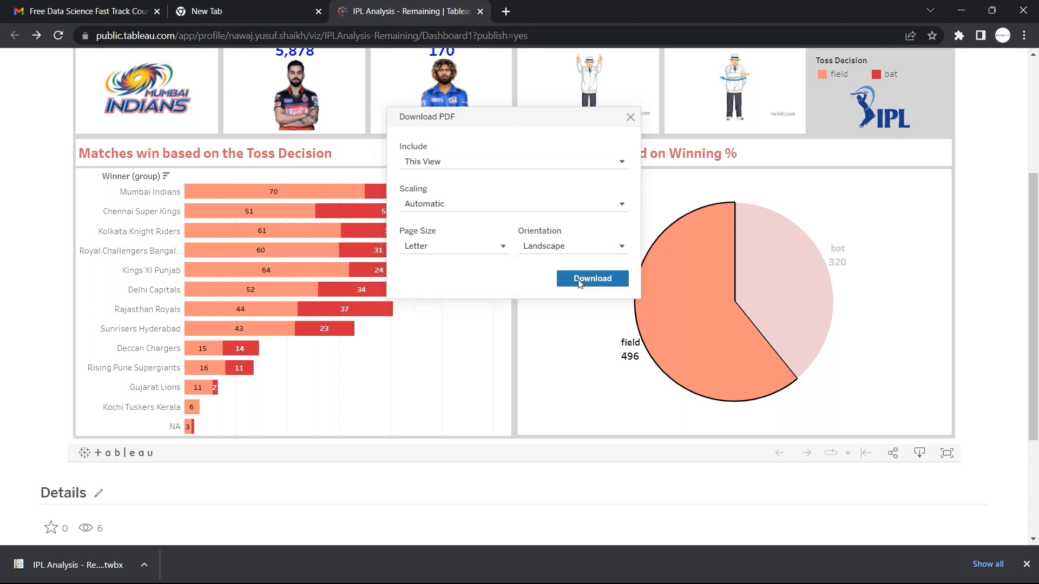
left_click(580, 282)
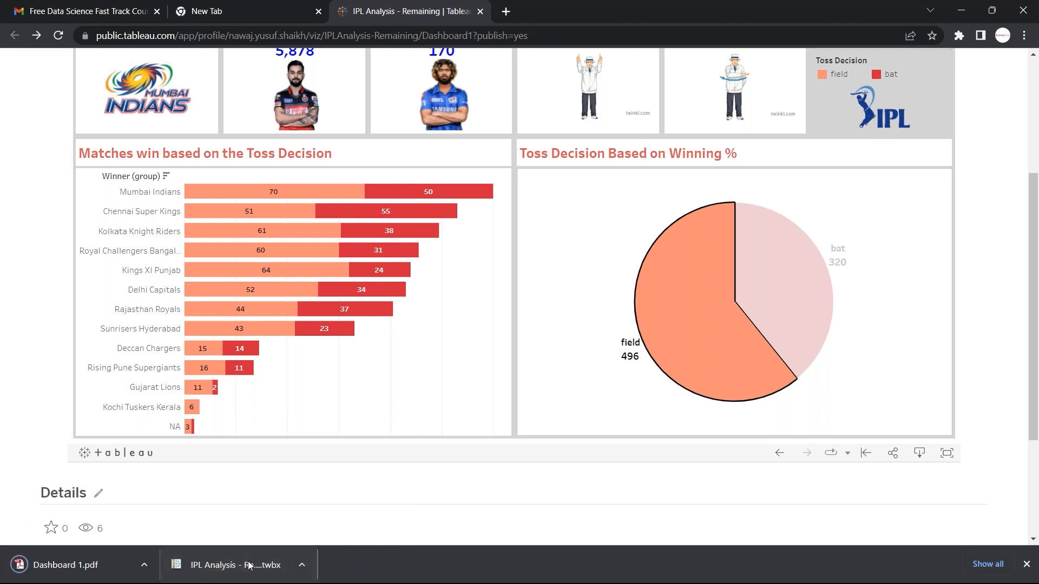
- Open the downloaded Dashboard 1.pdf, examine its page and close it
left_click(102, 572)
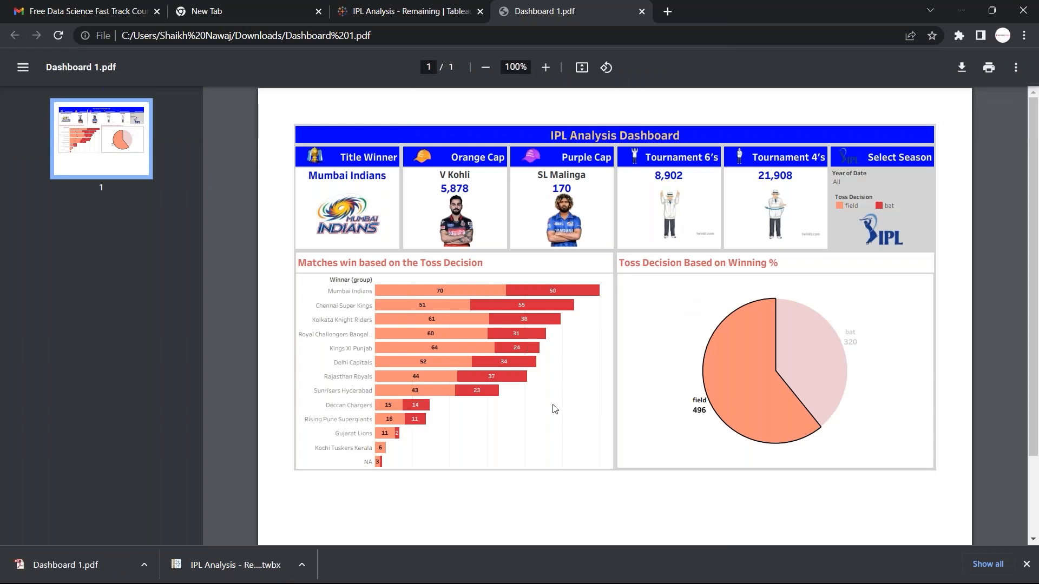
scroll(555, 409, "down", 3)
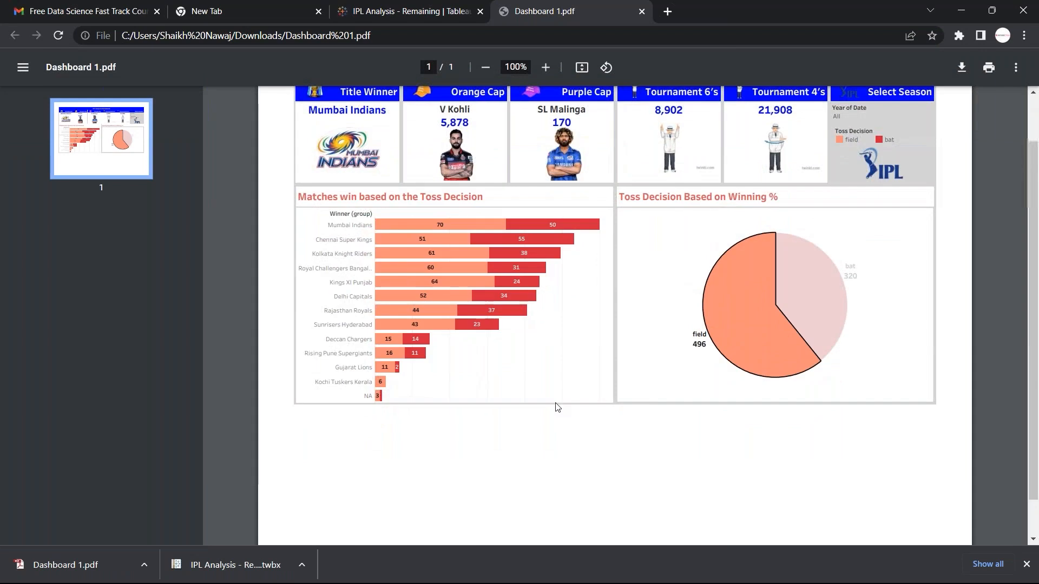
scroll(558, 407, "up", 3)
left_click(749, 23)
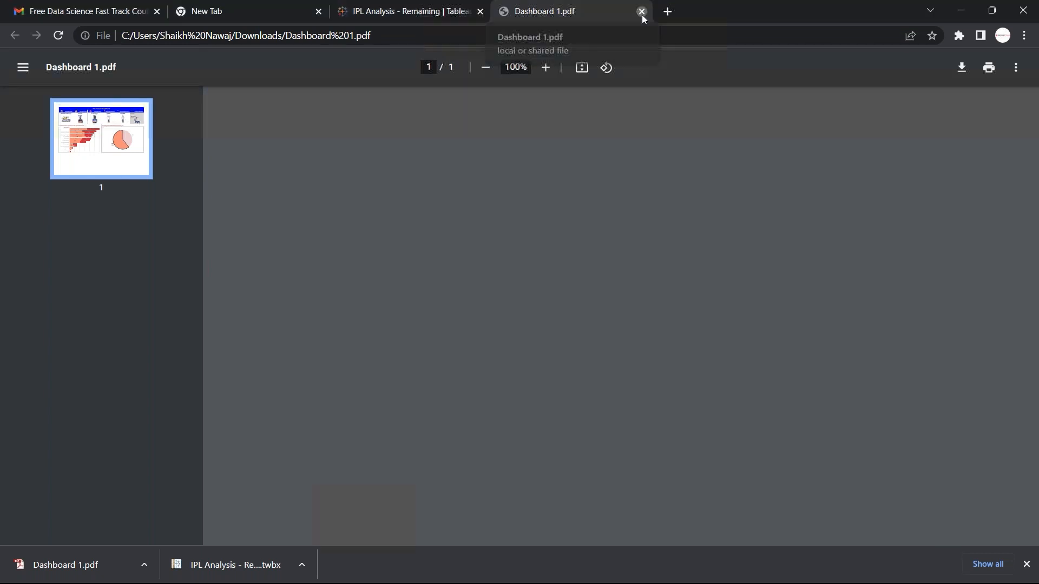
left_click(642, 12)
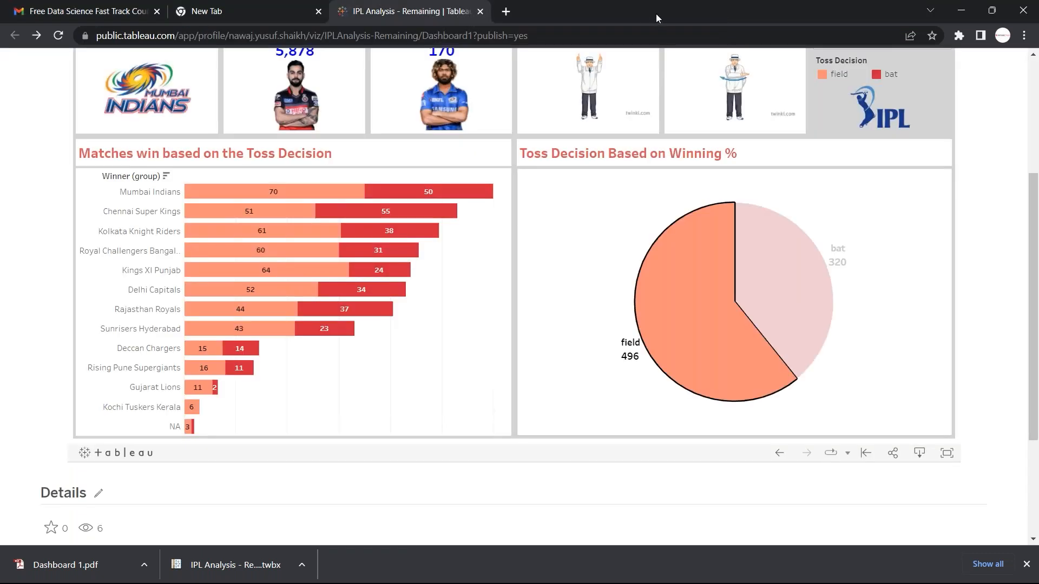
- Select the full web address of the published dashboard page
key("alt+Tab")
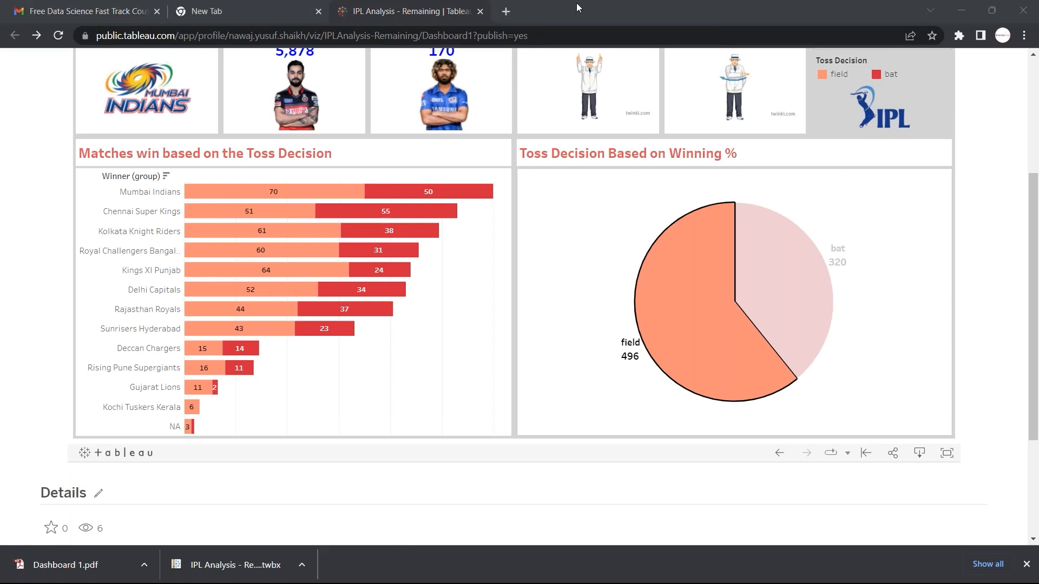
left_click(574, 35)
left_click(573, 33)
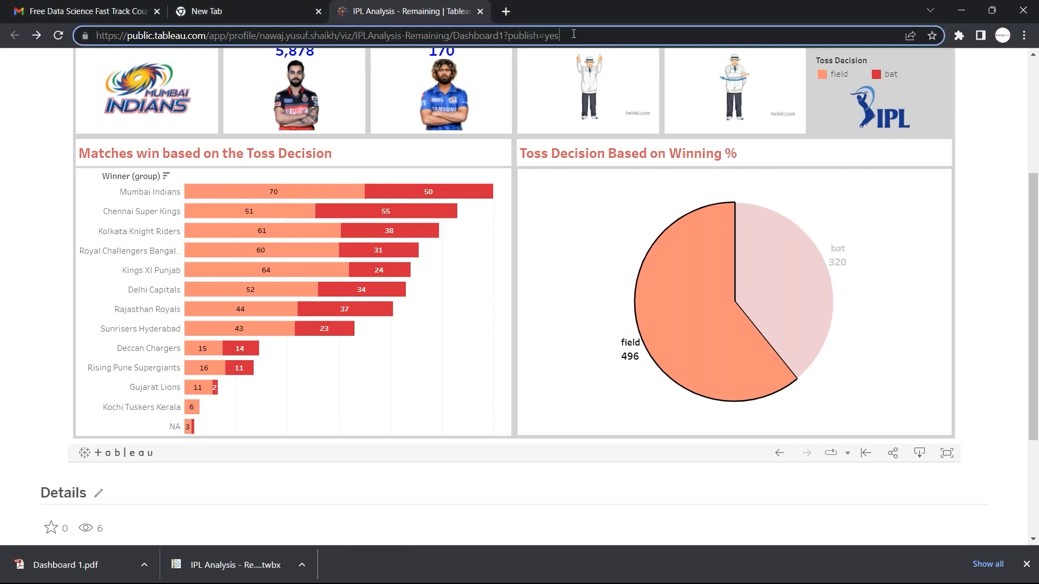
key("ctrl+a")
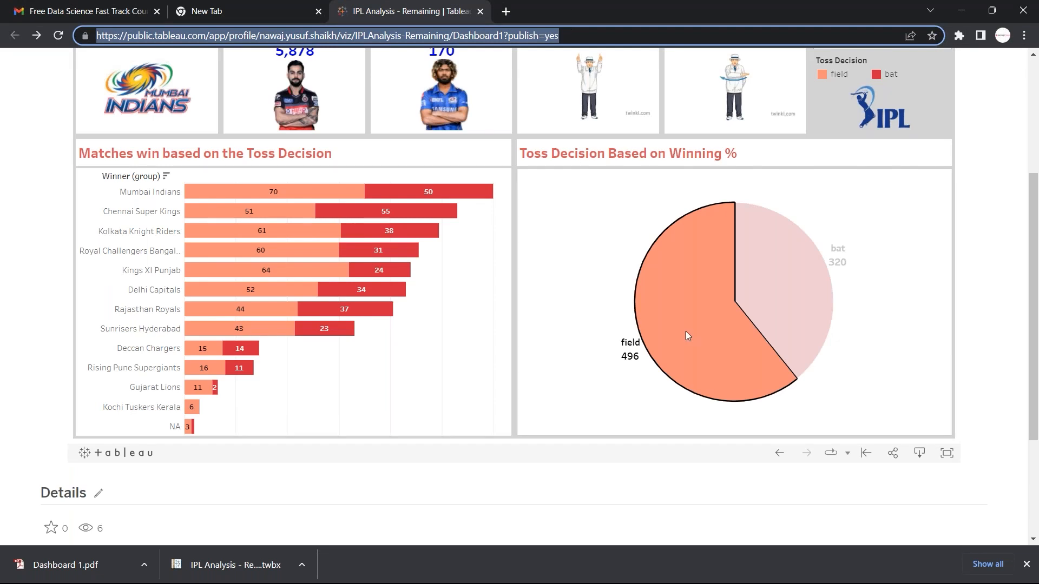
key("alt+Tab")
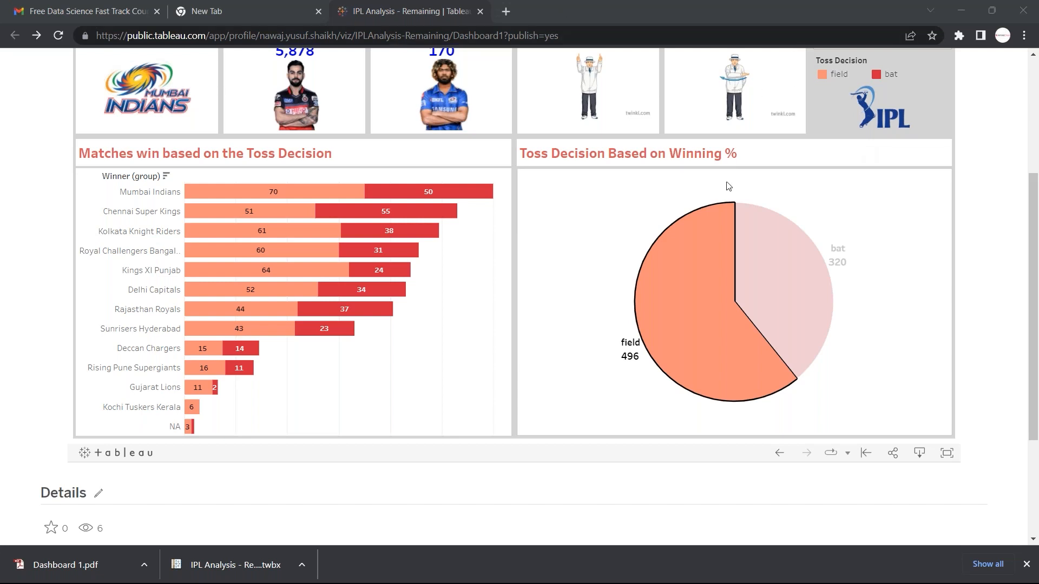
- Switch to File Explorer and move Dashboard 1 and IPL Analysis - Remaining from Downloads into the IPL Tableau folder, keeping both versions of the workbook
mouse_move(265, 580)
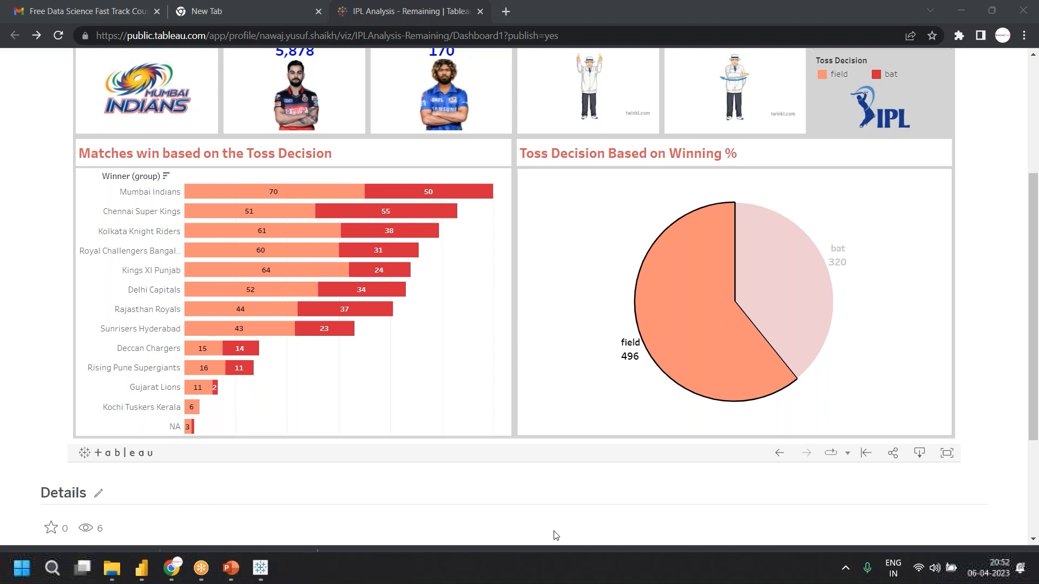
left_click(114, 568)
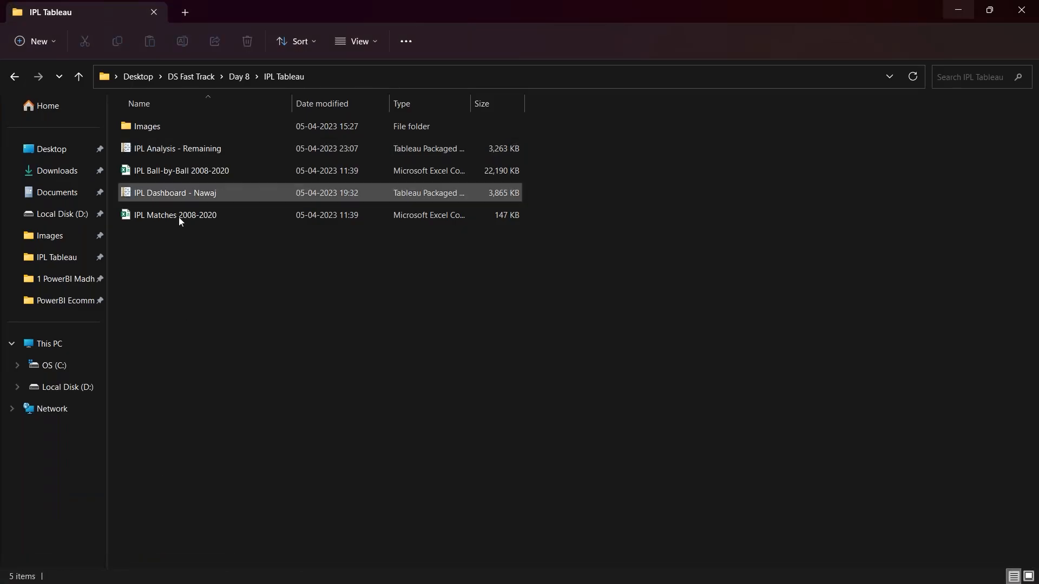
left_click(68, 170)
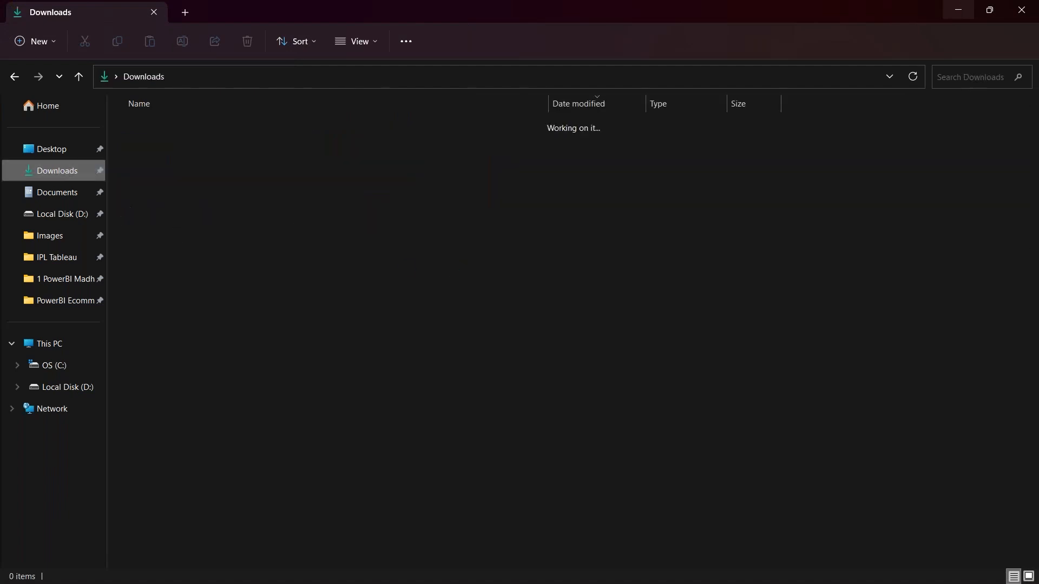
left_click(277, 162)
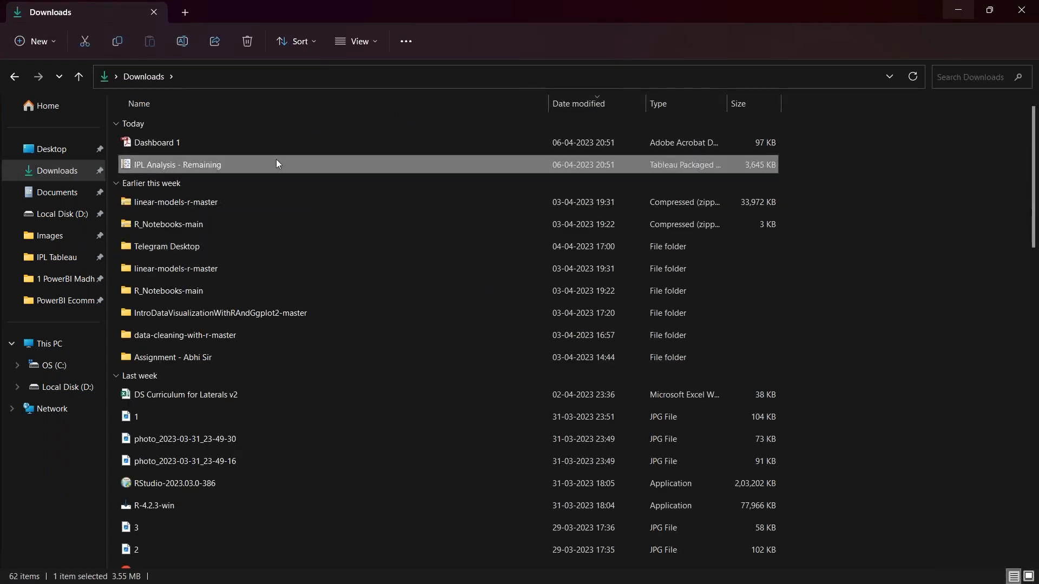
left_click(272, 137)
key("shift+Down")
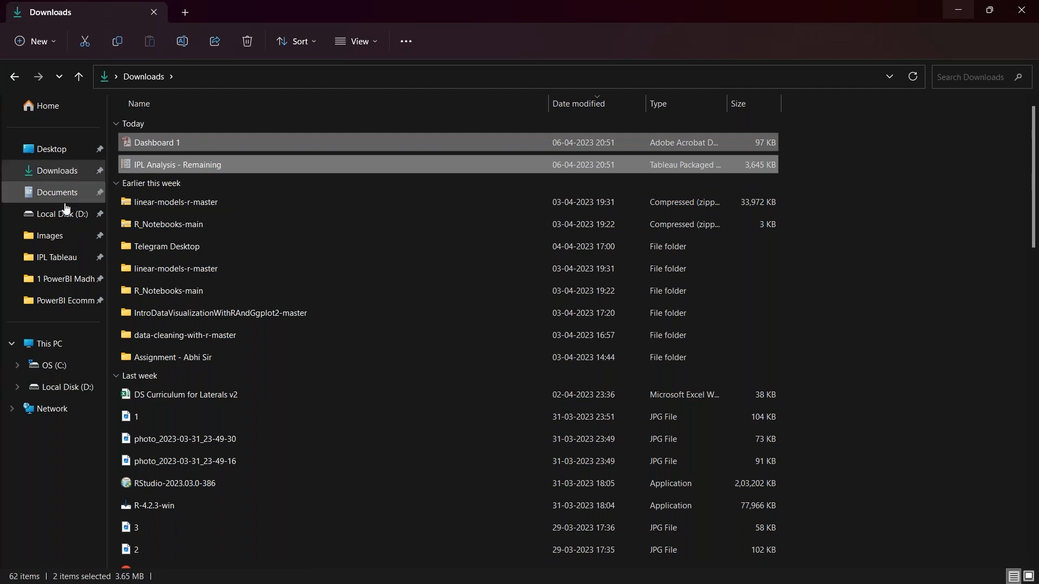
left_click(17, 79)
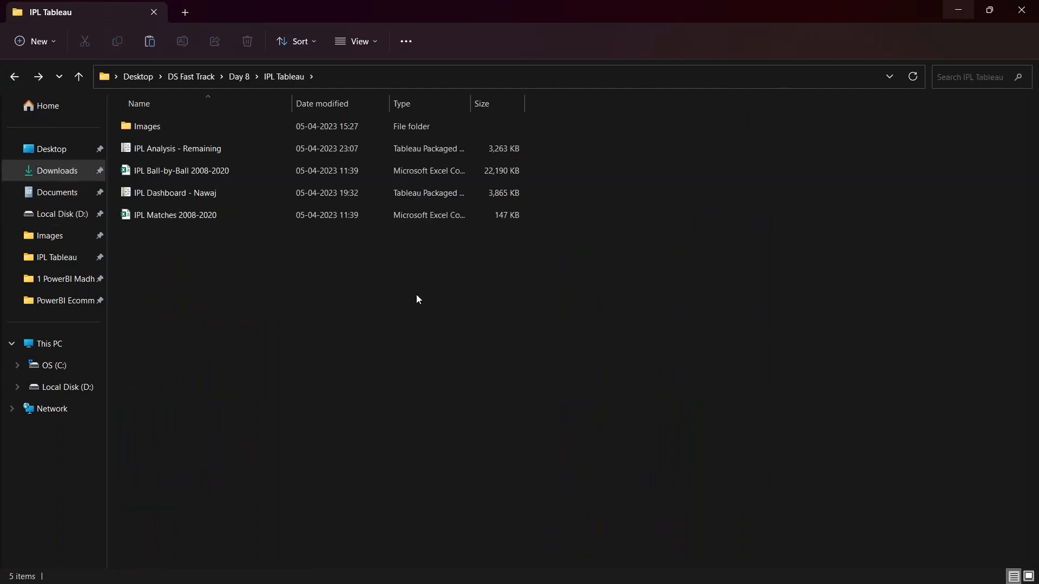
key("ctrl+v")
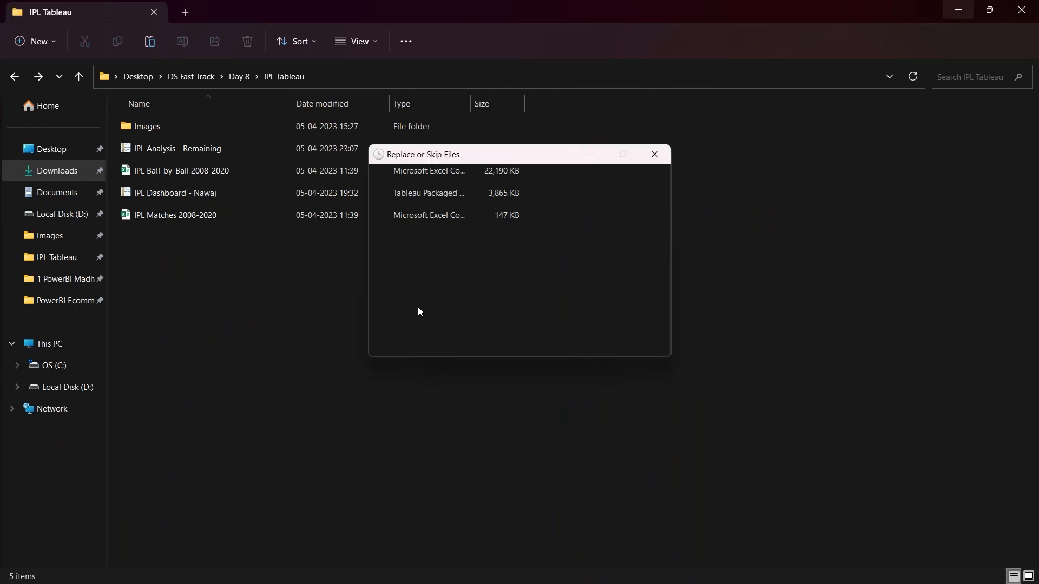
left_click(460, 306)
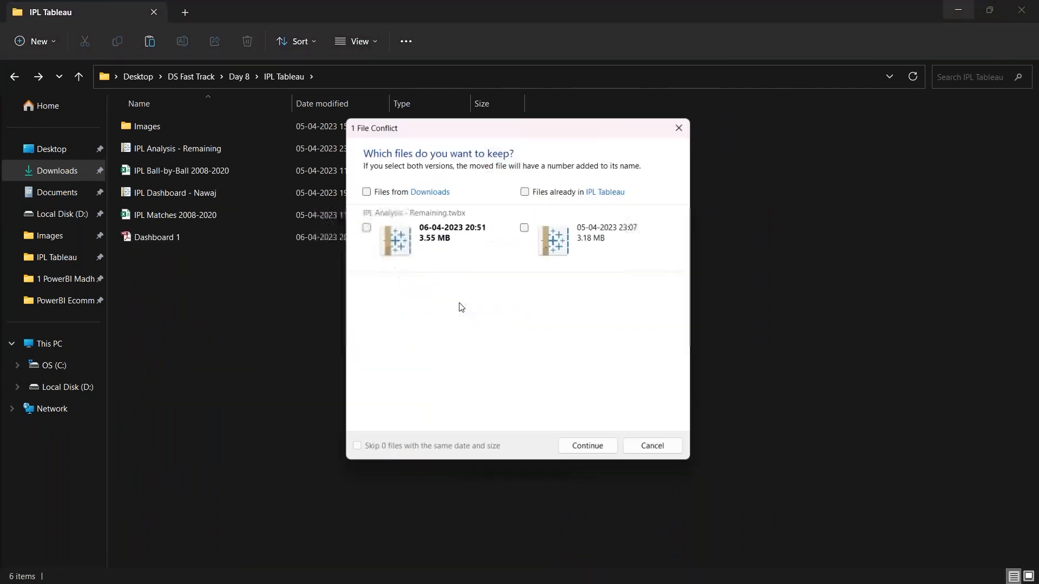
left_click(363, 189)
left_click(526, 189)
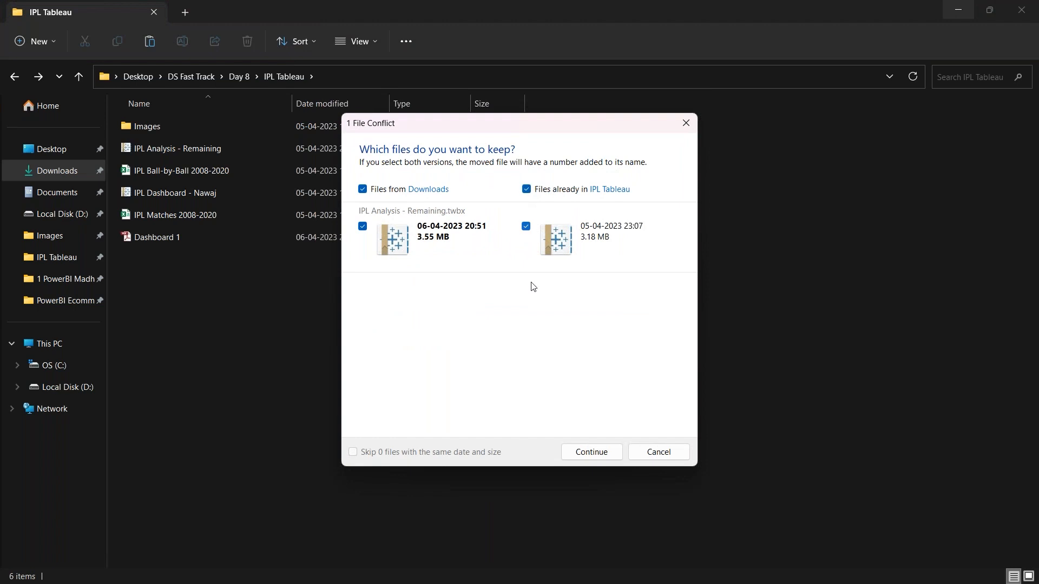
left_click(603, 455)
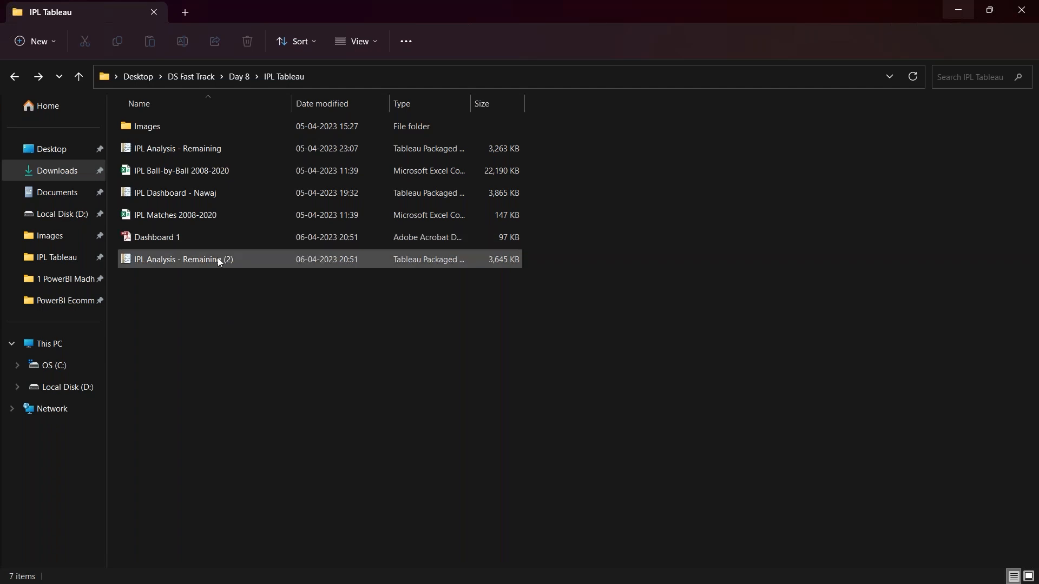
left_click(218, 260)
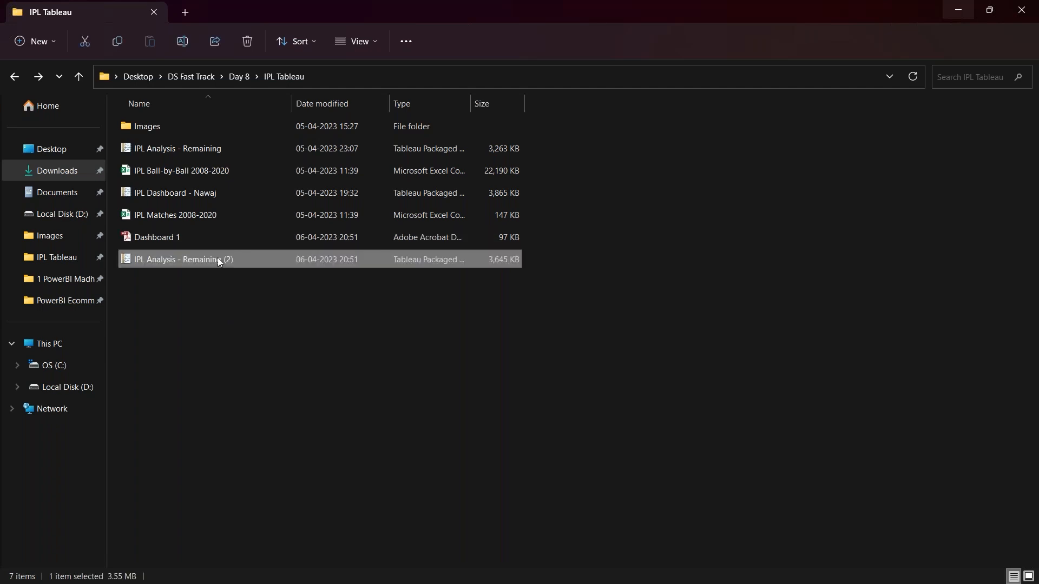
left_click(497, 389)
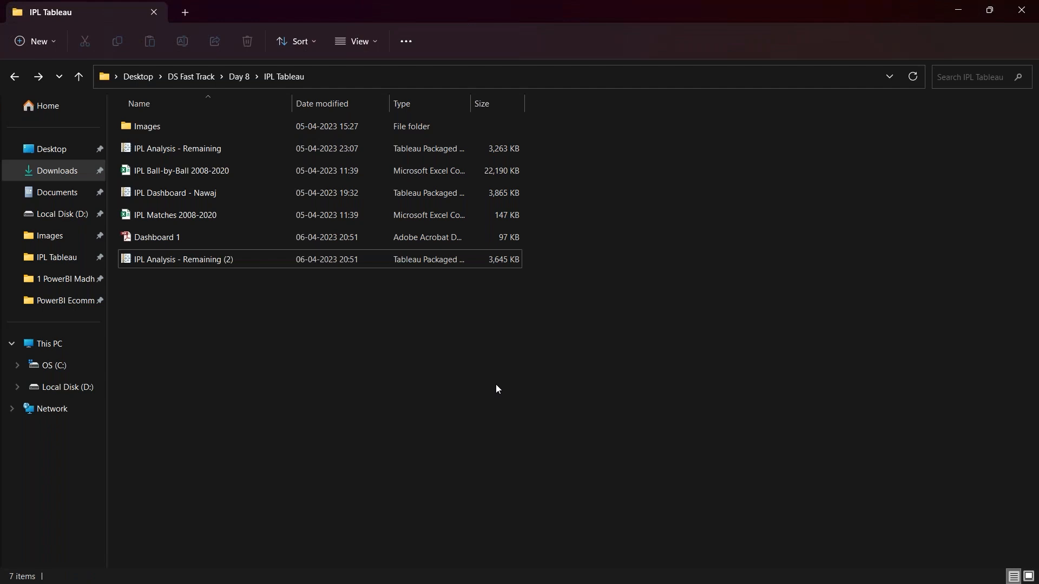
- Minimize File Explorer, close the published dashboard page and return to the workbook in Tableau Public
left_click(958, 10)
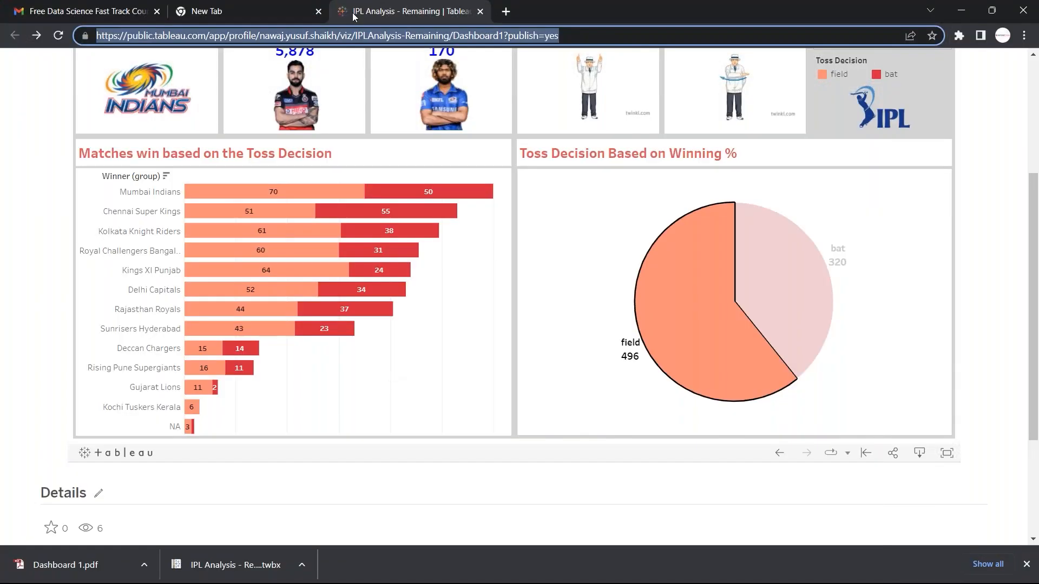
left_click(479, 15)
left_click(480, 11)
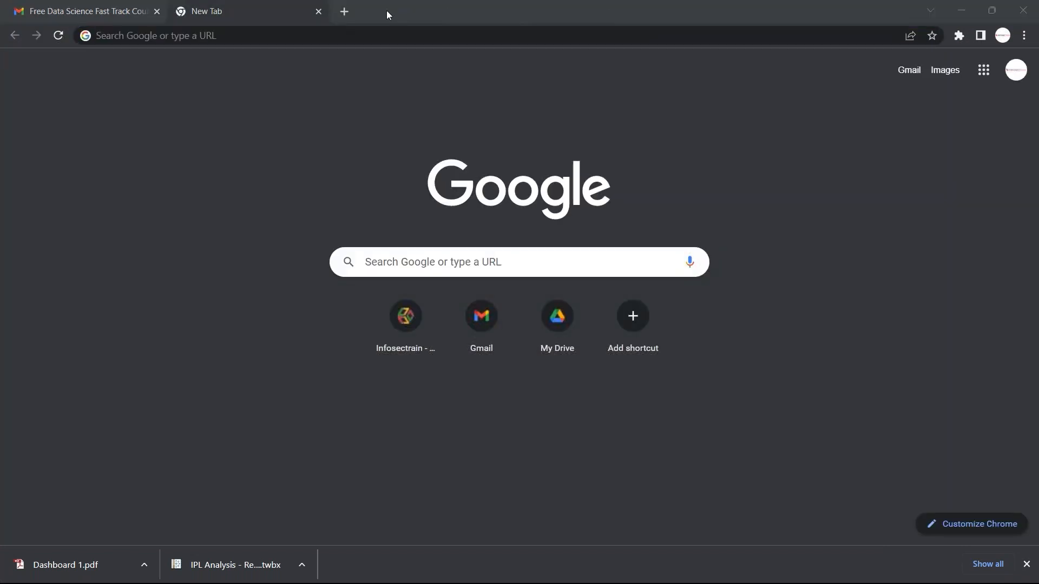
left_click(956, 11)
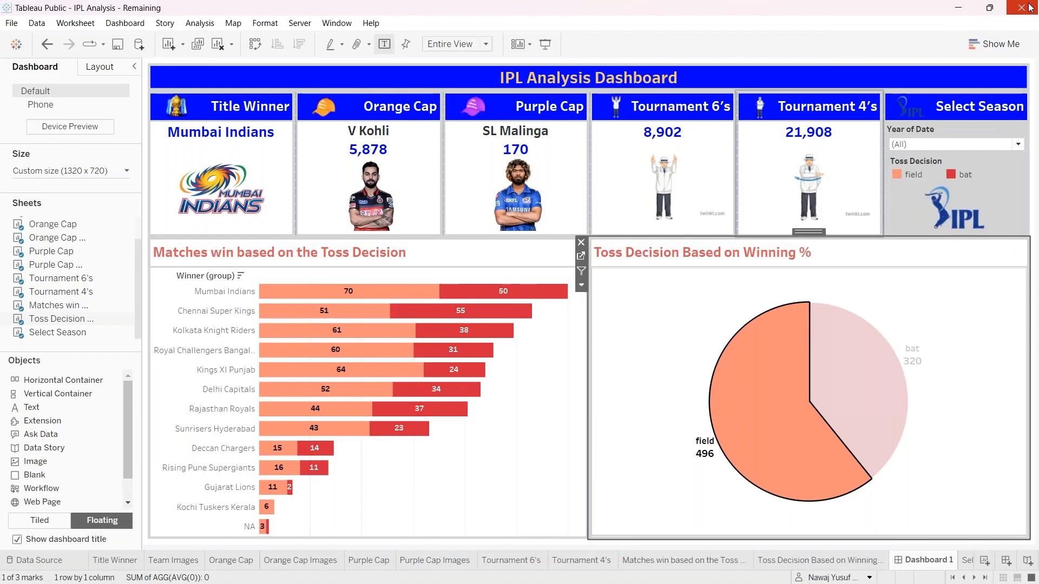
- Close both open Tableau workbooks, choosing to save the IPL Dashboard changes and dismissing the Tableau Public sign-in window
left_click(1029, 6)
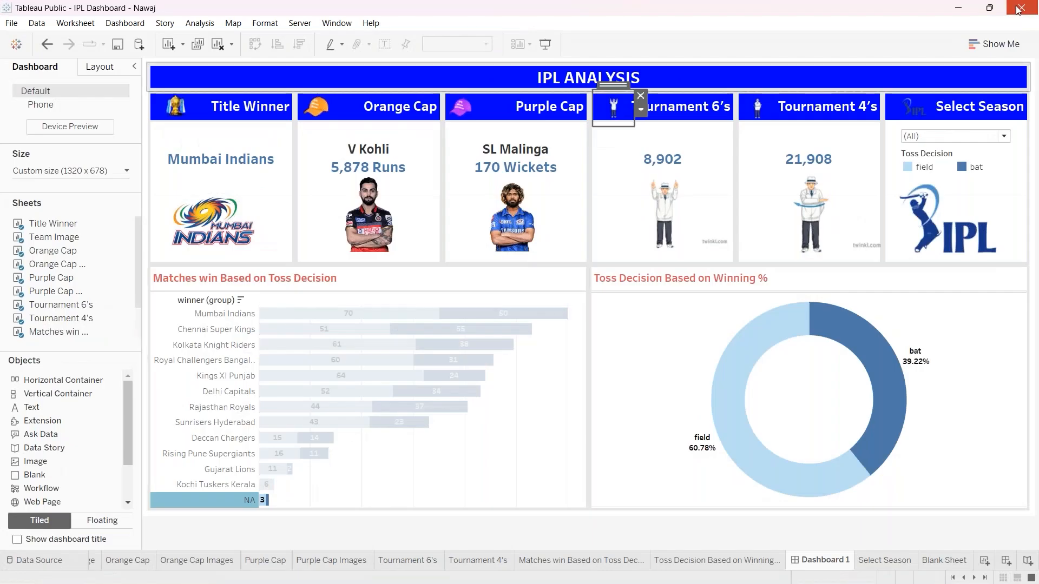
left_click(1019, 10)
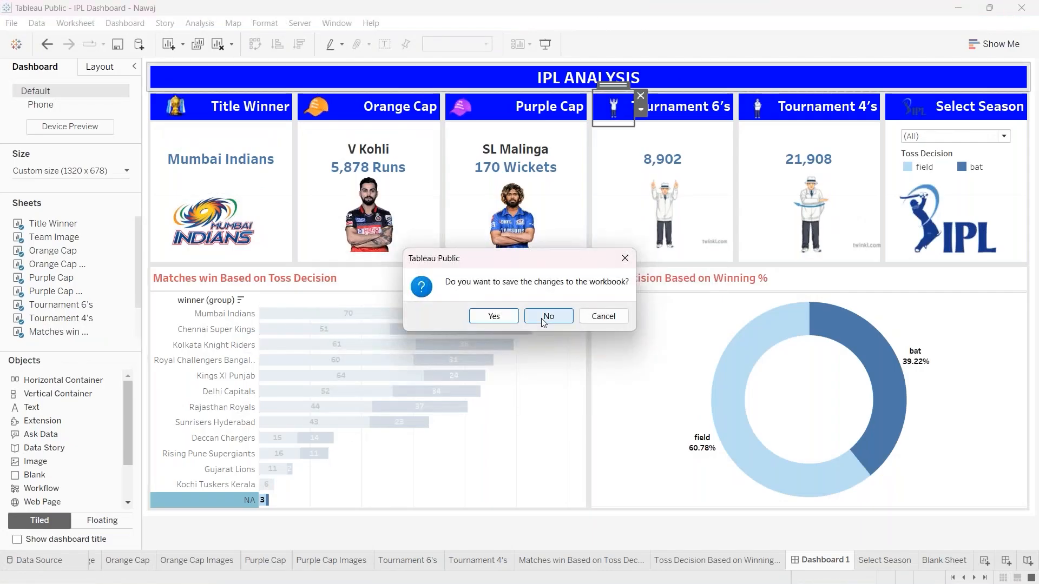
left_click(492, 318)
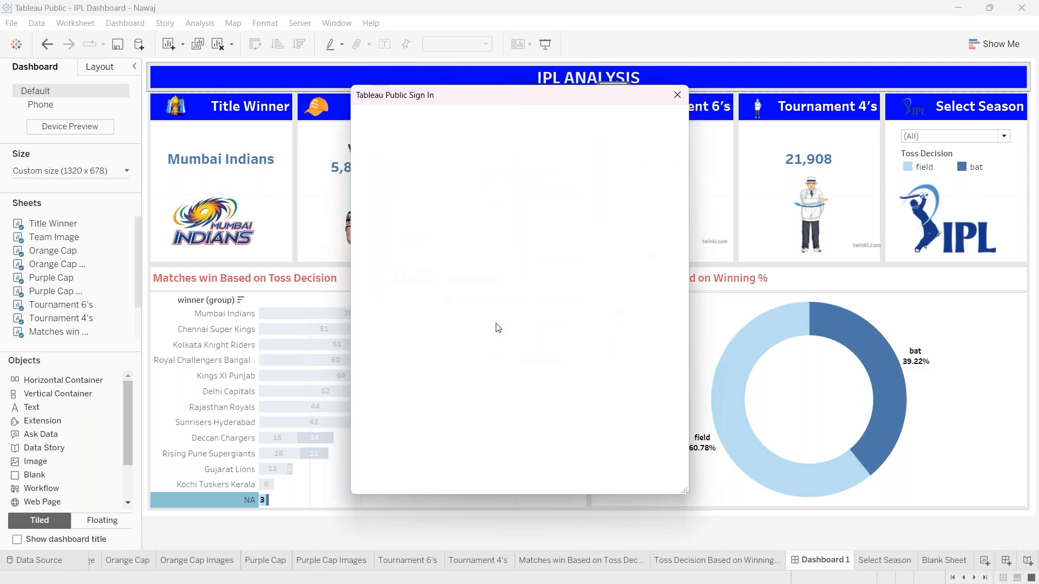
left_click(678, 96)
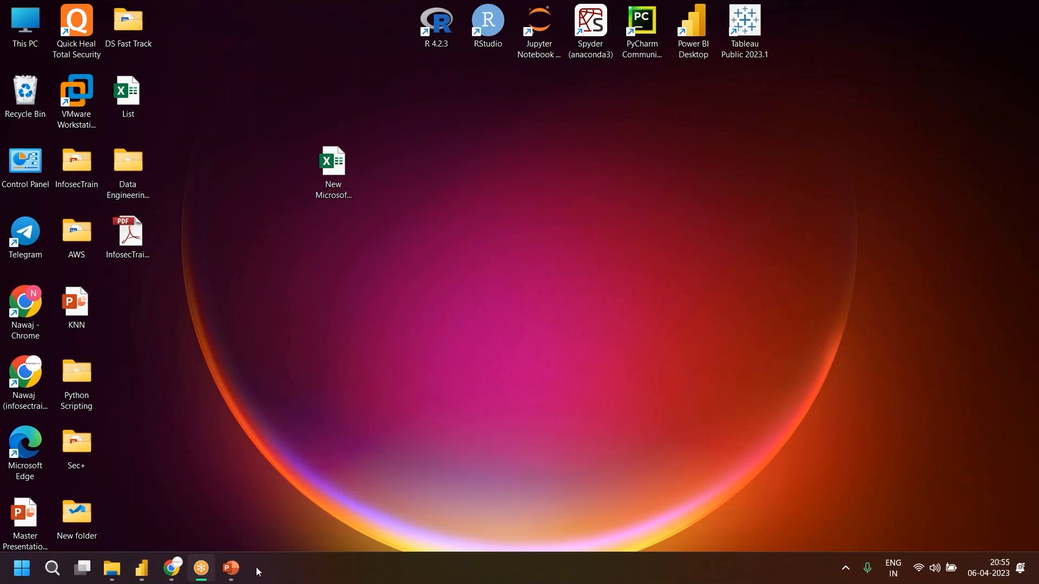
- Switch to the Day 9 PowerPoint presentation, present the Agenda slide and the slide after it, end the show and minimize PowerPoint
mouse_move(201, 572)
left_click(236, 575)
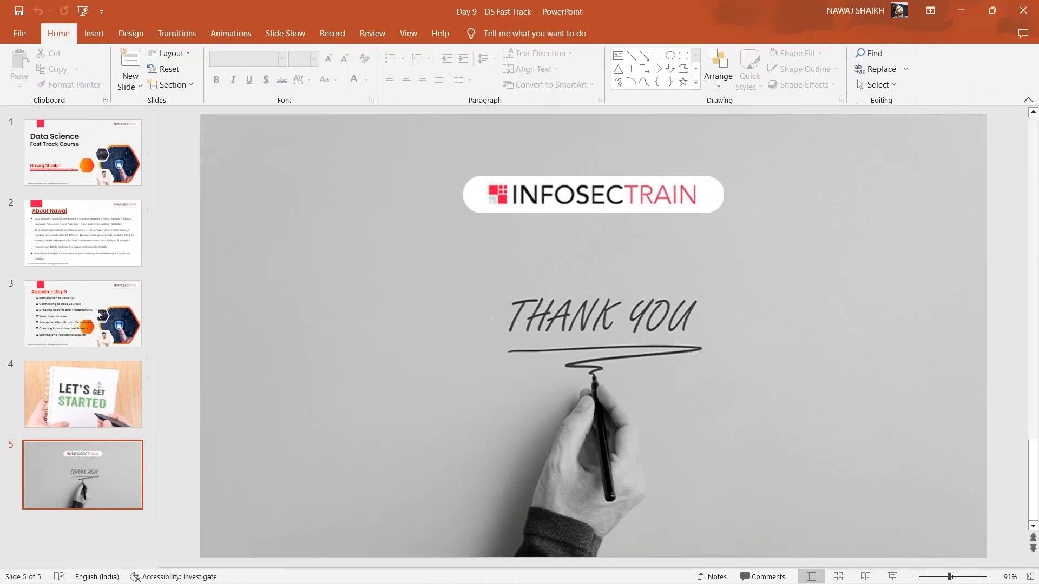
left_click(83, 314)
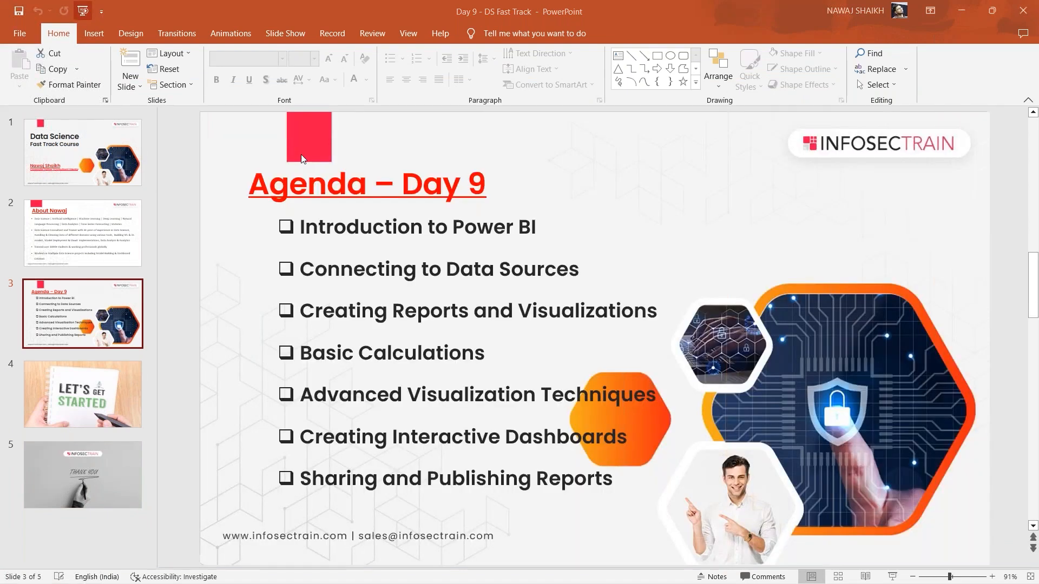
scroll(302, 156, "down", 2)
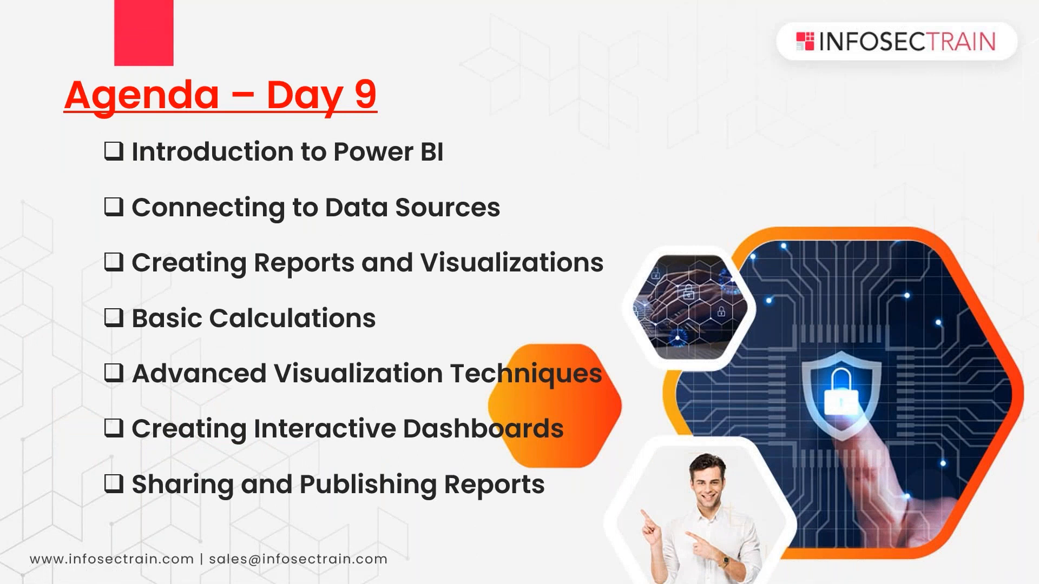
left_click(476, 431)
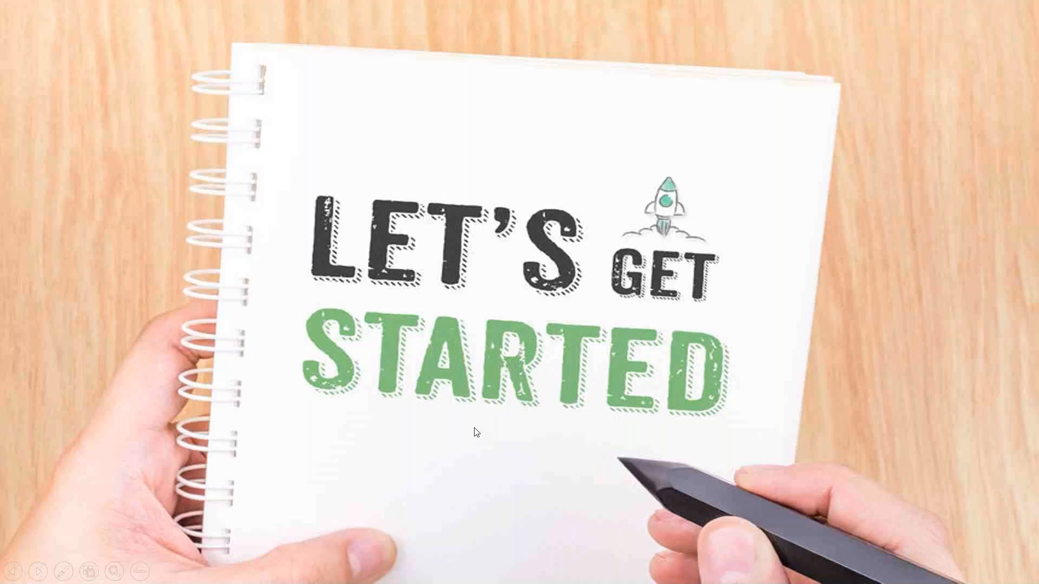
key("Escape")
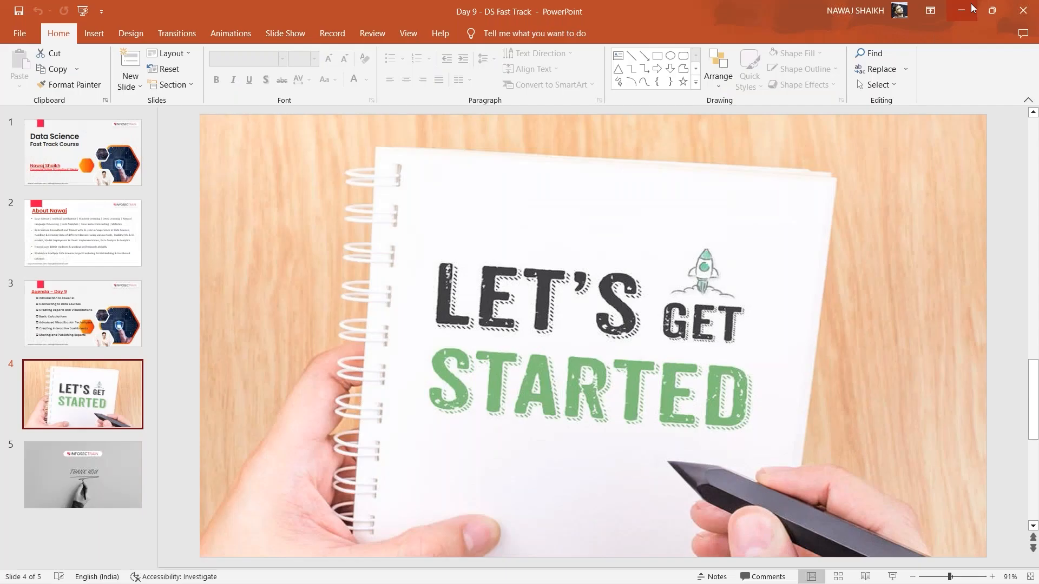
left_click(971, 4)
- Search Windows for "store", open Microsoft Store and minimize its window
left_click(22, 569)
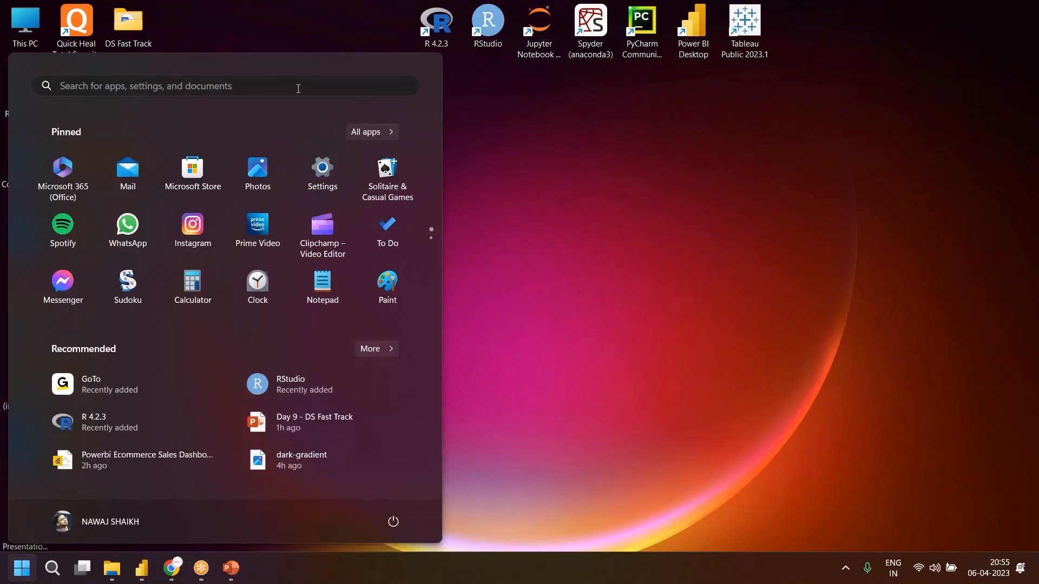
left_click(298, 88)
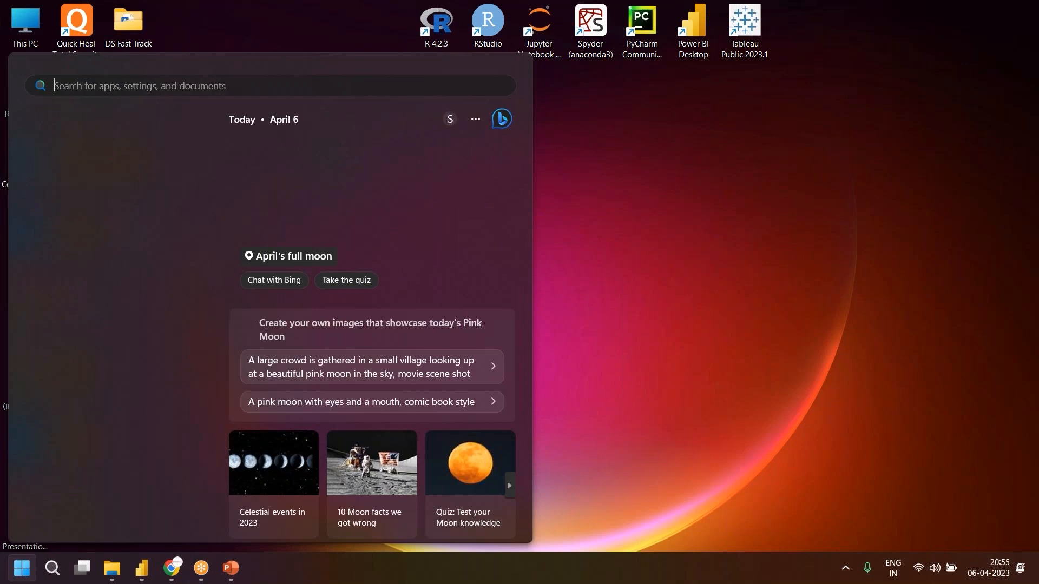
type("store")
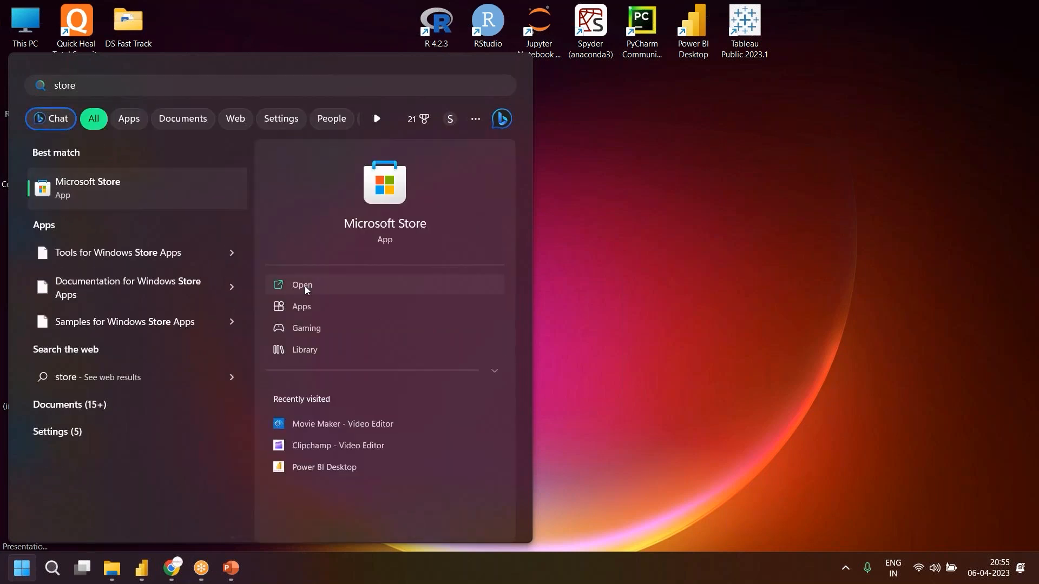
left_click(303, 285)
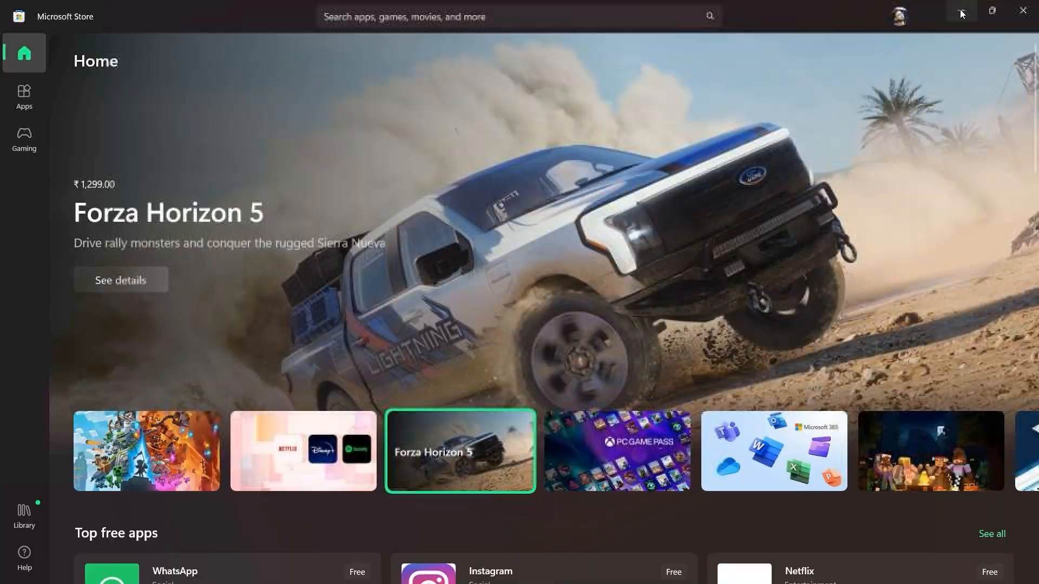
left_click(961, 9)
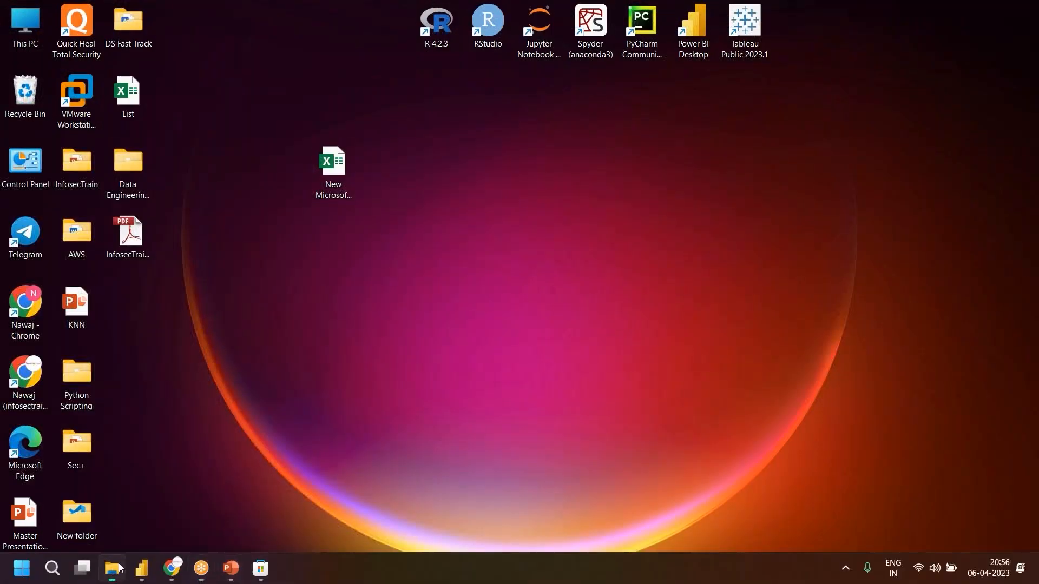
- Switch to File Explorer, open the IPL Dashboard workbook from the IPL Tableau folder and display its Title Winner sheet
left_click(120, 568)
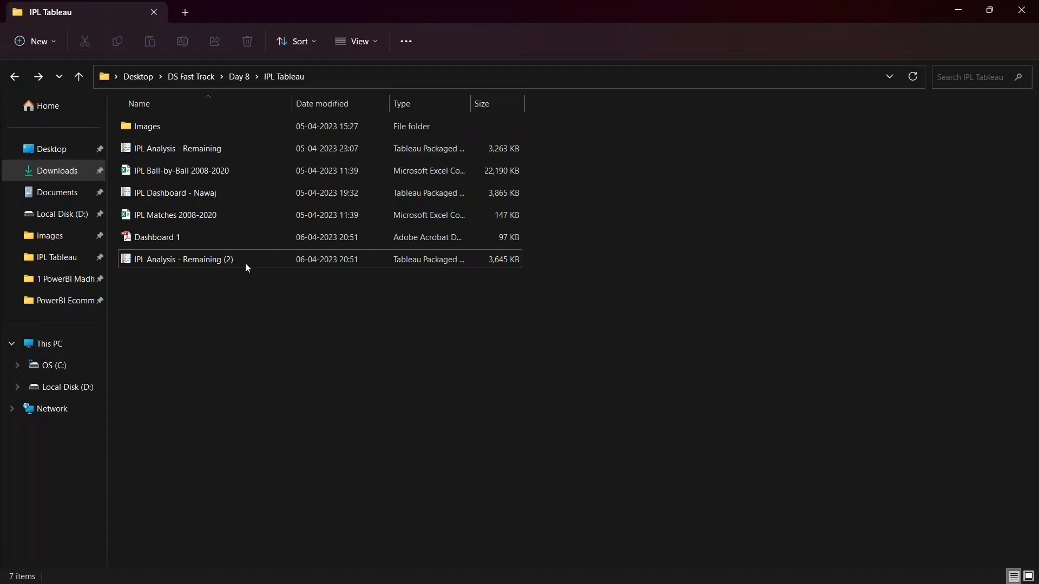
left_click(201, 192)
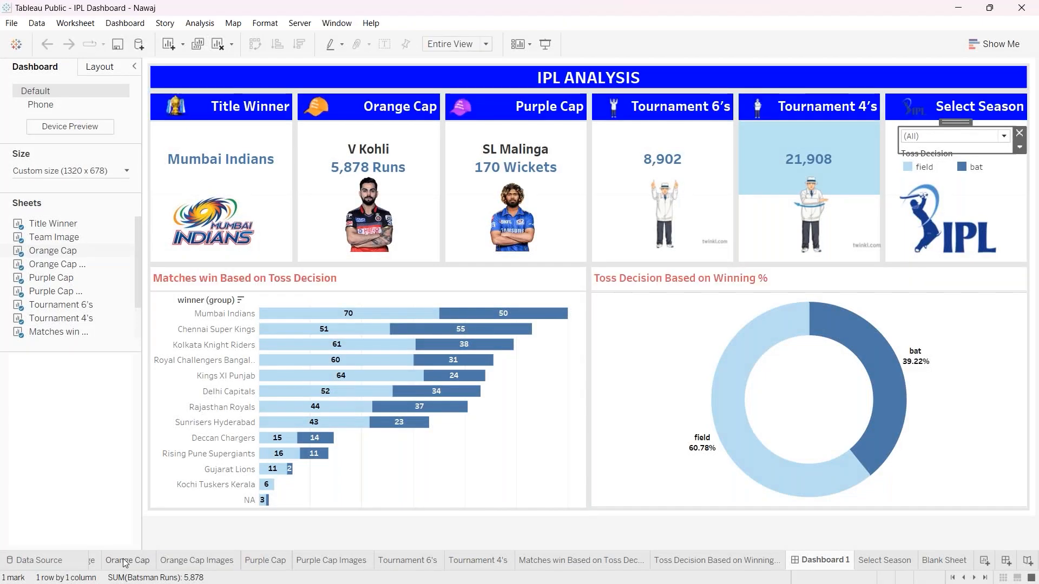
left_click(118, 561)
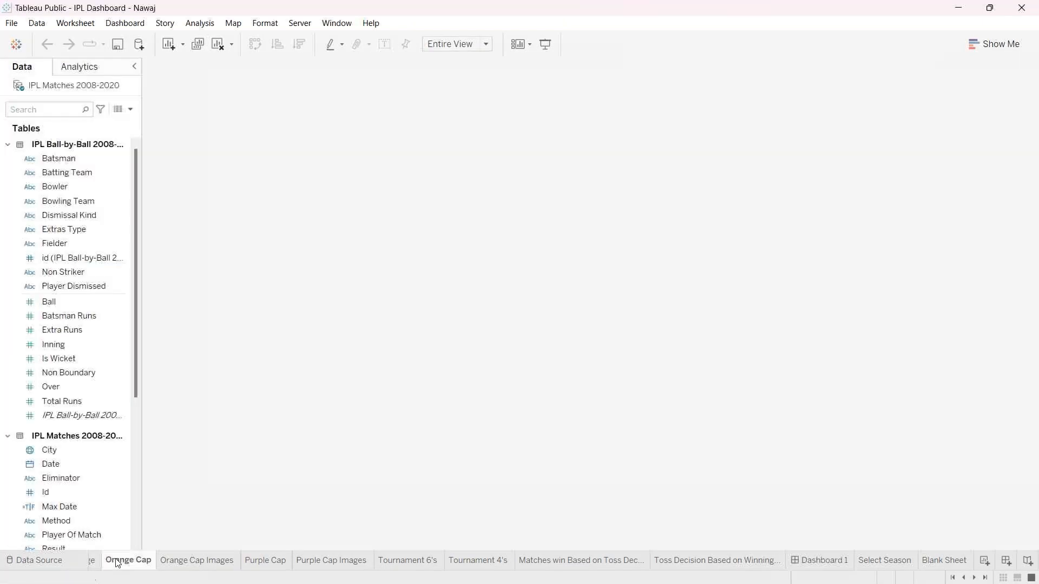
left_click(93, 561)
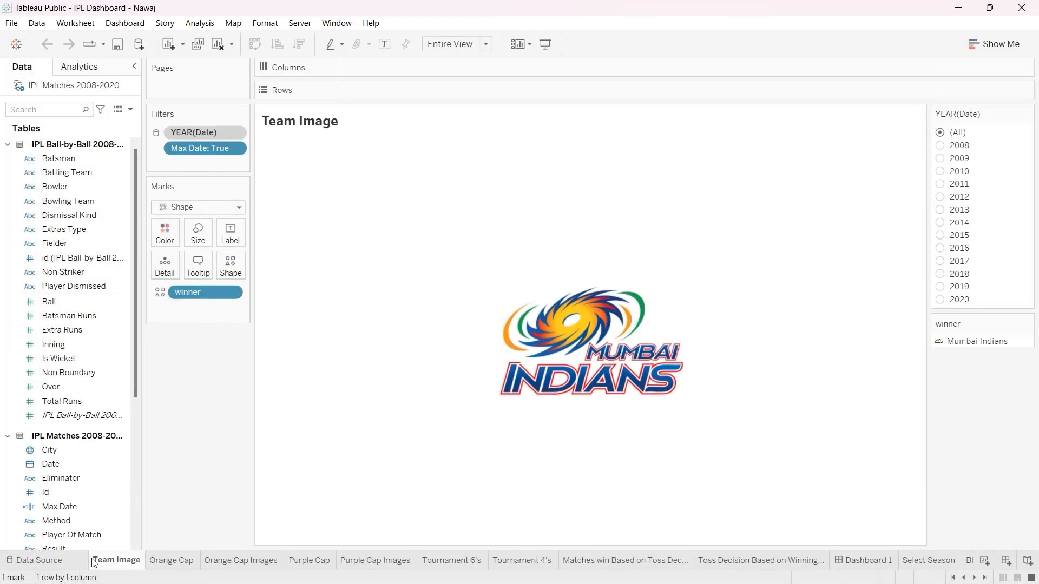
left_click_drag(110, 566, 142, 563)
left_click(805, 56)
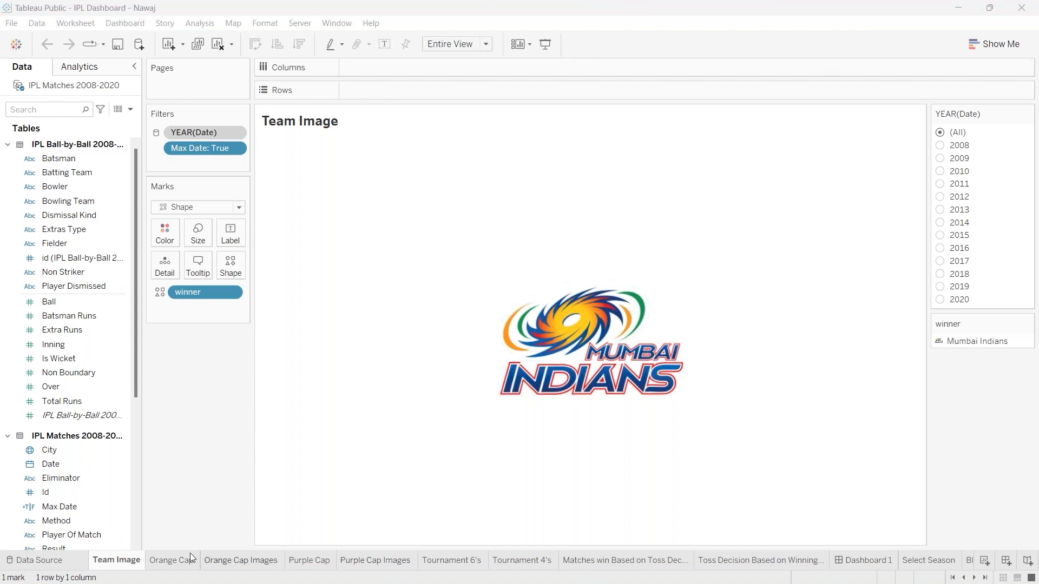
left_click(116, 562)
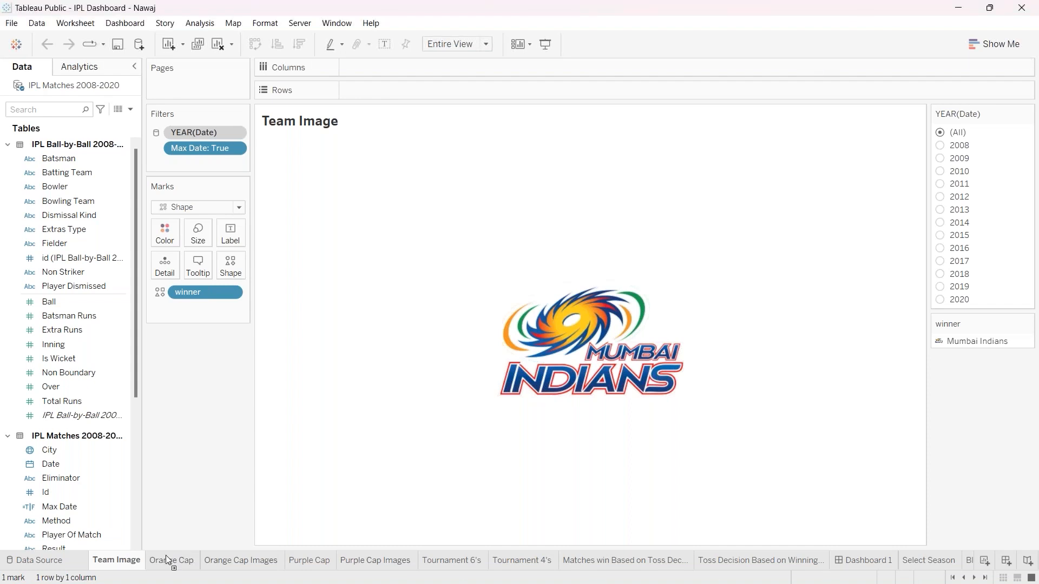
left_click(953, 579)
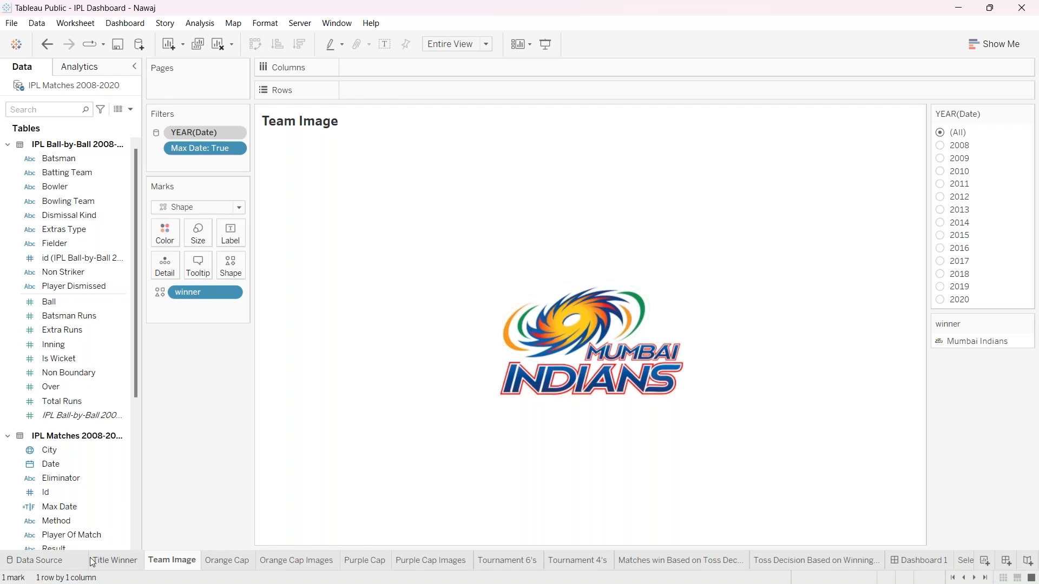
left_click(119, 558)
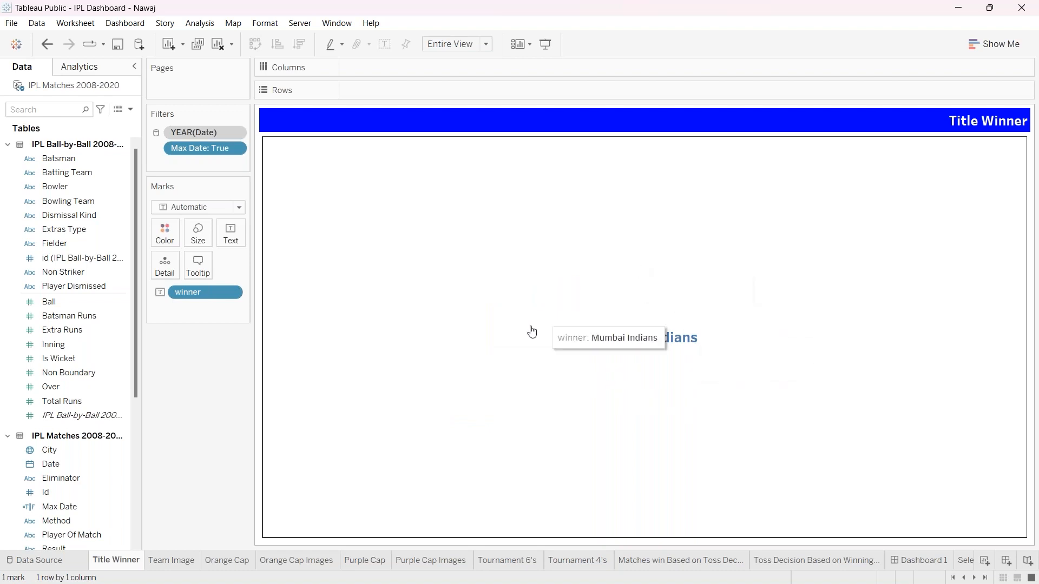
- Review the Max Date and YEAR(Date) filter settings on the Title Winner sheet, cancelling both filter dialogs
left_click(206, 152)
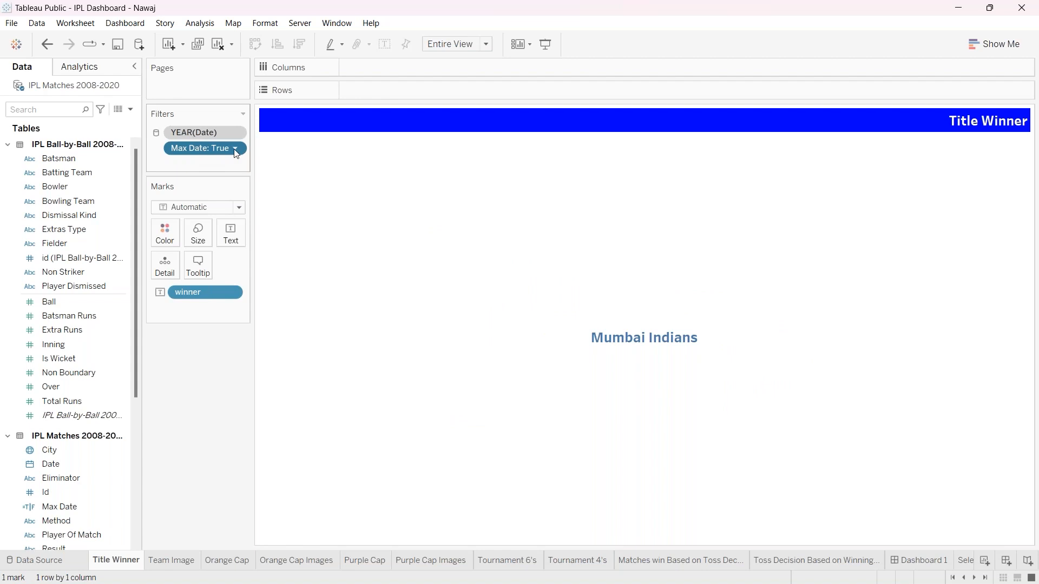
left_click(236, 149)
left_click(228, 163)
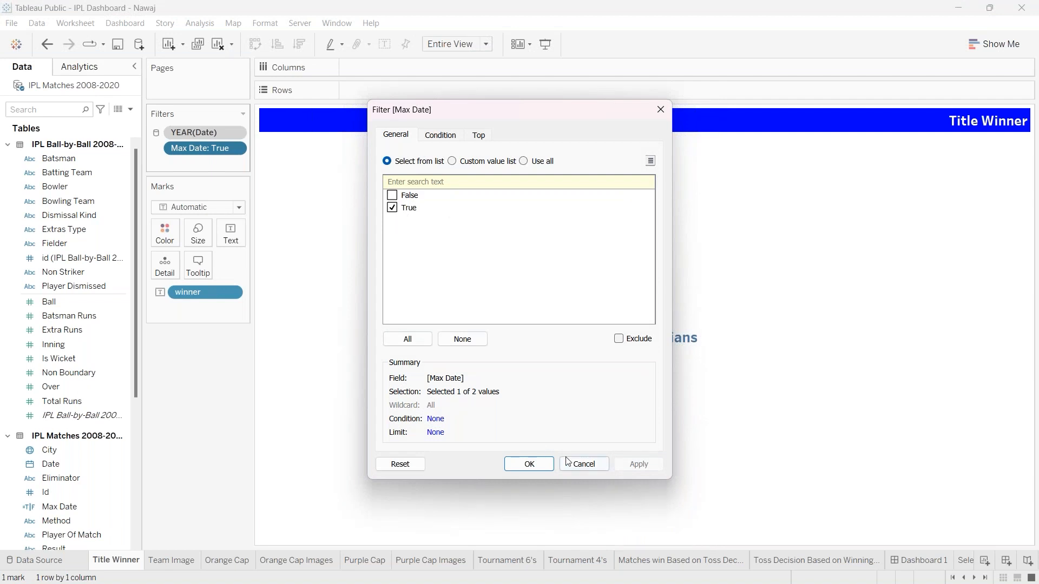
left_click(600, 468)
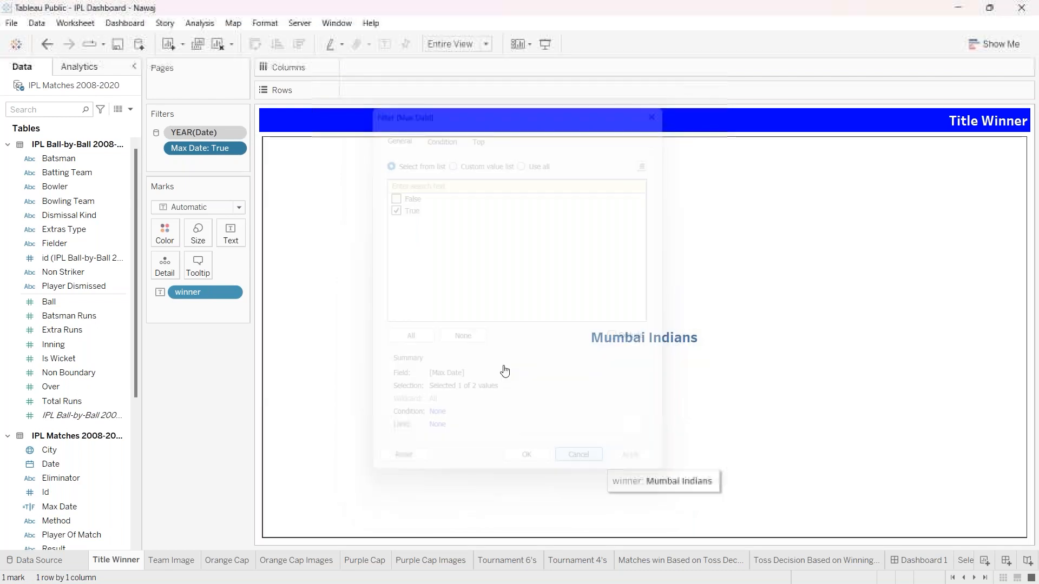
left_click(234, 132)
left_click(234, 150)
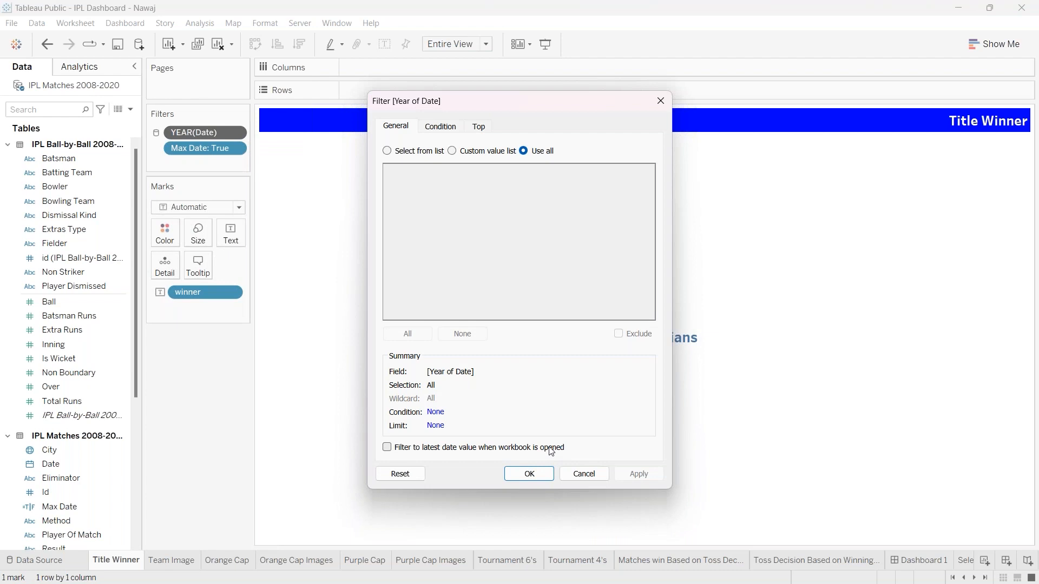
left_click(585, 476)
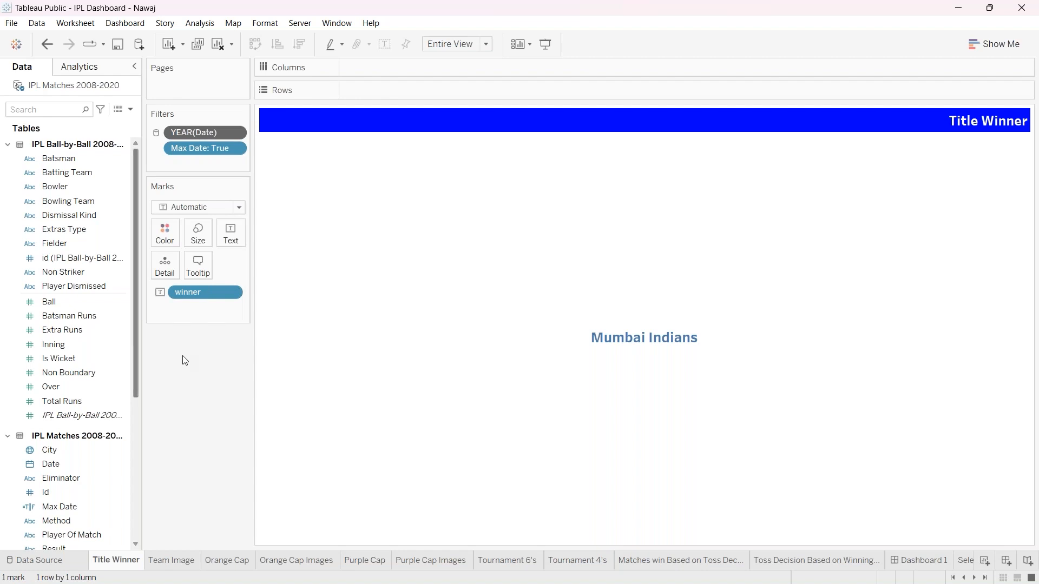
- Close the IPL Dashboard workbook without saving its changes and minimize File Explorer
key("alt+Tab")
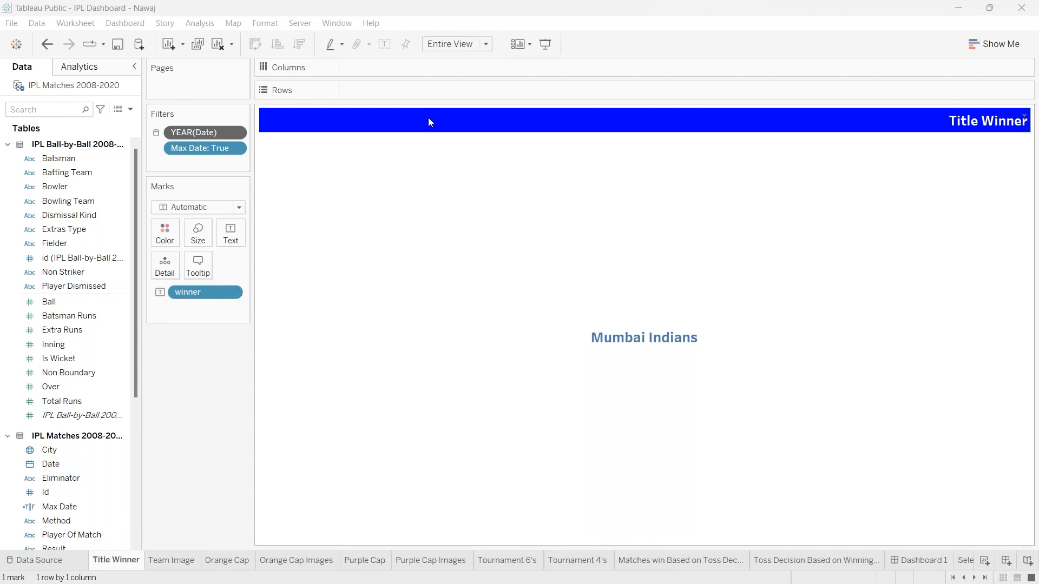
left_click(1022, 8)
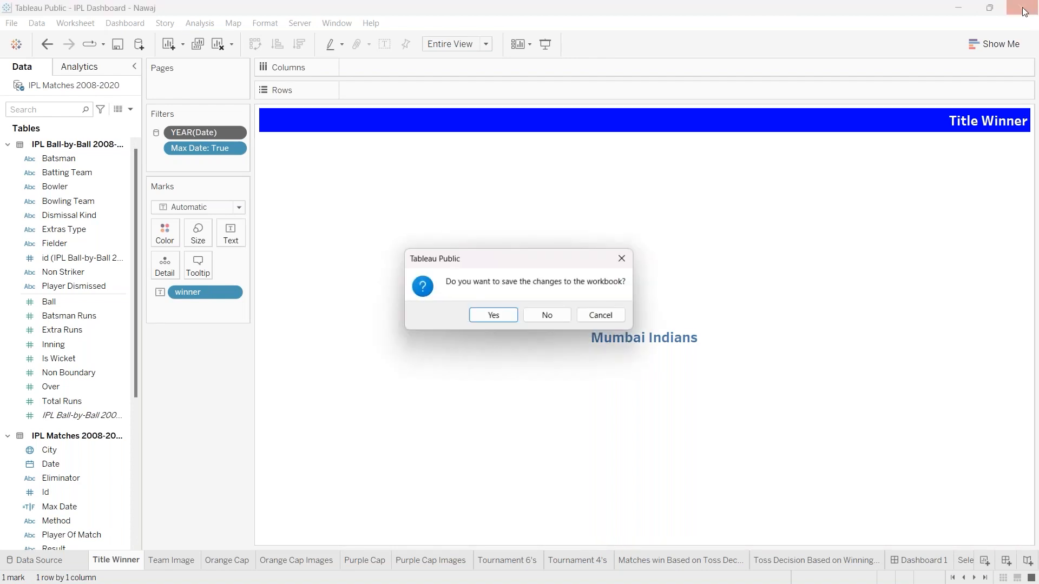
left_click(559, 319)
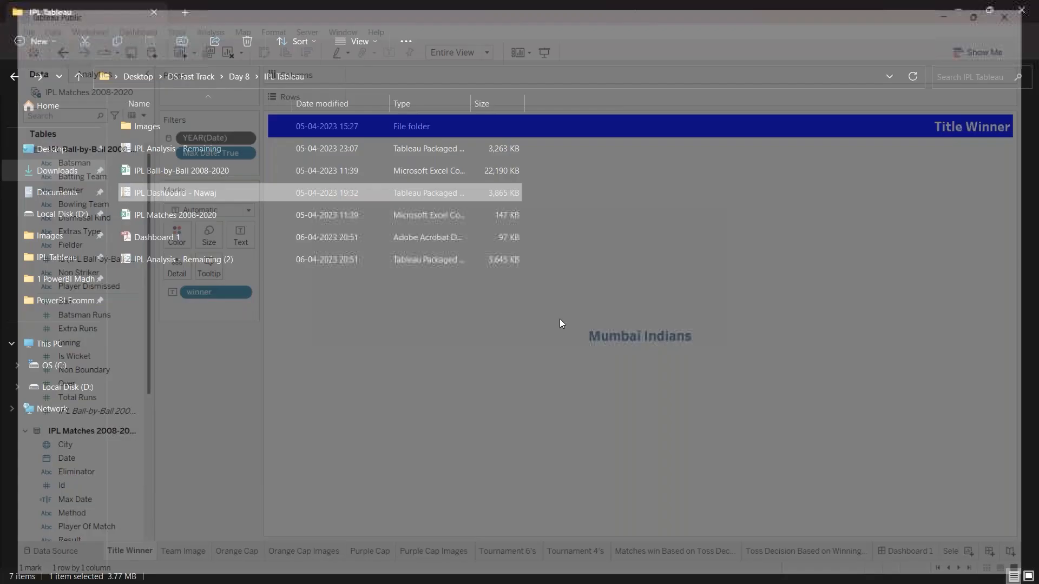
left_click(956, 13)
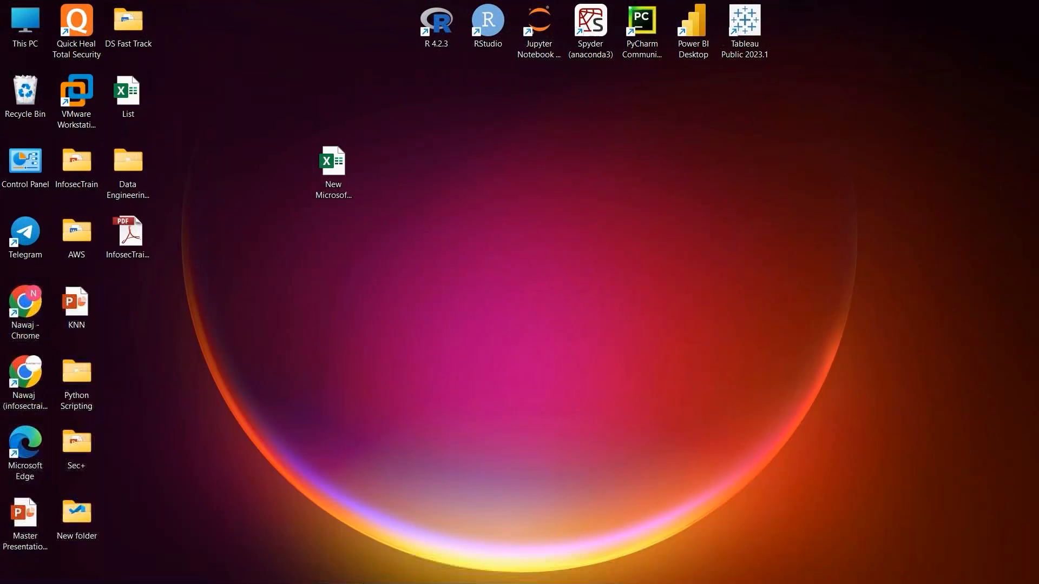
- Switch to Microsoft Store, search for "powerbi desktop" and open the Power BI Desktop app listing
left_click(261, 573)
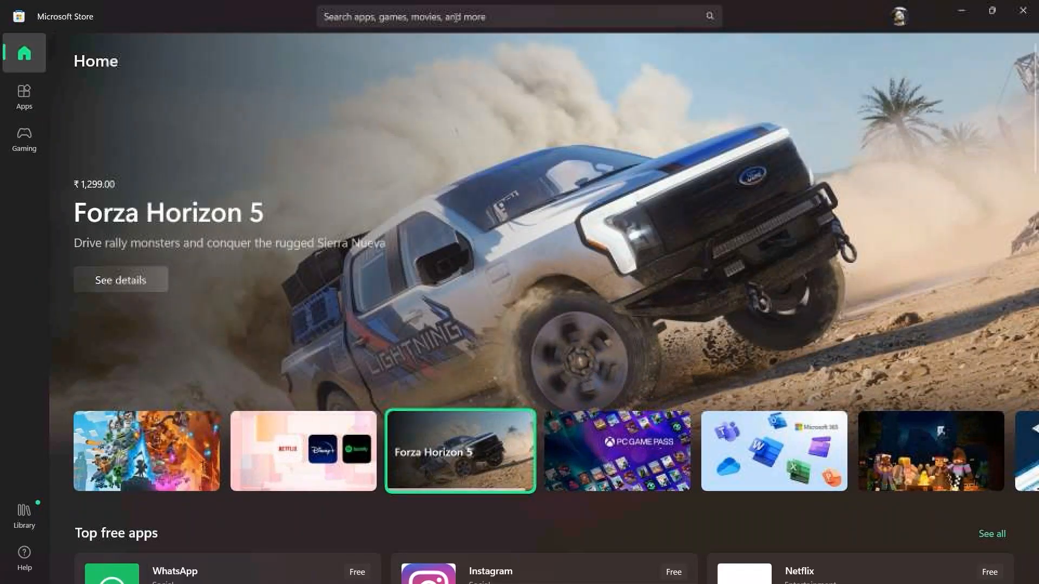
left_click(457, 23)
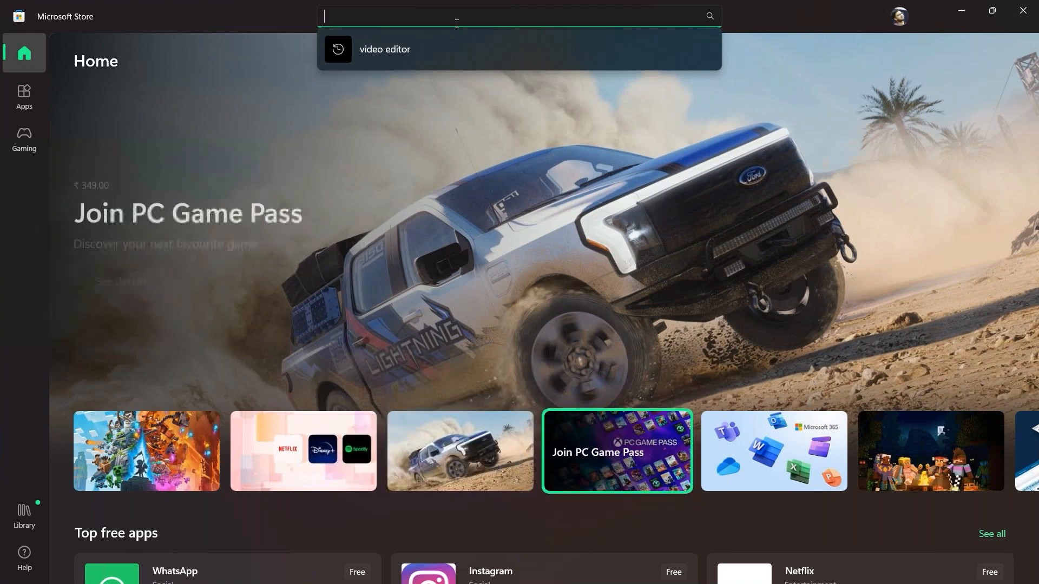
type("po")
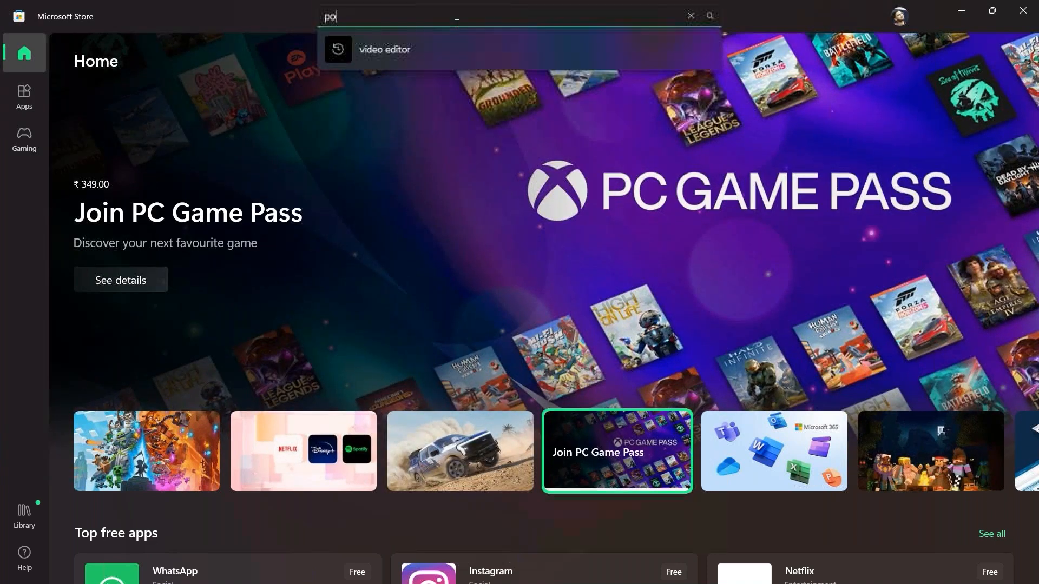
type("werbi de")
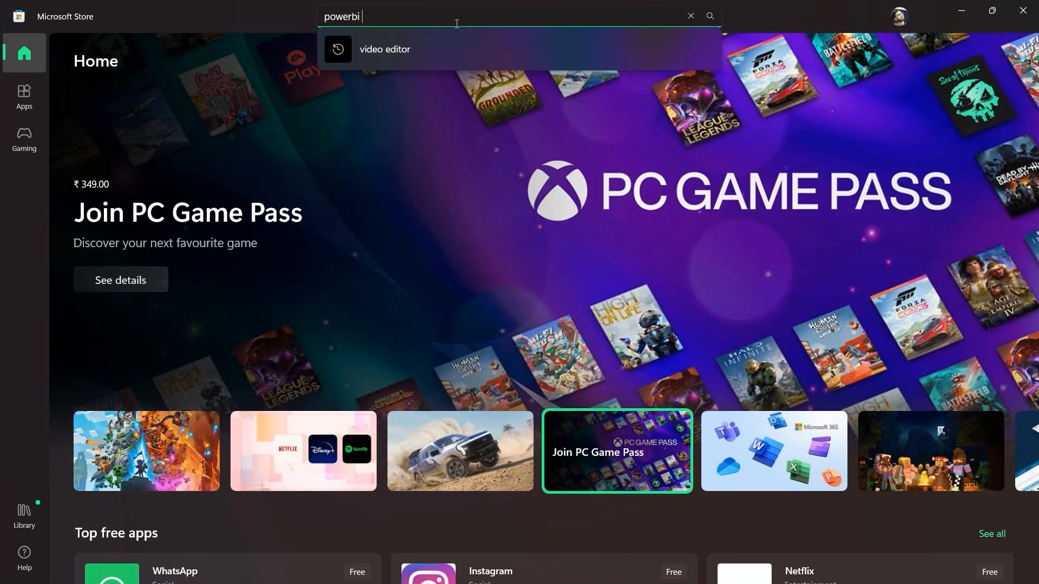
type("sktop")
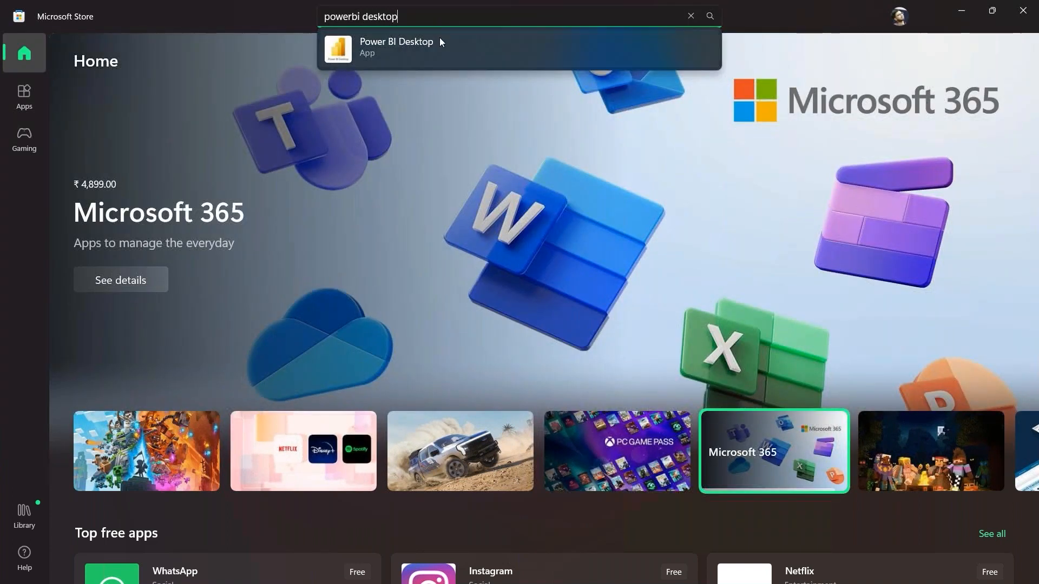
left_click(440, 38)
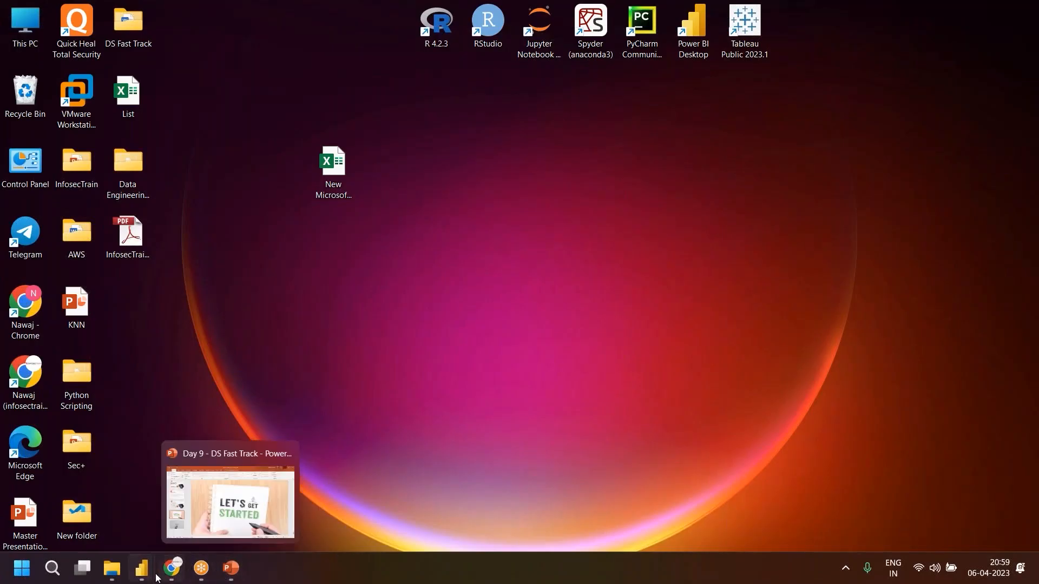
- Switch to the E-commerce Sales Dashboard in Power BI Desktop and correct the state bar chart's title to "Sum of Amount by State"
mouse_move(147, 577)
left_click(109, 515)
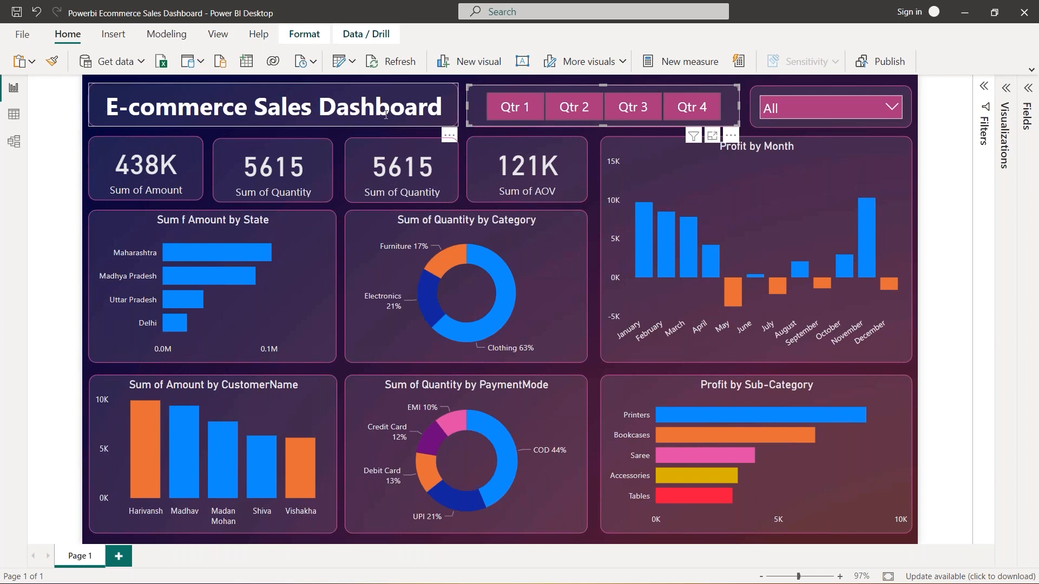
left_click(212, 221)
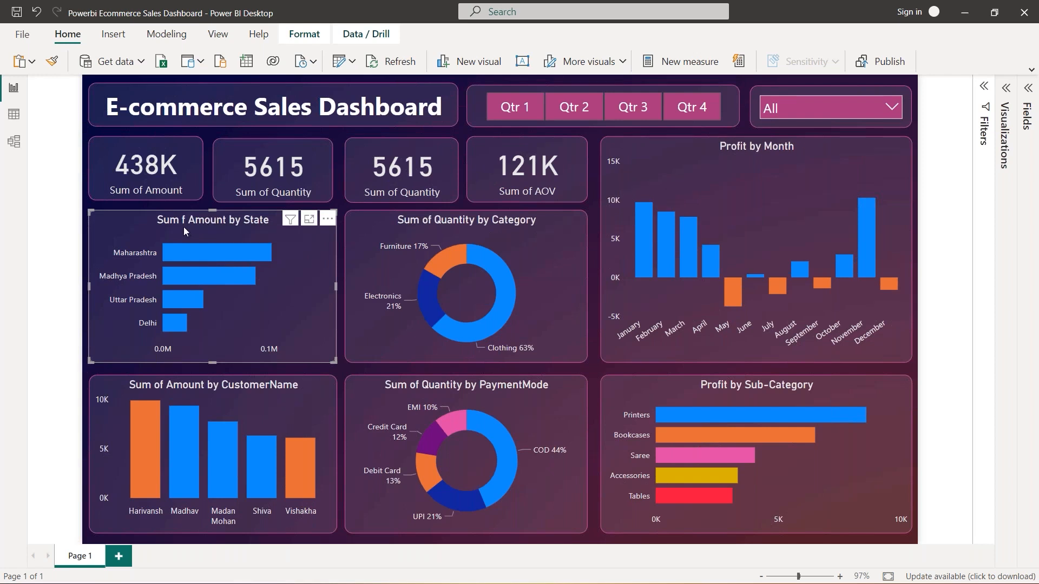
left_click(1010, 100)
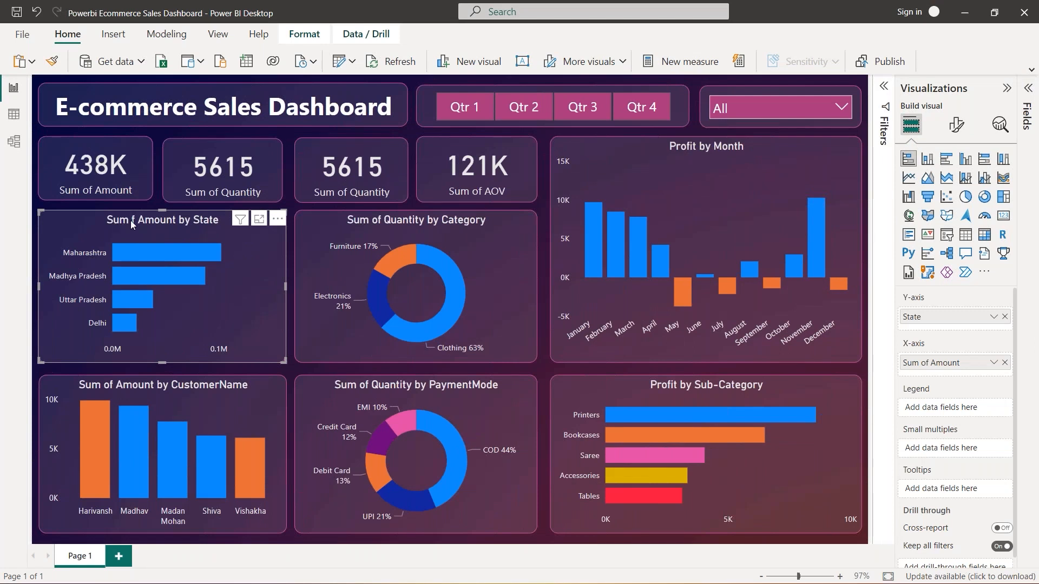
left_click(958, 128)
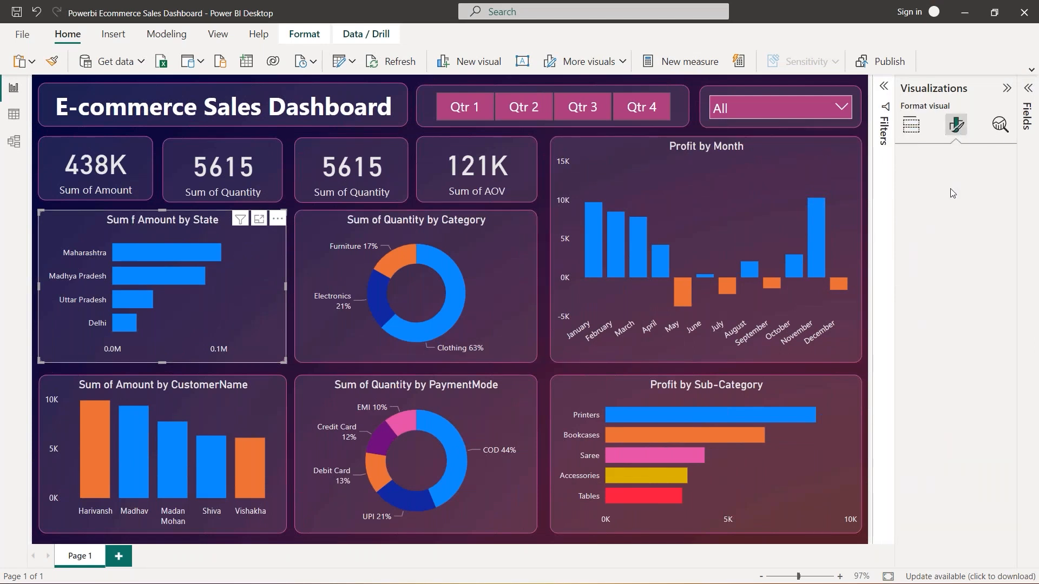
left_click(955, 185)
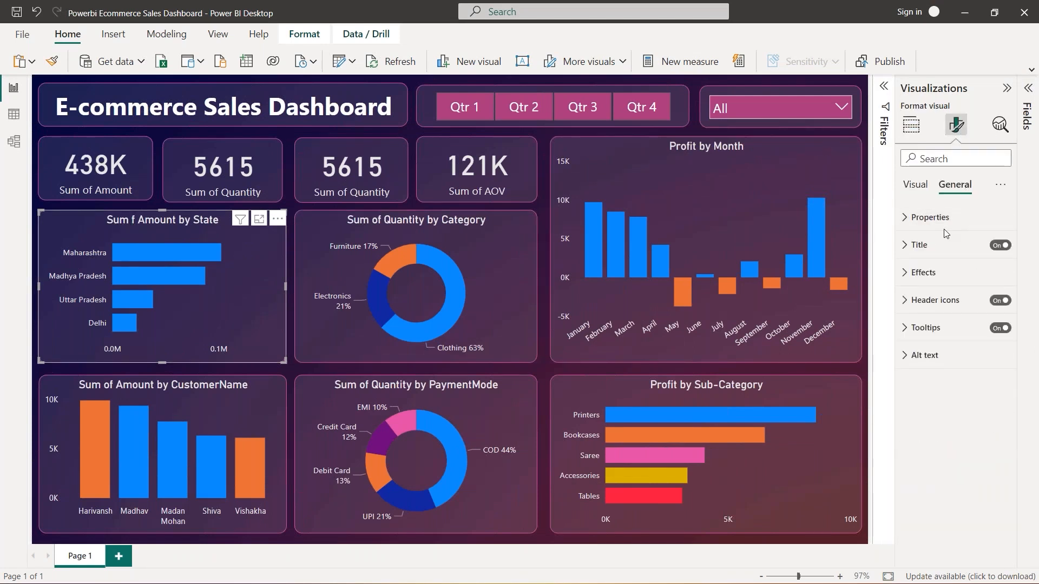
left_click(942, 245)
scroll(942, 246, "down", 2)
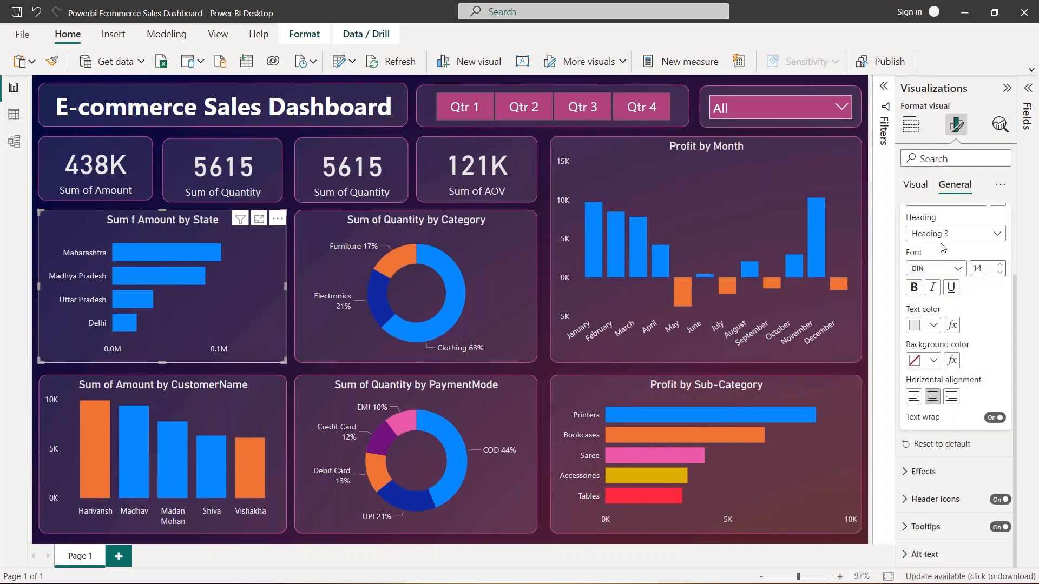
scroll(945, 278, "up", 1)
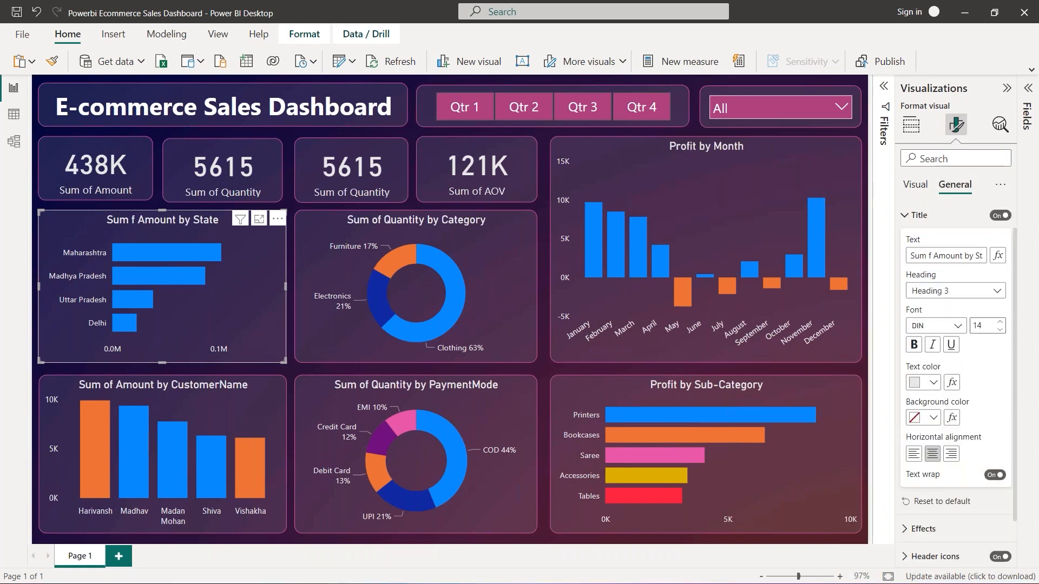
scroll(929, 229, "up", 1)
scroll(928, 229, "down", 2)
type("o")
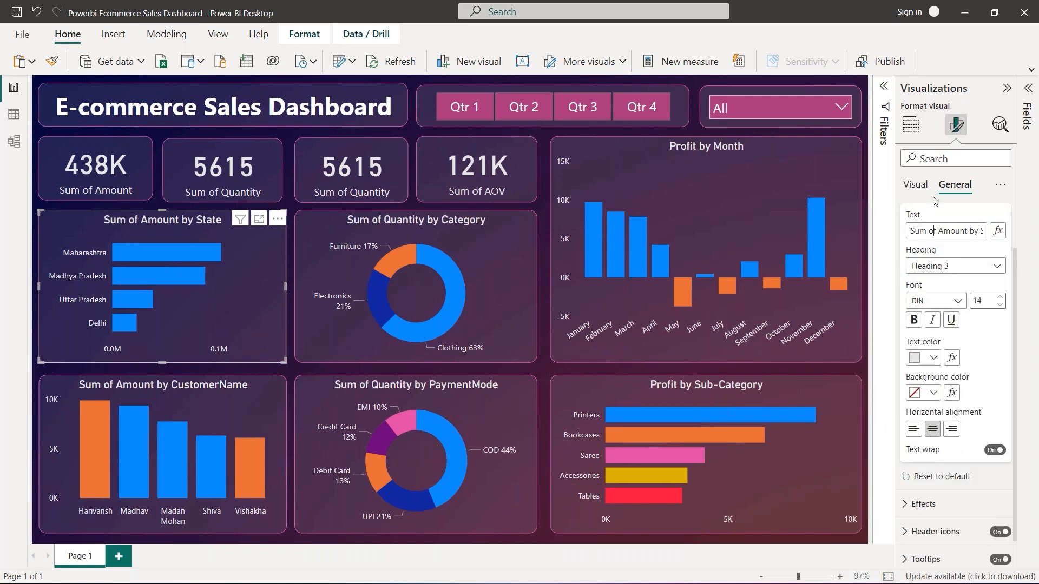
- Display the state chart's visual formatting options, and highlight April in the Profit by Month chart before clearing the highlight
left_click(916, 185)
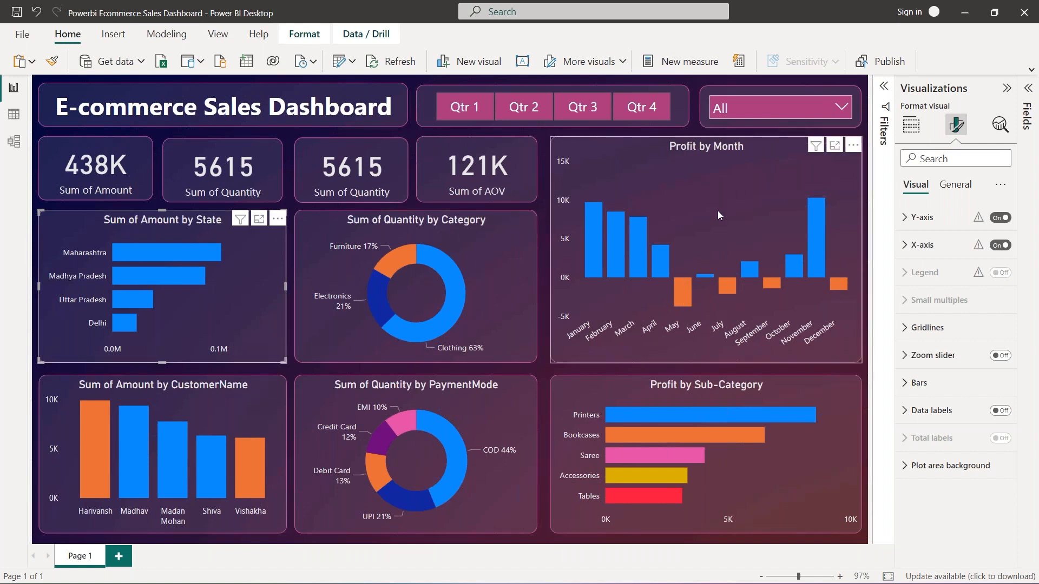
left_click(659, 261)
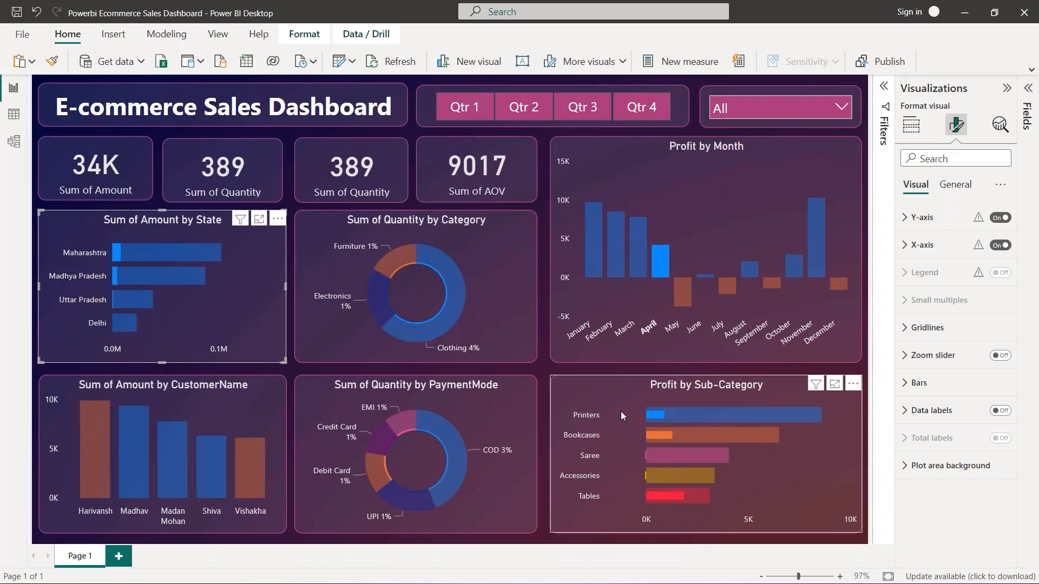
left_click(648, 360)
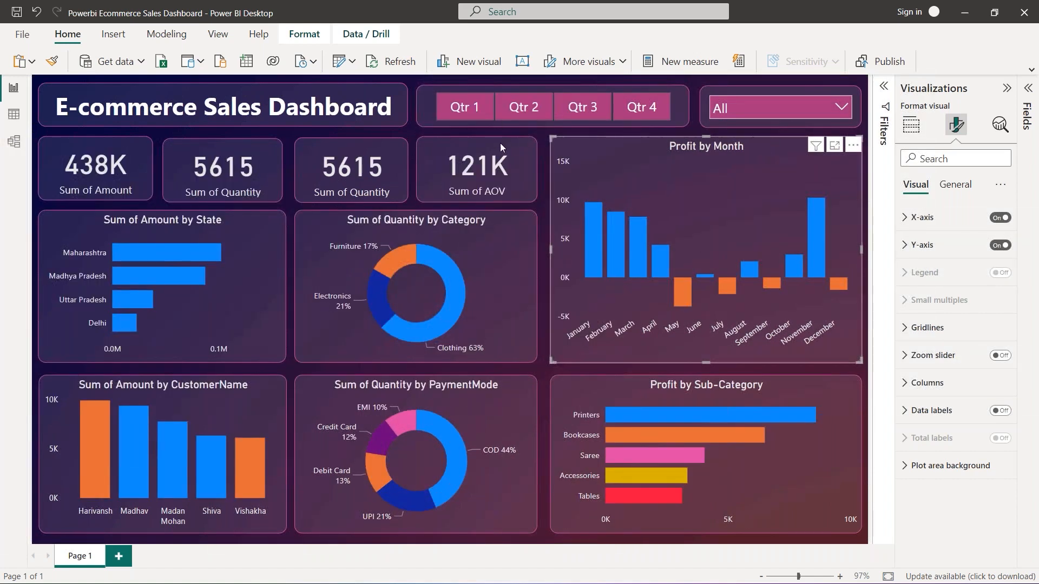
- Filter the dashboard by Qtr 4, Qtr 3, Qtr 2 and Qtr 1 in turn, and expand the state slicer's list
left_click(613, 113)
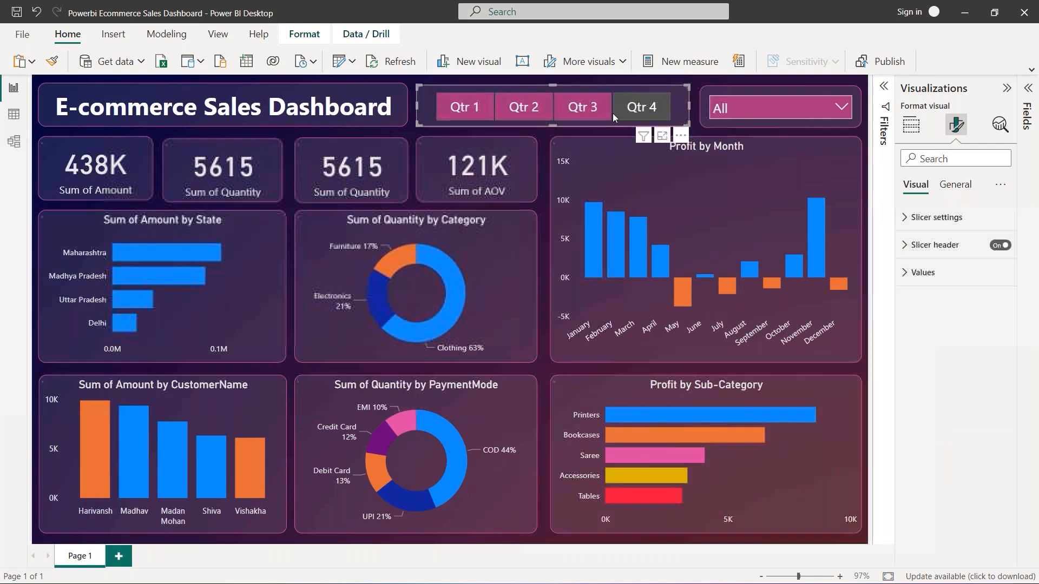
left_click(579, 111)
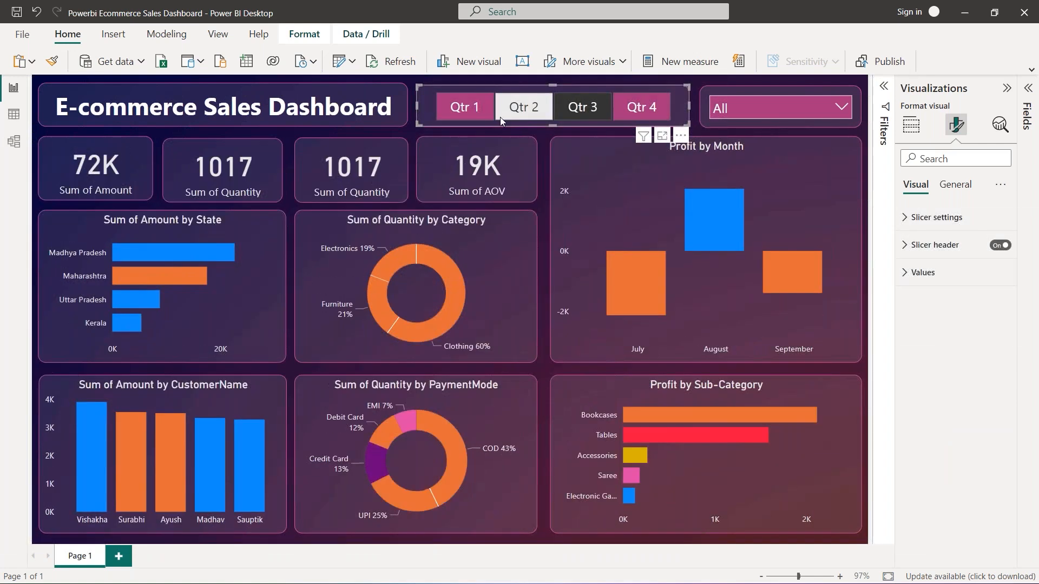
left_click(502, 117)
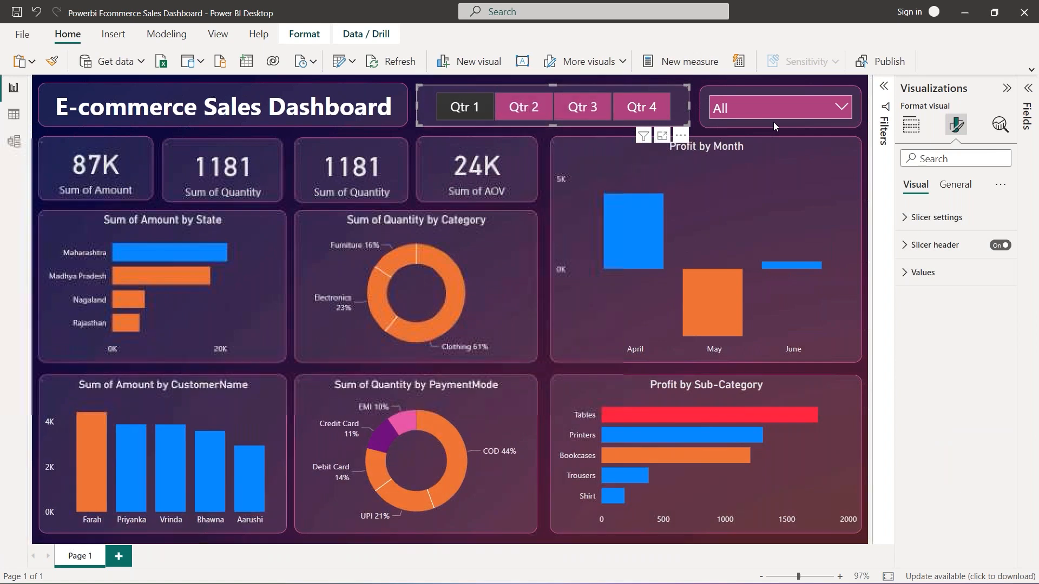
left_click(782, 115)
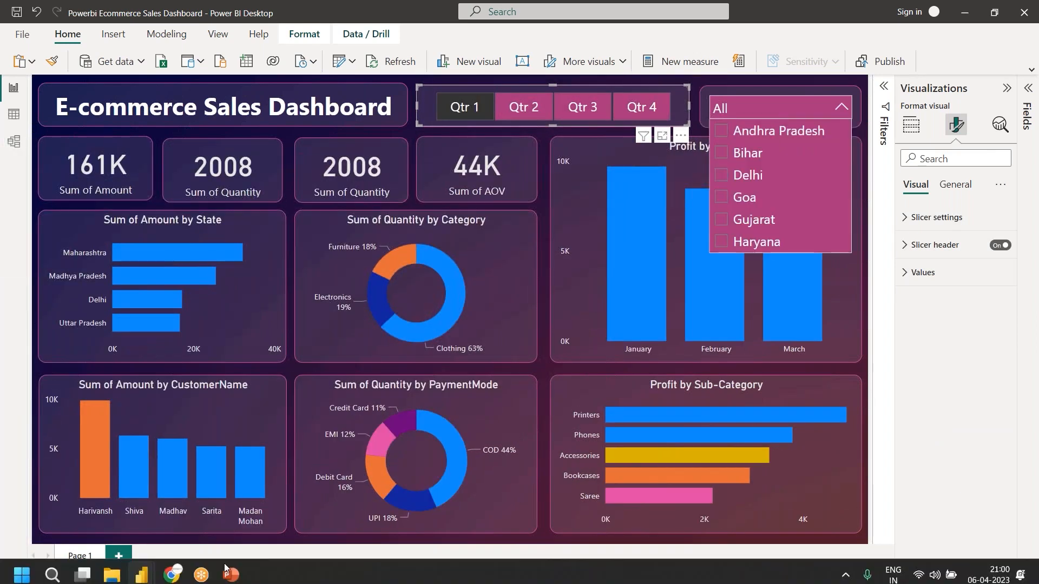
- Switch to File Explorer and open the Orders file from the PowerBI Ecommerce Sales Data folder under DS Fast Track's Day 9
left_click(111, 569)
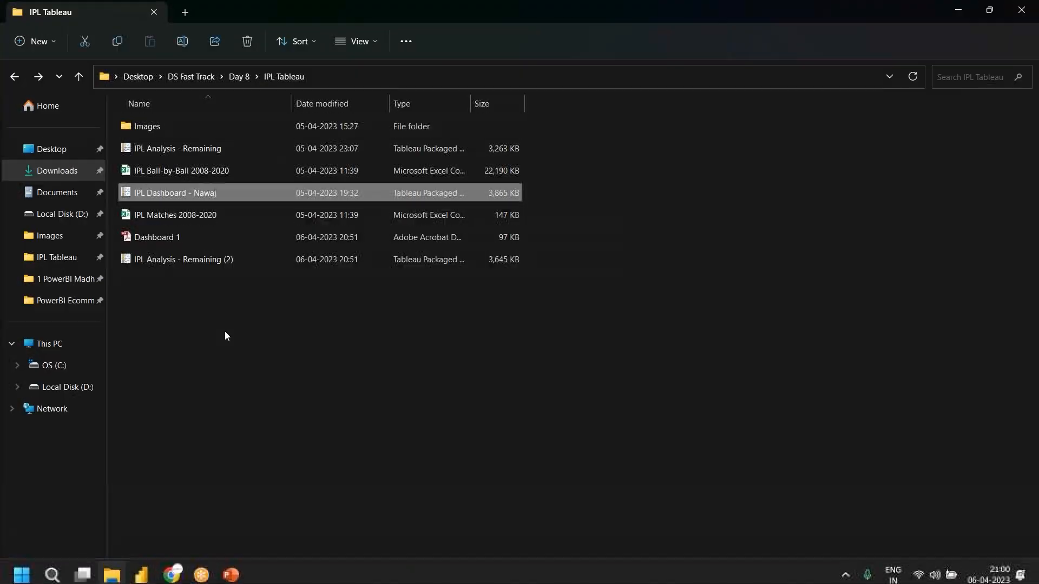
left_click(240, 77)
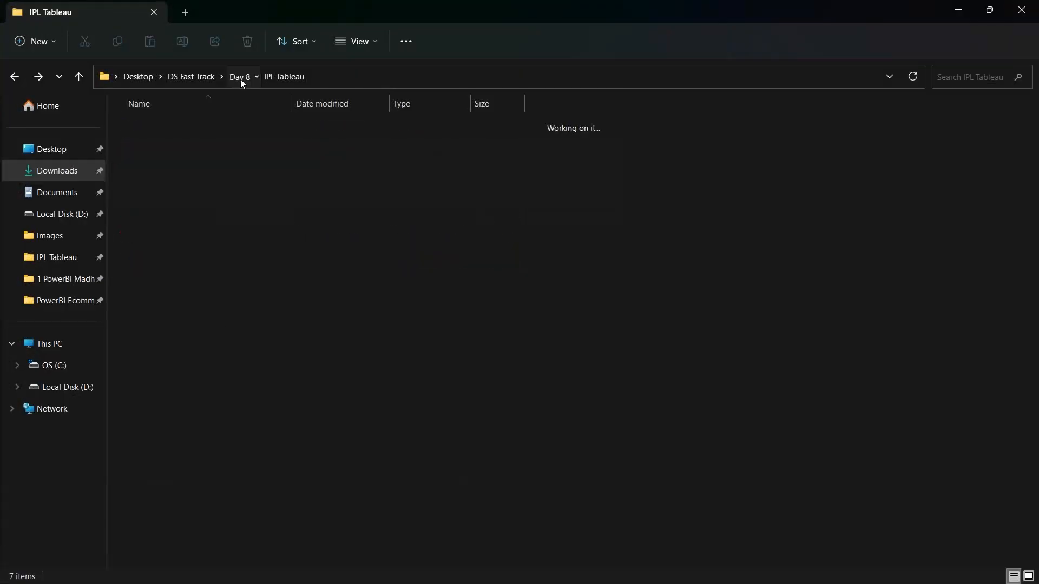
left_click(202, 76)
double_click(185, 306)
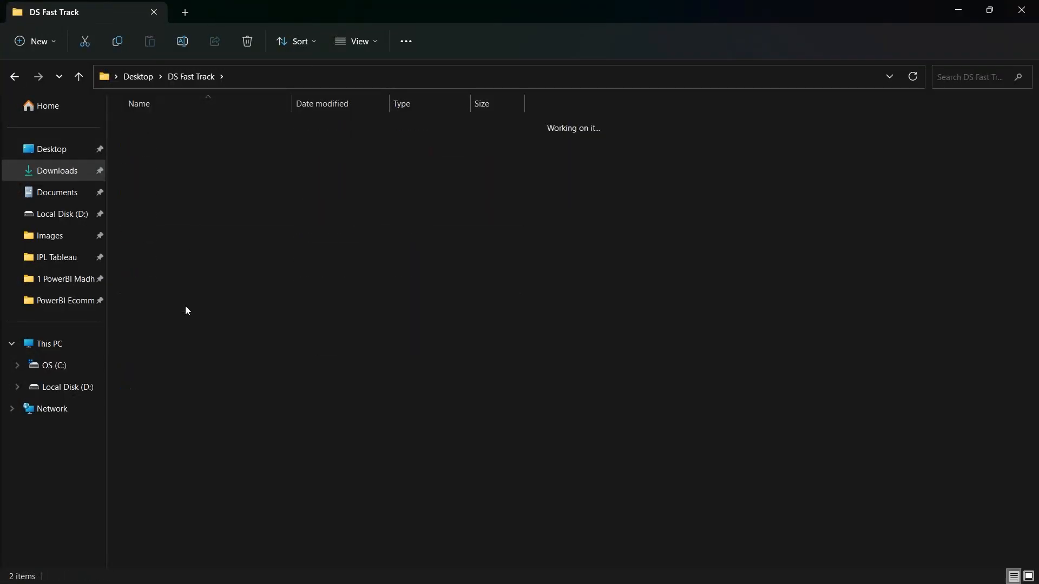
double_click(197, 130)
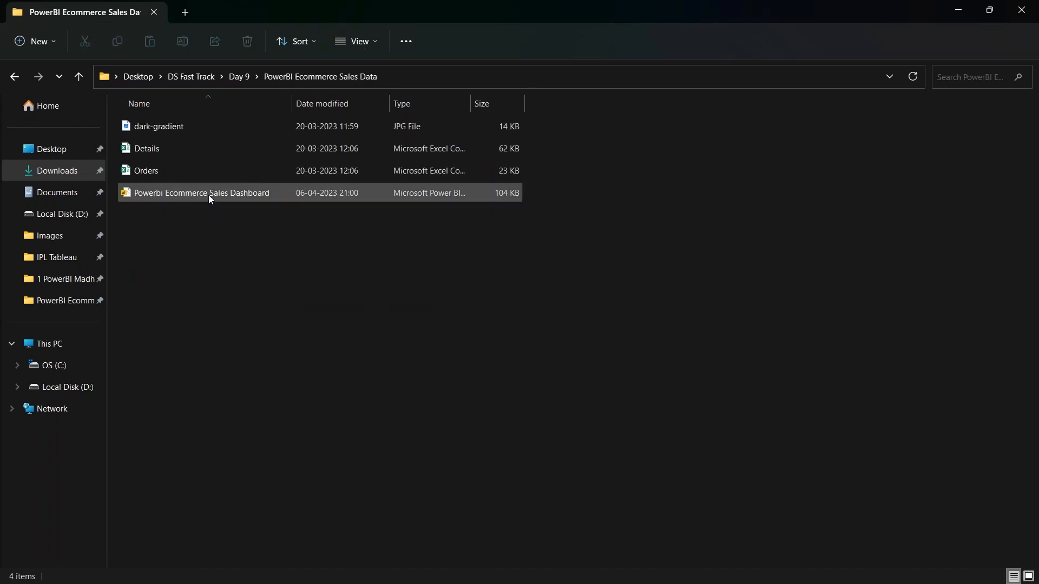
double_click(199, 172)
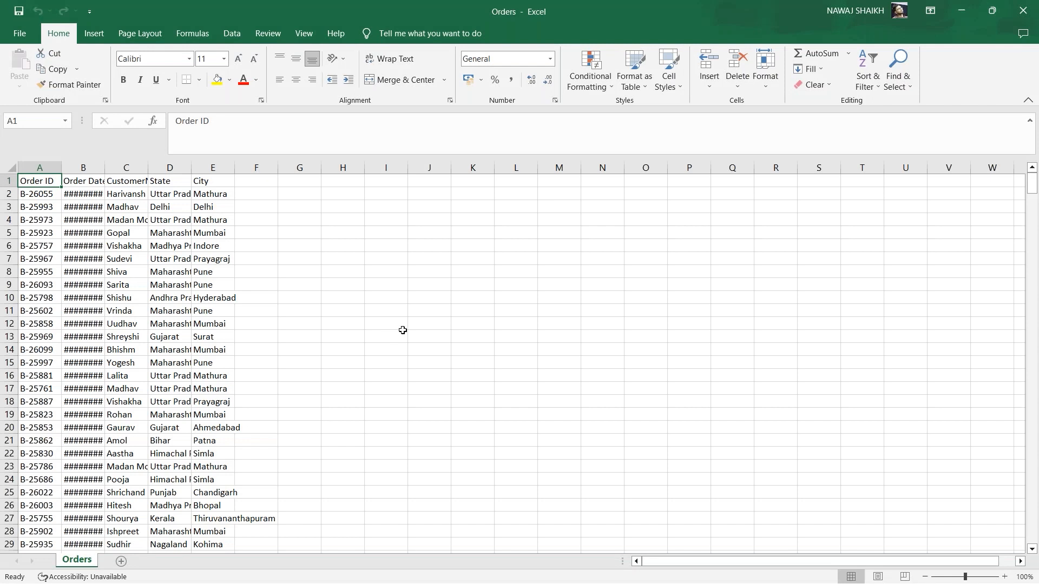
- Auto-fit the width of all columns in the Orders sheet to their contents
left_click(11, 170)
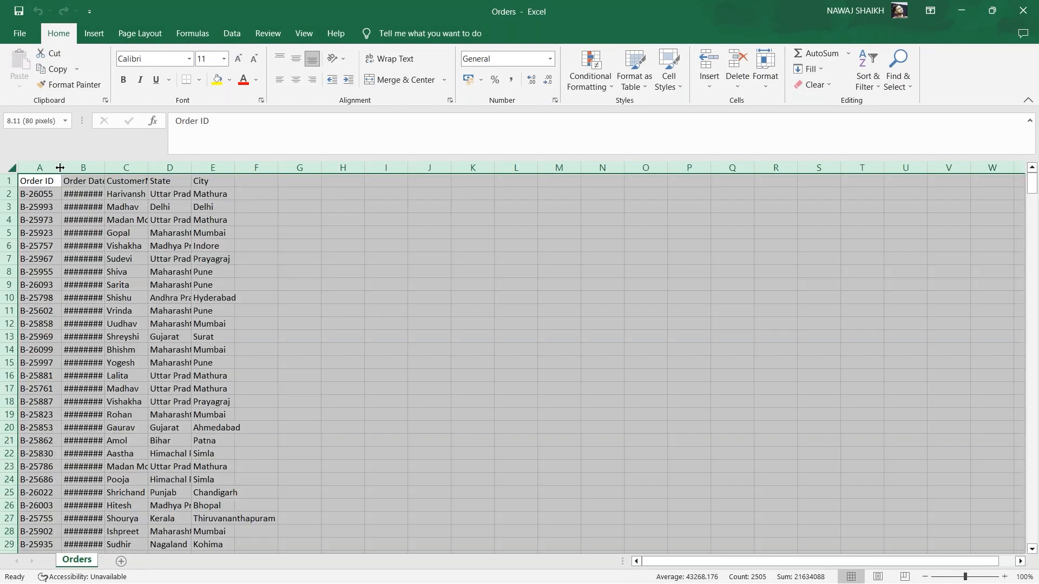
double_click(61, 168)
left_click(508, 285)
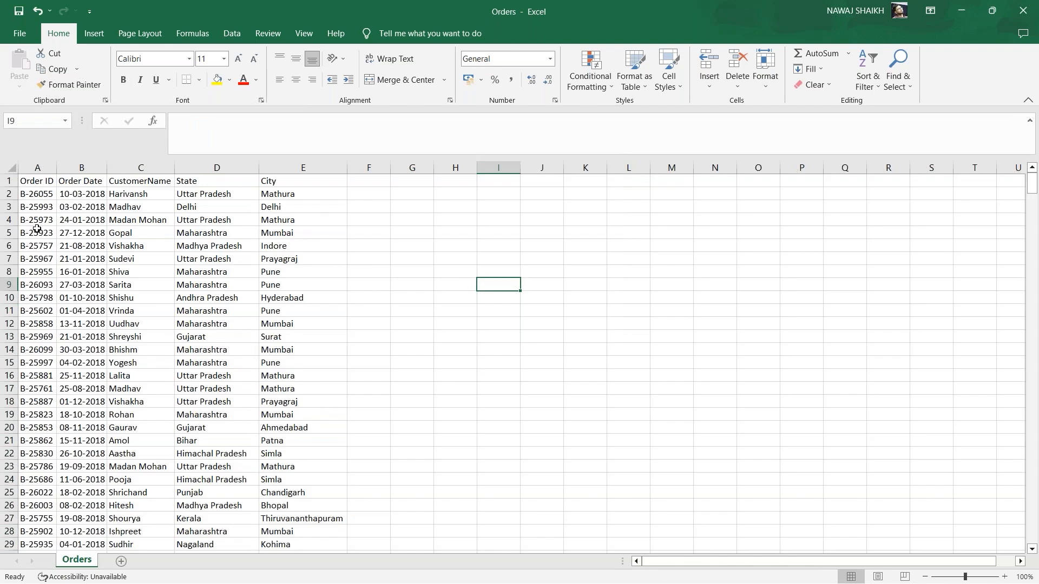
- Review the Order ID, Order Date, CustomerName, State and City columns of the Orders sheet one after another
left_click(40, 167)
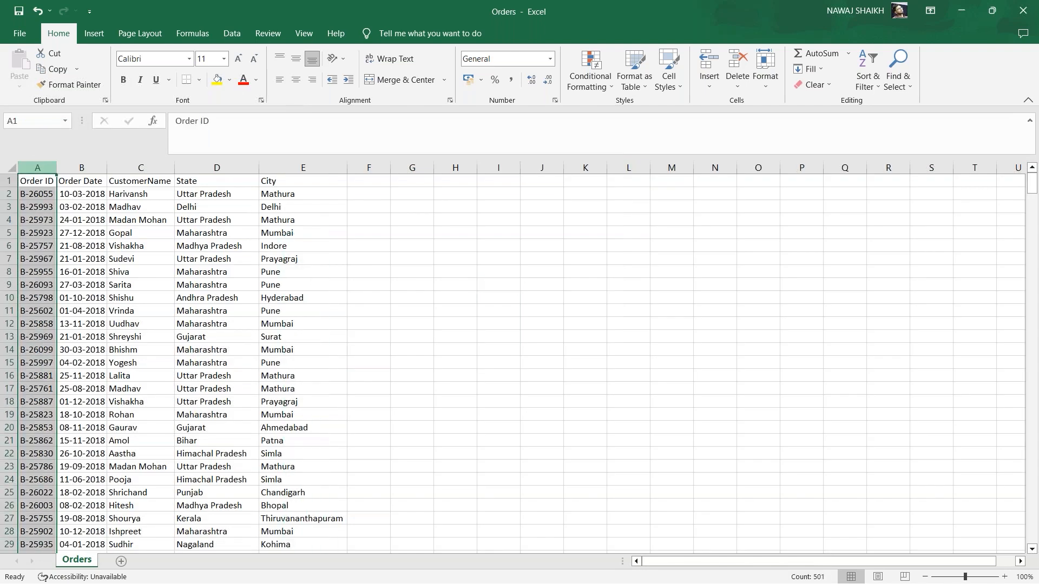
left_click(82, 167)
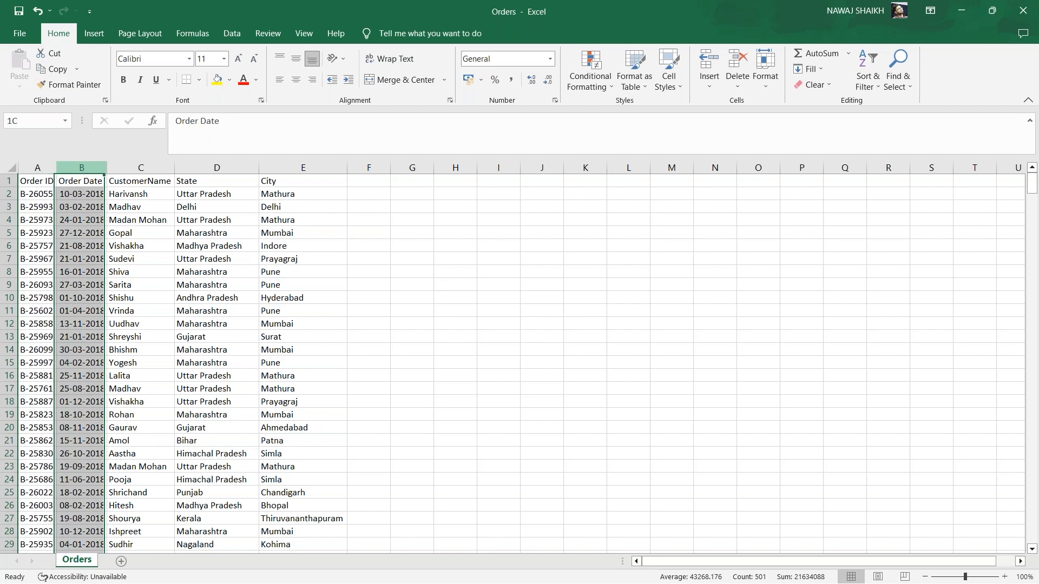
left_click(154, 168)
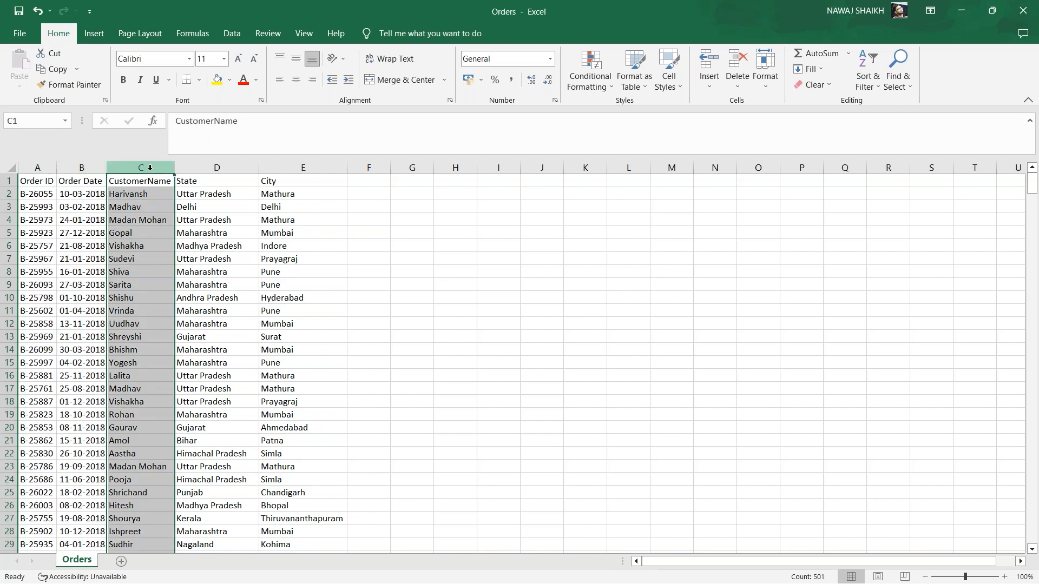
left_click(215, 168)
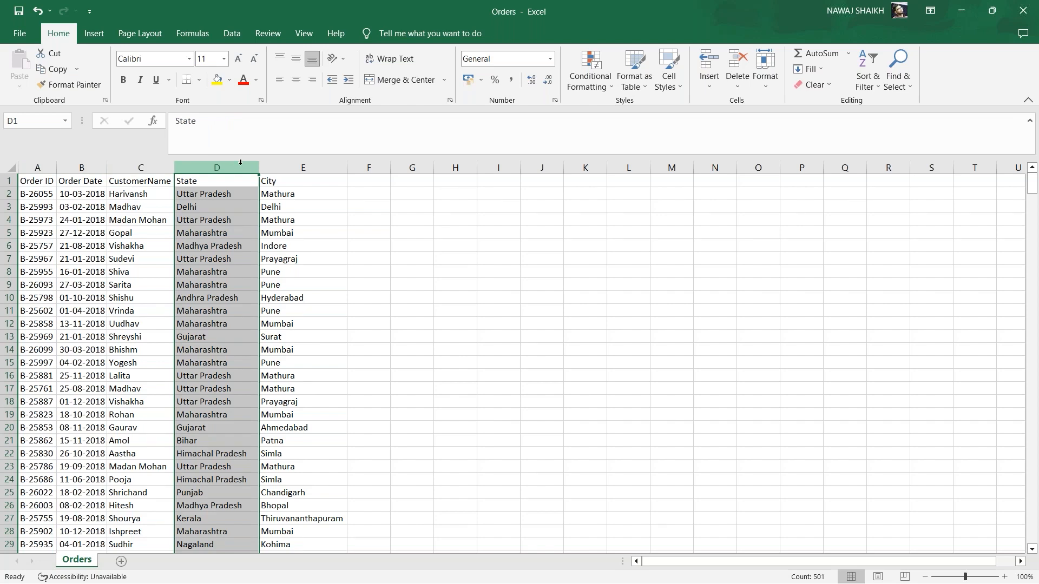
left_click(292, 167)
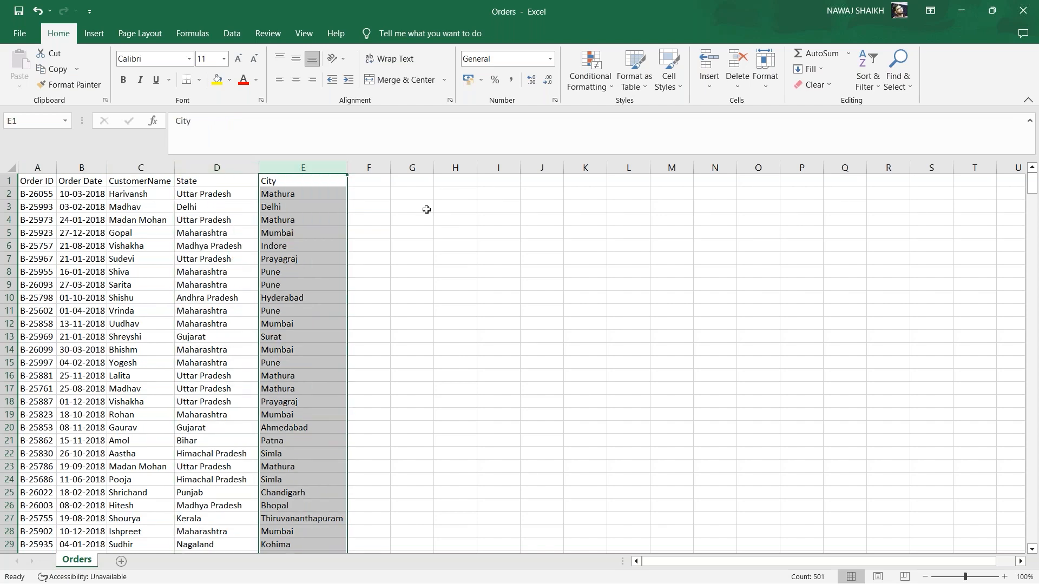
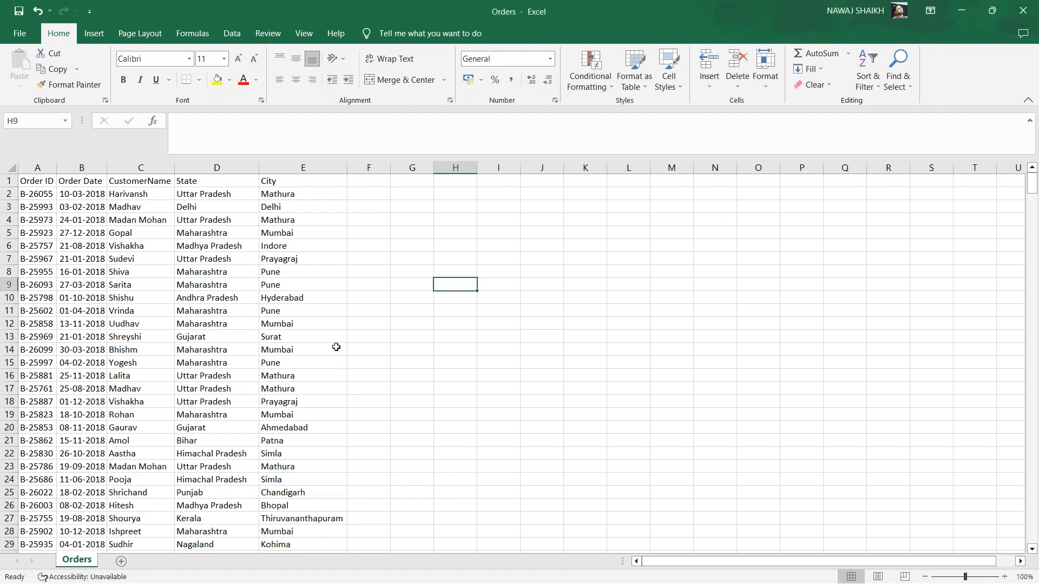
scroll(337, 347, "up", 2)
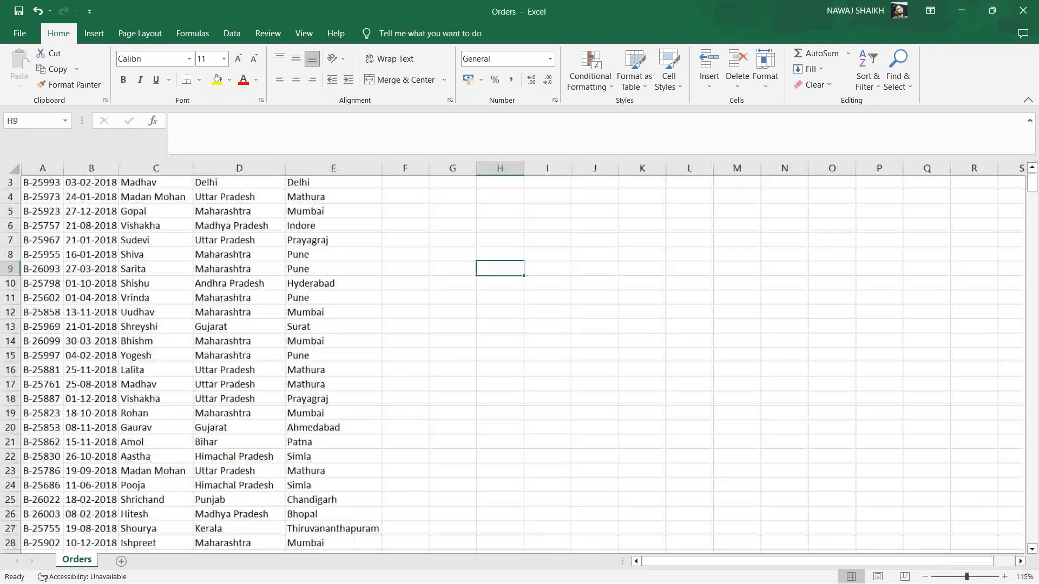
- Enlarge the Orders sheet to 145% zoom and collapse the formula bar and the ribbon
scroll(336, 347, "up", 1)
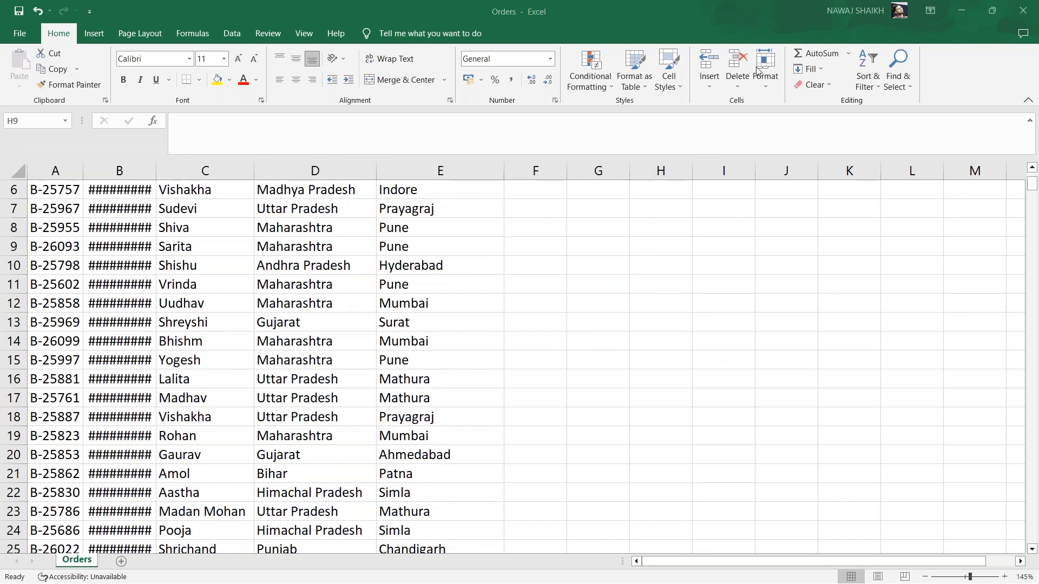
left_click(1031, 123)
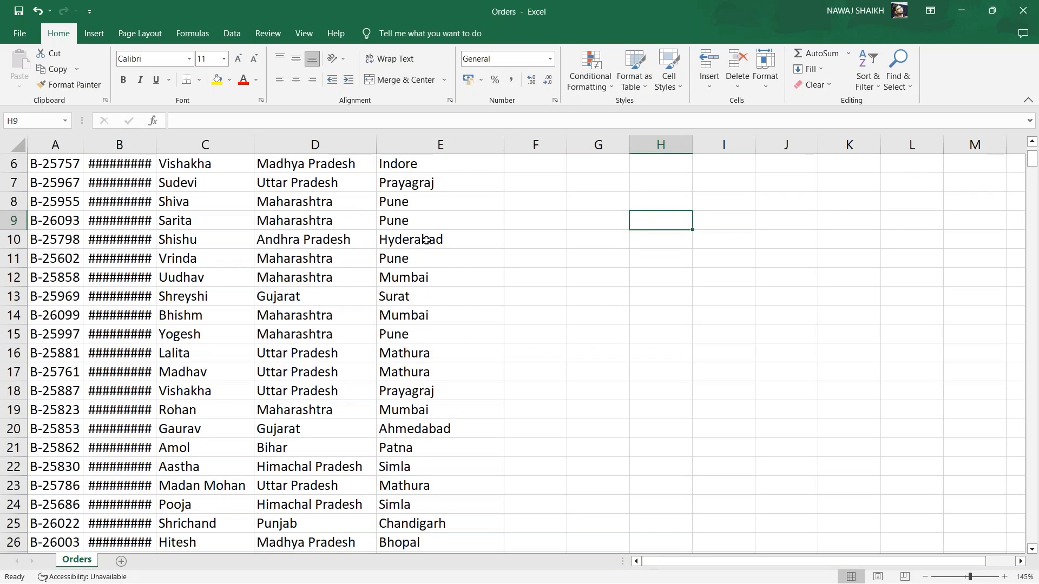
left_click(1028, 101)
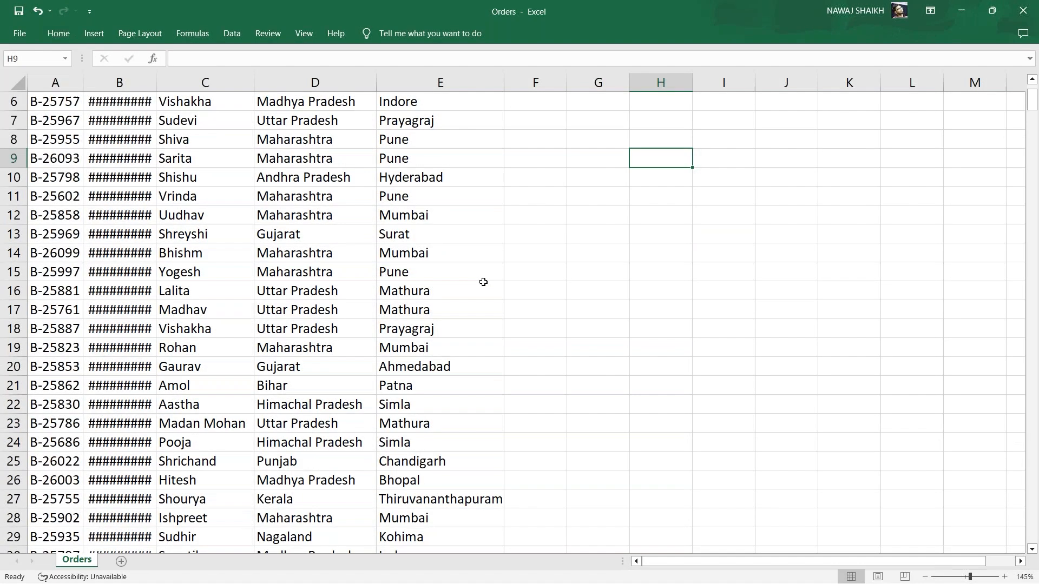
- Auto-fit all columns of the enlarged Orders sheet so the order dates fit, and clear the selection
scroll(483, 282, "up", 1)
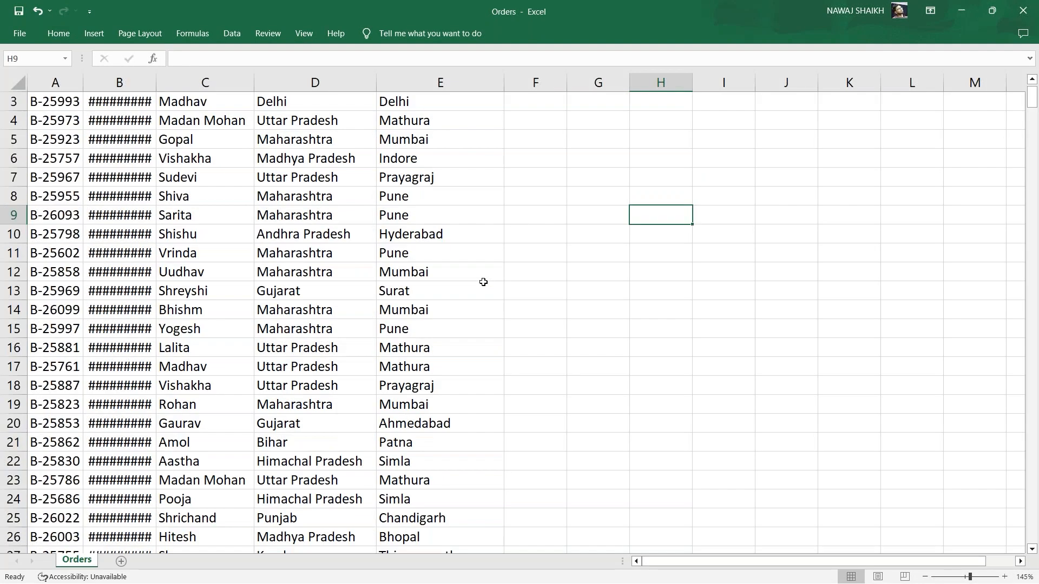
scroll(483, 282, "up", 1)
scroll(483, 283, "down", 1)
scroll(241, 209, "up", 1)
scroll(241, 210, "up", 1)
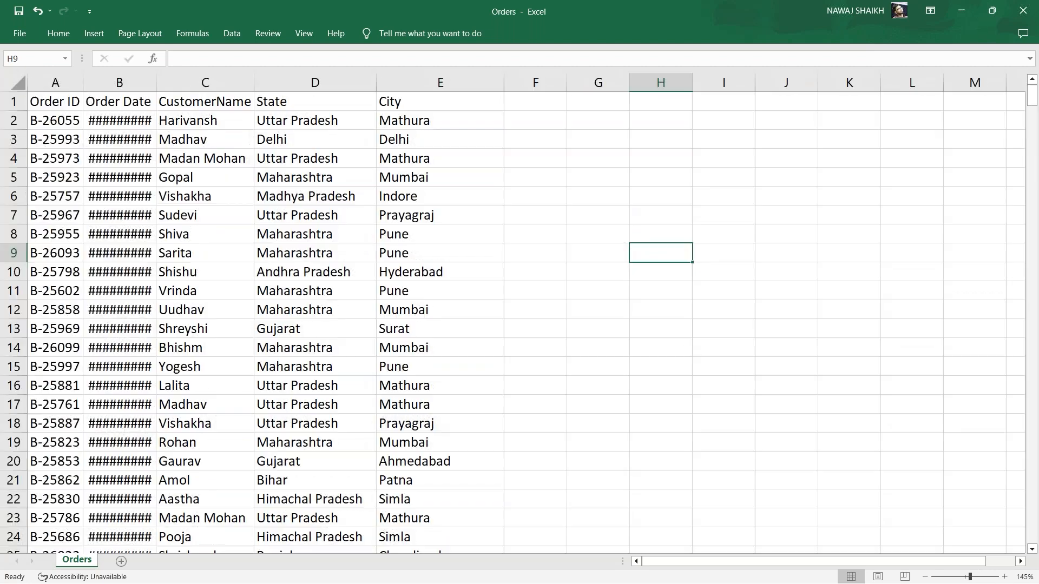
left_click(10, 82)
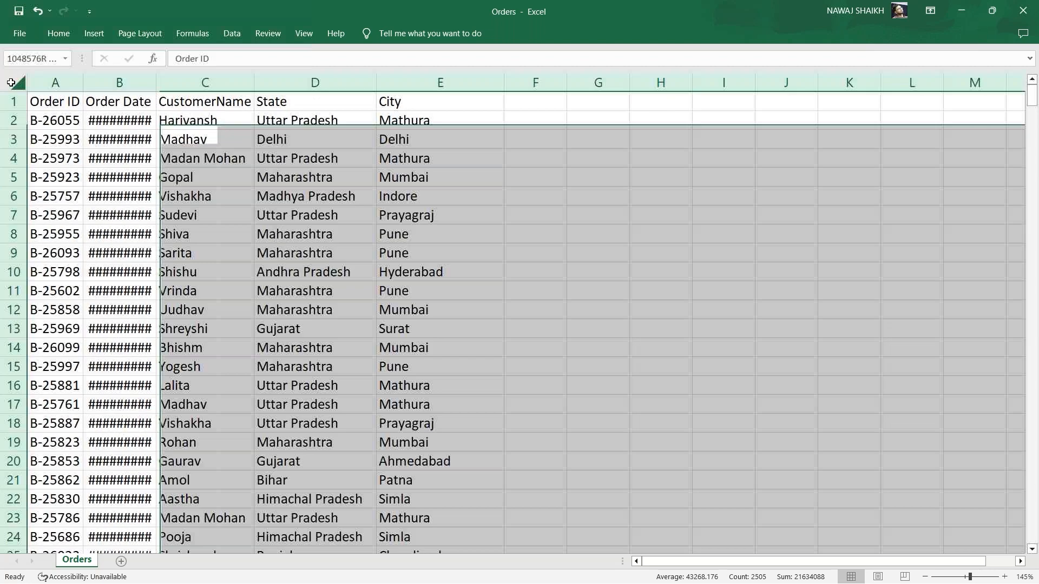
double_click(84, 82)
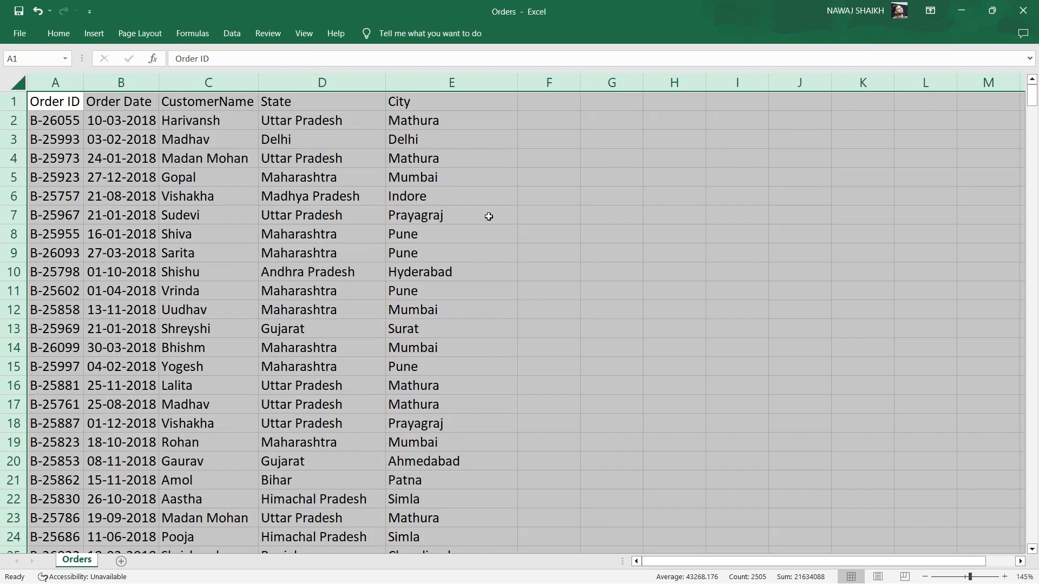
left_click(534, 220)
- Go through the Orders columns from Order ID to City again, highlighting each one in turn
left_click(55, 83)
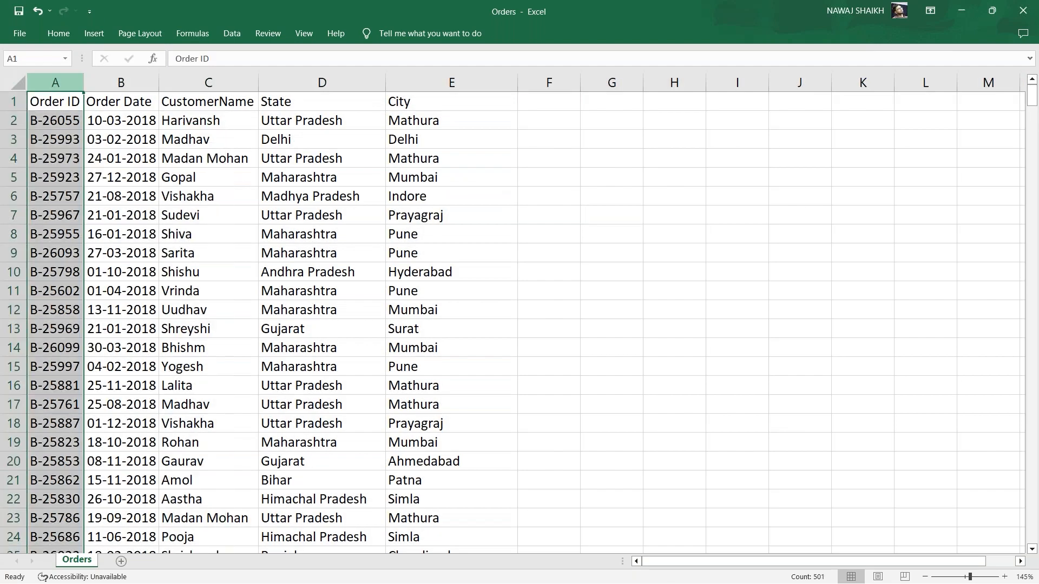
left_click(121, 83)
left_click(208, 82)
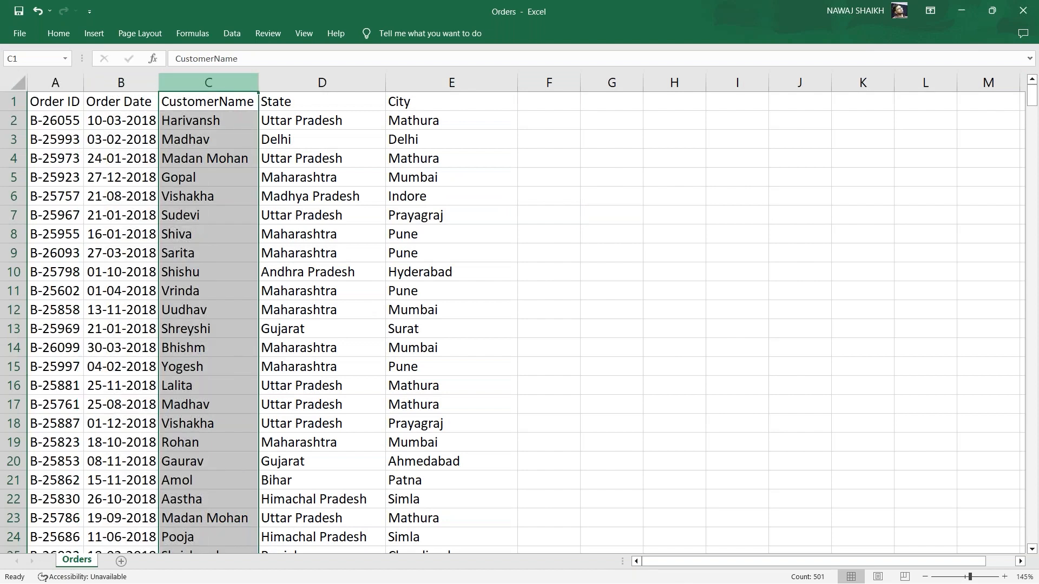
left_click(296, 81)
left_click(451, 82)
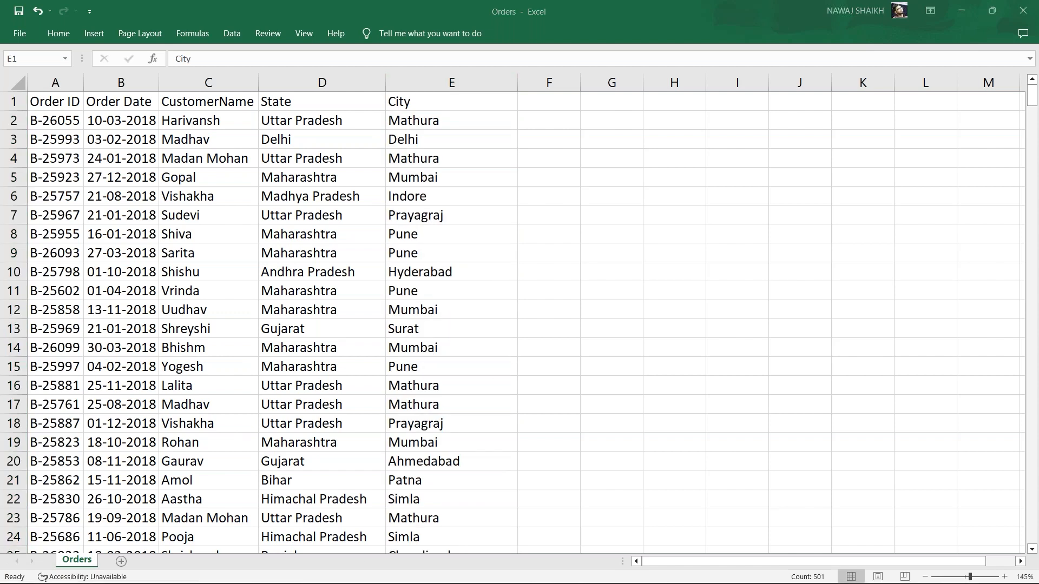
- Switch to File Explorer, open the Details file from the PowerBI Ecommerce Sales Data folder and zoom its sheet to 145%
left_click(112, 579)
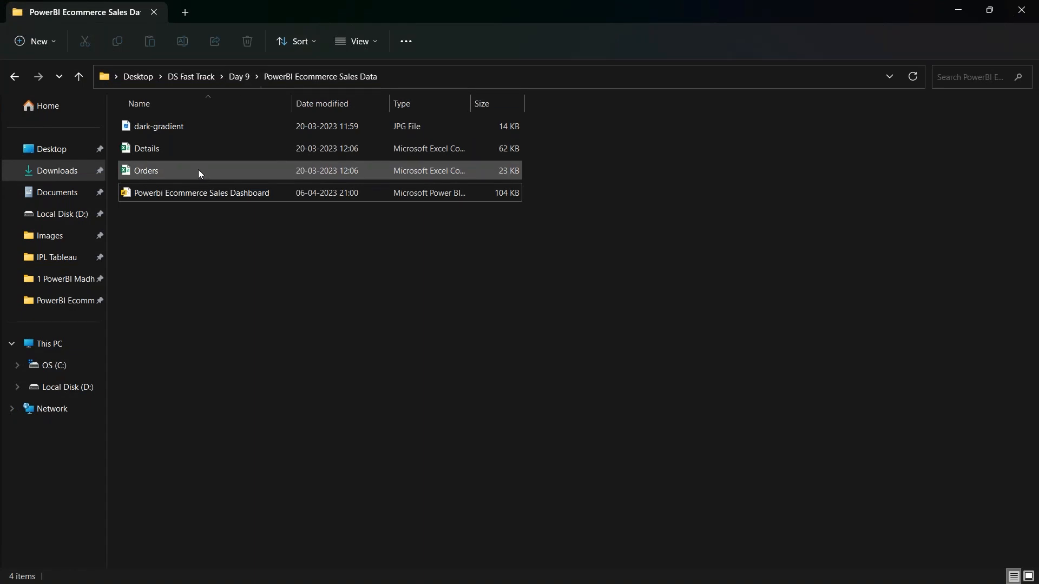
double_click(198, 150)
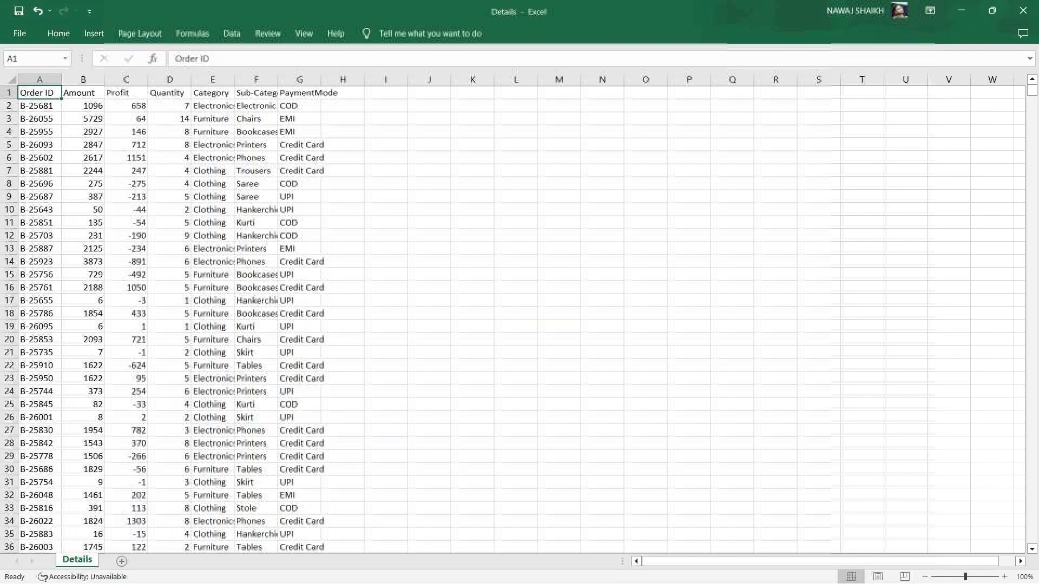
scroll(358, 347, "up", 3, "ctrl")
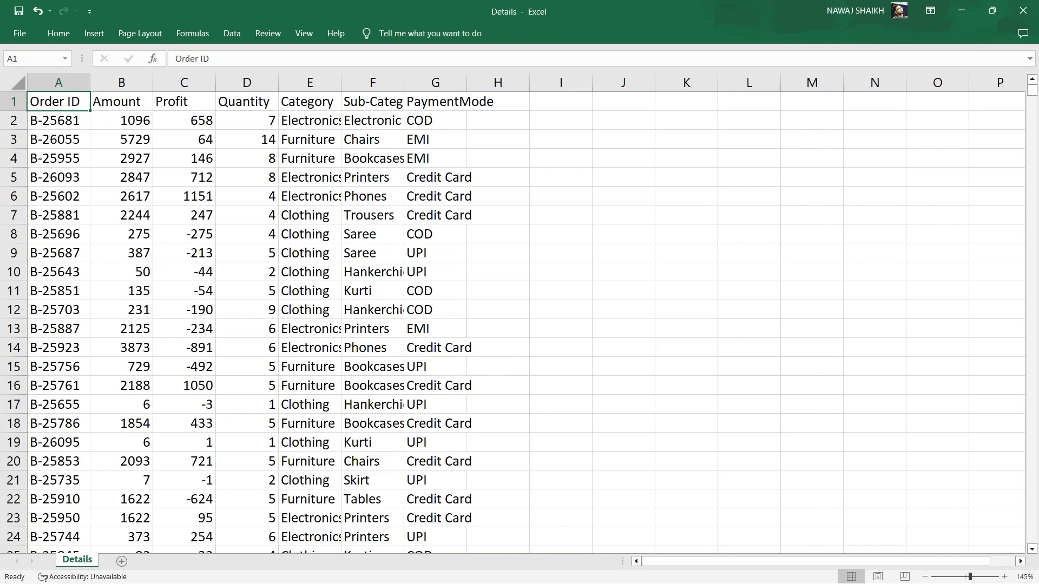
- Auto-fit the width of all columns in the Details sheet and clear the selection
left_click(18, 82)
double_click(89, 82)
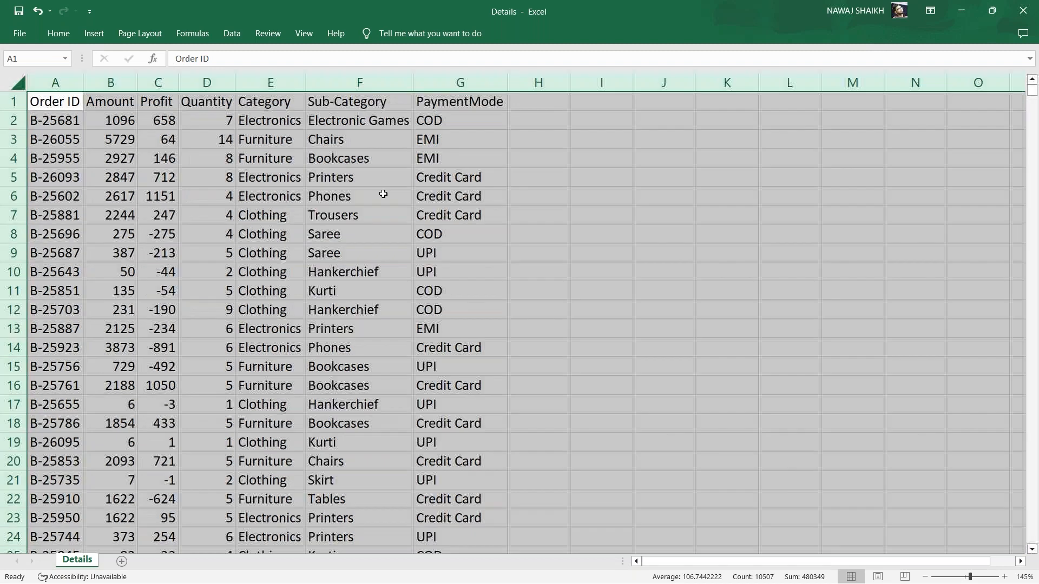
left_click(427, 200)
- Review the Amount, Profit, Quantity, Category, Sub-Category and PaymentMode columns of the Details sheet one after another
left_click(158, 82)
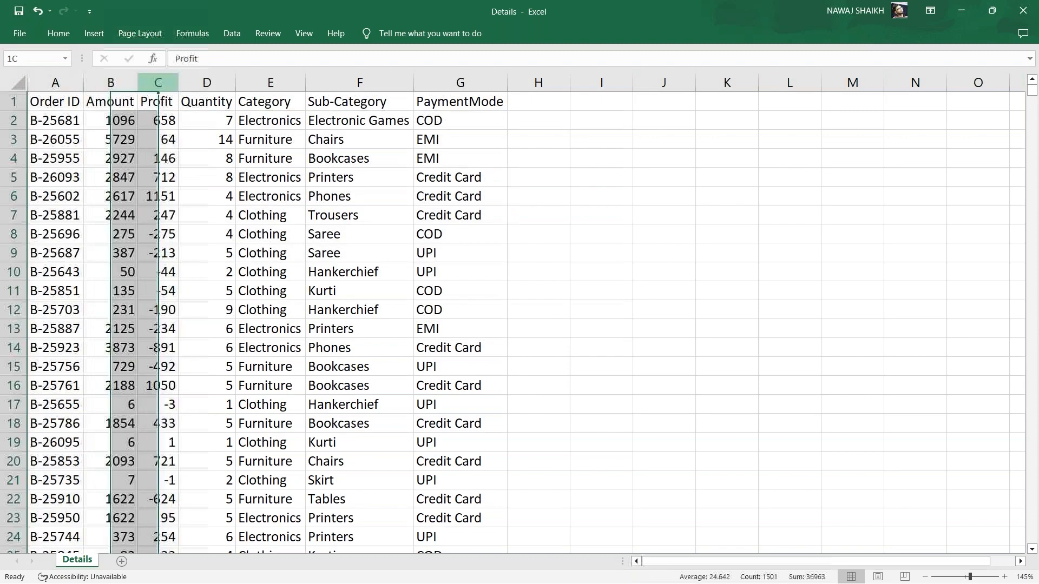
left_click(205, 82)
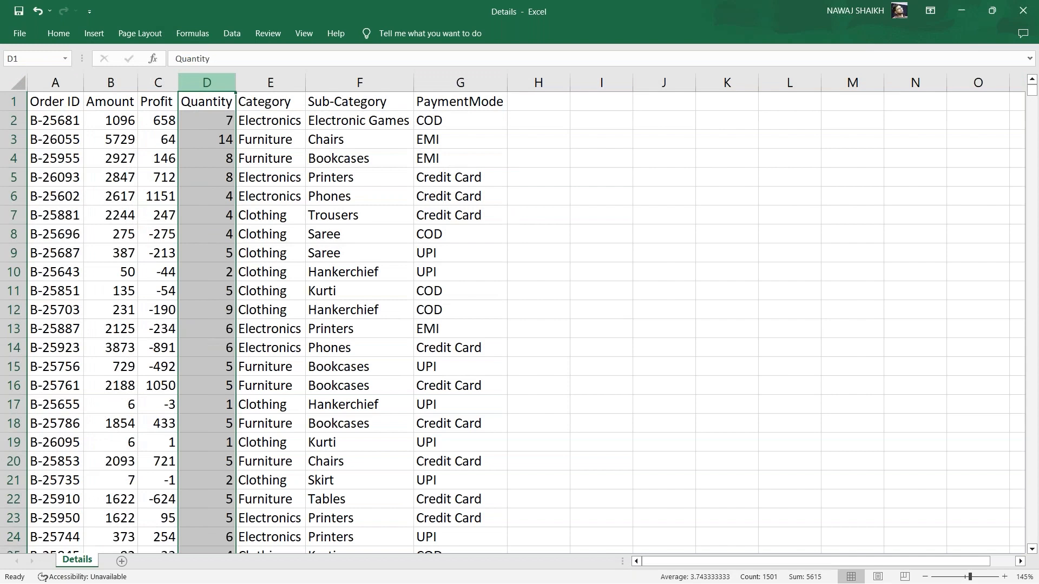
left_click(261, 82)
left_click(335, 80)
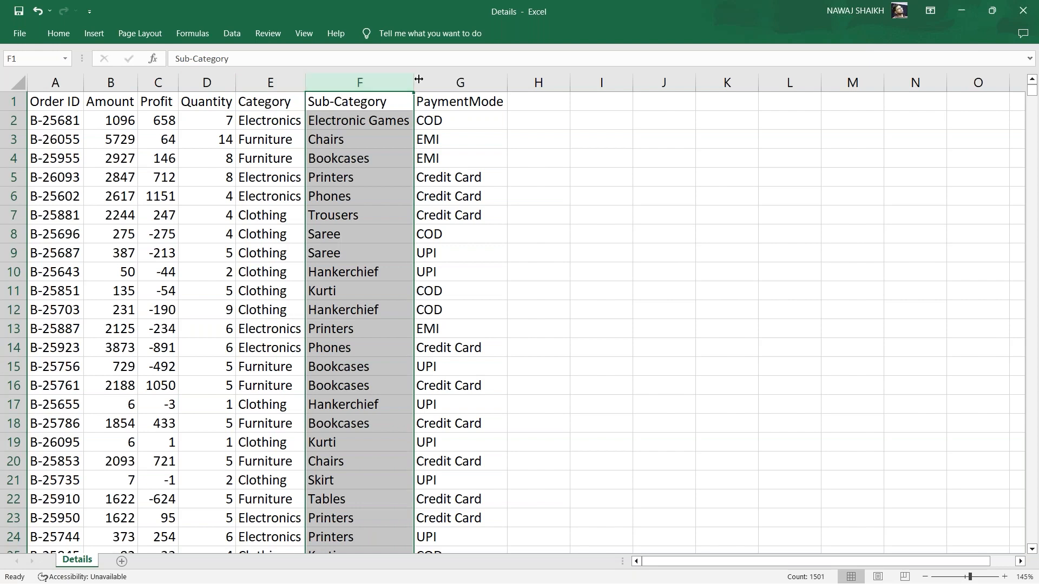
left_click(460, 82)
left_click(616, 202)
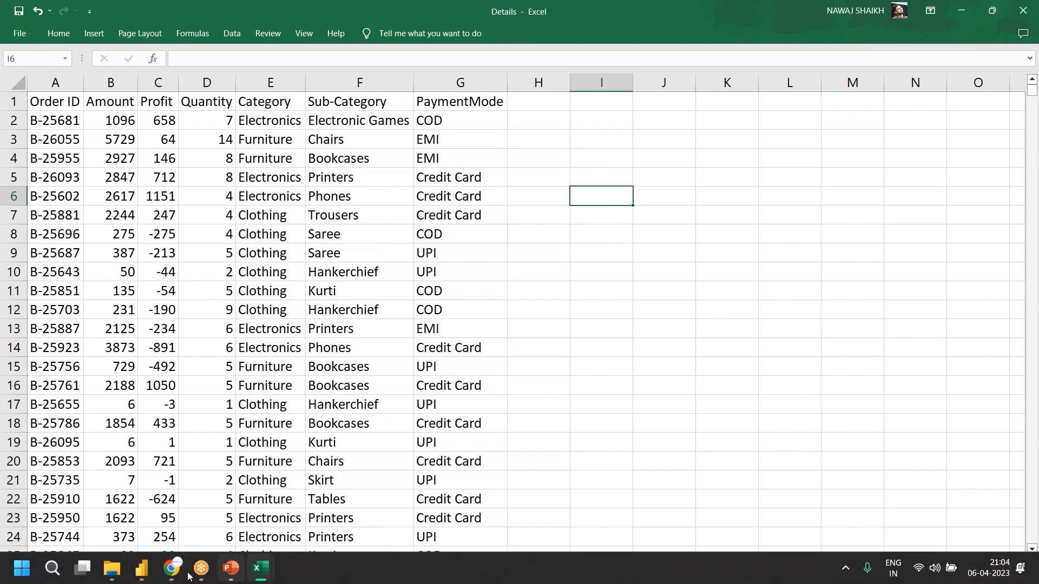
- Switch to the E-commerce Sales Dashboard in Power BI Desktop and collapse the state slicer's open list
mouse_move(153, 578)
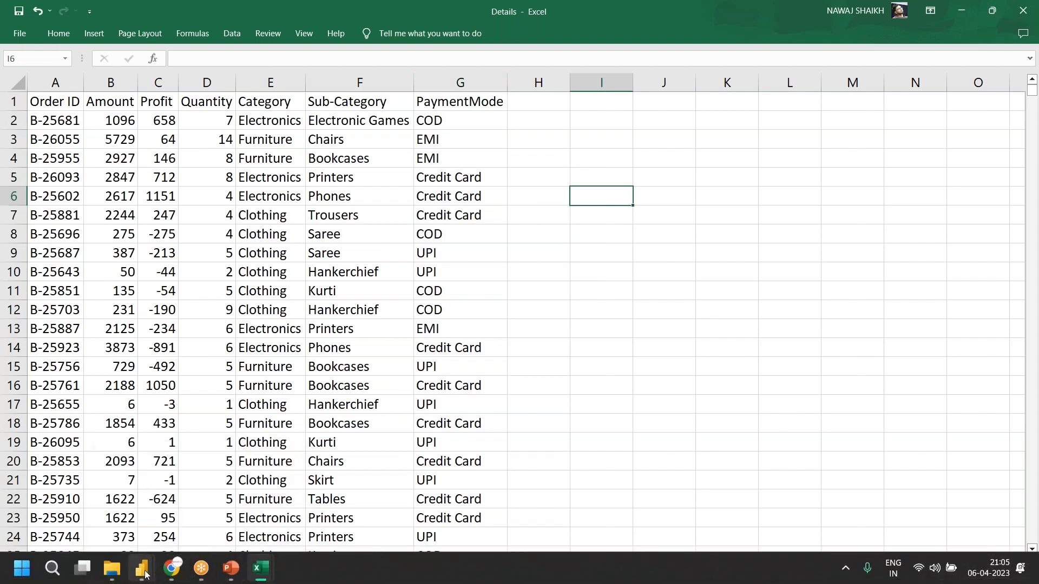
left_click(65, 498)
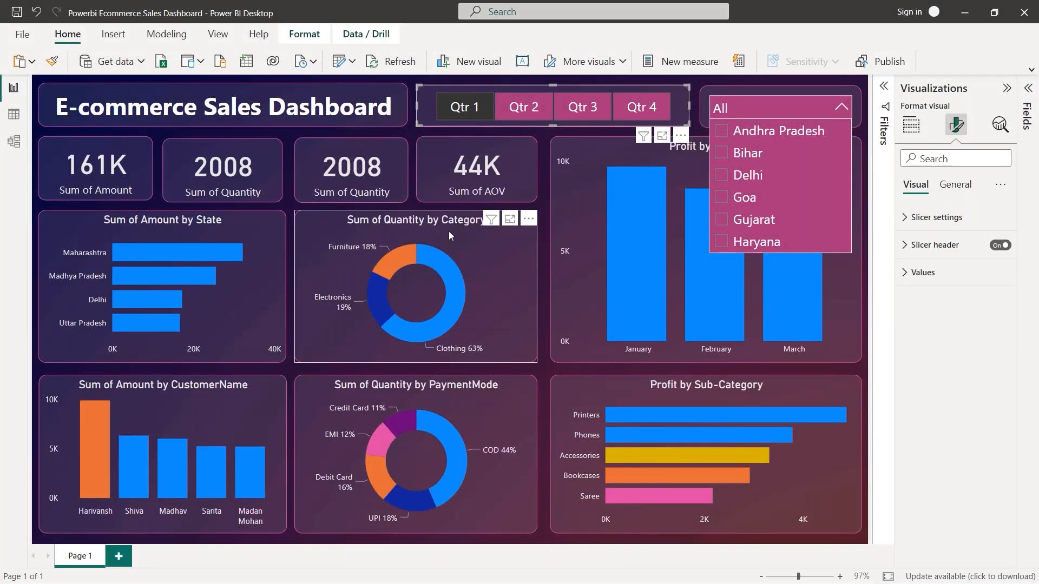
left_click(504, 250)
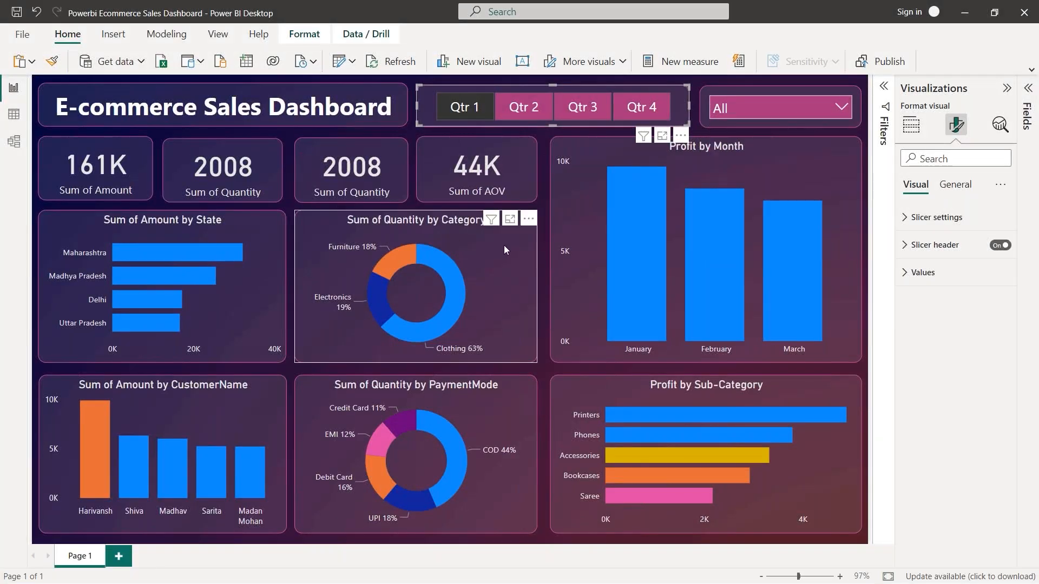
left_click(505, 250)
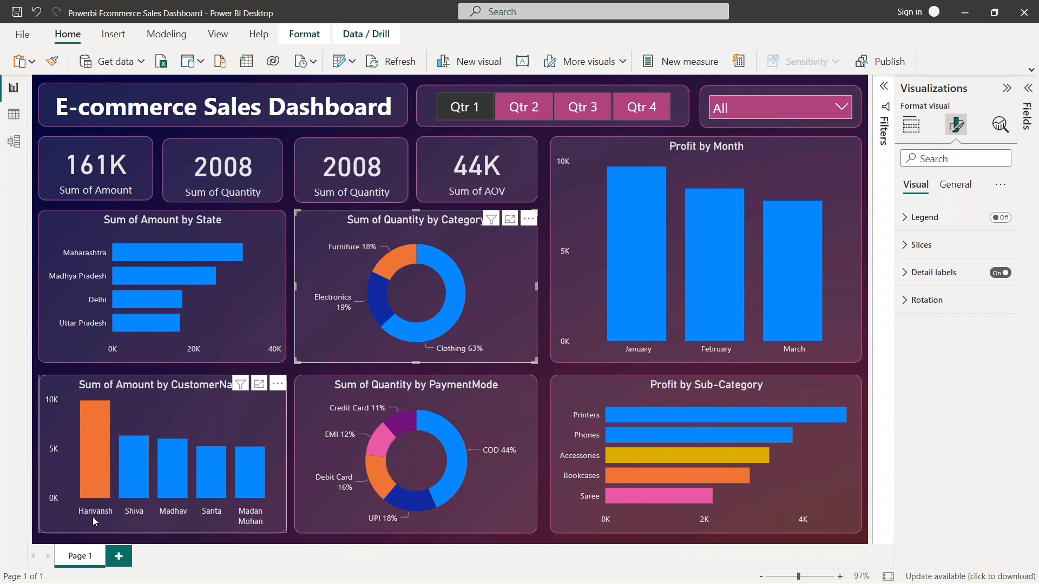
- Cross-highlight the dashboard by Maharashtra in the amount-by-state chart, inspect the quantity and AOV cards, and clear the highlight
mouse_move(95, 412)
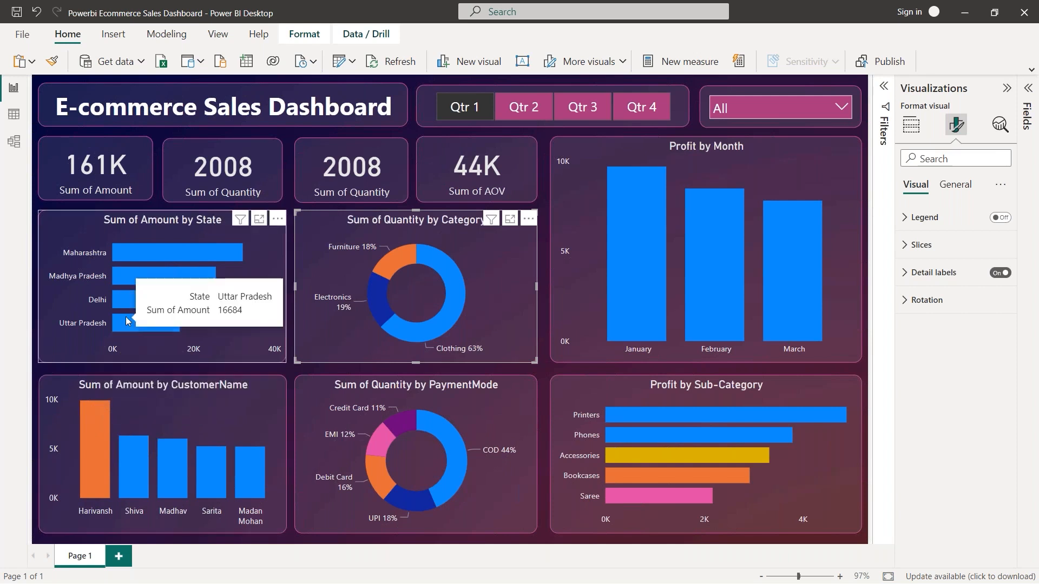
mouse_move(118, 242)
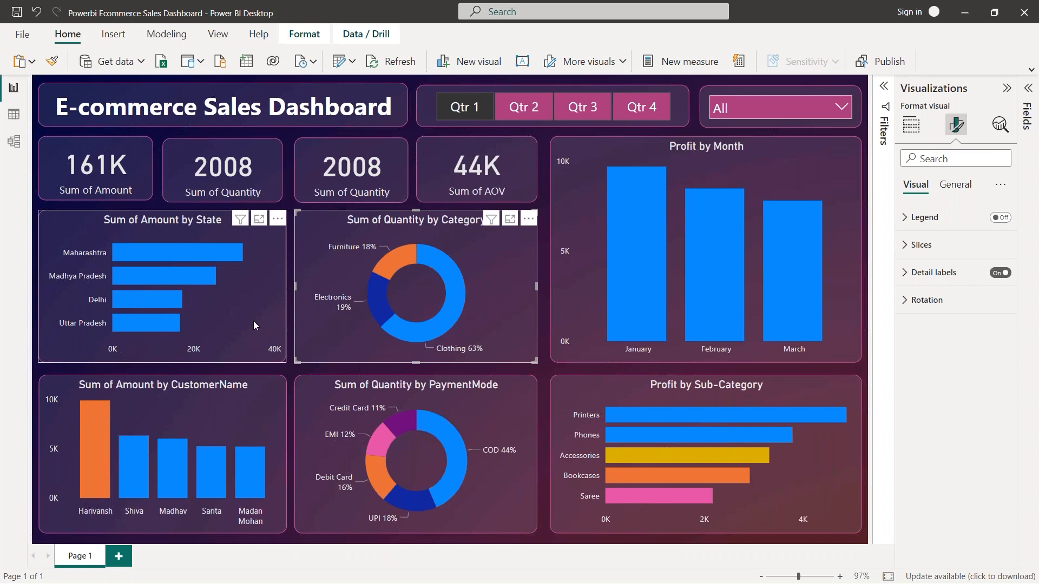
left_click(227, 251)
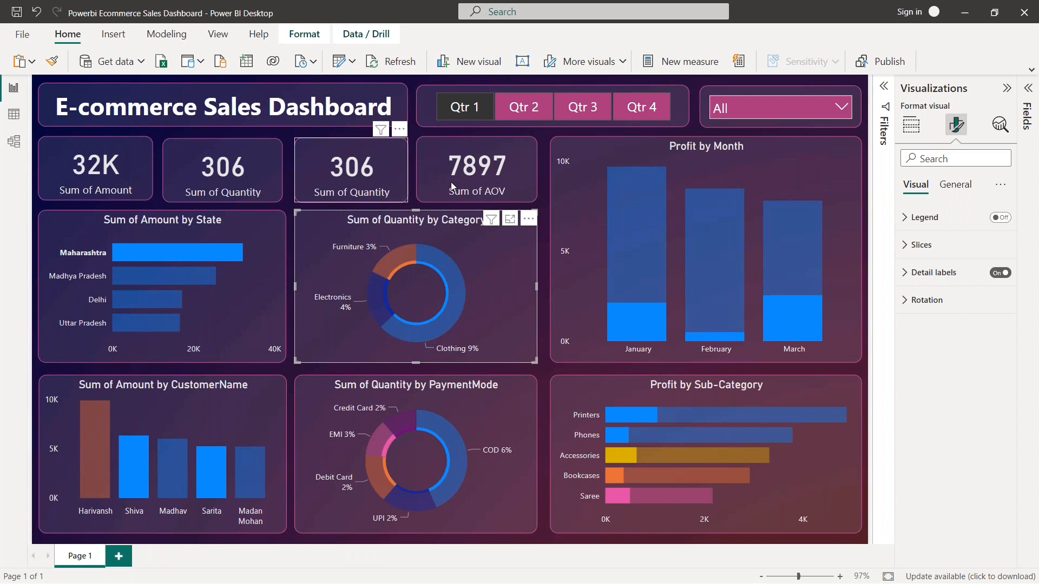
left_click(366, 182)
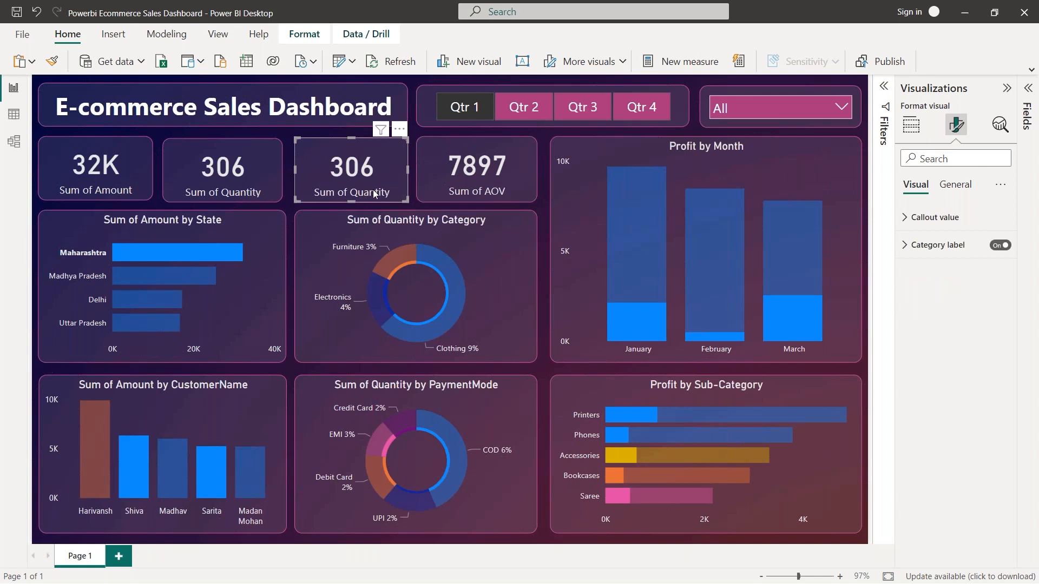
left_click(438, 183)
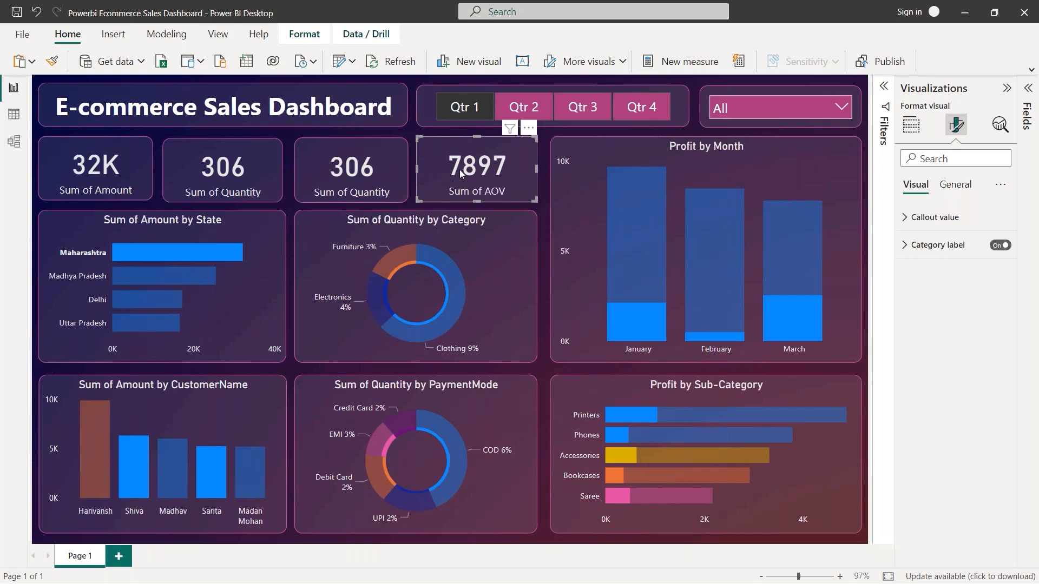
left_click(268, 266)
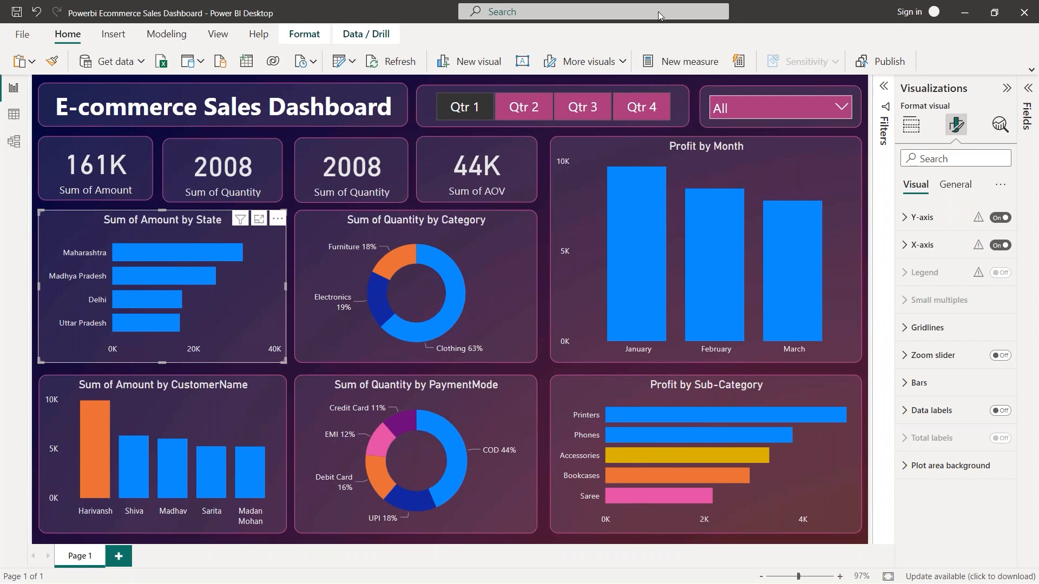
- Compare the two Sum of Quantity cards by selecting them alternately
left_click(308, 187)
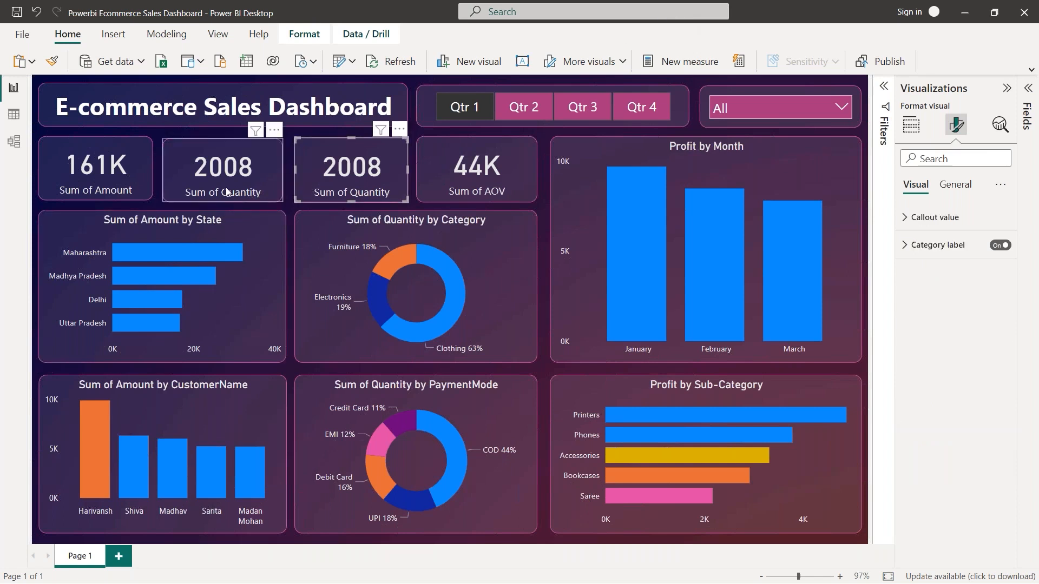
left_click(276, 181)
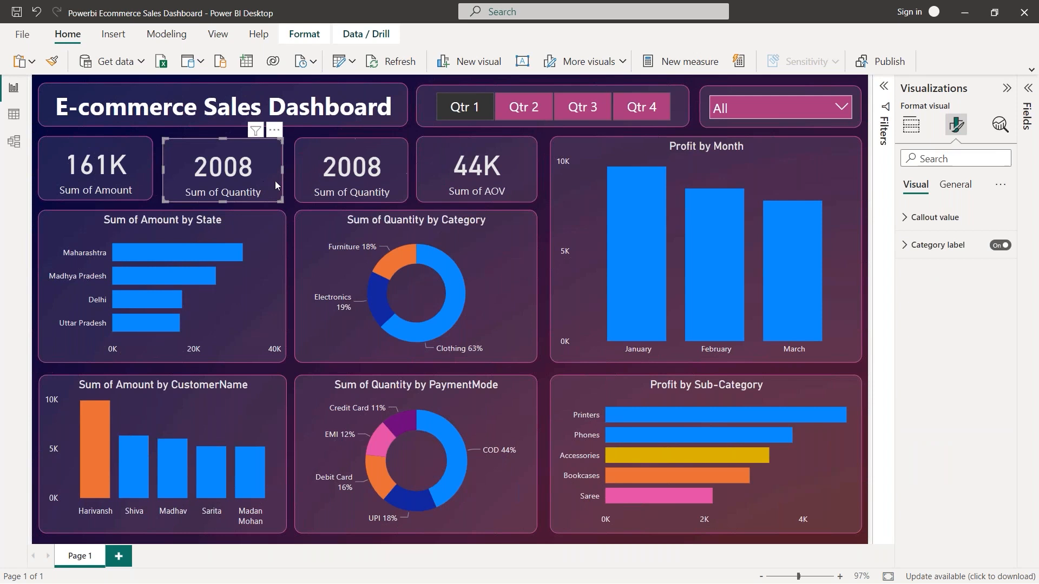
left_click(313, 177)
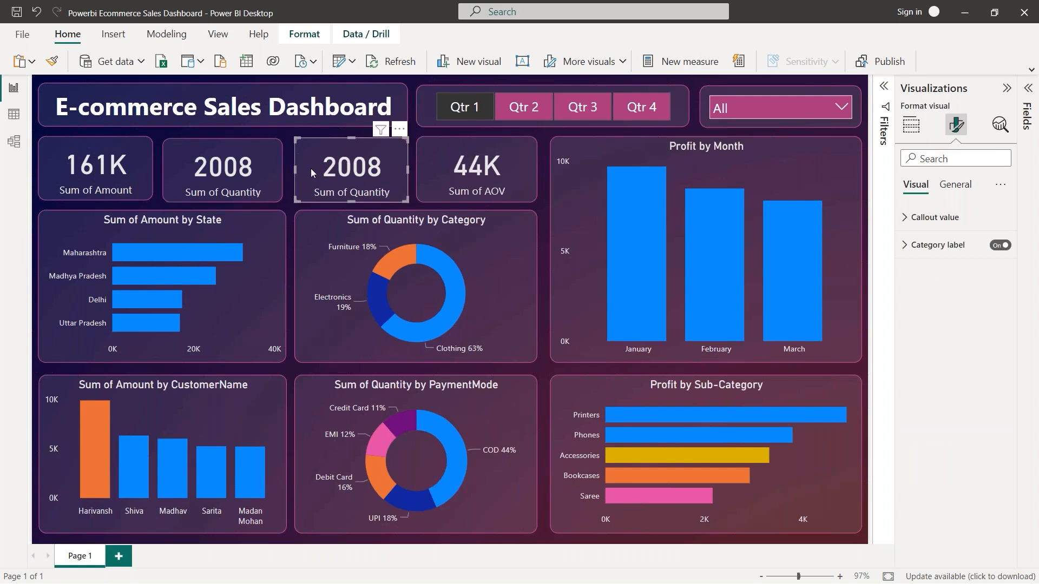
left_click(271, 174)
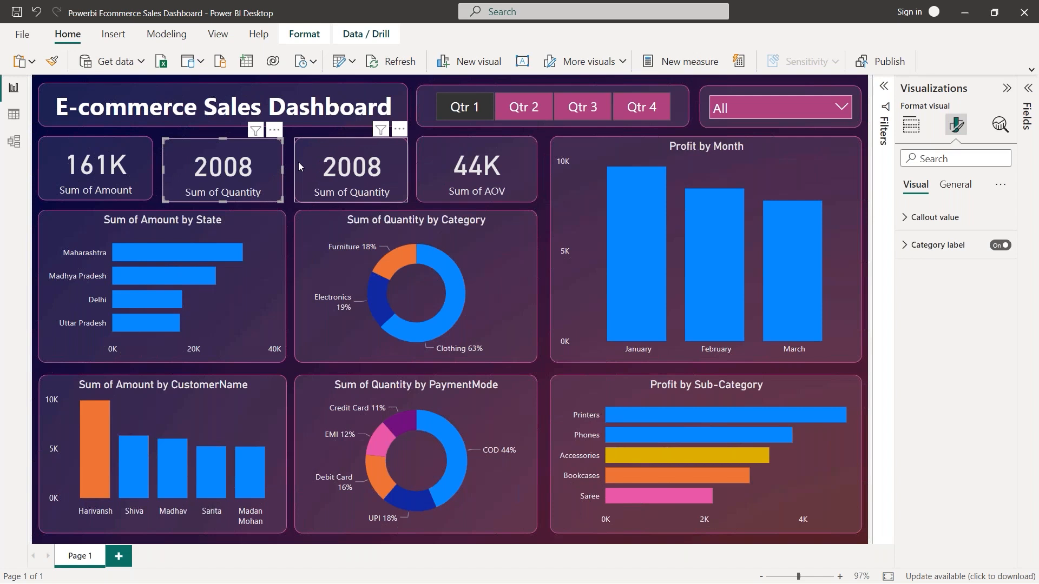
- Replace the Quantity field of the second Sum of Quantity card with Profit from the Details table
left_click(315, 170)
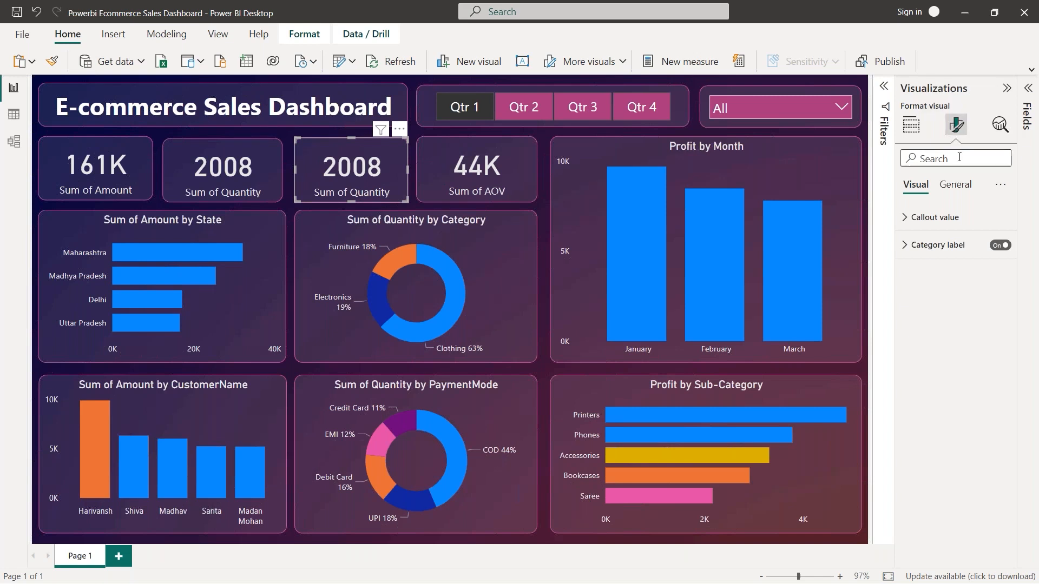
left_click(1027, 88)
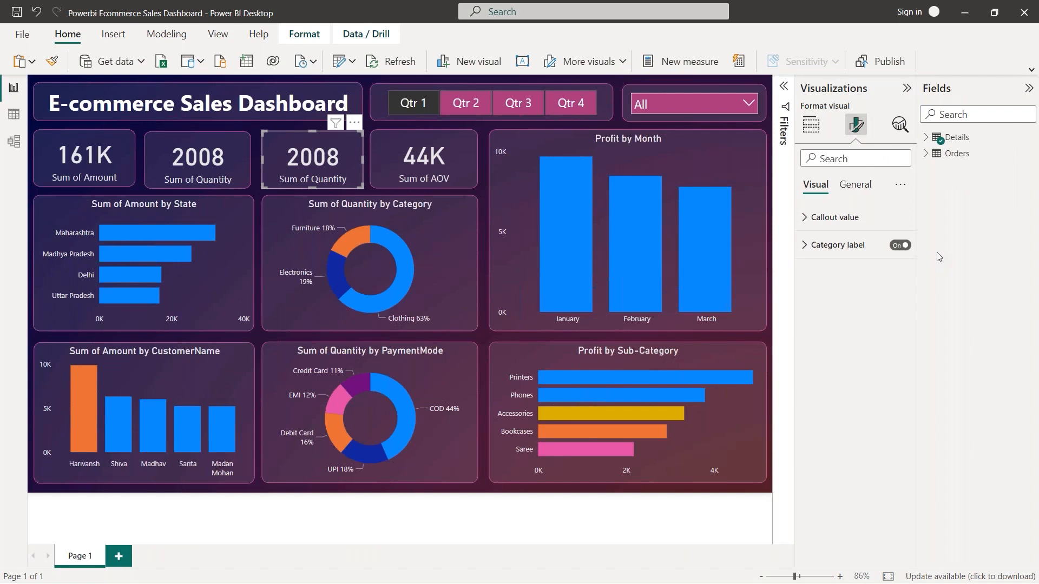
left_click(926, 138)
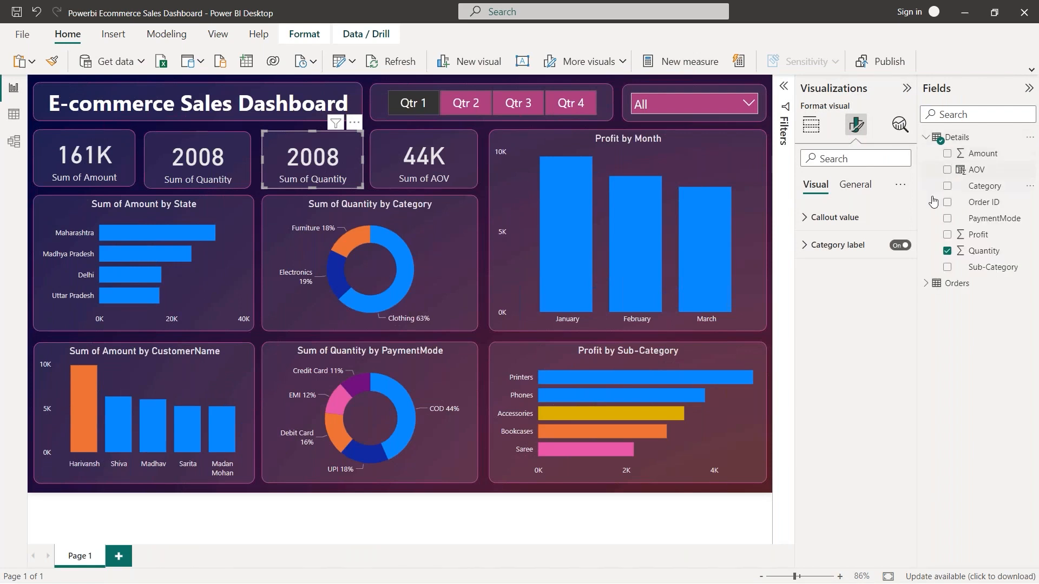
left_click(927, 284)
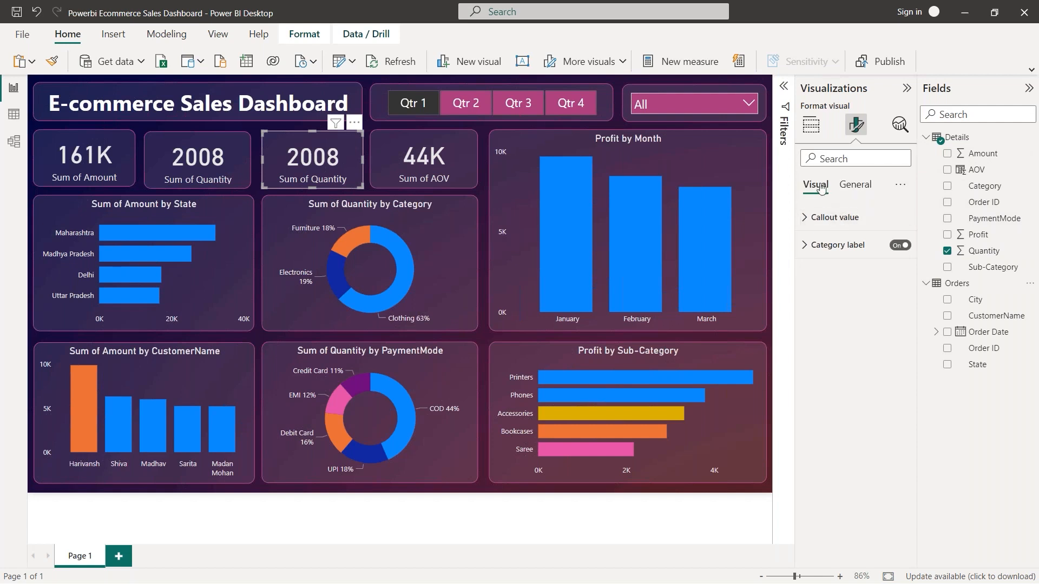
left_click(811, 125)
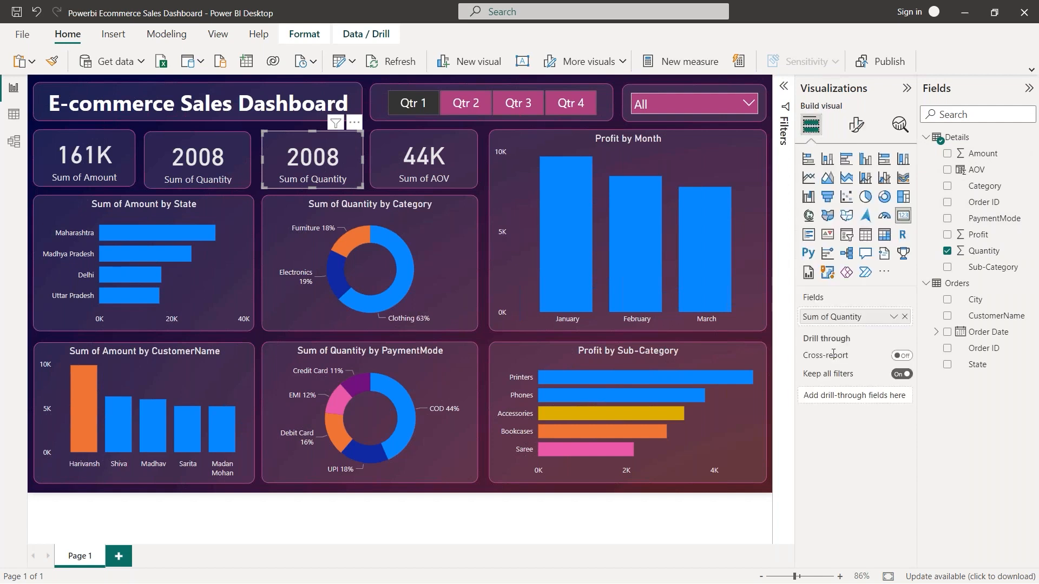
left_click(906, 318)
left_click_drag(982, 240, 861, 318)
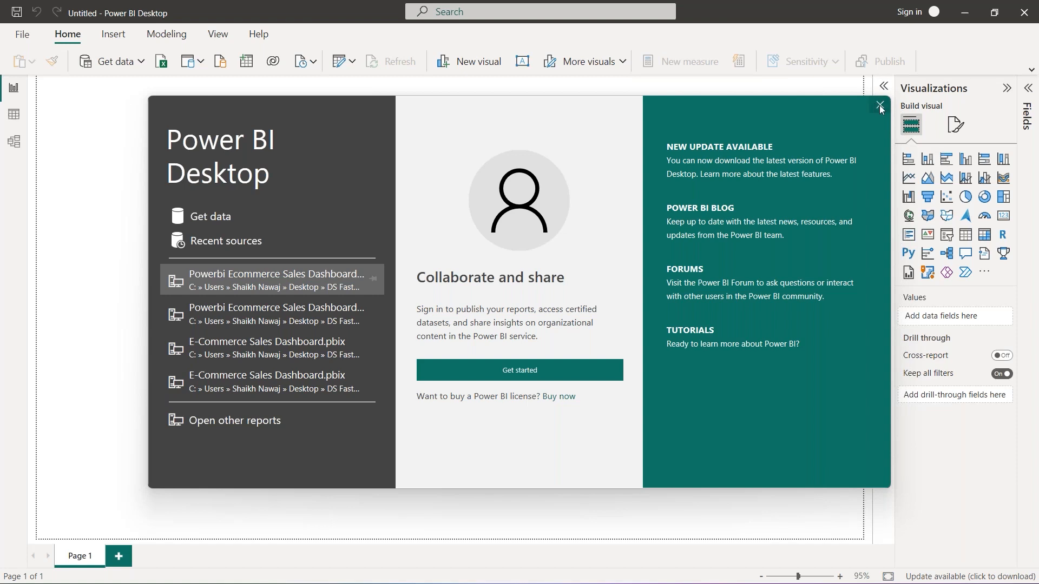
- Dismiss the start screen of the new untitled report and collapse the Visualizations pane in the Report view
left_click(560, 367)
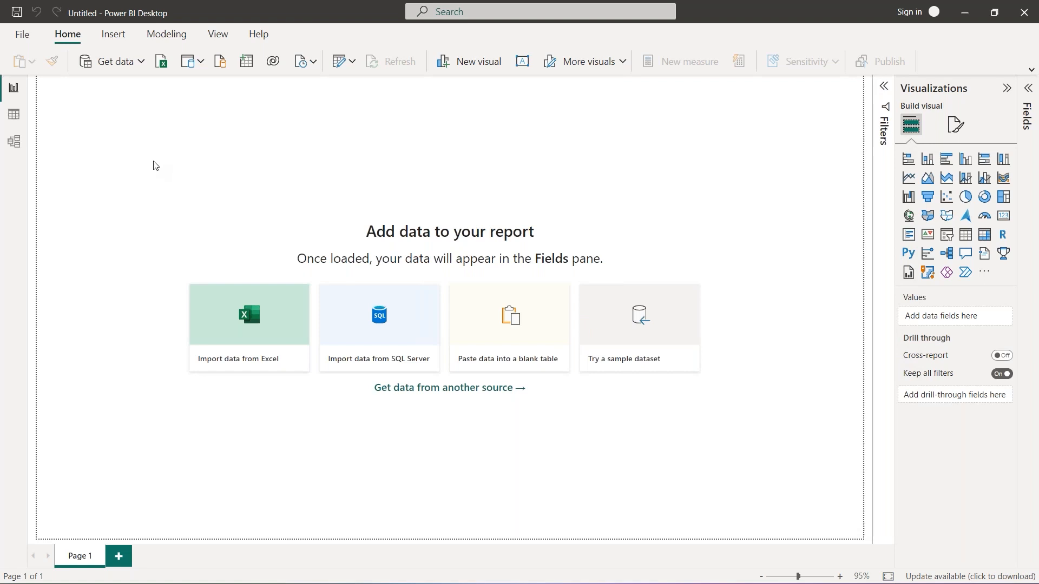
left_click(1007, 88)
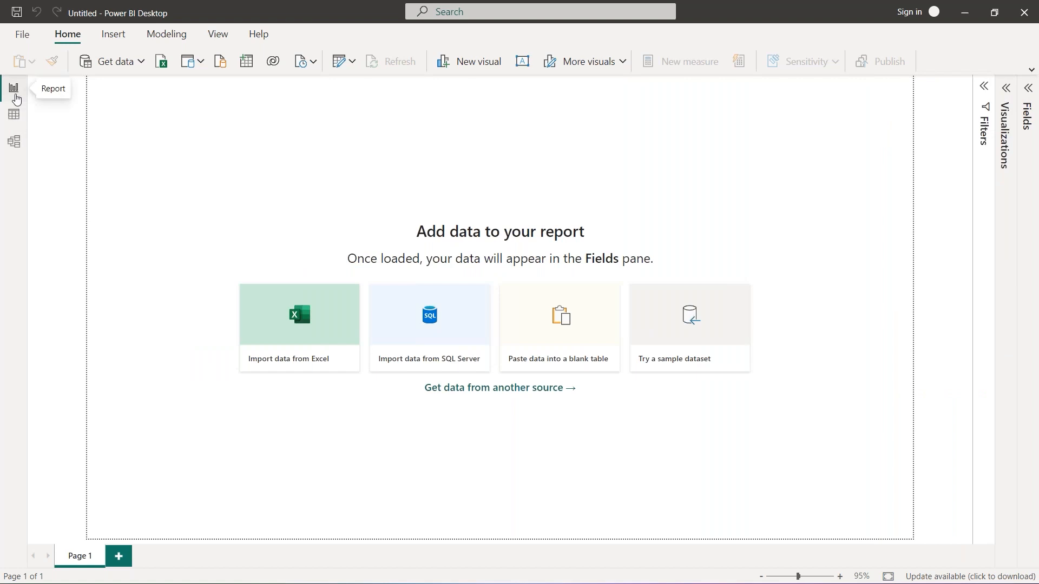
left_click(15, 91)
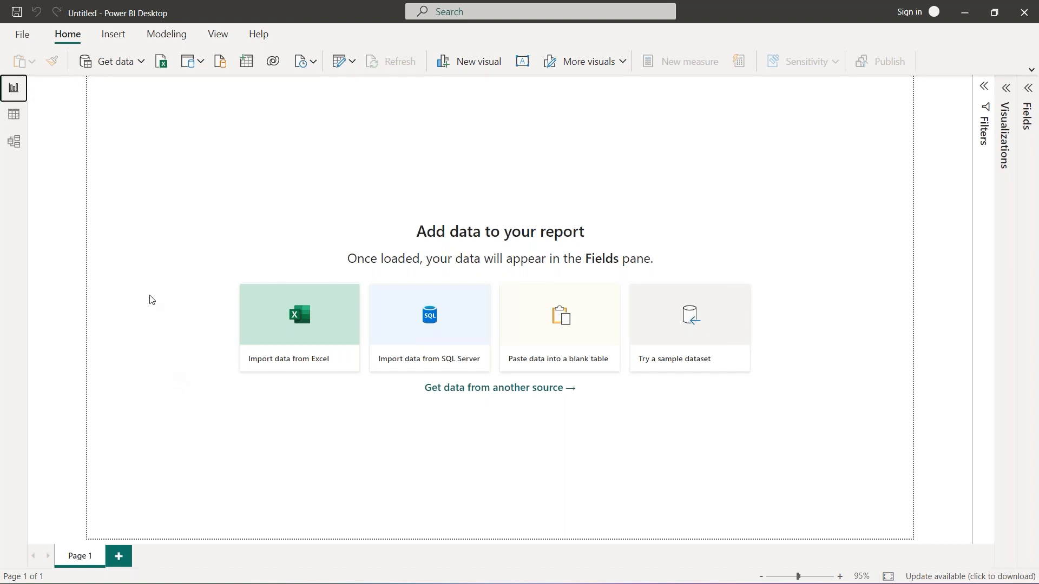
- Look at the empty Data view and return to the Report view
left_click(22, 125)
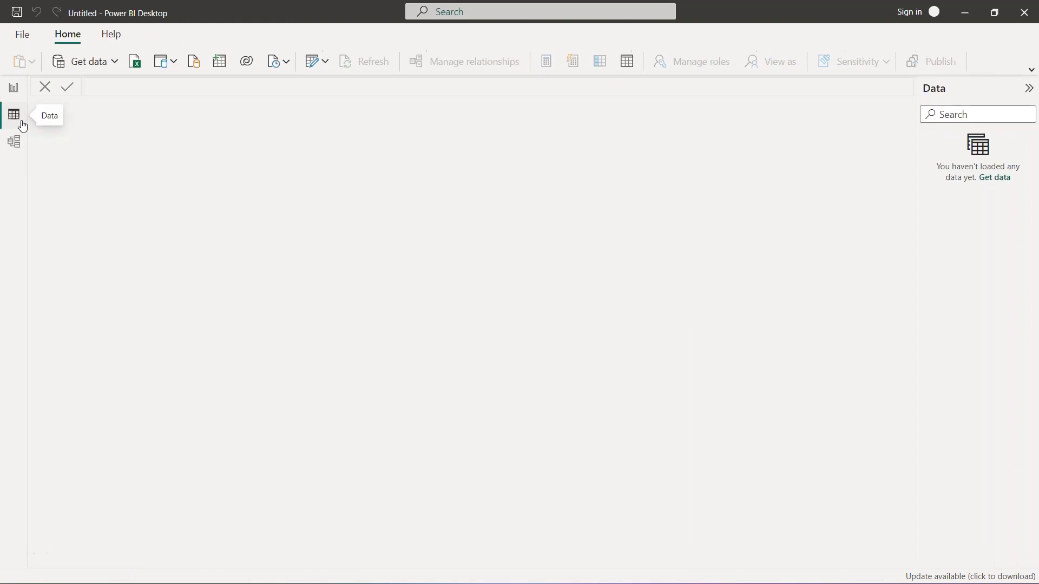
left_click(14, 90)
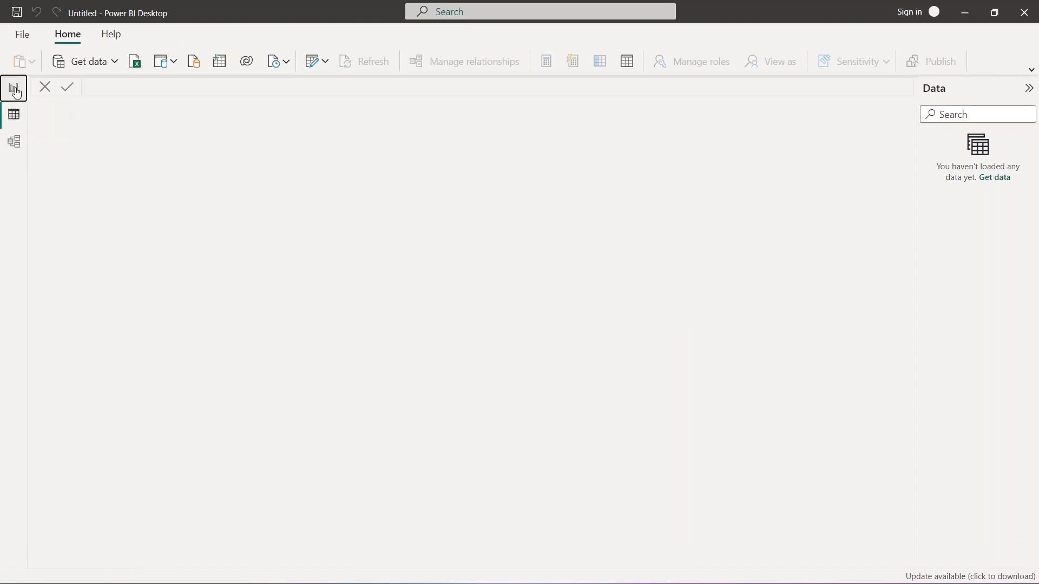
left_click(19, 119)
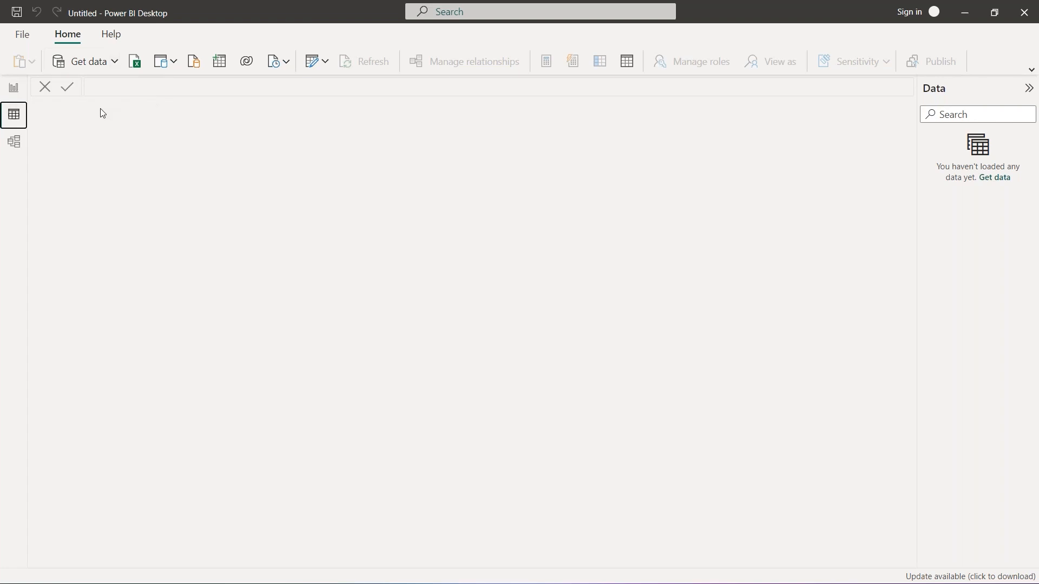
left_click(14, 88)
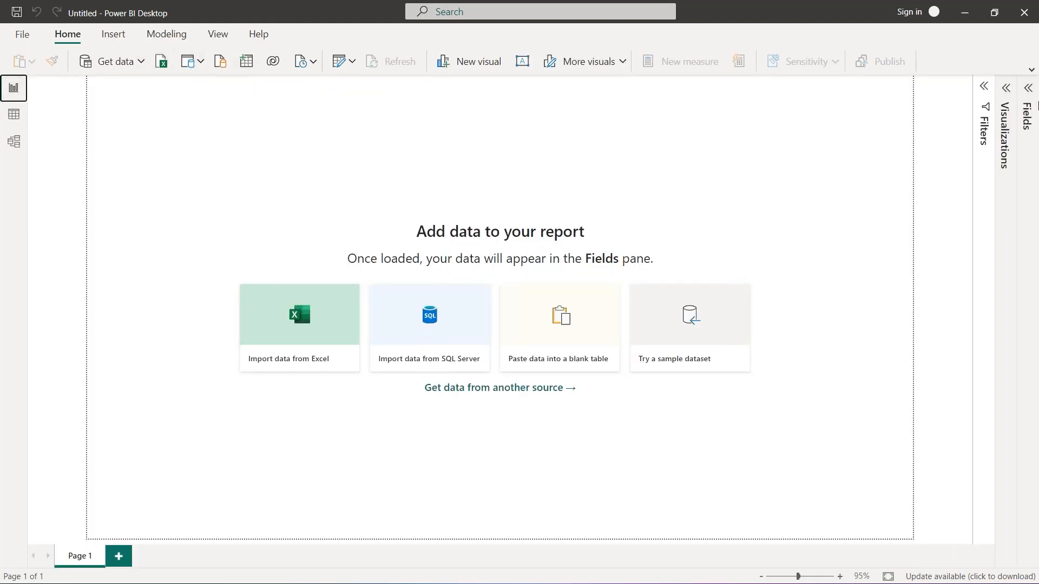
- Expand the ribbon to full size, examine the Model and Data views, and go back to the report canvas
left_click(1032, 69)
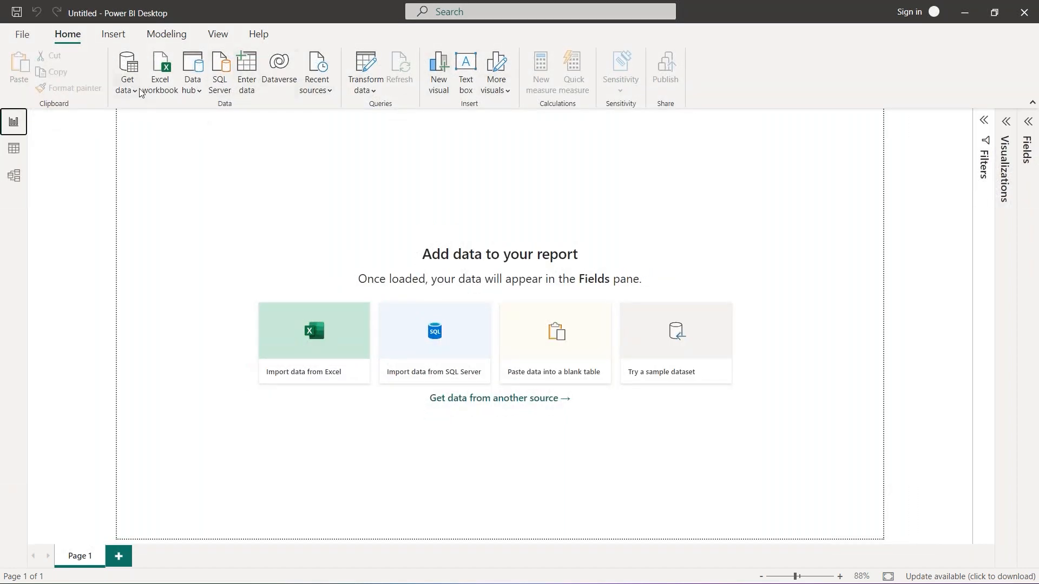
left_click(14, 176)
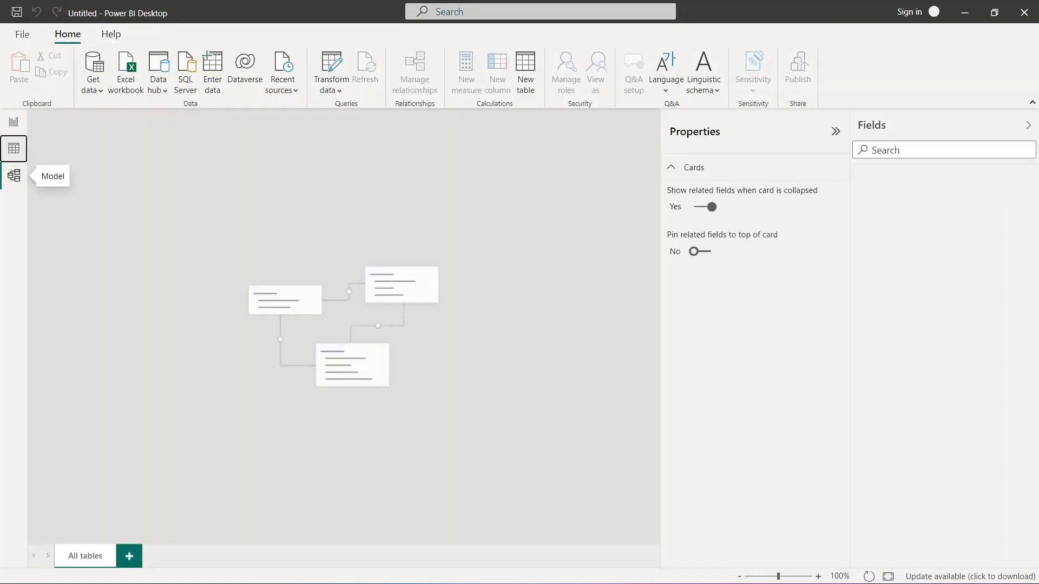
left_click(14, 149)
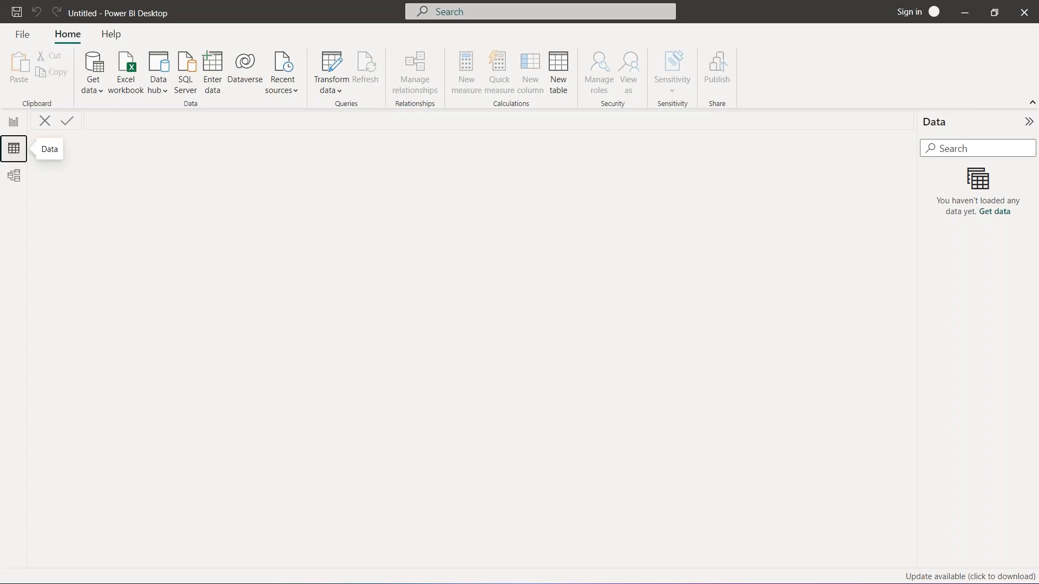
left_click(17, 180)
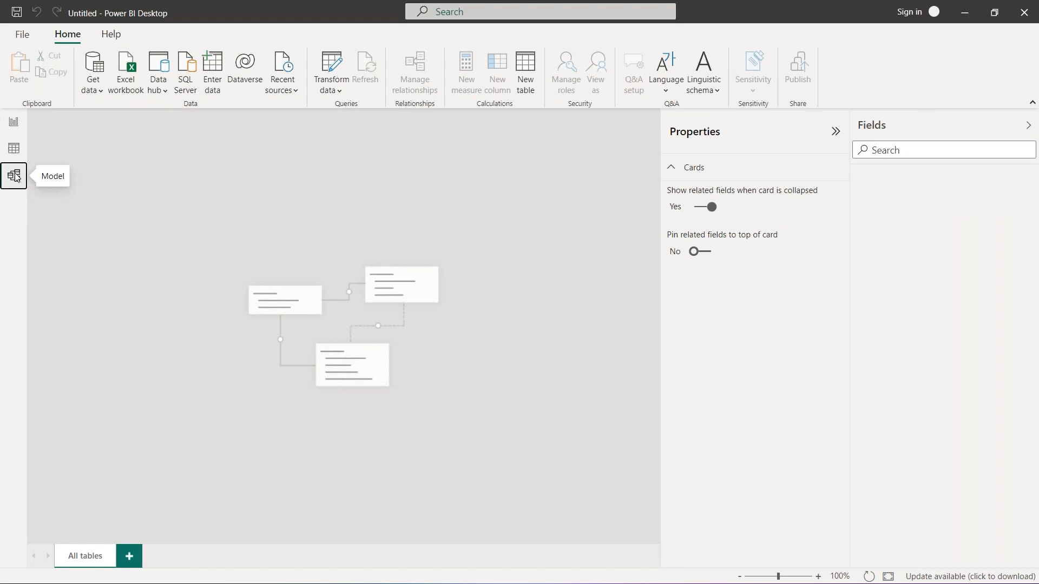
left_click(14, 122)
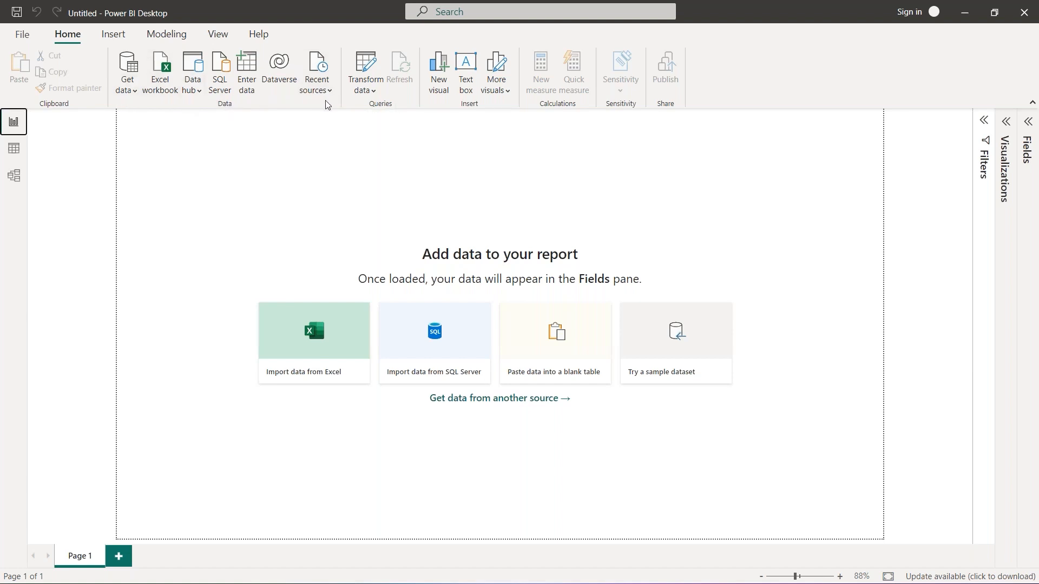
- Browse the full list of available data source connectors in Get Data, and close it without connecting
left_click(135, 94)
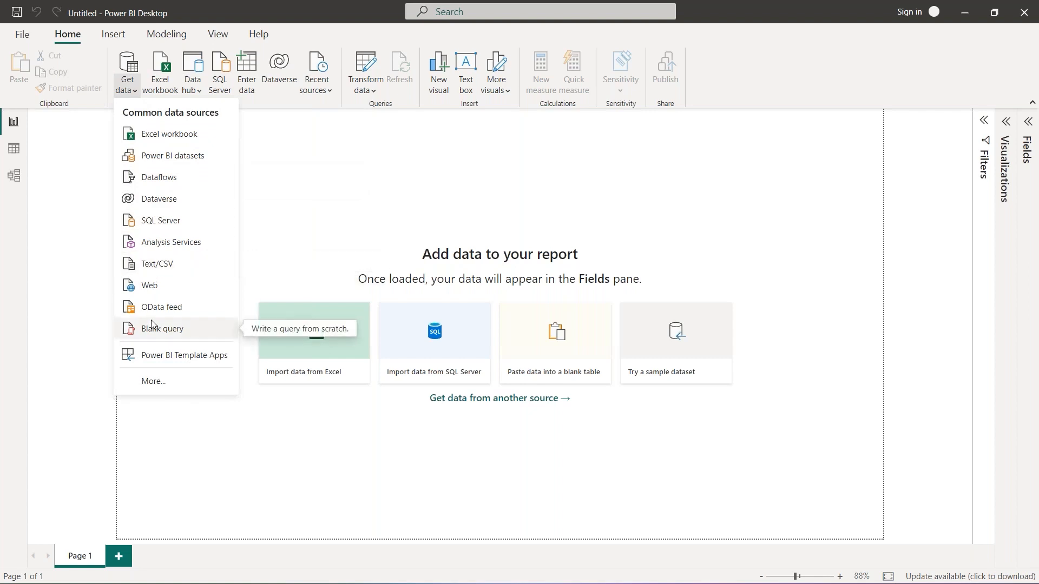
left_click(151, 381)
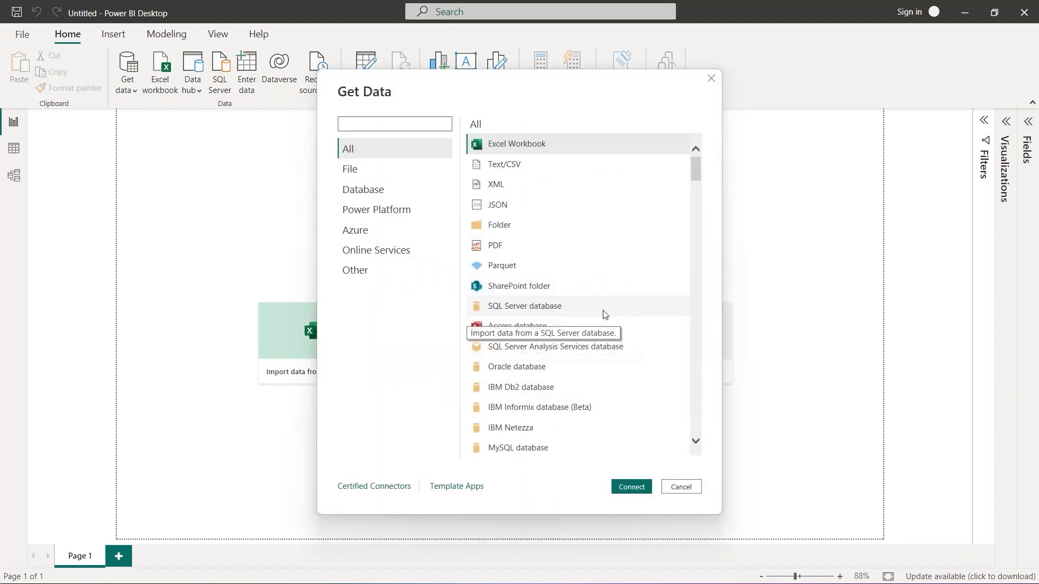
scroll(606, 315, "down", 5)
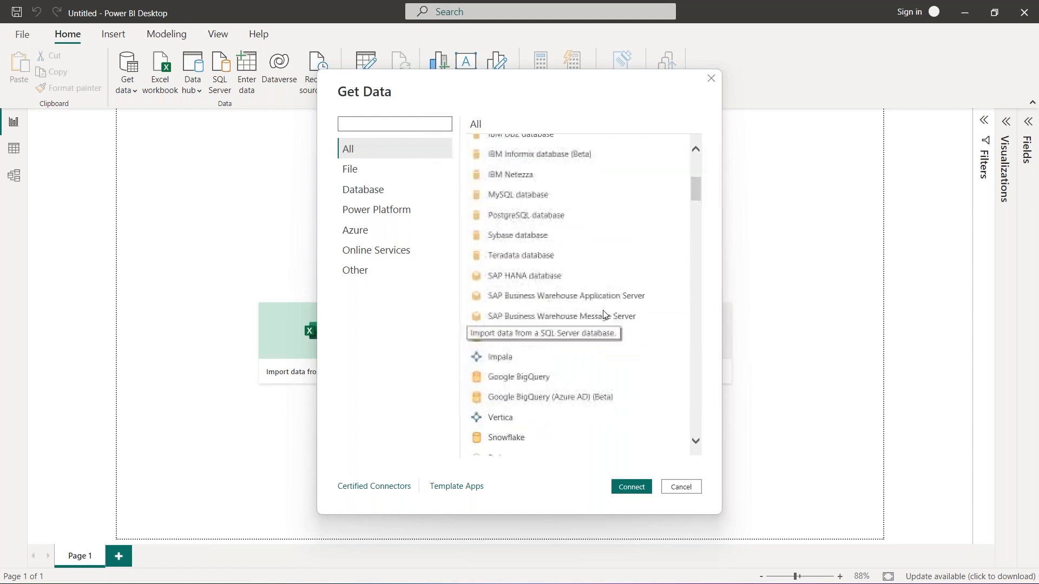
scroll(605, 315, "down", 3)
scroll(601, 314, "down", 1)
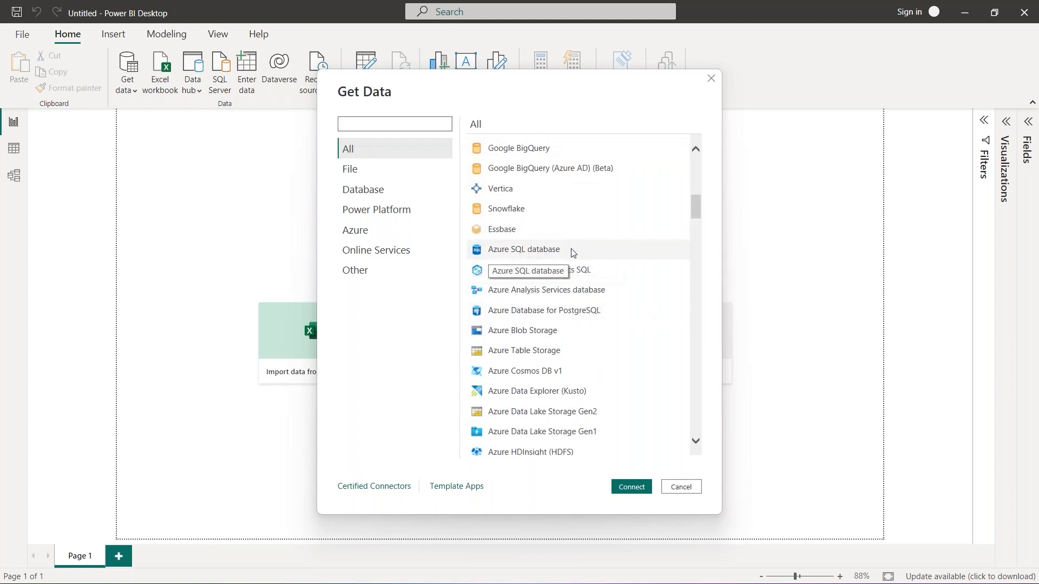
scroll(612, 332, "down", 4)
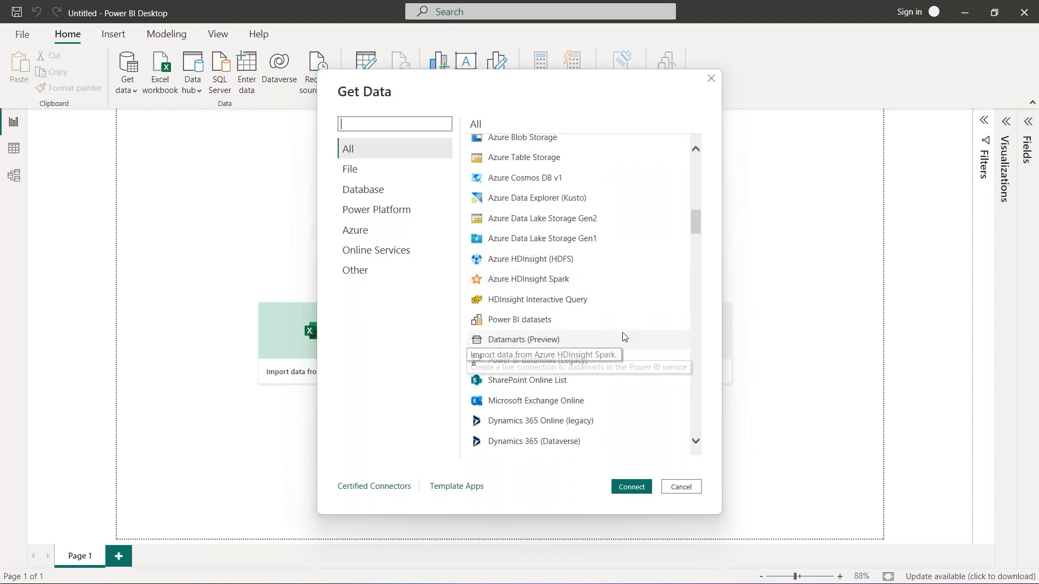
scroll(619, 305, "down", 1)
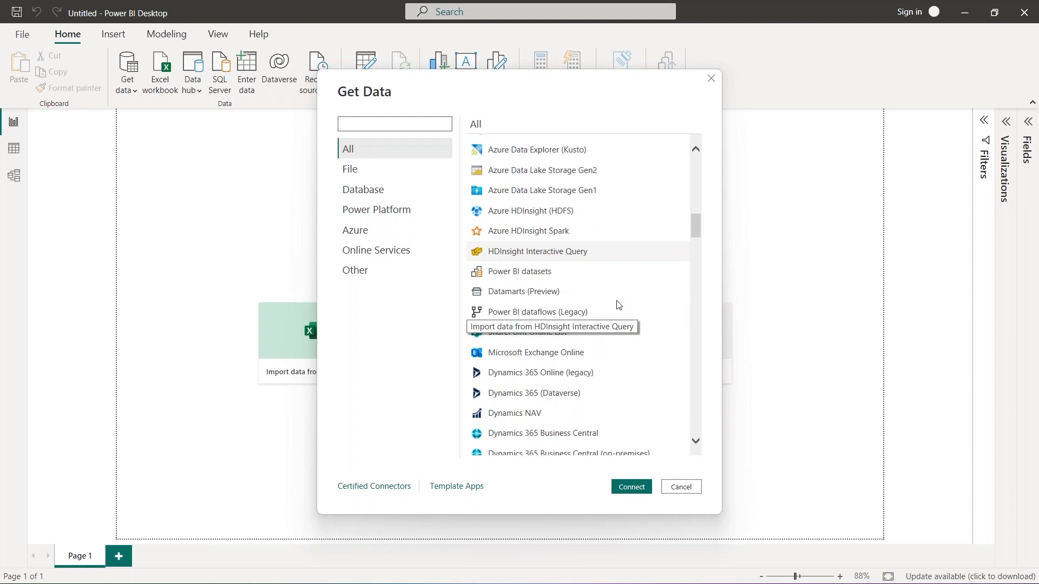
scroll(618, 305, "down", 1)
scroll(617, 303, "down", 5)
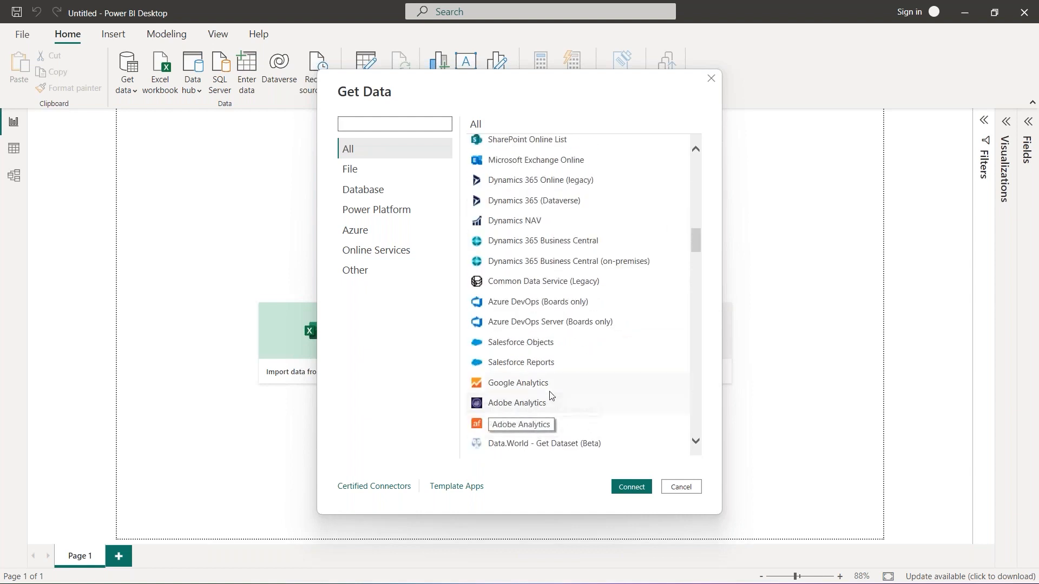
scroll(595, 390, "down", 3)
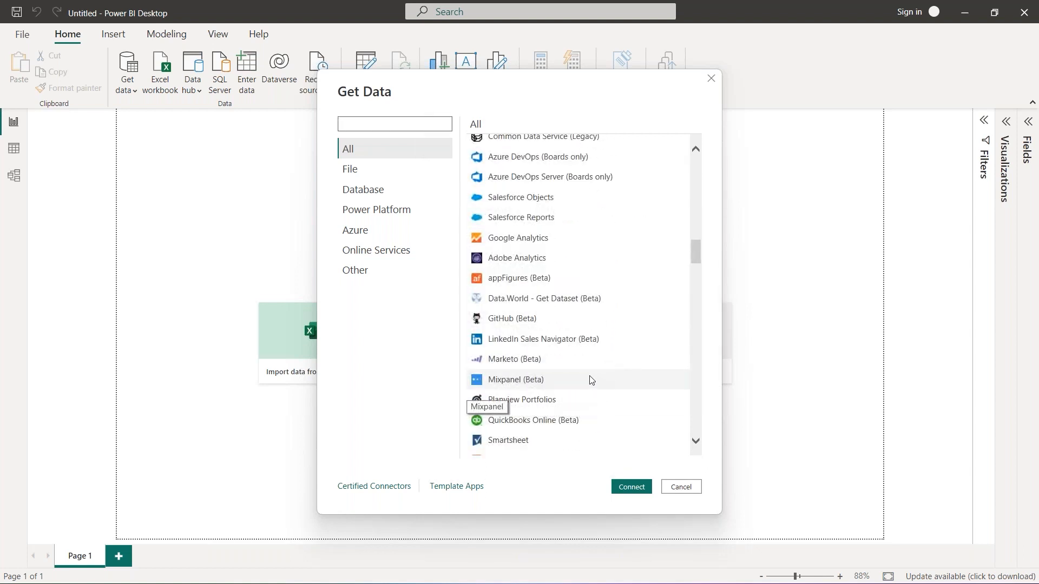
scroll(592, 379, "down", 3)
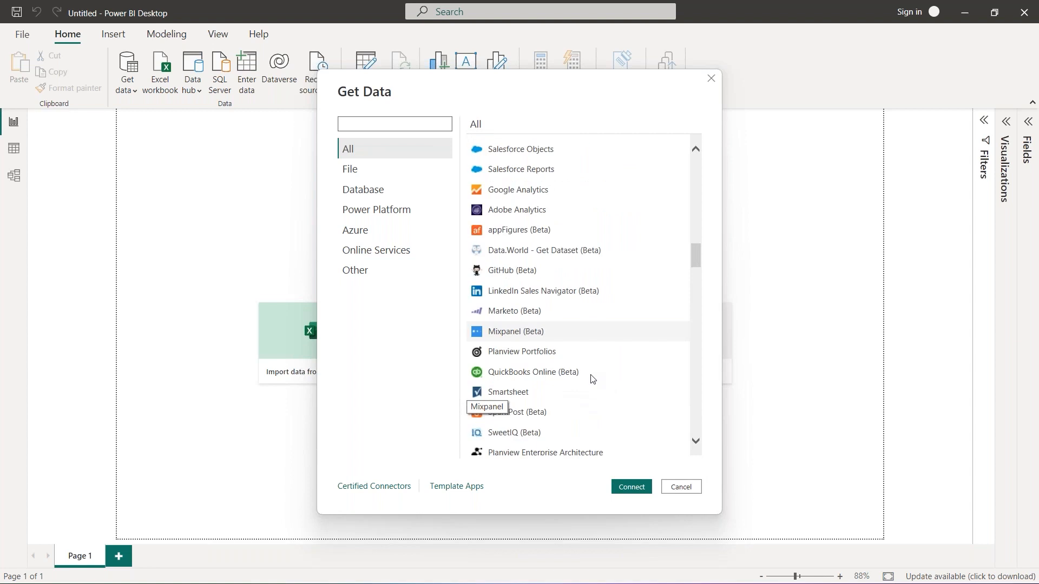
scroll(593, 379, "down", 5)
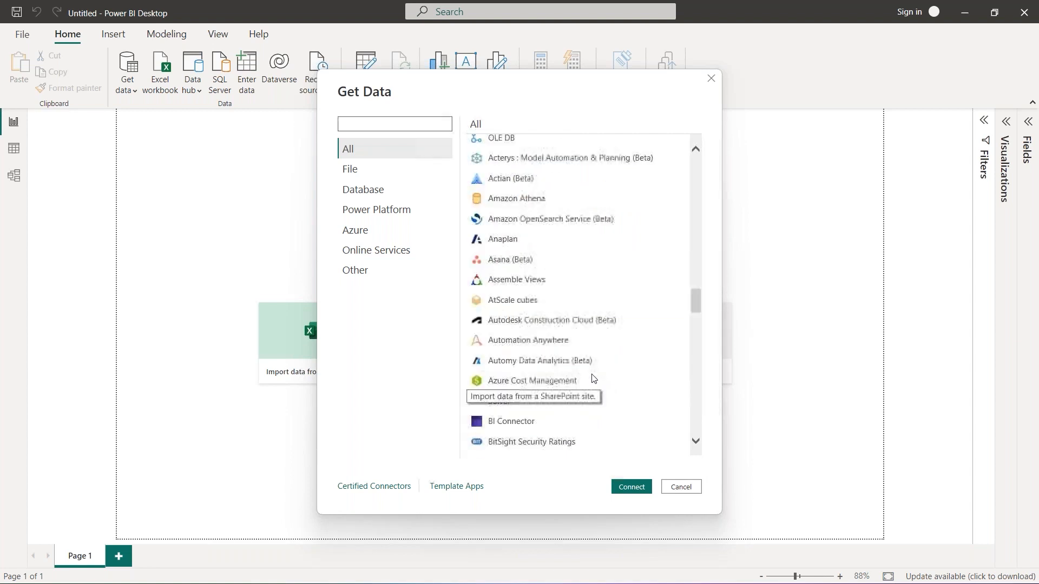
scroll(591, 379, "down", 20)
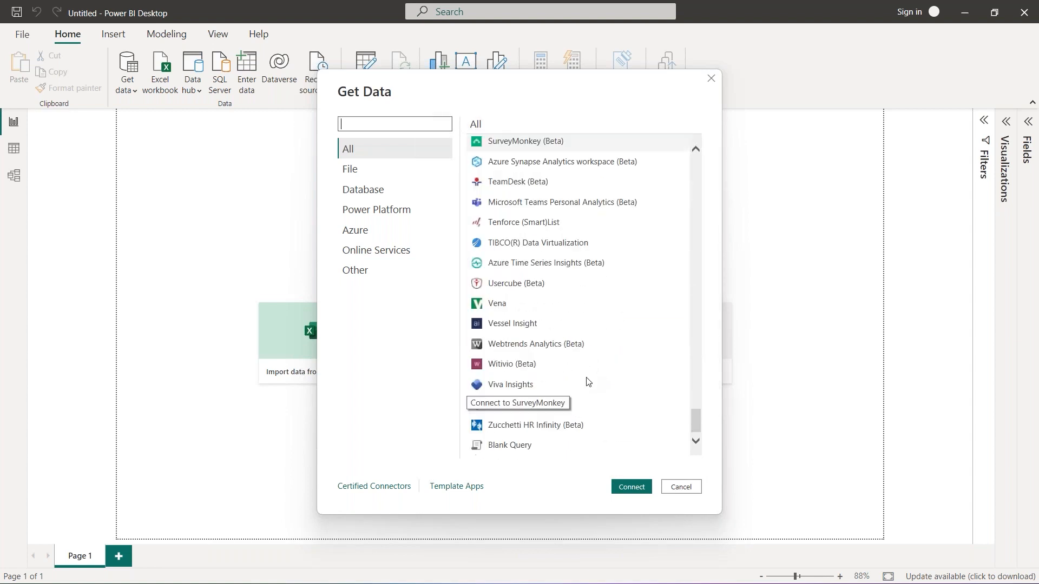
scroll(589, 381, "up", 4)
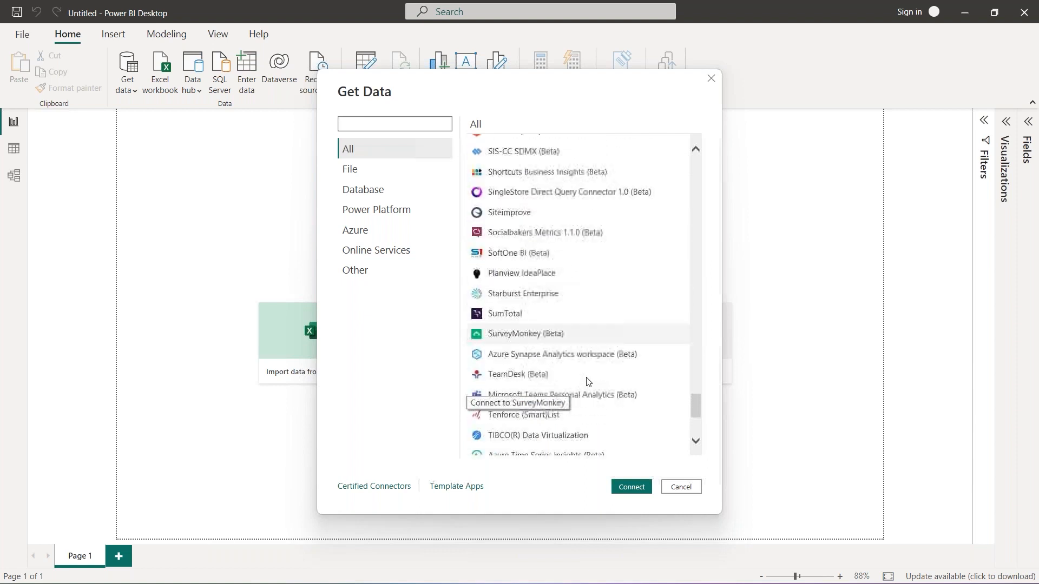
scroll(588, 382, "up", 15)
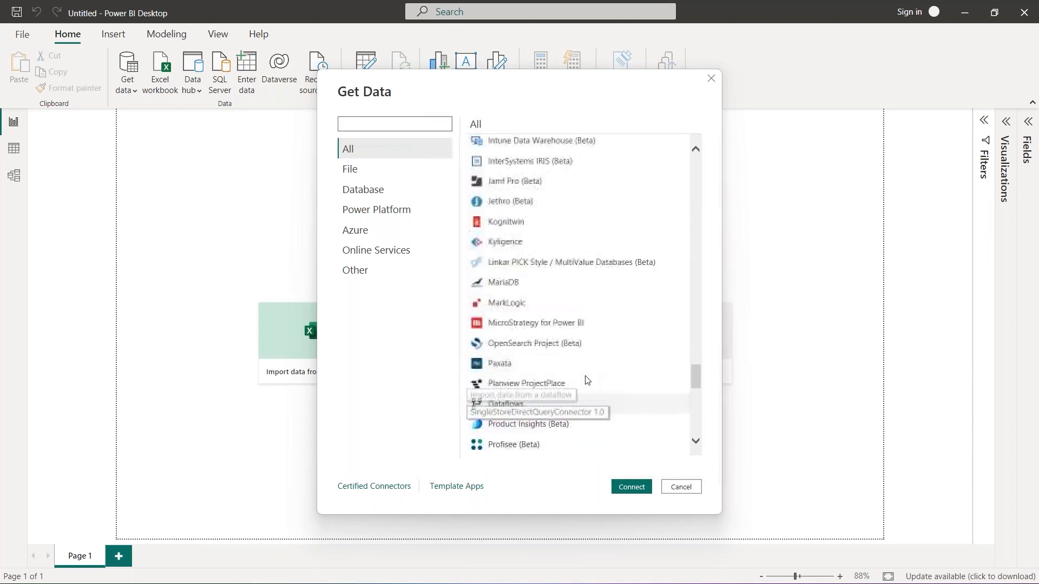
scroll(590, 427, "up", 3)
left_click(680, 488)
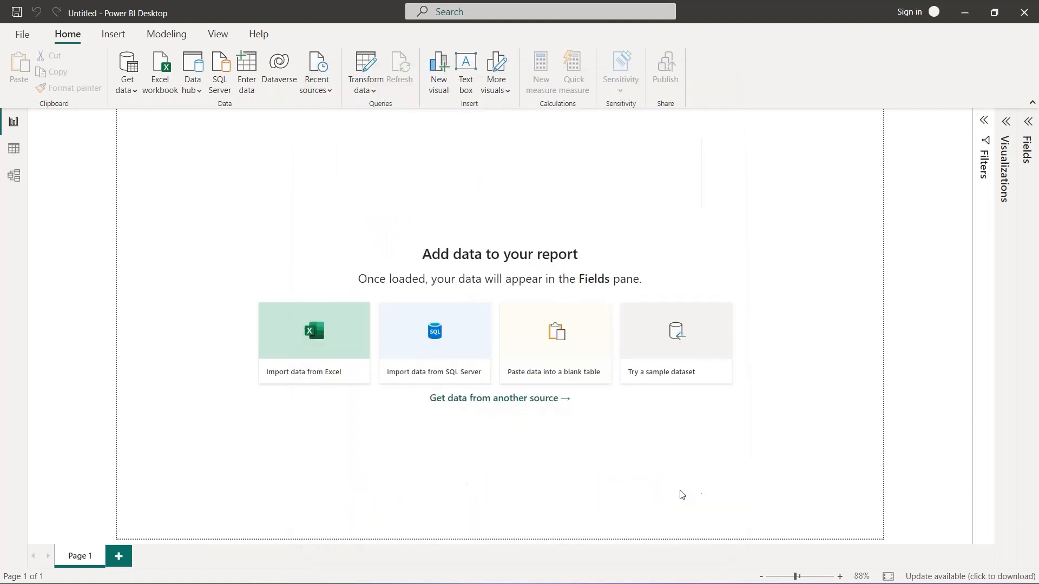
- Import the Orders CSV file from the project folder and load it into the report without transforming it
left_click(134, 92)
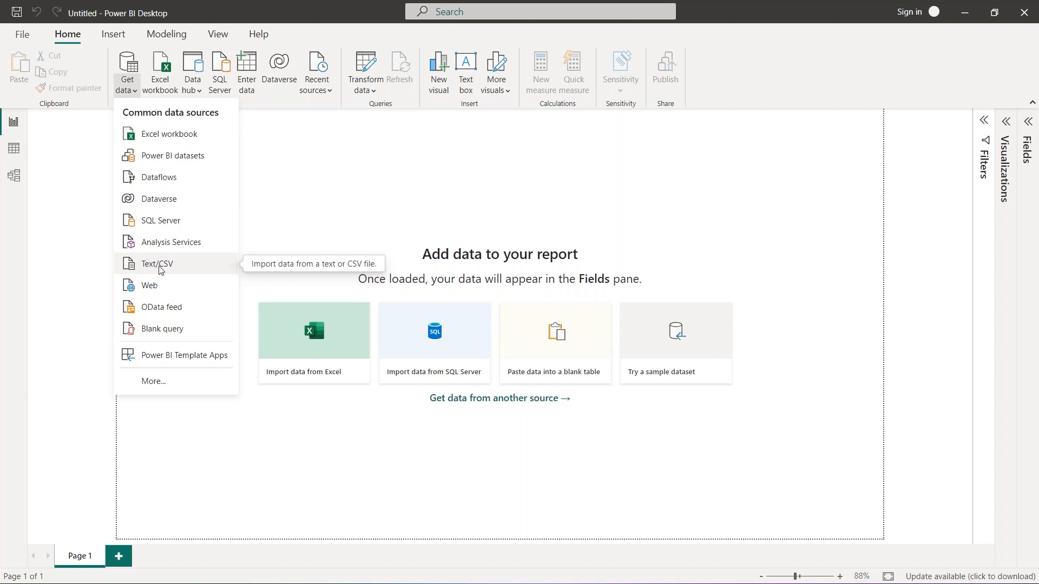
left_click(179, 268)
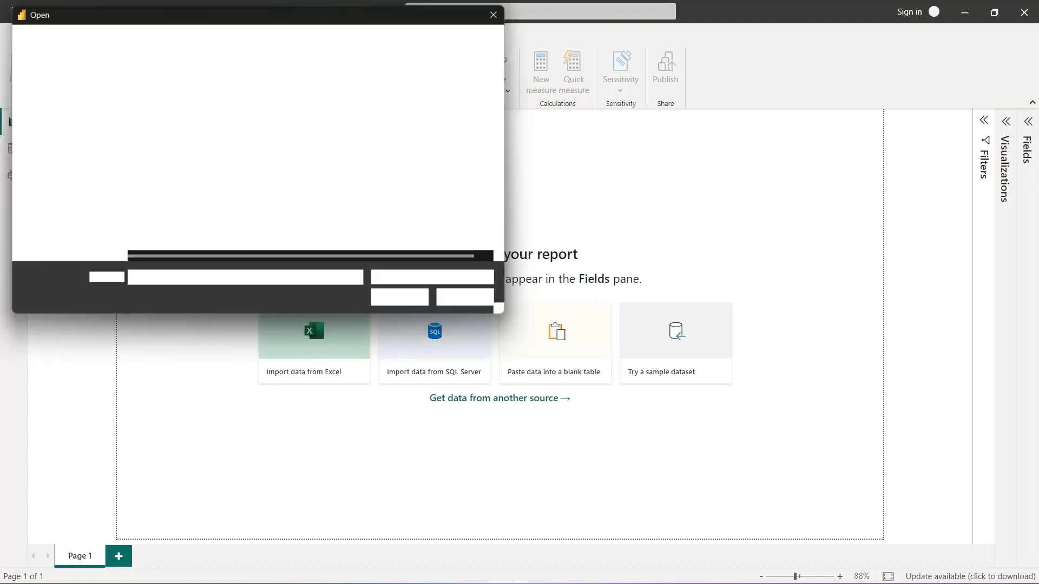
left_click(178, 135)
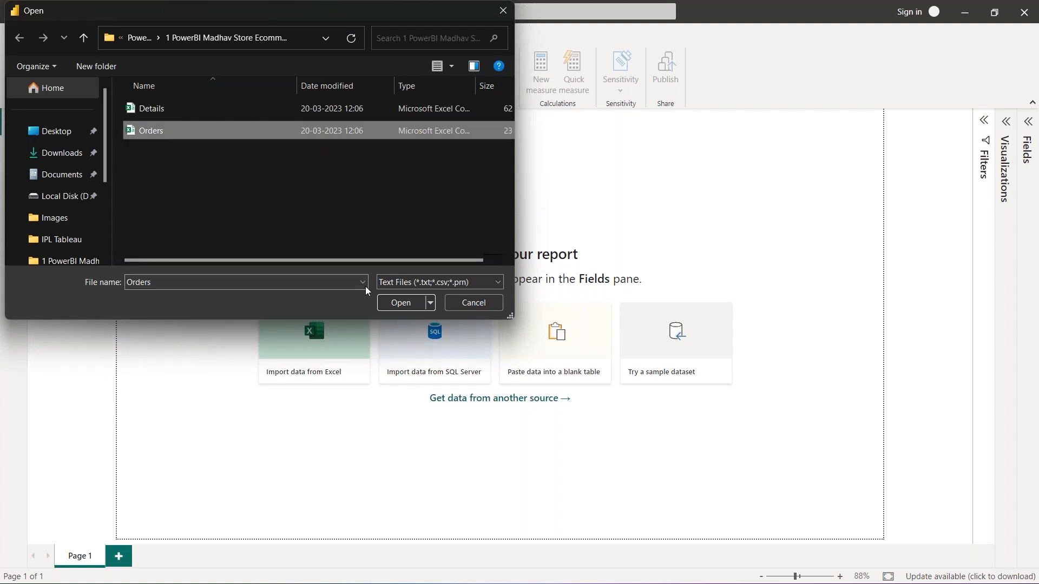
left_click(407, 305)
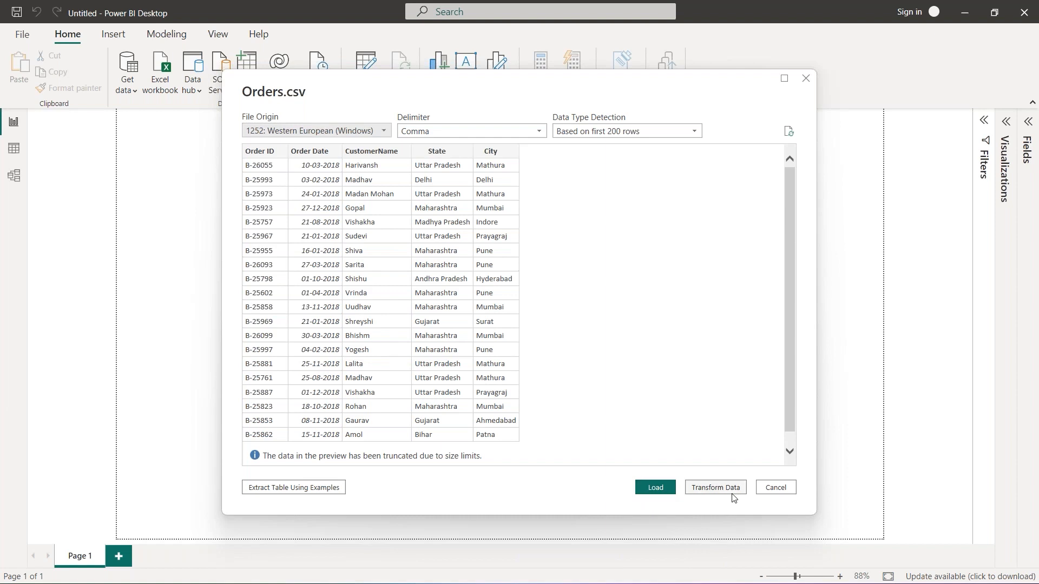
left_click(655, 488)
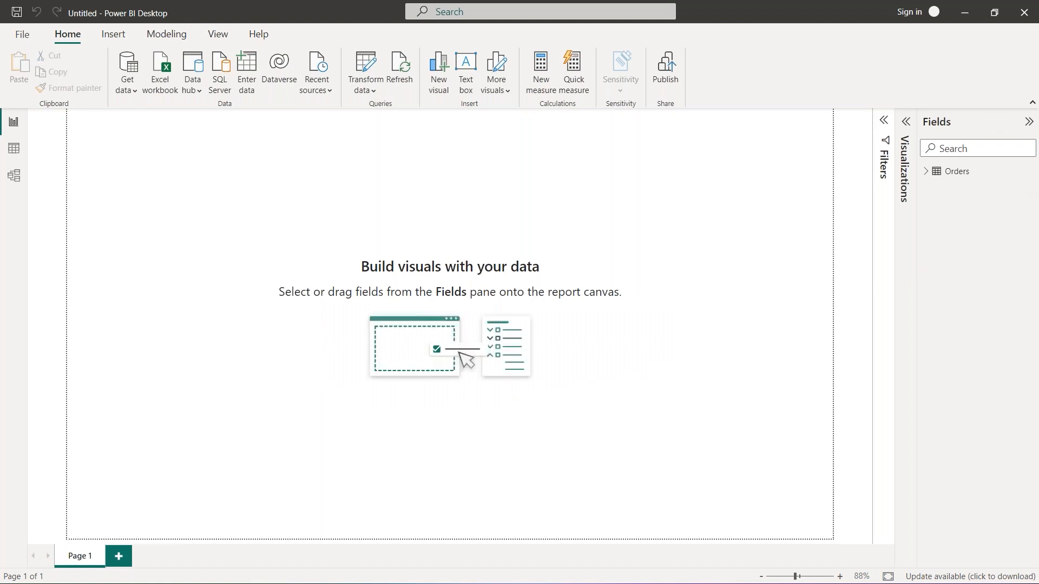
- Expand the Orders table in the Fields list and look over its columns
left_click(927, 176)
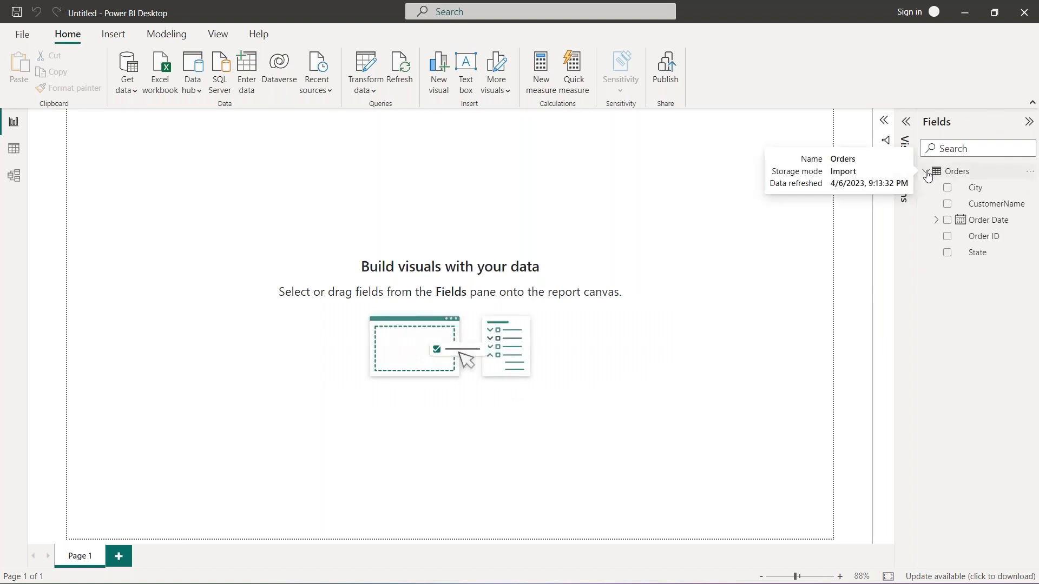
left_click(1028, 122)
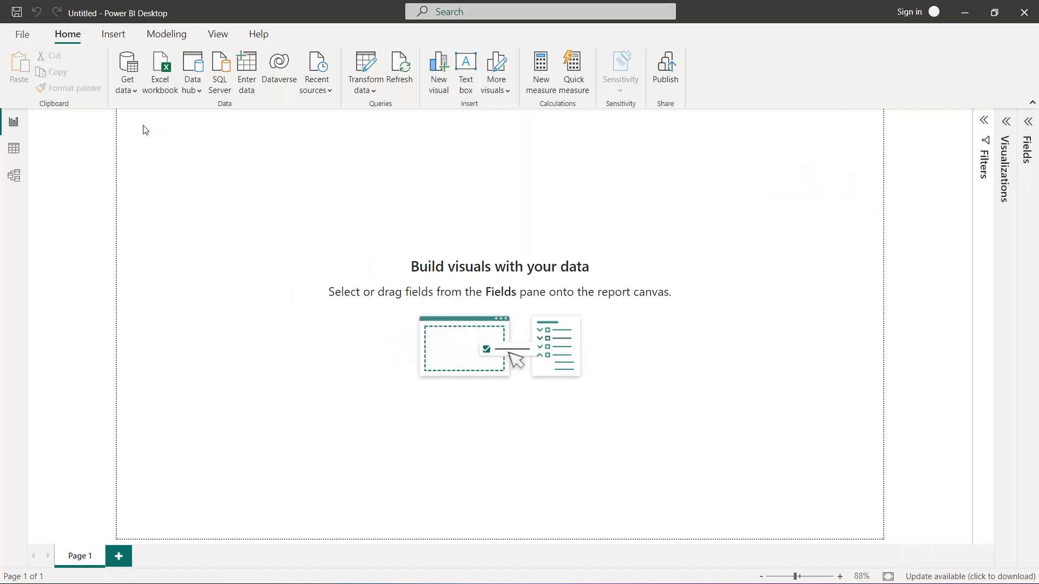
left_click(1029, 122)
left_click(926, 172)
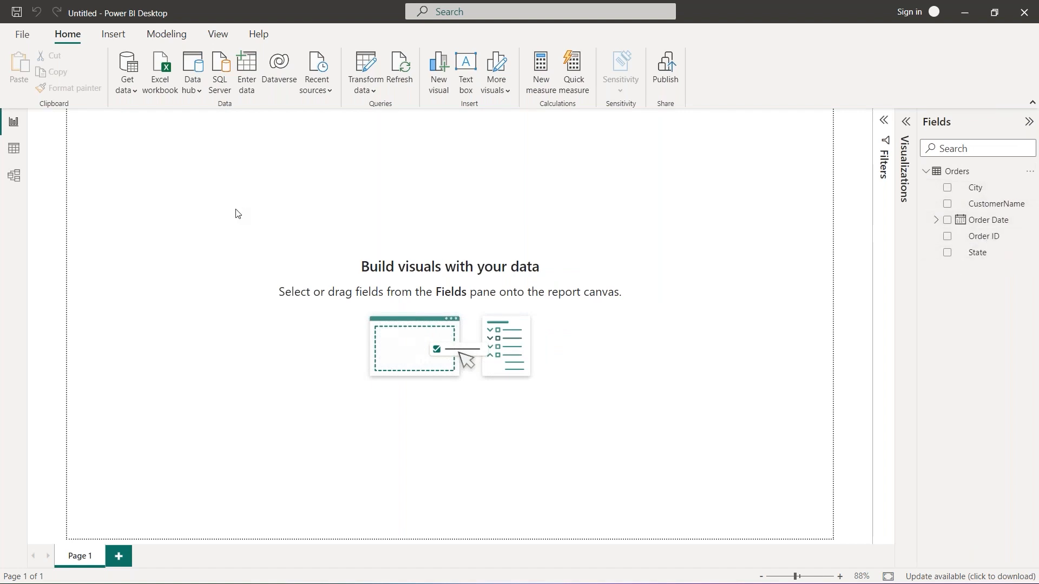
- Import and load the Details CSV file, and expand the Details table in the Fields list
left_click(131, 95)
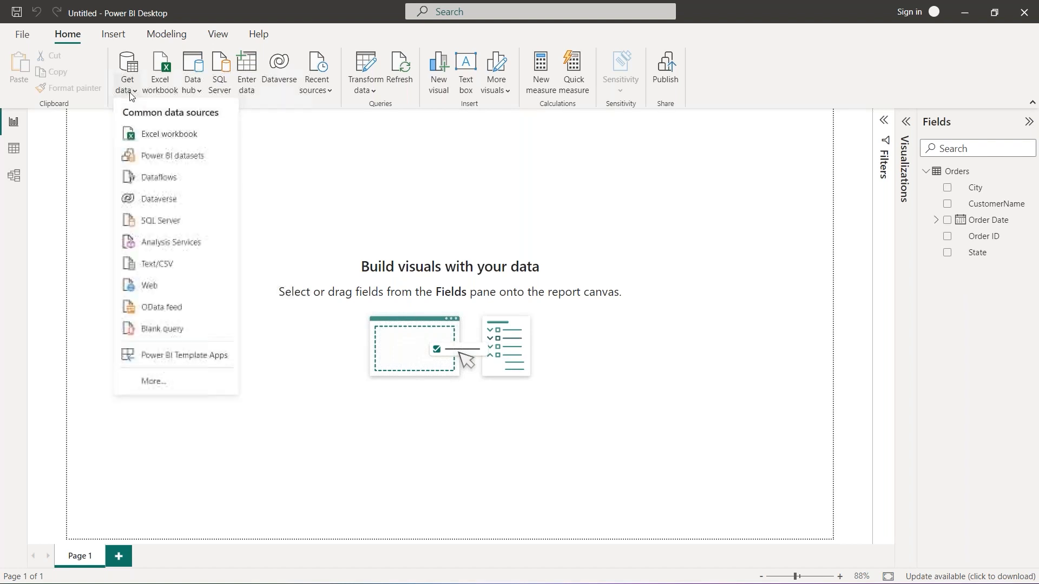
left_click(139, 266)
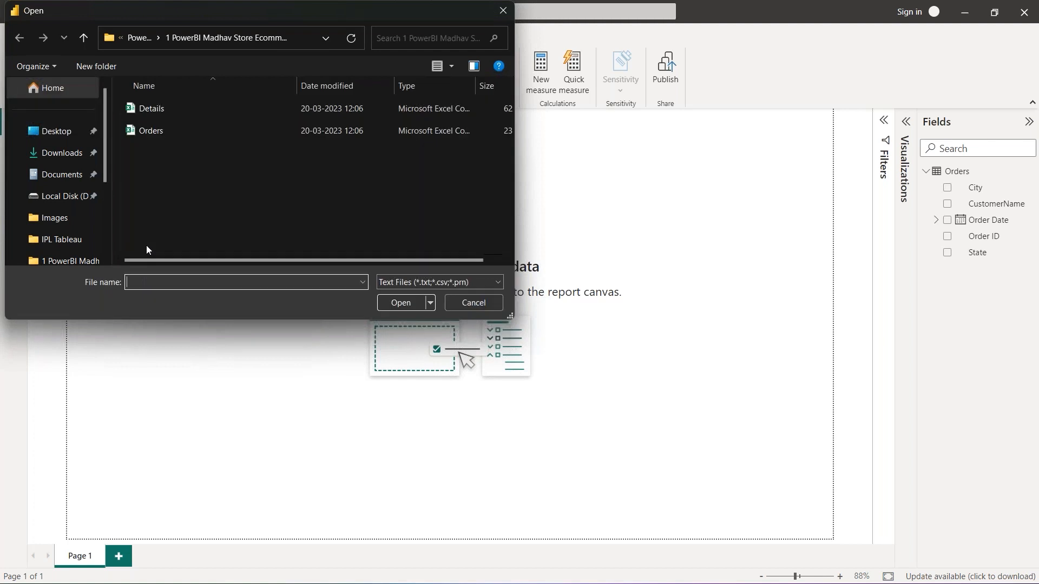
double_click(157, 110)
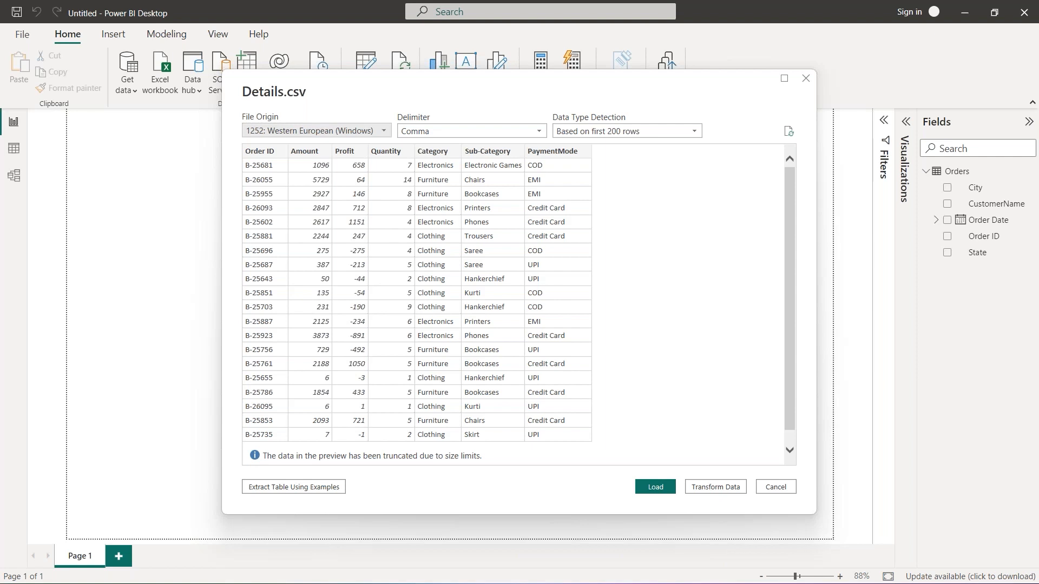
left_click(654, 489)
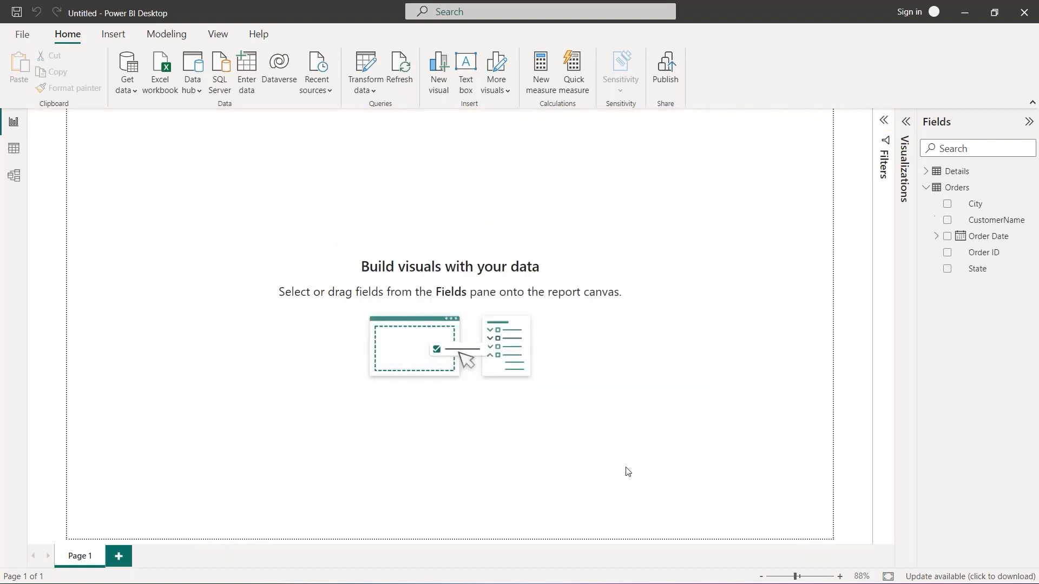
left_click(927, 172)
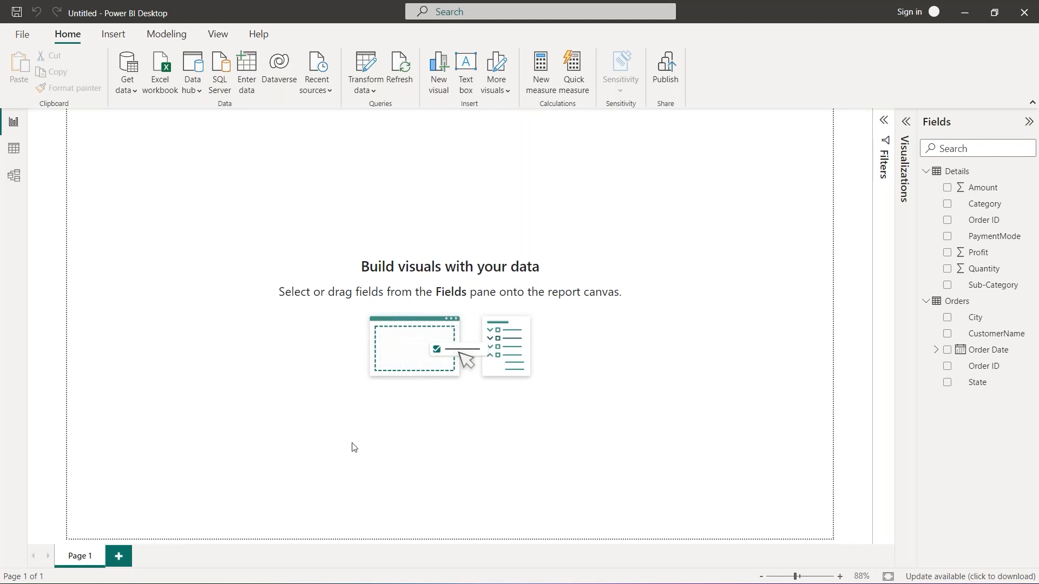
- Look at the rows of the Details and Orders tables in the Data view, with both tables' column lists expanded
left_click(404, 71)
left_click(19, 154)
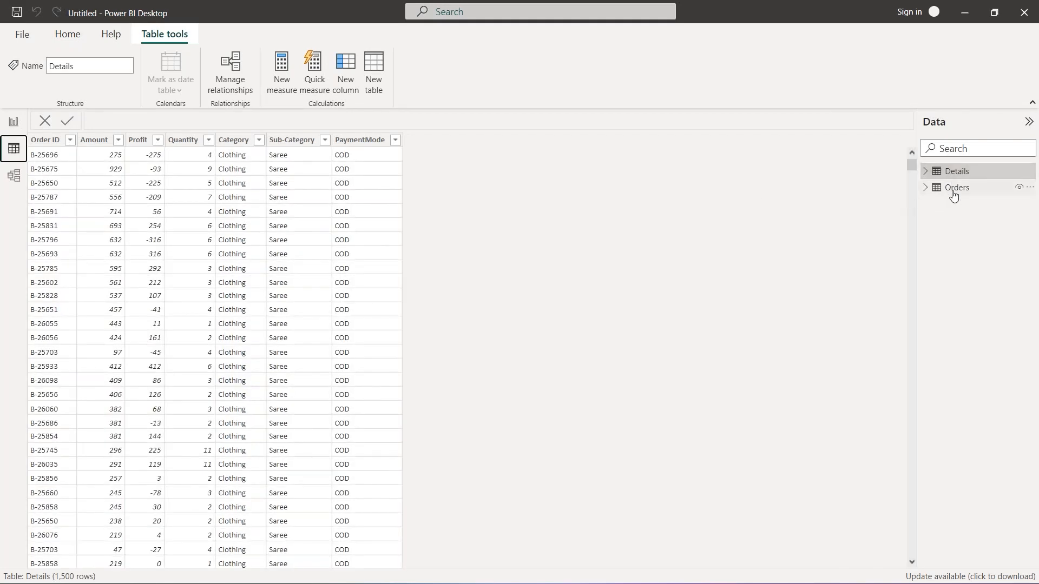
left_click(954, 194)
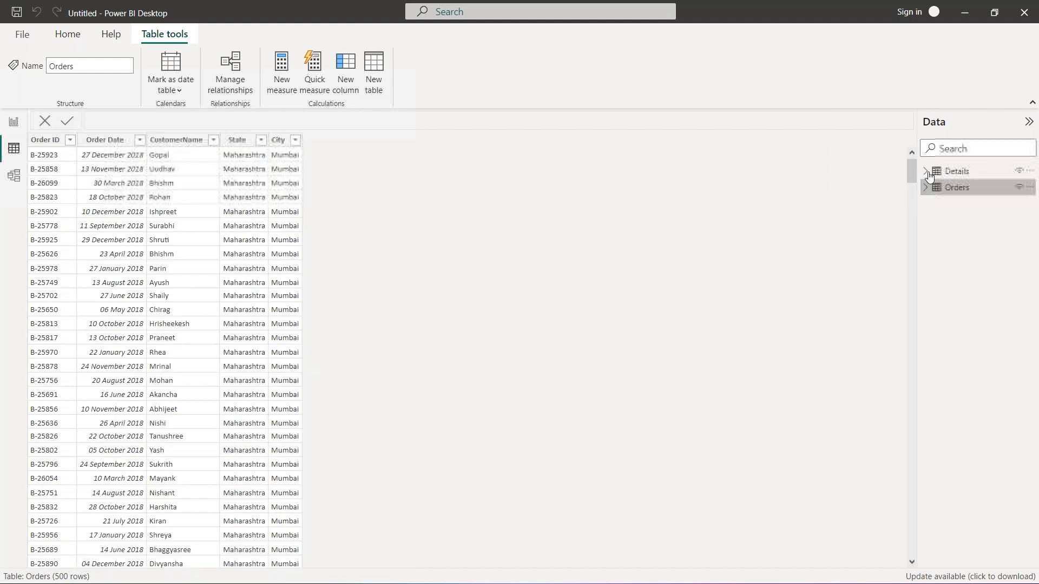
left_click(927, 173)
left_click(926, 301)
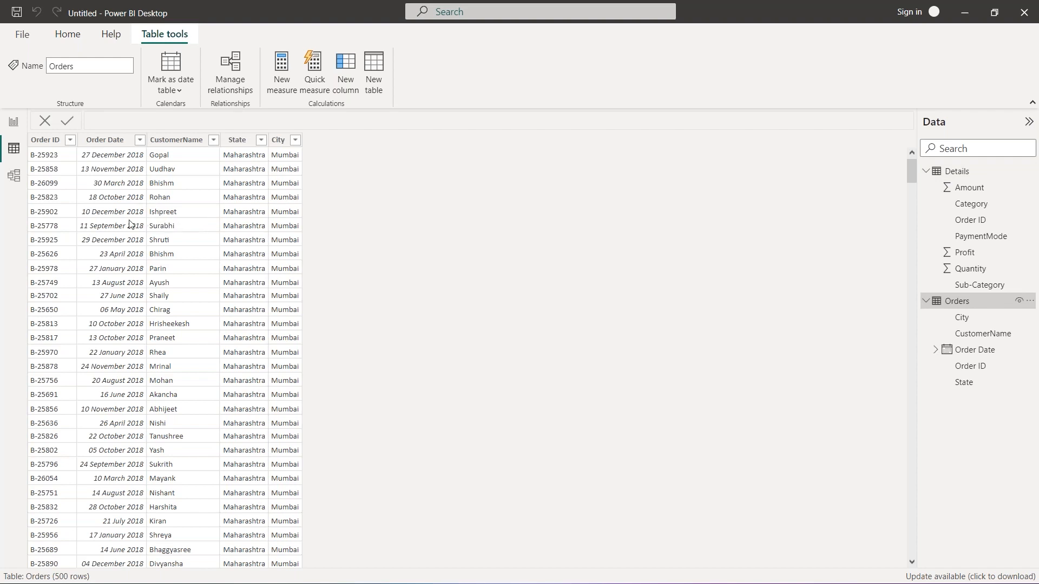
- Check the data type of each Orders column from Order ID to City, including the available type options for Order ID
left_click(42, 141)
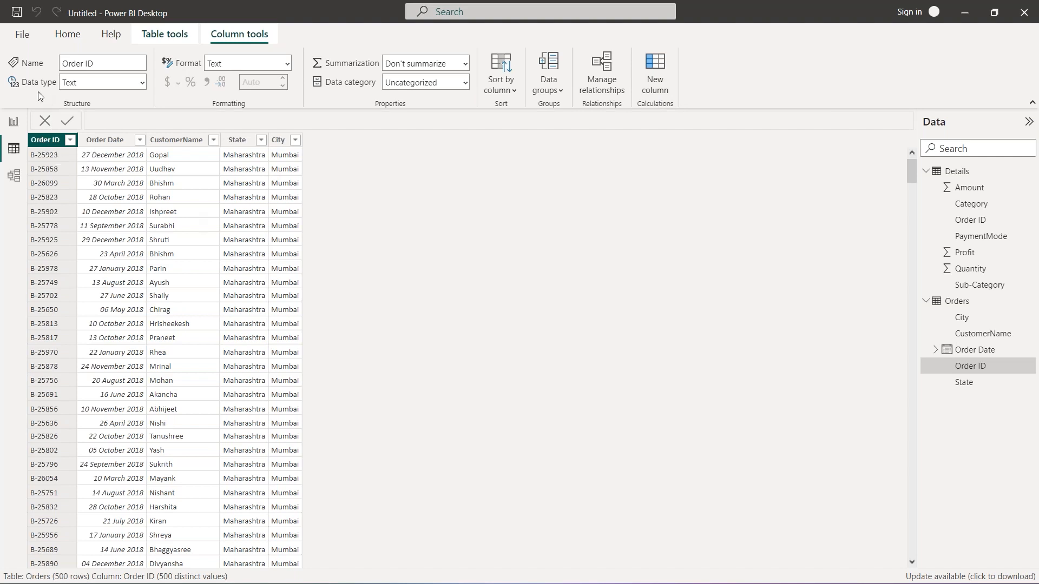
left_click(143, 83)
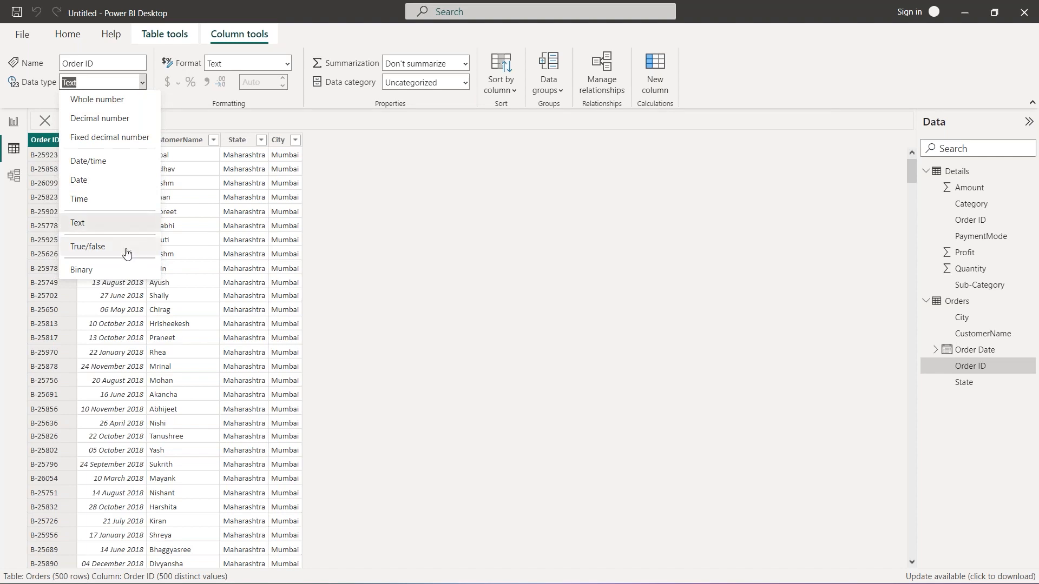
left_click(620, 232)
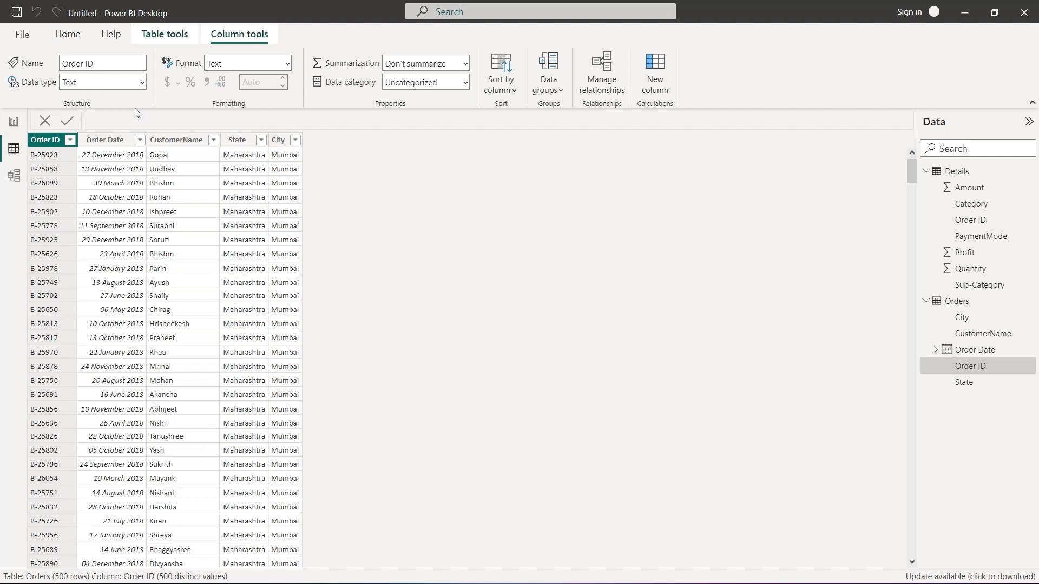
left_click(111, 142)
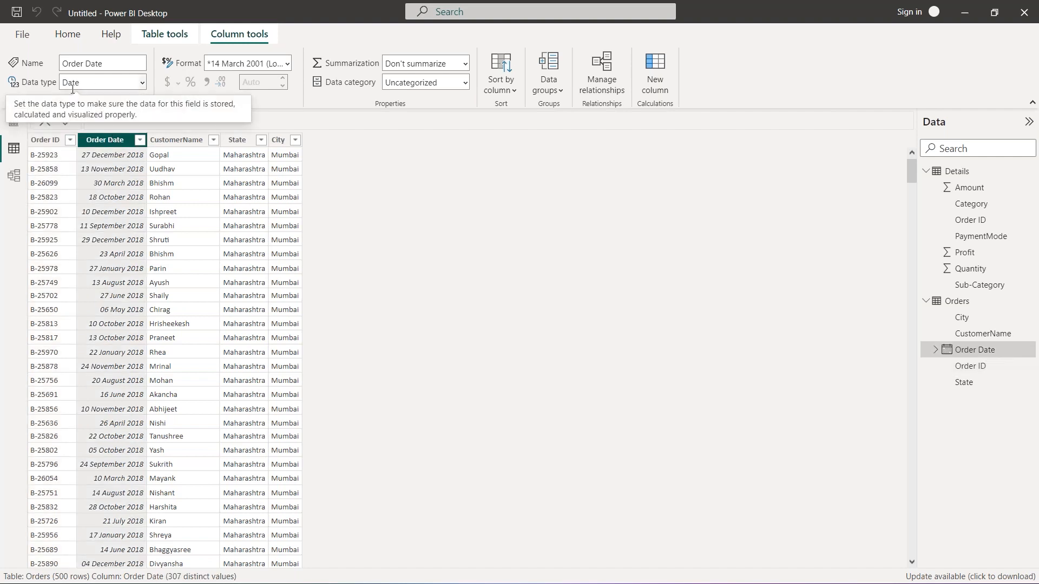
left_click(175, 143)
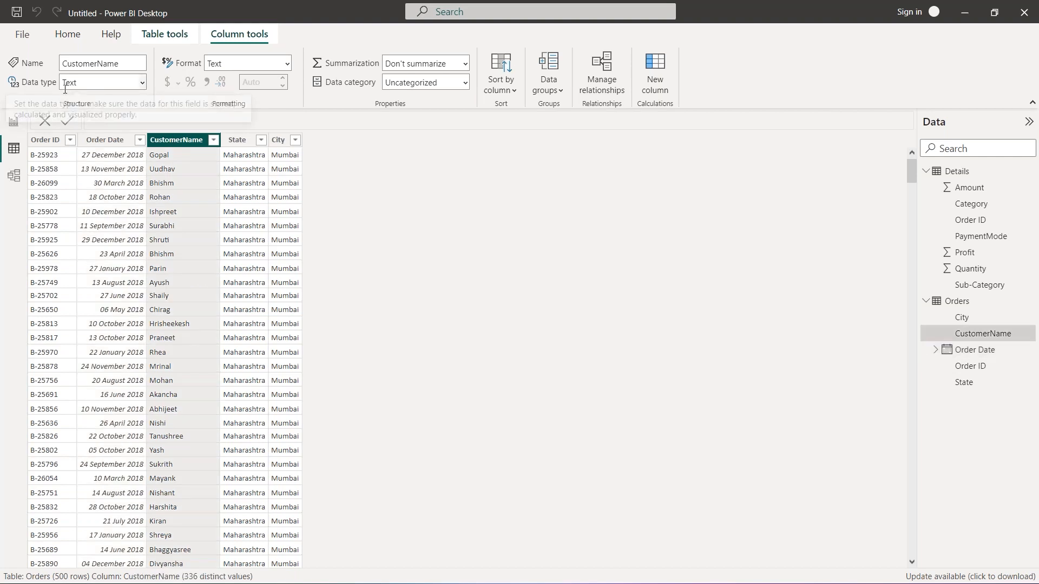
left_click(249, 141)
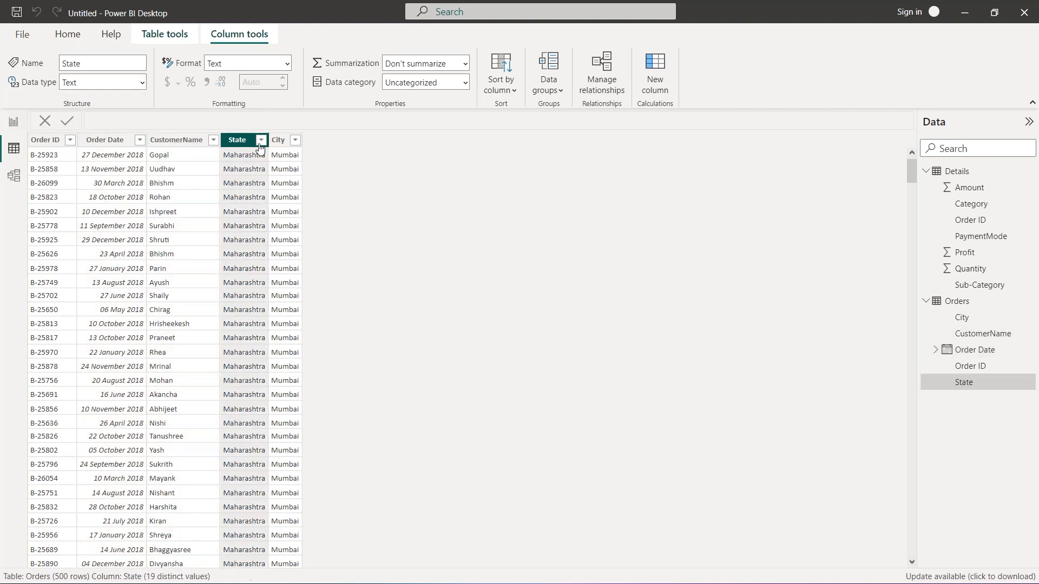
left_click(278, 140)
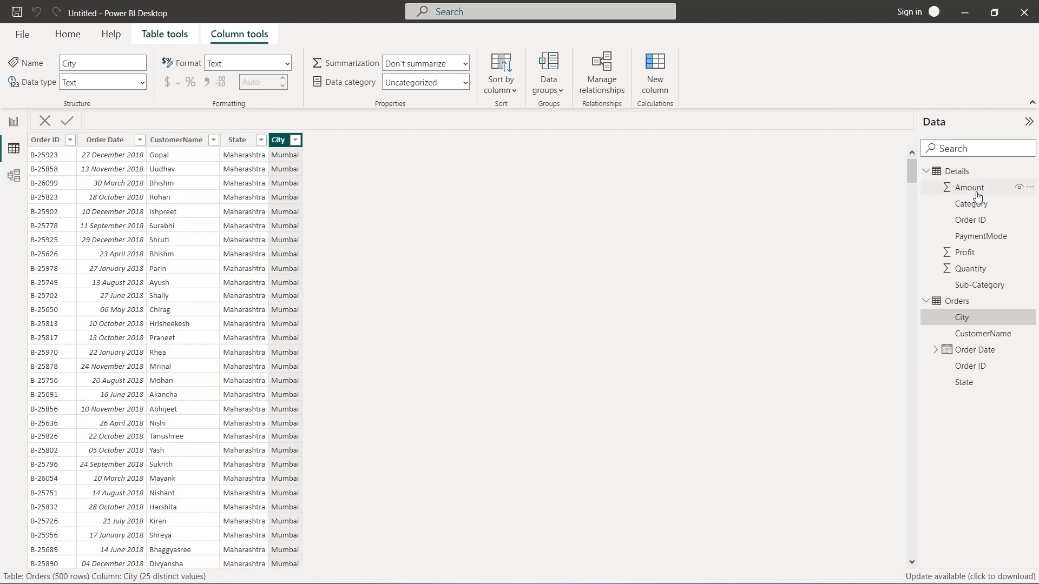
- Check the data type of each Details column, from Order ID and Amount through to PaymentMode
left_click(969, 188)
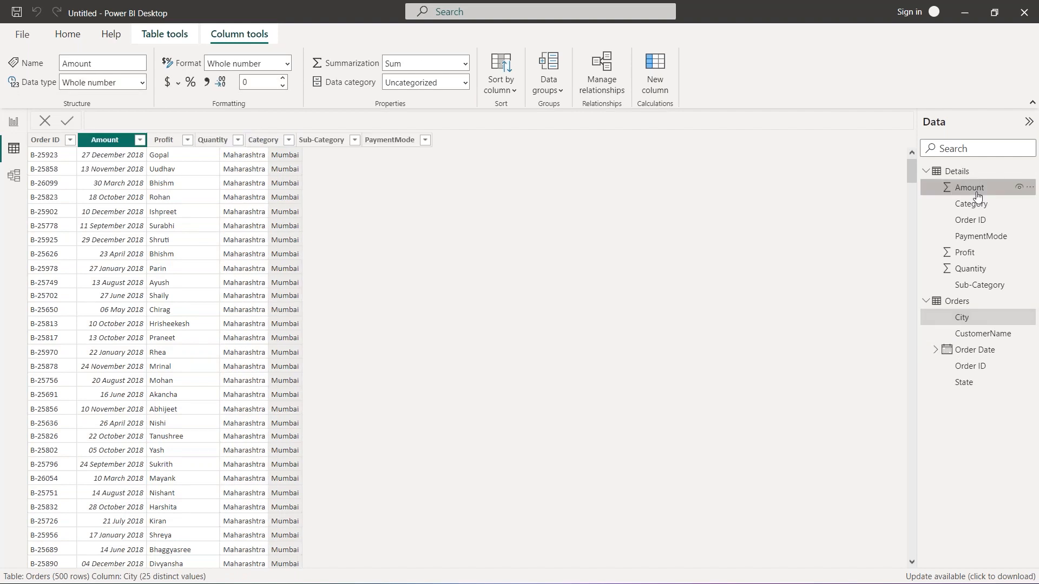
left_click(971, 203)
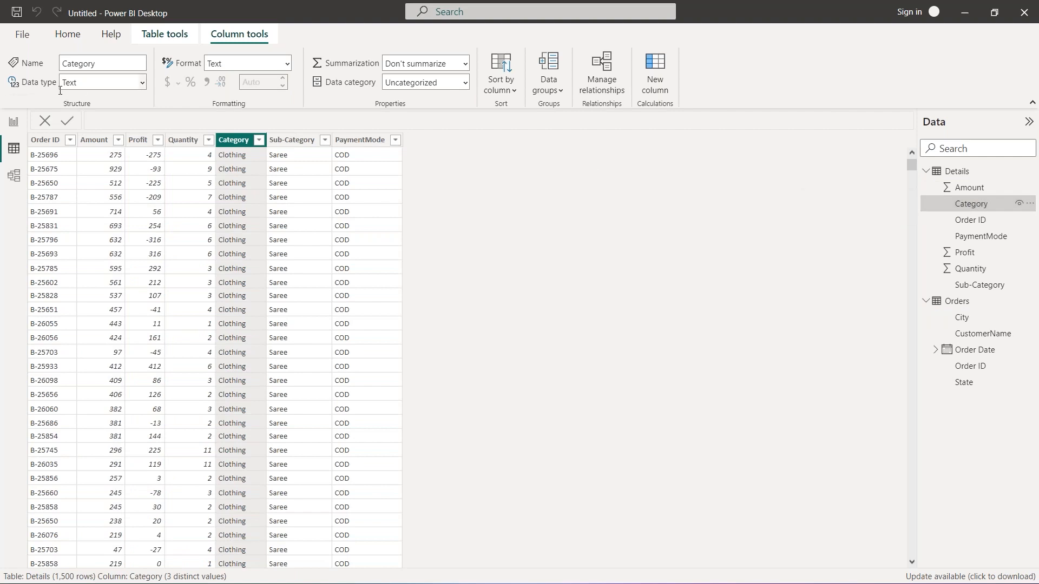
left_click(48, 140)
left_click(98, 141)
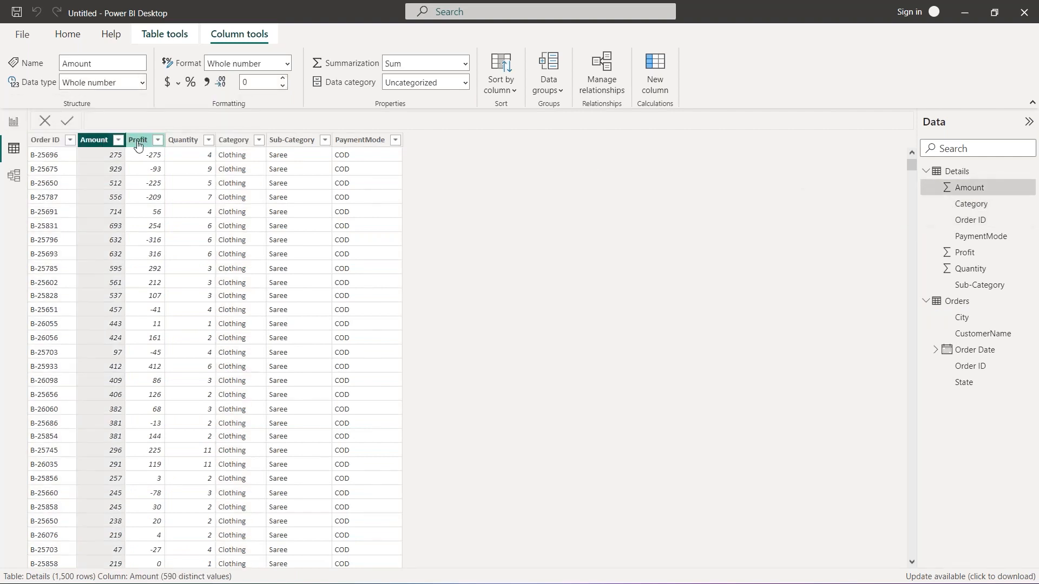
left_click(143, 140)
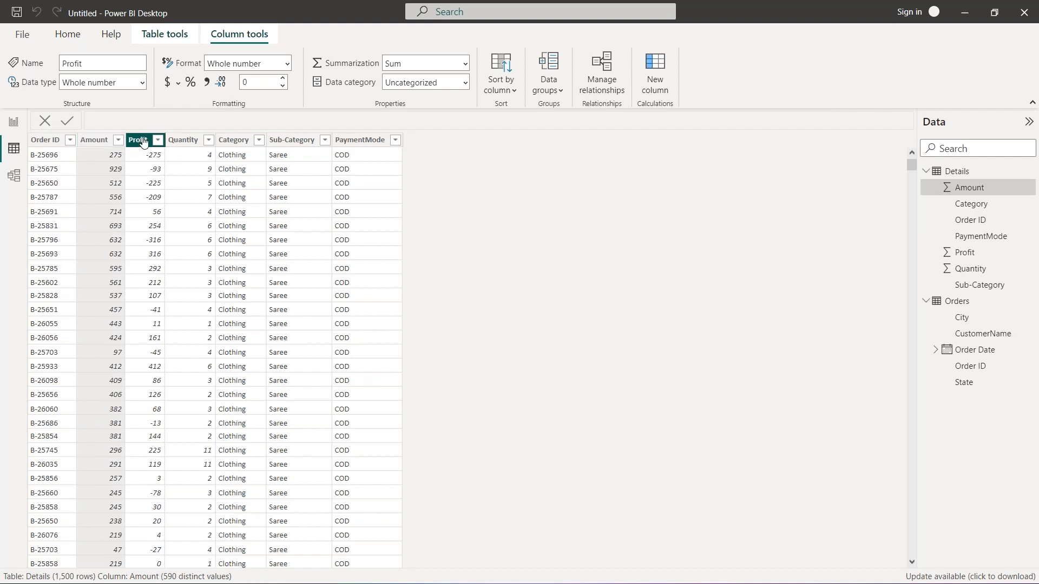
left_click(185, 141)
left_click(228, 142)
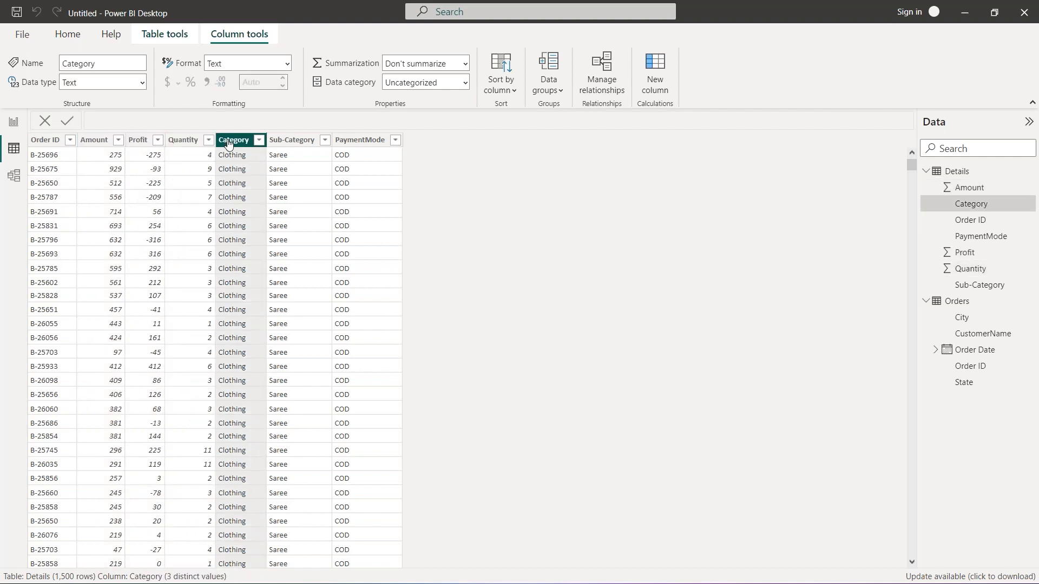
left_click(292, 142)
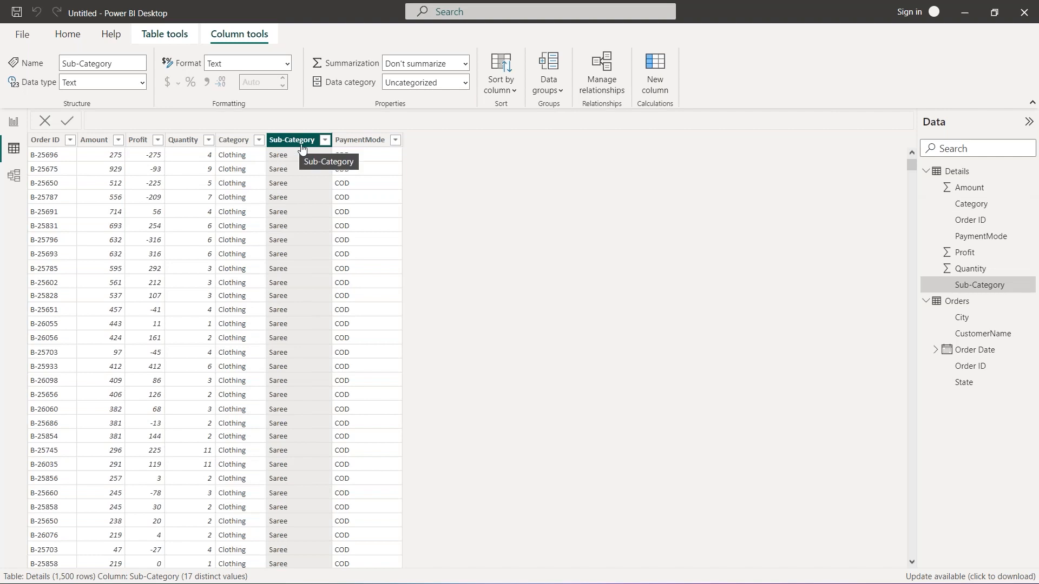
left_click(344, 143)
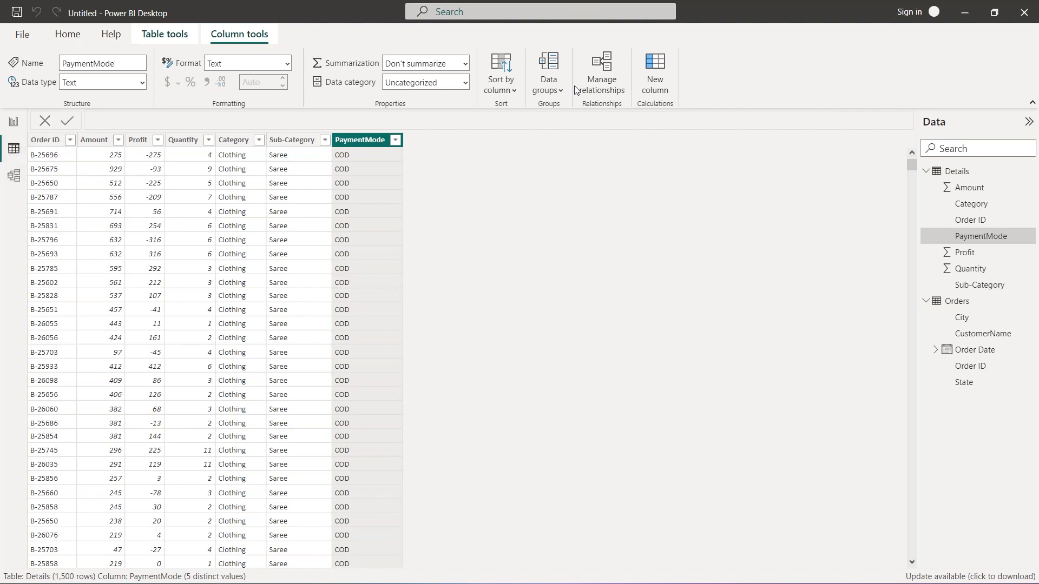
- Add a new calculated column to the Details table and name it Random Col in its formula
left_click(584, 65)
left_click(657, 71)
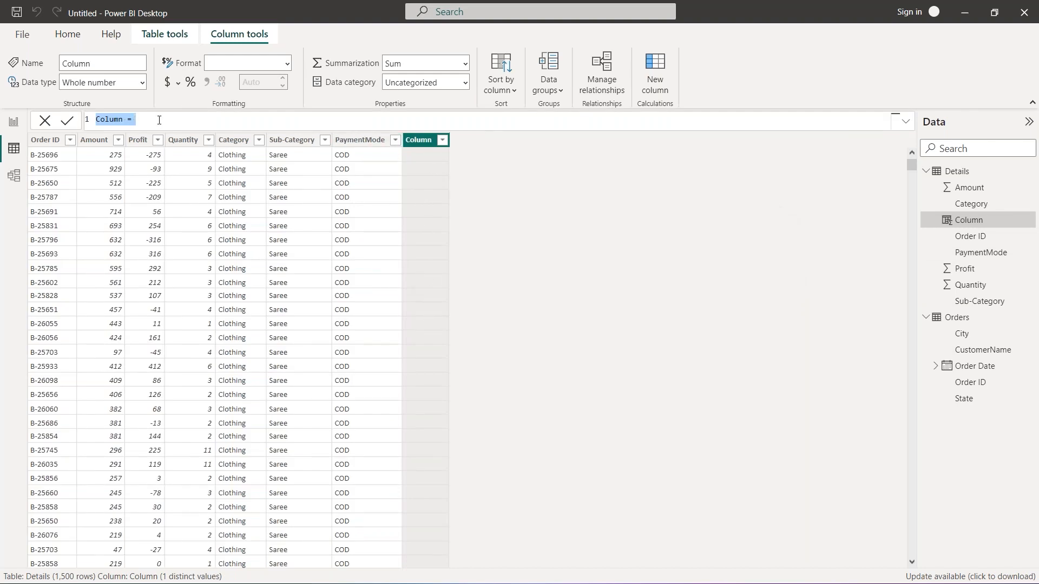
left_click(115, 120)
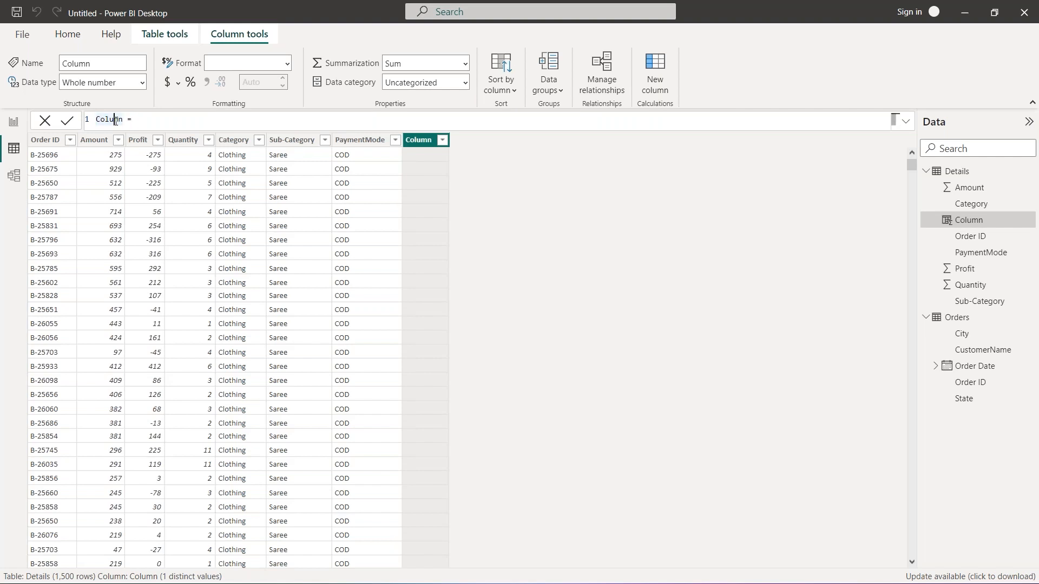
left_click(156, 118)
left_click(123, 120)
key("BackSpace")
key("BackSpace")
key("BackSpace")
key("BackSpace")
key("BackSpace")
key("BackSpace")
type("Random")
type(" C-")
key("BackSpace")
type("ol")
- Define the Random Col calculated column in Details as [Amount]*[Quantity] and commit the formula
left_click(185, 122)
type("[")
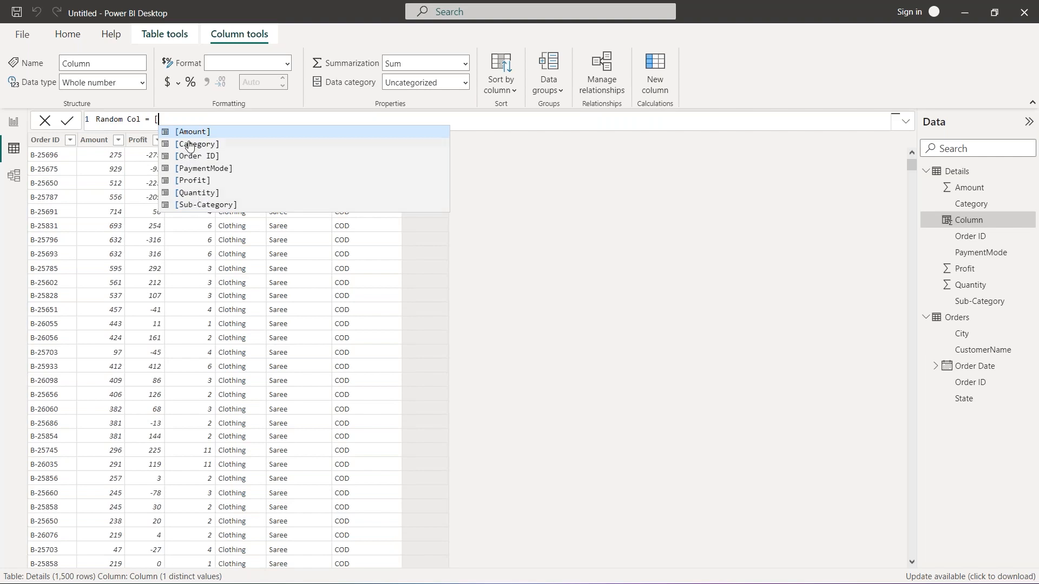
left_click(189, 134)
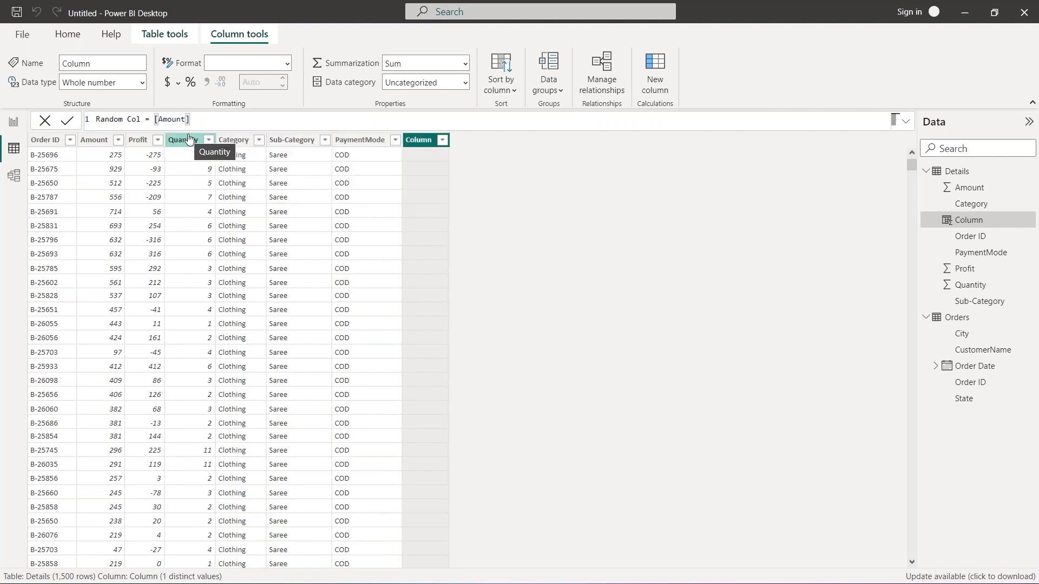
type("*[")
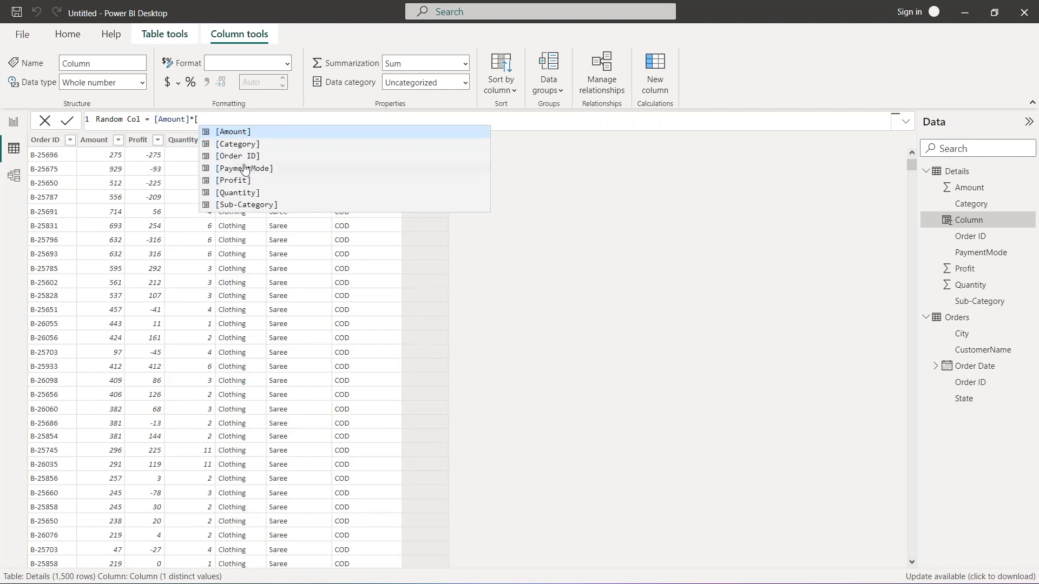
left_click(240, 193)
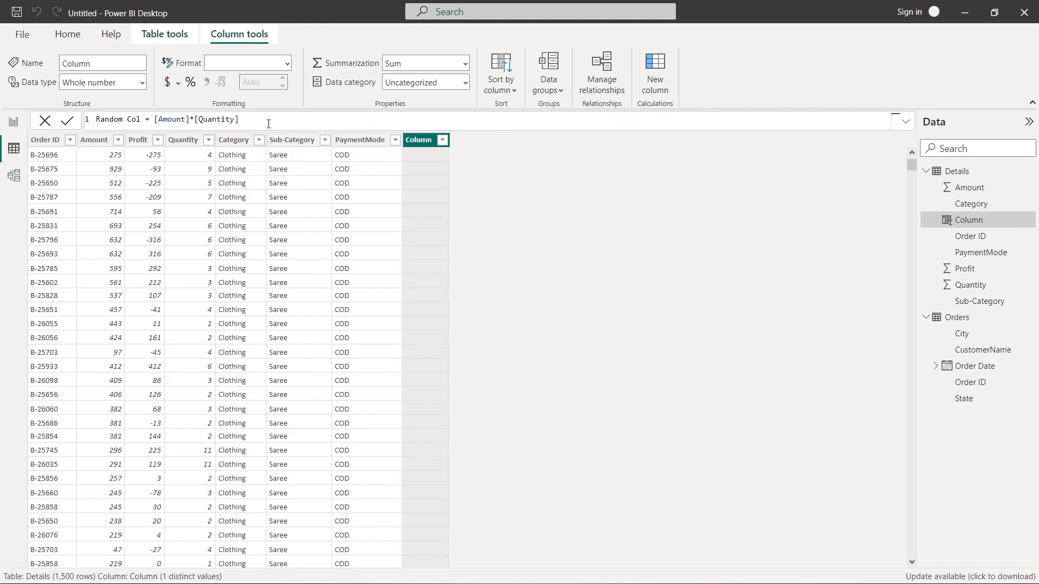
key("Return")
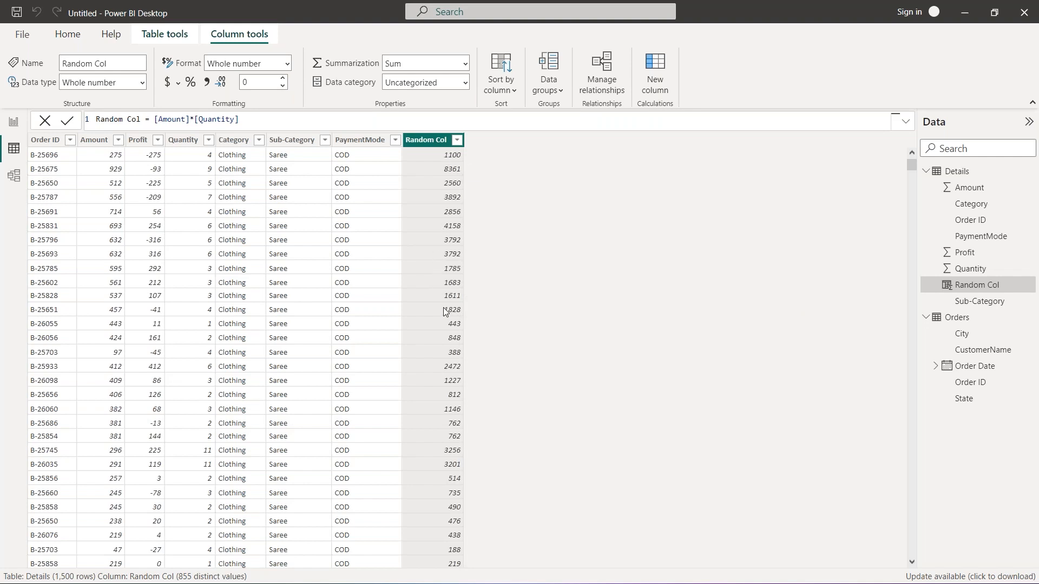
- Examine the calculated values of Random Col, its available data types and its formula
left_click(451, 156)
left_click(449, 170)
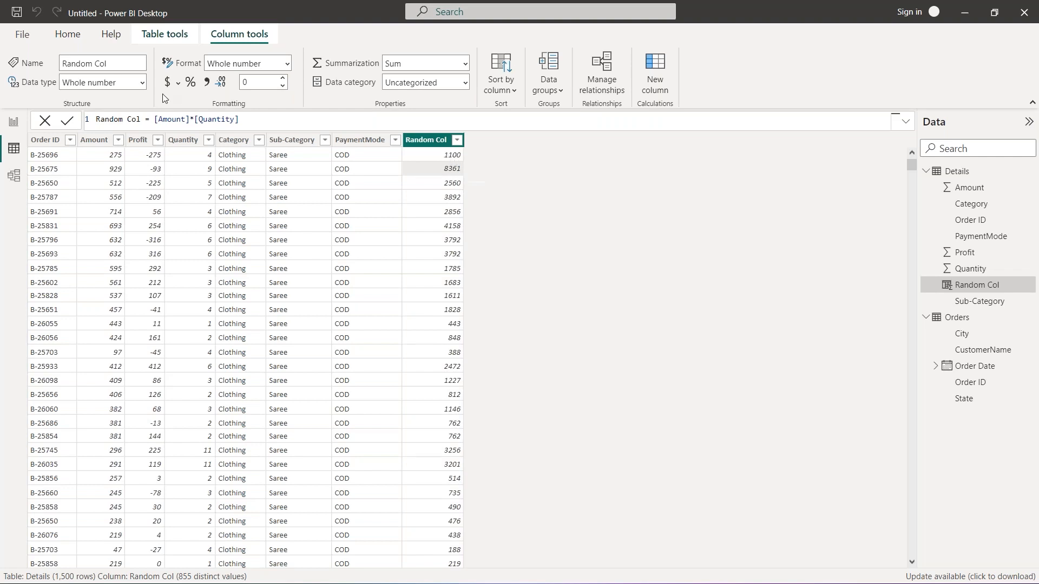
left_click(144, 83)
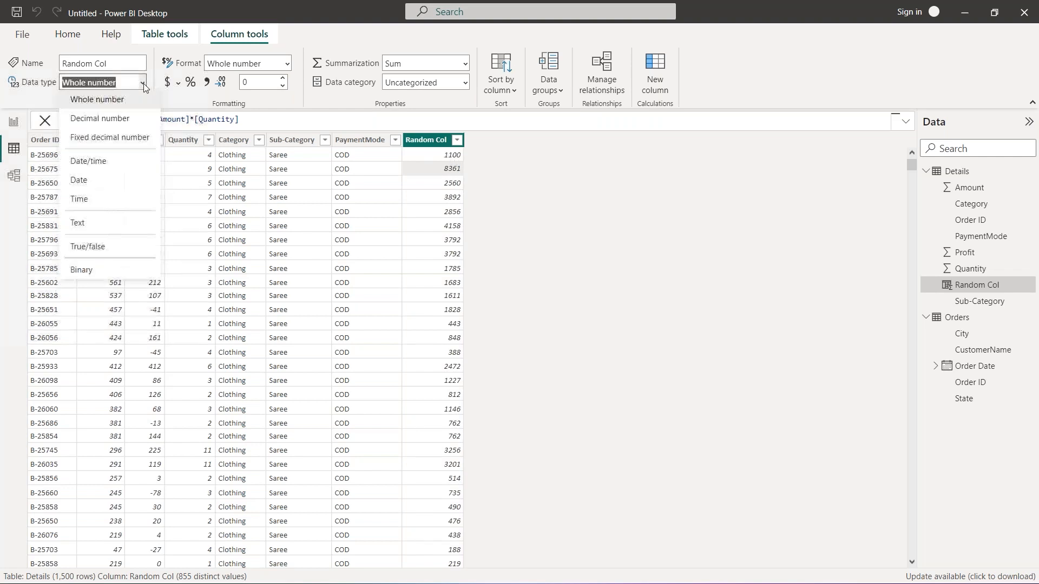
left_click(144, 83)
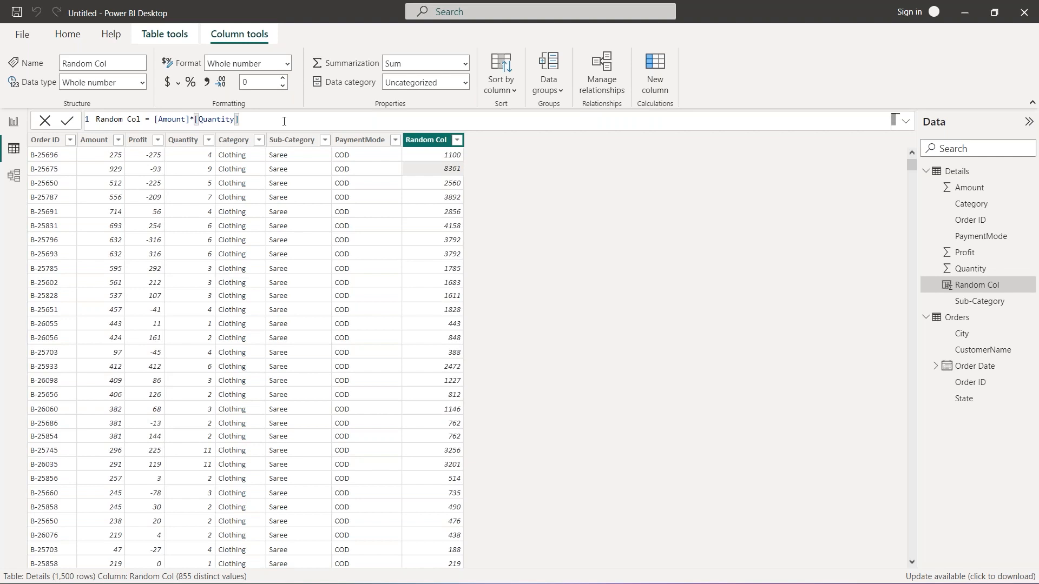
left_click_drag(239, 119, 98, 120)
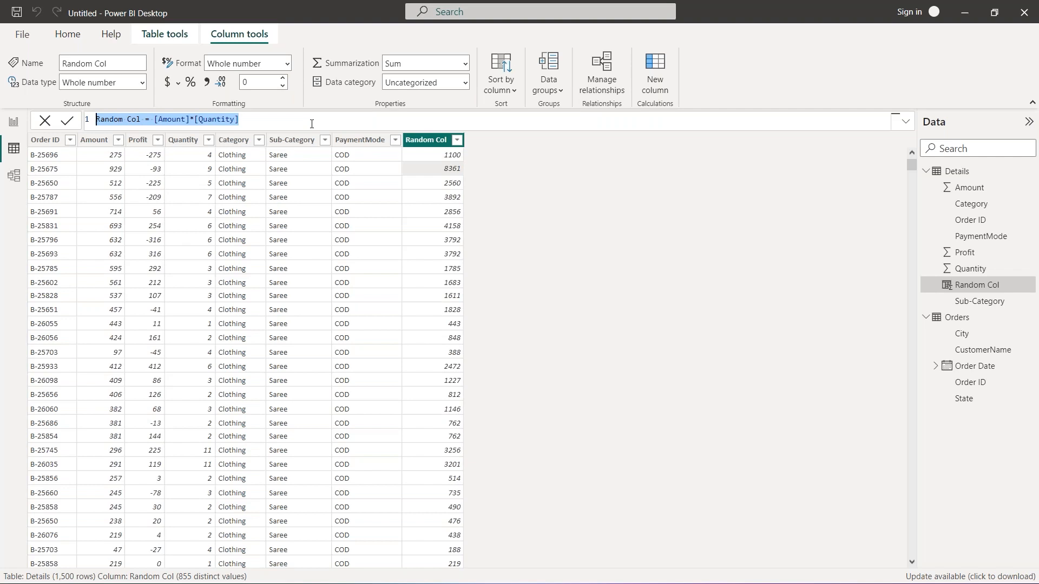
left_click(312, 124)
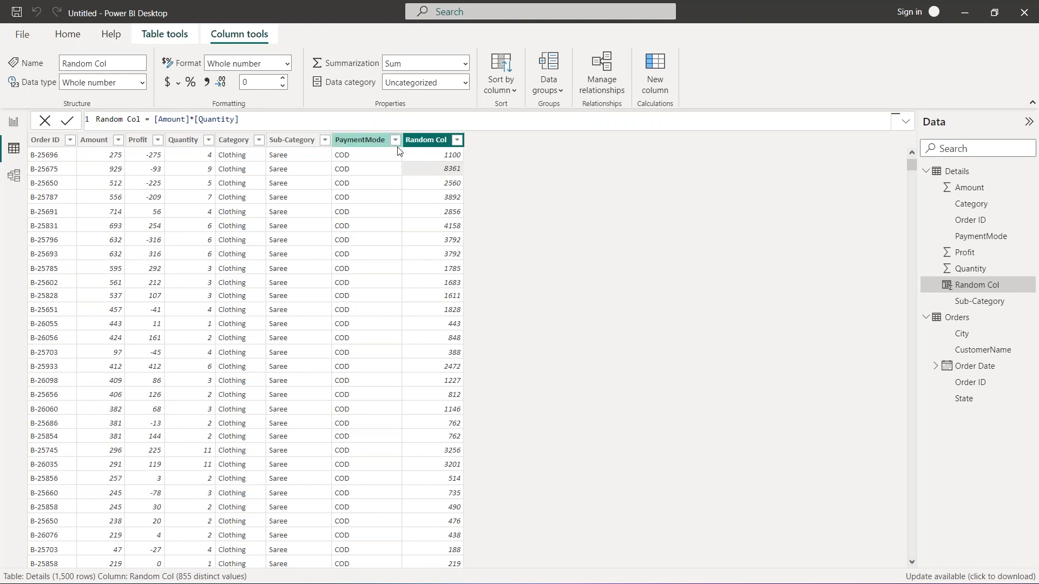
- Delete the Random Col column from the Details table and confirm the deletion
left_click(430, 141)
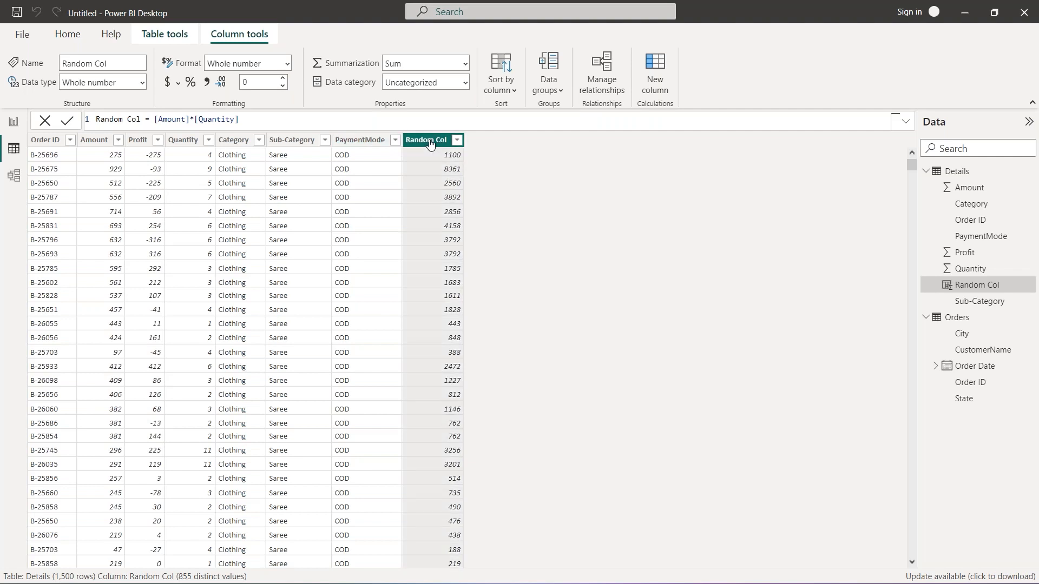
right_click(430, 142)
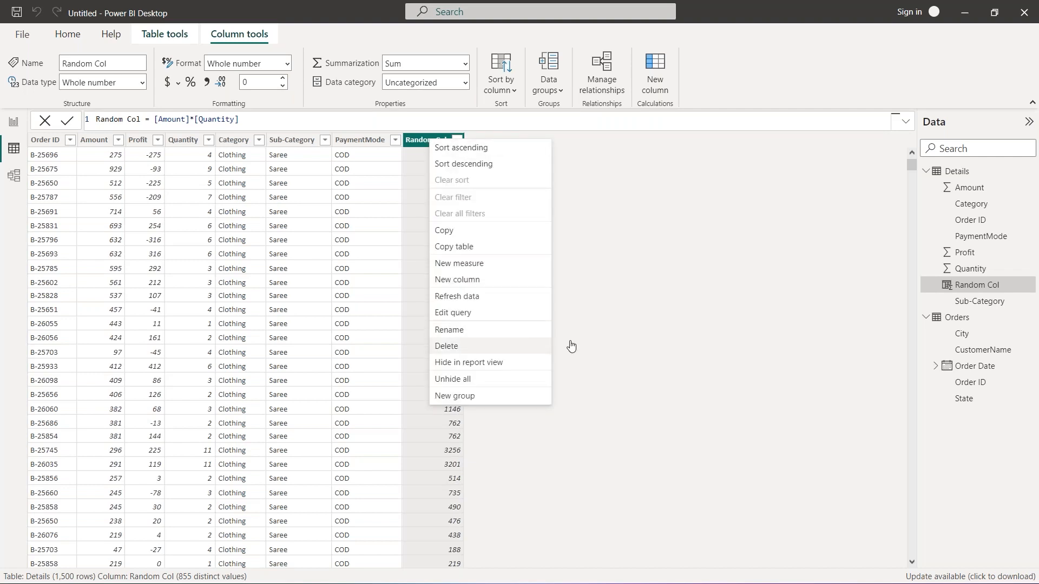
right_click(936, 287)
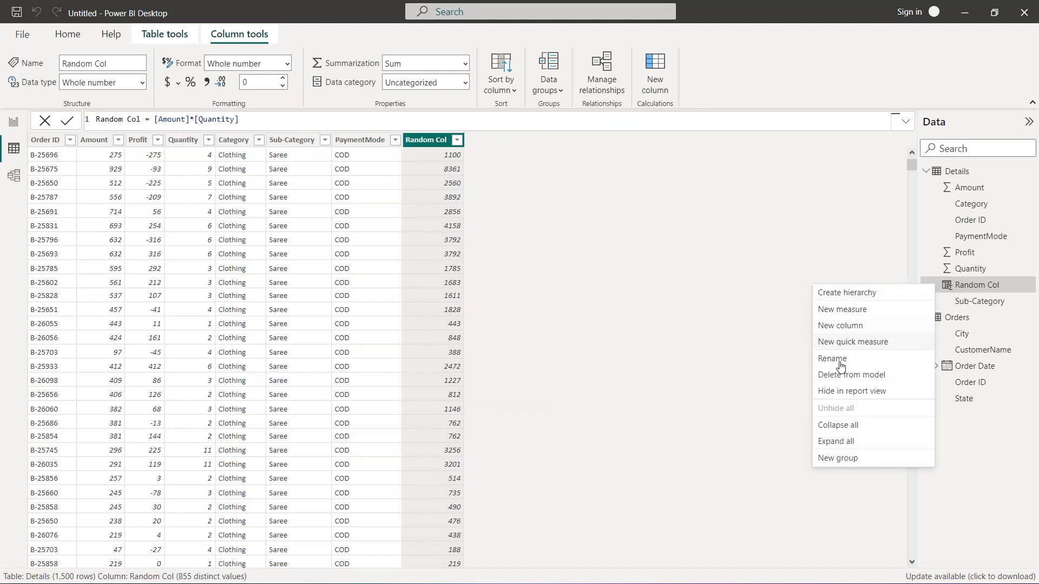
left_click(731, 284)
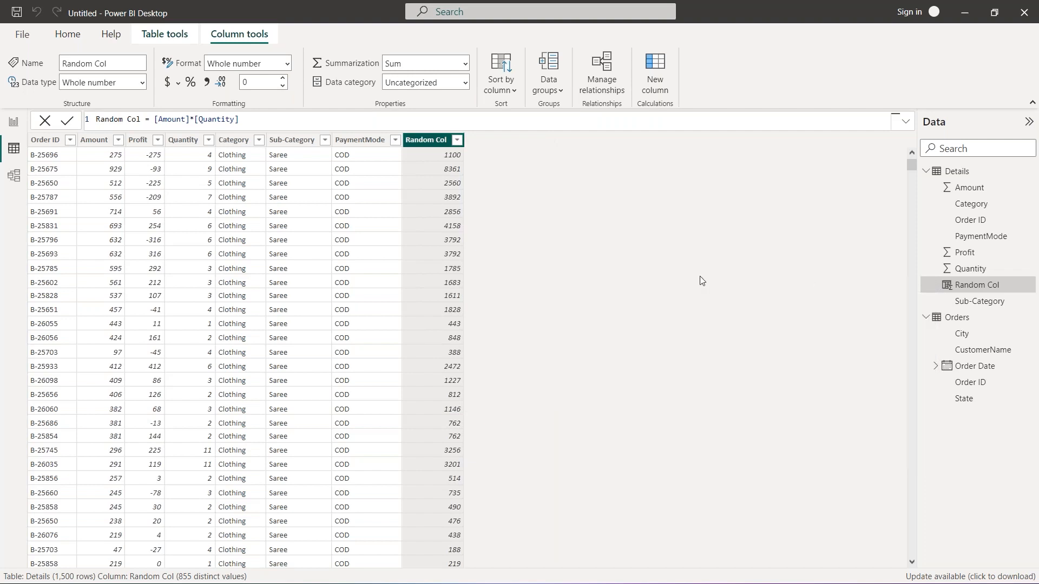
right_click(432, 143)
left_click(528, 341)
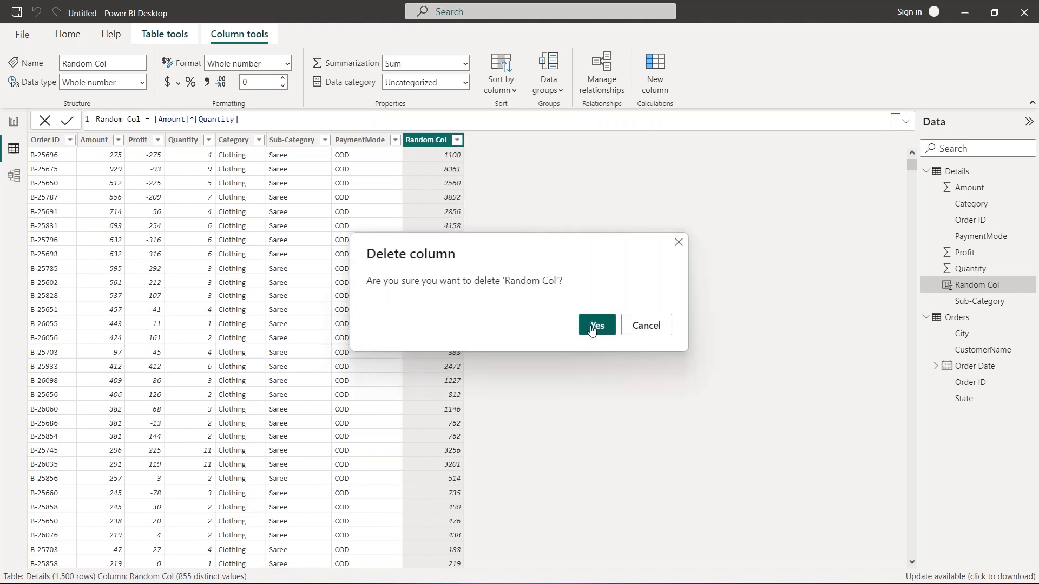
left_click(592, 324)
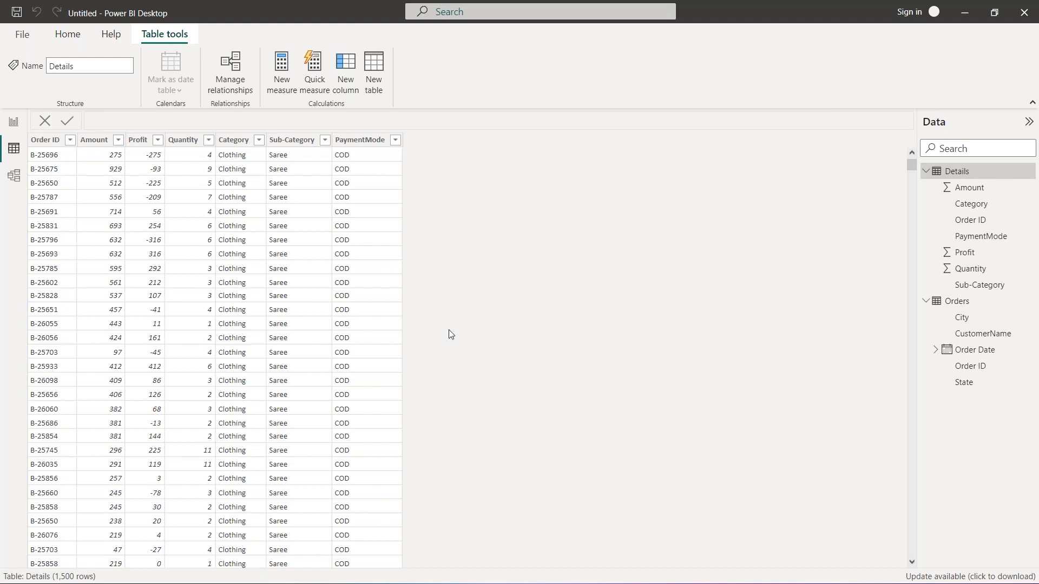
- Show the data model diagram and check the properties of the Details table
left_click(13, 177)
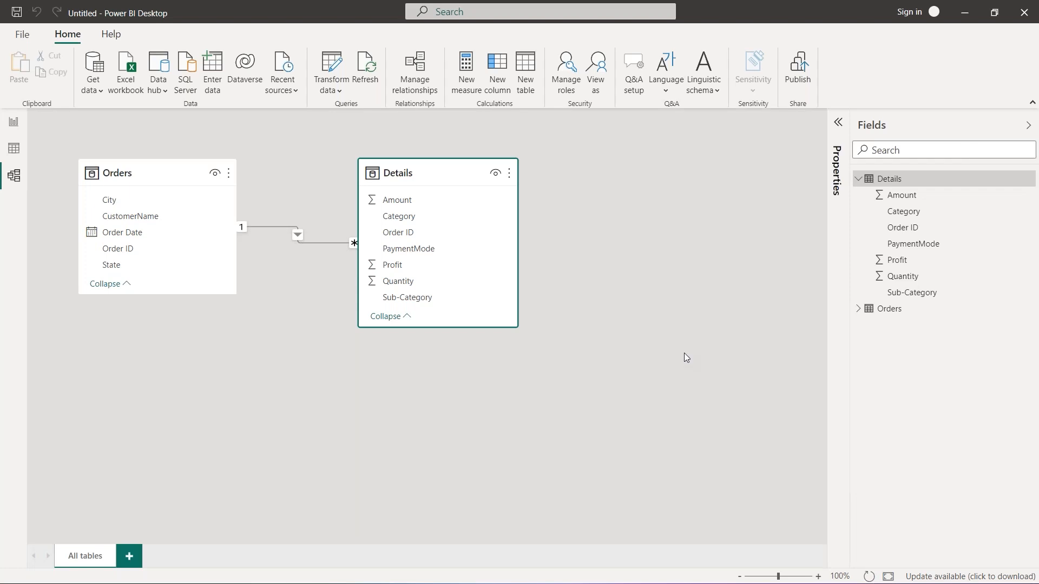
left_click(839, 124)
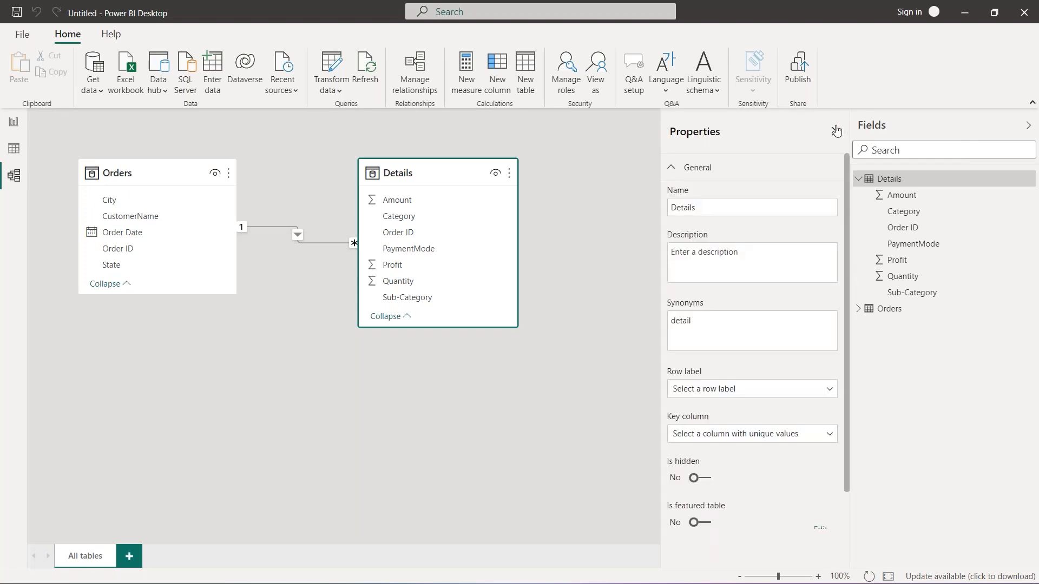
left_click(838, 128)
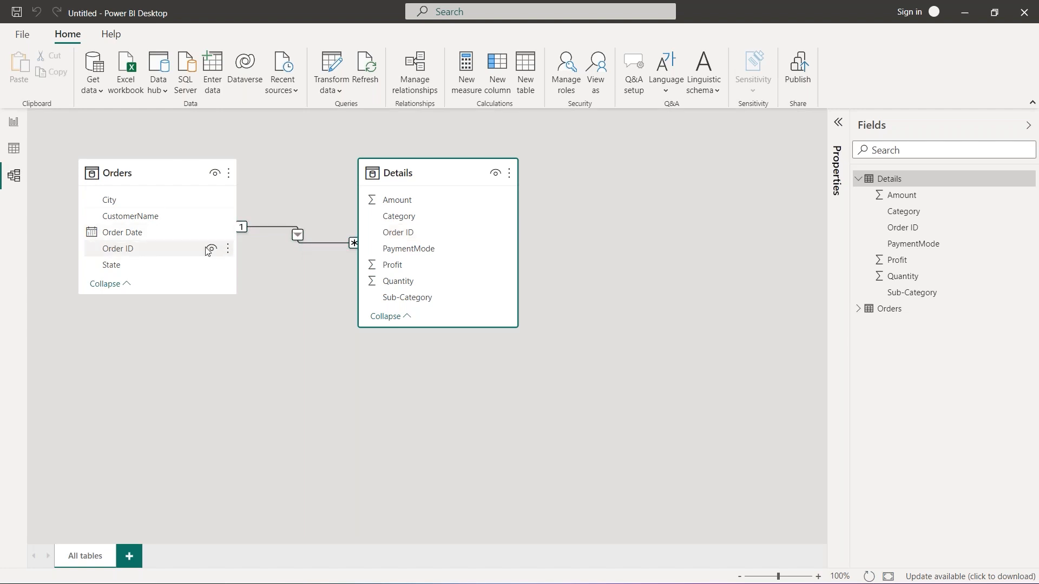
- Inspect the relationship between Orders and Details, including its cardinality and cross filter direction options, and cancel the relationship editor
right_click(294, 236)
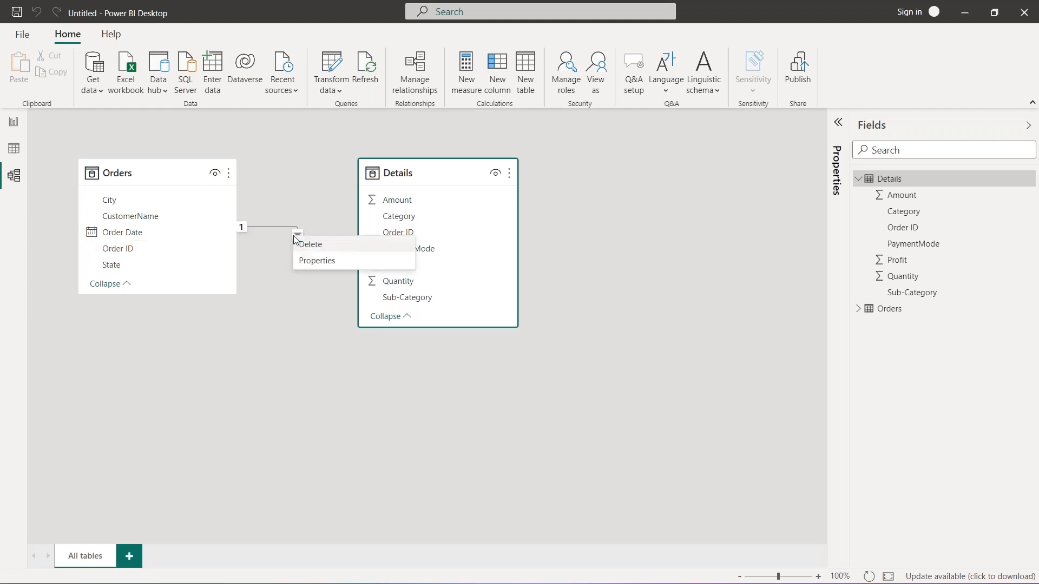
left_click(309, 261)
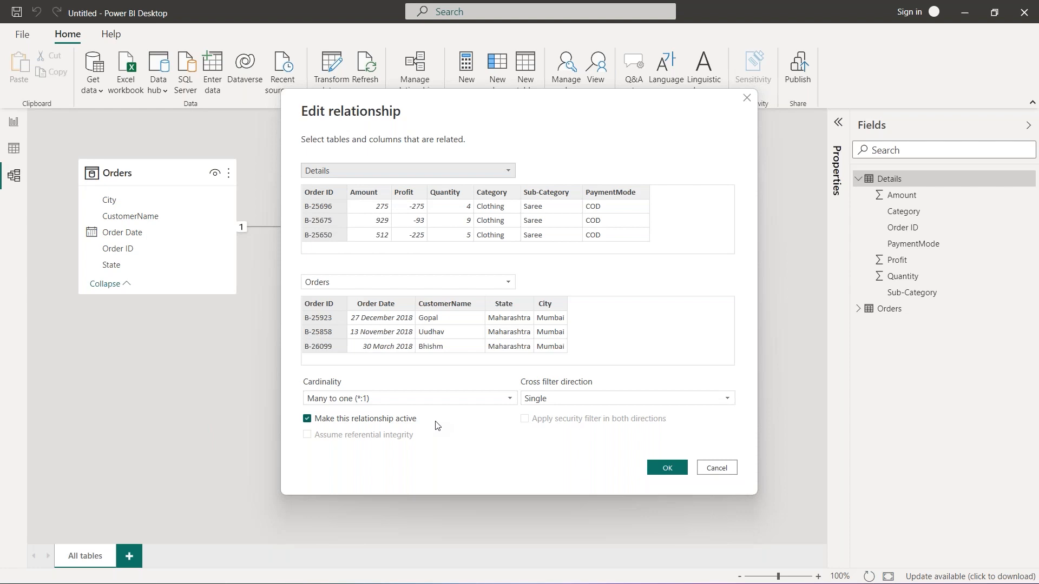
left_click(508, 401)
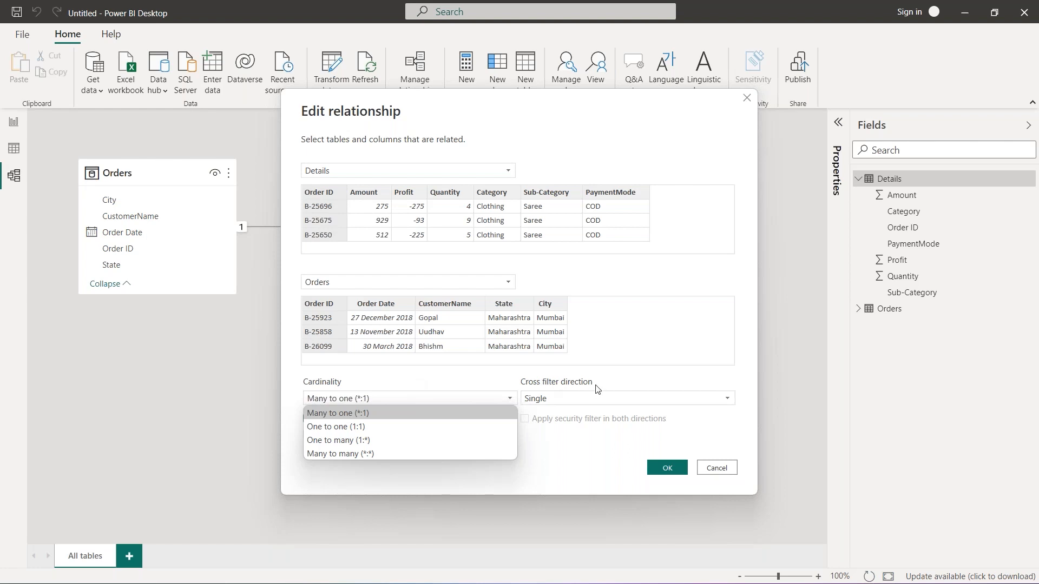
left_click(618, 392)
left_click(618, 393)
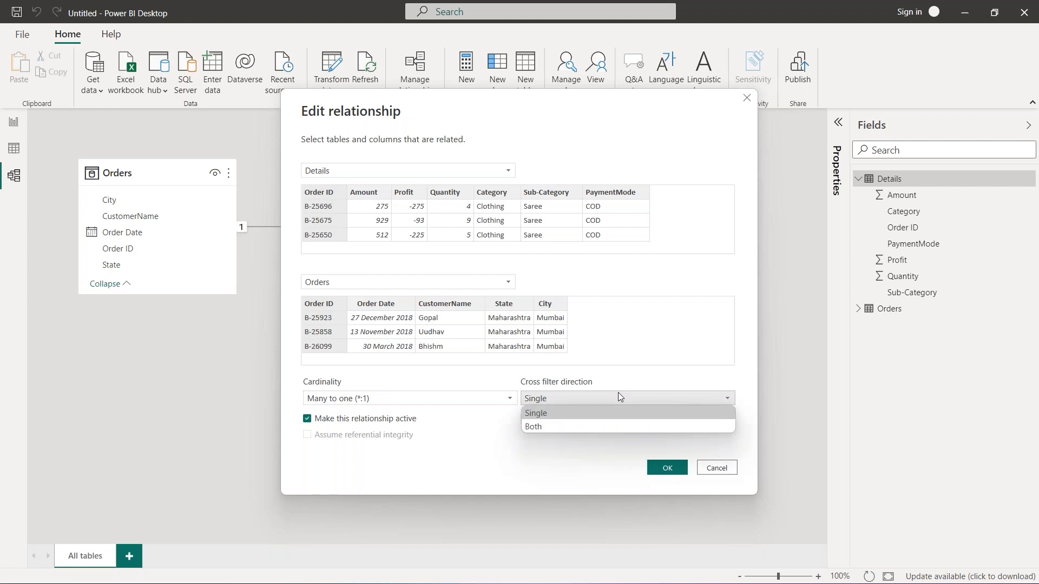
left_click(634, 379)
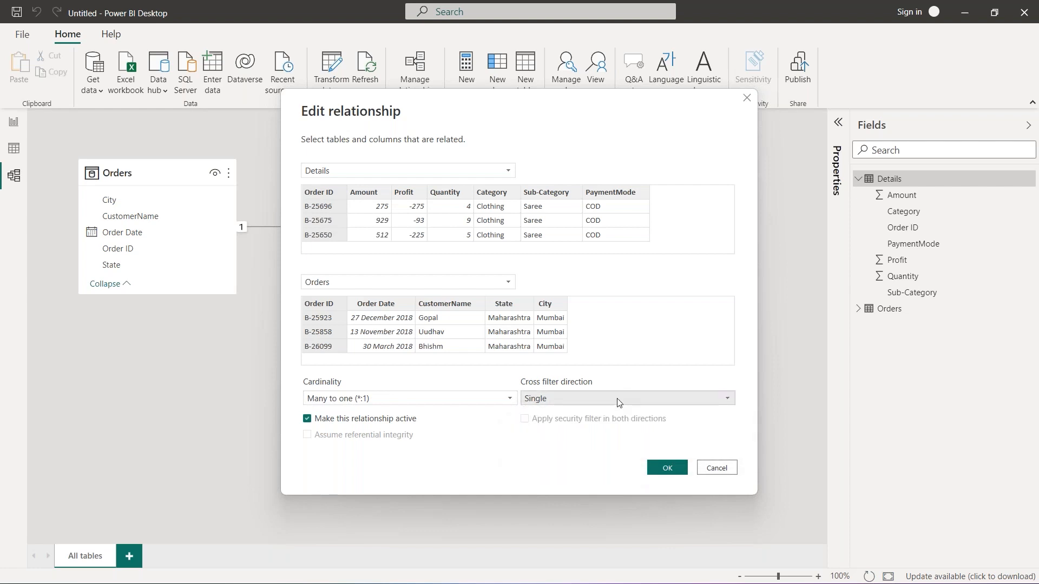
left_click(620, 398)
left_click(613, 384)
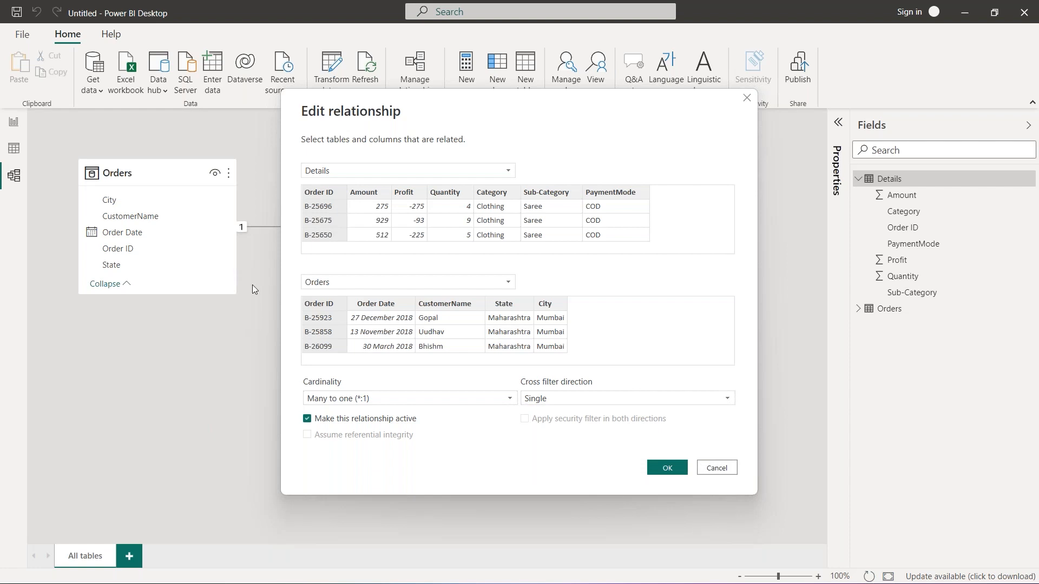
left_click(582, 394)
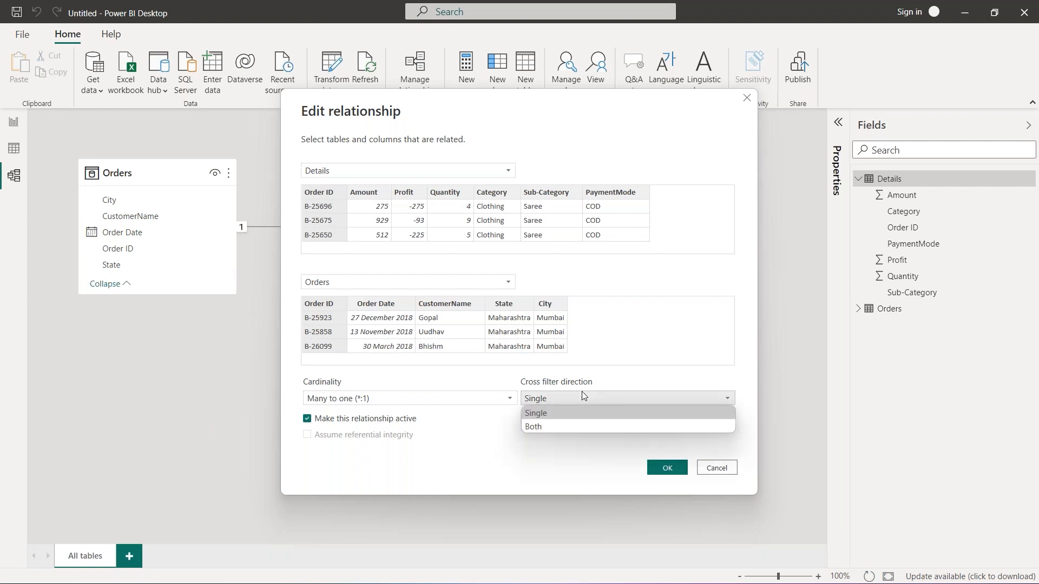
left_click(627, 389)
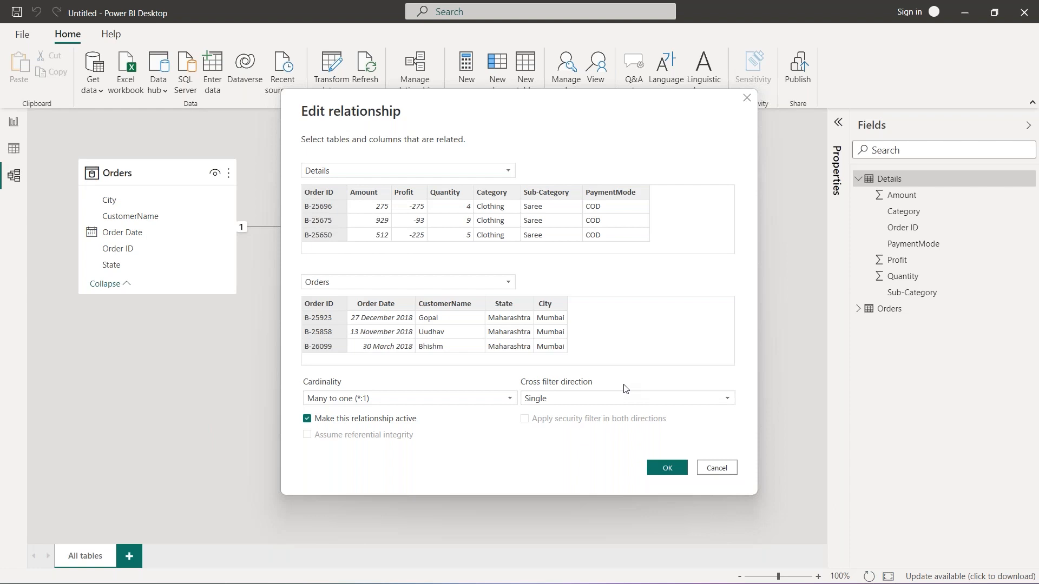
left_click(466, 398)
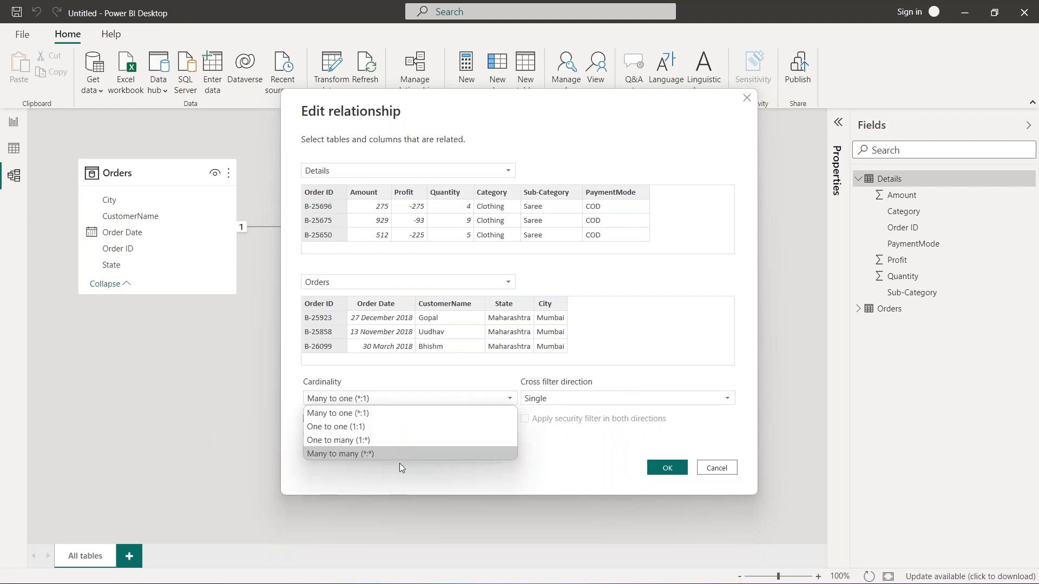
left_click(592, 468)
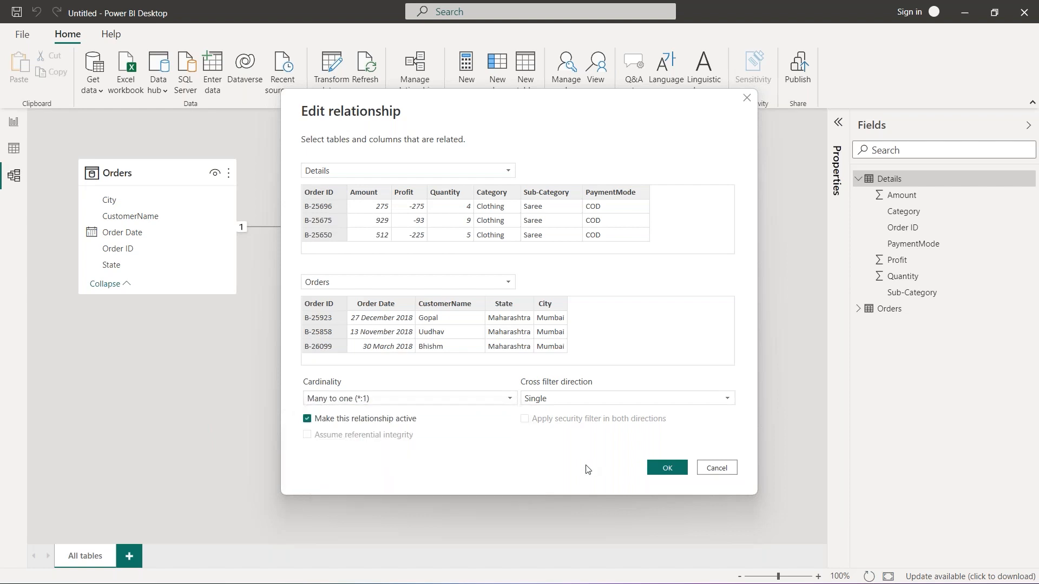
left_click(728, 470)
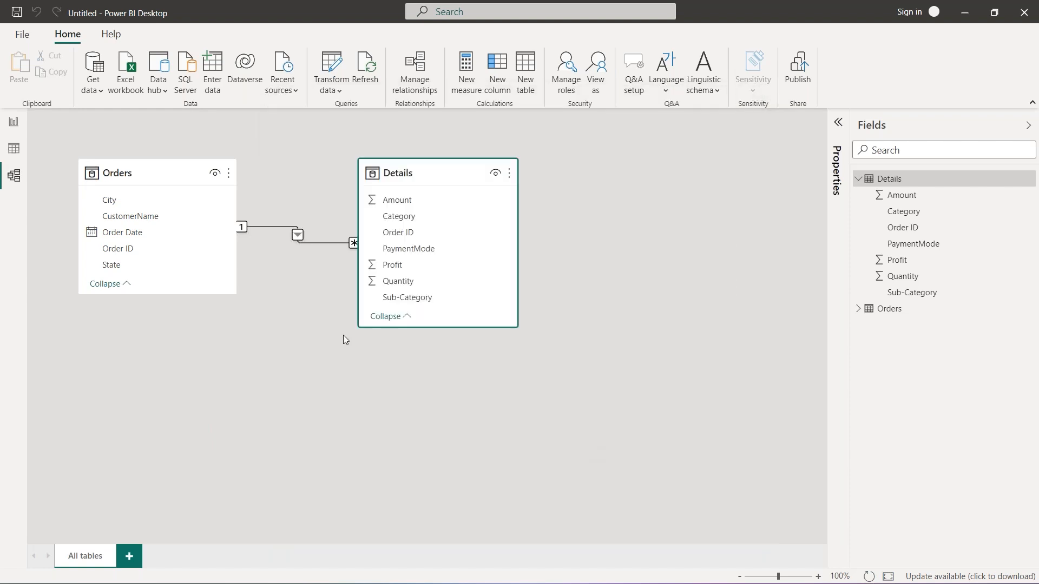
double_click(302, 241)
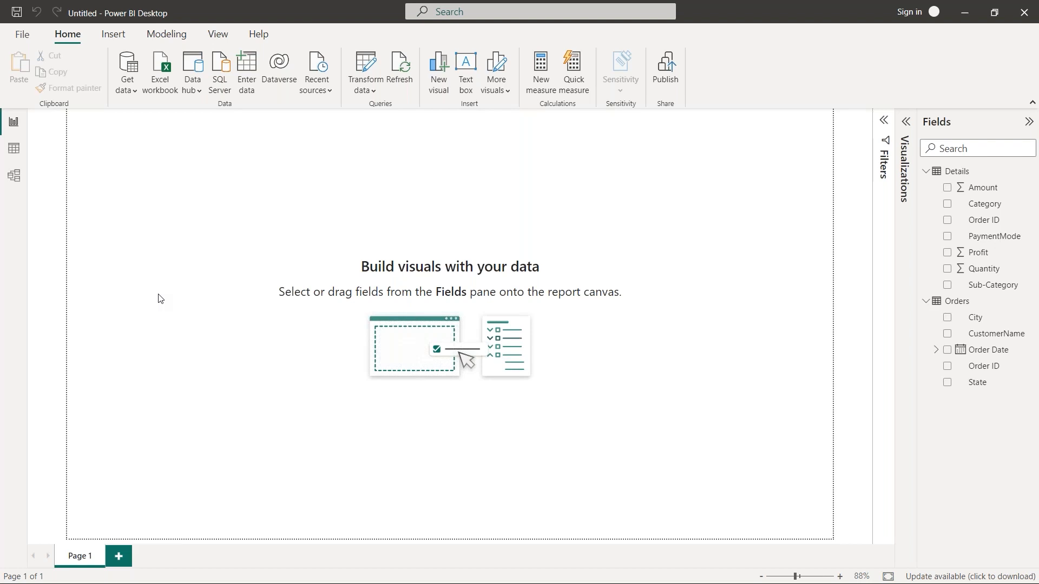
- Review the data of the Details query and the Orders query in the Power Query Editor
mouse_move(144, 570)
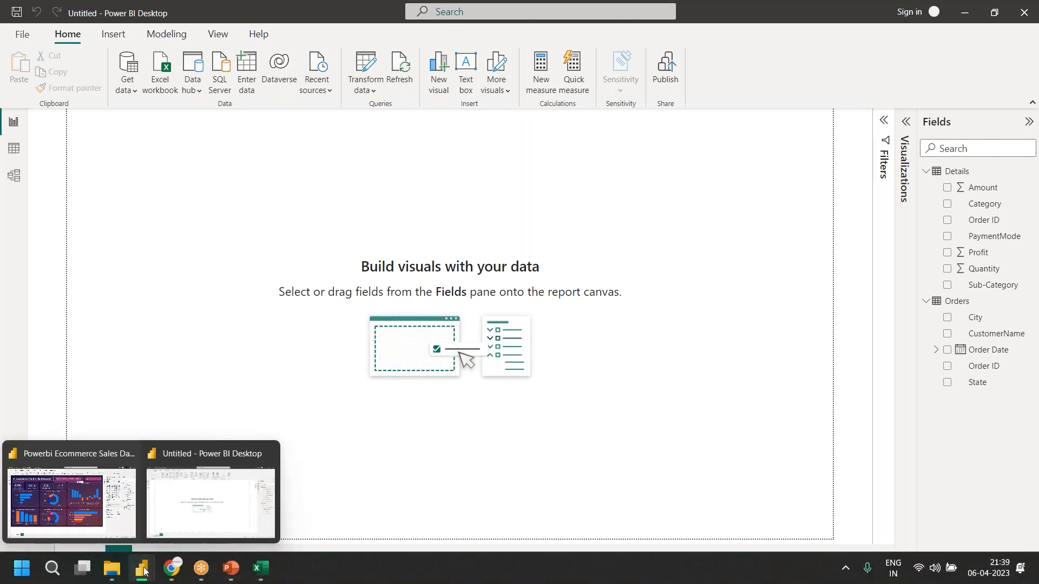
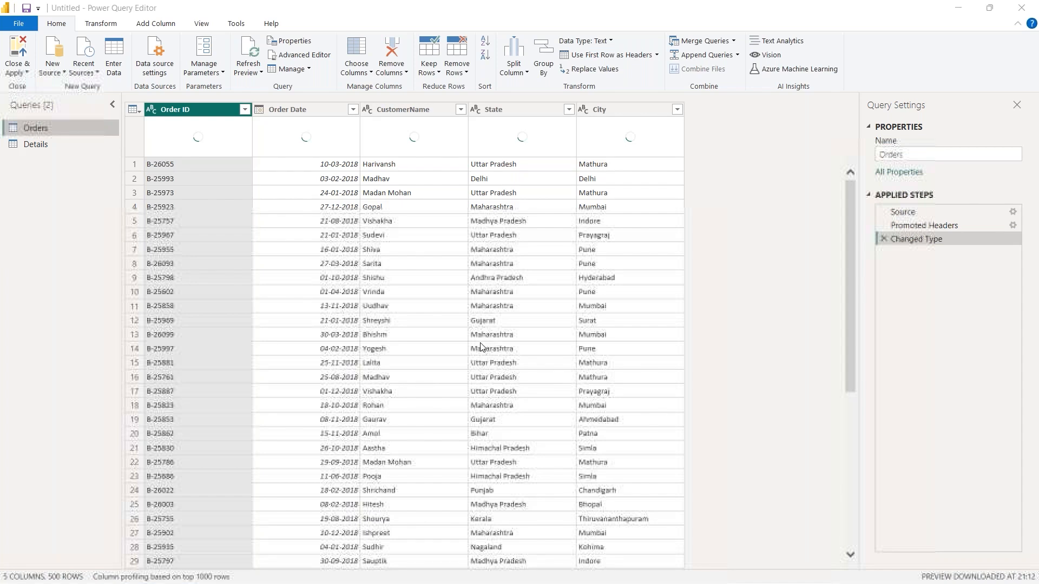
left_click(60, 148)
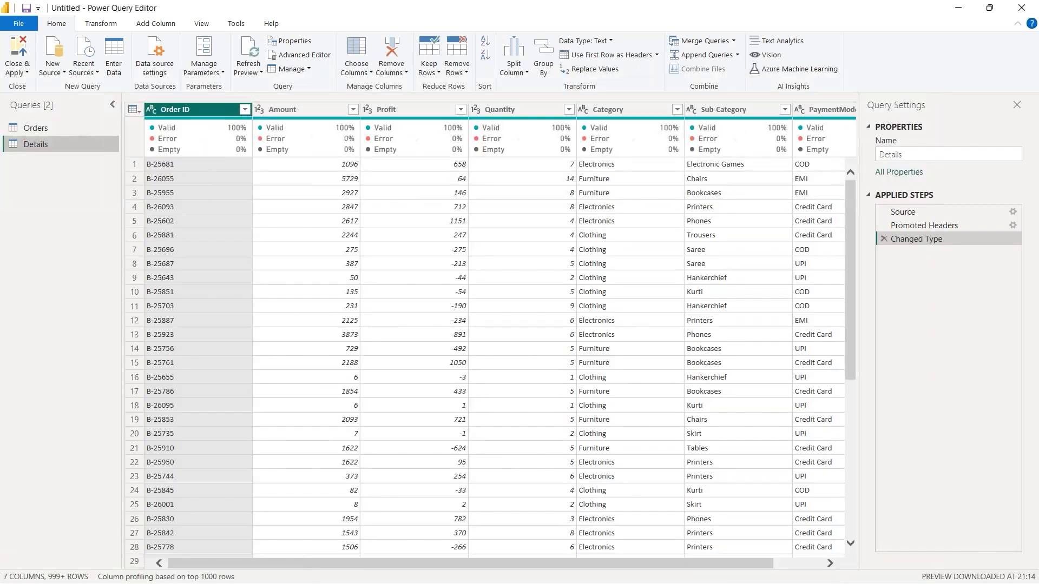
left_click(64, 128)
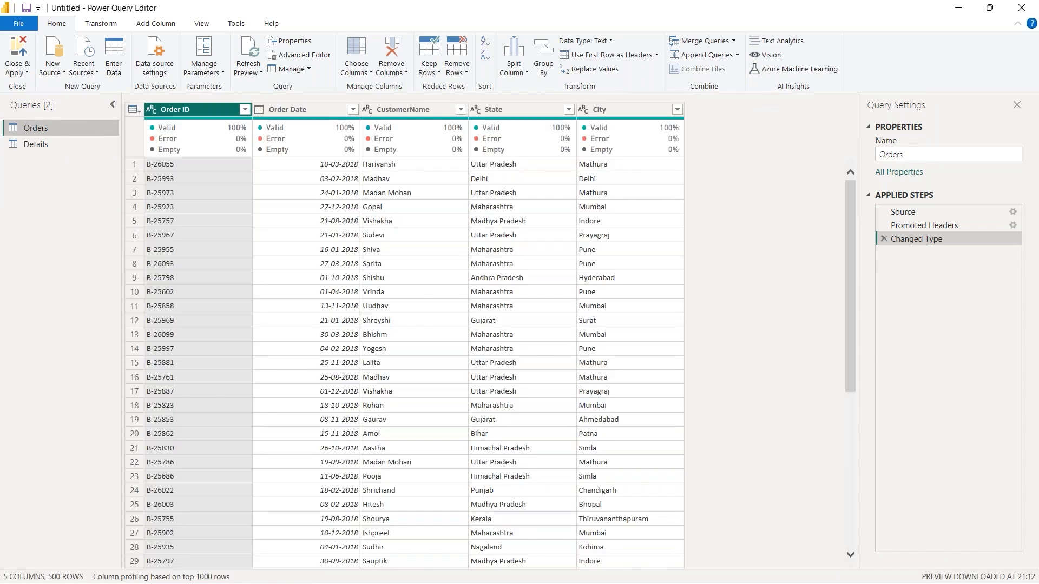
- Start a basic Group By on the Details query with Category as the grouping column
left_click(544, 68)
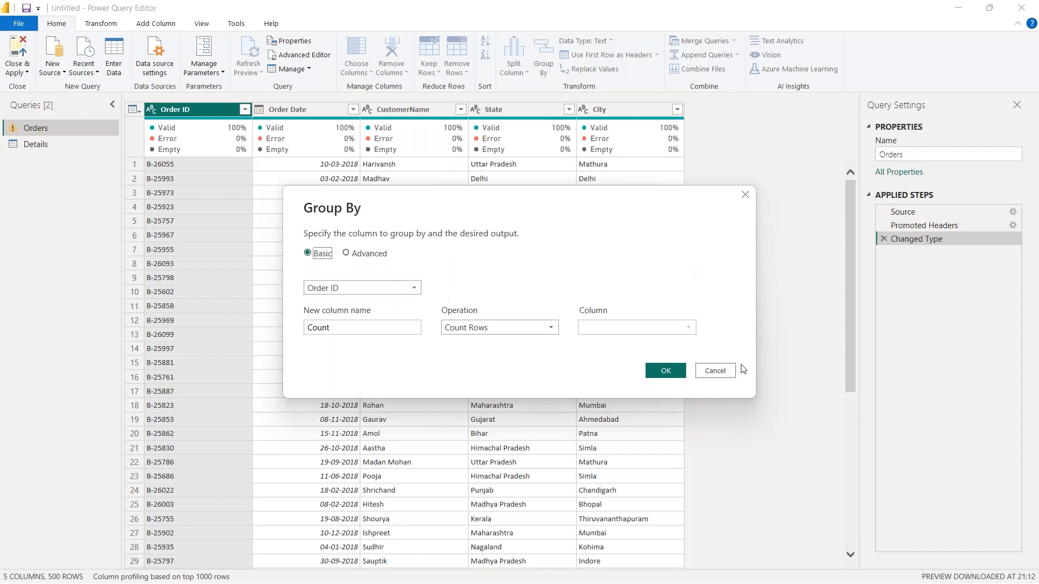
left_click(717, 371)
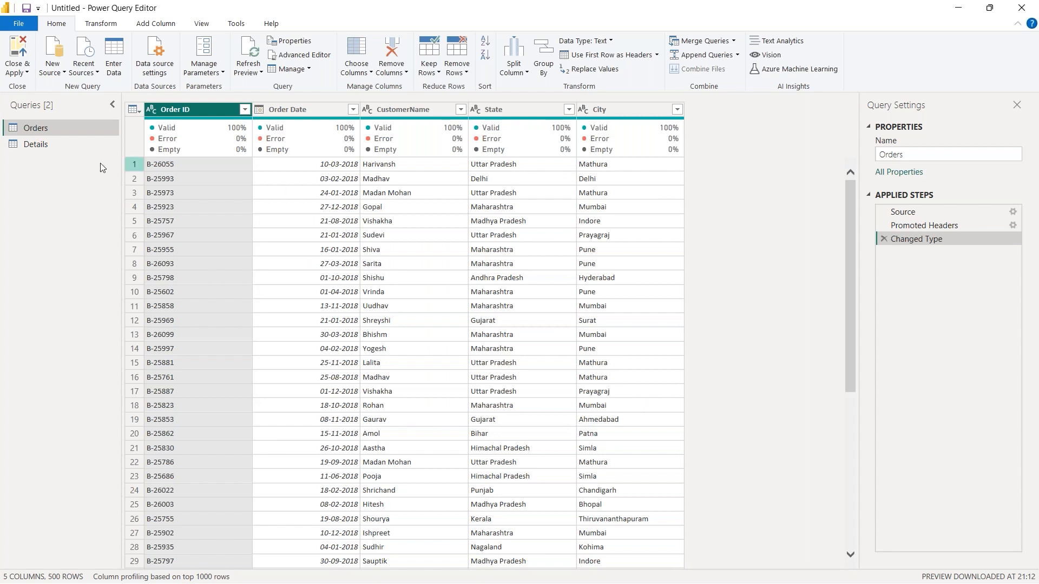
left_click(29, 145)
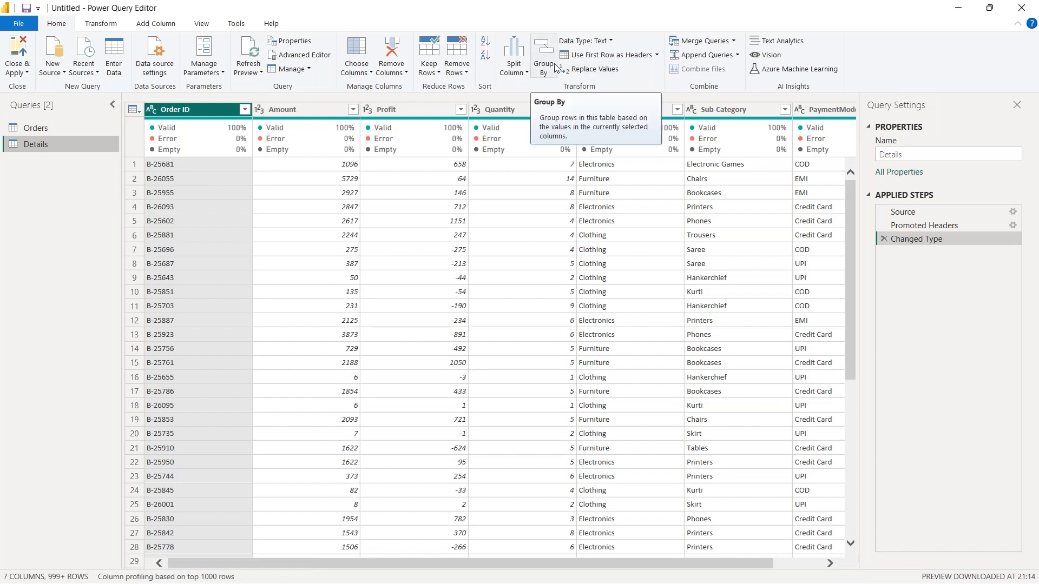
left_click(552, 64)
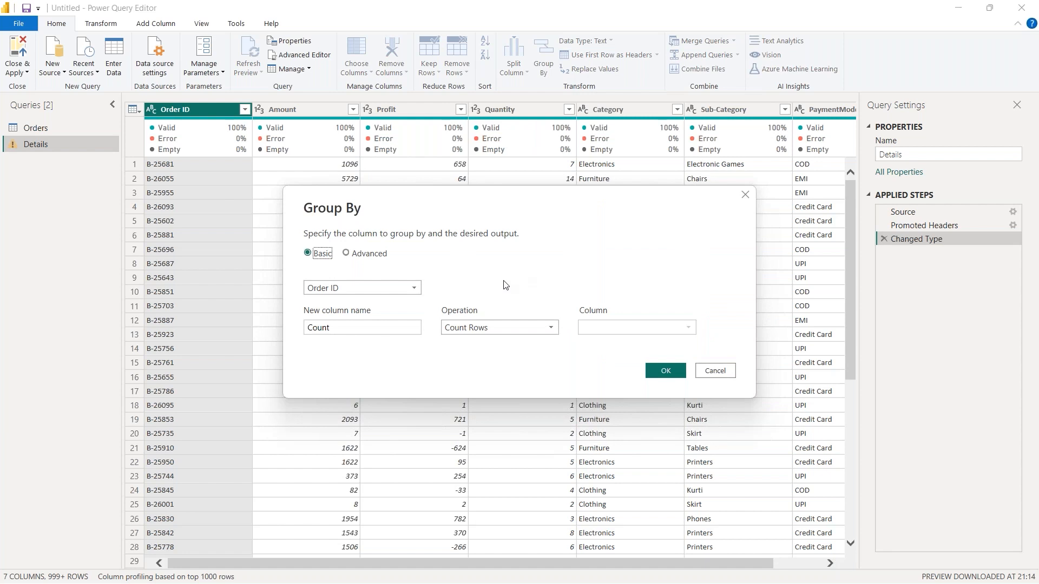
left_click_drag(468, 198, 506, 216)
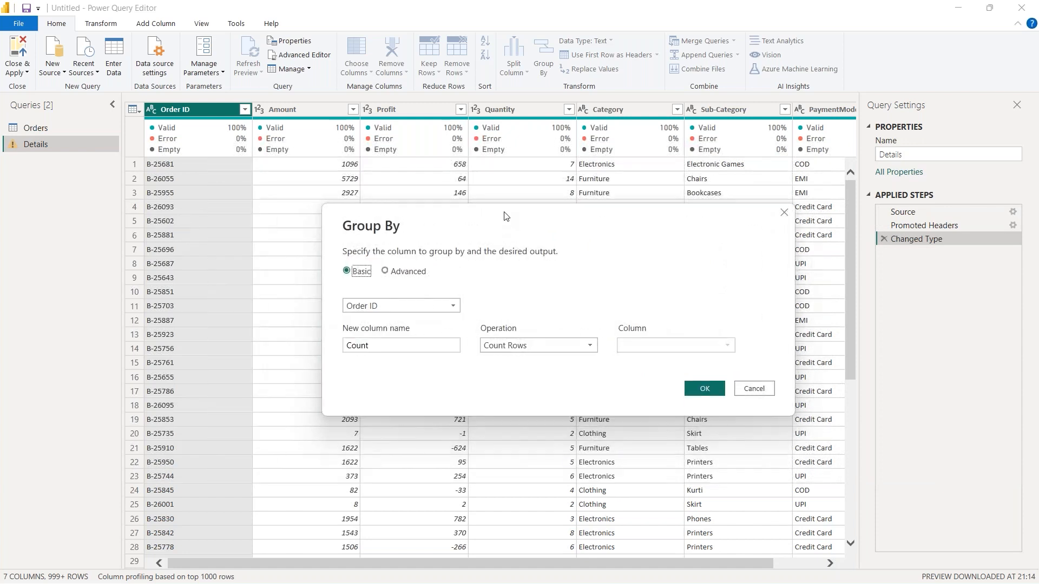
left_click(454, 305)
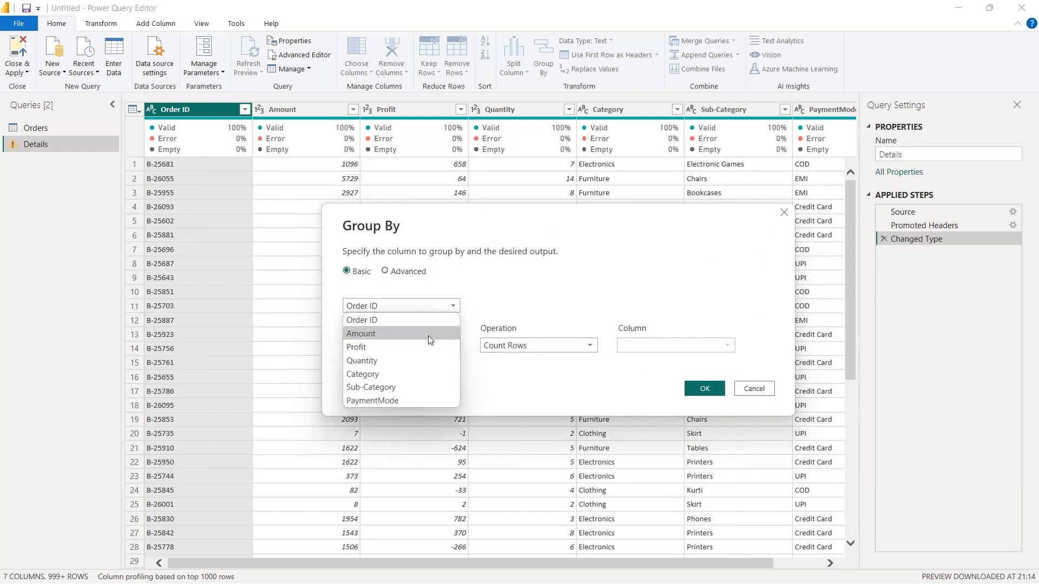
left_click(410, 374)
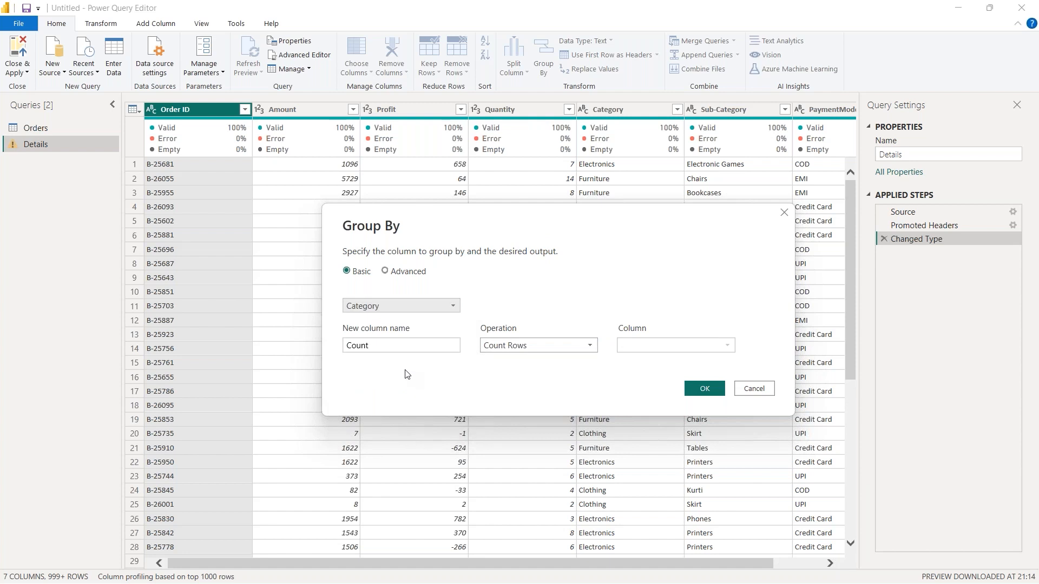
- Aggregate the Category groups into the Count column as the sum of Amount, and remove the resulting Grouped Rows step
left_click(429, 349)
double_click(400, 346)
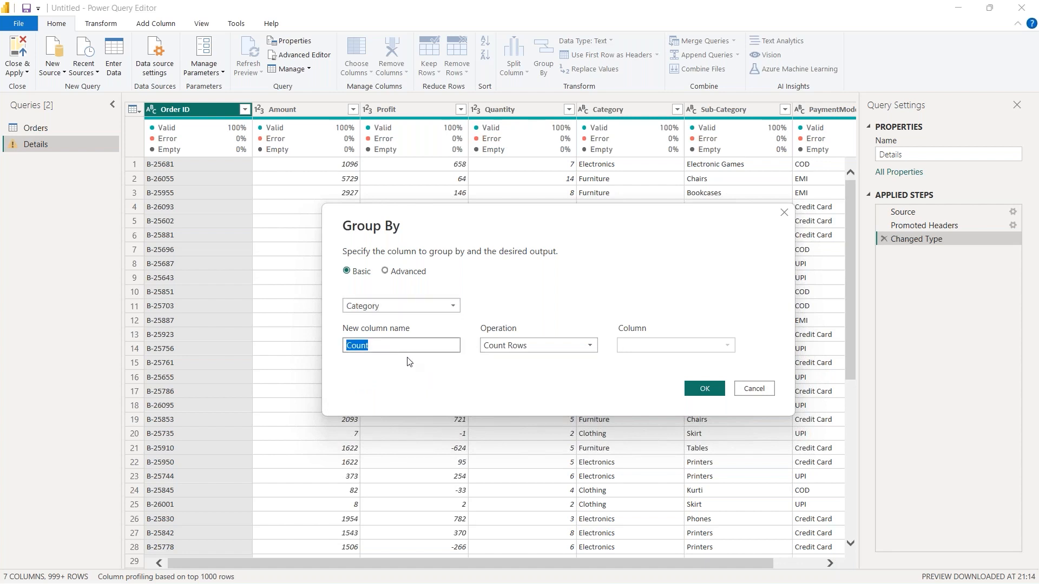
left_click(535, 364)
left_click(560, 351)
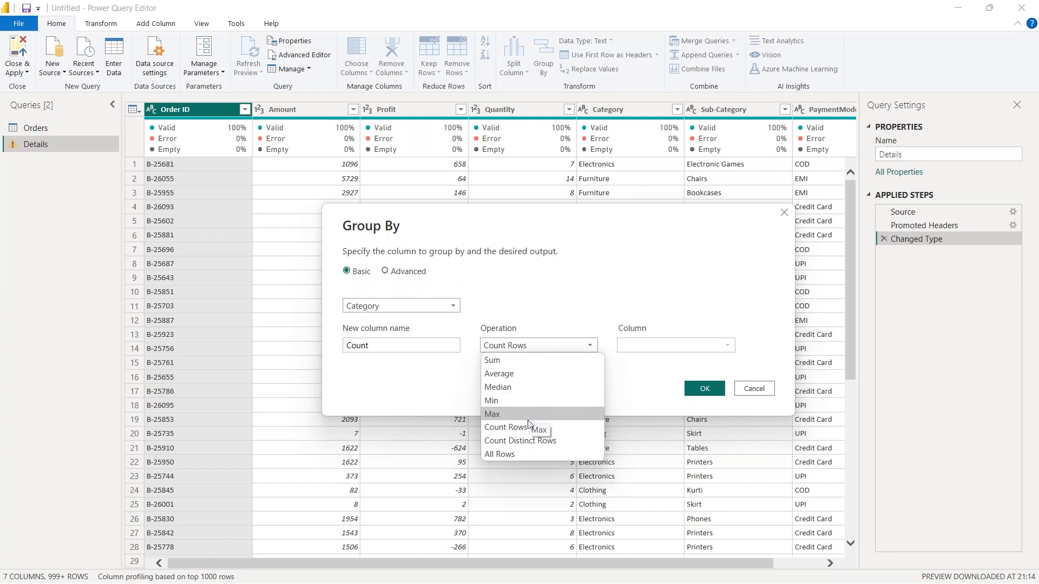
left_click(552, 361)
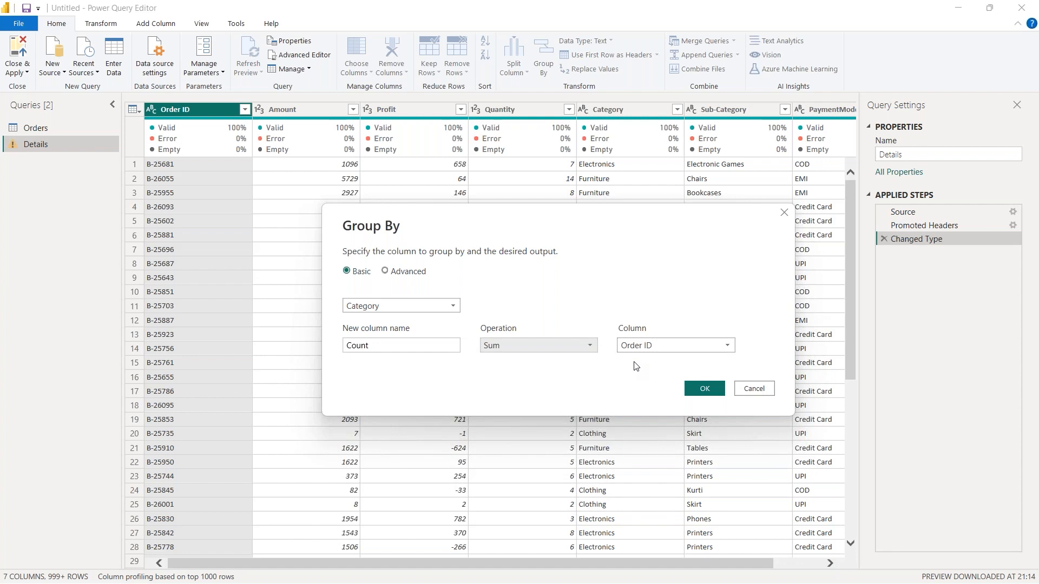
left_click(659, 345)
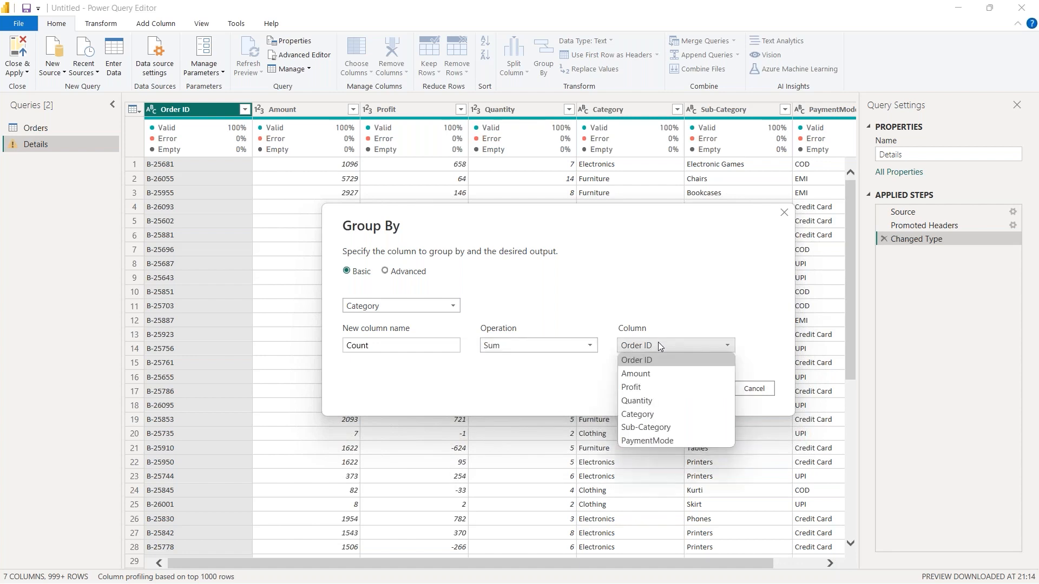
left_click(634, 379)
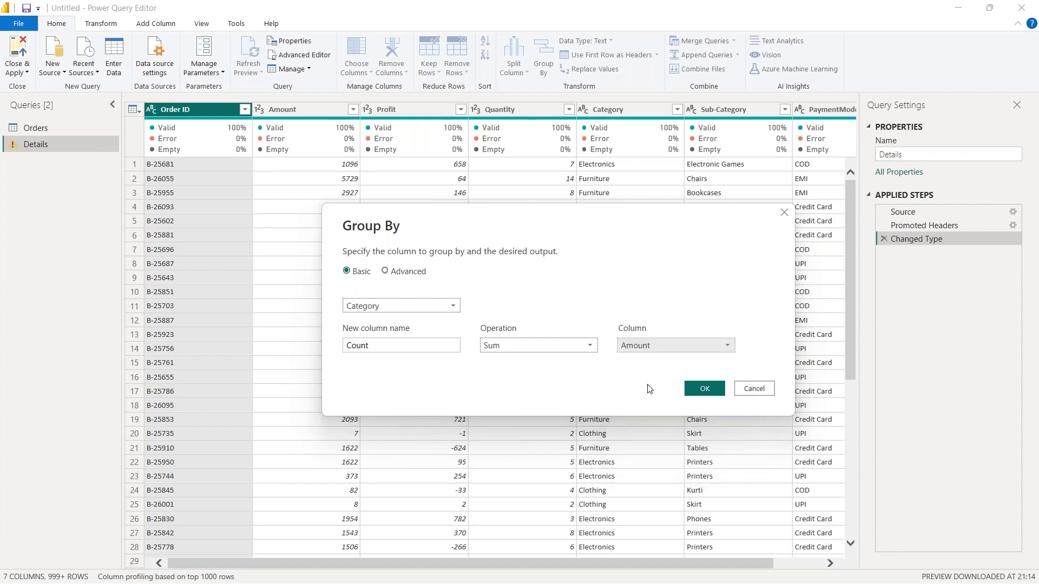
left_click(716, 392)
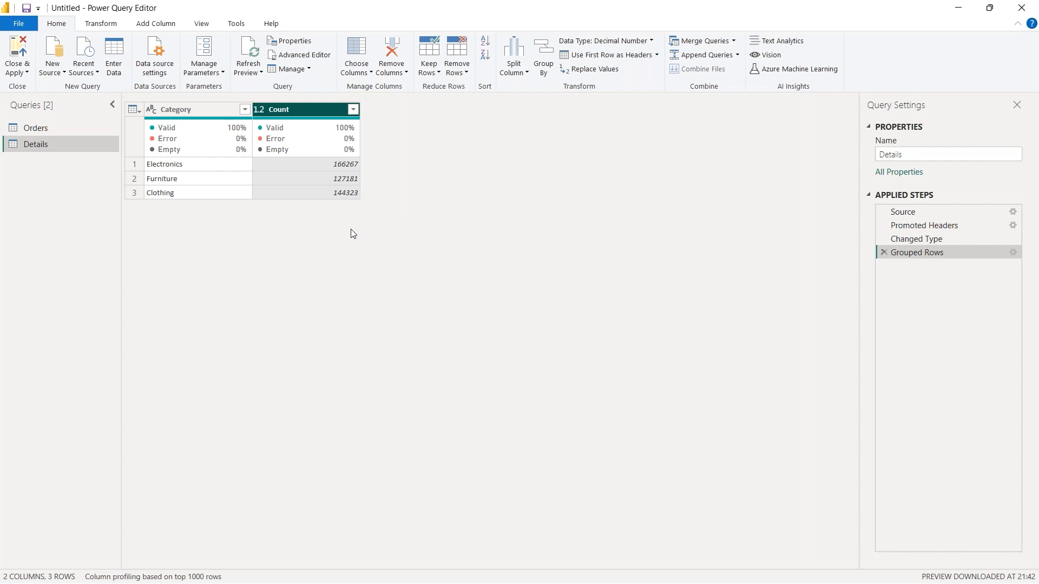
left_click(883, 252)
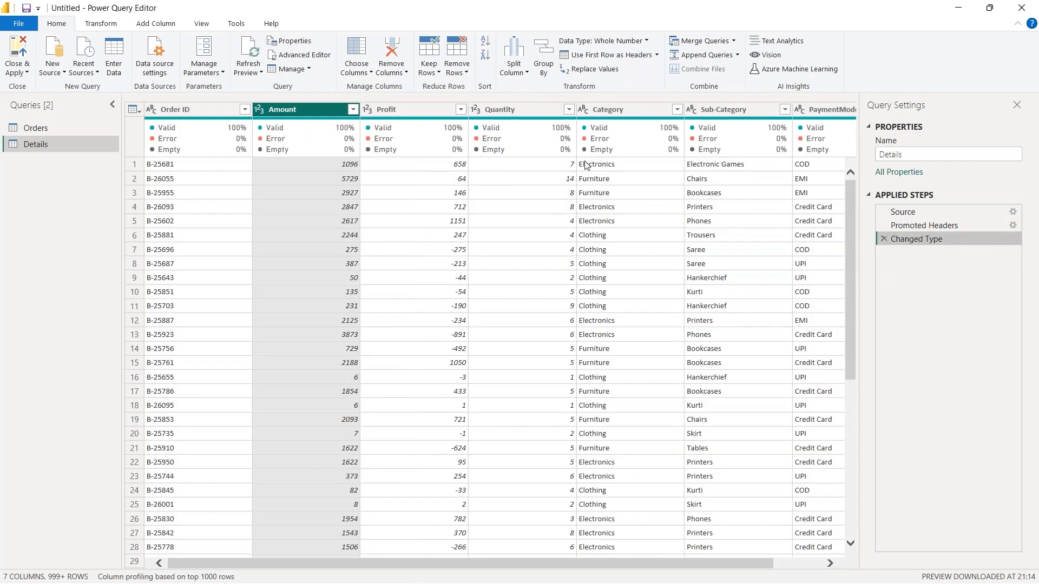
- Set up an advanced Group By on the Details query with Category and Sub-Category as grouping columns
left_click(545, 67)
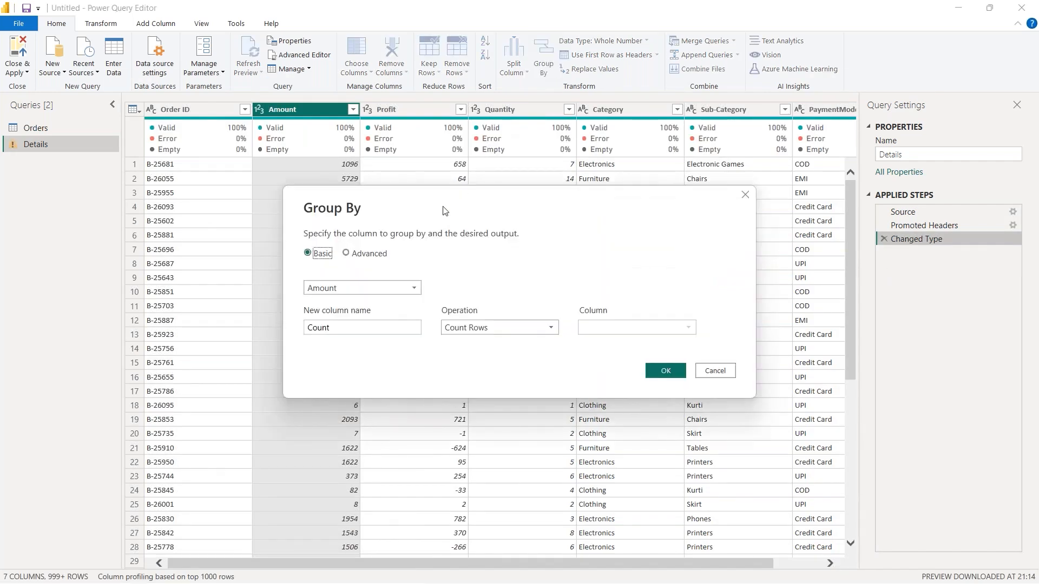
left_click(348, 254)
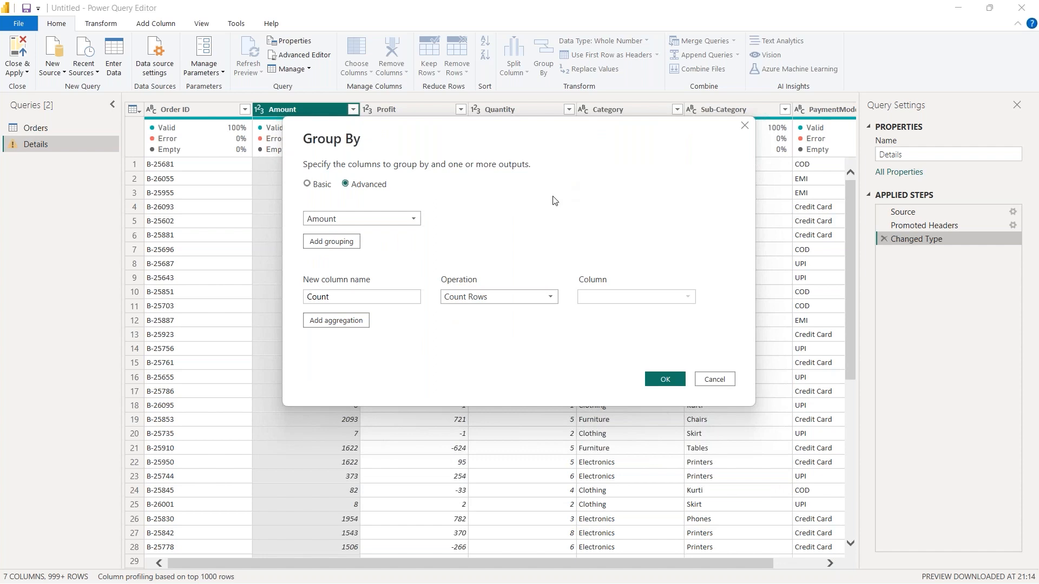
left_click(414, 219)
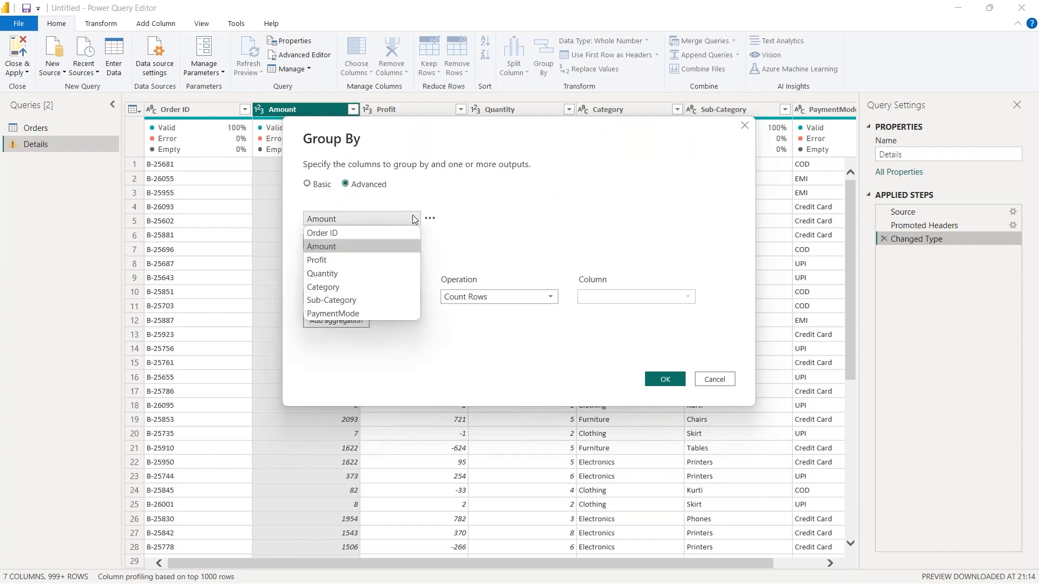
left_click(358, 282)
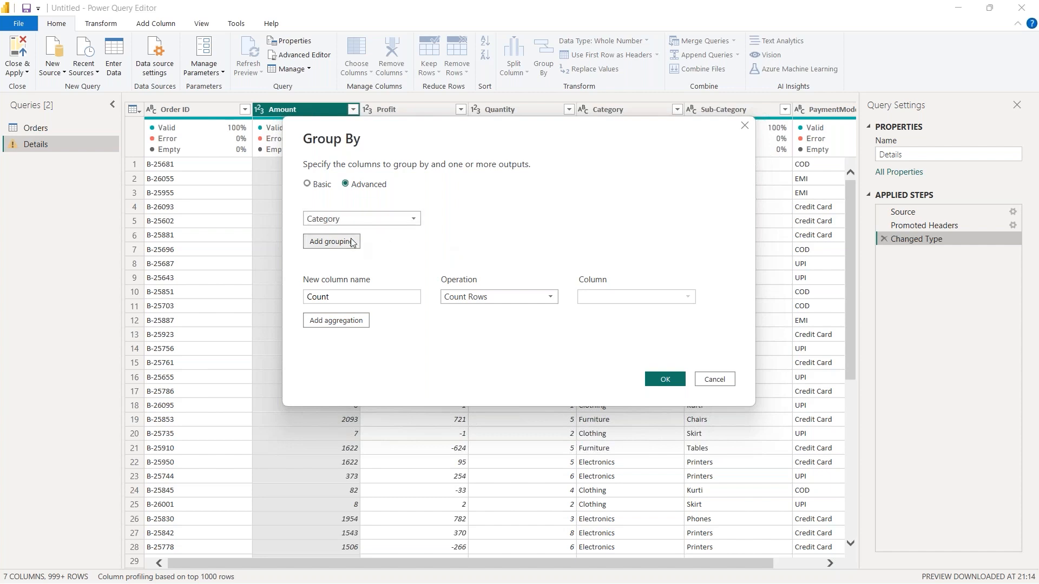
left_click(335, 241)
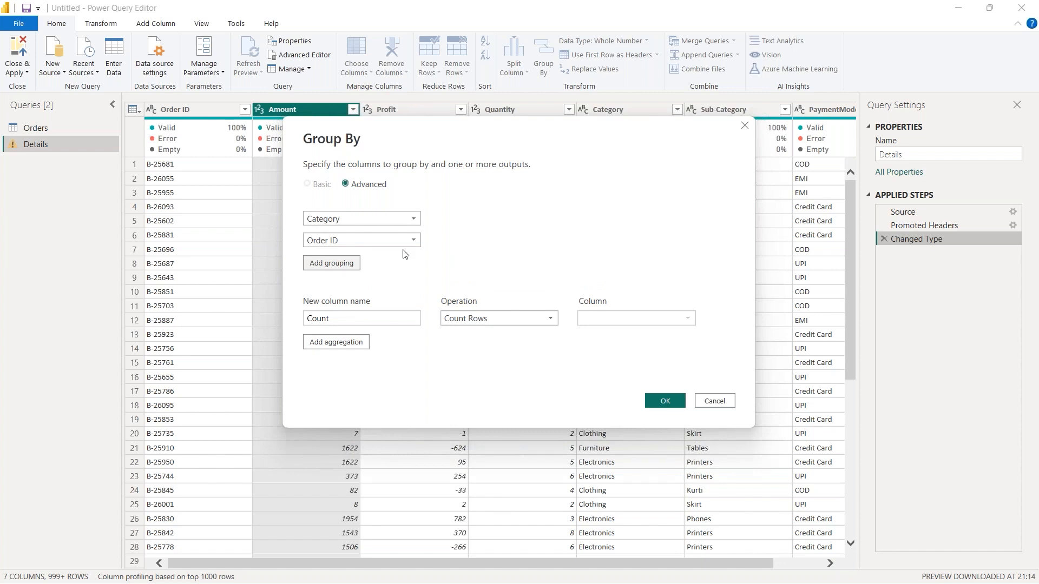
left_click(415, 242)
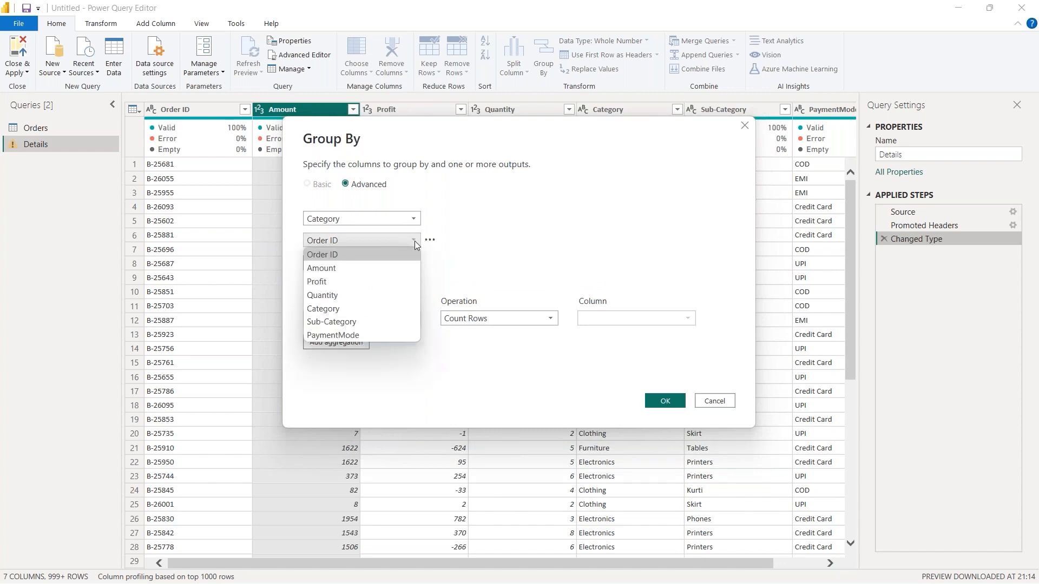
left_click(362, 319)
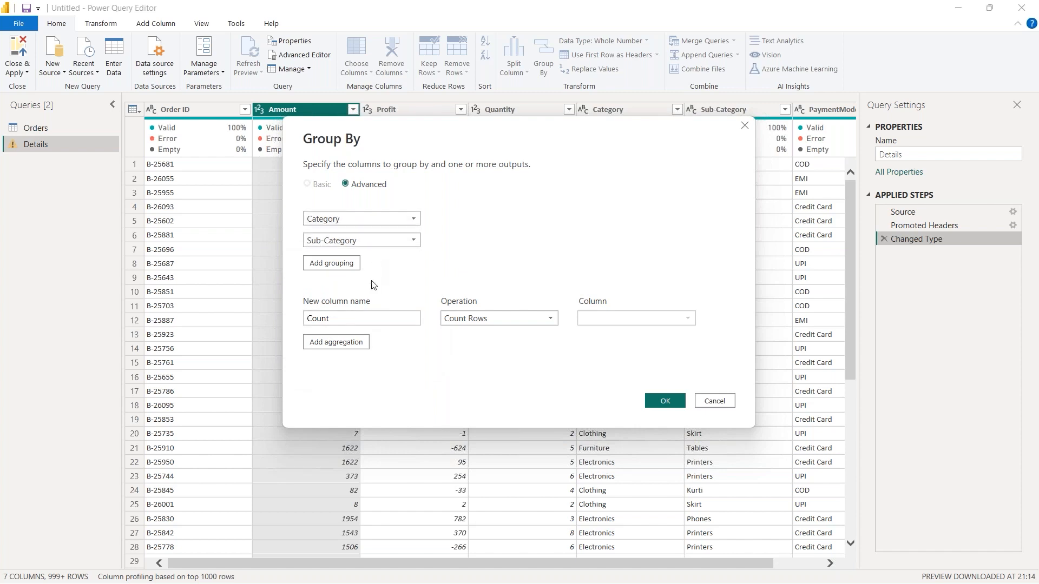
- Define the first aggregation as a column named New holding the sum of Amount
left_click(368, 318)
key("ctrl+a")
type("New")
left_click(501, 322)
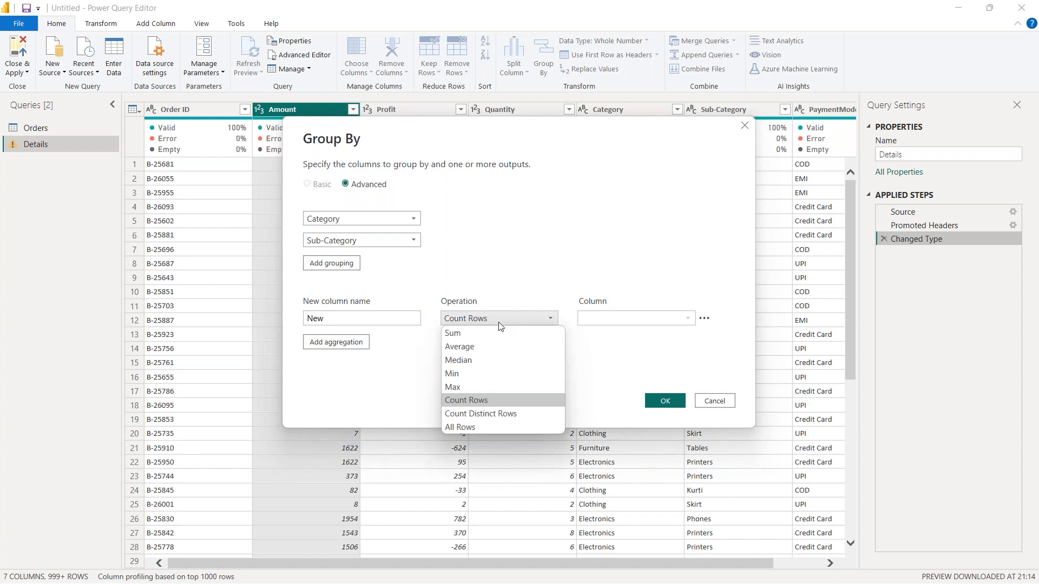
left_click(492, 334)
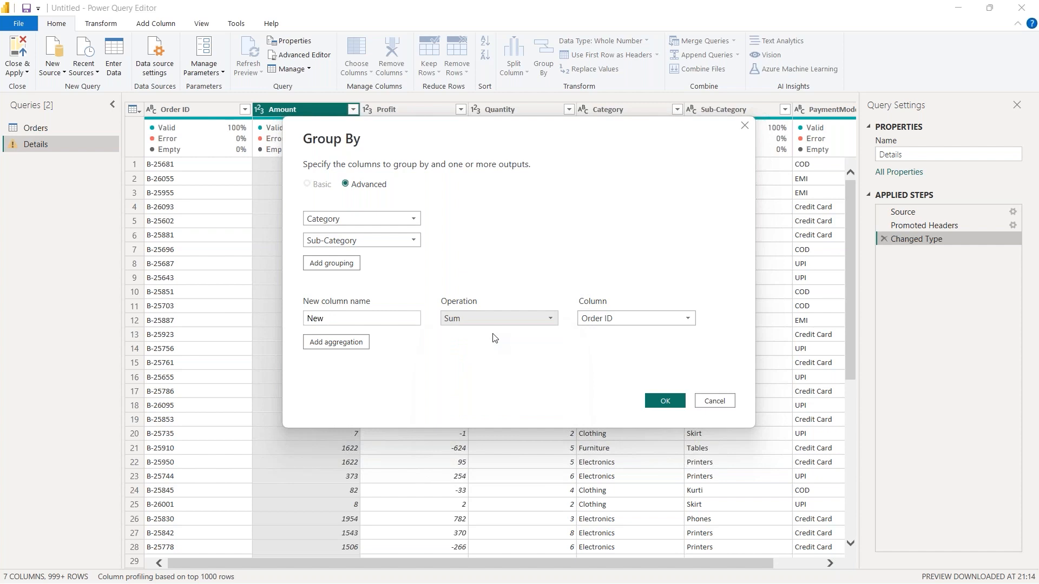
left_click(629, 317)
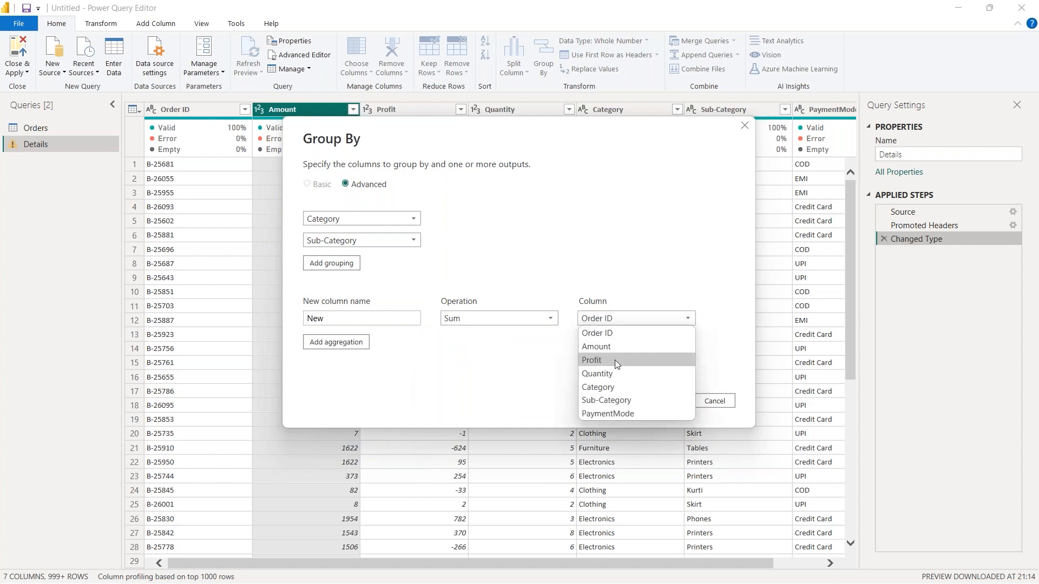
left_click(621, 351)
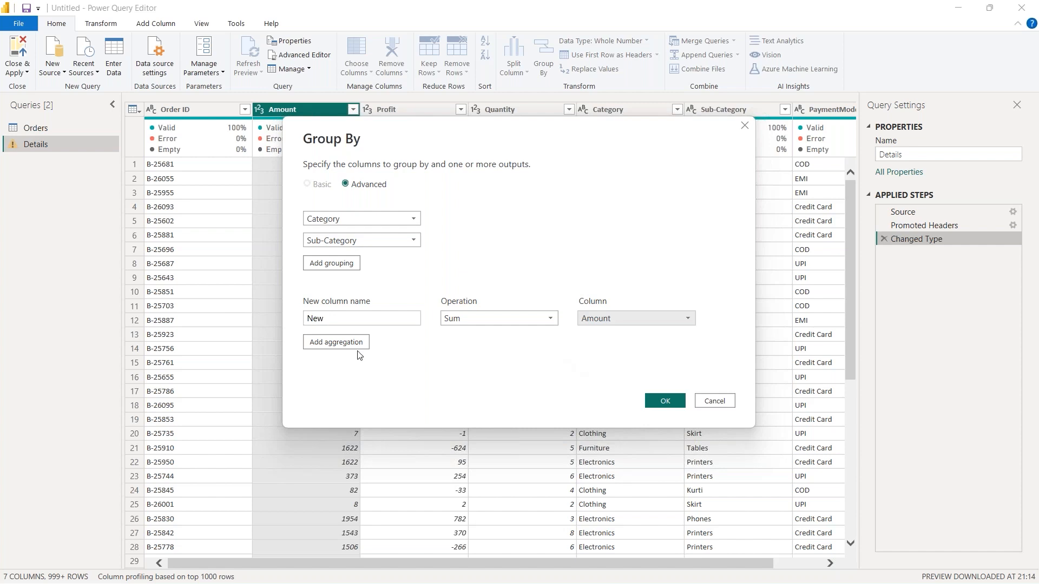
- Add a second aggregation named New2 with the average of Quantity and apply the grouping
left_click(336, 343)
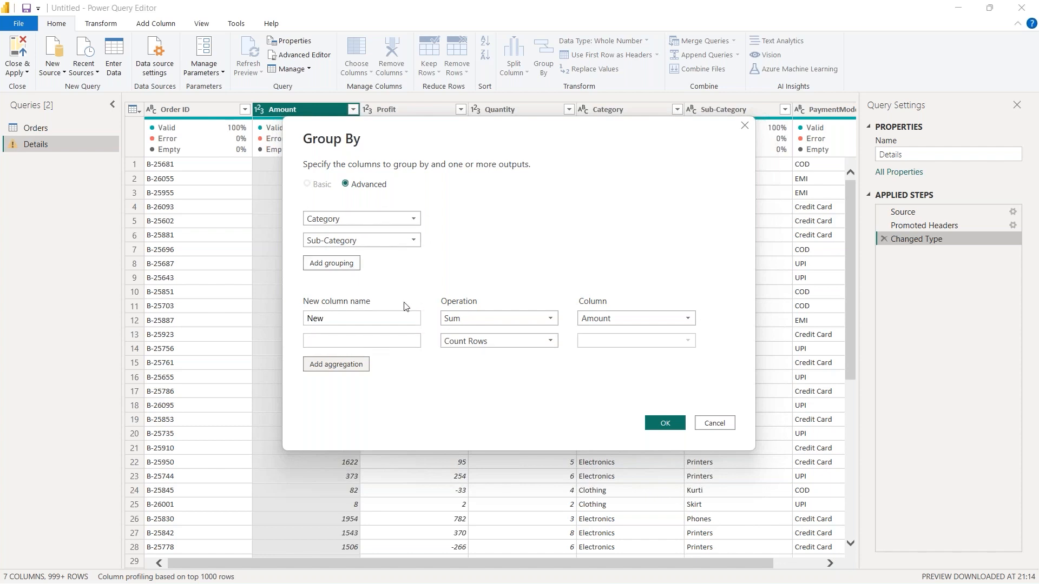
left_click(377, 341)
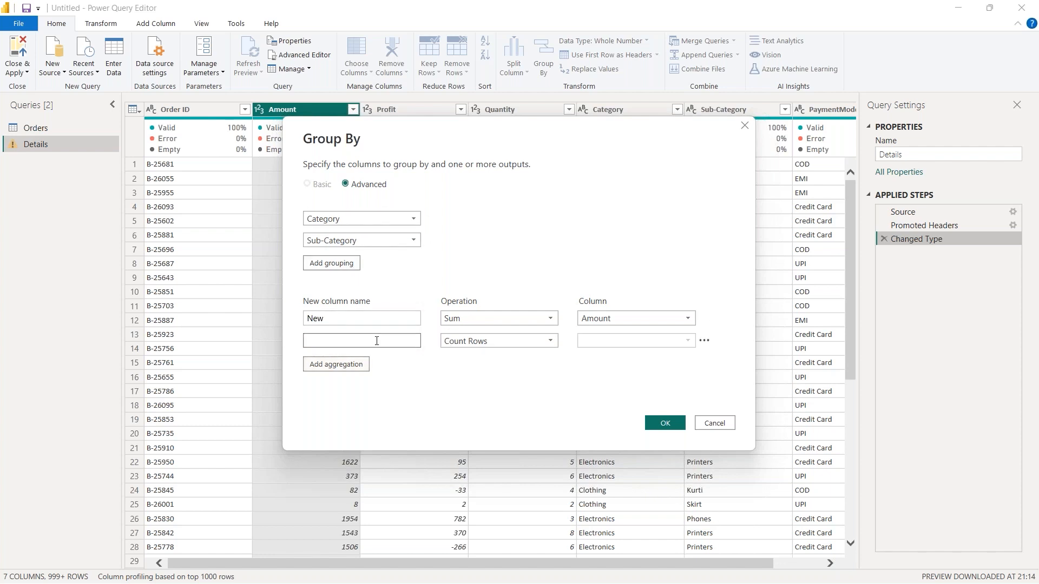
type("New2")
left_click(508, 342)
left_click(503, 364)
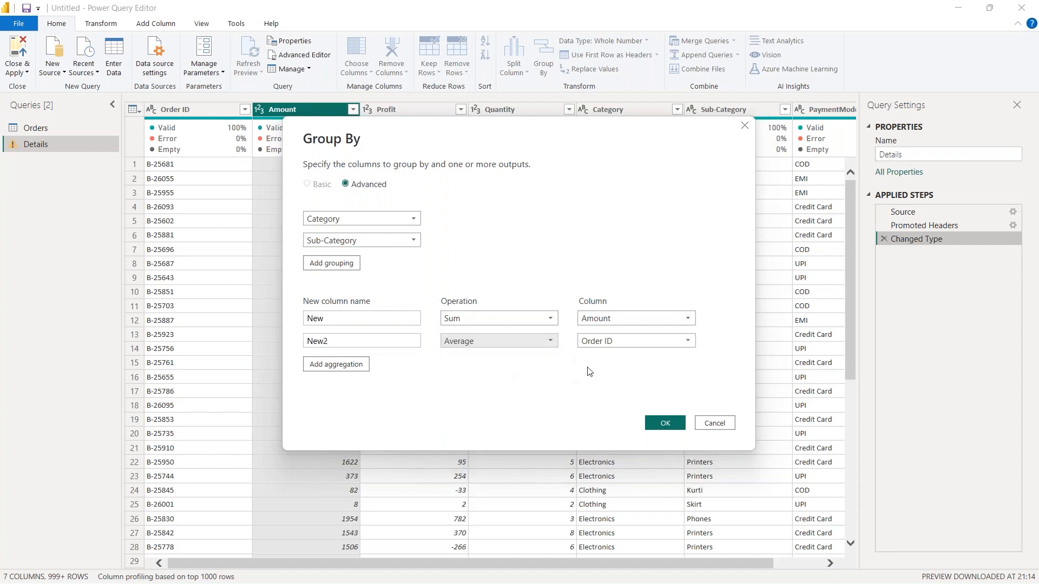
left_click(637, 342)
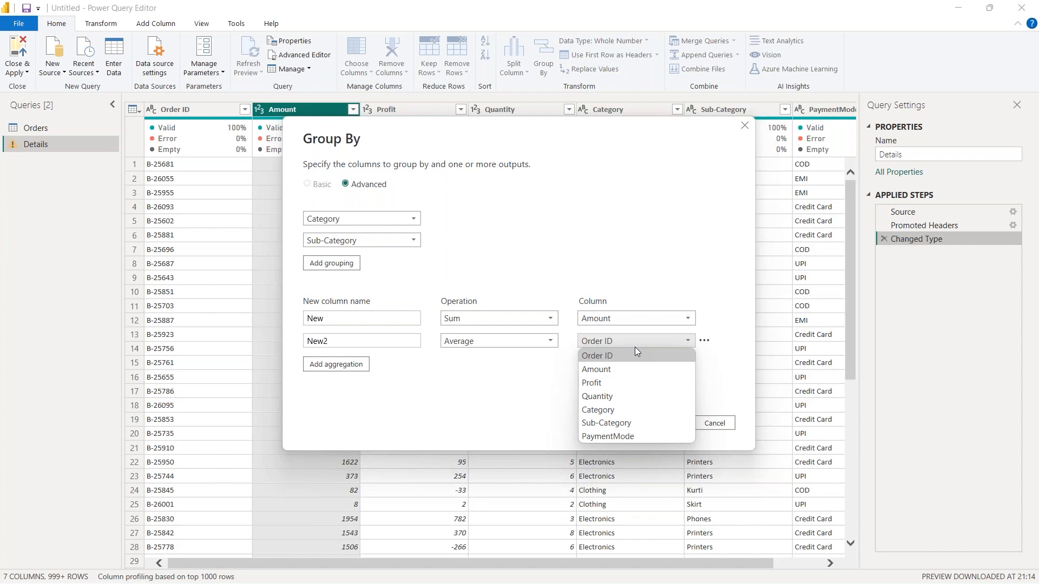
left_click(606, 396)
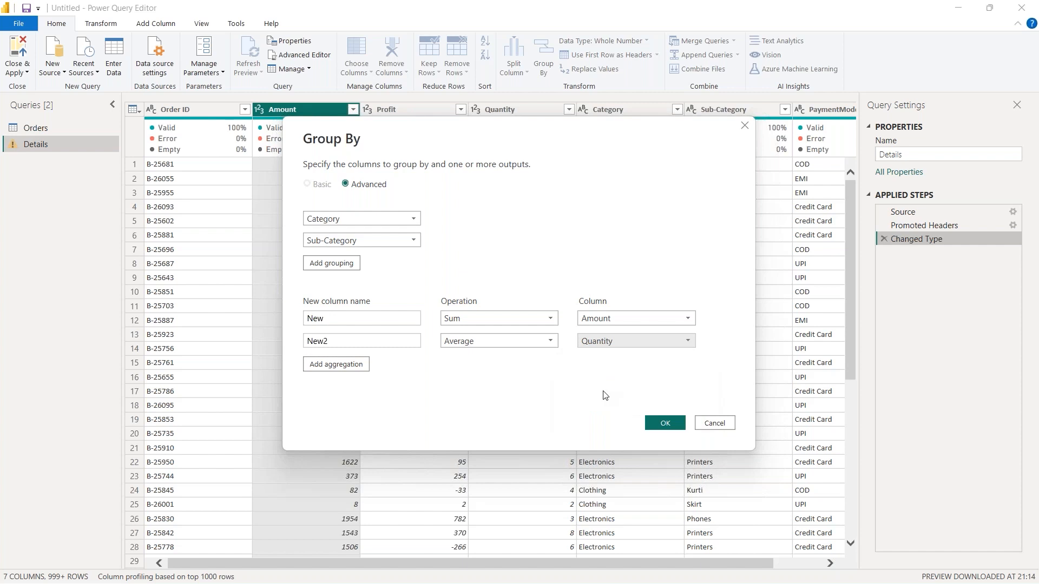
left_click(665, 423)
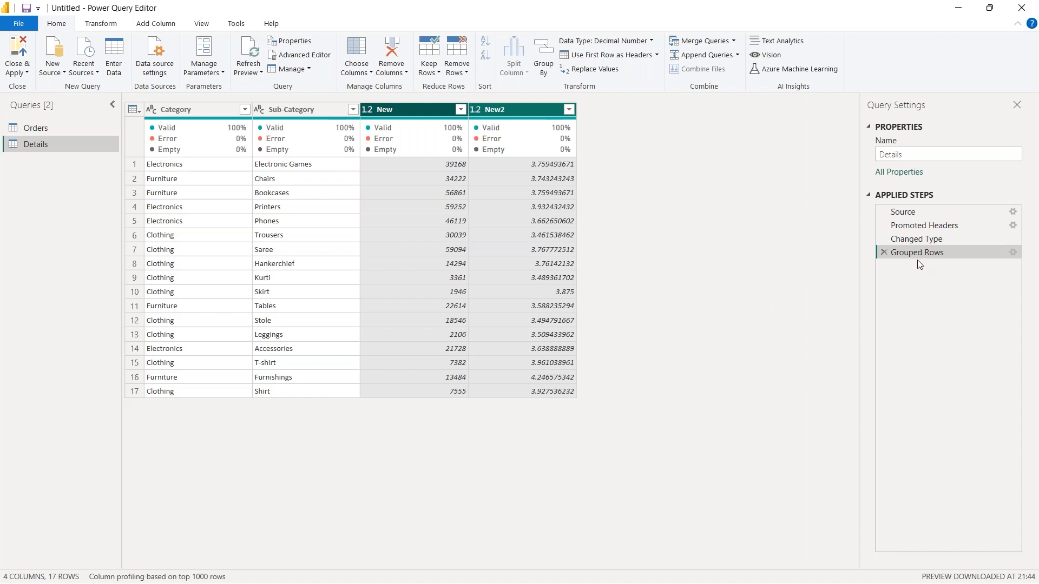
- Remove the Grouped Rows step from the Details query and look over its columns through PaymentMode
left_click(885, 252)
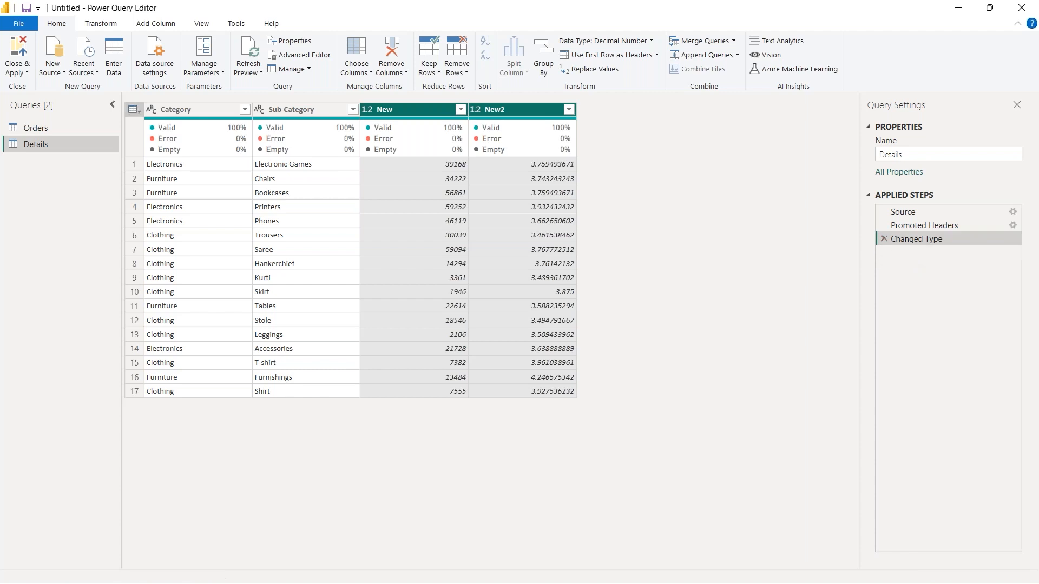
left_click(633, 254)
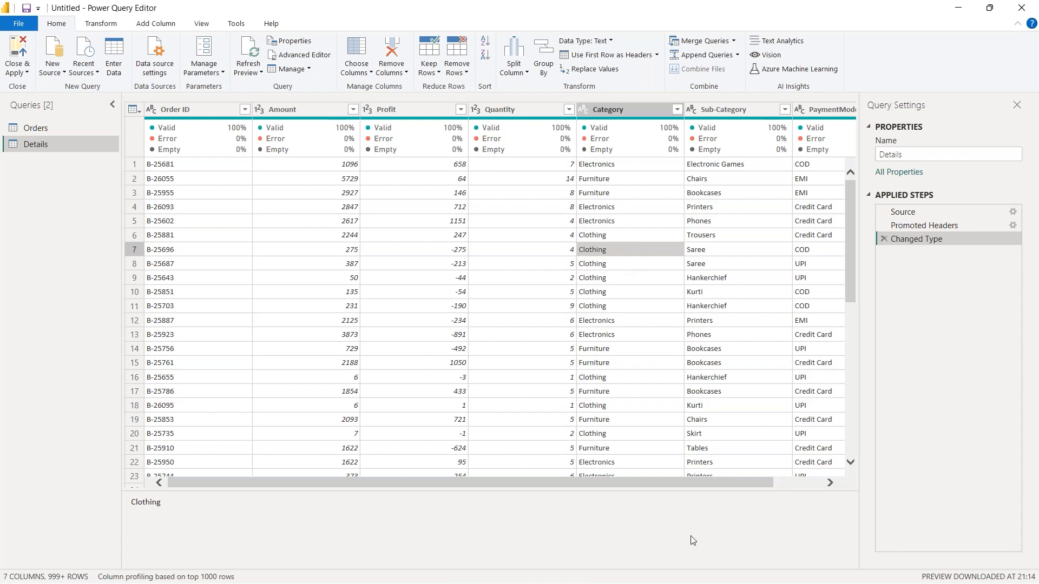
left_click_drag(719, 482, 761, 482)
left_click_drag(848, 285, 862, 200)
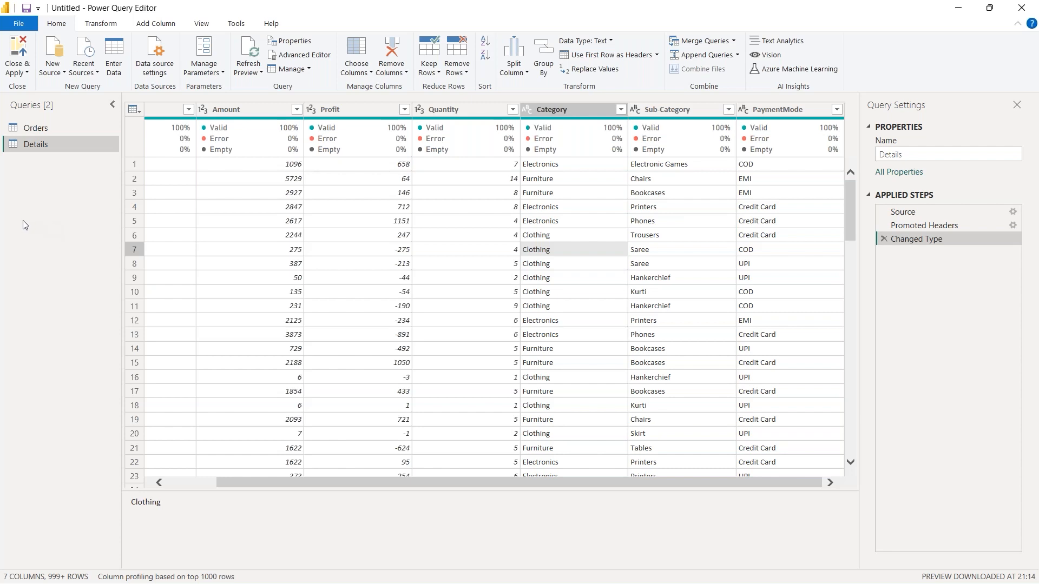
- Close the Power Query Editor and apply the pending query changes to the report
left_click(27, 72)
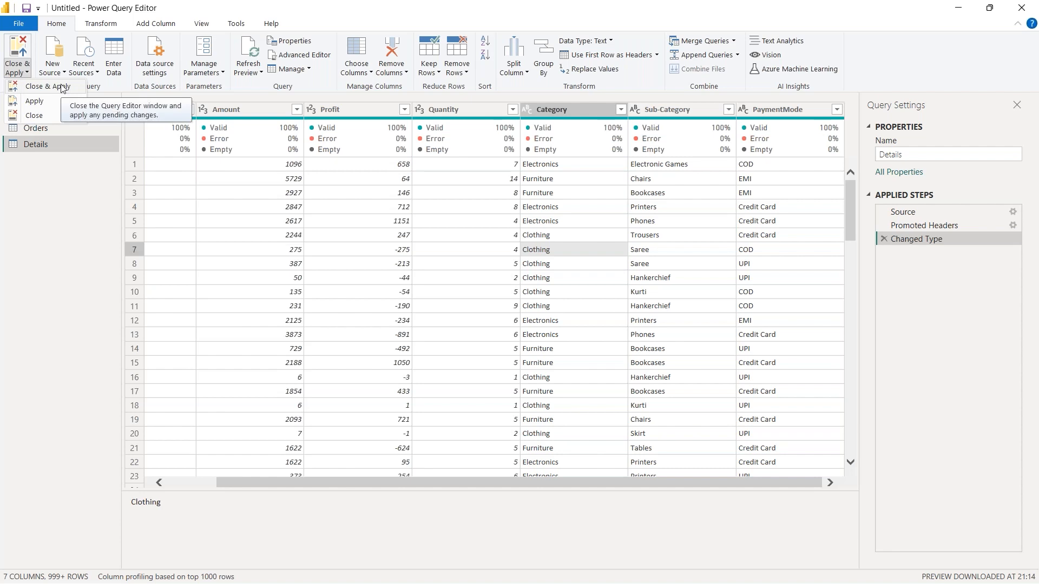
left_click(28, 73)
left_click(27, 72)
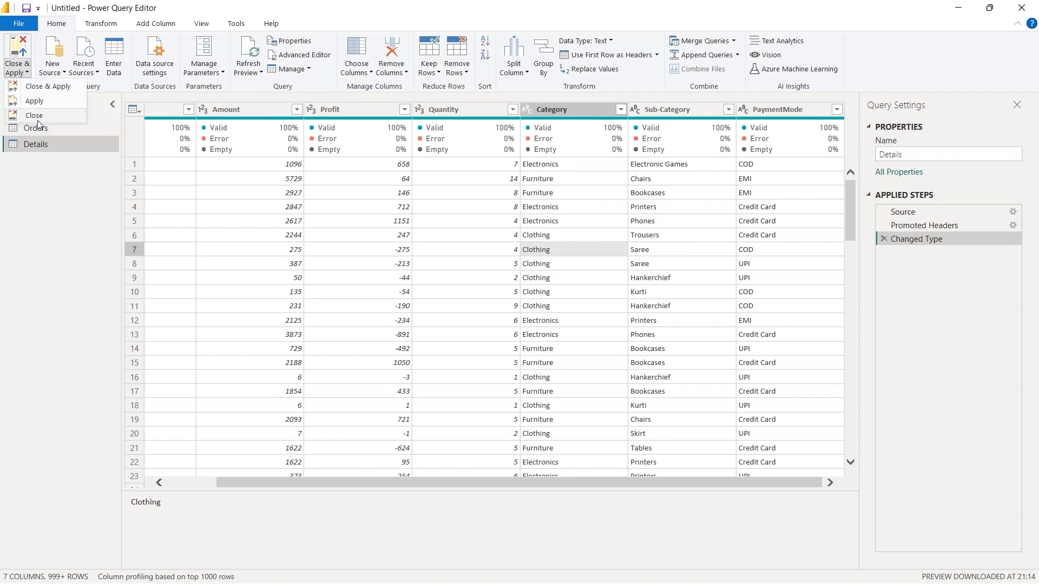
left_click(42, 91)
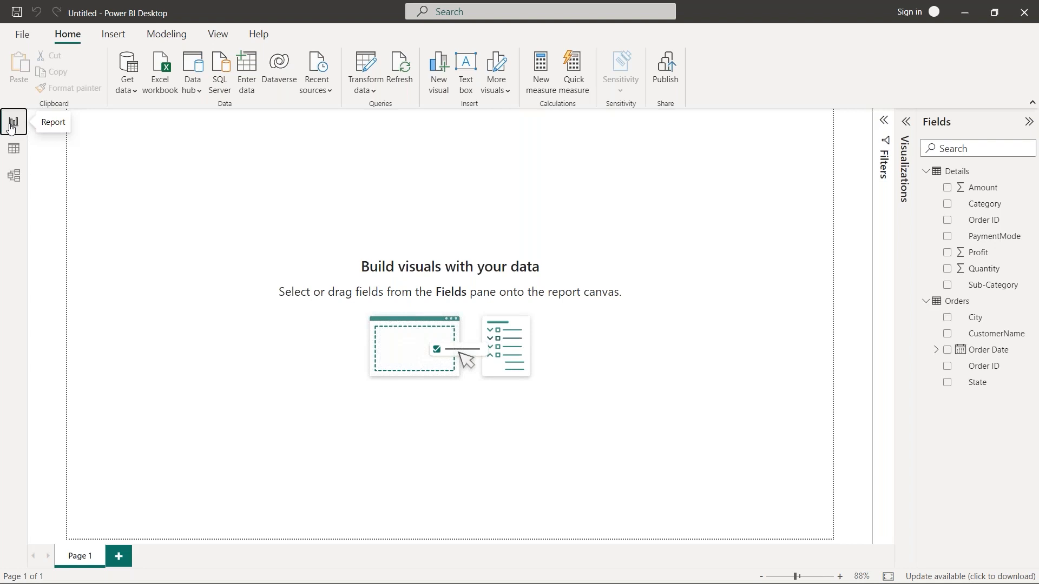
- Add a stacked column chart to Page 1 showing the sum of Profit by State
left_click(907, 128)
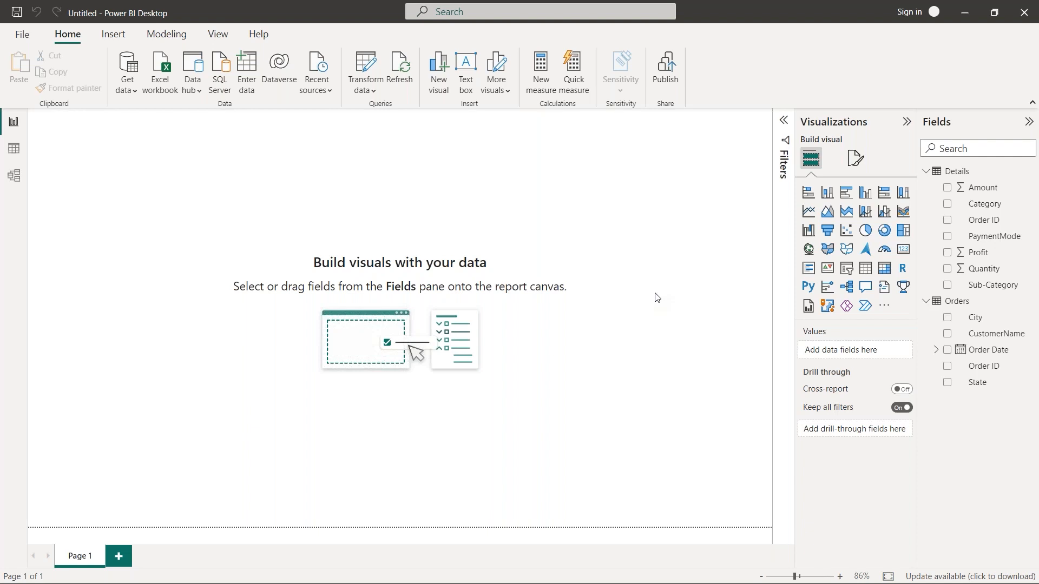
left_click(828, 195)
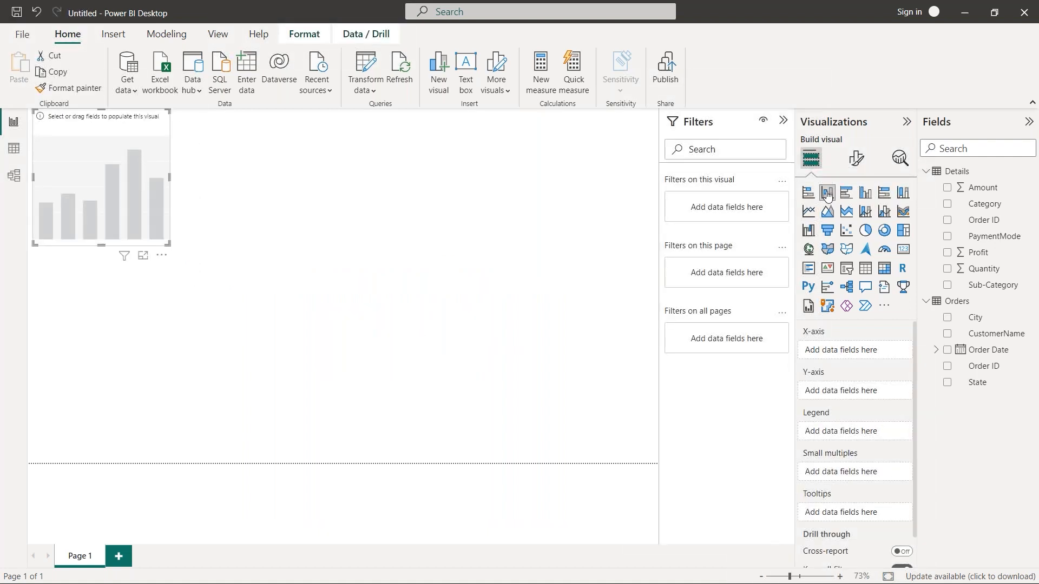
left_click_drag(113, 120, 438, 189)
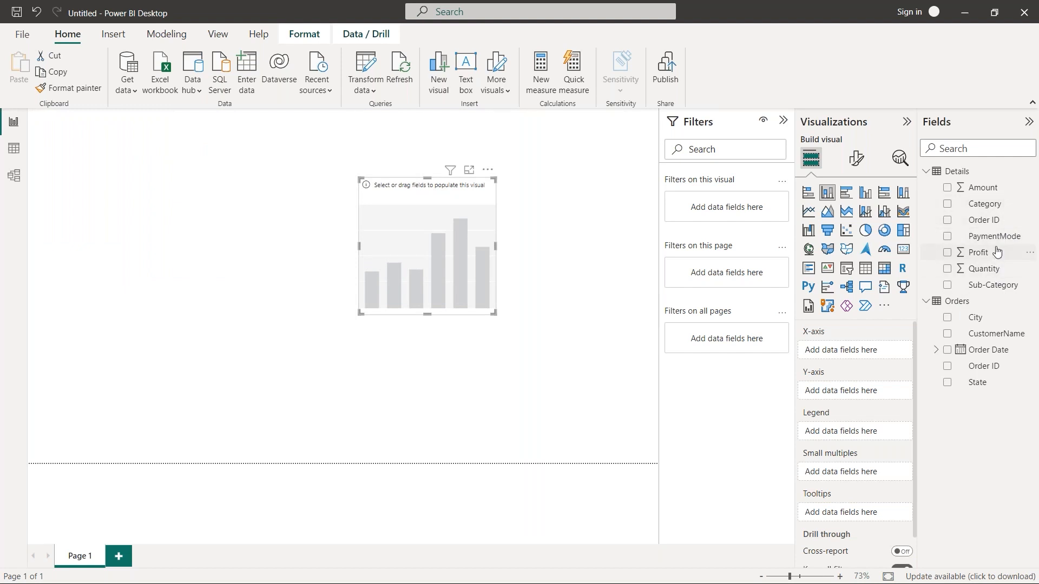
left_click_drag(854, 263, 417, 246)
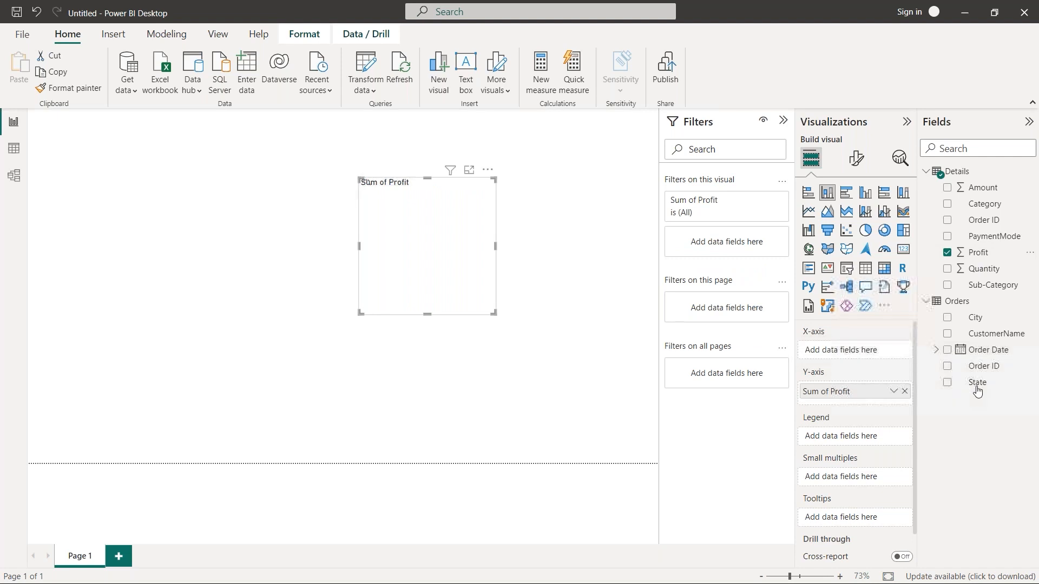
left_click_drag(978, 387, 464, 281)
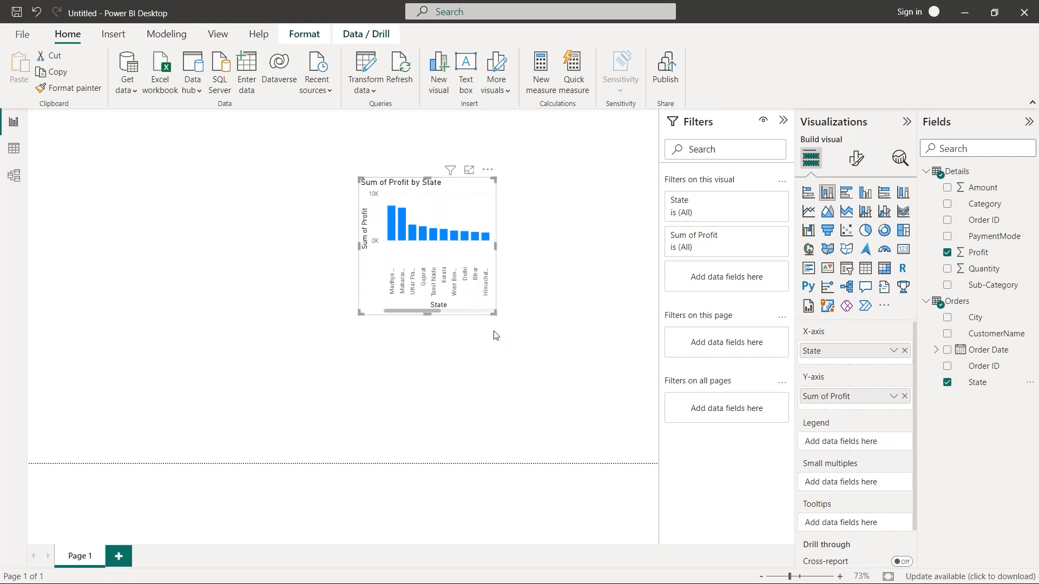
- Enlarge the Profit by State chart downward and to both sides so it spans most of the page width
left_click_drag(494, 313, 600, 427)
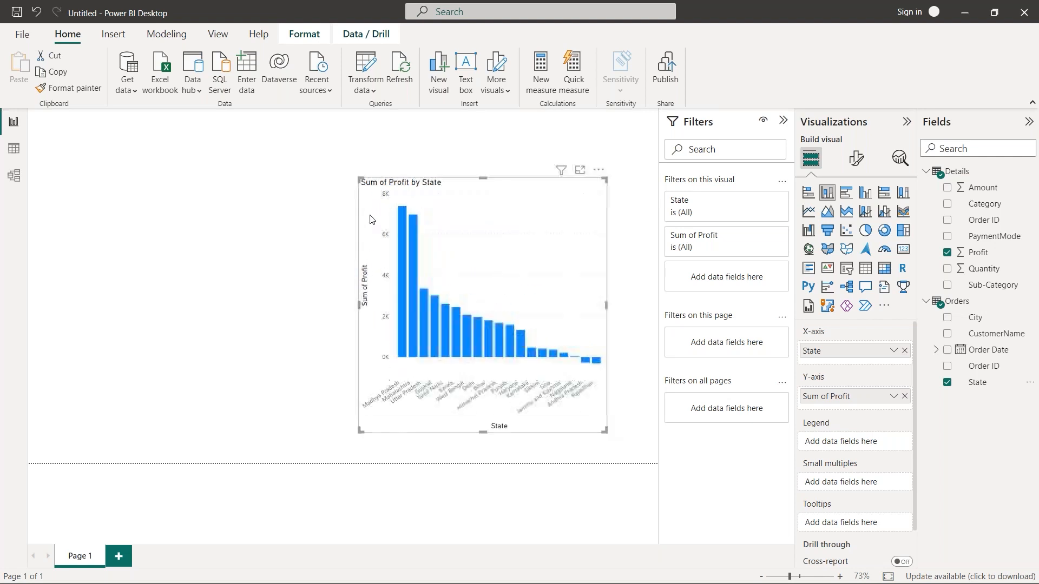
left_click(355, 182)
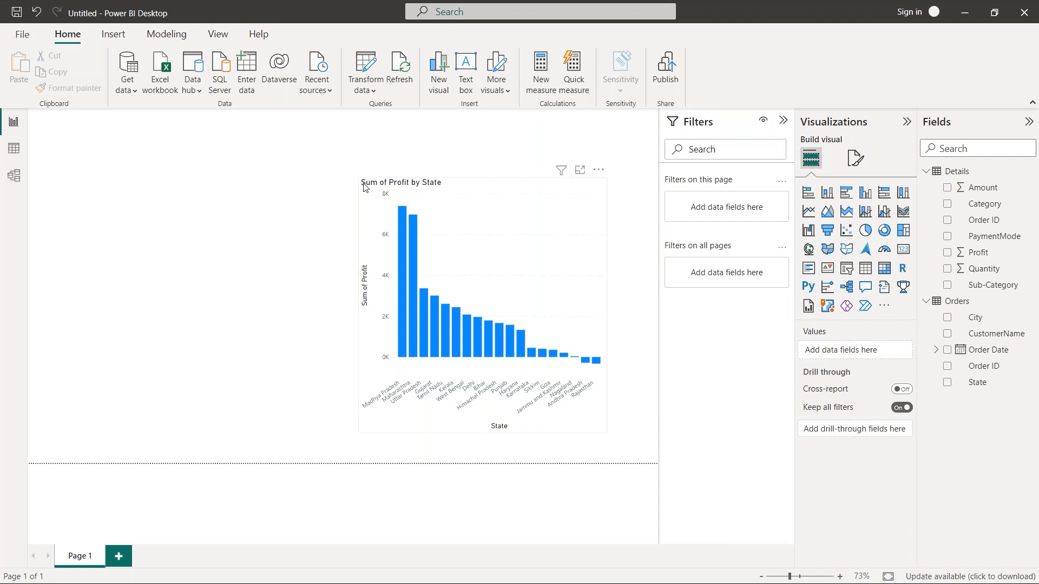
left_click(365, 187)
left_click_drag(362, 183, 143, 180)
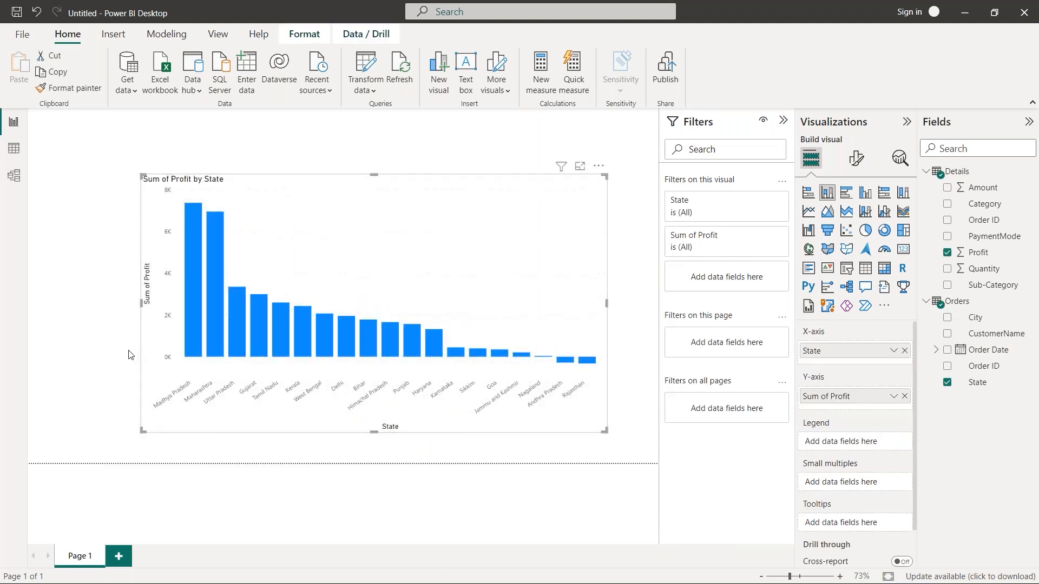
- Open the general formatting options of the Profit by State column chart
mouse_move(328, 356)
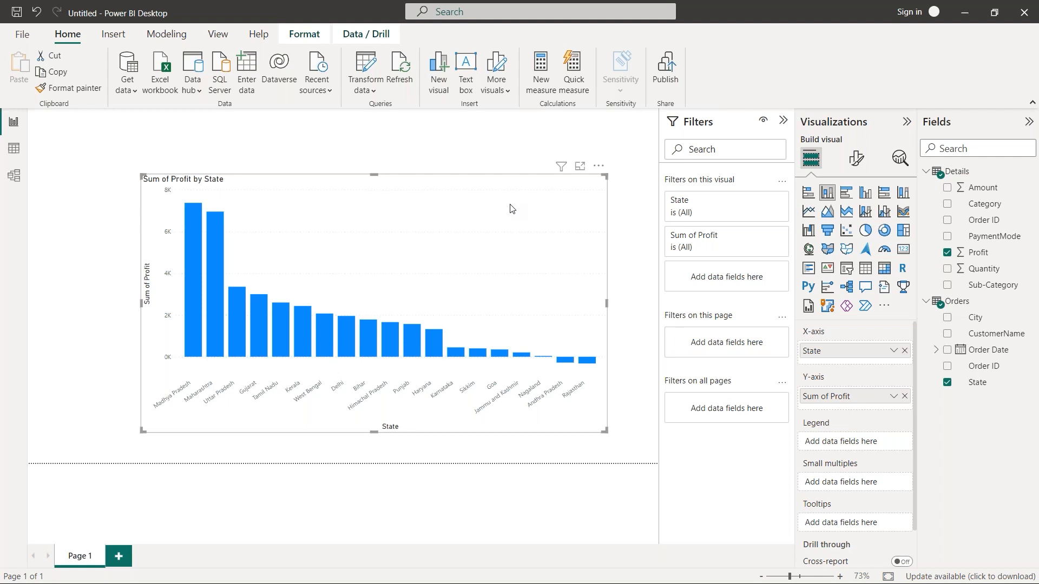
left_click(859, 157)
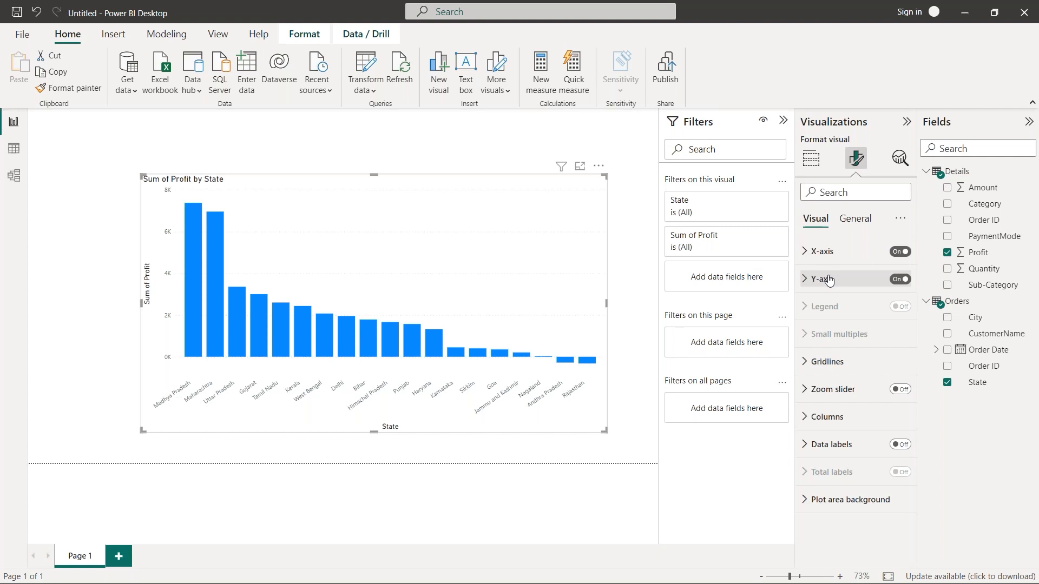
left_click(854, 219)
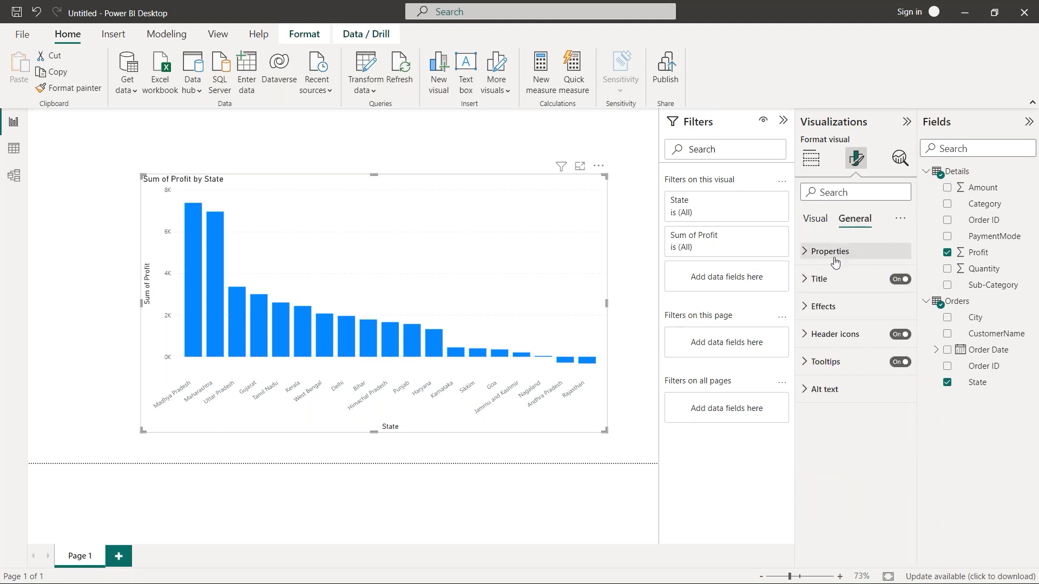
- Increase the column chart's height to 542 in its general size properties
left_click(838, 279)
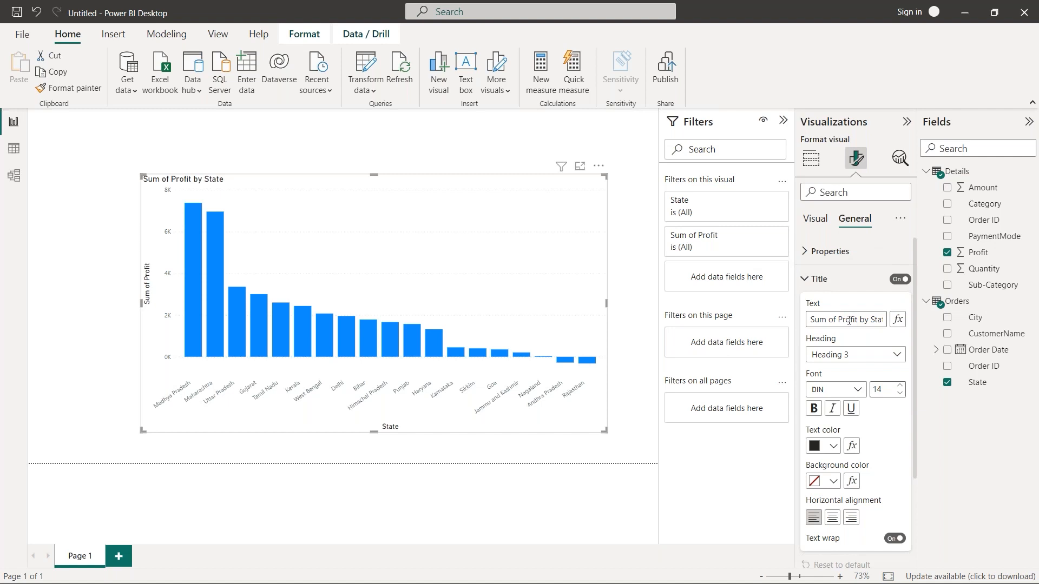
left_click(807, 279)
left_click(826, 252)
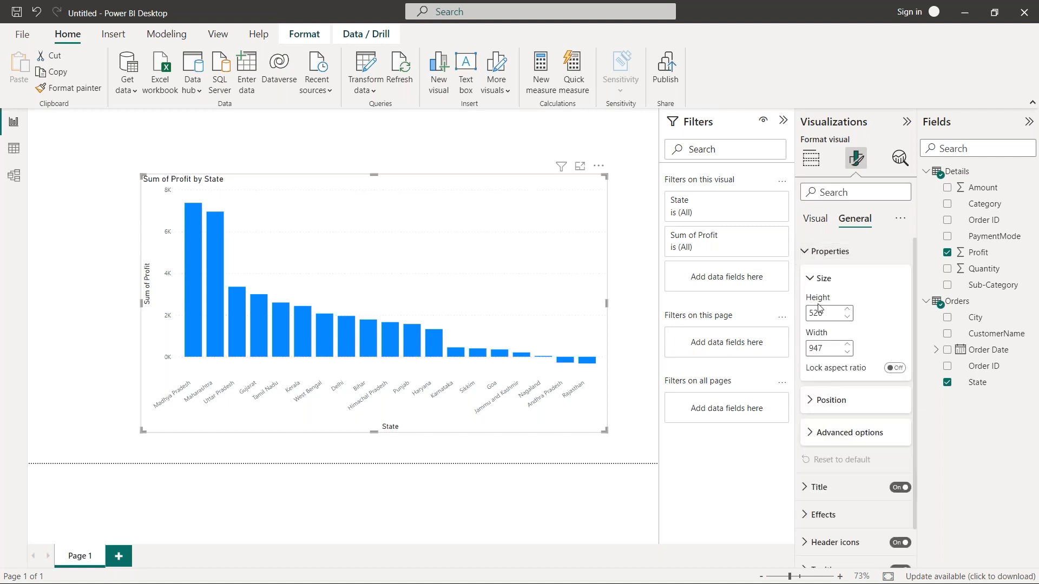
left_click(848, 310)
left_click(848, 311)
left_click(848, 310)
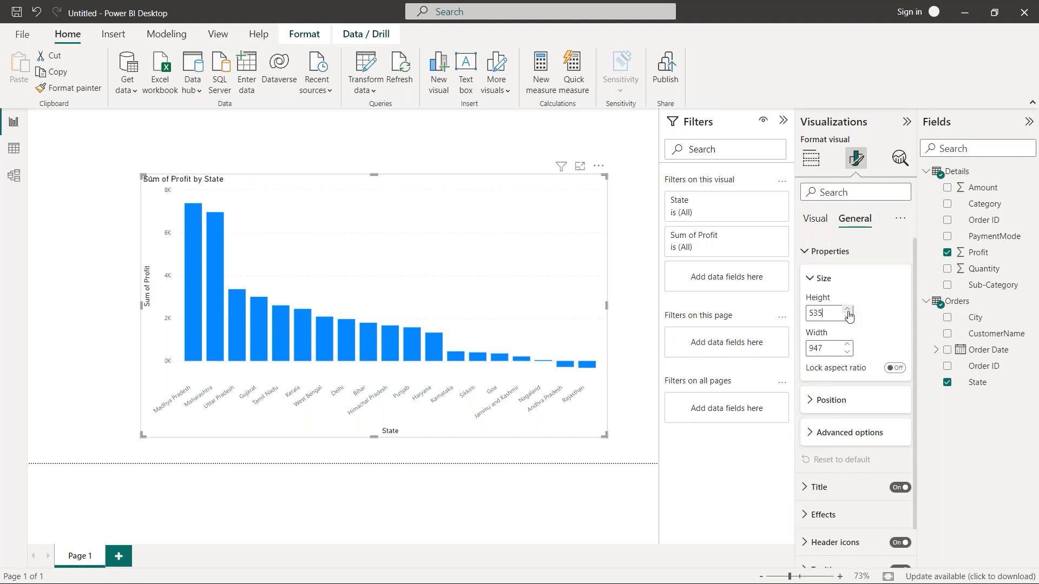
left_click(848, 311)
left_click(848, 311)
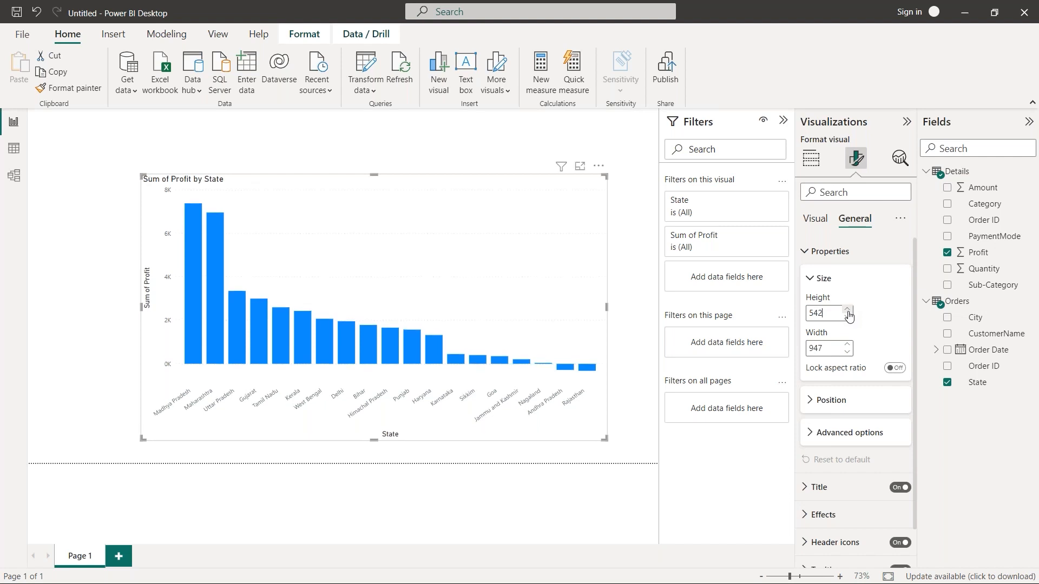
- Reduce the column chart's width in small increments in its size properties
left_click(849, 353)
left_click(848, 352)
left_click(848, 353)
left_click(848, 353)
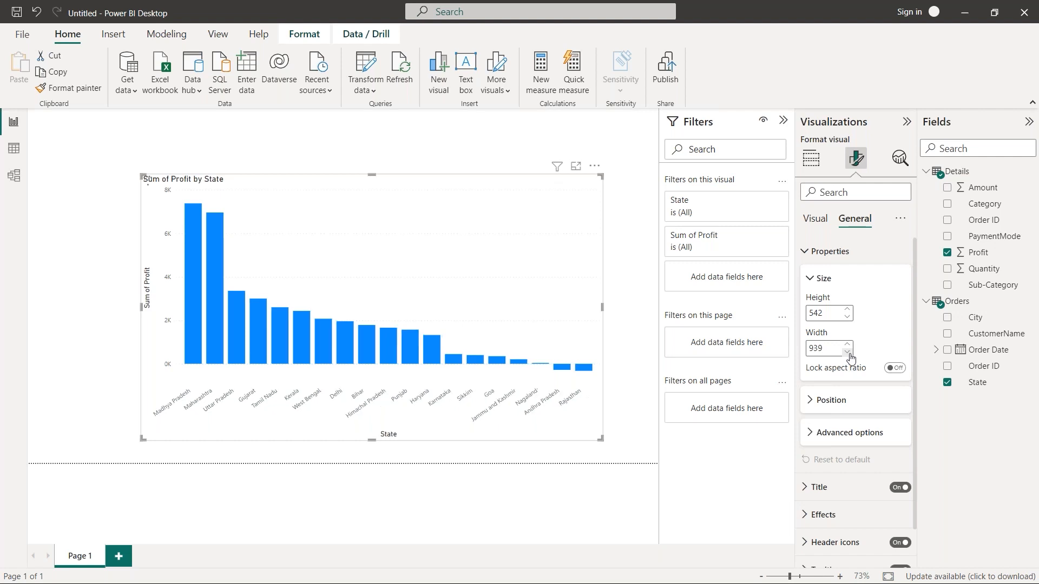
left_click(848, 354)
left_click(848, 353)
- Shrink the column chart on the canvas to about 431 high and 864 wide, then return to its visual formatting options
left_click_drag(597, 437, 564, 387)
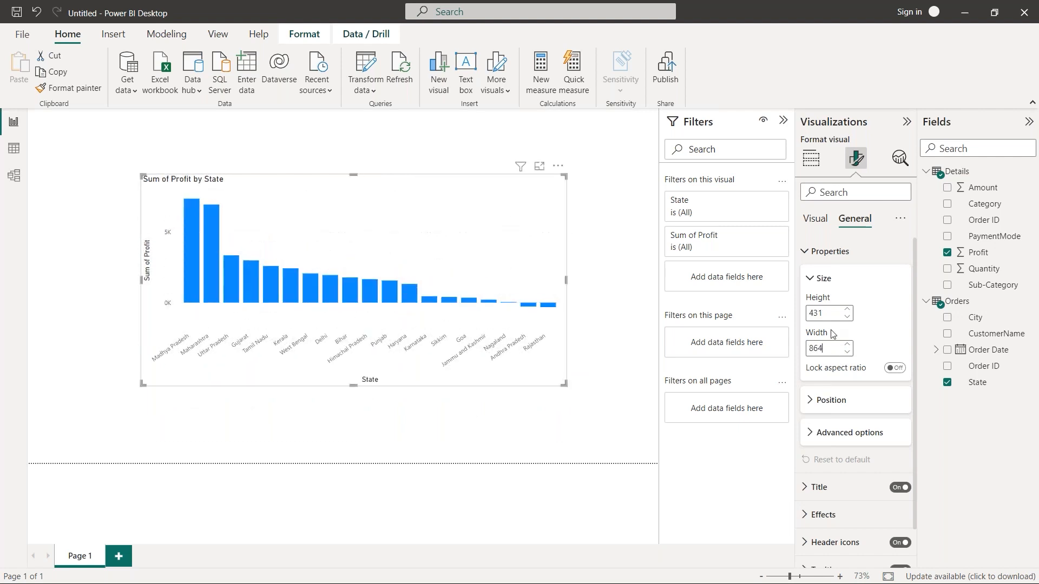
left_click(819, 342)
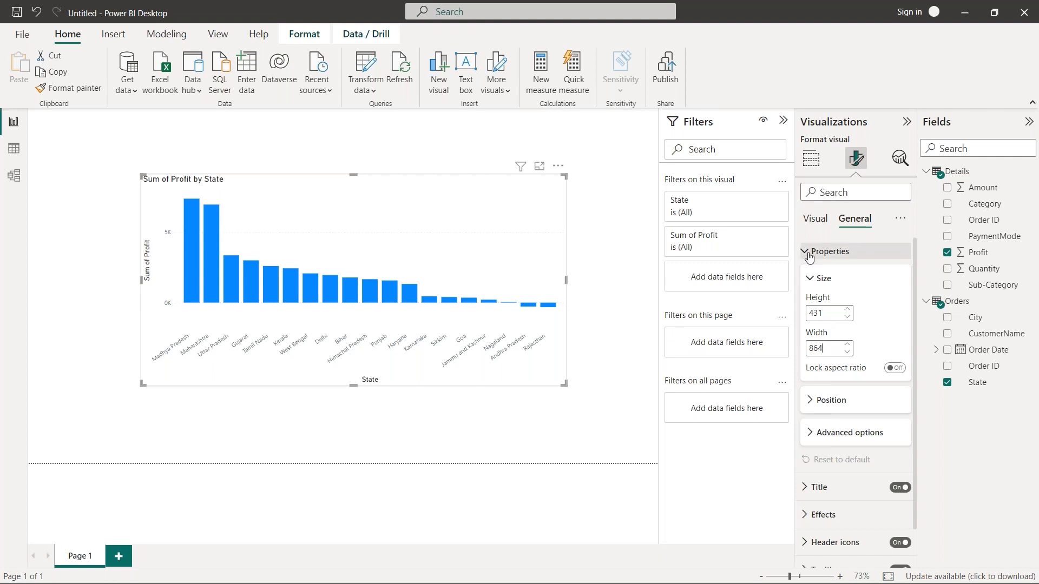
left_click(810, 254)
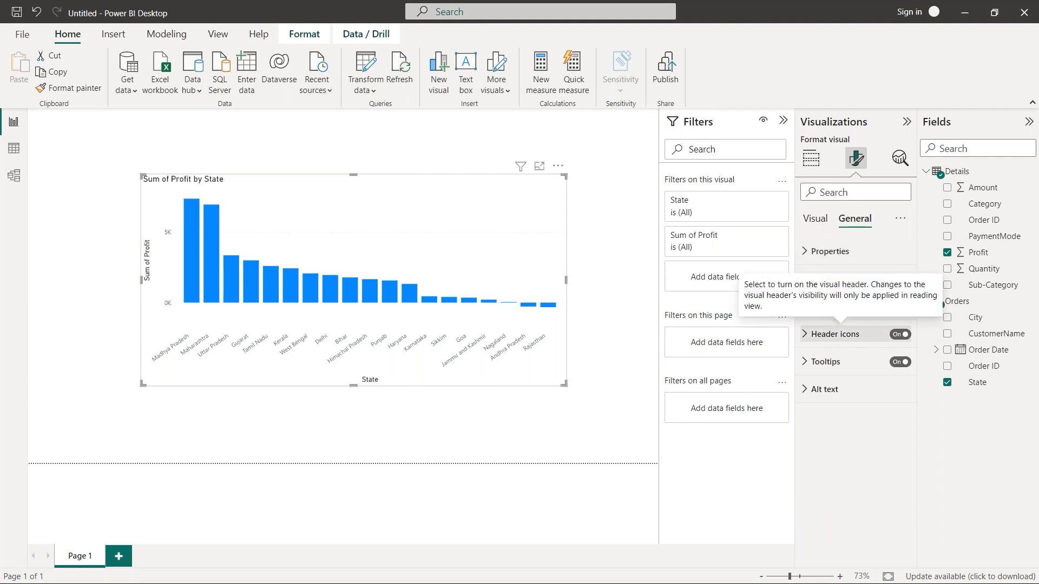
left_click(816, 221)
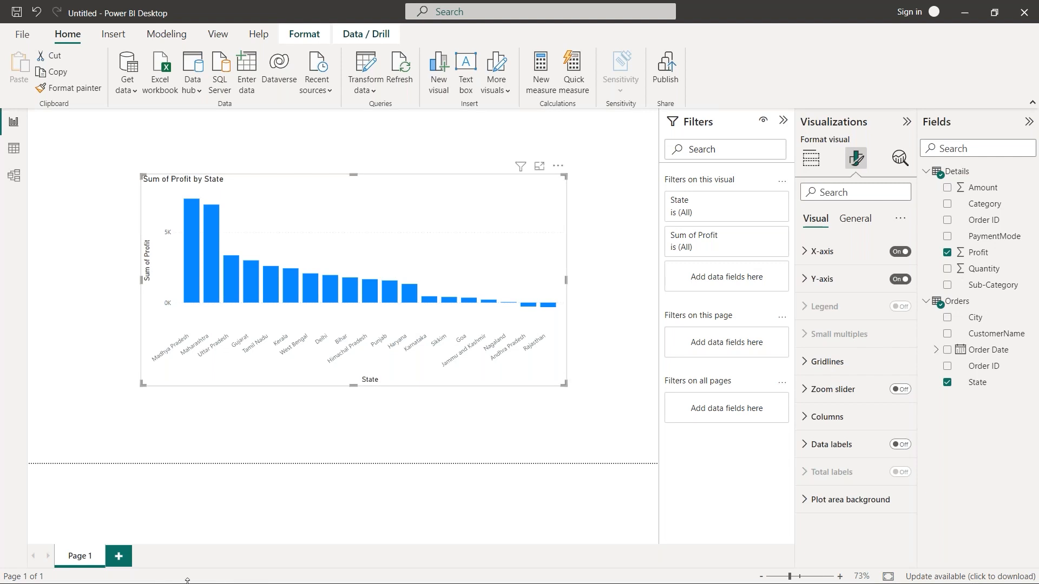
- Switch to the Powerbi Ecommerce Sales Dashboard report and collapse its side panes to examine the full dashboard layout
left_click(141, 569)
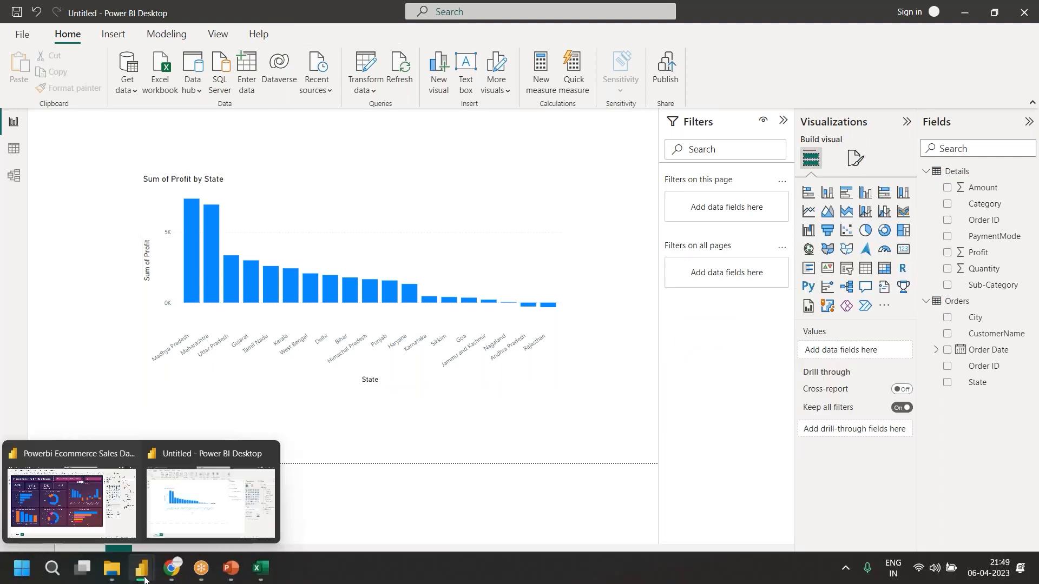
left_click(120, 528)
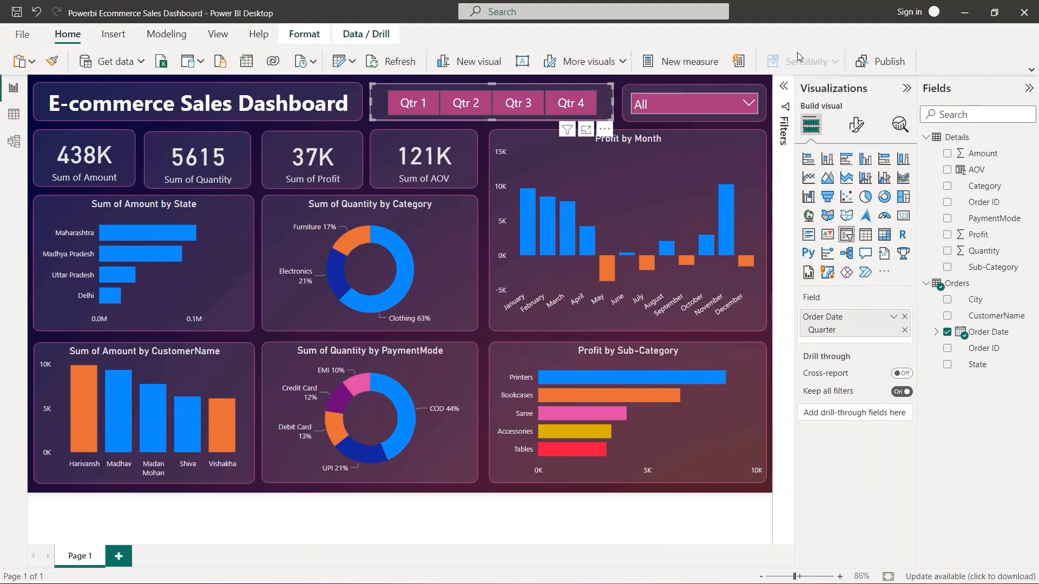
left_click(907, 88)
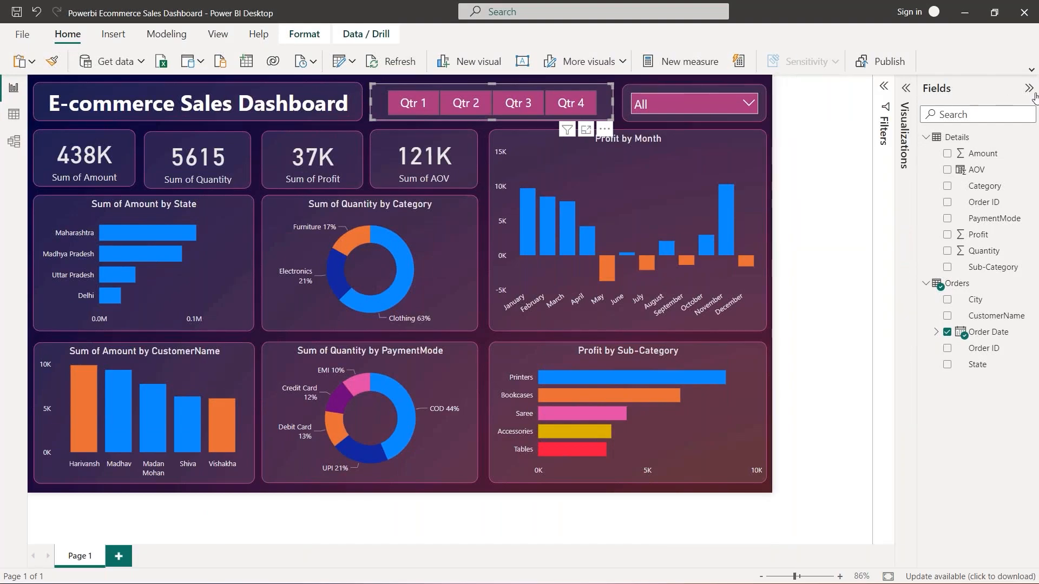
left_click(1029, 89)
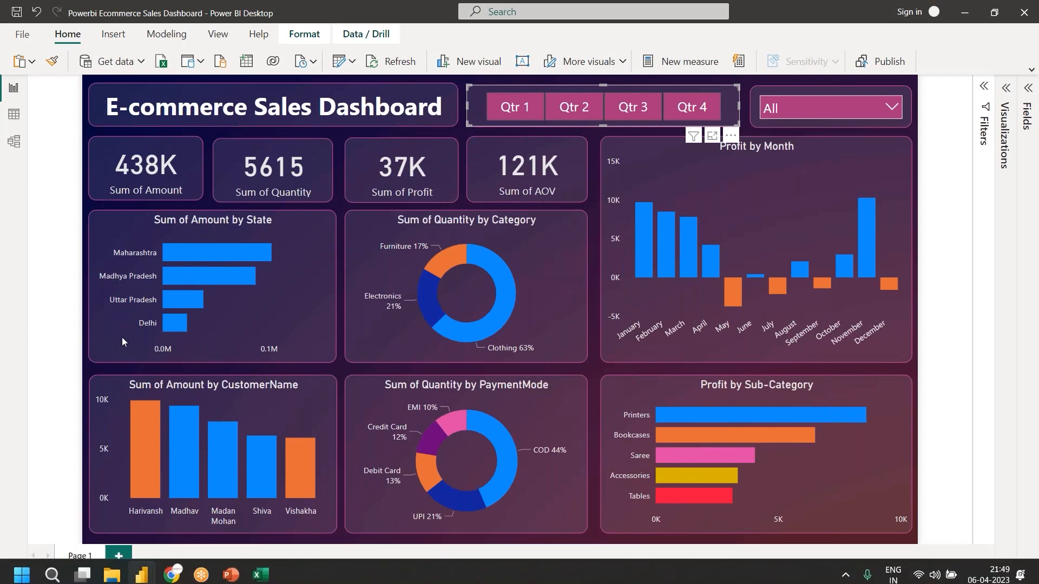
left_click(69, 344)
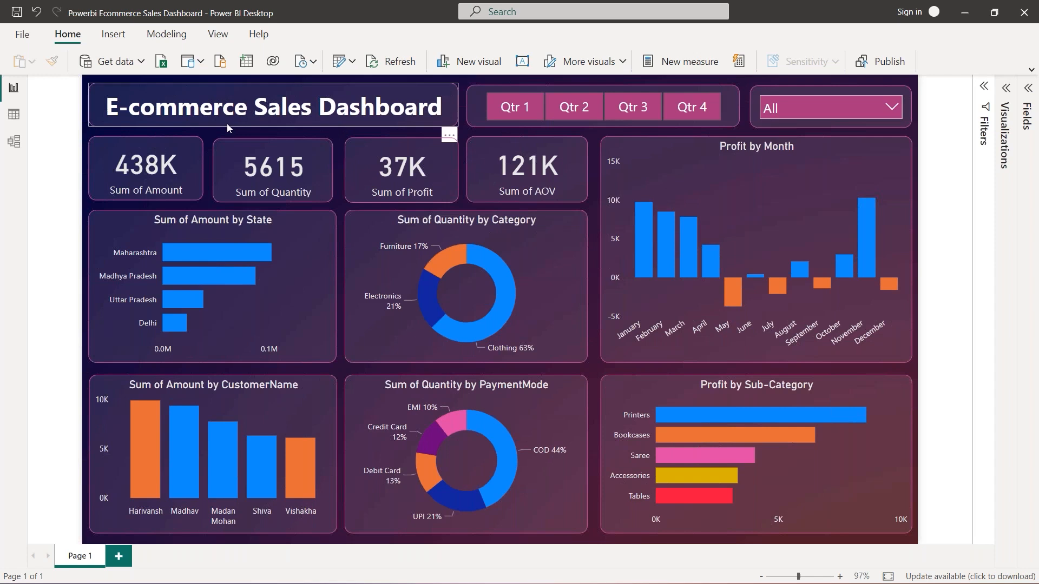
- Return to the untitled report and delete the Sum of Profit by State chart
mouse_move(179, 579)
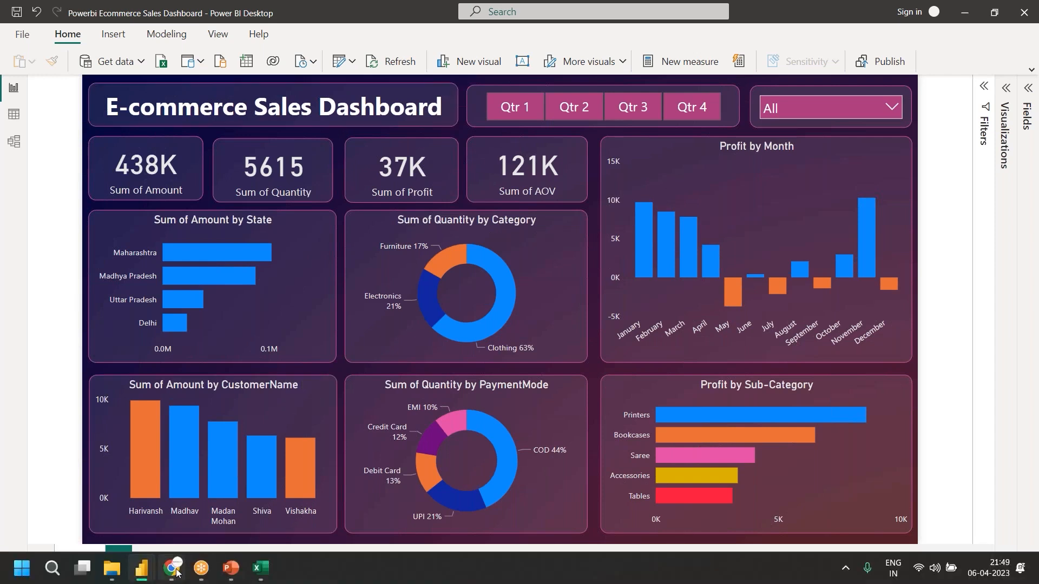
mouse_move(144, 573)
left_click_drag(143, 573, 294, 582)
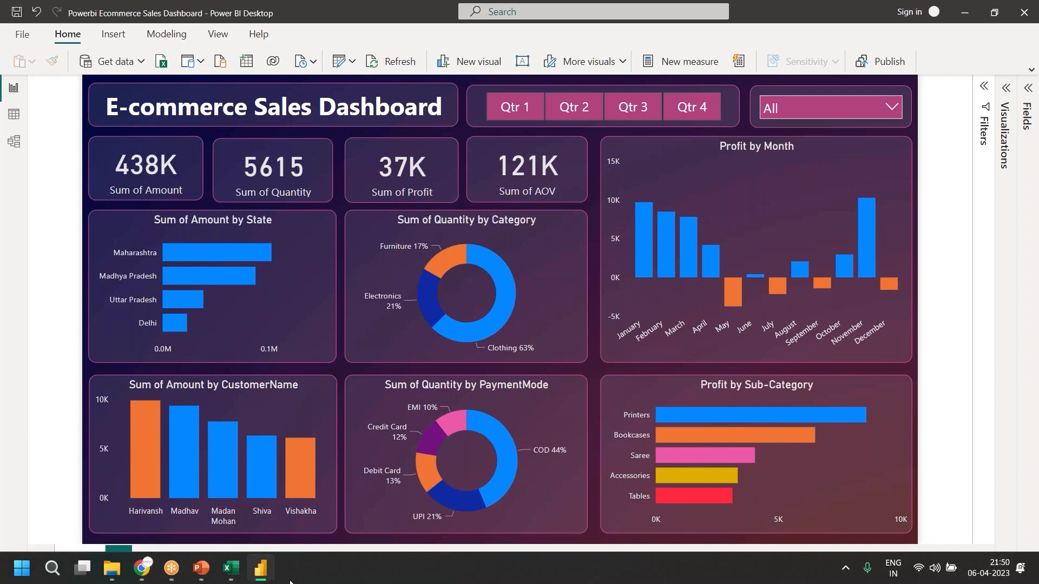
mouse_move(262, 571)
left_click(294, 537)
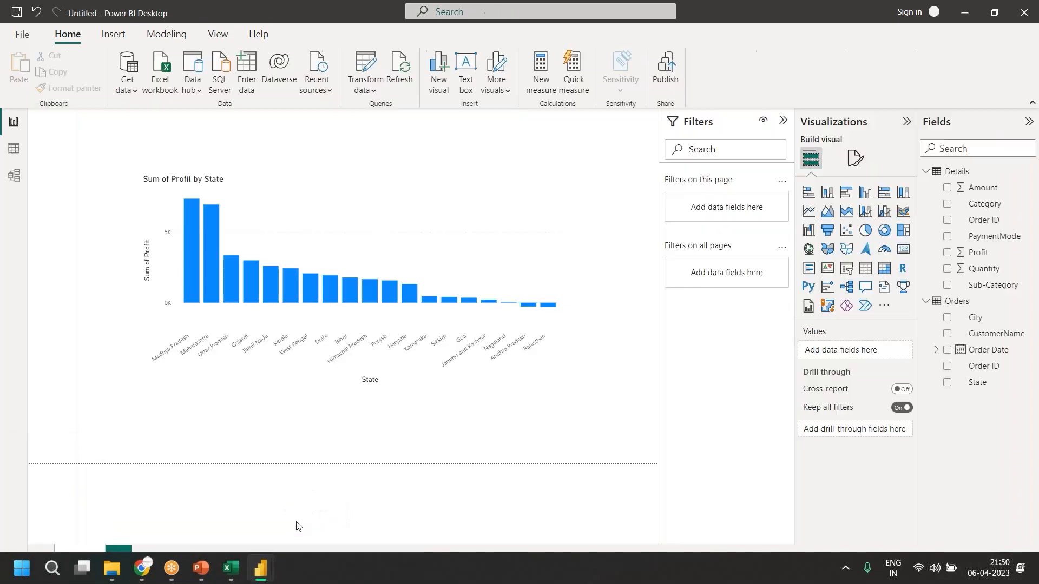
left_click(347, 222)
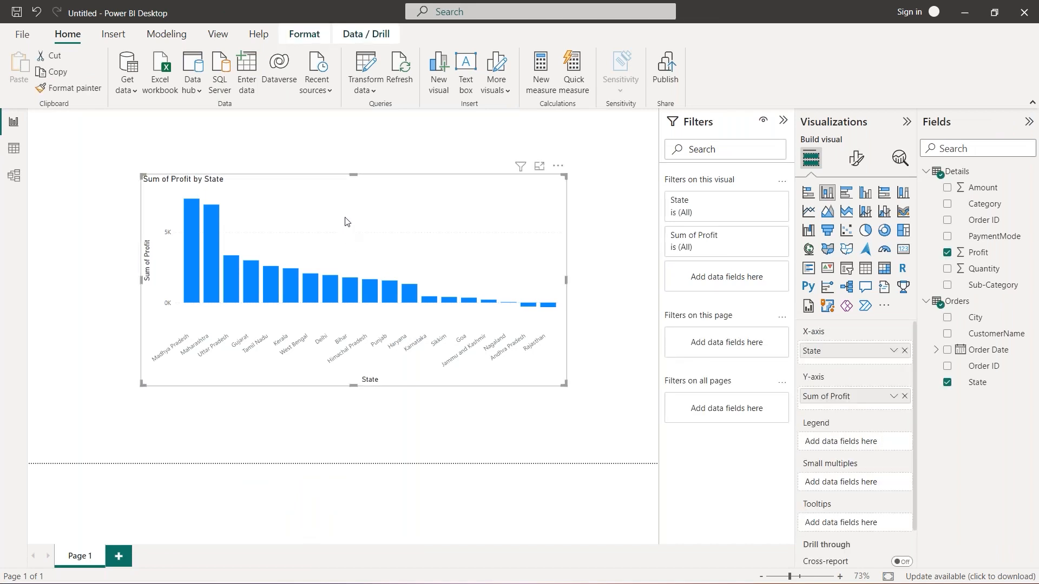
key("Delete")
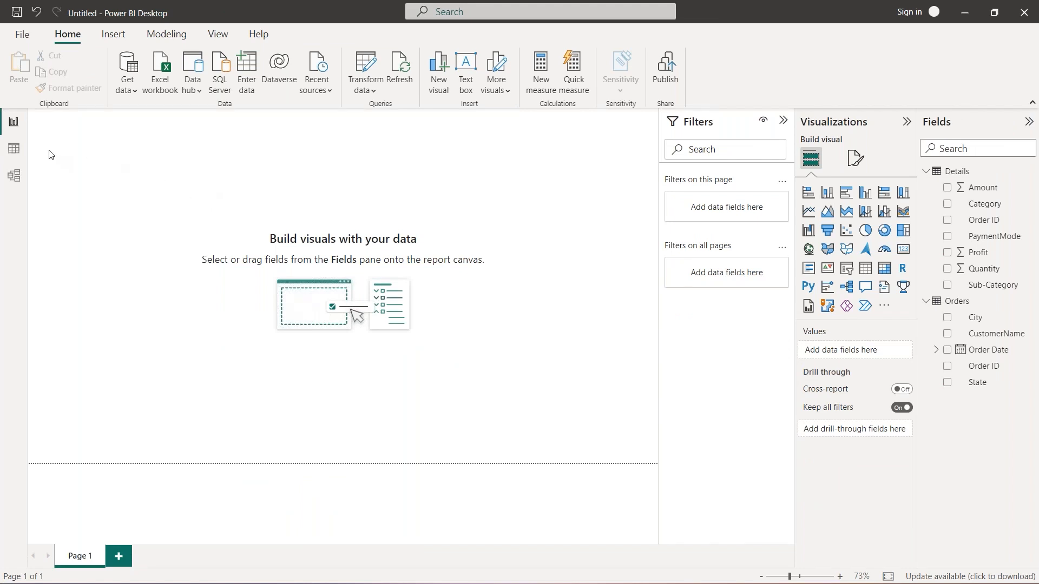
- Insert a text box at the page's upper-left corner, make it wider and shorter, and enter "E-Commerce Sales Dashboard"
left_click(473, 75)
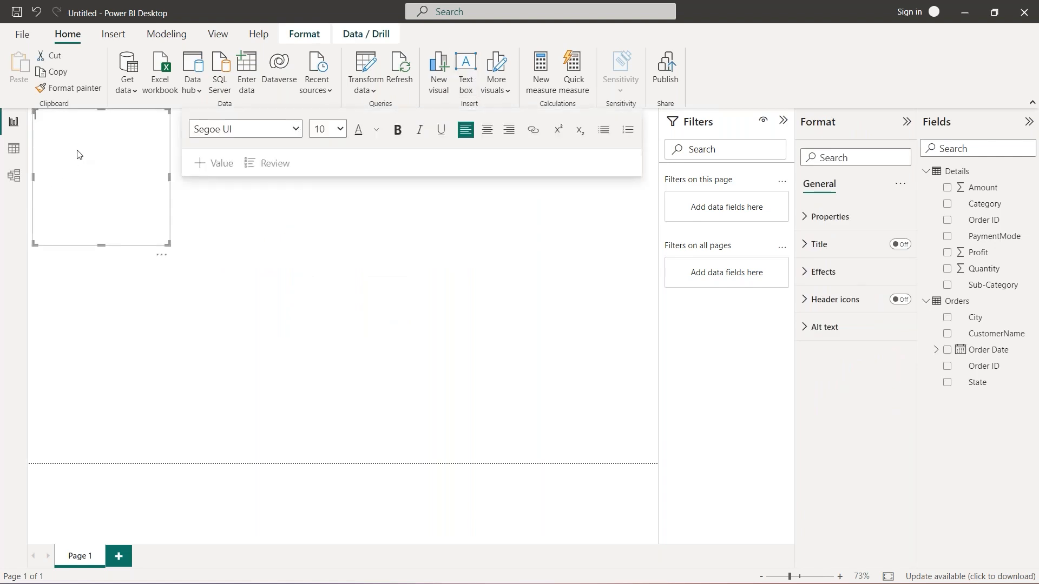
left_click_drag(169, 244, 286, 215)
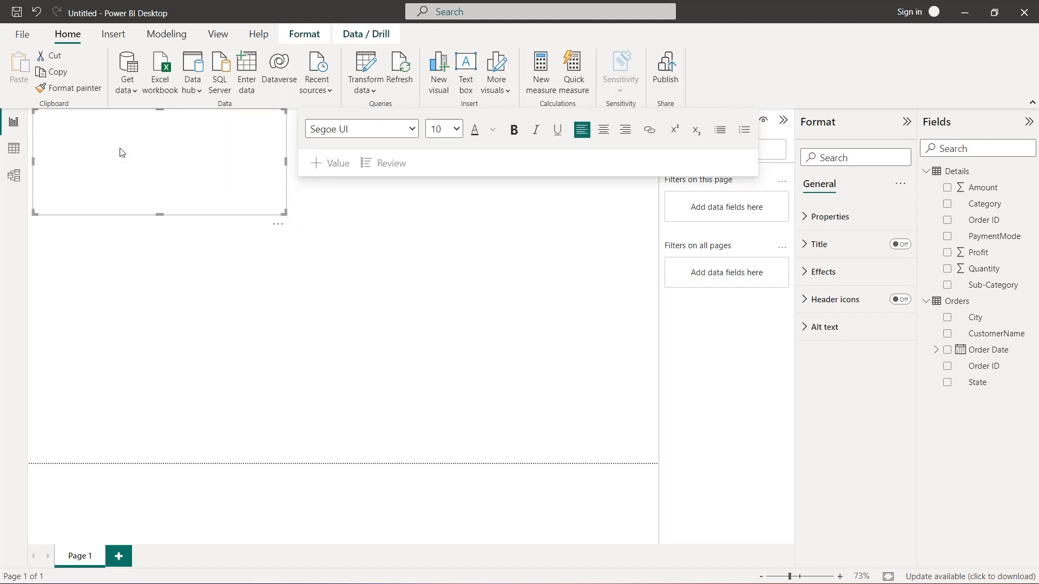
type("E-Commerce Sales Dashboard")
- Set the dashboard title text to size 16 and centre it in its text box
key("ctrl+a")
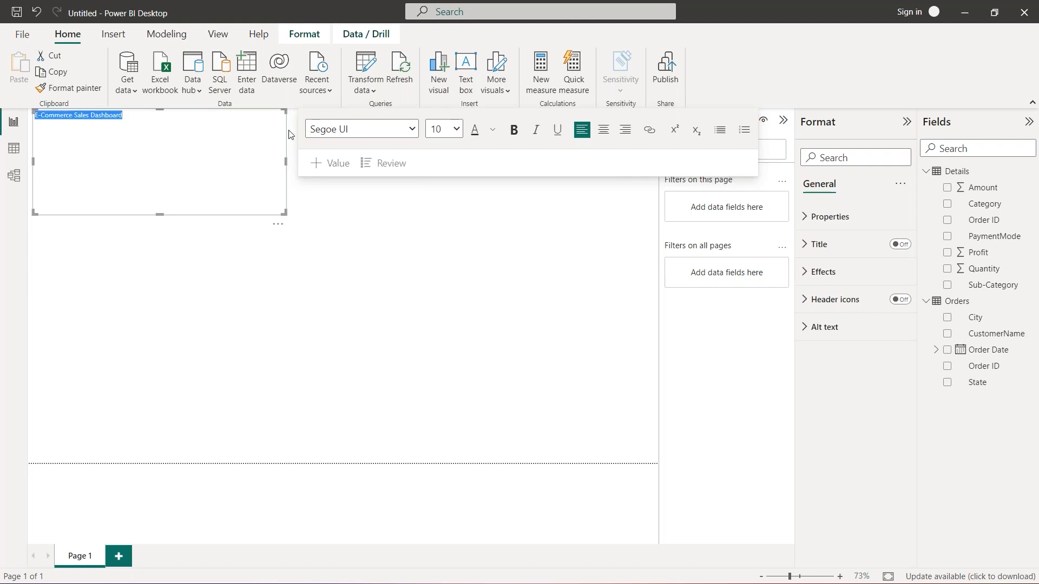
left_click(457, 131)
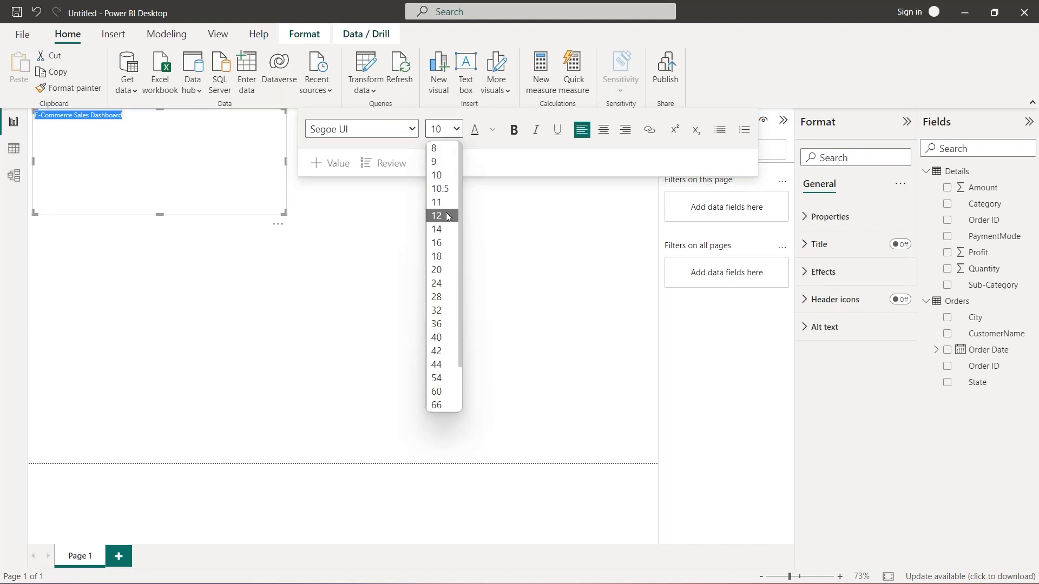
left_click(447, 242)
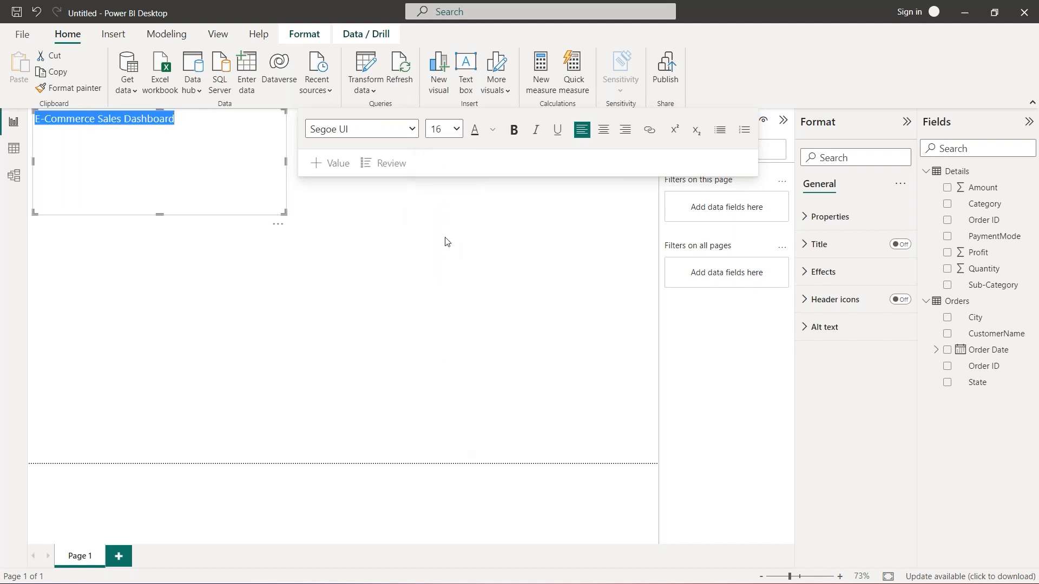
left_click(495, 138)
left_click(610, 141)
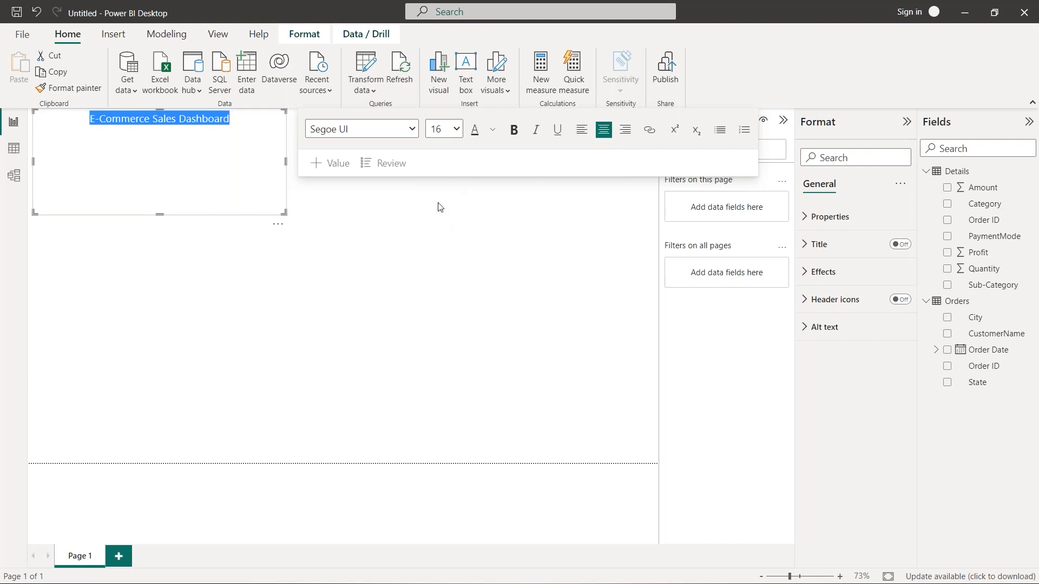
left_click(316, 205)
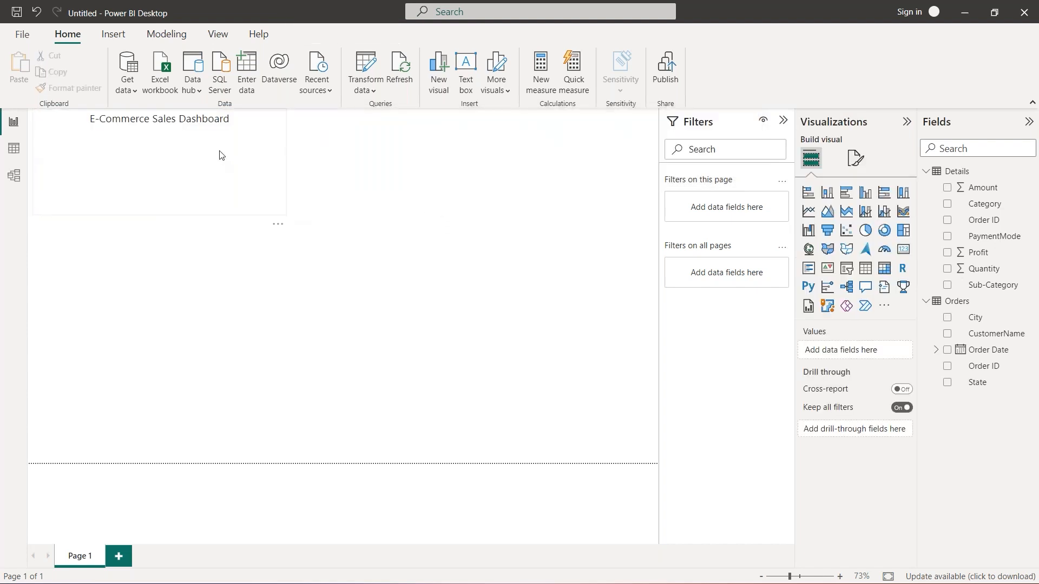
- Reduce the title text box's height to fit its single line of text
left_click(274, 214)
left_click_drag(281, 215, 281, 127)
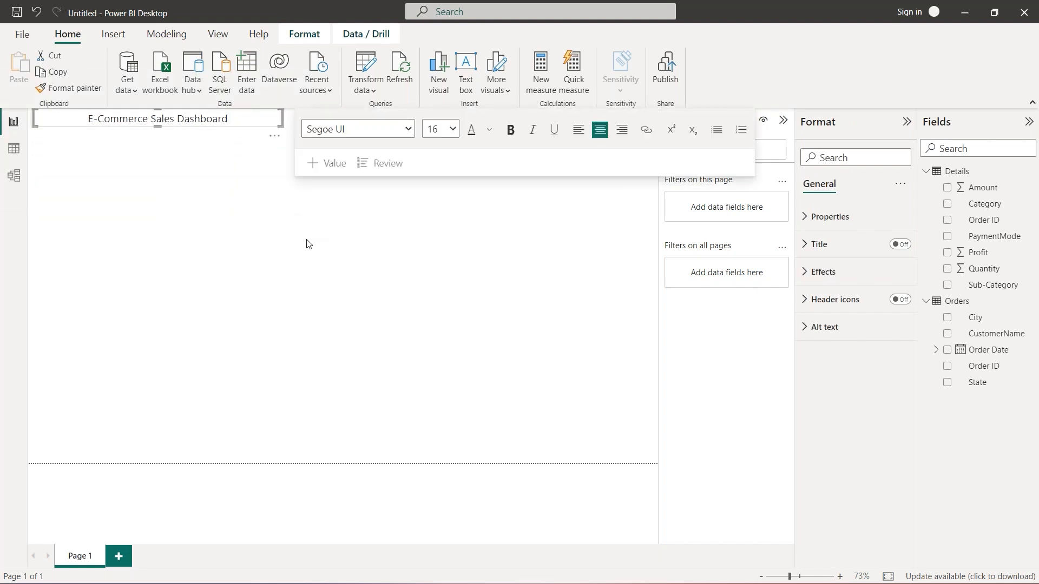
left_click(306, 244)
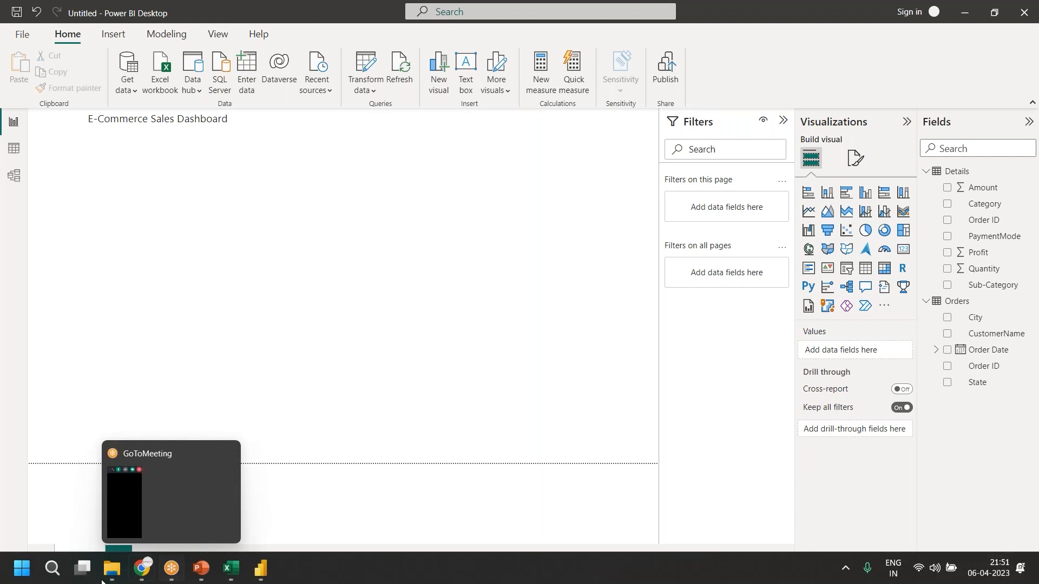
- Examine the Profit by Month chart in the finished Ecommerce Sales Dashboard report, then return to the untitled report
mouse_move(260, 568)
left_click(223, 504)
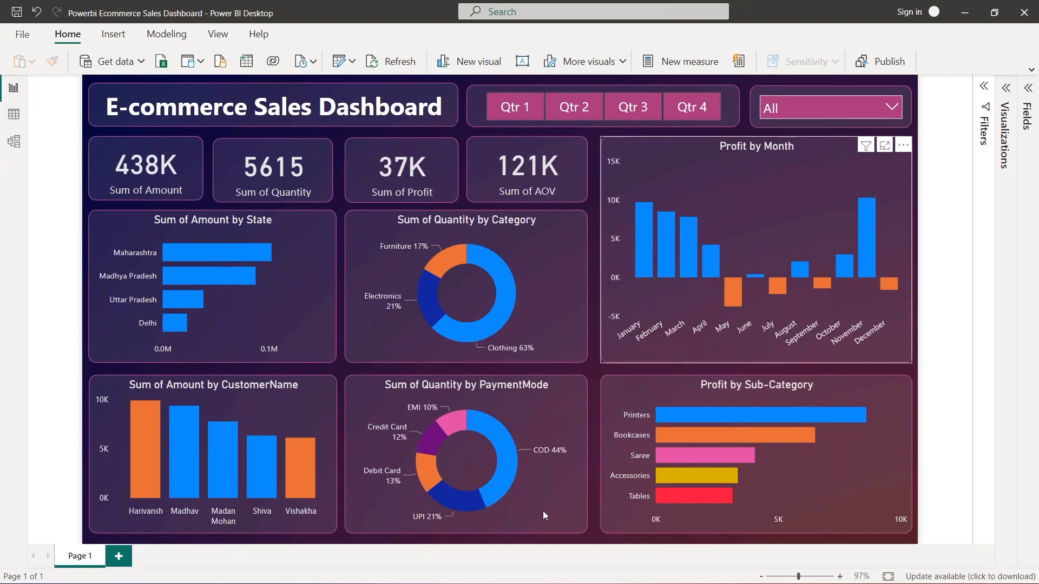
mouse_move(256, 569)
left_click(278, 536)
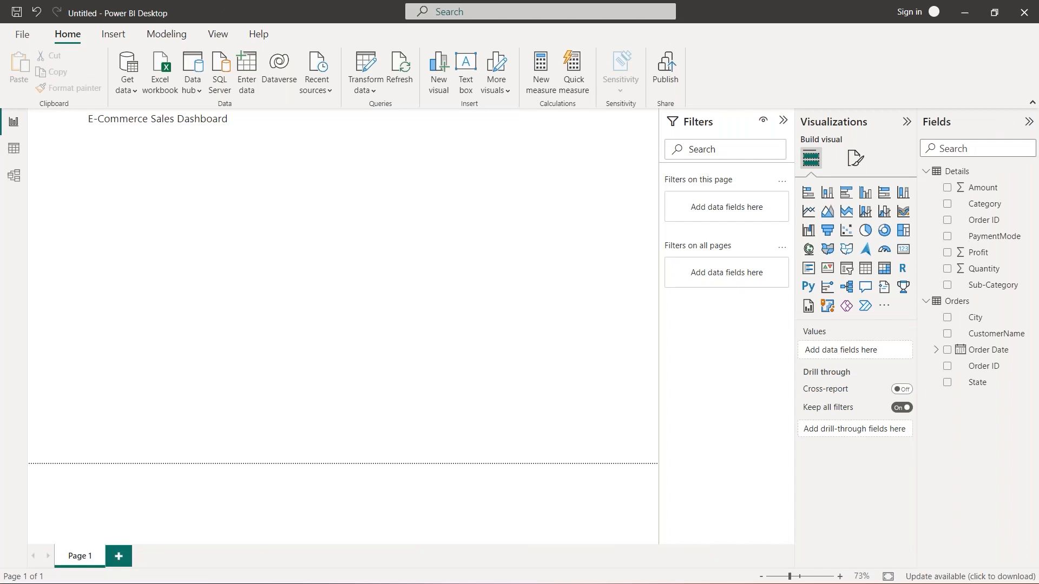
mouse_move(261, 568)
left_click(223, 486)
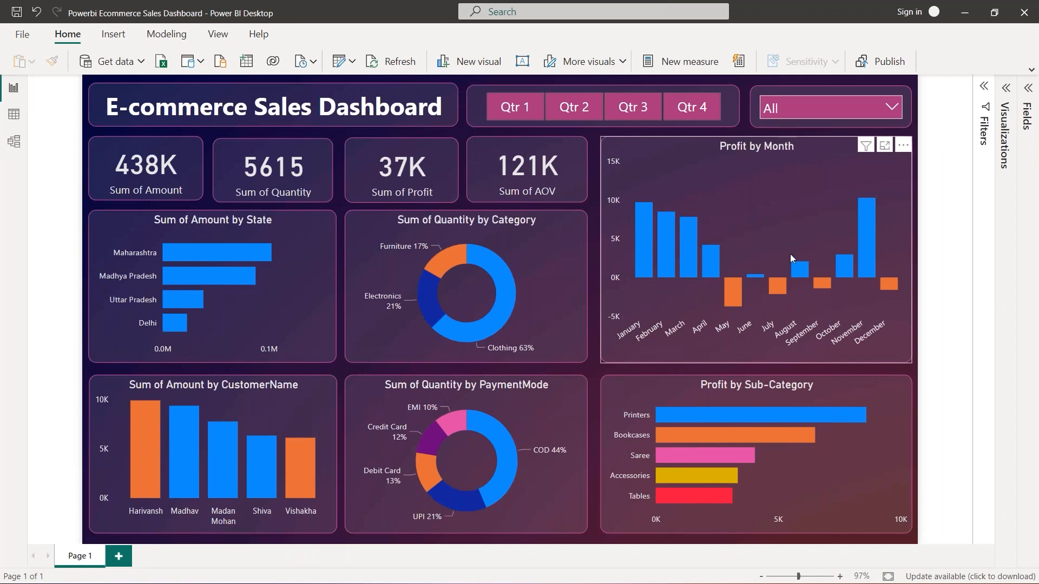
key("alt+Tab")
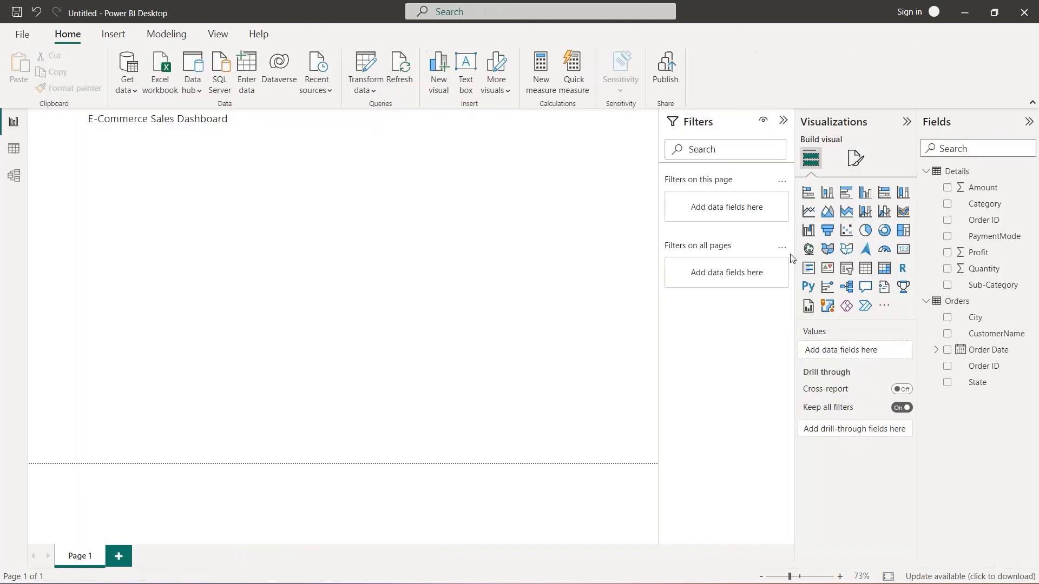
- Add a stacked column chart in the middle of the page with Profit on its Y-axis
left_click(827, 195)
left_click_drag(281, 259, 439, 275)
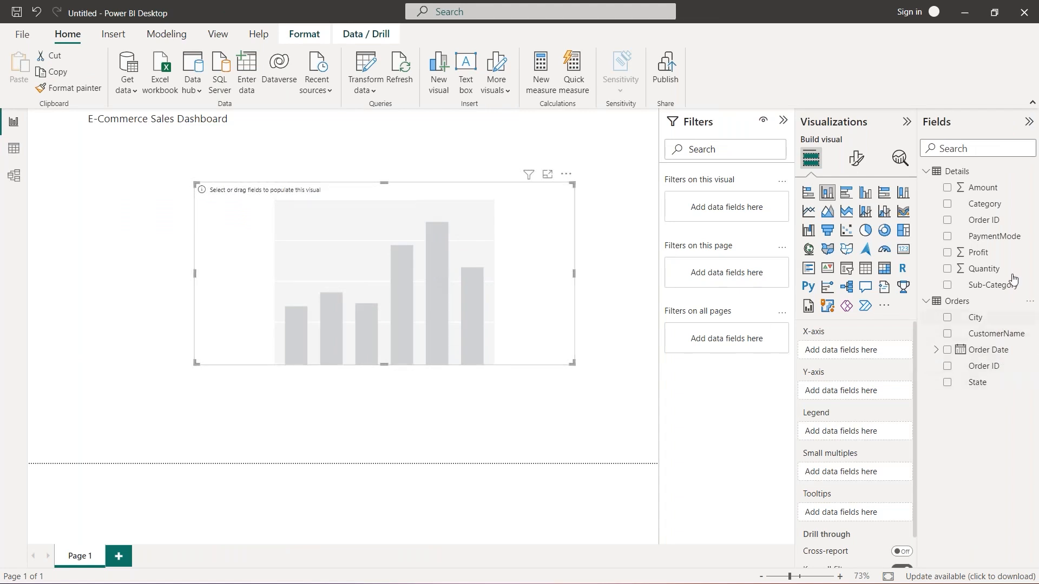
left_click_drag(885, 278, 488, 266)
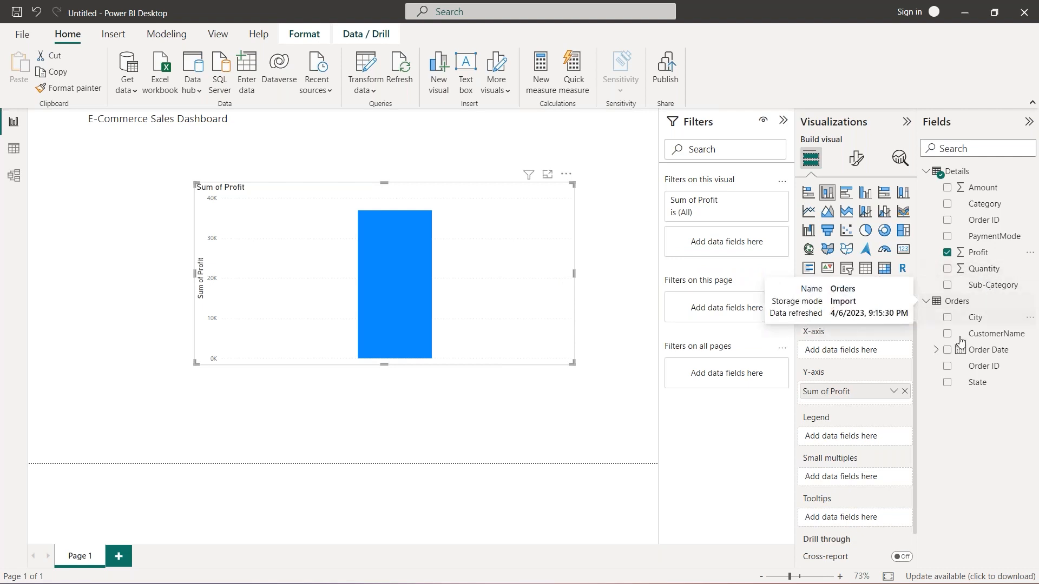
- Change the data type of the Order Date column in the Orders table to Text
left_click(937, 351)
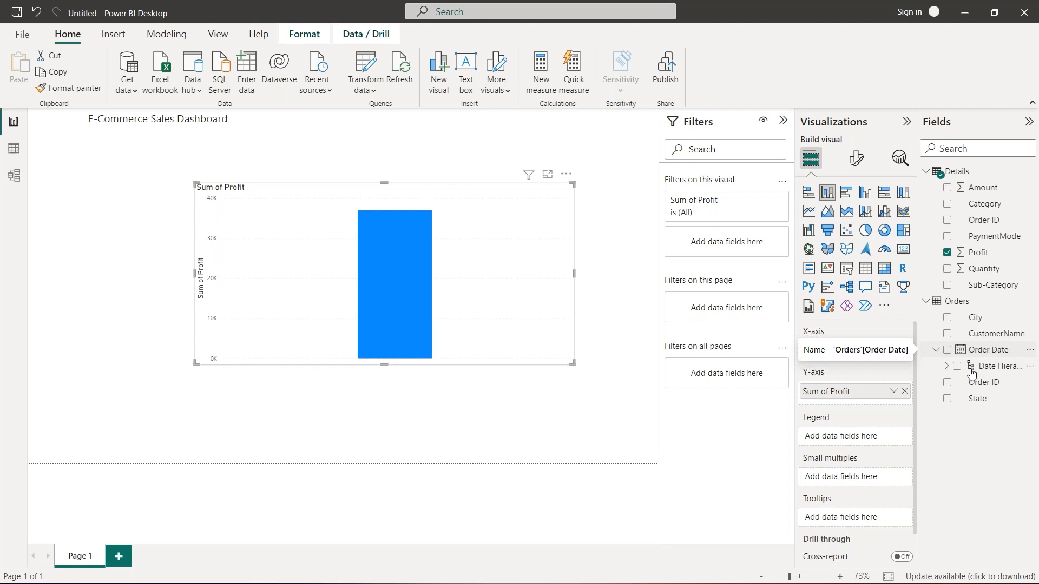
left_click(947, 367)
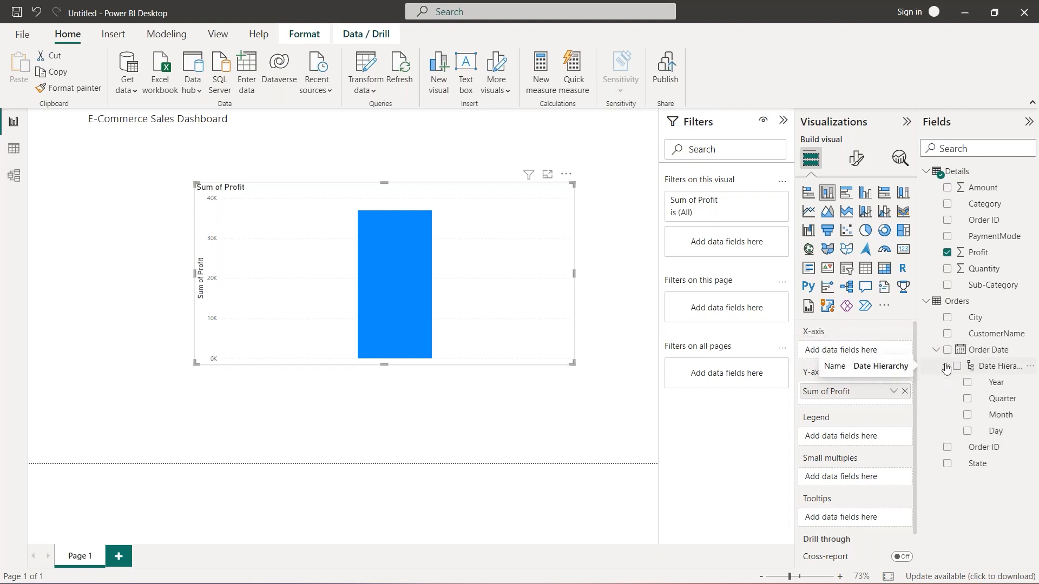
left_click(938, 351)
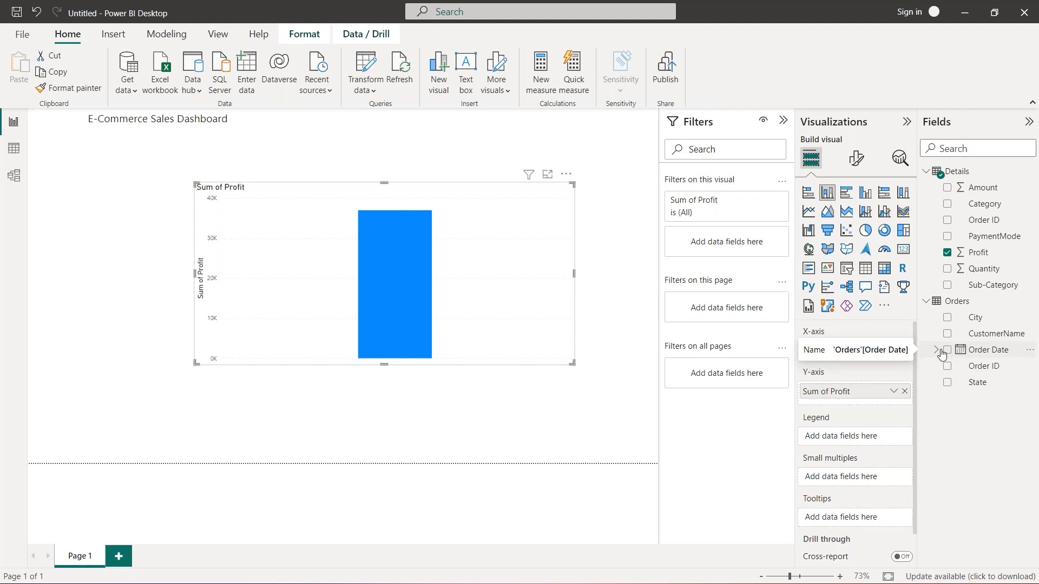
left_click(14, 150)
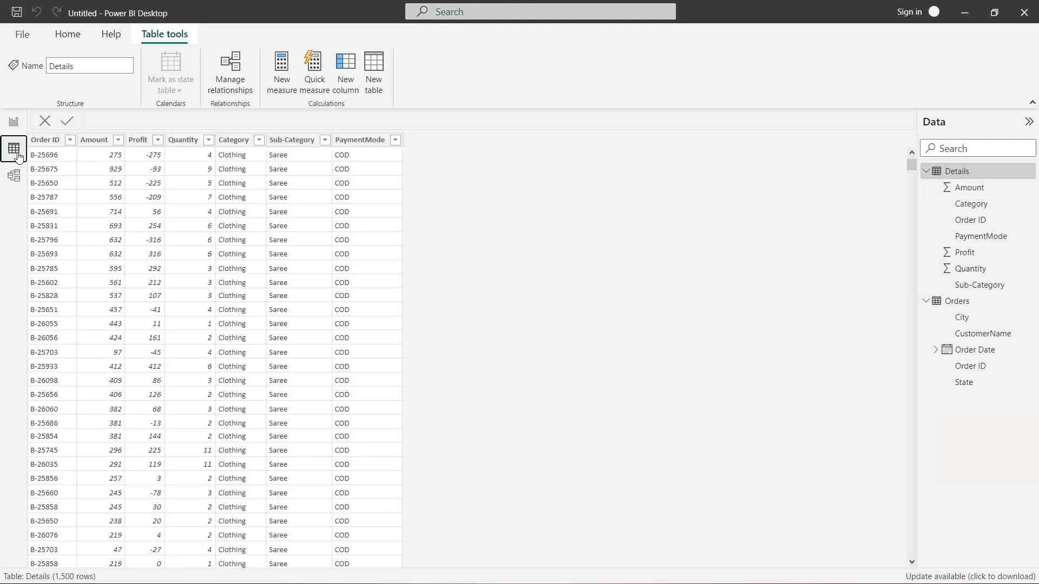
left_click(970, 351)
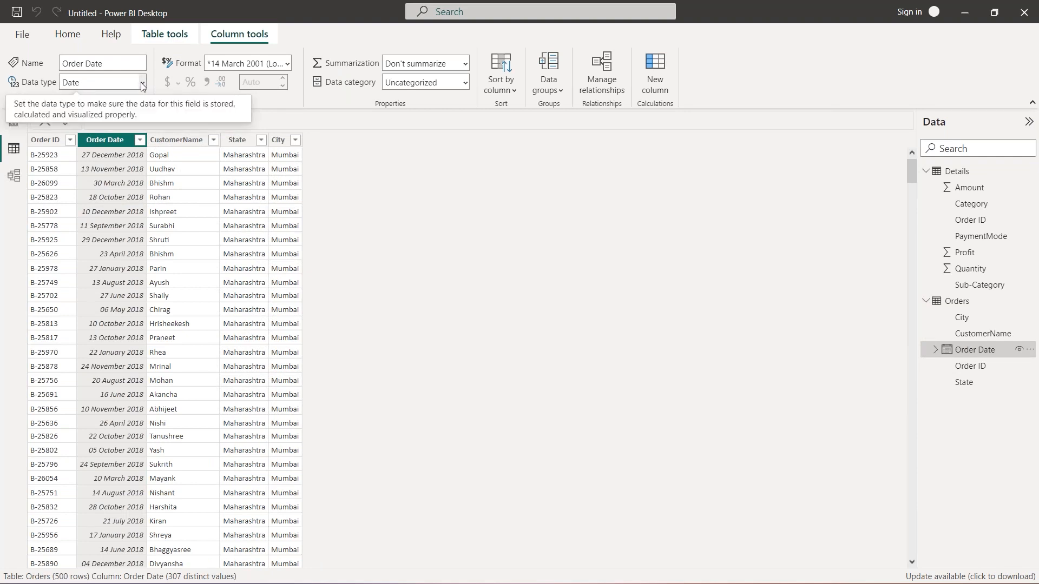
left_click(143, 82)
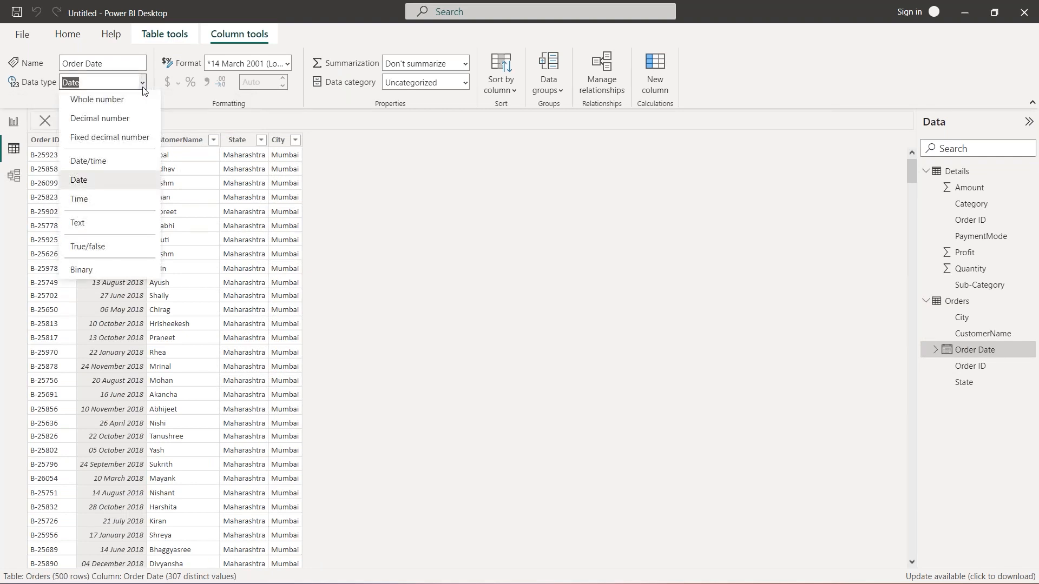
left_click(110, 221)
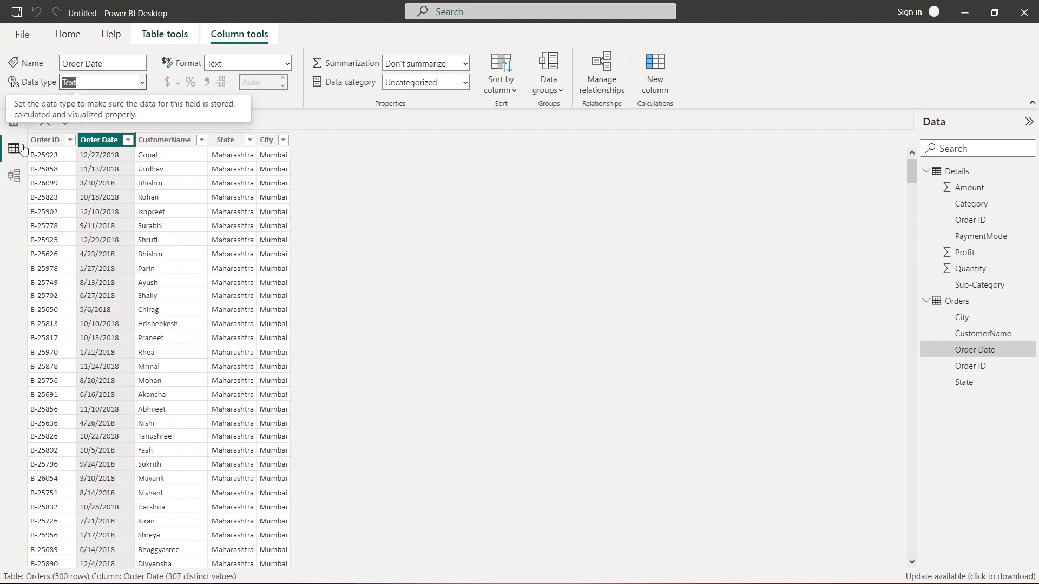
- Return to the report page and add the Order Date field to the profit column chart's X-axis
left_click(14, 121)
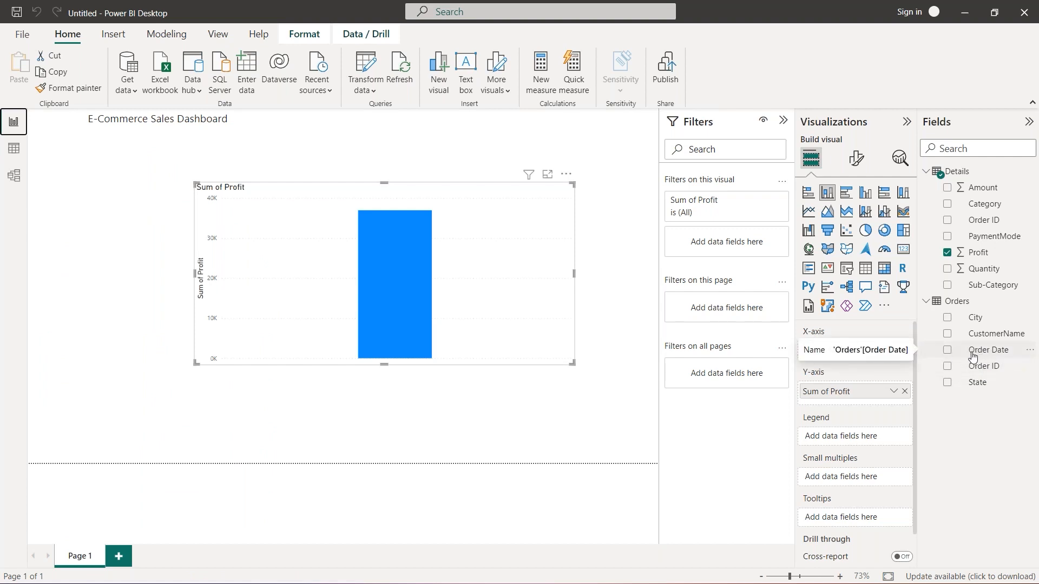
left_click_drag(977, 355, 475, 317)
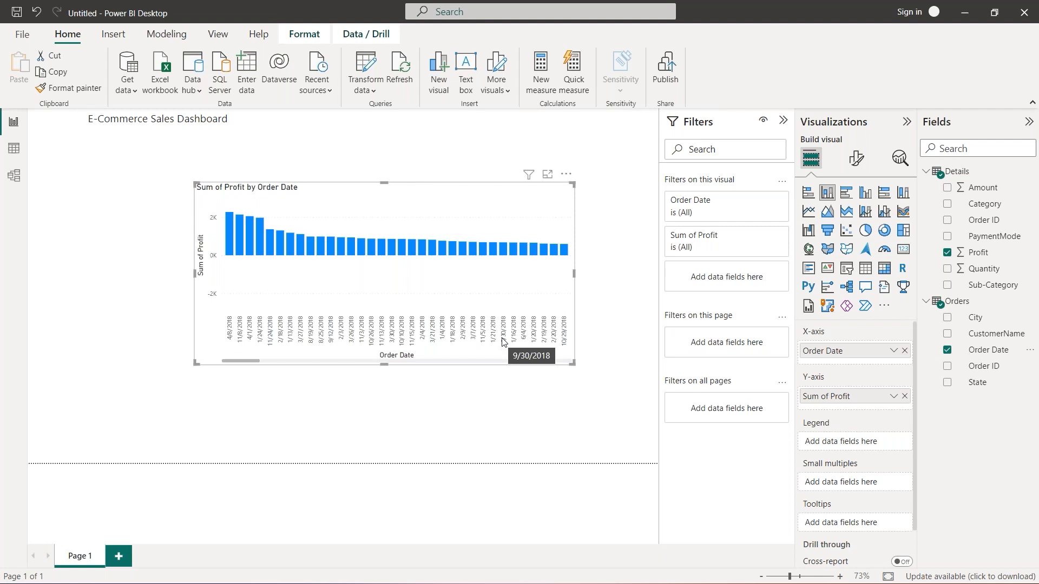
- Set the Order Date column's data type back to Date, accept the conversion, and return to the report page
left_click(11, 154)
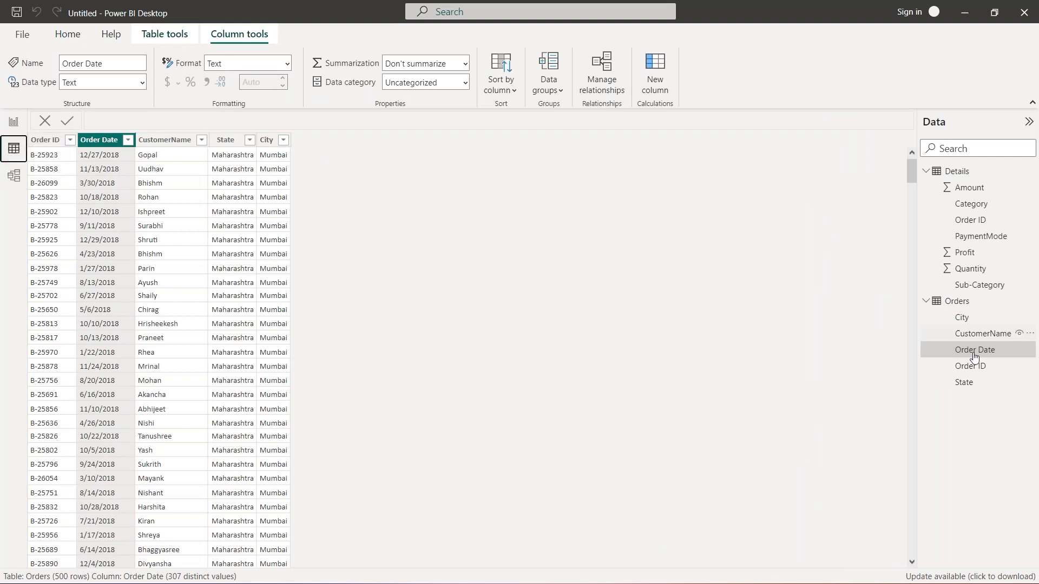
left_click(143, 82)
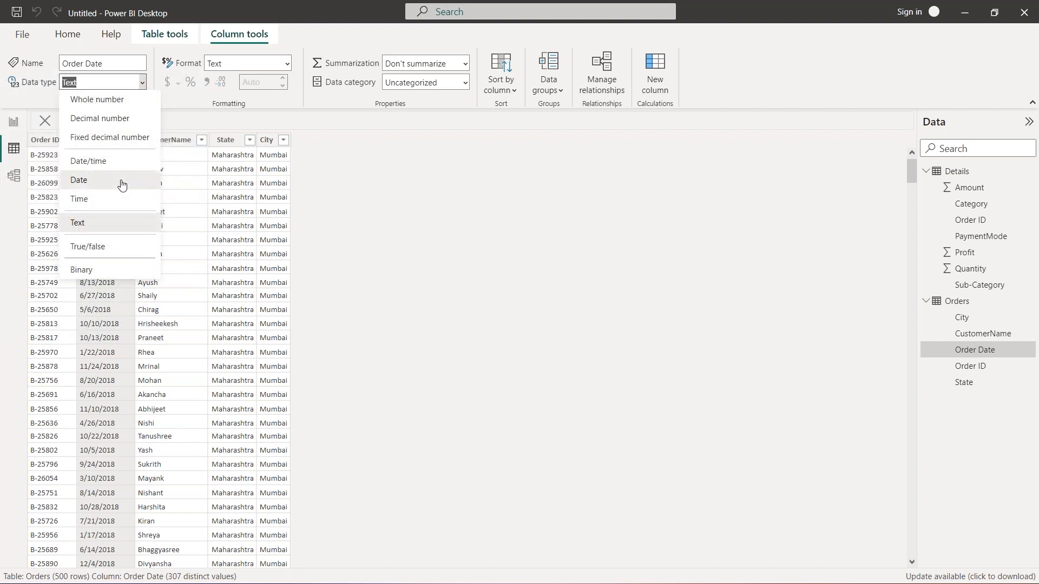
left_click(121, 182)
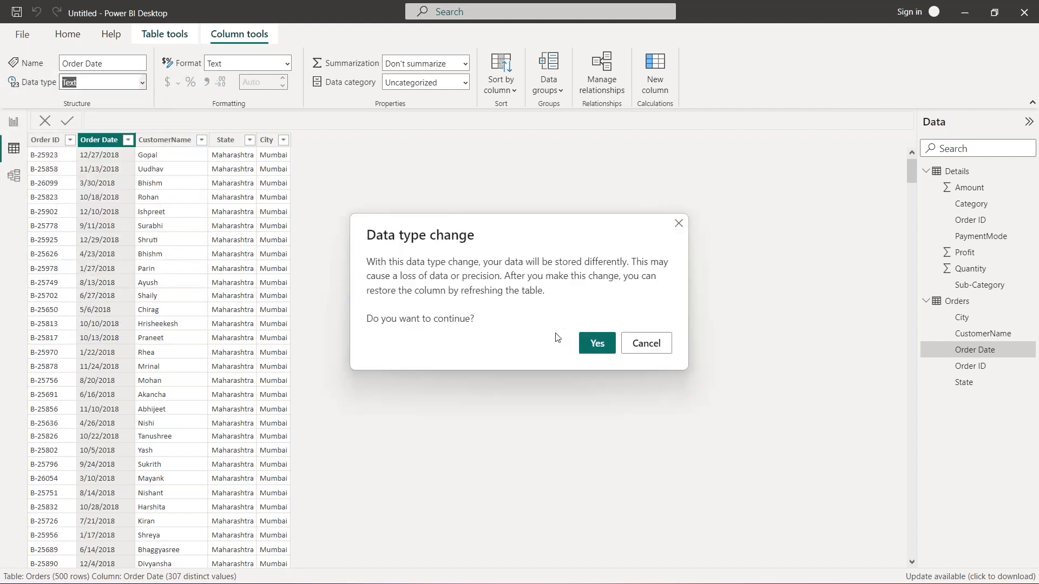
left_click(598, 344)
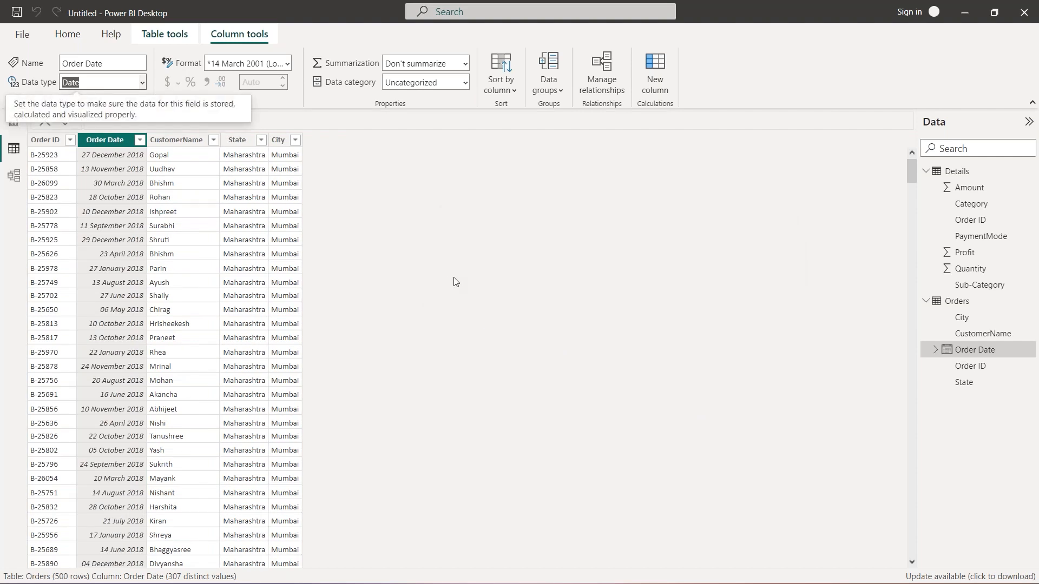
left_click(10, 142)
left_click(14, 122)
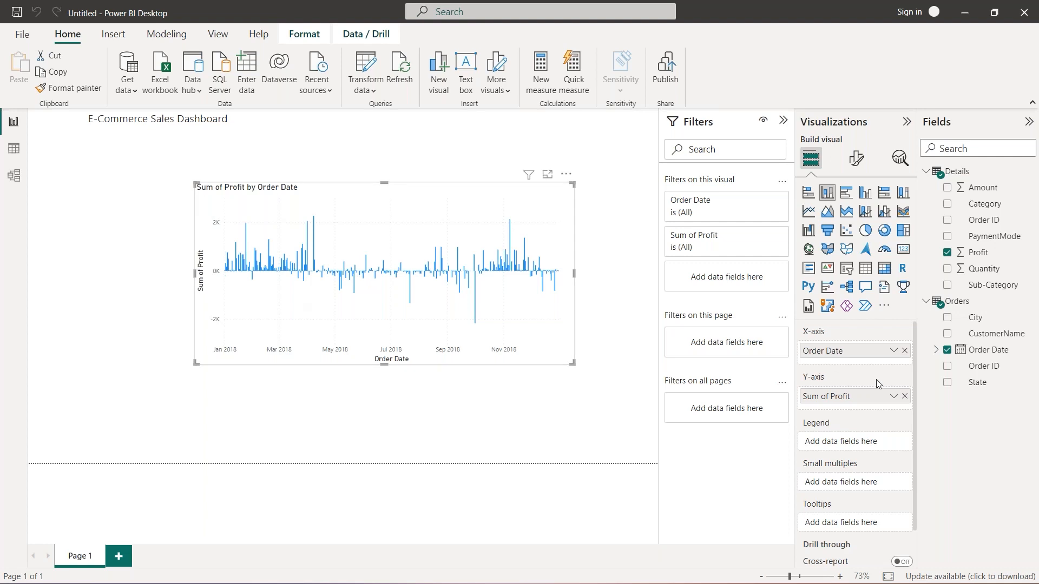
- Replace Order Date on the profit chart's X-axis with the Month level of its date hierarchy
left_click(904, 352)
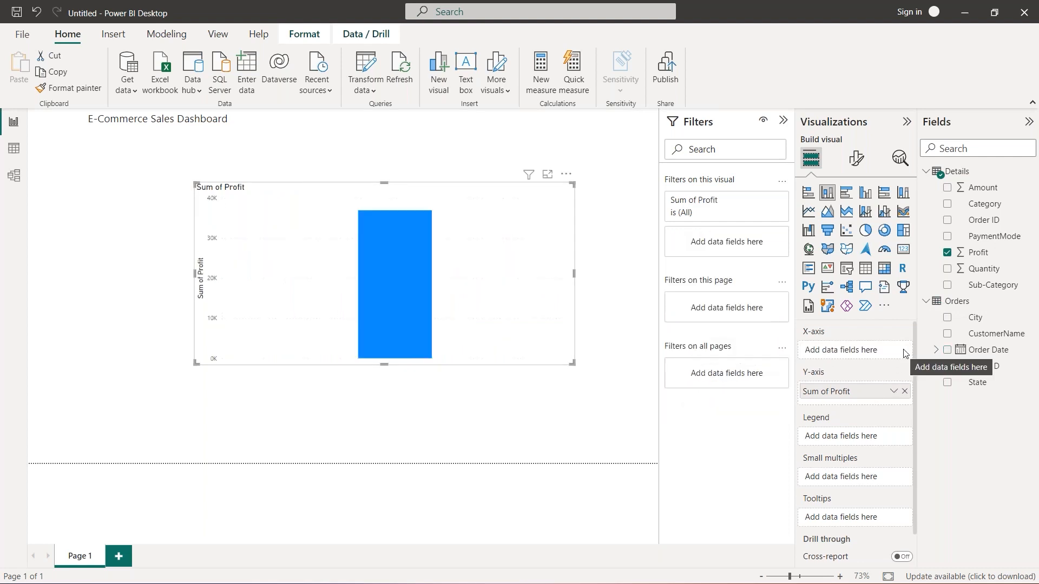
left_click(938, 358)
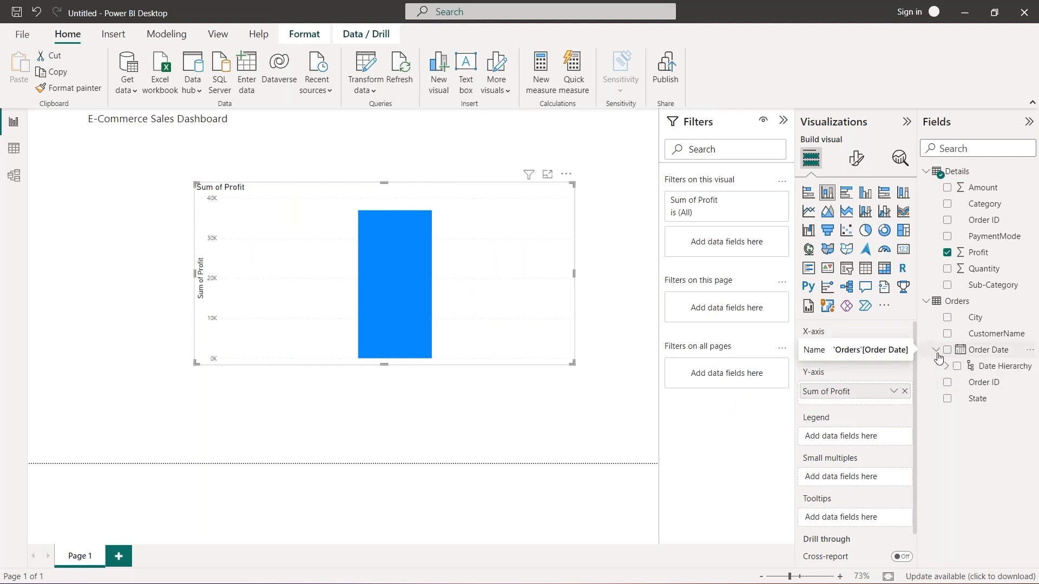
left_click(947, 368)
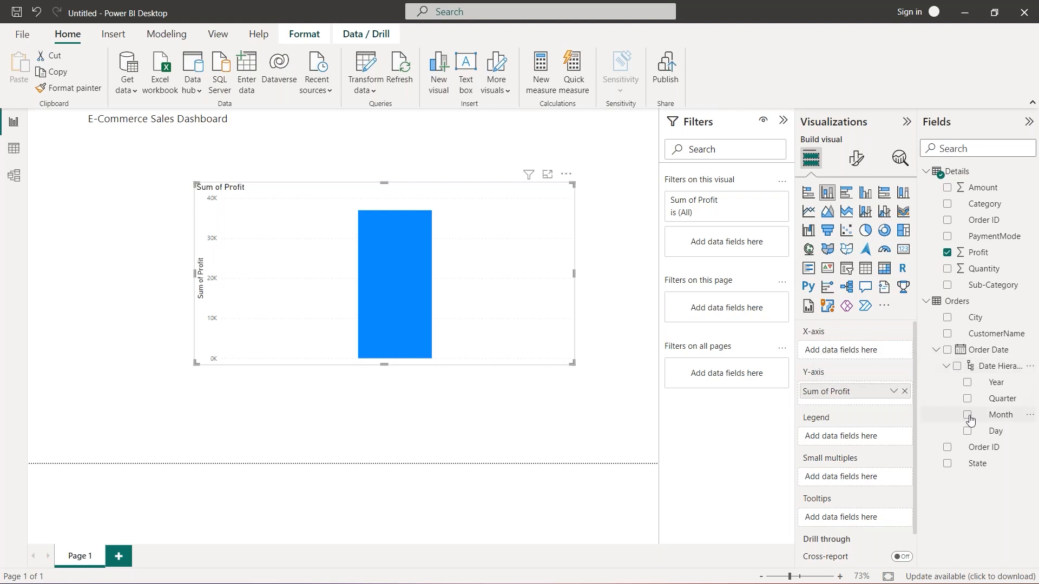
left_click(969, 417)
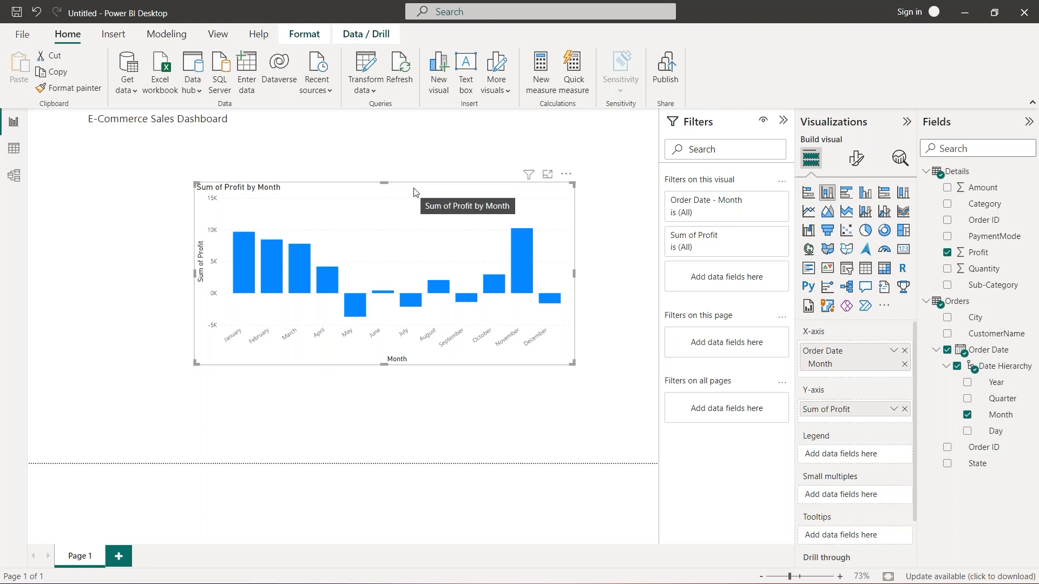
- Resize the profit by month chart from its upper-left corner so it is slightly narrower and taller
left_click(402, 75)
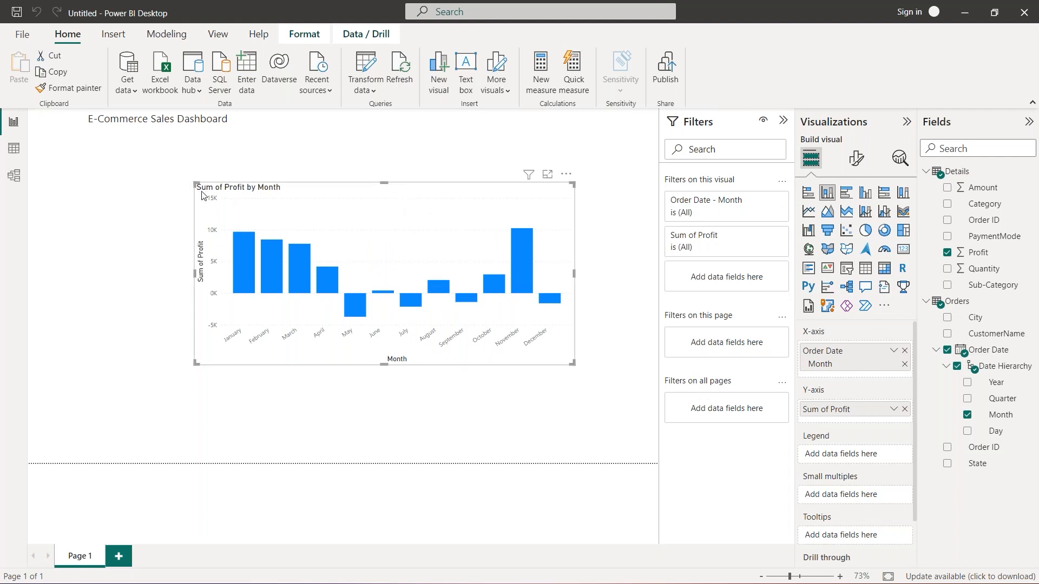
left_click_drag(196, 184, 232, 163)
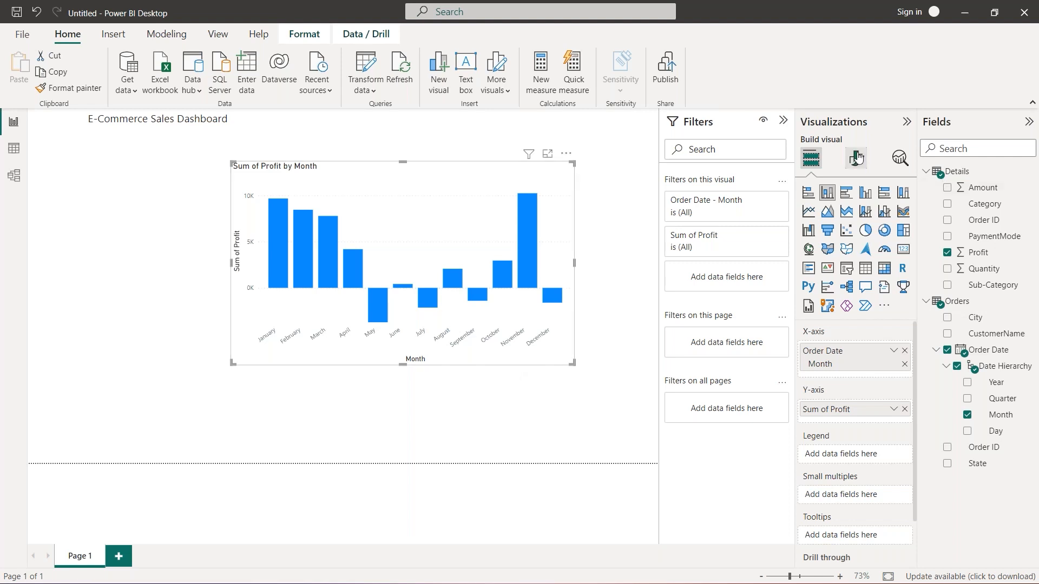
- Turn off the X-axis title of the profit by month chart
left_click(857, 158)
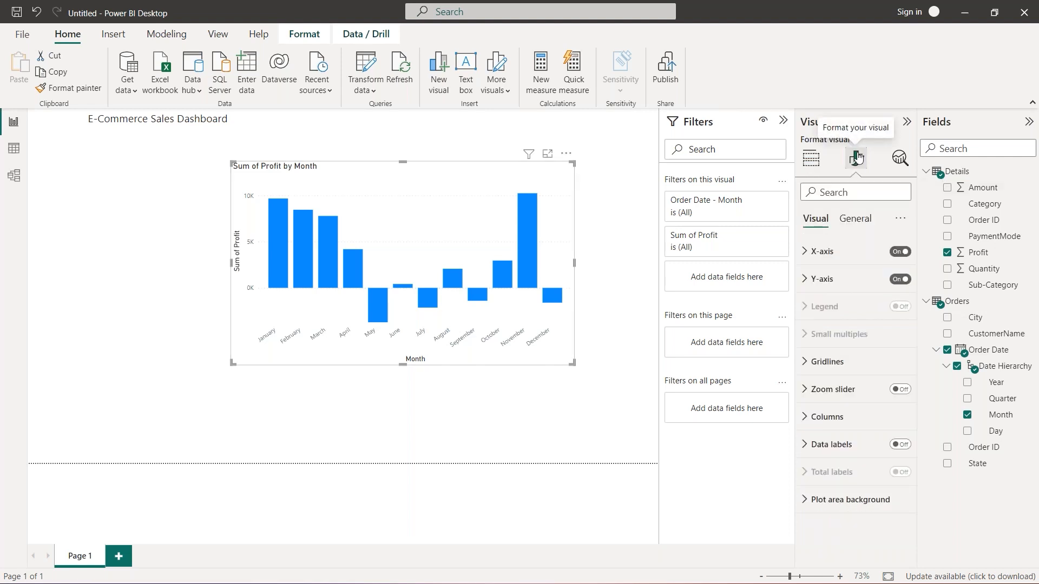
left_click(832, 259)
scroll(828, 280, "down", 3)
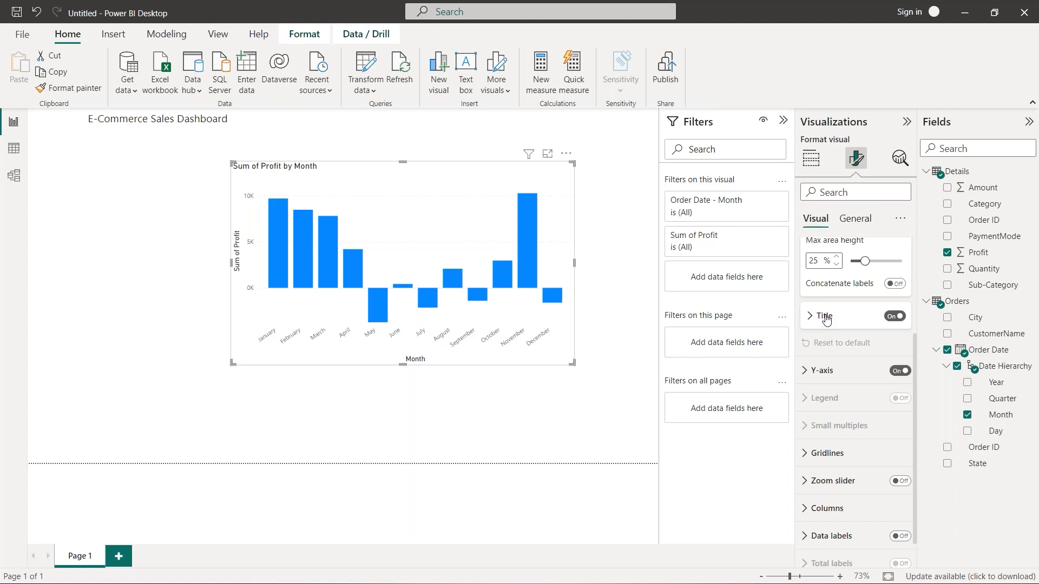
scroll(826, 319, "up", 5)
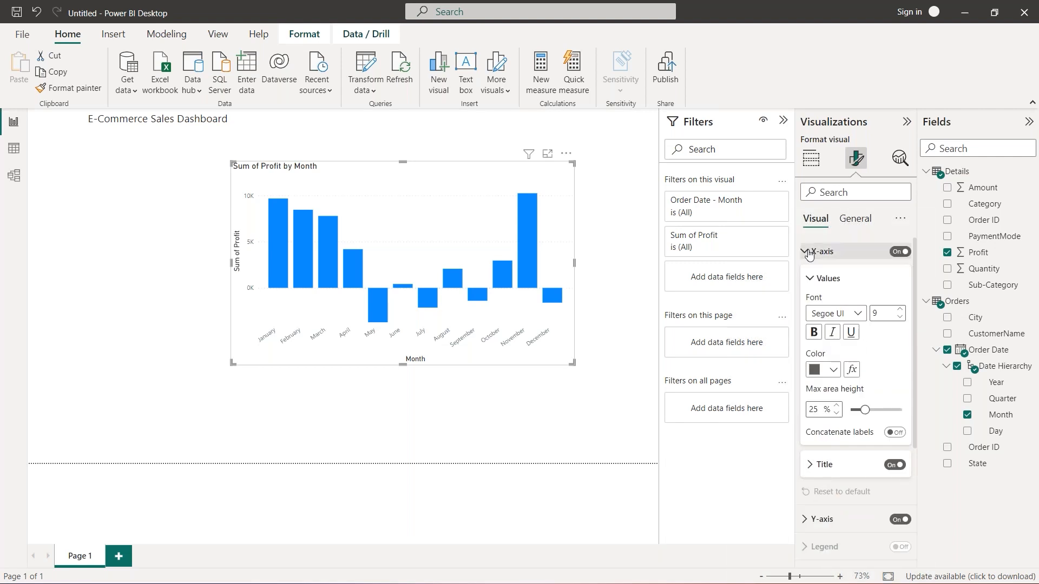
left_click(809, 252)
left_click(809, 253)
scroll(818, 259, "down", 1)
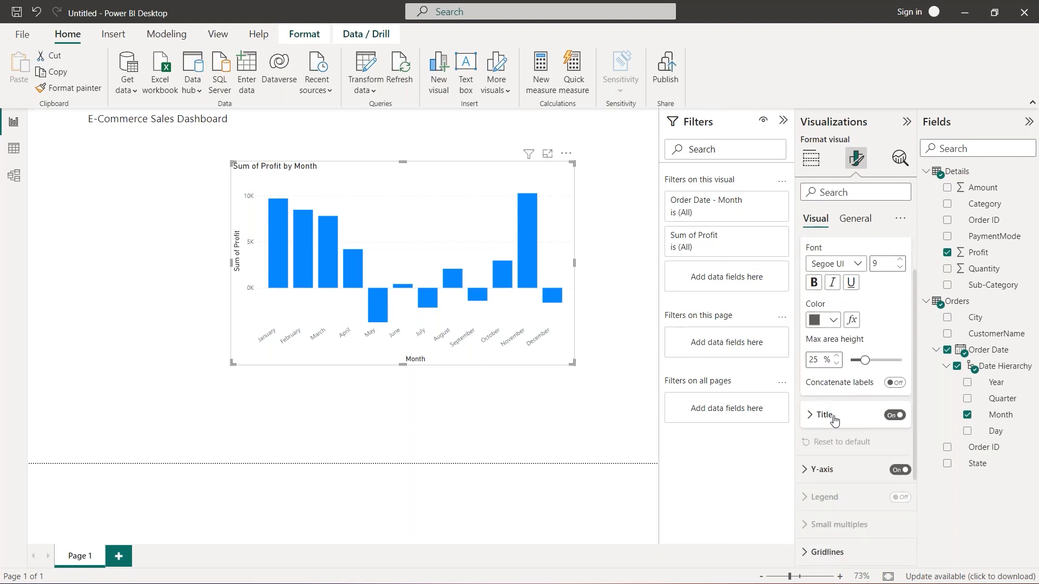
left_click(895, 416)
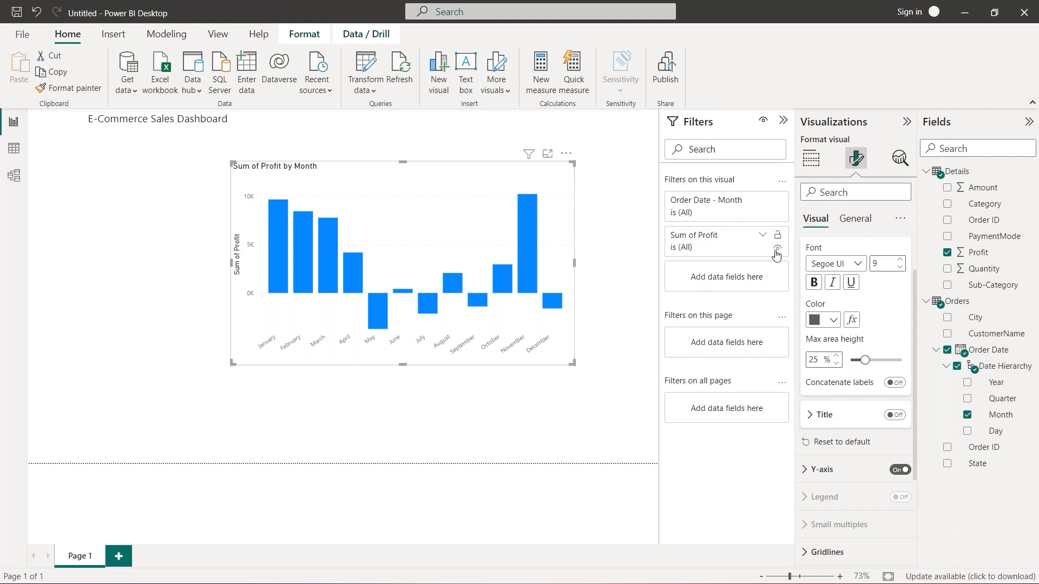
scroll(864, 294, "up", 1)
left_click(806, 247)
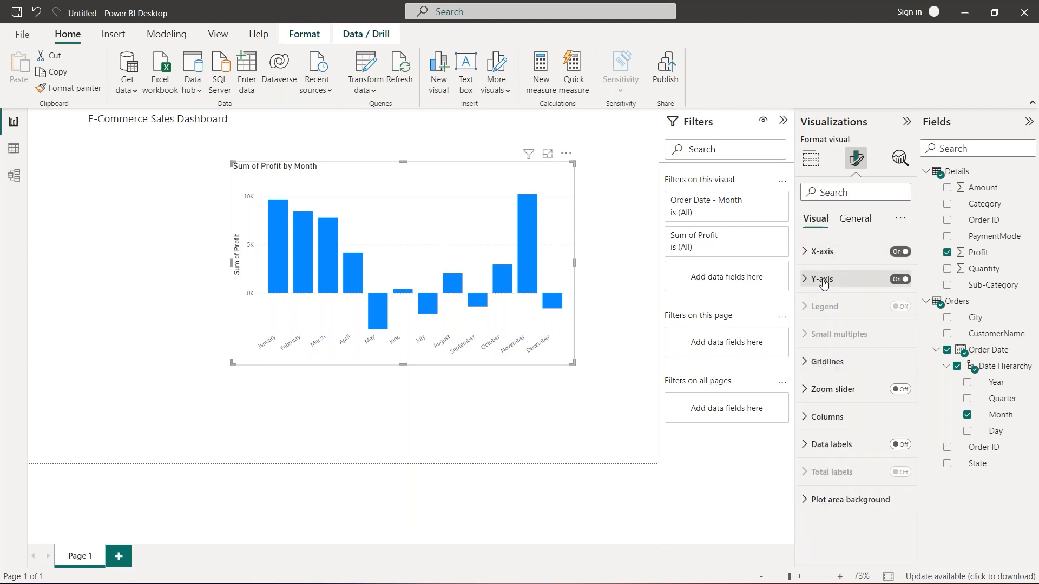
- Turn off the Y-axis title of the profit by month chart and deselect the chart
left_click(805, 280)
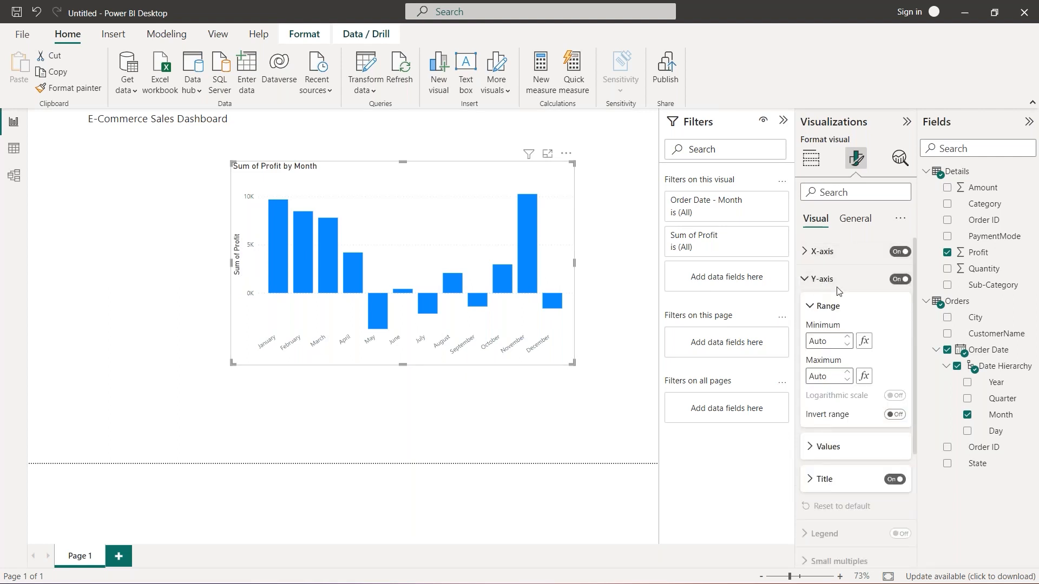
scroll(866, 303, "down", 4)
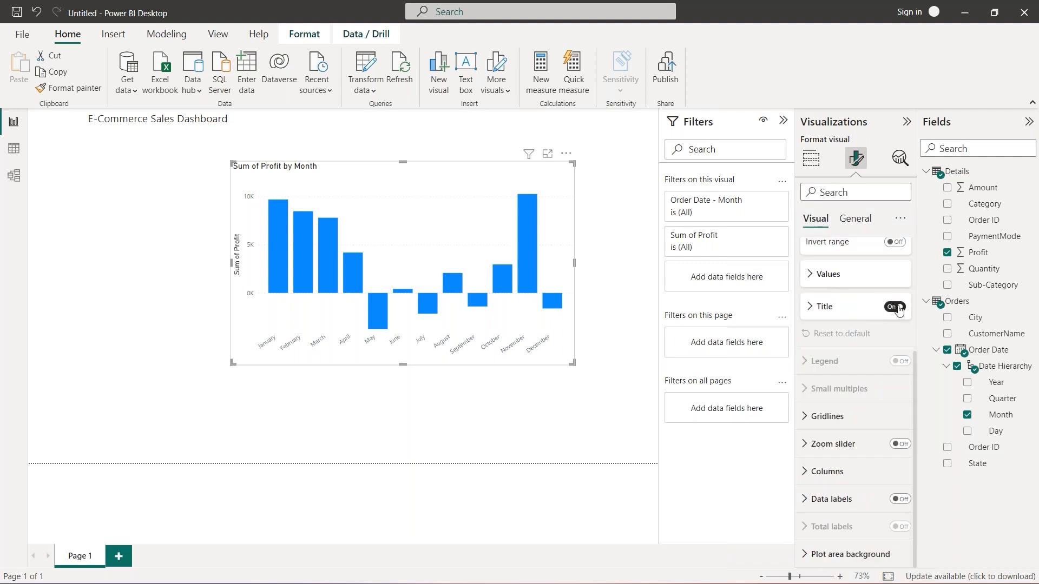
left_click(896, 308)
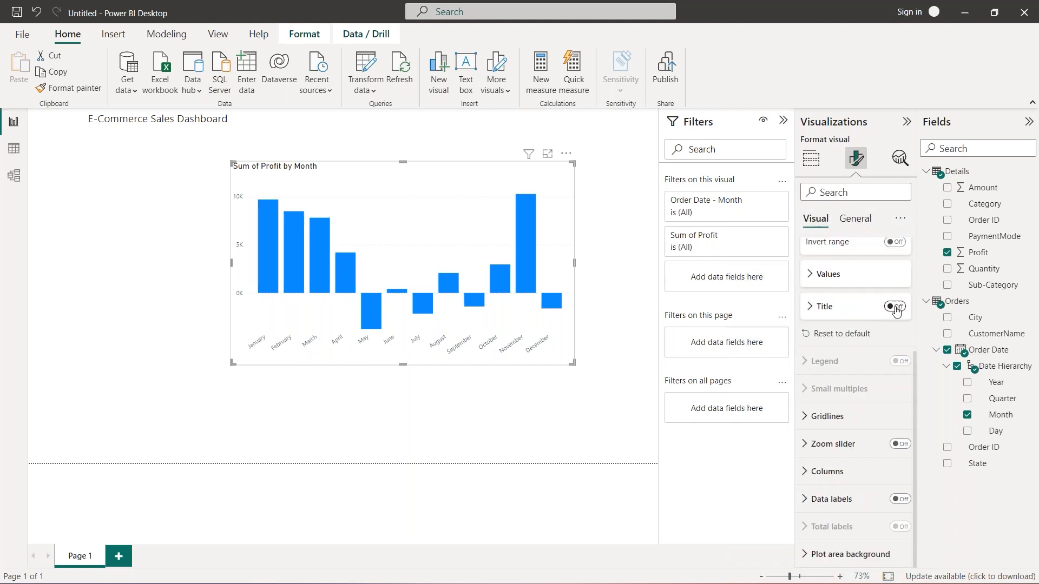
scroll(894, 312, "up", 3)
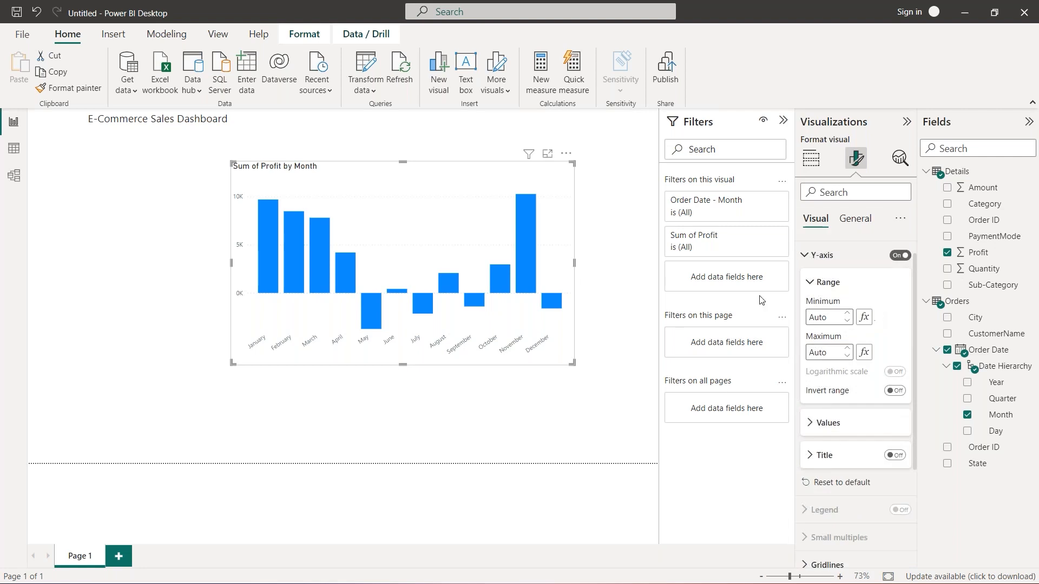
left_click(180, 234)
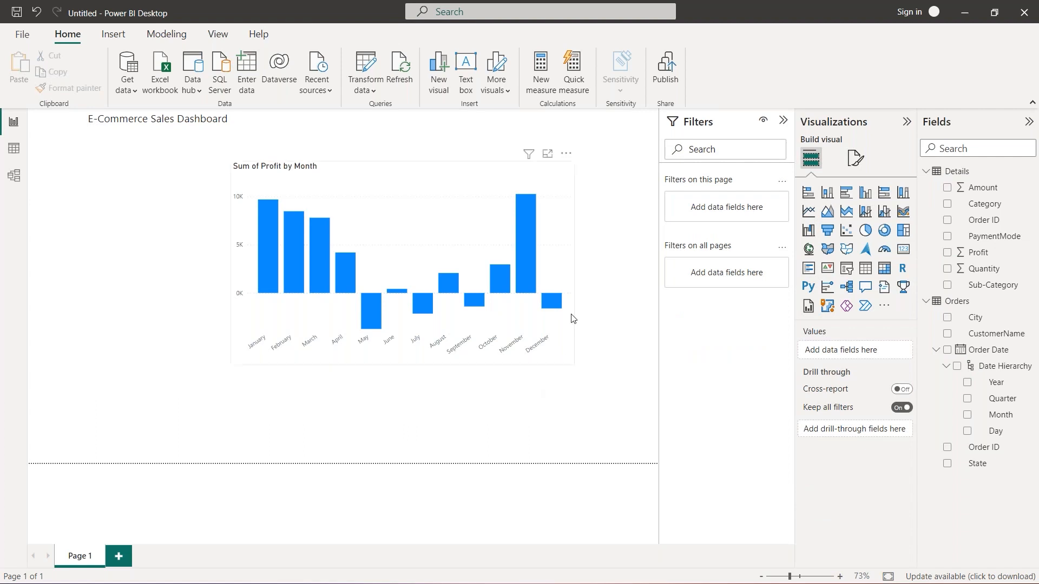
left_click(487, 344)
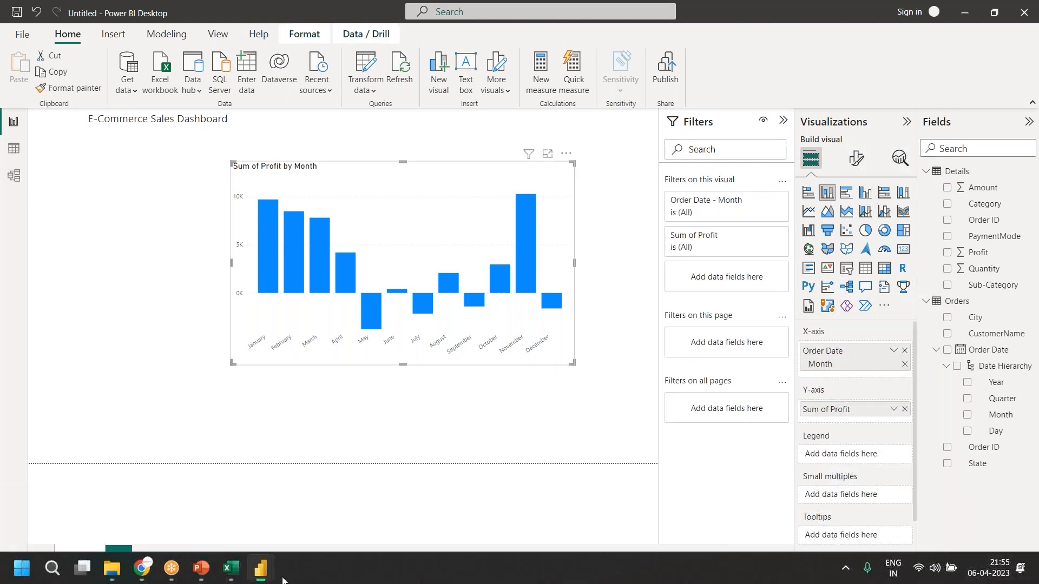
left_click(382, 424)
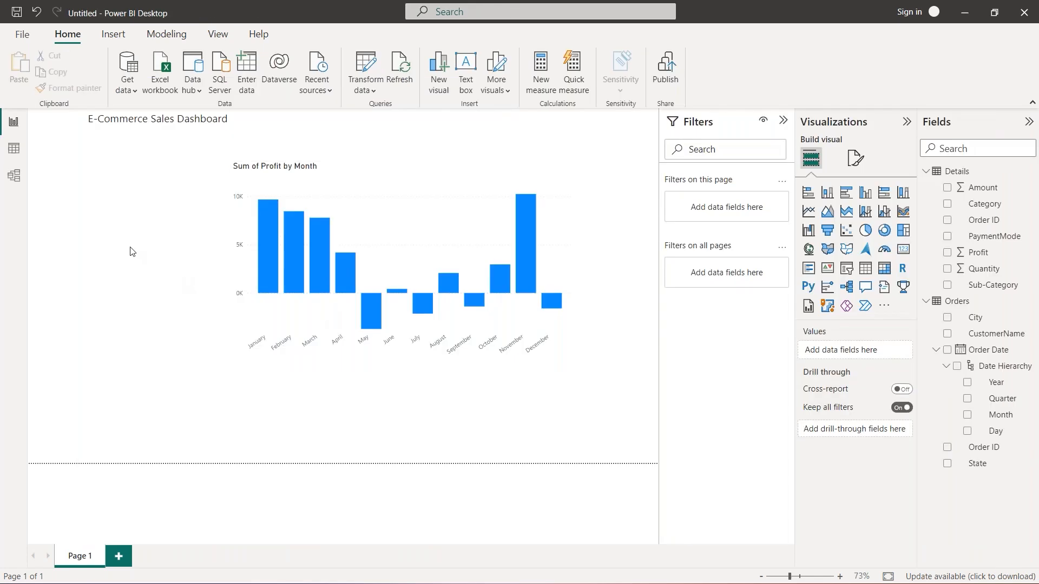
left_click(150, 119)
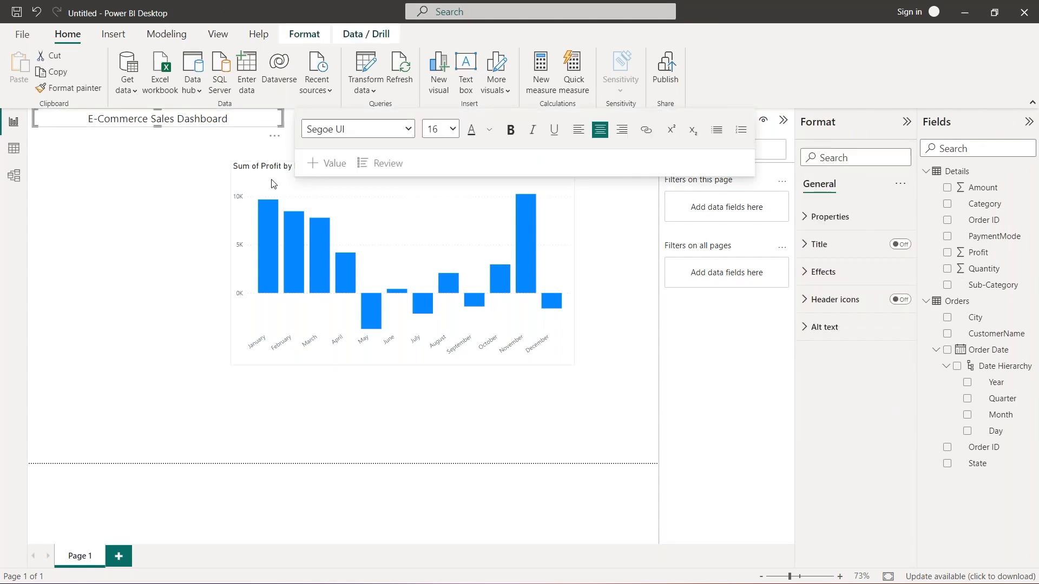
left_click(258, 192)
left_click(156, 222)
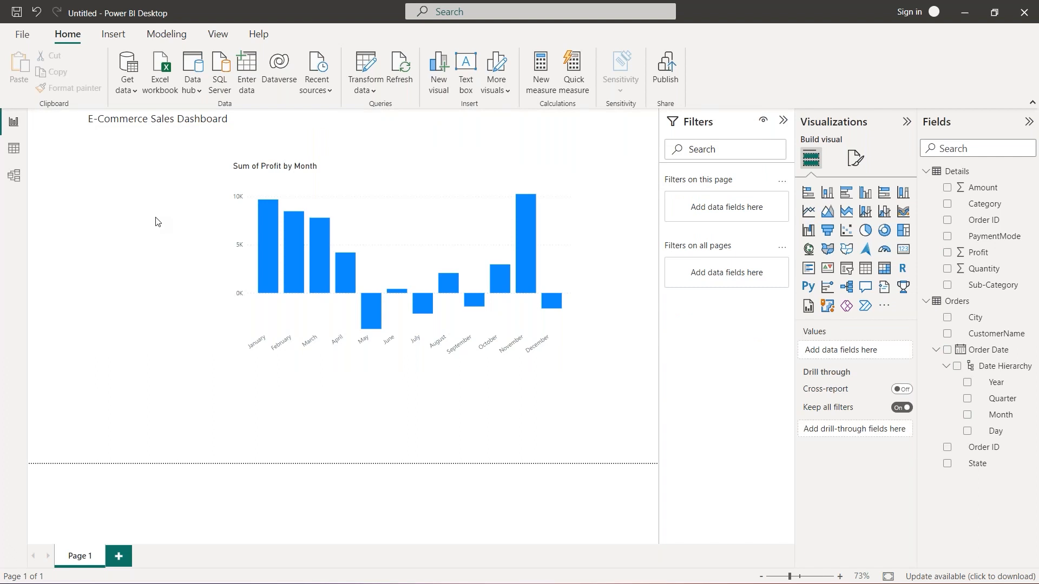
- Set the report page's canvas background color to the orange theme color
left_click(856, 159)
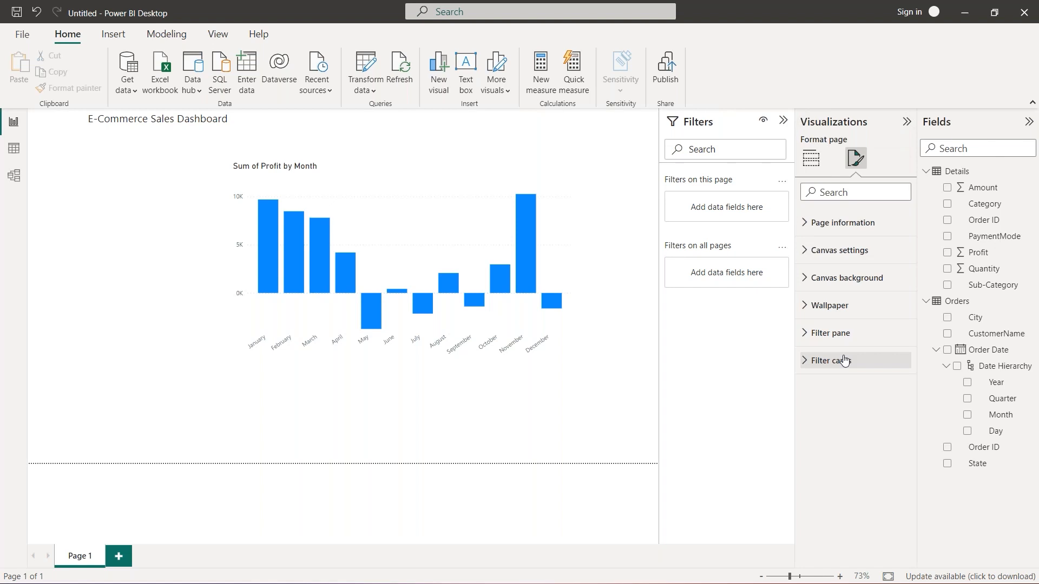
left_click(854, 308)
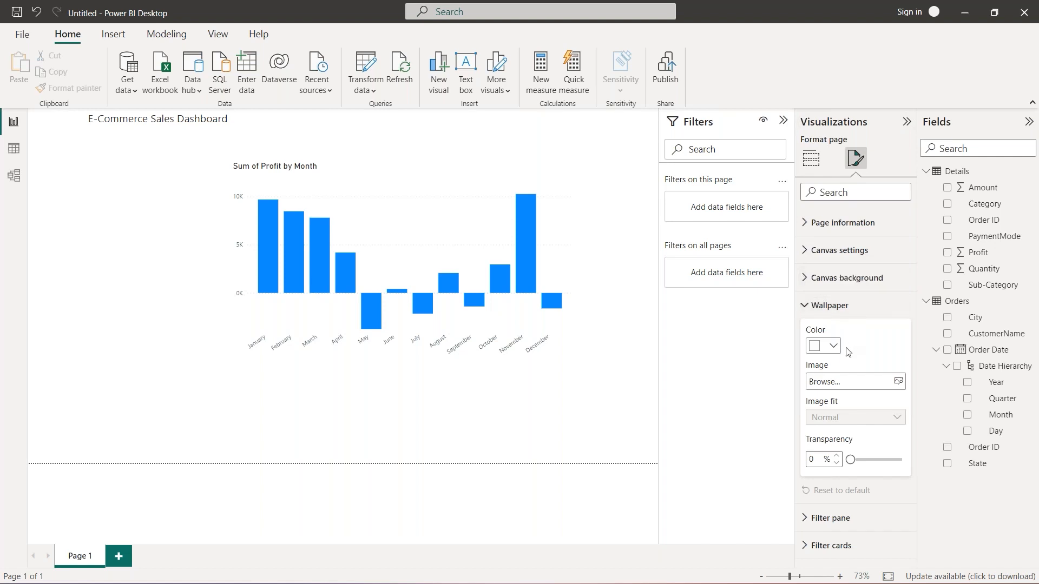
left_click(828, 306)
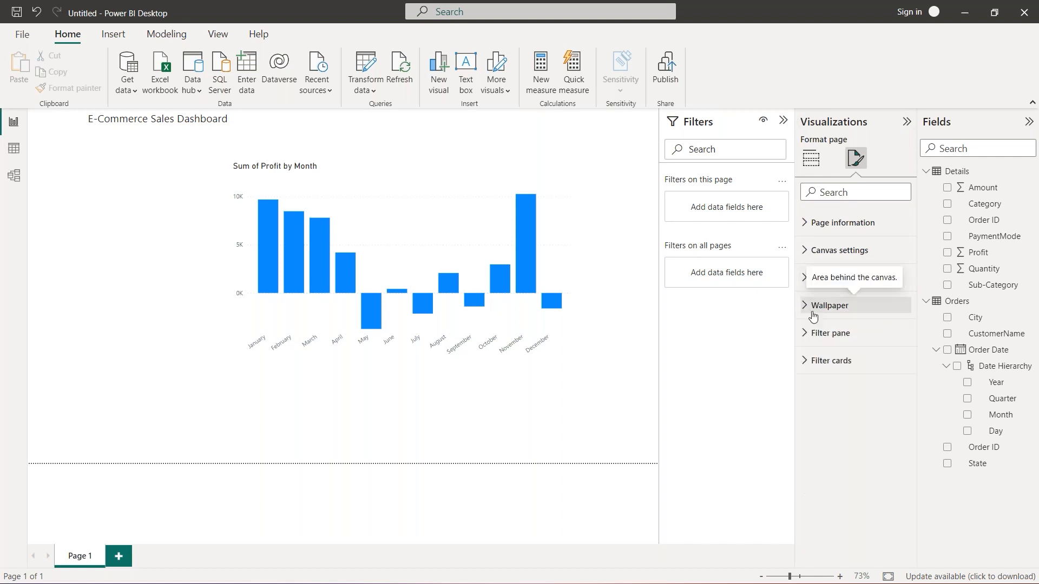
left_click(828, 278)
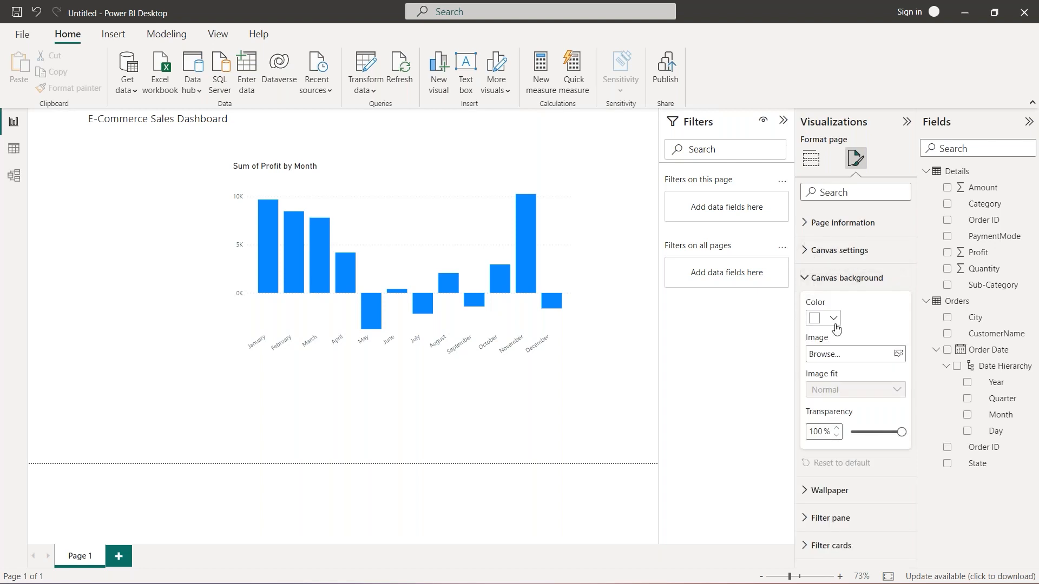
left_click(834, 319)
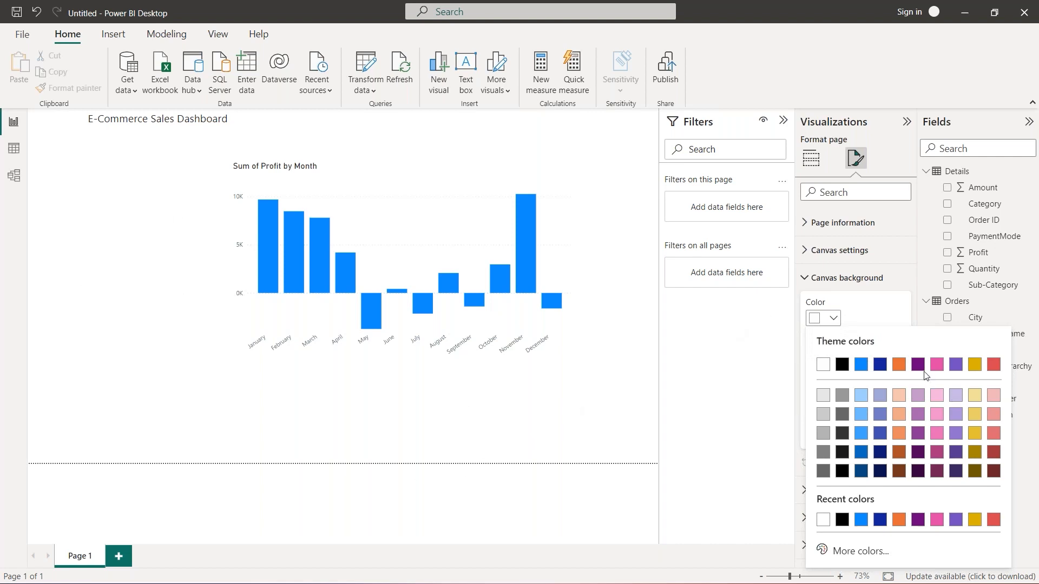
left_click(899, 366)
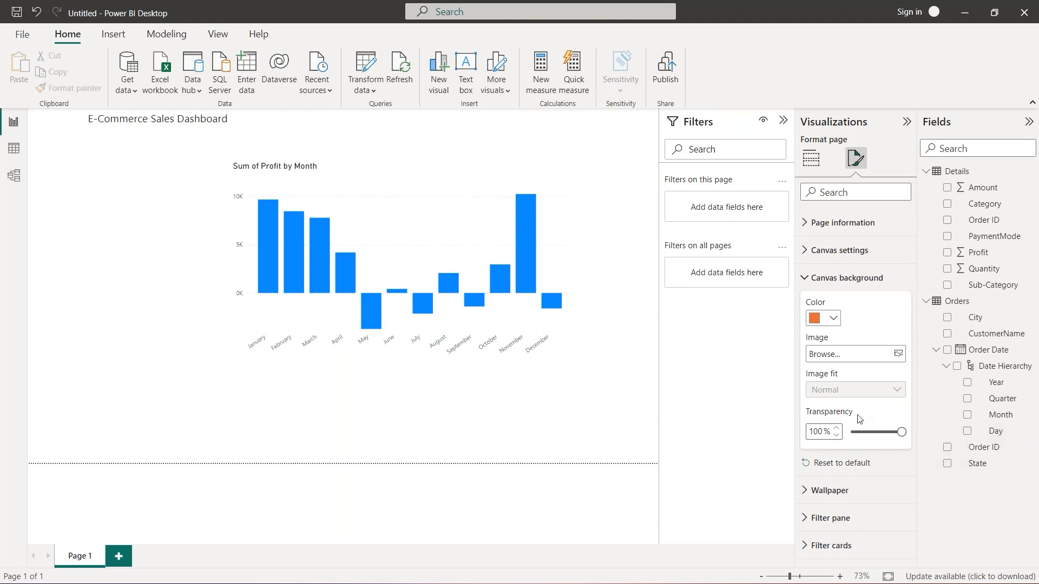
- Preview the orange canvas background at 0% transparency, and return the transparency to 100%
left_click_drag(901, 433, 851, 433)
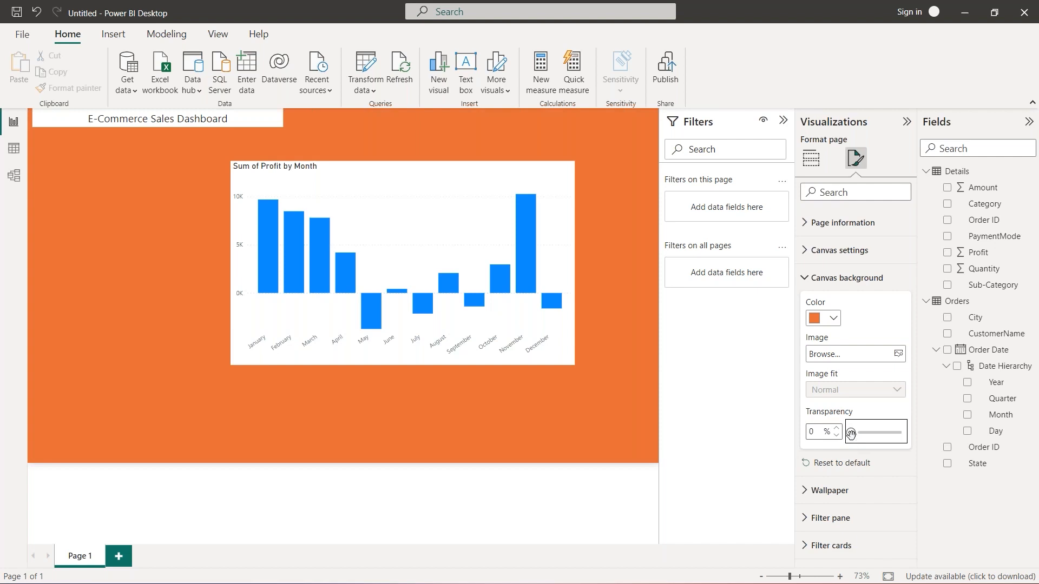
left_click_drag(852, 434, 917, 437)
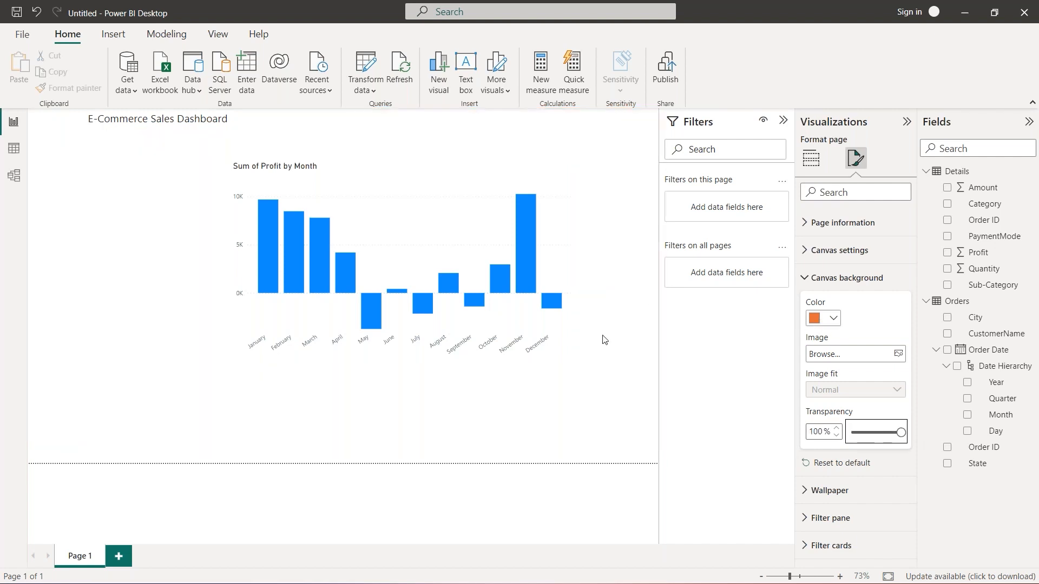
left_click(617, 346)
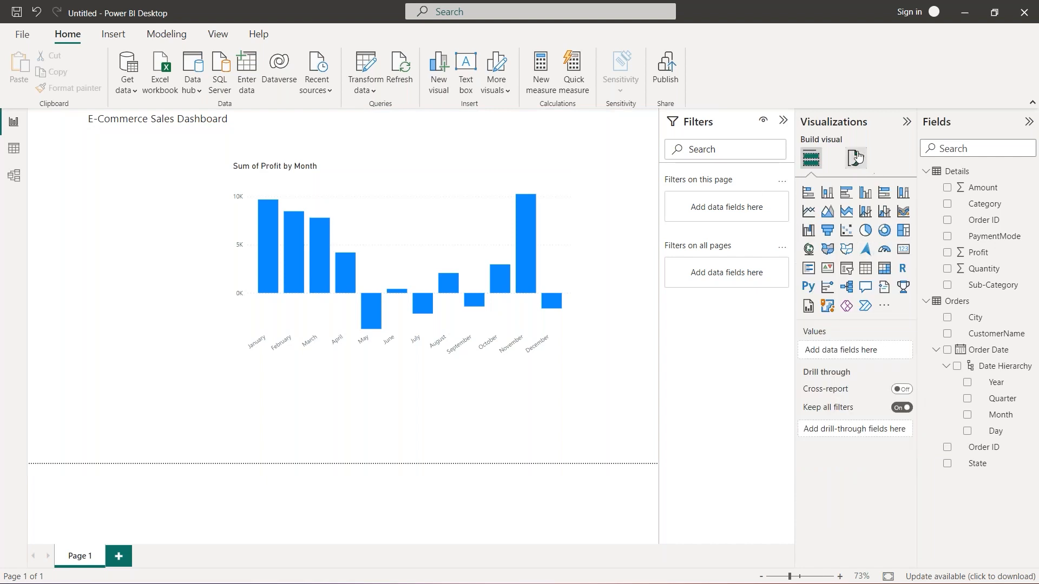
- Add the dark-gradient image from the Day 9 folder's PowerBI Ecommerce Sales Data subfolder as the canvas background image
left_click(855, 158)
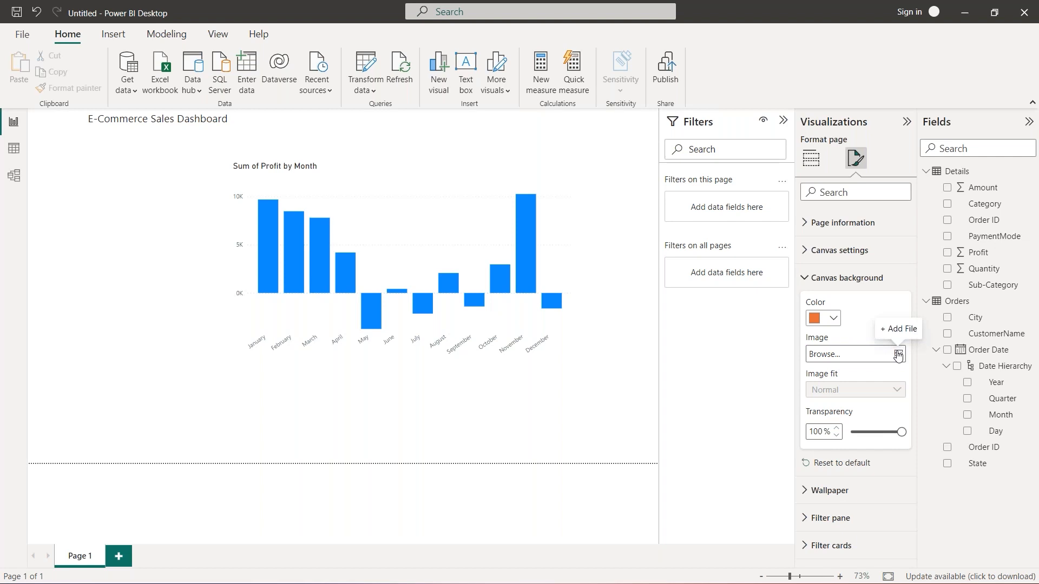
left_click(898, 354)
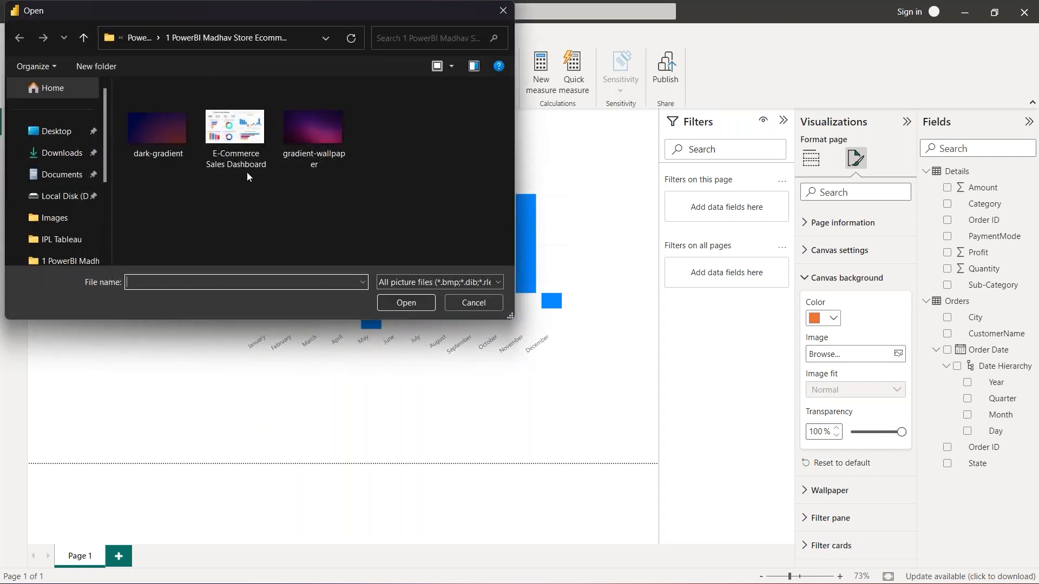
left_click(142, 41)
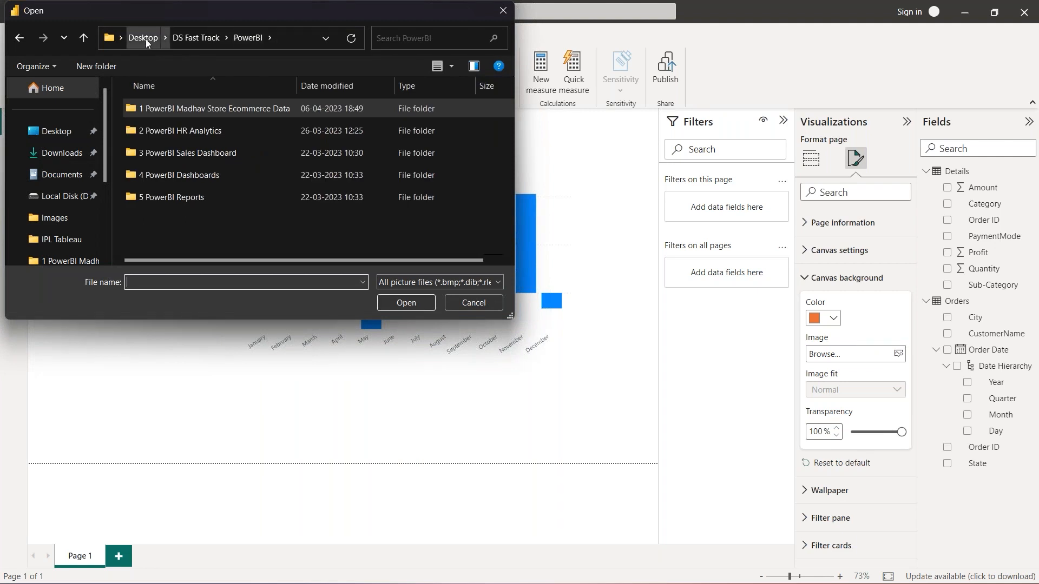
left_click(185, 38)
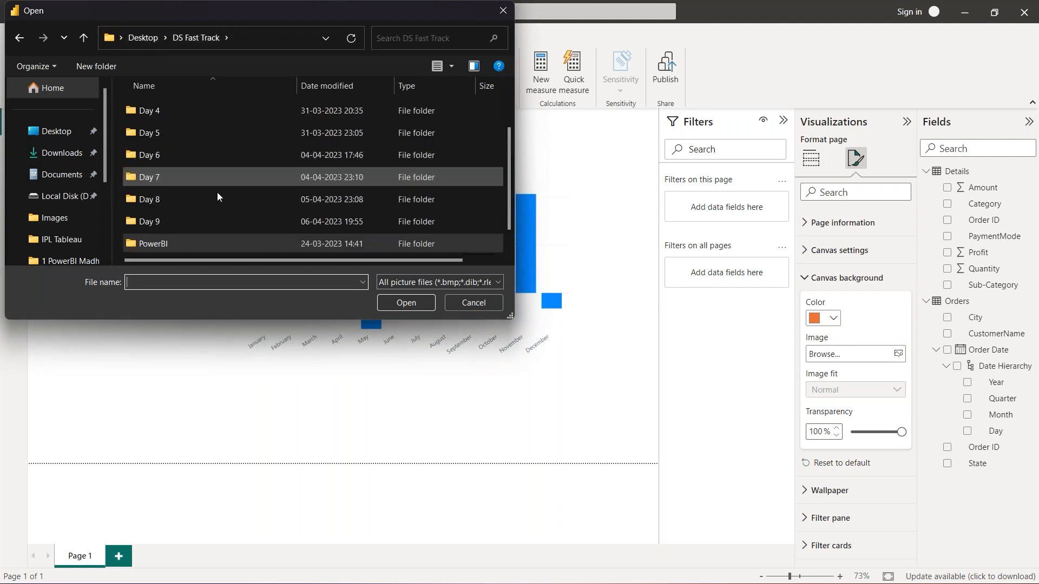
double_click(221, 219)
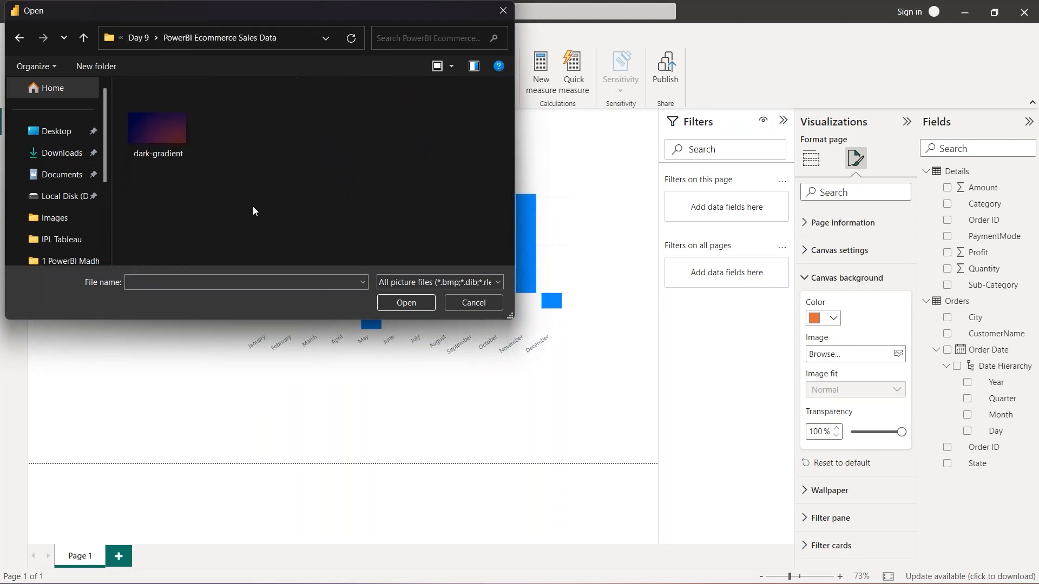
left_click(164, 138)
left_click(421, 304)
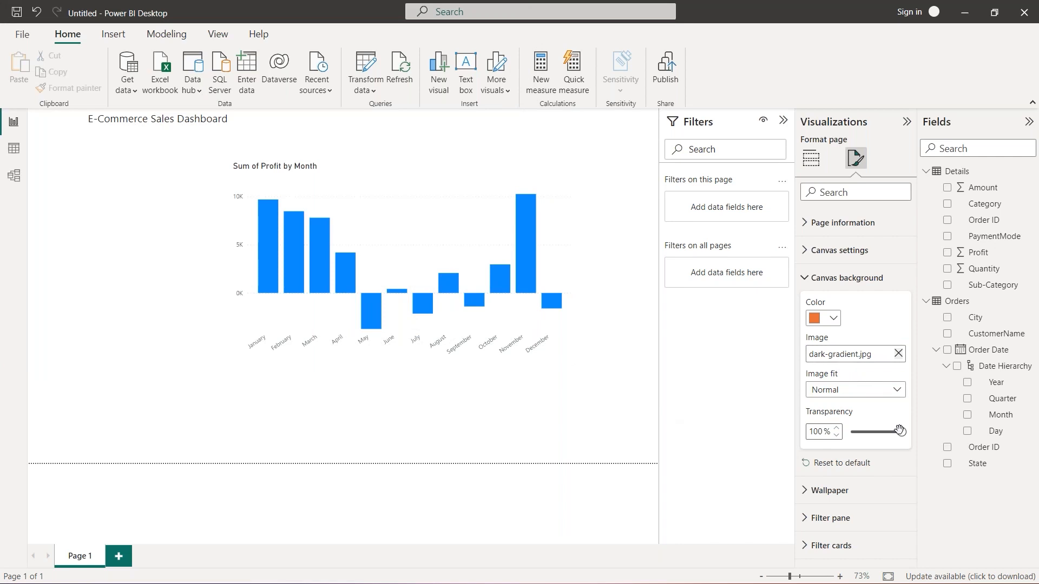
- Set the canvas background's transparency to 5% so that the gradient image shows
left_click_drag(901, 432, 854, 433)
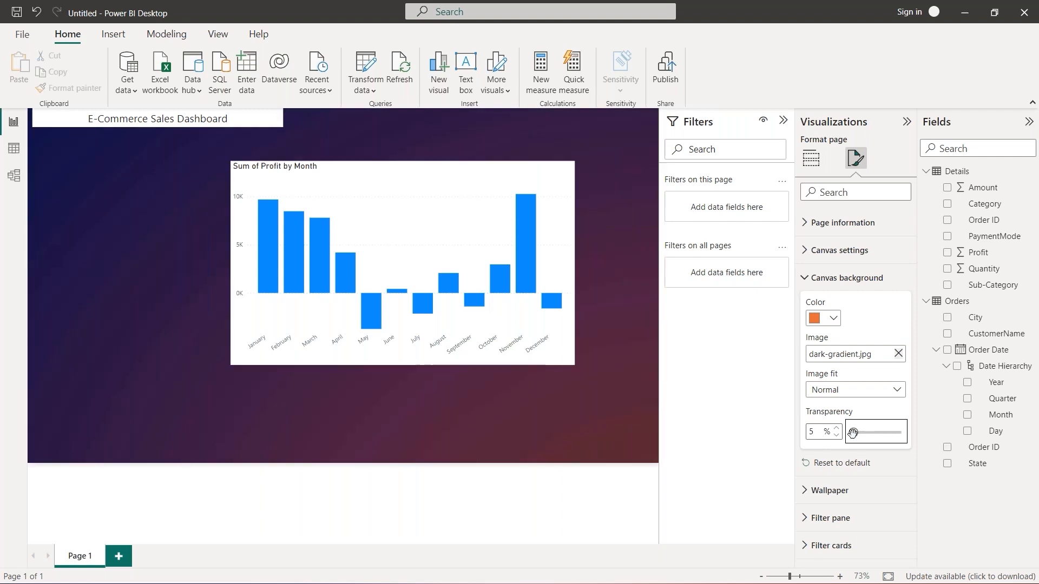
left_click(512, 418)
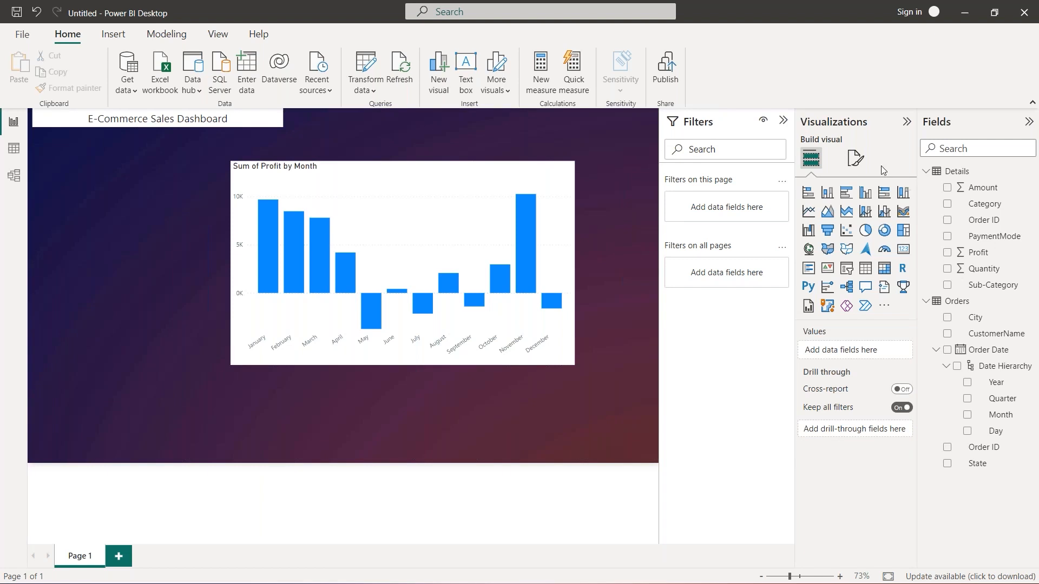
left_click(856, 158)
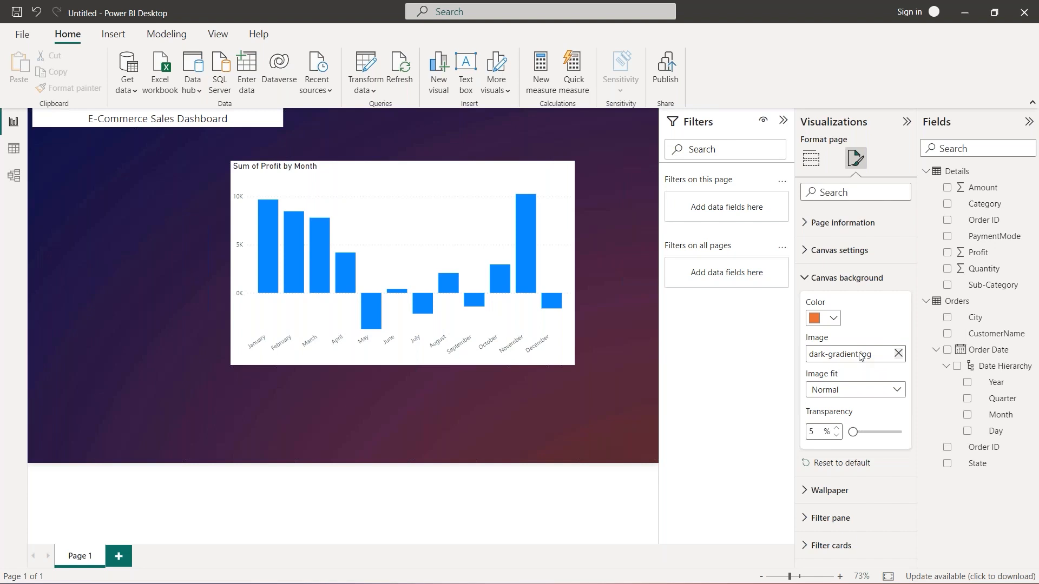
left_click(635, 351)
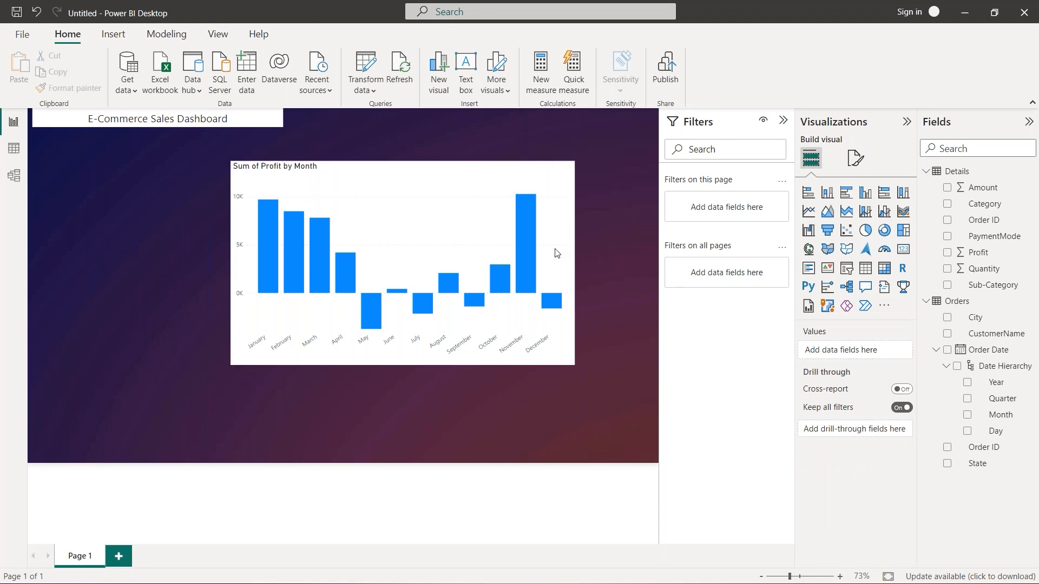
- Set the background transparency of the profit by month chart to 85% and deselect the chart
left_click(485, 182)
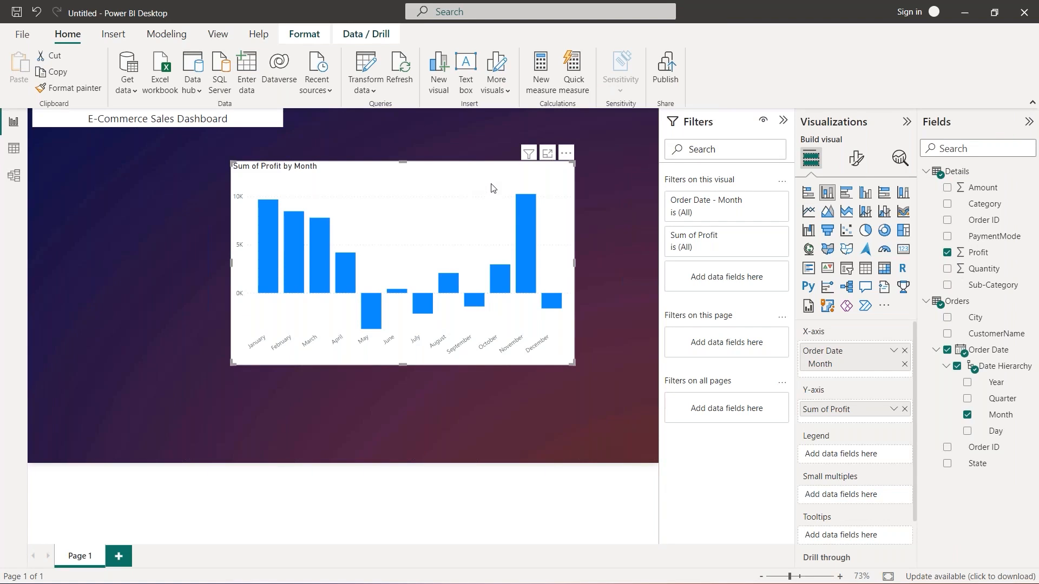
left_click(857, 160)
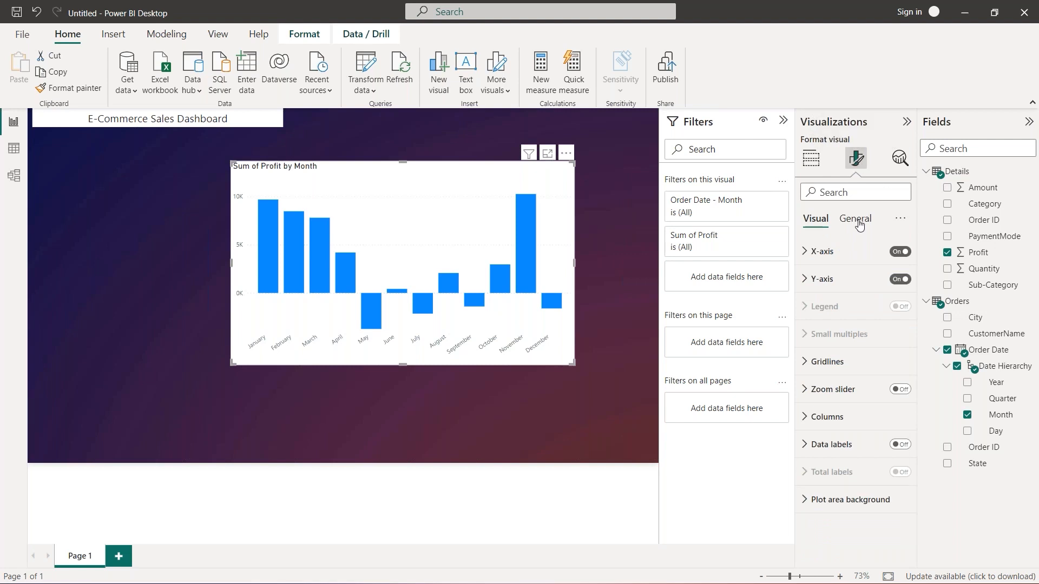
left_click(860, 223)
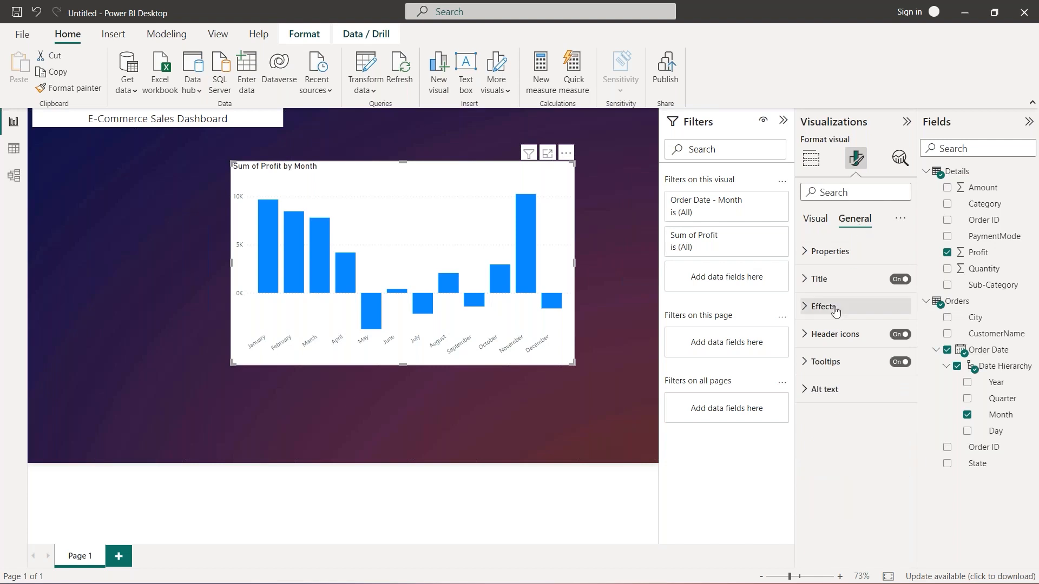
left_click(836, 312)
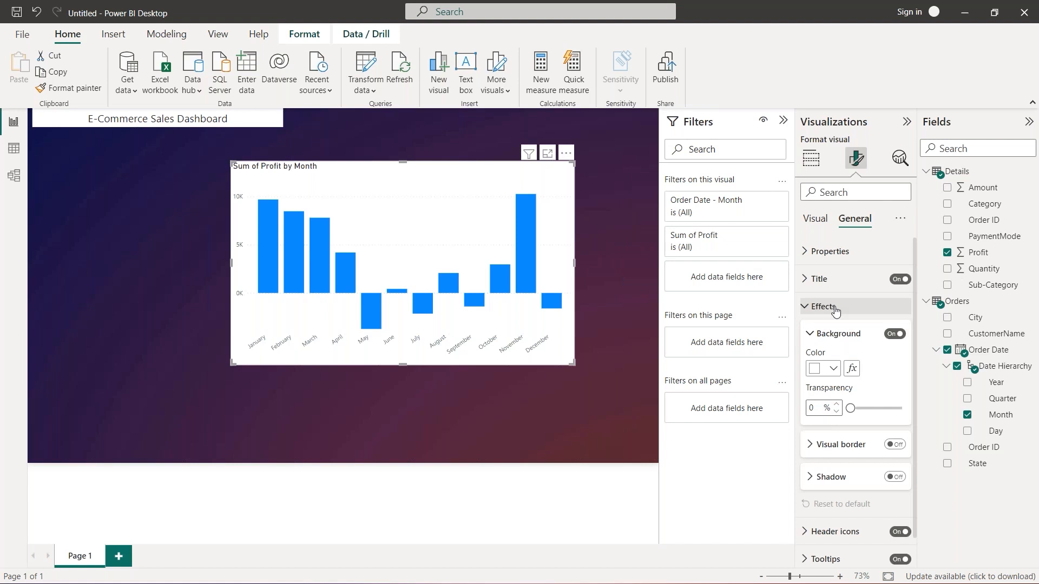
scroll(836, 311, "down", 1)
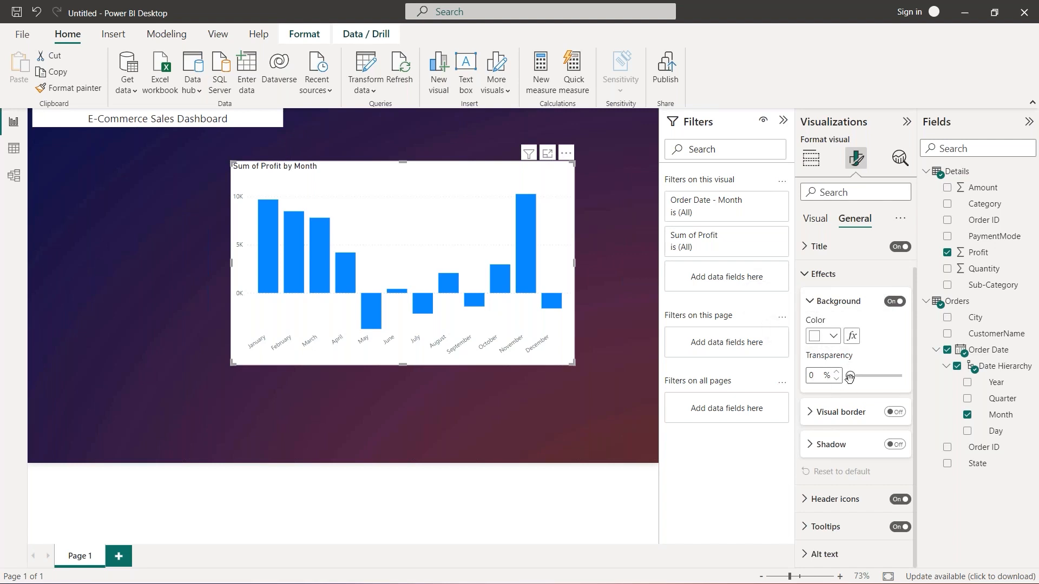
left_click_drag(849, 377, 885, 376)
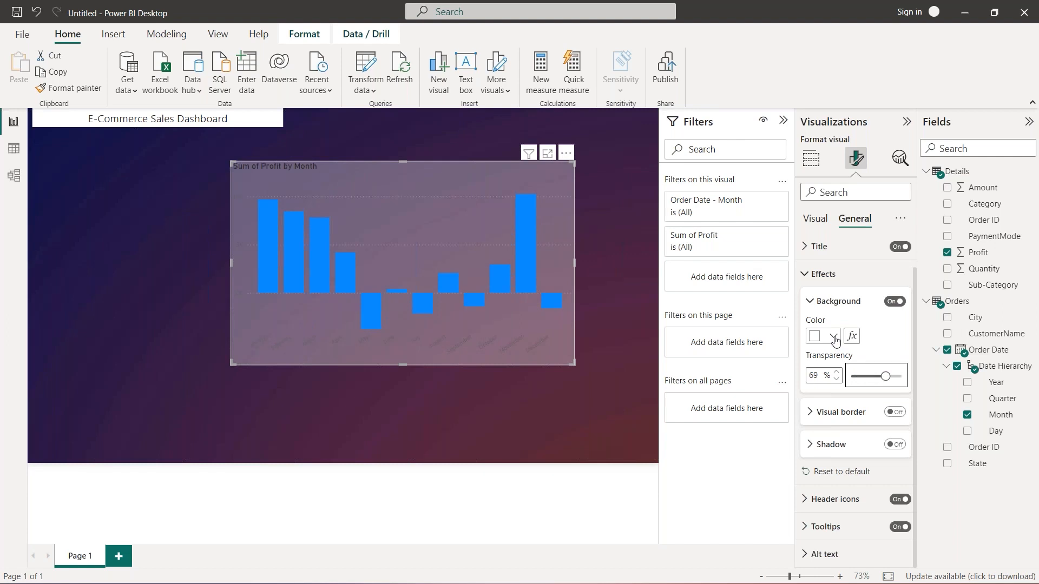
left_click_drag(886, 376, 893, 376)
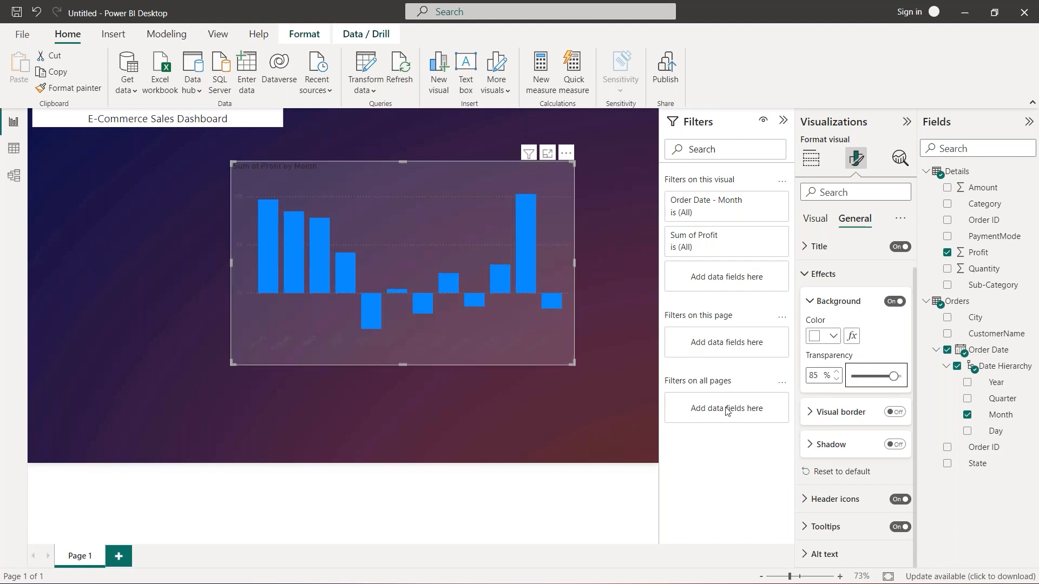
left_click(589, 411)
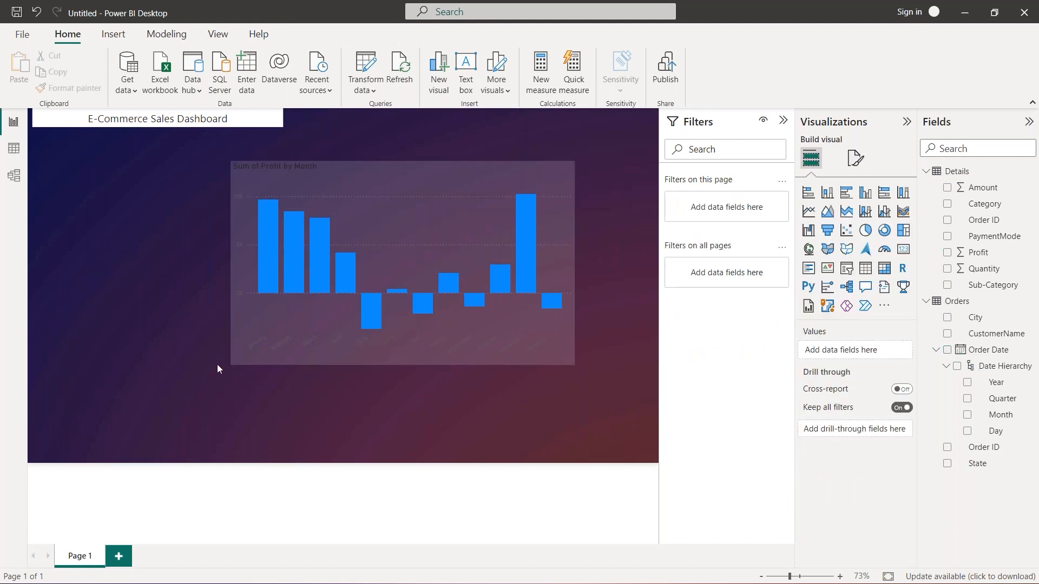
- Try 100% background transparency on the profit by month chart, and settle on 90%
left_click(489, 252)
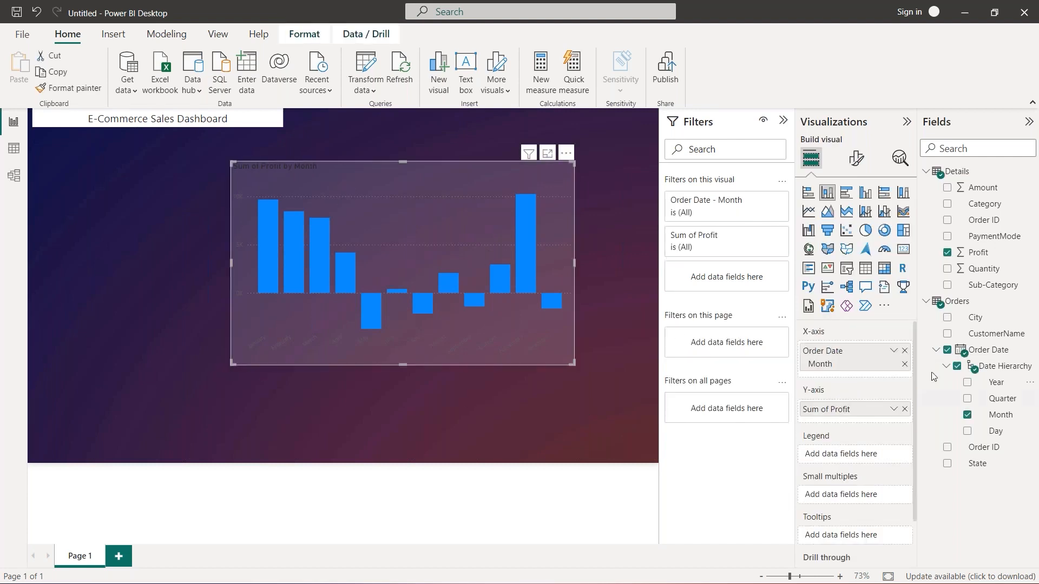
left_click(856, 158)
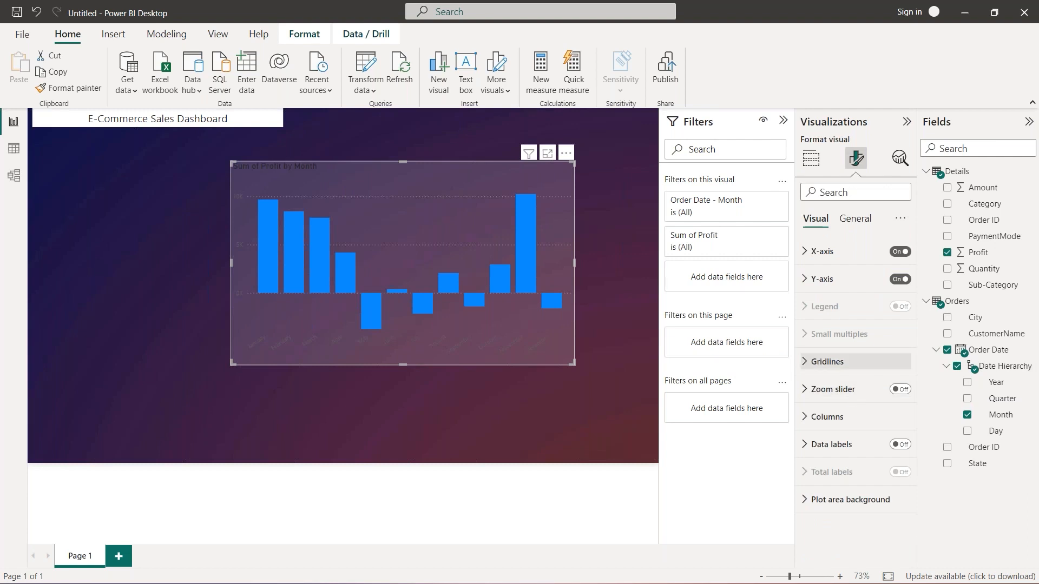
left_click(861, 219)
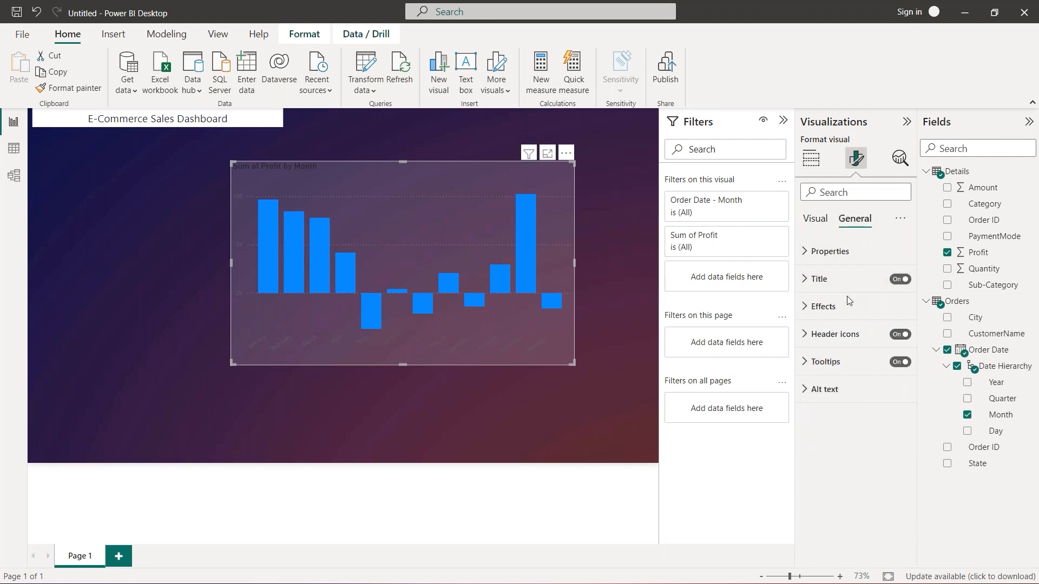
left_click(844, 306)
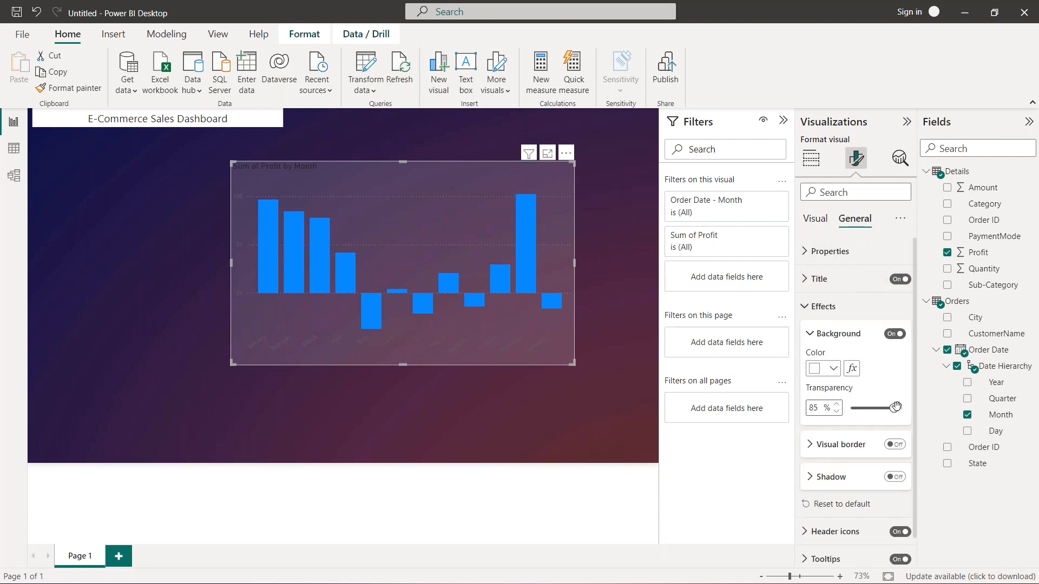
left_click_drag(894, 408, 902, 409)
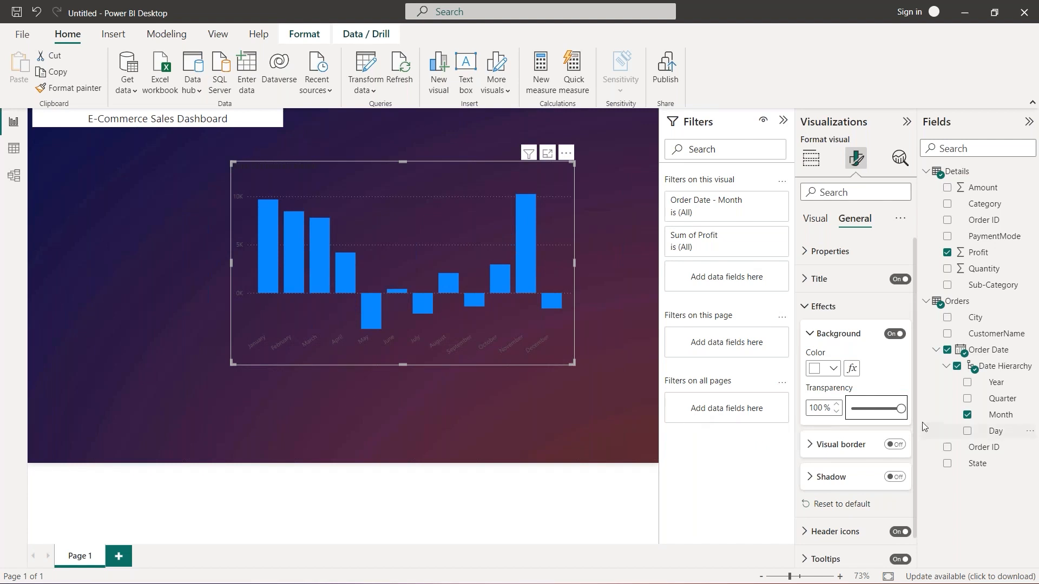
left_click_drag(902, 409, 899, 409)
left_click(839, 412)
left_click(839, 412)
left_click(839, 412)
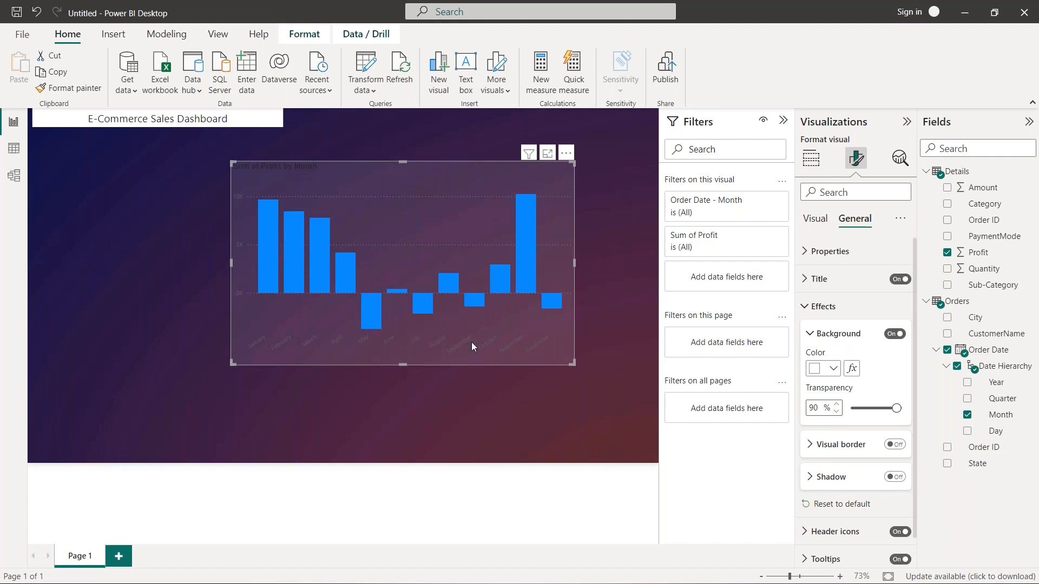
- Change the color of the X-axis values on the profit by month chart to light grey
left_click(810, 222)
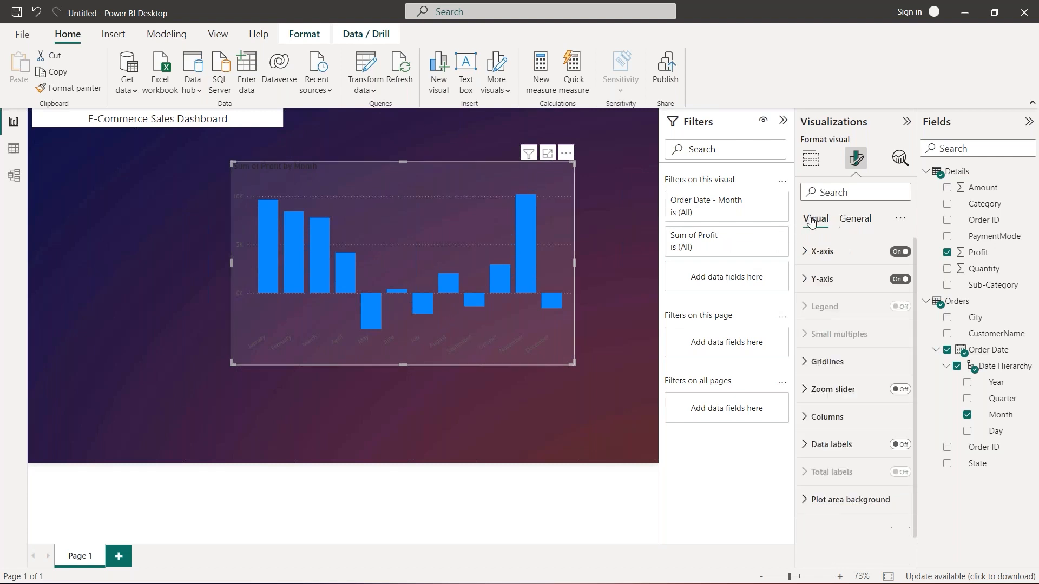
left_click(808, 253)
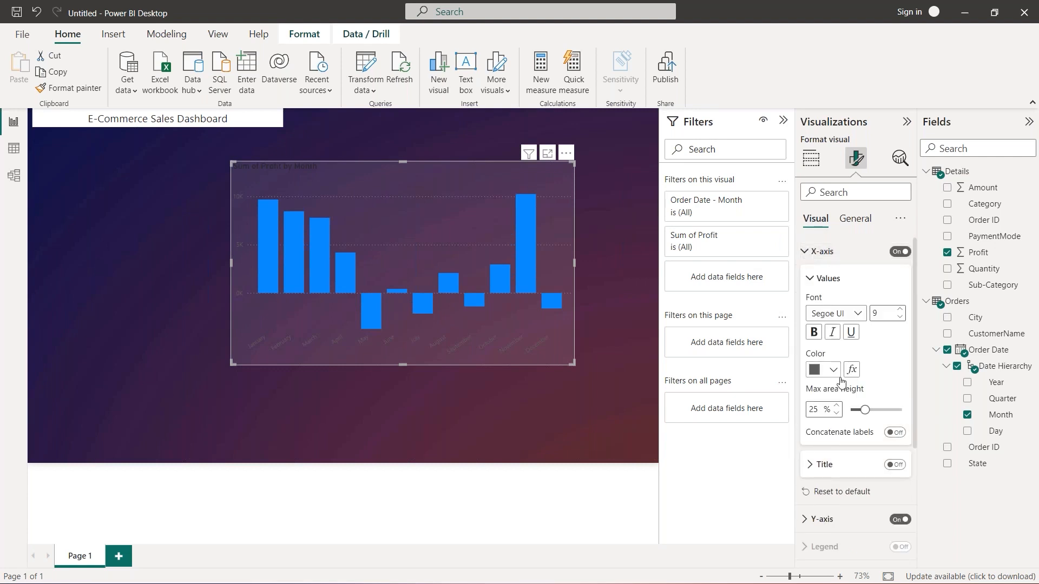
left_click(837, 370)
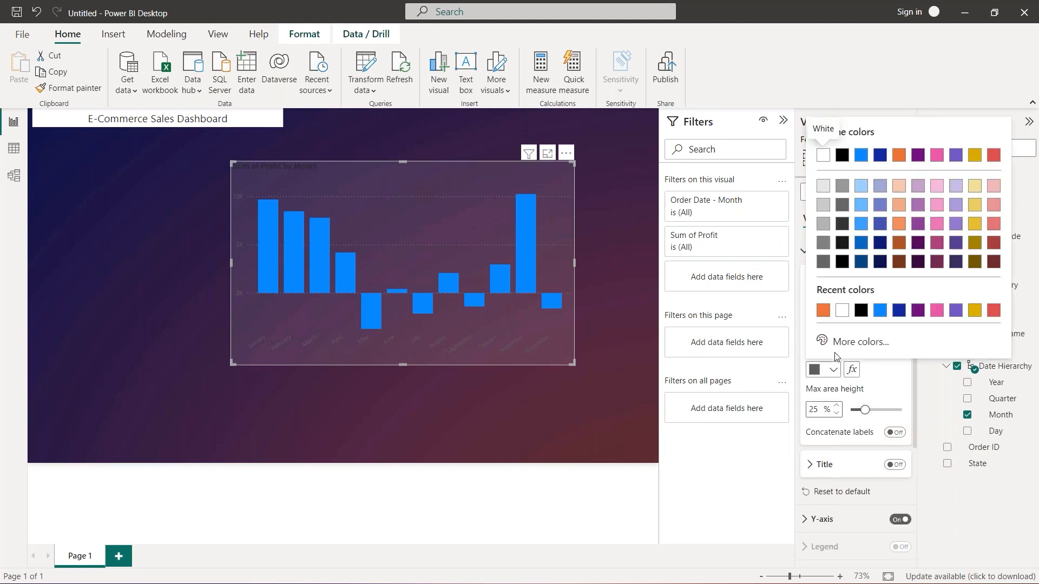
left_click(823, 186)
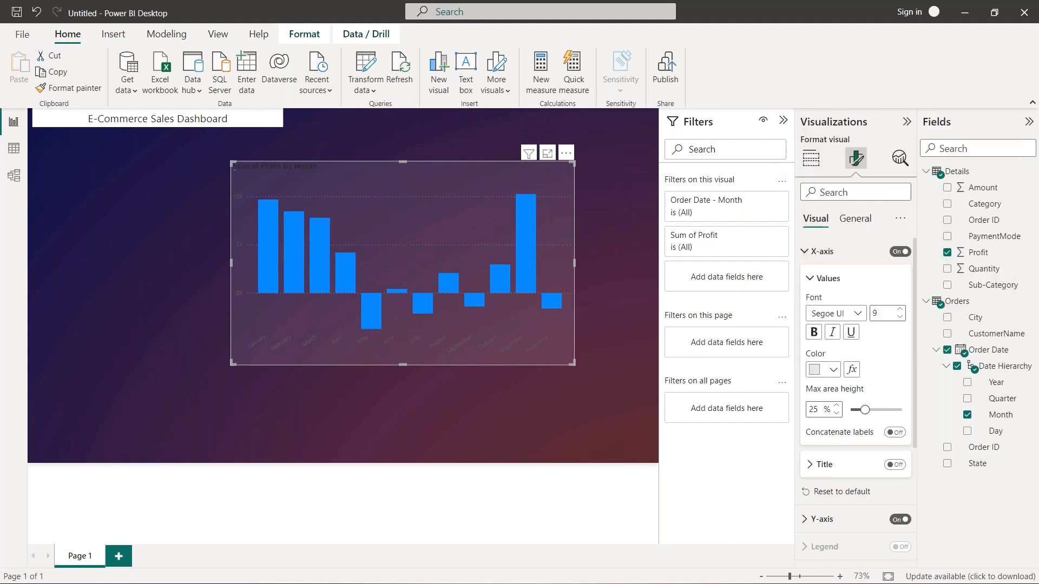
left_click(810, 253)
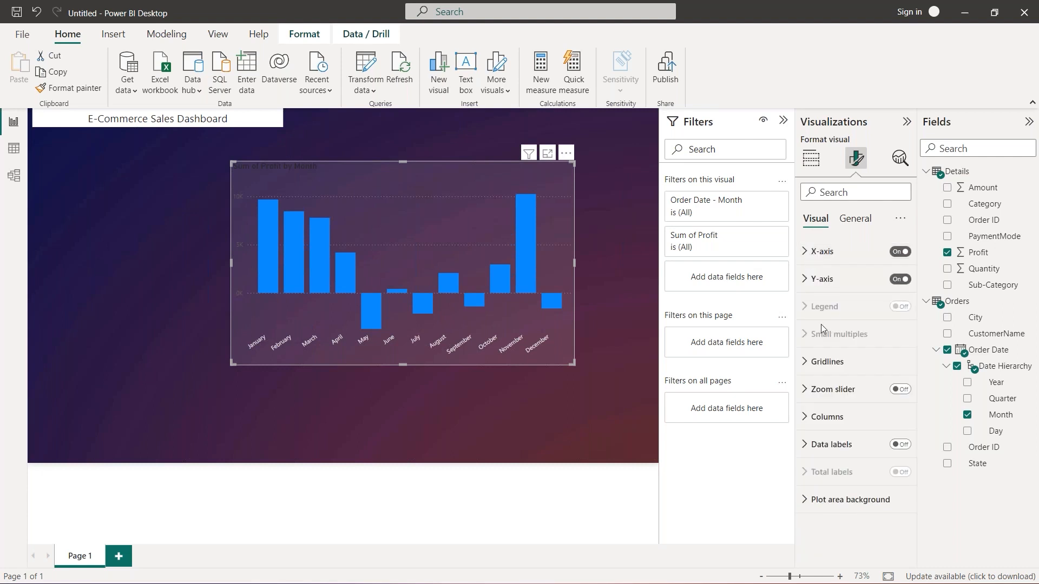
- Change the color of the Y-axis values on the profit by month chart to the same light grey
left_click(817, 279)
scroll(837, 400, "down", 2)
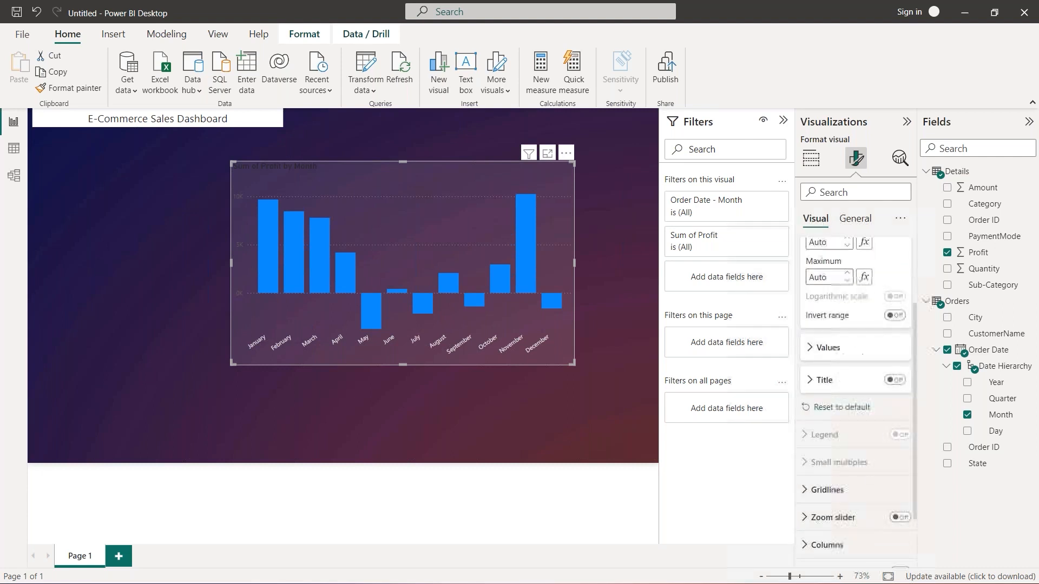
left_click(828, 345)
scroll(833, 346, "down", 2)
left_click(825, 340)
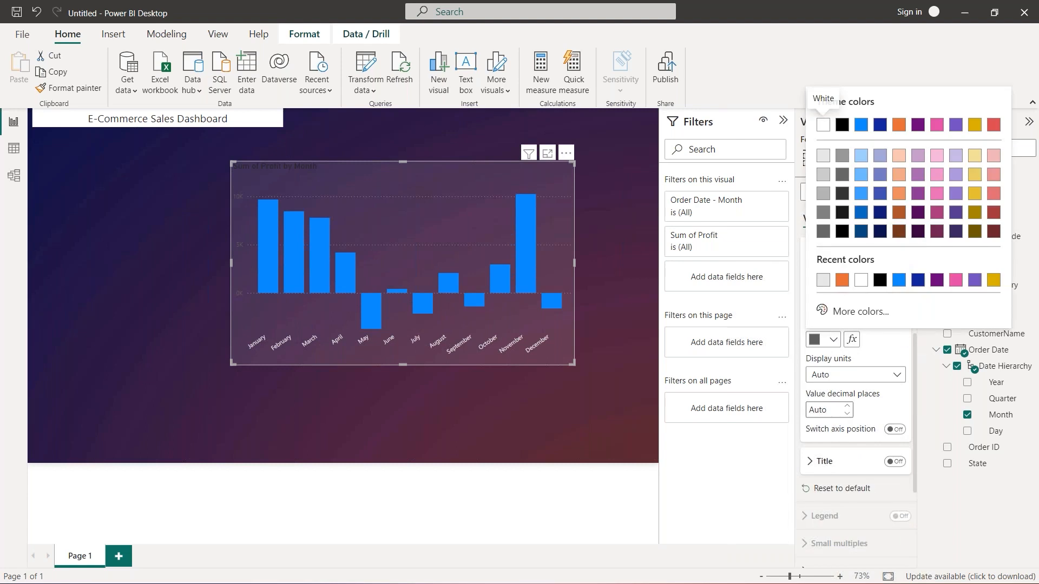
left_click(823, 284)
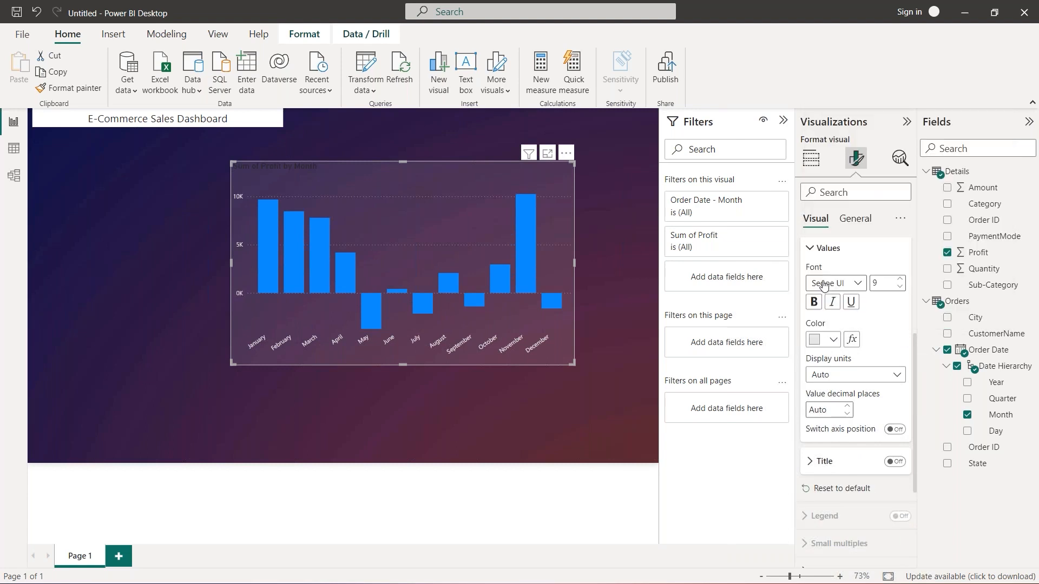
left_click(812, 248)
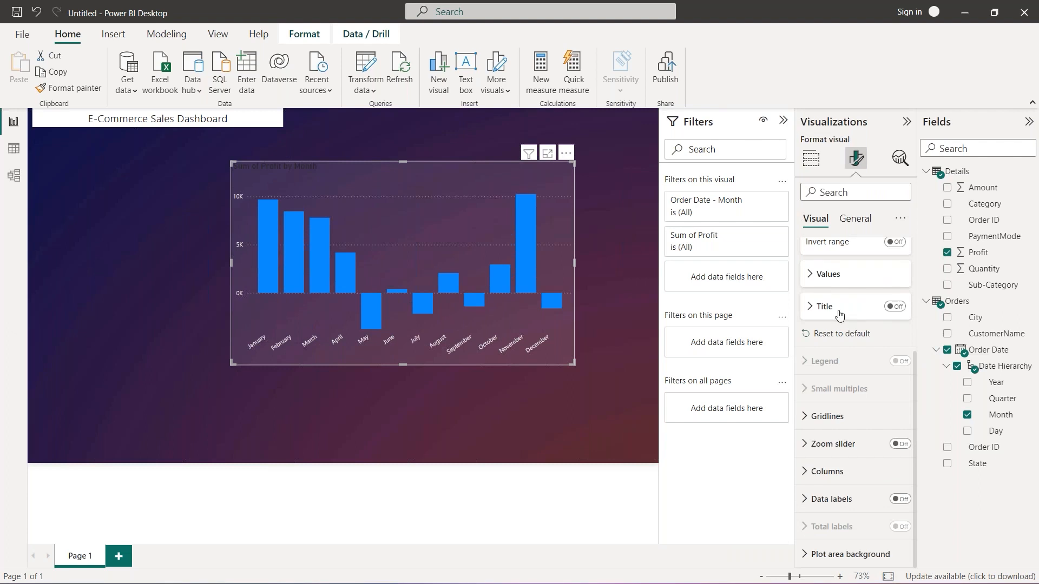
scroll(840, 315, "up", 3)
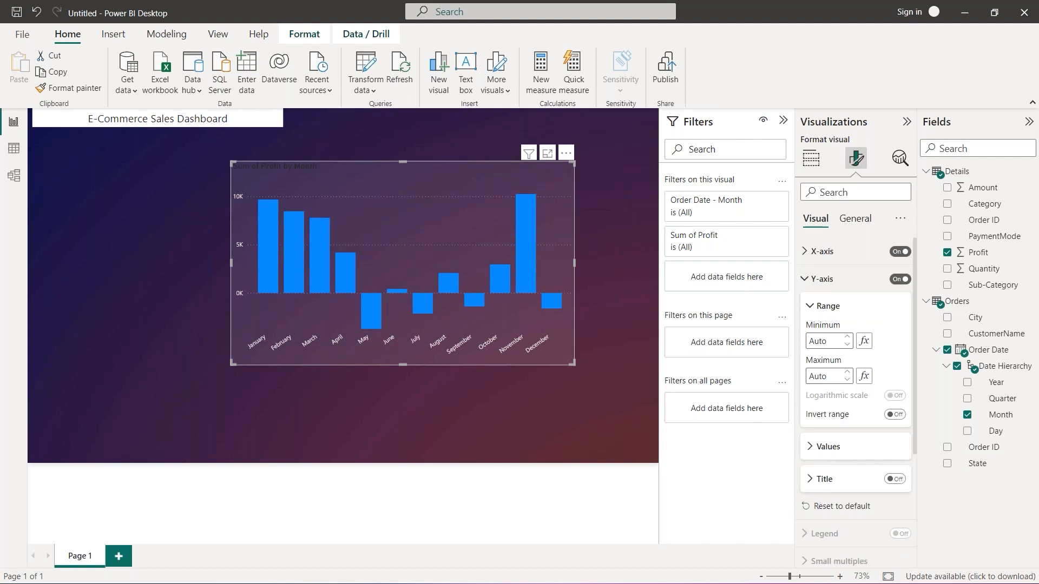
- Change the title text color of the profit by month chart to white
left_click(857, 219)
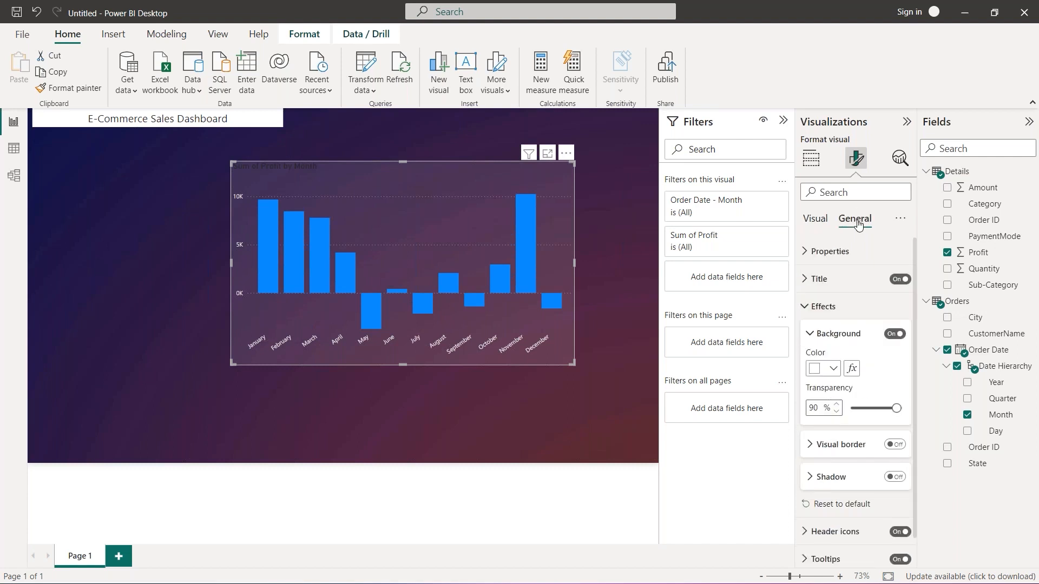
left_click(846, 284)
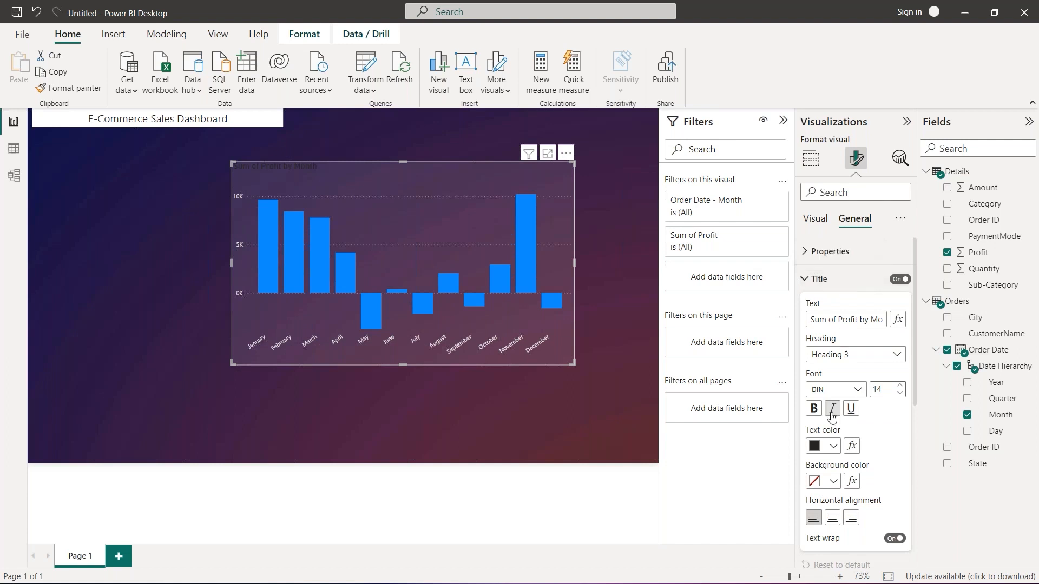
left_click(834, 446)
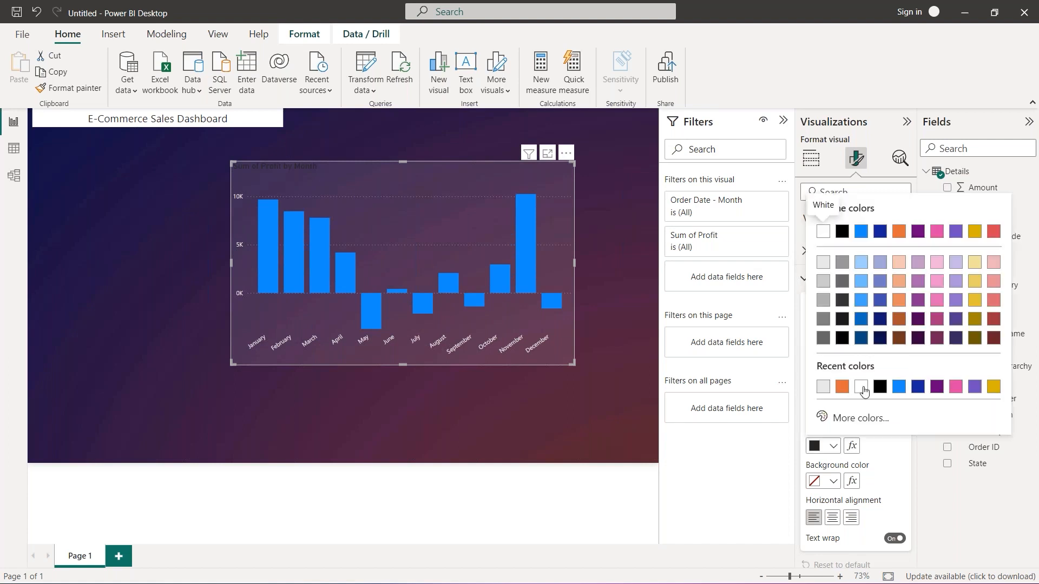
left_click(862, 386)
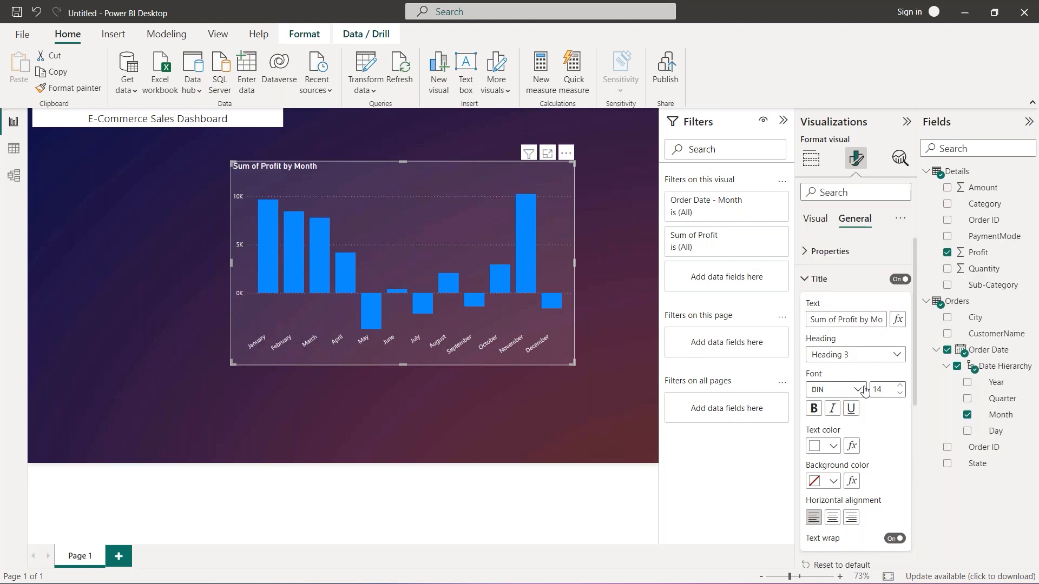
- Set the chart title's font size to 15 and try bold formatting on it, leaving the title non-bold
left_click(901, 387)
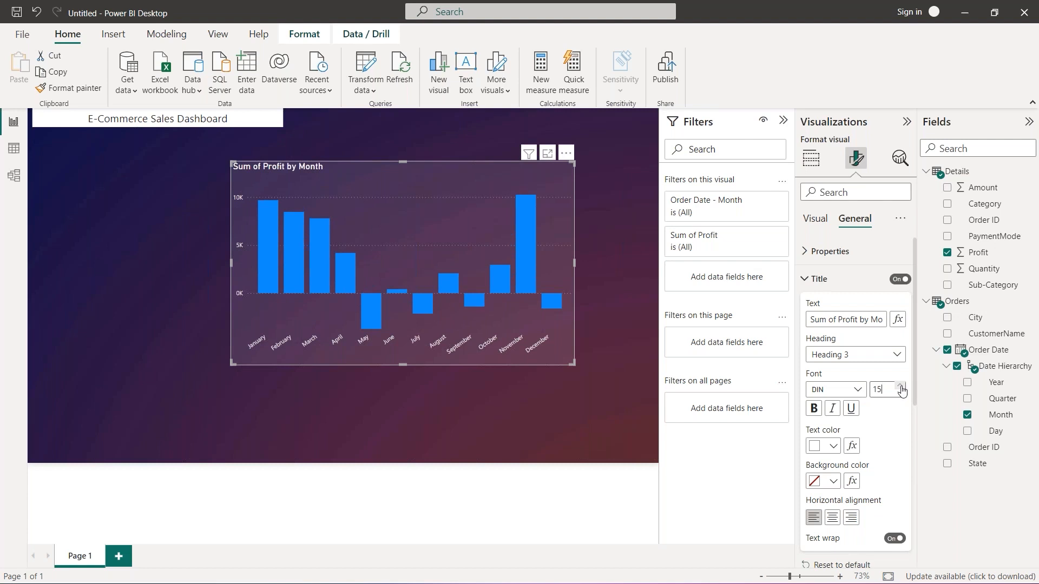
left_click(812, 412)
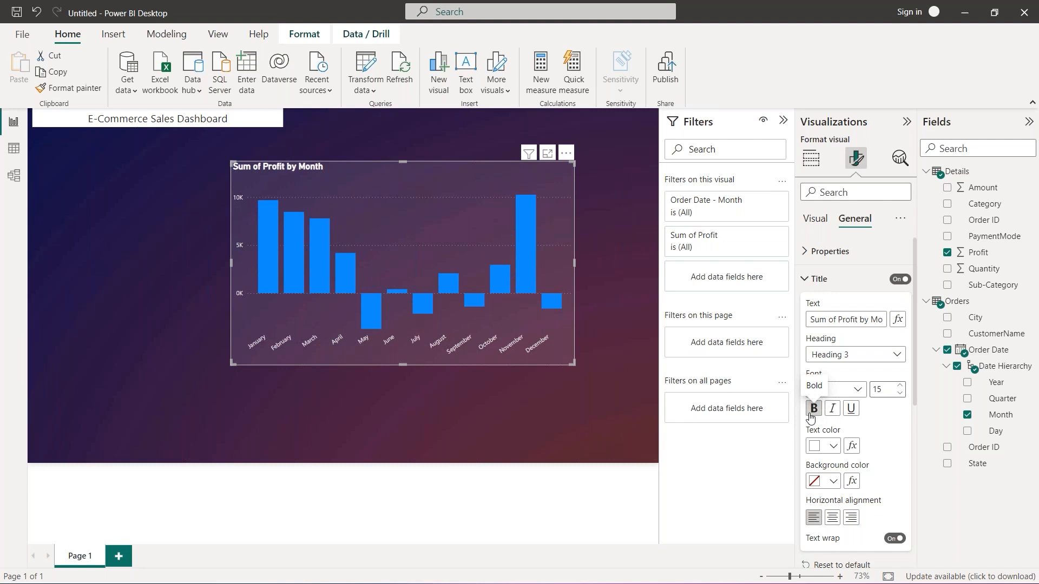
left_click(812, 413)
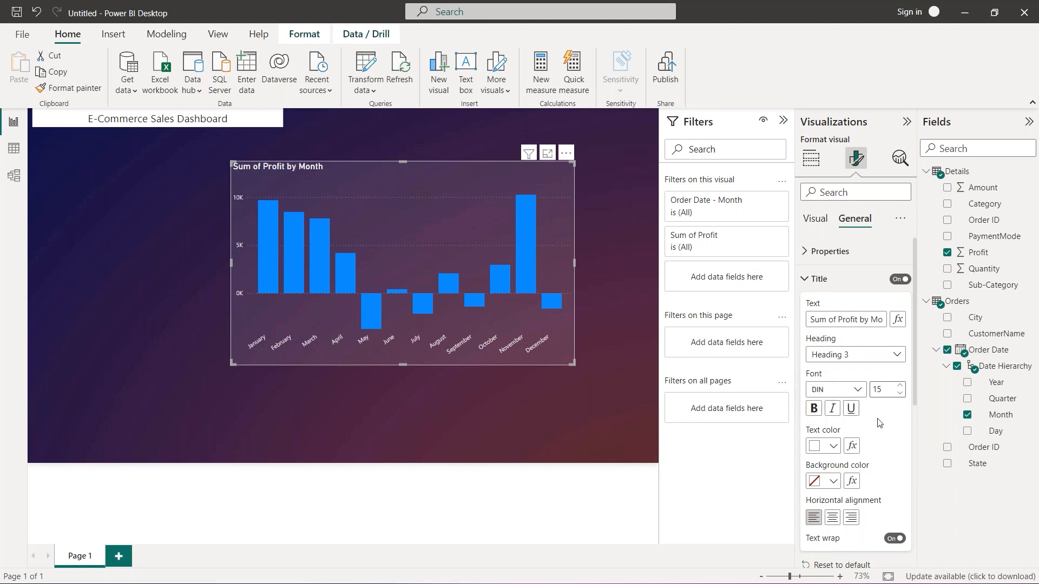
scroll(879, 423, "down", 1)
scroll(879, 422, "down", 5)
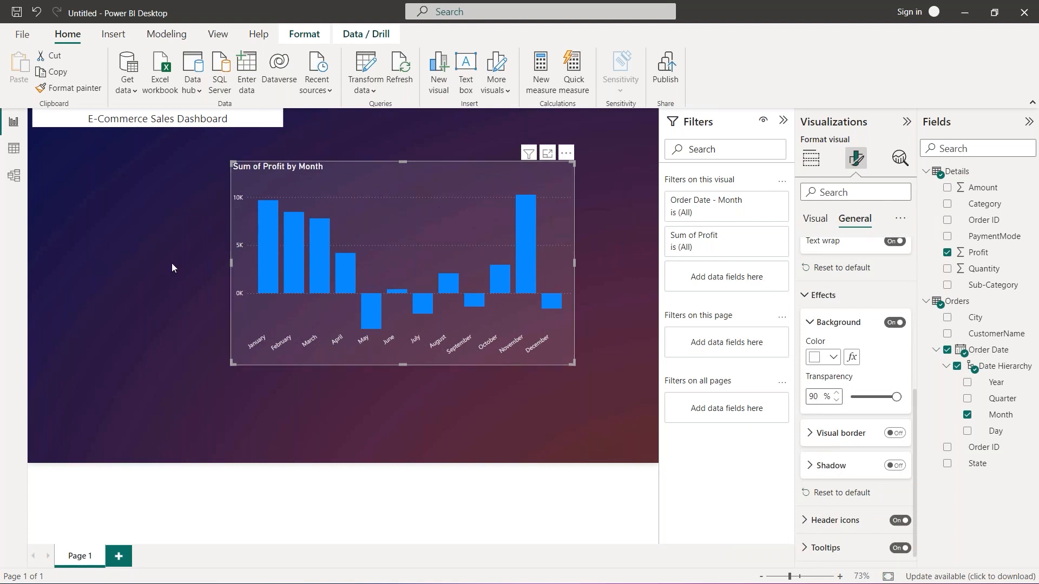
left_click(98, 258)
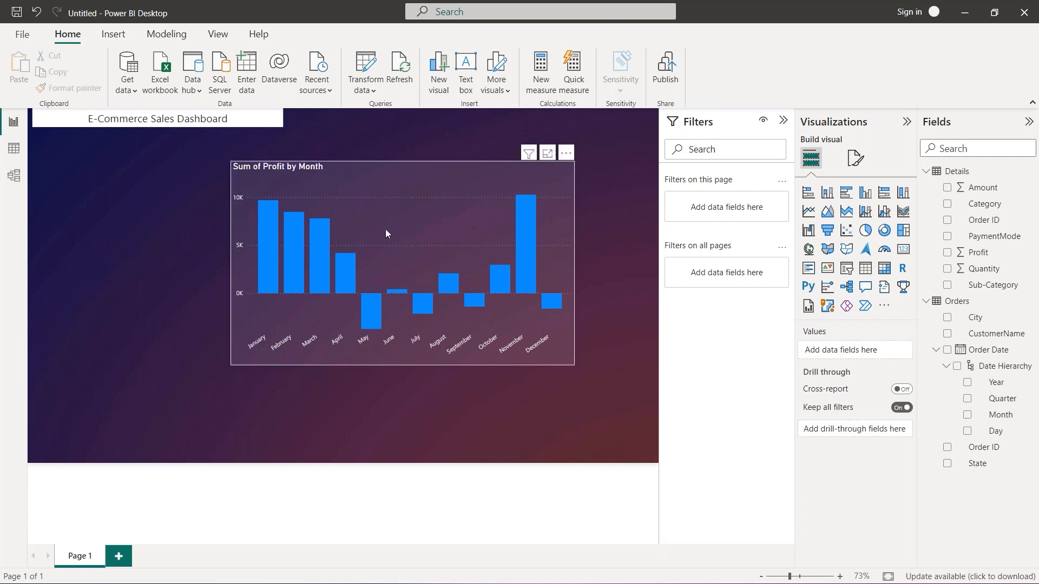
left_click(394, 197)
left_click(149, 211)
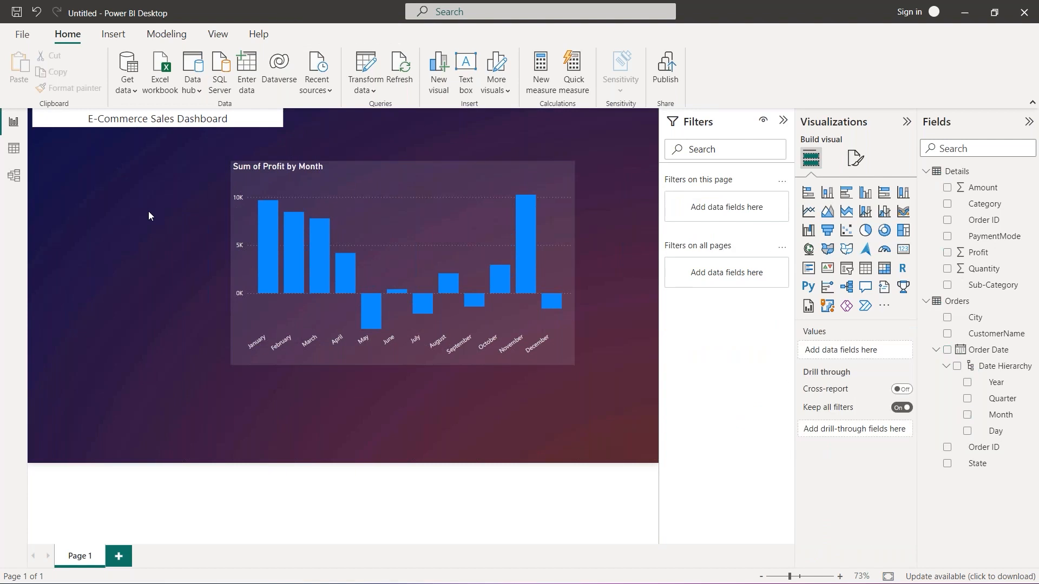
- Set the background transparency of the profit by month chart to 100% and deselect the chart
left_click(424, 195)
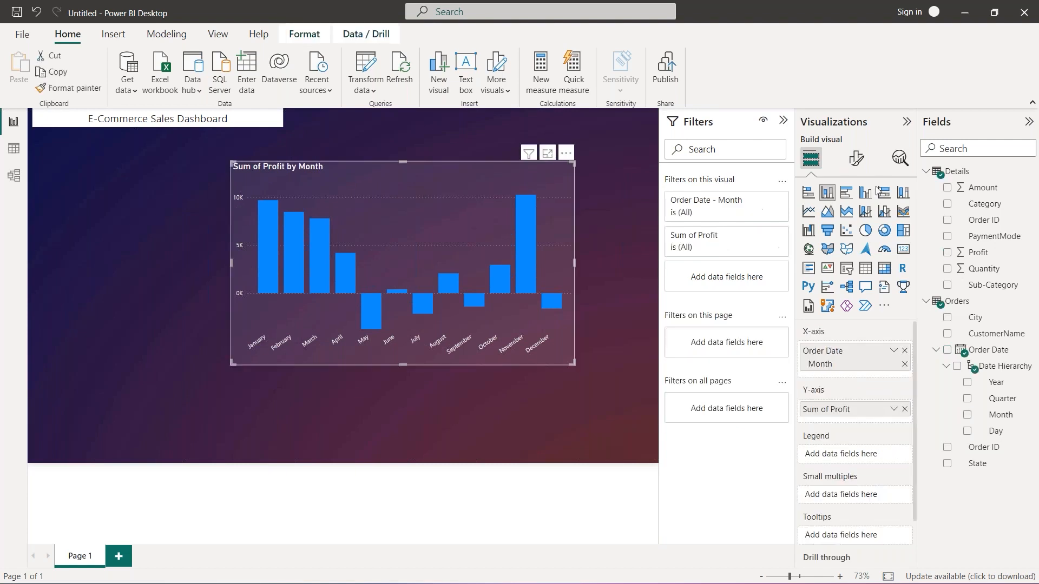
left_click(855, 158)
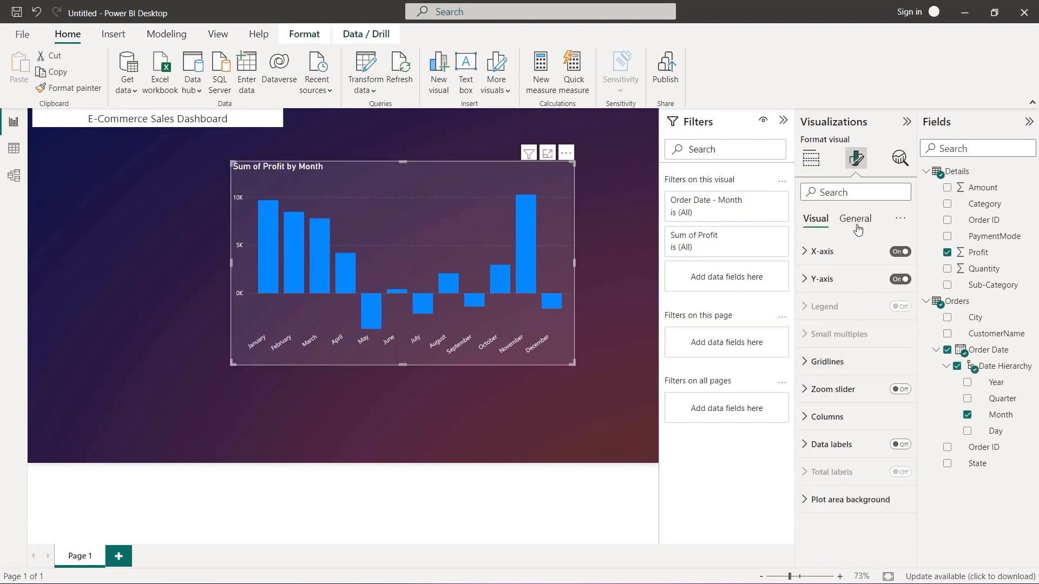
left_click(856, 221)
left_click(863, 307)
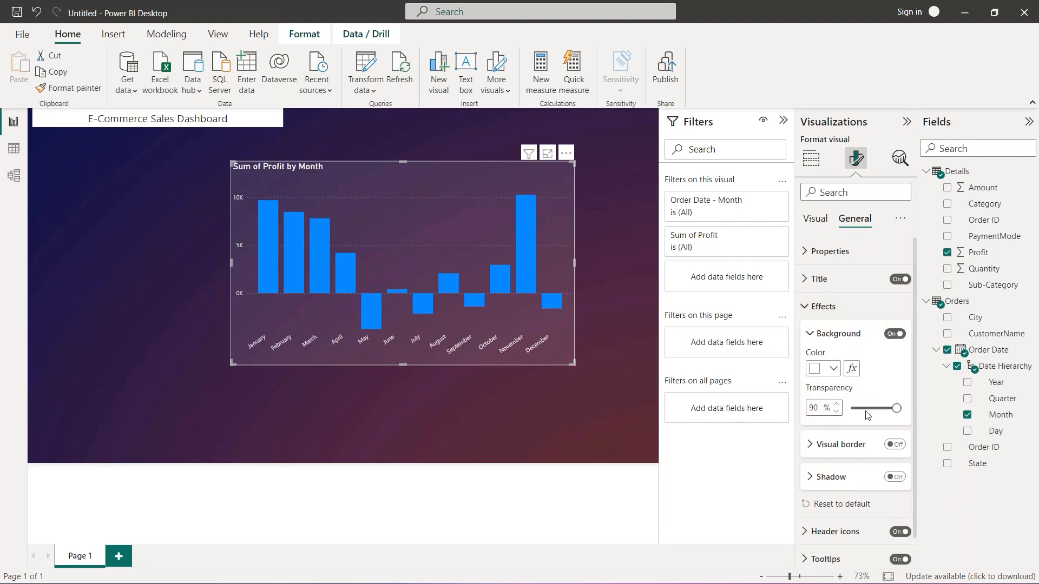
left_click_drag(897, 409, 903, 408)
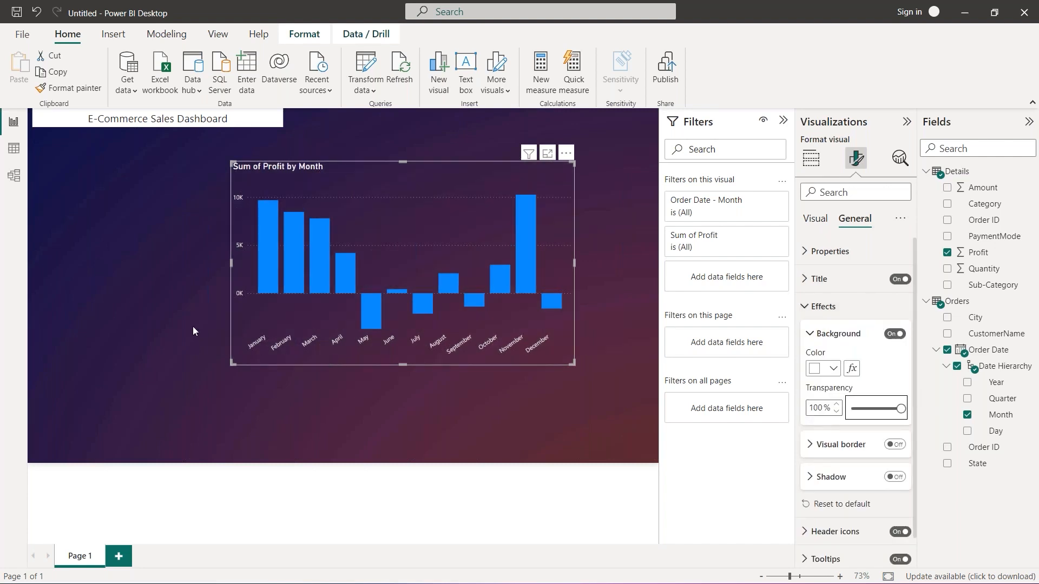
left_click(193, 326)
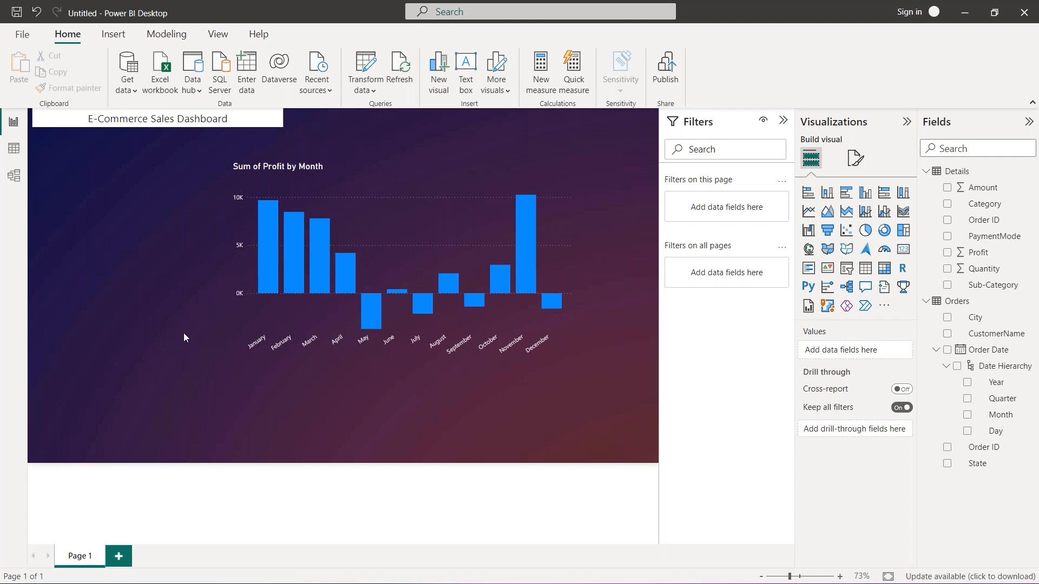
- Turn on the visual border for the profit by month chart and deselect the chart
left_click(446, 186)
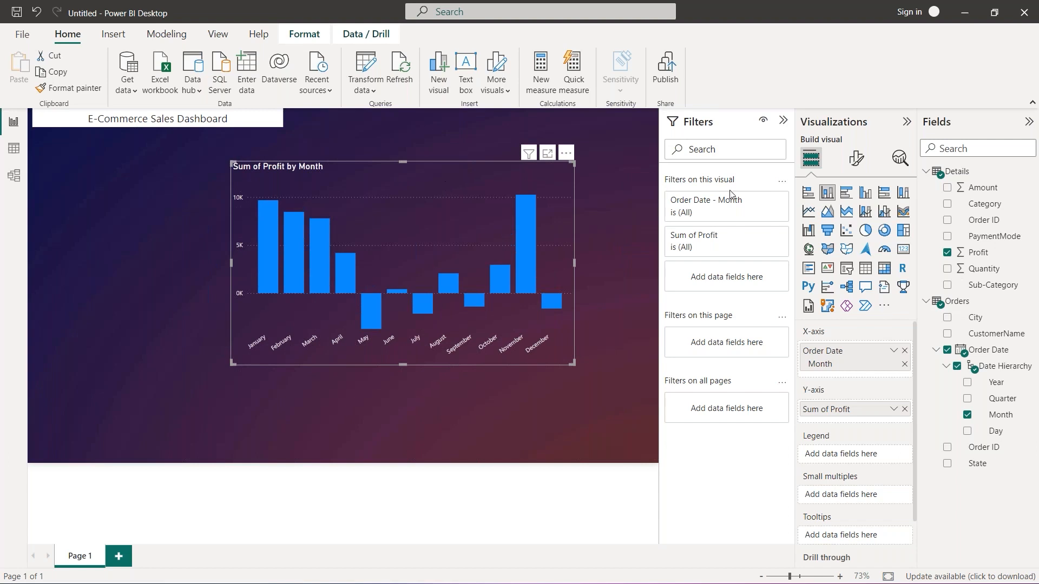
left_click(856, 162)
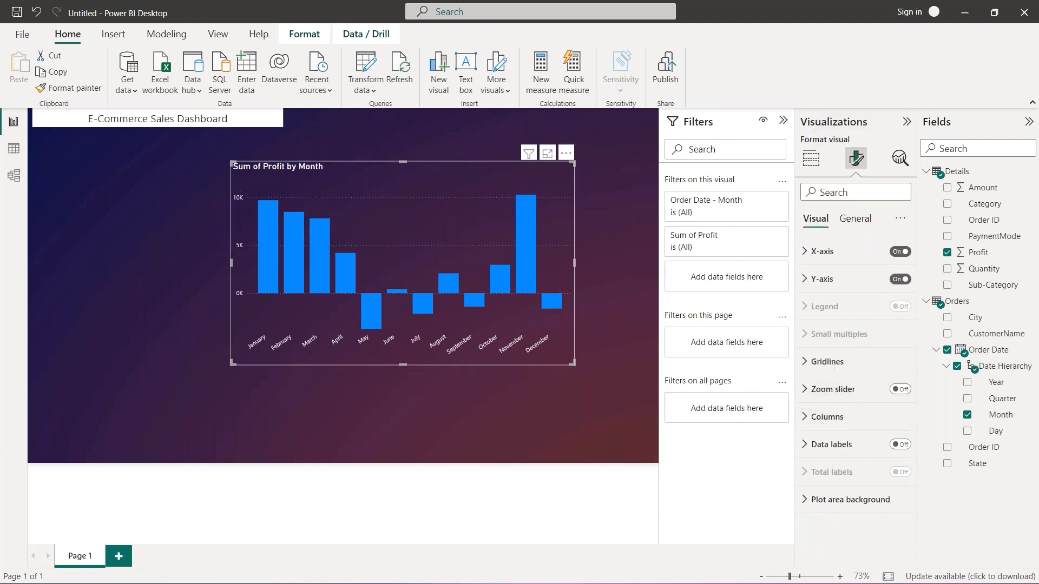
left_click(860, 221)
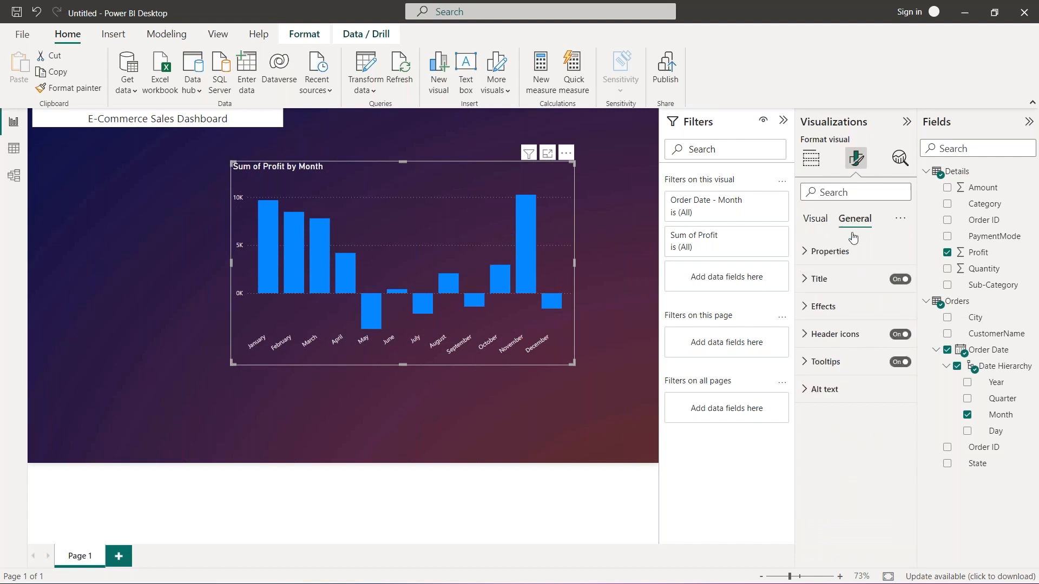
left_click(842, 309)
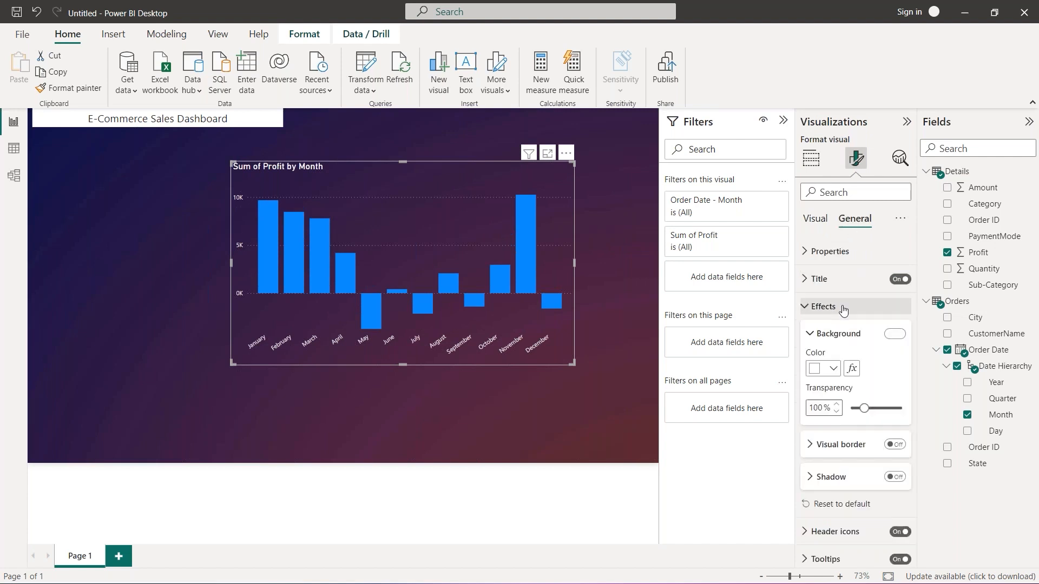
scroll(855, 416, "down", 1)
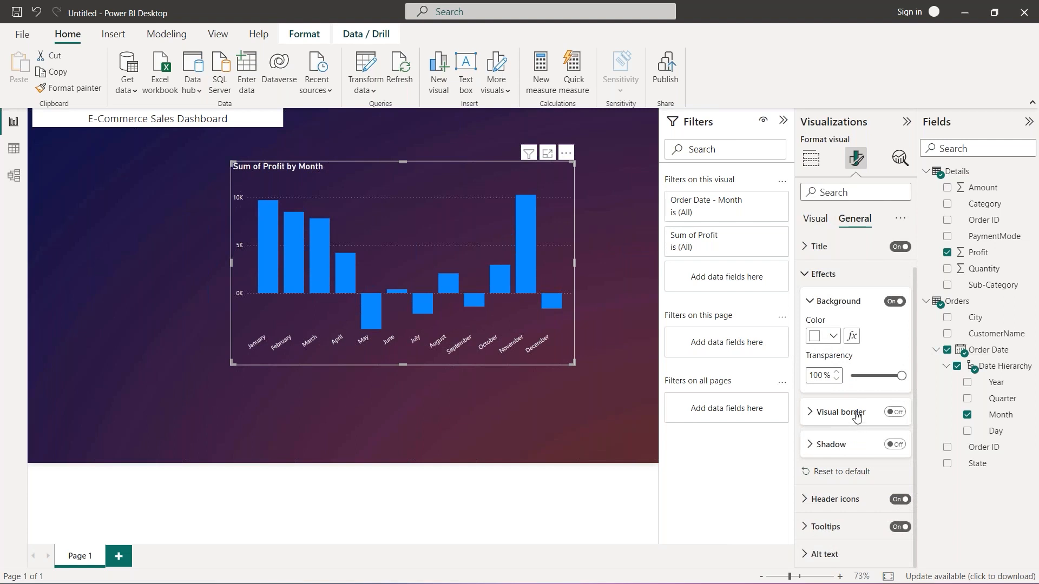
left_click(857, 415)
scroll(856, 416, "down", 3)
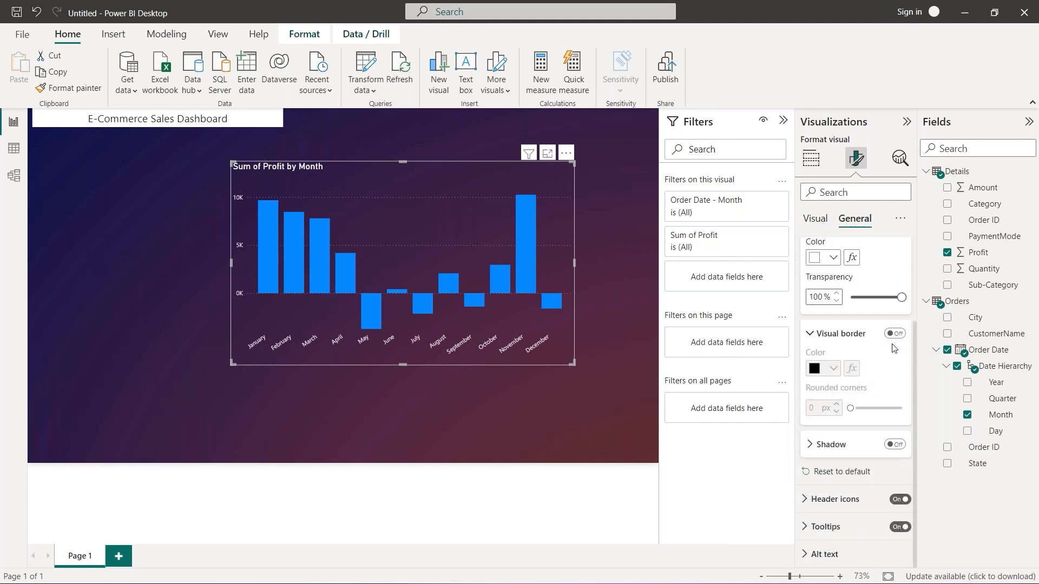
left_click(896, 334)
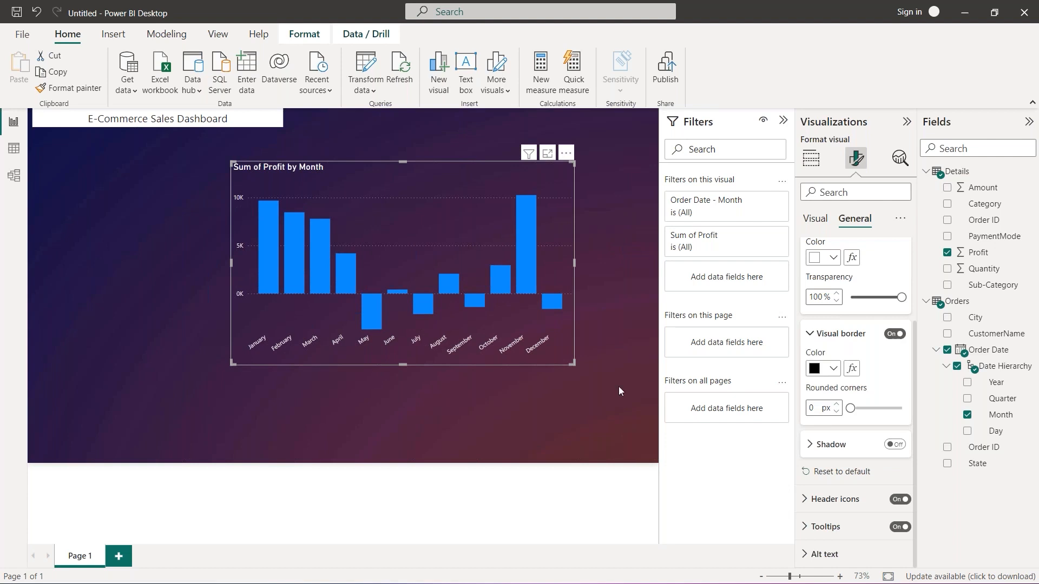
left_click(551, 410)
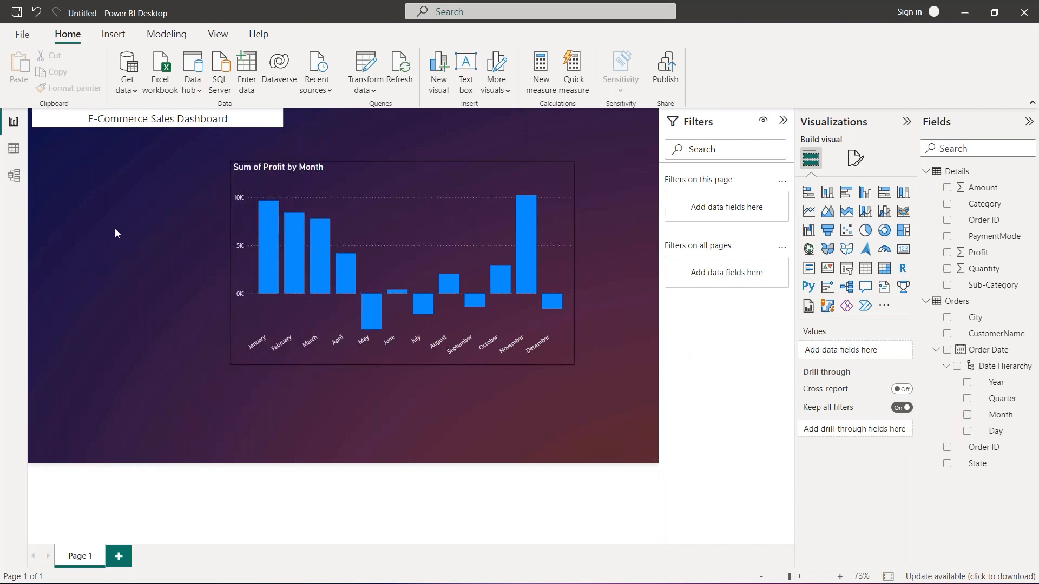
- Set the visual border color of the profit by month chart to pink and deselect the chart
left_click(348, 181)
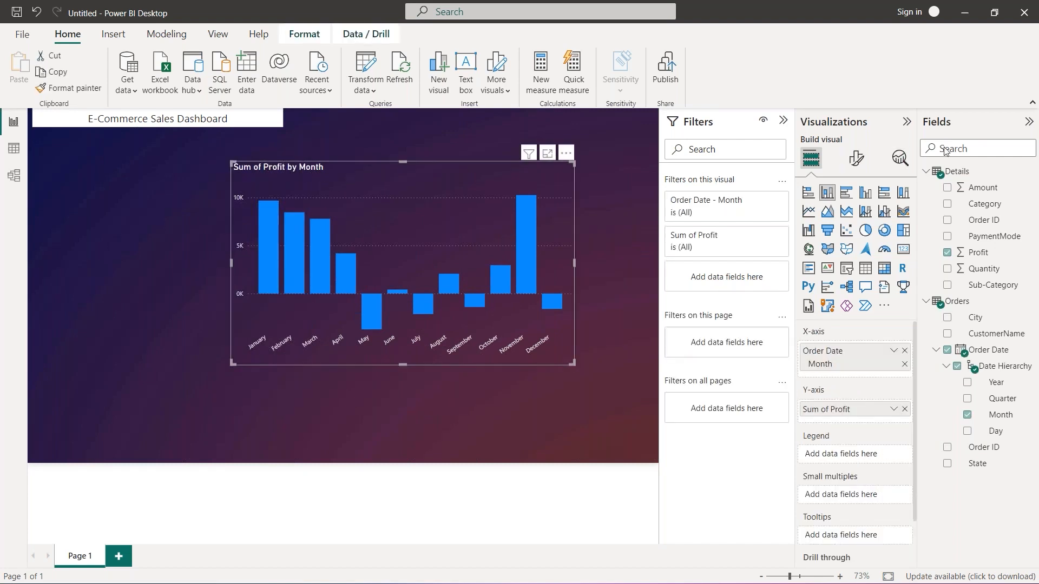
left_click(856, 158)
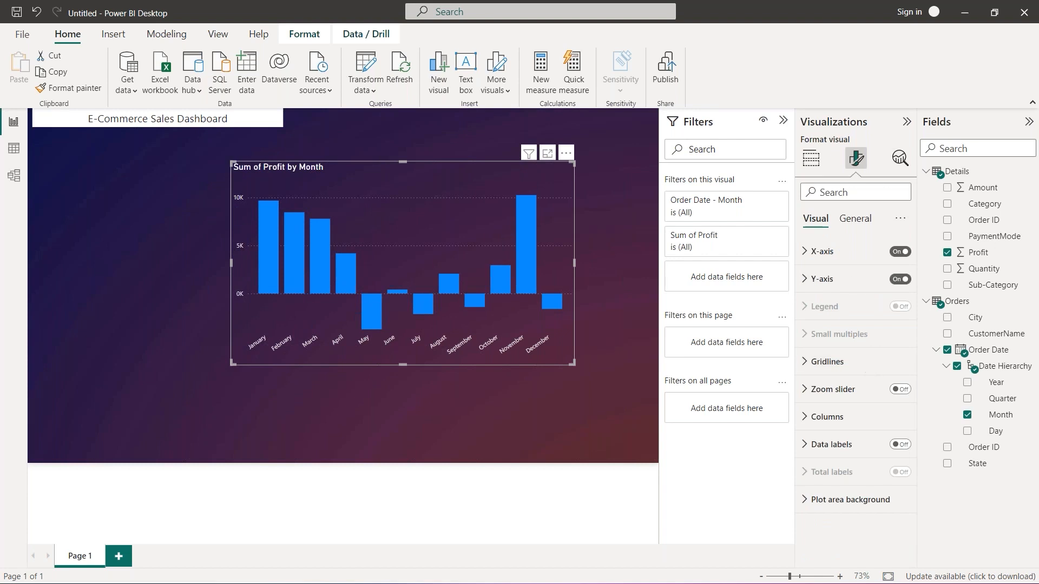
left_click(861, 220)
left_click(839, 307)
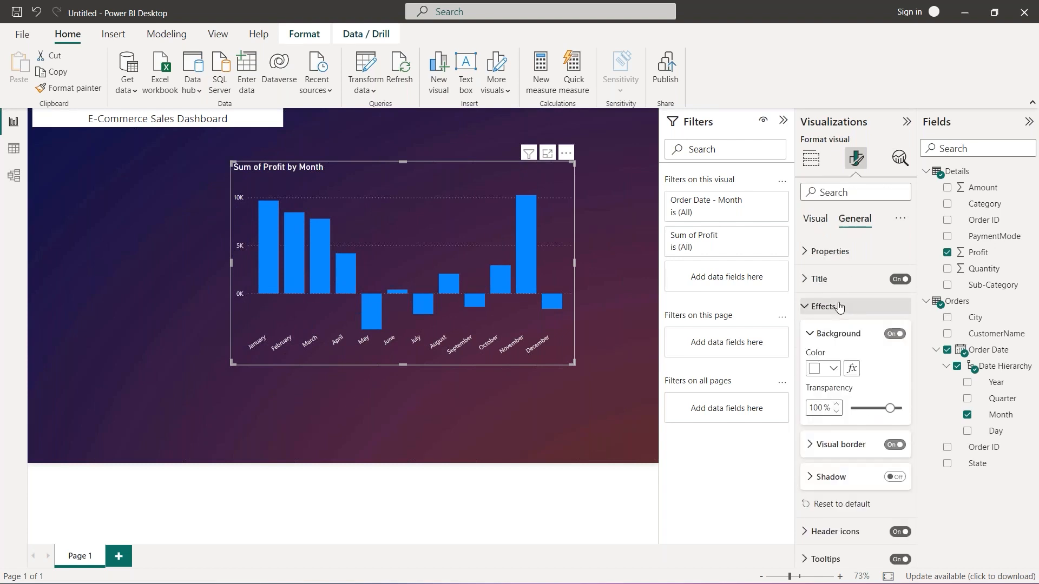
scroll(842, 401, "down", 2)
left_click(843, 413)
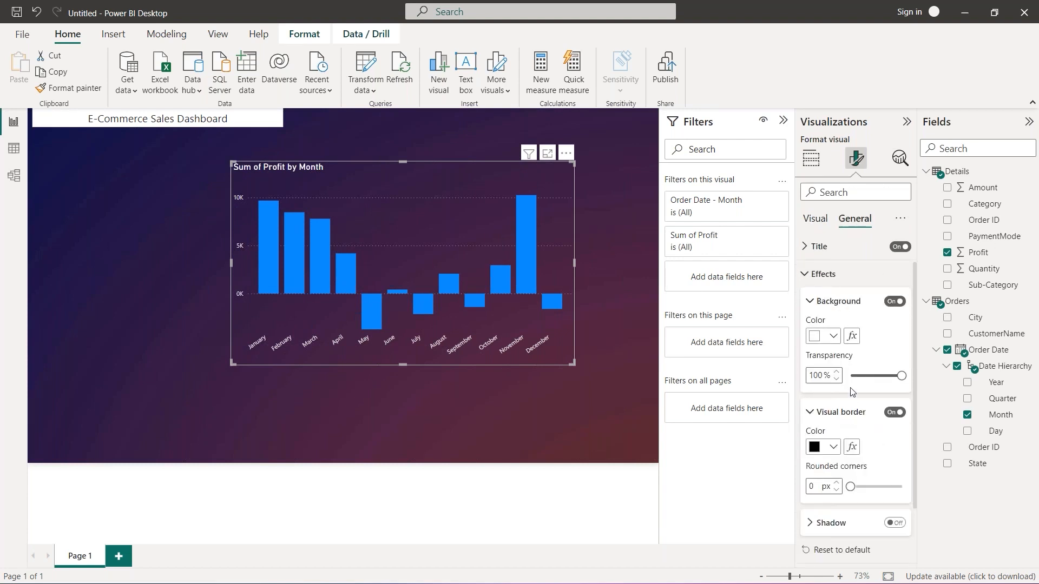
scroll(839, 395, "down", 2)
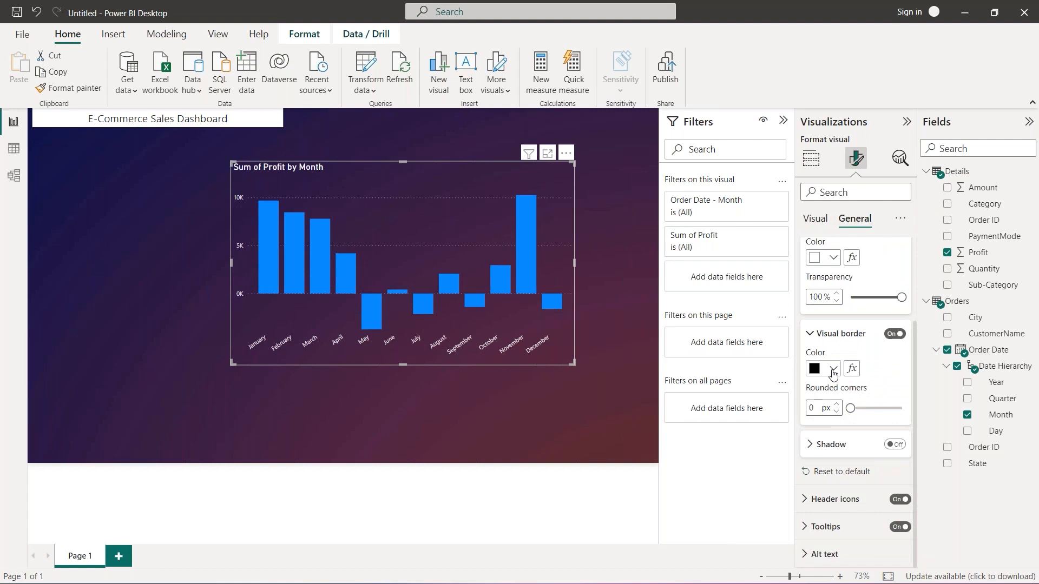
left_click(834, 374)
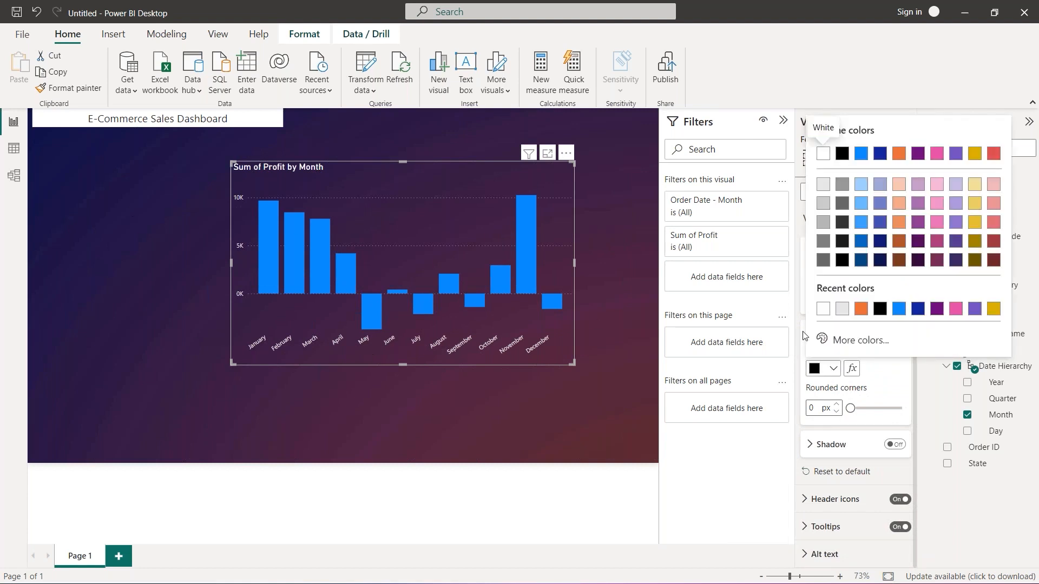
left_click(956, 310)
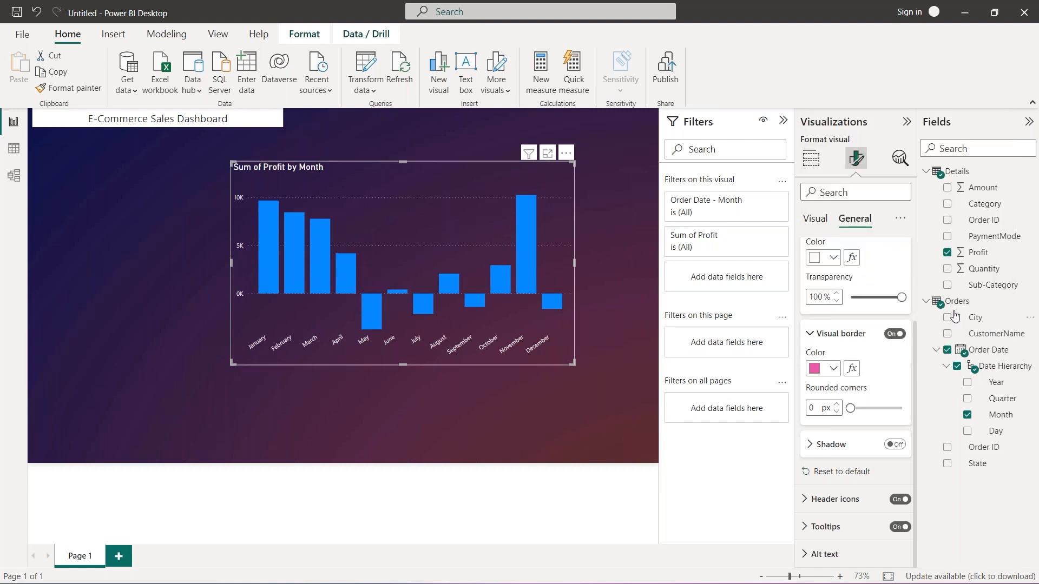
left_click(560, 414)
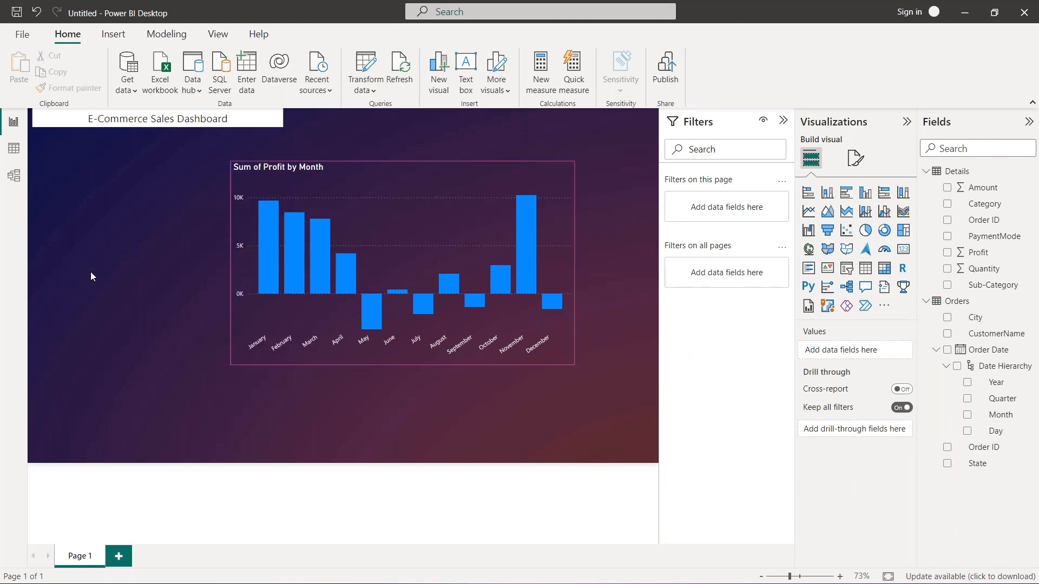
- Move the profit by month chart up and to the right on the page, just below the dashboard title's level, and deselect it
left_click_drag(424, 181, 485, 154)
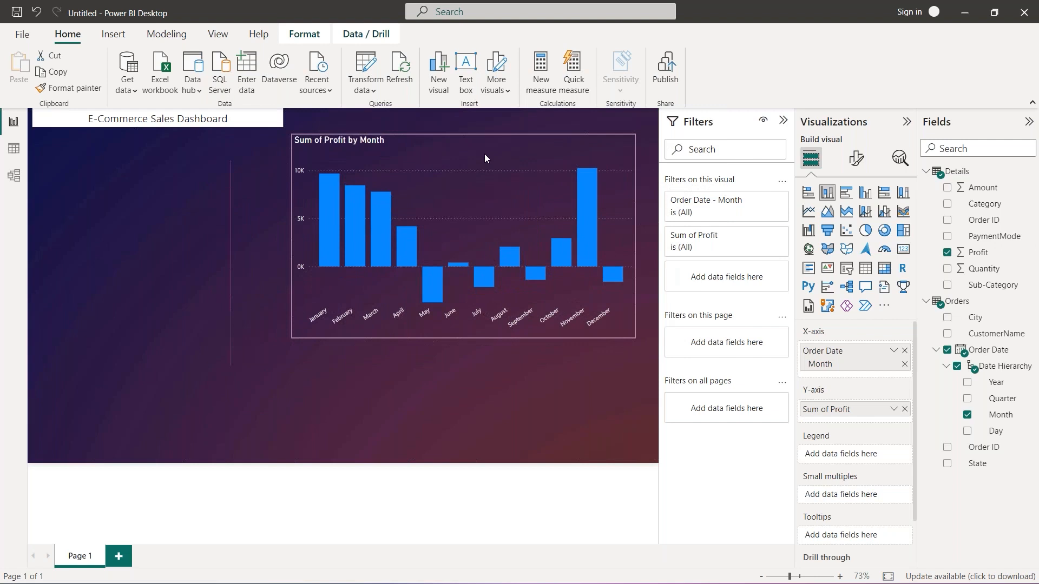
left_click(169, 300)
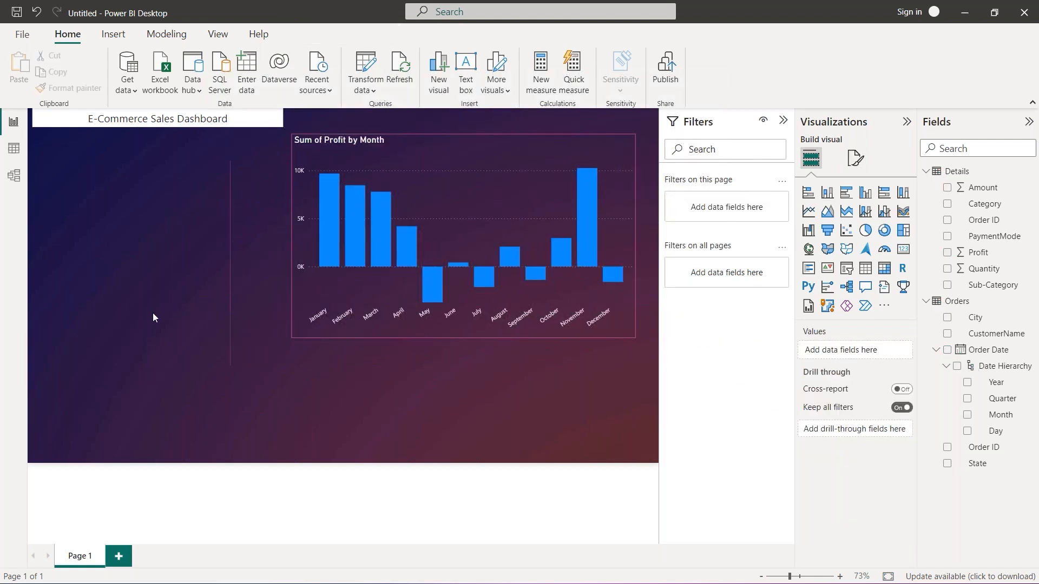
- Turn off the horizontal gridlines of the profit by month chart and collapse the gridline settings
left_click(481, 157)
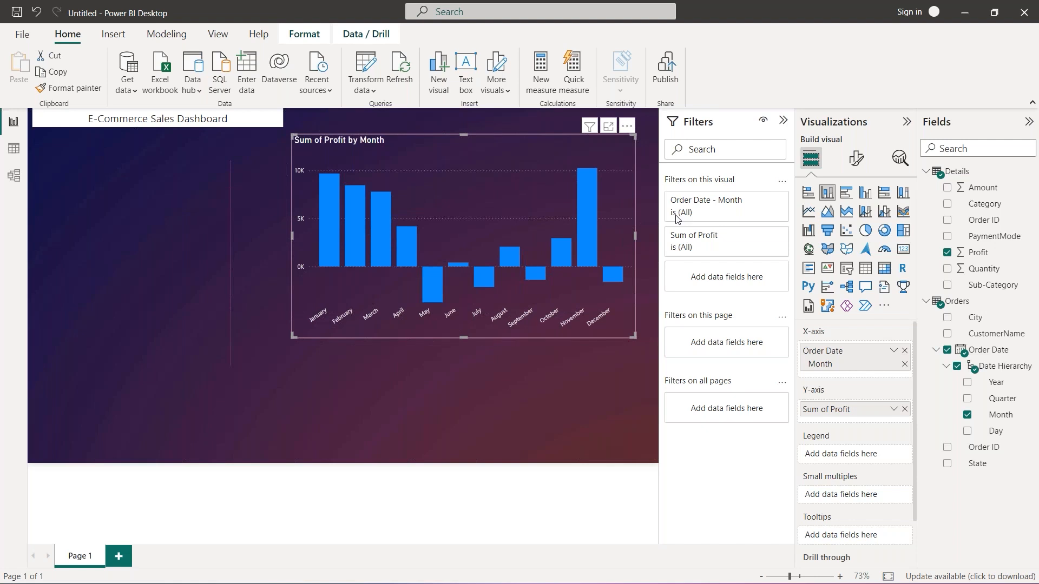
left_click(856, 158)
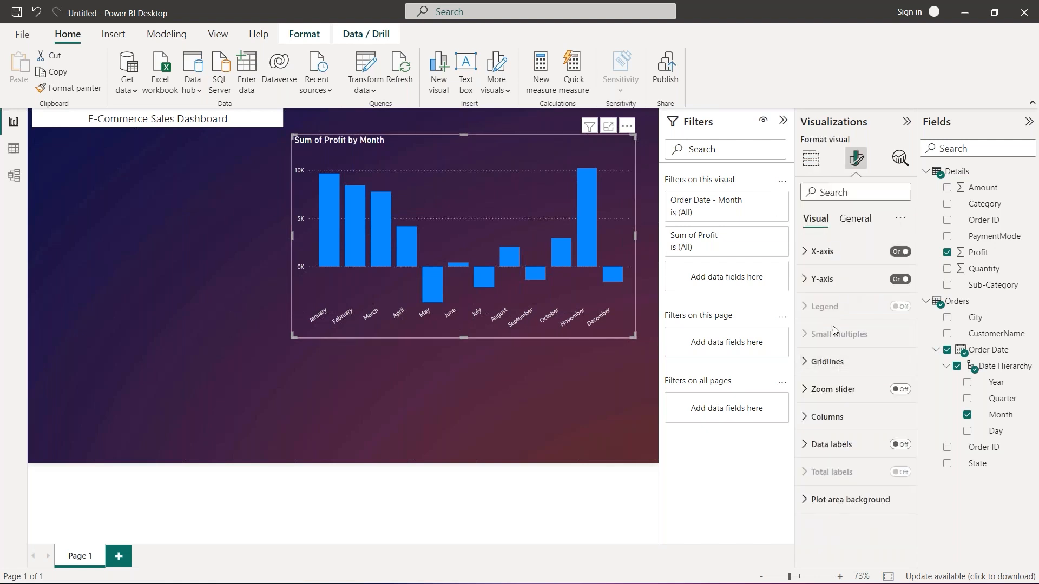
left_click(831, 366)
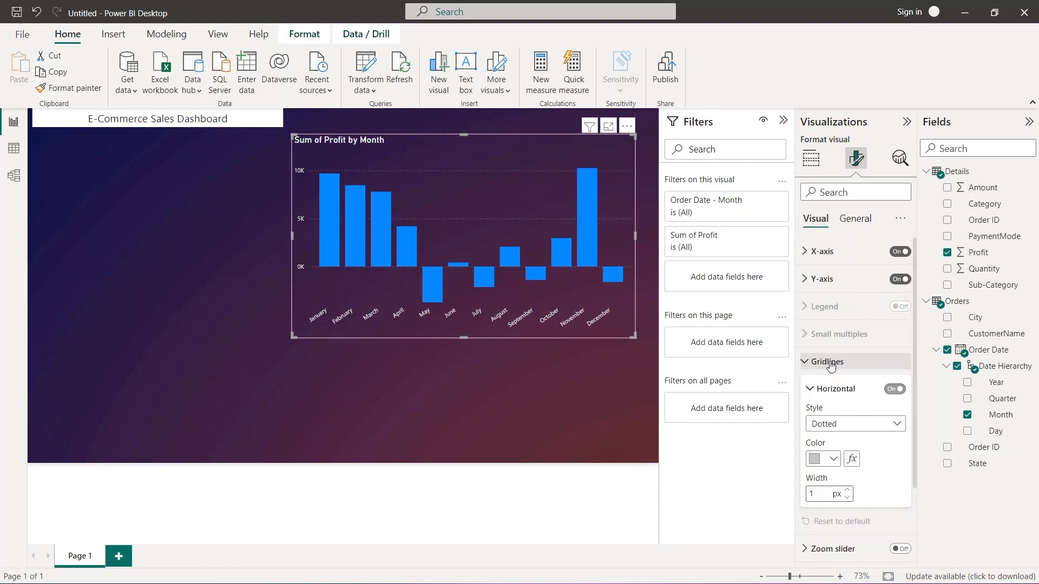
scroll(831, 366, "down", 1)
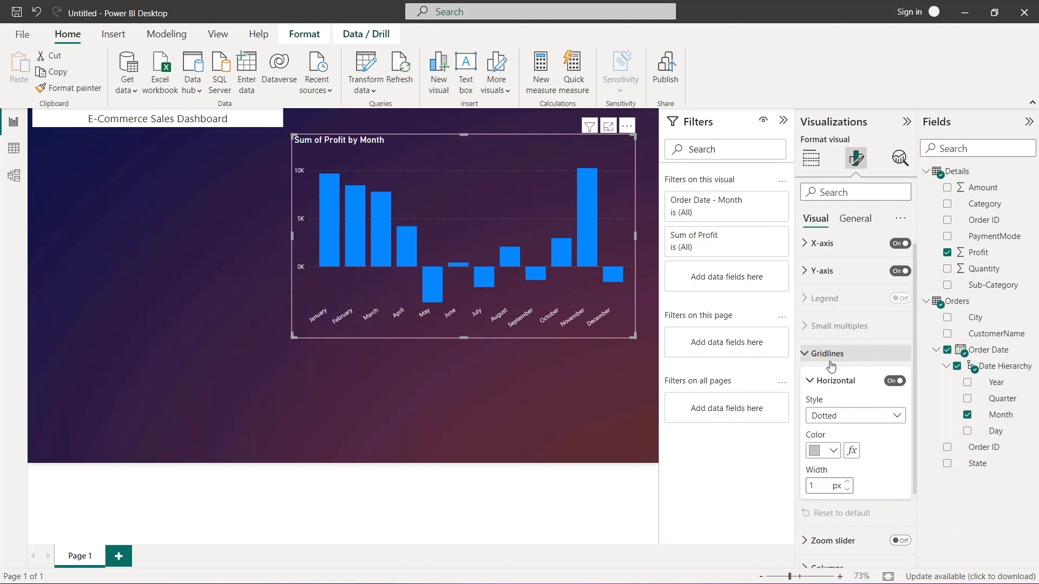
scroll(831, 367, "down", 1)
scroll(894, 357, "down", 3)
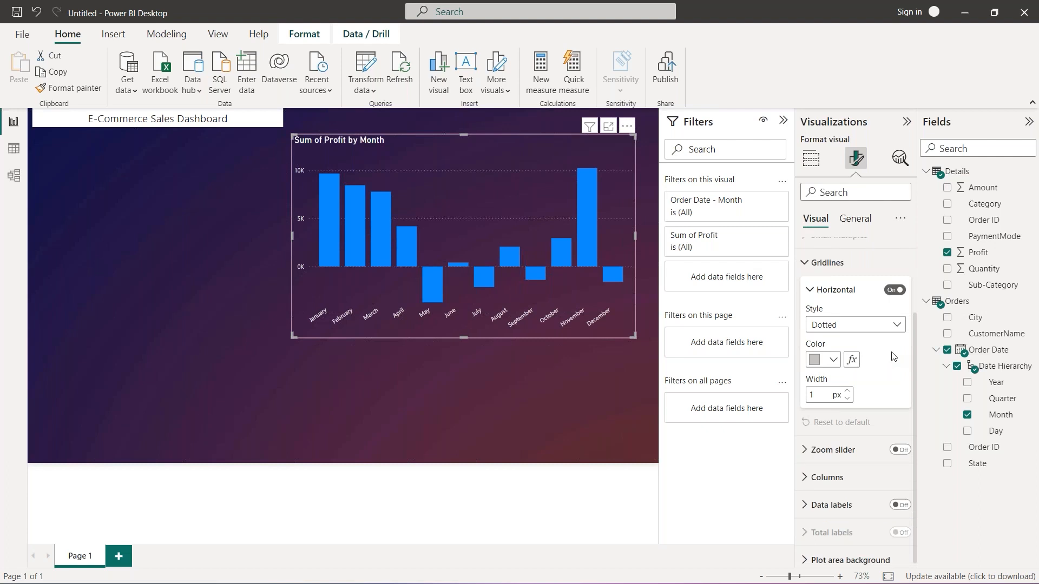
left_click(899, 291)
left_click(858, 263)
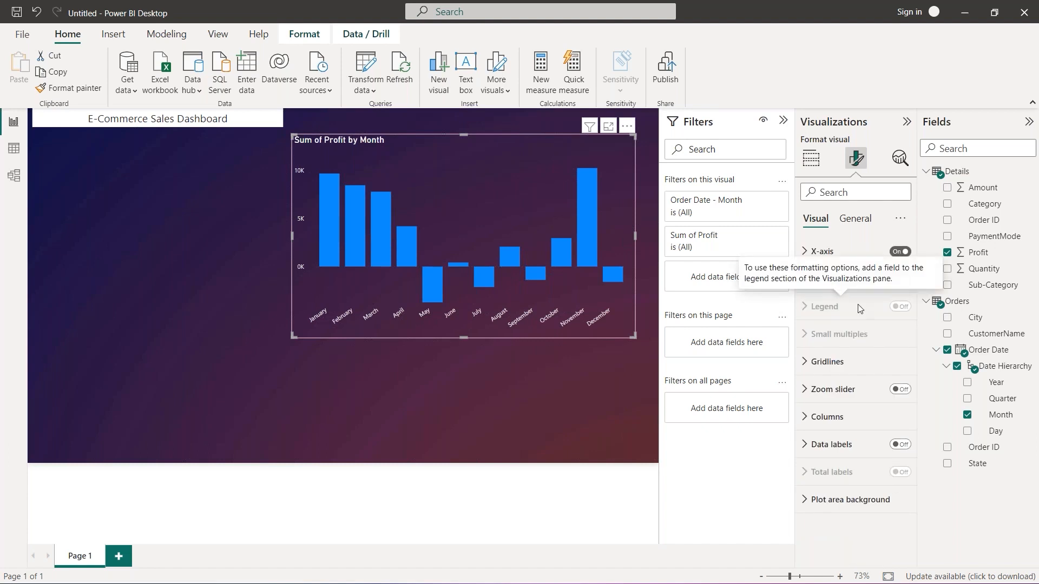
- Try orange and purple as the default column color of the profit by month chart
left_click(811, 418)
scroll(811, 423, "down", 2)
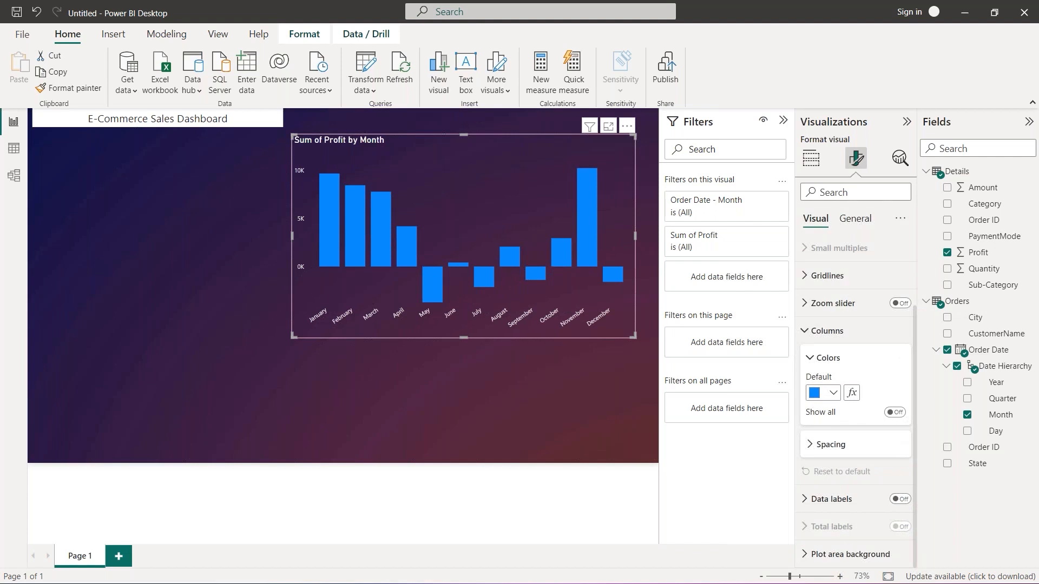
left_click(835, 394)
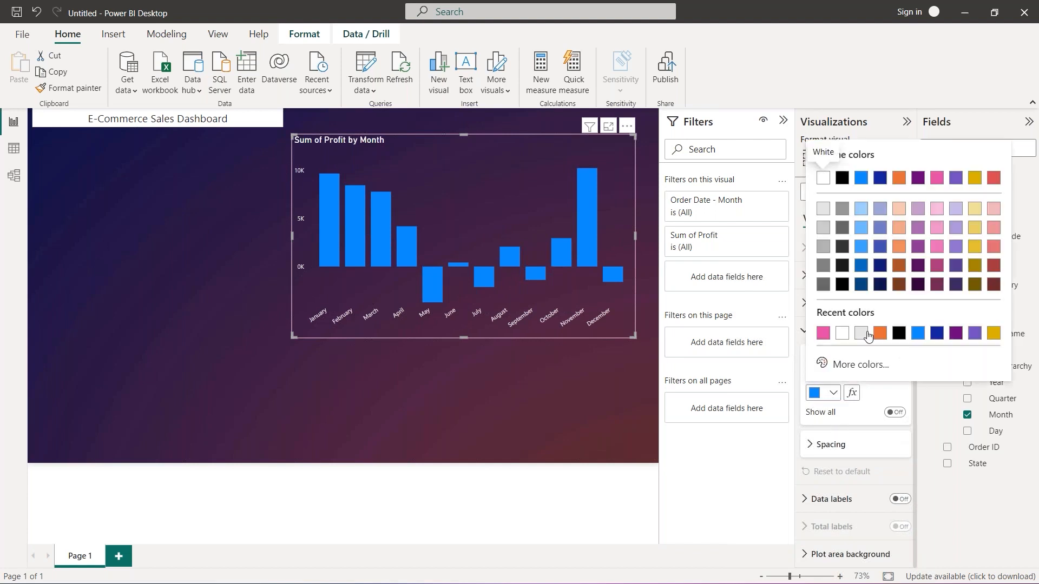
left_click(880, 333)
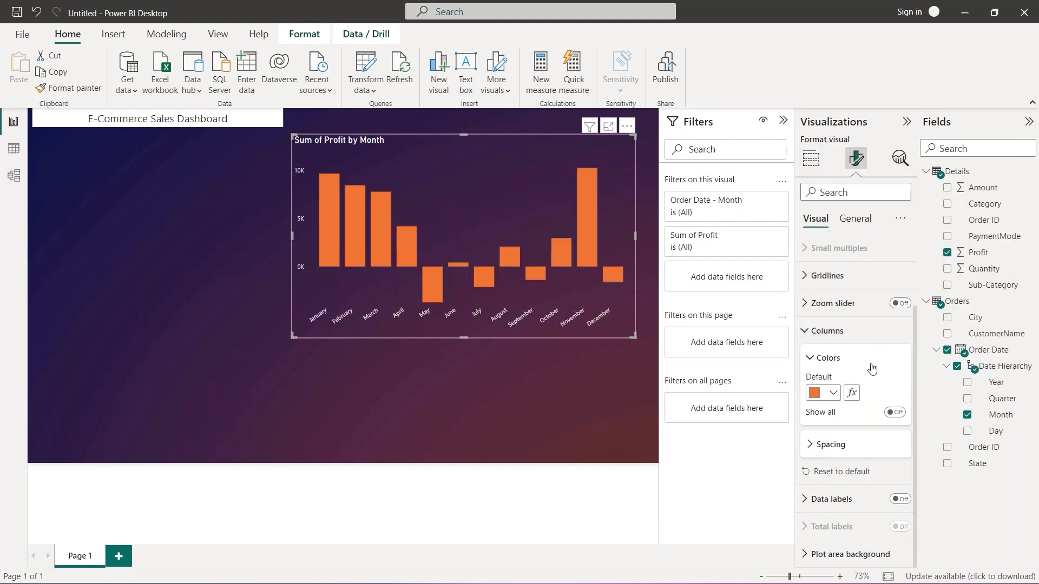
left_click(834, 393)
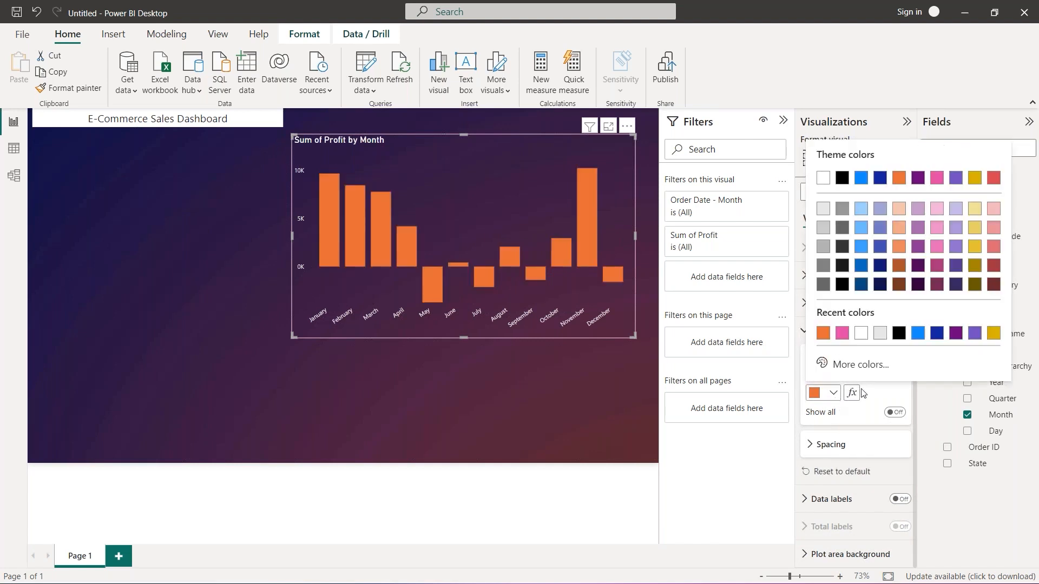
left_click(956, 333)
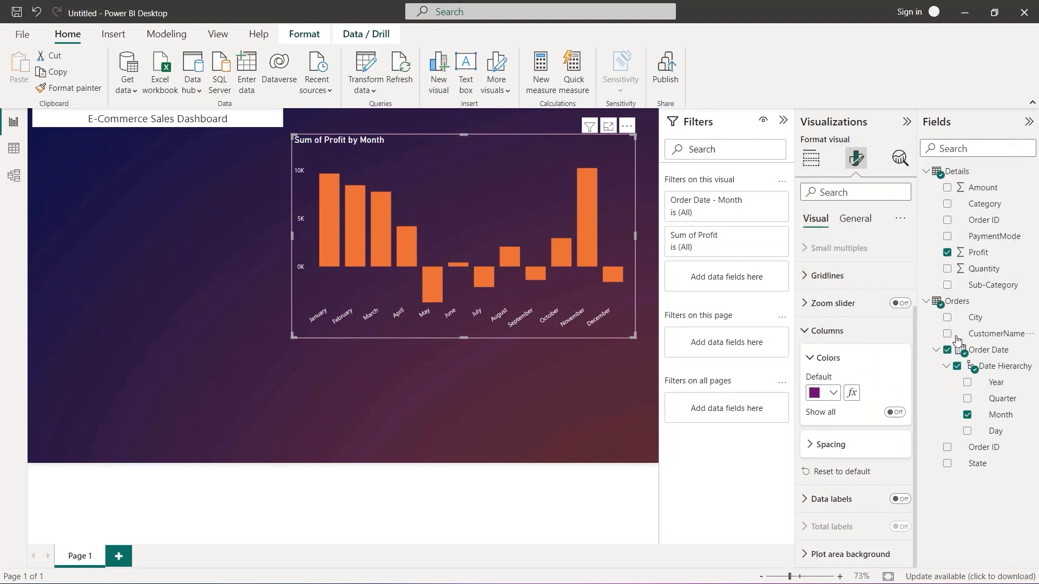
- Set the default column color of the profit by month chart to a custom dark green
left_click(834, 393)
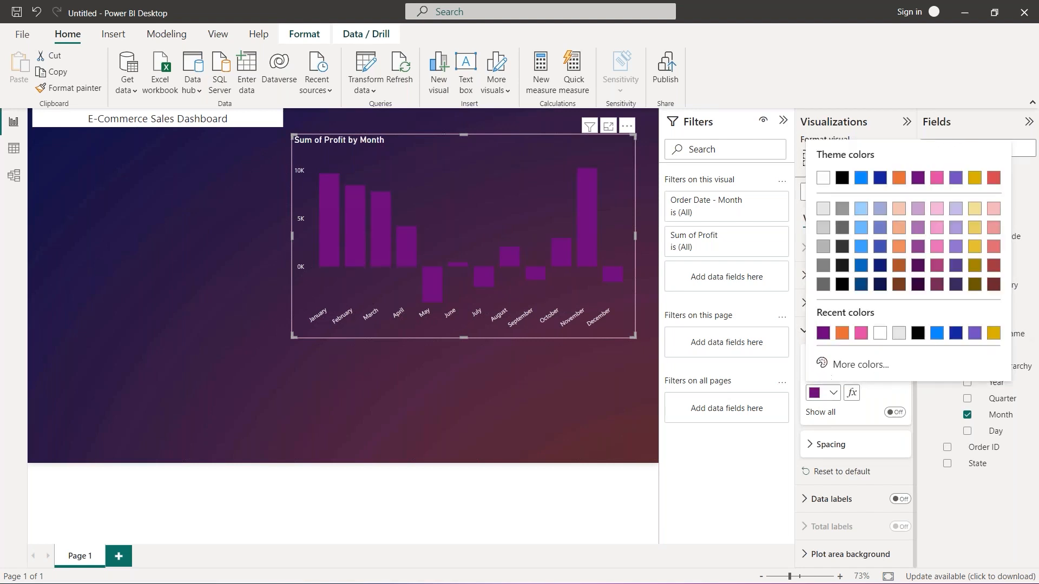
left_click(849, 367)
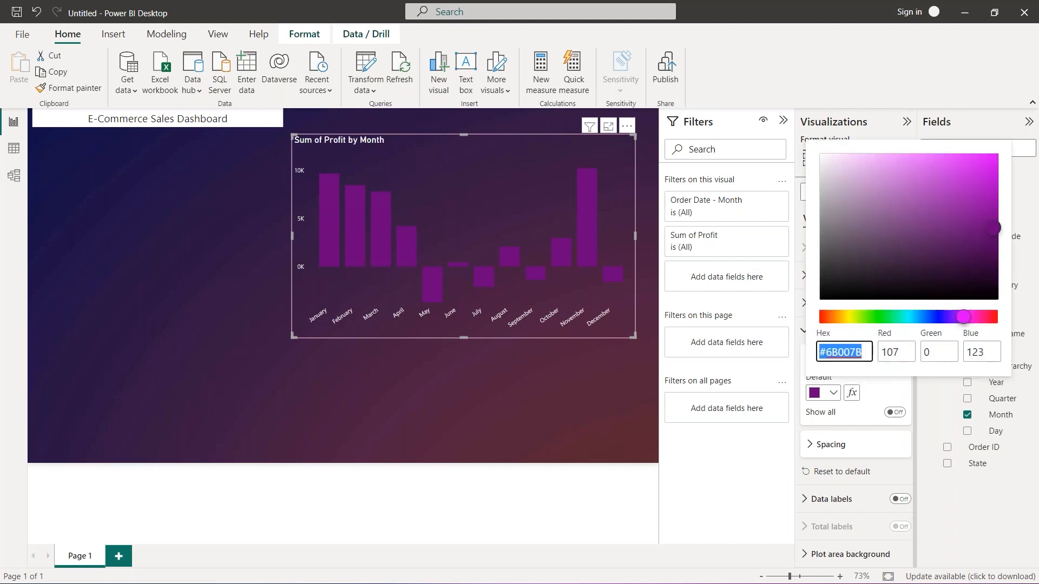
left_click(879, 318)
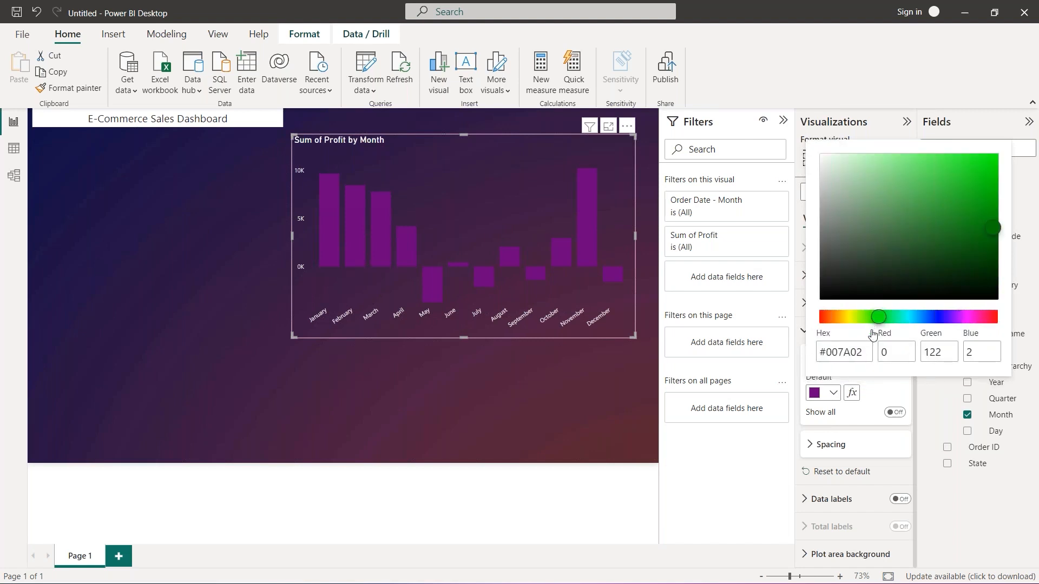
left_click(877, 398)
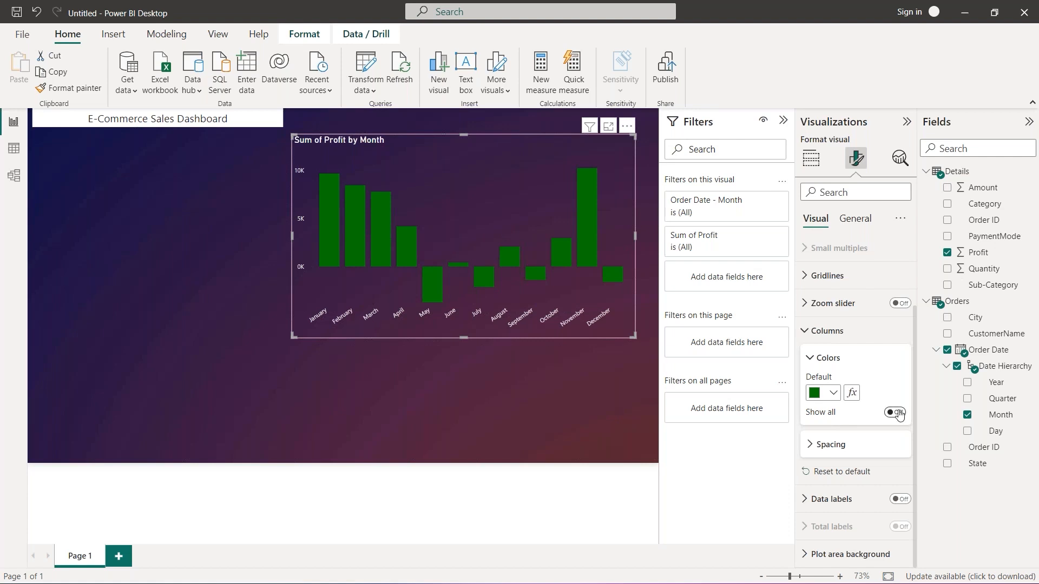
- Show individual color settings for all months in the chart and set the February column to purple
left_click(896, 413)
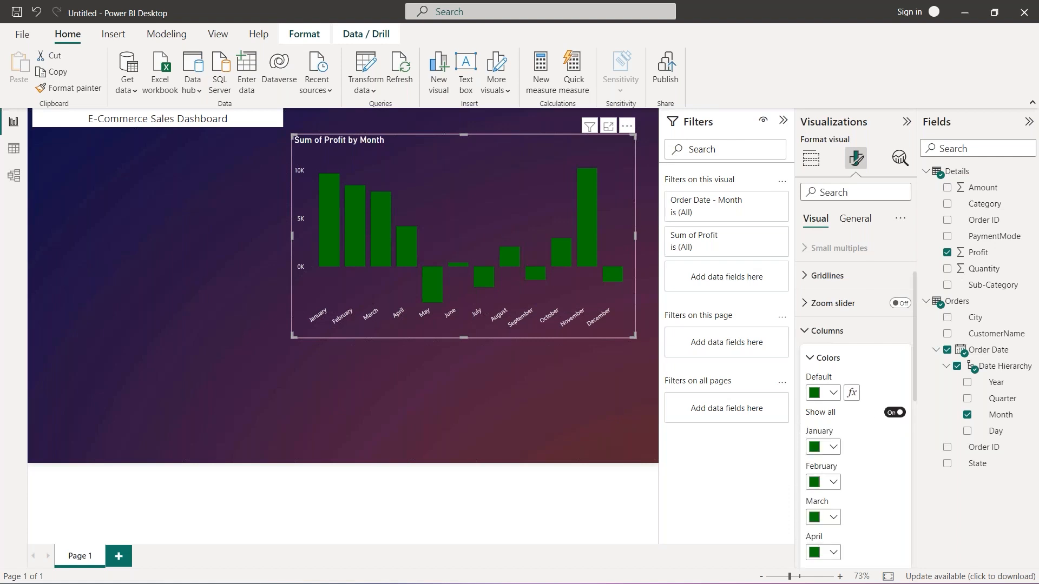
scroll(897, 414, "down", 3)
scroll(880, 384, "up", 3)
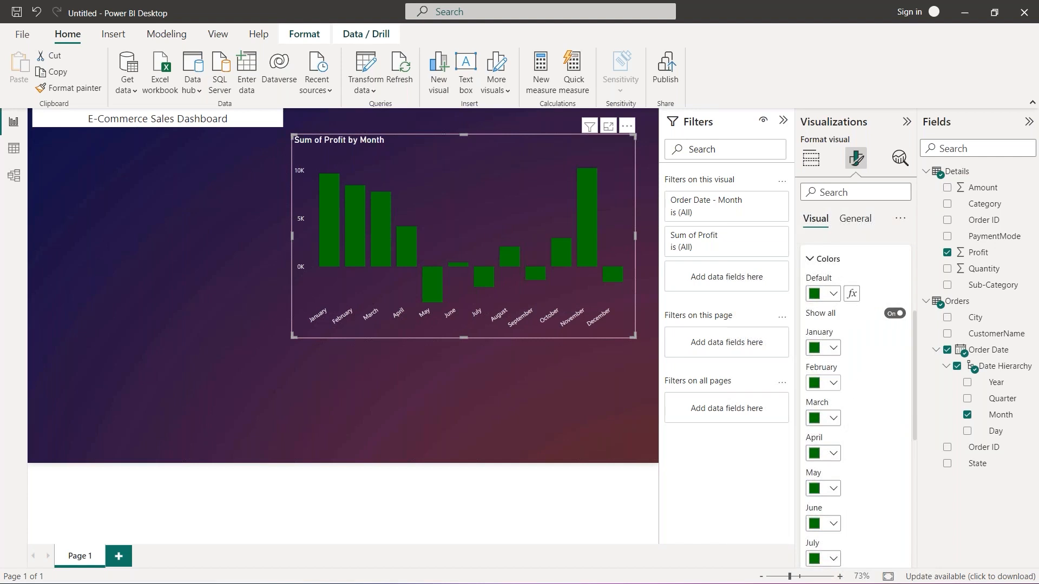
left_click(833, 383)
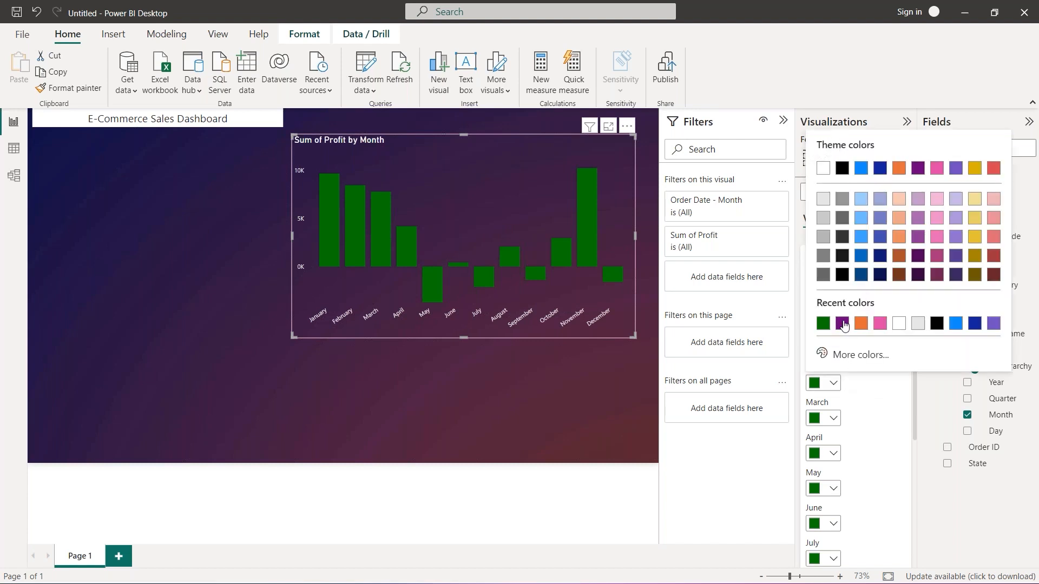
left_click(843, 324)
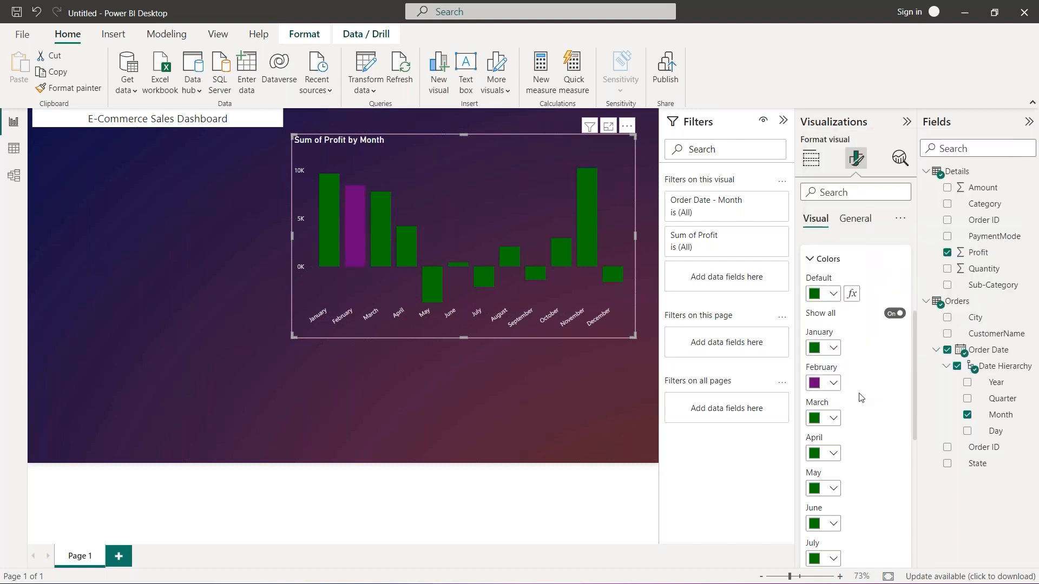
- Color the March column orange, the April column pink and the May column blue in the profit by month chart
scroll(862, 396, "down", 1)
left_click(836, 368)
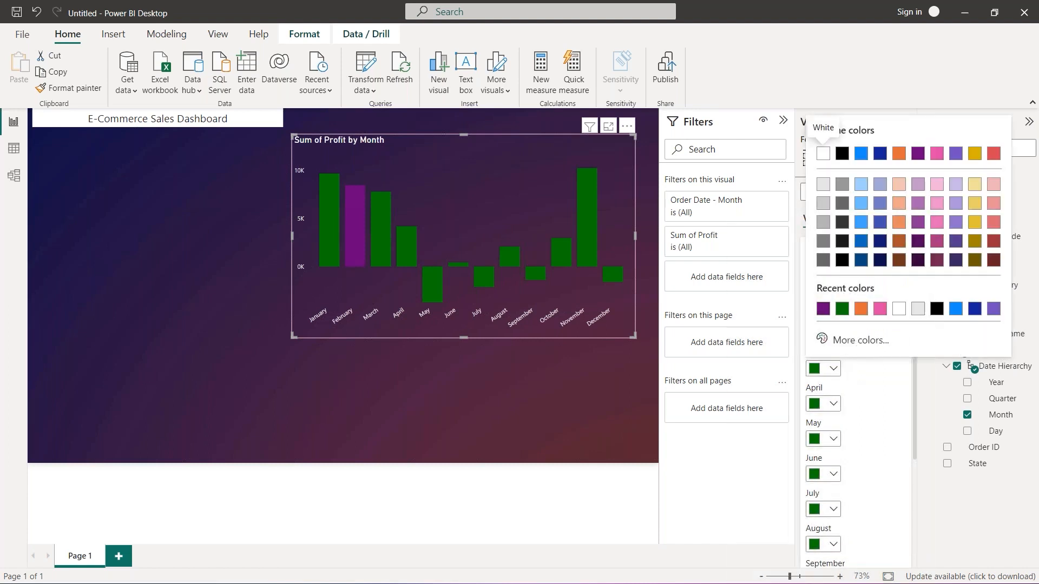
left_click(861, 309)
scroll(862, 413, "down", 1)
left_click(834, 354)
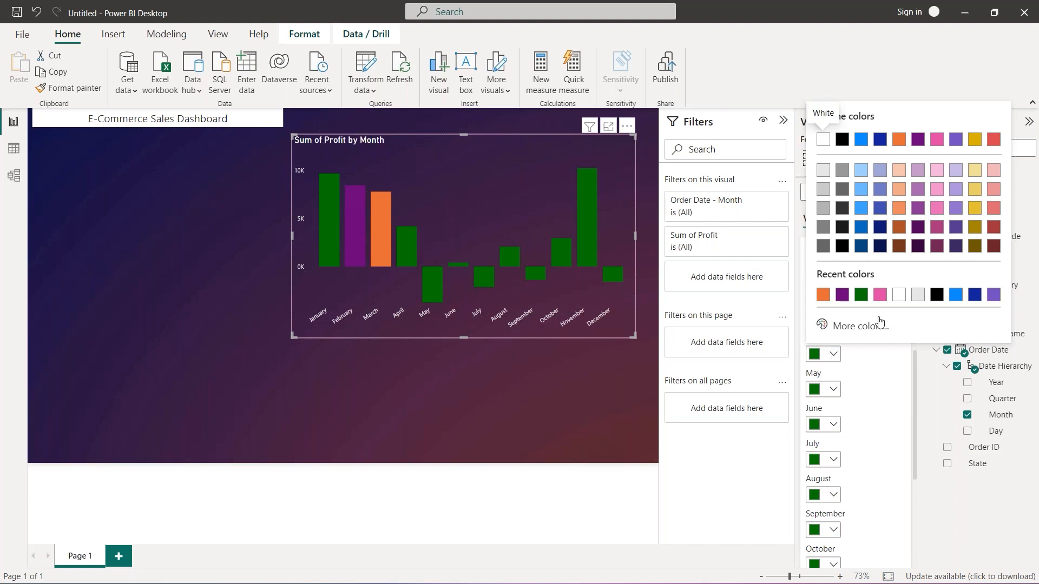
left_click(880, 295)
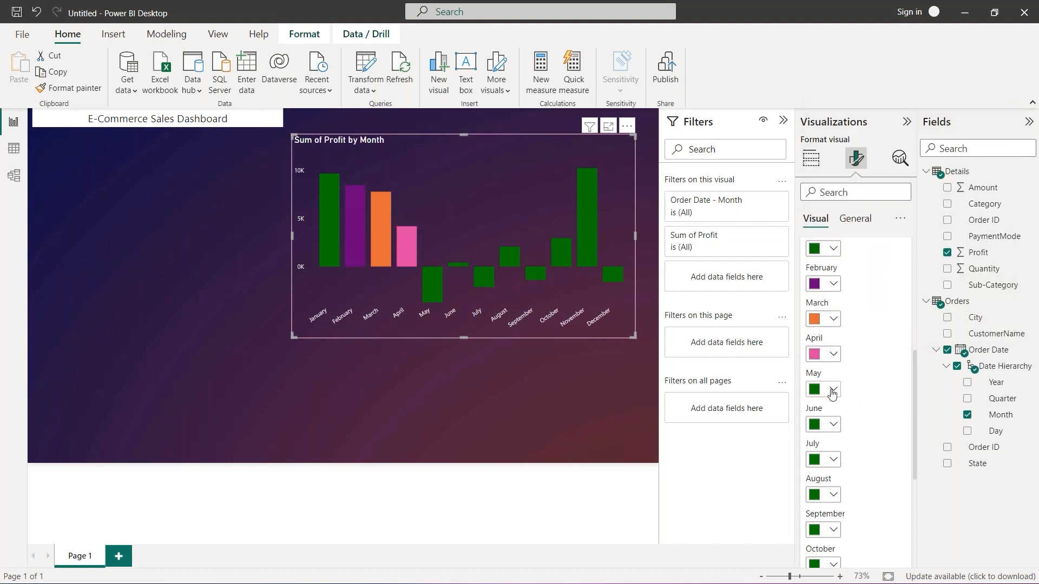
left_click(833, 391)
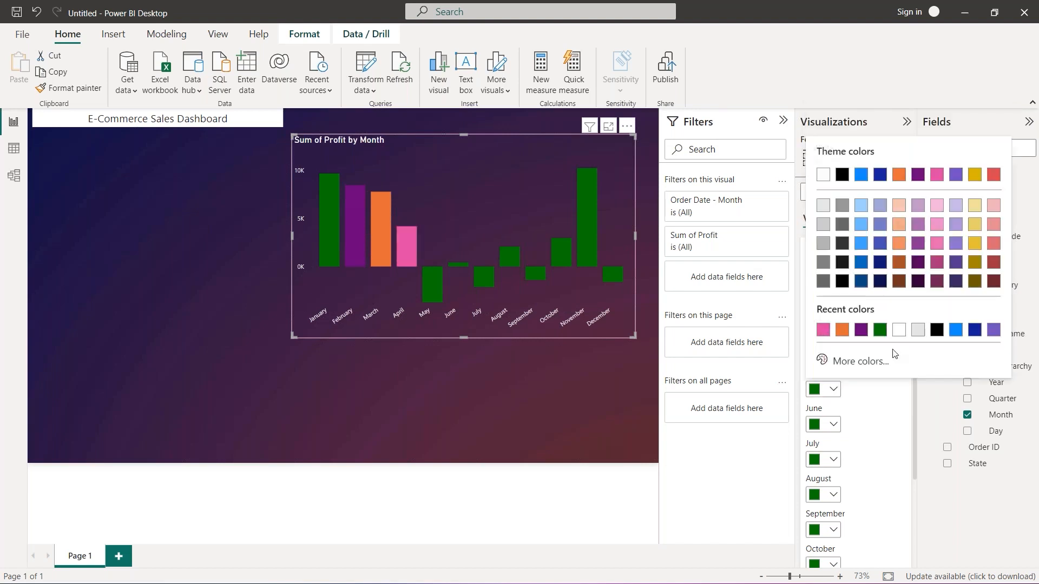
left_click(956, 331)
scroll(834, 416, "down", 3)
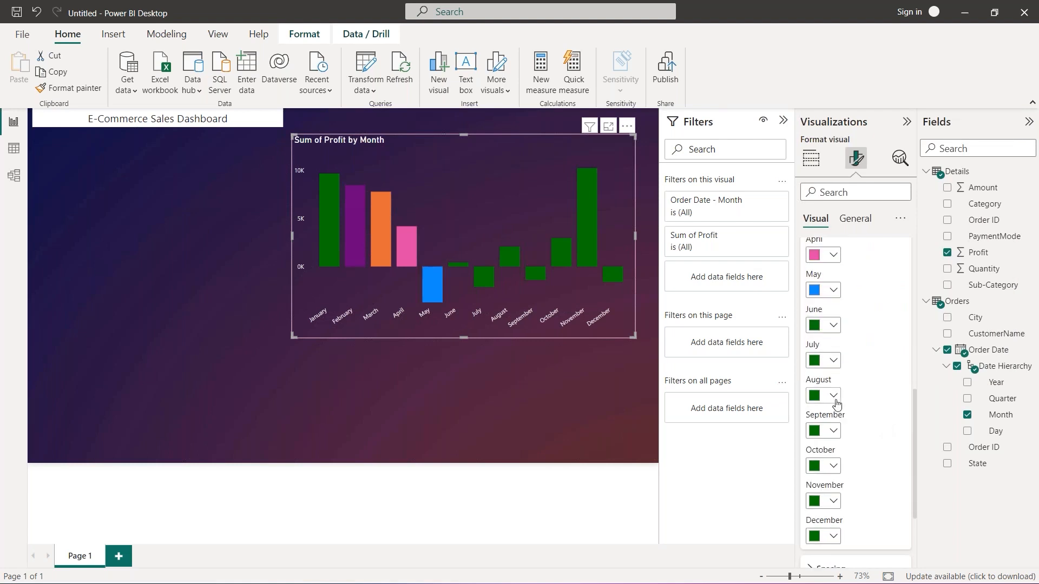
scroll(837, 401, "up", 5)
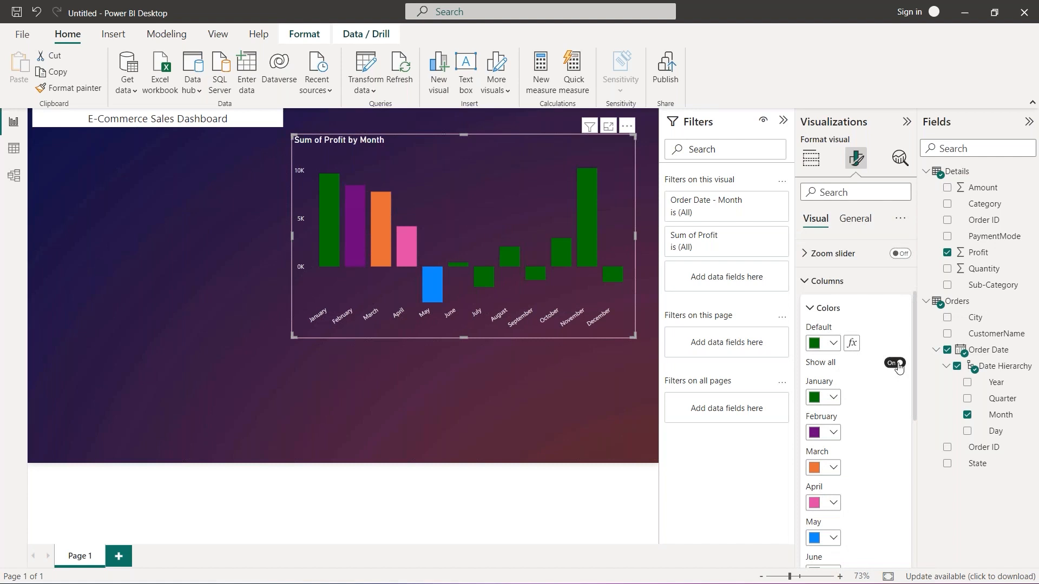
- Hide the individual month color settings and set the chart's default column color to blue #118DFF
left_click(896, 363)
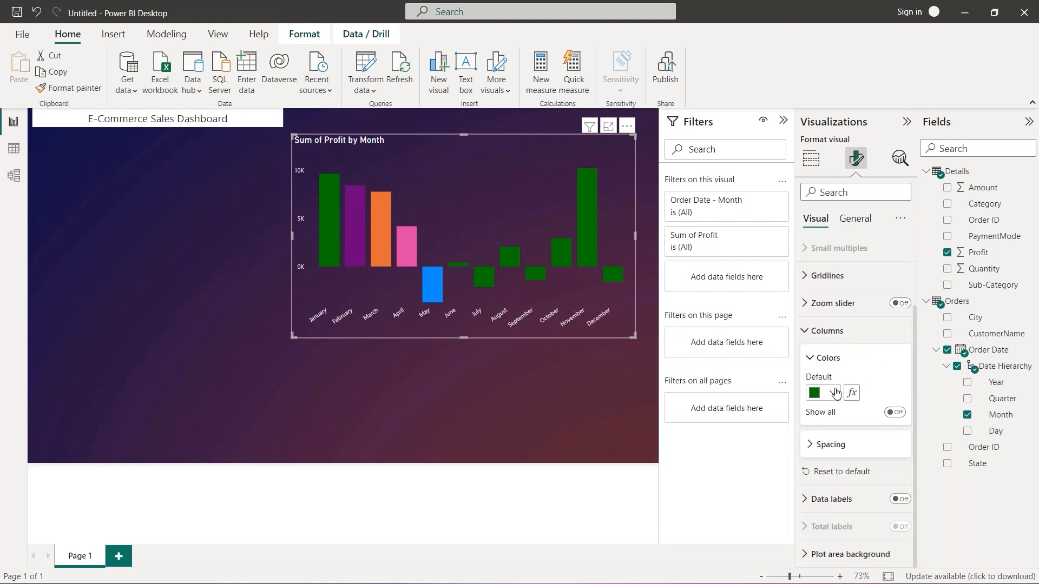
left_click(836, 393)
left_click(824, 333)
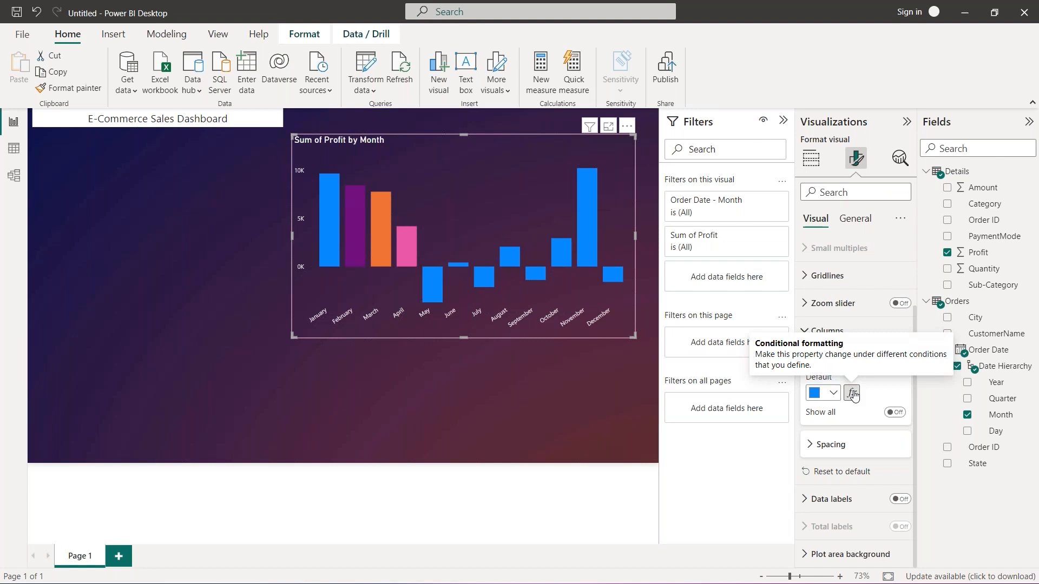
- Reveal the individual month colors, set the April, March and February columns to blue #118DFF, and hide the month settings again
left_click(895, 412)
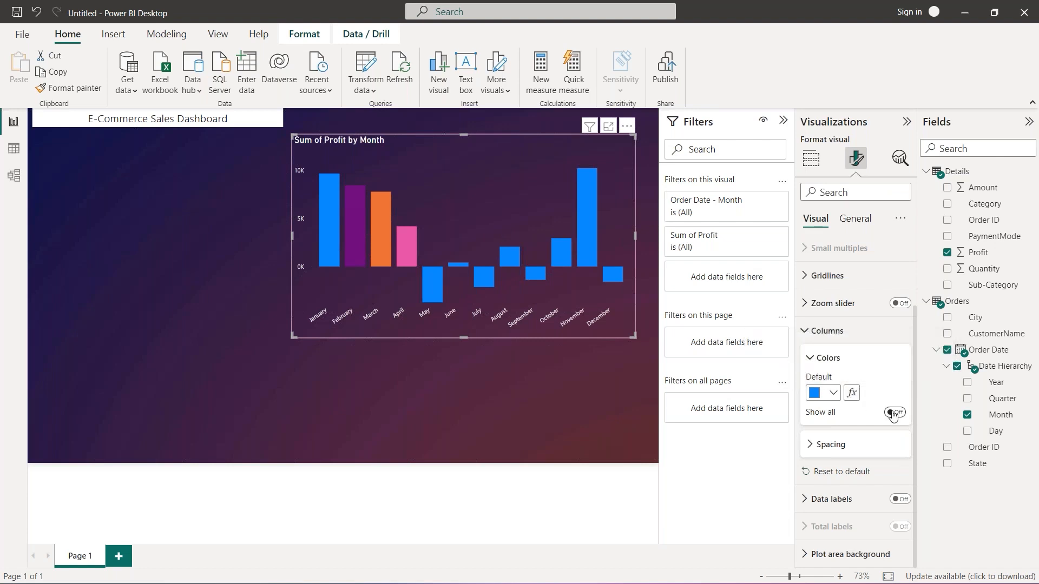
scroll(885, 366, "down", 2)
scroll(885, 367, "down", 2)
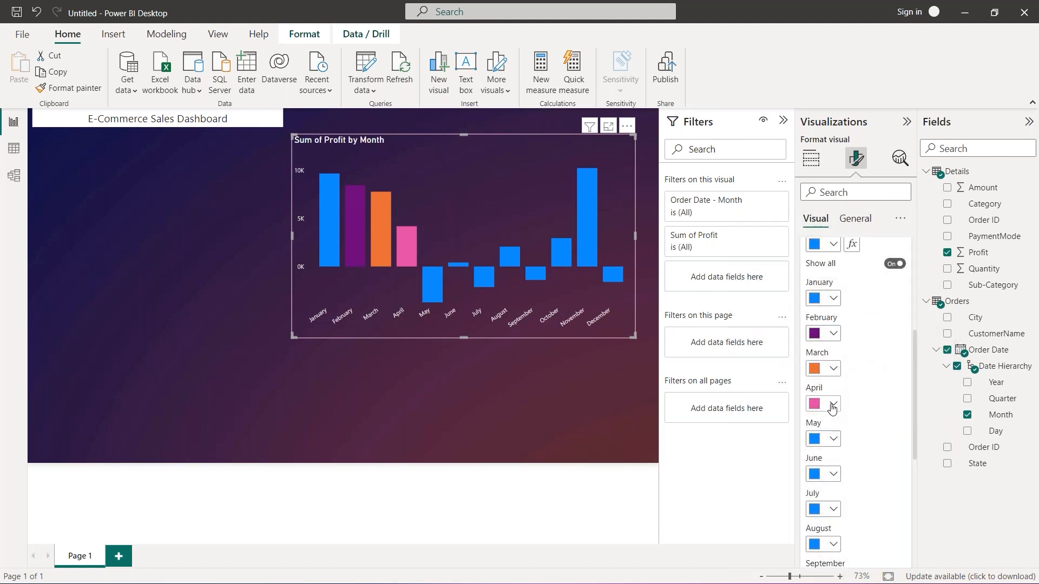
left_click(833, 404)
left_click(824, 344)
left_click(833, 369)
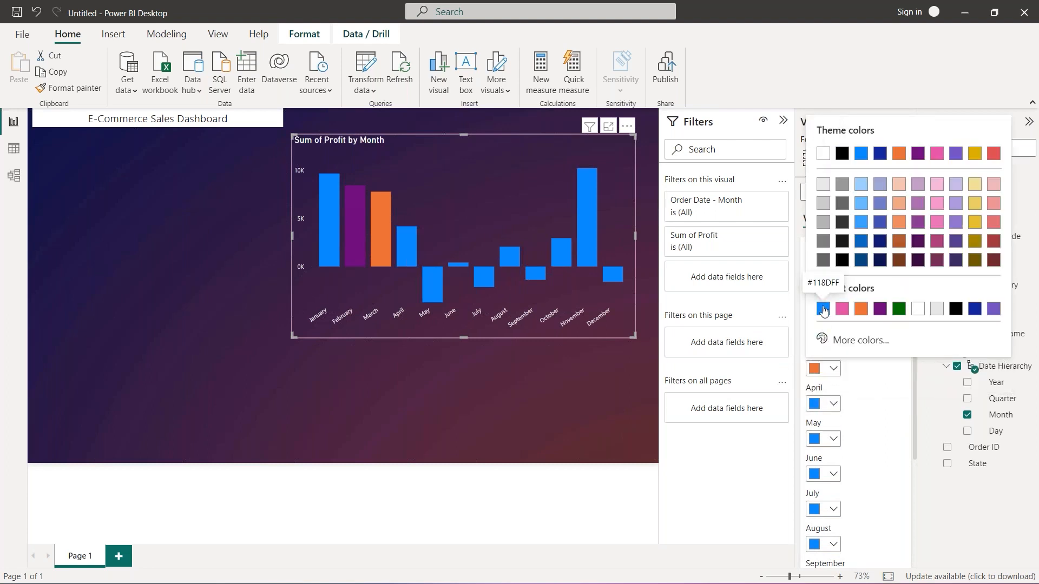
left_click(823, 309)
left_click(840, 336)
left_click(823, 279)
scroll(875, 379, "up", 3)
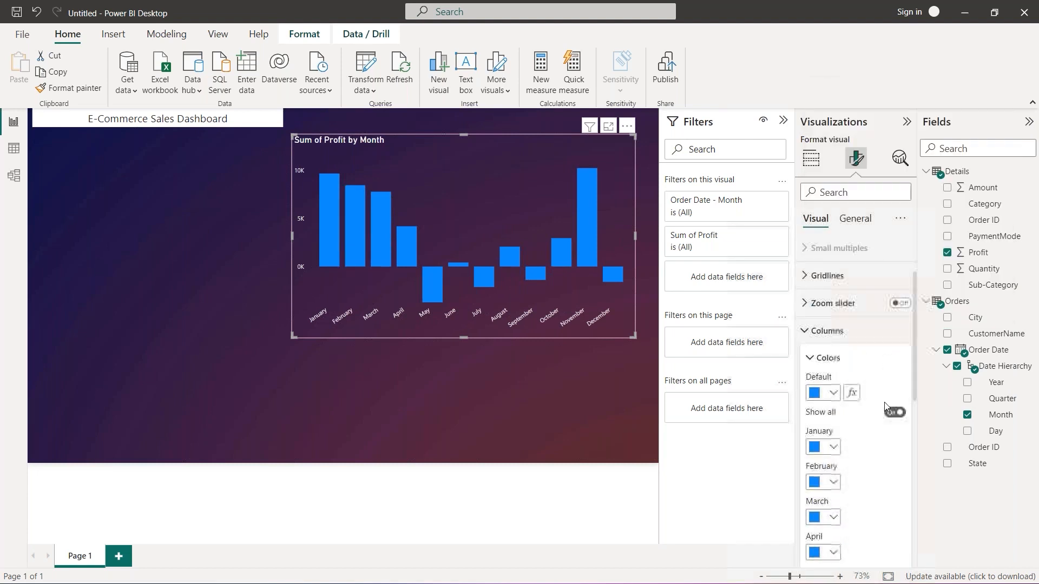
left_click(871, 411)
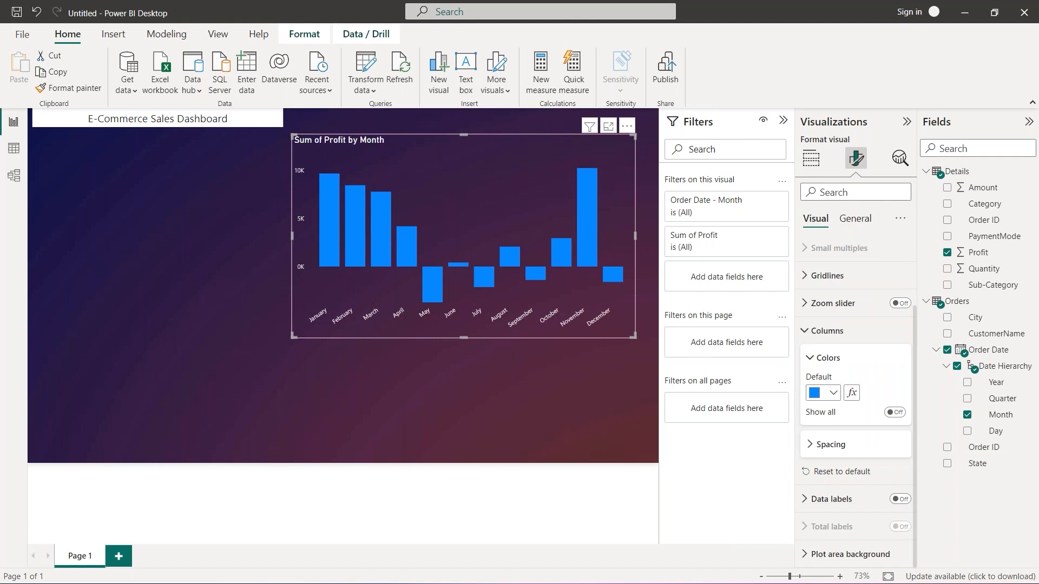
left_click(852, 393)
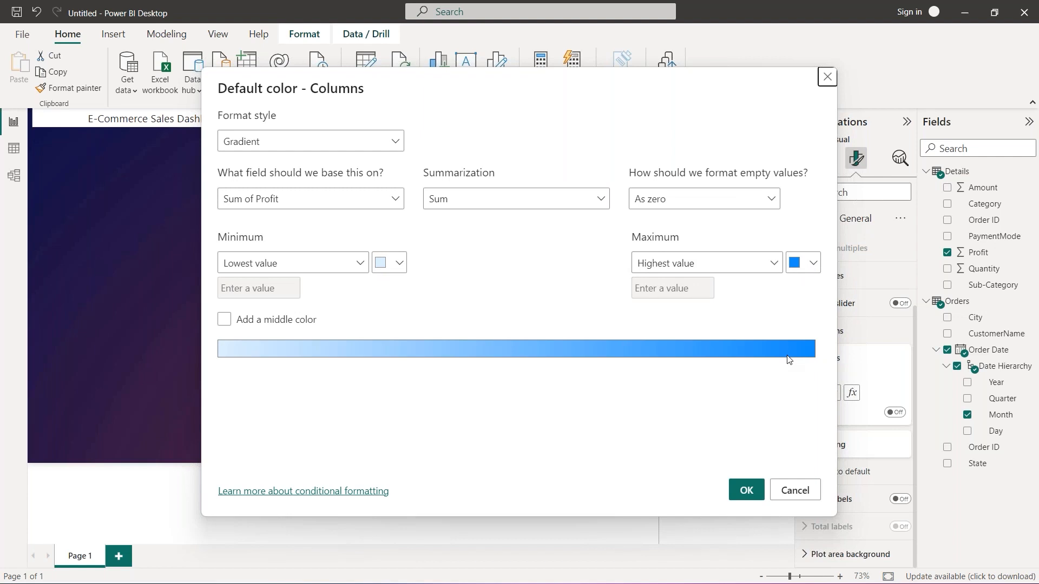
left_click(222, 321)
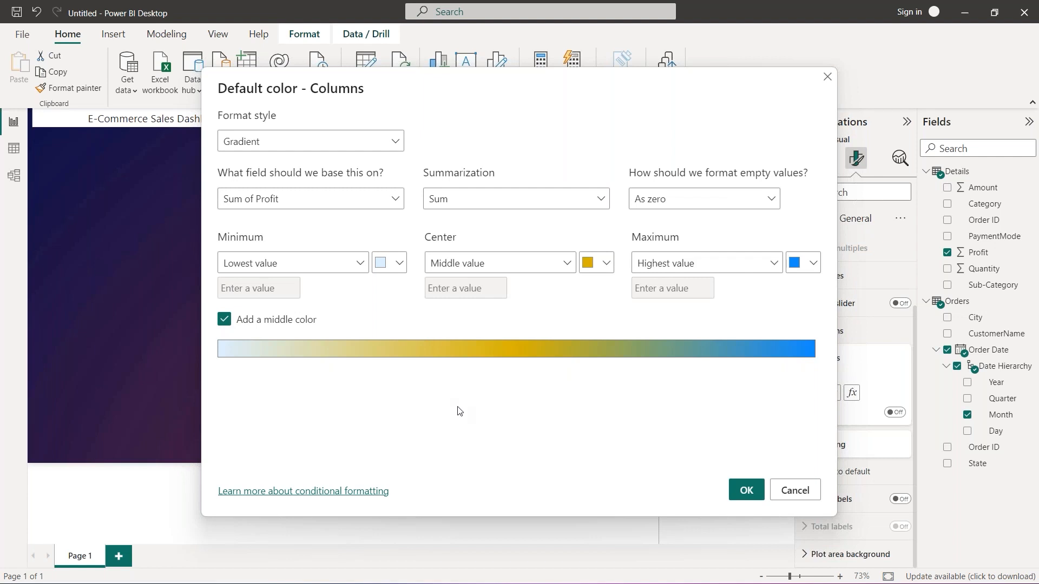
left_click(389, 141)
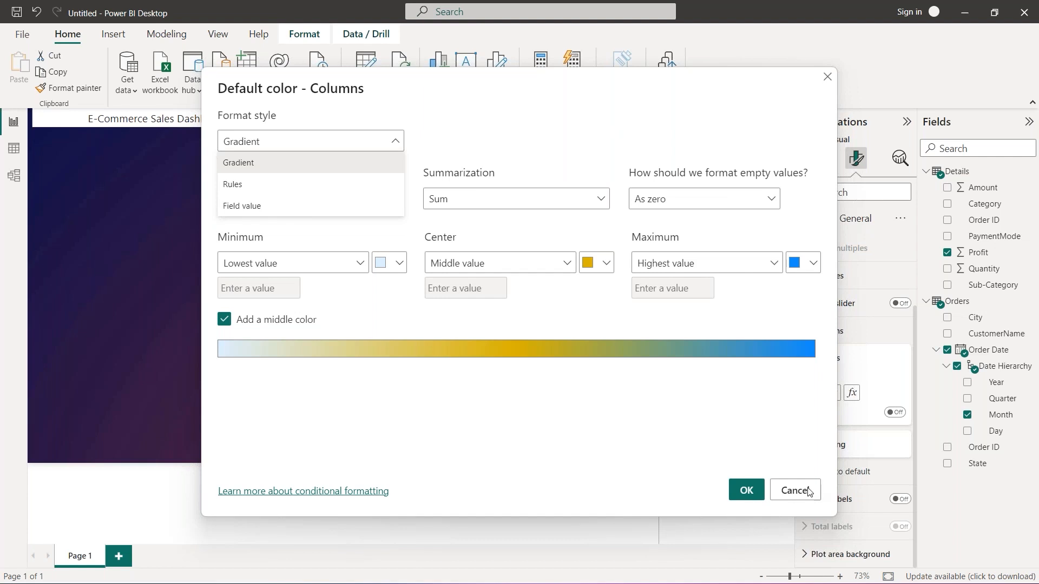
left_click(746, 469)
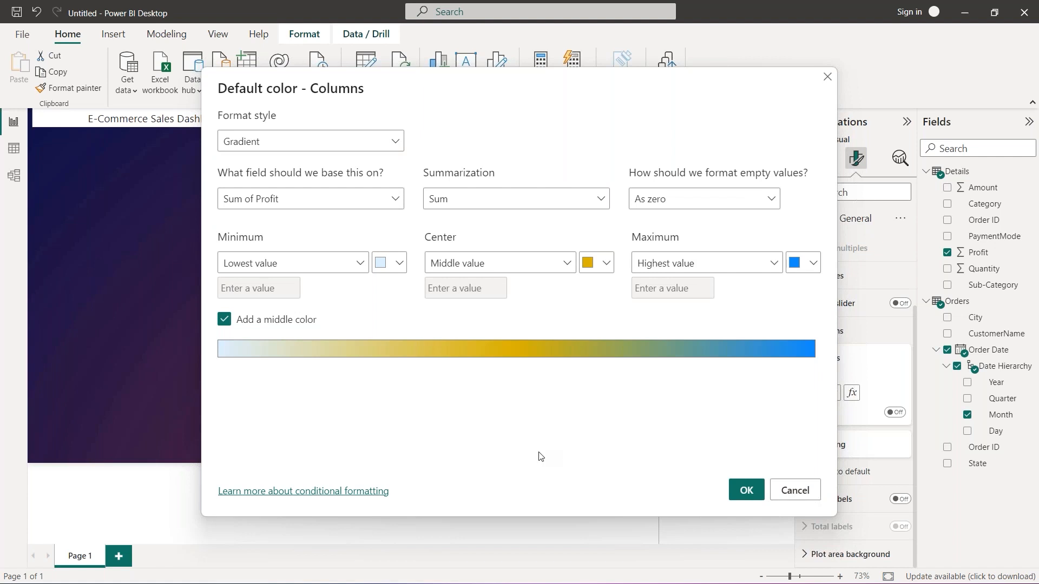
left_click(796, 492)
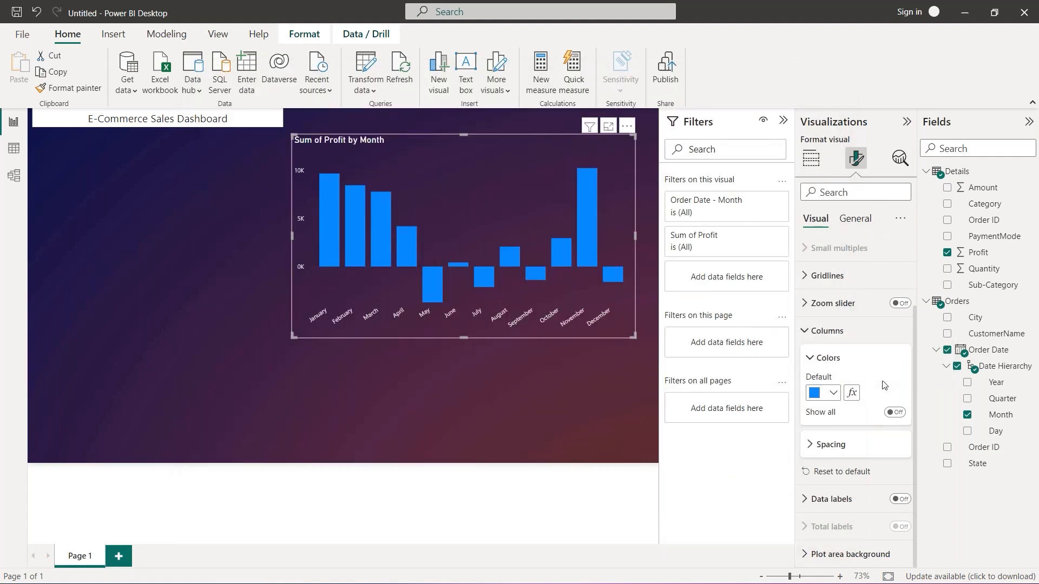
- Examine the individual color settings for all months in the profit by month chart's column formatting
scroll(885, 384, "up", 2)
scroll(864, 447, "down", 2)
scroll(888, 396, "up", 1)
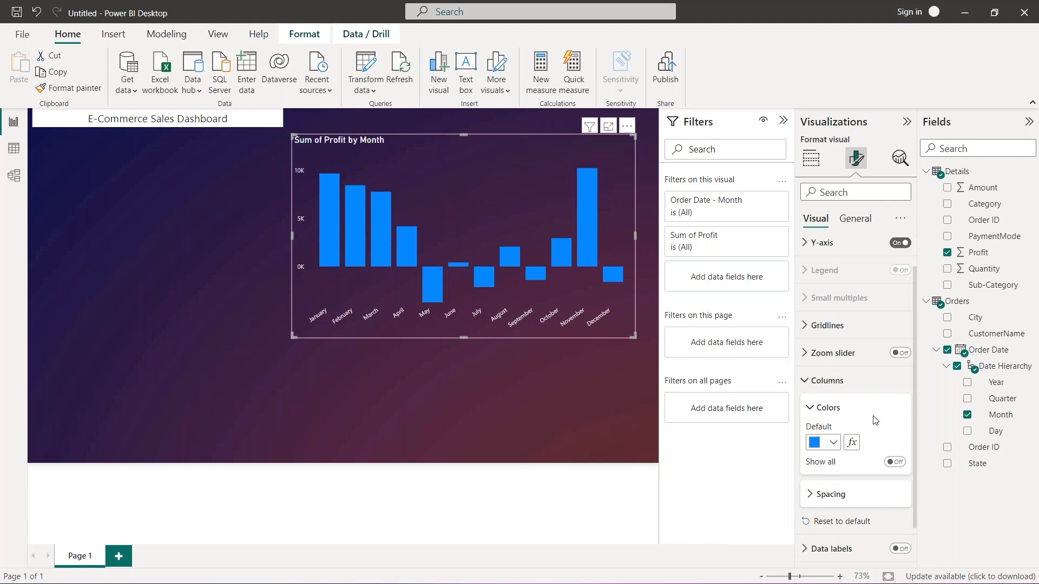
scroll(875, 420, "up", 1)
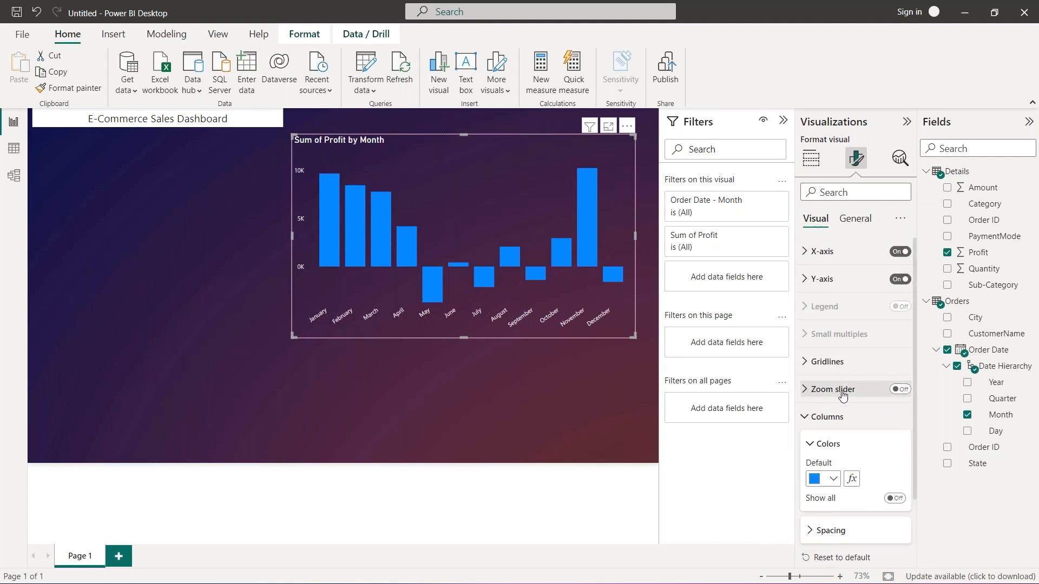
scroll(842, 395, "down", 2)
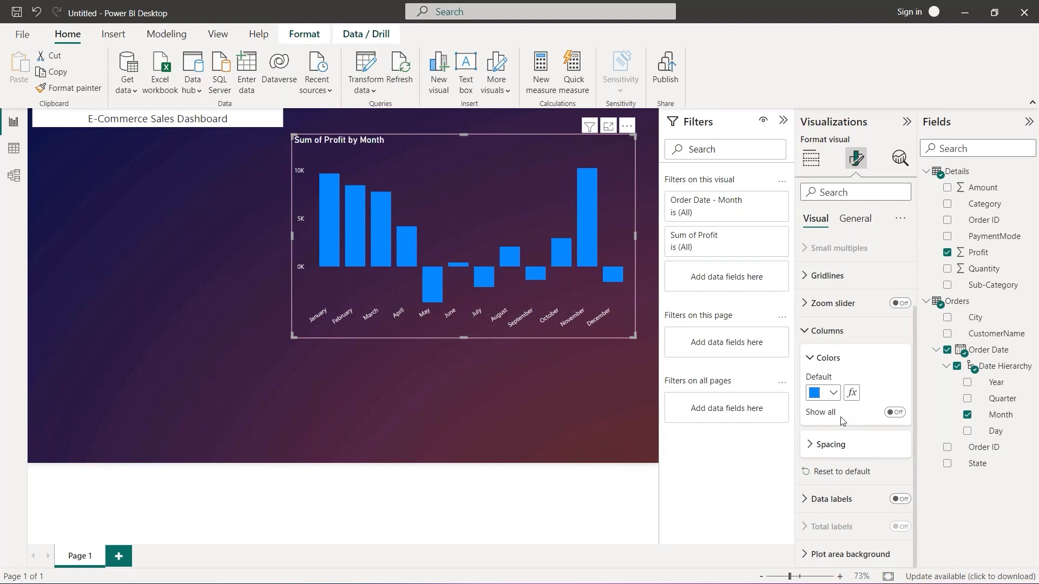
left_click(894, 413)
scroll(892, 377, "down", 1)
scroll(884, 308, "down", 4)
scroll(883, 308, "up", 4)
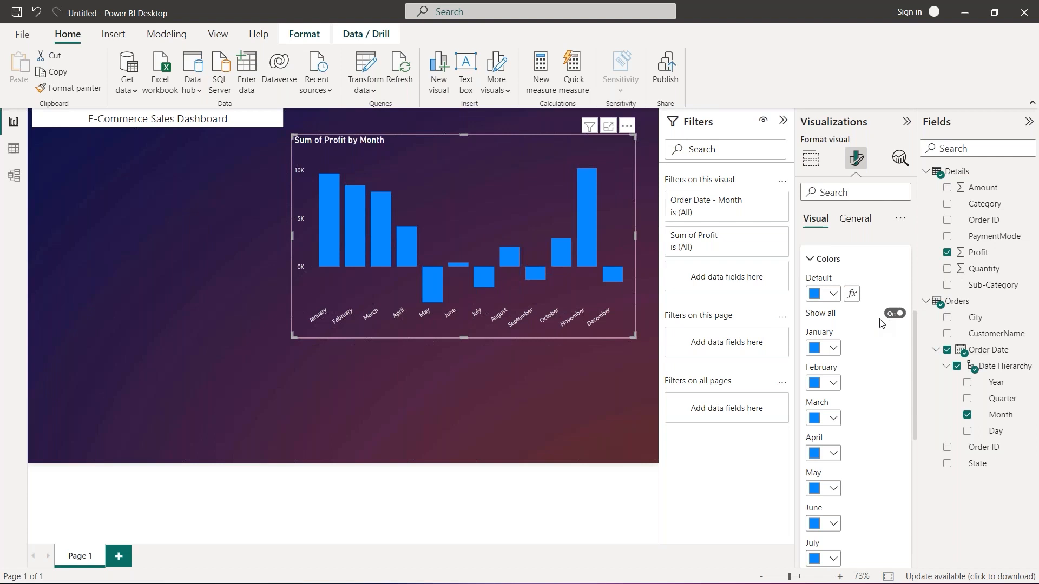
scroll(883, 324, "down", 2)
scroll(882, 337, "down", 4)
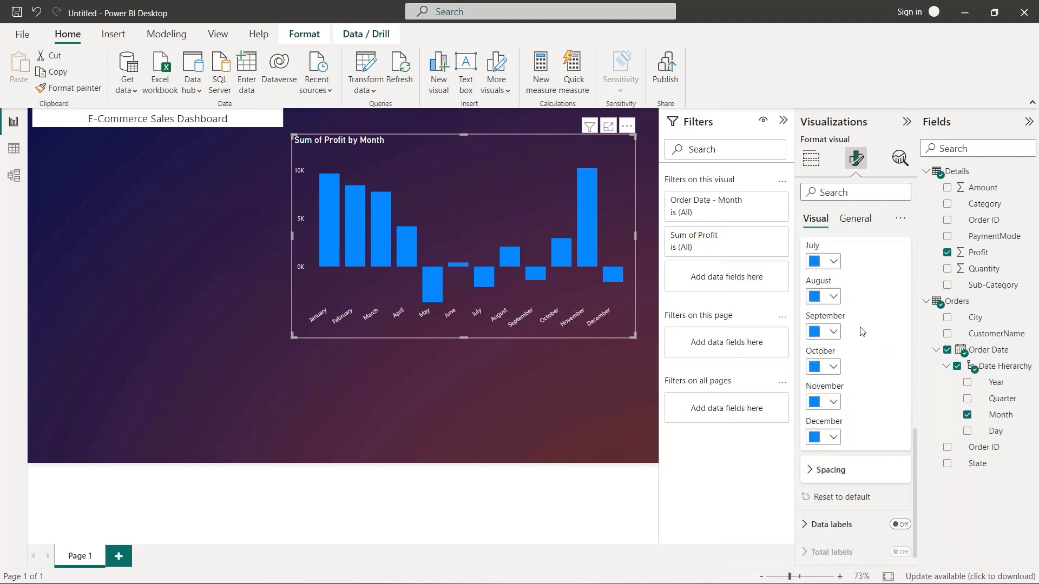
scroll(851, 438, "up", 6)
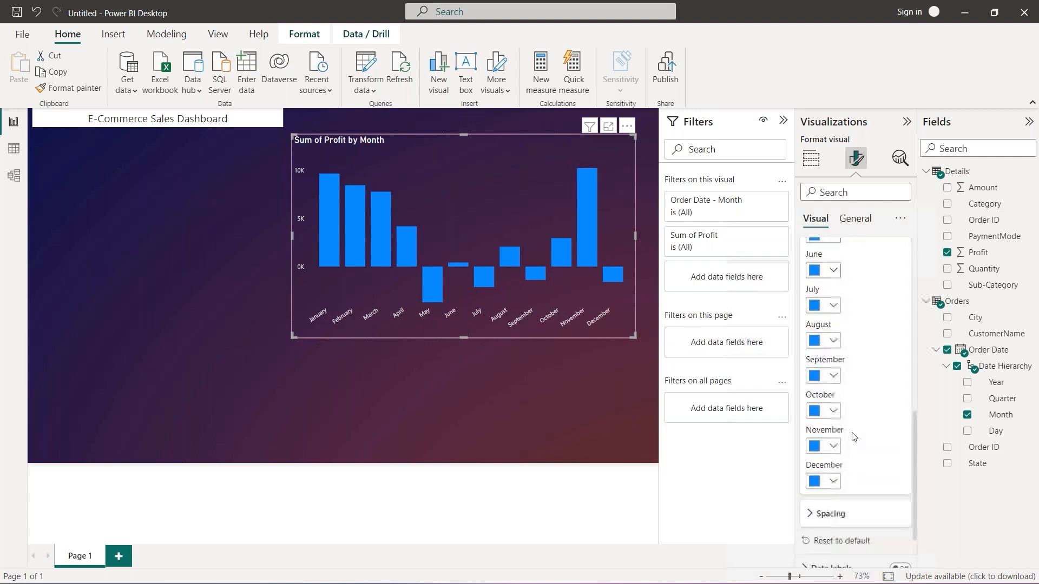
scroll(854, 437, "up", 2)
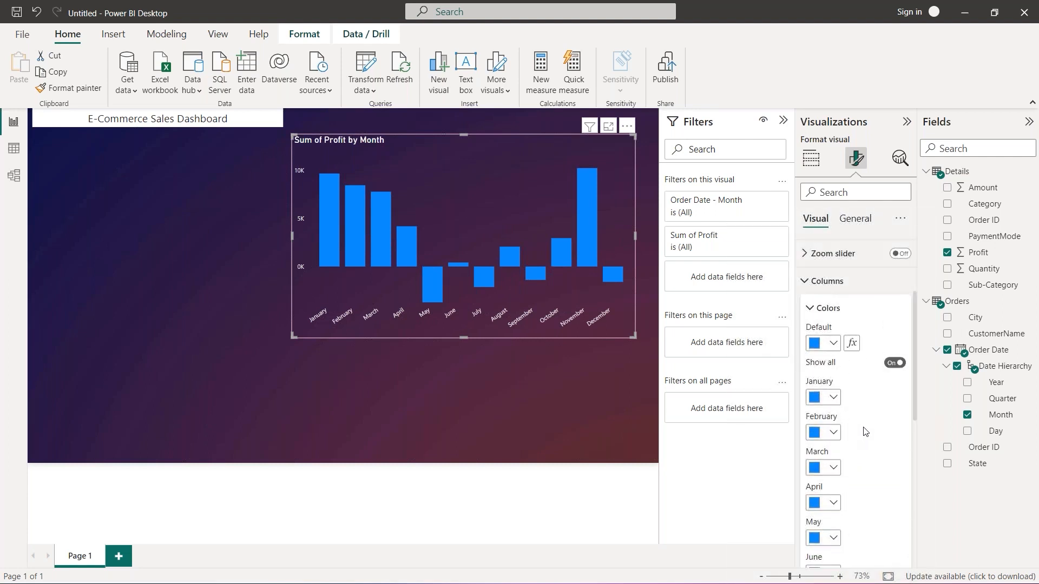
left_click(891, 364)
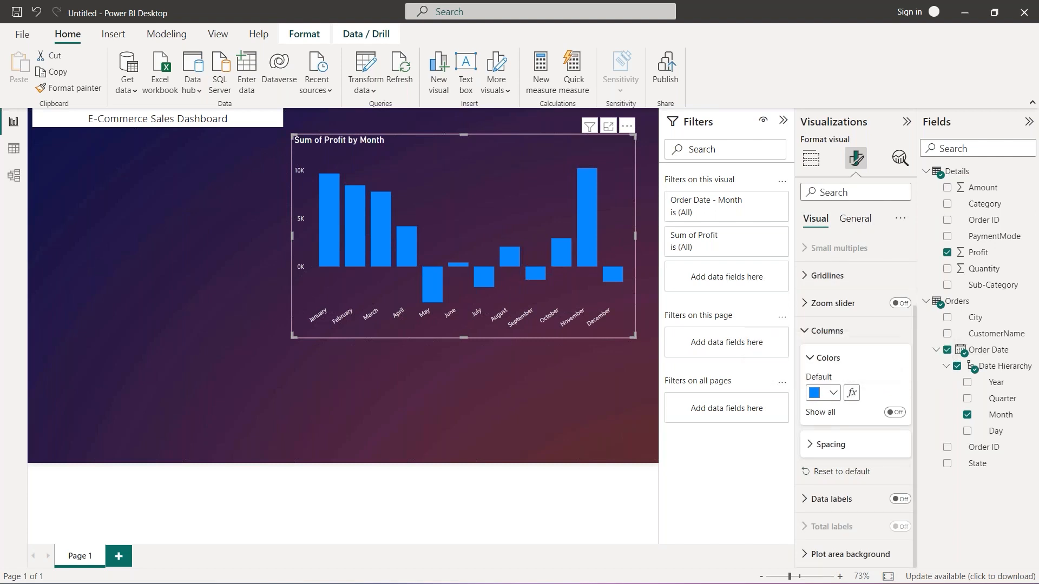
left_click(852, 394)
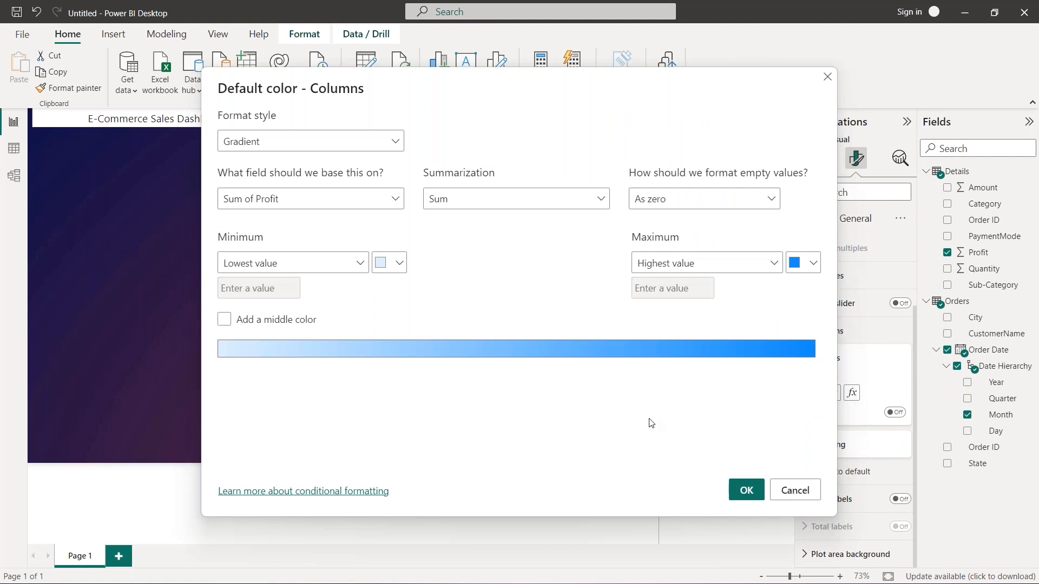
left_click(795, 490)
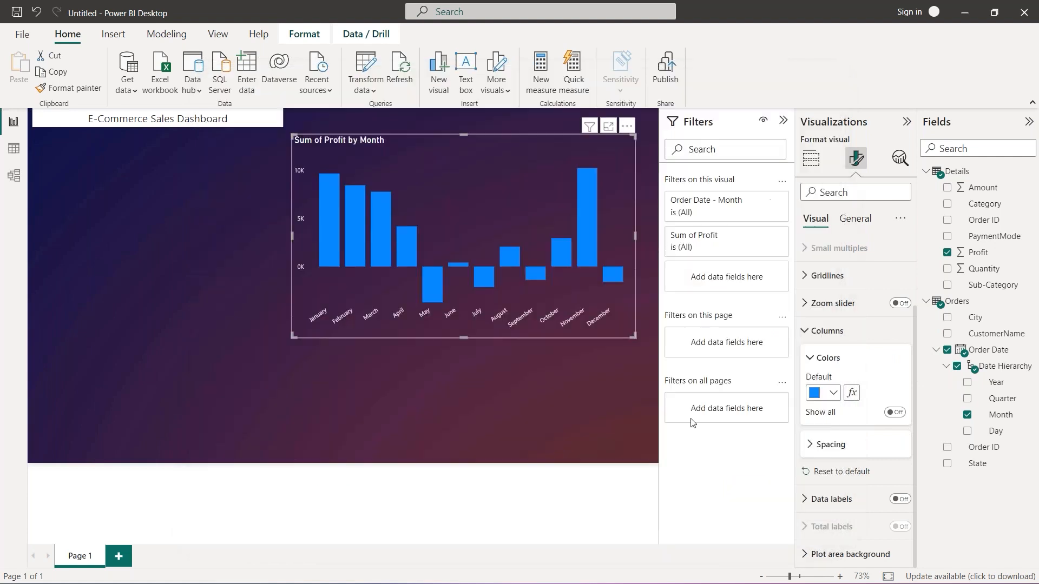
mouse_move(432, 298)
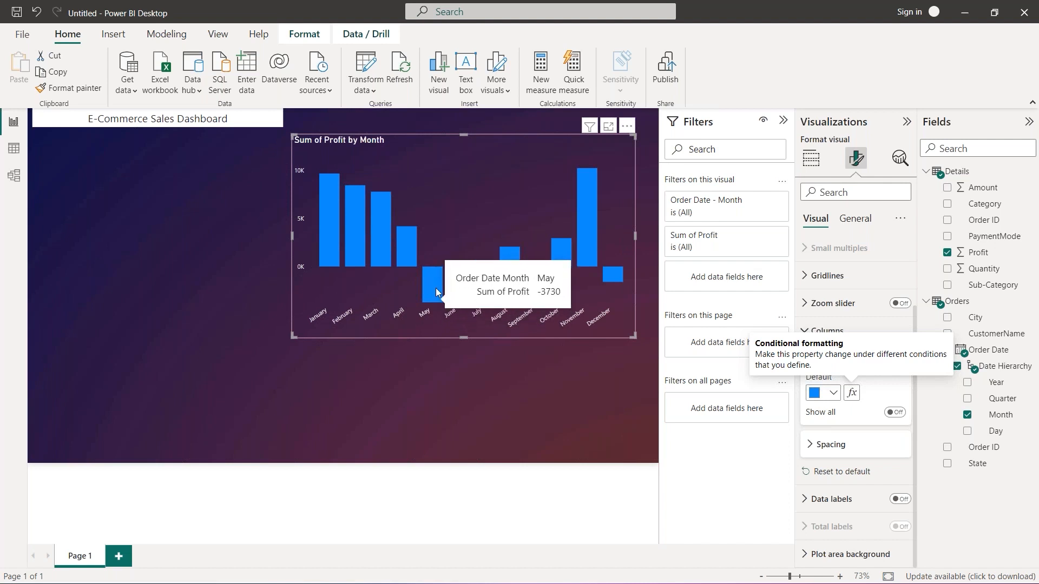
mouse_move(486, 282)
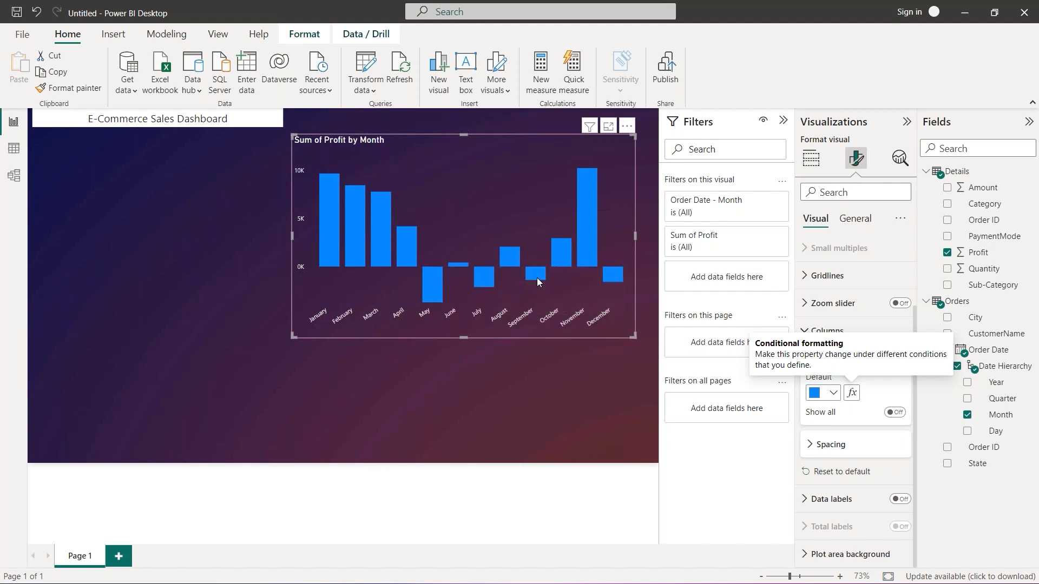
mouse_move(338, 246)
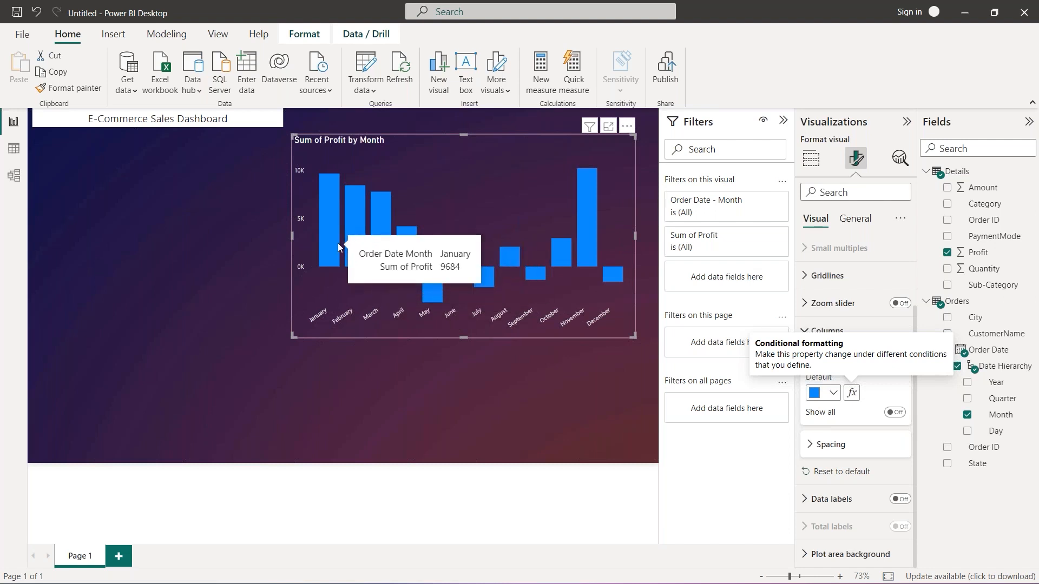
mouse_move(357, 227)
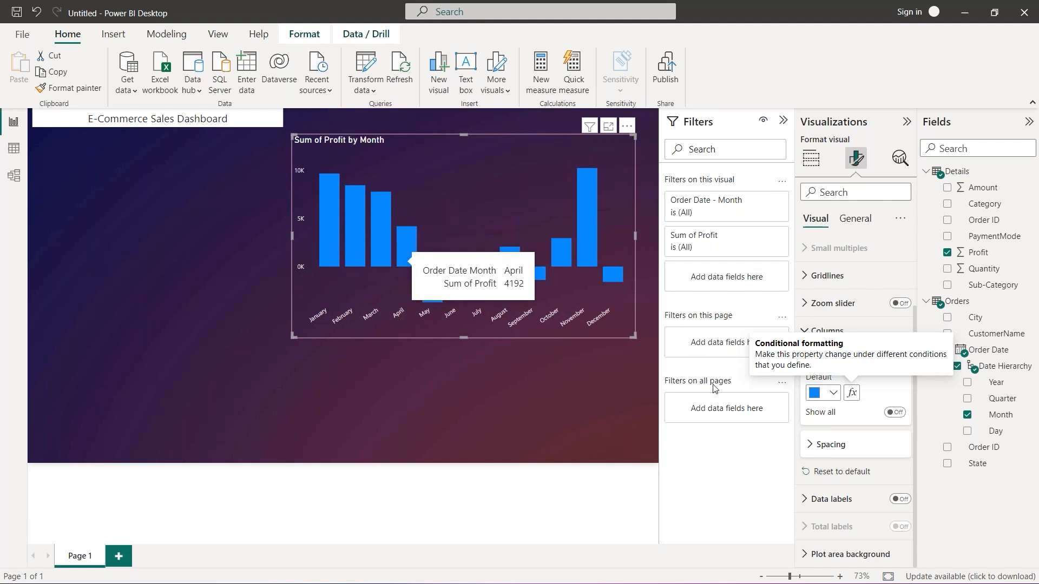
- Use rules based on Sum of Profit for the conditional default column color, and give the first rule blue
left_click(852, 393)
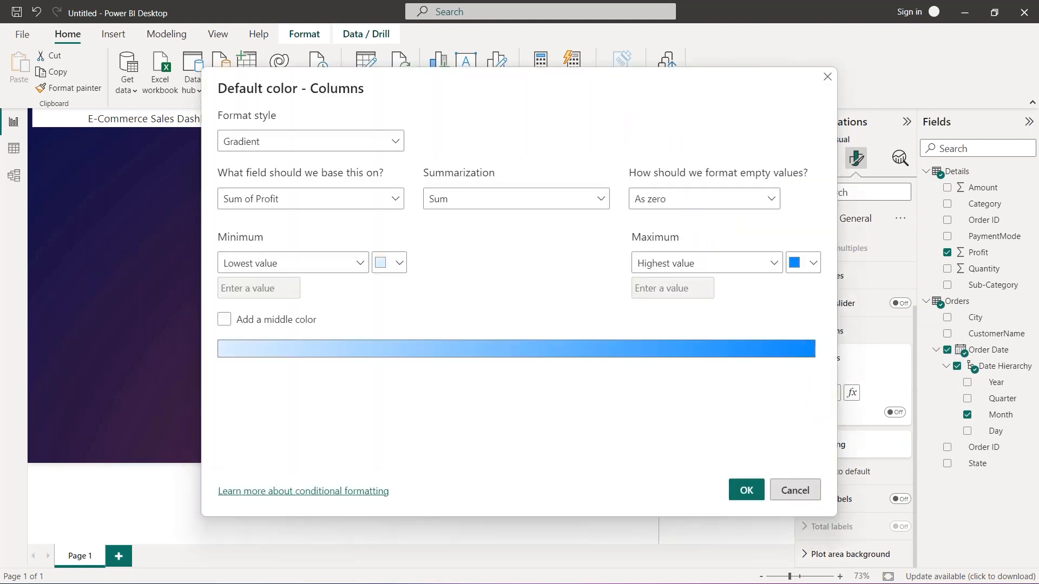
left_click(396, 142)
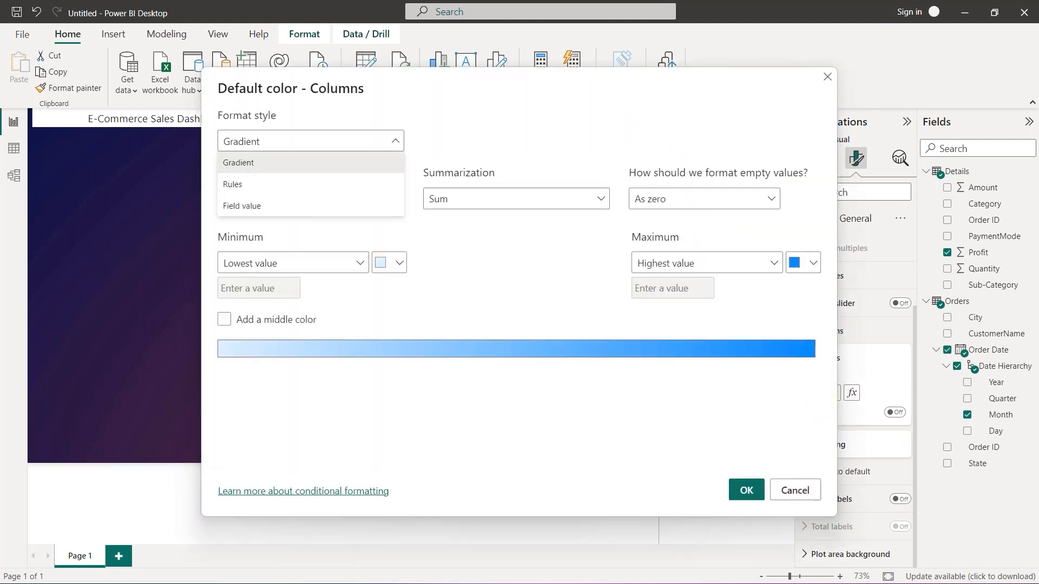
left_click(363, 184)
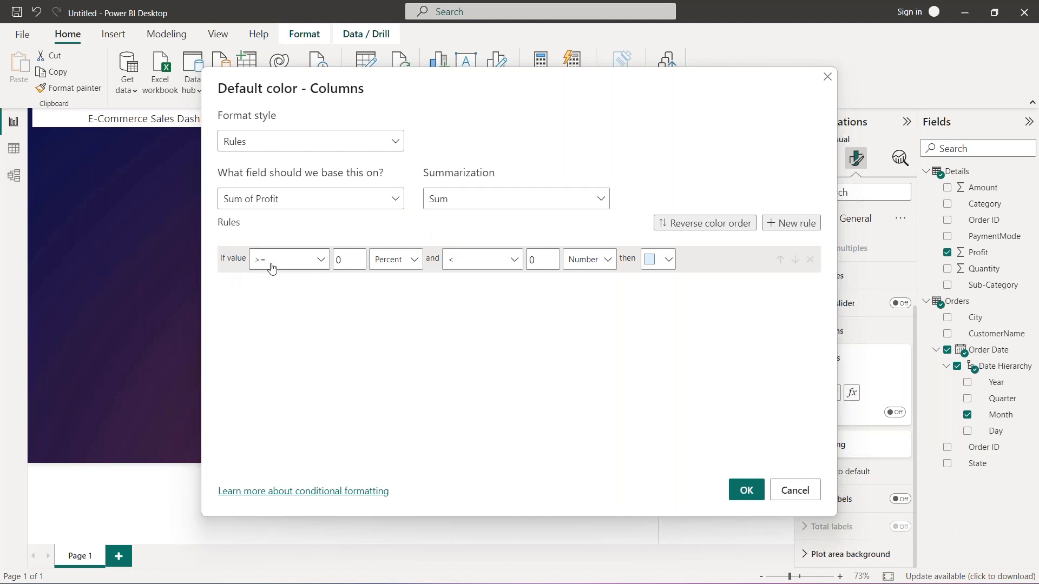
left_click(668, 262)
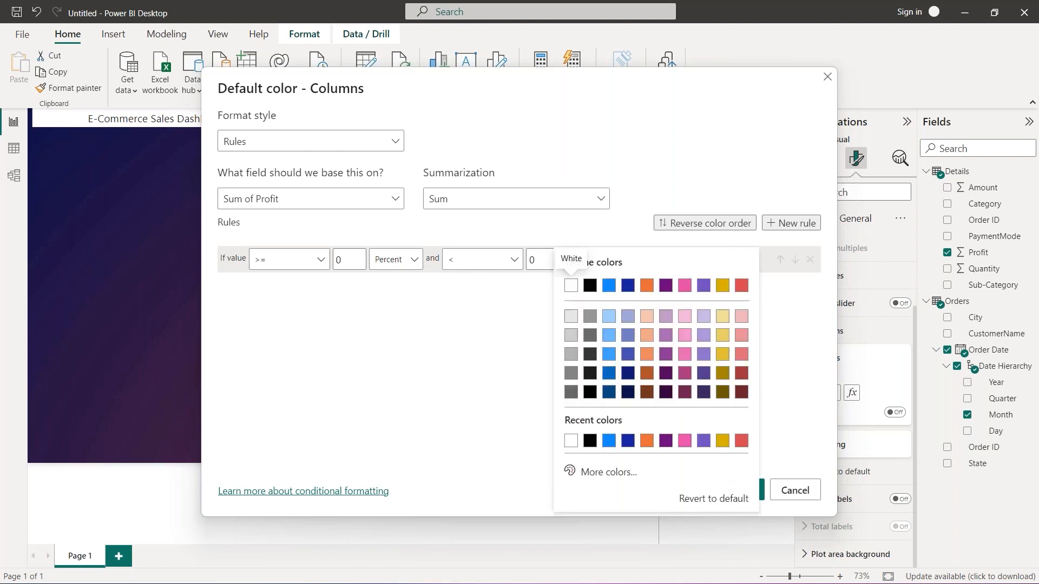
left_click(604, 285)
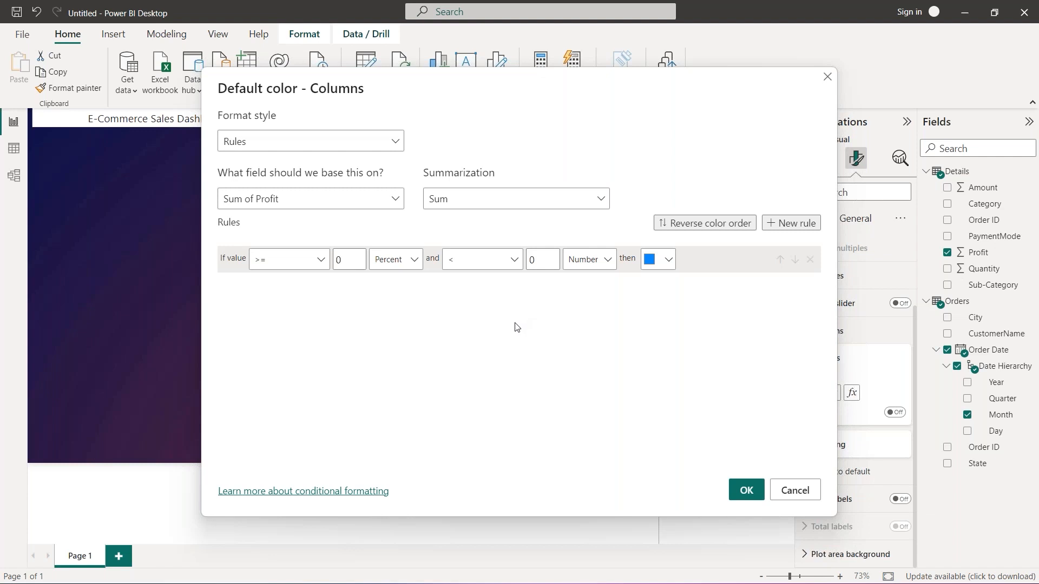
- Add a second rule that colors the negative-profit columns orange and apply the rules to the profit by month chart
left_click(786, 226)
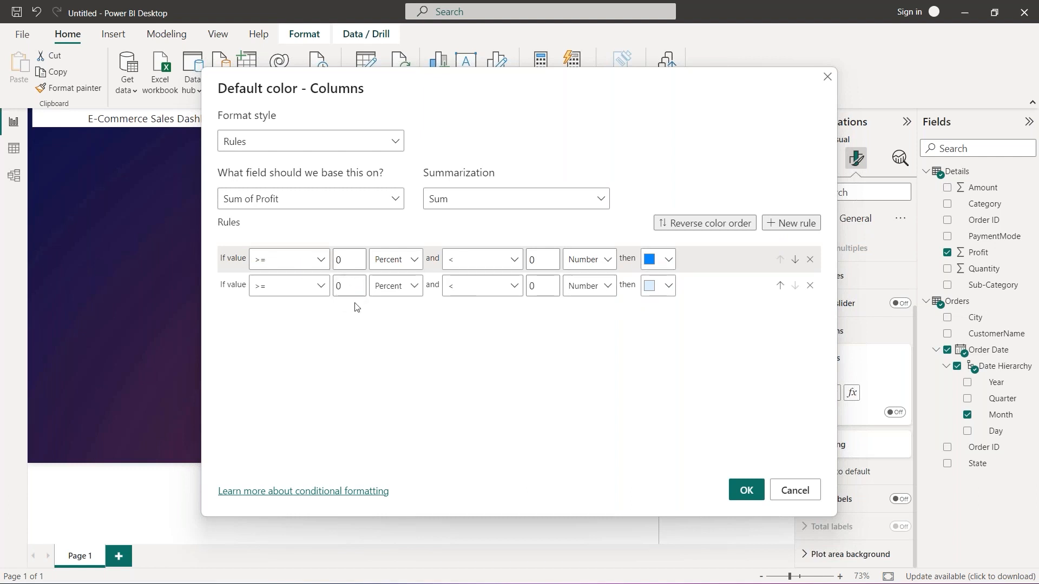
left_click(318, 291)
left_click(318, 290)
left_click(669, 286)
left_click(645, 289)
left_click(747, 489)
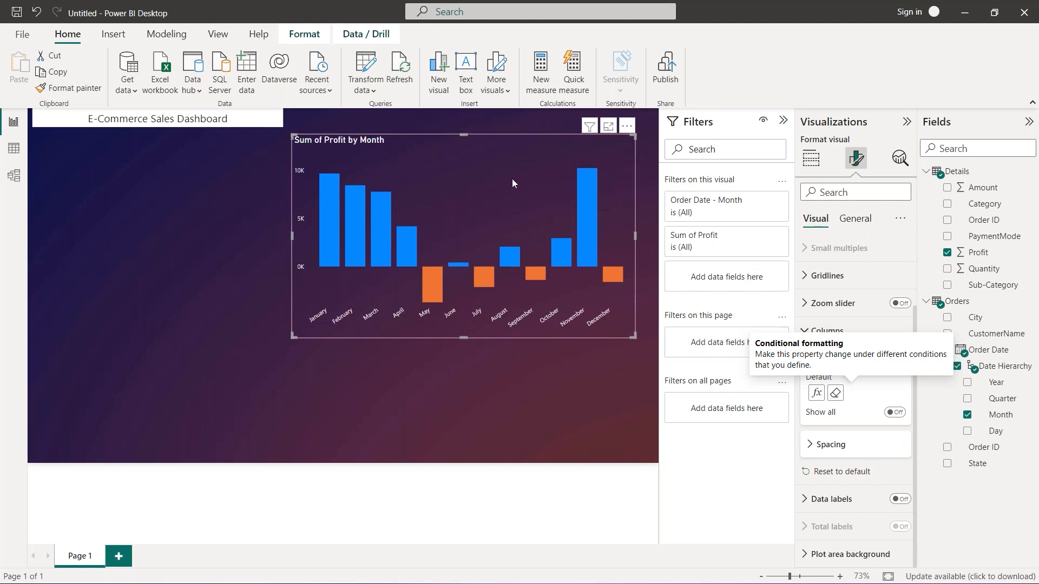
left_click(174, 308)
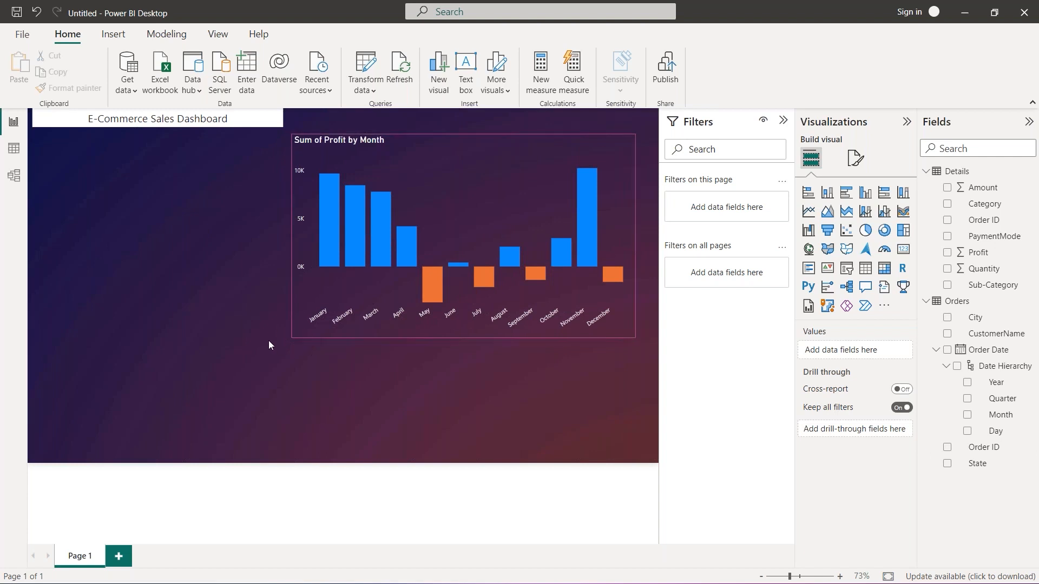
left_click(301, 327)
left_click(302, 366)
left_click(306, 325)
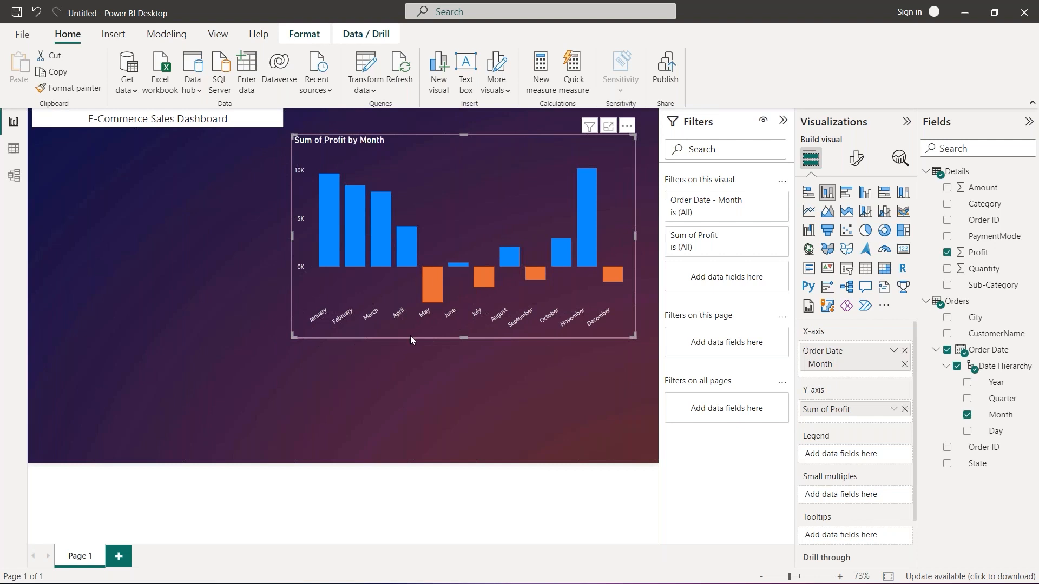
- Round the corners of the profit by month chart's visual border to 10 px
left_click(858, 158)
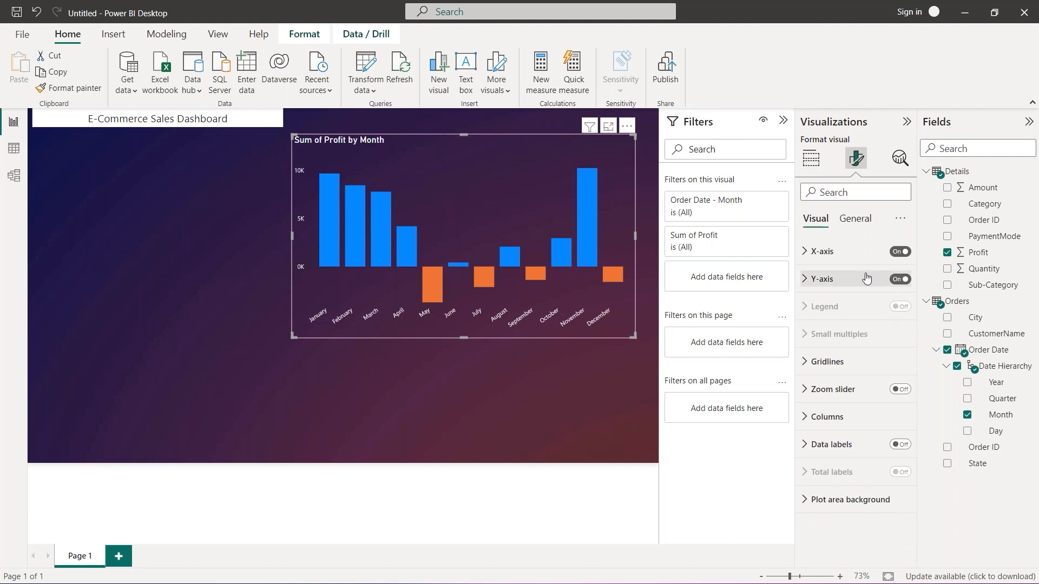
left_click(854, 224)
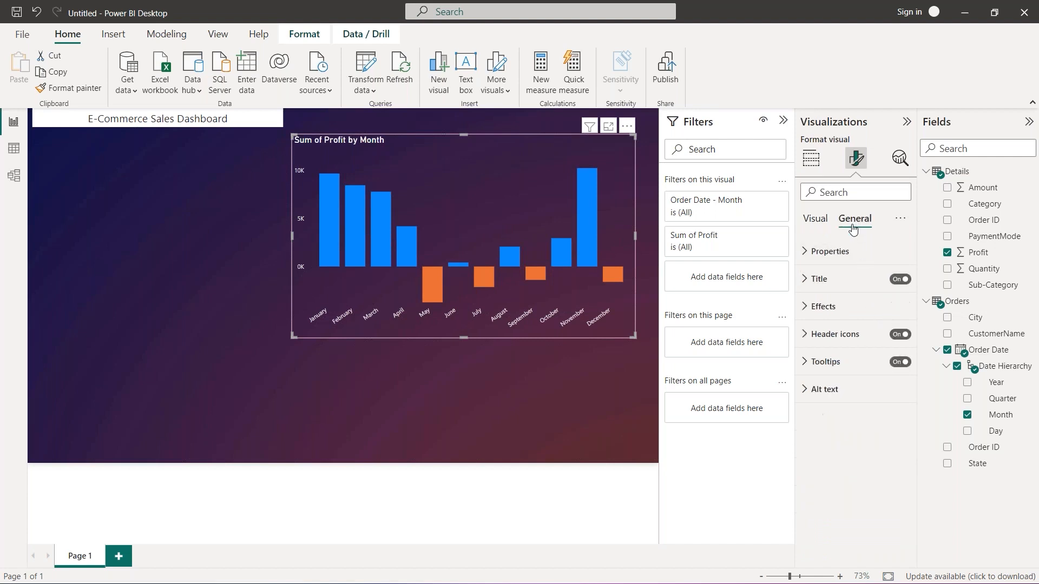
left_click(846, 309)
scroll(836, 400, "down", 1)
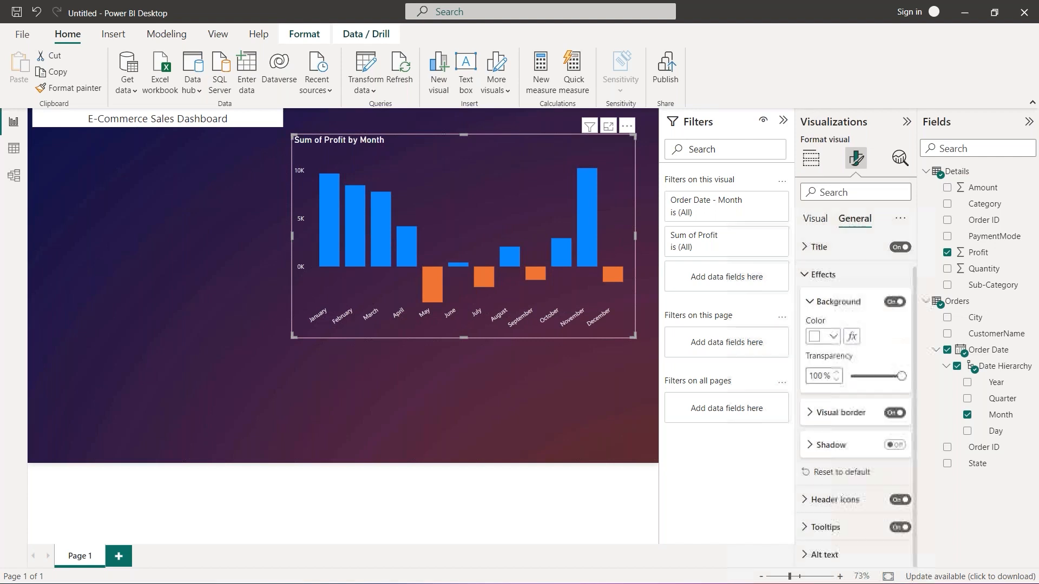
left_click(839, 413)
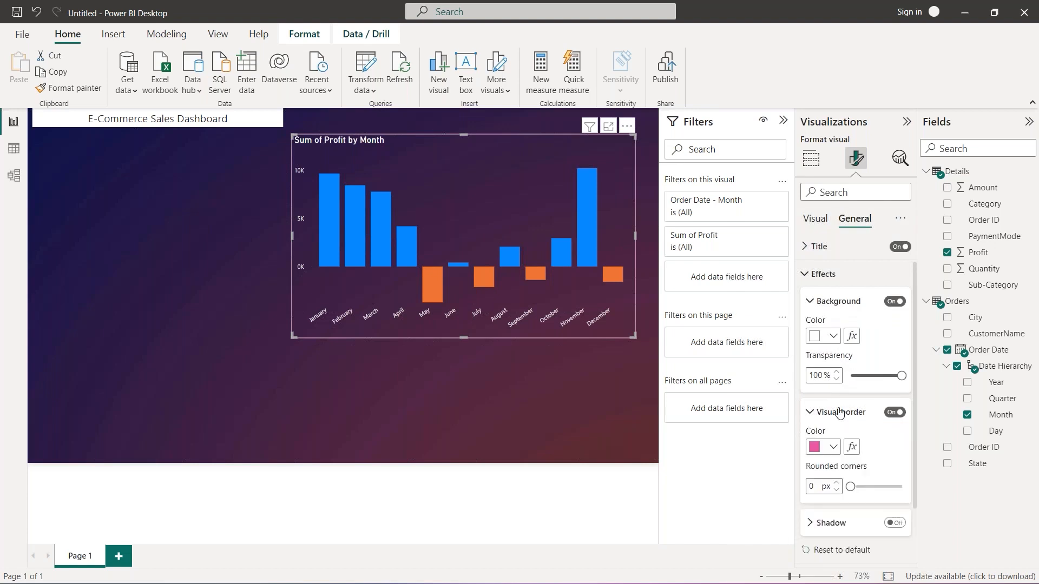
scroll(839, 412, "down", 3)
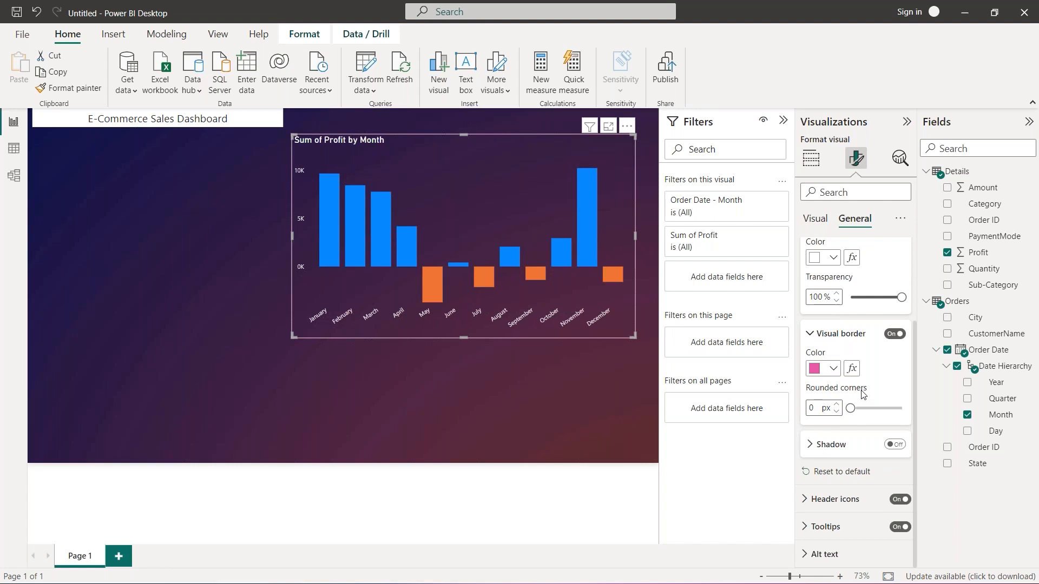
left_click(851, 409)
left_click_drag(850, 409, 869, 409)
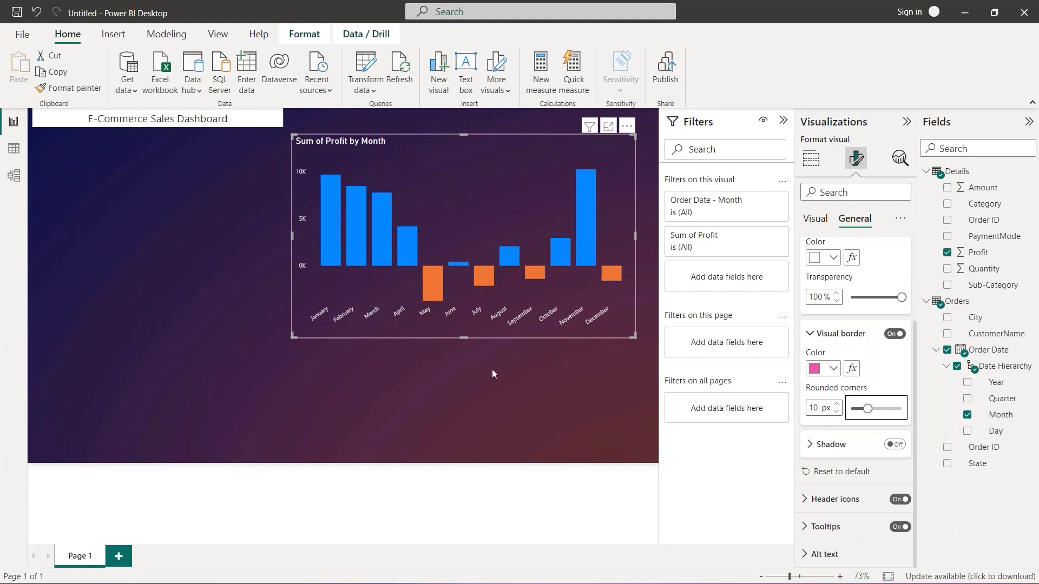
left_click(418, 390)
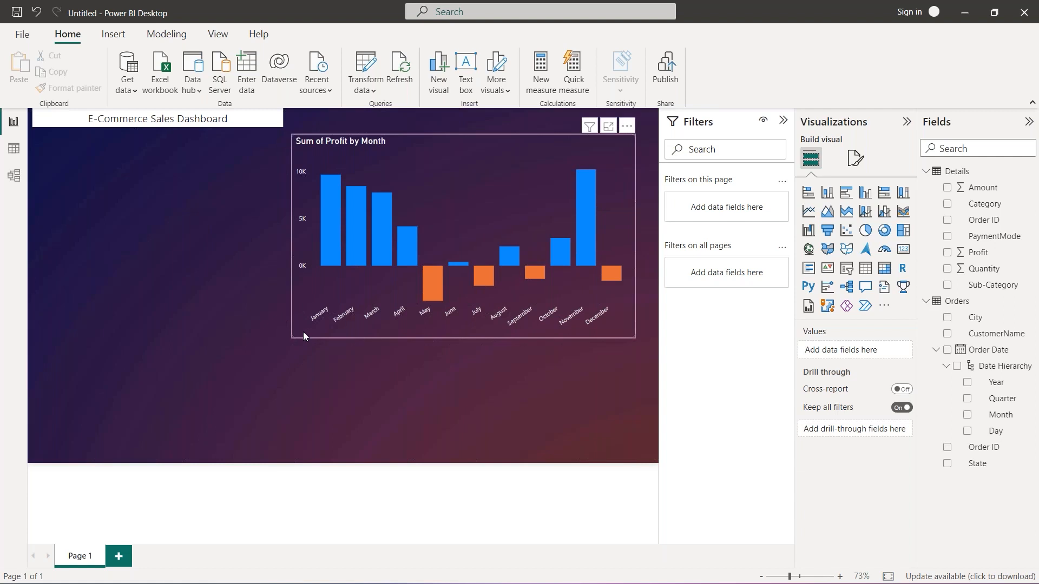
- Increase the corner rounding of the profit by month chart's visual border slightly beyond 10 px
left_click(453, 338)
left_click(856, 158)
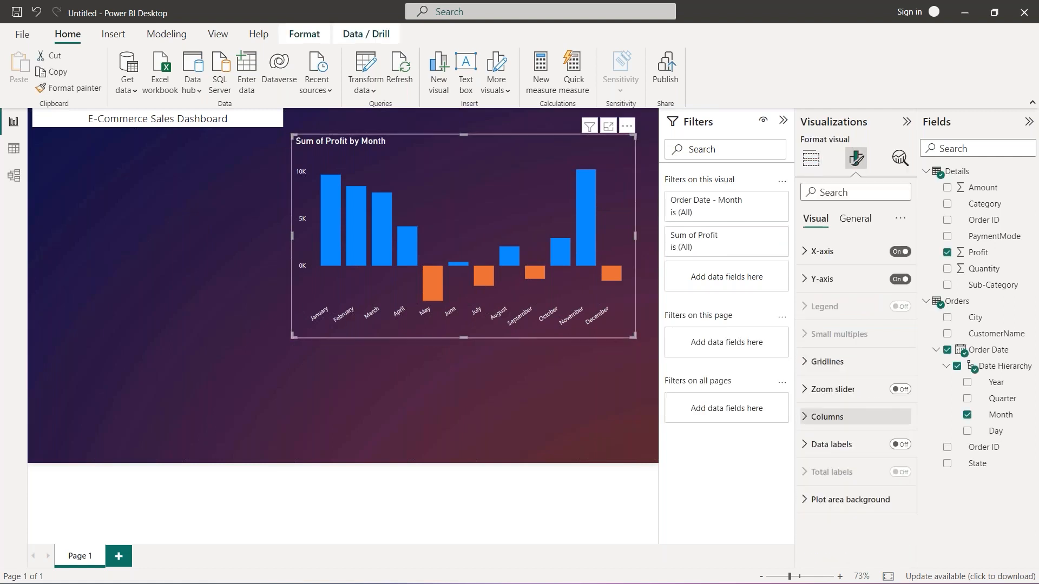
left_click(855, 218)
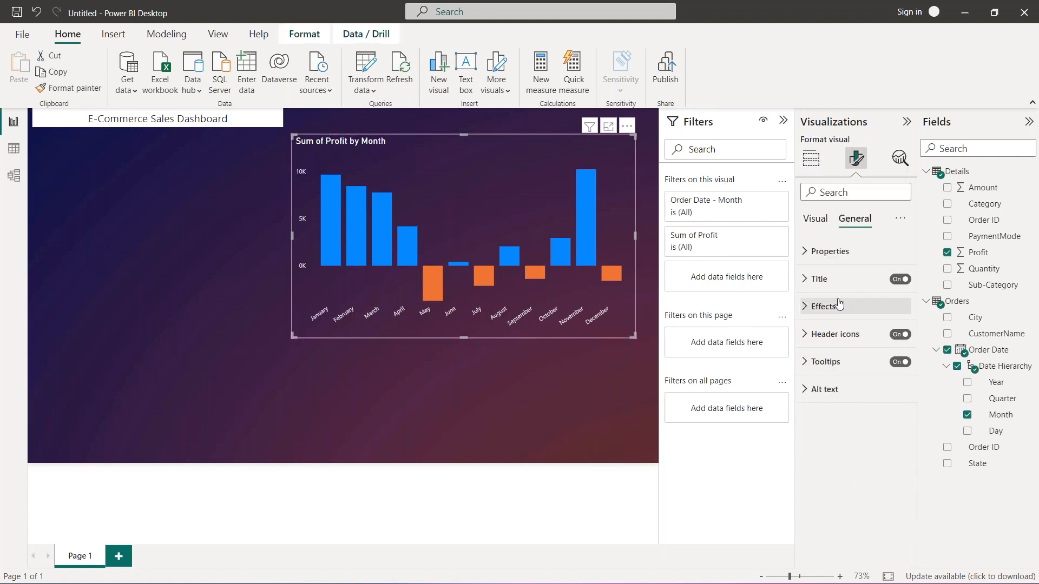
left_click(823, 306)
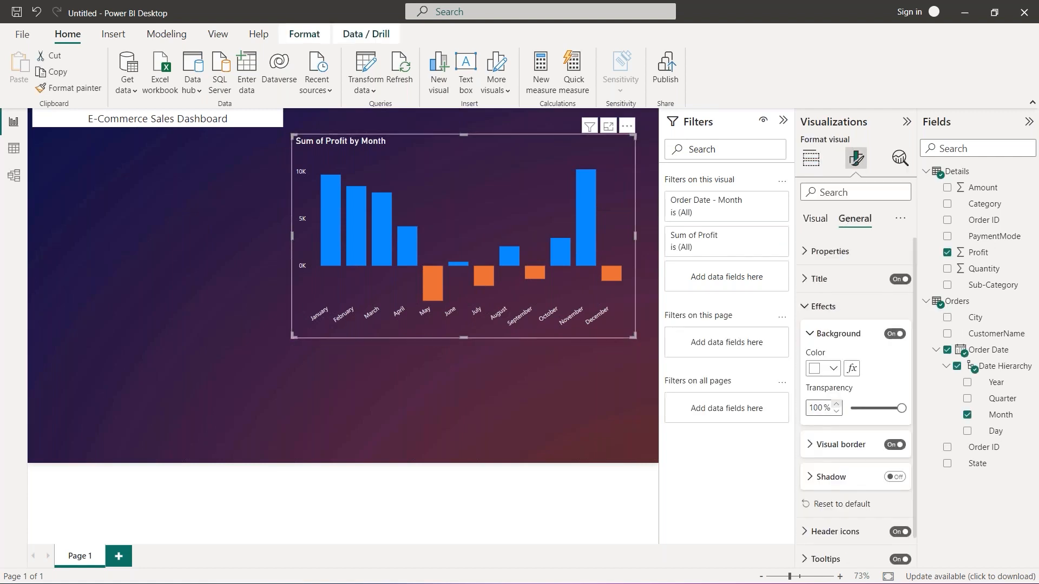
left_click(832, 444)
scroll(836, 422, "down", 3)
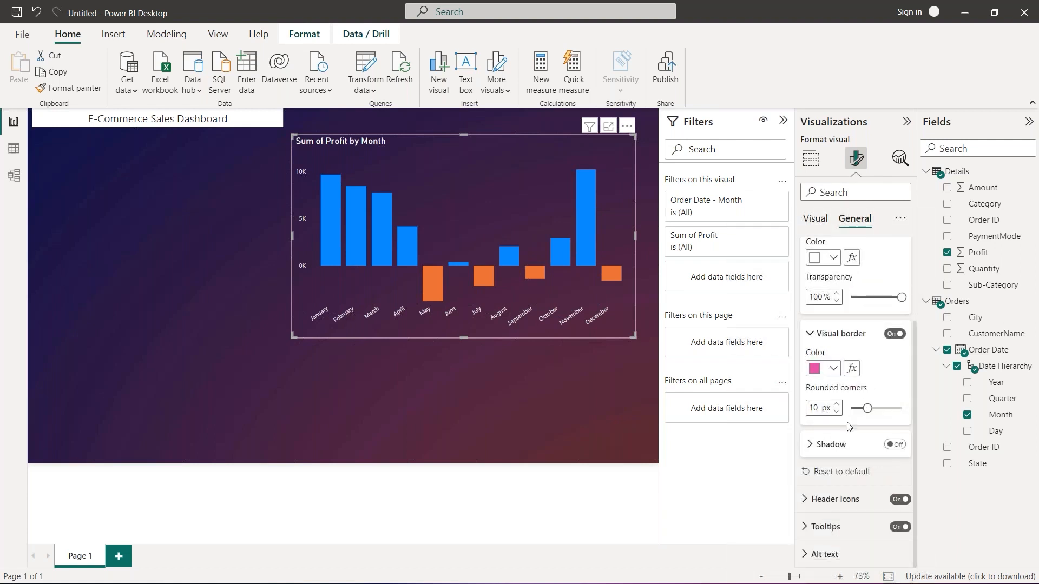
left_click(838, 405)
left_click(838, 405)
left_click(473, 390)
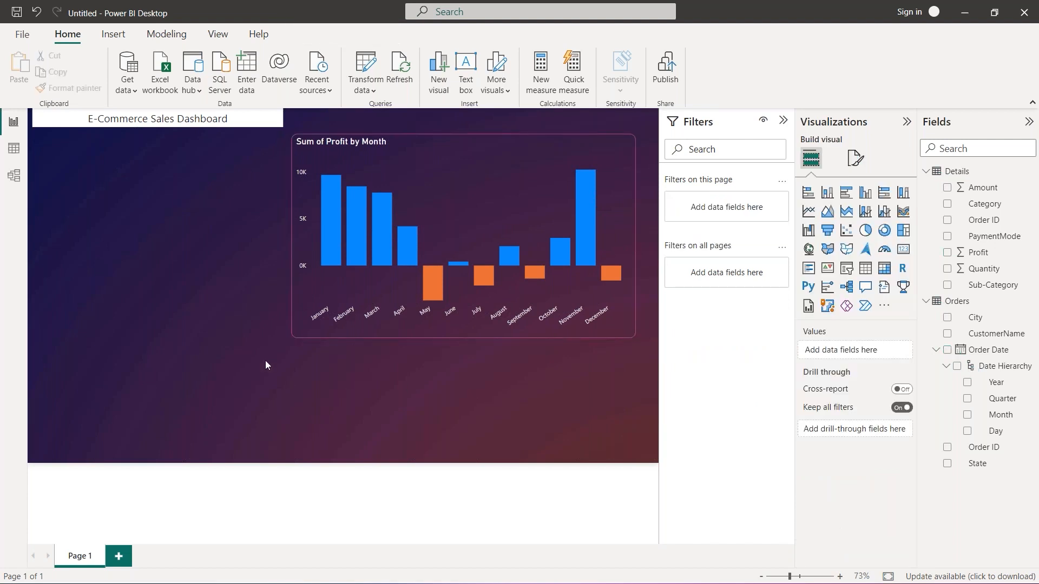
- Check the month labels in the finished example dashboard, and set the profit chart's X-axis values to font size 10
left_click(299, 318)
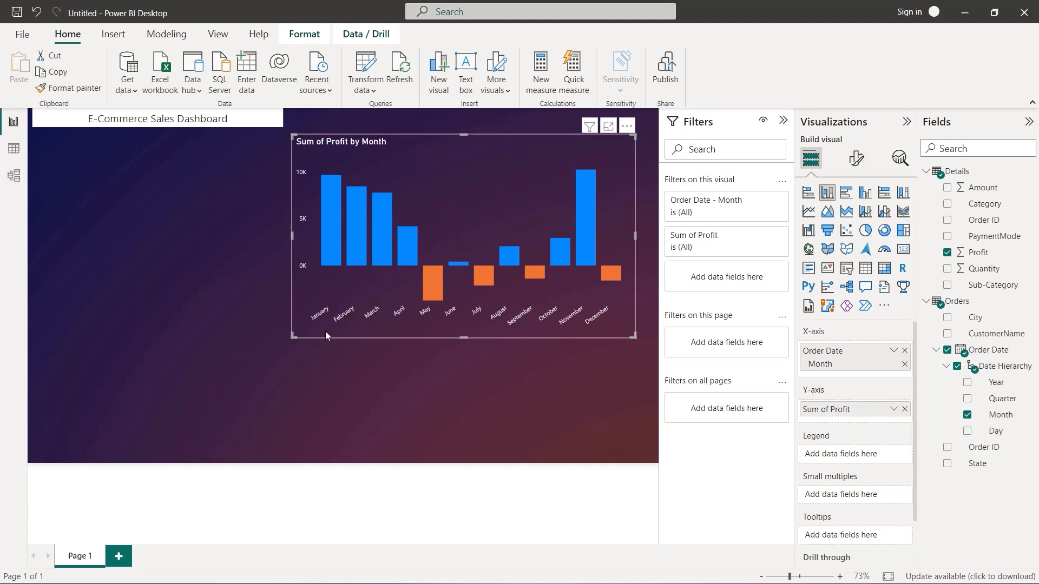
mouse_move(292, 577)
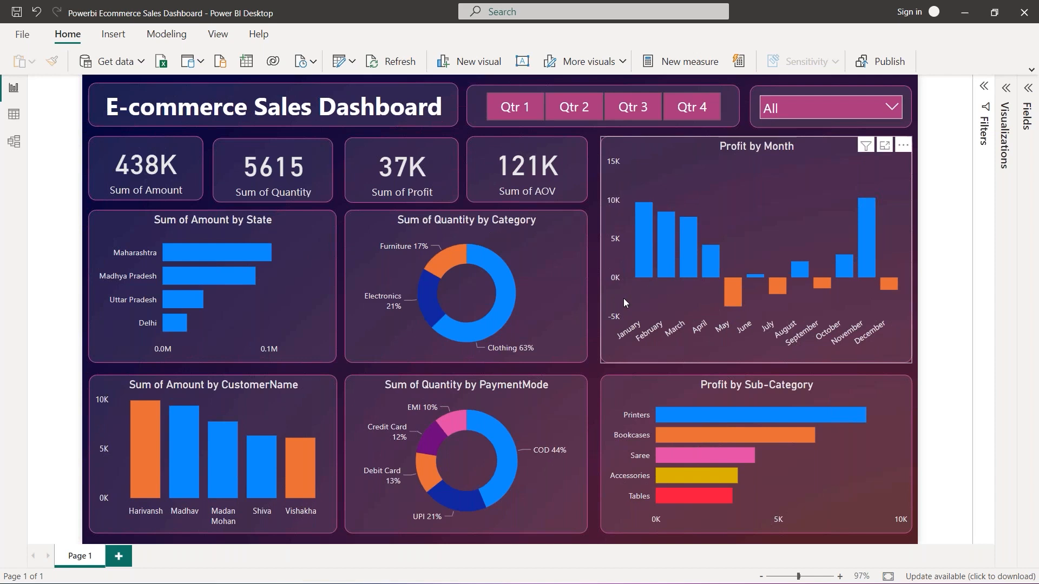
key("alt+Tab")
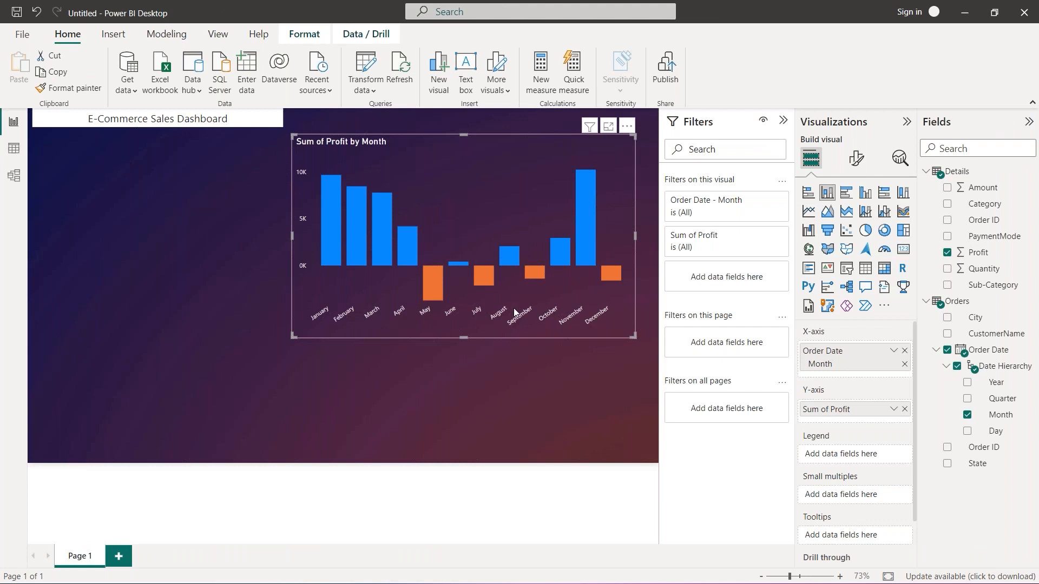
left_click(857, 158)
left_click(842, 254)
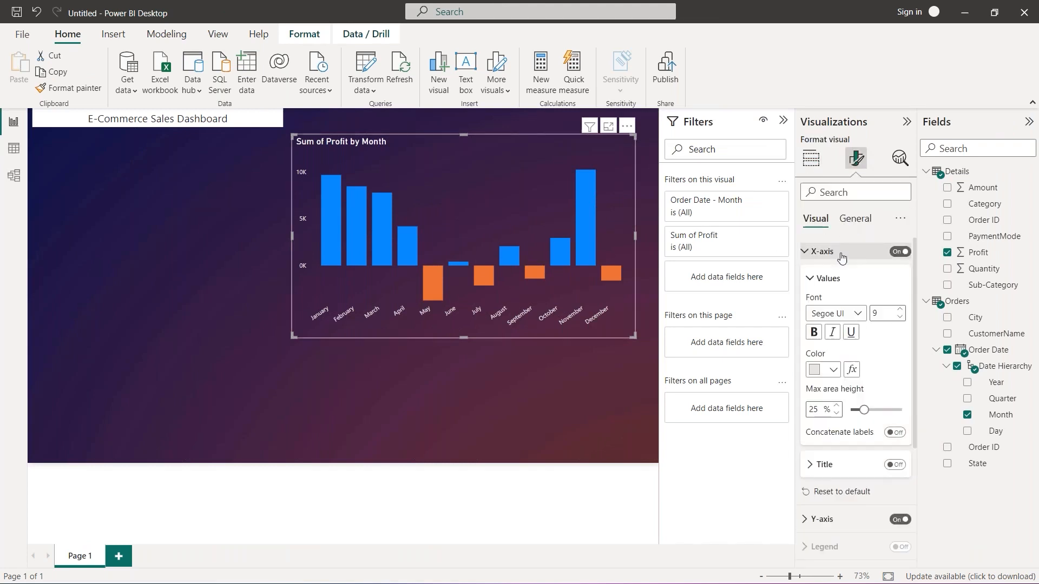
left_click(900, 311)
left_click(900, 311)
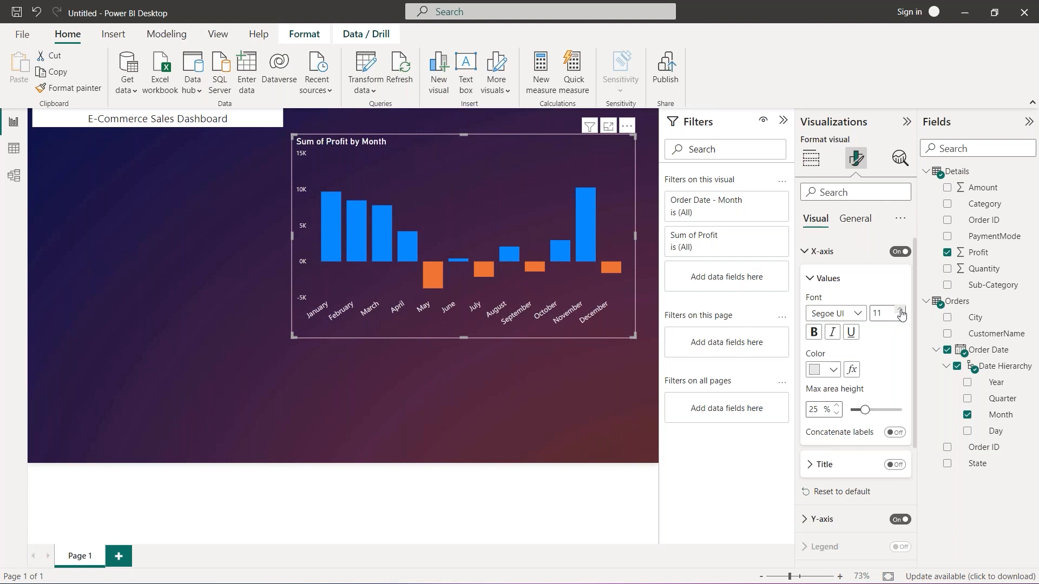
left_click(900, 318)
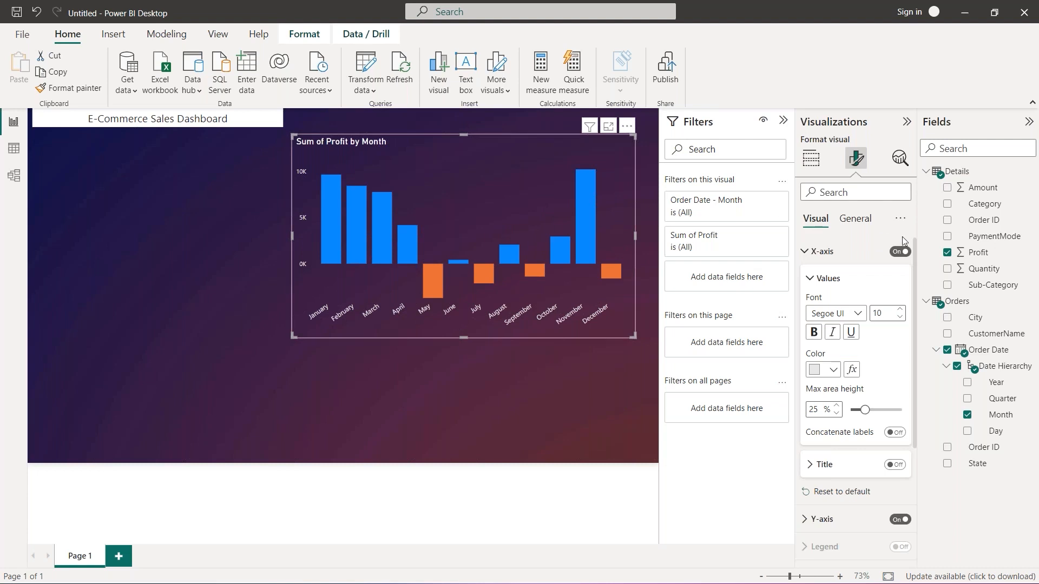
- Center the title of the profit by month chart horizontally
left_click(855, 219)
left_click(847, 280)
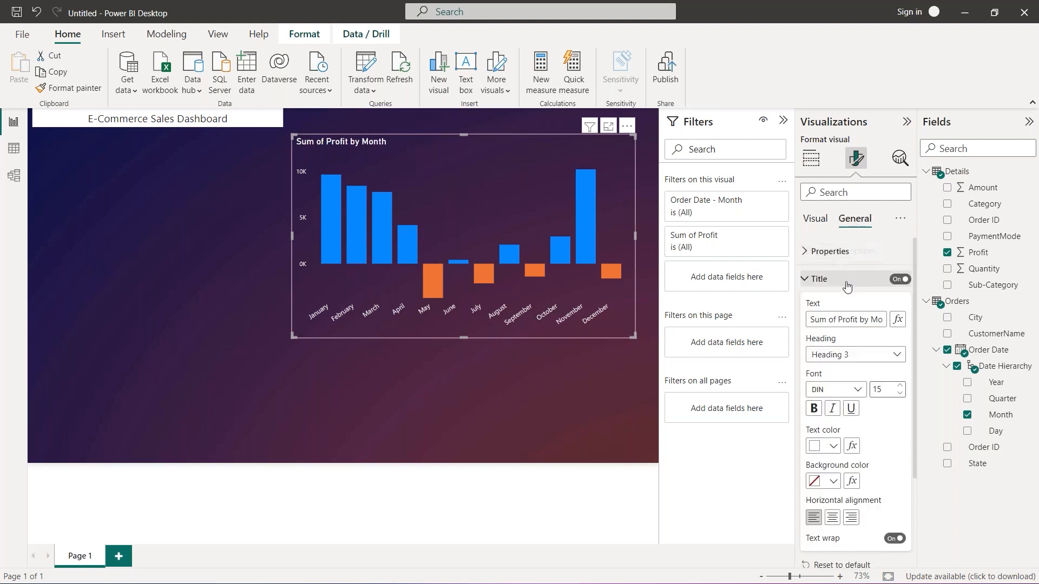
scroll(847, 286, "down", 1)
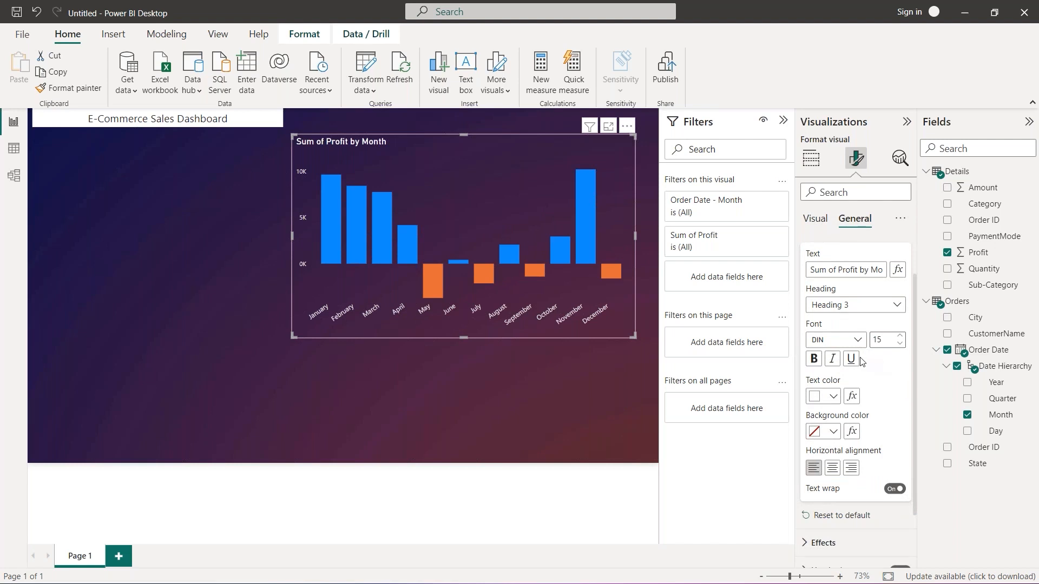
left_click(833, 468)
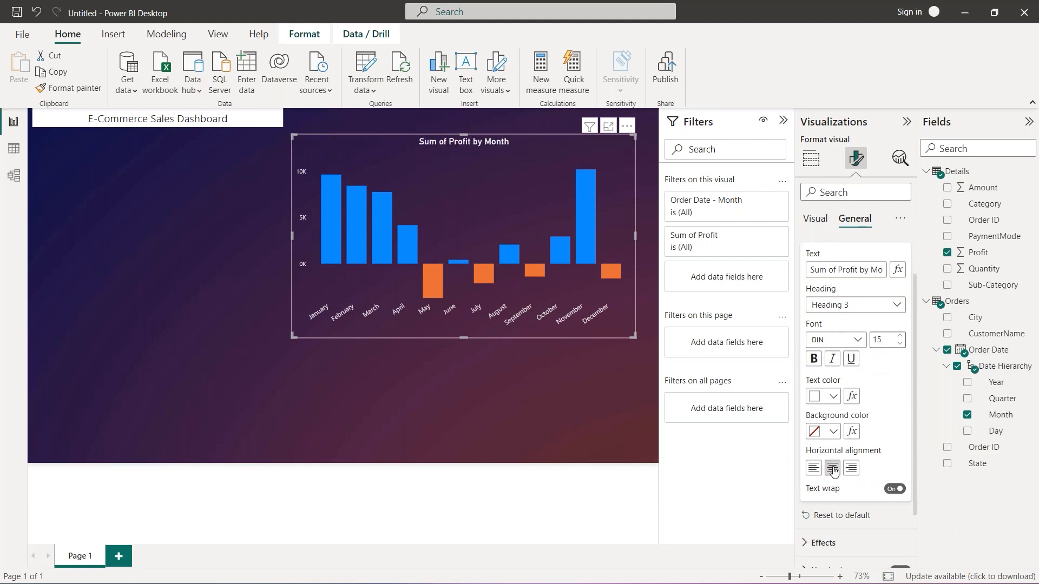
scroll(908, 384, "up", 1)
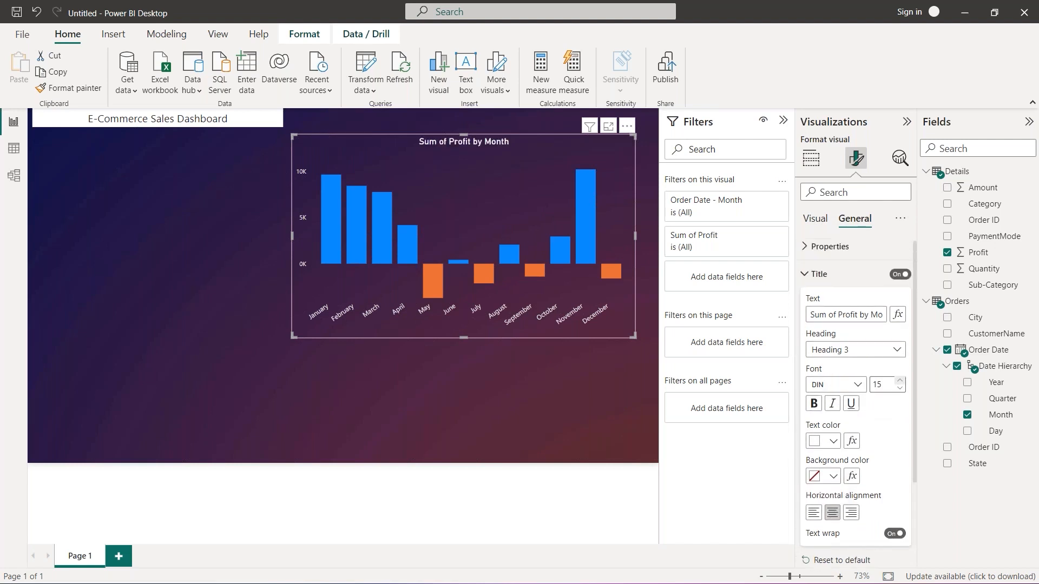
- Shorten the chart title to "Profit by Month" and set its font size to 16
left_click(841, 320)
key("BackSpace")
key("BackSpace")
key("BackSpace")
key("BackSpace")
key("BackSpace")
key("BackSpace")
key("BackSpace")
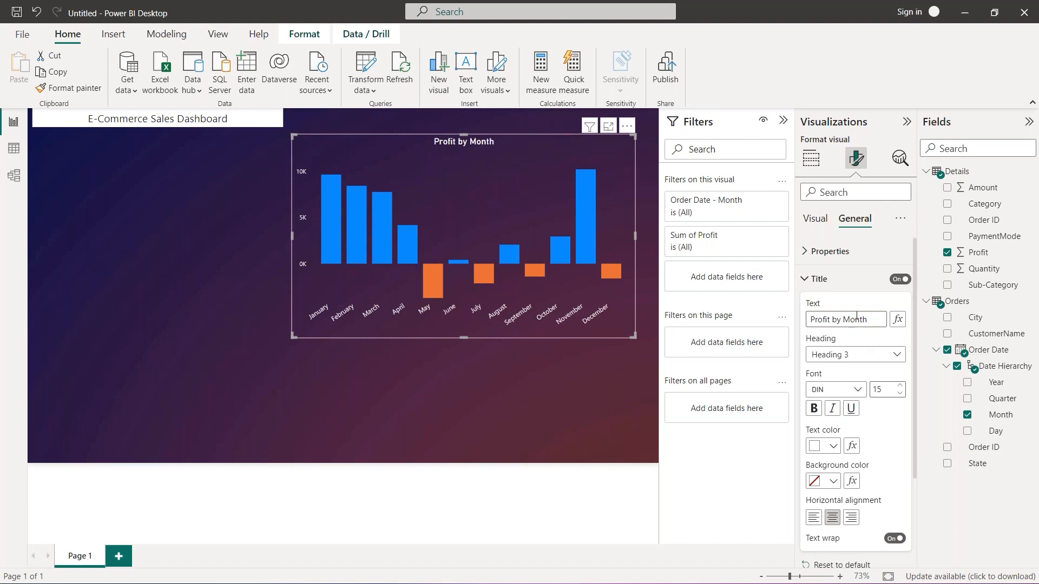
left_click(901, 387)
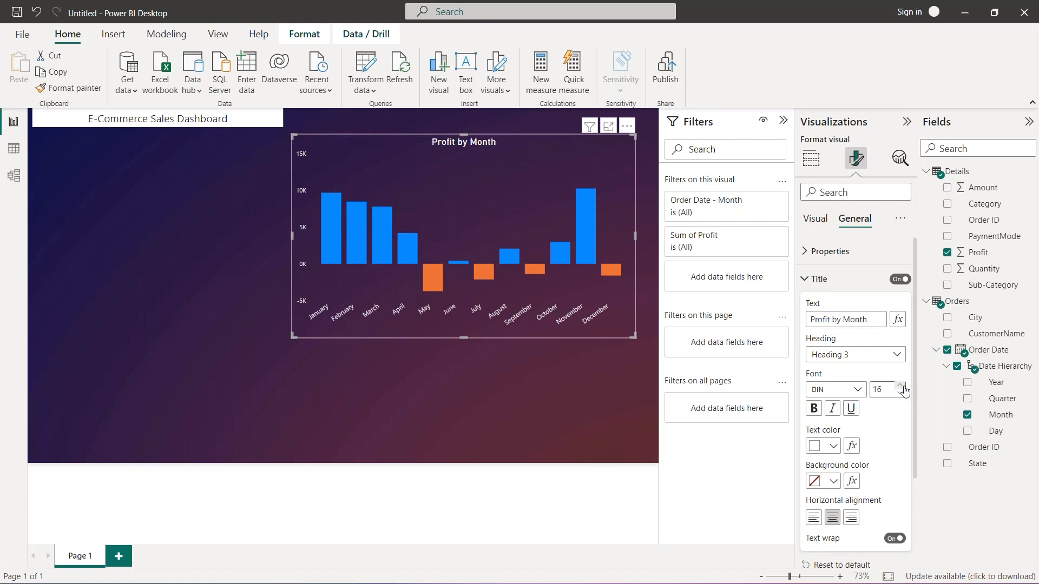
left_click(524, 412)
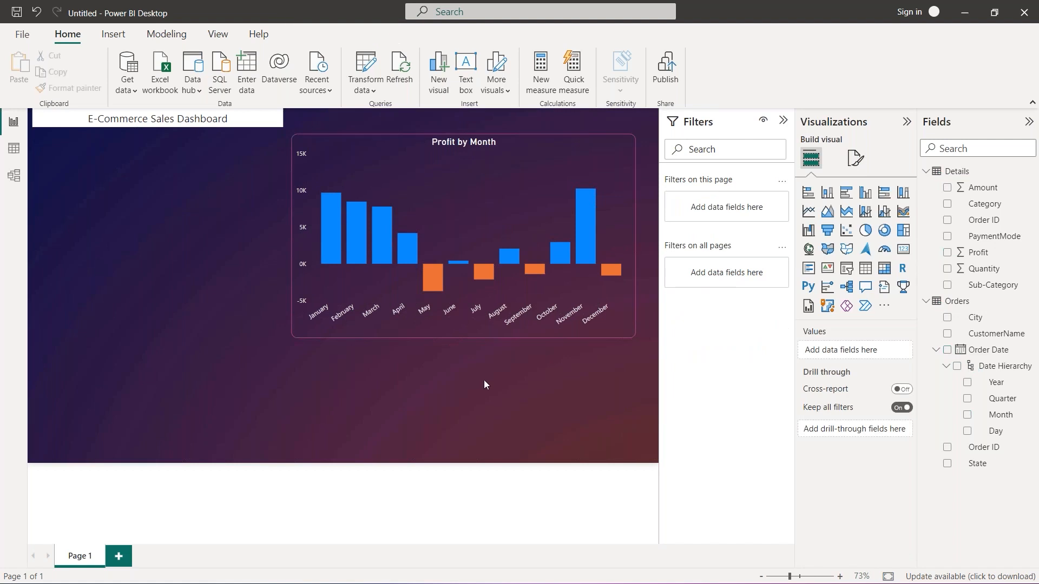
- Shrink the Profit by Month chart from its lower-left corner, keeping it in the upper-right area of the page
left_click(293, 330)
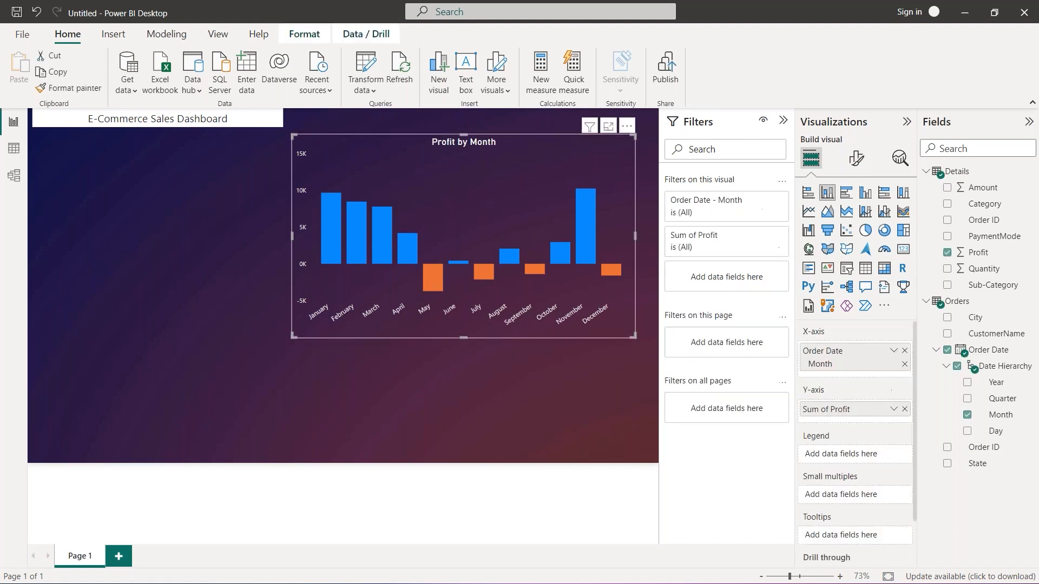
left_click_drag(302, 333, 344, 313)
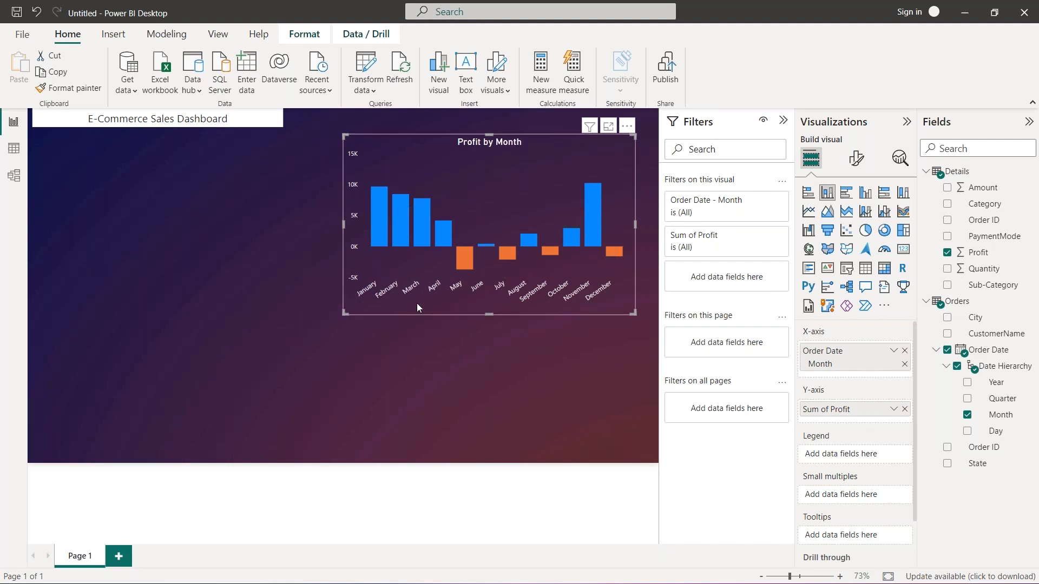
left_click(425, 364)
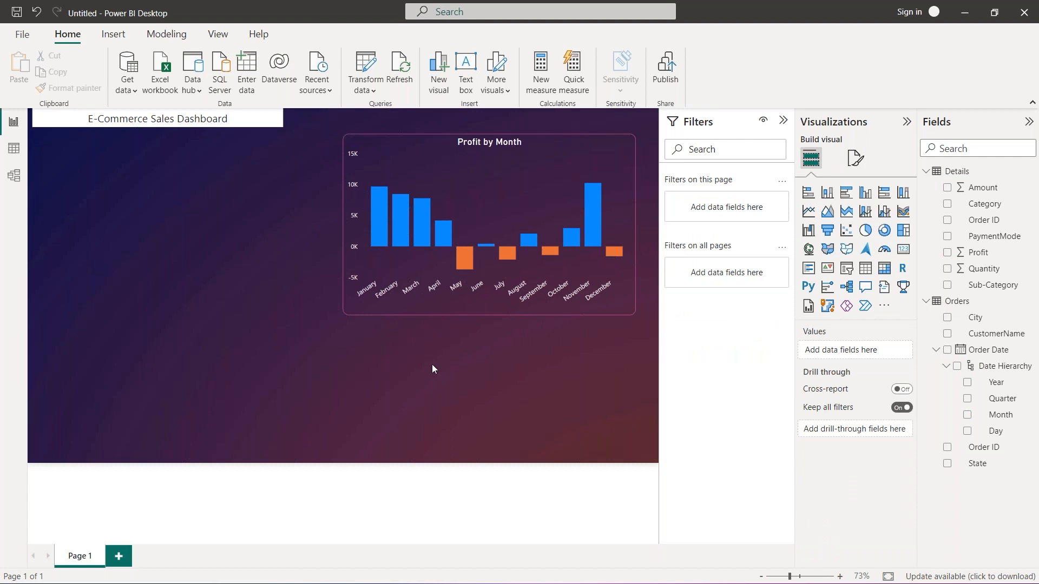
- Duplicate the Profit by Month chart and place the copy on the left half of the page
left_click(434, 305)
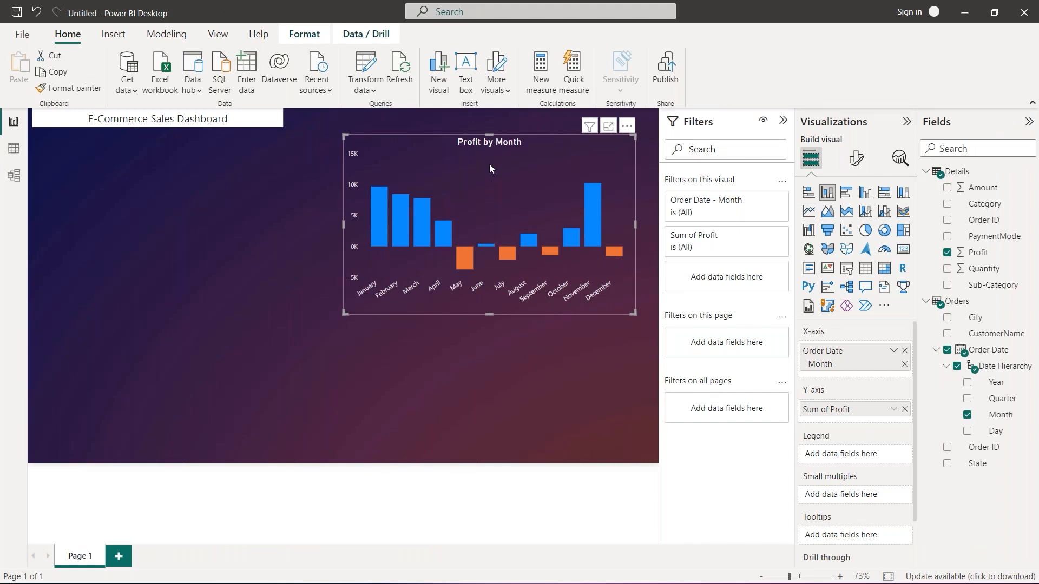
key("ctrl+c")
key("ctrl+v")
left_click_drag(485, 171, 182, 227)
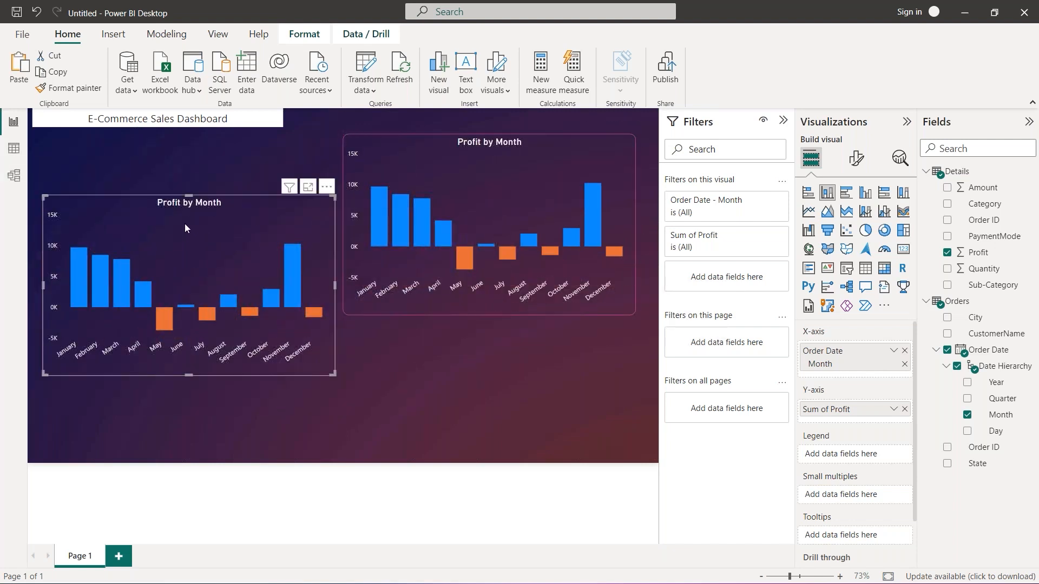
- Shrink the original Profit by Month chart further toward the page's upper-right corner
left_click(345, 312)
left_click_drag(381, 304, 414, 285)
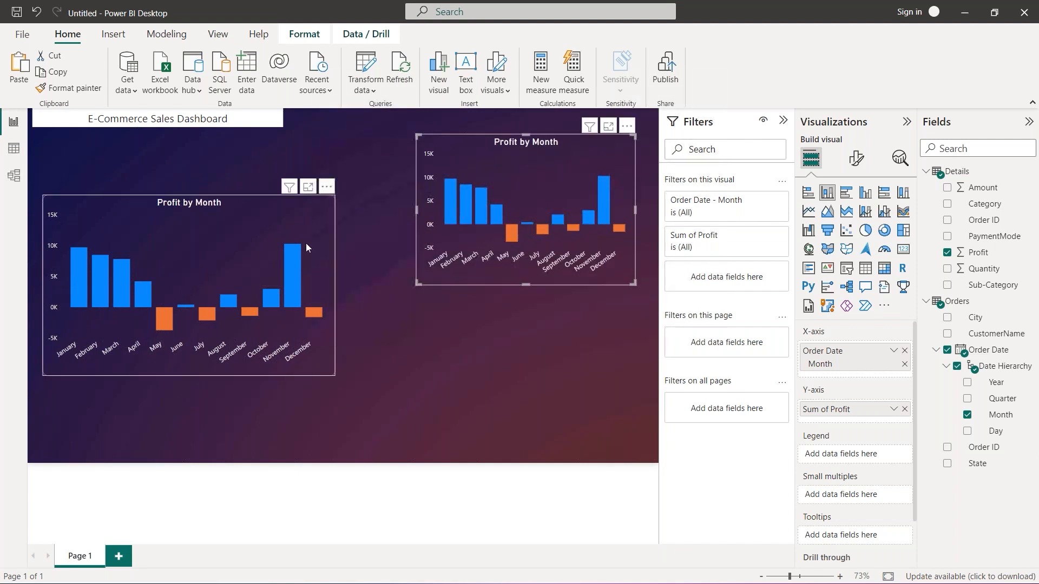
- Try Sub-Category instead of the order month on the copied chart's X-axis, and delete the copy
left_click_drag(326, 191, 389, 159)
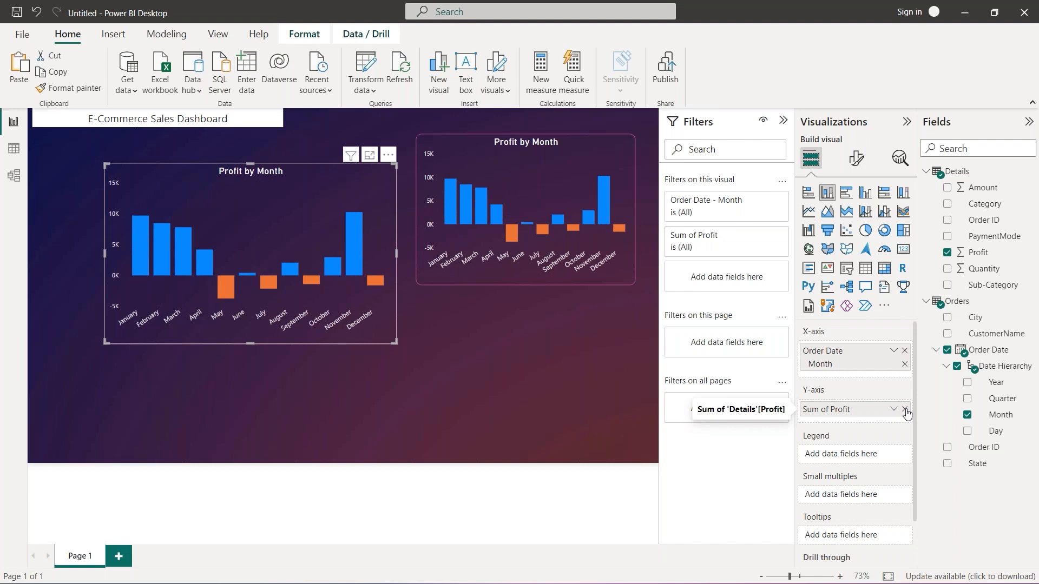
left_click(905, 351)
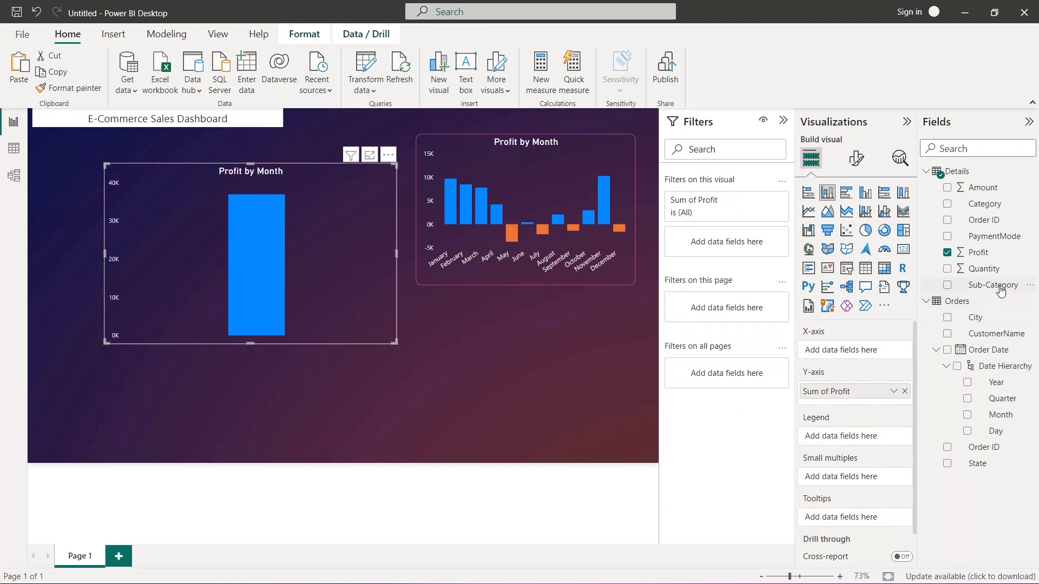
left_click_drag(990, 286, 882, 352)
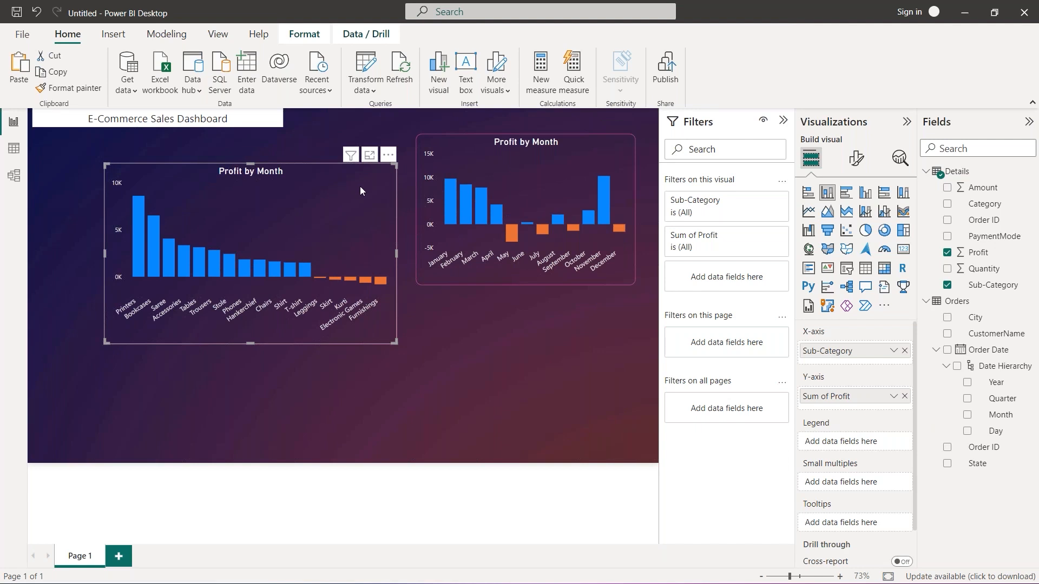
key("Delete")
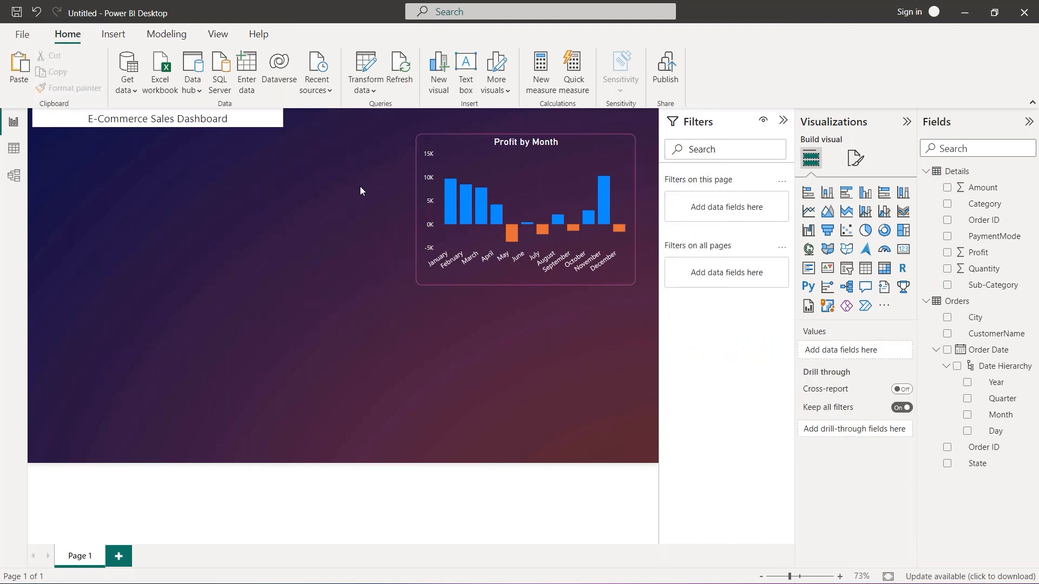
- Duplicate the Profit by Month chart again and place the copy to the left of the original
left_click(522, 175)
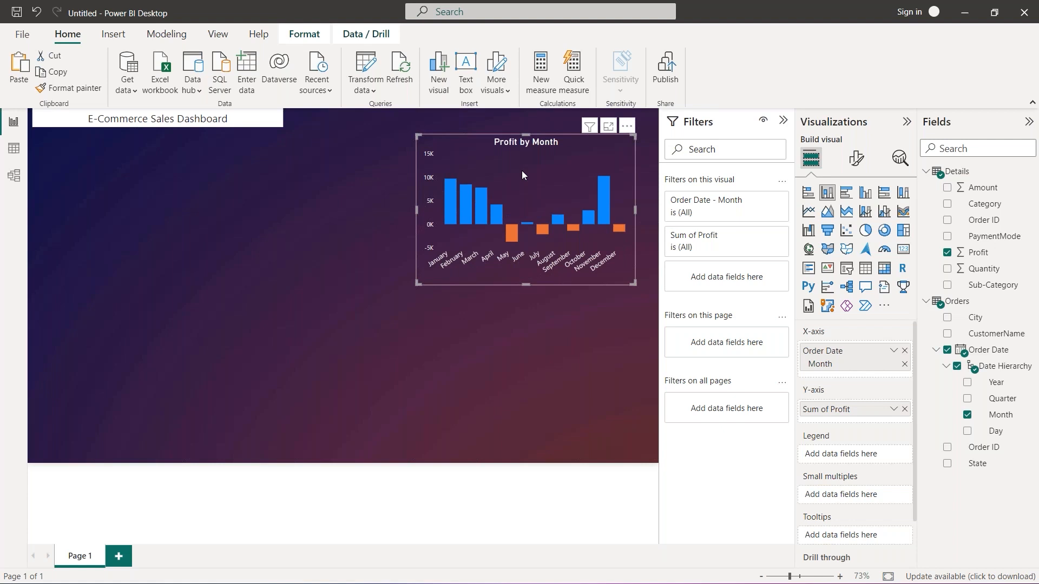
key("ctrl+v")
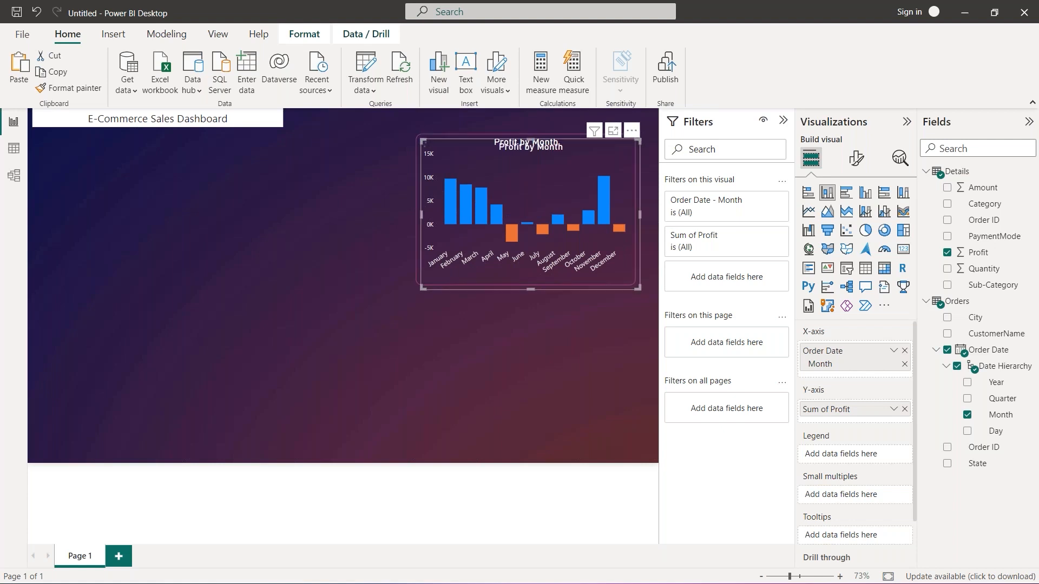
left_click_drag(517, 188, 273, 208)
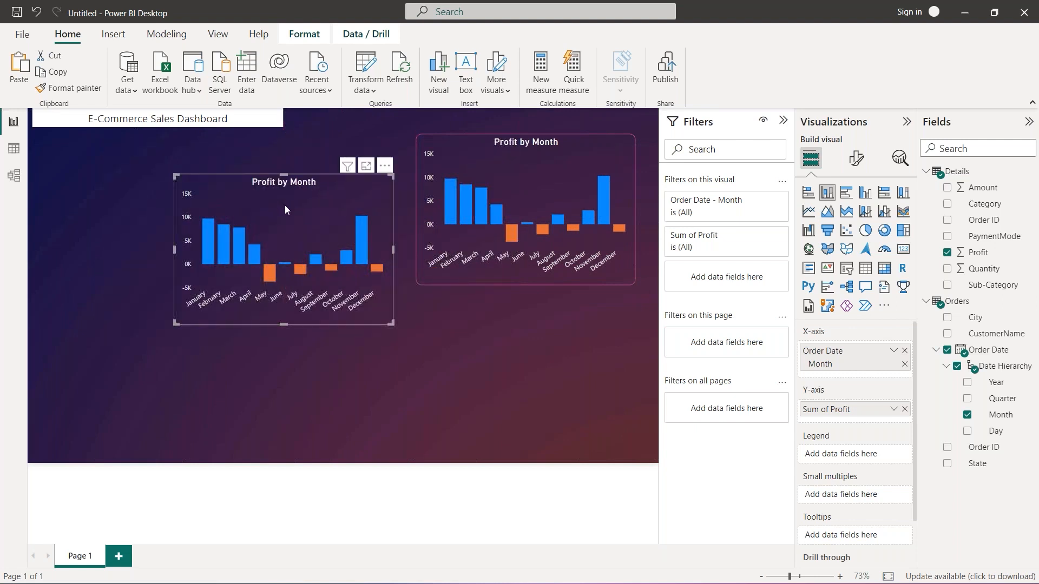
- Try Sub-Category in place of the order month on the copied chart's X-axis
left_click(905, 351)
left_click(1025, 490)
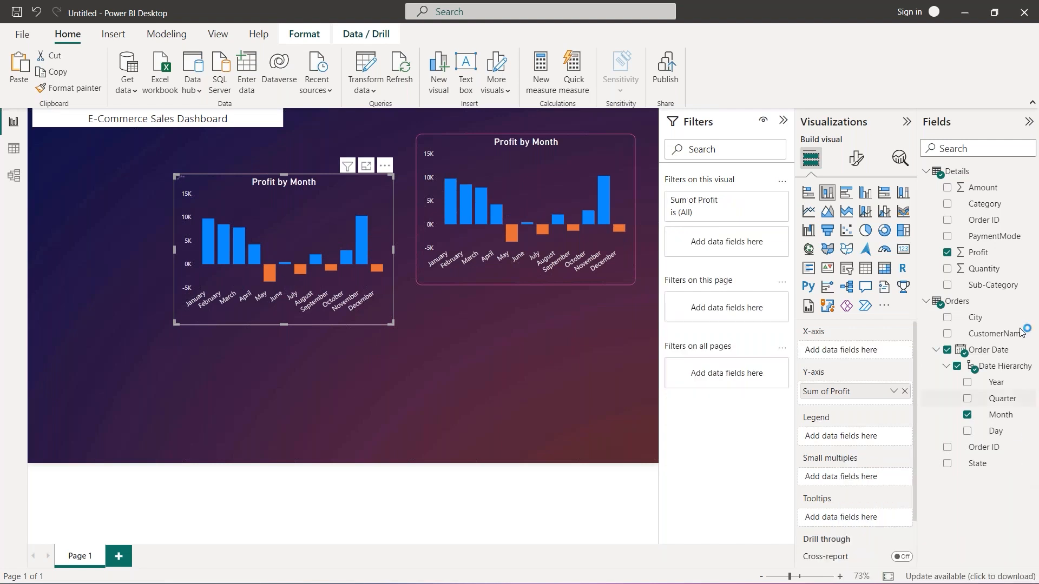
left_click_drag(1003, 291, 898, 353)
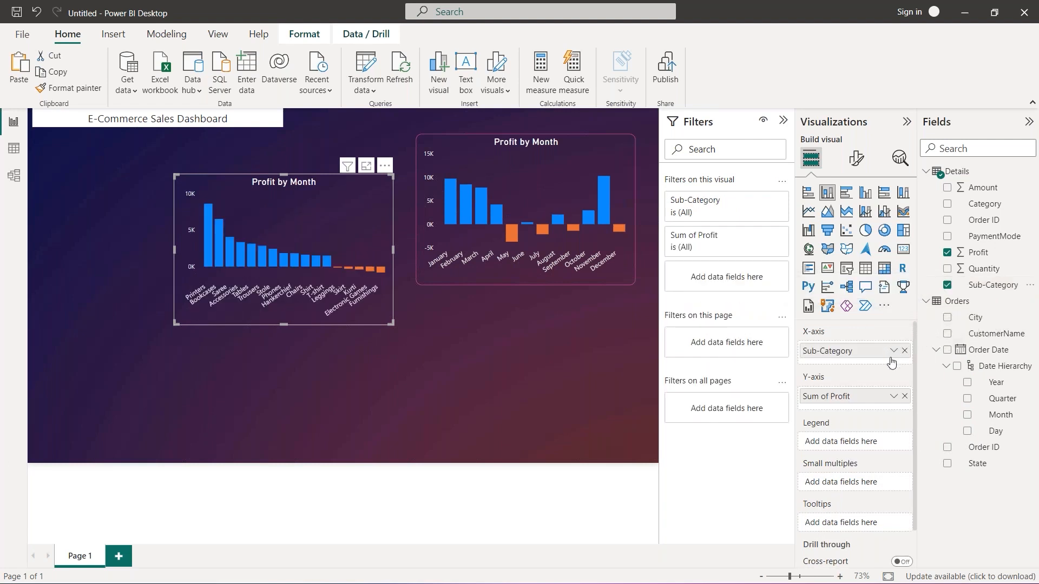
left_click(905, 350)
left_click_drag(986, 290, 297, 240)
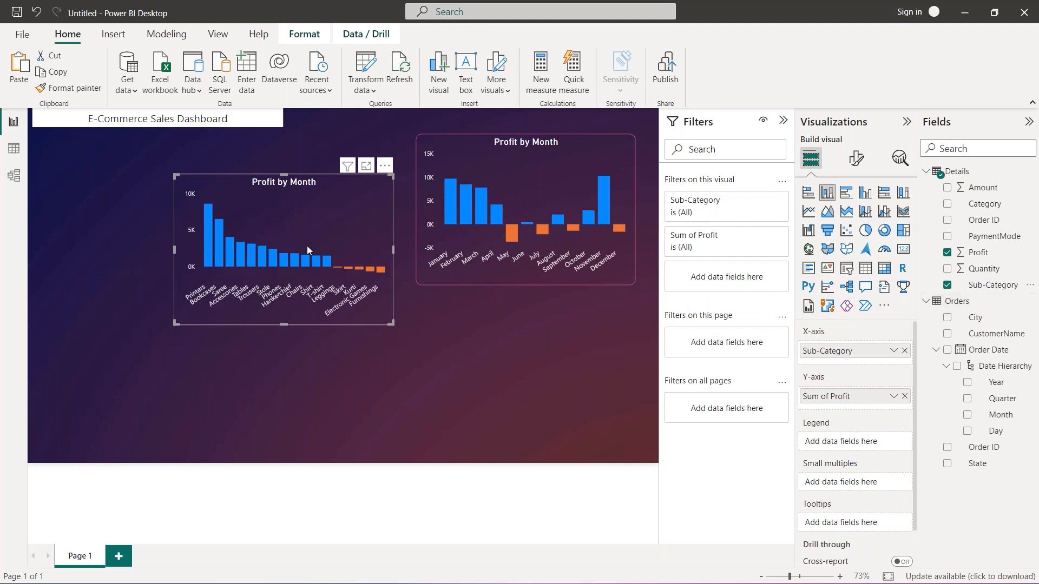
- Enlarge the copied chart from its lower-right corner, compare it with the original, and delete the copy
left_click_drag(393, 323, 524, 389)
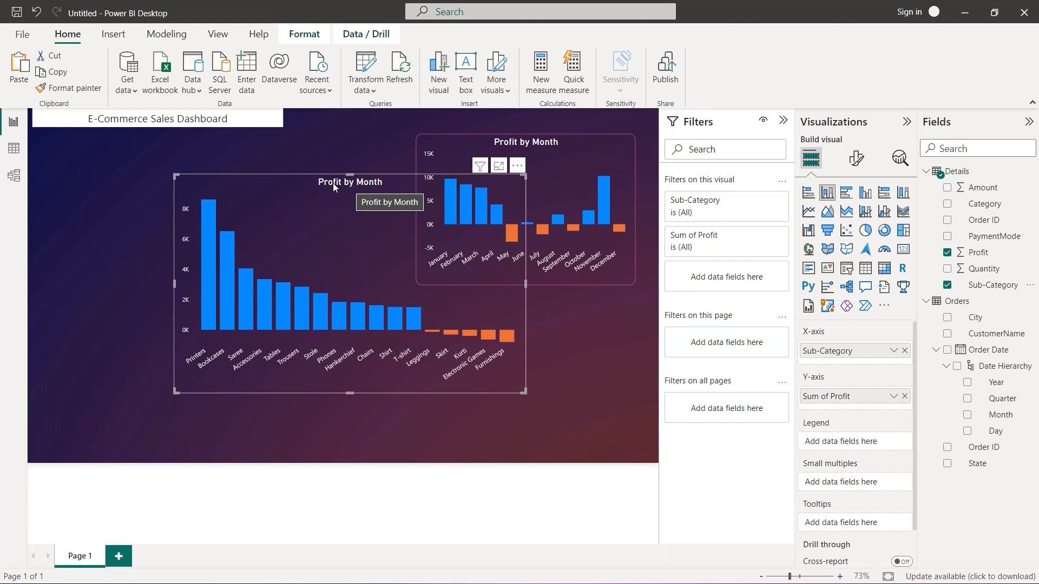
left_click(572, 155)
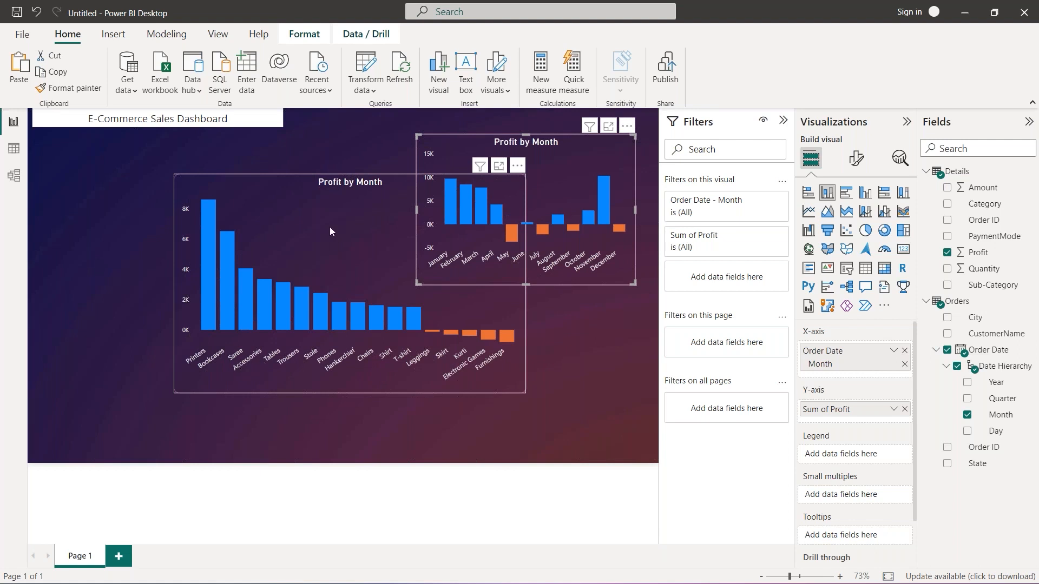
left_click(302, 190)
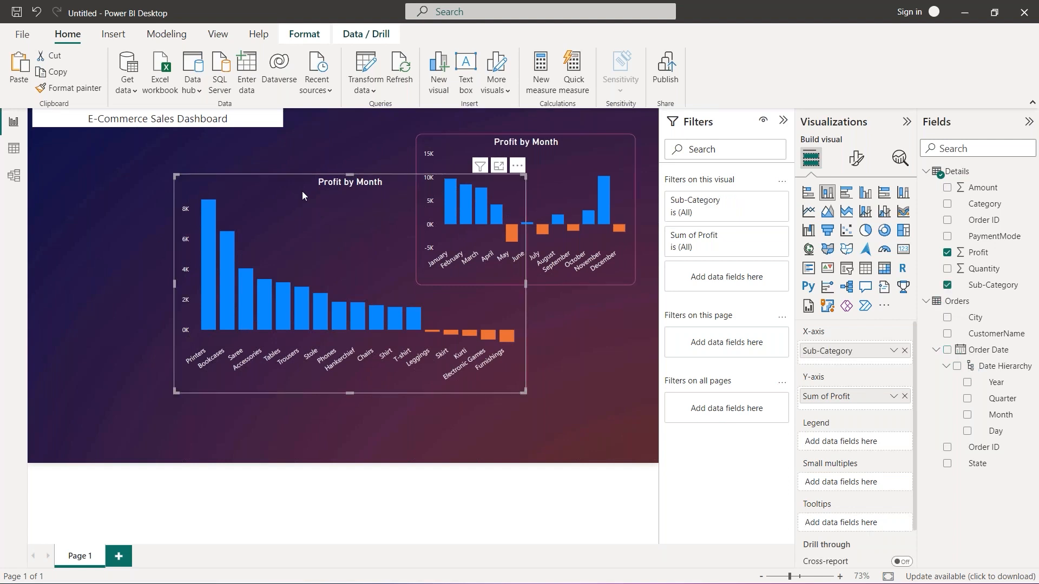
key("Delete")
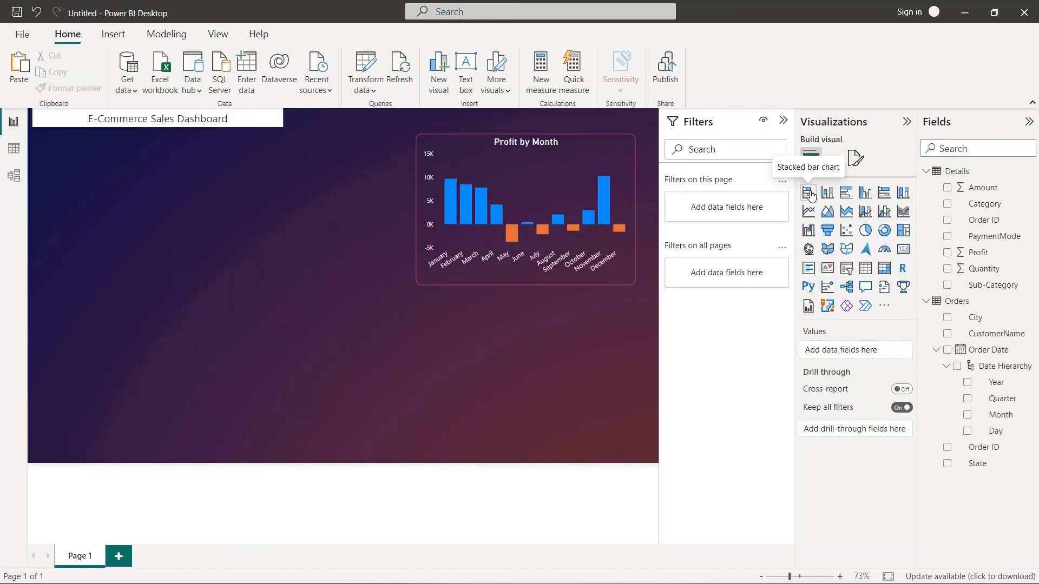
- Insert a stacked bar chart, move it to the middle-left of the page and enlarge it
left_click(810, 195)
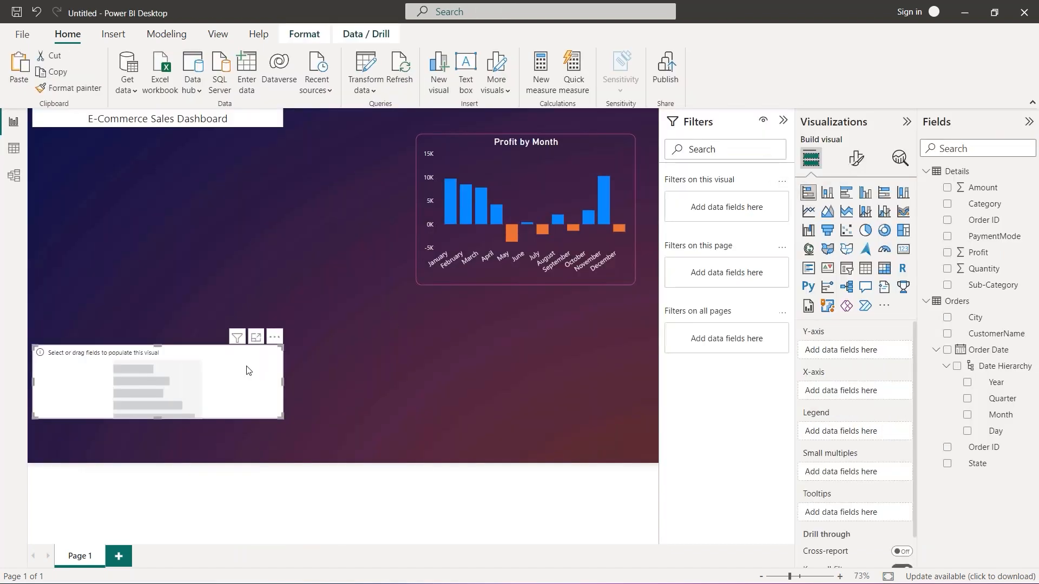
left_click_drag(169, 366, 255, 259)
left_click_drag(372, 312, 409, 390)
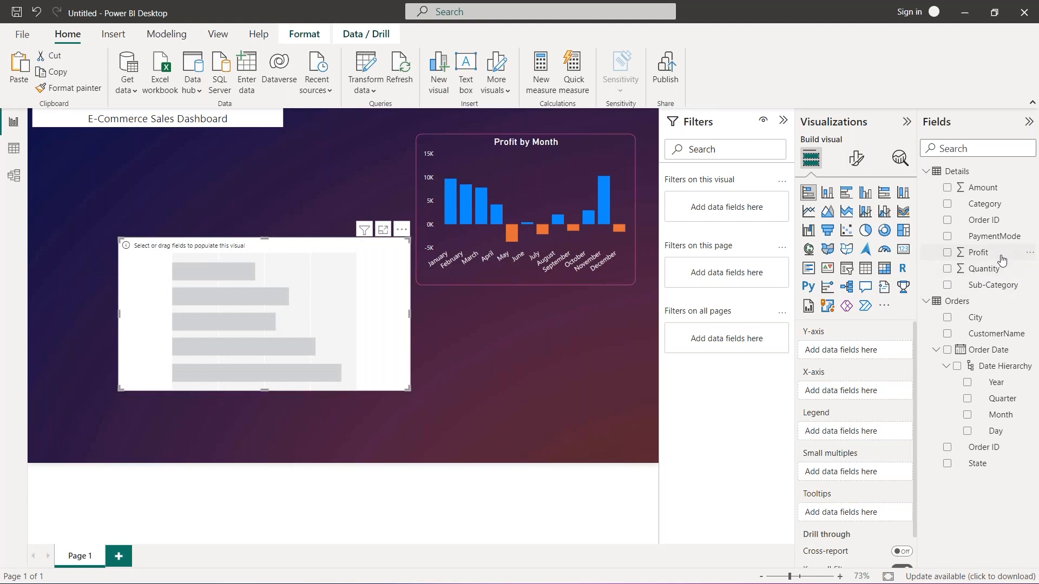
- Plot Profit by Sub-Category in the stacked bar chart and enlarge the chart on the left half of the page
left_click_drag(1002, 257, 366, 332)
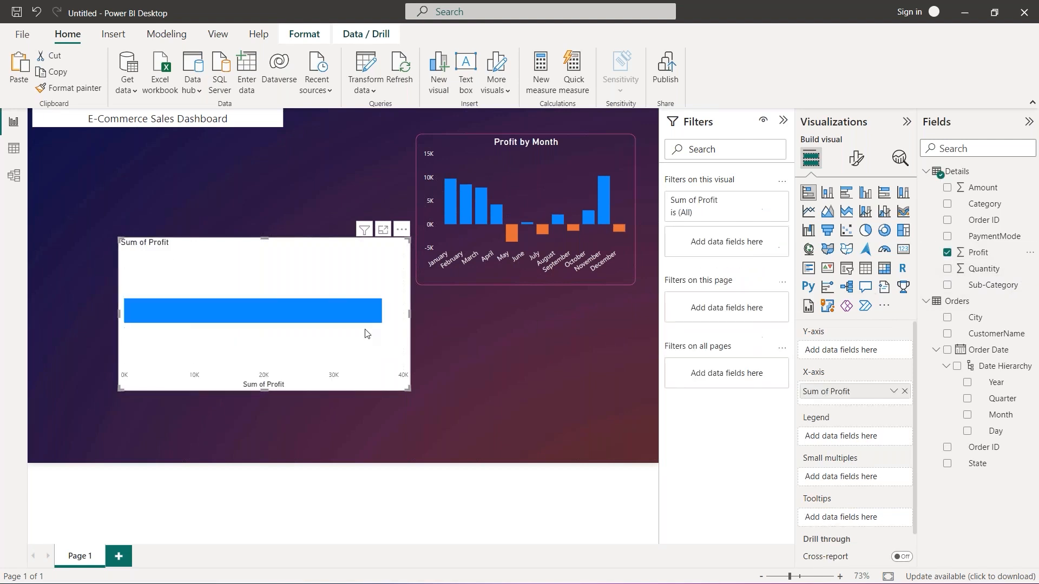
left_click_drag(1002, 288, 317, 342)
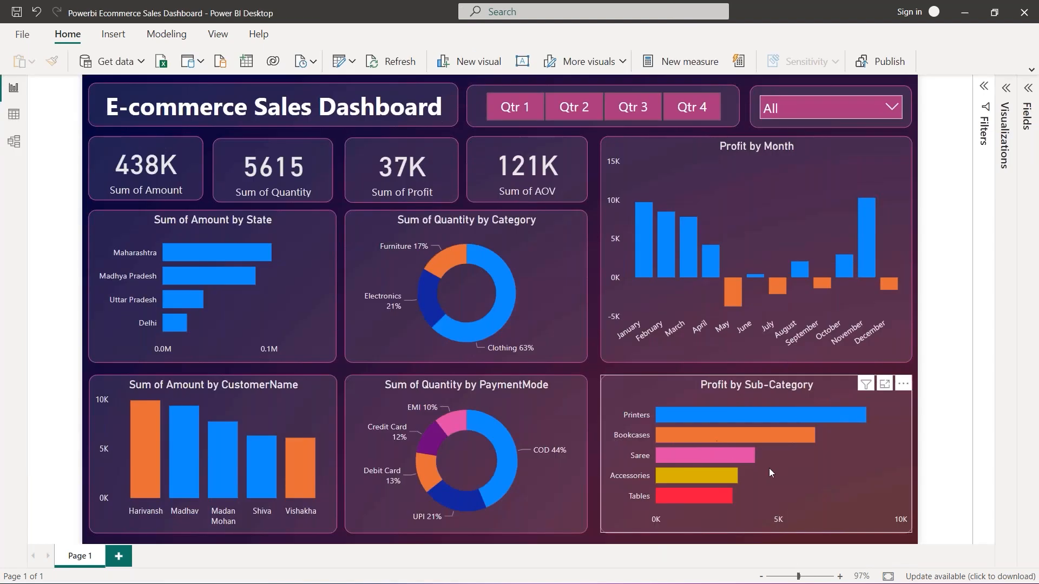
mouse_move(708, 459)
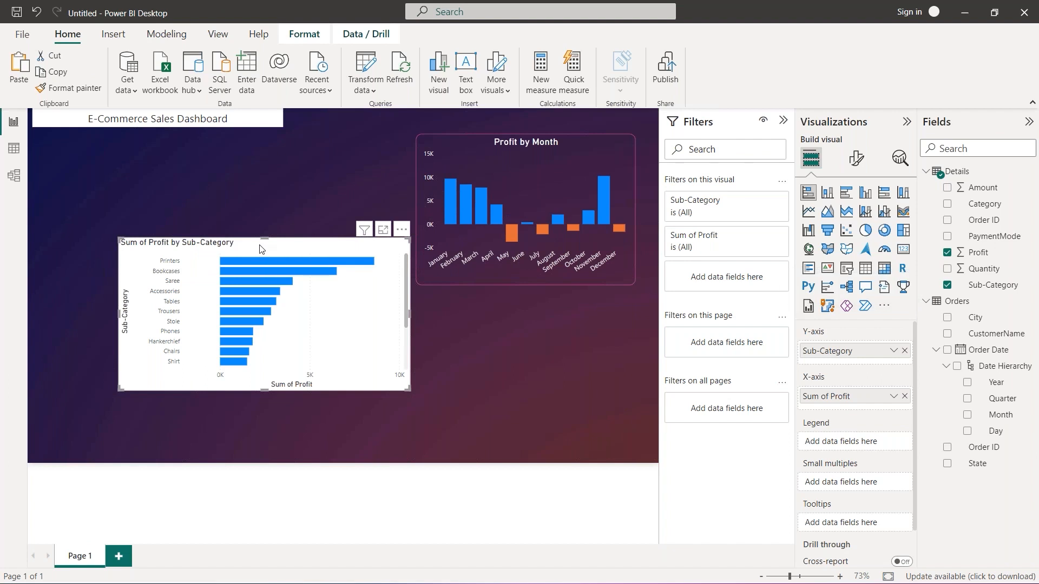
mouse_move(410, 390)
left_mouse_down()
mouse_move(457, 428)
mouse_move(406, 398)
mouse_move(361, 344)
mouse_move(404, 378)
mouse_move(404, 397)
left_mouse_up()
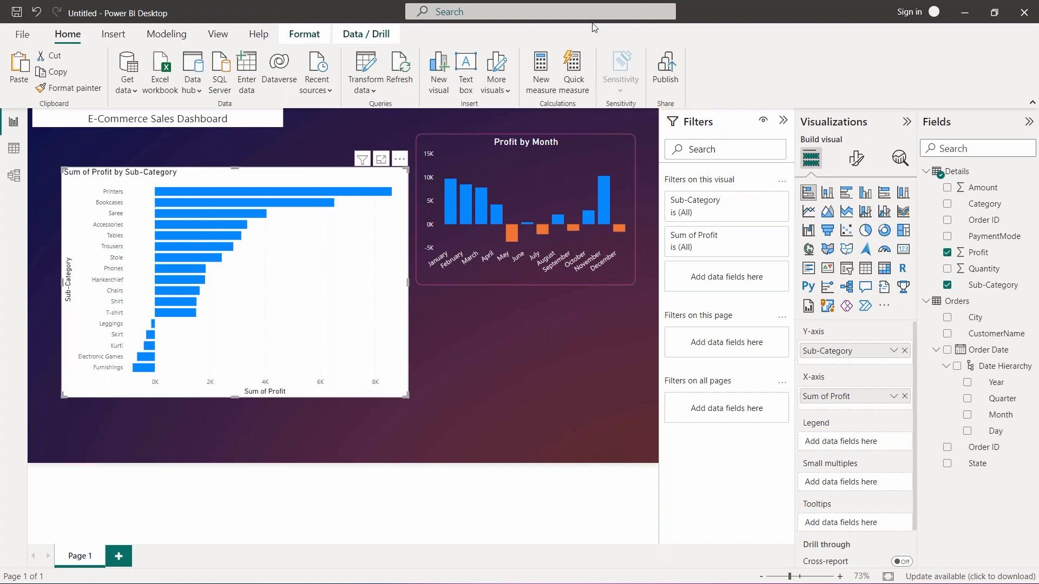
- Filter the bar chart's Sub-Category with a Top N filter showing the top 4 by Sum of Profit
left_click(783, 121)
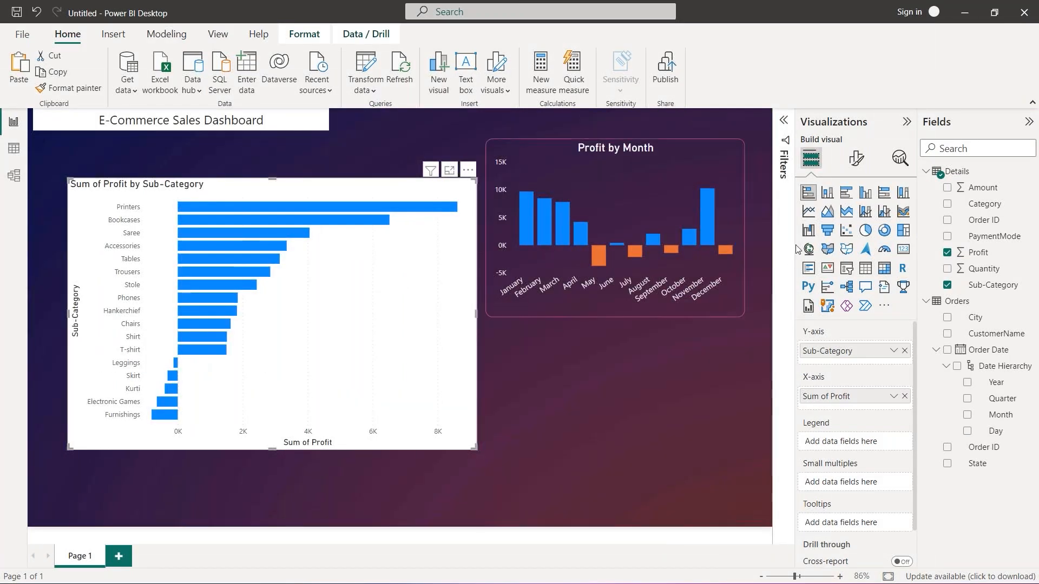
left_click(784, 122)
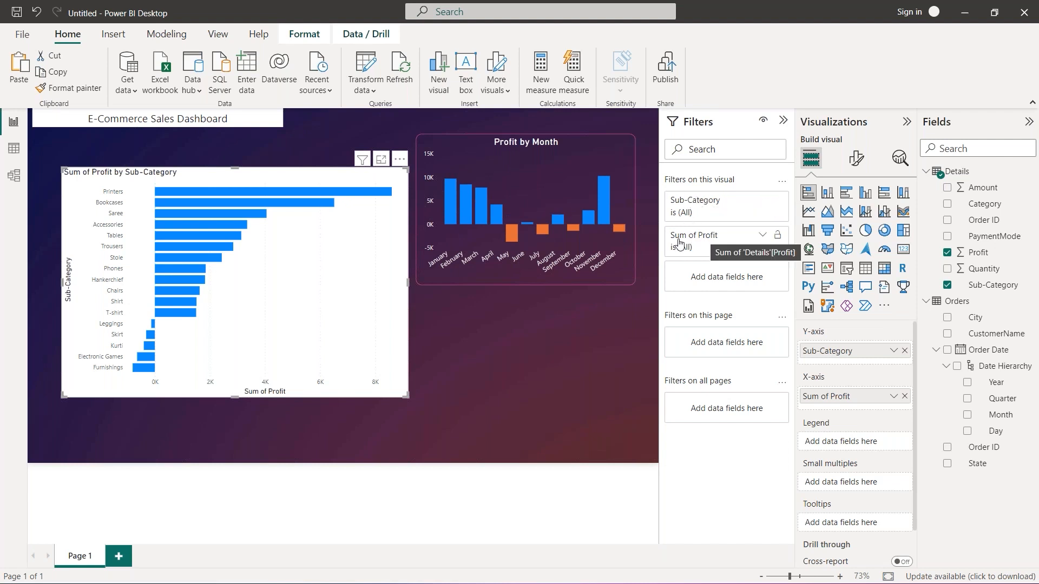
left_click(762, 204)
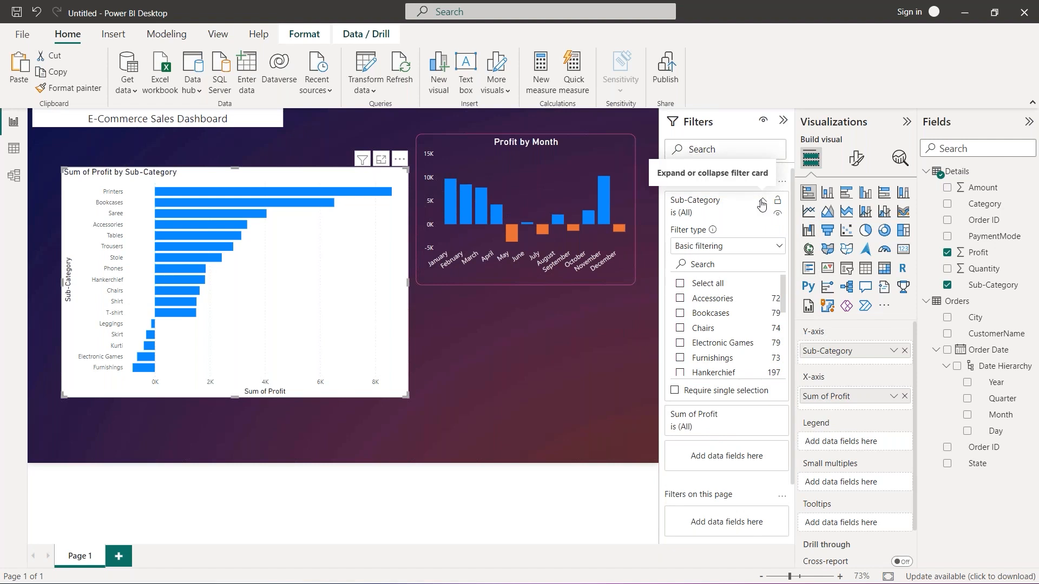
left_click(742, 250)
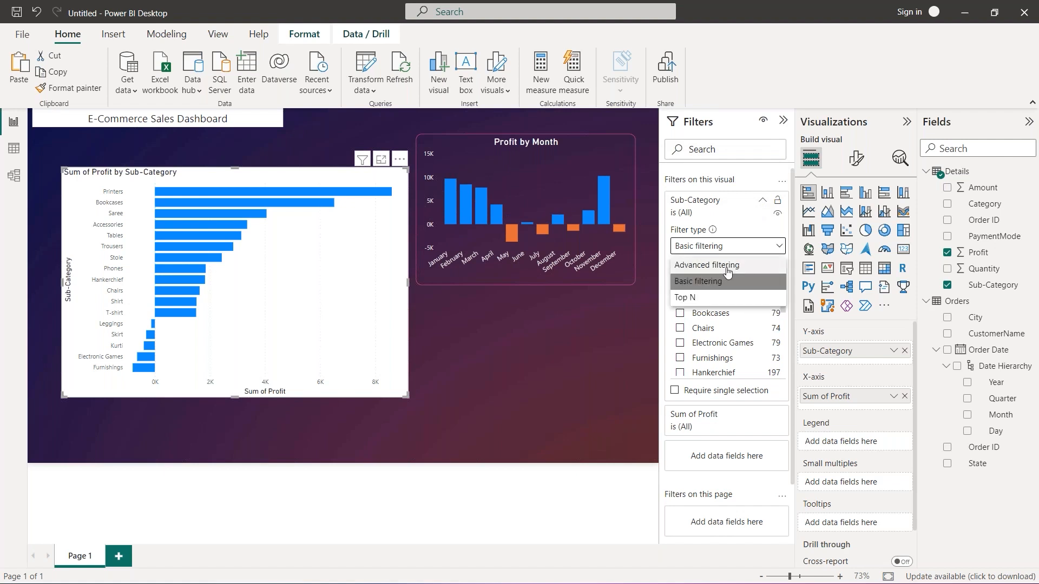
left_click(708, 298)
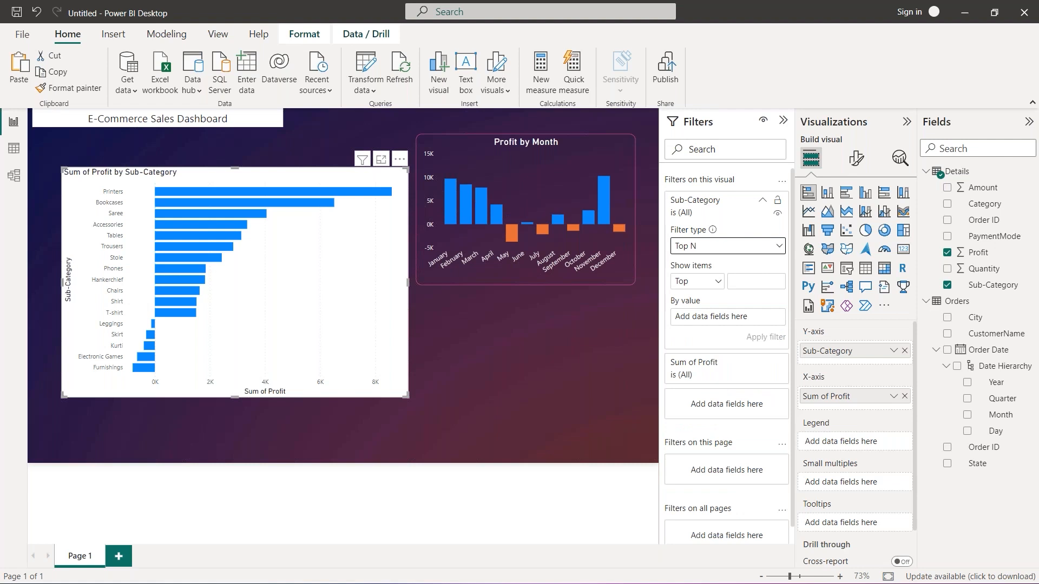
left_click(762, 285)
type("4")
left_click_drag(985, 252, 728, 317)
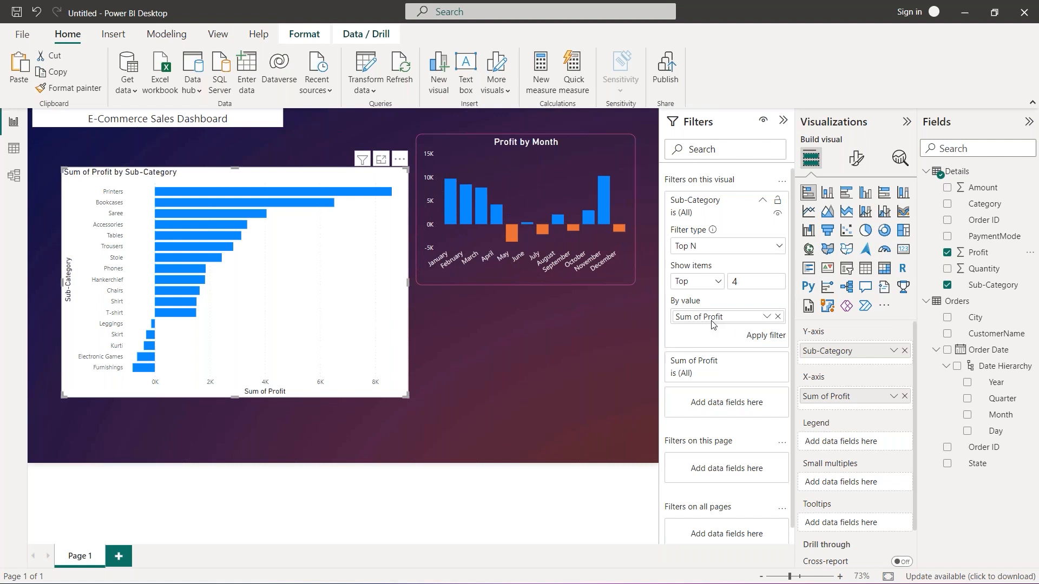
left_click(764, 337)
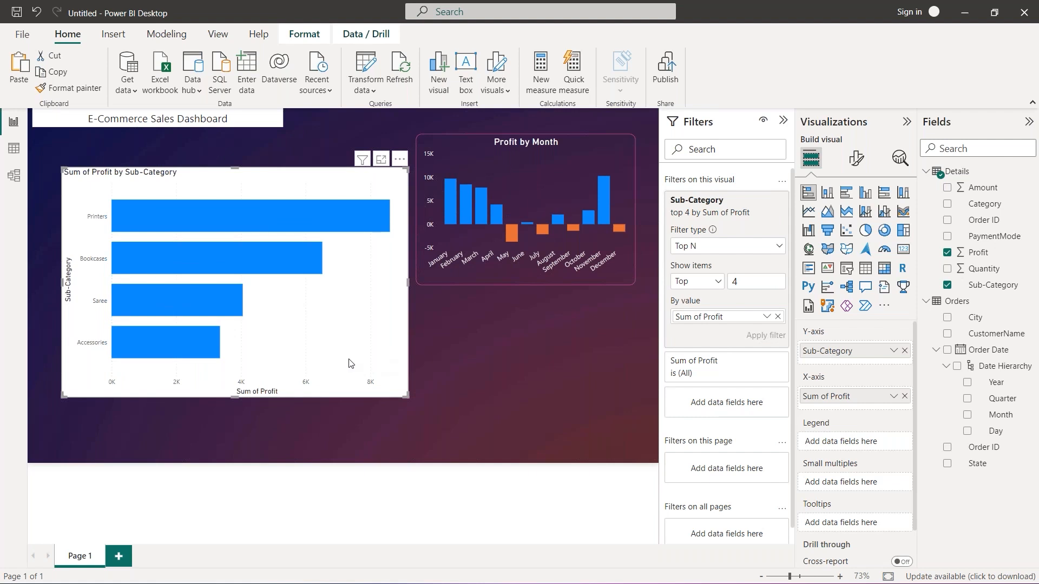
- Copy the Profit by Month chart's formatting onto the Sum of Profit by Sub-Category chart with the Format painter
left_click(498, 272)
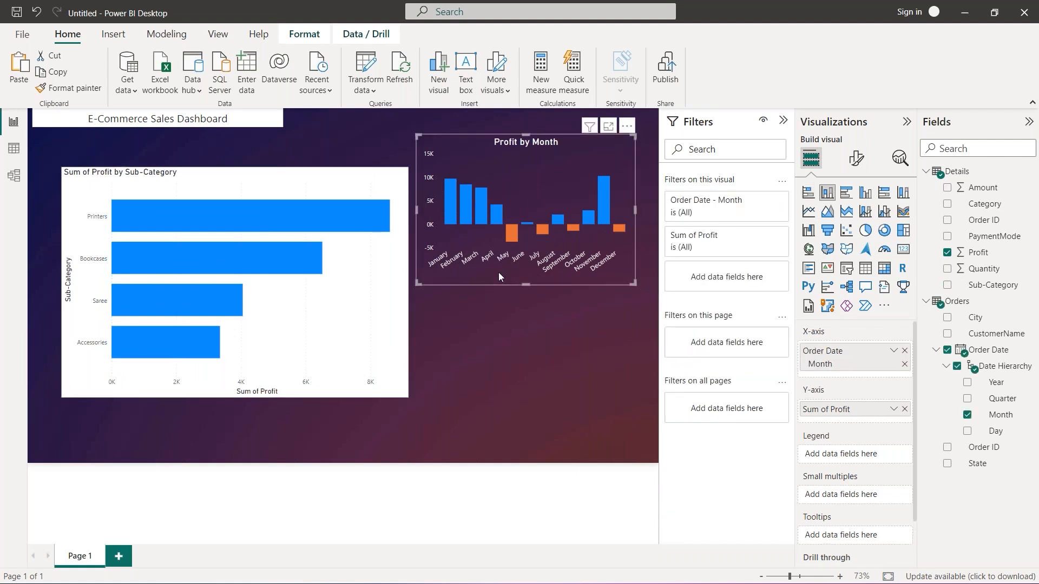
left_click(351, 302)
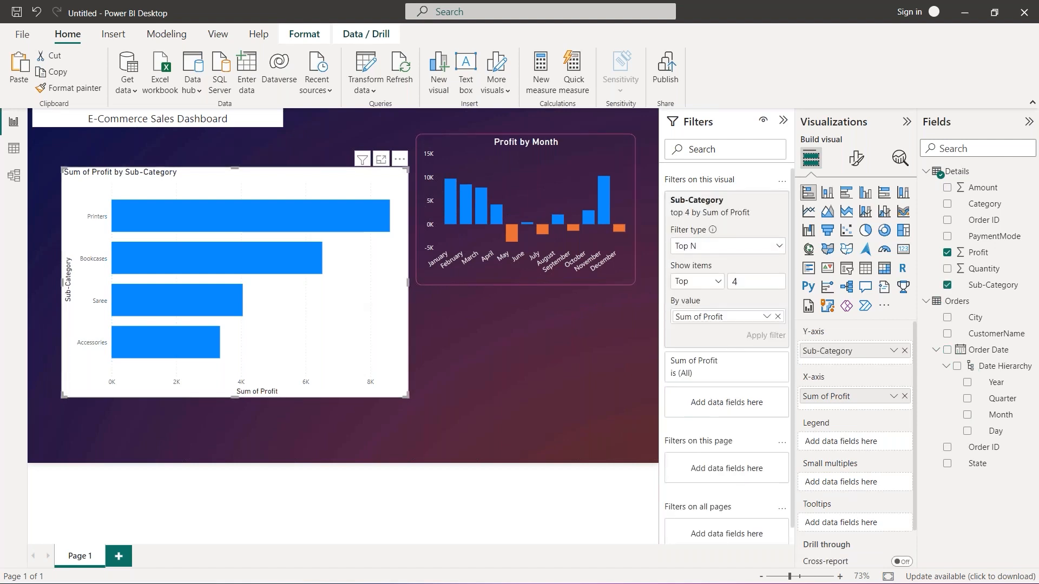
left_click(858, 160)
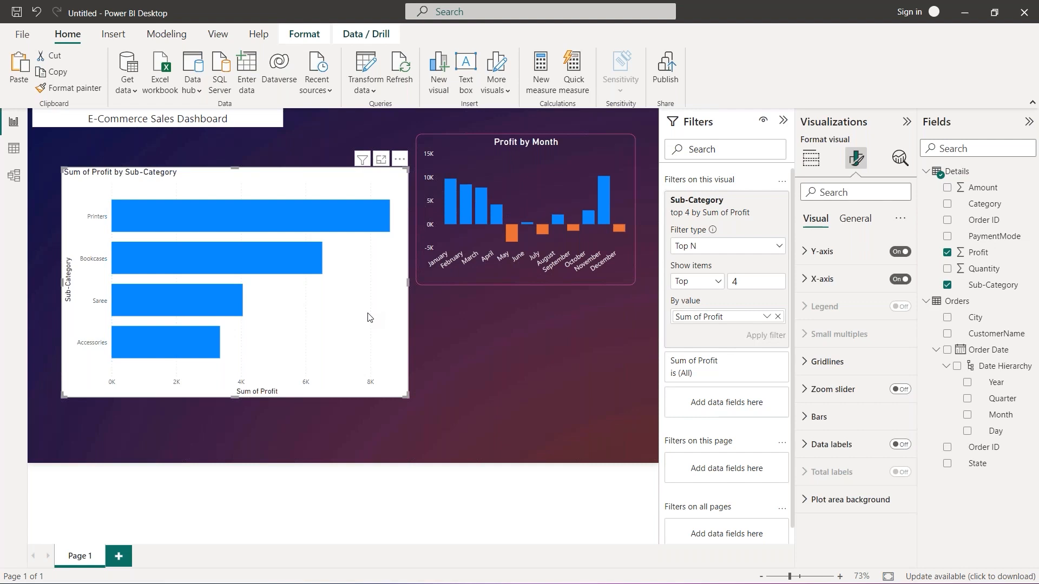
left_click(531, 174)
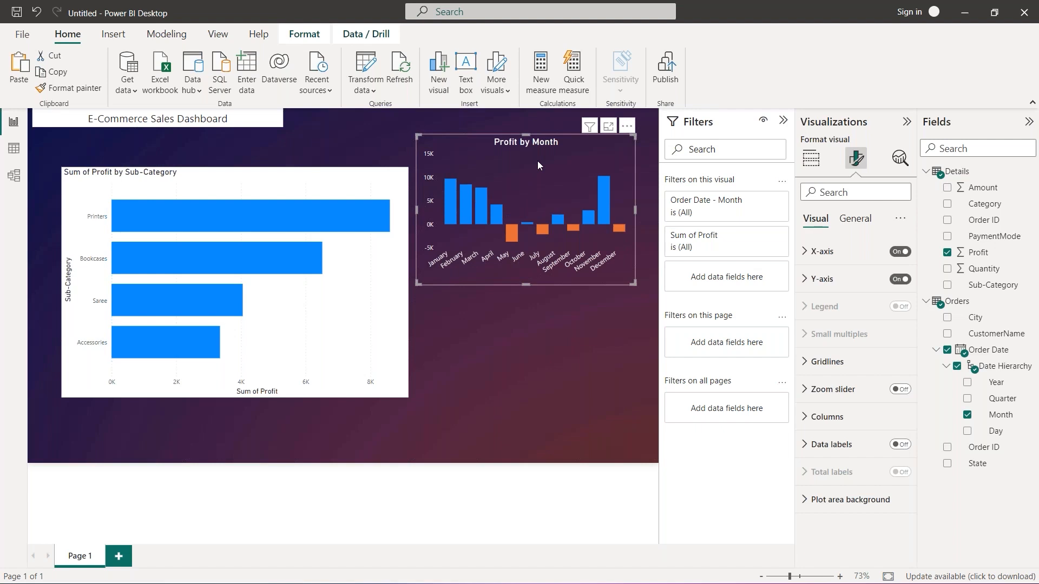
left_click(67, 88)
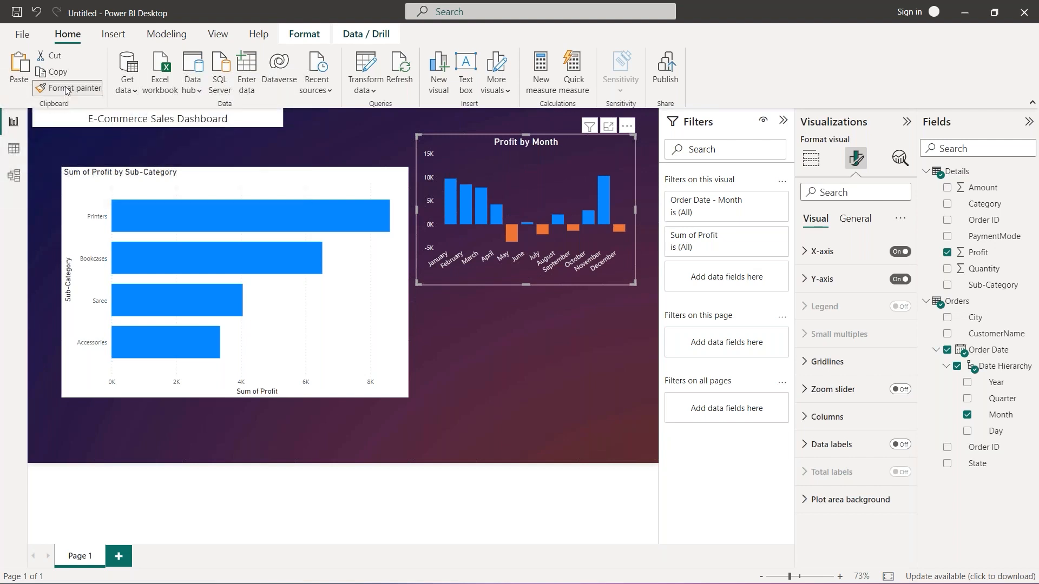
left_click(197, 219)
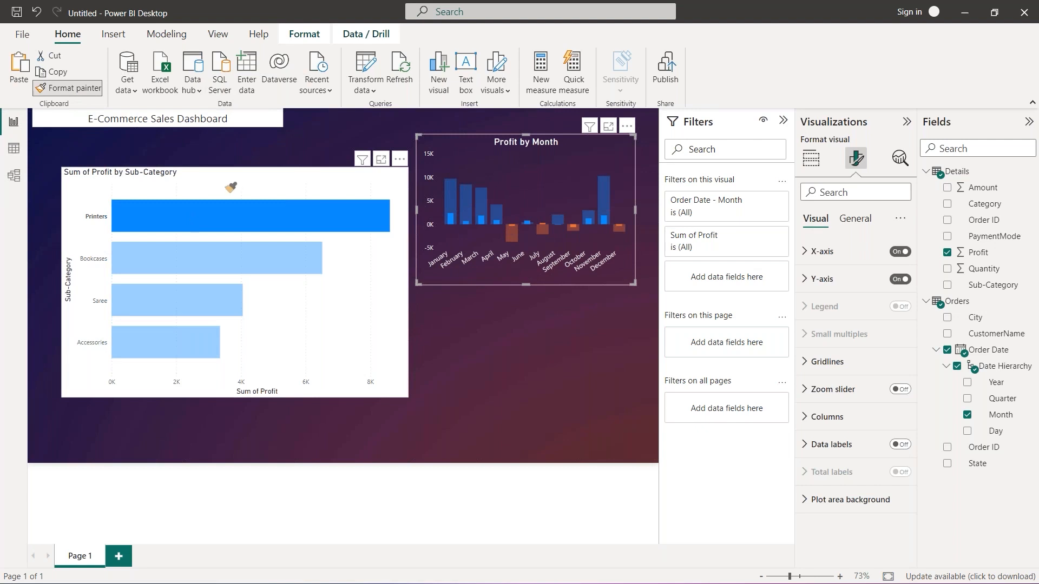
left_click(230, 187)
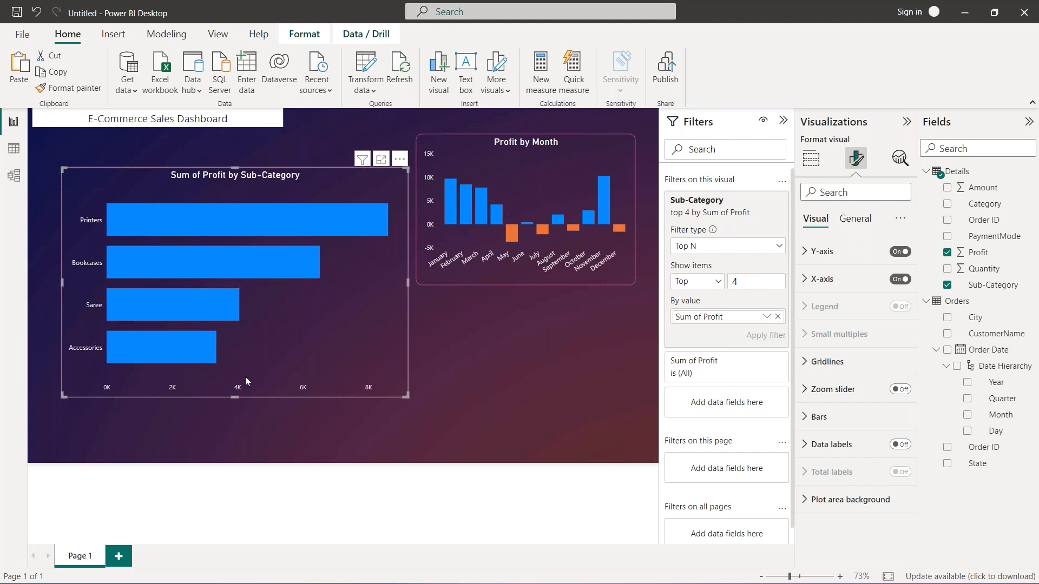
- Undo the formatting copied onto the Sum of Profit by Sub-Category chart
left_click(571, 154)
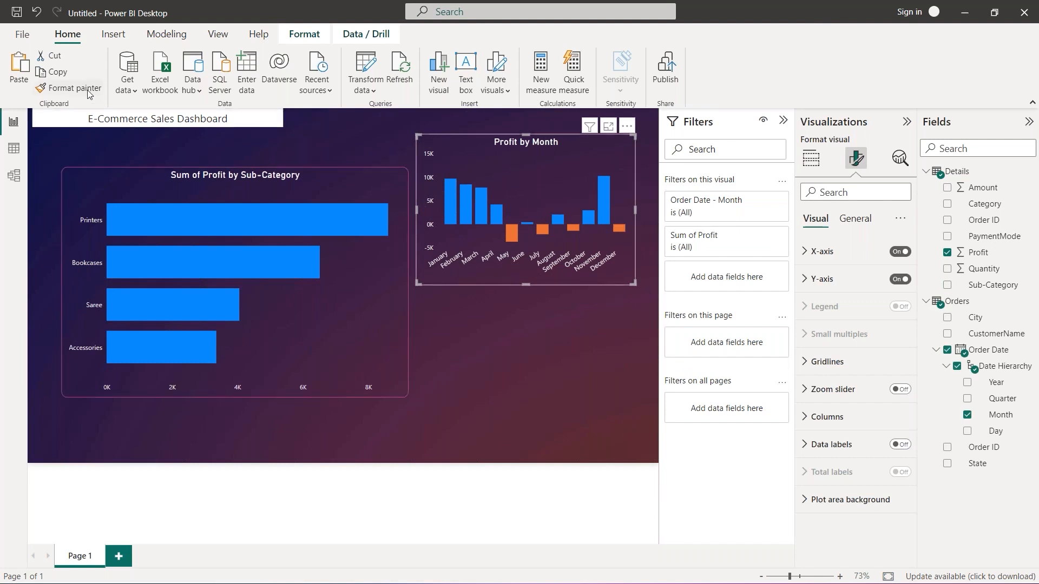
left_click(84, 176)
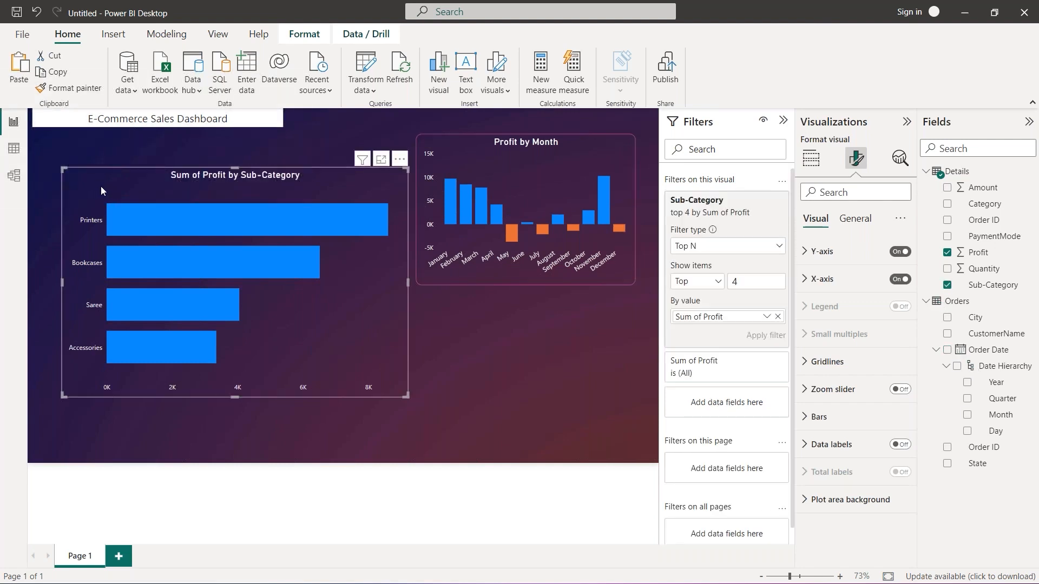
left_click(554, 368)
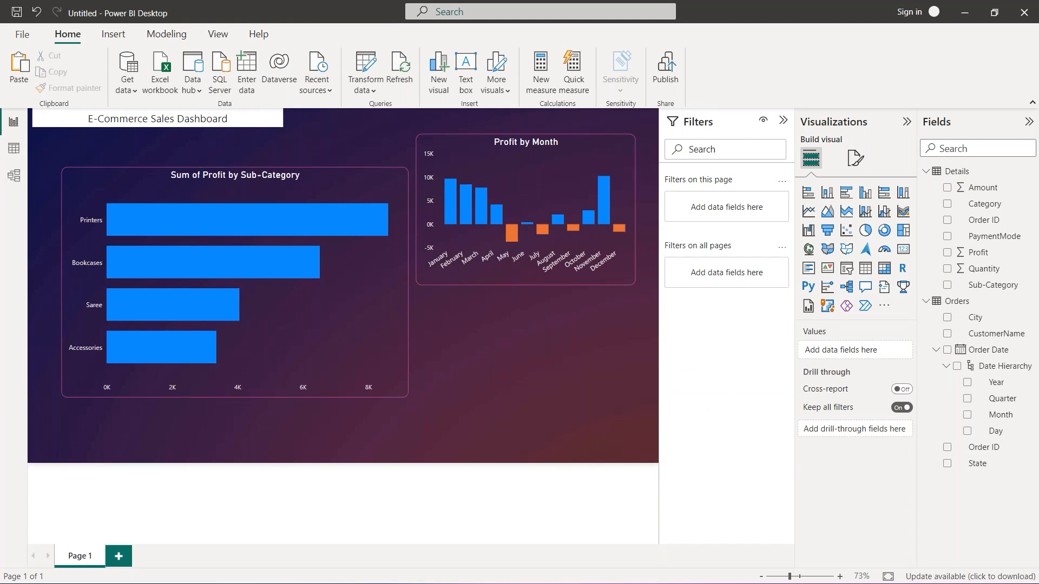
left_click(40, 14)
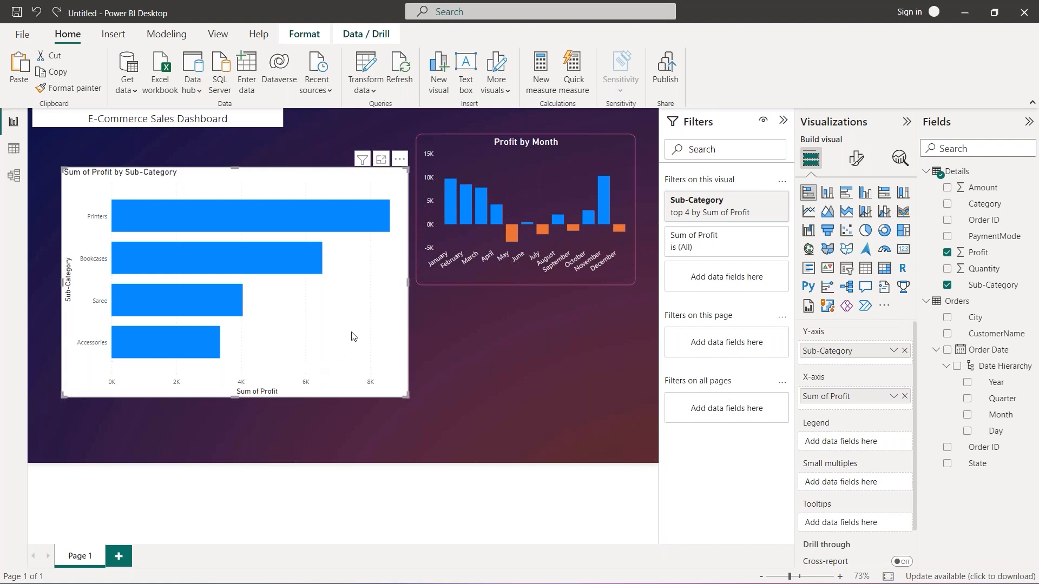
- Apply the Profit by Month chart's formatting to the Sum of Profit by Sub-Category chart with the Format painter
left_click(539, 177)
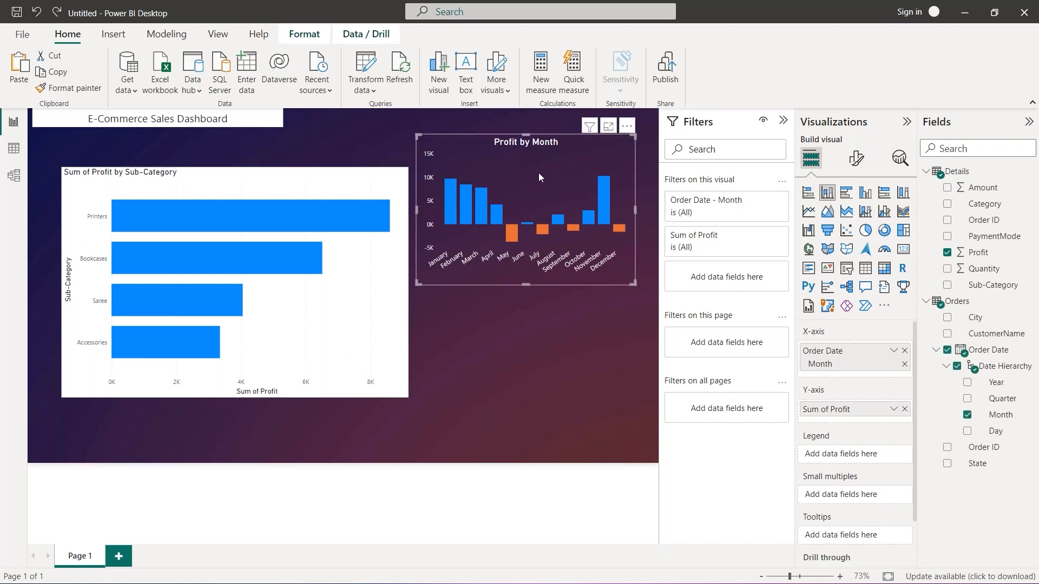
left_click(71, 87)
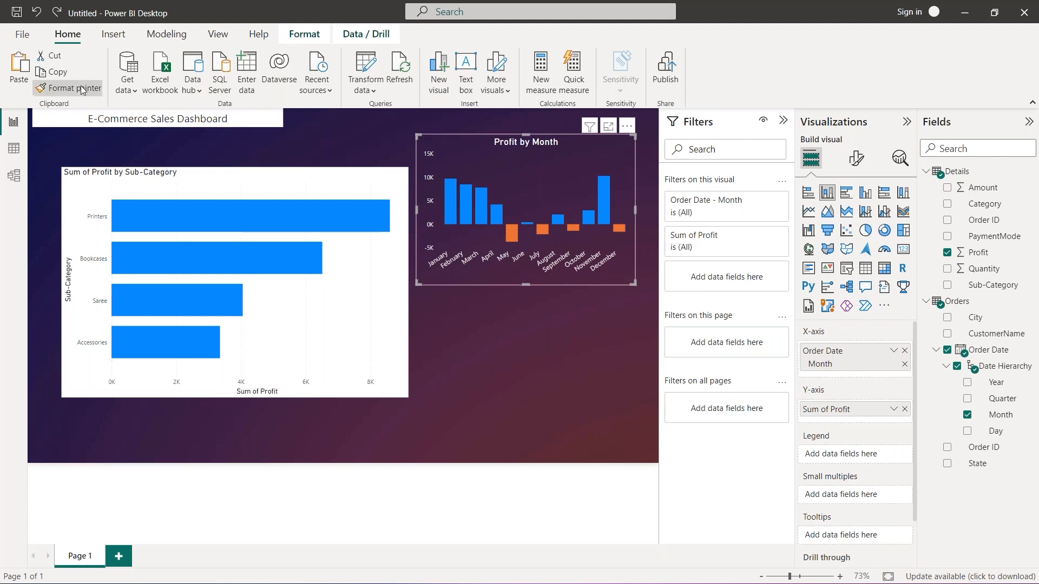
left_click(232, 185)
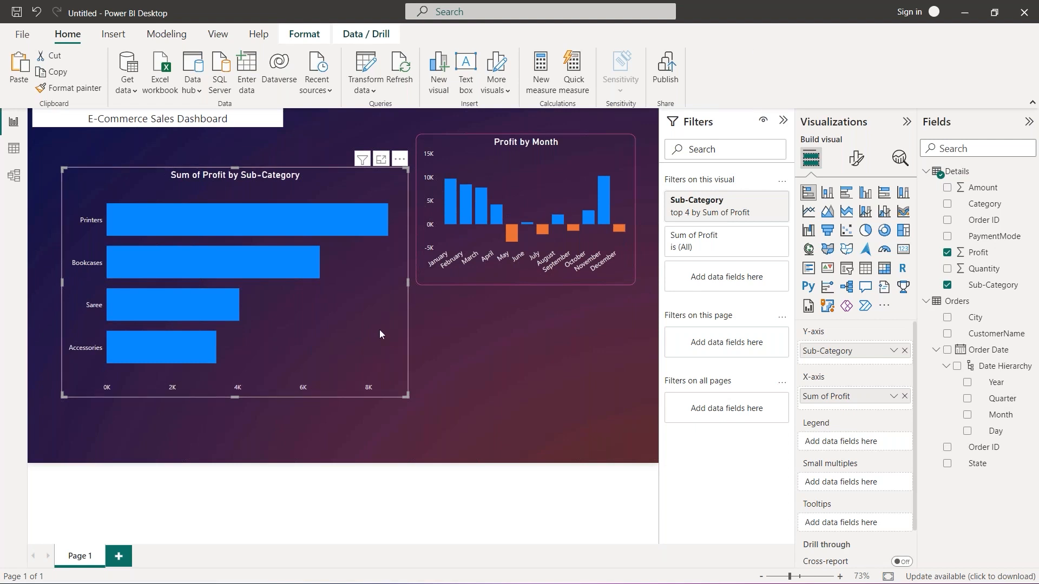
- Turn on individual bar colours for the Sub-Category chart and colour the Bookcases bar orange
key("alt+Tab")
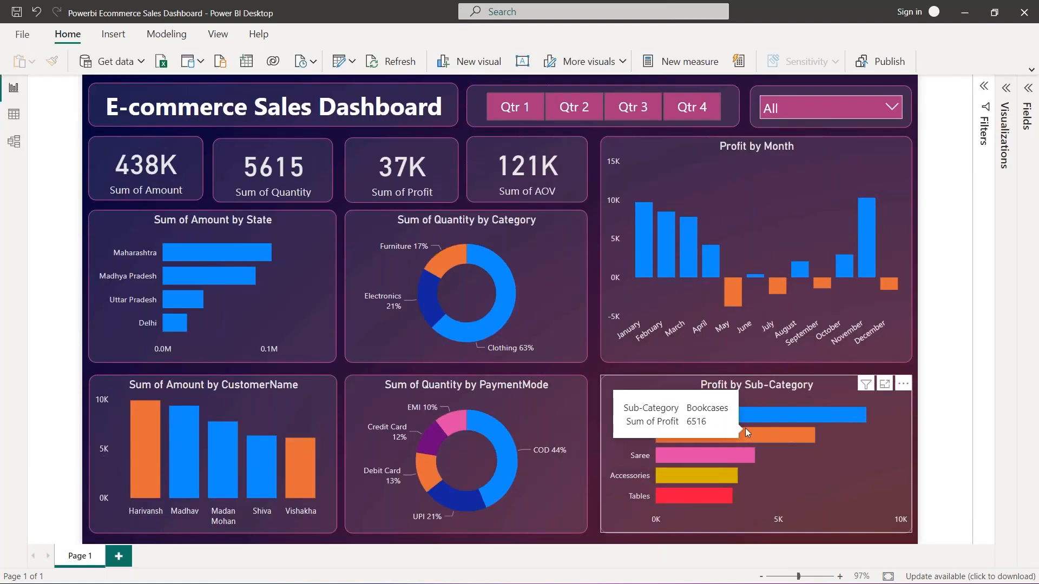
key("alt+Tab")
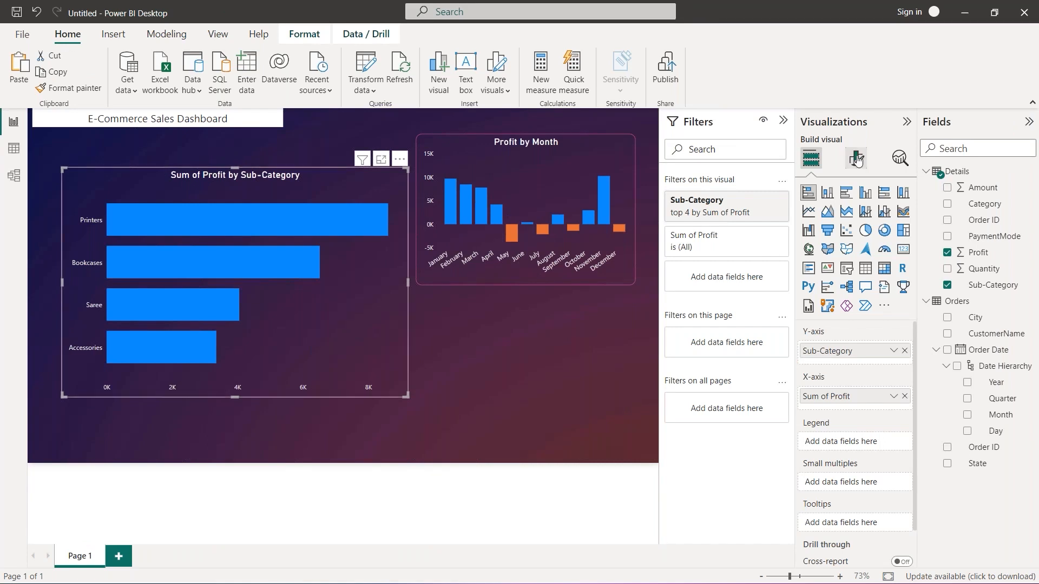
left_click(857, 158)
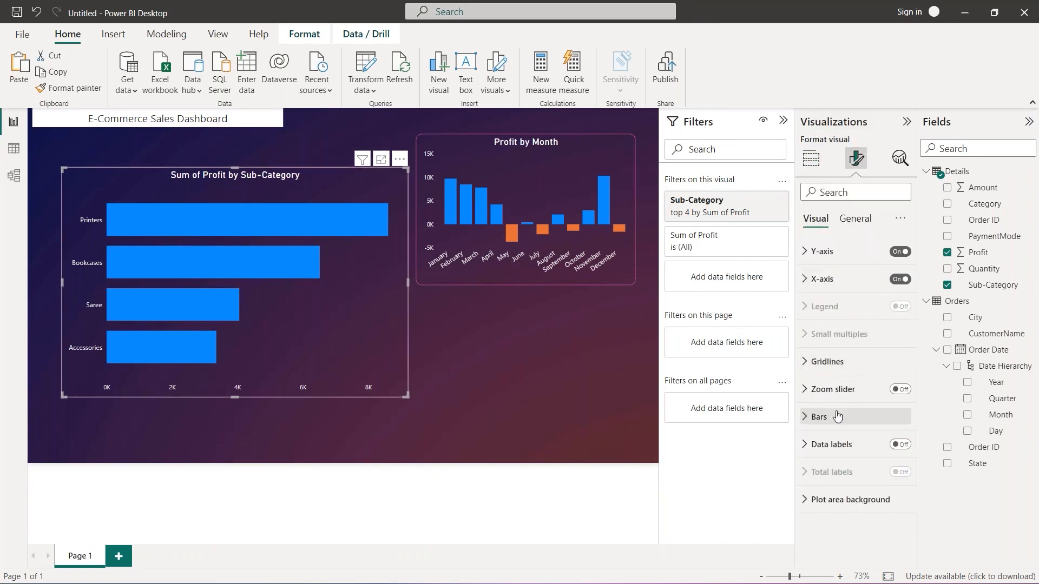
left_click(581, 174)
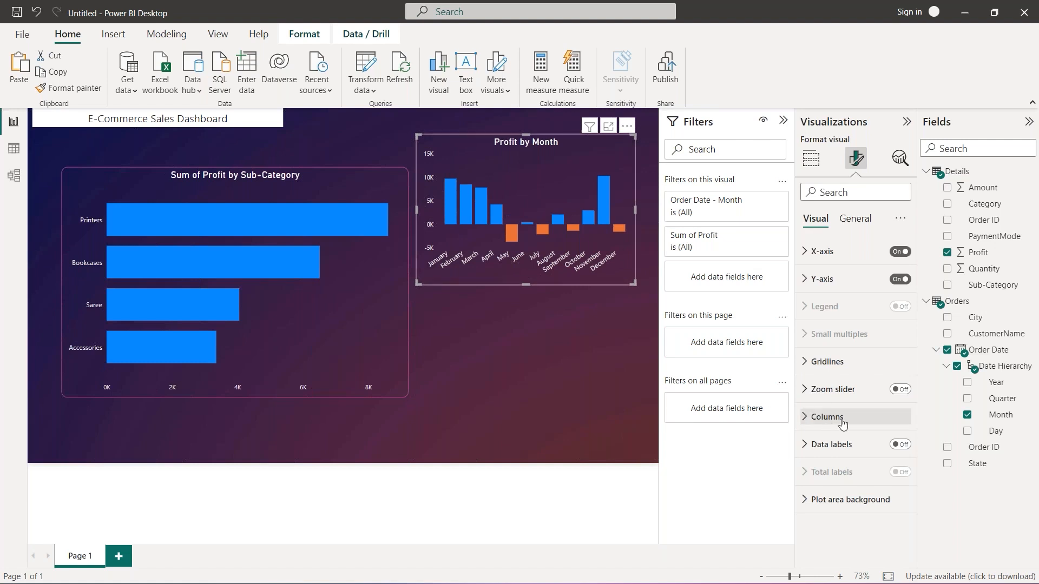
left_click(331, 330)
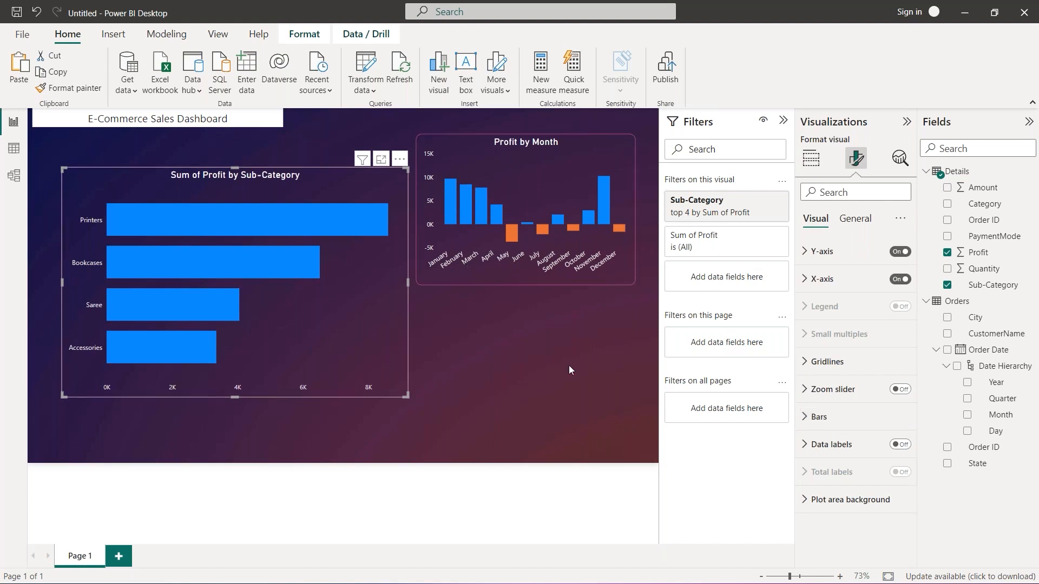
left_click(823, 417)
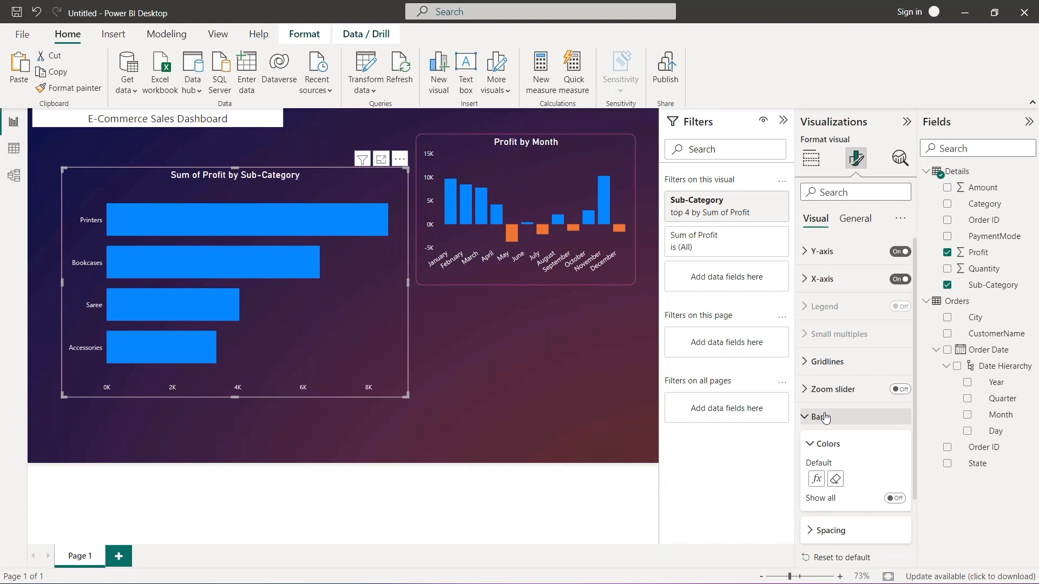
scroll(855, 411, "down", 3)
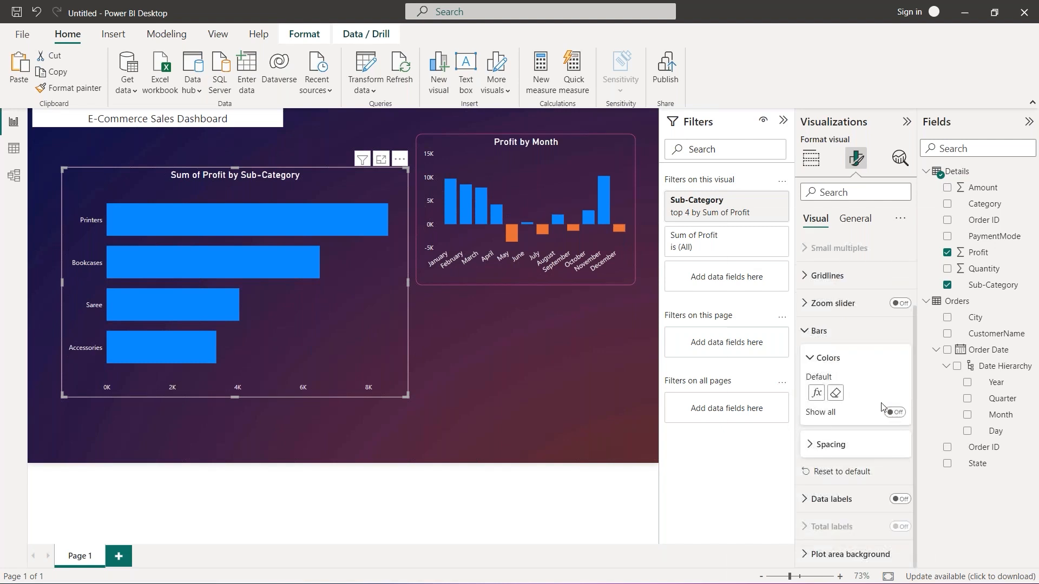
left_click(900, 415)
scroll(877, 379, "down", 3)
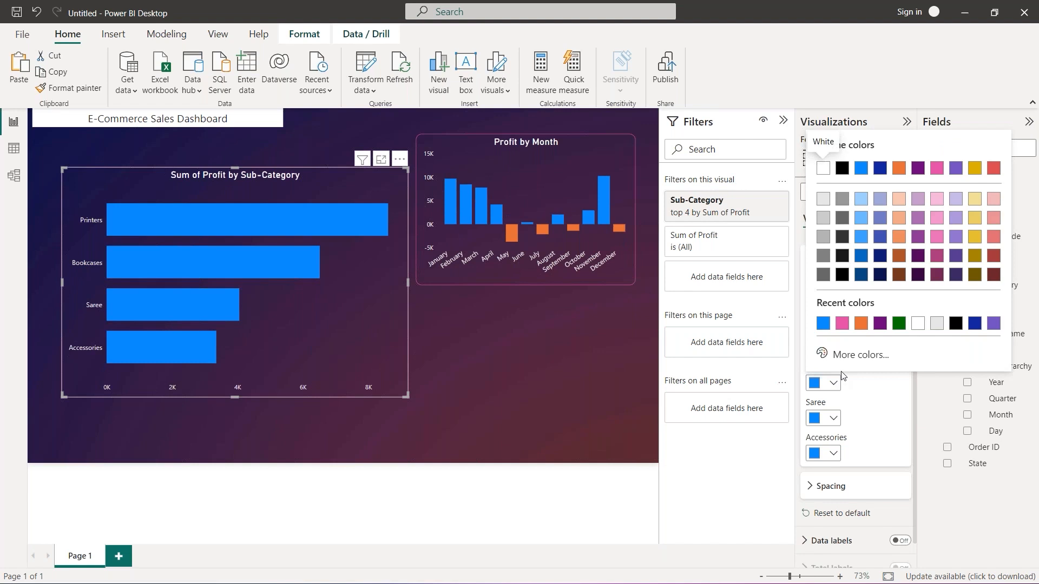
left_click(861, 324)
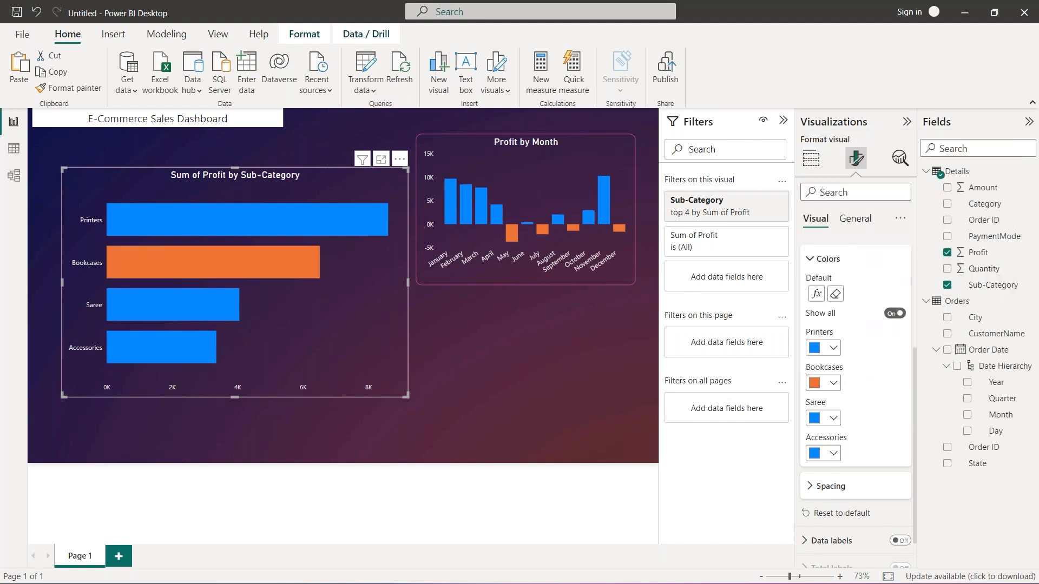
- Colour the Saree bar green #007A02 and the Accessories bar custom red #E70819
left_click(836, 420)
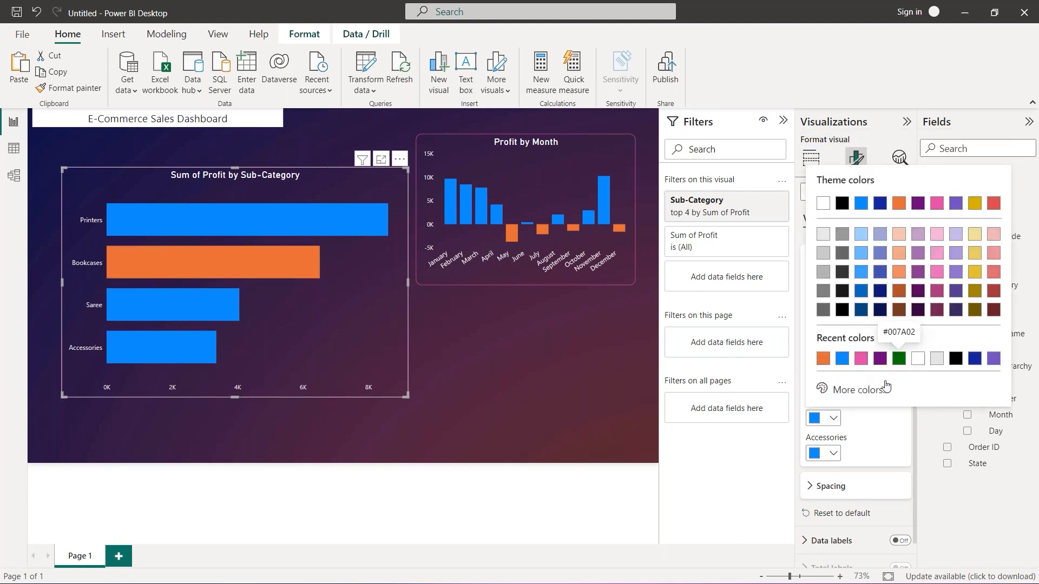
left_click(898, 359)
left_click(834, 453)
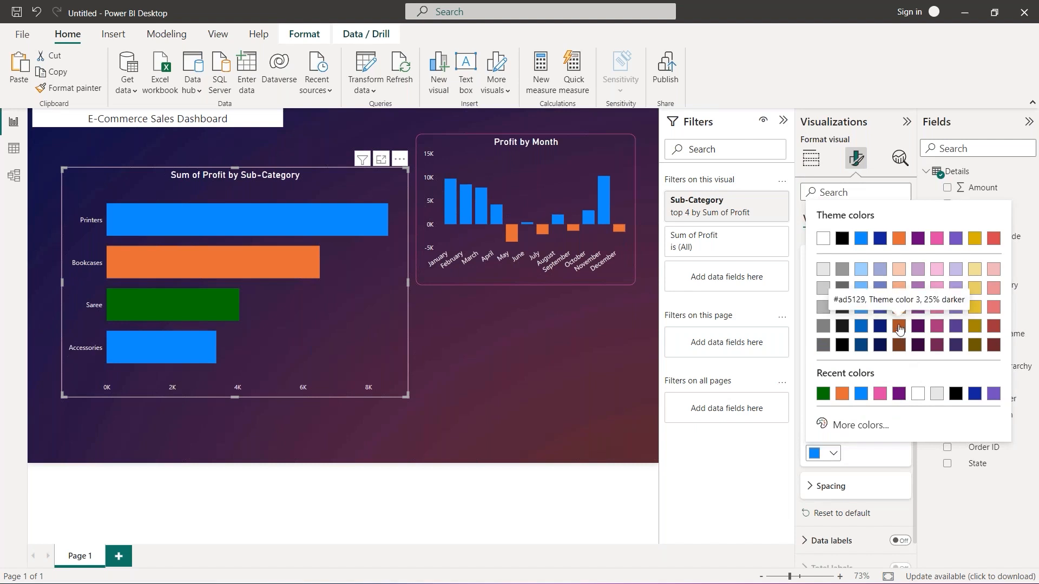
left_click(994, 239)
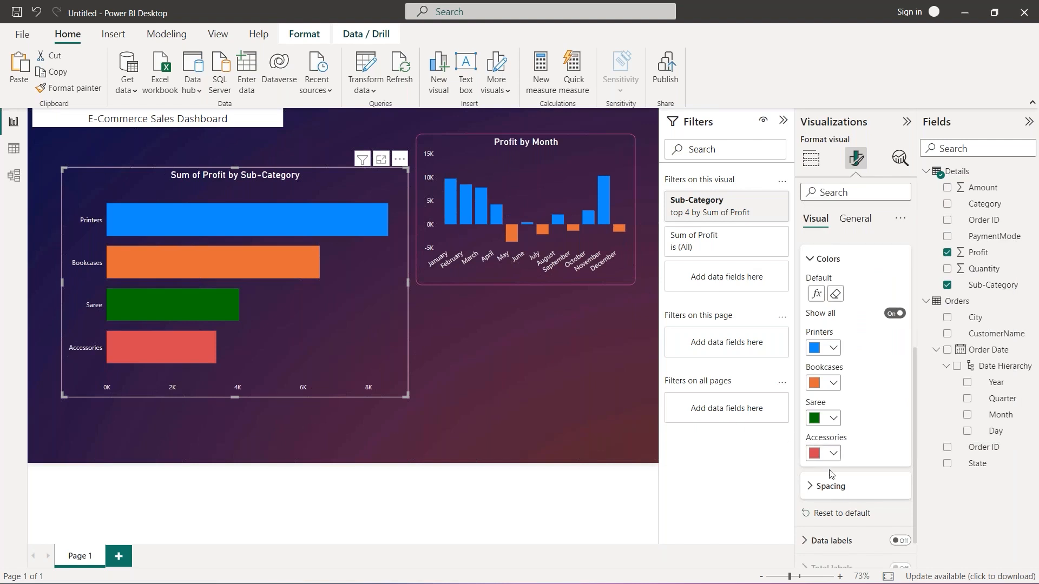
left_click(823, 454)
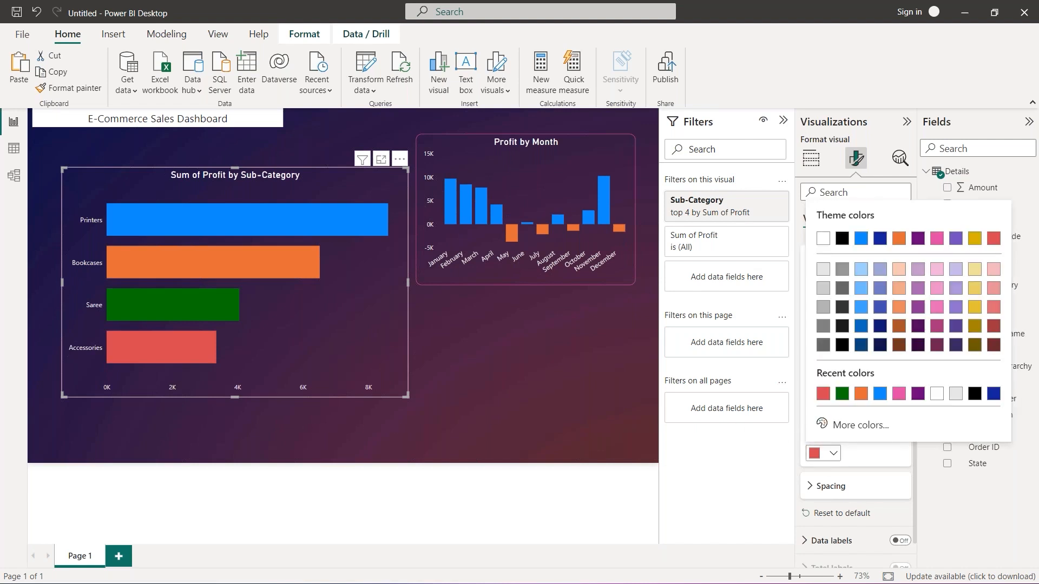
left_click(852, 425)
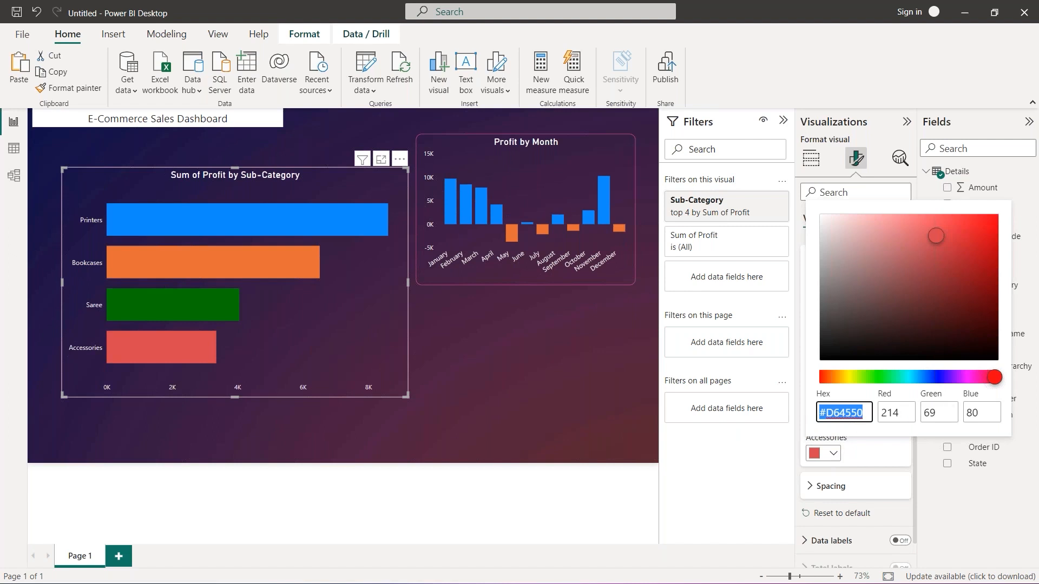
left_click(995, 219)
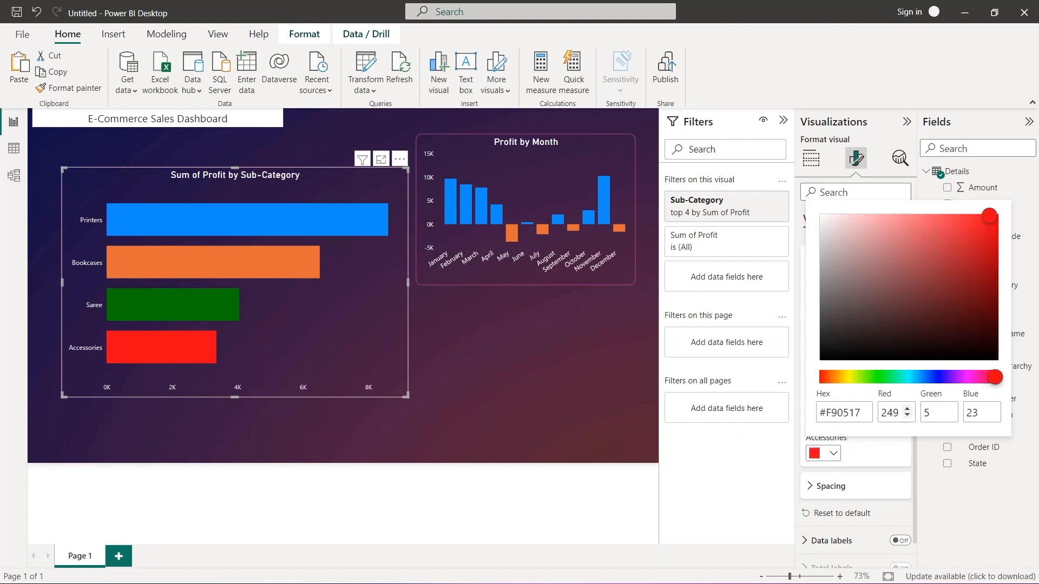
left_click(988, 228)
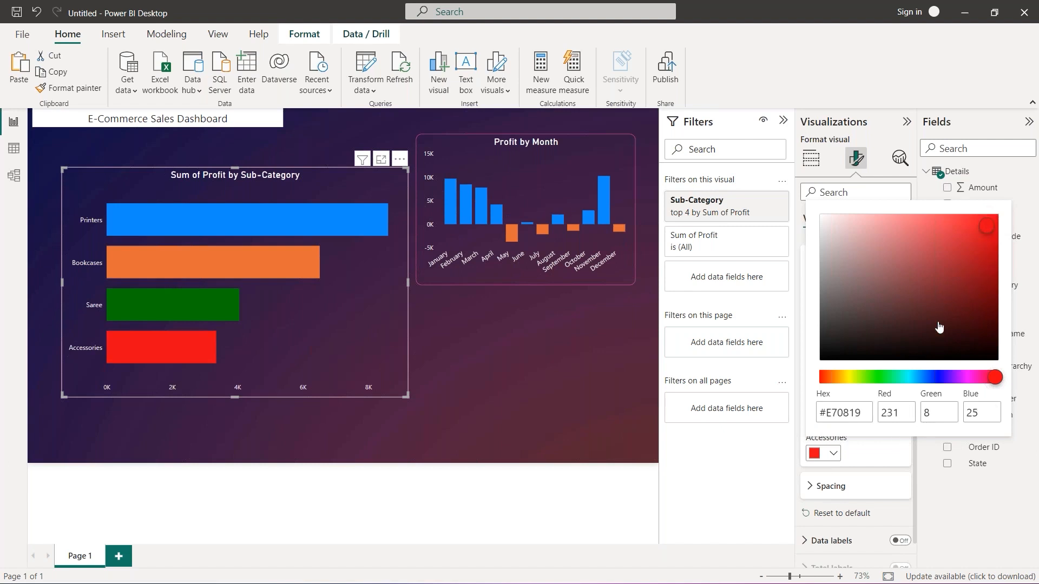
left_click(900, 455)
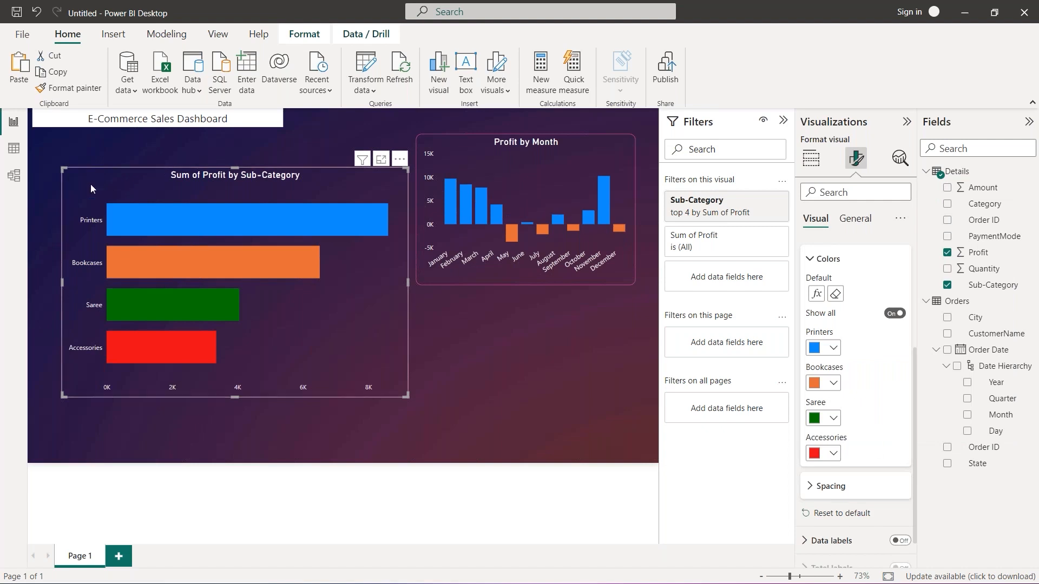
- Shrink the Sub-Category chart and place it below Profit by Month, aligning both charts at equal width along the page's right edge
left_click_drag(65, 171, 411, 294)
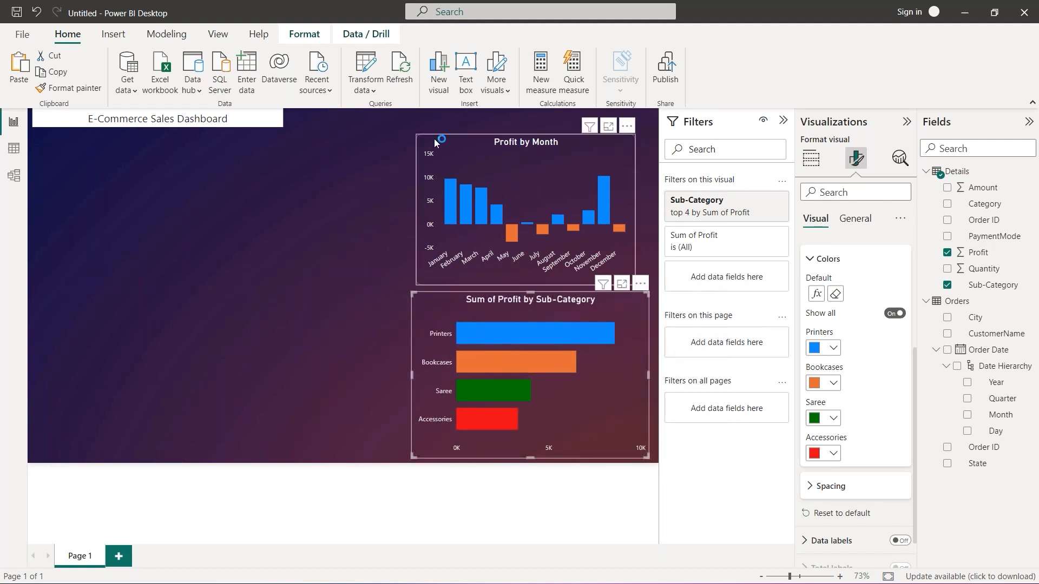
left_click_drag(444, 125, 447, 137)
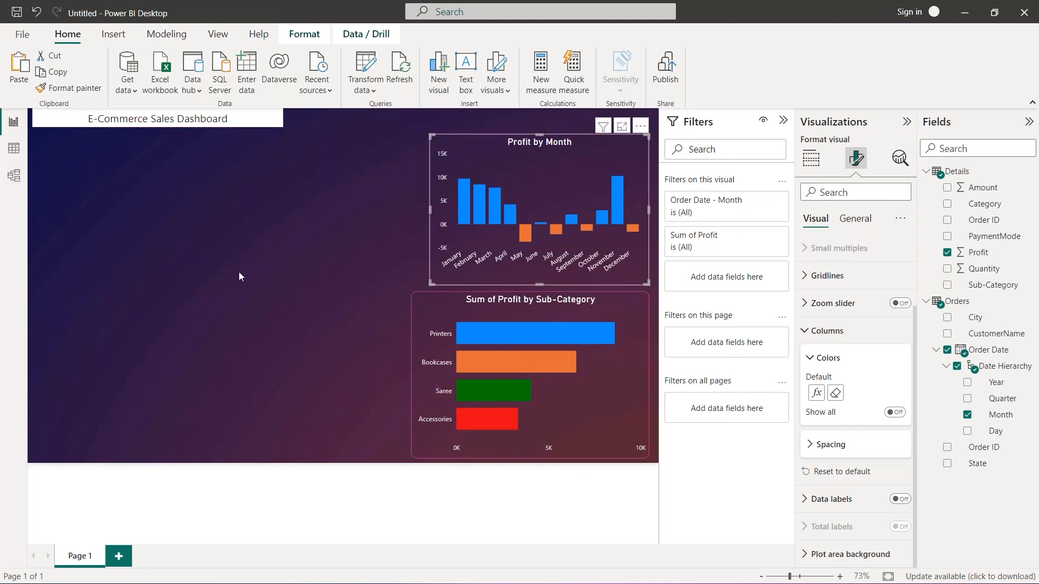
key("alt+Tab")
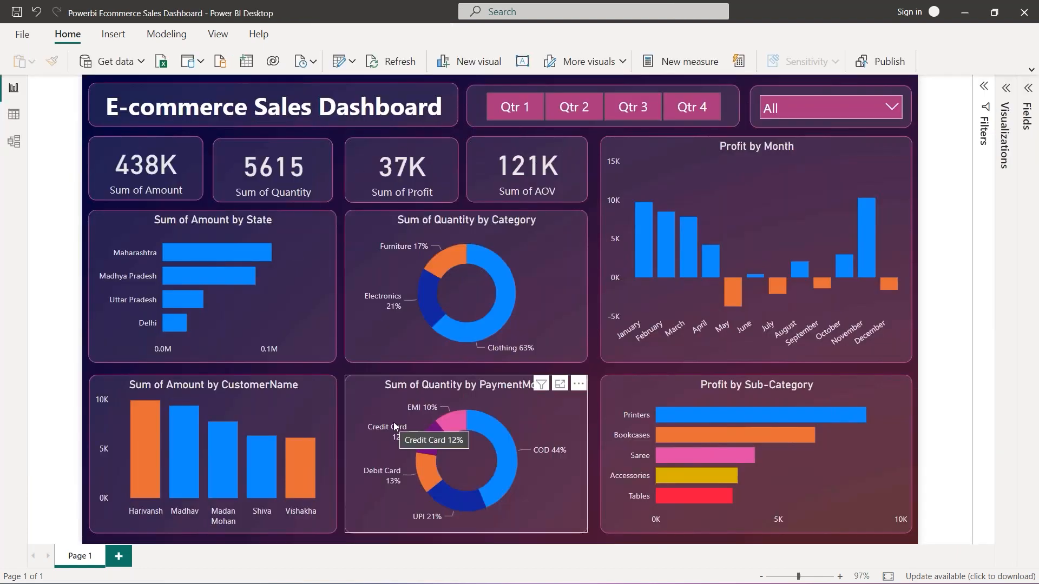
key("alt+Tab")
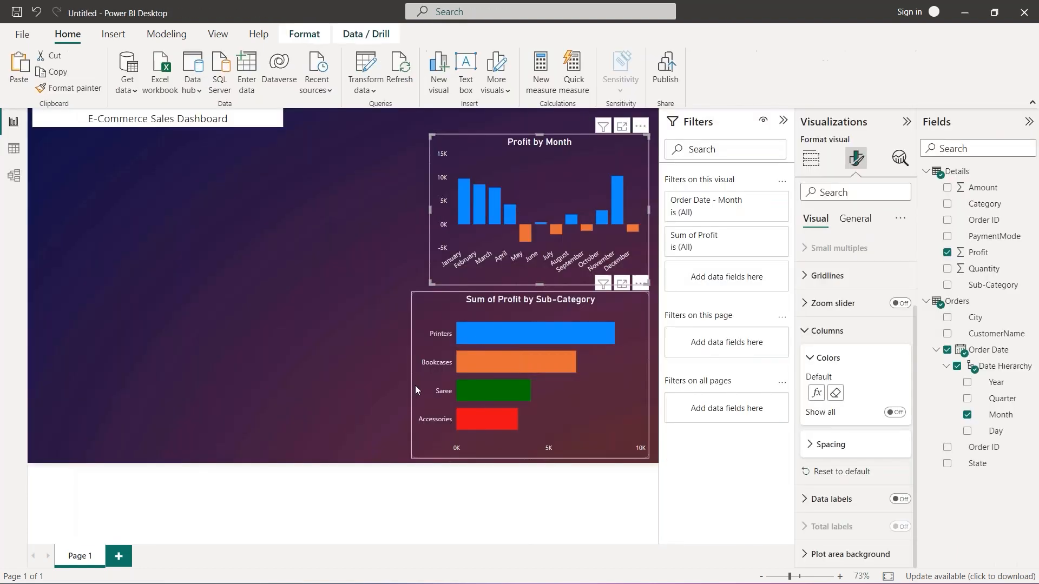
left_click(427, 372)
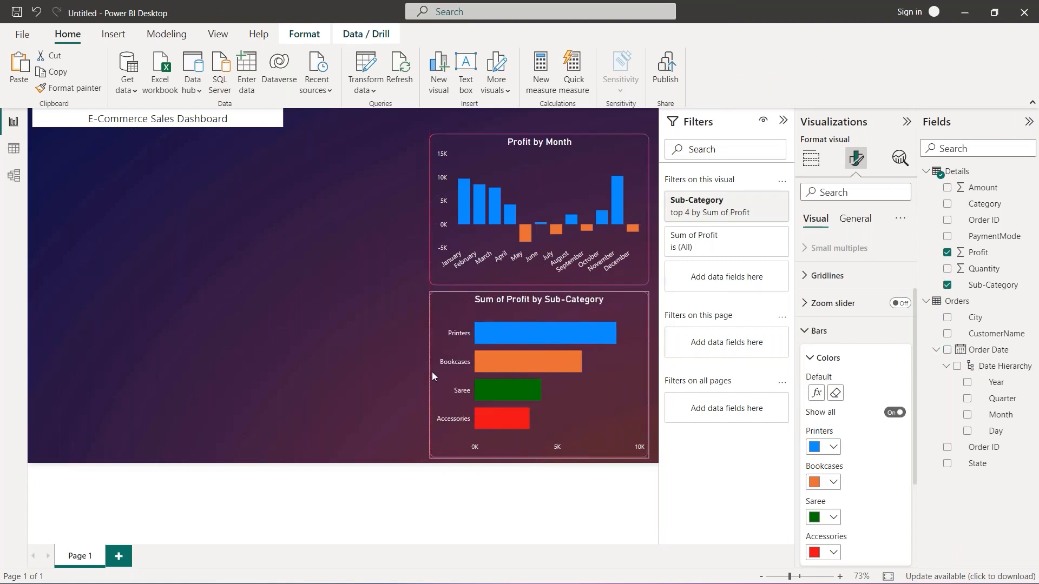
left_click(320, 358)
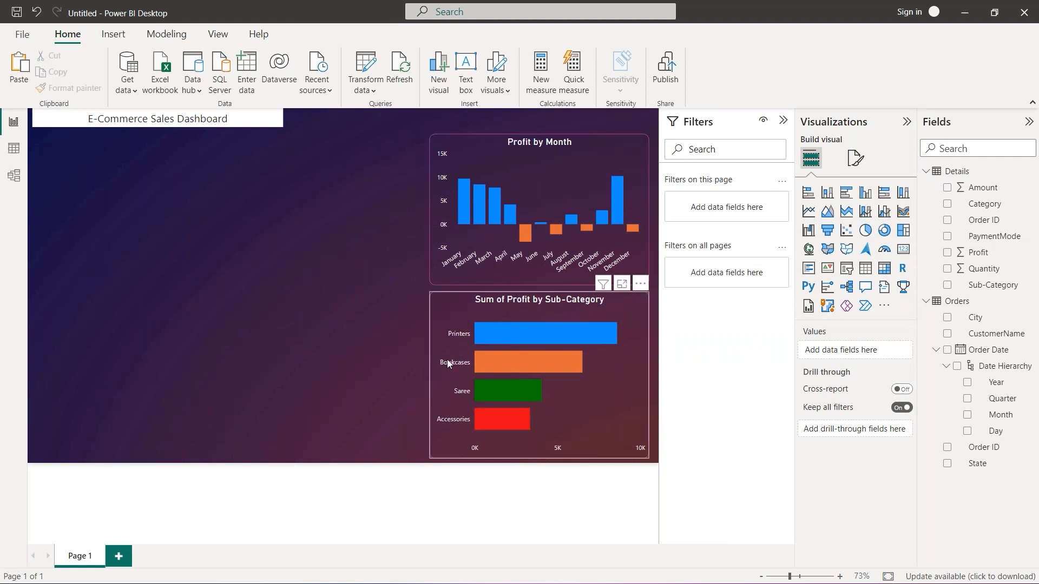
- Set the font size of the Sub-Category chart's Y-axis values to 11
left_click(447, 304)
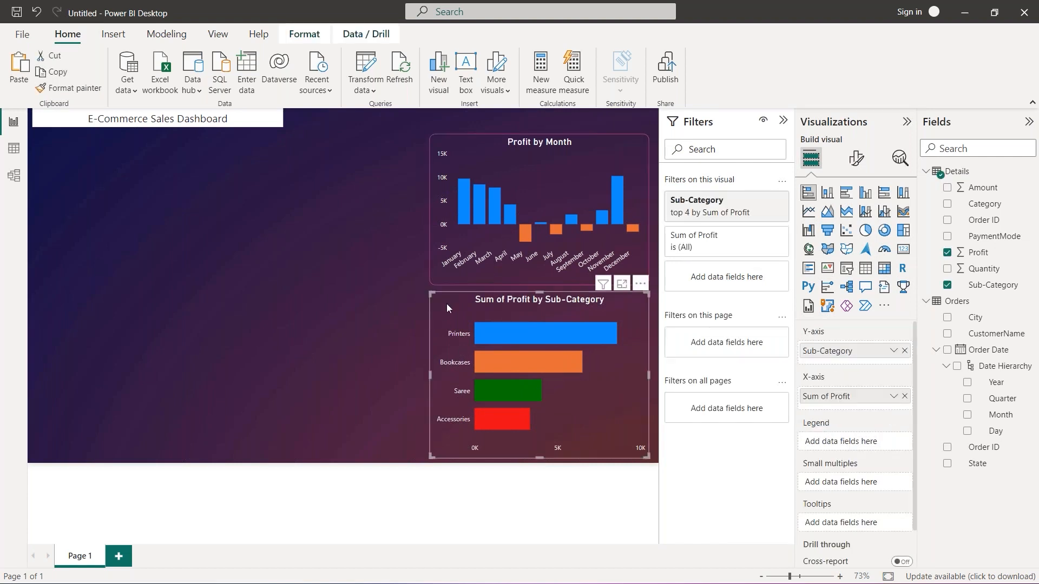
left_click(469, 267)
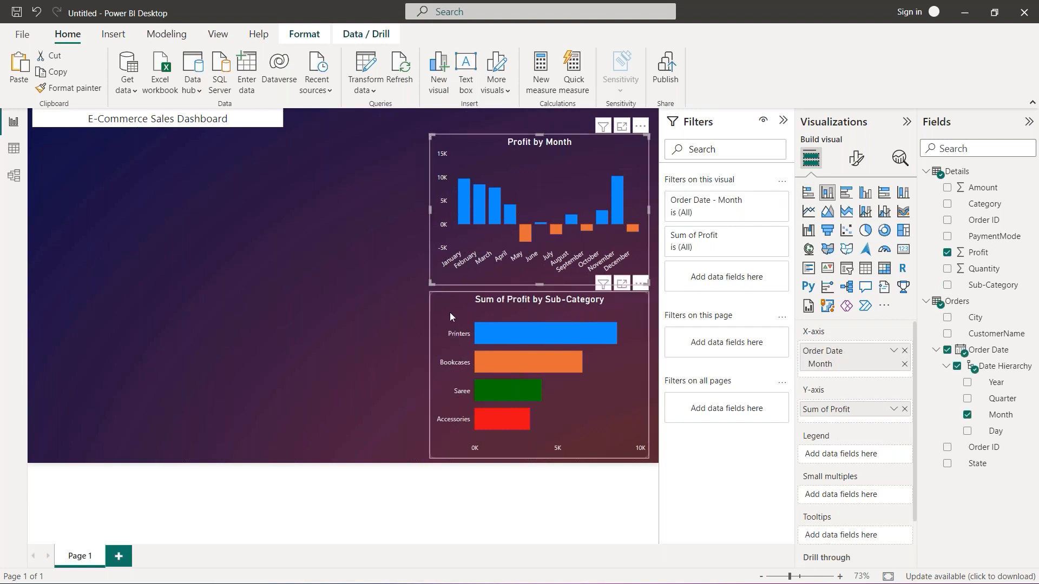
left_click(447, 346)
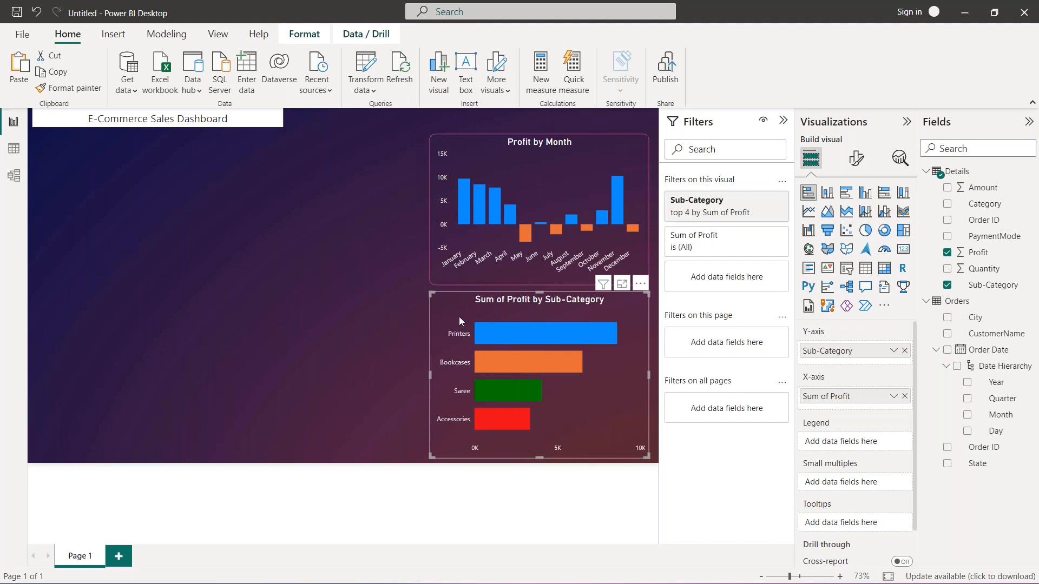
left_click(856, 158)
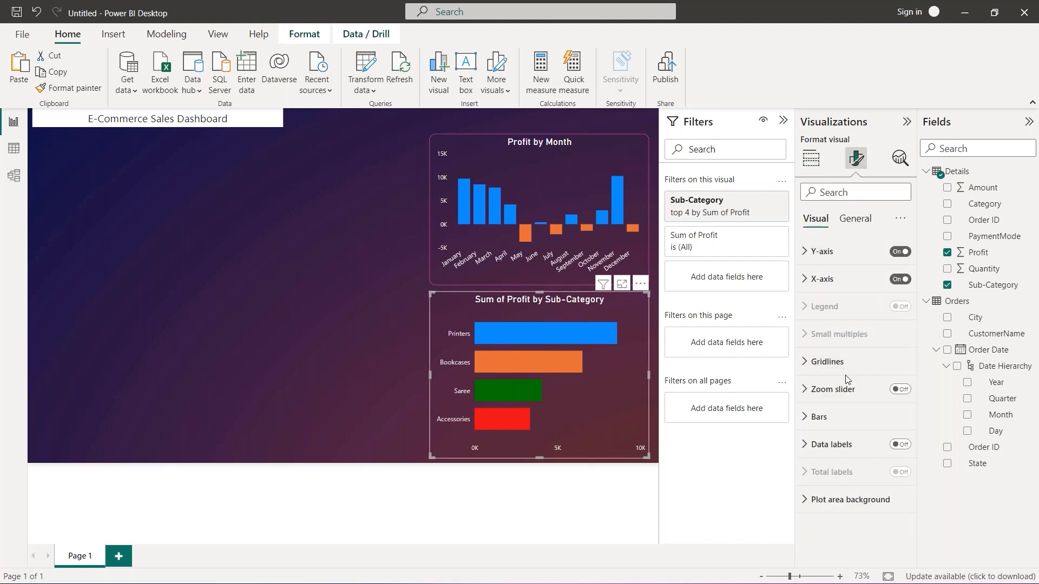
left_click(838, 259)
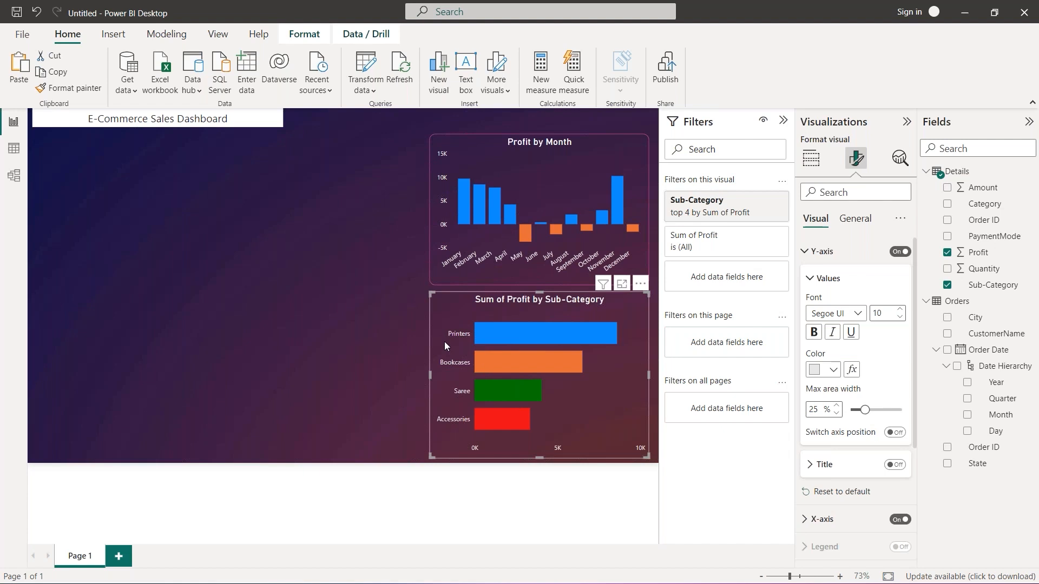
left_click(900, 310)
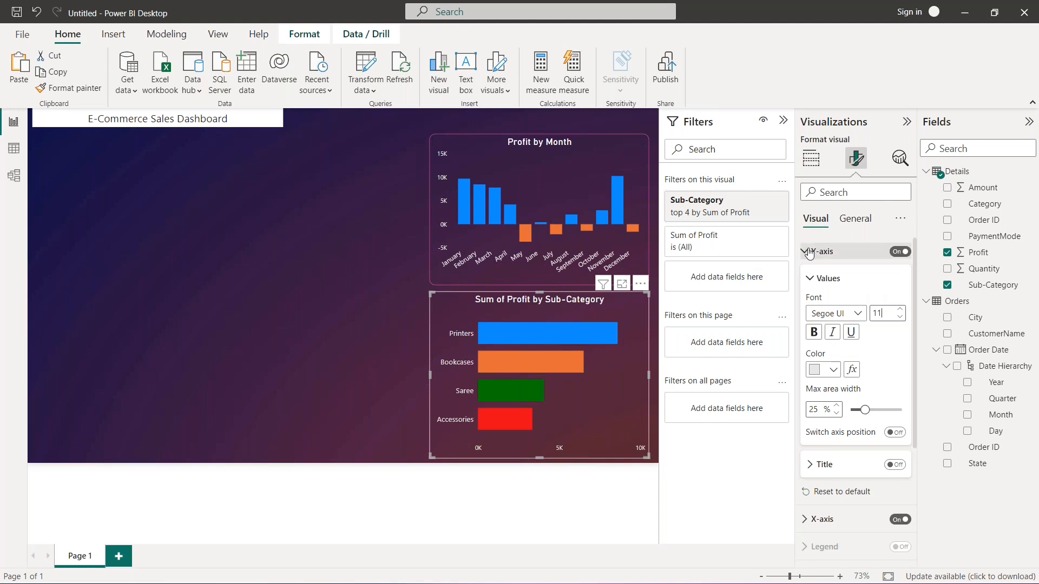
left_click(809, 252)
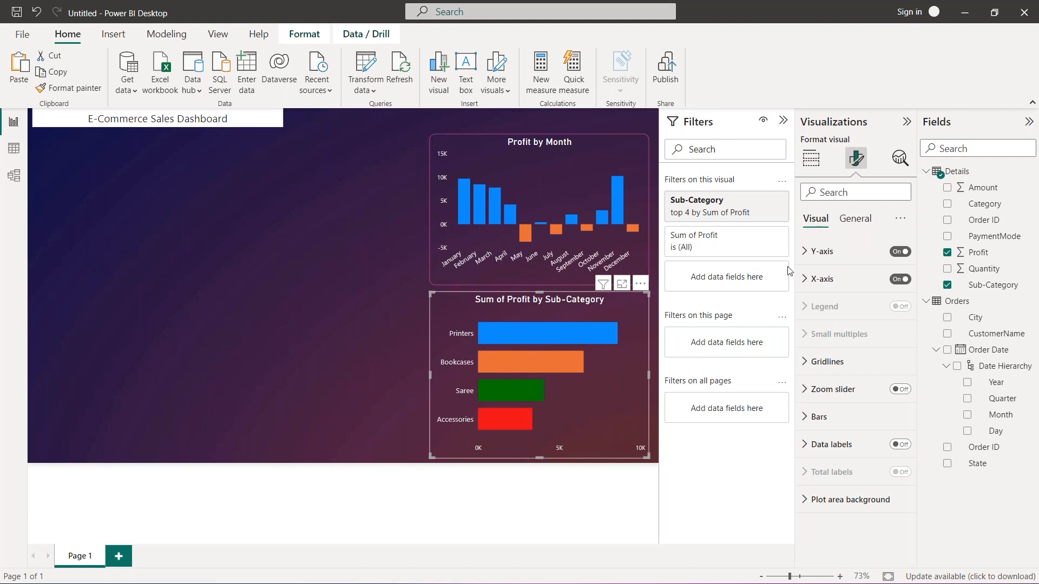
- Shorten the bar chart's title text to "Profit by Sub-Category"
left_click(859, 220)
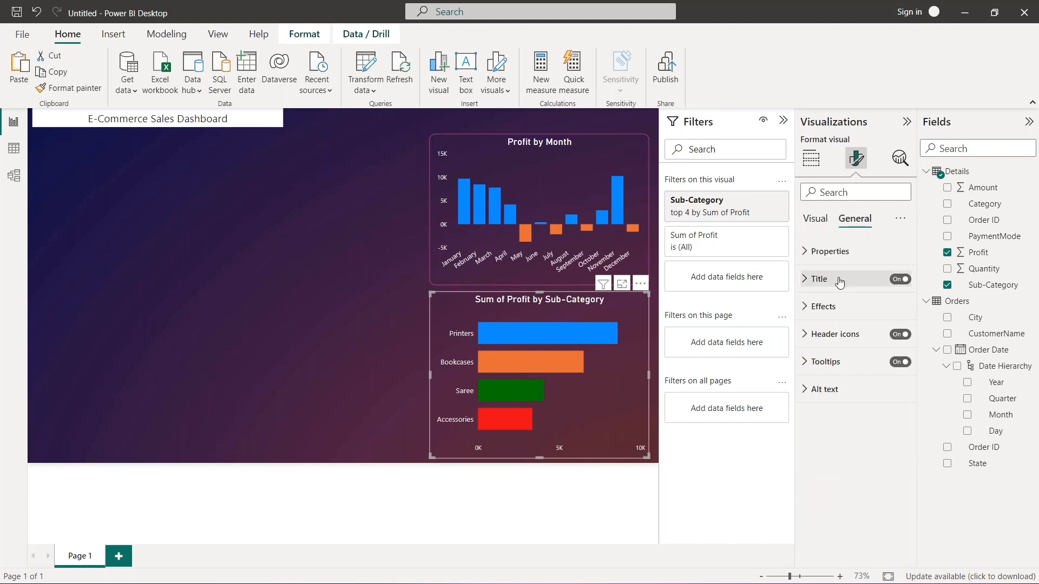
left_click(839, 279)
left_click(839, 319)
key("BackSpace")
key("BackSpace")
key("BackSpace")
key("BackSpace")
key("BackSpace")
key("BackSpace")
key("BackSpace")
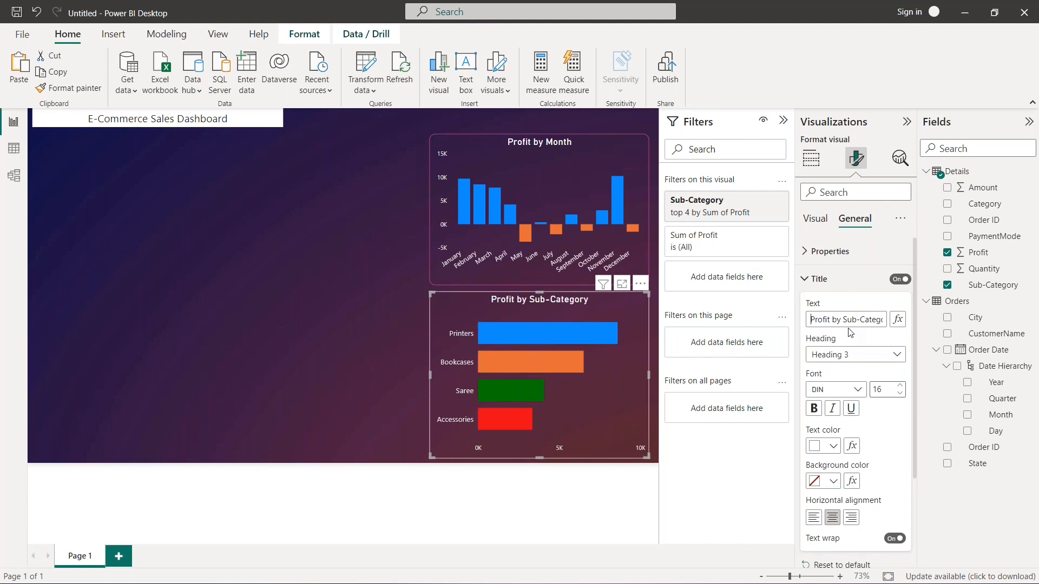
- Check the finished example dashboard, insert an empty donut chart and place it in the free area beside Profit by Month
left_click(324, 389)
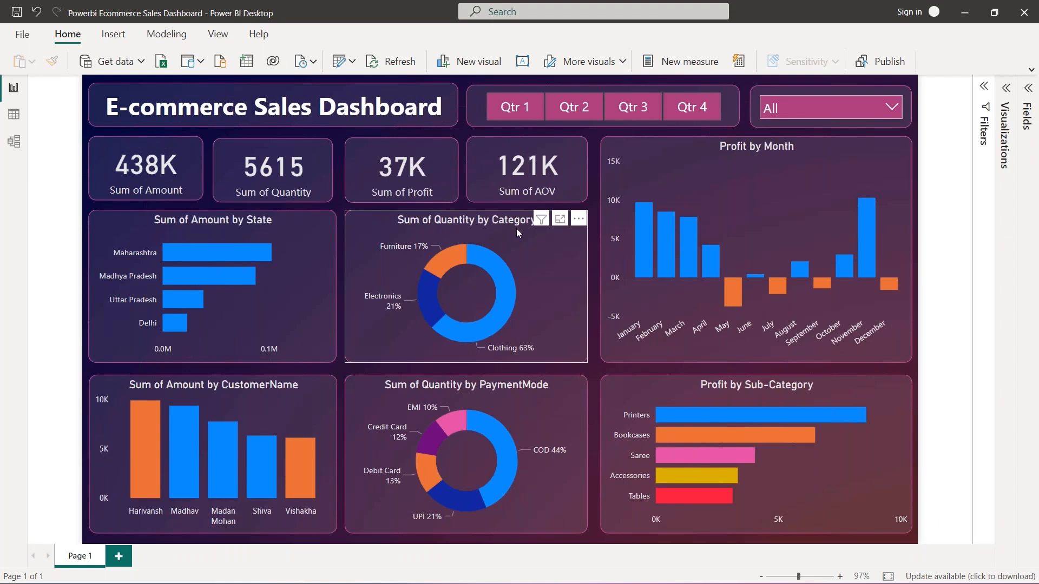
key("alt+Tab")
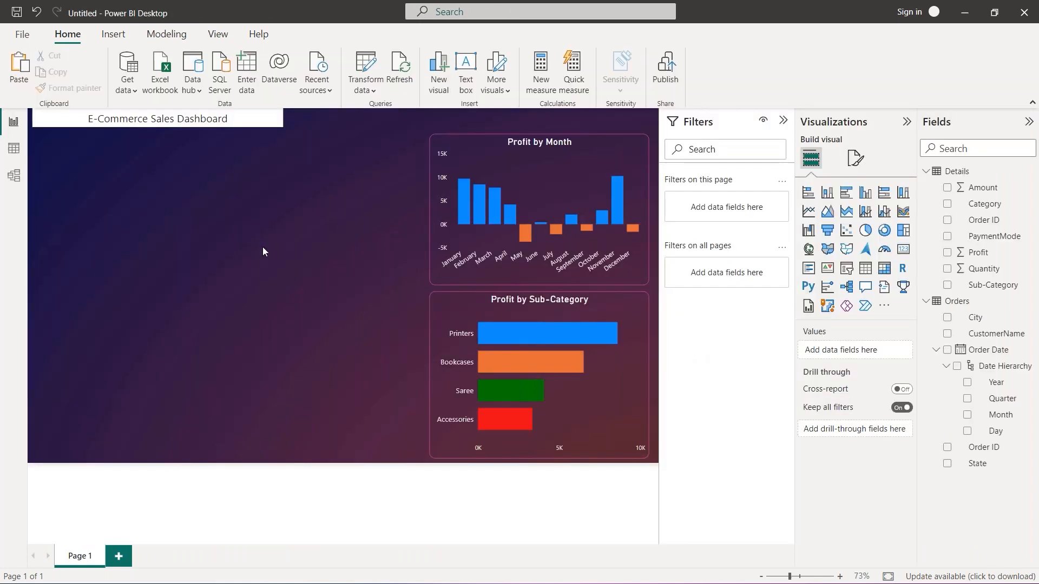
key("alt+Tab")
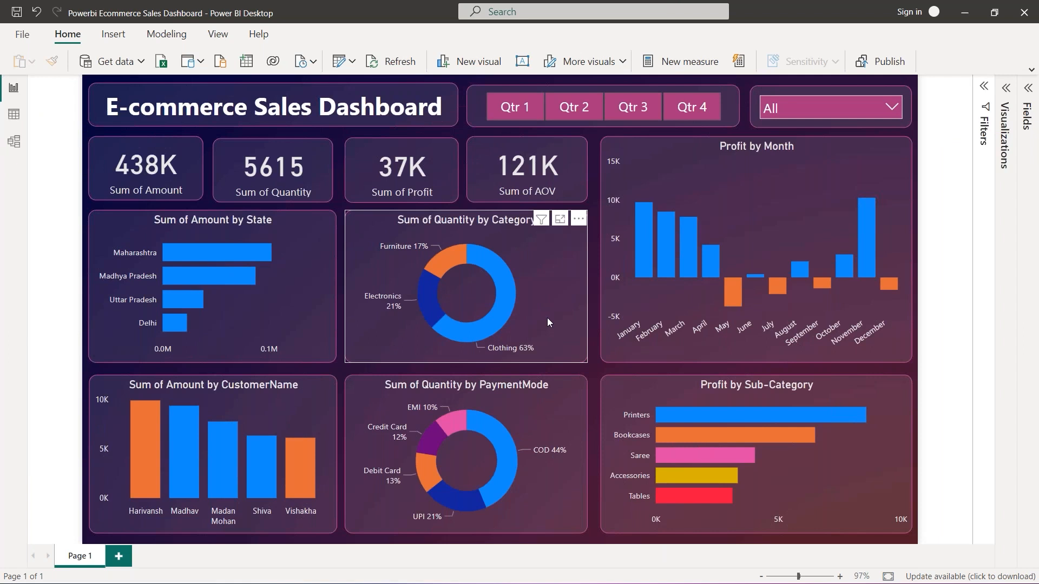
key("alt+Tab")
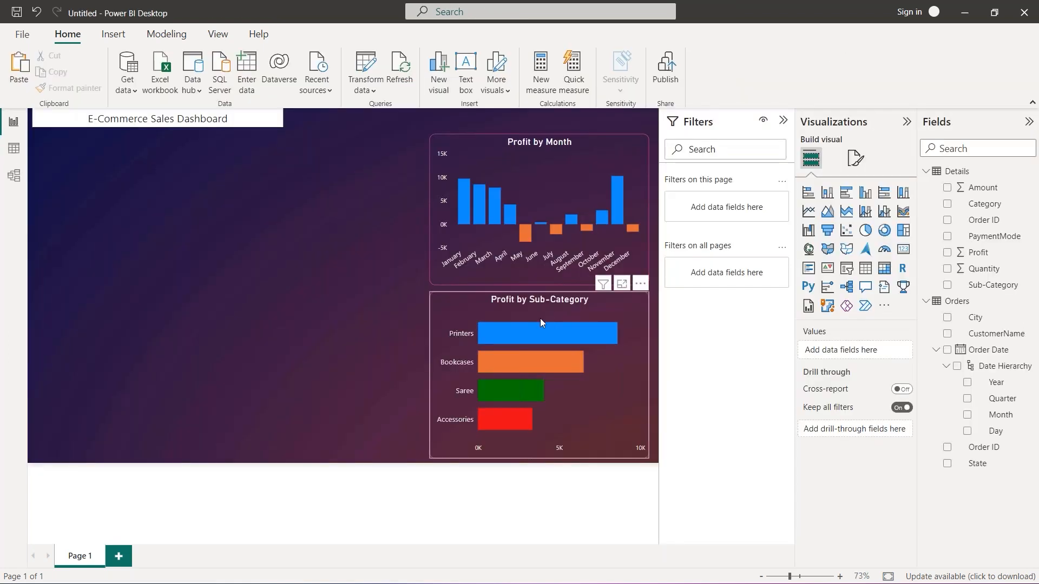
left_click(891, 232)
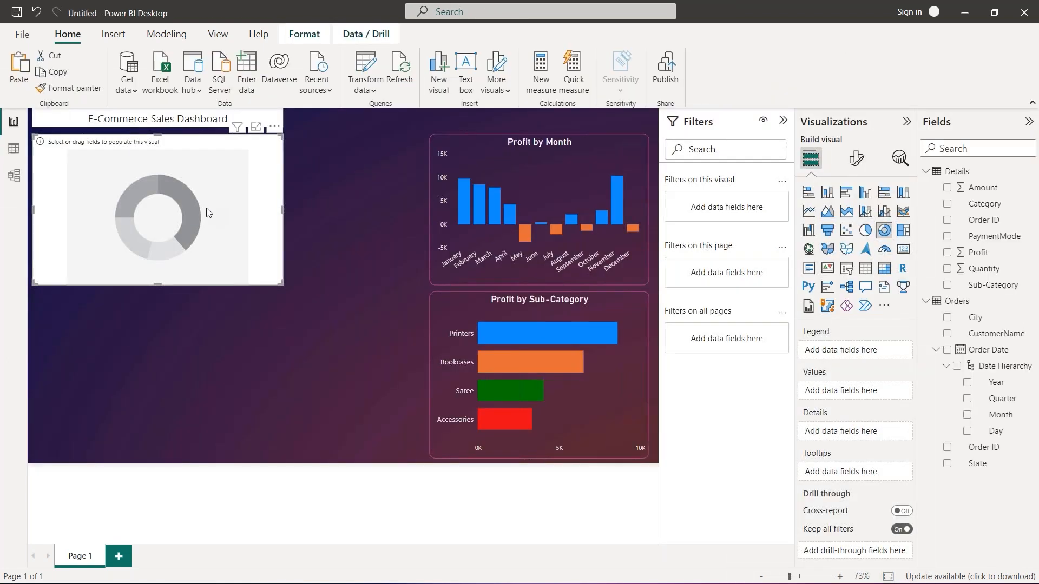
left_click_drag(206, 212, 288, 241)
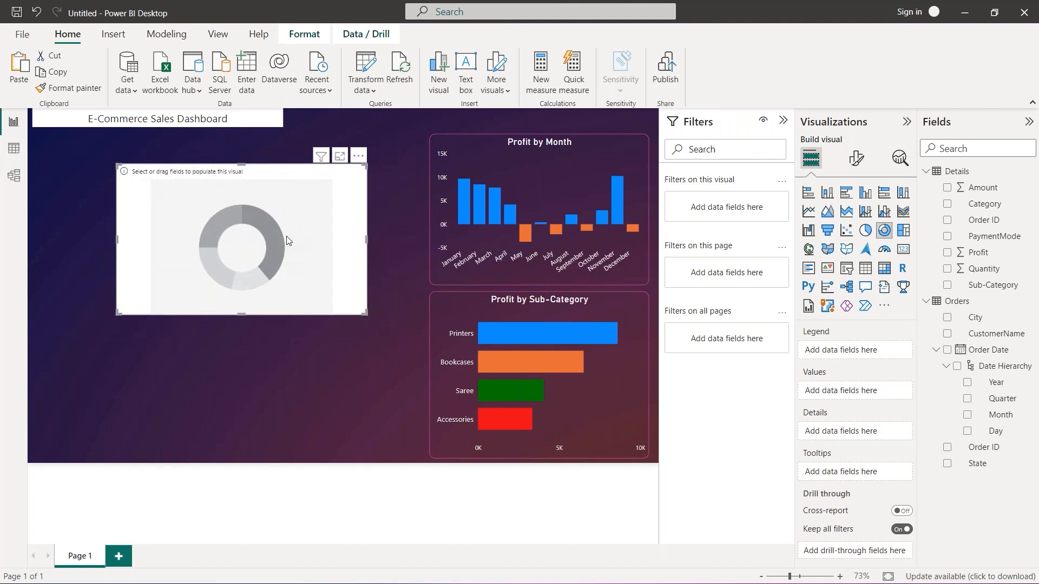
- Fill the donut chart with Quantity as the values and Category as the legend, as in the example dashboard
key("alt+Tab")
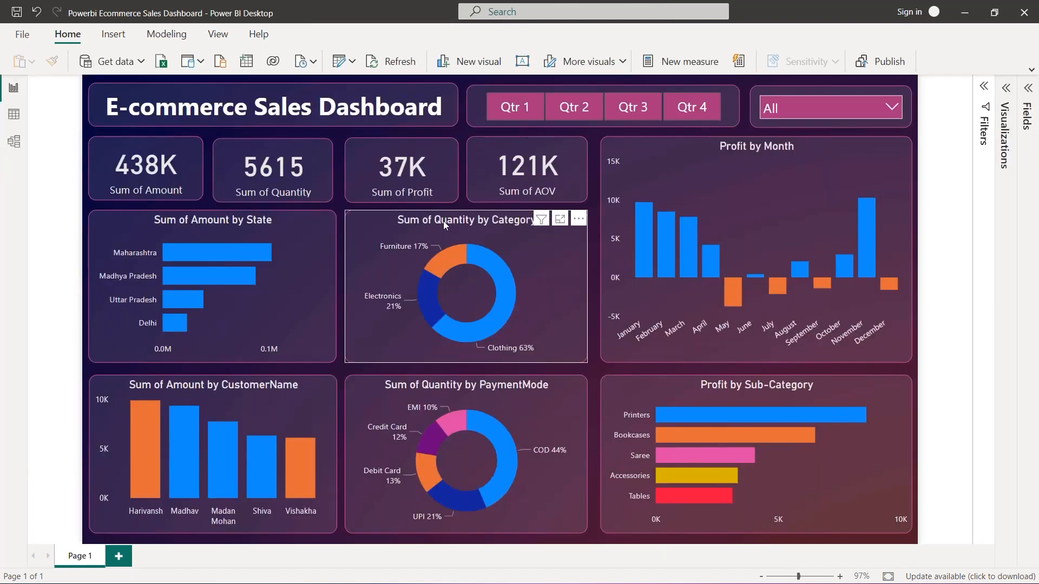
key("alt+Tab")
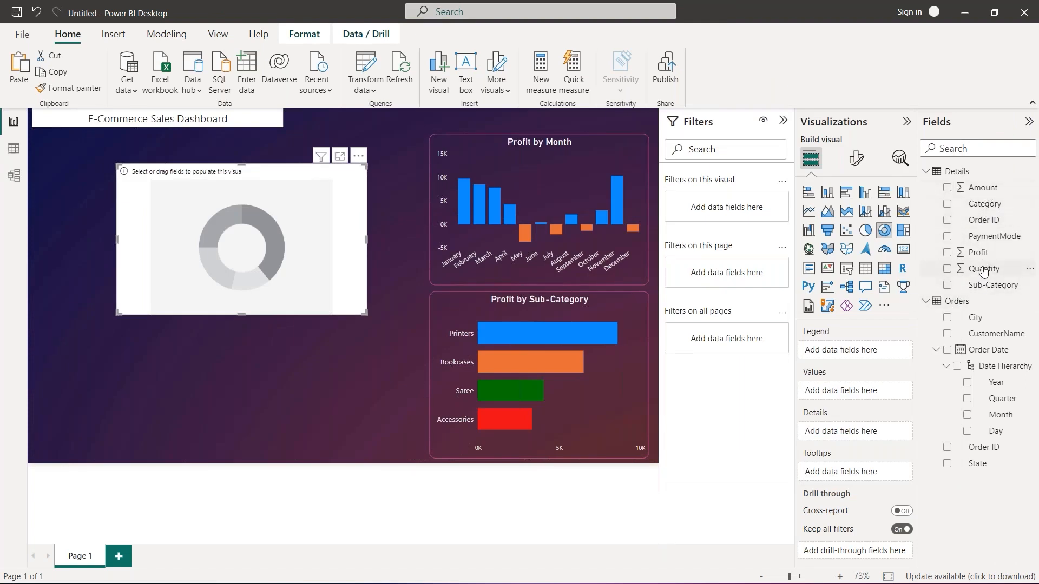
left_click_drag(983, 269, 303, 271)
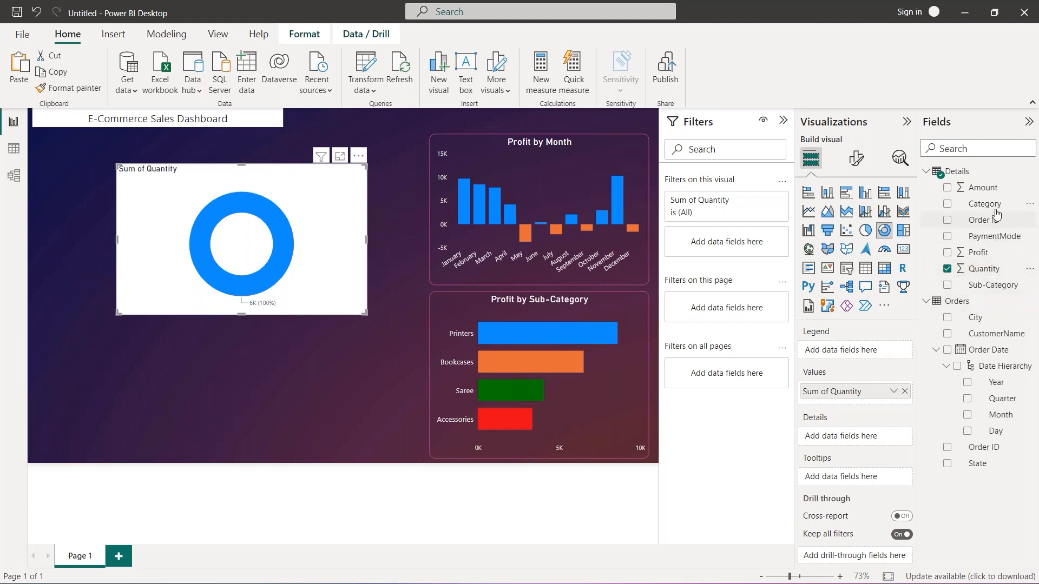
left_click_drag(986, 204, 251, 271)
mouse_move(250, 274)
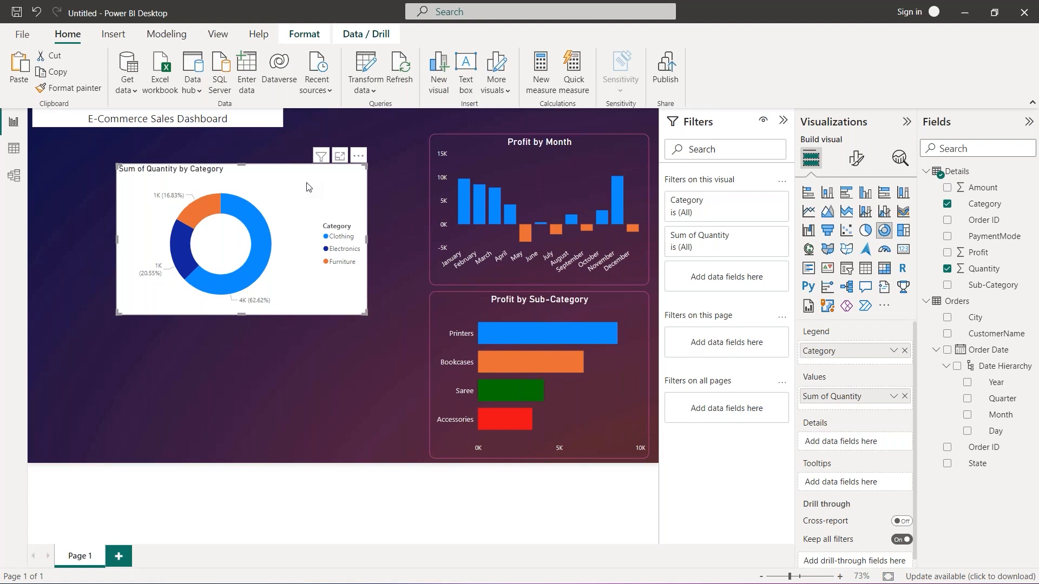
- Copy the formatting of the Profit by Month chart onto the donut chart with the Format painter
left_click(548, 154)
left_click(85, 89)
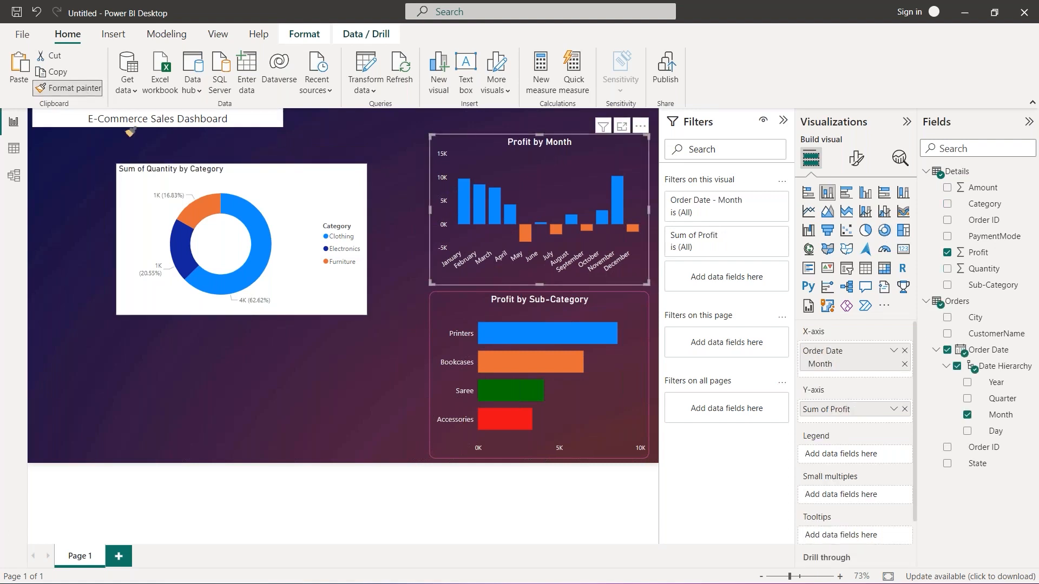
left_click(306, 182)
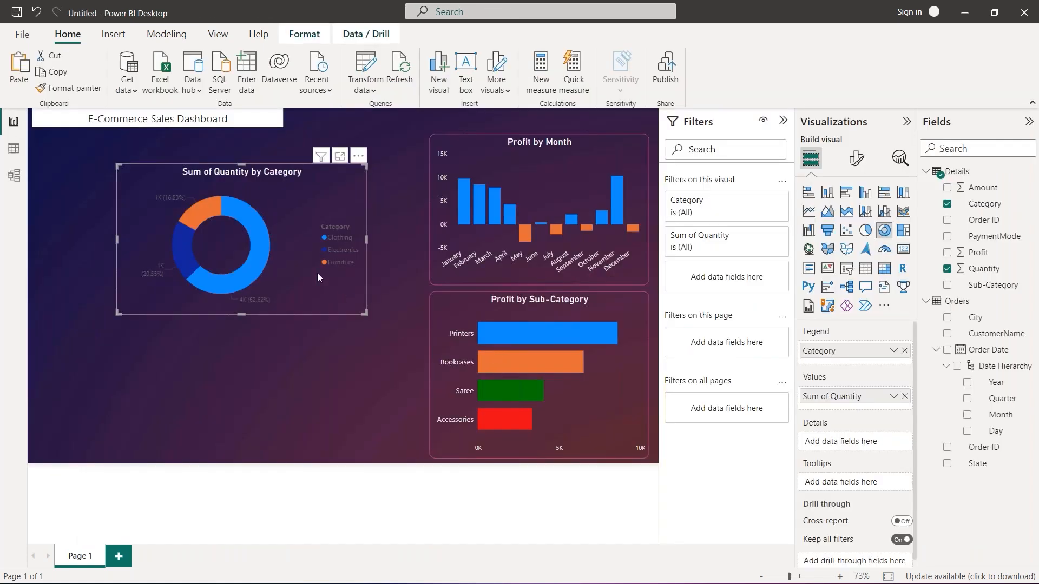
- Turn off the legend of the Sum of Quantity by Category donut chart
left_click(856, 159)
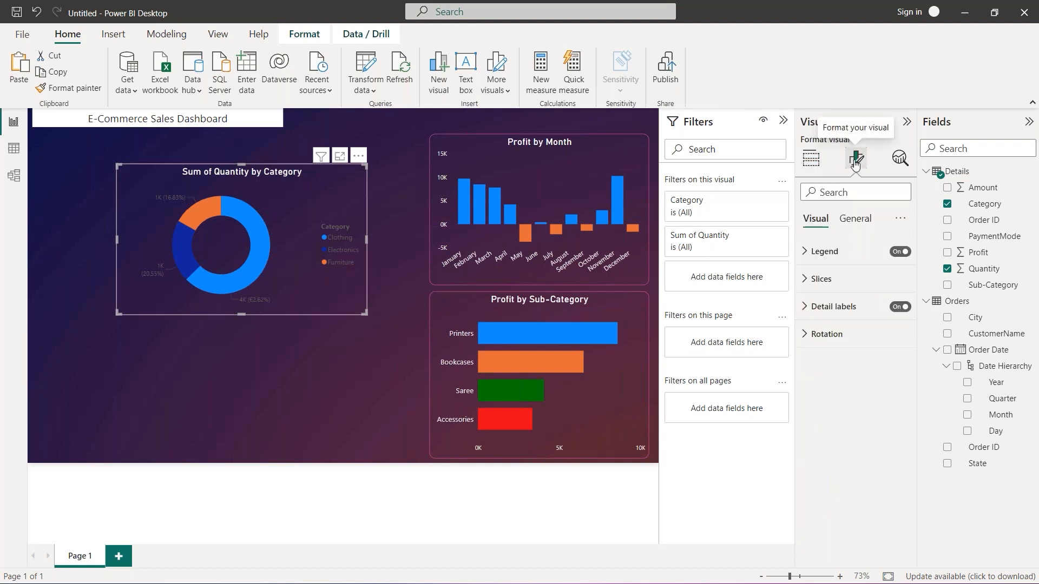
left_click(840, 252)
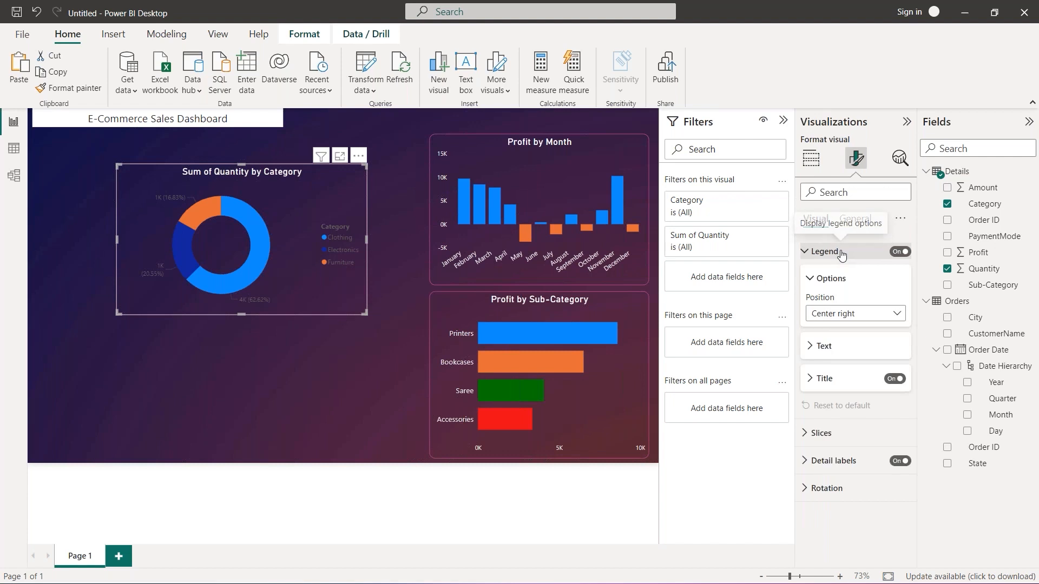
left_click(901, 252)
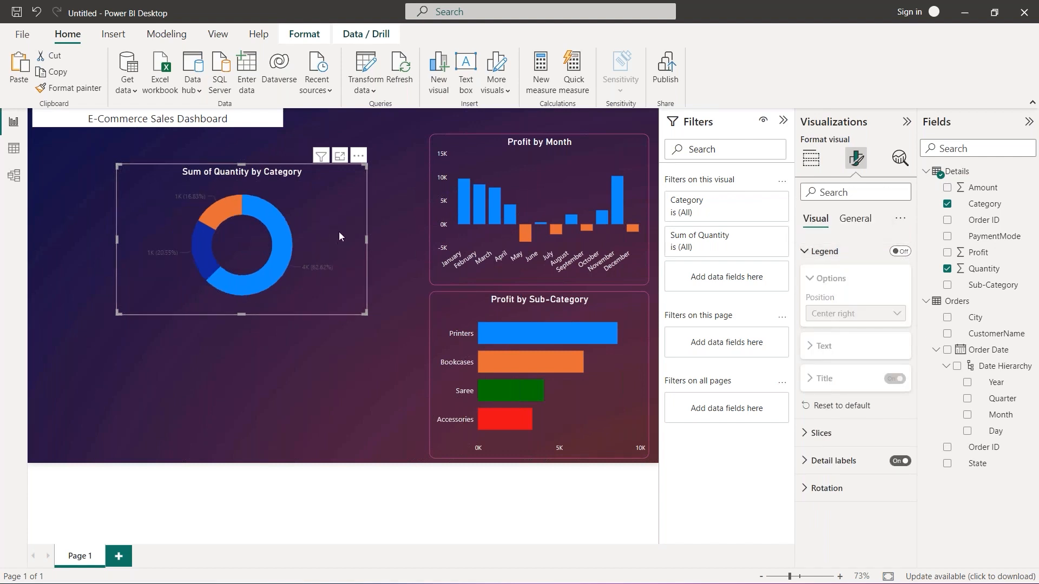
left_click(900, 251)
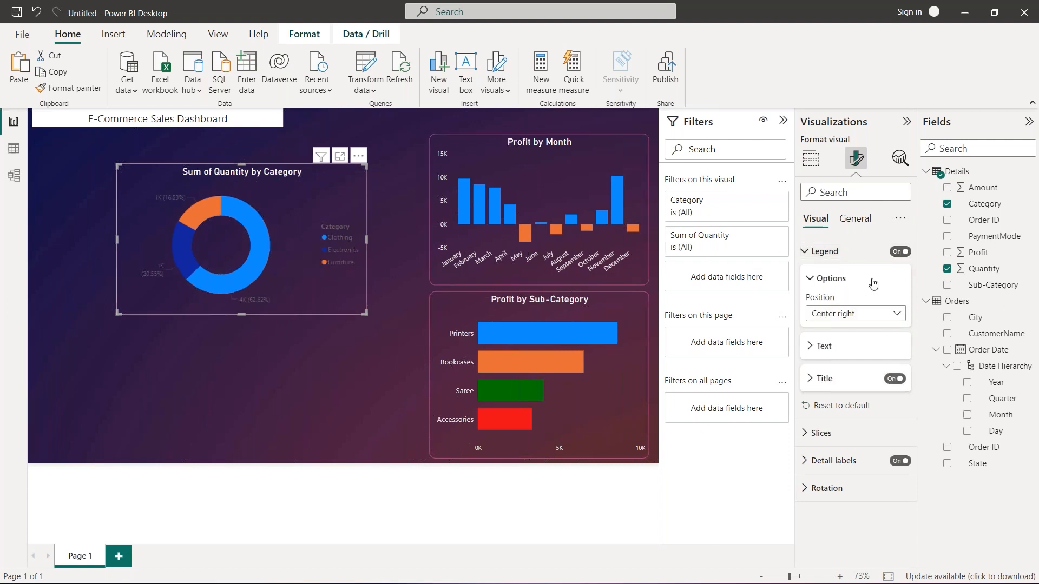
left_click(899, 255)
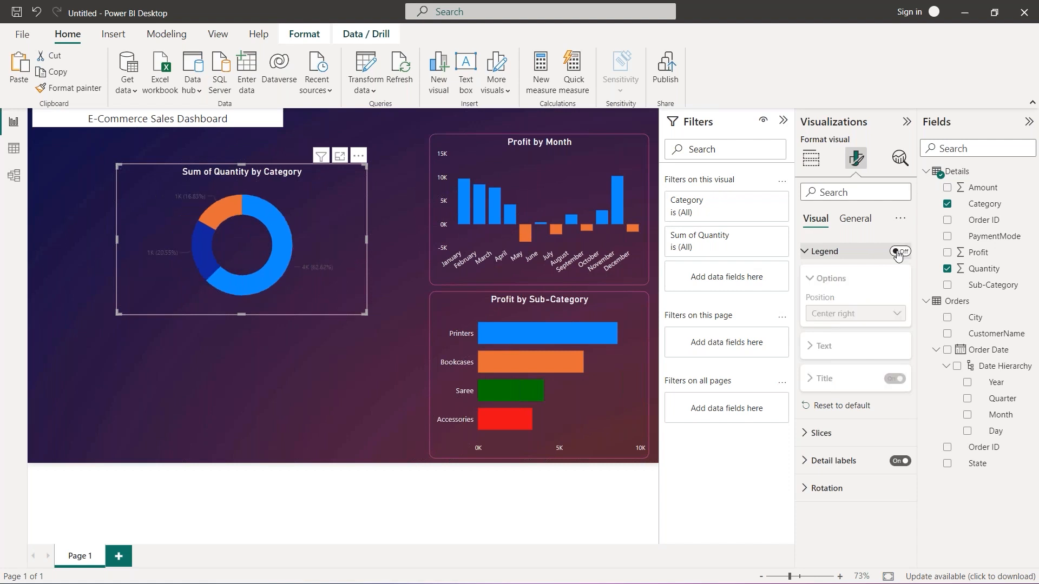
left_click(808, 252)
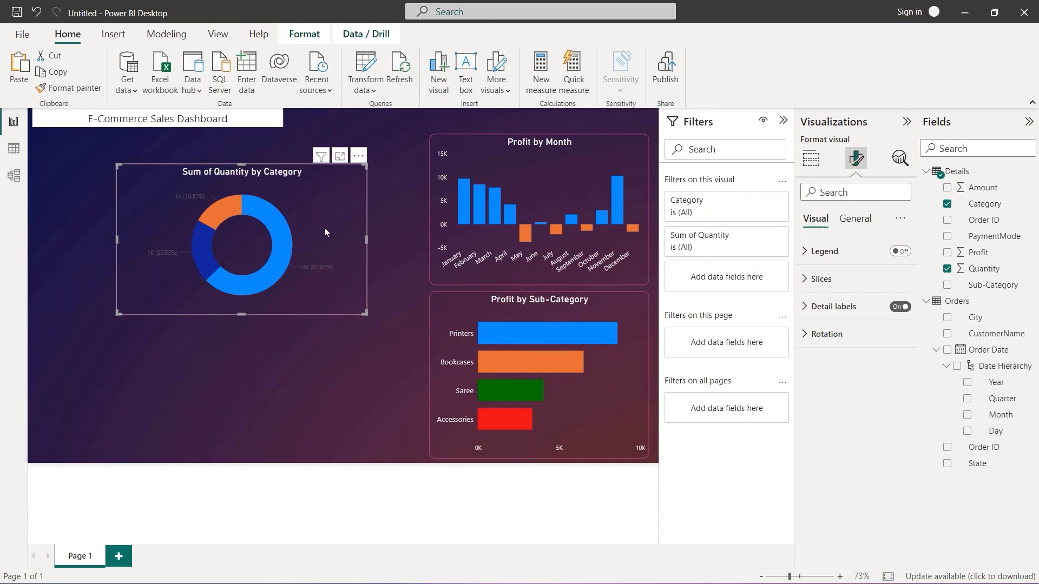
- Set the text color of the donut chart's detail label values to light grey
left_click(853, 307)
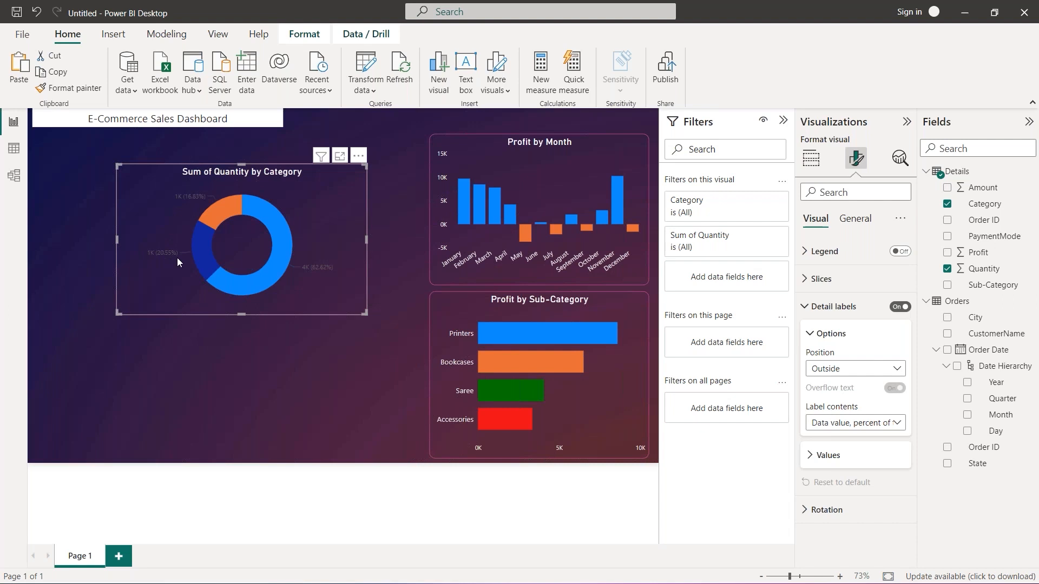
left_click(823, 456)
scroll(840, 431, "down", 3)
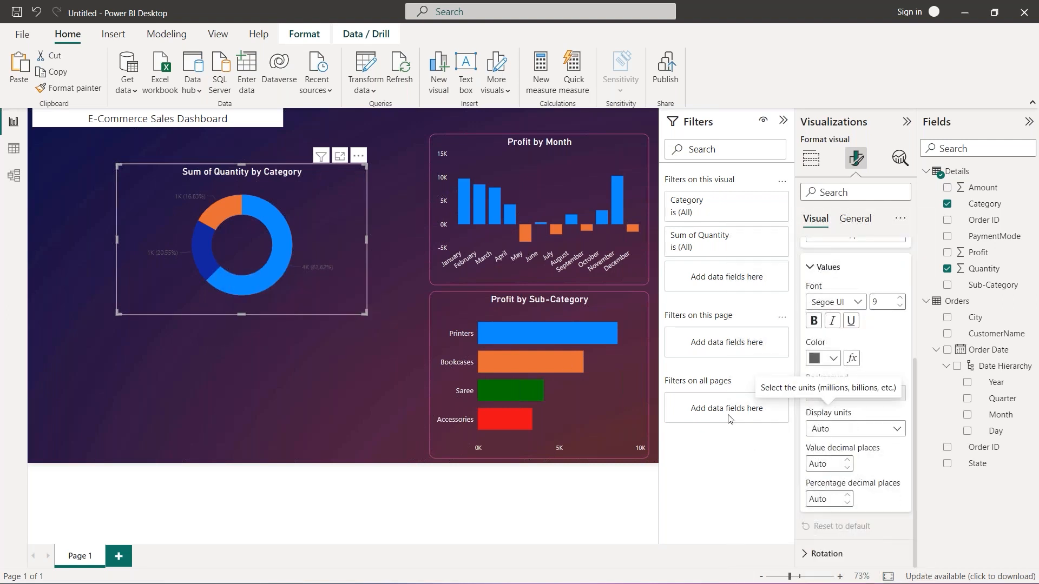
scroll(824, 282, "up", 3)
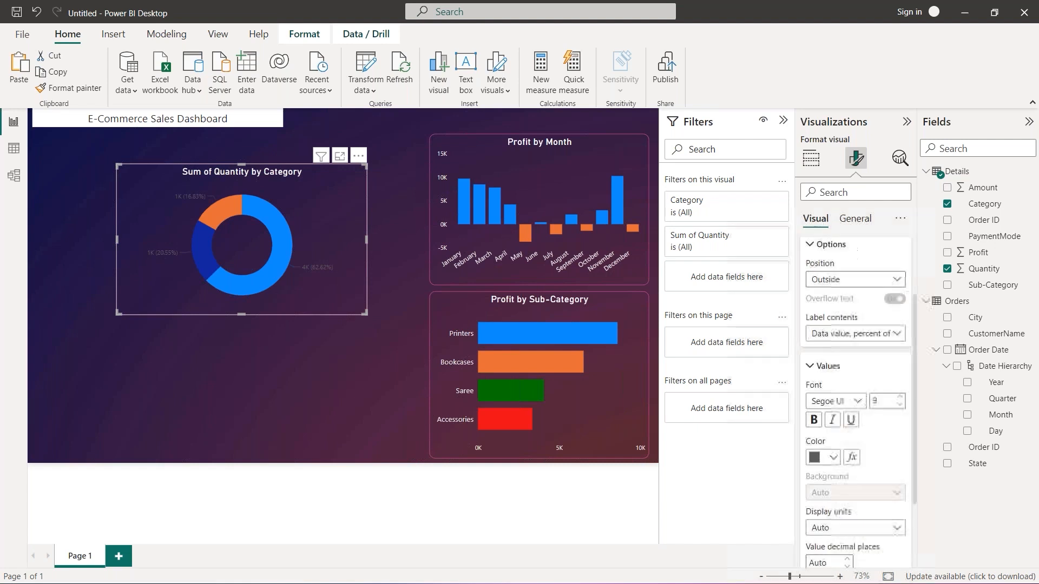
scroll(844, 303, "up", 1)
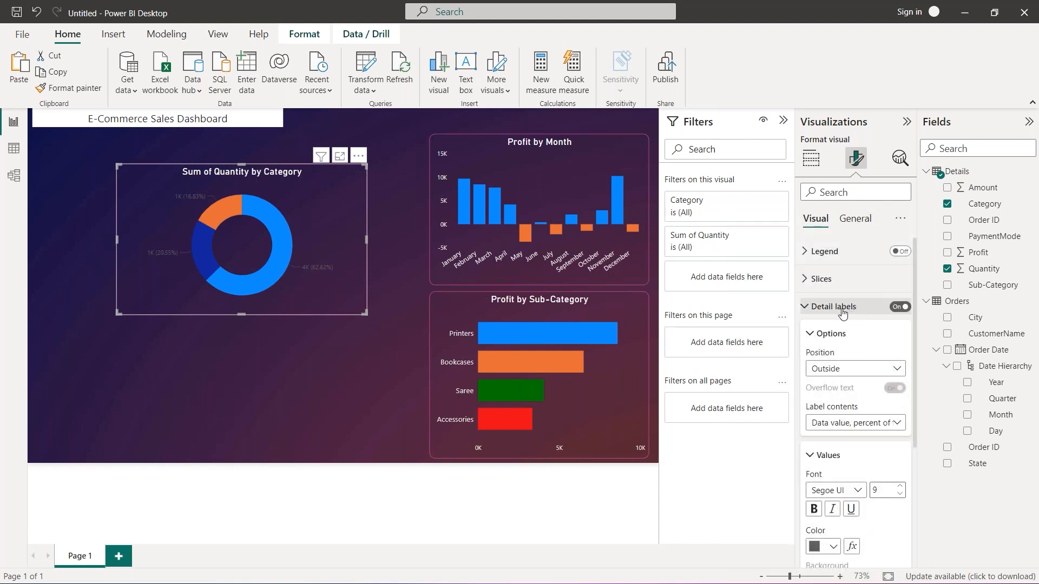
scroll(843, 314, "down", 4)
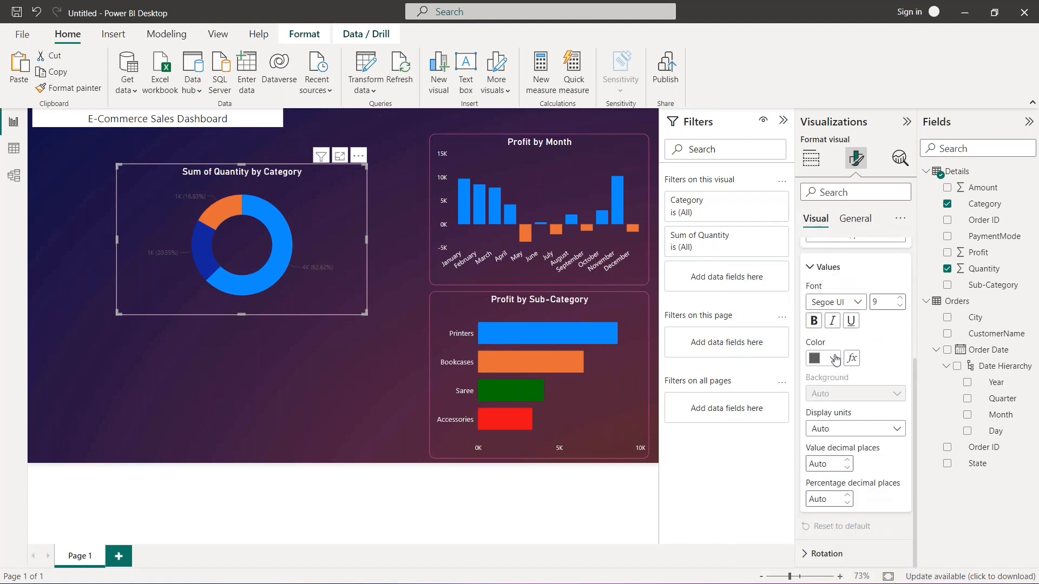
left_click(836, 359)
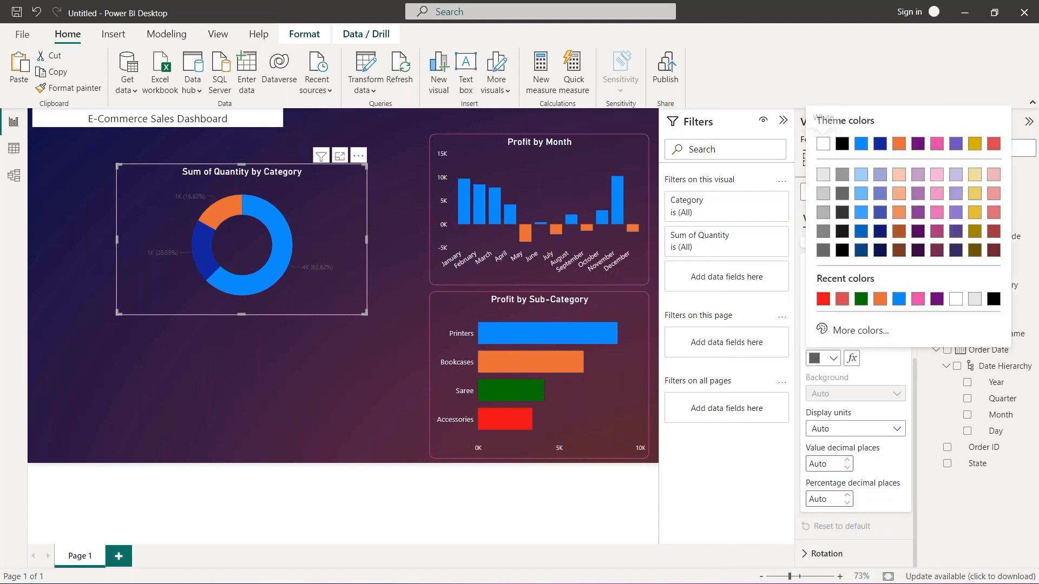
left_click(980, 300)
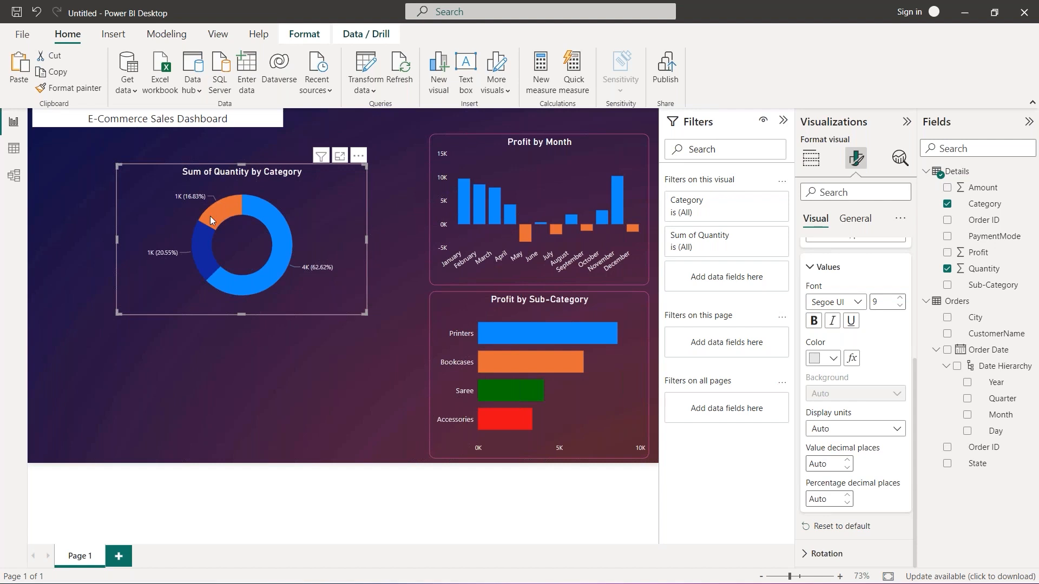
- Set the donut chart's detail label contents to "Category, percent of total"
mouse_move(225, 212)
scroll(866, 368, "up", 2)
left_click(831, 321)
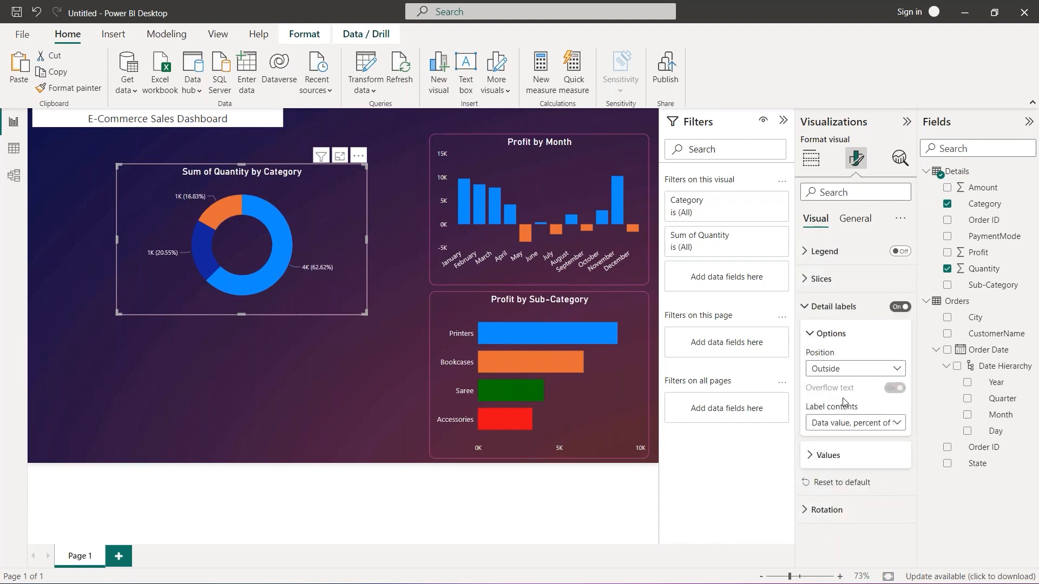
left_click(895, 423)
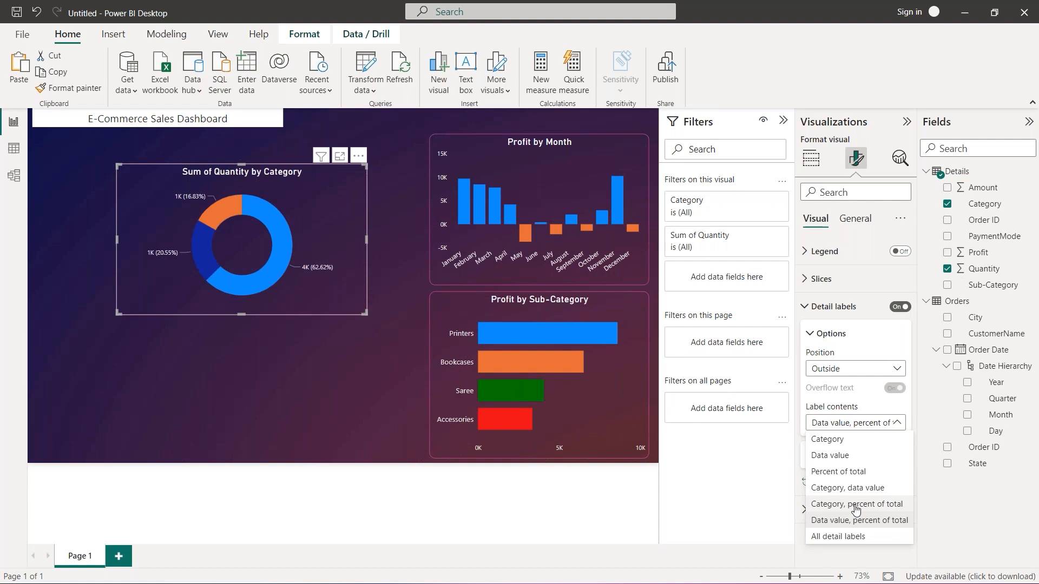
key("Escape")
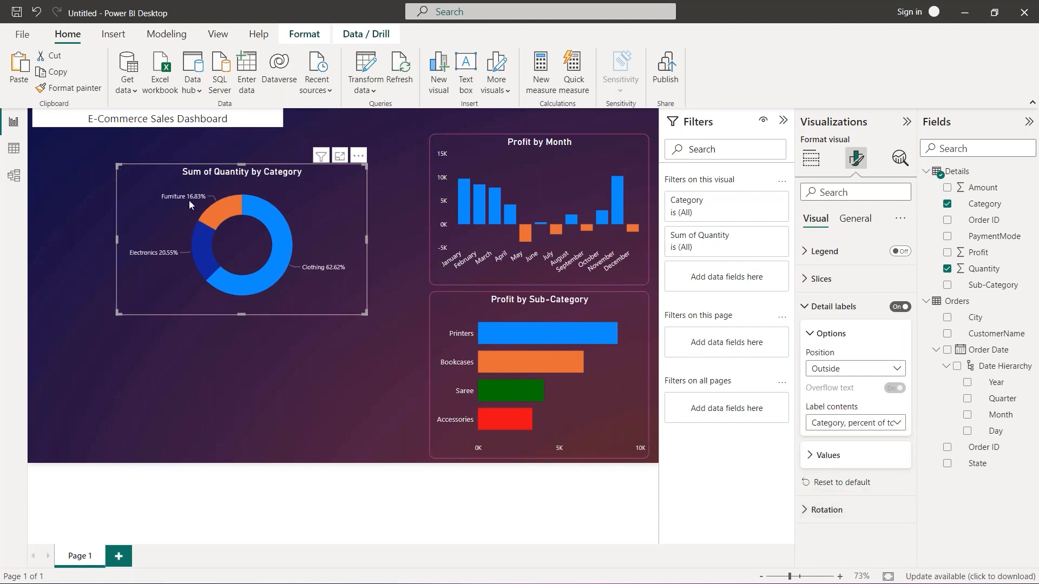
mouse_move(190, 201)
- Set the donut's detail label values to font size 10 with 0 percentage decimal places
left_click(815, 334)
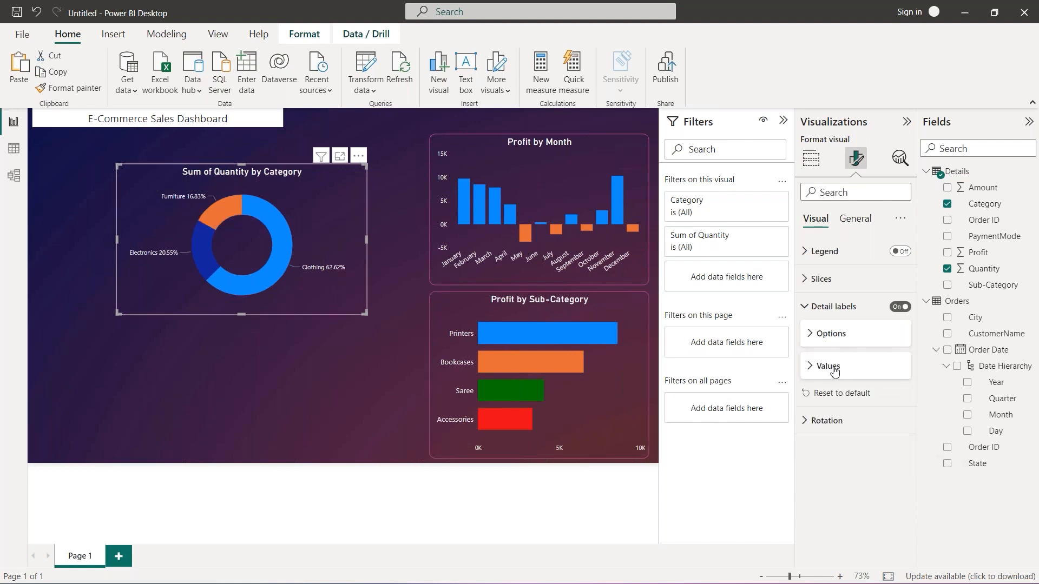
left_click(835, 370)
scroll(838, 371, "down", 1)
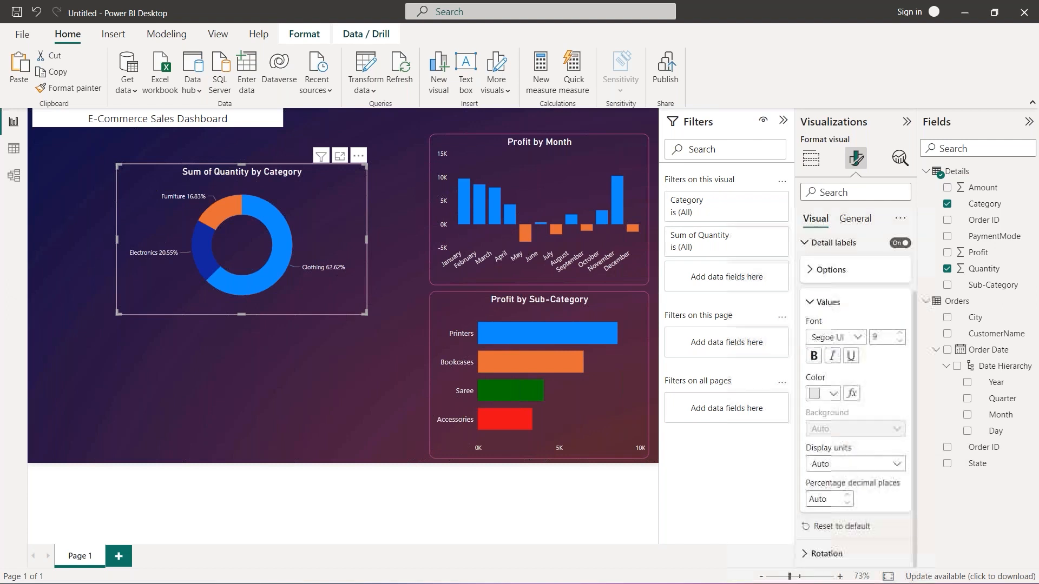
left_click(900, 335)
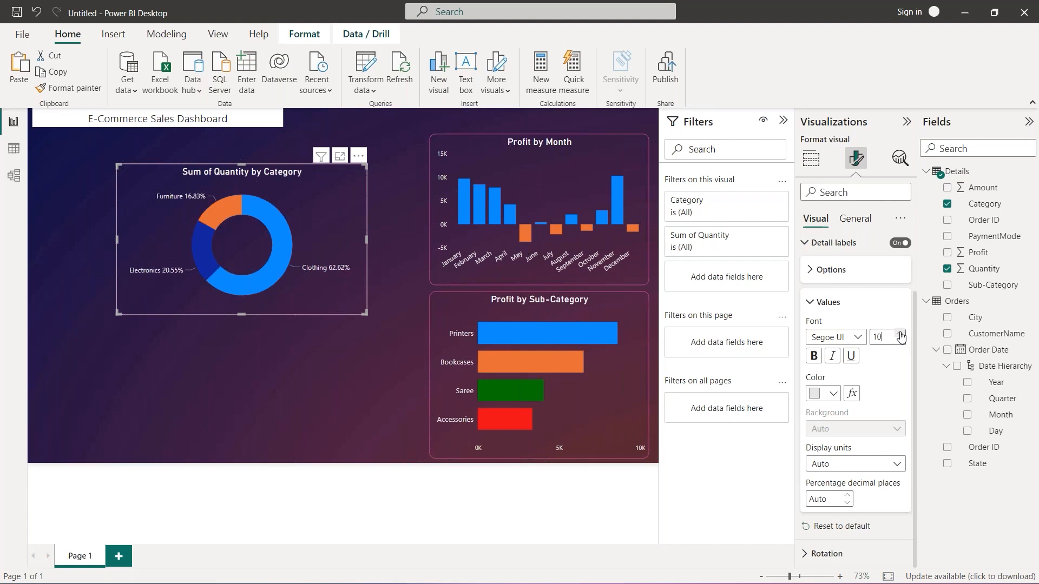
left_click(900, 334)
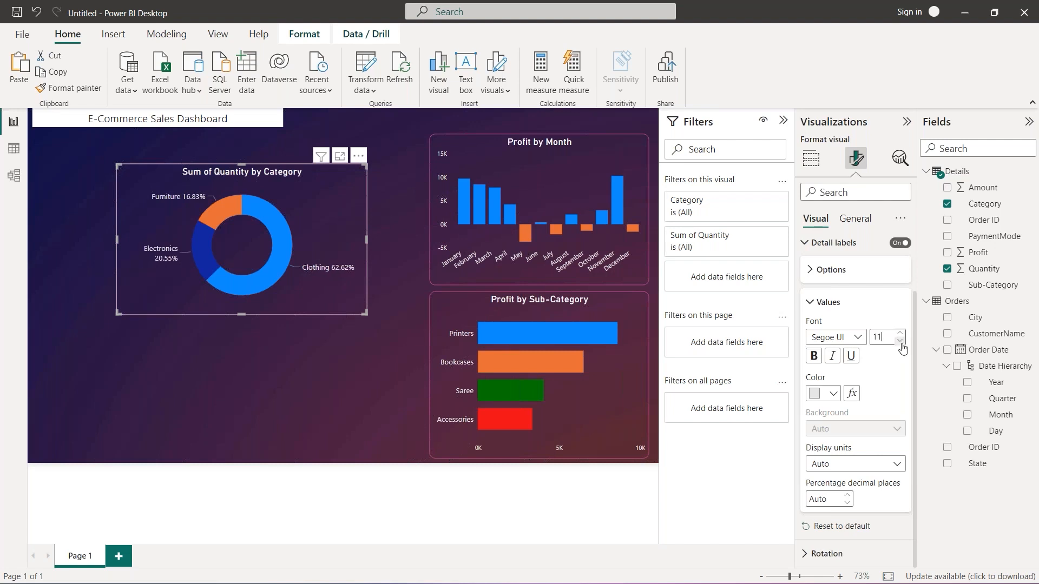
left_click(901, 341)
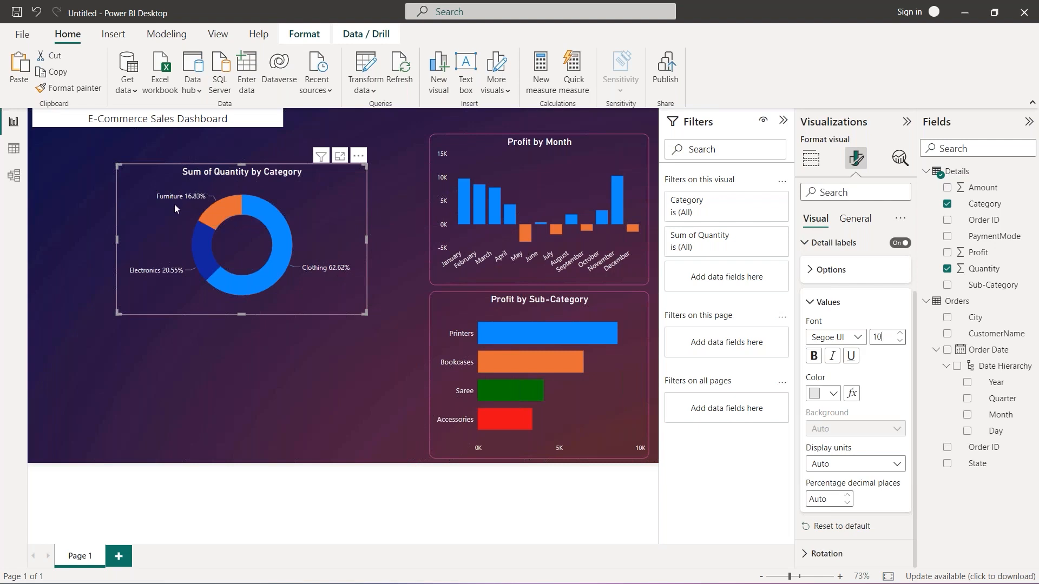
mouse_move(164, 272)
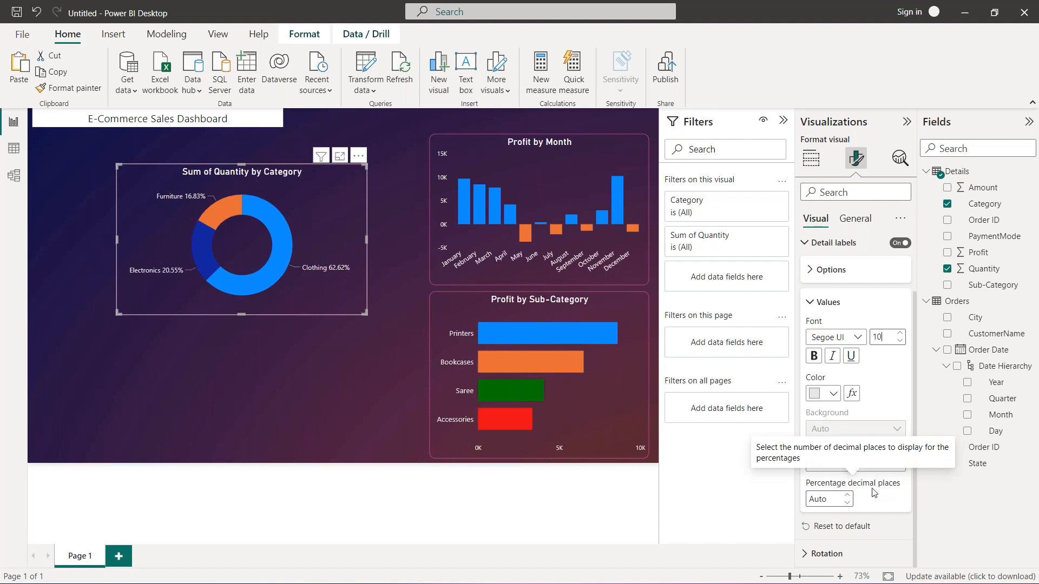
left_click(848, 504)
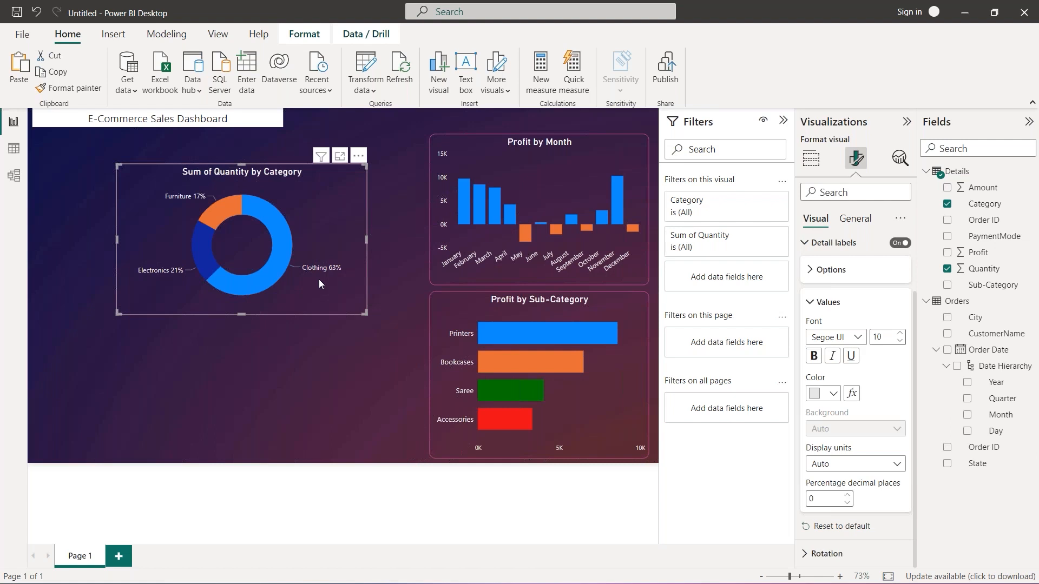
- Place the donut chart directly beside Profit by Month with their upper edges aligned, making it narrower and slightly taller
left_click_drag(153, 237, 209, 207)
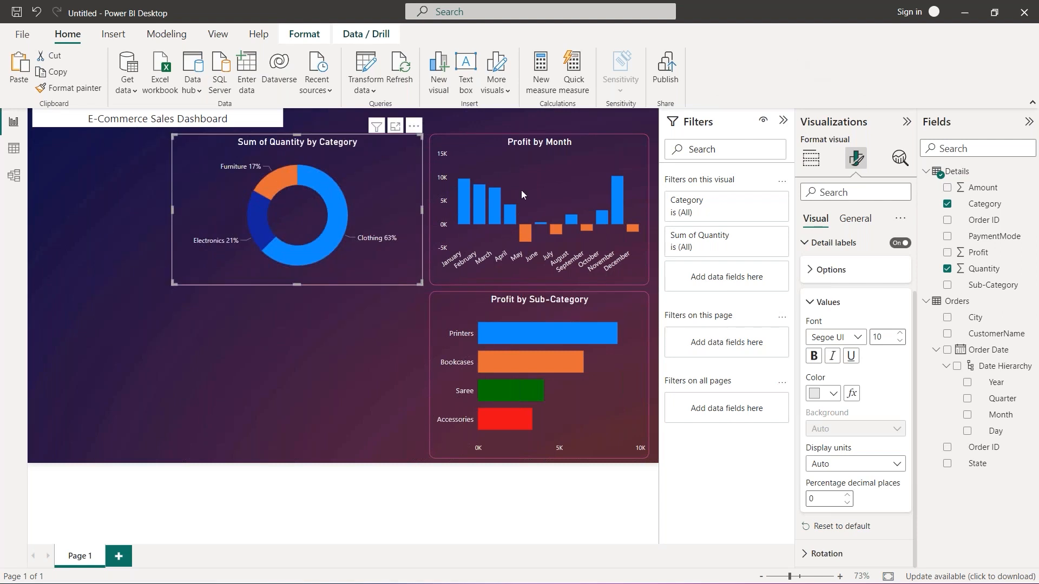
left_click_drag(172, 290, 215, 288)
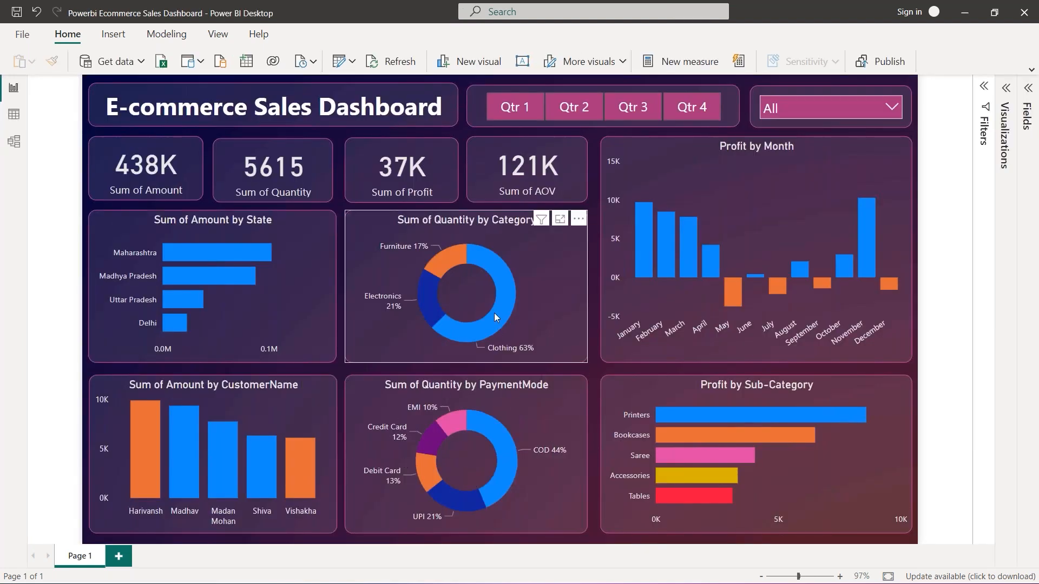
mouse_move(495, 313)
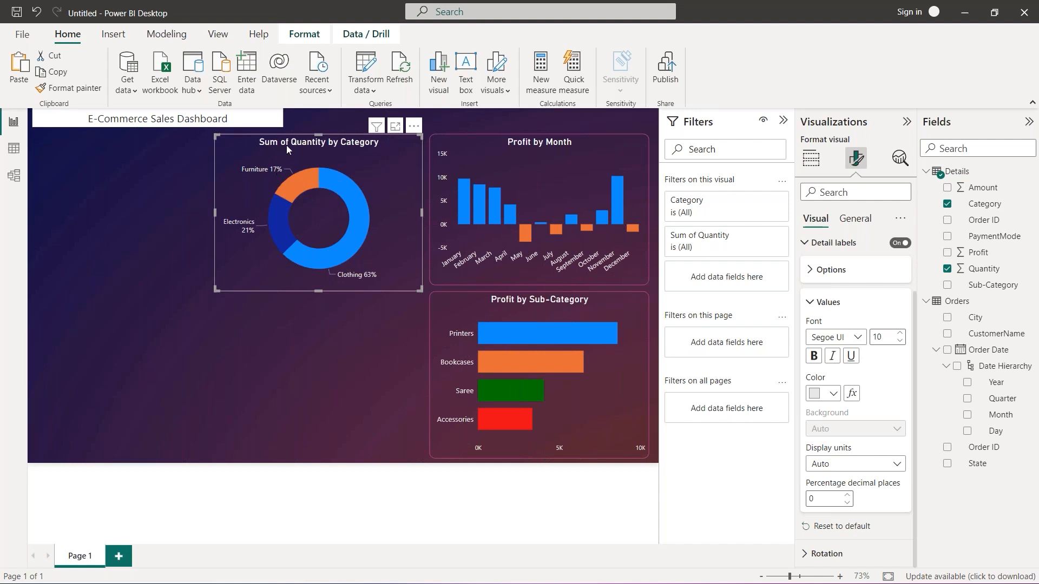
- Open the title settings of the Sum of Quantity by Category chart
left_click(854, 219)
left_click(847, 288)
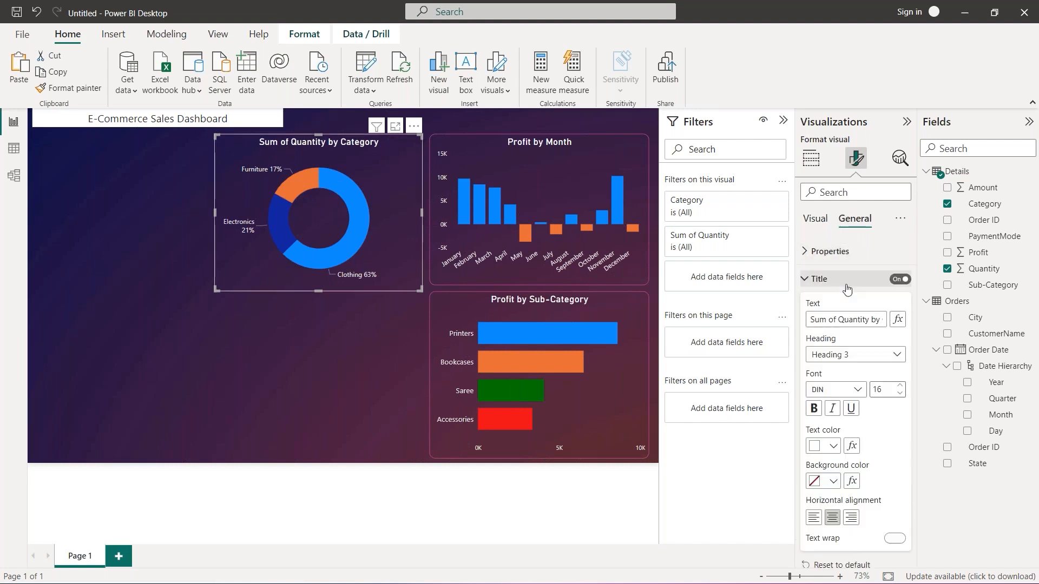
- Shorten the category donut chart's title to "Quantity by Category"
left_click(840, 321)
key("BackSpace")
key("BackSpace")
key("BackSpace")
key("BackSpace")
key("BackSpace")
key("BackSpace")
key("BackSpace")
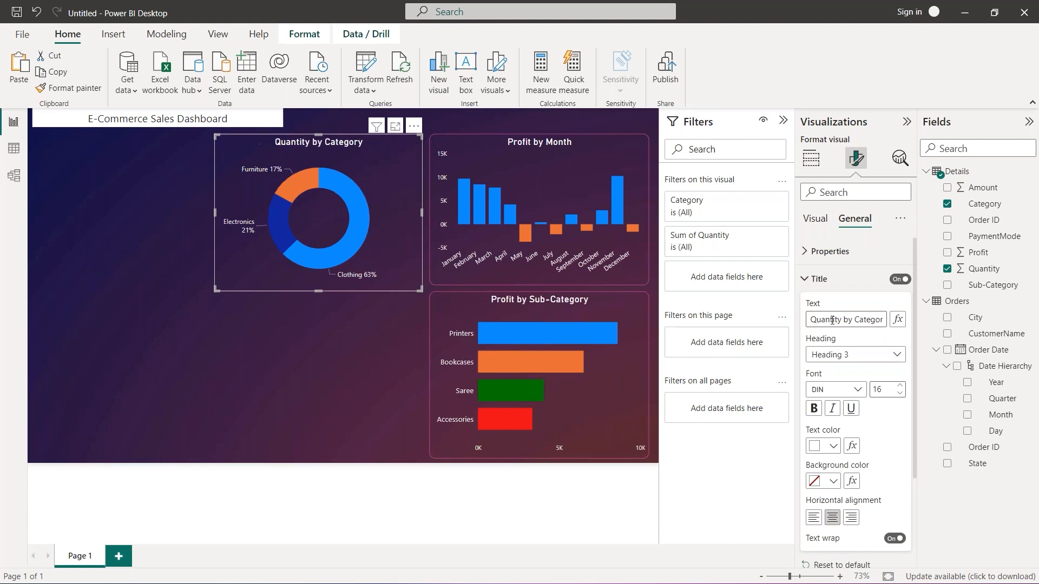
left_click(166, 305)
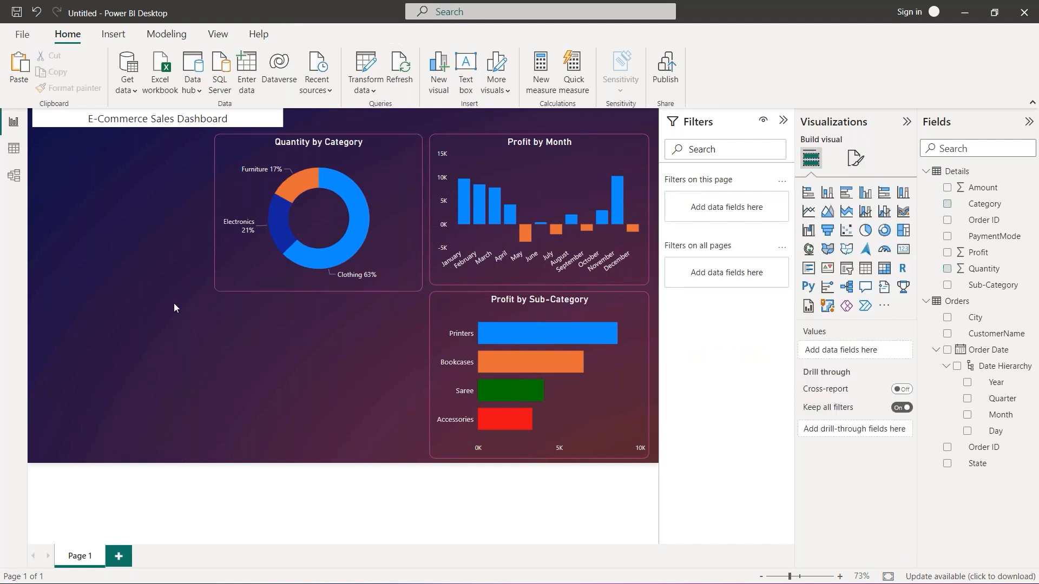
- Duplicate the category donut chart directly below the original and replace Category with PaymentMode as the copy's legend
left_click(236, 274)
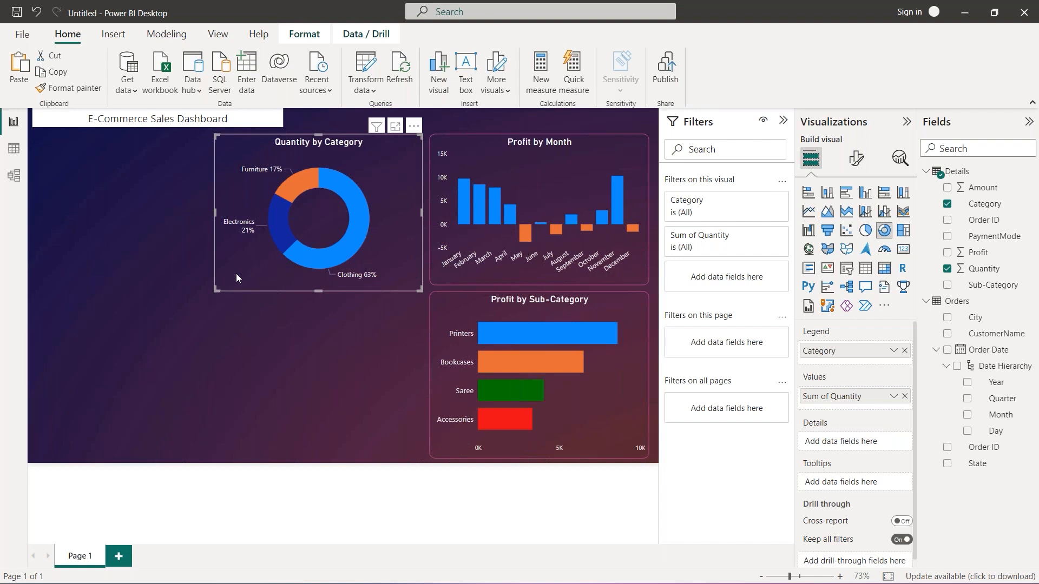
left_click_drag(236, 274, 240, 434)
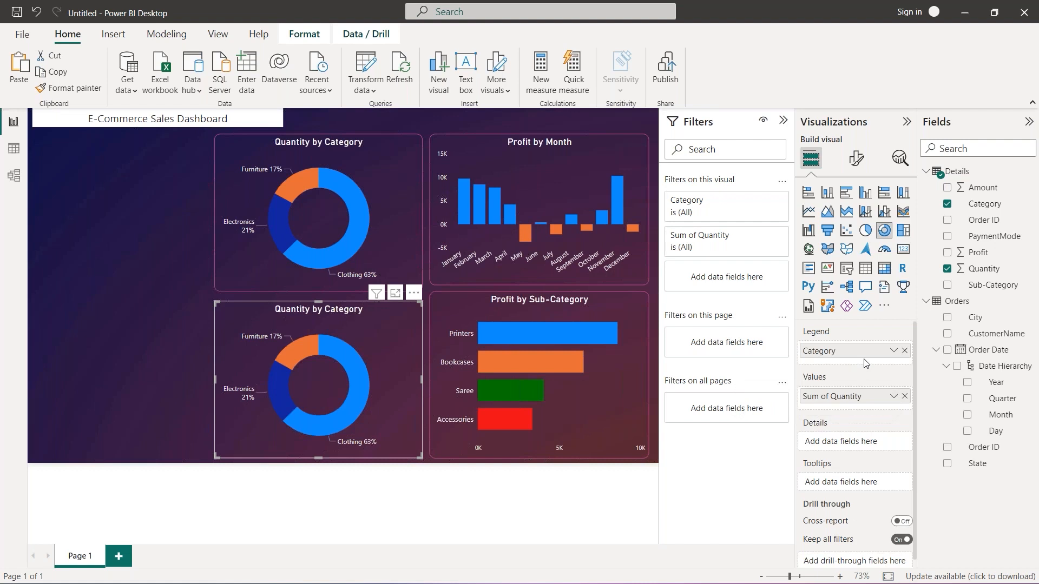
left_click(906, 352)
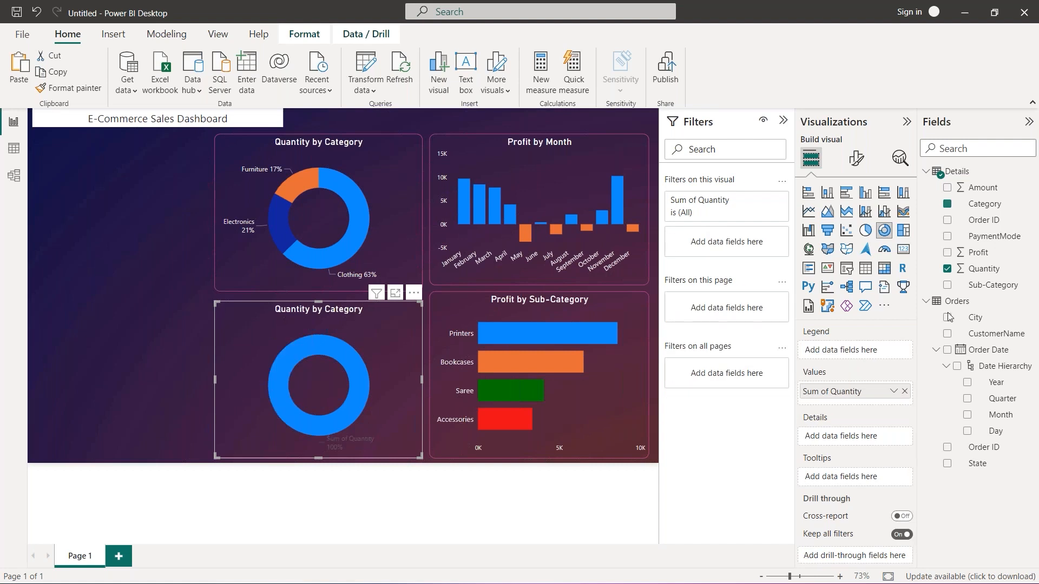
left_click_drag(996, 237, 880, 351)
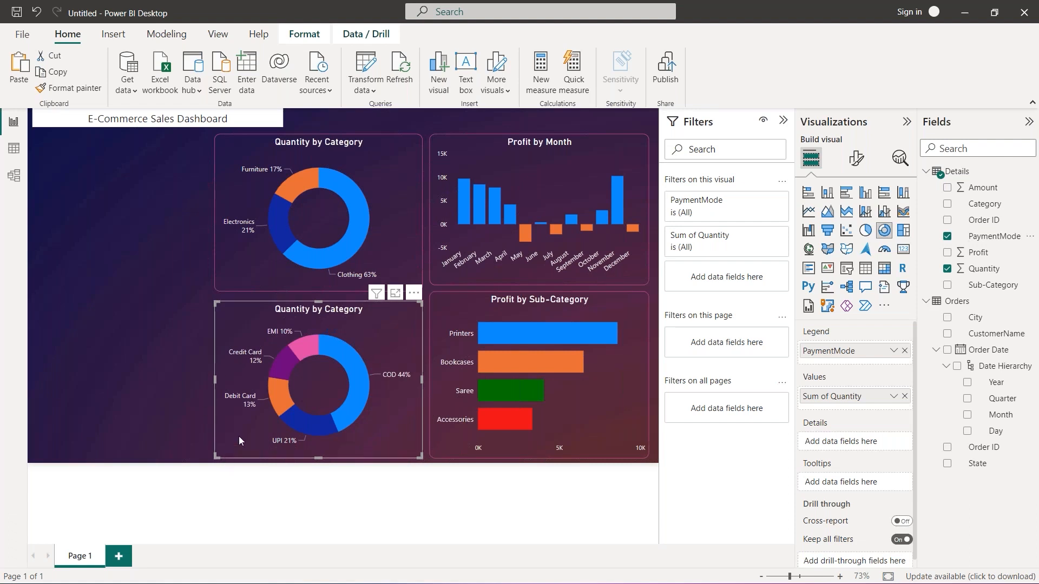
left_click(105, 386)
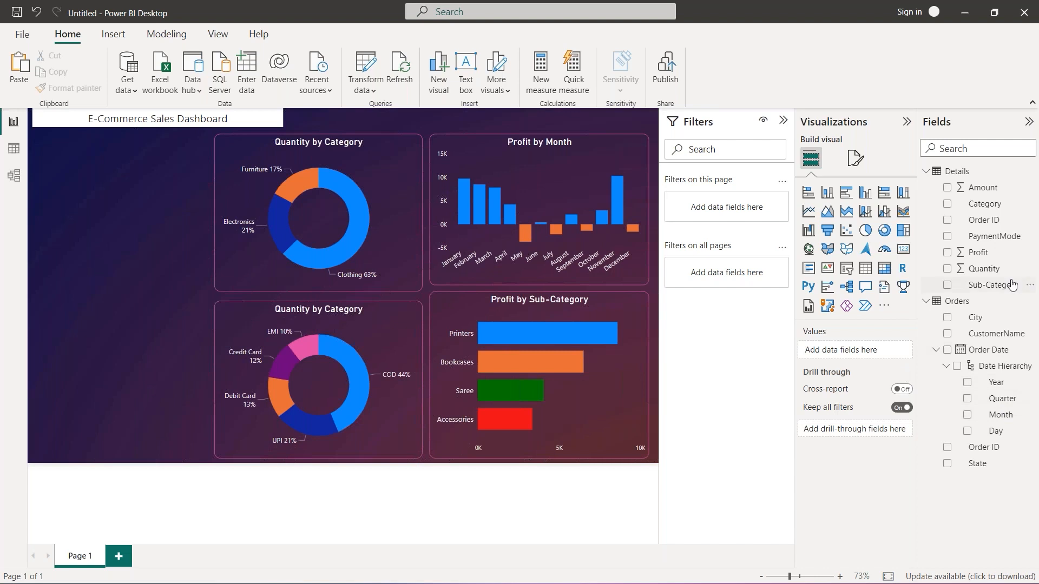
- Remove PaymentMode from the lower donut chart's legend and add it back
left_click(403, 326)
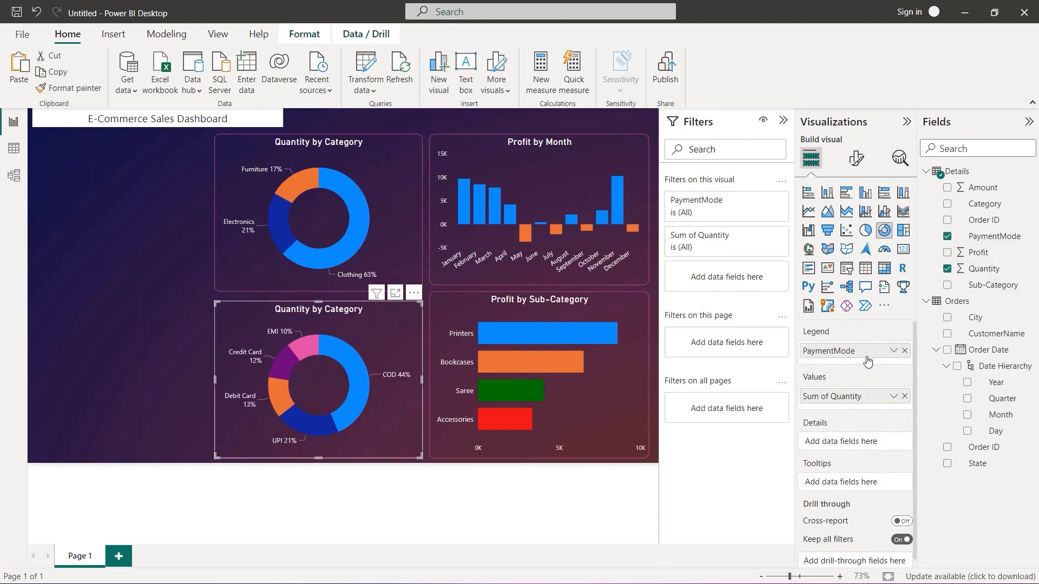
left_click(905, 352)
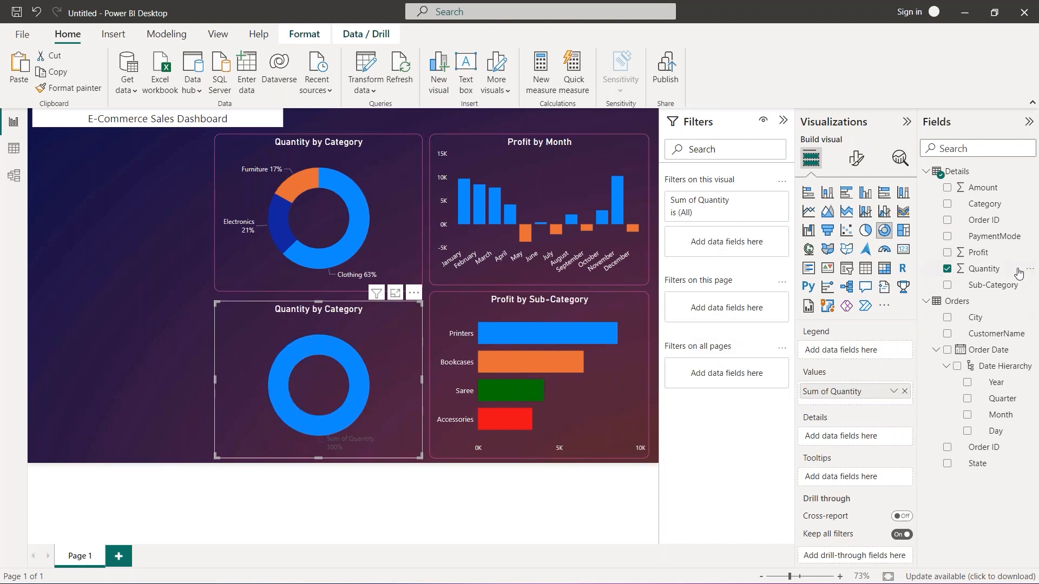
left_click_drag(1006, 241, 886, 351)
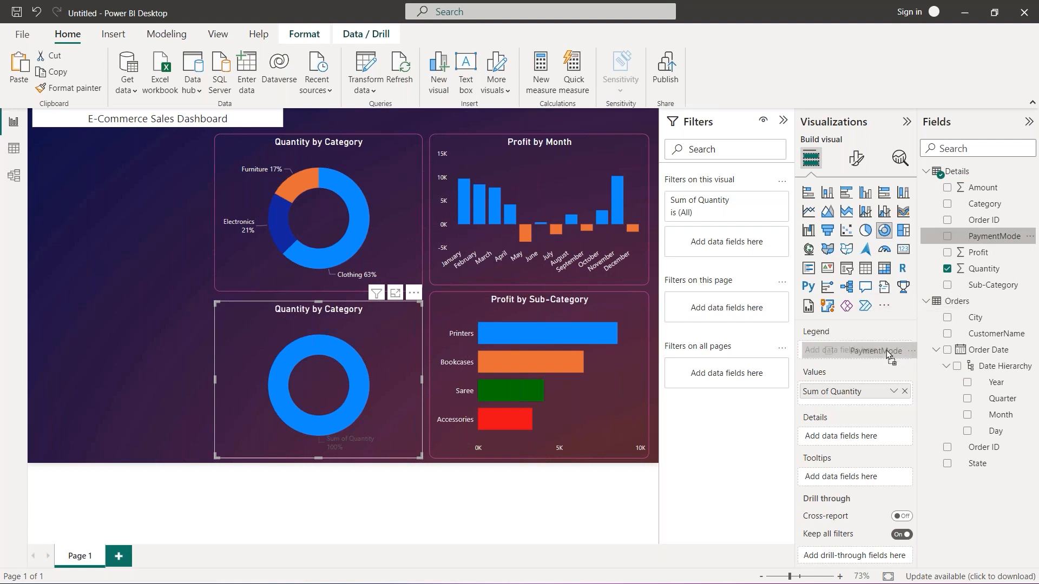
left_click_drag(887, 351, 887, 351)
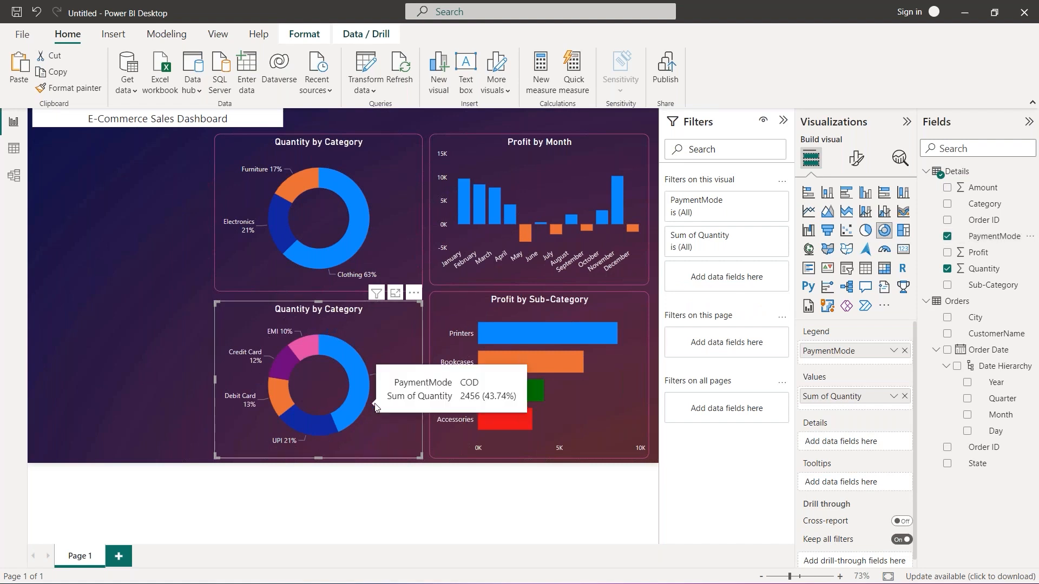
left_click(905, 353)
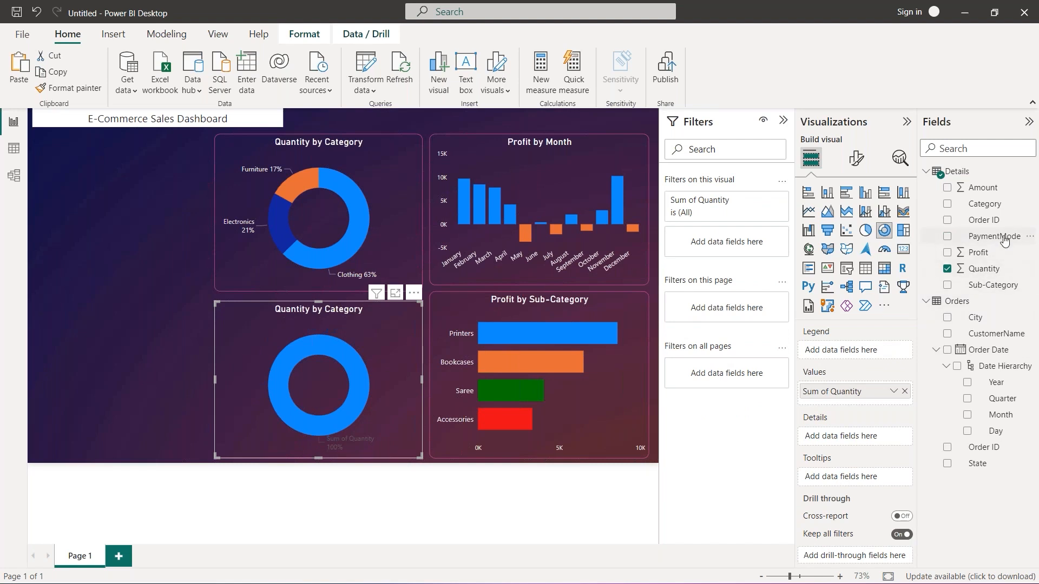
left_click_drag(1003, 245, 359, 336)
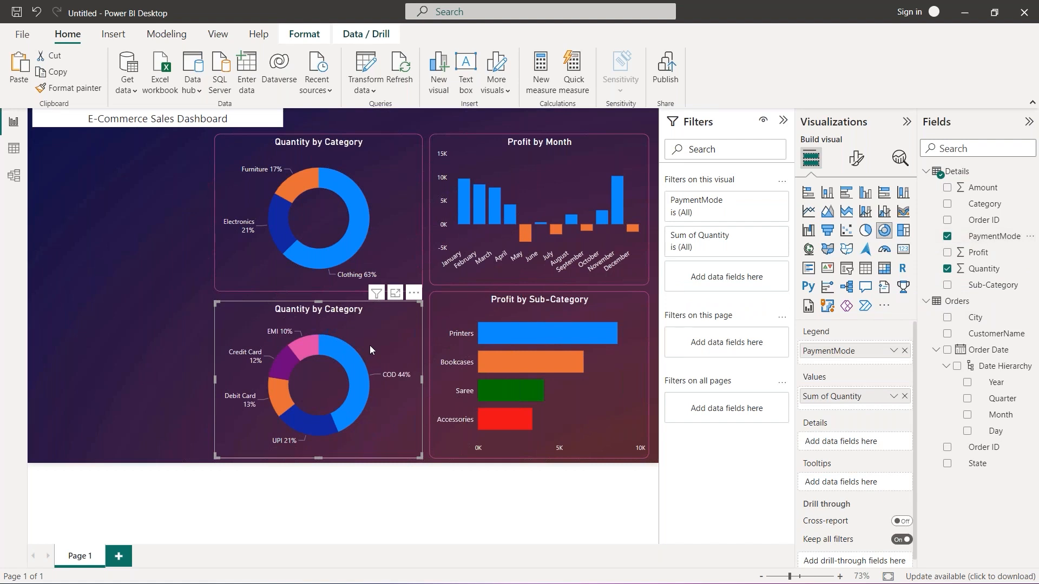
left_click(122, 311)
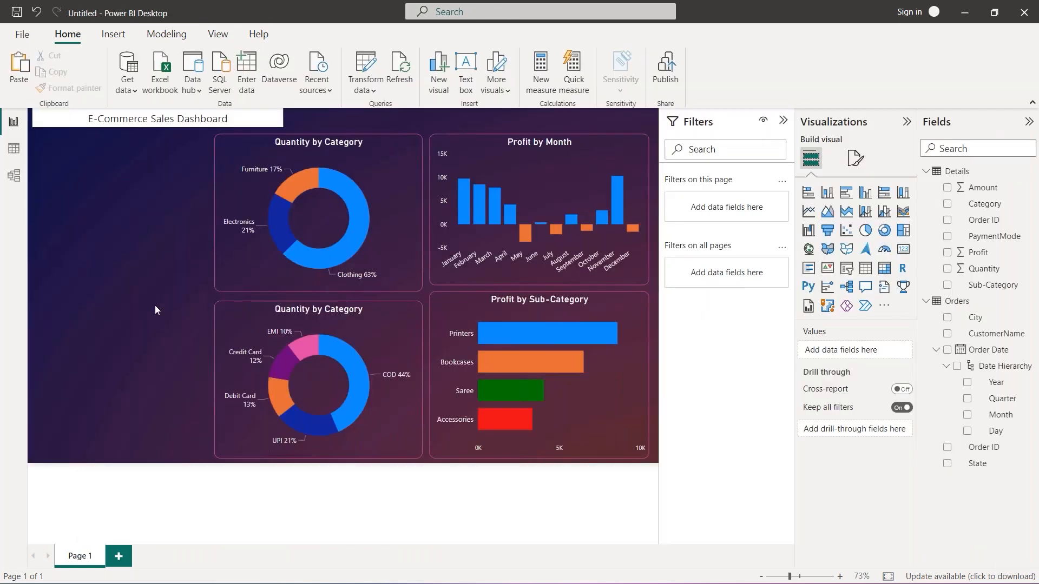
- Duplicate the Profit by Sub-Category bar chart into the empty space beside the category donut and shrink the copy to fit
left_click(484, 304)
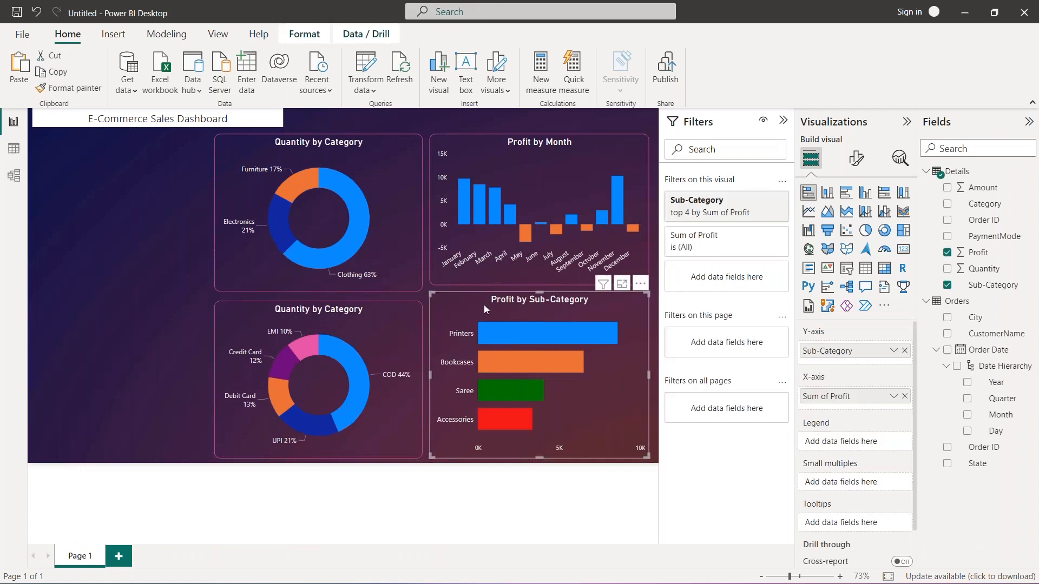
left_click_drag(484, 304, 86, 147)
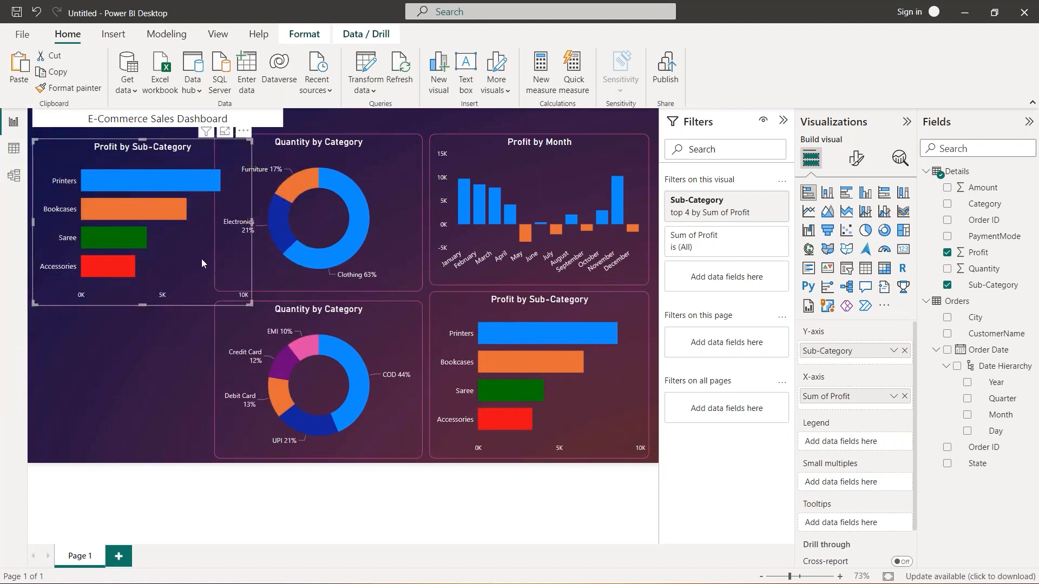
left_click_drag(250, 305, 200, 279)
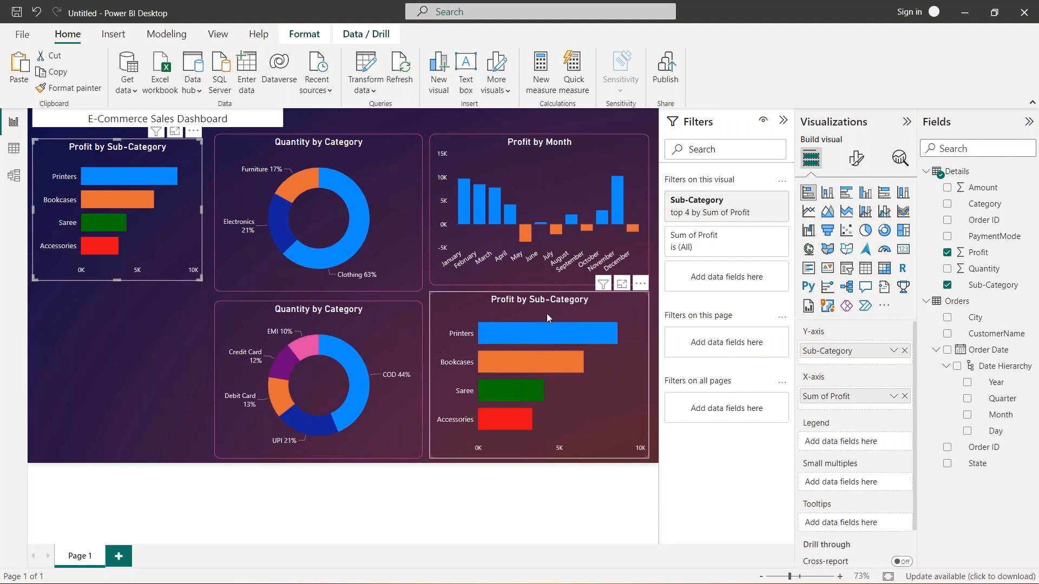
- Replace the copied bar chart's fields with State on the Y-axis and Amount on the X-axis, and resize it to fit beside the category donut
left_click(905, 351)
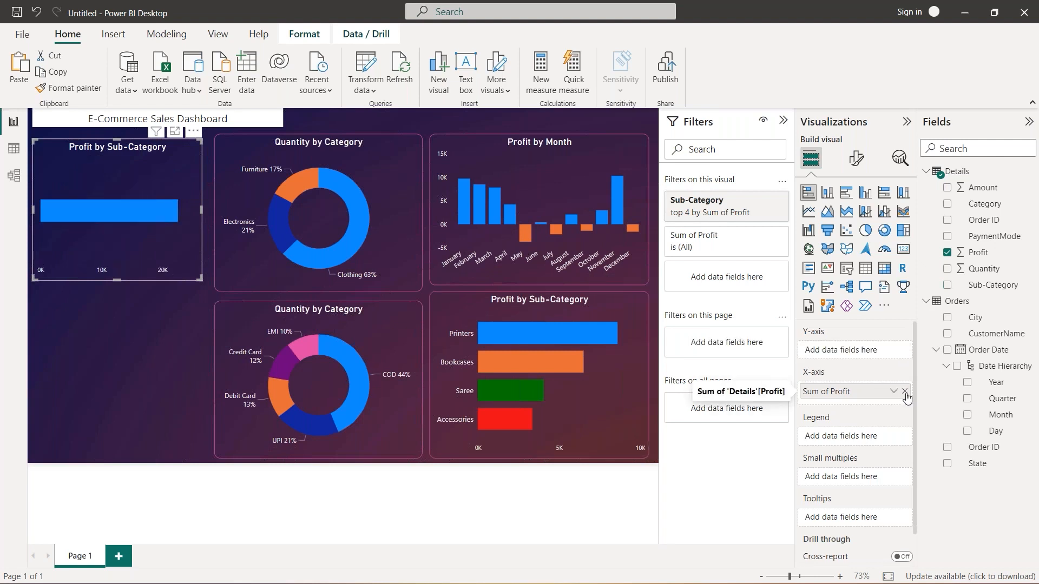
left_click(905, 391)
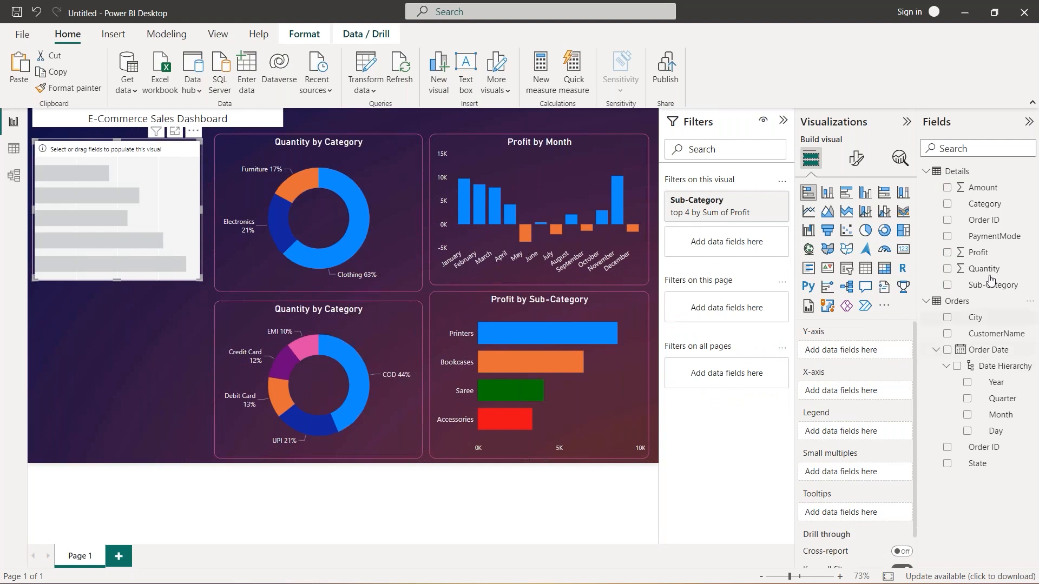
left_click_drag(272, 224, 149, 206)
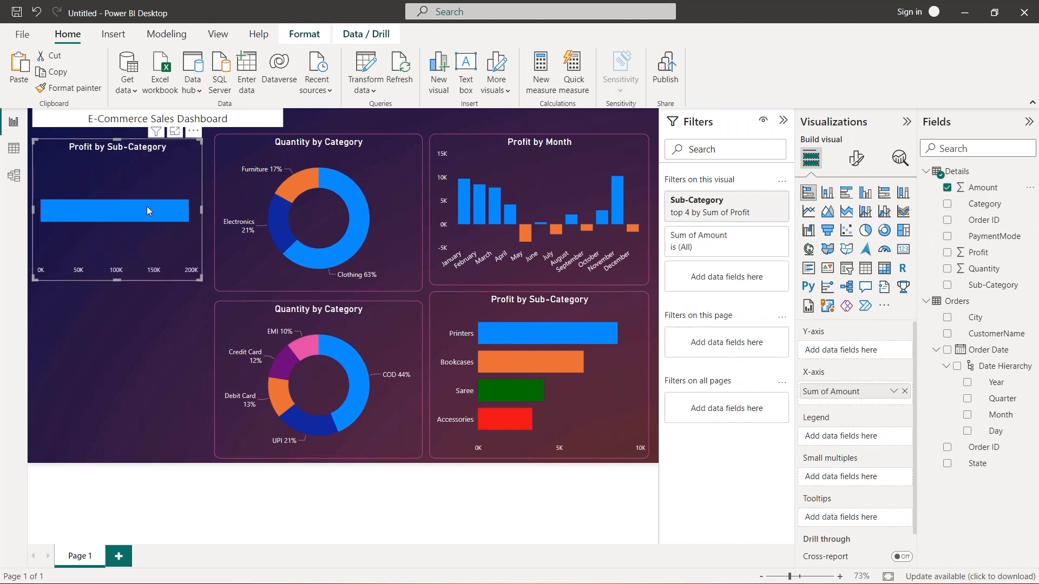
mouse_move(147, 206)
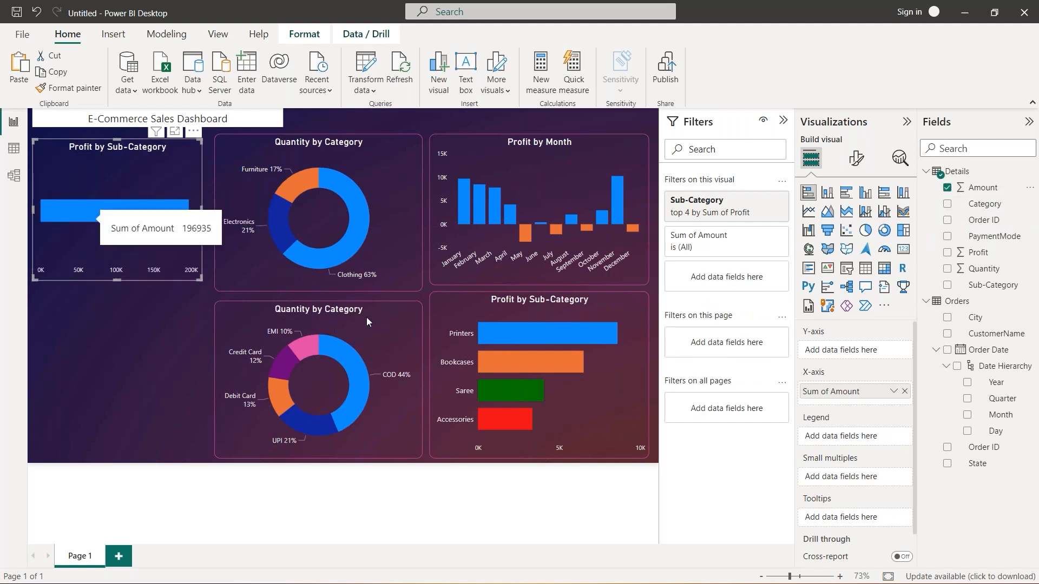
left_click_drag(985, 469, 138, 223)
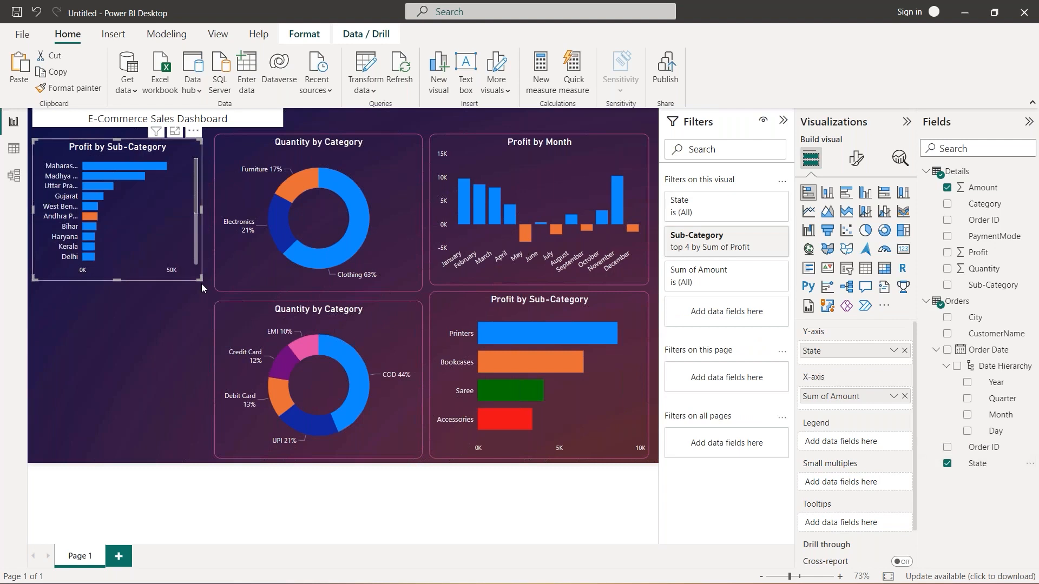
left_click_drag(200, 279, 417, 402)
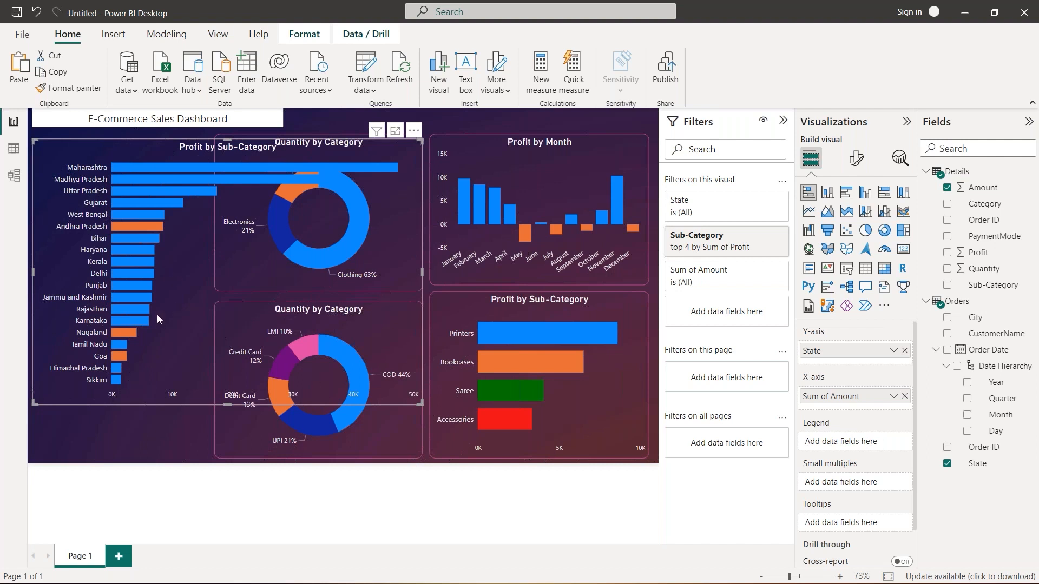
left_click_drag(422, 403, 203, 293)
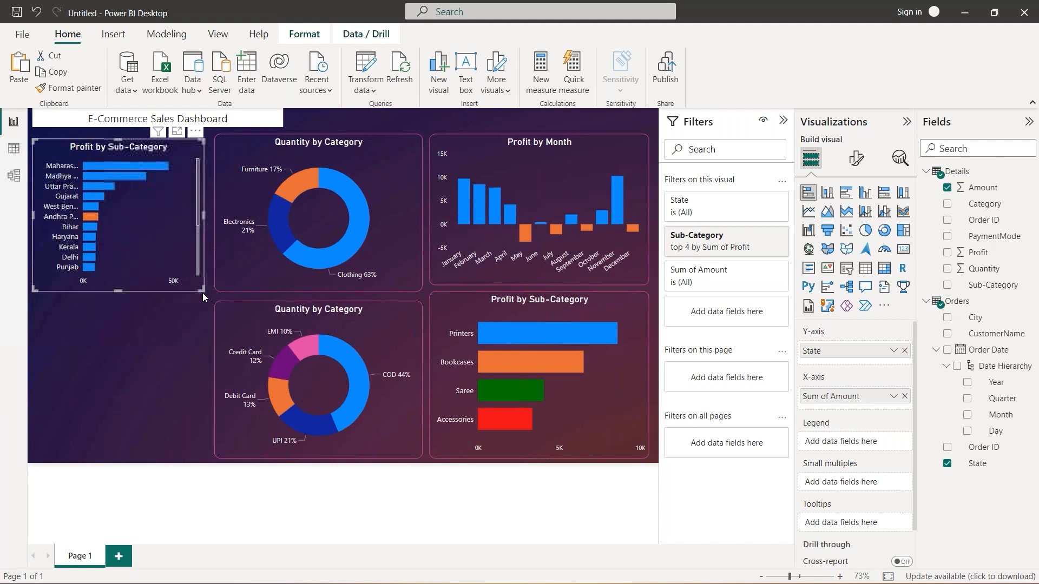
- Change the payment mode donut chart's title to "Quantity by Payment Mode"
left_click(243, 311)
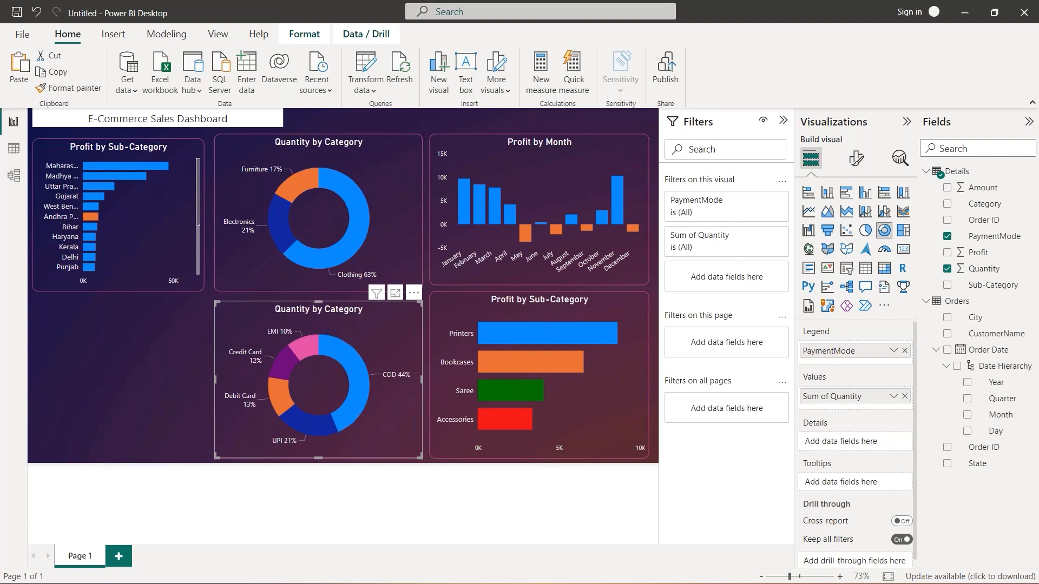
left_click(856, 159)
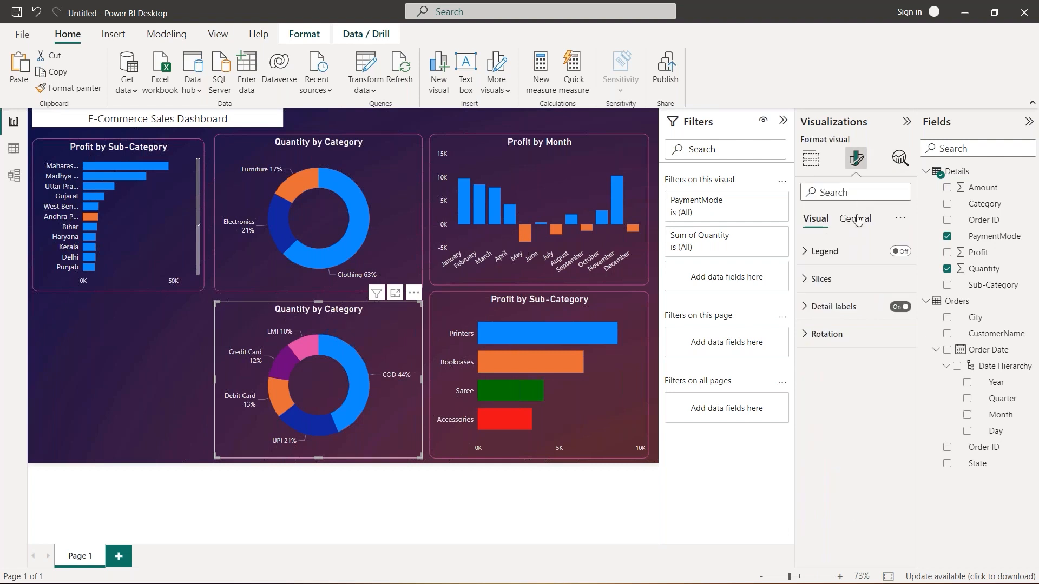
left_click(855, 219)
left_click(845, 279)
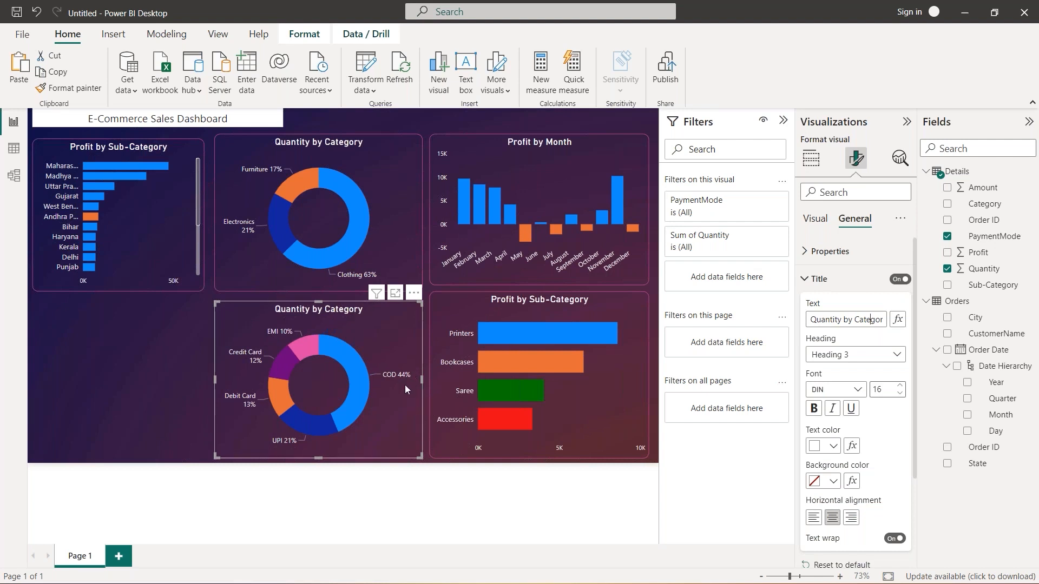
double_click(859, 319)
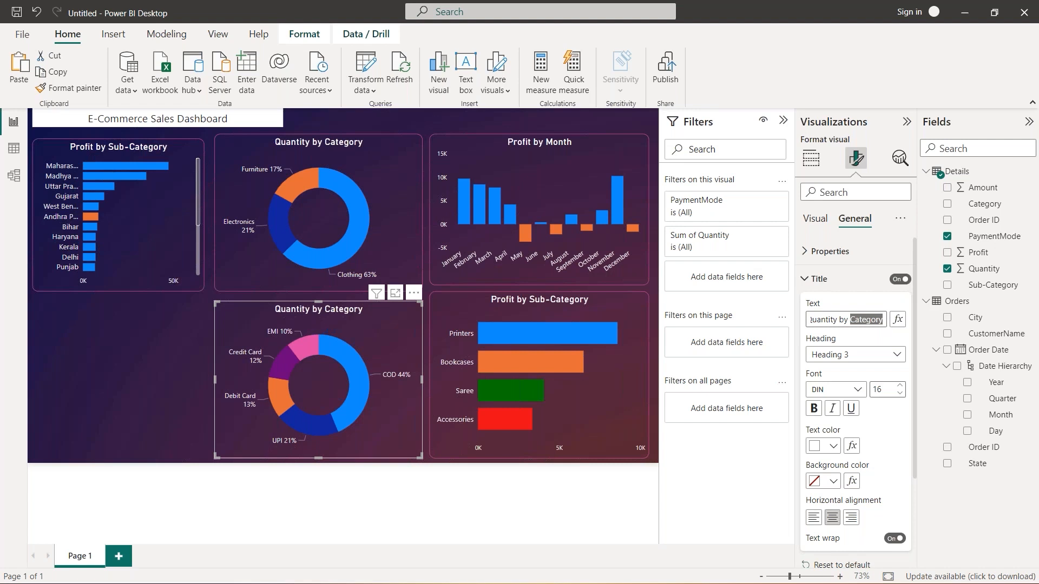
type("Payment Mode")
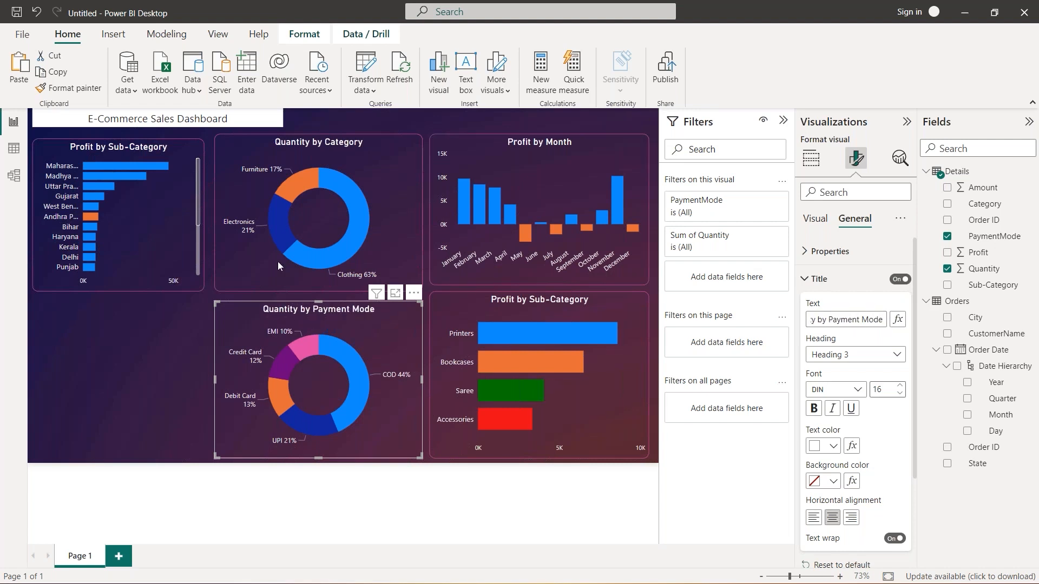
- Enlarge the state bar chart and change its title to "Sun of Amount by State"
left_click(164, 261)
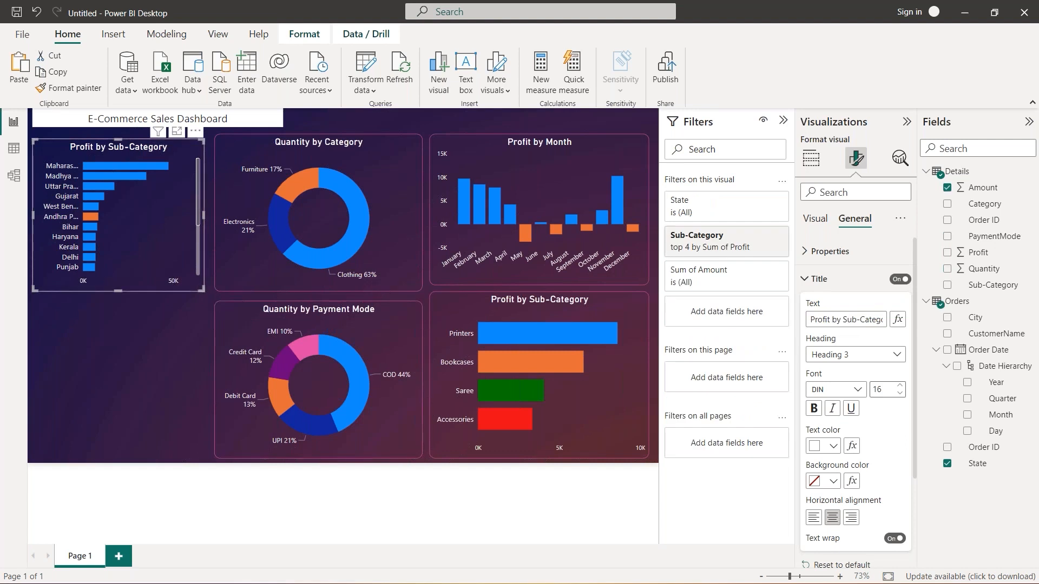
left_click_drag(204, 289, 358, 379)
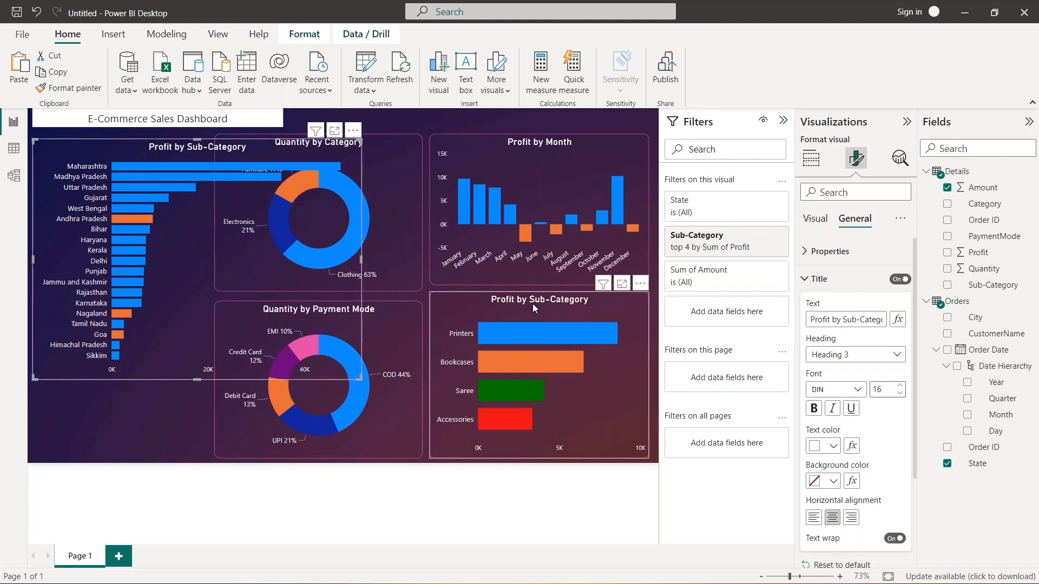
mouse_move(555, 332)
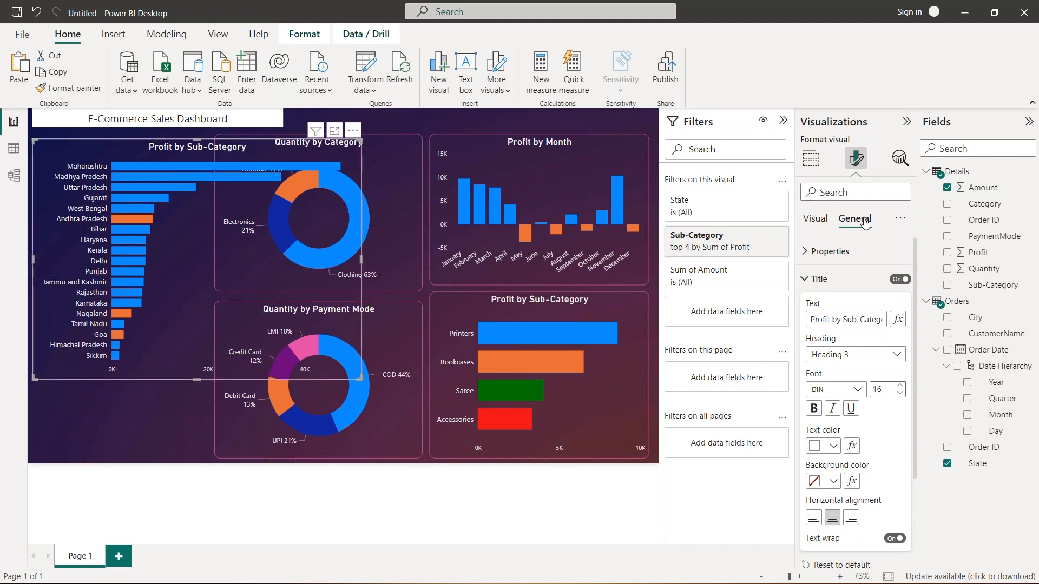
left_click(857, 320)
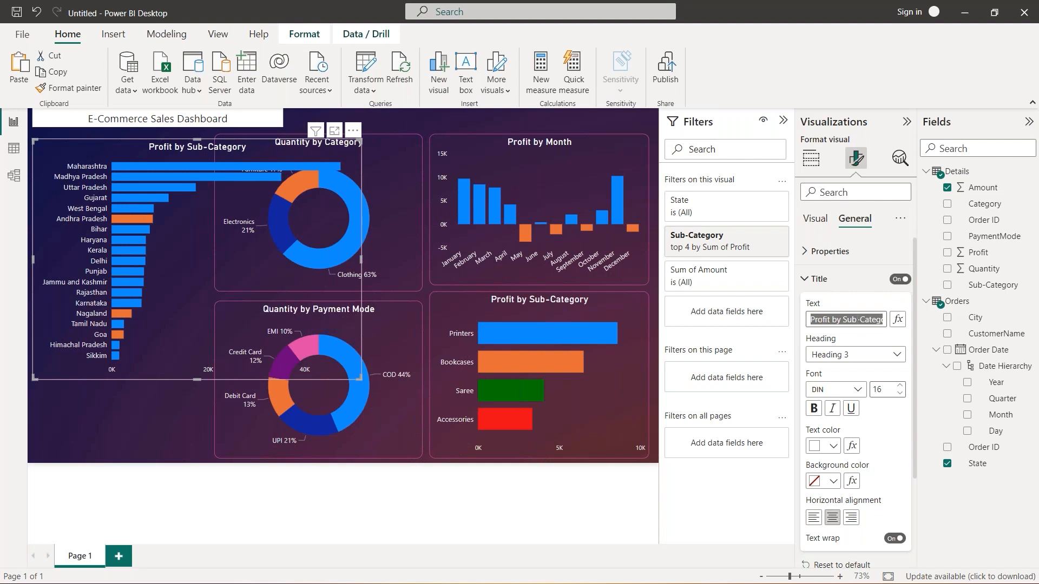
type("Sun ")
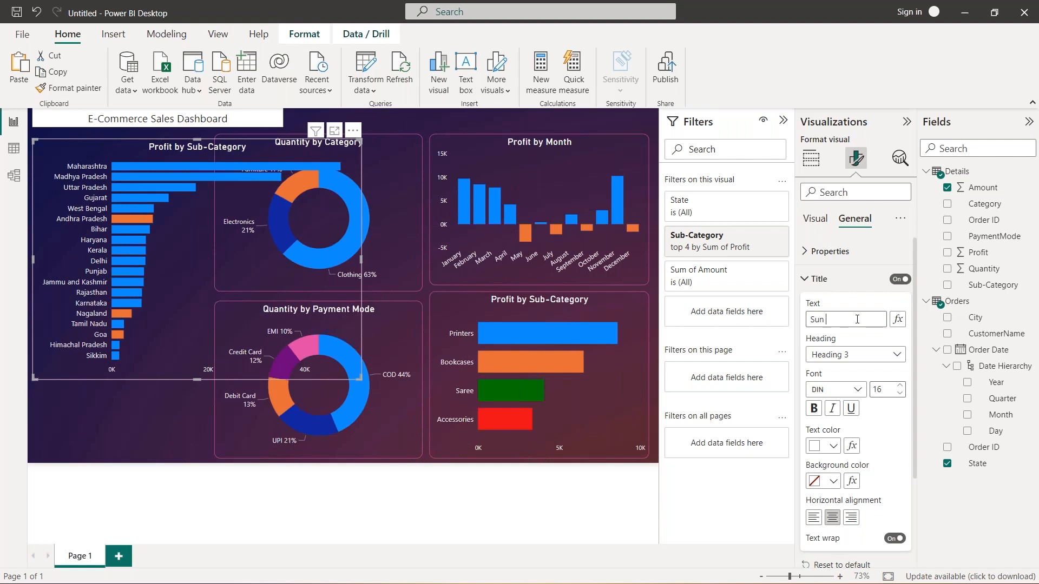
type("of Amount by Sate")
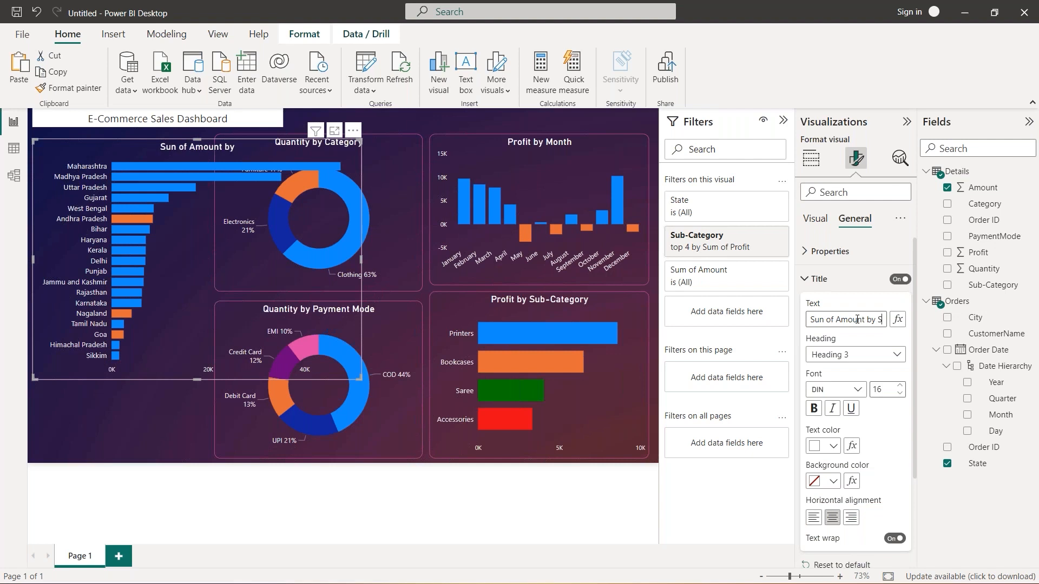
key("BackSpace")
key("BackSpace")
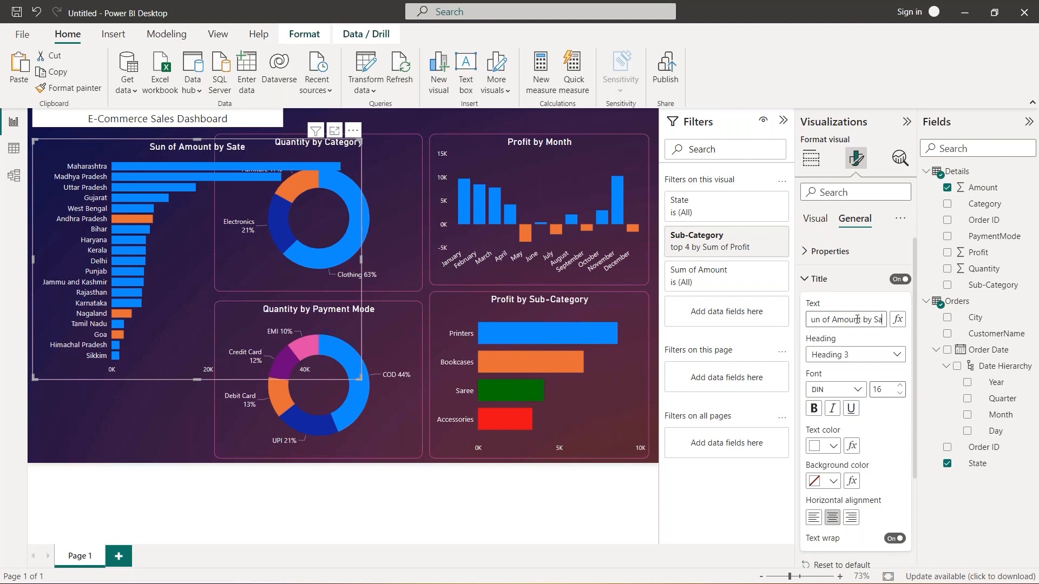
key("BackSpace")
type("tate")
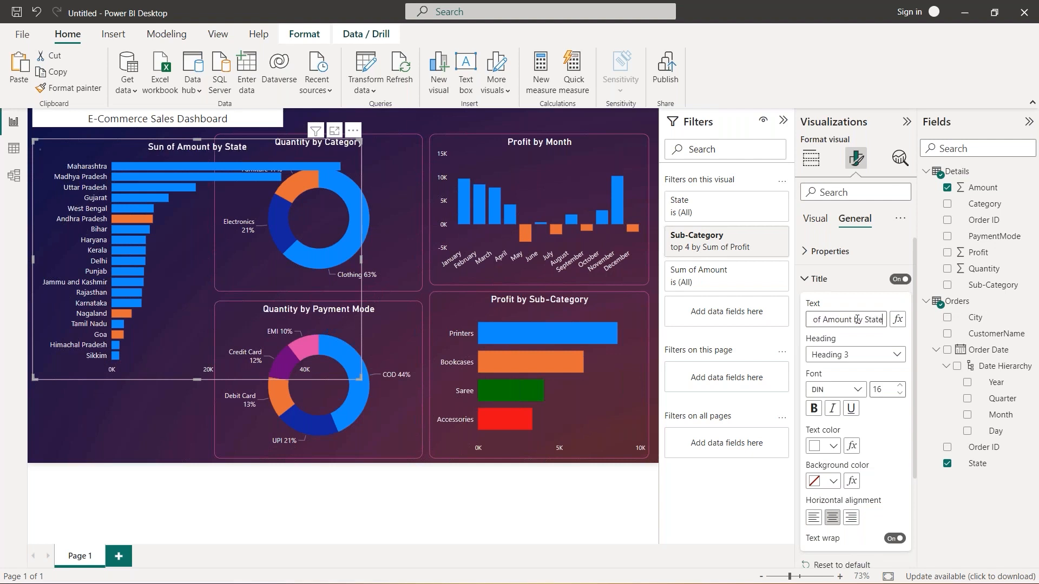
left_click(179, 263)
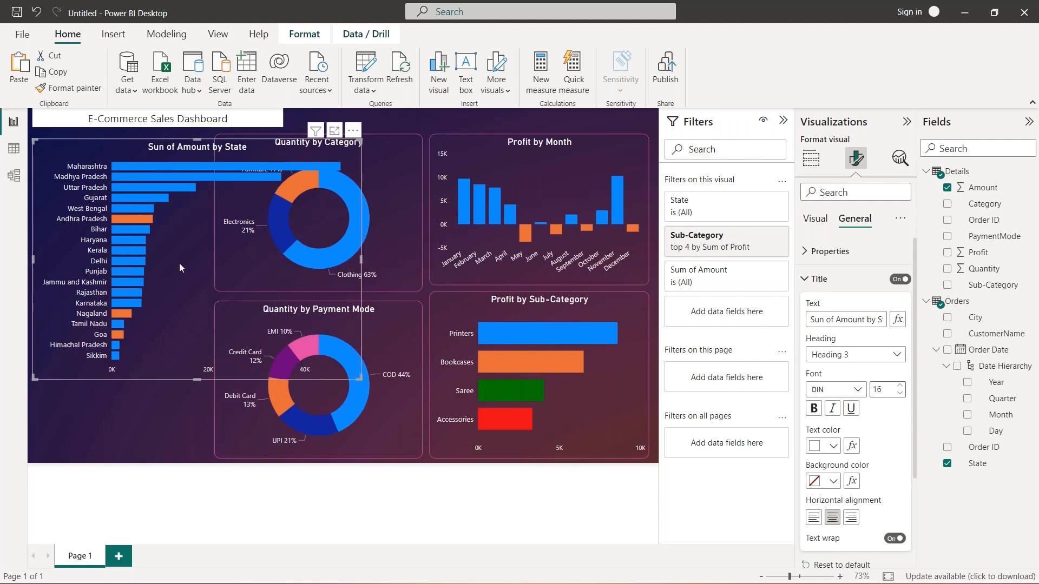
- Shrink the state bar chart back beside the category donut and narrow both donut charts from their left edges
left_click_drag(360, 378, 206, 288)
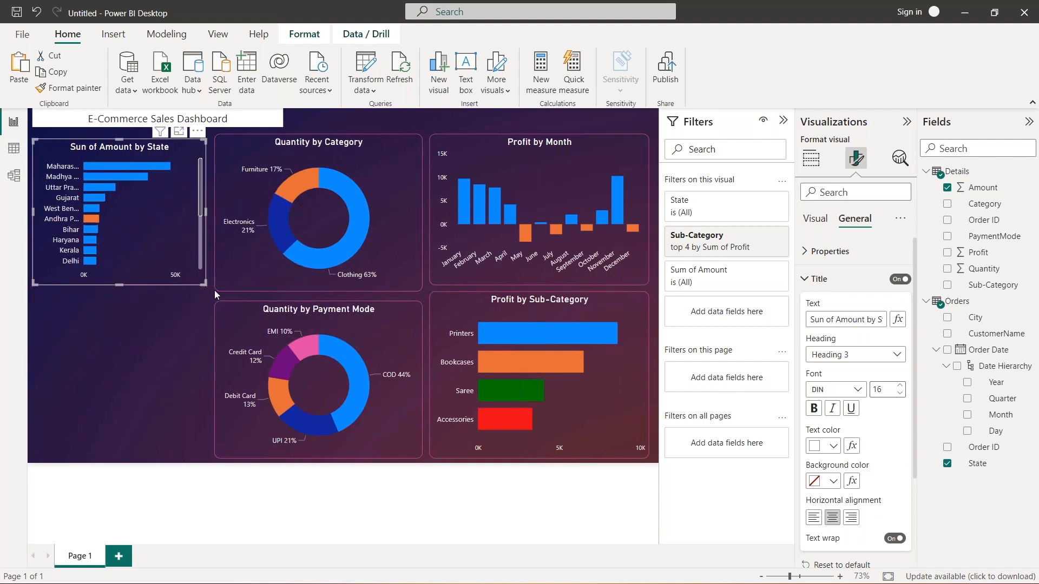
left_click(216, 282)
left_click_drag(217, 282, 291, 305)
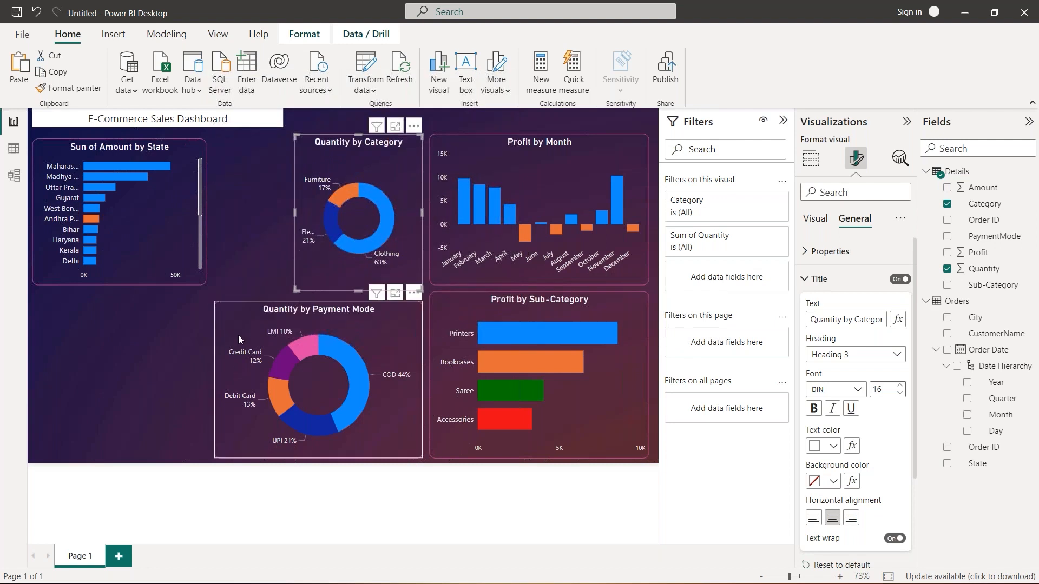
left_click(216, 417)
left_click_drag(215, 449, 290, 445)
- Widen the state bar chart to fill the space freed beside the donut charts, ending level with the category donut
left_click(201, 258)
left_click_drag(202, 283, 275, 344)
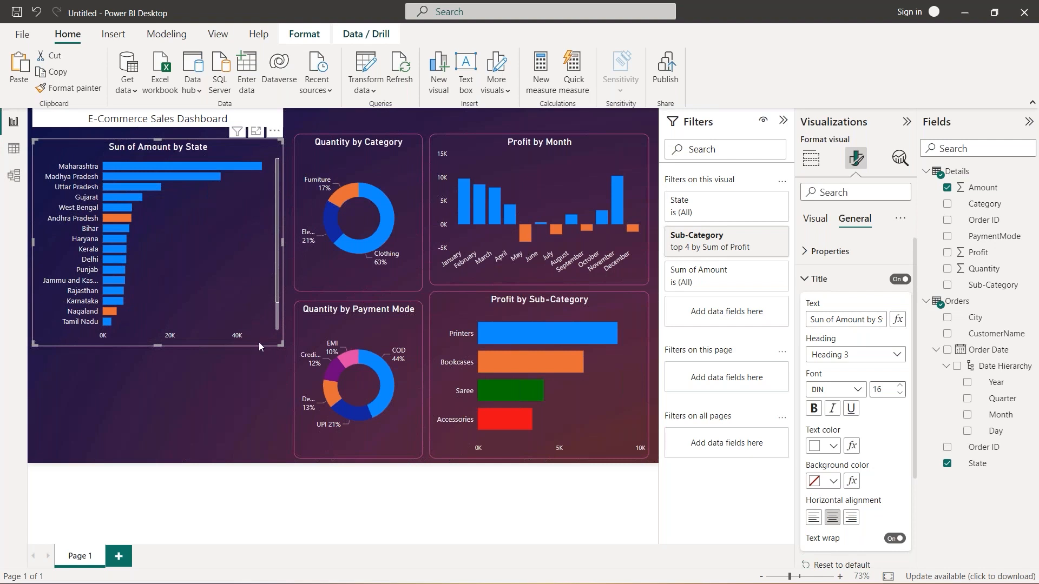
left_click_drag(278, 383, 278, 418)
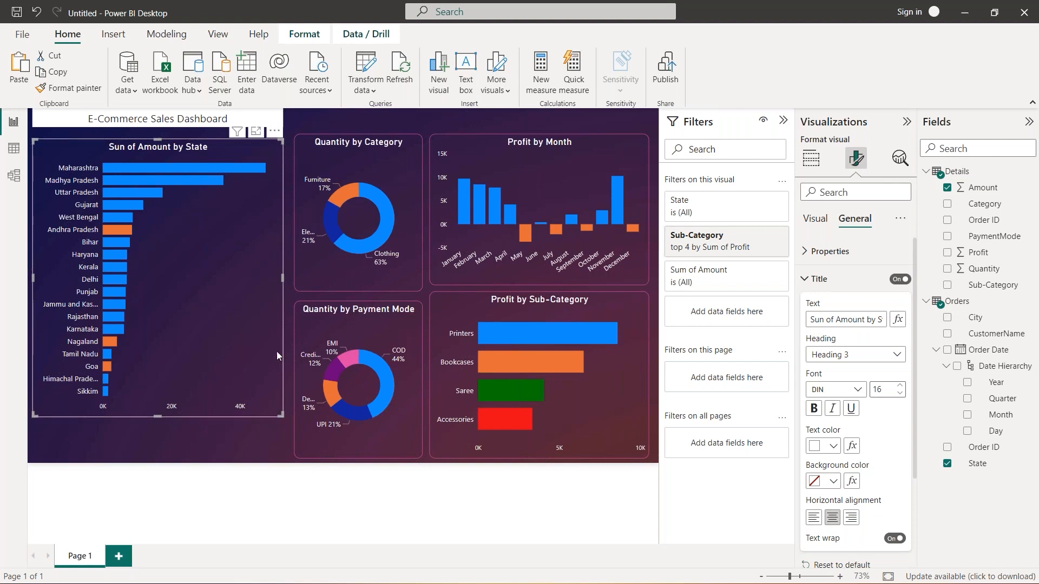
left_click_drag(278, 414, 274, 300)
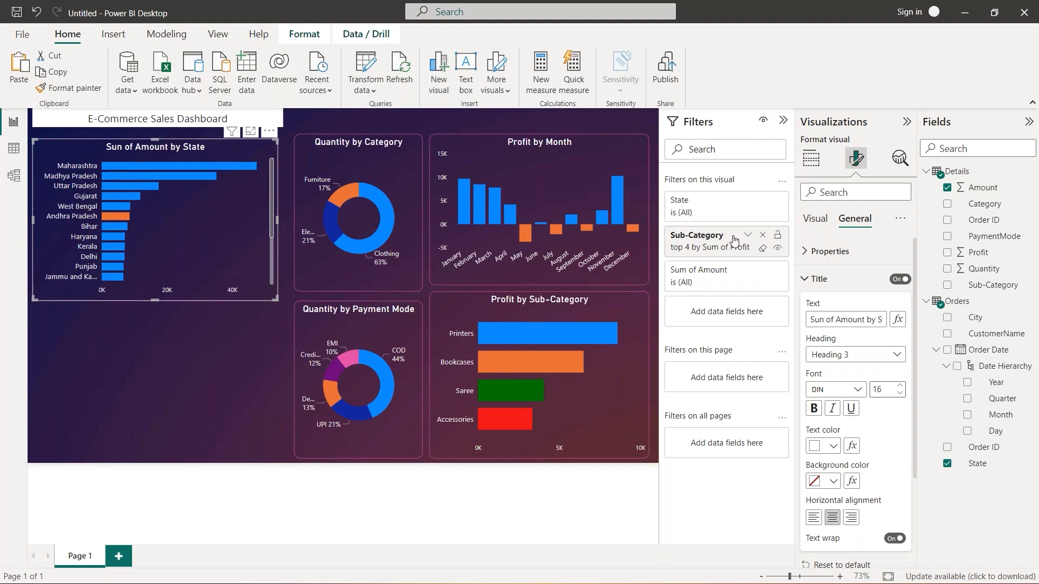
- Remove the state chart's Sub-Category filter and apply a Top N filter on State showing the top 5 by Sum of Amount
left_click(764, 238)
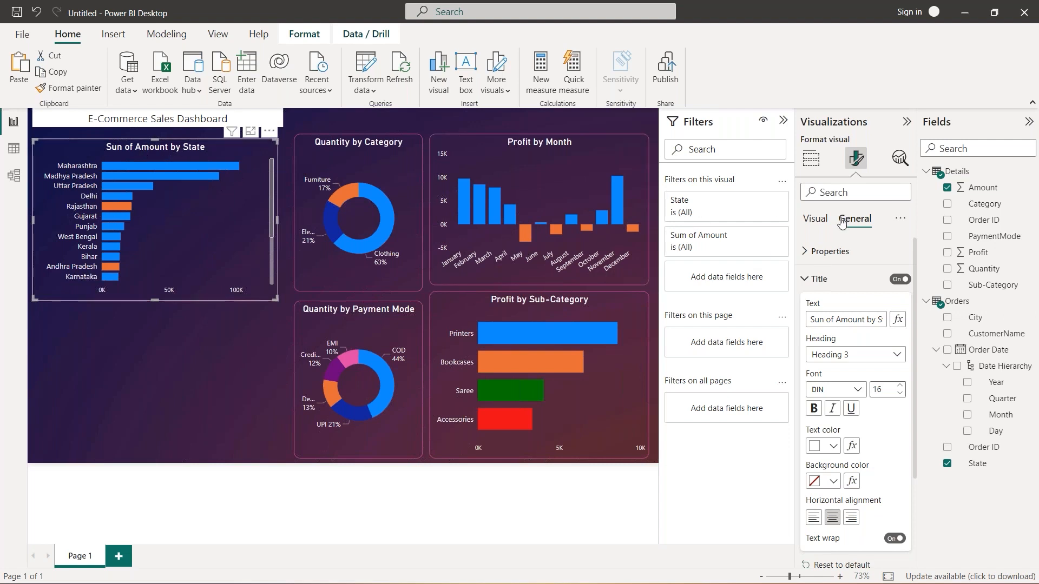
left_click(762, 203)
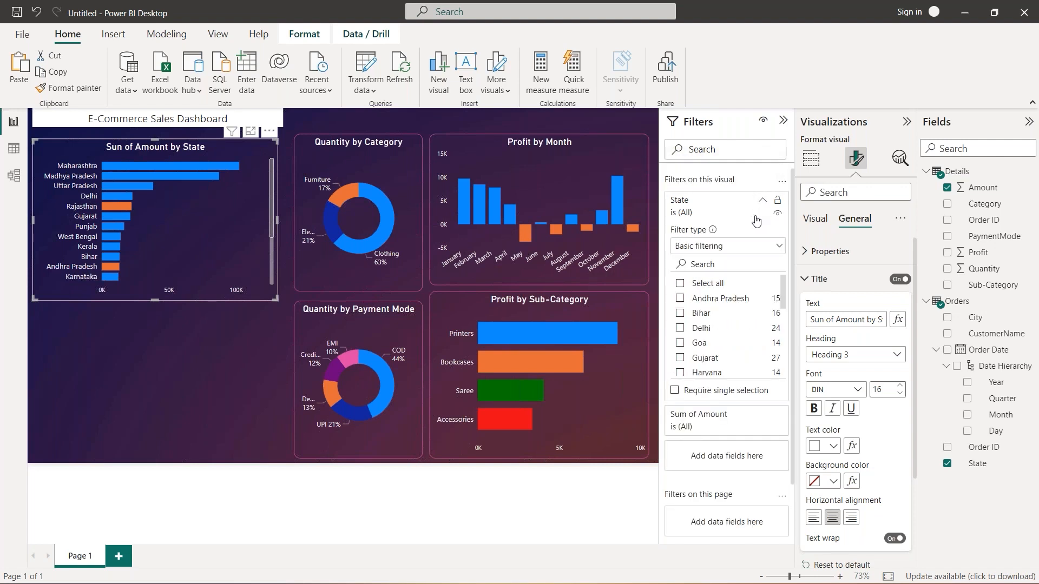
left_click(745, 254)
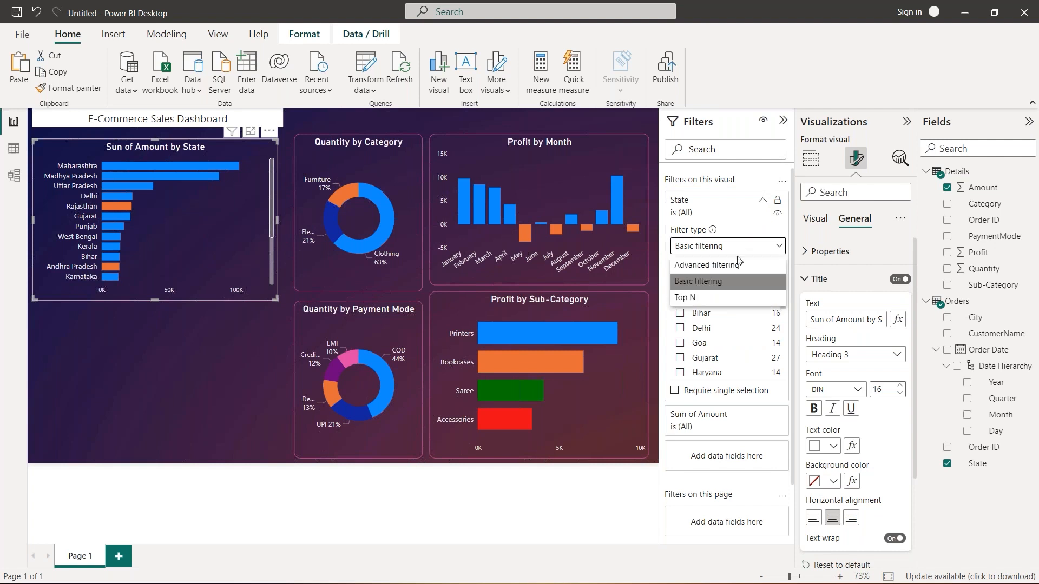
left_click(716, 302)
left_click(746, 283)
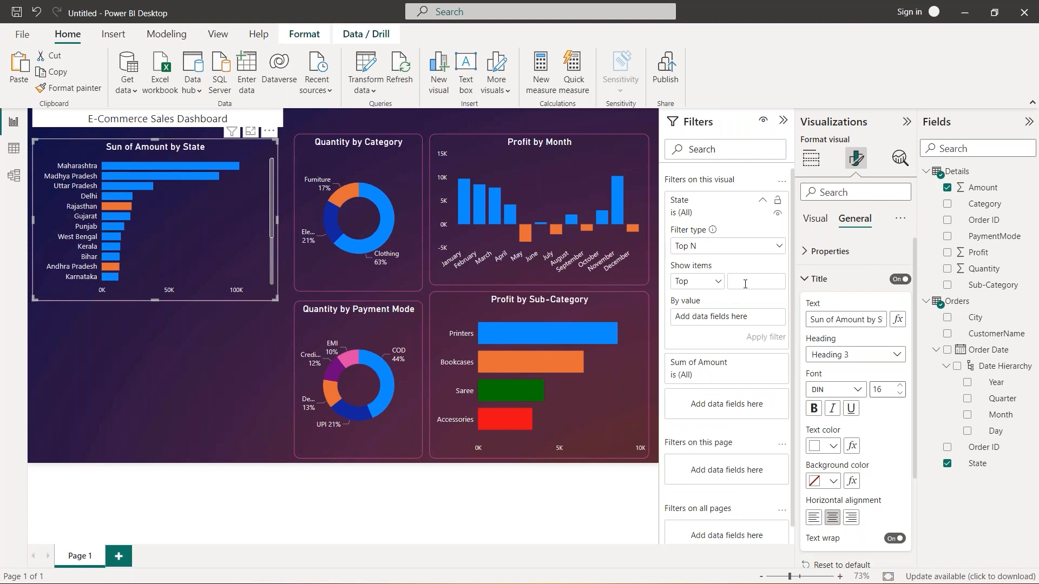
type("5")
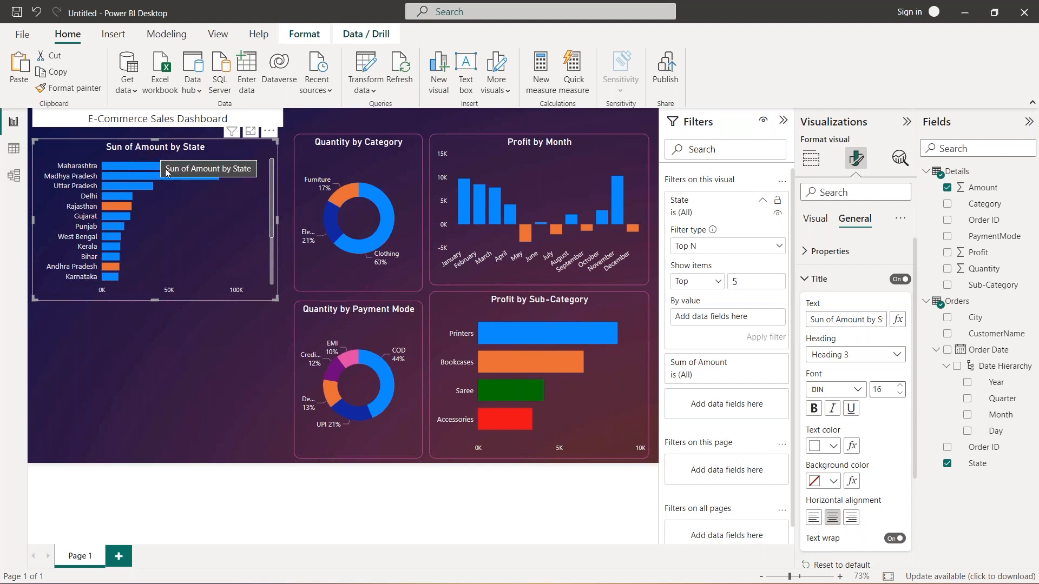
left_click(204, 232)
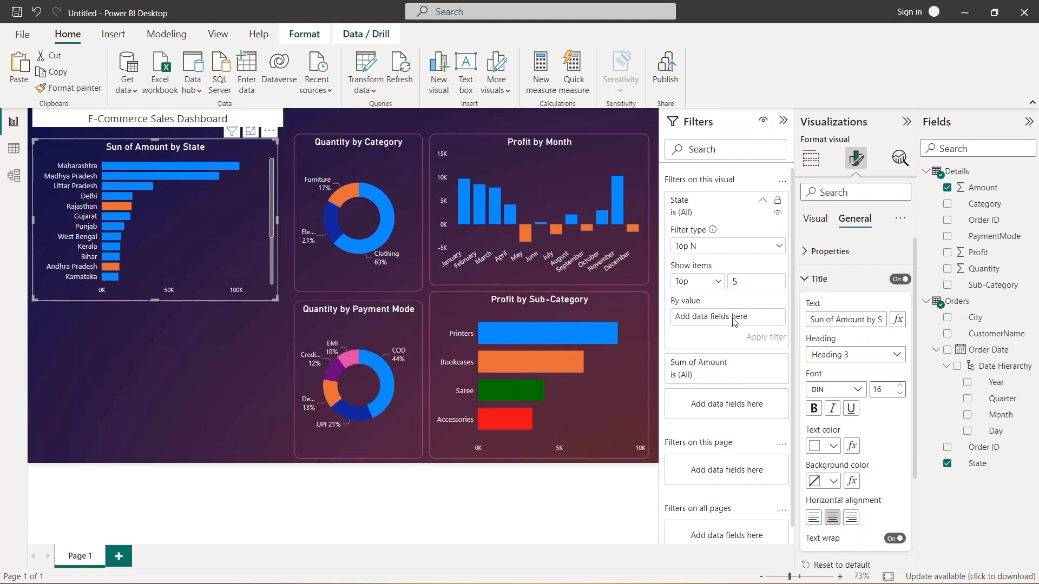
left_click_drag(1002, 188, 759, 319)
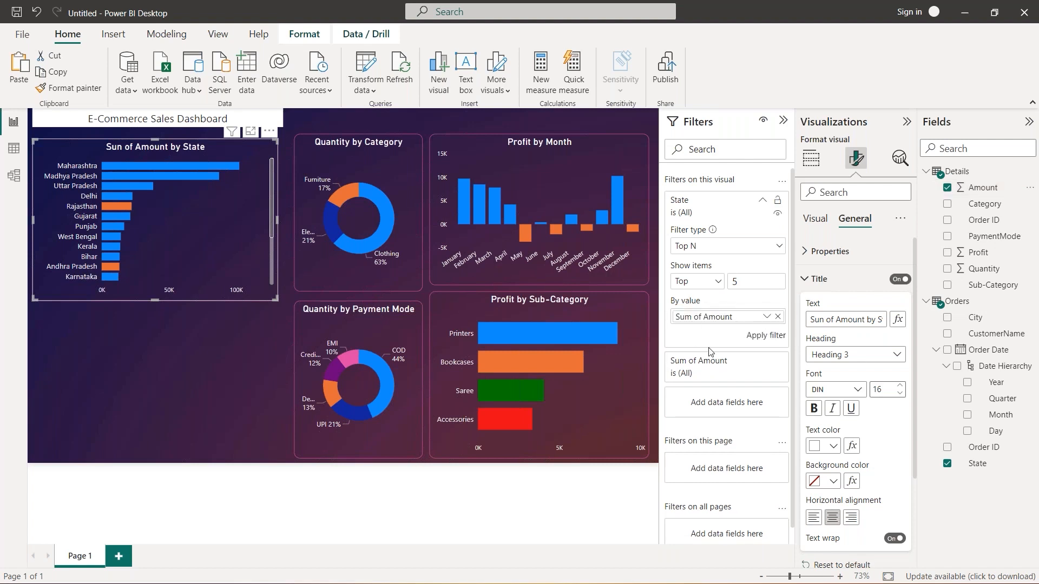
left_click(768, 336)
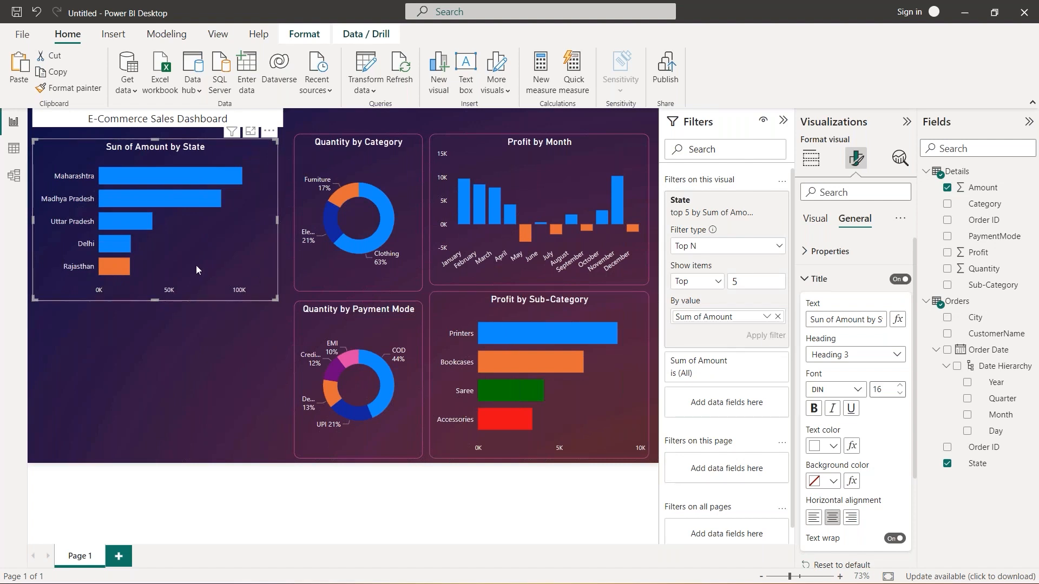
- Reduce the state bar chart's height, widen it slightly, and check its Y-axis value settings
left_click_drag(275, 298, 280, 278)
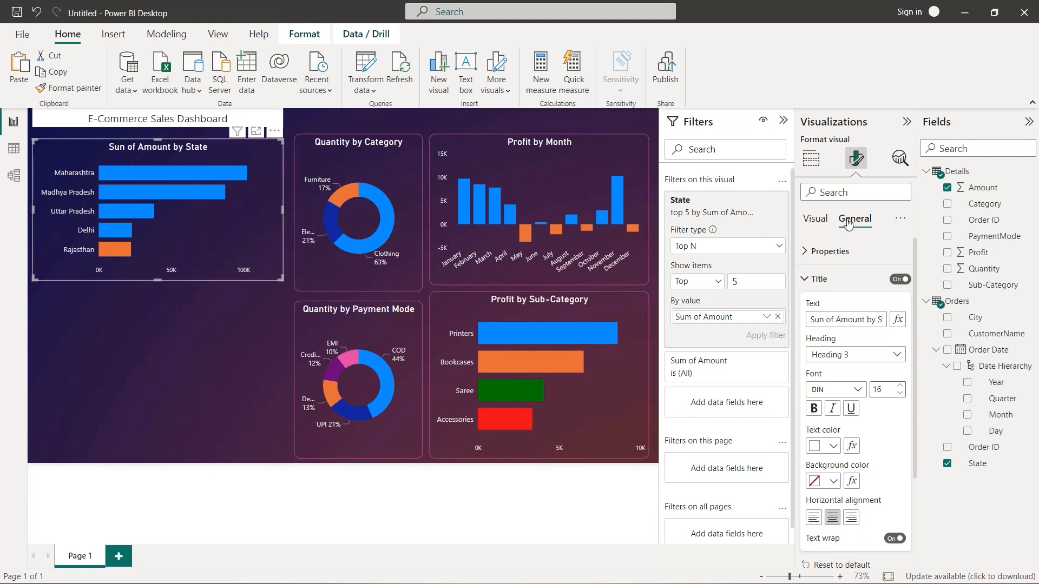
left_click(820, 222)
left_click(821, 252)
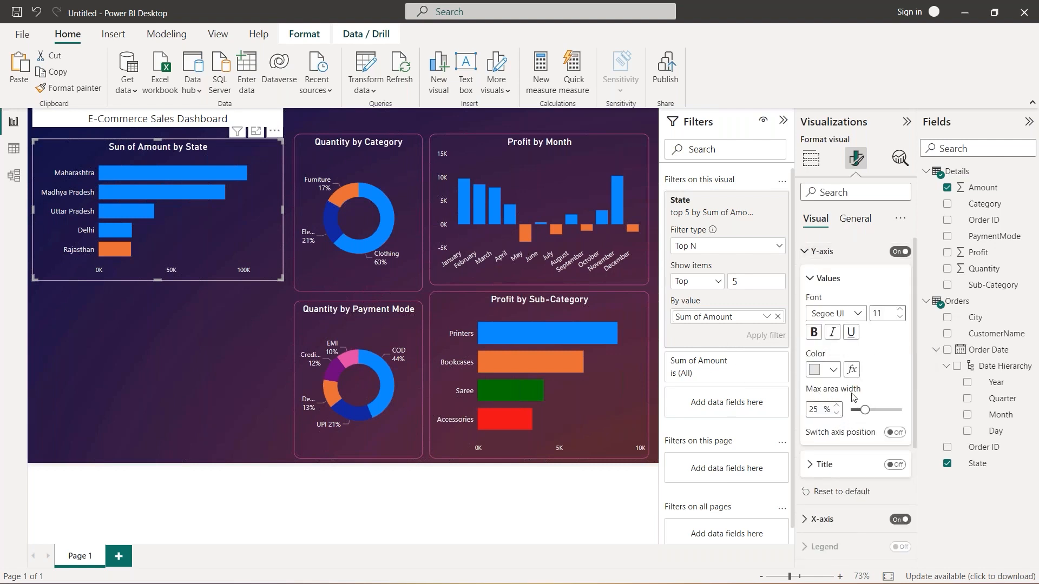
mouse_move(854, 398)
left_click(816, 280)
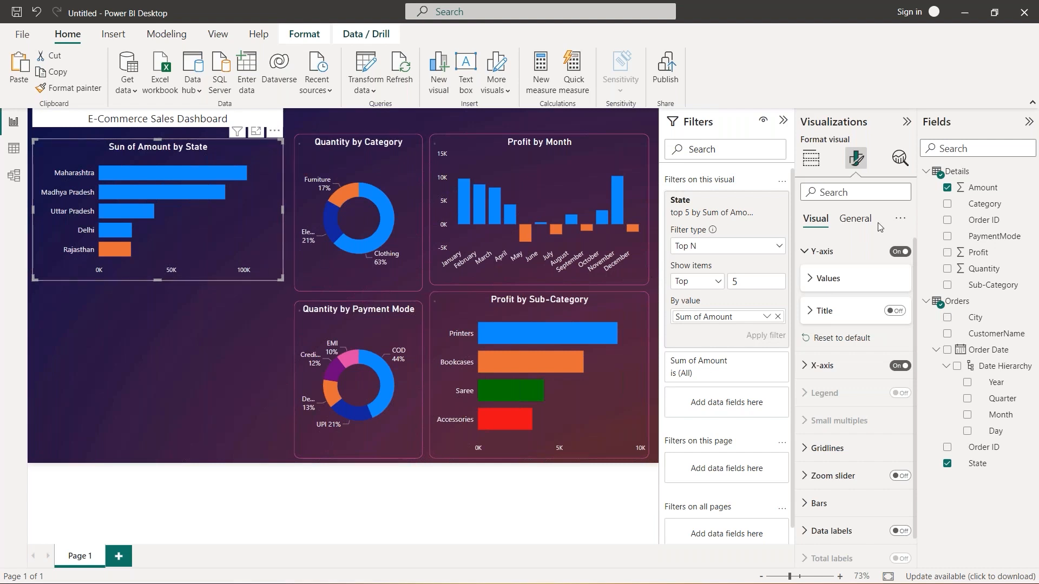
- Duplicate the state bar chart and place the copy in the empty space directly below the original
left_click(811, 159)
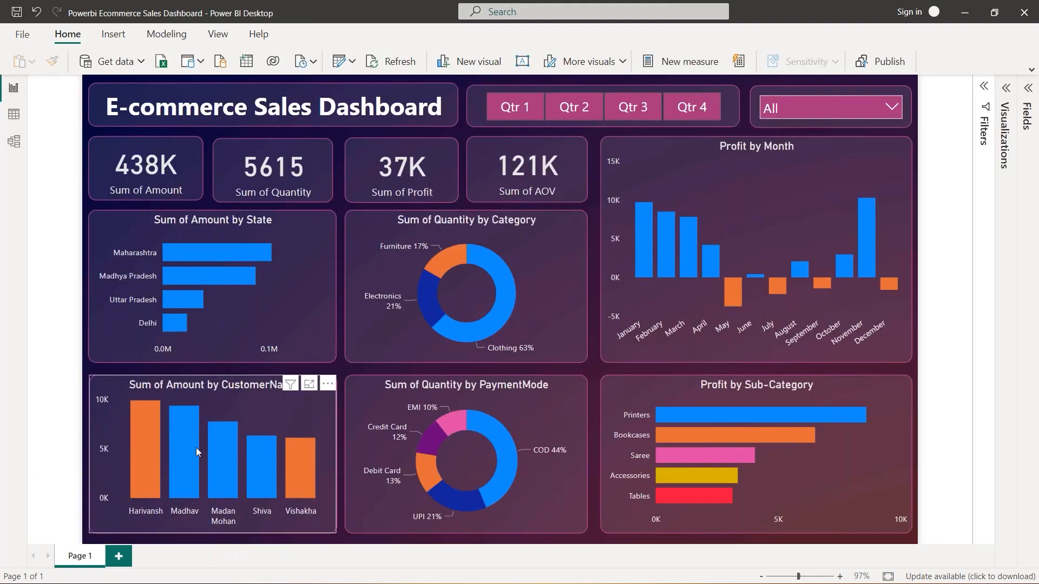
mouse_move(211, 492)
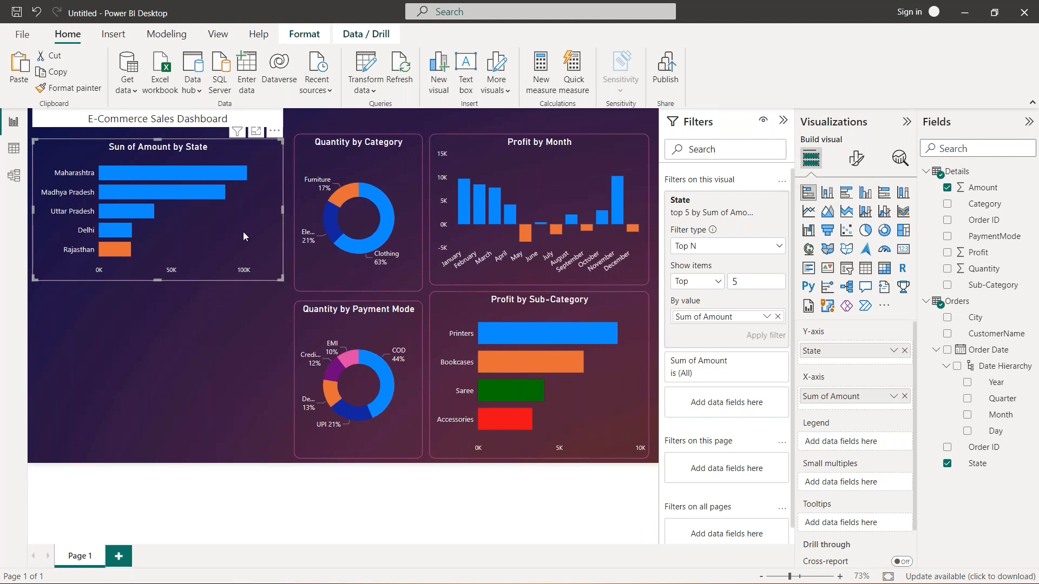
key("ctrl+c")
key("ctrl+v")
left_click_drag(243, 231, 239, 385)
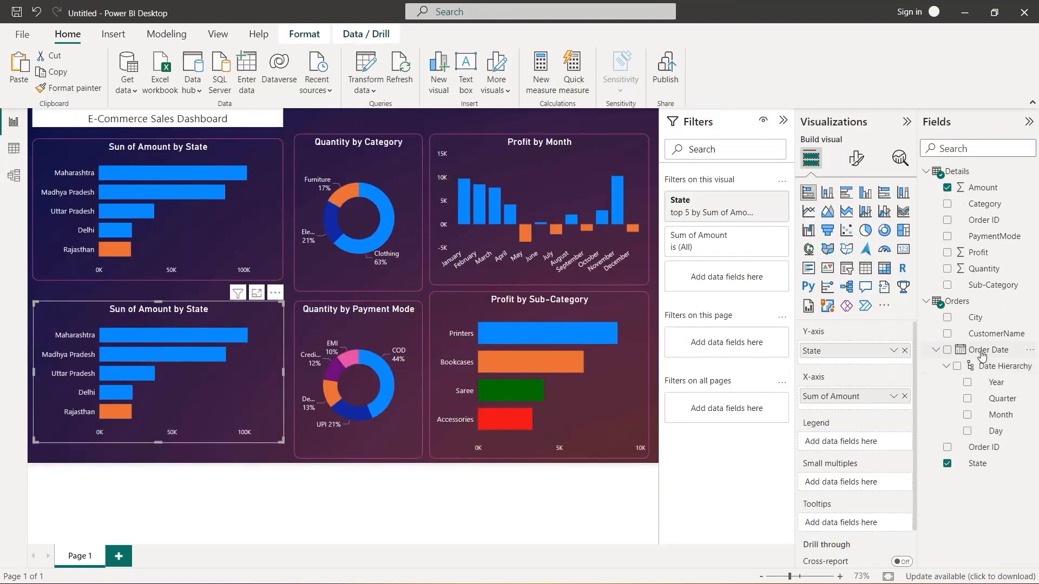
- Replace State with CustomerName on the Y-axis of the copied bar chart
mouse_move(996, 333)
left_mouse_down()
mouse_move(872, 356)
mouse_move(746, 357)
mouse_move(1023, 342)
mouse_move(1008, 337)
left_mouse_up()
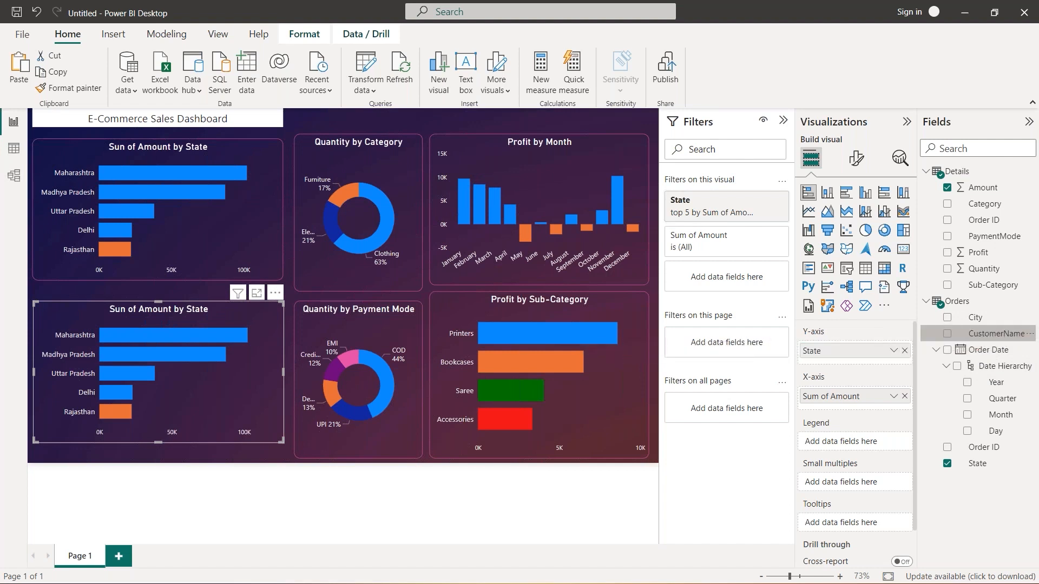
left_click(905, 352)
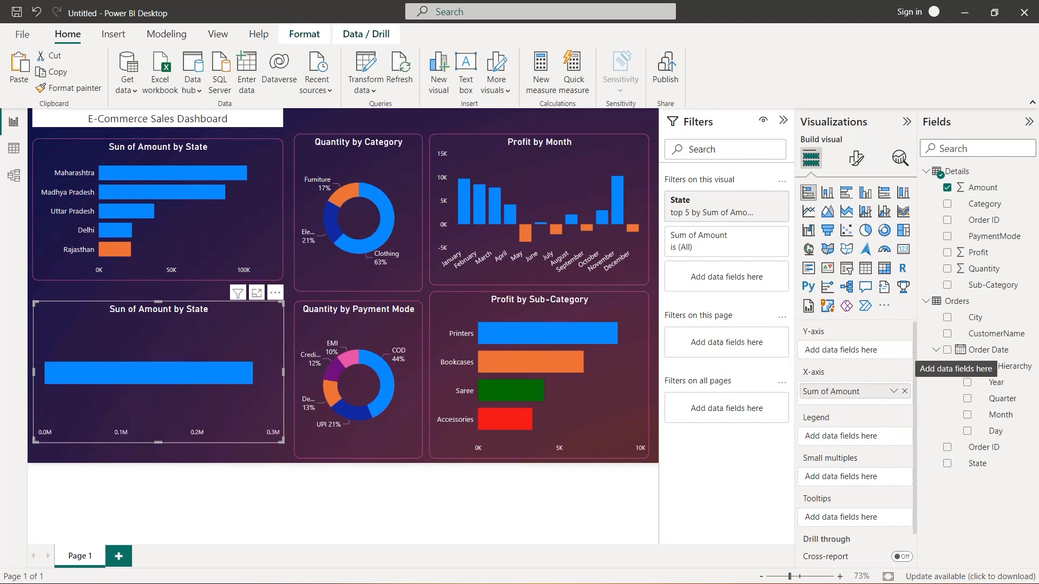
left_click_drag(993, 337, 179, 345)
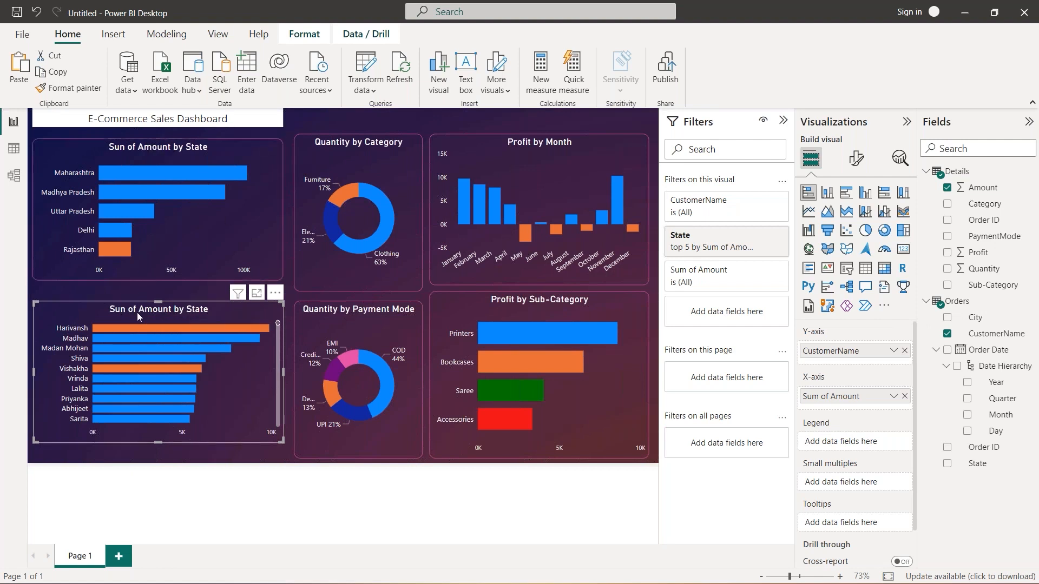
- Correct the title of the original state bar chart to "Sum of Amount by State"
left_click(162, 149)
left_click(856, 158)
left_click(854, 219)
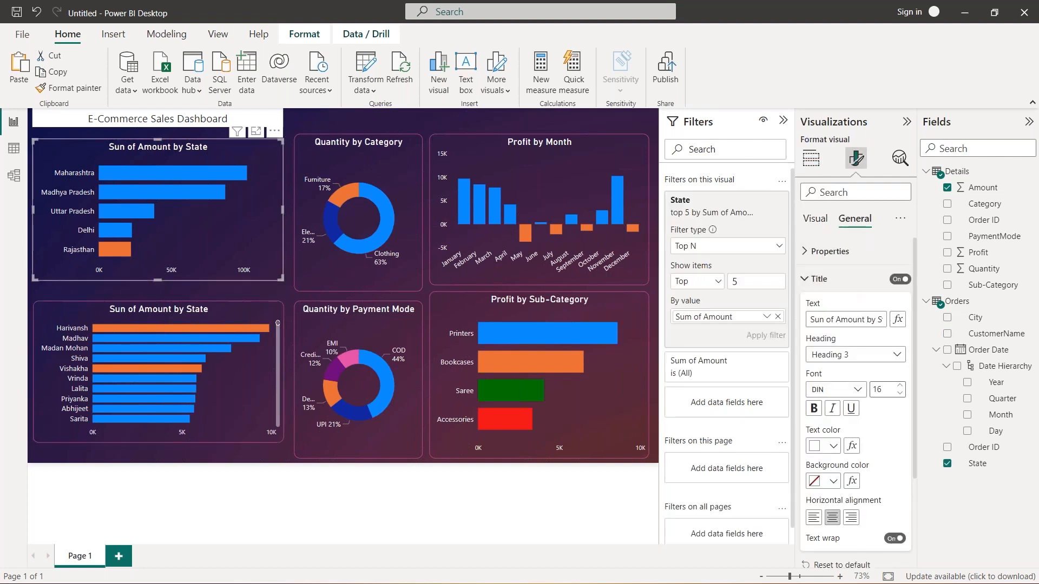
left_click(826, 320)
key("BackSpace")
type("m")
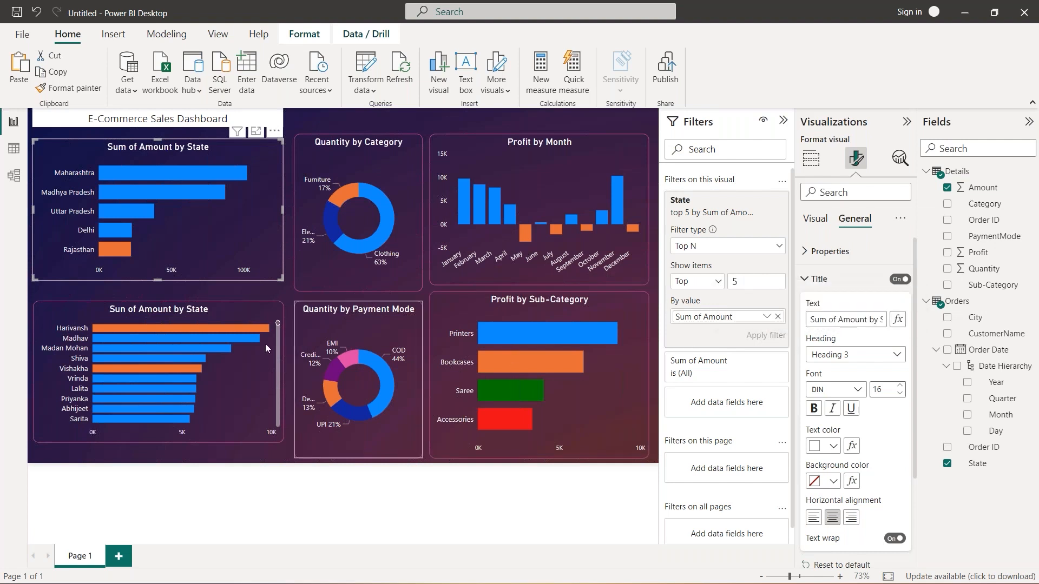
- Change the title of the customer bar chart to "Sum of Amount by Customer Name"
left_click(197, 314)
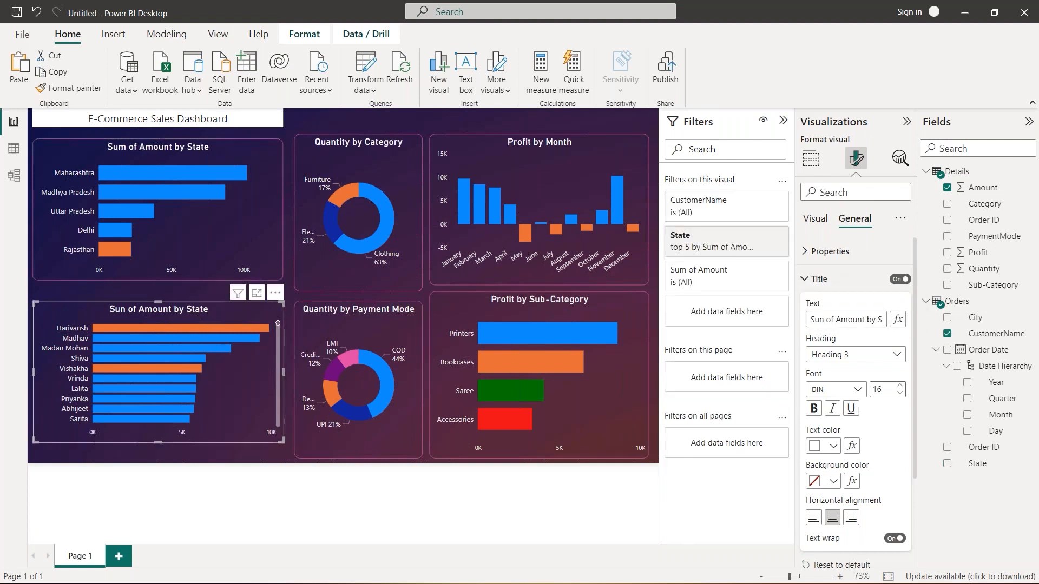
left_click(823, 319)
key("BackSpace")
type("m")
key("End")
key("BackSpace")
key("BackSpace")
key("BackSpace")
key("BackSpace")
key("BackSpace")
type("Customer Name")
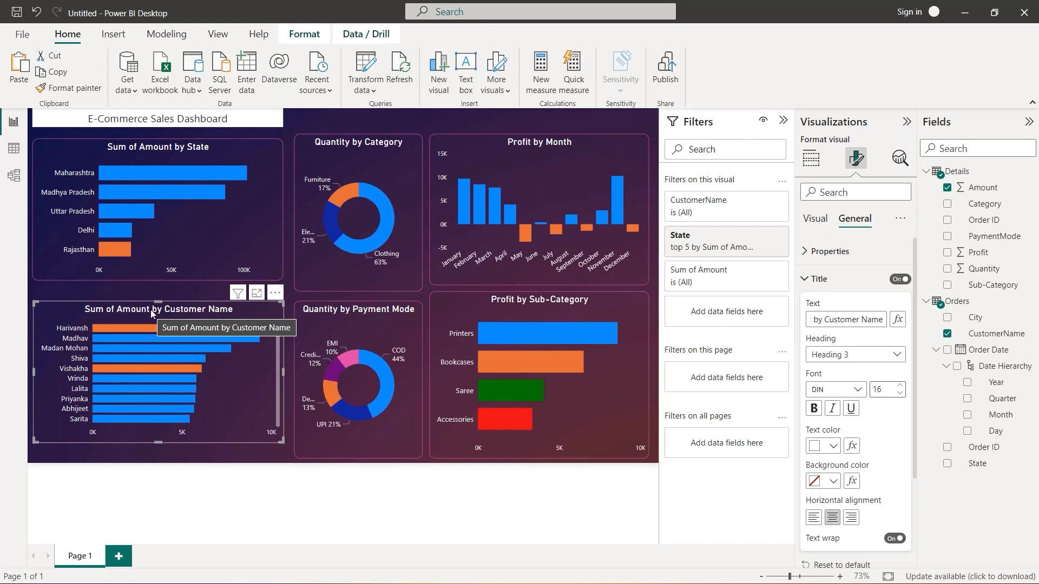
- Look through the full list of bars in the customer name chart
left_click(81, 312)
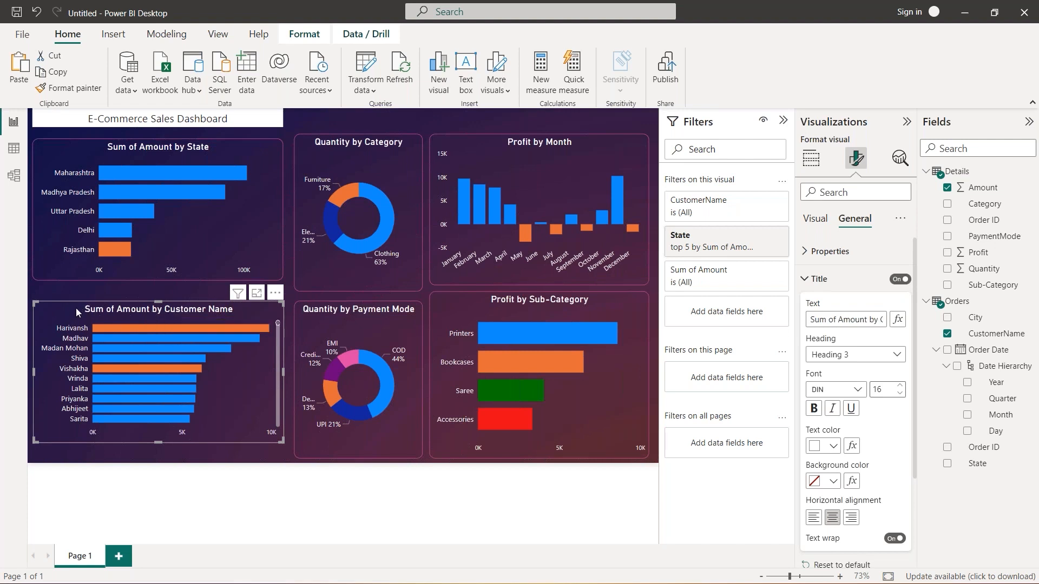
scroll(242, 380, "down", 5)
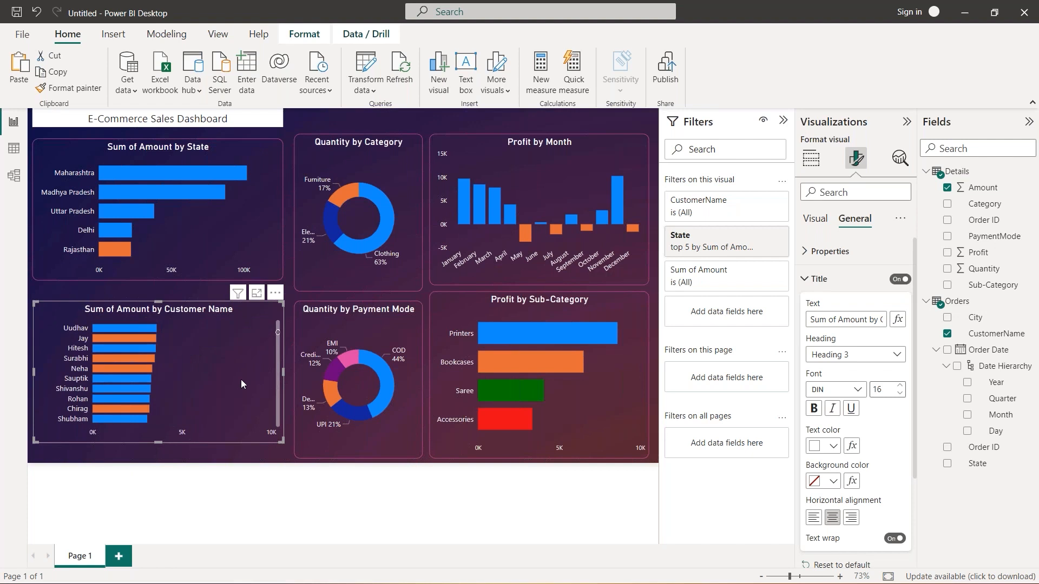
scroll(242, 383, "down", 5)
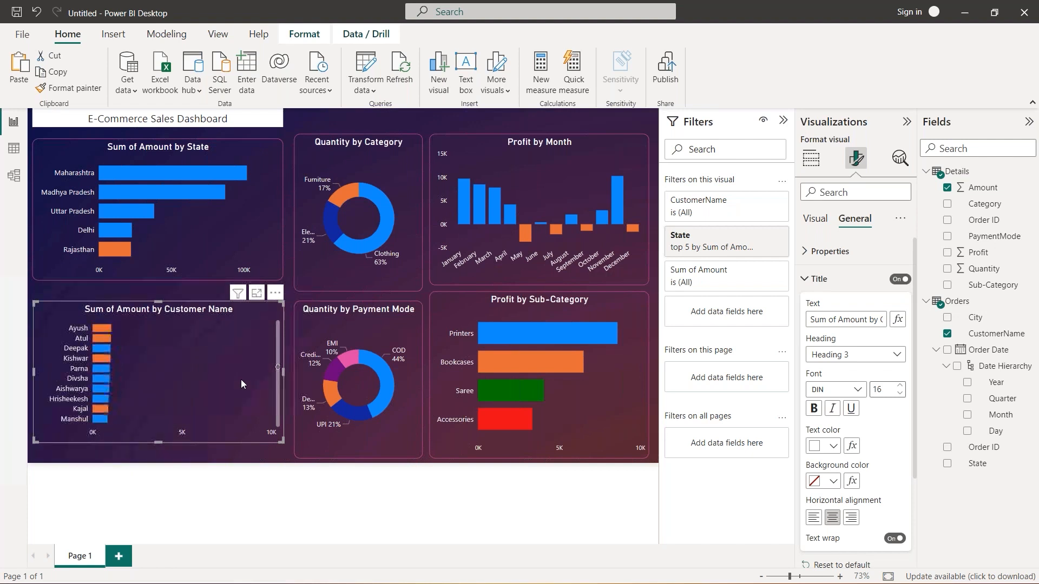
scroll(241, 383, "down", 4)
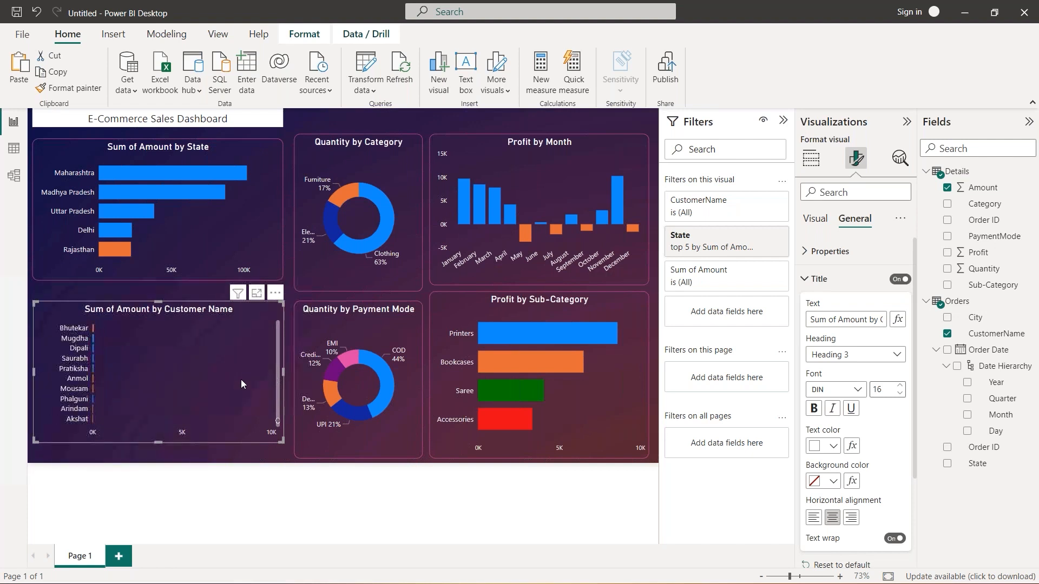
scroll(242, 382, "up", 5)
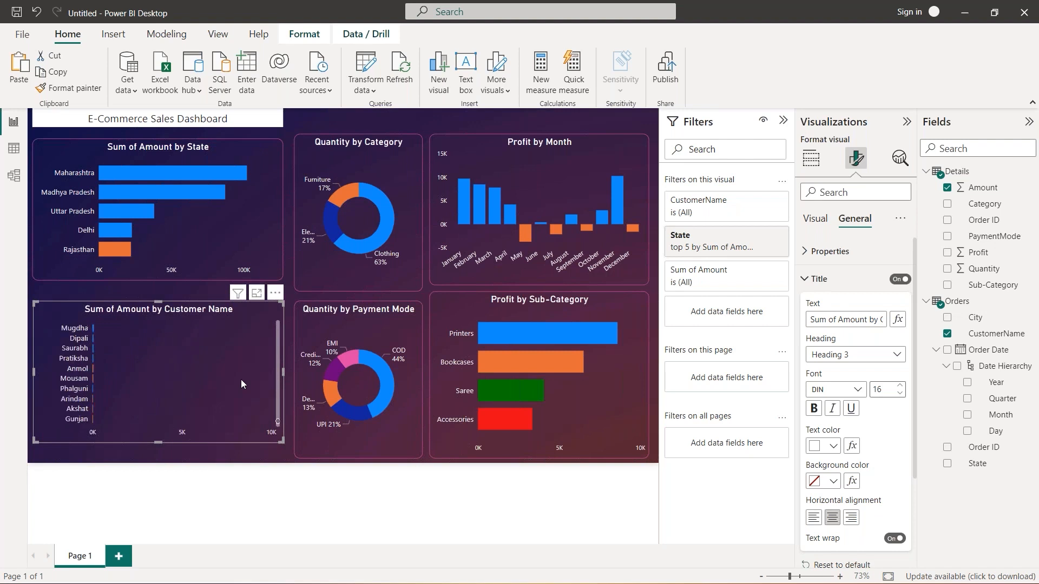
scroll(241, 382, "up", 5)
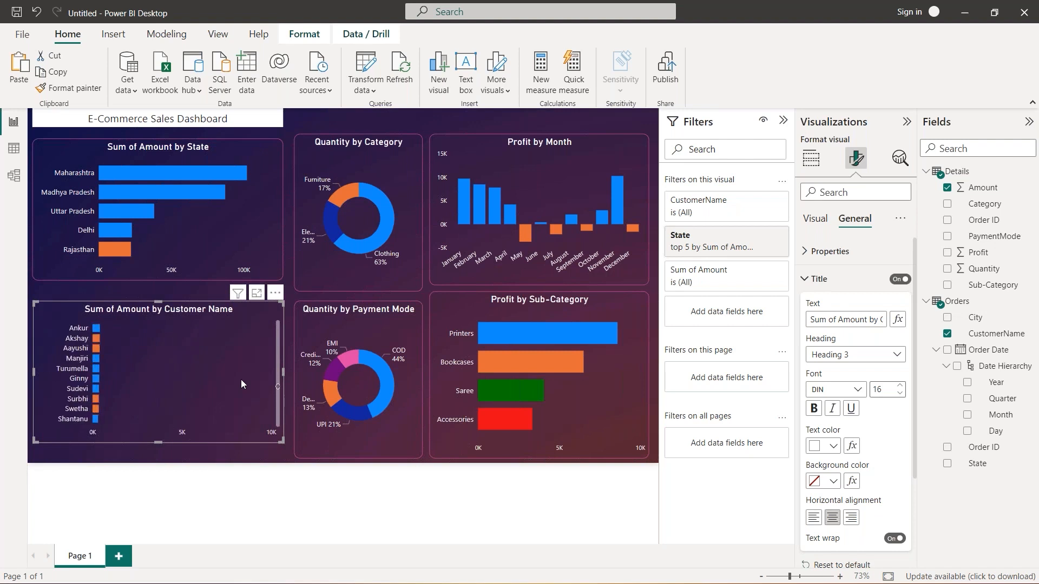
scroll(241, 384, "up", 5)
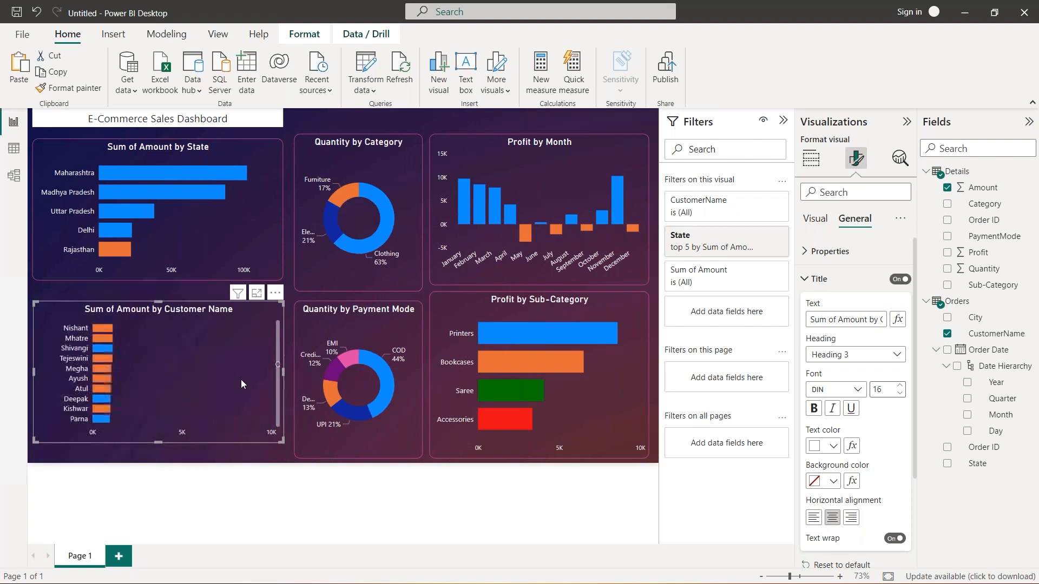
scroll(242, 379, "up", 5)
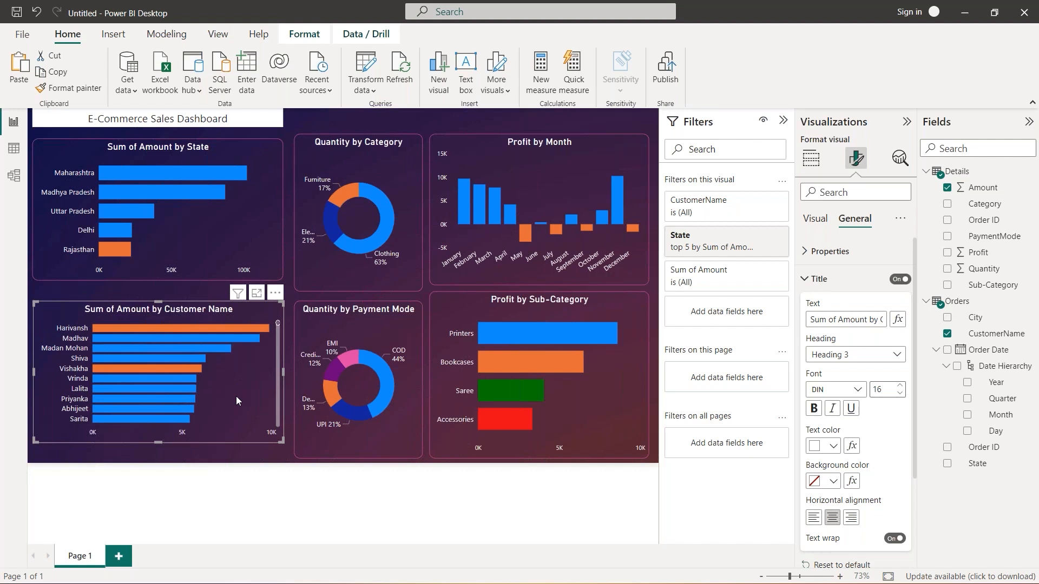
- Check the customer chart in the finished reference dashboard and convert the new dashboard's customer bar chart to a stacked column chart
key("alt+Tab")
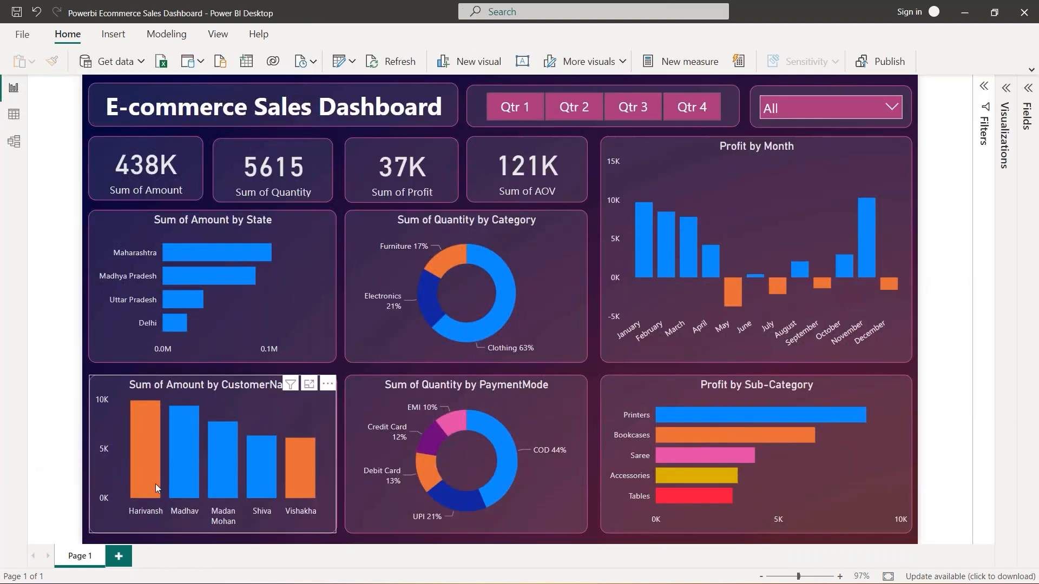
mouse_move(155, 488)
key("alt+Tab")
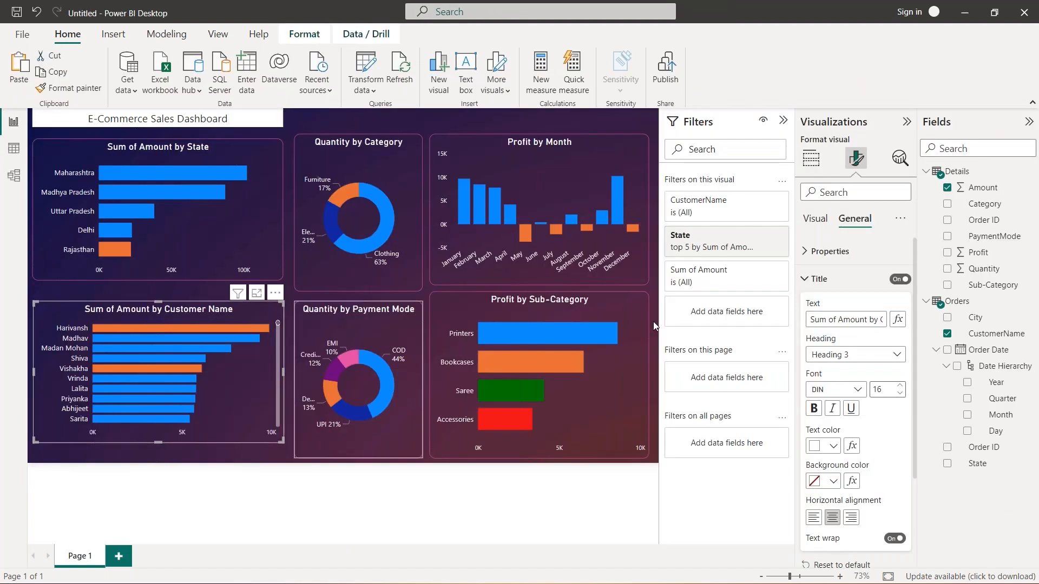
left_click(812, 158)
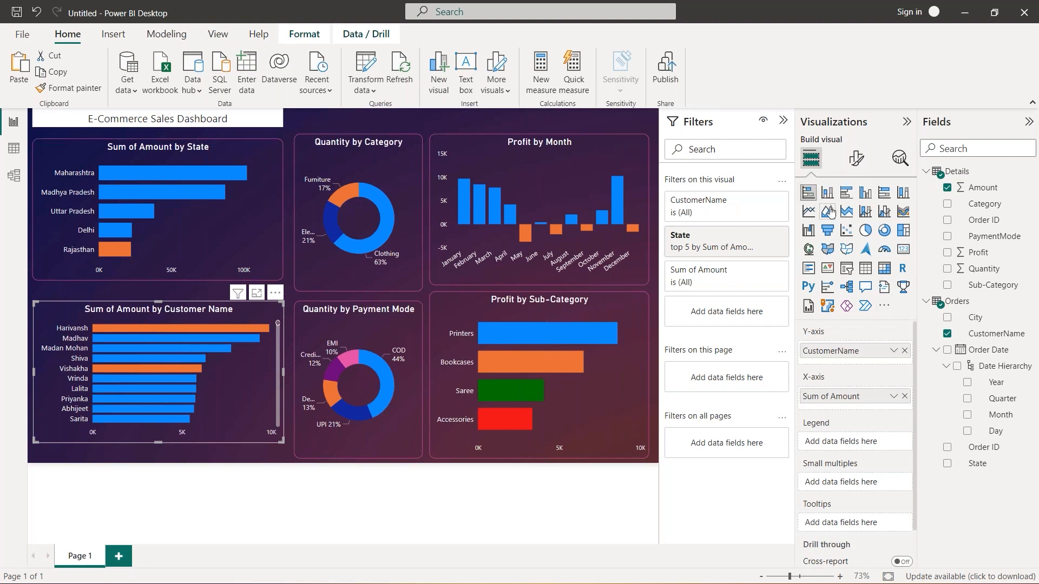
left_click(826, 194)
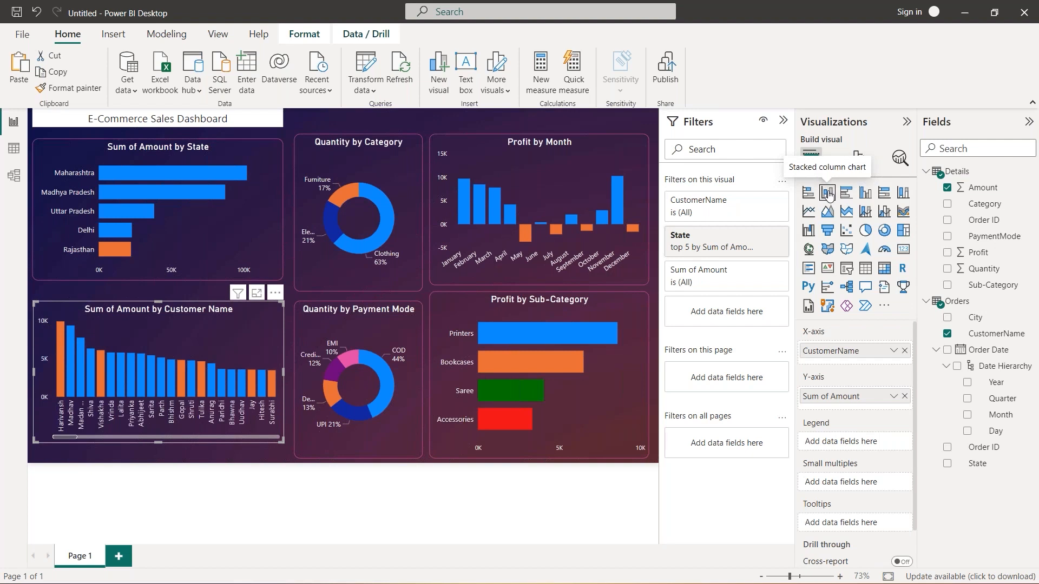
- Try the customer chart as an area chart and a line chart, and return it to a stacked column chart
left_click(827, 216)
left_click(809, 215)
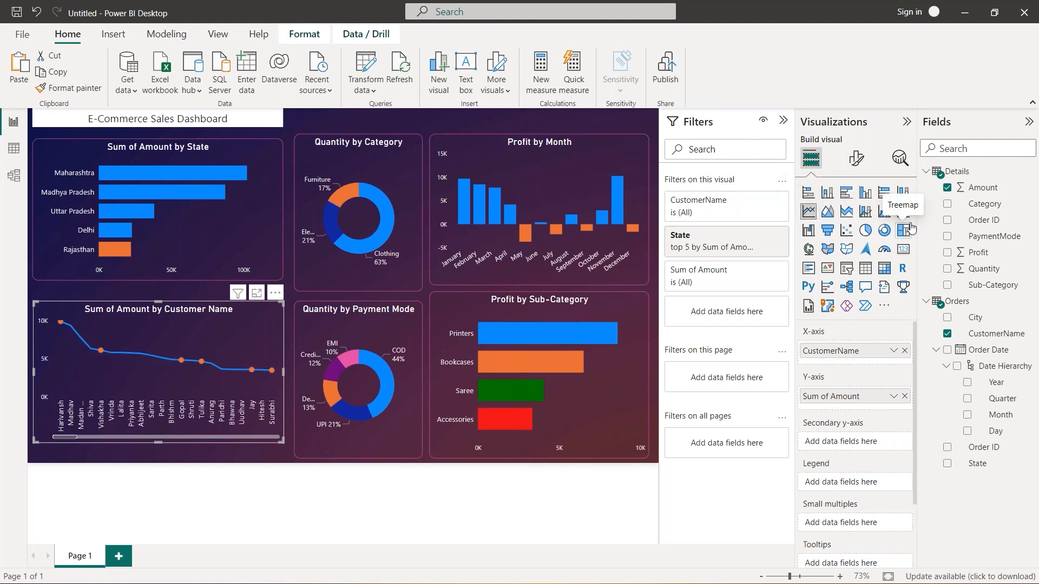
left_click(827, 194)
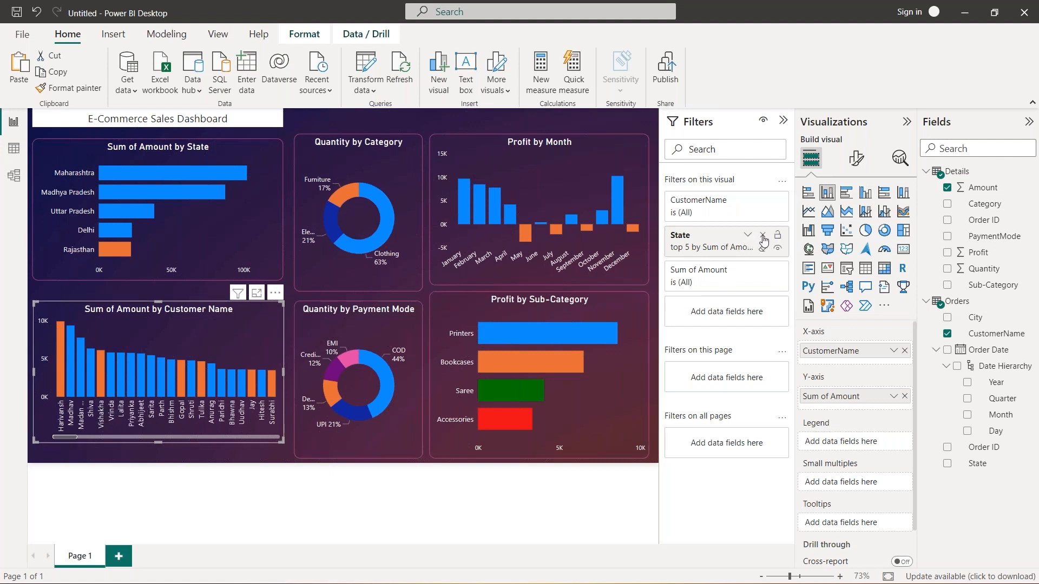
- Replace the State filter on the customer chart with a Top N filter showing the top 5 customer names by Sum of Amount
left_click(763, 238)
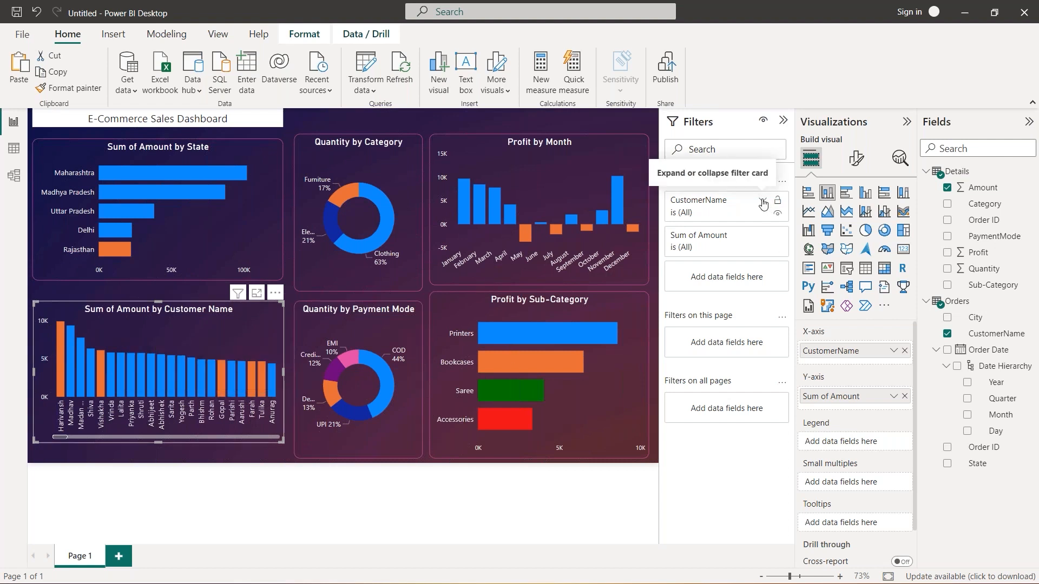
left_click(763, 202)
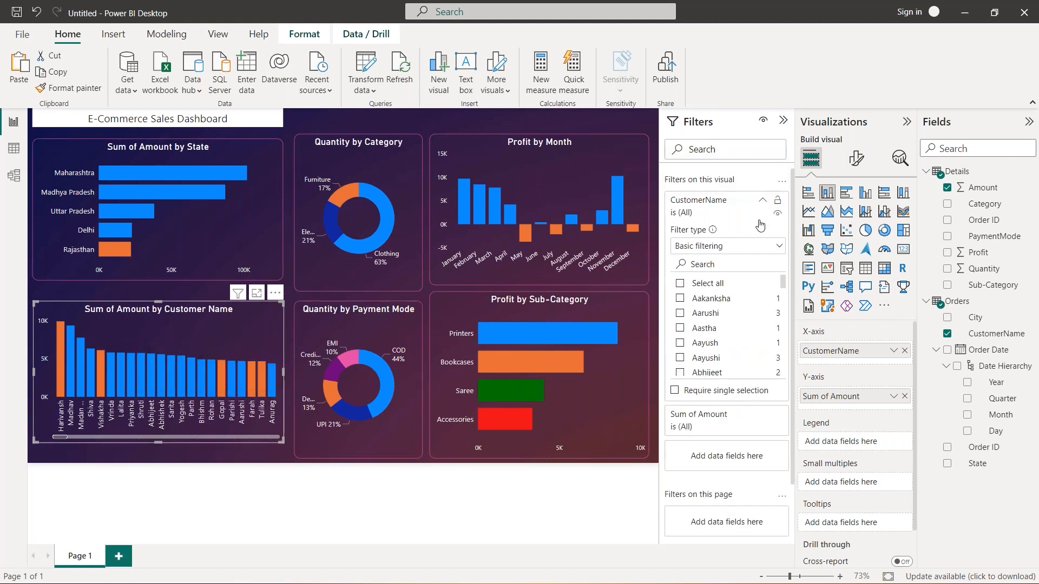
left_click(725, 246)
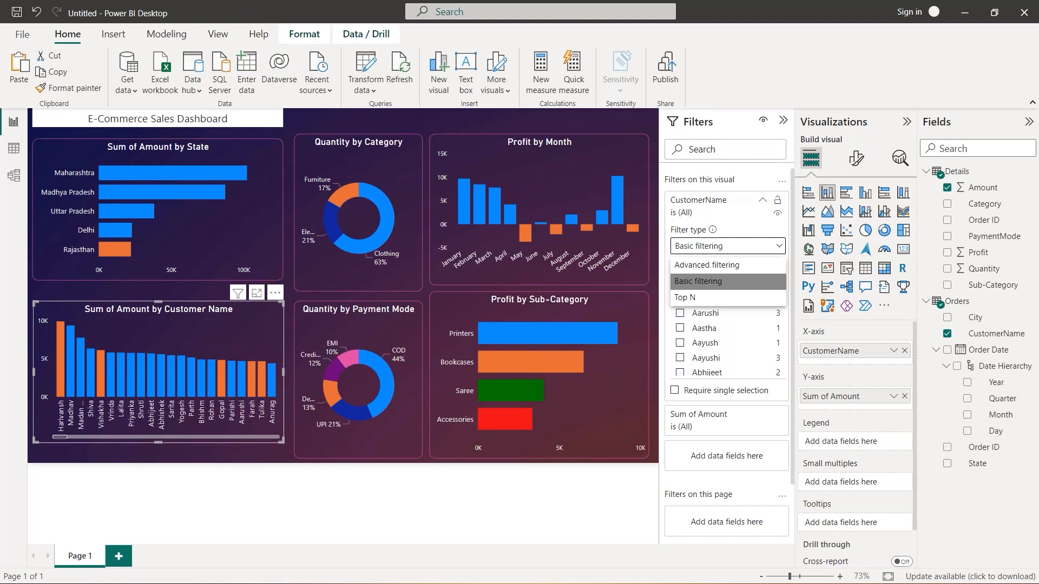
left_click(728, 297)
left_click(745, 283)
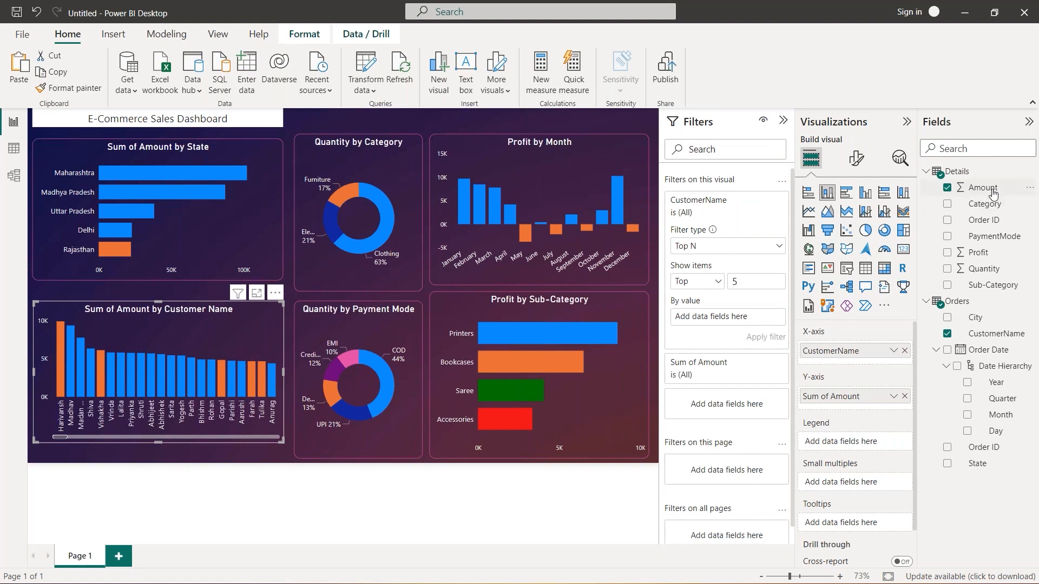
left_click_drag(994, 193, 727, 316)
left_click(763, 337)
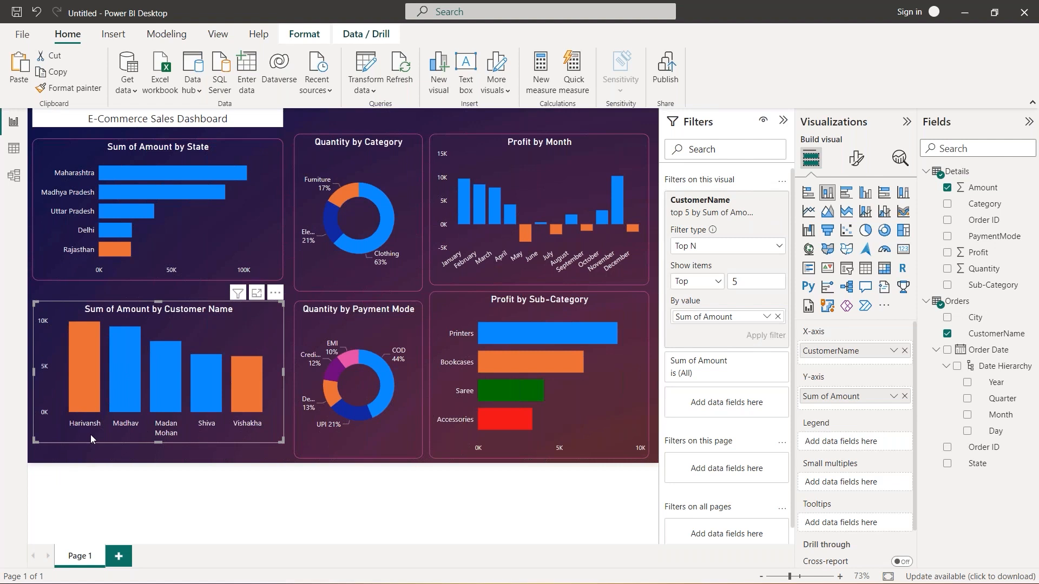
- Compare the state chart with the reference dashboard and recolor its Delhi bar from the blue shared by other states to dark gold
left_click(194, 225)
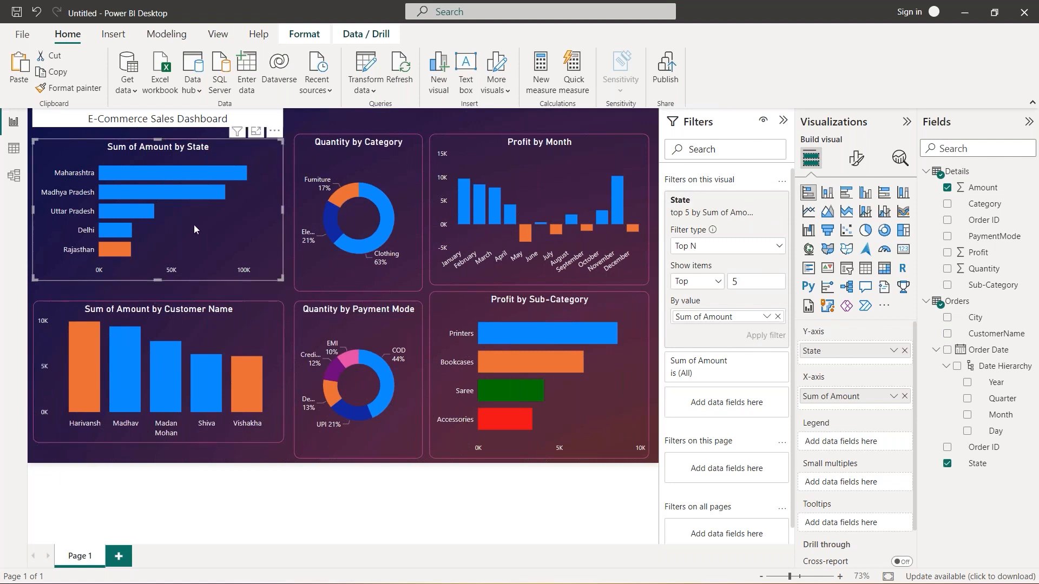
key("alt+Tab")
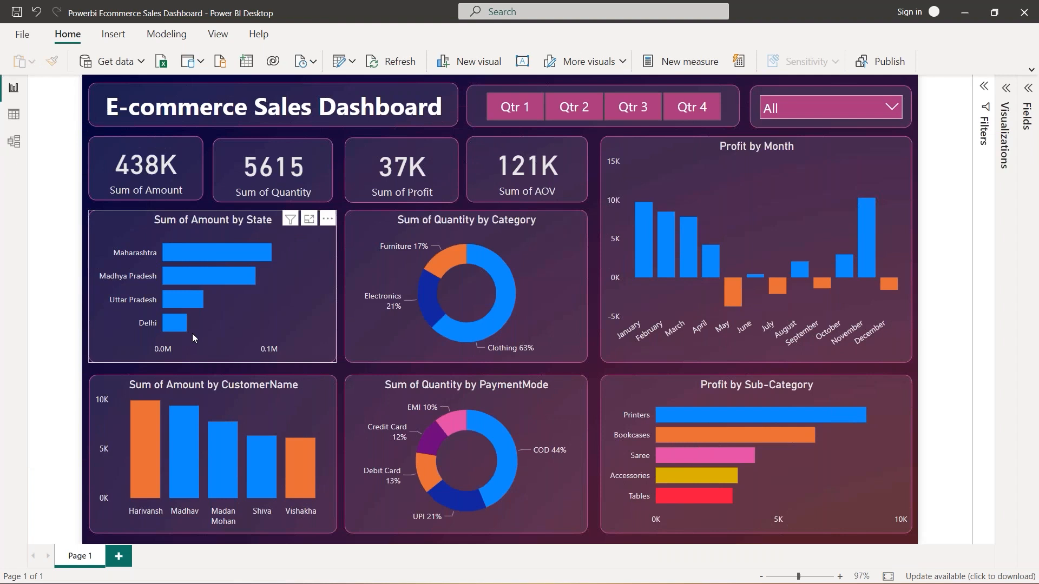
key("alt+Tab")
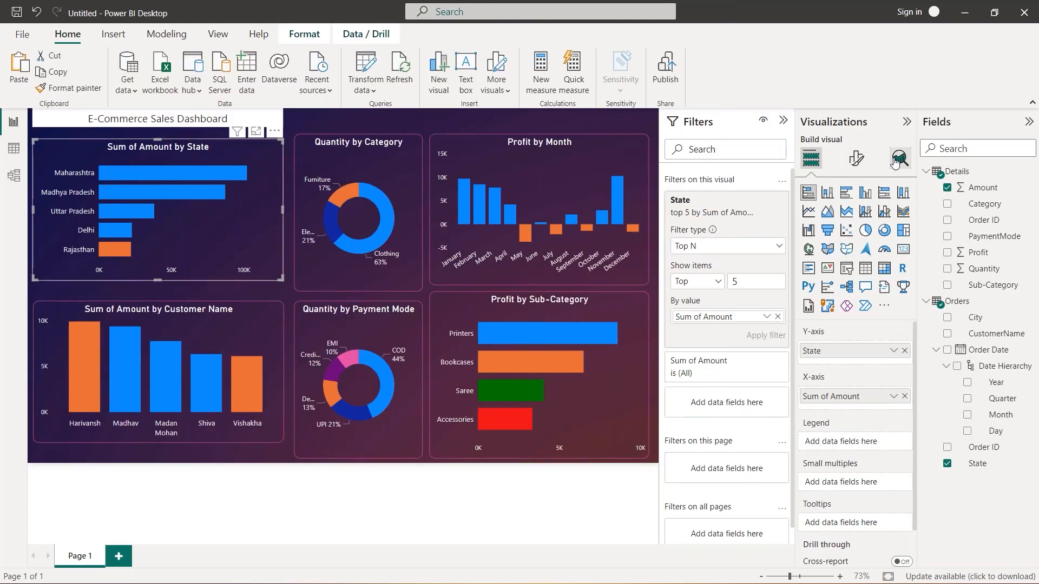
left_click(865, 165)
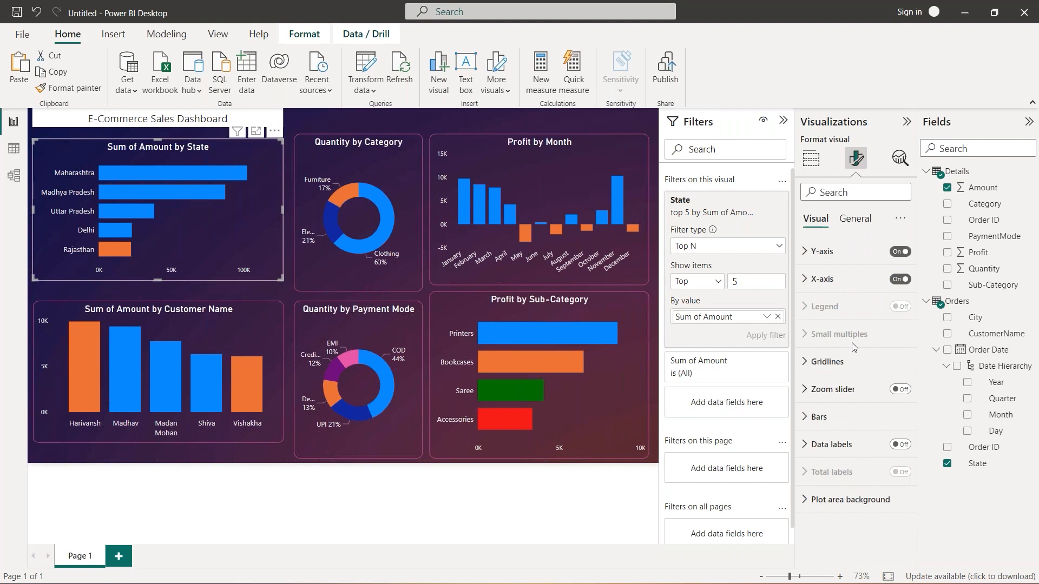
left_click(850, 418)
scroll(855, 374, "down", 5)
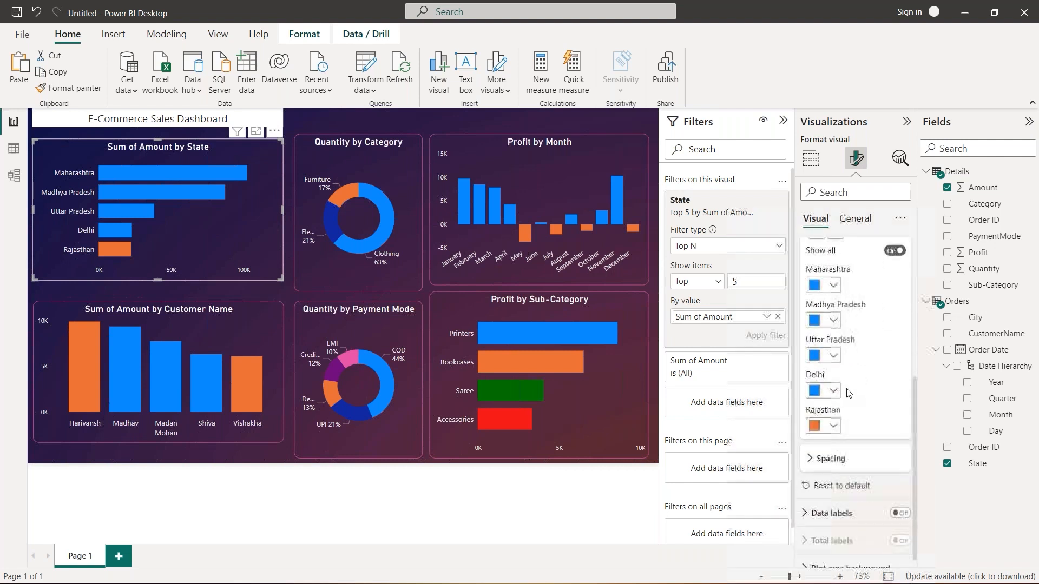
left_click(834, 391)
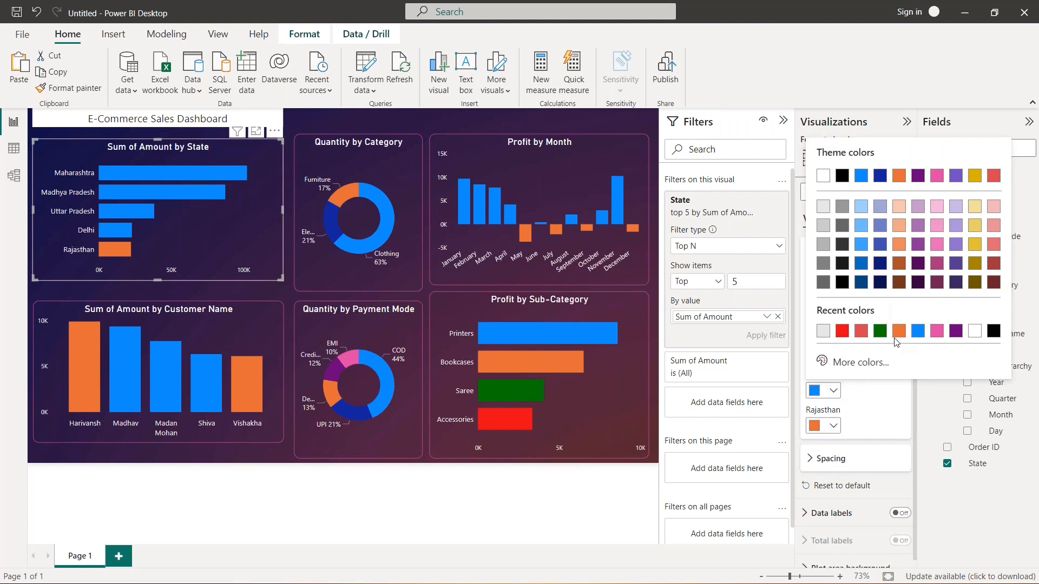
left_click(955, 330)
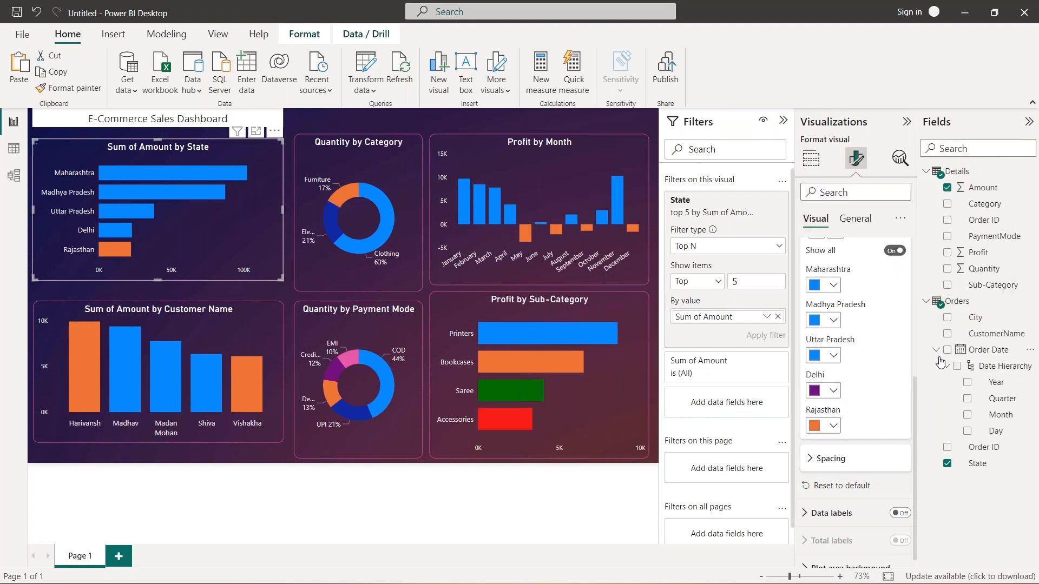
left_click(832, 392)
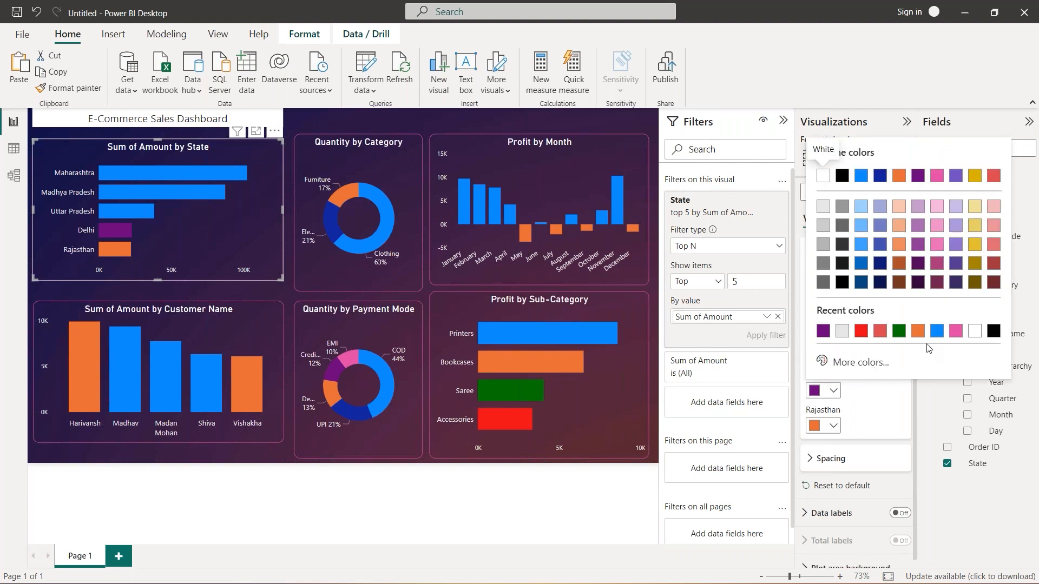
left_click(975, 265)
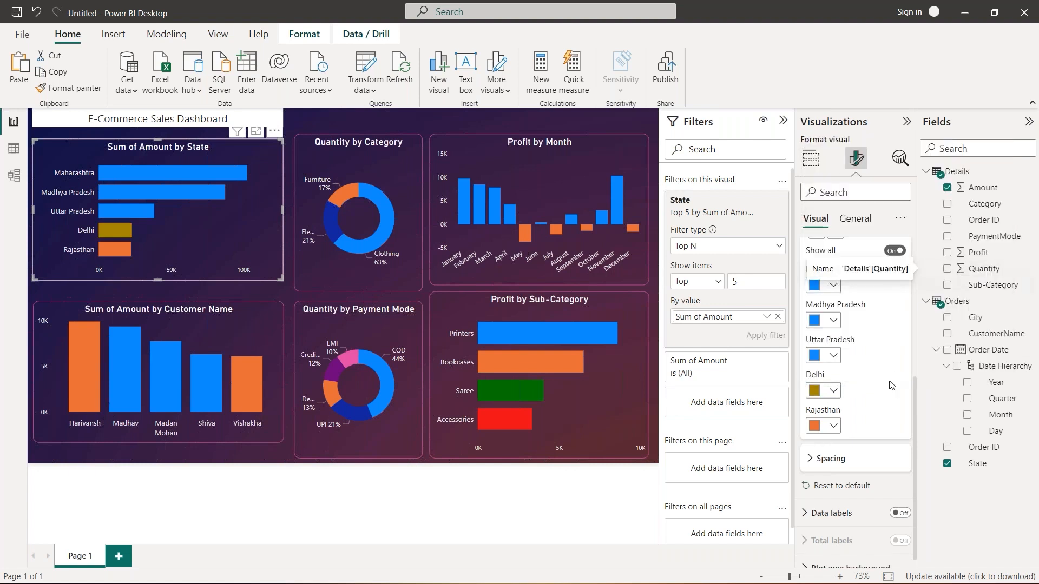
- Give the Uttar Pradesh bar in the state chart the custom cyan color #12D5E3
left_click(834, 355)
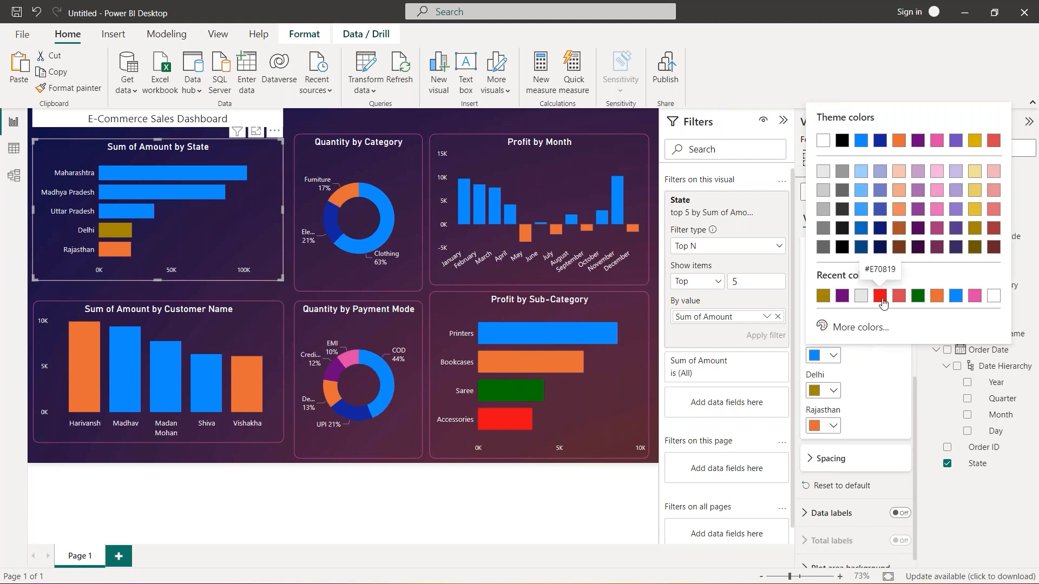
left_click(868, 327)
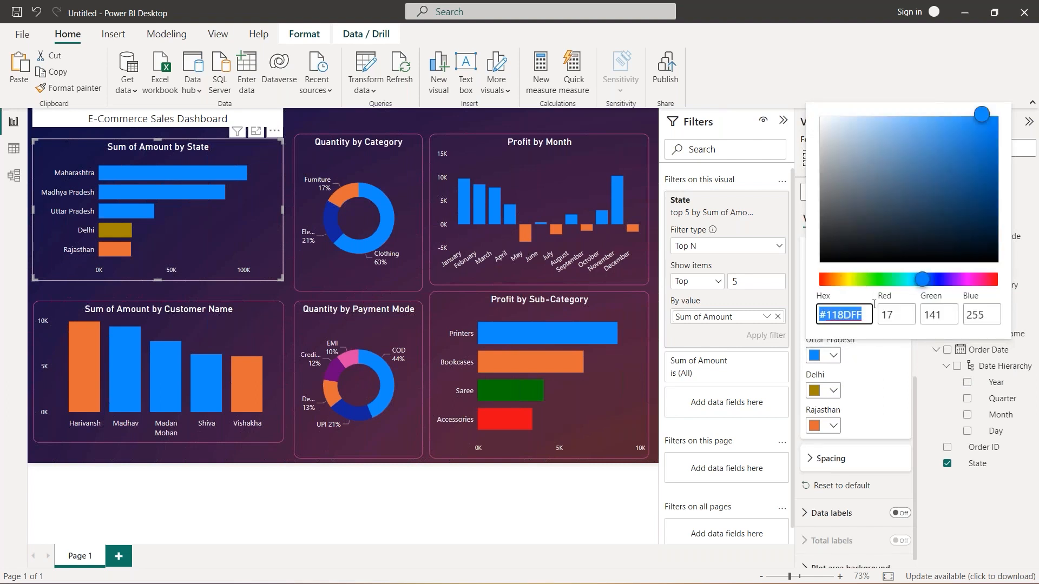
left_click(848, 281)
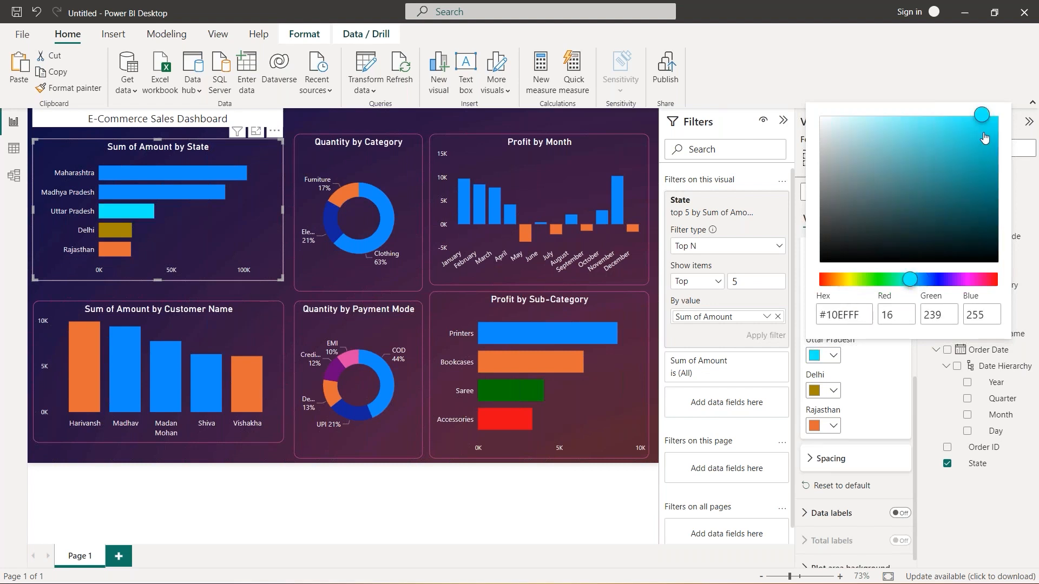
left_click(979, 132)
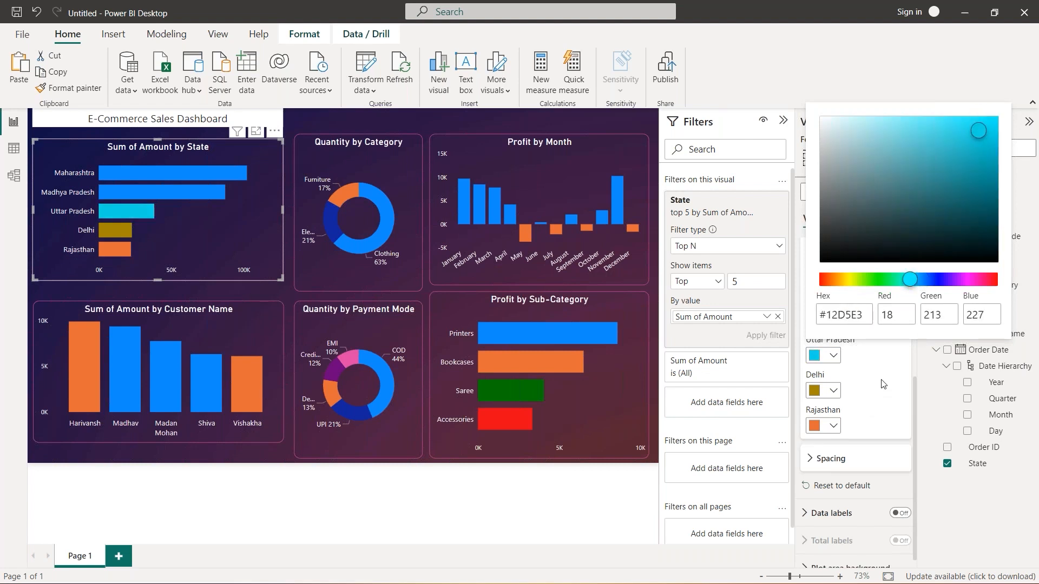
left_click(860, 363)
- Give the Madhya Pradesh bar in the state chart the custom green color #10FF14
scroll(857, 365, "up", 2)
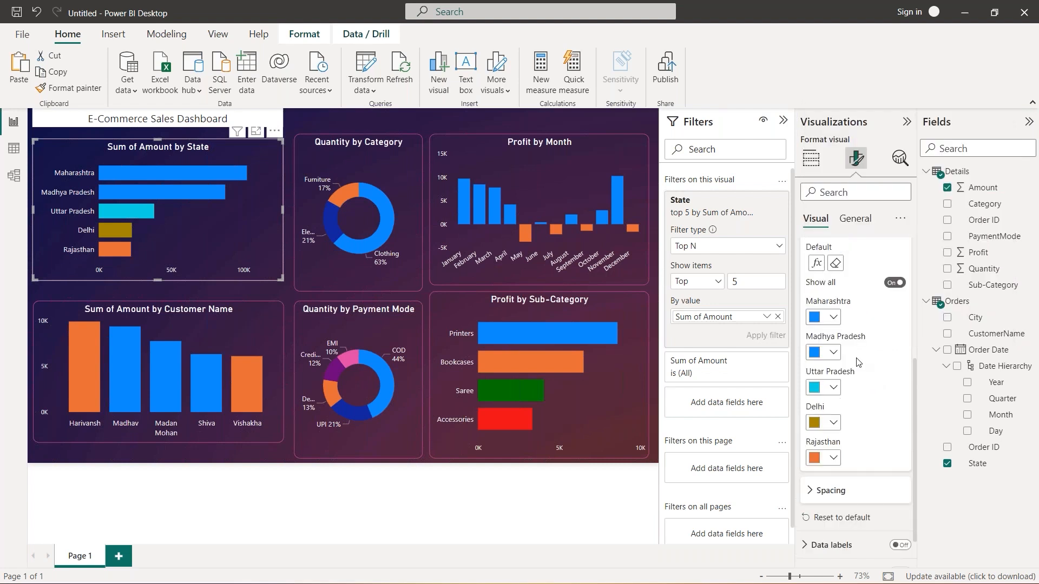
left_click(837, 370)
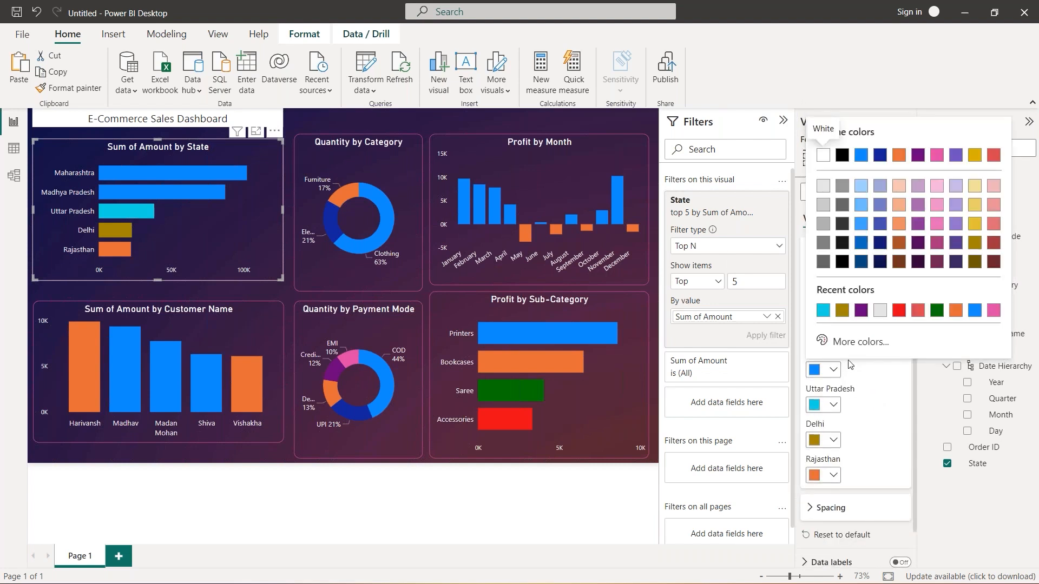
left_click(888, 343)
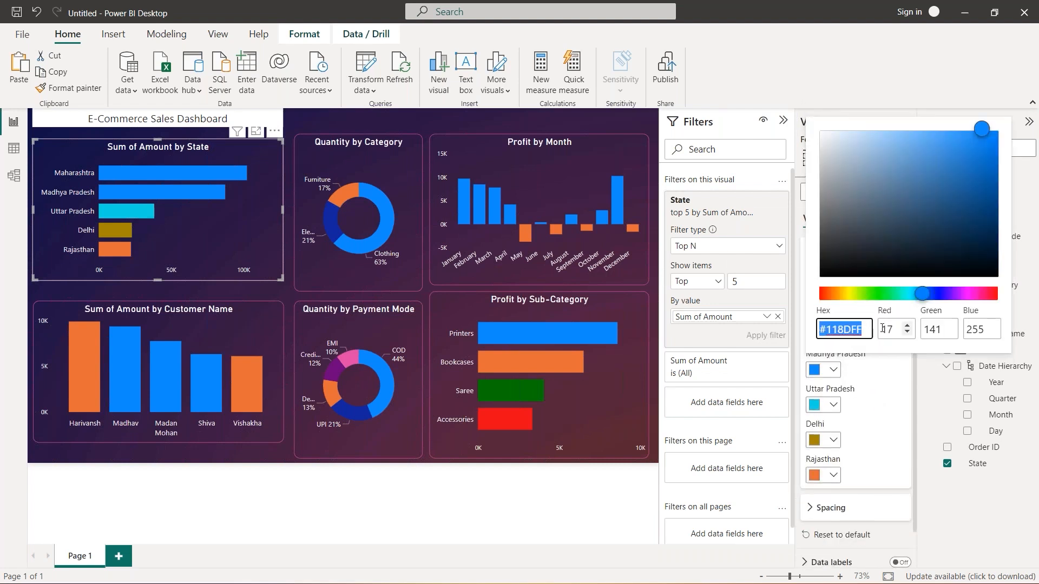
left_click(878, 293)
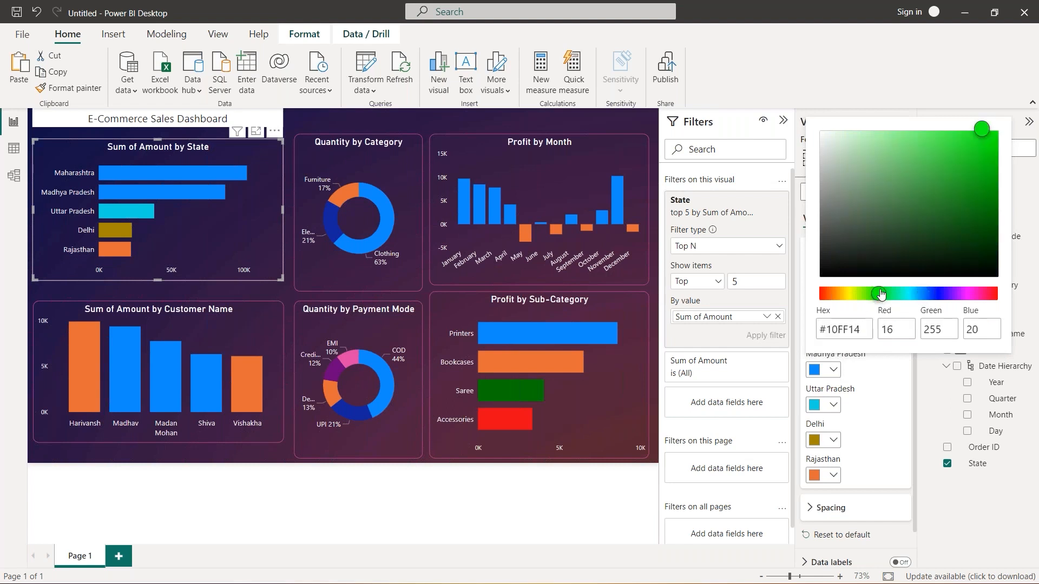
left_click(888, 393)
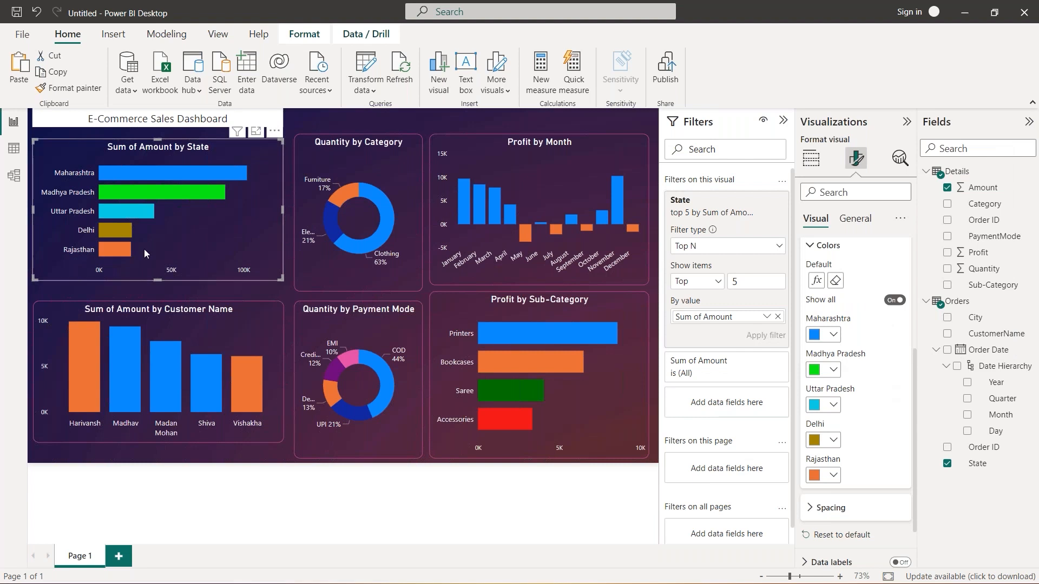
- Recolor the first bar of the customer chart green and its second bar dark gold, using the recent colors
left_click(191, 335)
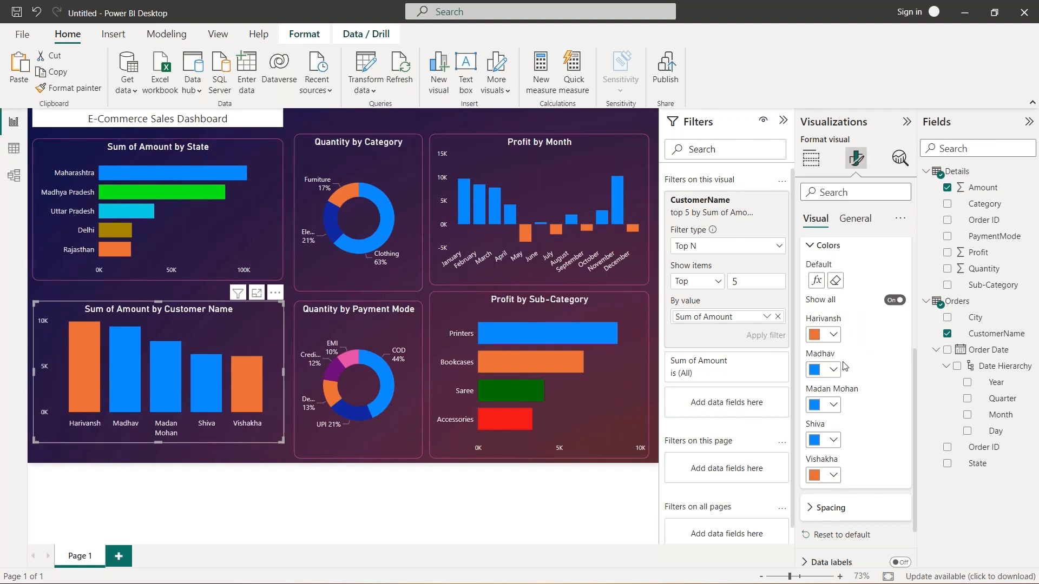
left_click(833, 334)
left_click(827, 279)
left_click(834, 373)
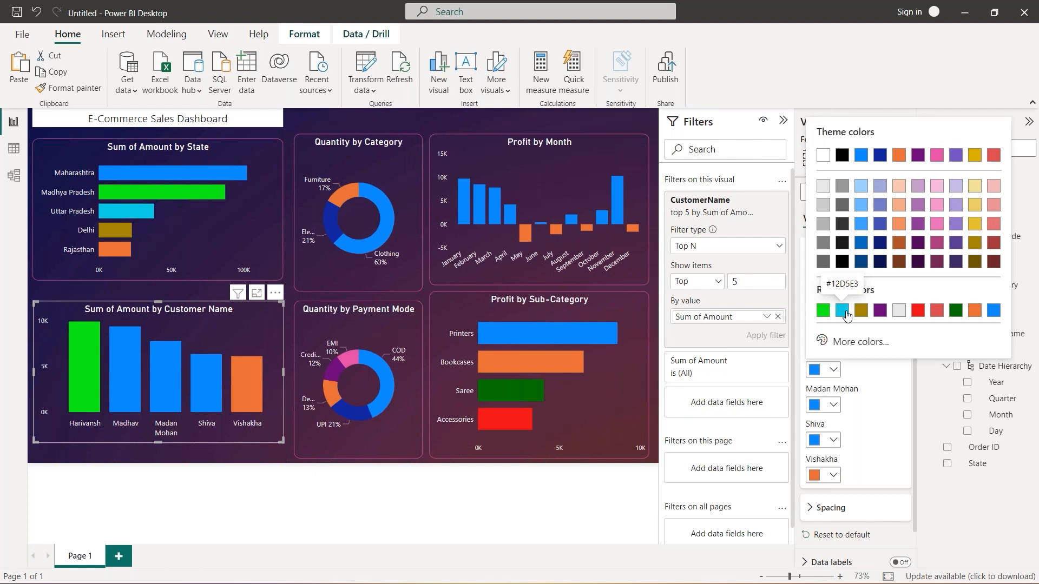
left_click(862, 313)
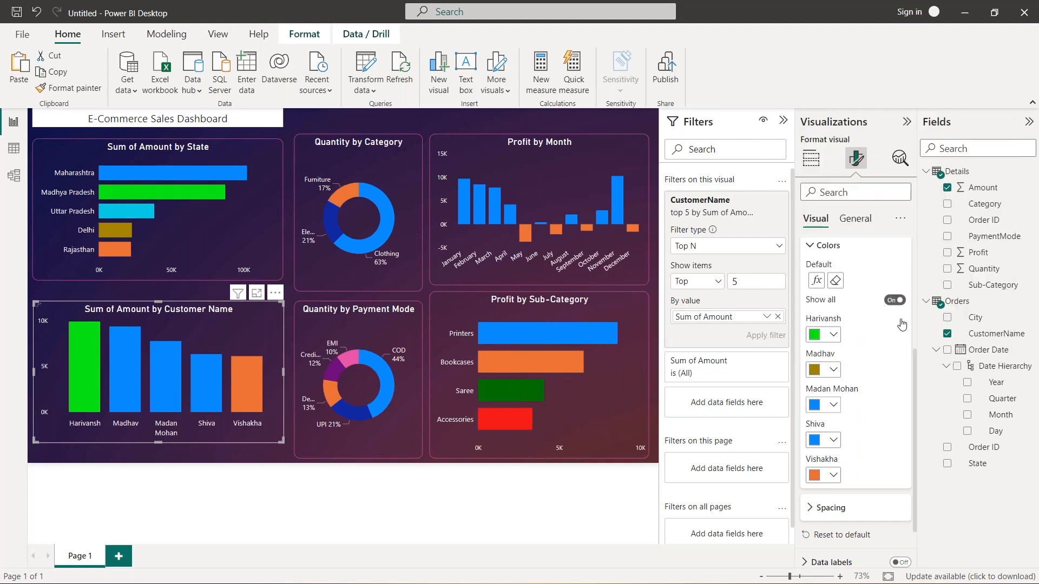
- Try green on the customer chart's third bar and red on its fifth, and return the fifth bar to orange #E66C37
left_click(833, 404)
left_click(843, 352)
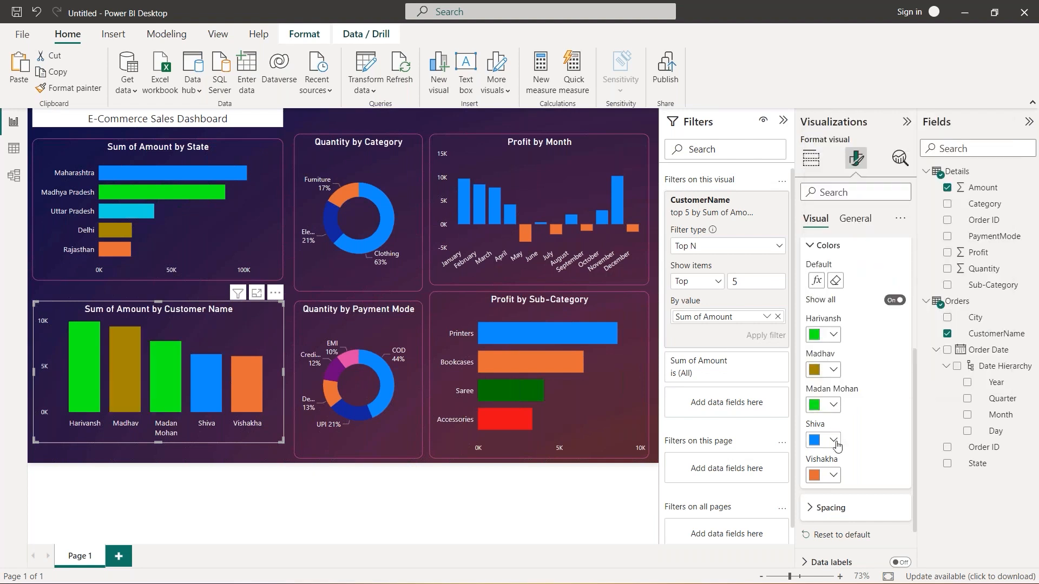
left_click(834, 475)
left_click(918, 416)
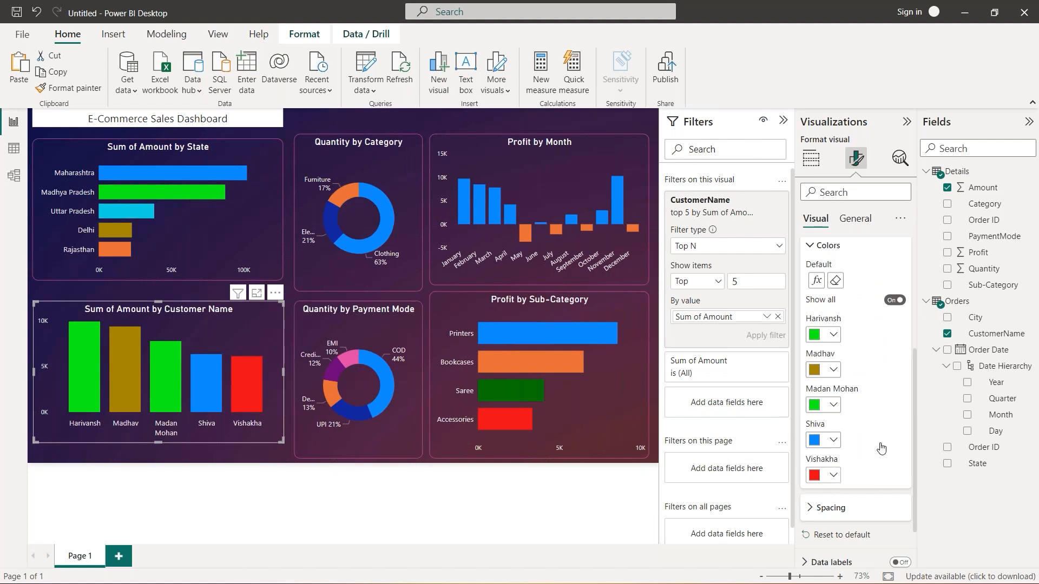
left_click(833, 475)
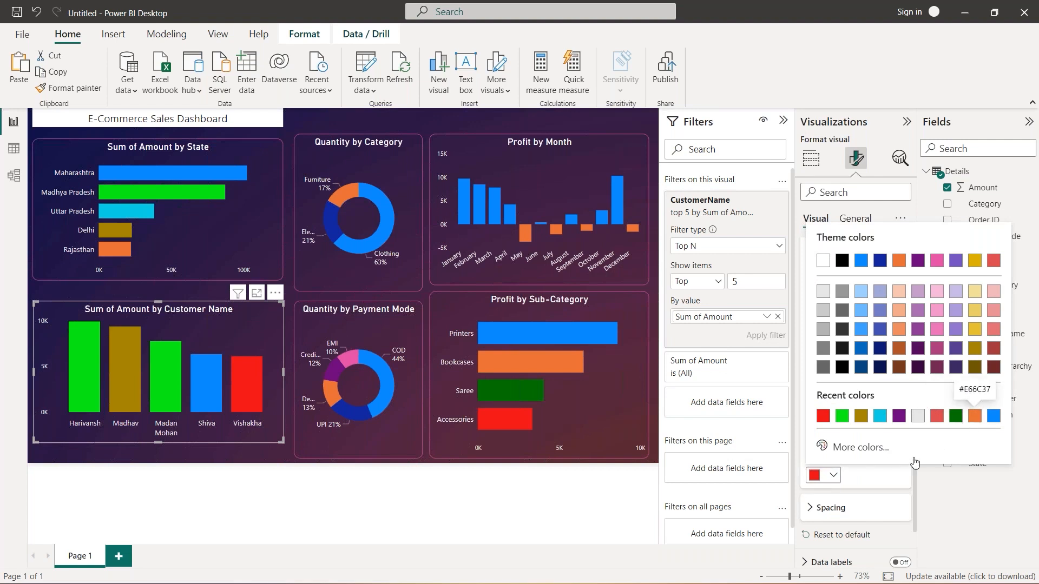
left_click(975, 417)
- Try purple, pink and red hues on the third bar of the customer chart and settle on custom light red #F63E57
left_click(839, 405)
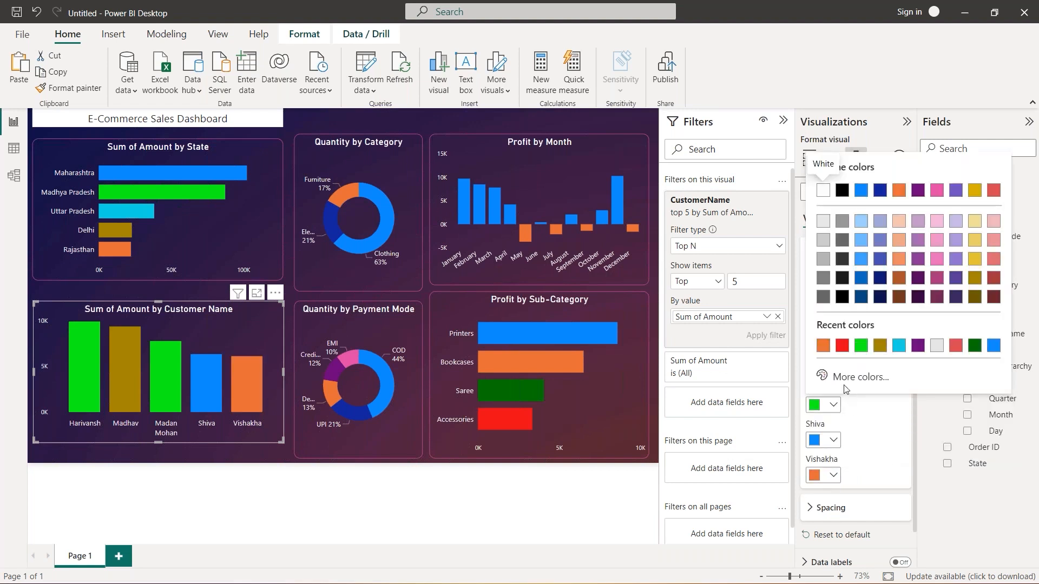
left_click(858, 377)
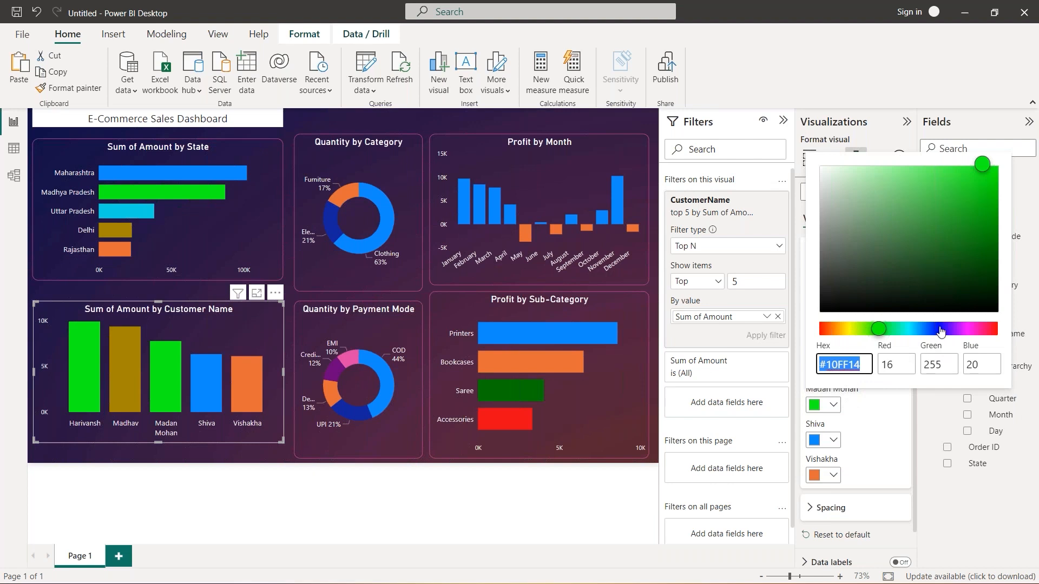
left_click(961, 329)
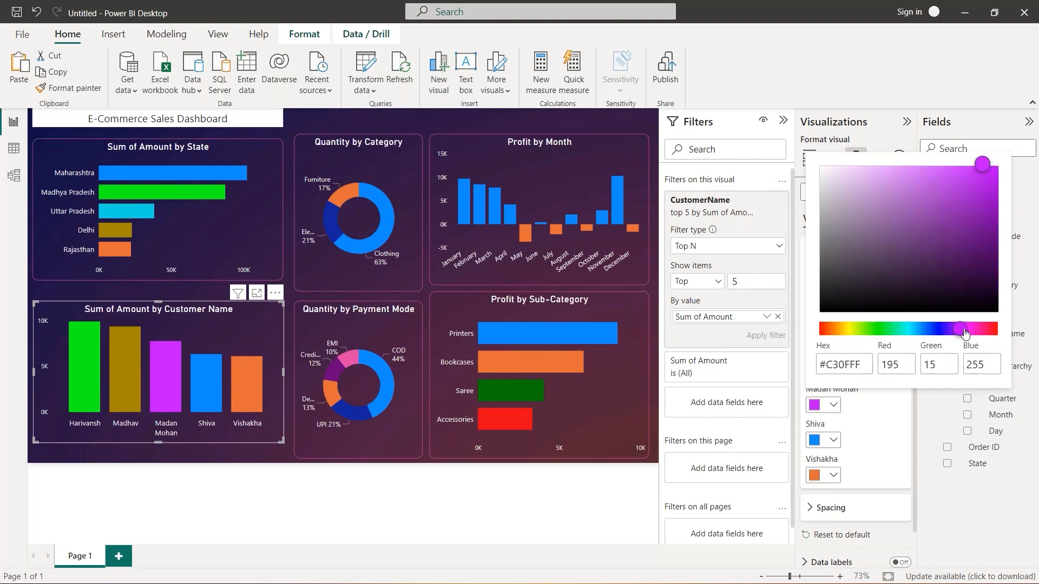
left_click(972, 330)
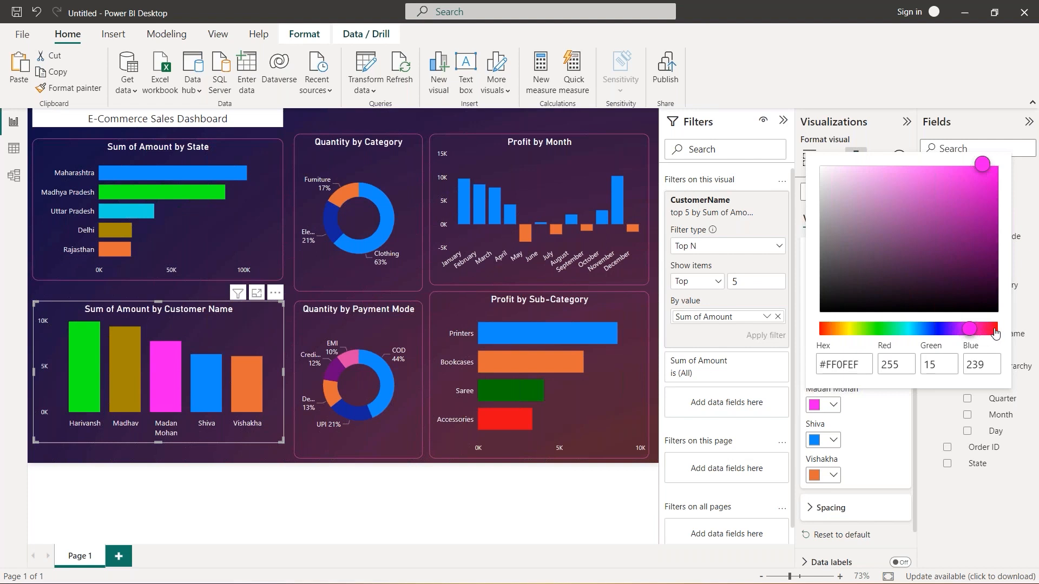
left_click(995, 331)
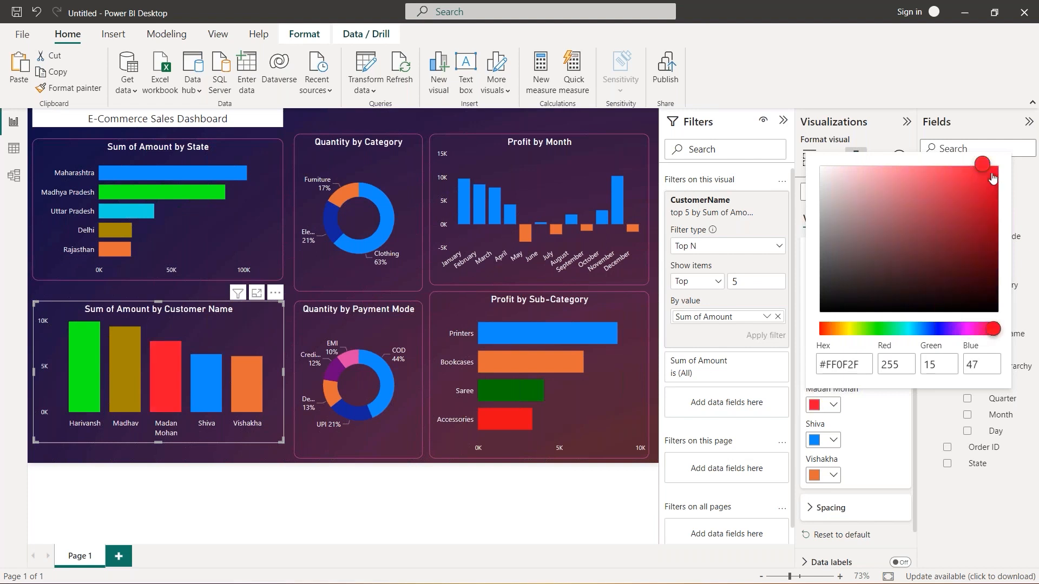
left_click(892, 172)
left_click_drag(920, 175, 948, 171)
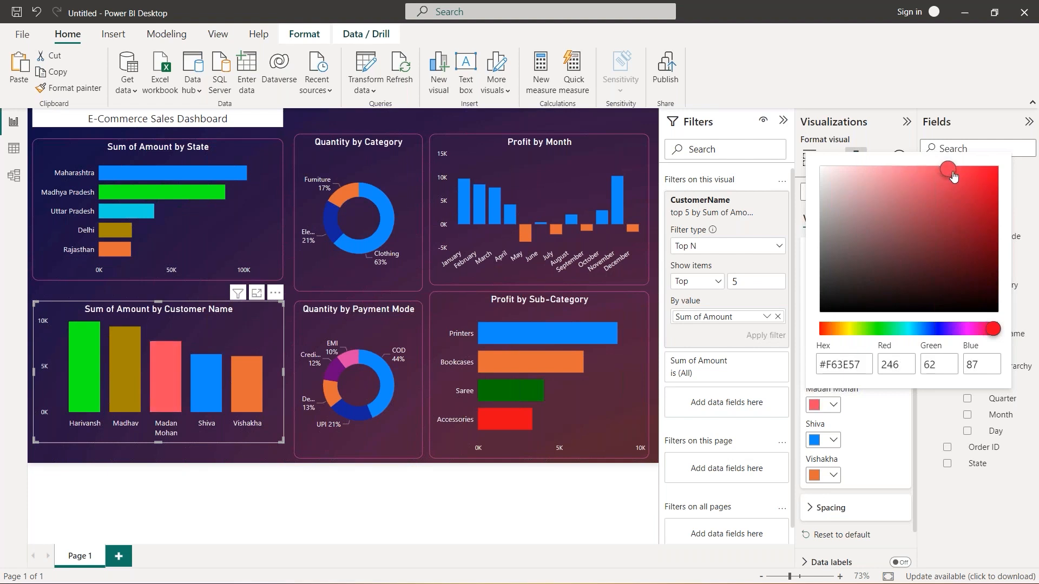
left_click(903, 471)
- Compare with the reference dashboard's card row, shorten the customer chart from above and move the state chart down to make room for cards
mouse_move(202, 355)
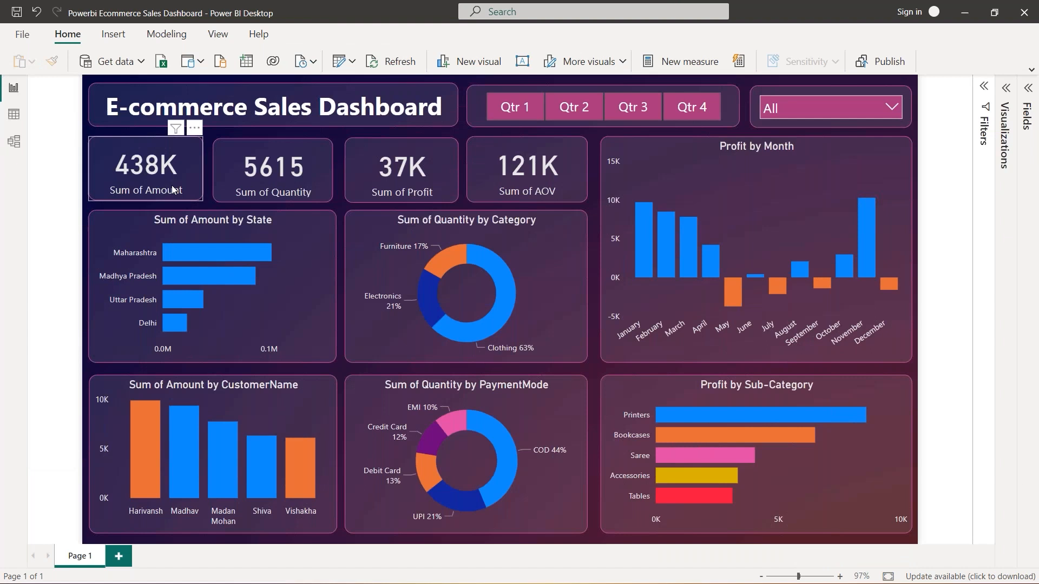
left_click(190, 174)
left_click(484, 174)
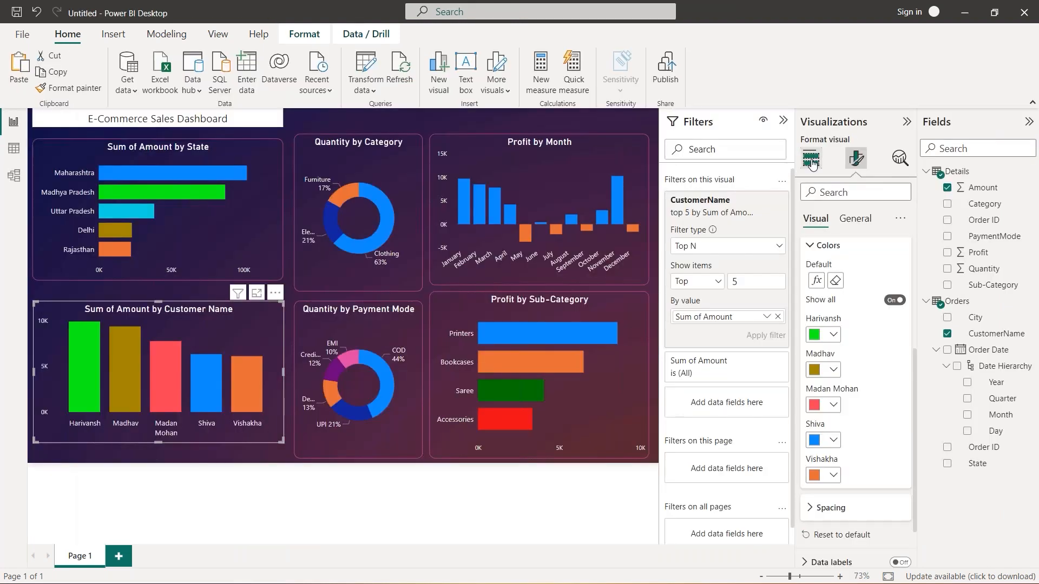
left_click(811, 161)
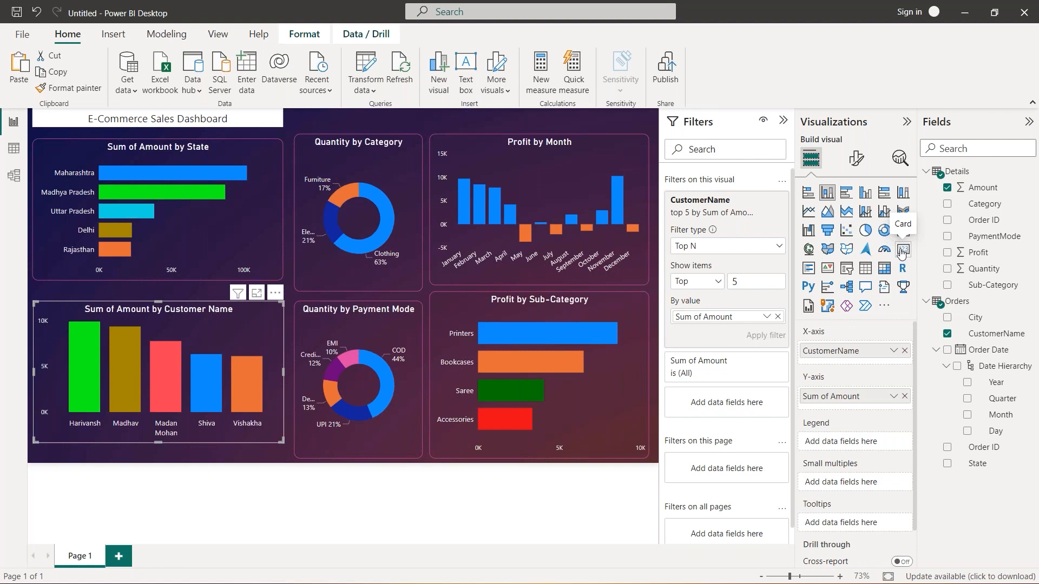
left_click(291, 114)
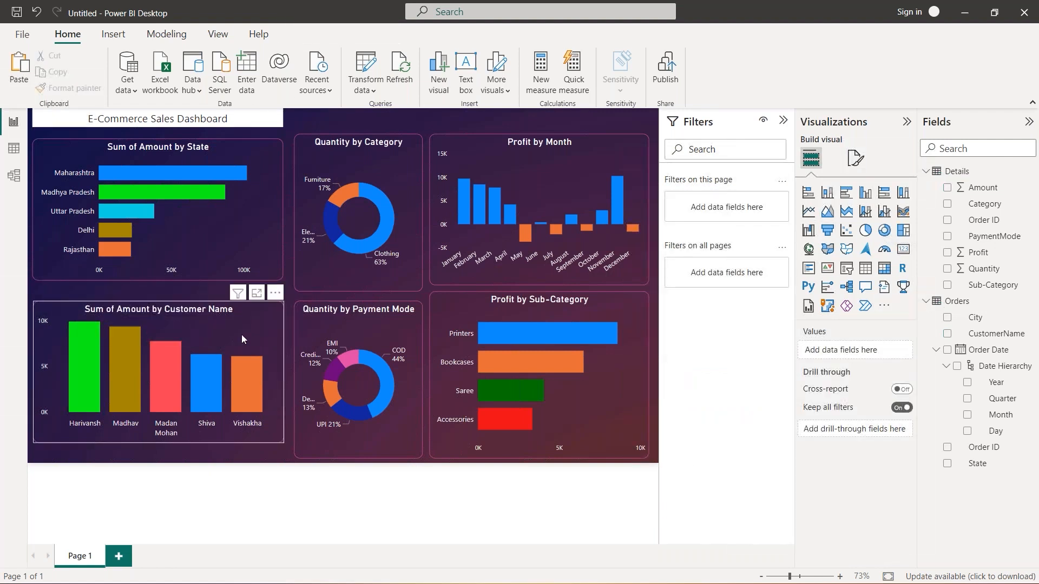
left_click(136, 307)
left_click_drag(158, 301, 152, 343)
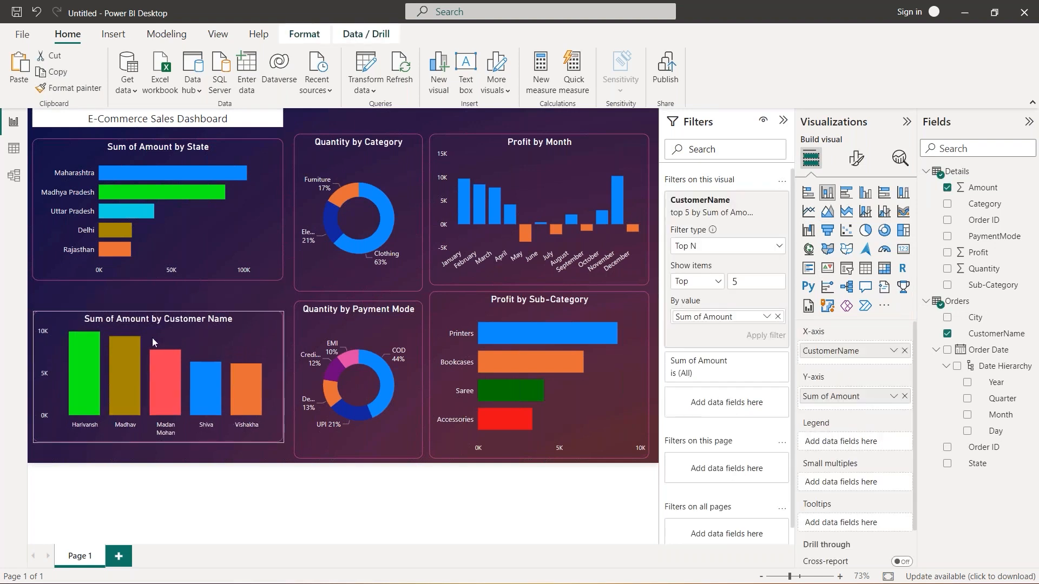
left_click_drag(204, 262, 206, 323)
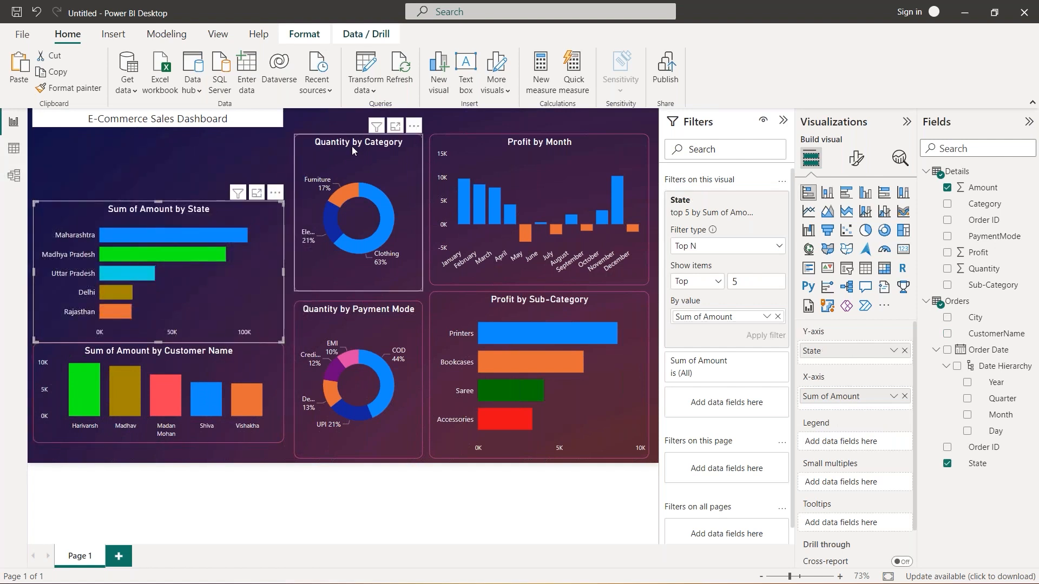
- Shorten the Quantity by Category donut chart from above so its upper edge lines up with the state chart
left_click_drag(356, 129, 357, 179)
left_click(469, 141)
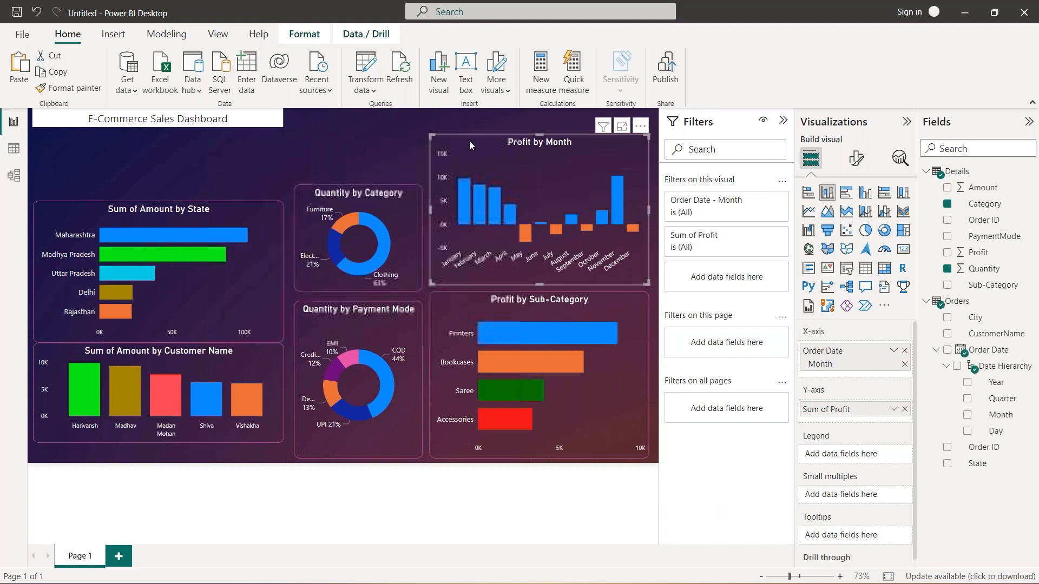
left_click(353, 193)
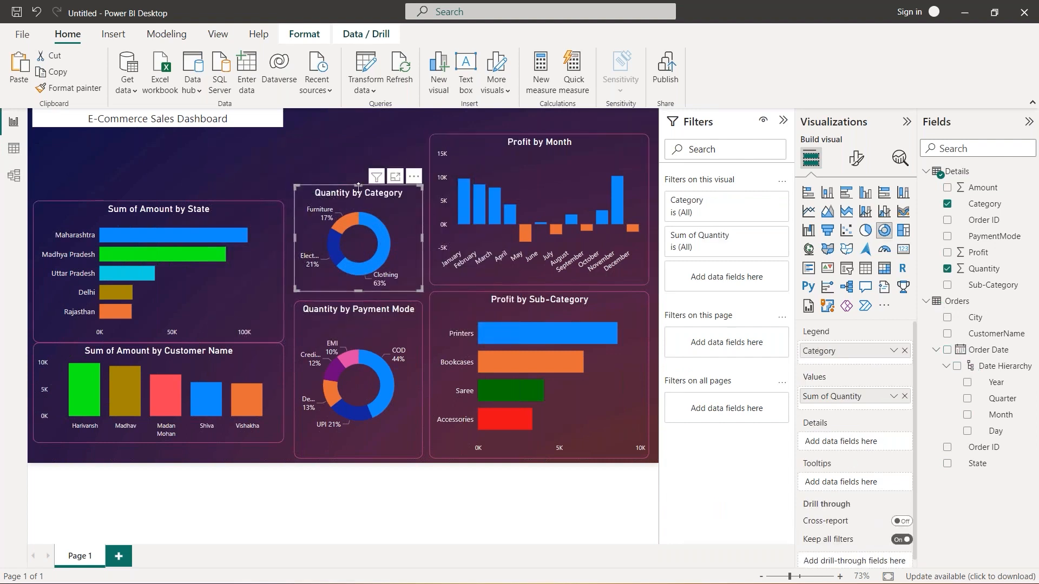
left_click_drag(357, 194, 359, 210)
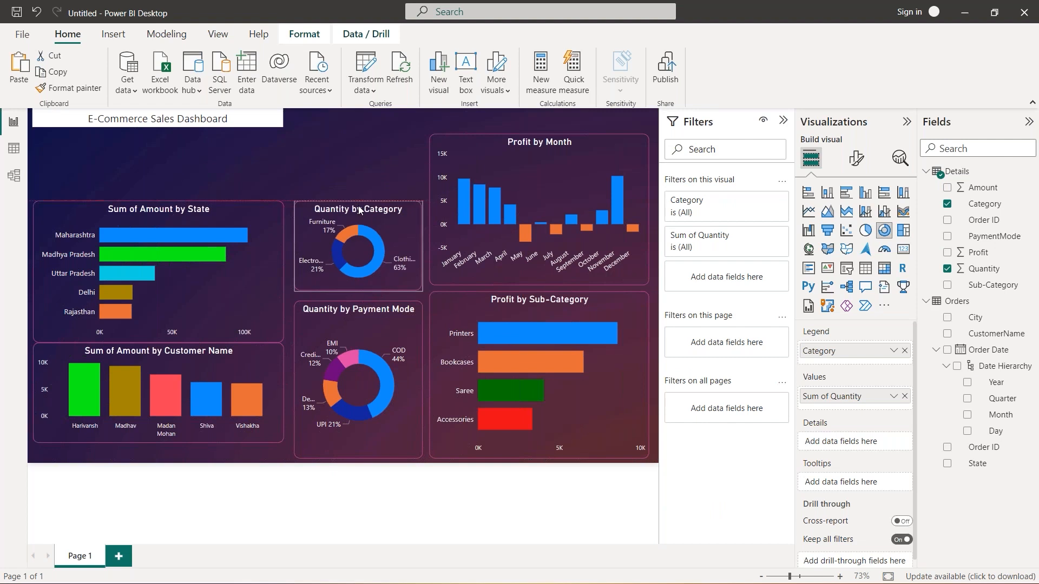
- Add a card visual showing Sum of Amount beneath the dashboard title and shrink it to clear the state chart
left_click(209, 161)
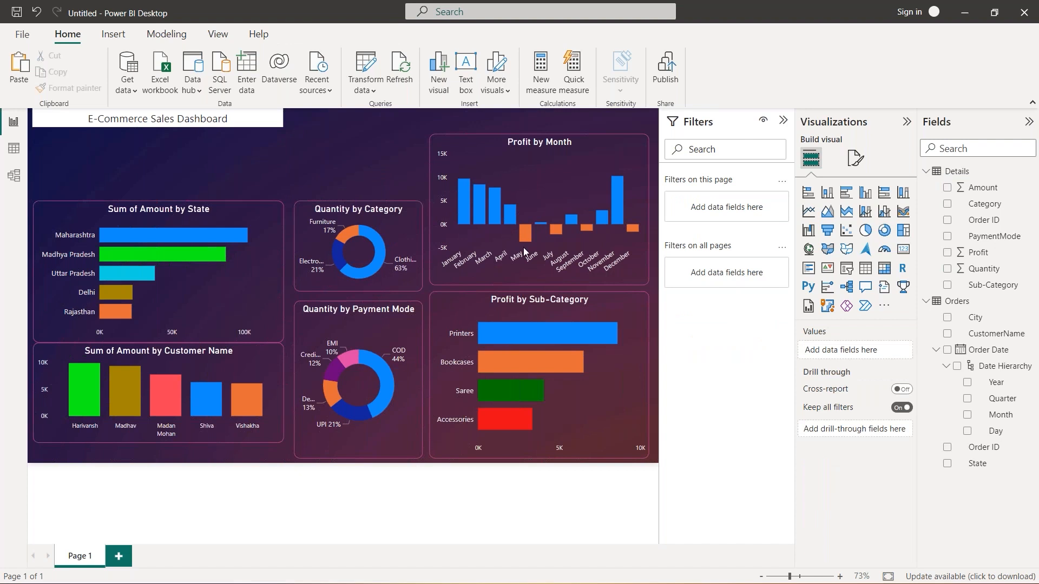
left_click(904, 250)
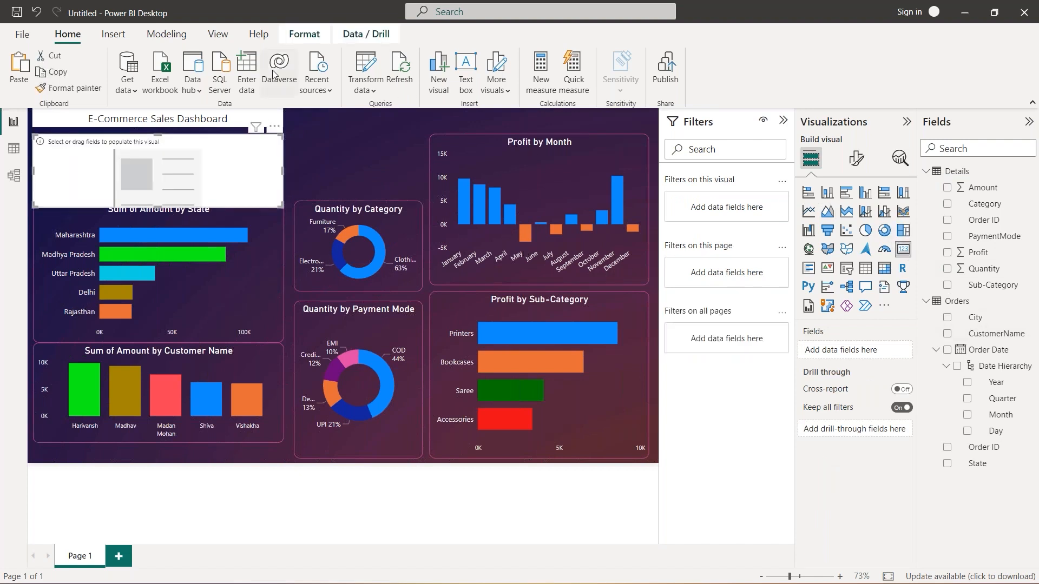
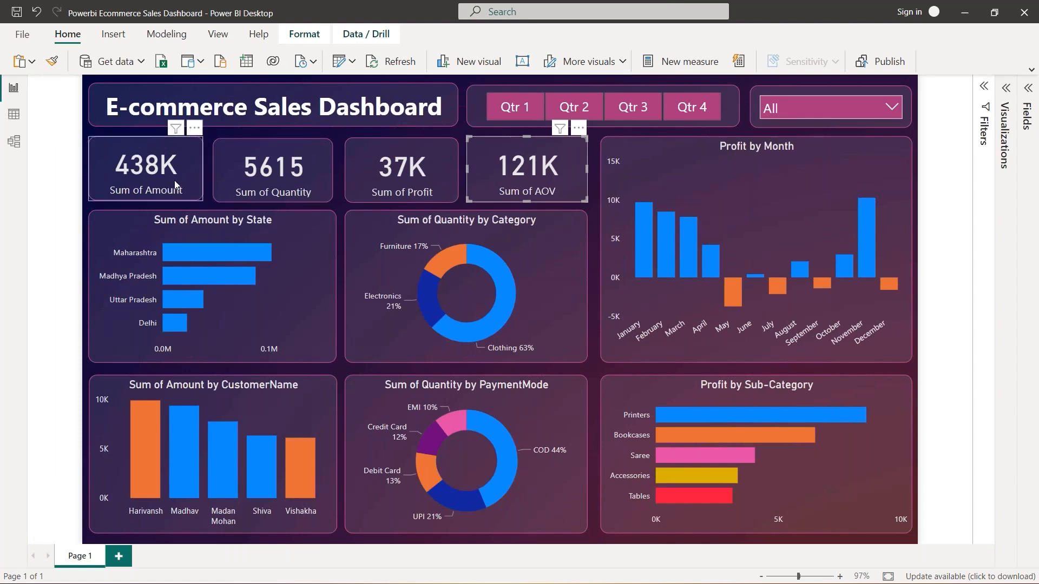
left_click(129, 194)
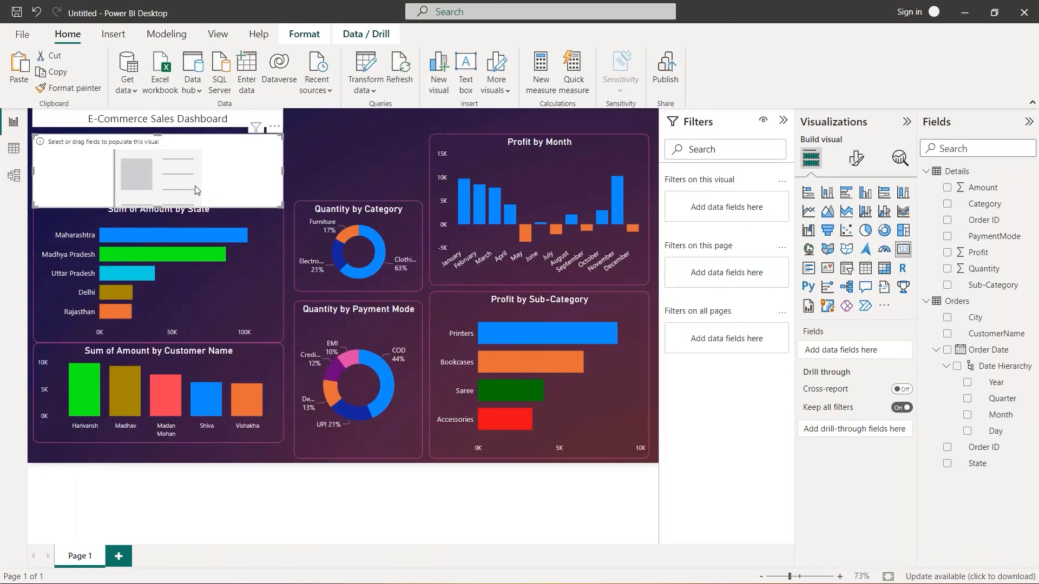
left_click_drag(997, 191, 863, 351)
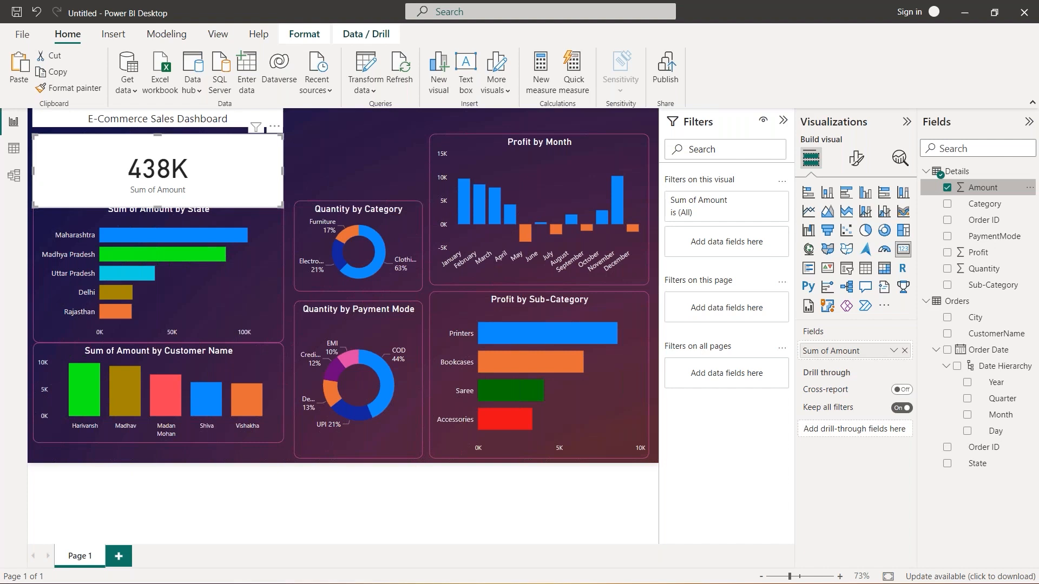
left_click(904, 351)
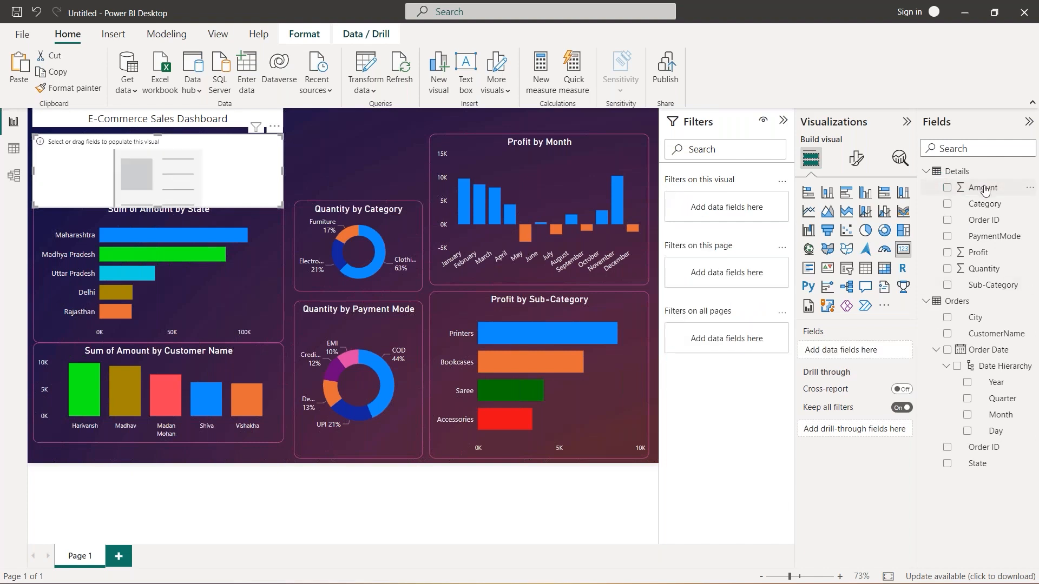
left_click_drag(981, 190, 184, 169)
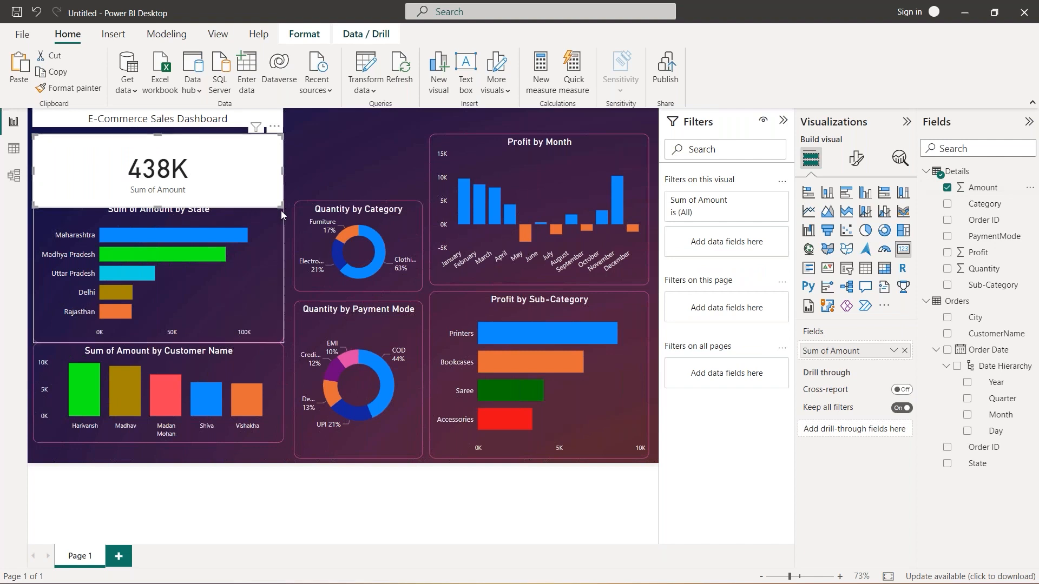
left_click_drag(278, 205, 263, 181)
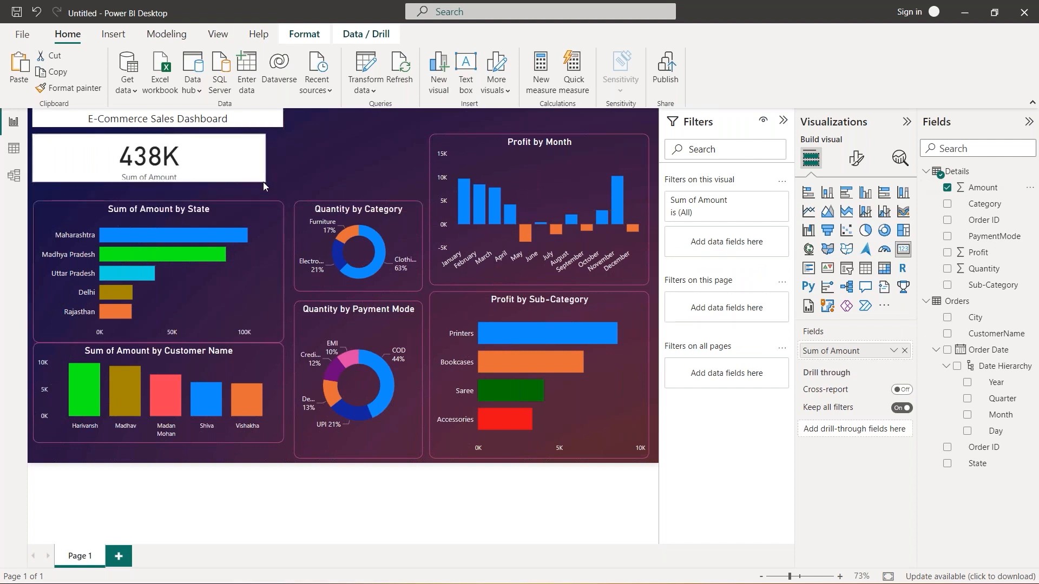
left_click(301, 216)
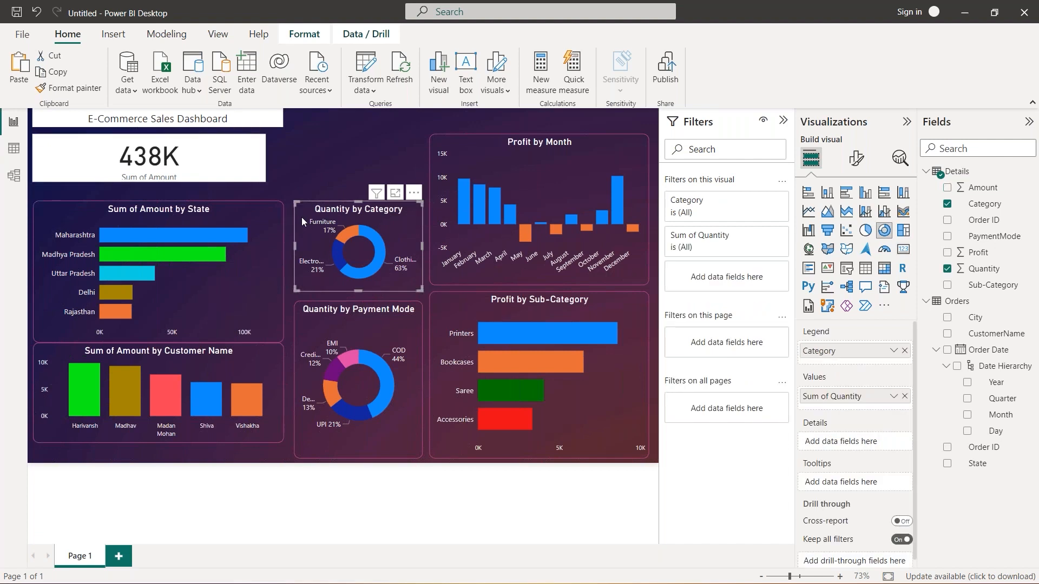
- Copy the Quantity by Category chart's formatting onto the Sum of Amount card and set its callout value to light gray at size 35
left_click(64, 89)
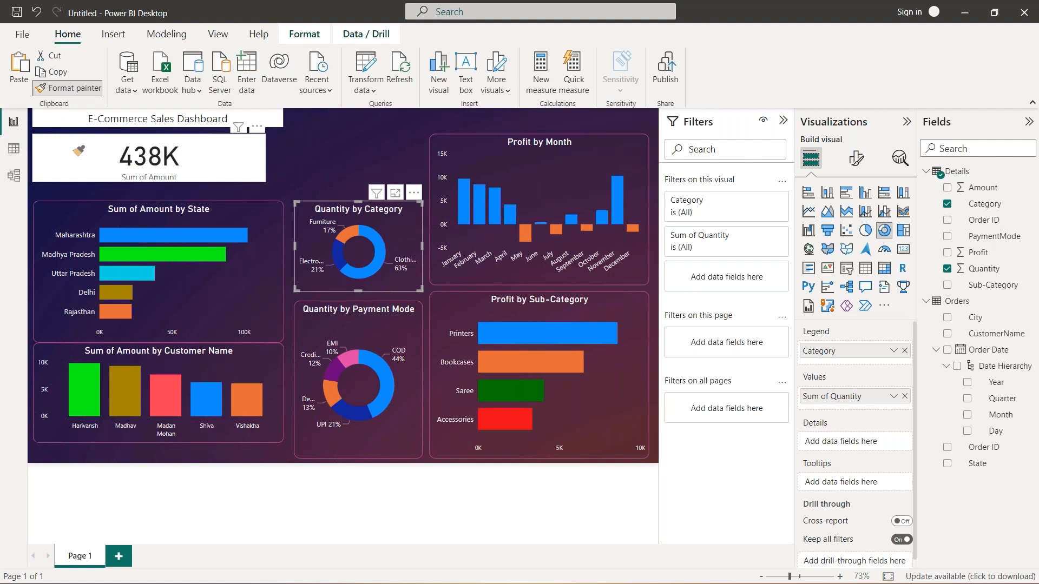
left_click(78, 151)
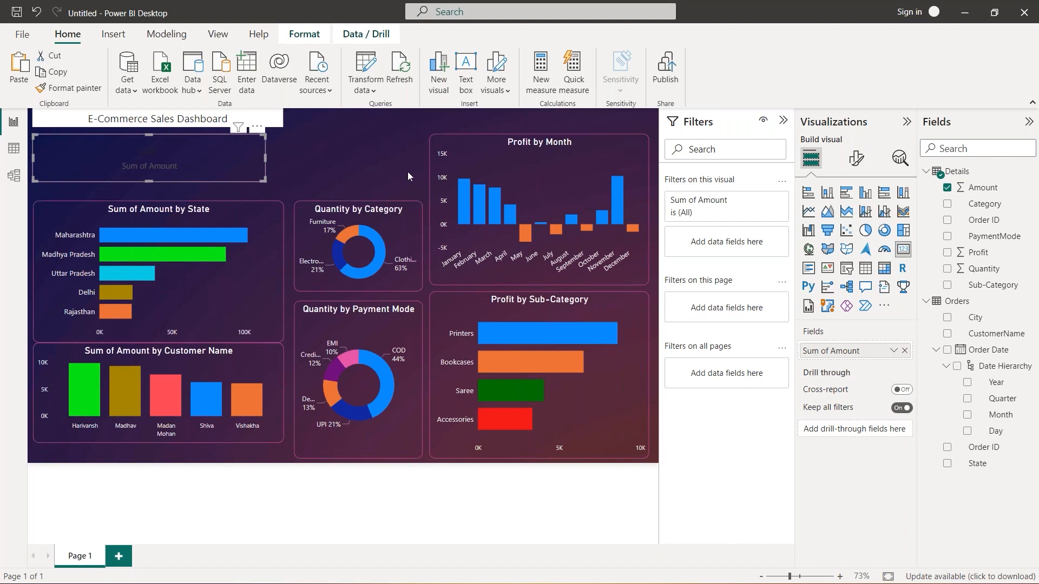
left_click(856, 160)
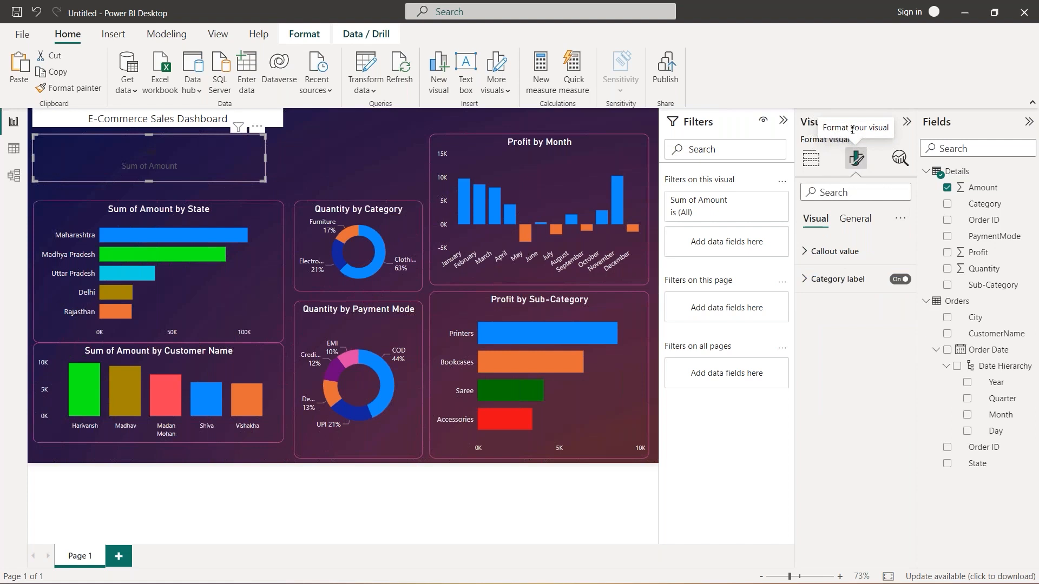
left_click(849, 253)
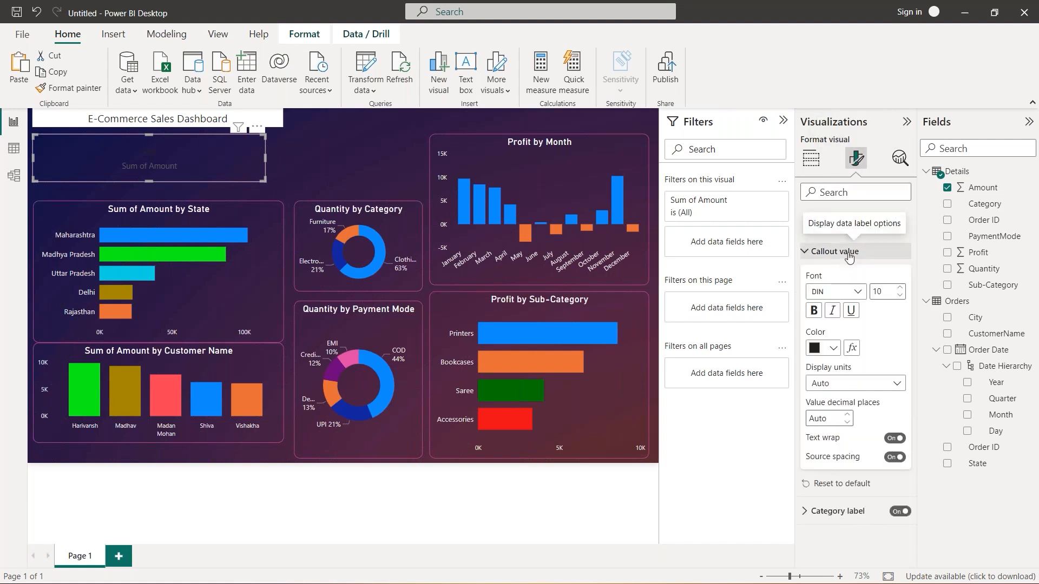
left_click(834, 349)
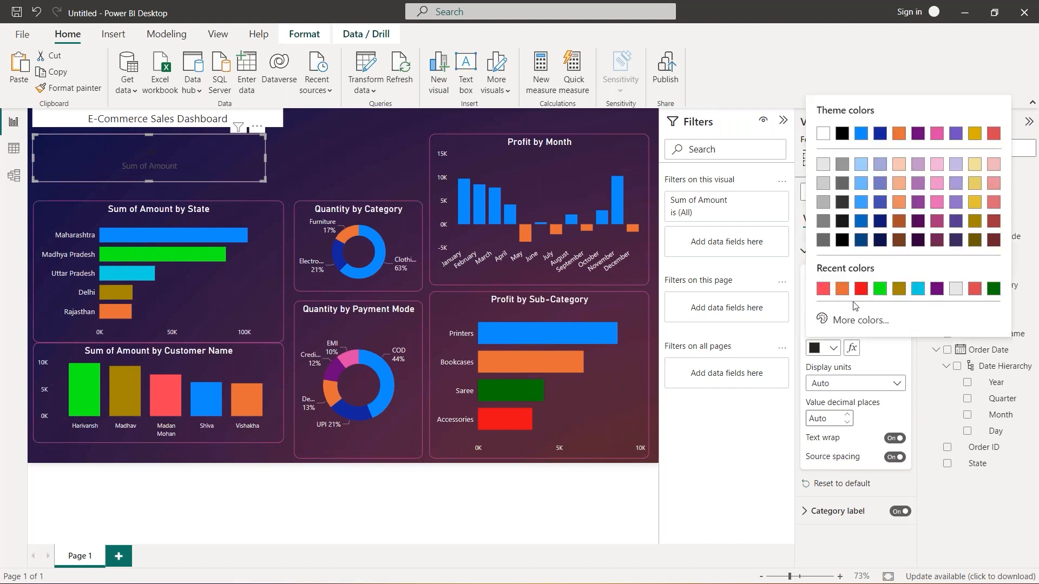
left_click(954, 293)
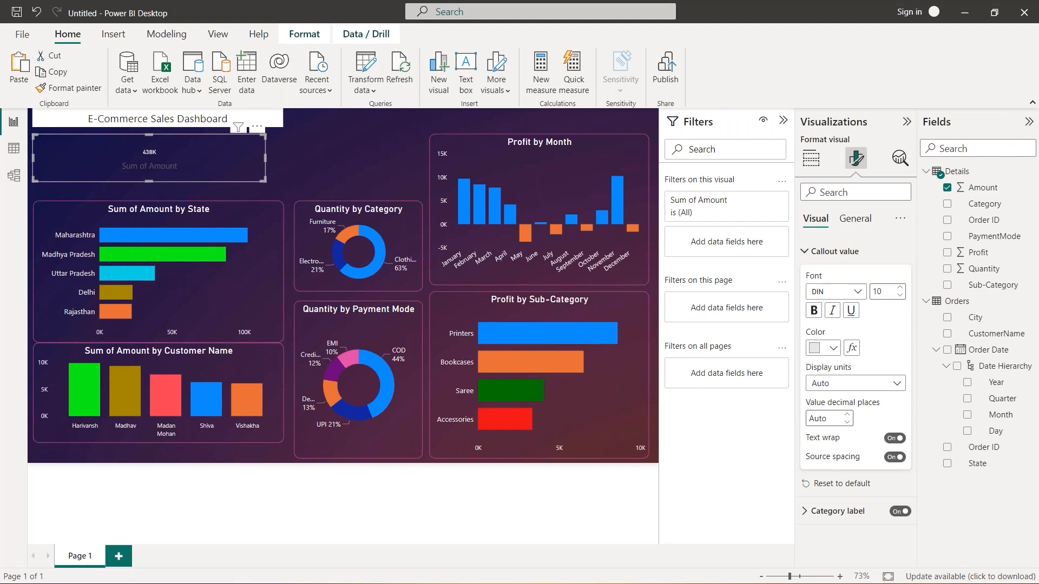
left_click_drag(887, 291, 872, 292)
type("35")
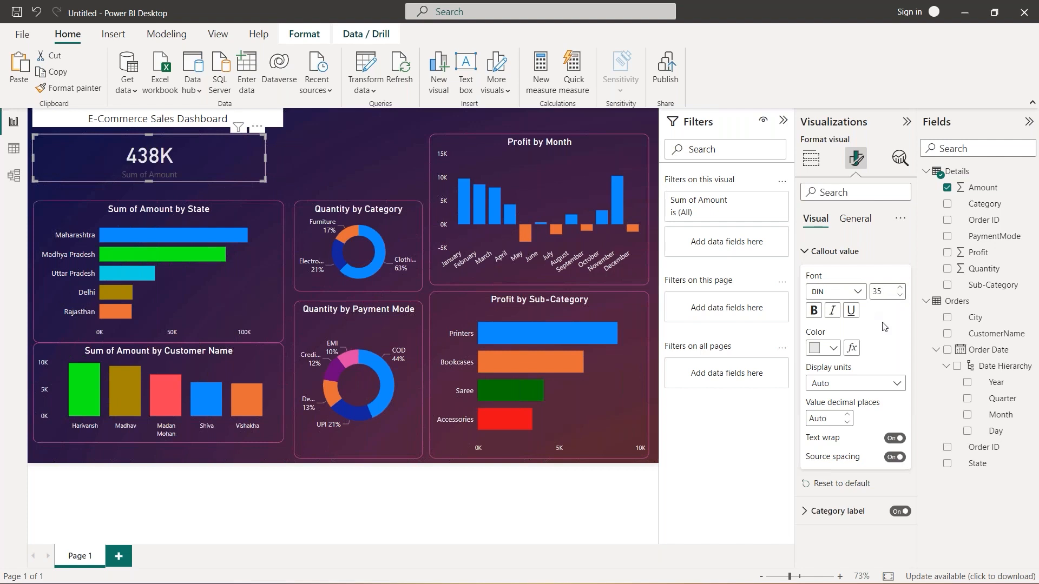
- Color the Sum of Amount card's category label light gray and set its font size to 15
left_click(804, 252)
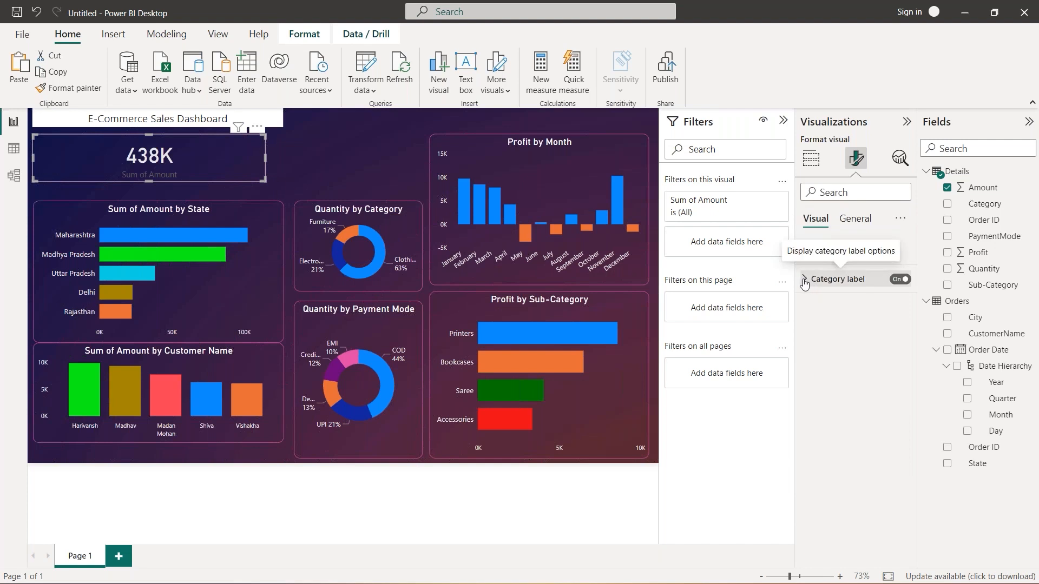
left_click(804, 283)
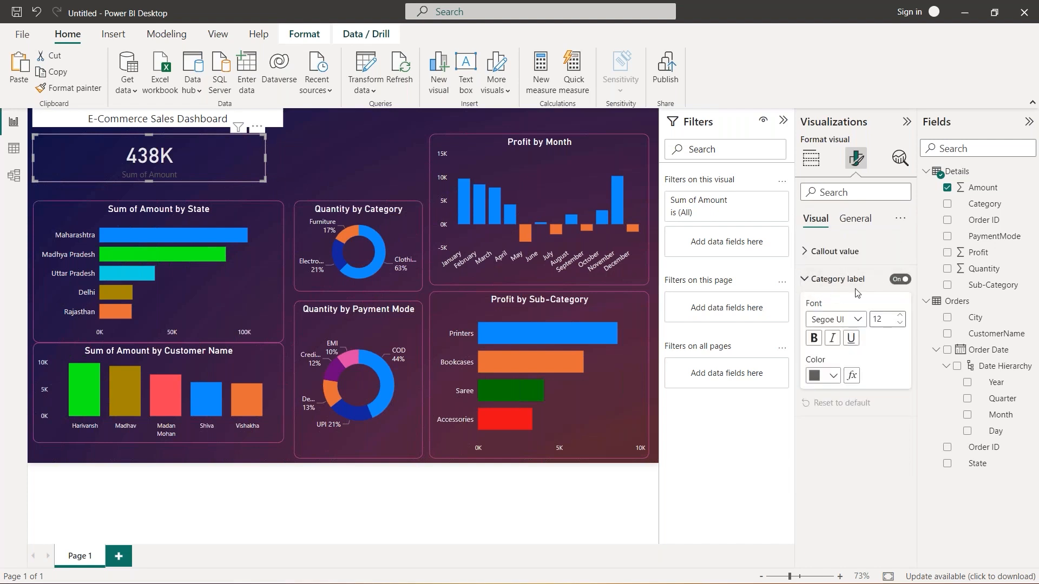
left_click(833, 376)
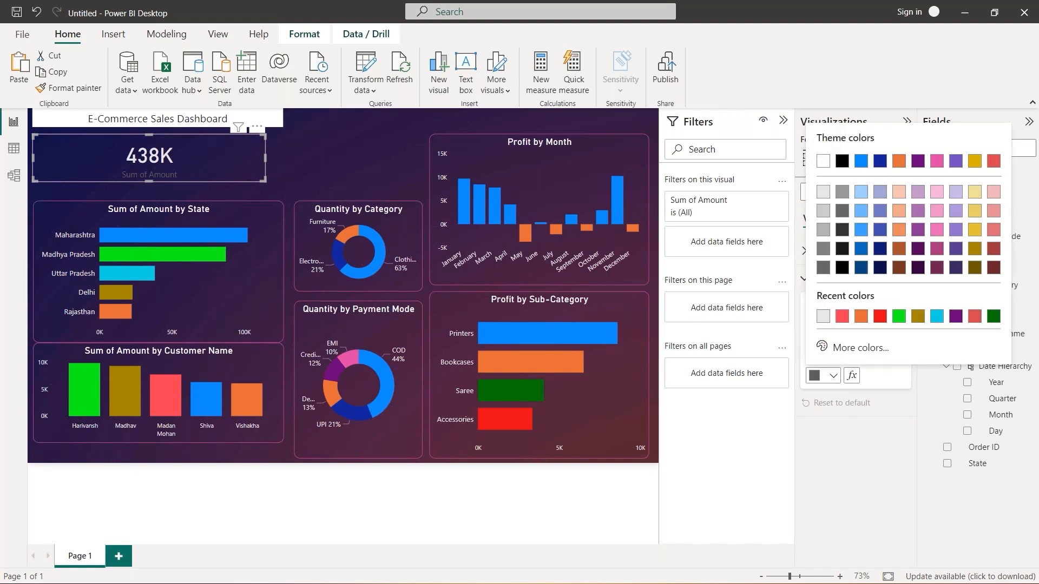
left_click(824, 316)
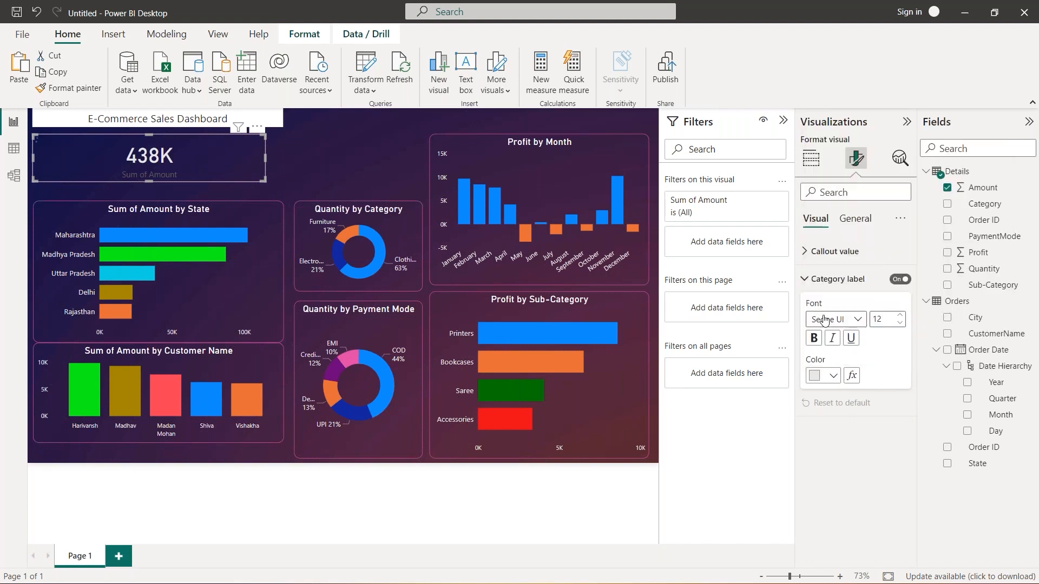
left_click(900, 317)
left_click(900, 317)
left_click(900, 317)
left_click(901, 317)
left_click(900, 317)
left_click(900, 318)
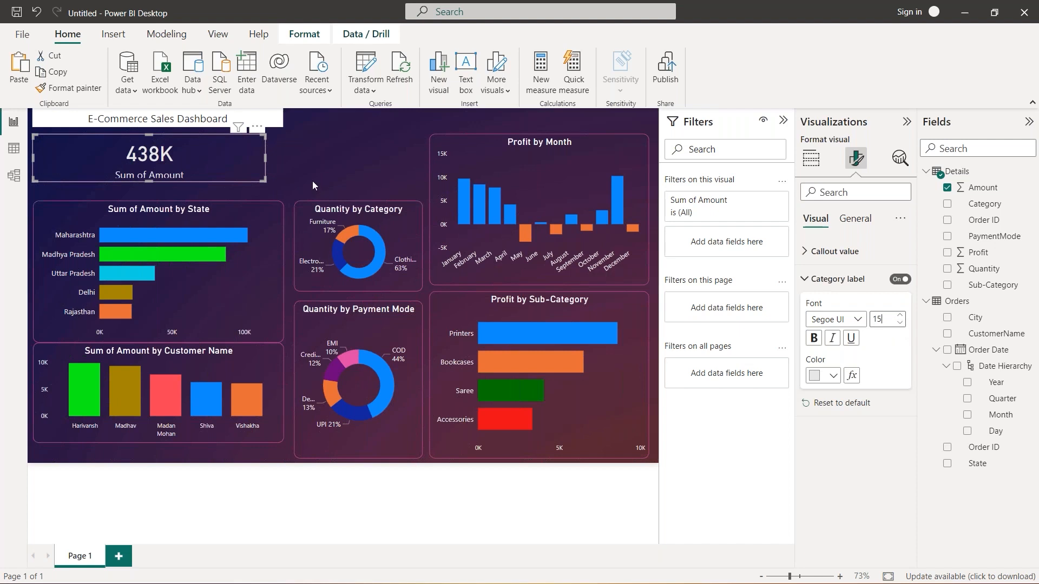
- Shrink the Sum of Amount card to a narrow, slightly taller tile that shows its full label
left_click_drag(265, 182, 123, 190)
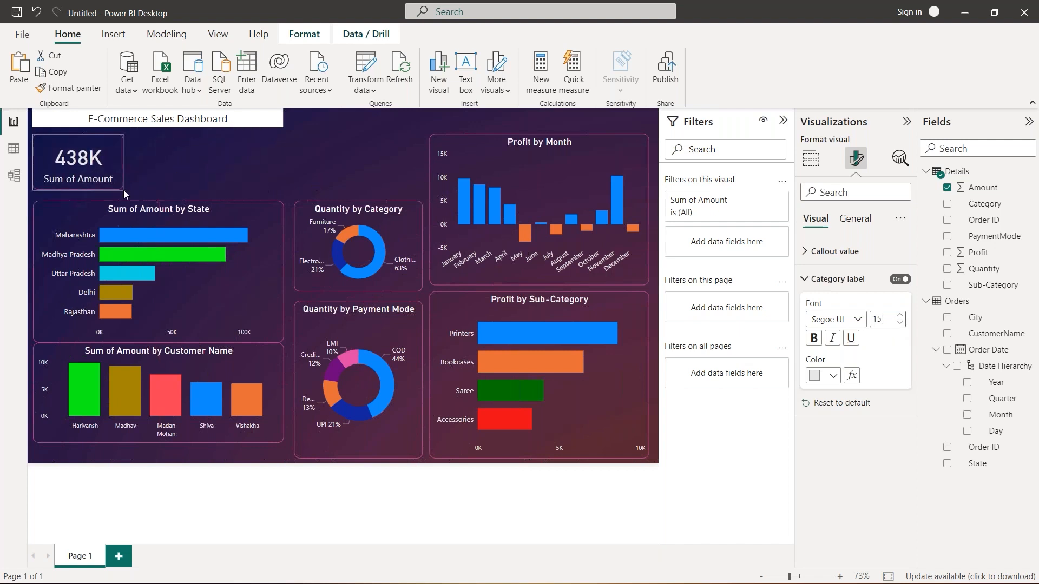
left_click(198, 175)
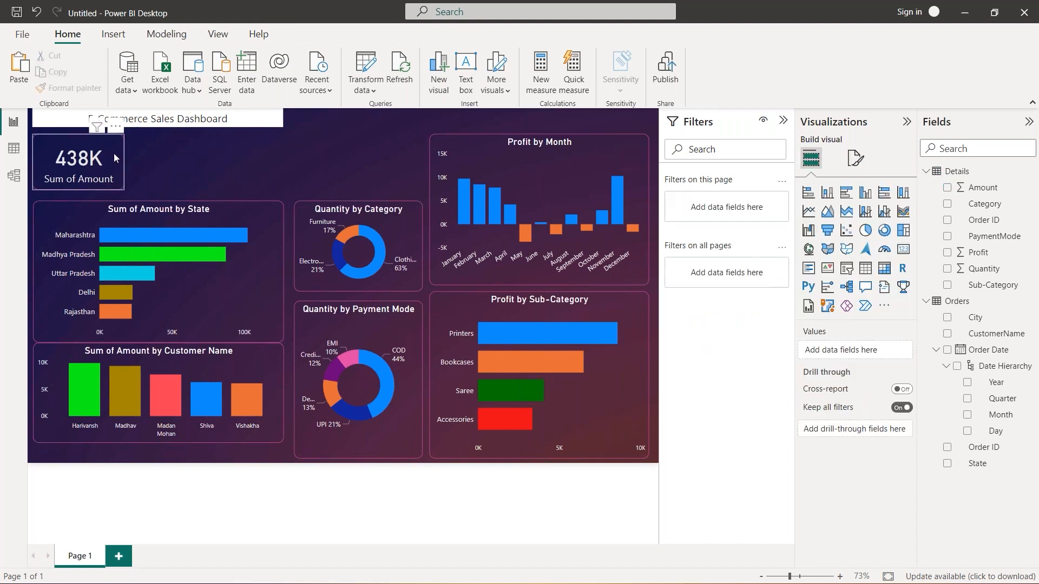
left_click(114, 156)
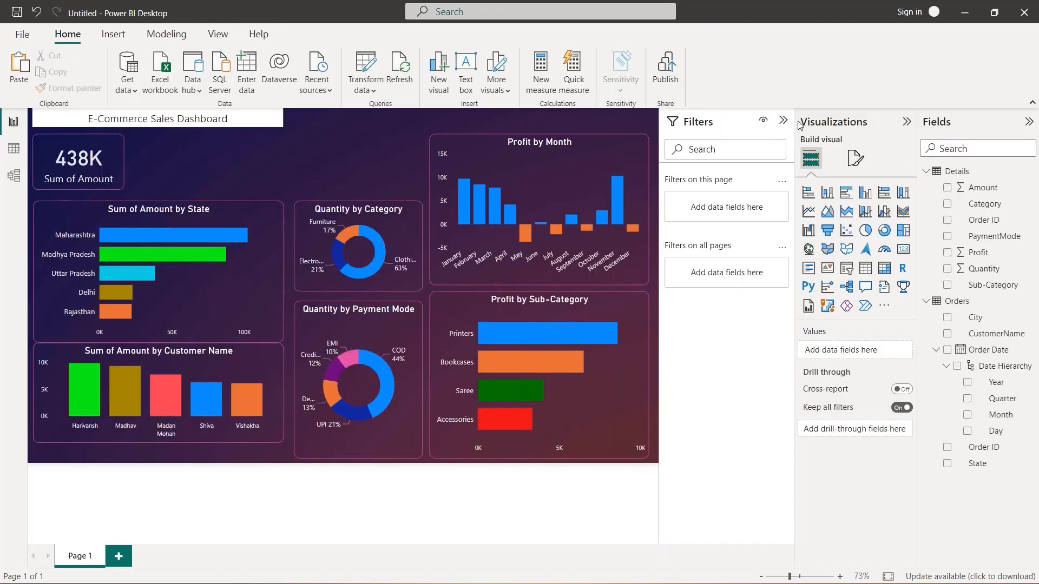
- Duplicate the Sum of Amount card, place the copy beside it and replace its field with Quantity
left_click(116, 165)
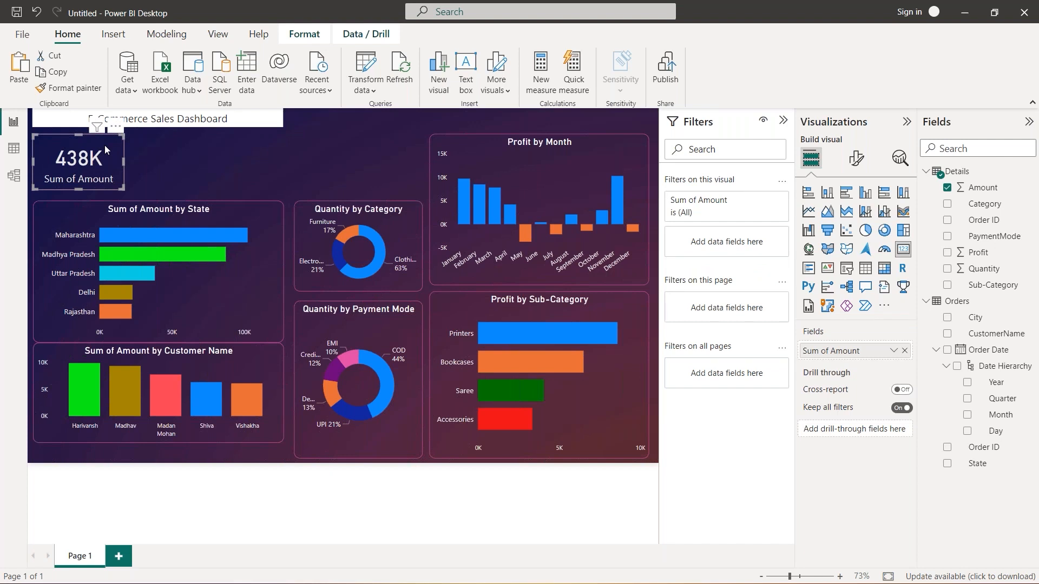
key("ctrl+v")
left_click_drag(105, 145, 200, 154)
left_click(205, 154)
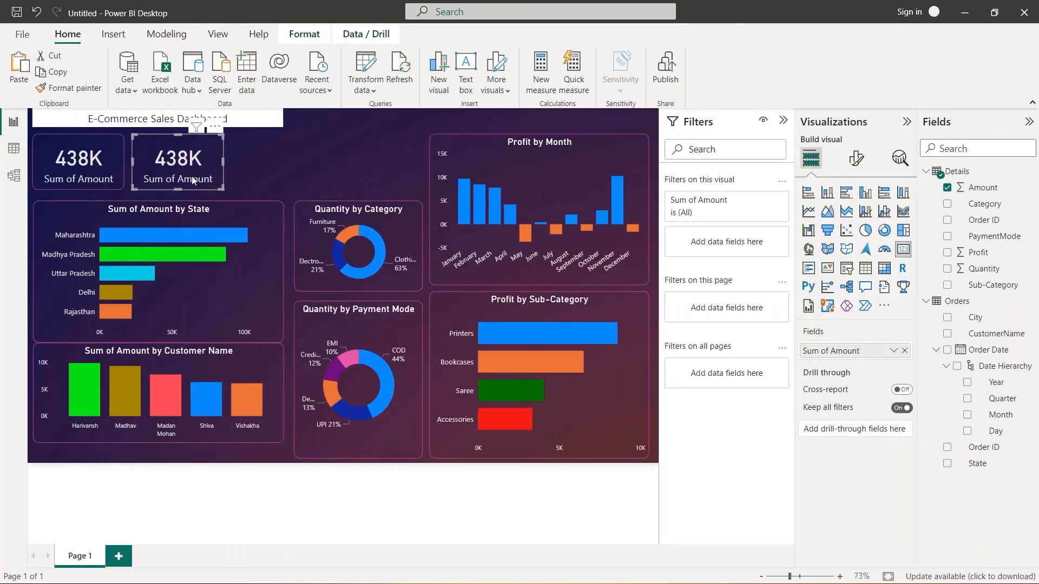
left_click(905, 352)
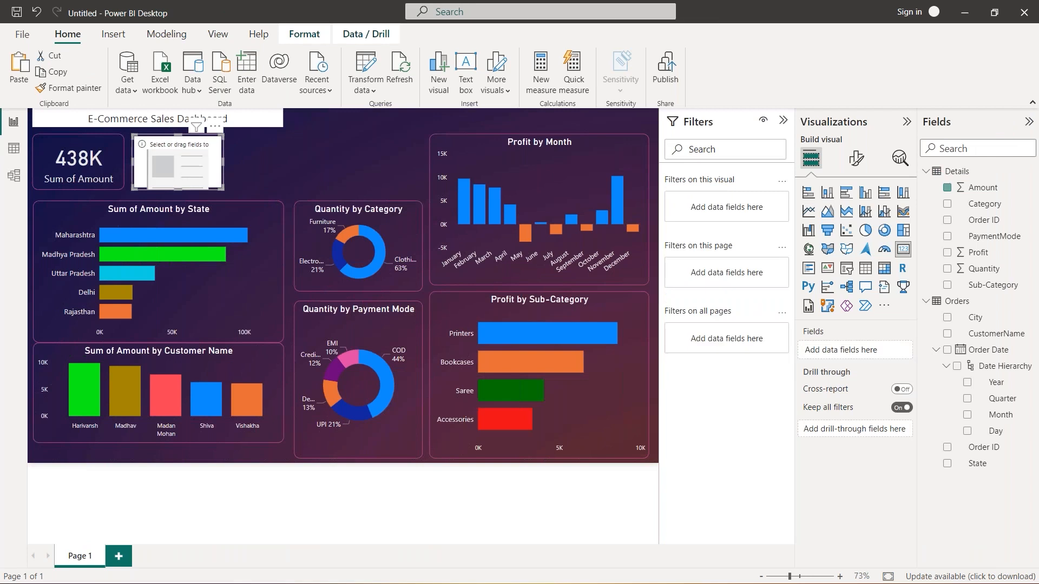
left_click_drag(988, 271, 858, 350)
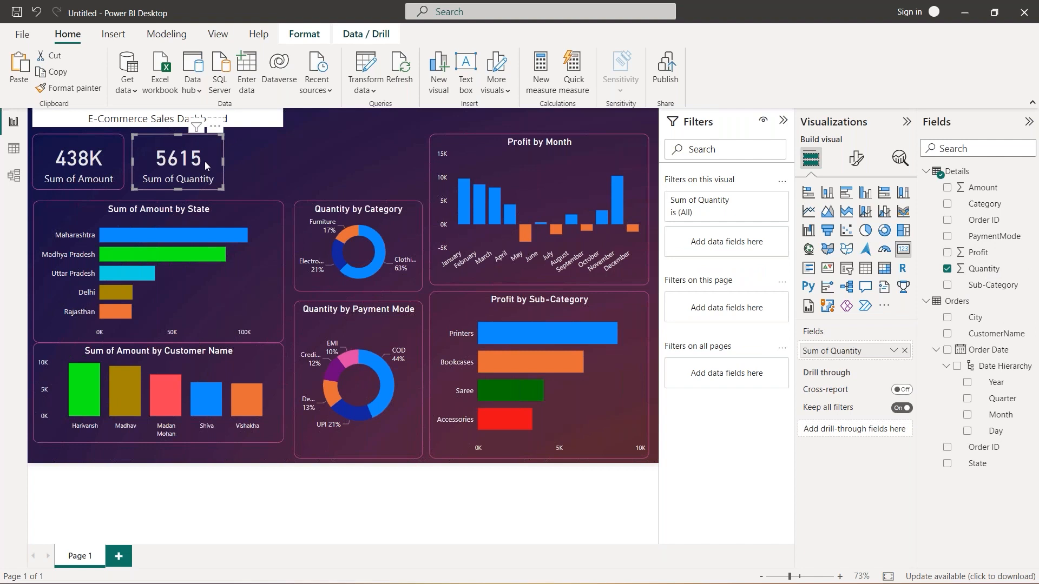
- Duplicate the Sum of Quantity card, place the copy as third in the row and replace its field with Profit
key("ctrl+v")
left_click_drag(206, 163, 298, 156)
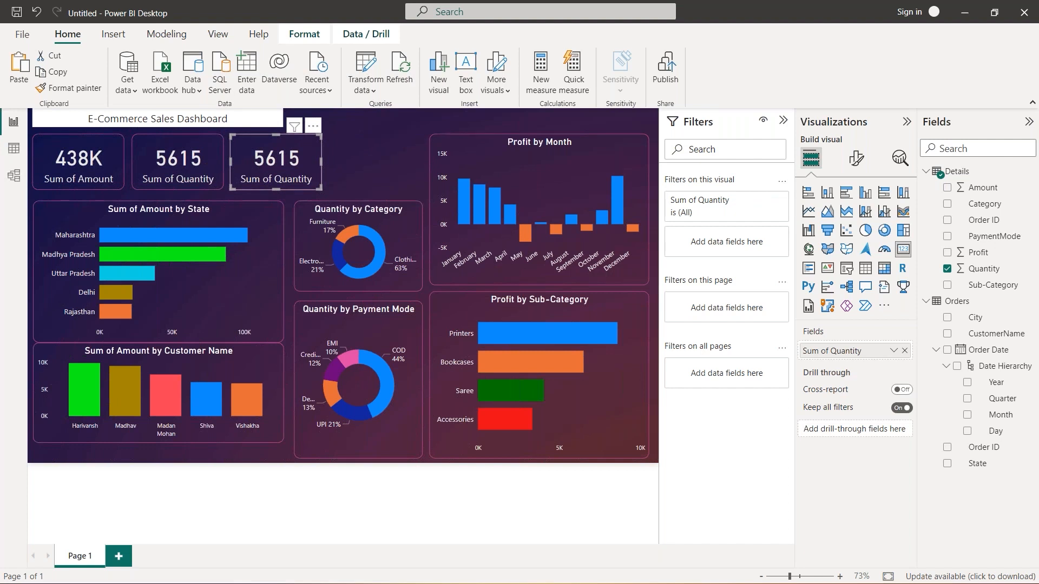
left_click(905, 351)
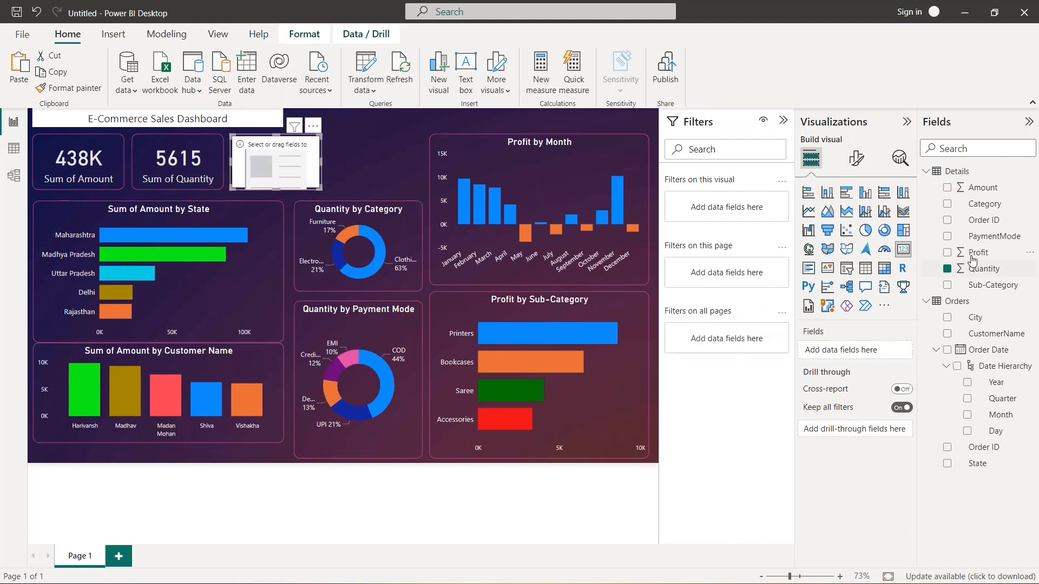
left_click_drag(977, 252, 855, 351)
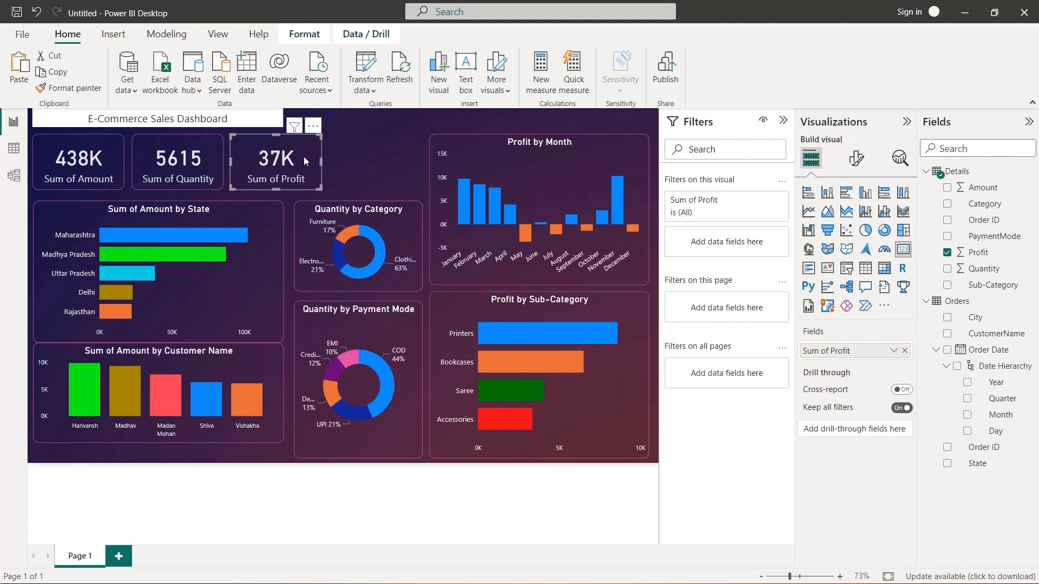
- Copy the Sum of Profit card and place the duplicate as the fourth card, ending at the Quantity by Category chart's outer edge
key("ctrl+c")
key("ctrl+v")
left_click_drag(303, 157, 397, 153)
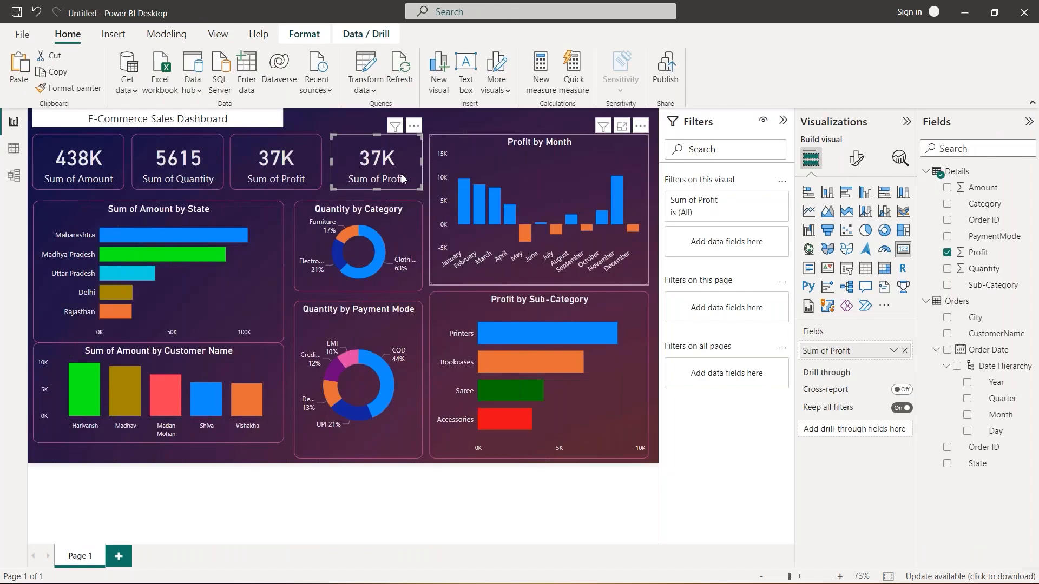
- Add a calculated column to the Details table with the formula AOV = [Amount]/[Quantity]
left_click(13, 149)
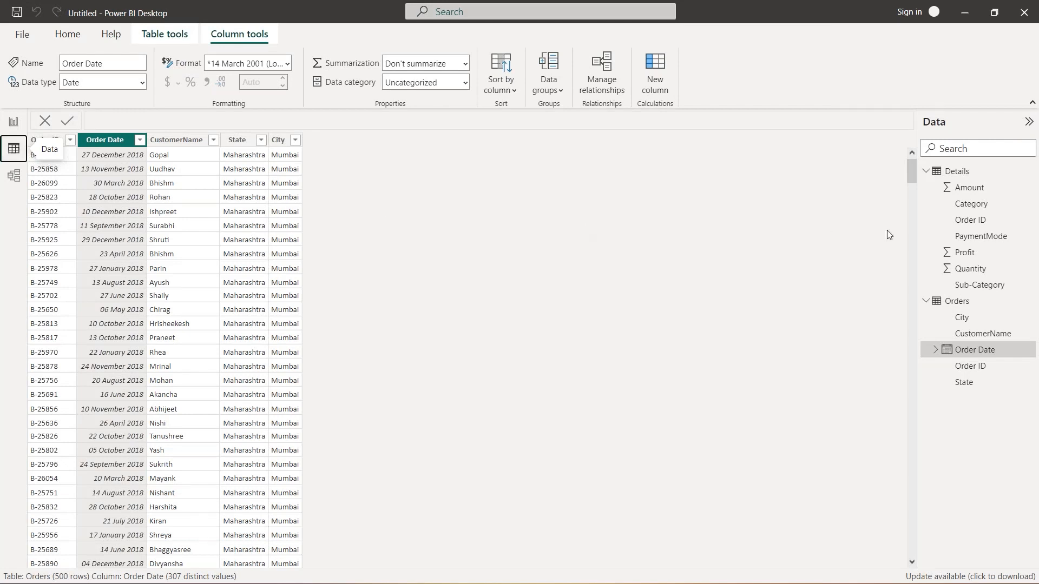
left_click(941, 174)
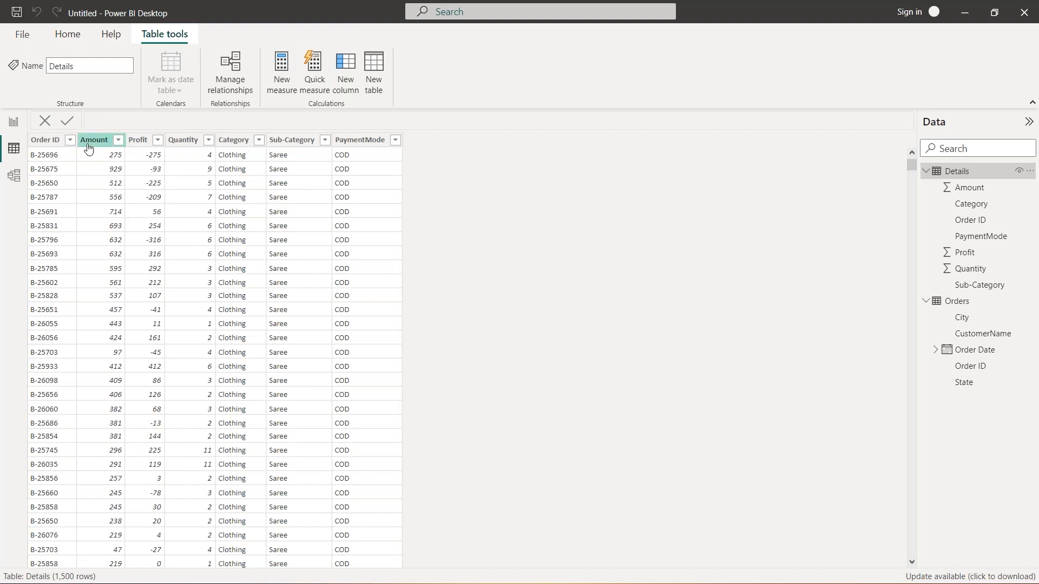
left_click(181, 142)
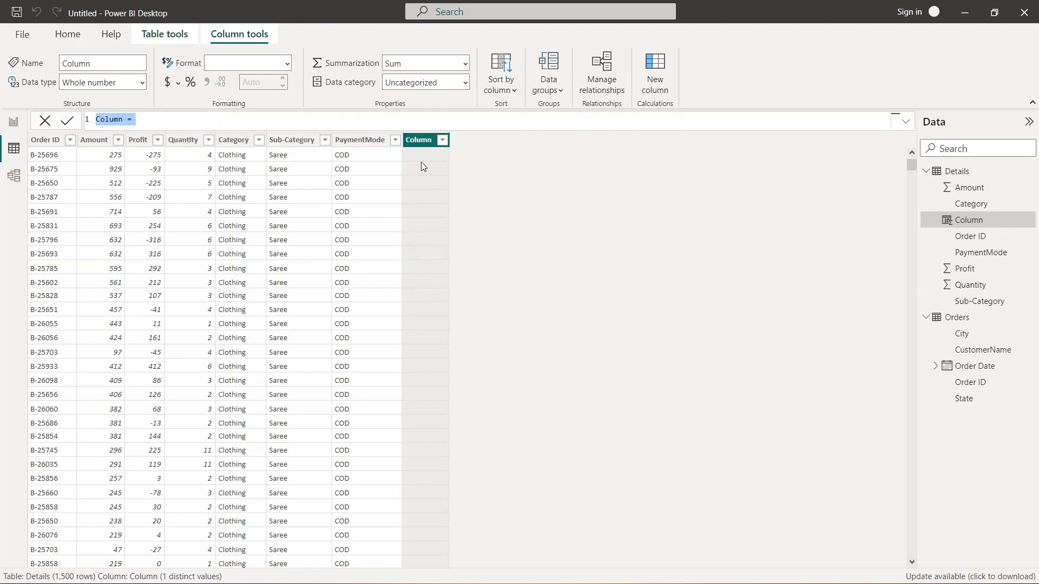
double_click(110, 119)
type("AOV")
left_click(165, 122)
type("[")
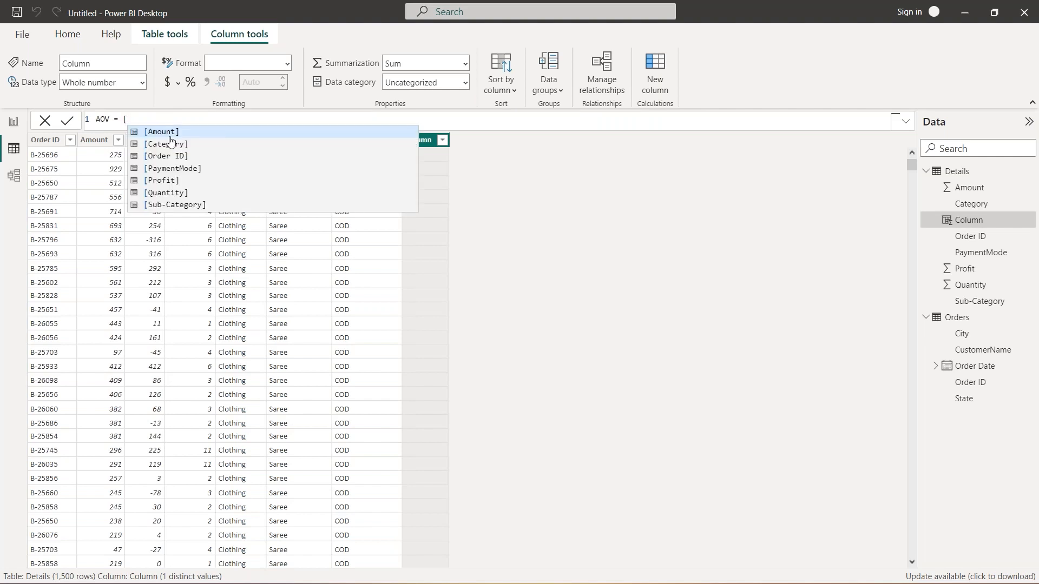
left_click(169, 135)
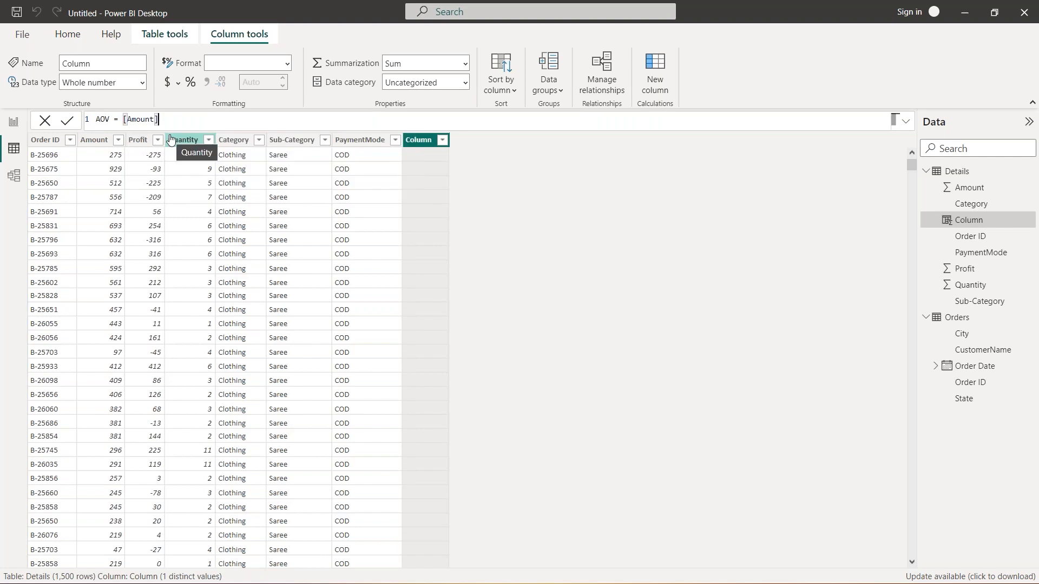
type("/")
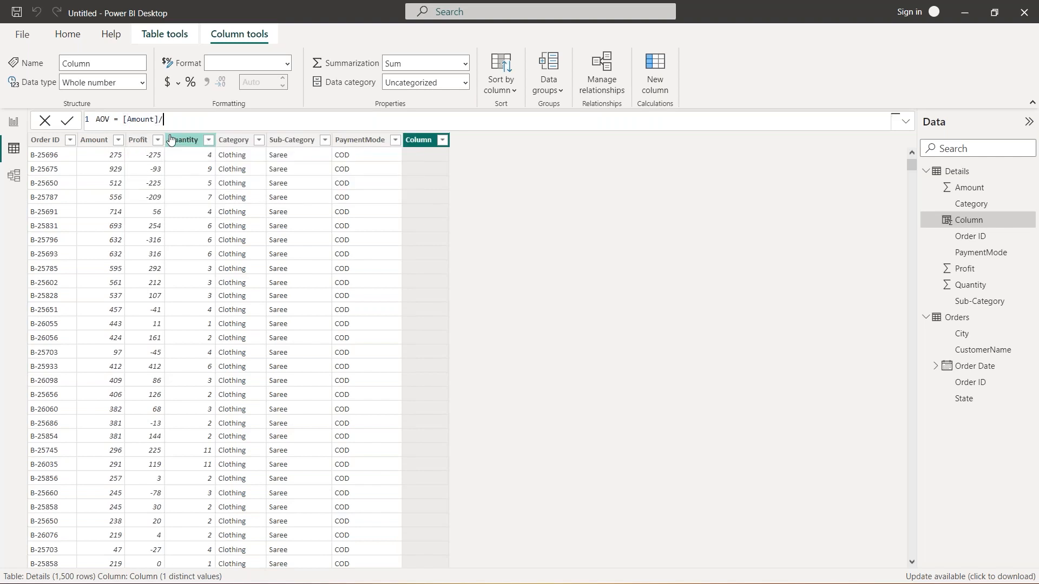
type("[")
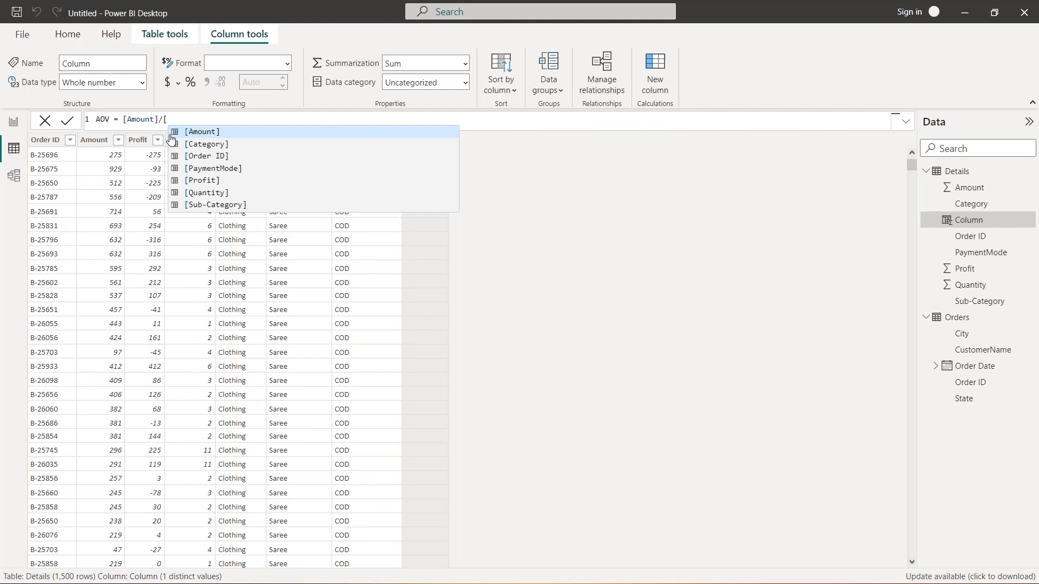
left_click(207, 193)
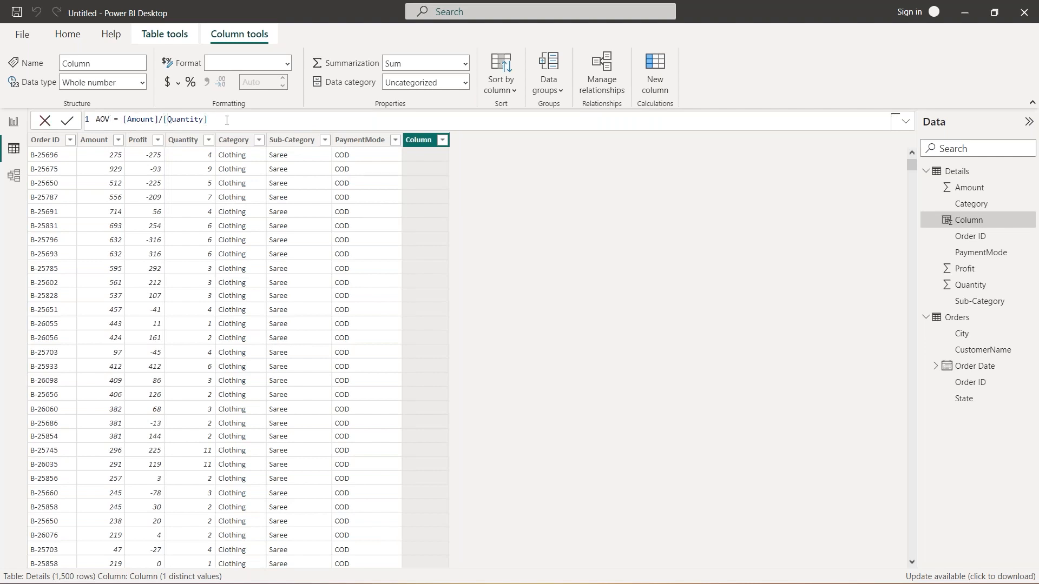
key("Return")
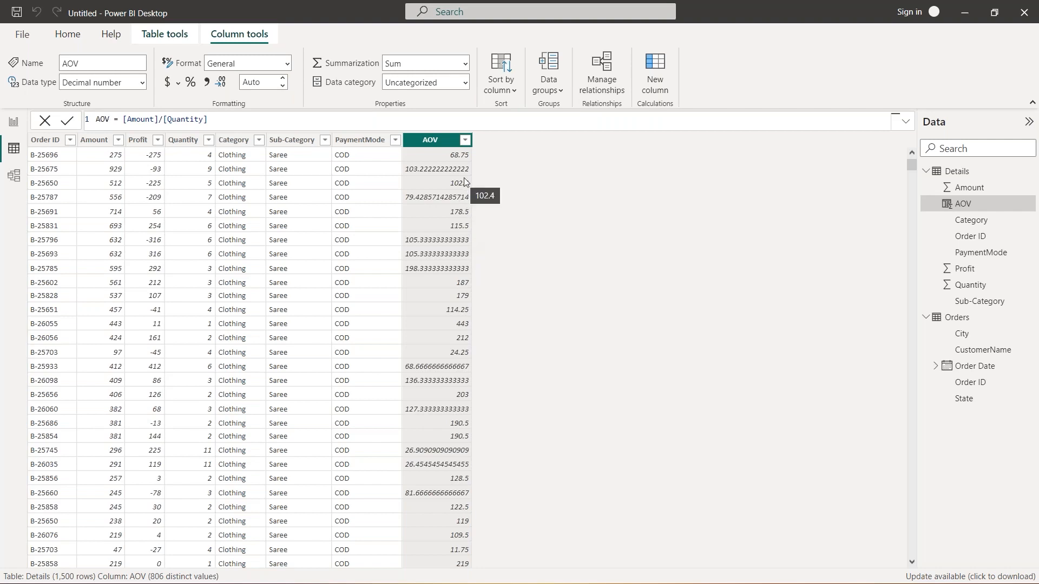
- Change the AOV column's data type to Whole number and accept the conversion
left_click(143, 84)
left_click(130, 105)
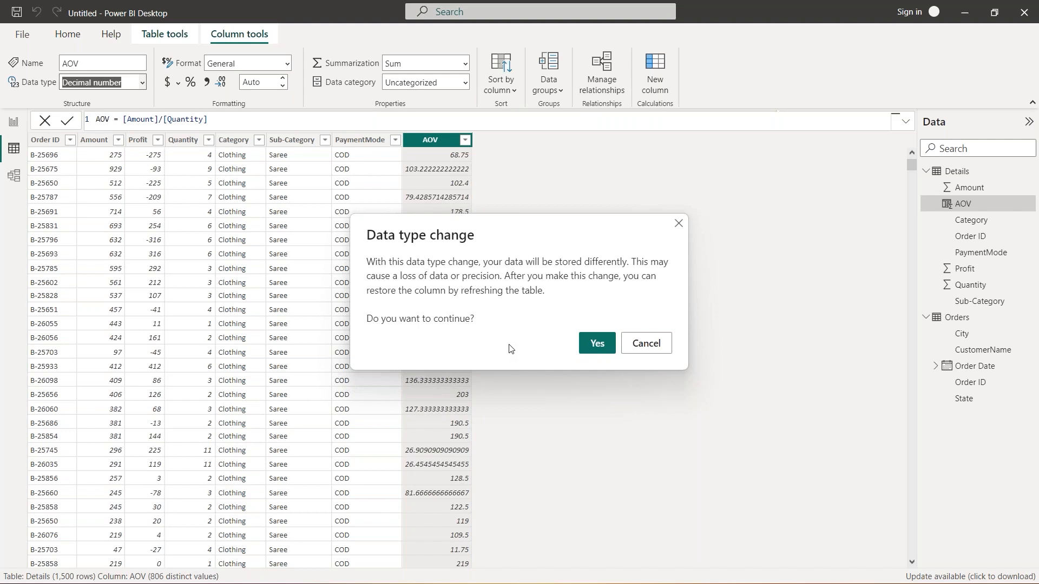
left_click(598, 343)
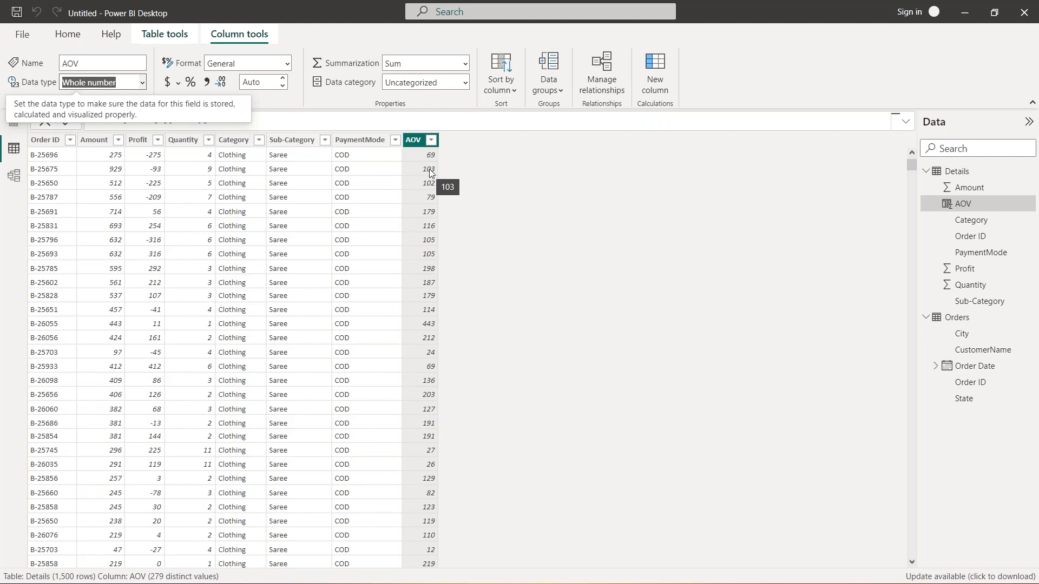
left_click(589, 223)
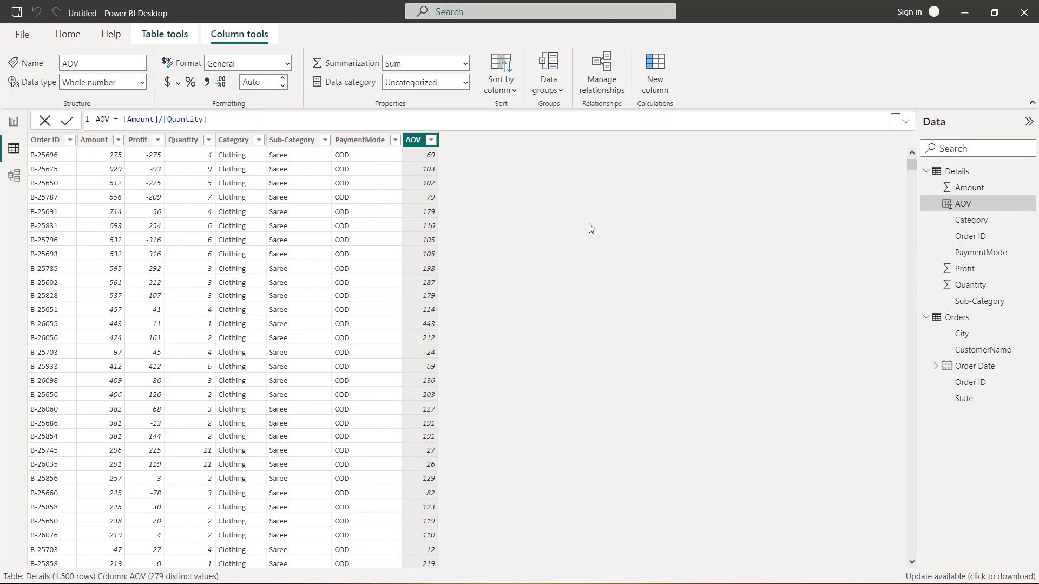
- Replace Profit with AOV in the fourth report card and set its callout value to 0 decimal places
left_click(14, 123)
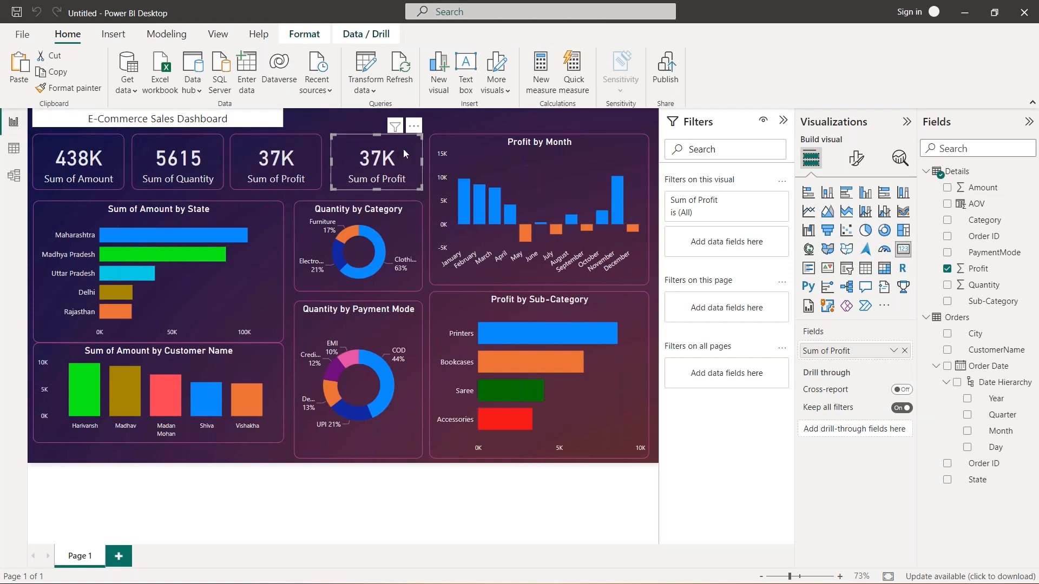
left_click(904, 352)
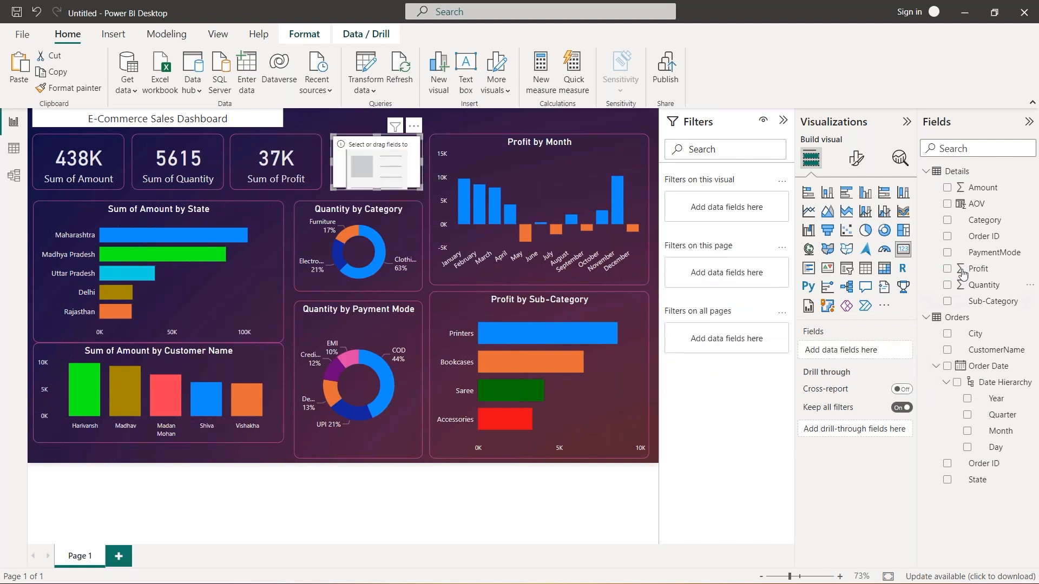
left_click_drag(989, 205, 842, 351)
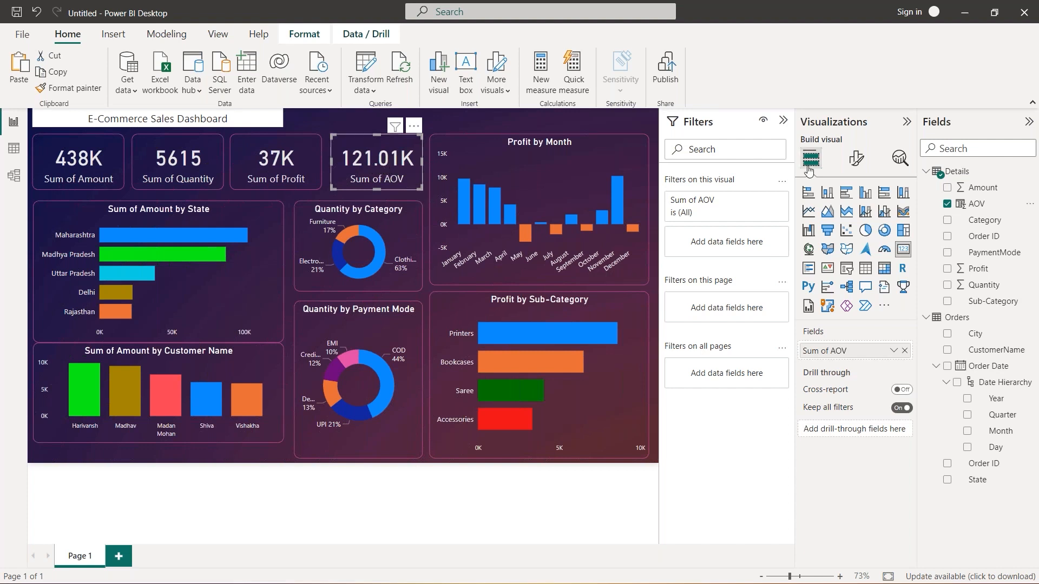
left_click(863, 162)
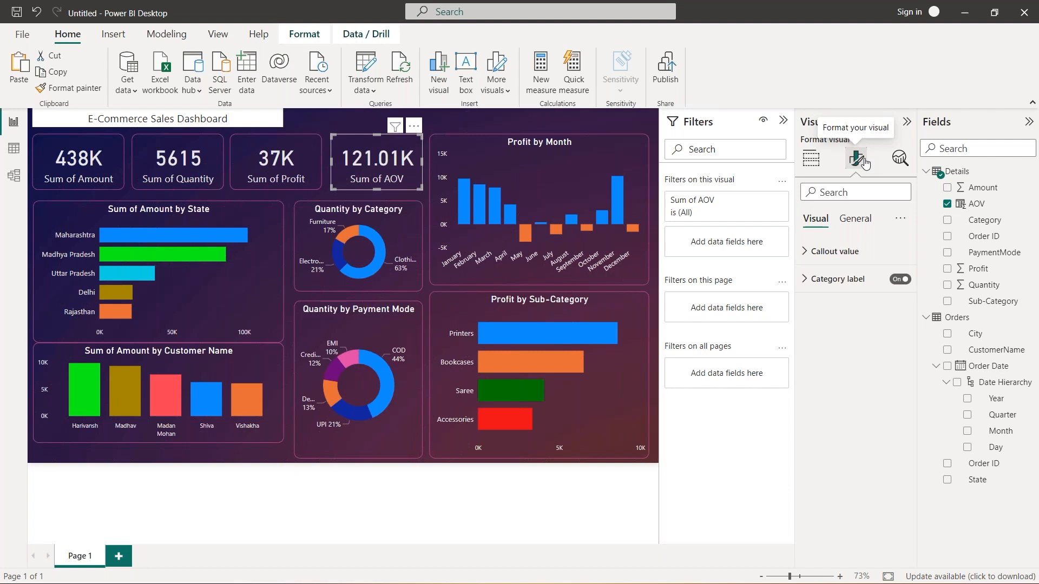
left_click(839, 251)
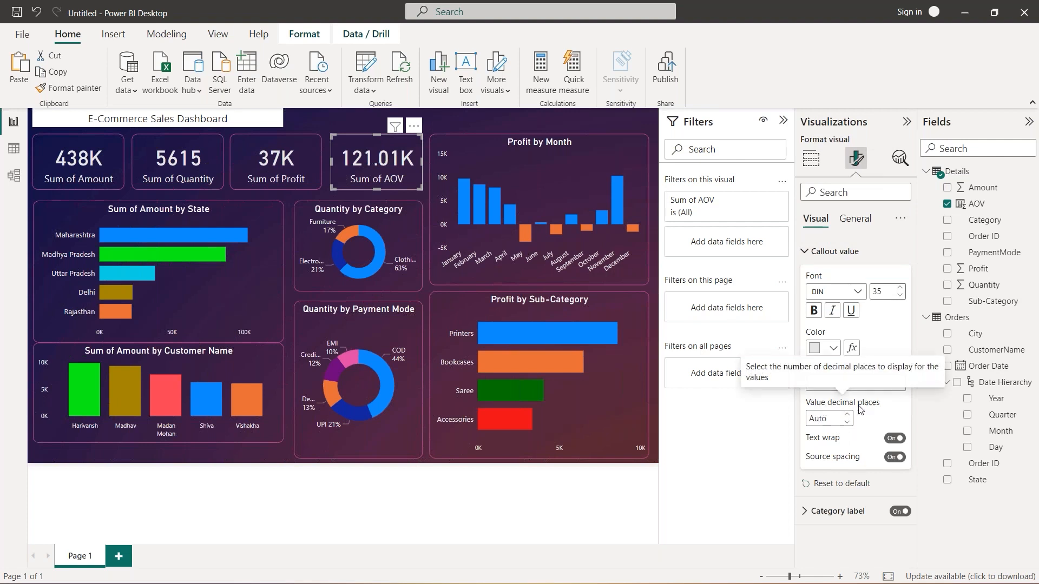
left_click(848, 424)
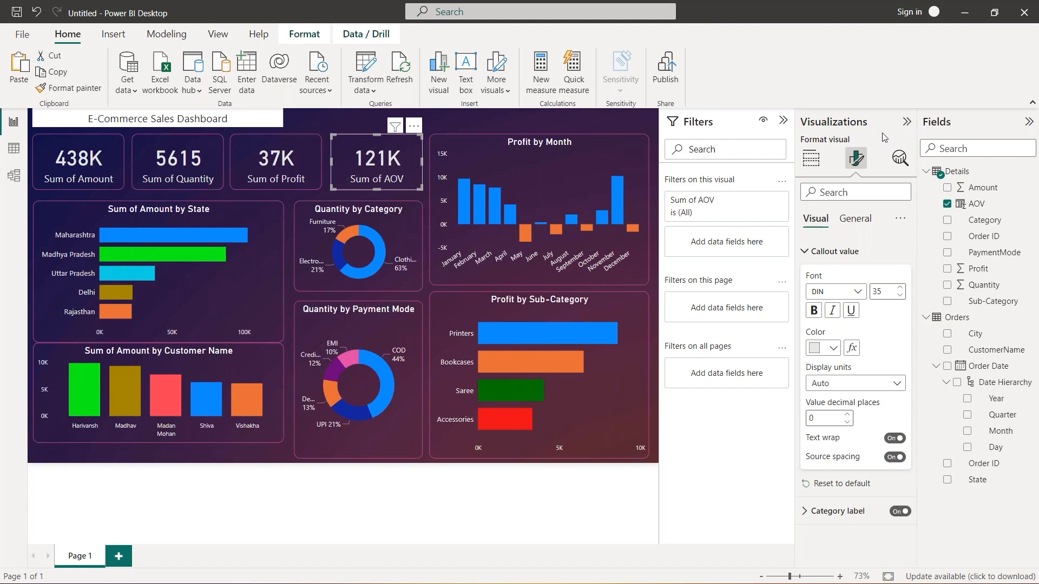
- Copy the Sum of Profit card's formatting onto the E-Commerce Sales Dashboard title box with Format painter
left_click(341, 119)
left_click(303, 142)
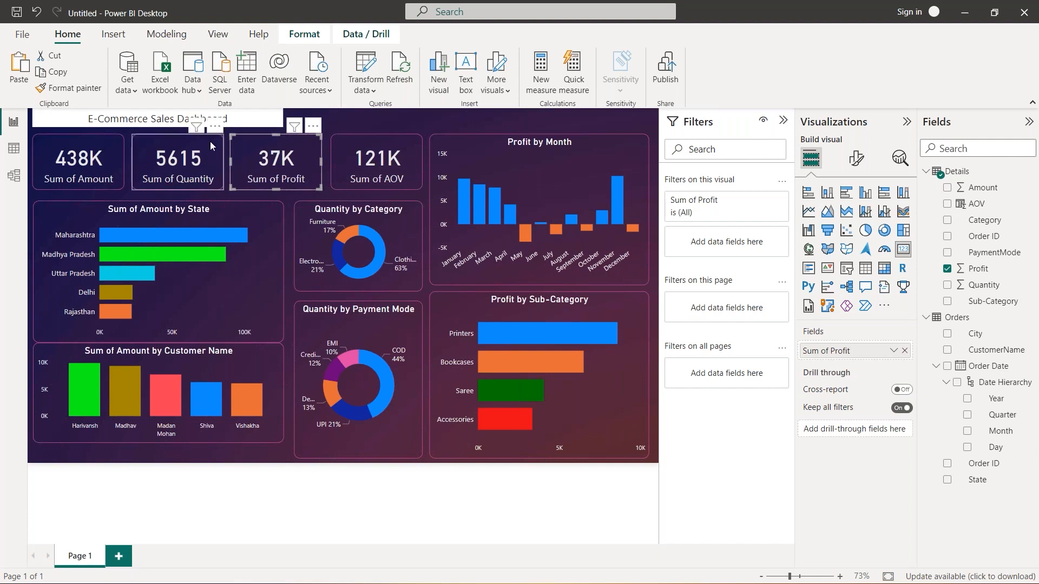
left_click(69, 88)
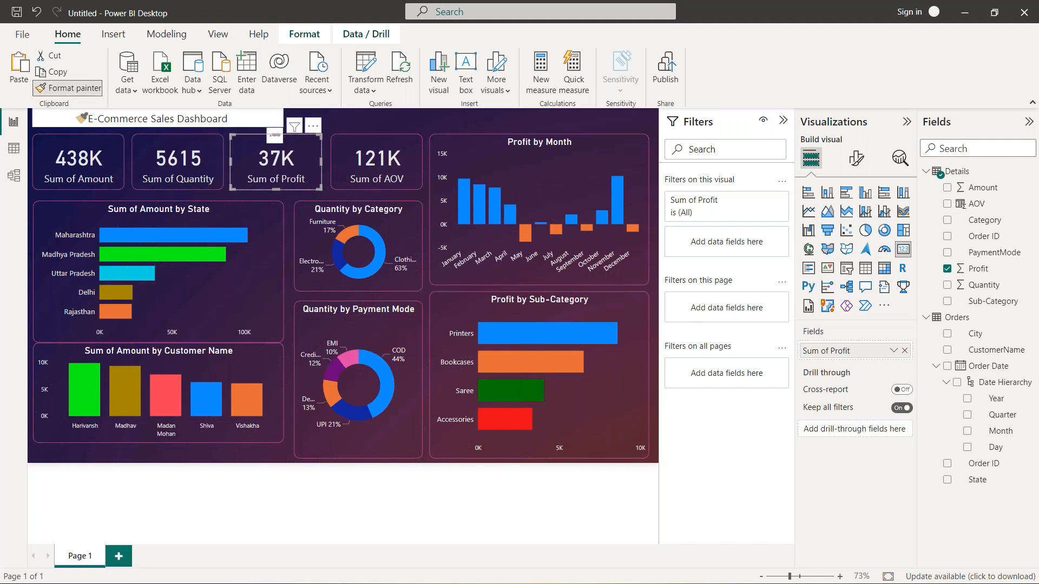
left_click(81, 118)
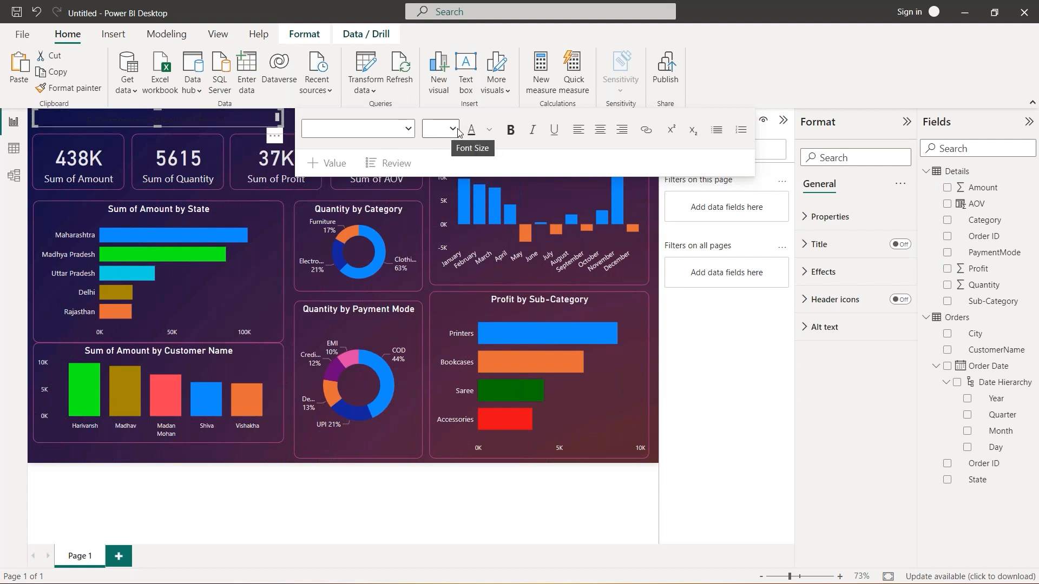
- Set the dashboard title text to a white font color and size 24
left_click(490, 131)
left_click(506, 182)
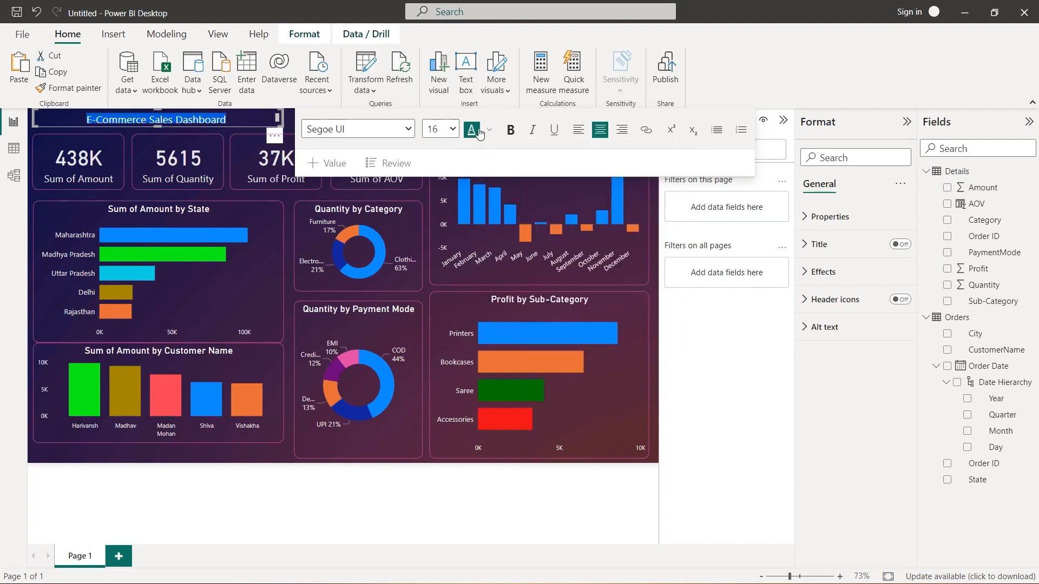
left_click(489, 130)
left_click(502, 177)
left_click(453, 130)
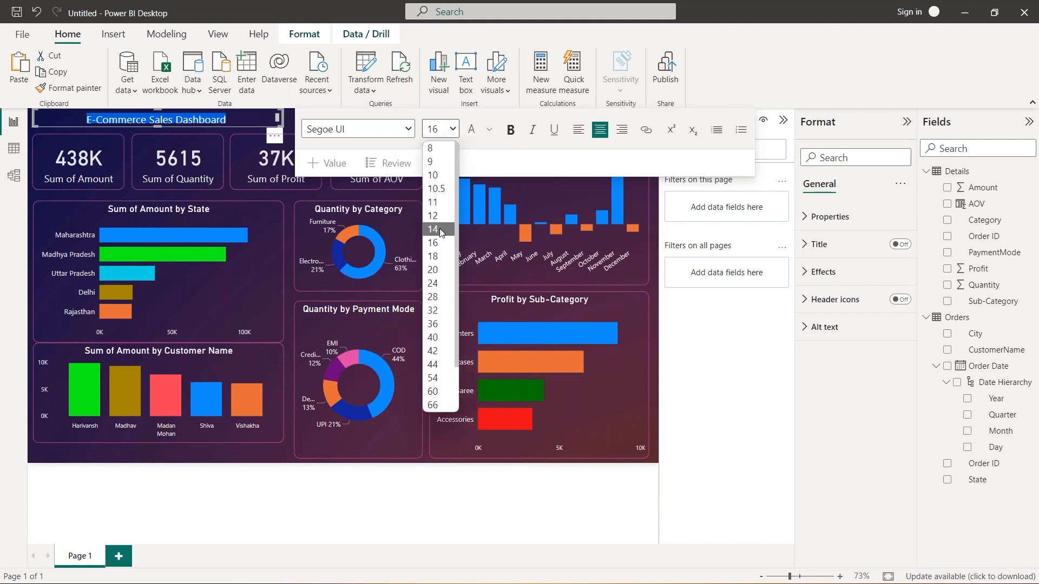
left_click(440, 283)
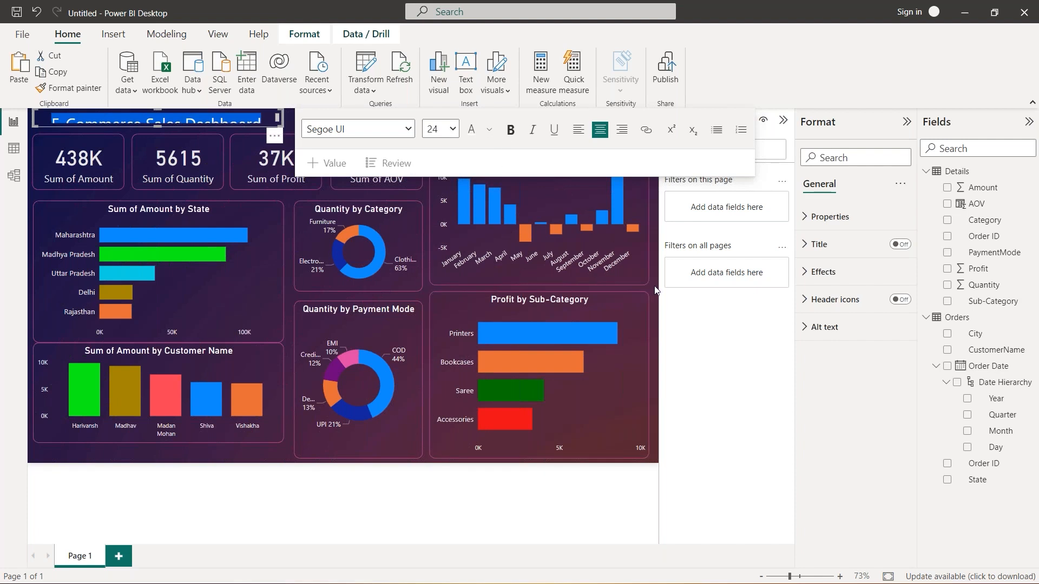
left_click(499, 198)
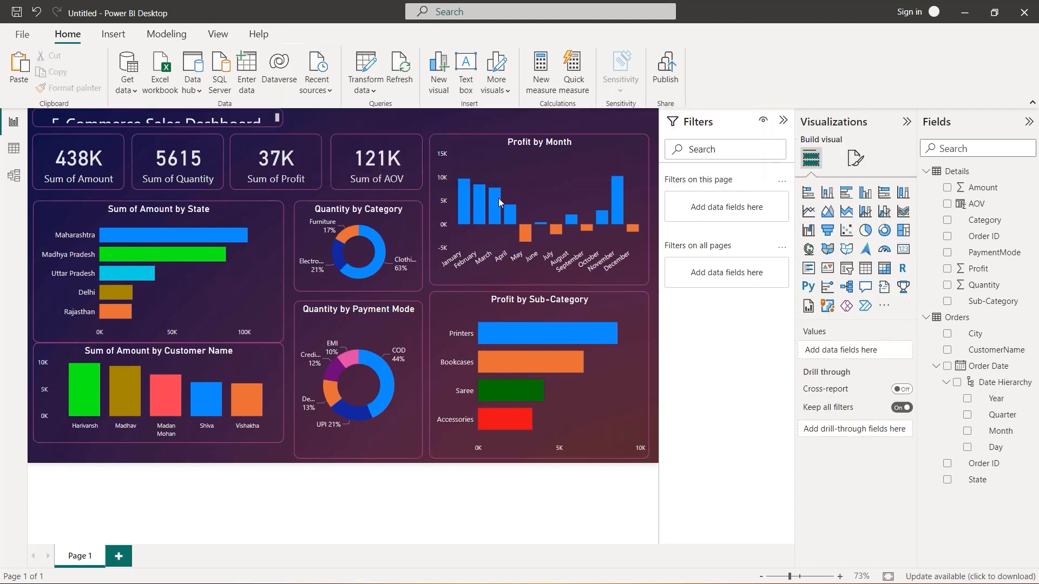
- Increase the title box's height down to the card row so the whole title text fits
left_click(236, 131)
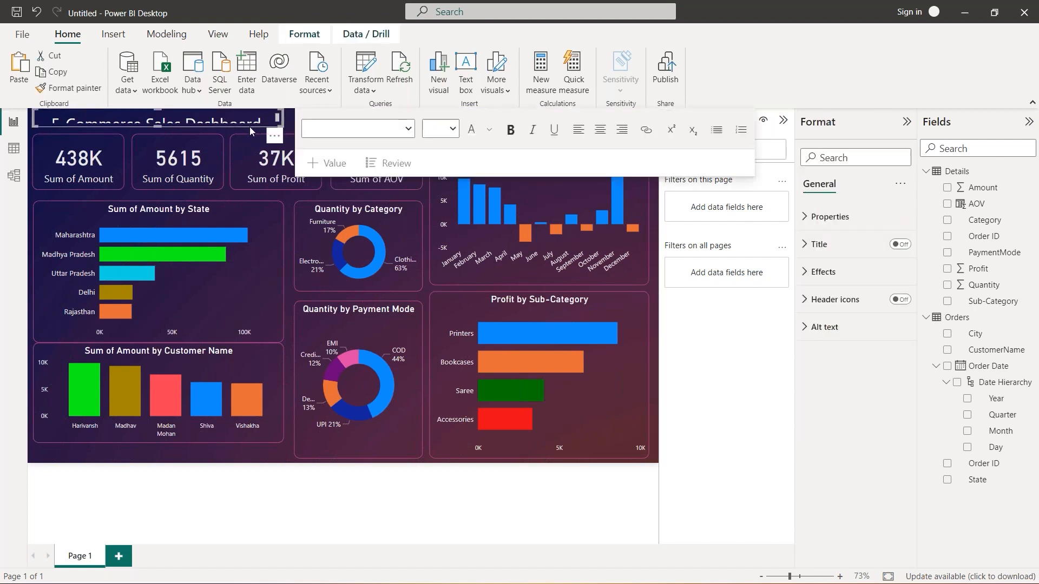
left_click(158, 143)
left_click_drag(159, 138, 160, 135)
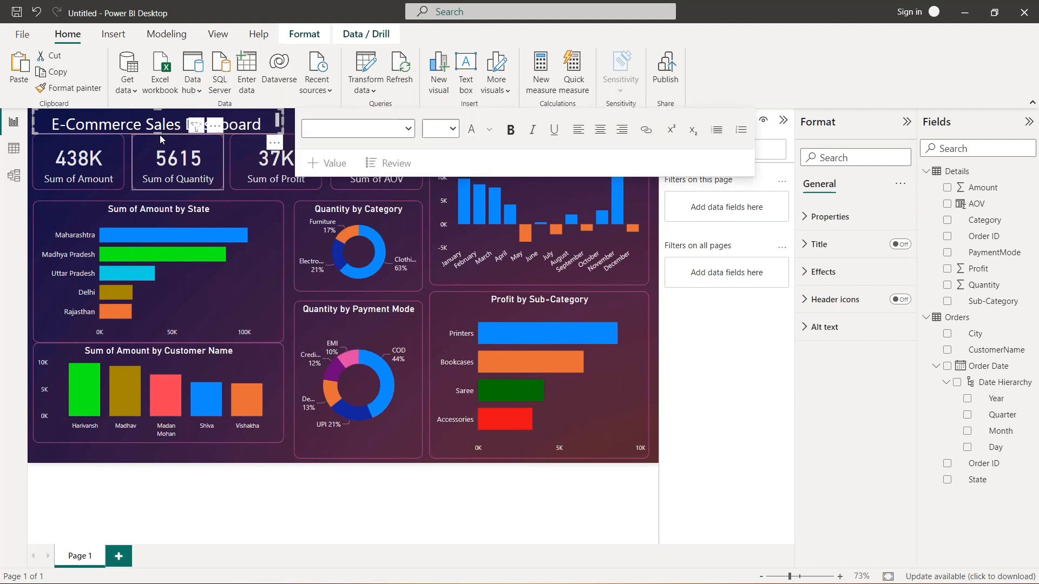
left_click(426, 189)
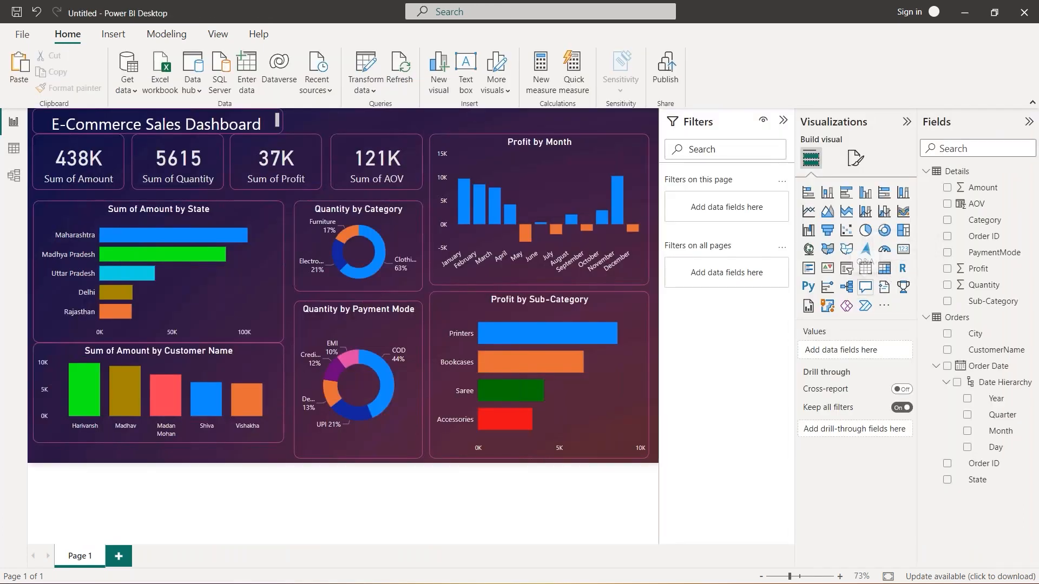
- Add a slicer over the AOV card and Profit by Month chart, using the Quarter level of Order Date
left_click(847, 275)
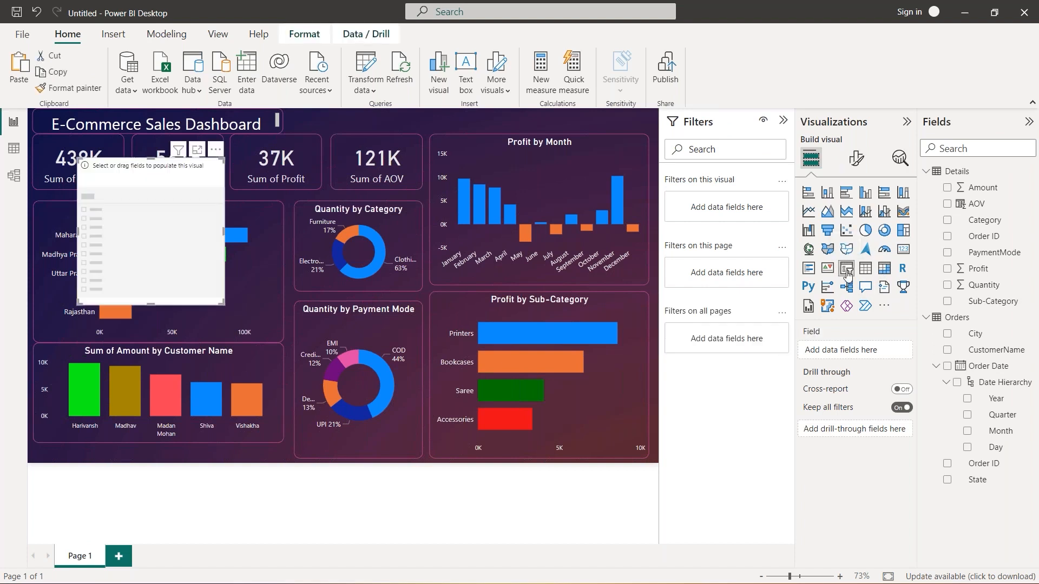
left_click_drag(178, 173, 413, 163)
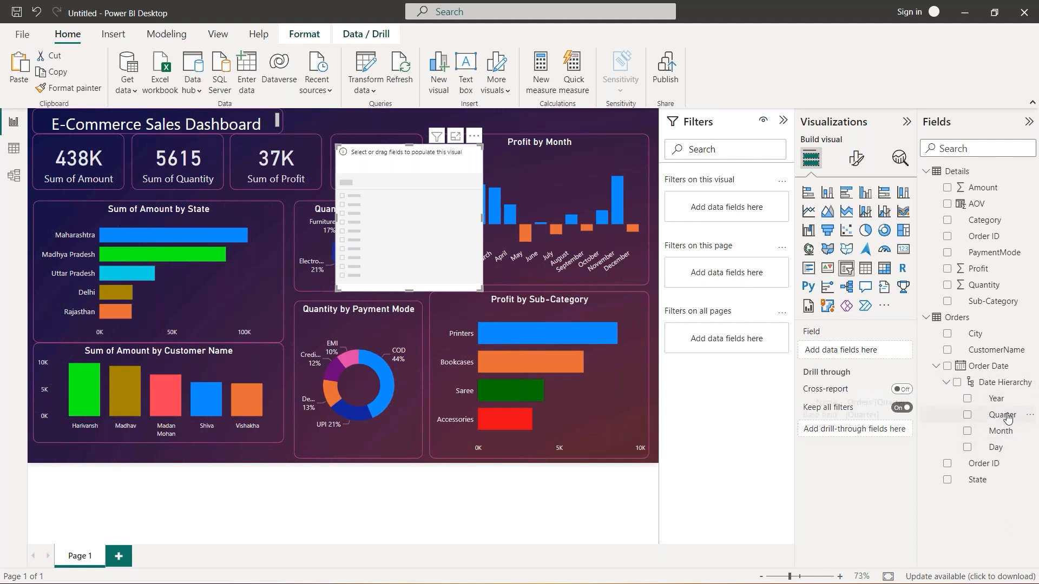
left_click_drag(1007, 418, 881, 352)
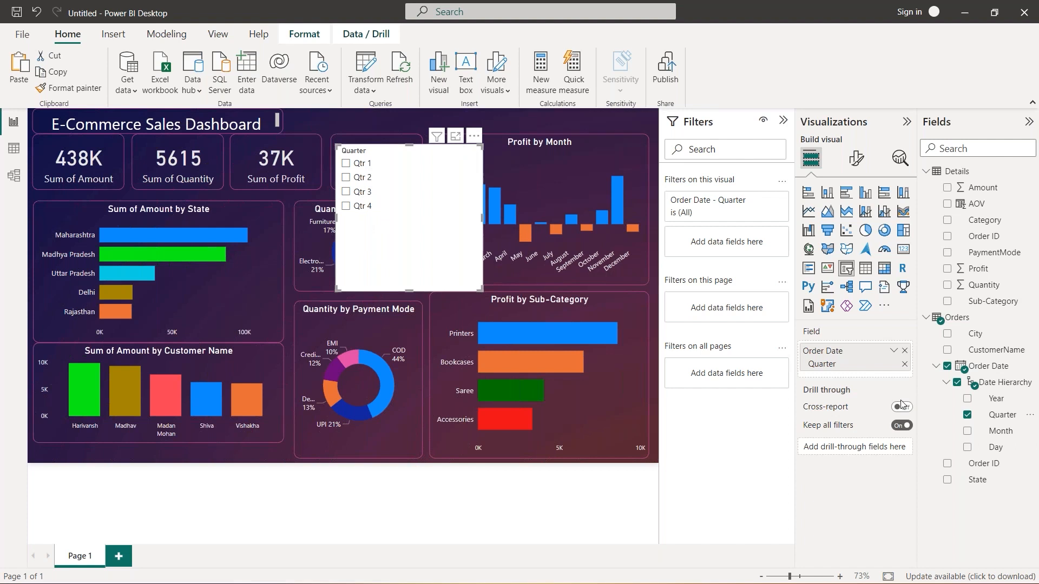
left_click(763, 204)
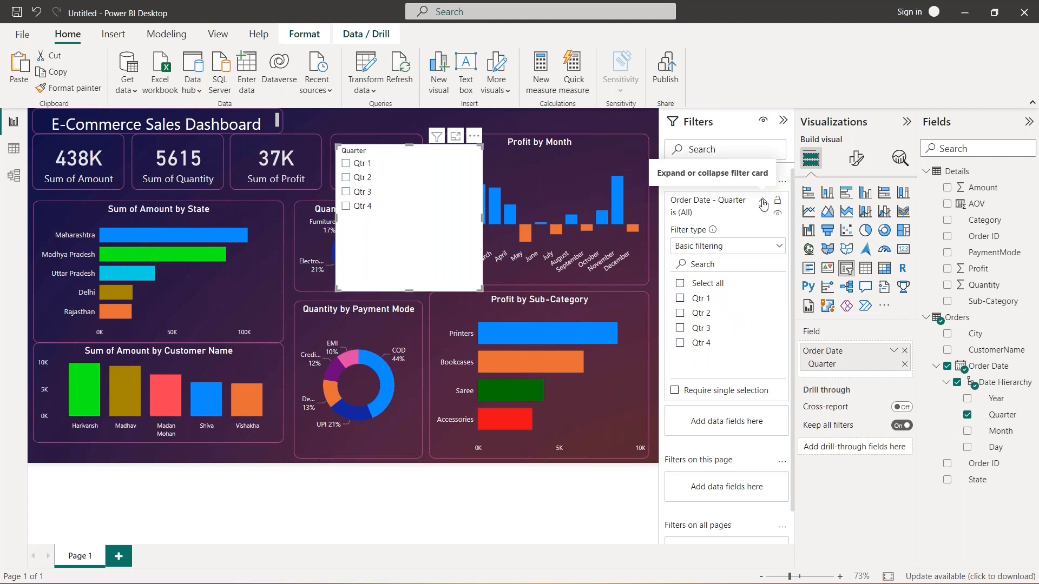
left_click(772, 248)
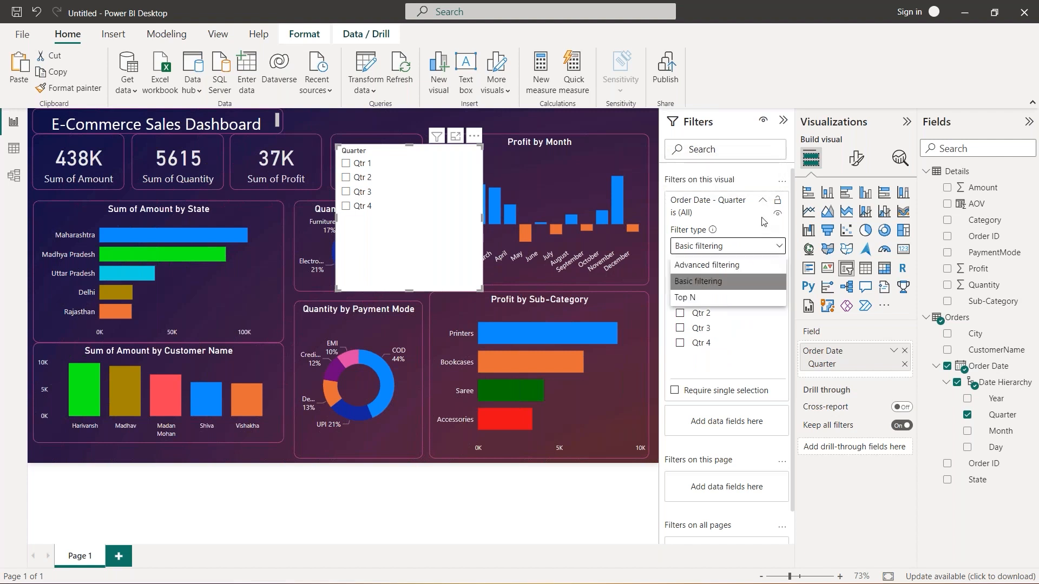
left_click(763, 201)
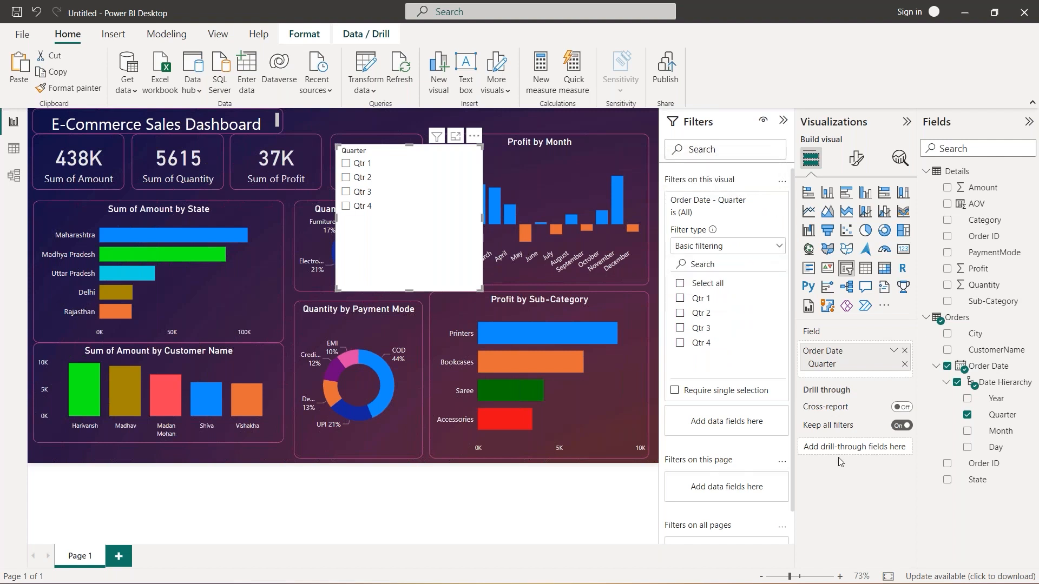
left_click(894, 351)
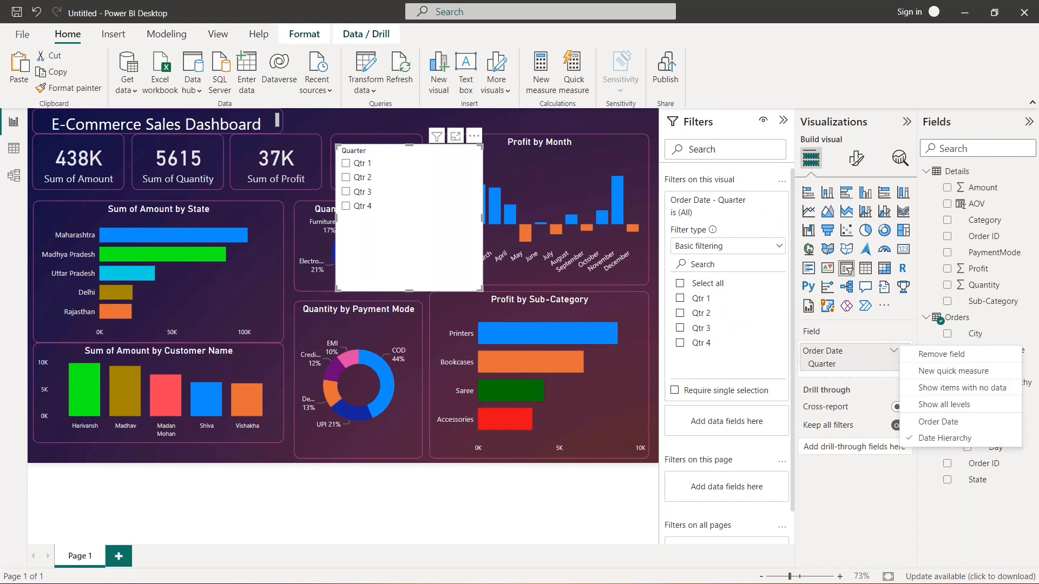
left_click(868, 333)
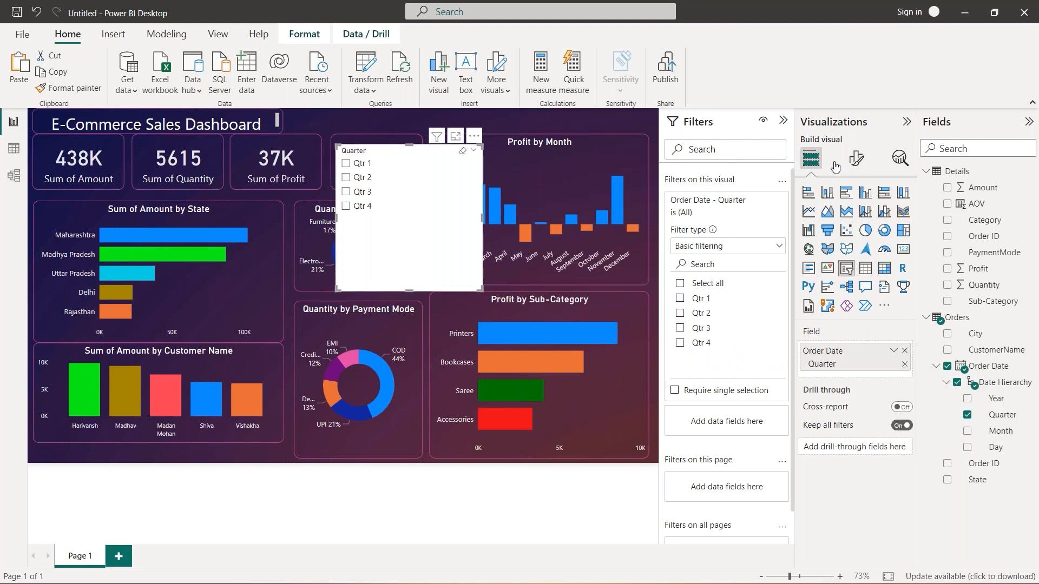
- Set the quarter slicer's style to Tile and reduce its height until all four quarters sit in one row
left_click(856, 161)
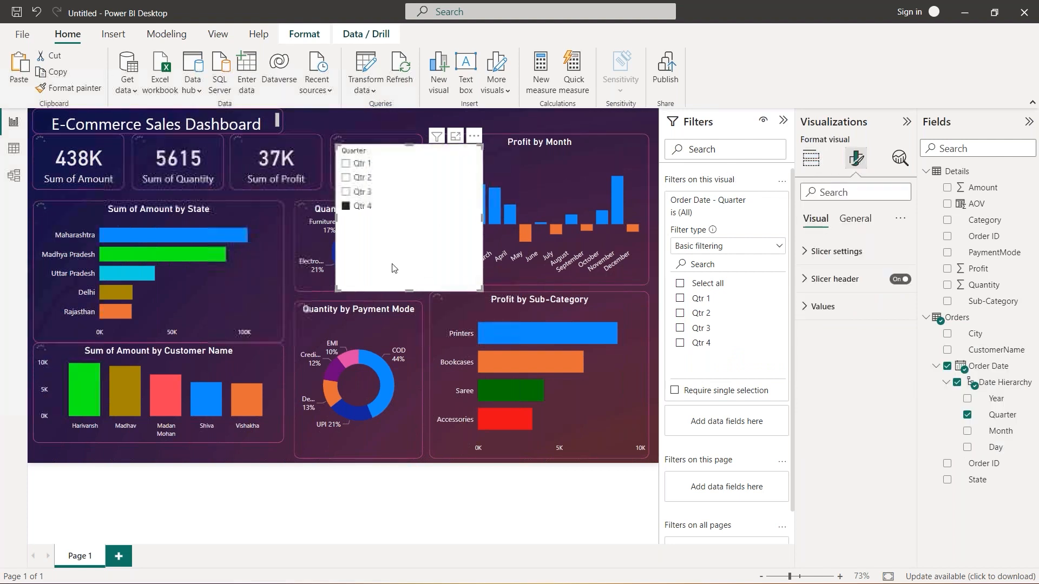
left_click(345, 206)
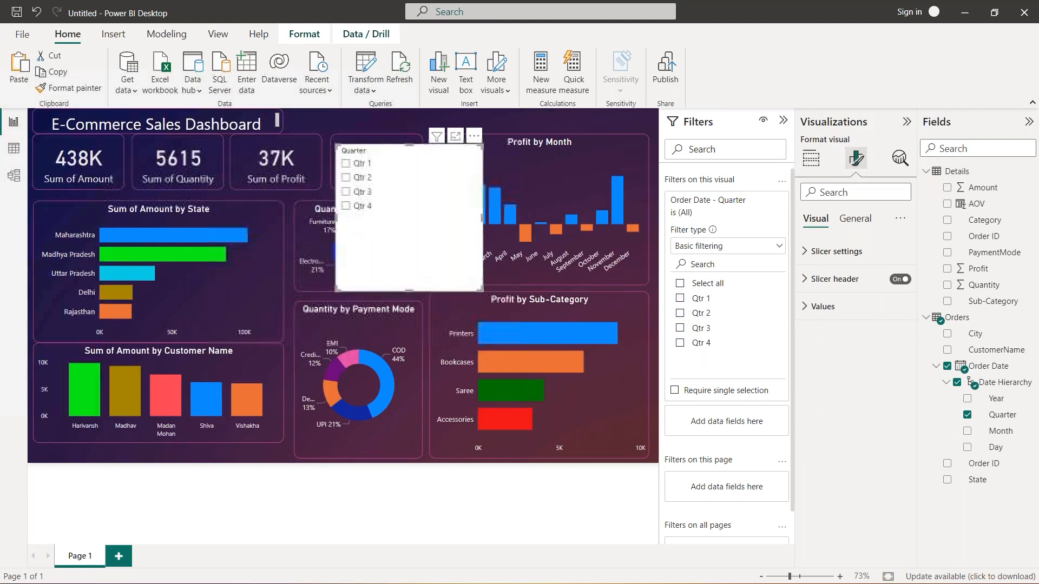
left_click(851, 260)
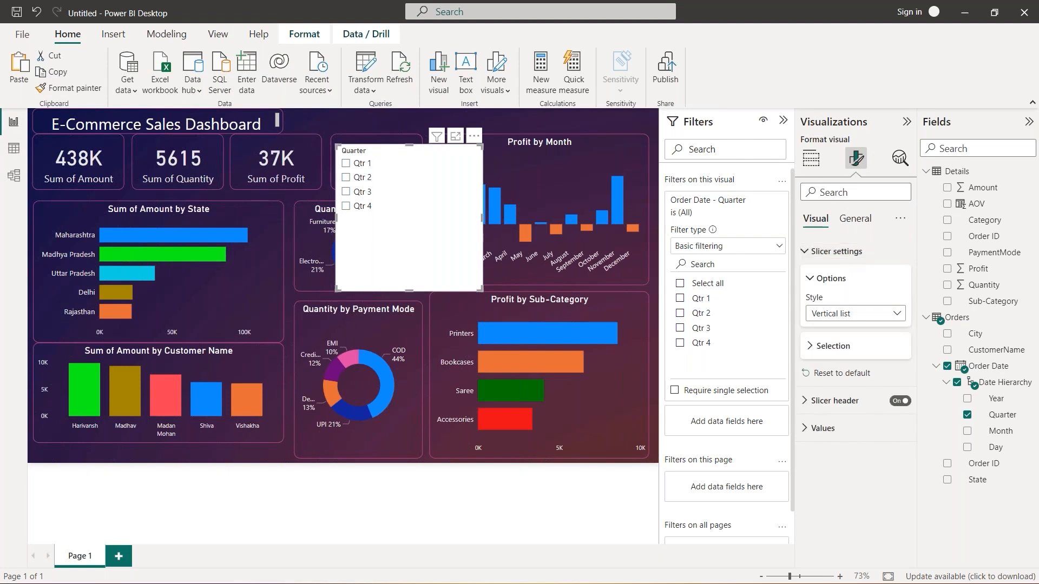
left_click(863, 318)
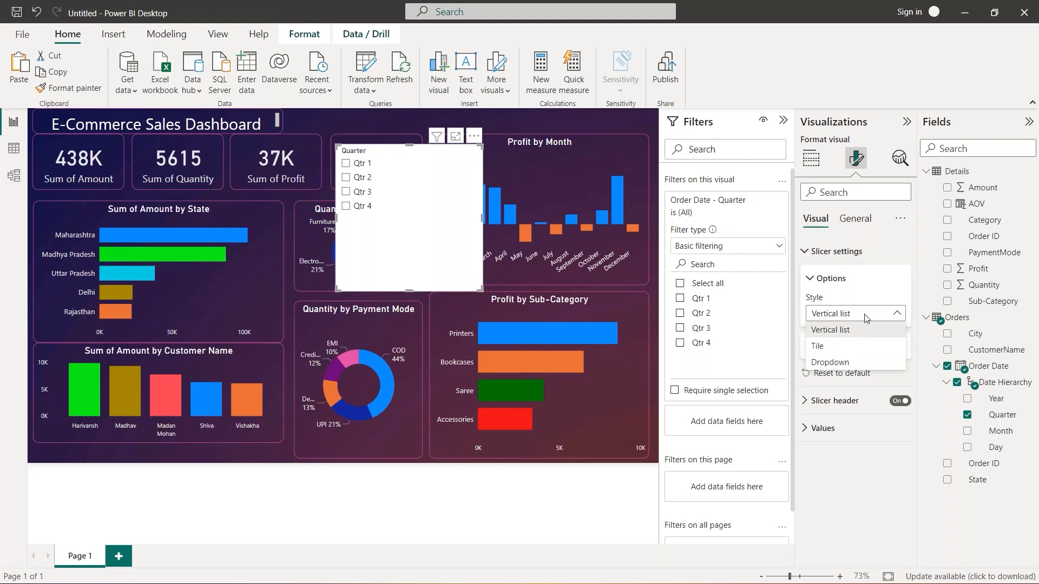
left_click(859, 347)
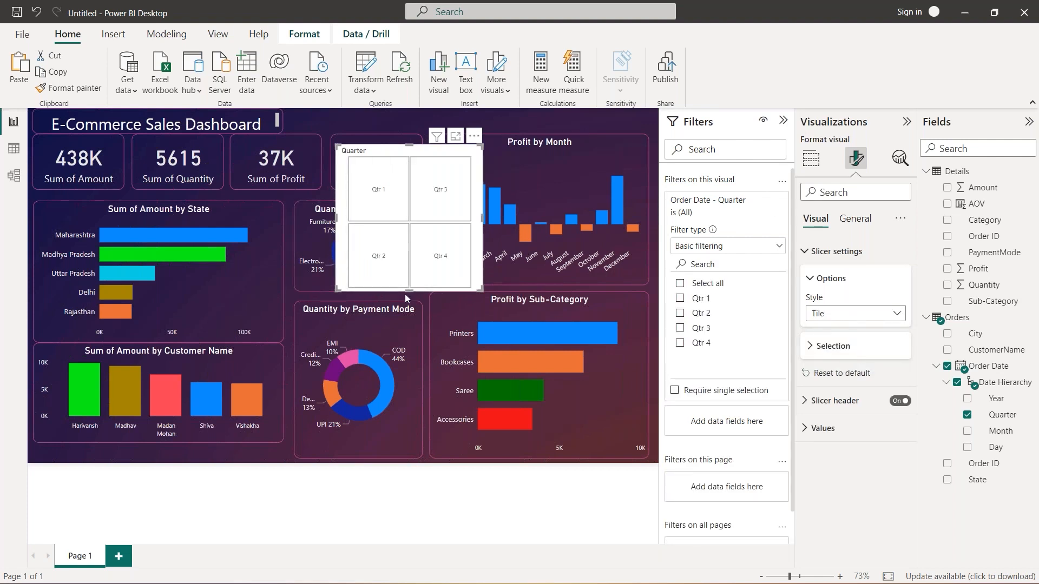
left_click_drag(408, 292, 421, 177)
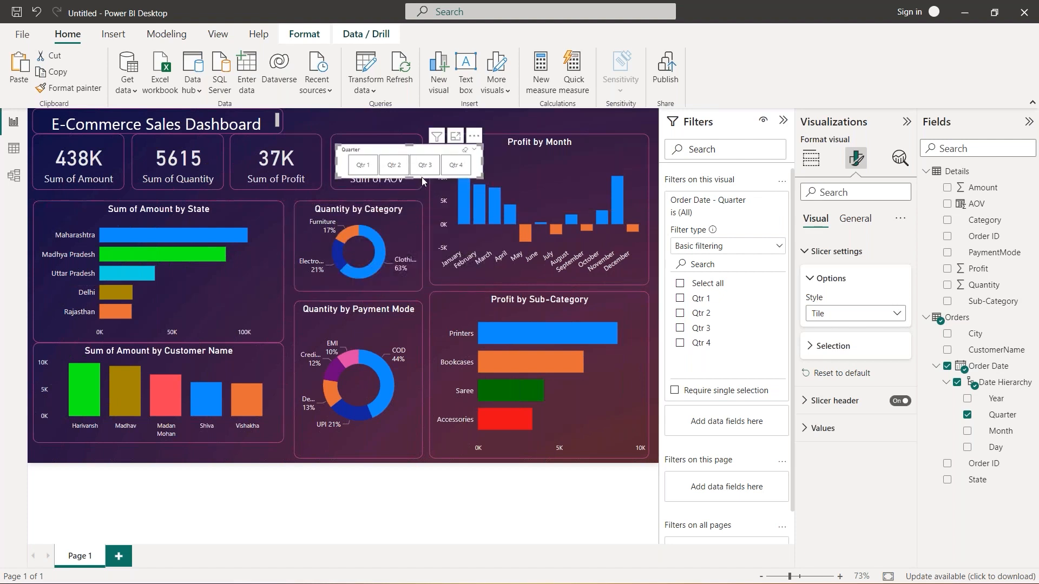
- Turn off the quarter slicer's header
left_click(847, 409)
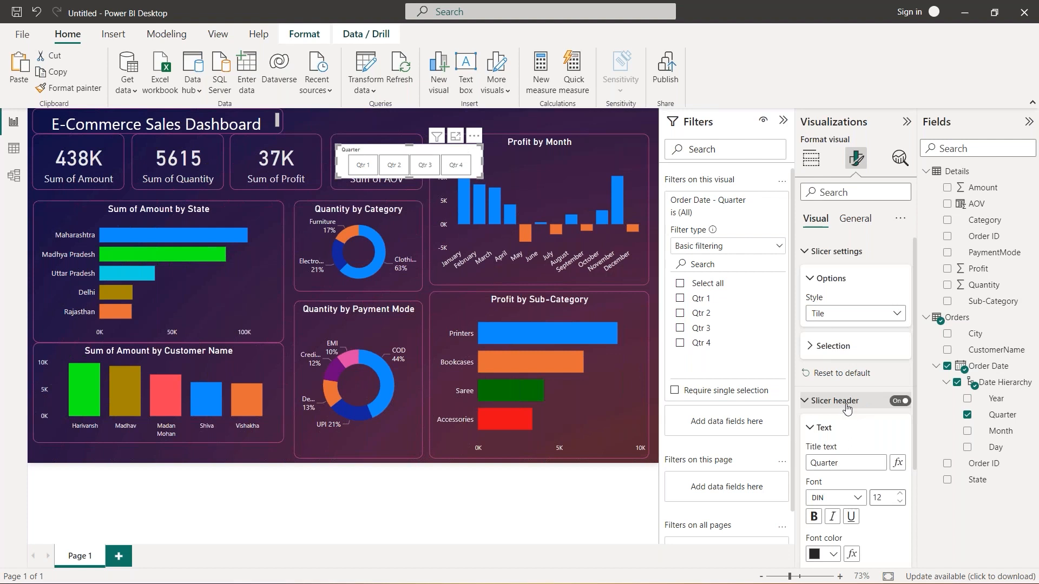
left_click(847, 409)
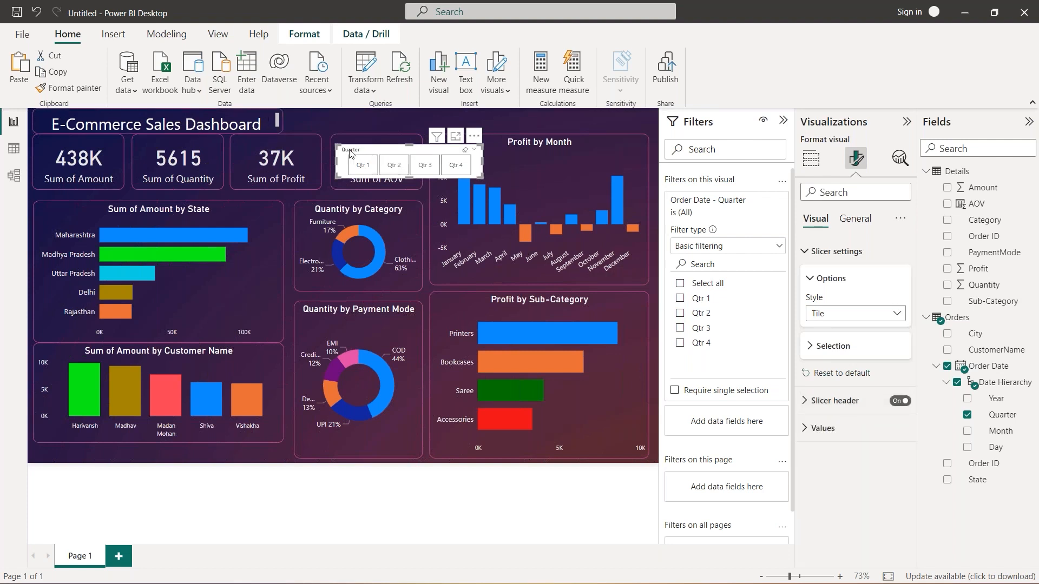
left_click(901, 400)
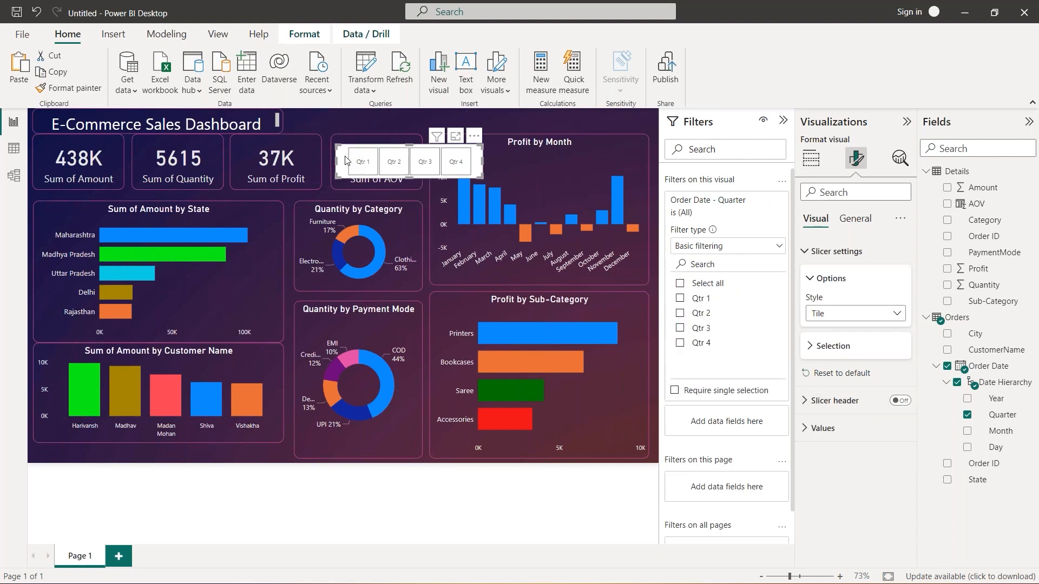
- Move the quarter slicer up beside the dashboard title, widen it toward the Profit by Month chart and reduce its height
left_click_drag(346, 157, 324, 134)
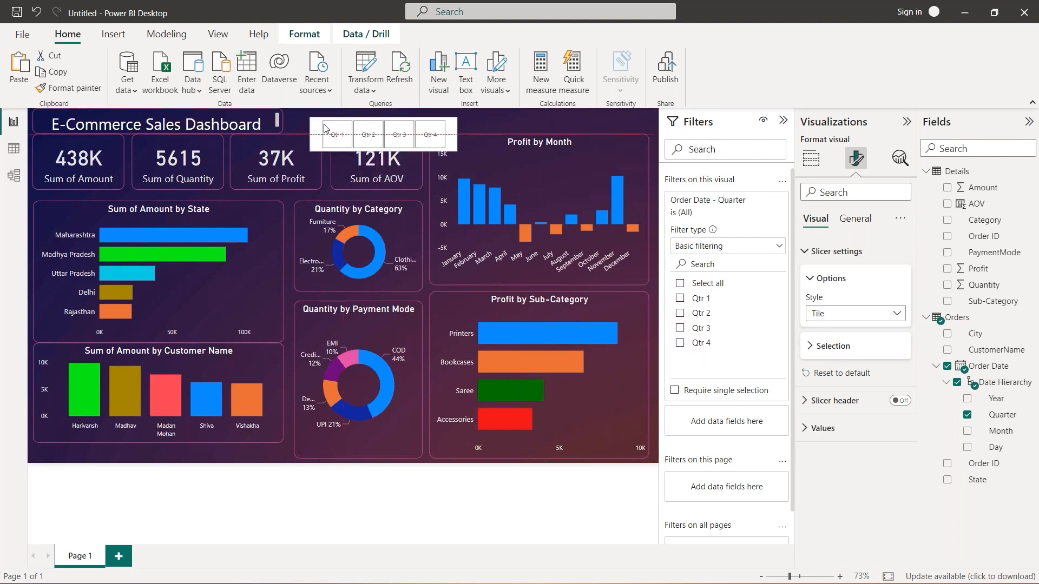
left_click_drag(456, 134, 524, 133)
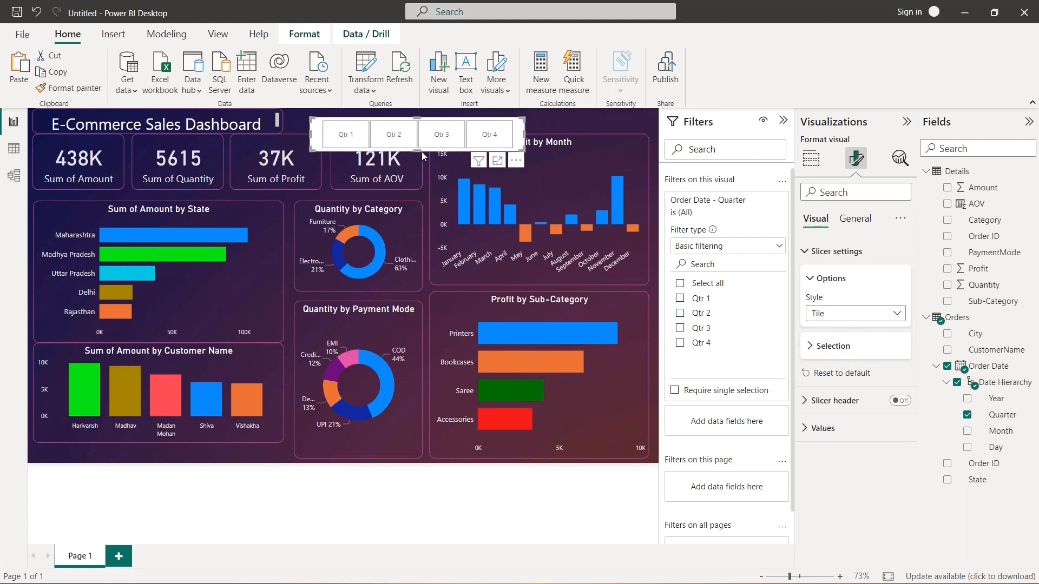
left_click_drag(419, 149, 420, 138)
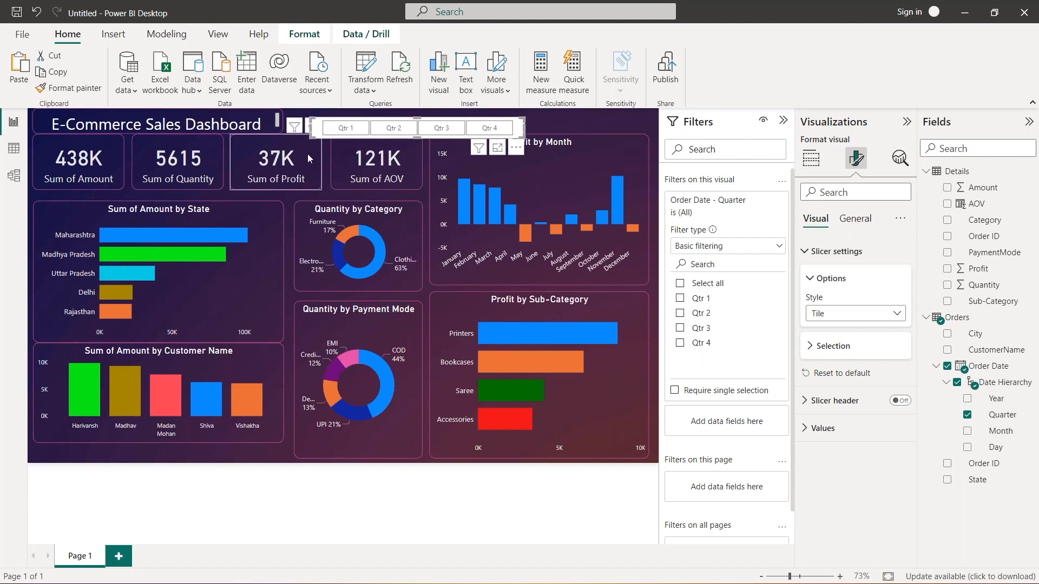
- Copy the Sum of Profit card's formatting onto the quarter slicer
left_click(289, 152)
left_click(69, 88)
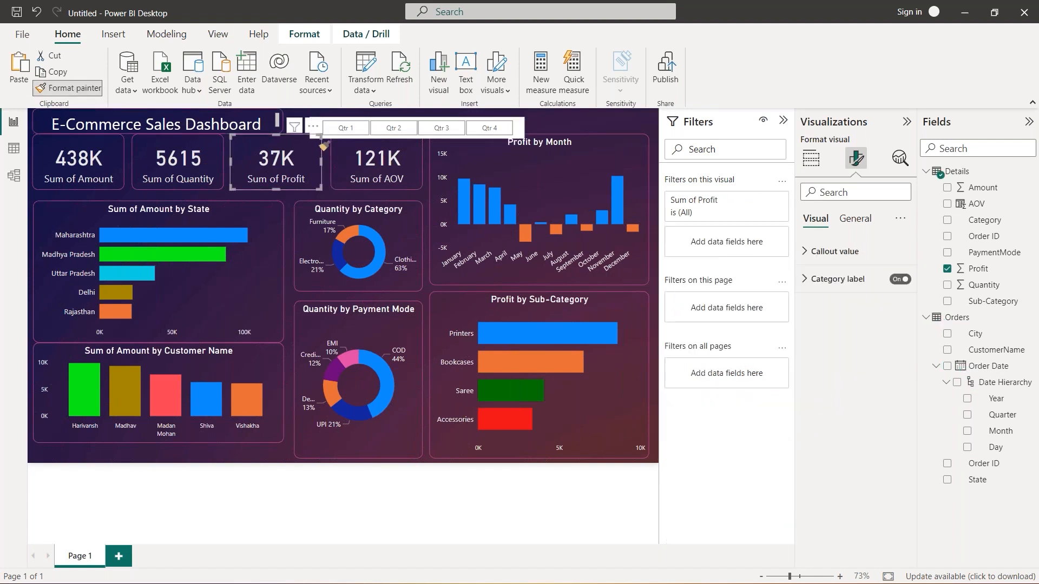
left_click(521, 127)
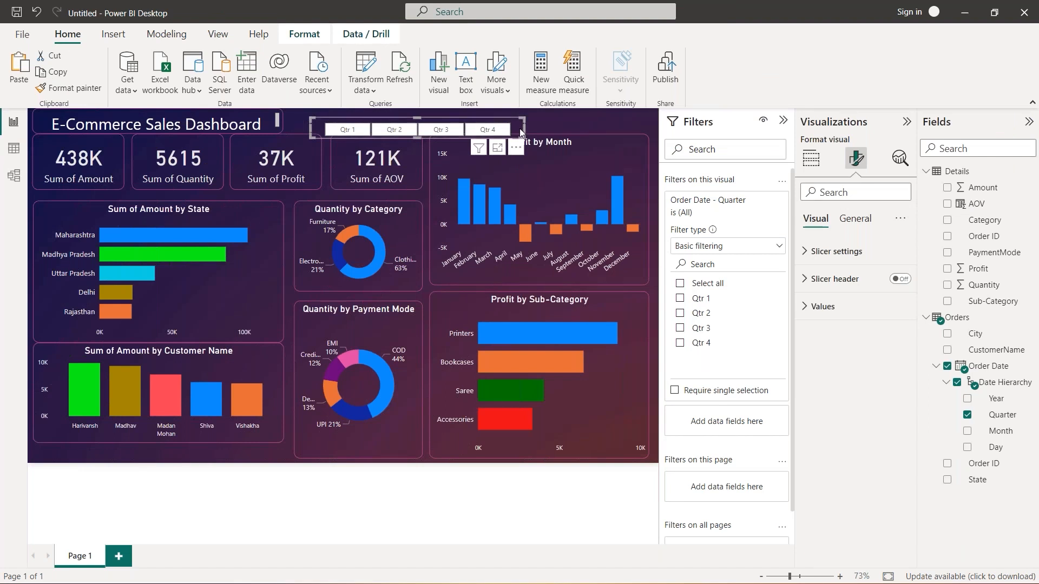
- Set the quarter slicer values' background color to pink and their font color to white
left_click(839, 309)
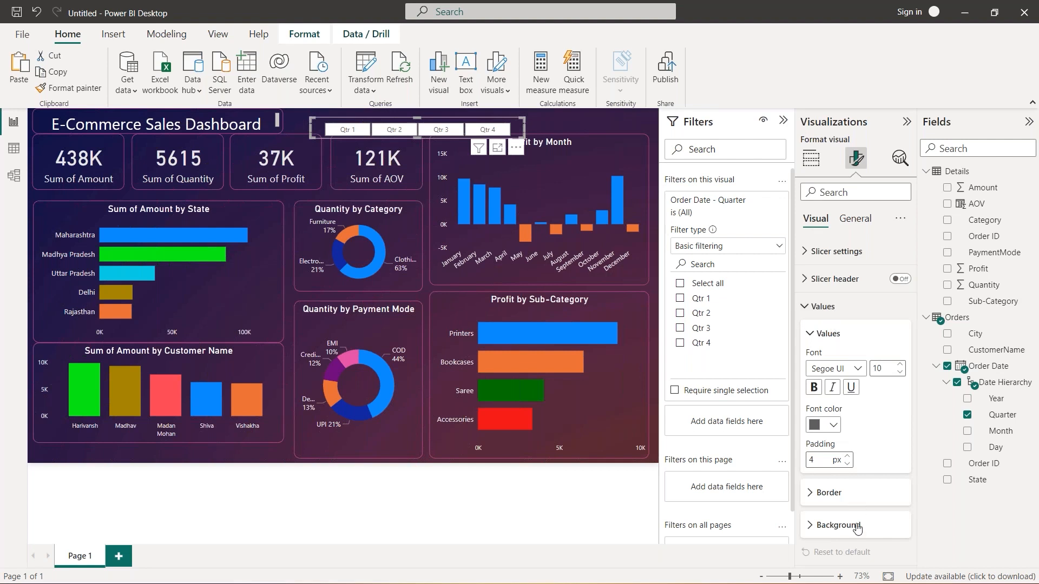
left_click(828, 526)
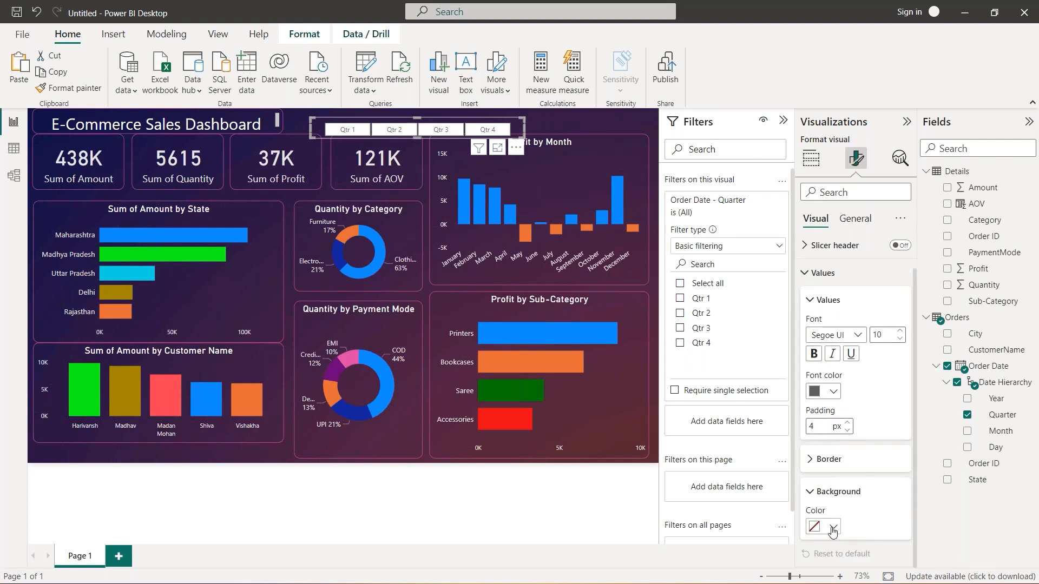
left_click(832, 527)
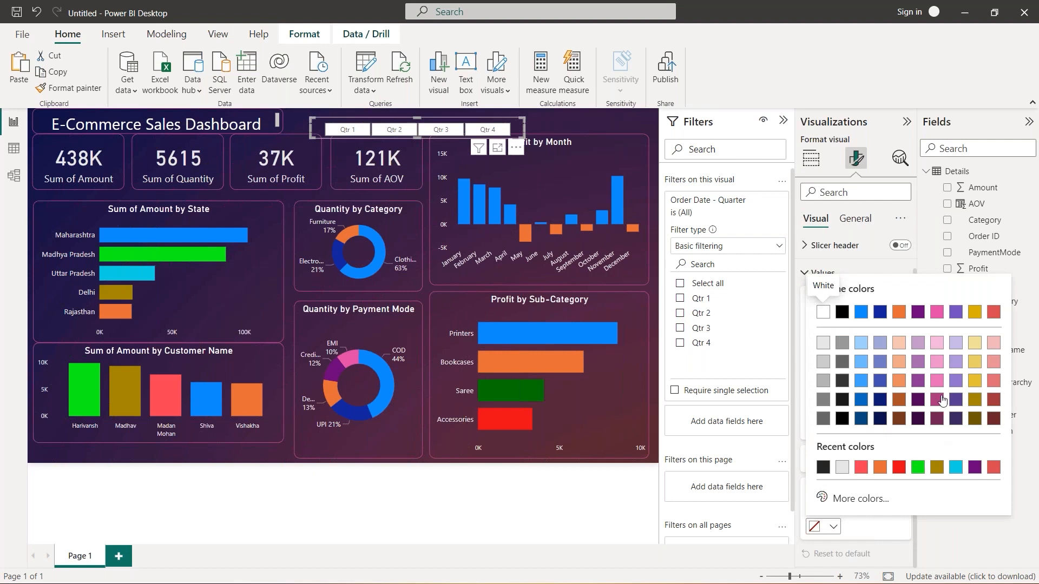
left_click(937, 313)
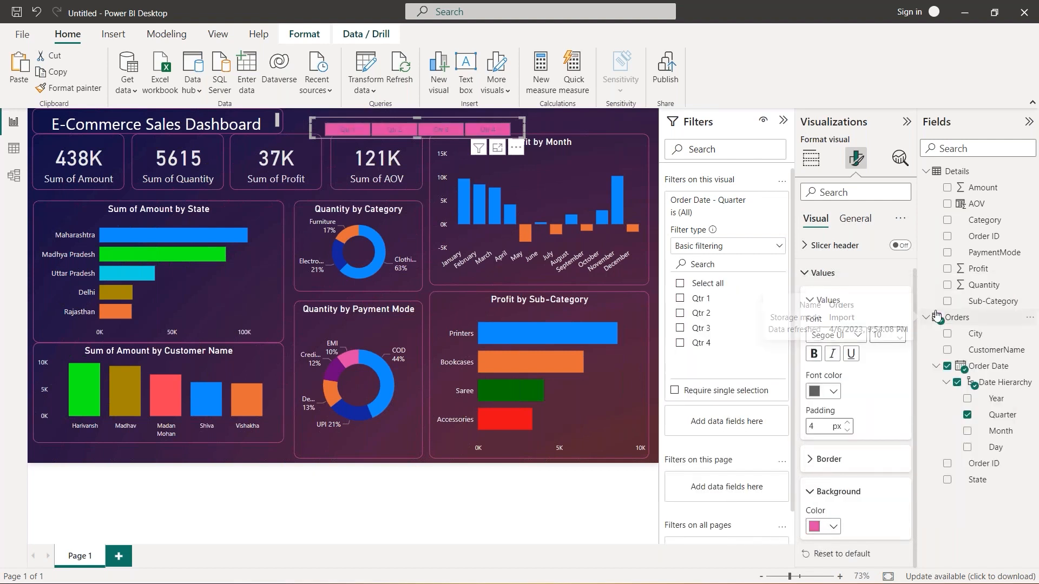
left_click(834, 391)
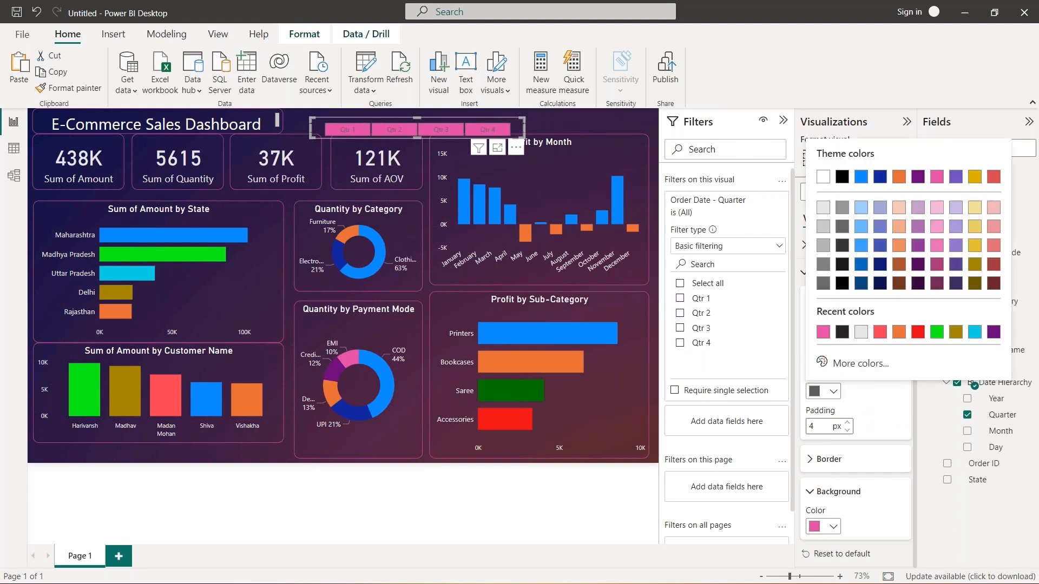
left_click(861, 332)
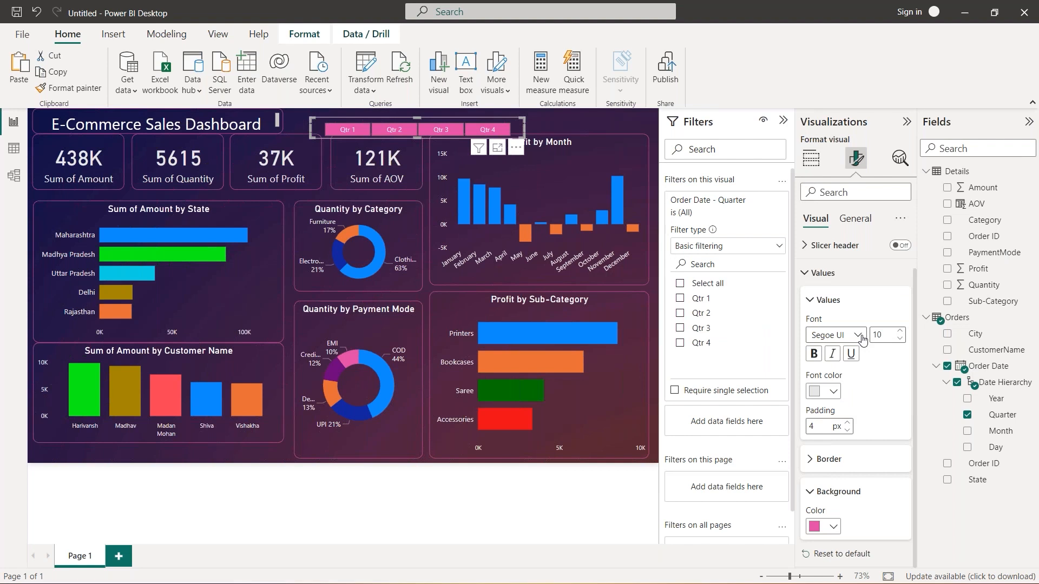
left_click(834, 392)
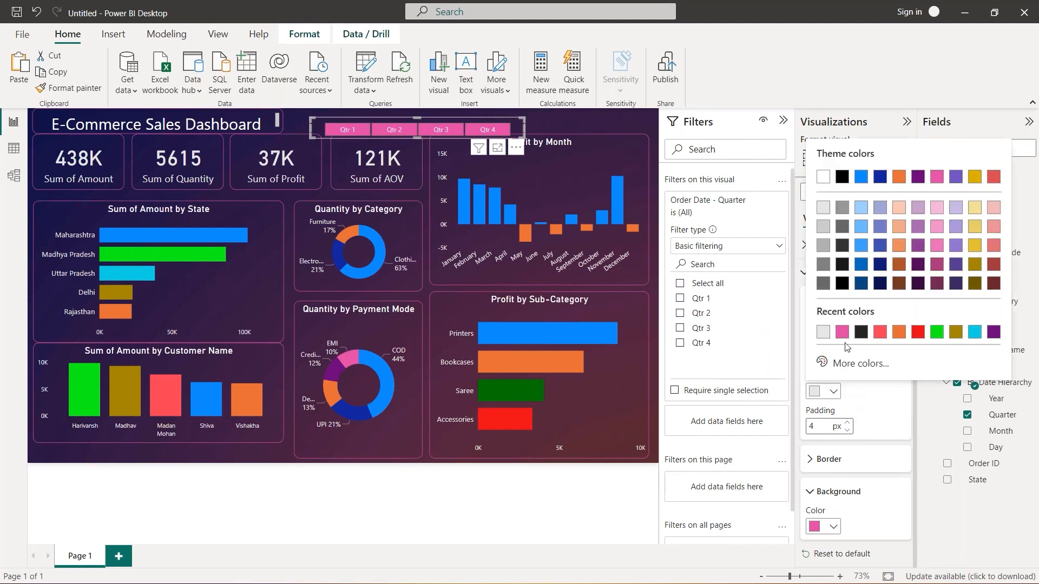
left_click(823, 177)
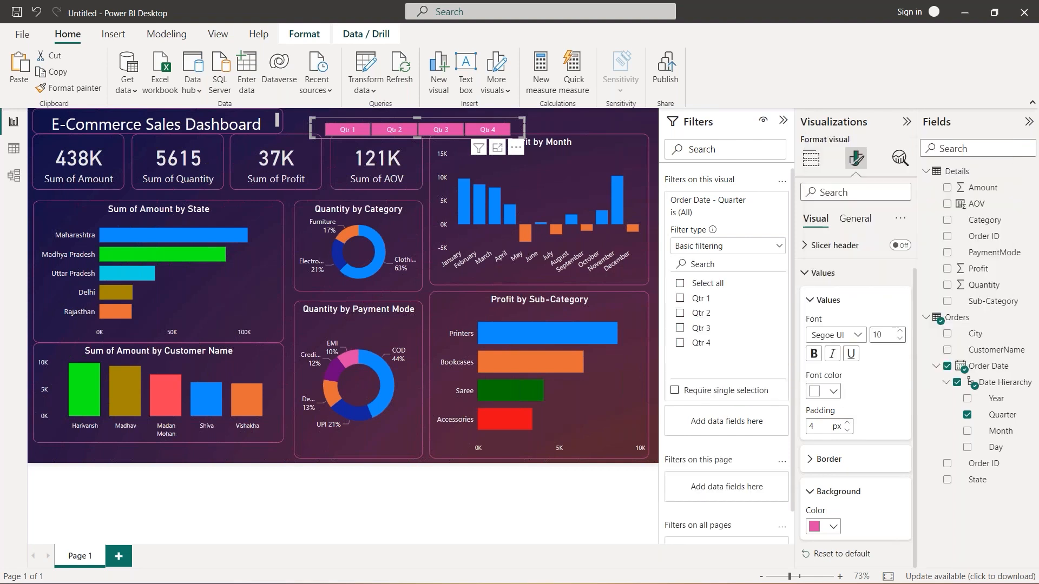
- Enlarge the quarter slicer slightly and shift it up and closer to the dashboard title
left_click_drag(311, 138, 303, 146)
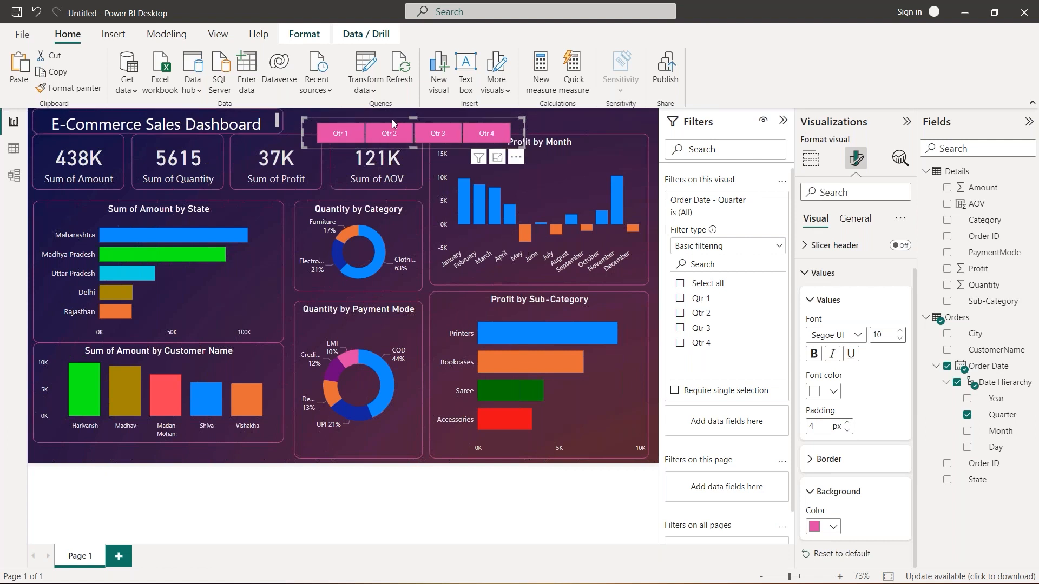
mouse_move(391, 121)
left_mouse_down()
mouse_move(355, 112)
mouse_move(379, 117)
left_mouse_up()
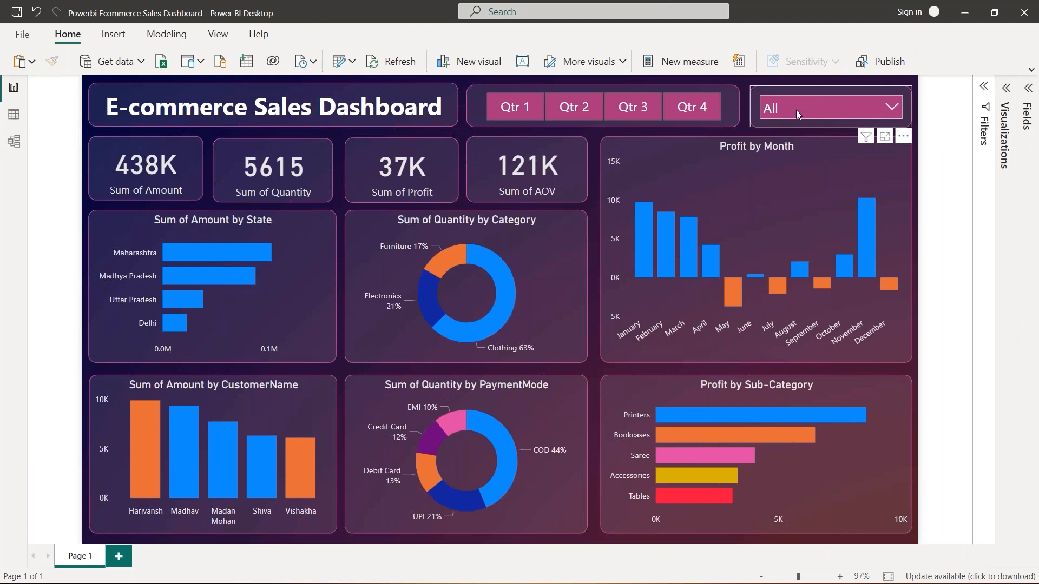
- Switch to the finished Powerbi Ecommerce Sales Dashboard and examine the options in its state dropdown slicer
left_click(896, 109)
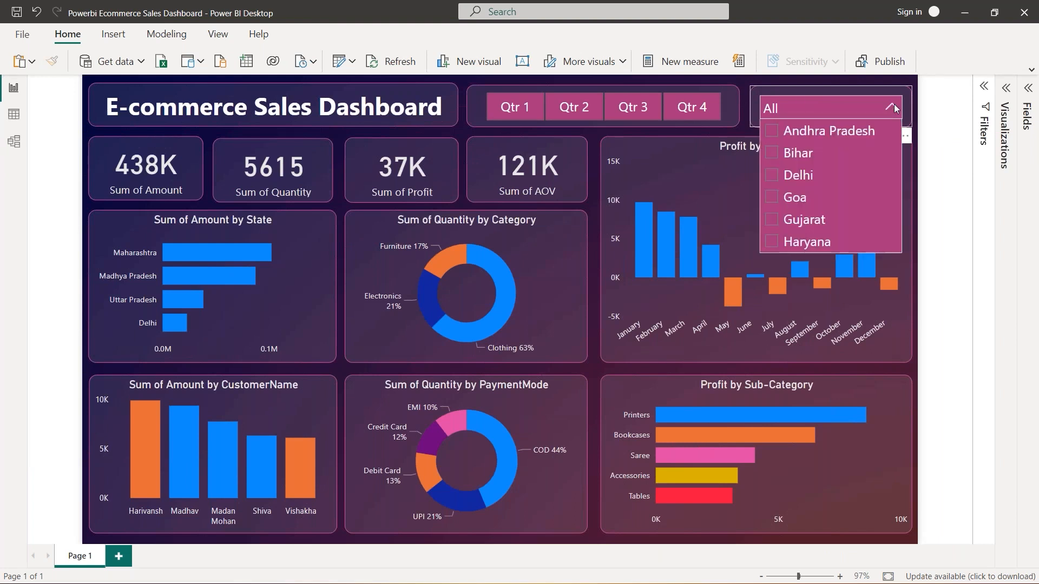
scroll(807, 189, "down", 2)
scroll(807, 188, "down", 3)
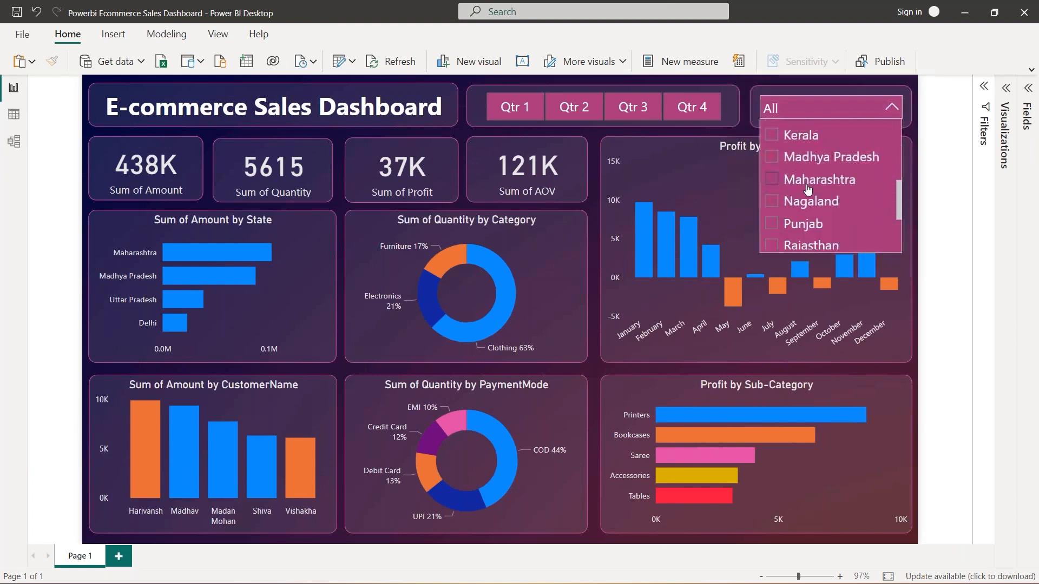
scroll(808, 190, "up", 2)
scroll(809, 190, "up", 2)
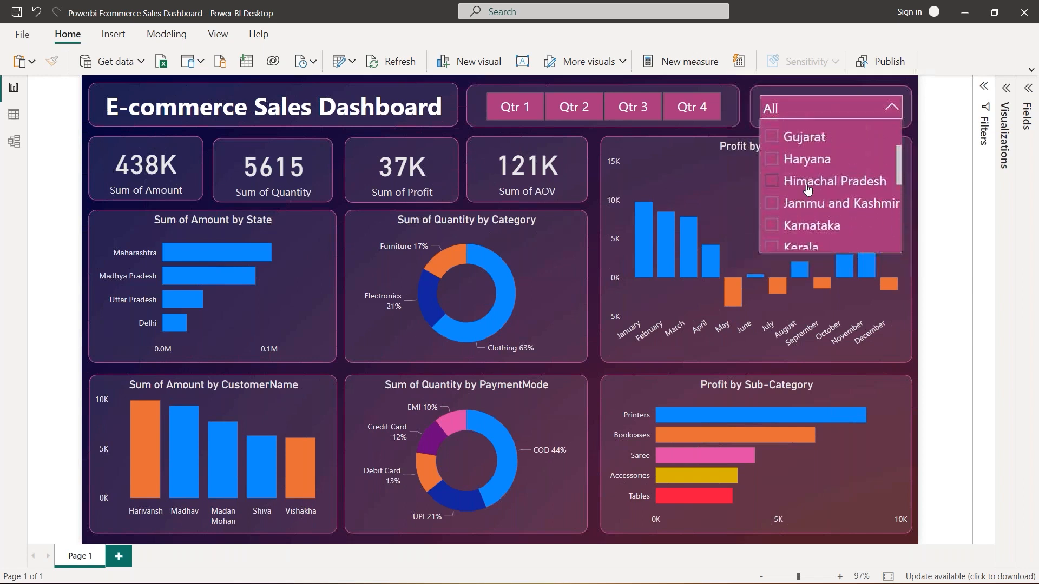
left_click(896, 108)
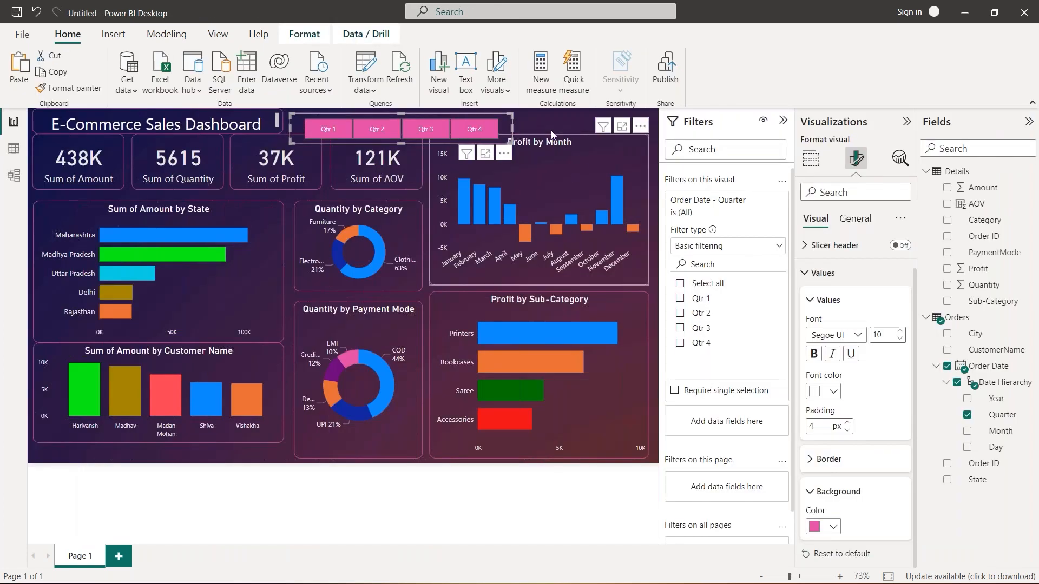
- Lower the top edge of the Profit by Month chart and place a narrower copy of the quarter slicer above it
left_click_drag(548, 130, 542, 170)
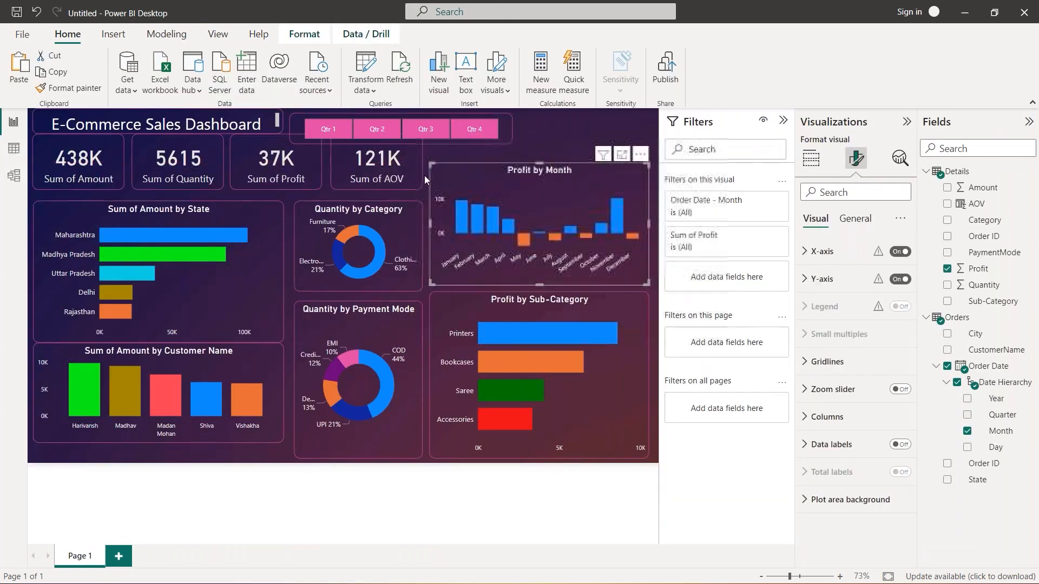
left_click(508, 137)
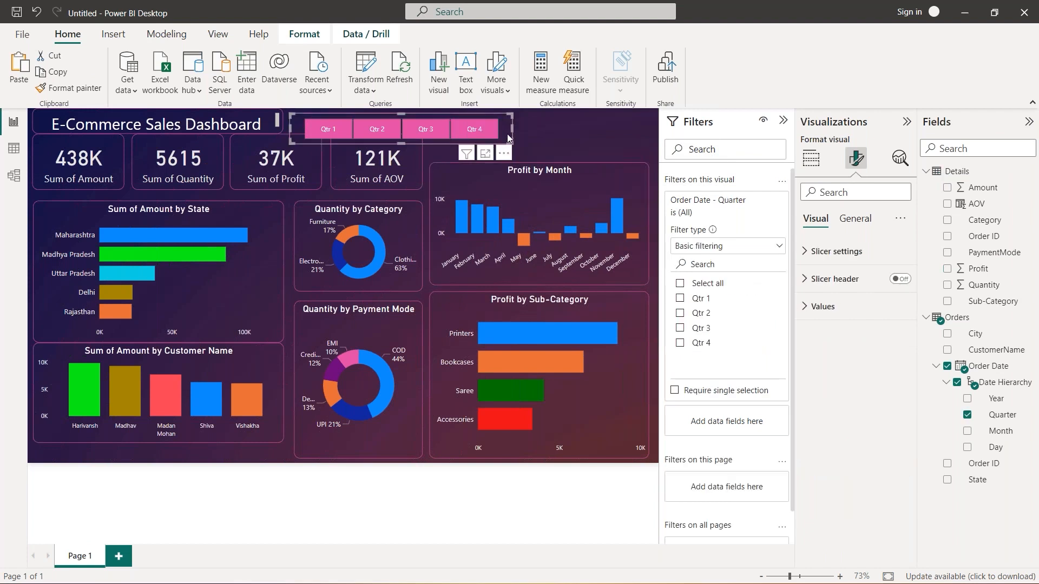
key("ctrl+v")
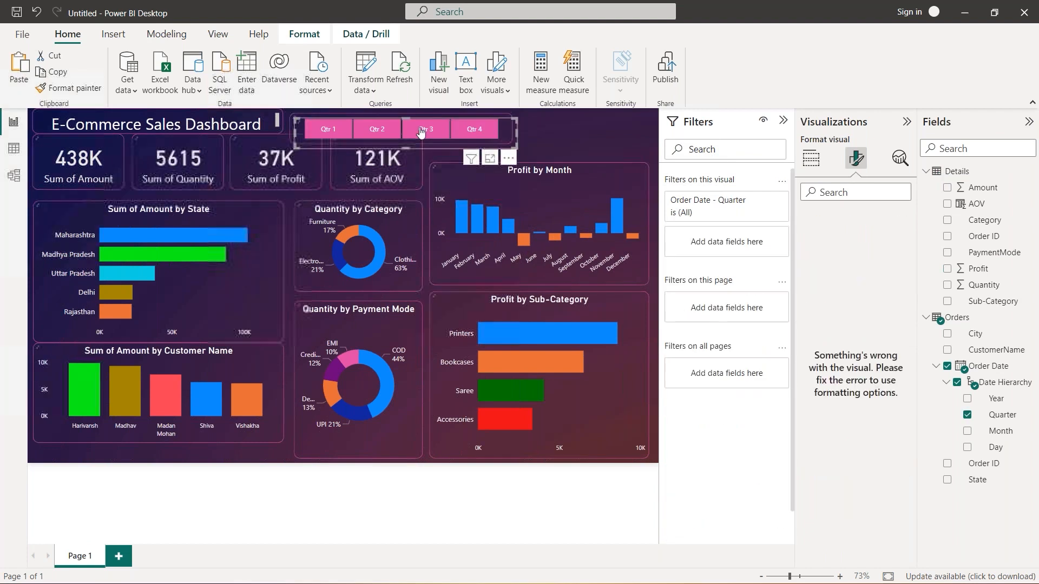
left_click_drag(513, 130, 650, 129)
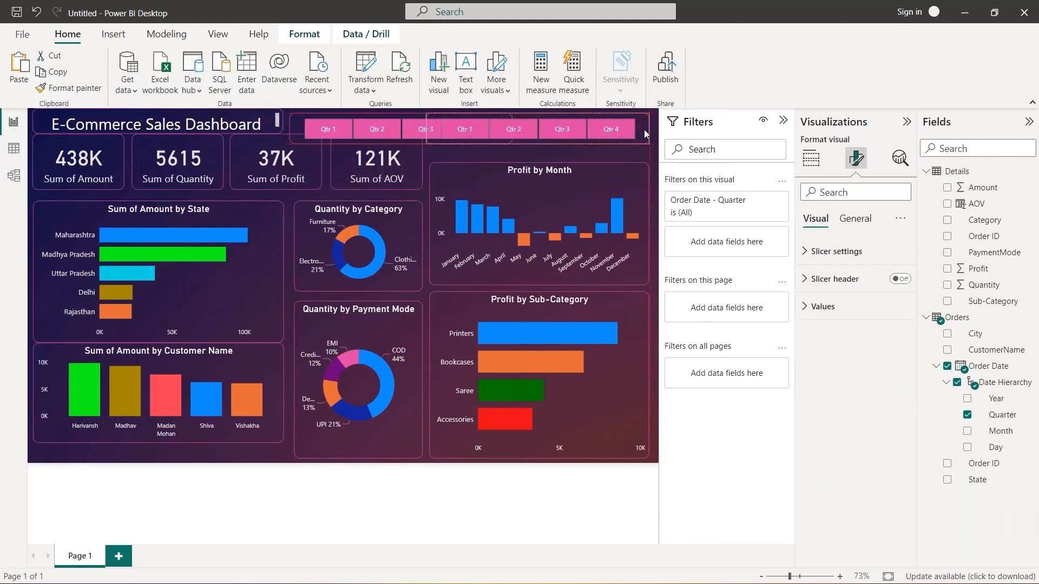
left_click_drag(427, 130, 518, 138)
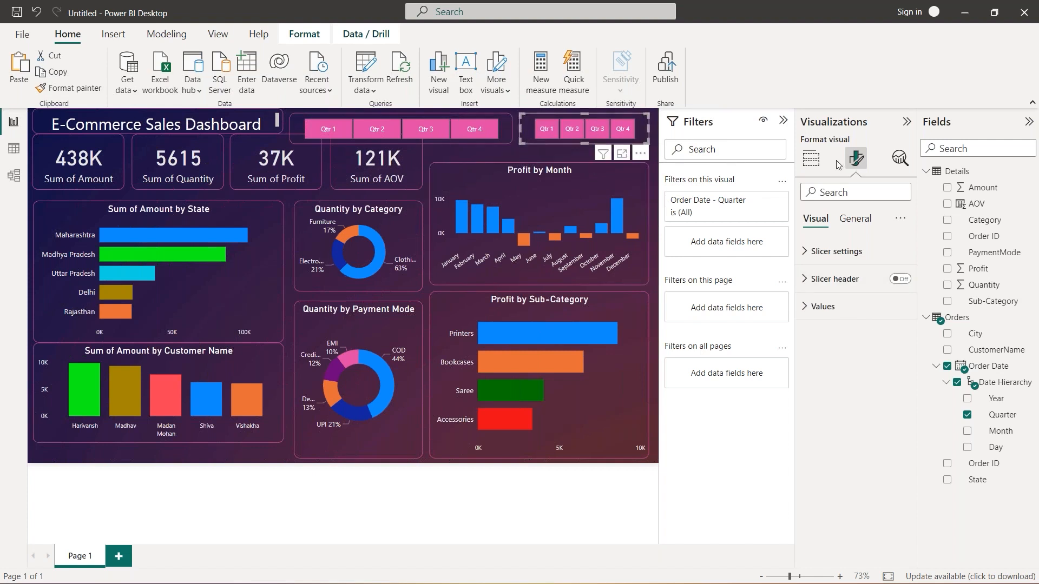
- Replace the Order Date Quarter field in the copied slicer with the State field
left_click(811, 158)
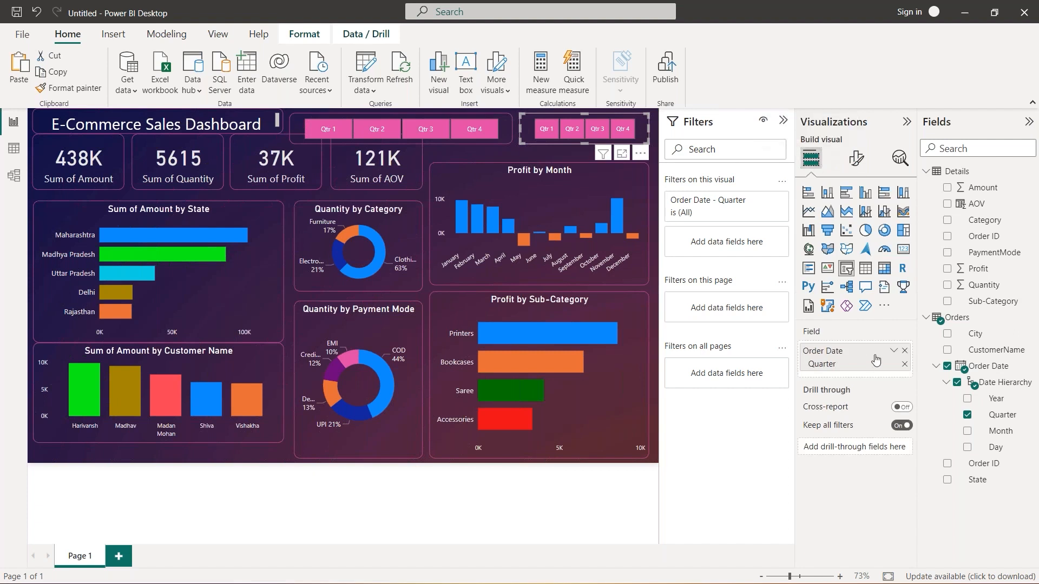
left_click(906, 353)
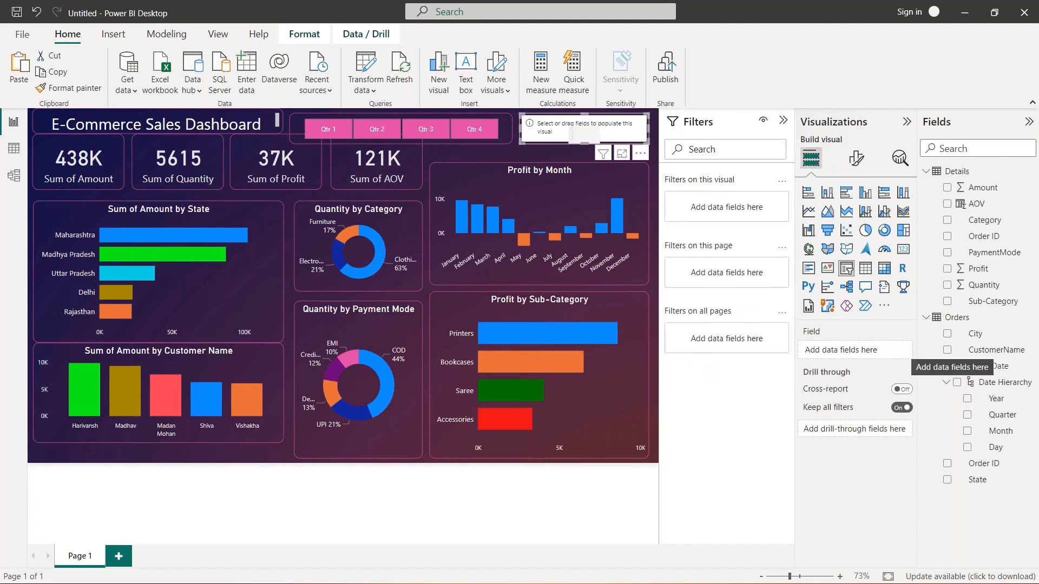
left_click_drag(985, 490, 844, 351)
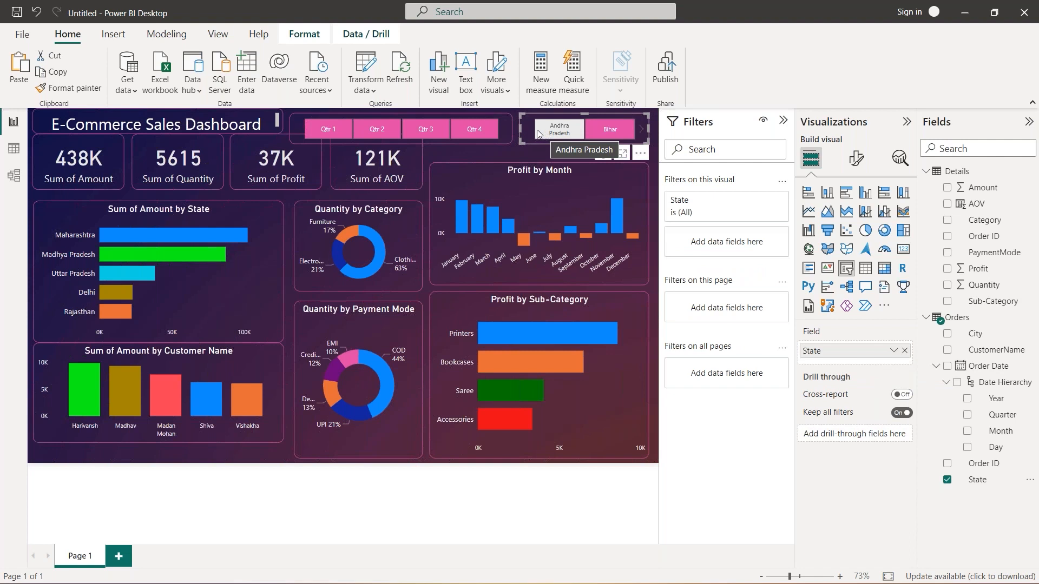
- Set the state slicer's style to Dropdown and expand its list of states
left_click(856, 158)
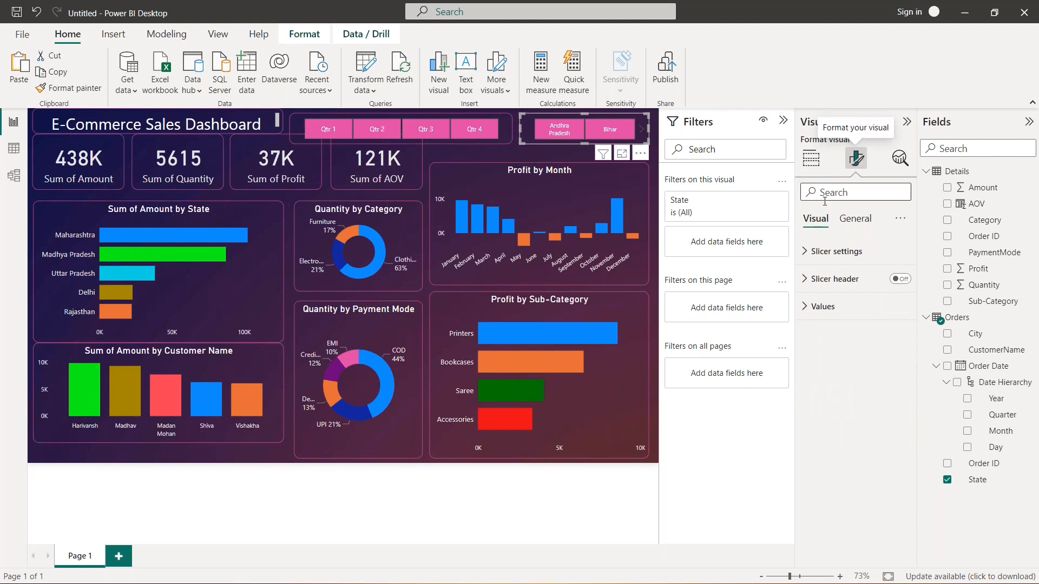
left_click(833, 256)
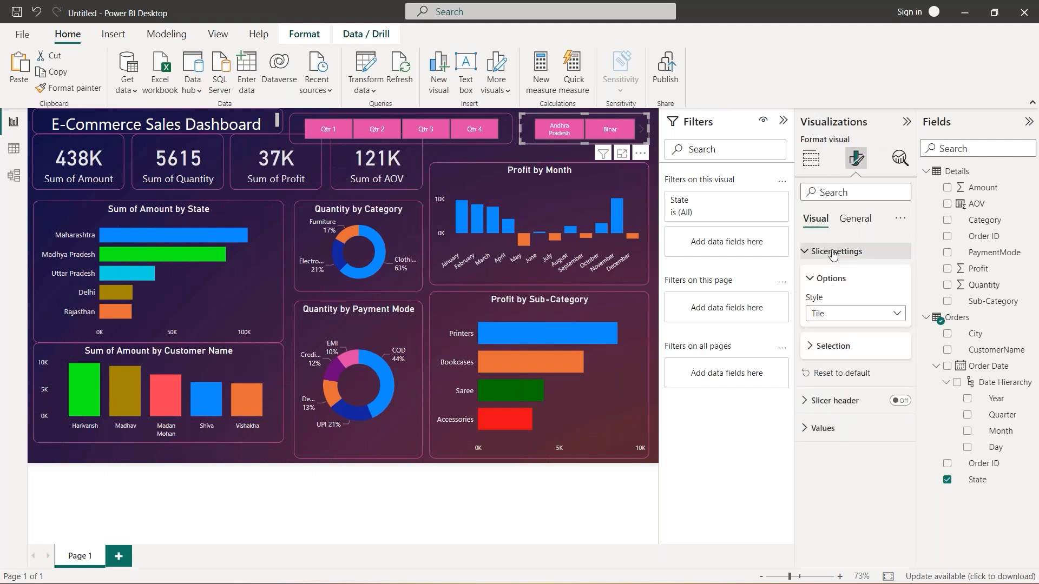
left_click(842, 321)
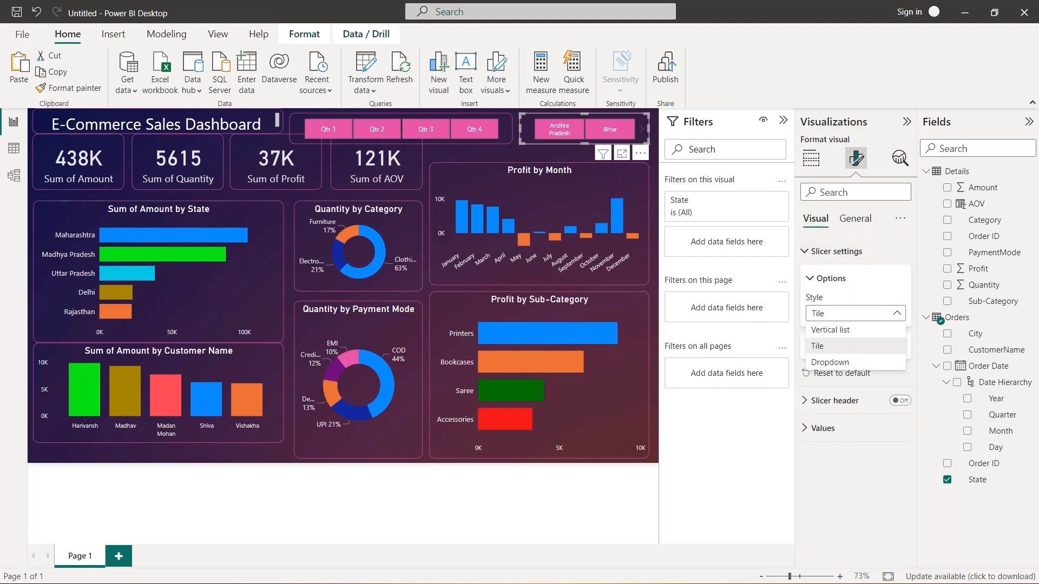
left_click(843, 363)
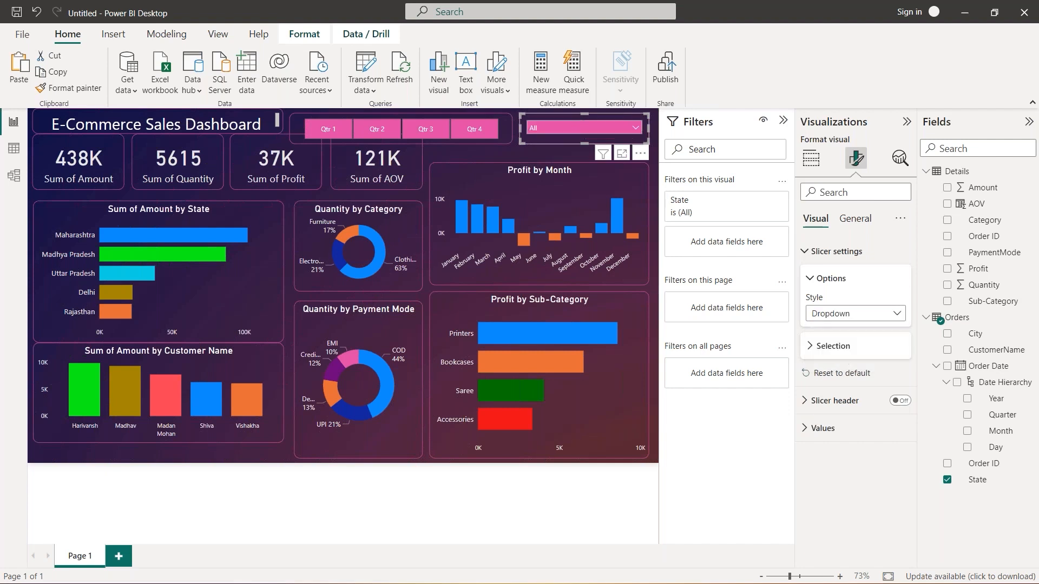
left_click(636, 128)
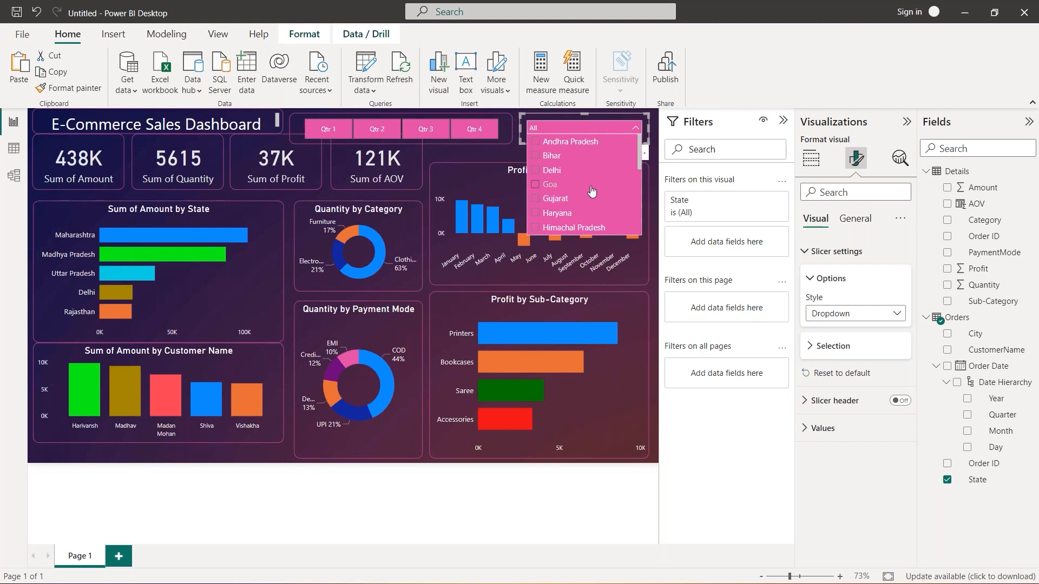
- Increase the font size of the state slicer's values to 15
left_click(891, 256)
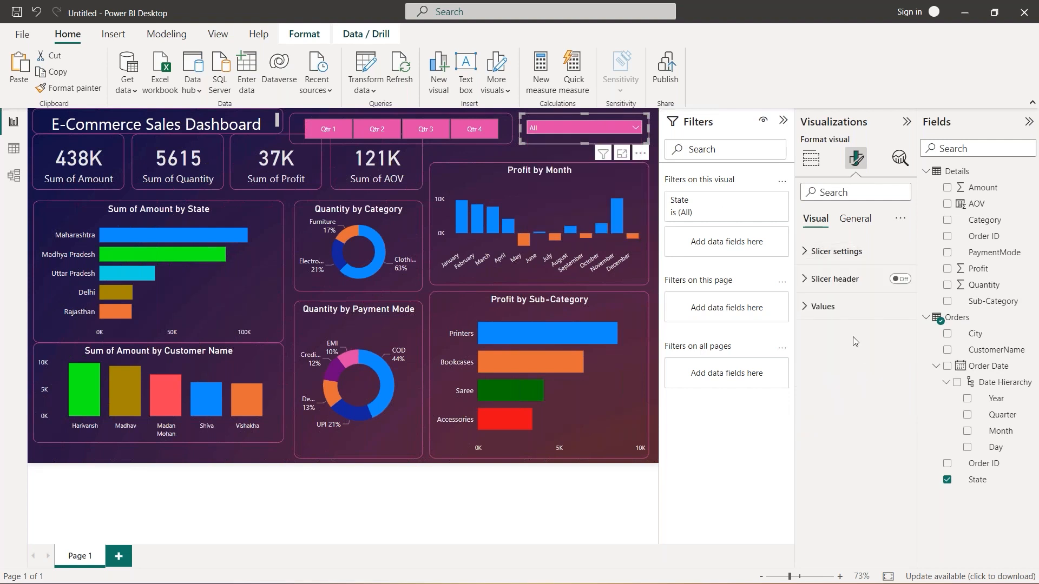
left_click(837, 307)
left_click(901, 365)
left_click(900, 365)
left_click(901, 365)
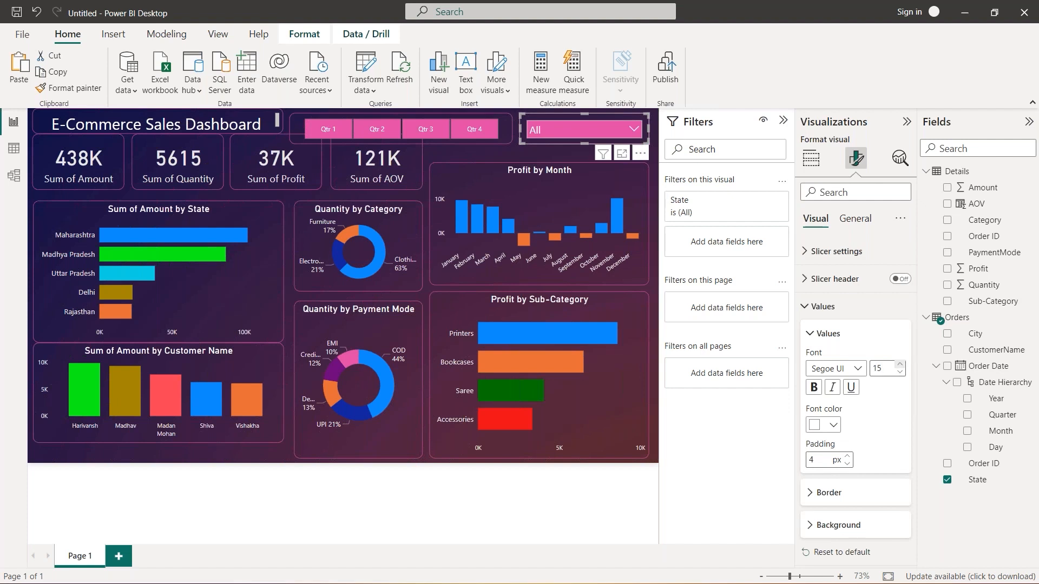
left_click(810, 335)
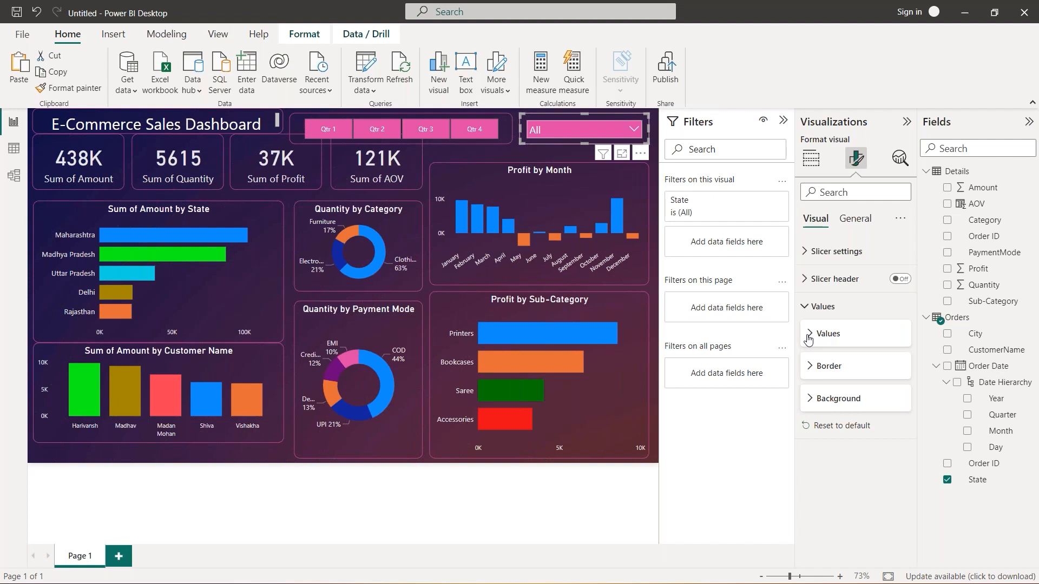
left_click(507, 155)
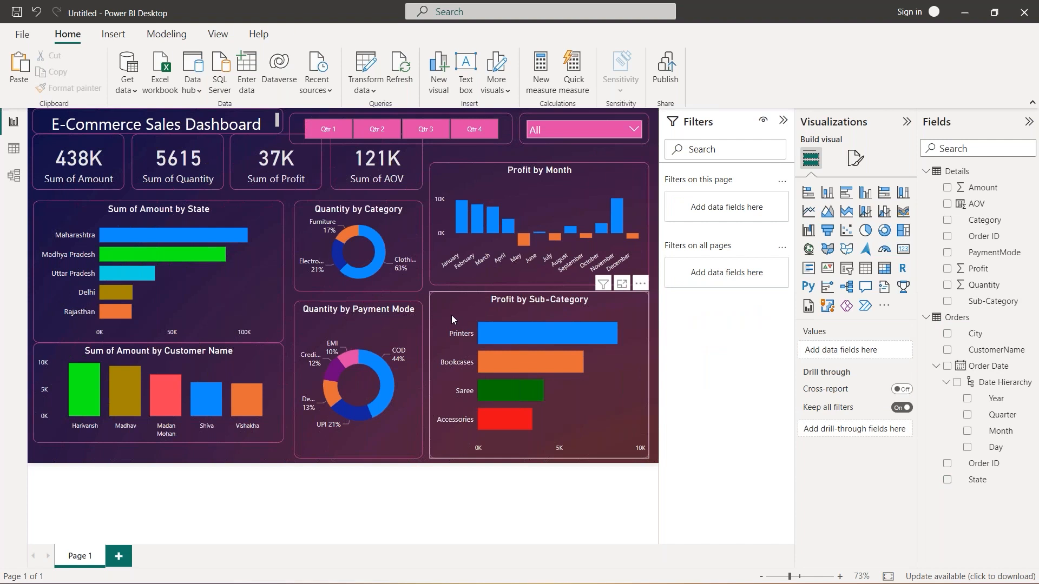
- Increase the font size of the quarter slicer's values to 15
left_click(300, 138)
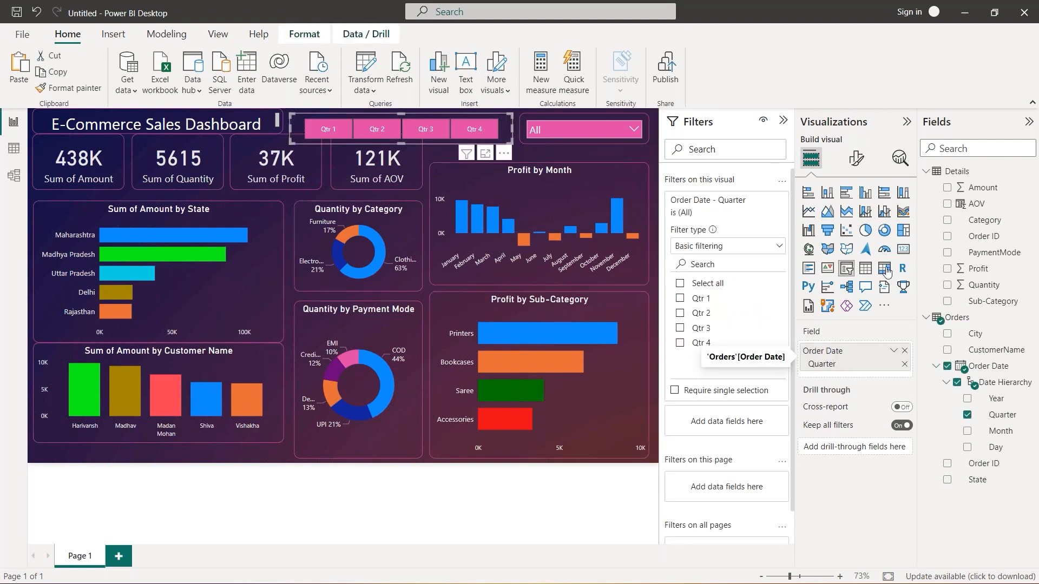
left_click(855, 161)
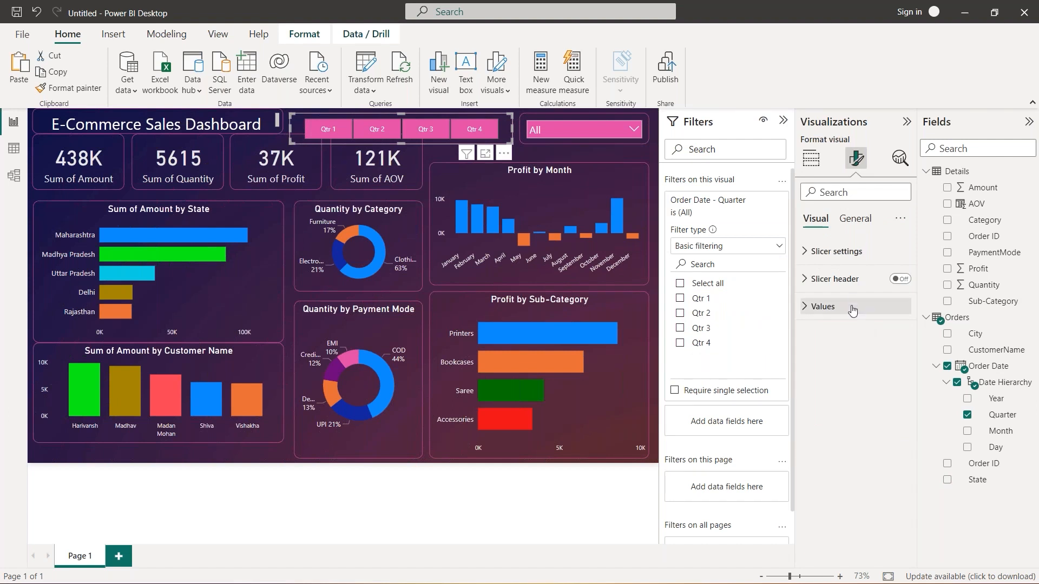
left_click(852, 311)
left_click(900, 364)
left_click(900, 364)
left_click(900, 365)
left_click(900, 364)
left_click(900, 365)
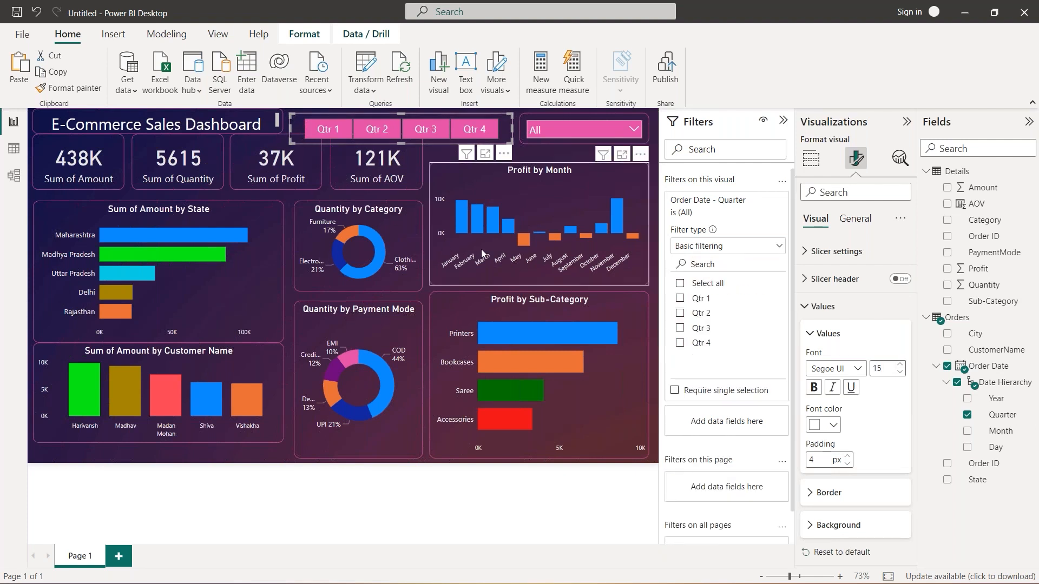
left_click(504, 181)
- Narrow the Sum of Profit and Sum of AOV cards and close up the row of summary cards
left_click(411, 171)
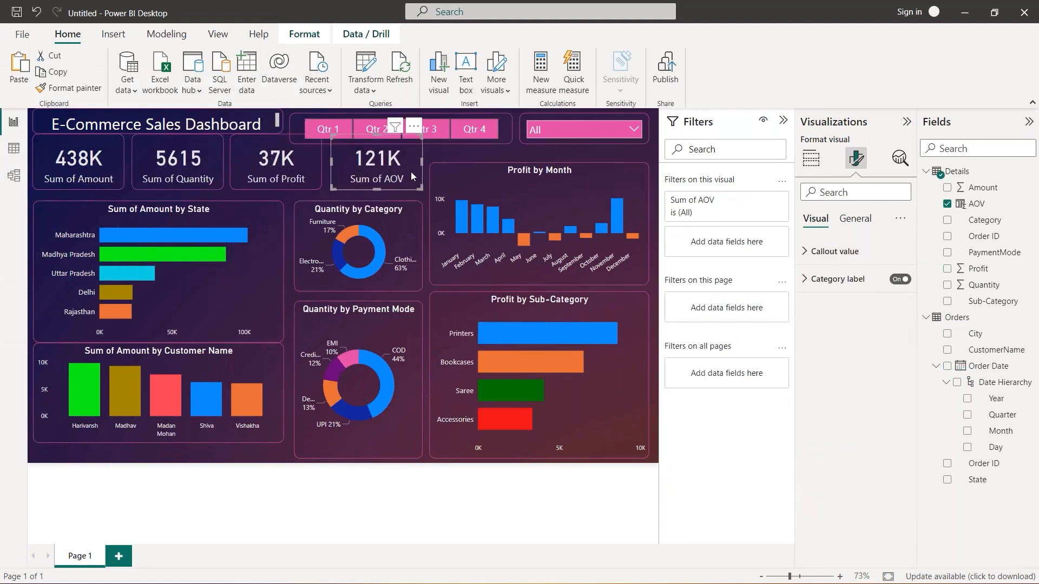
left_click_drag(420, 162, 387, 159)
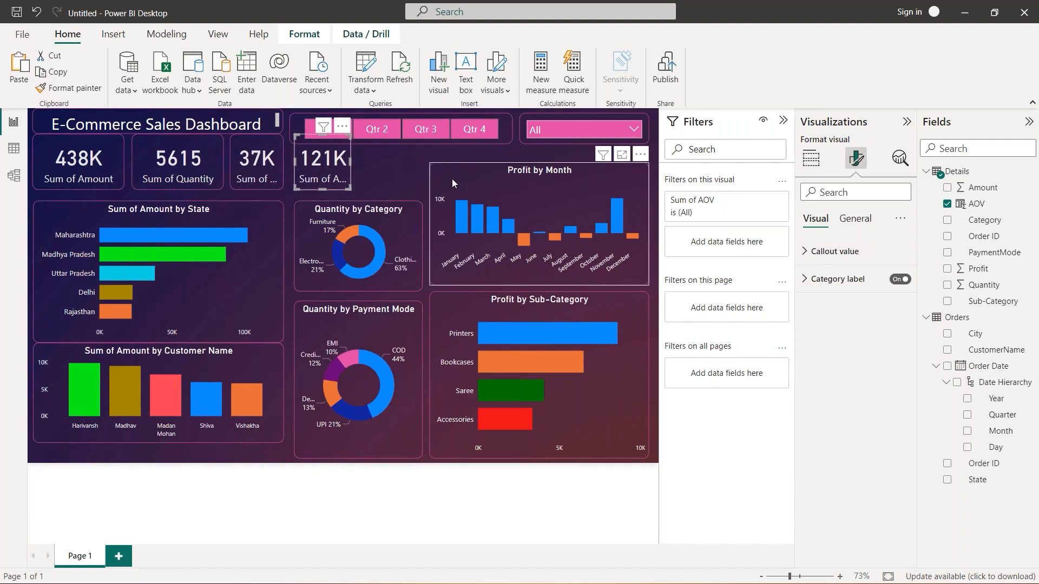
left_click(452, 179)
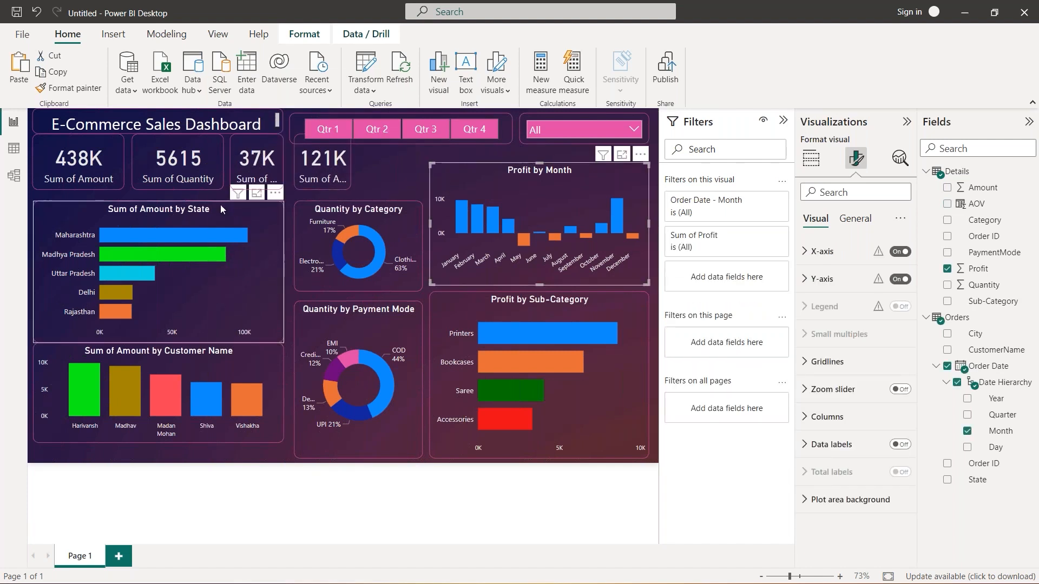
- Lower the top edge of the Sum of Amount by State chart and move the four summary cards down into the space above it
left_click_drag(219, 204, 156, 255)
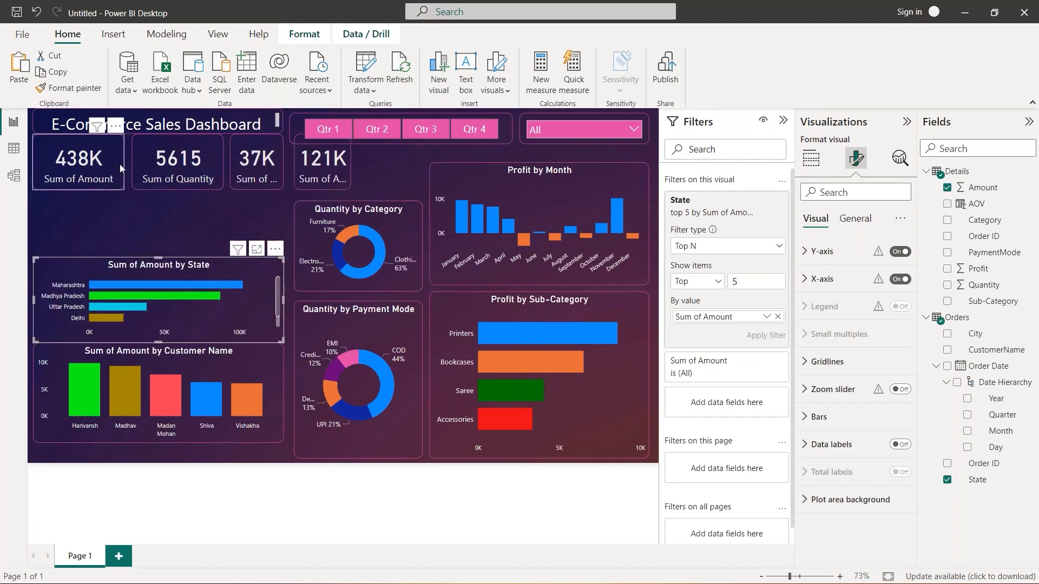
left_click_drag(119, 164, 118, 190)
left_click_drag(161, 156, 154, 189)
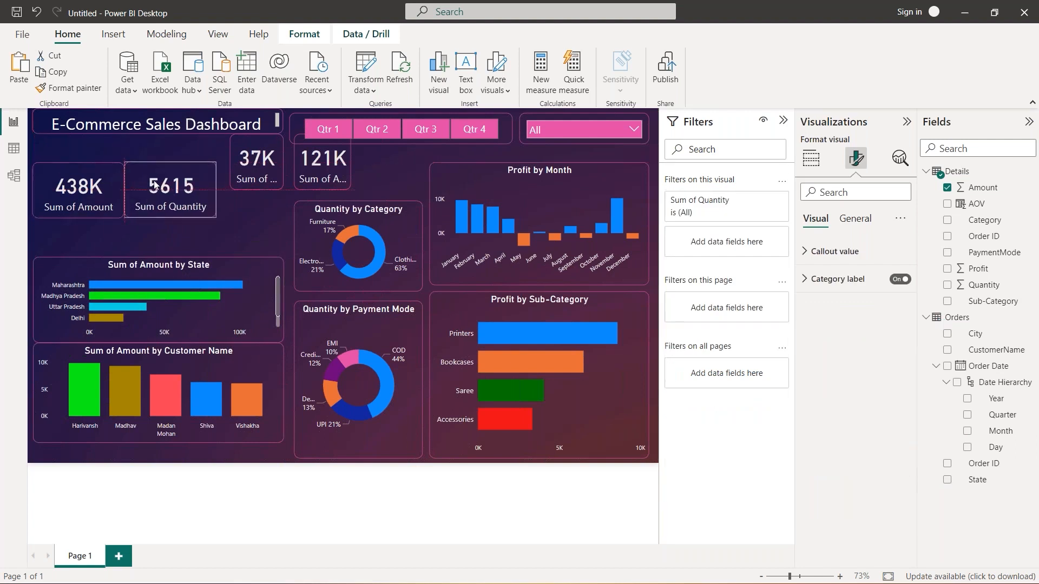
left_click_drag(277, 144, 293, 215)
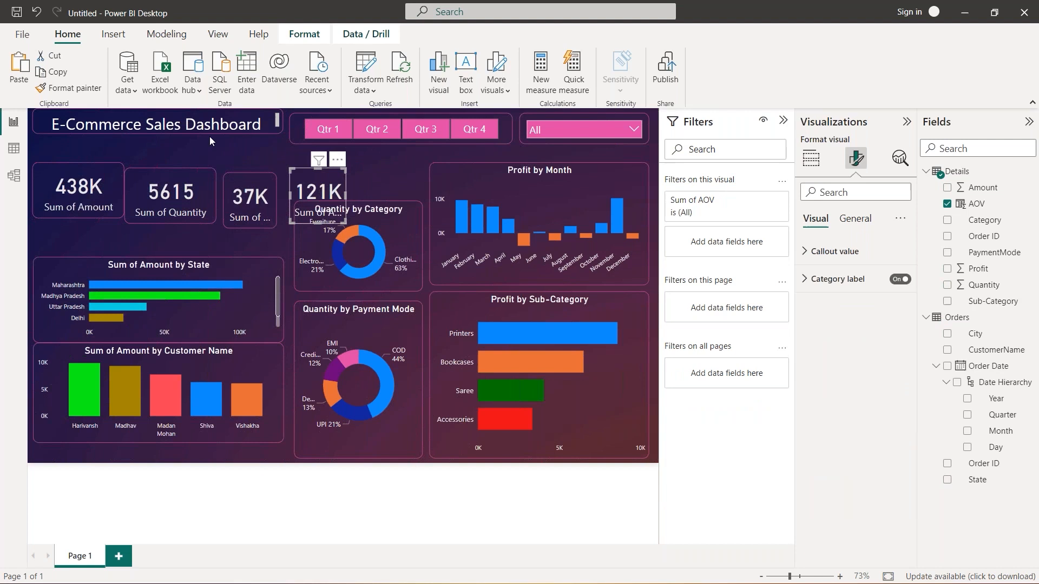
- Extend the bottom edge of the E-Commerce Sales Dashboard title box so the whole title fits
left_click(268, 123)
left_click_drag(157, 143, 158, 143)
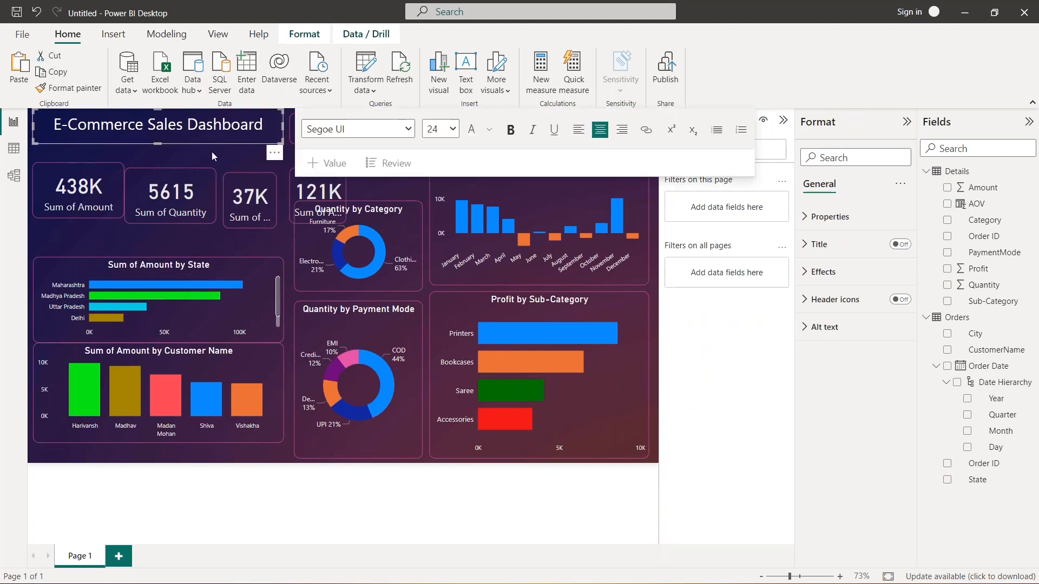
left_click(234, 159)
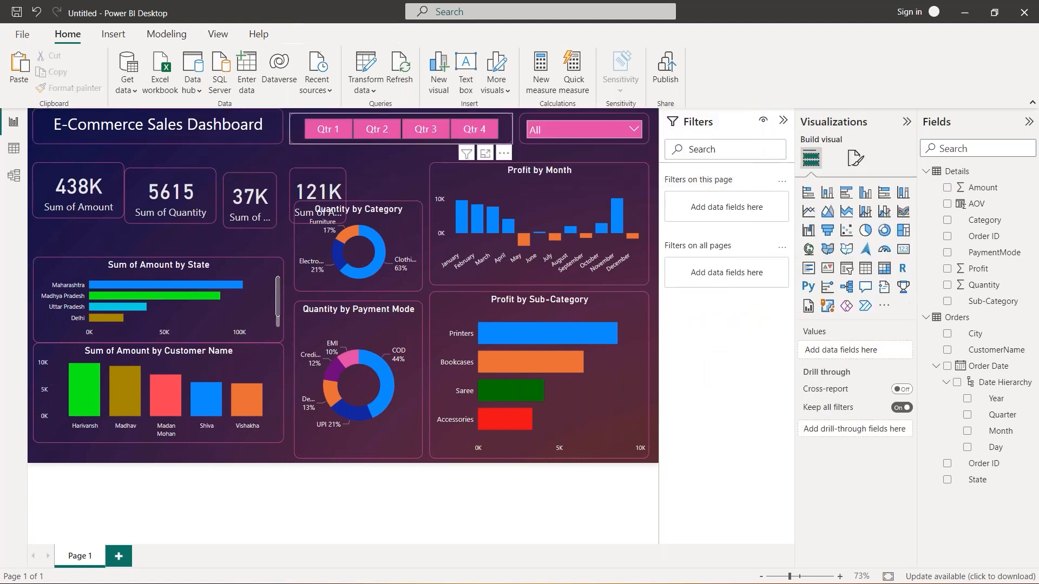
- Narrow the quarter and state slicers from their left edges and shift the quarter slicer right, close to the state slicer
left_click_drag(293, 126, 319, 128)
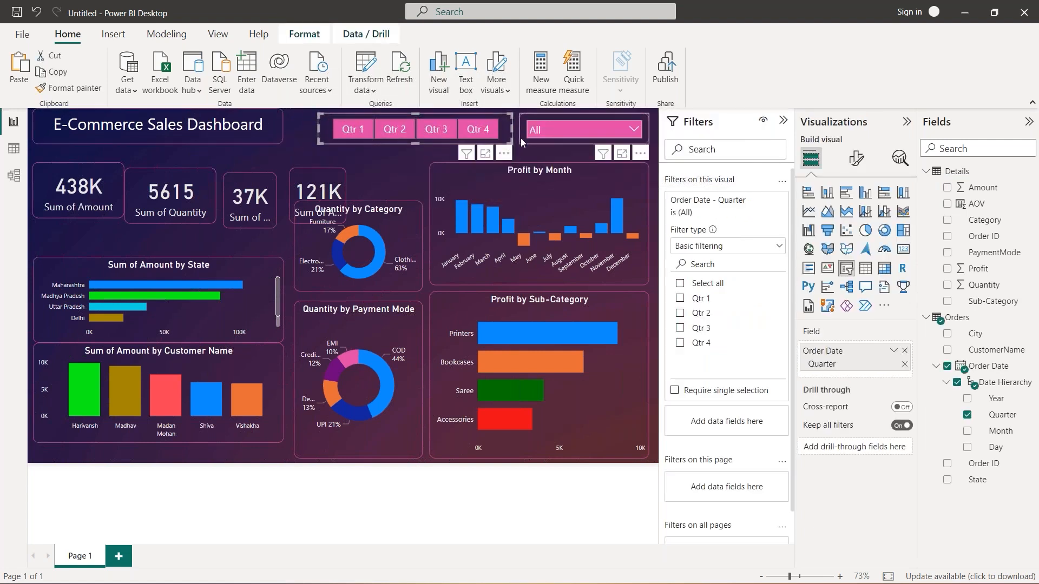
left_click(522, 129)
left_click_drag(522, 130, 553, 130)
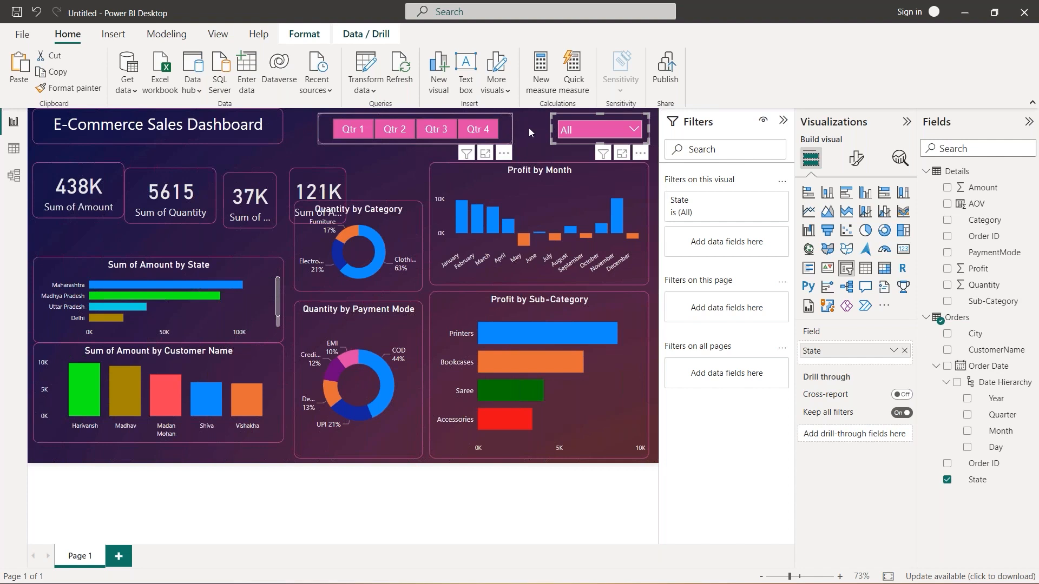
left_click_drag(529, 129, 533, 128)
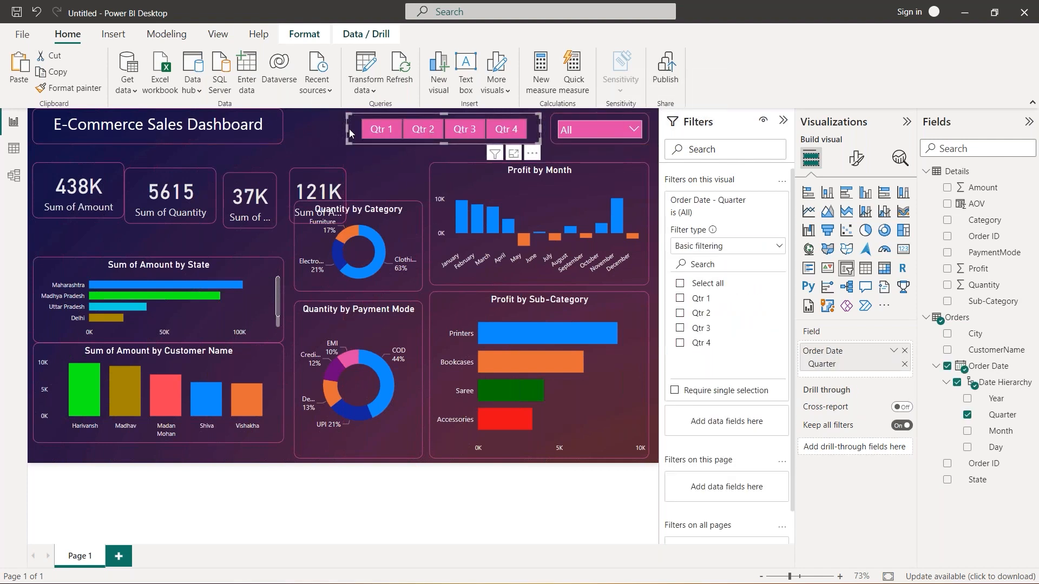
- Widen the E-Commerce Sales Dashboard title box until it nearly reaches the quarter slicer
left_click(281, 131)
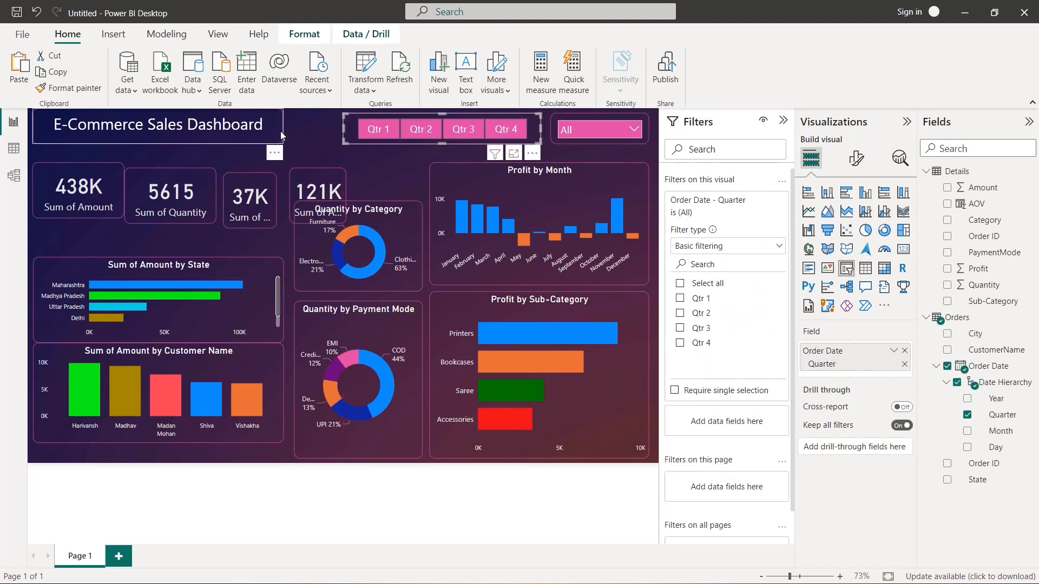
left_click_drag(287, 129, 335, 128)
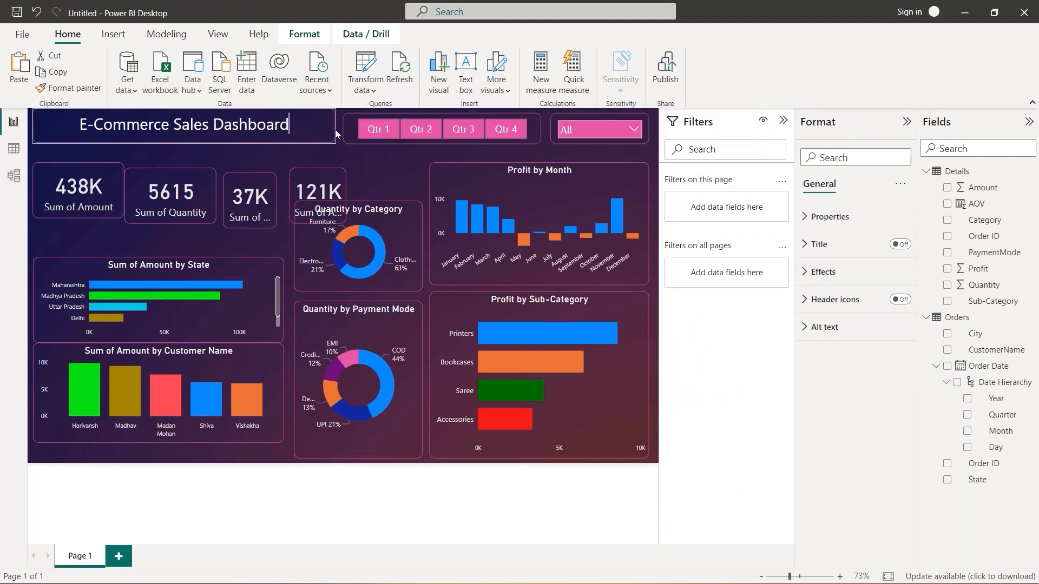
left_click(589, 155)
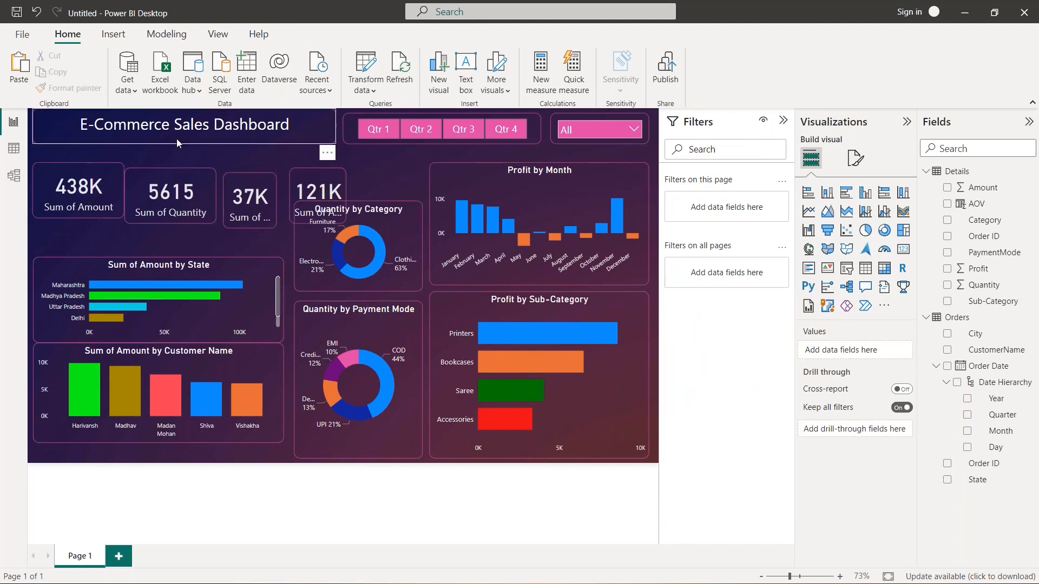
left_click(174, 141)
left_click_drag(185, 145, 183, 143)
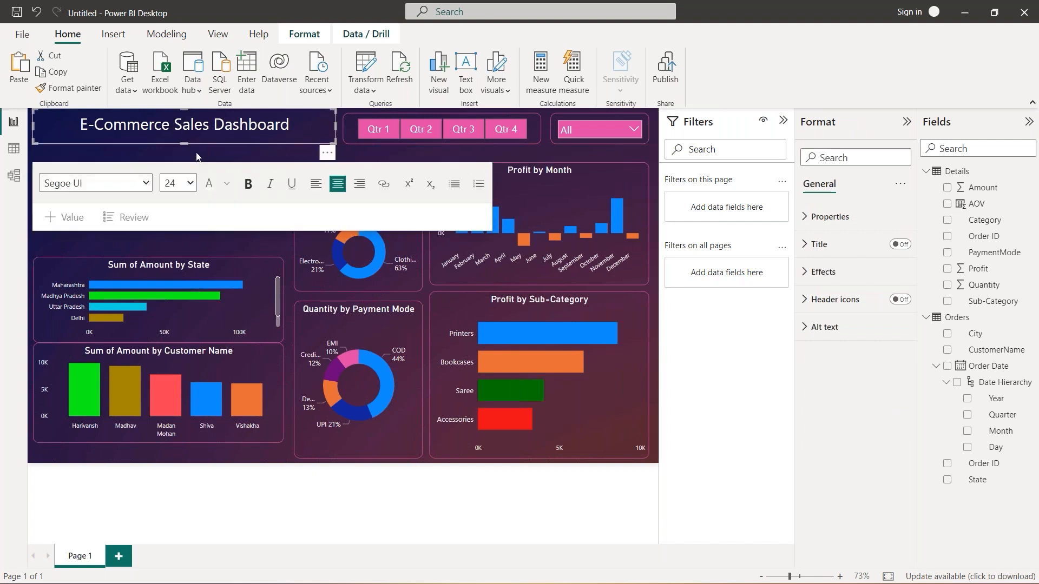
left_click(196, 152)
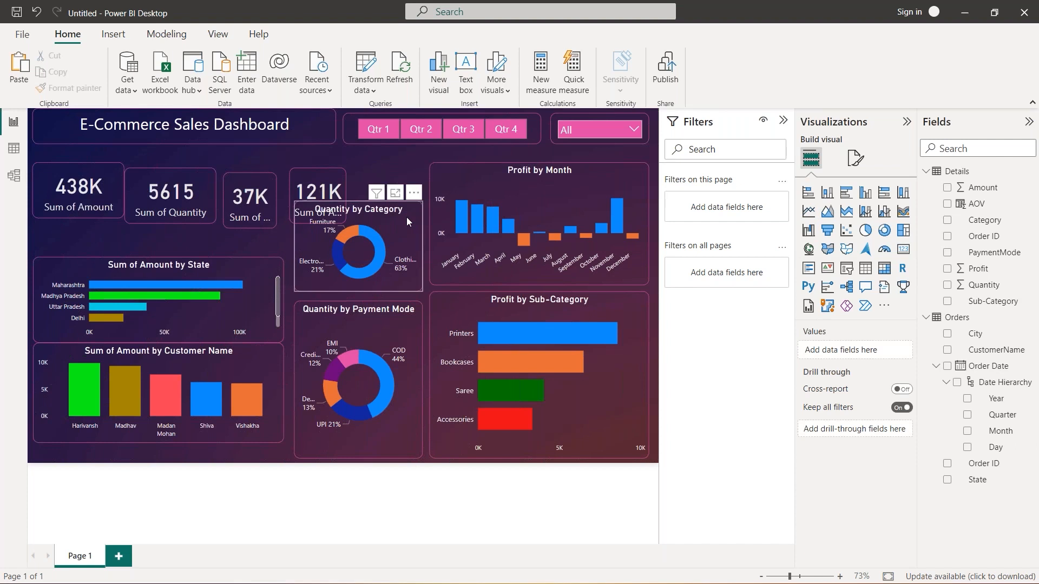
- Enlarge the Profit by Month chart to the left, upward and downward, and lower the top edge of the Profit by Sub-Category chart below it
left_click(436, 178)
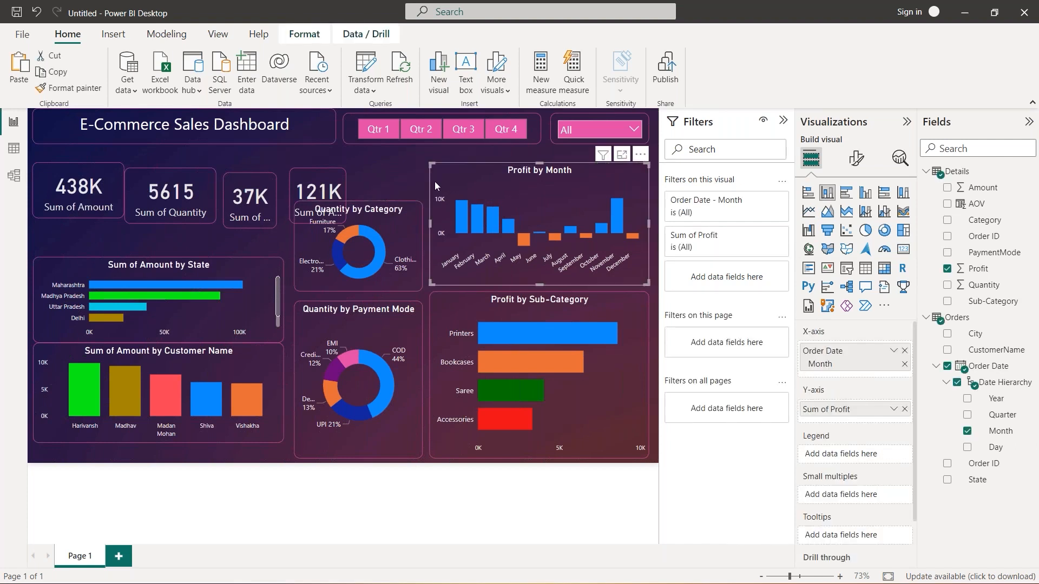
left_click_drag(424, 160, 346, 151)
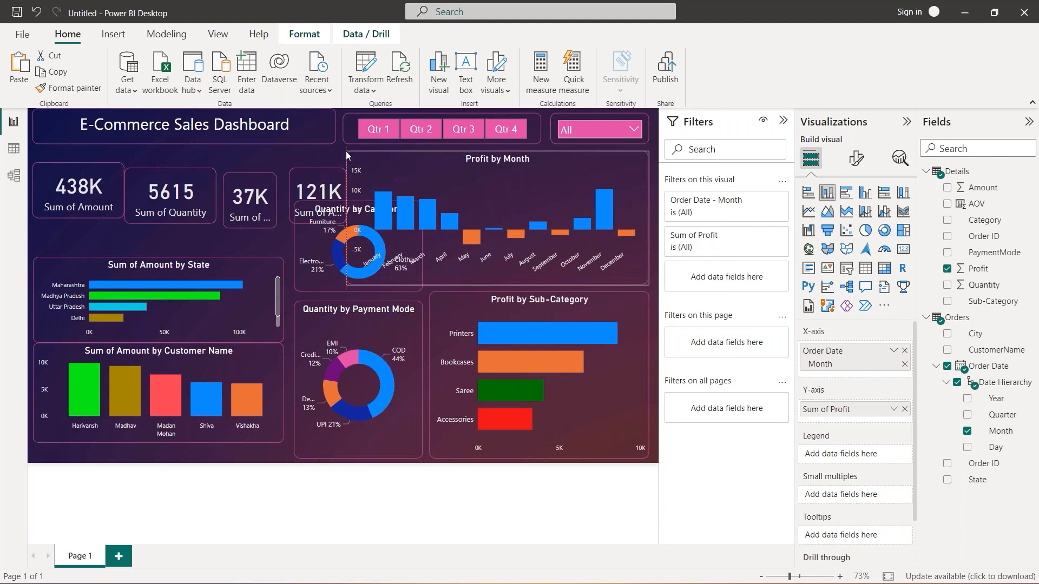
left_click_drag(345, 152, 345, 152)
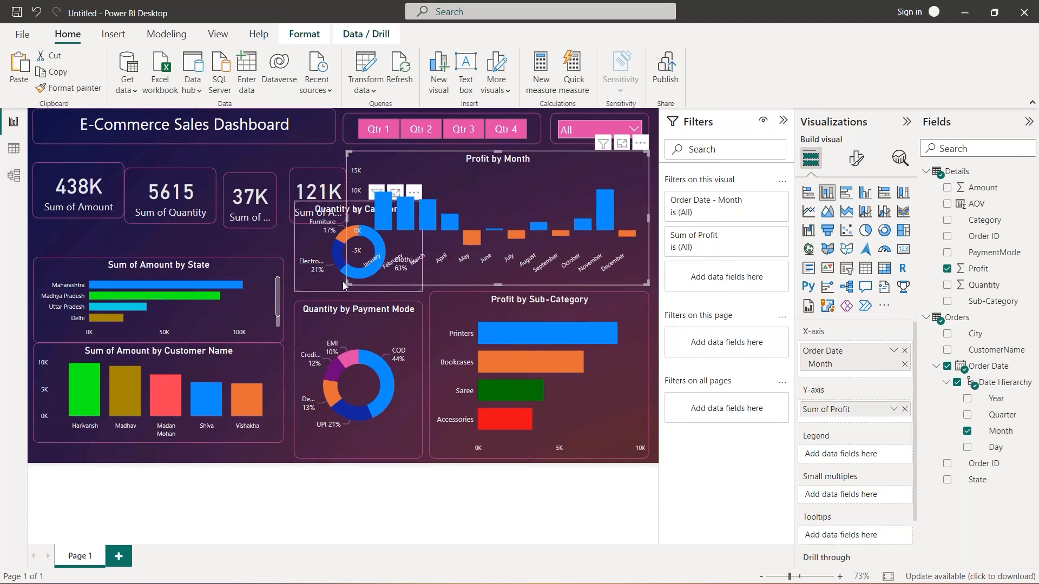
left_click_drag(347, 285, 380, 314)
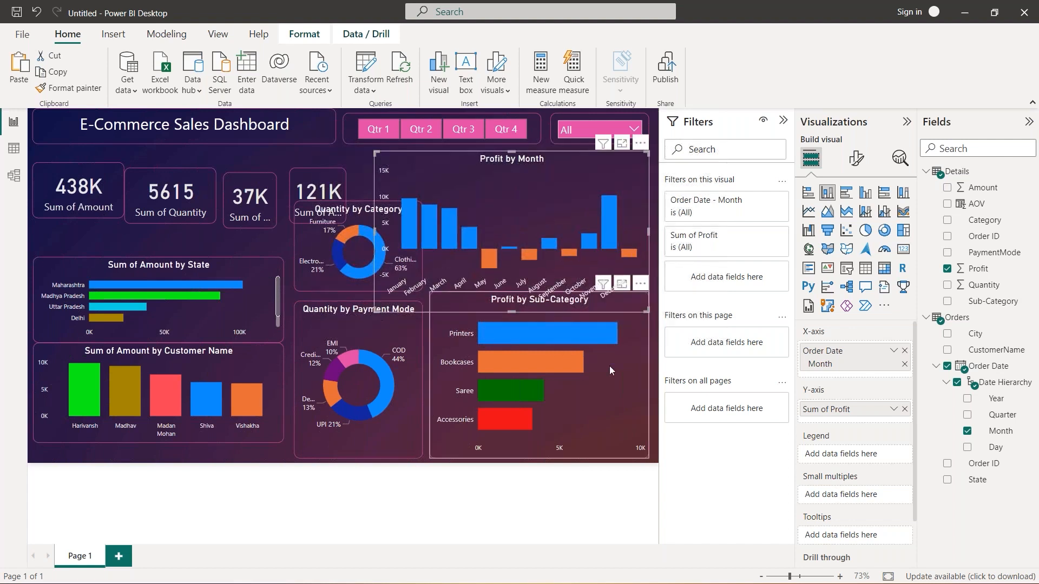
left_click(467, 314)
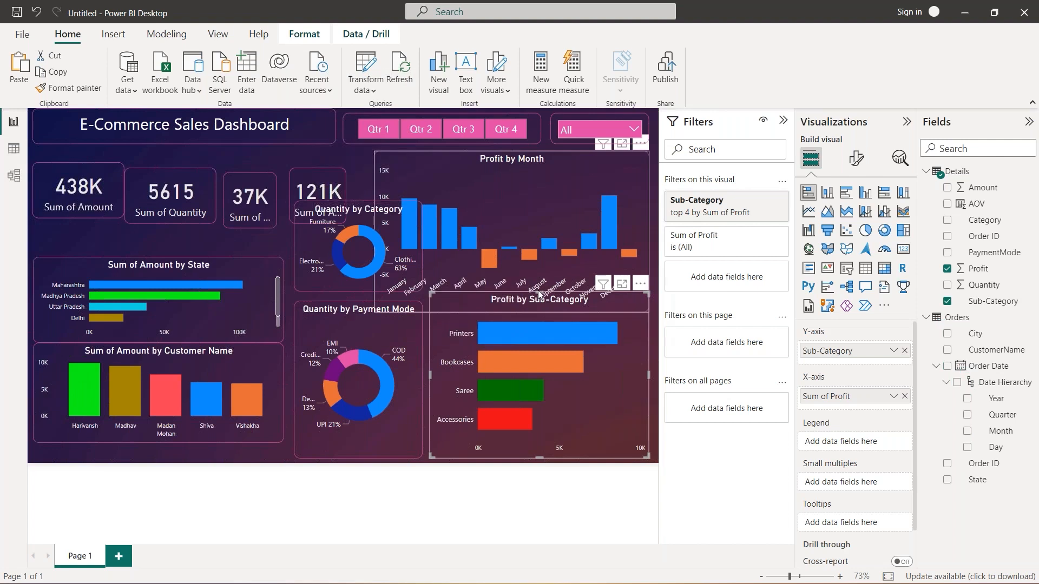
left_click_drag(540, 294, 542, 323)
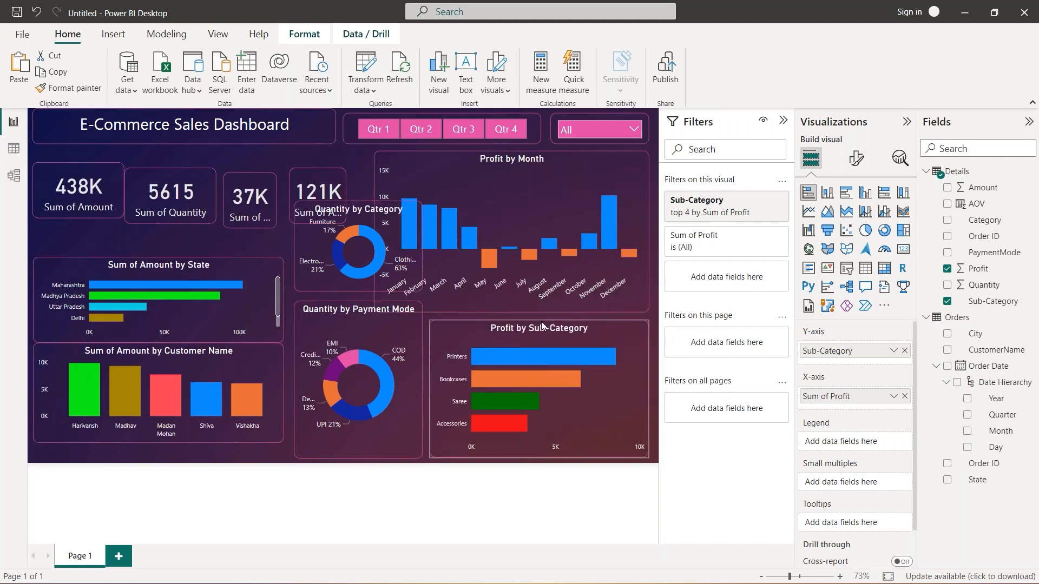
- Examine the quarter and state slicers, including the state slicer's style options and its list of states
left_click(556, 136)
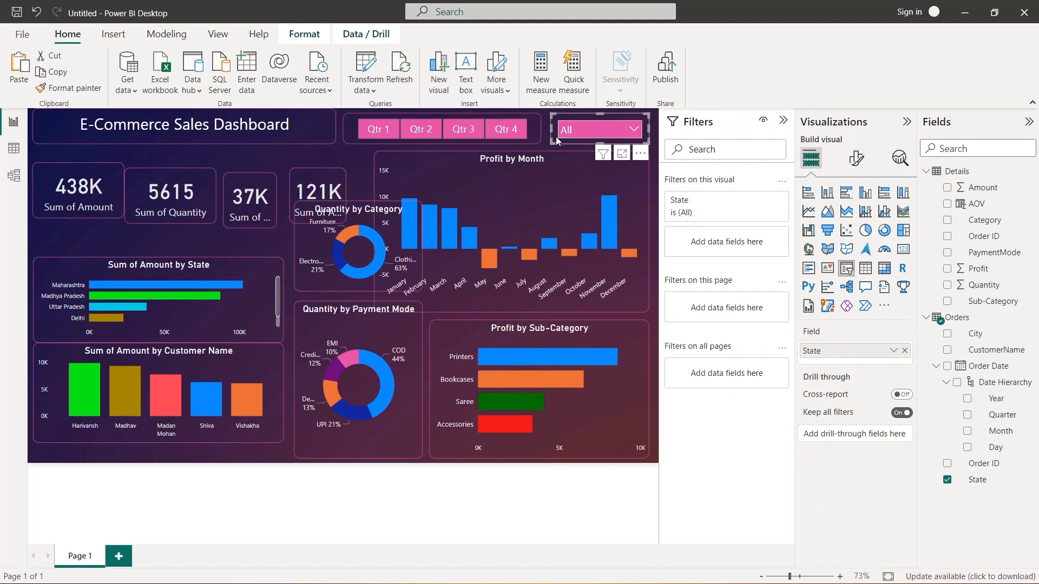
left_click(535, 133)
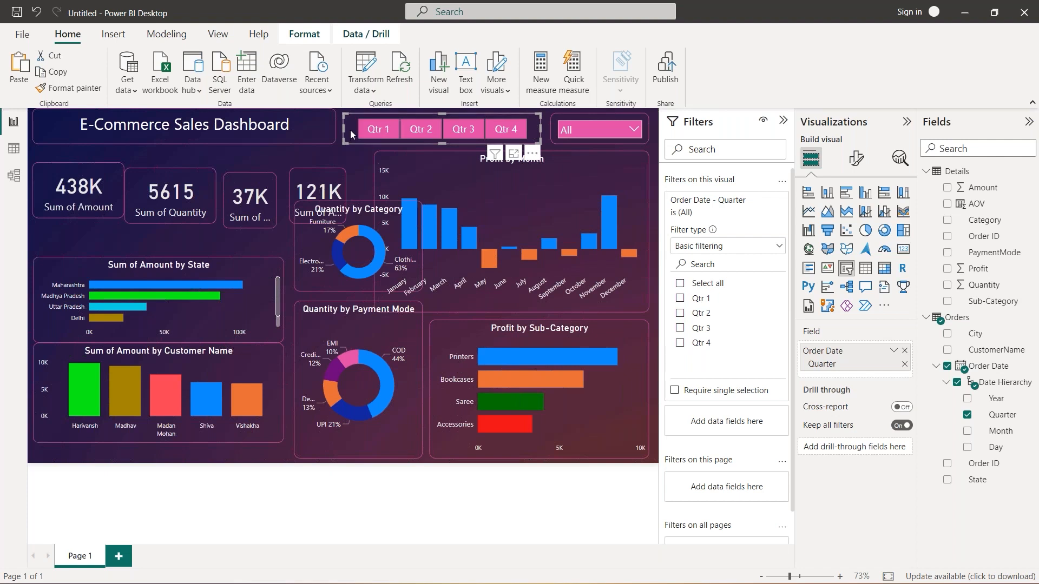
left_click(553, 127)
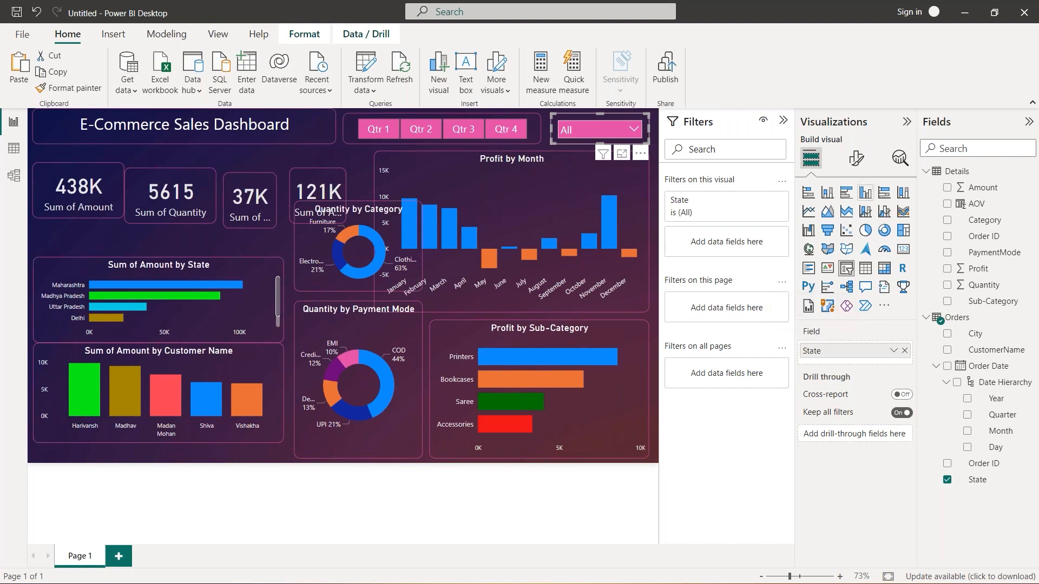
left_click(857, 160)
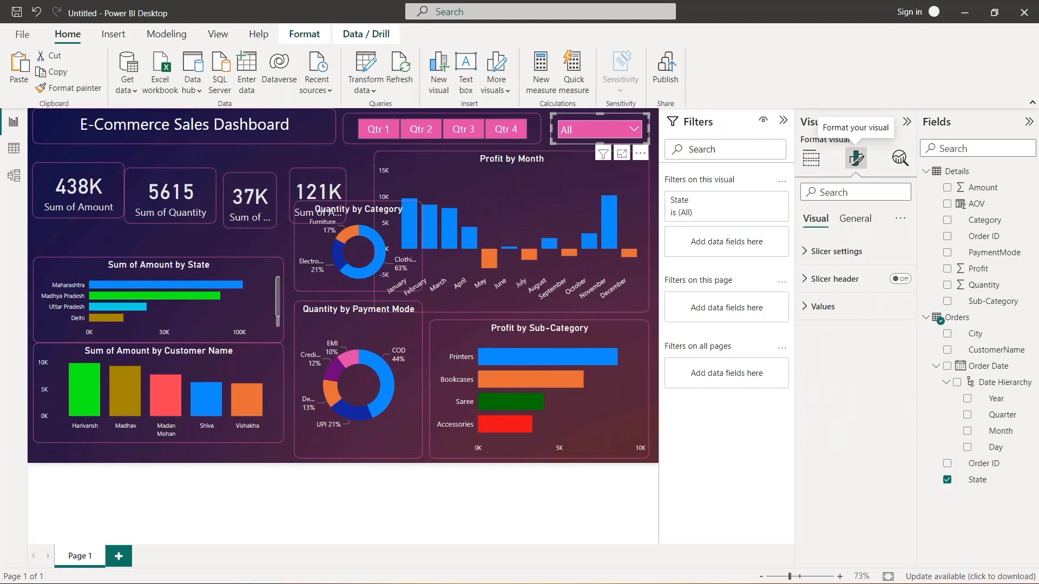
left_click(854, 257)
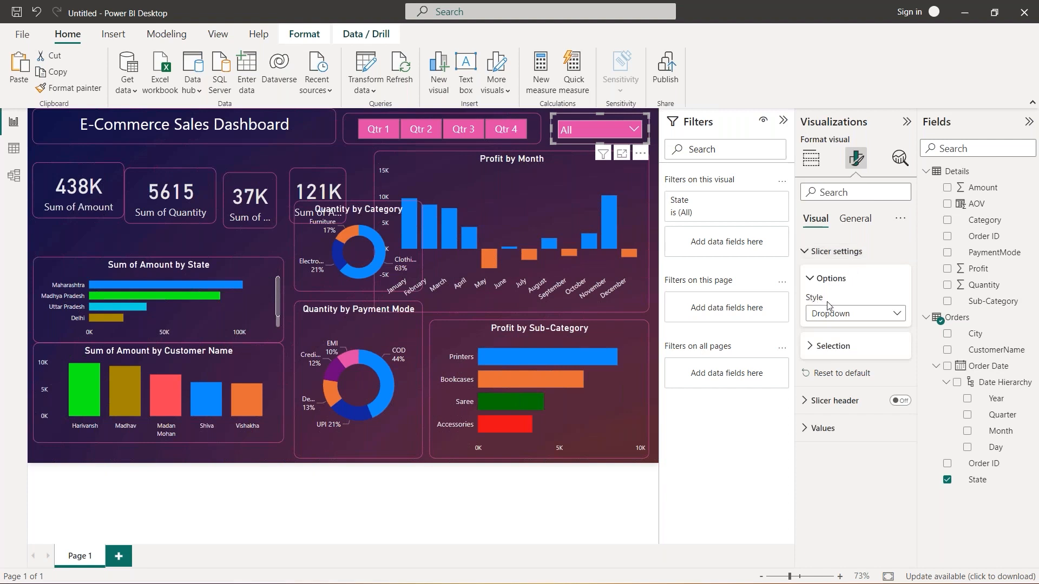
left_click(900, 316)
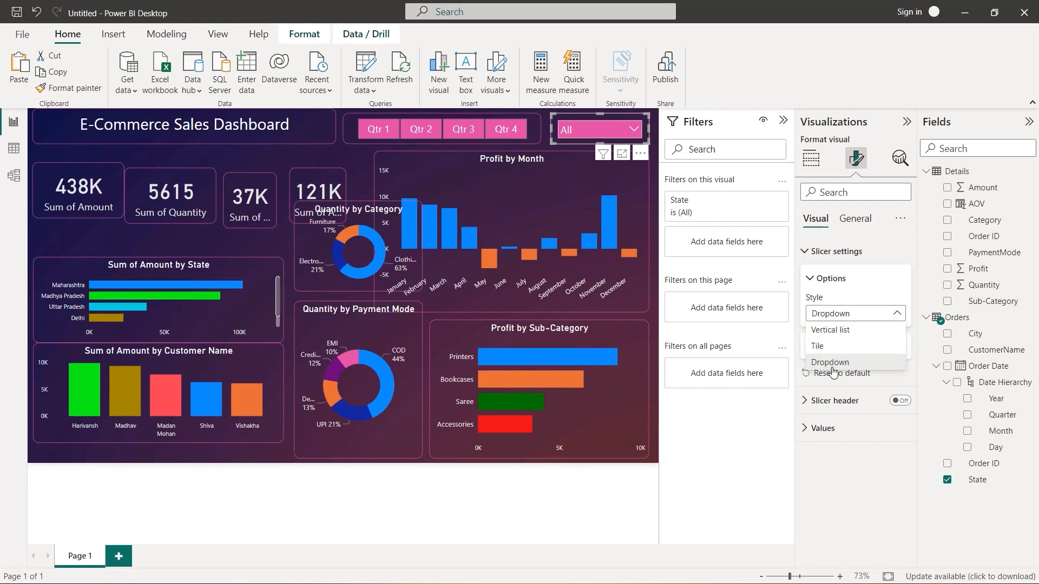
left_click(878, 296)
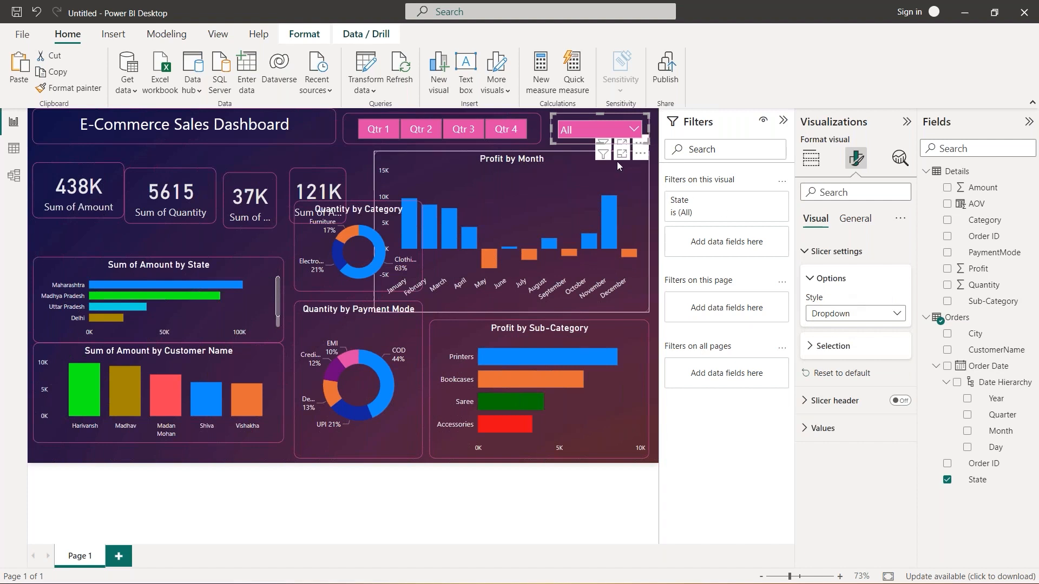
left_click(634, 130)
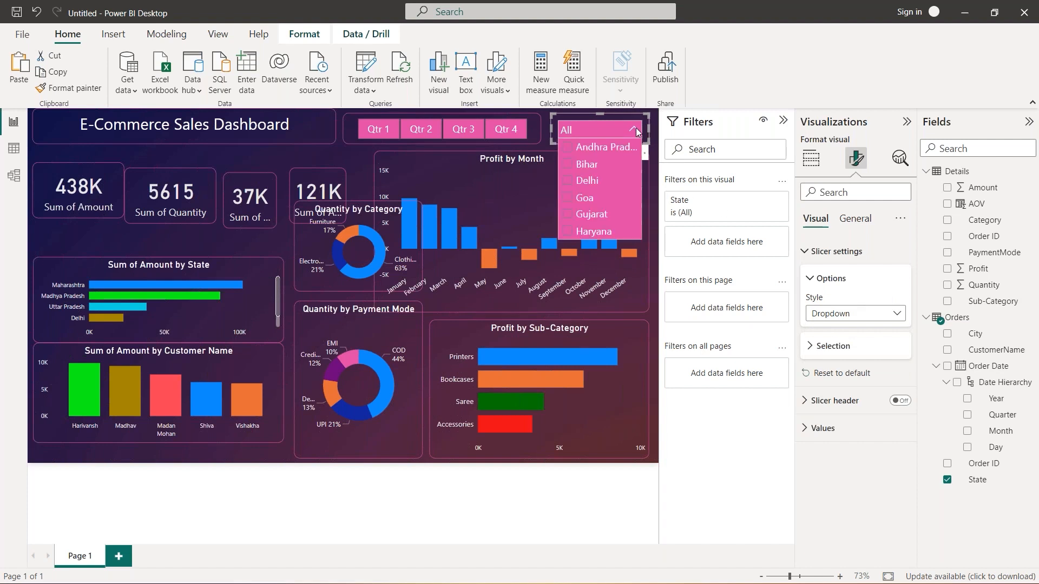
scroll(608, 225, "down", 5)
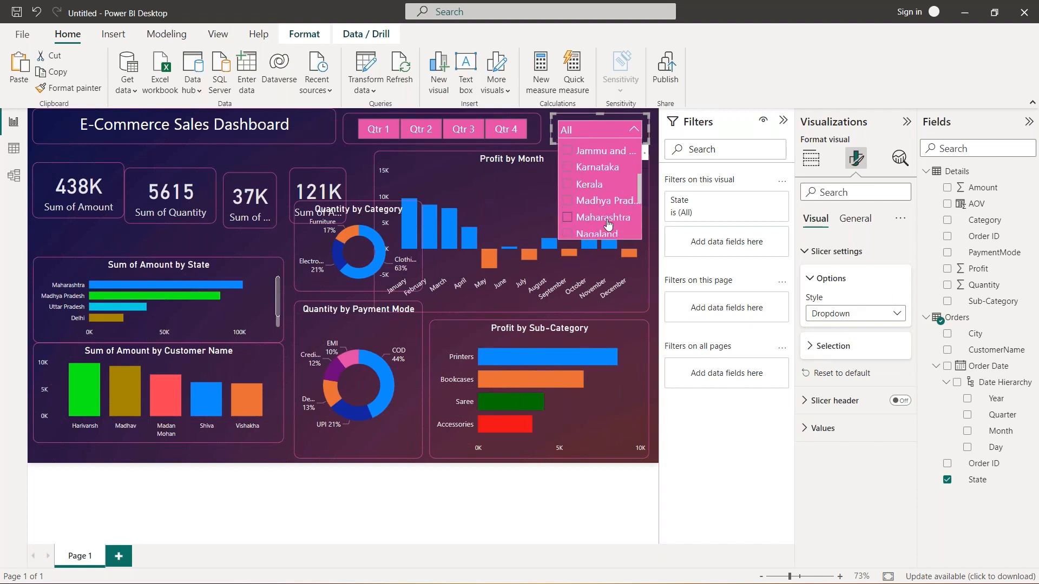
left_click(635, 130)
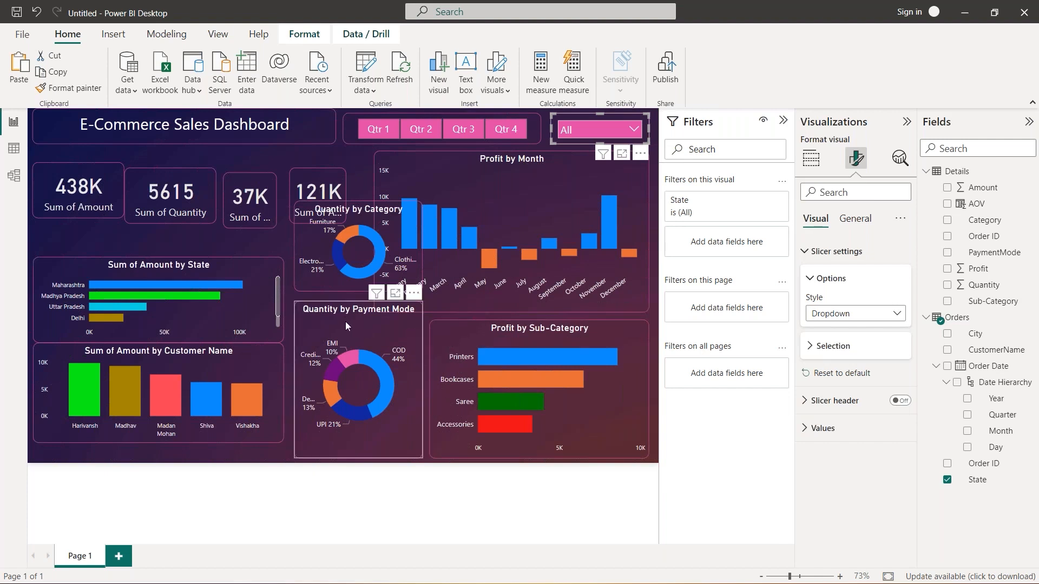
- Narrow the Sum of Amount by Customer Name and Sum of Amount by State charts equally from their right edges
left_click(270, 361)
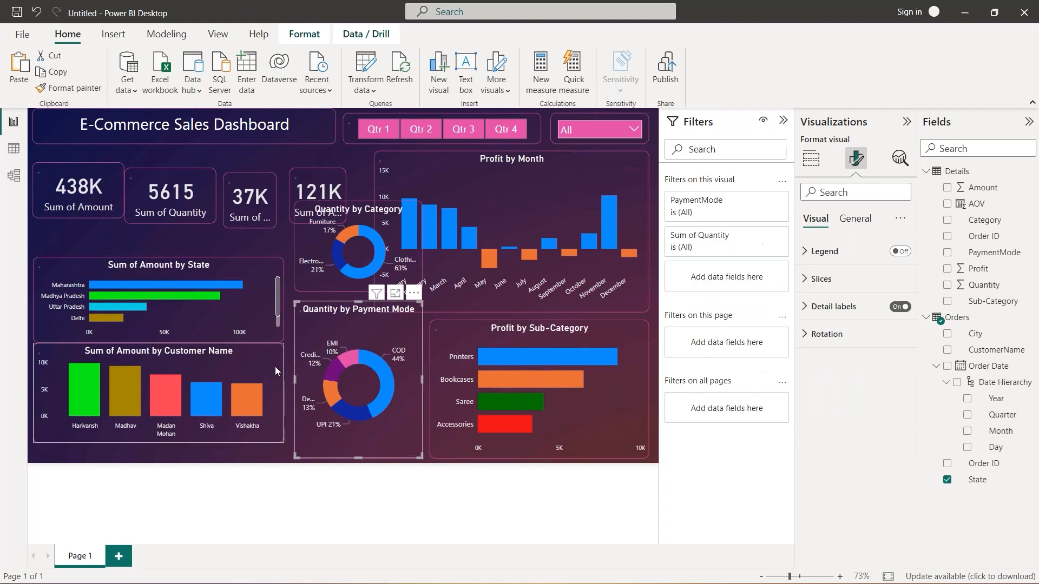
left_click_drag(282, 393, 245, 391)
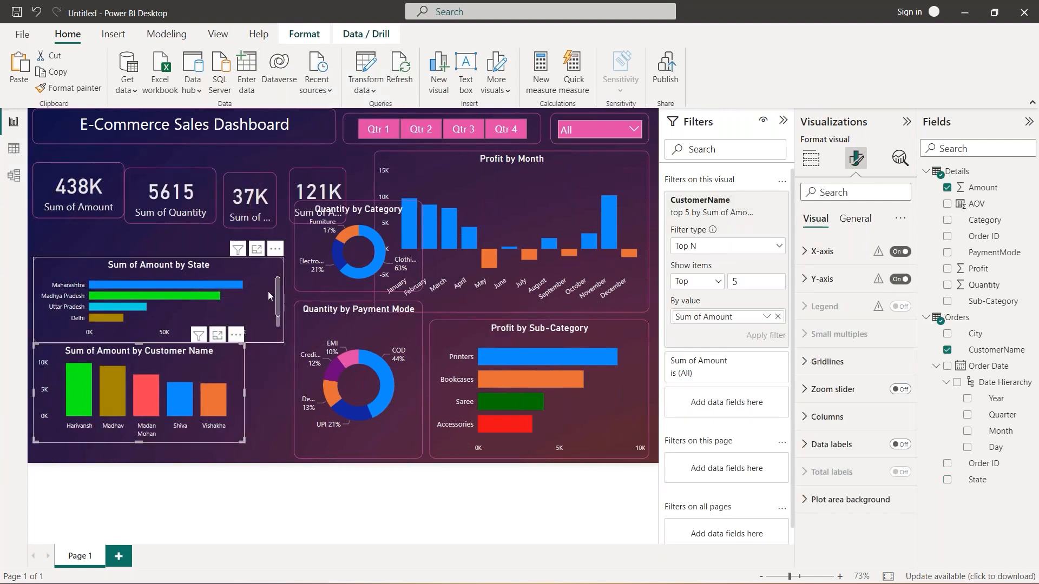
left_click(282, 303)
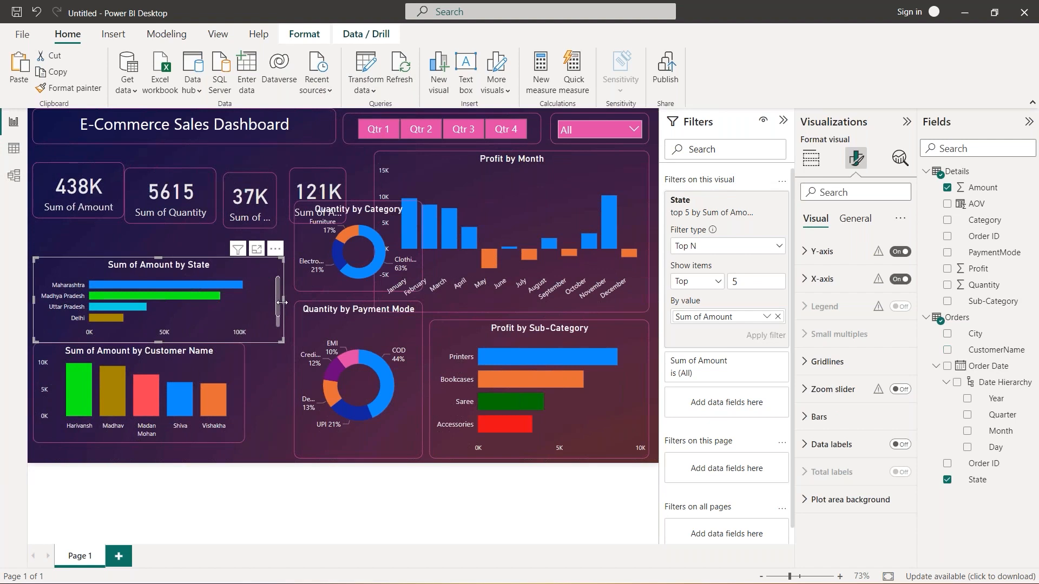
left_click_drag(274, 302, 235, 311)
- Move the Quantity by Payment Mode chart left and widen the Profit by Sub-Category chart slightly from its left edge
left_click(437, 373)
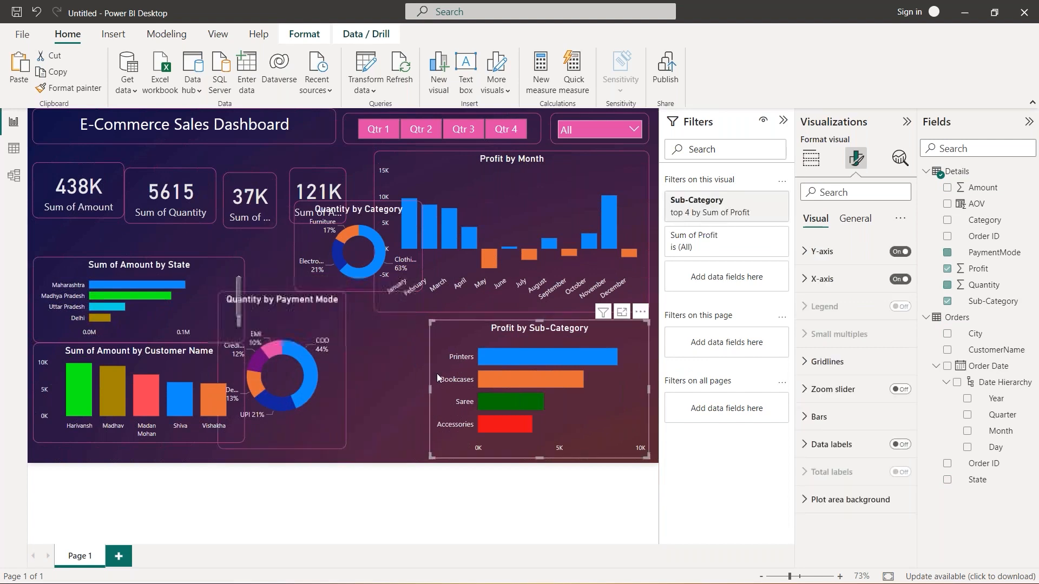
left_click(413, 388)
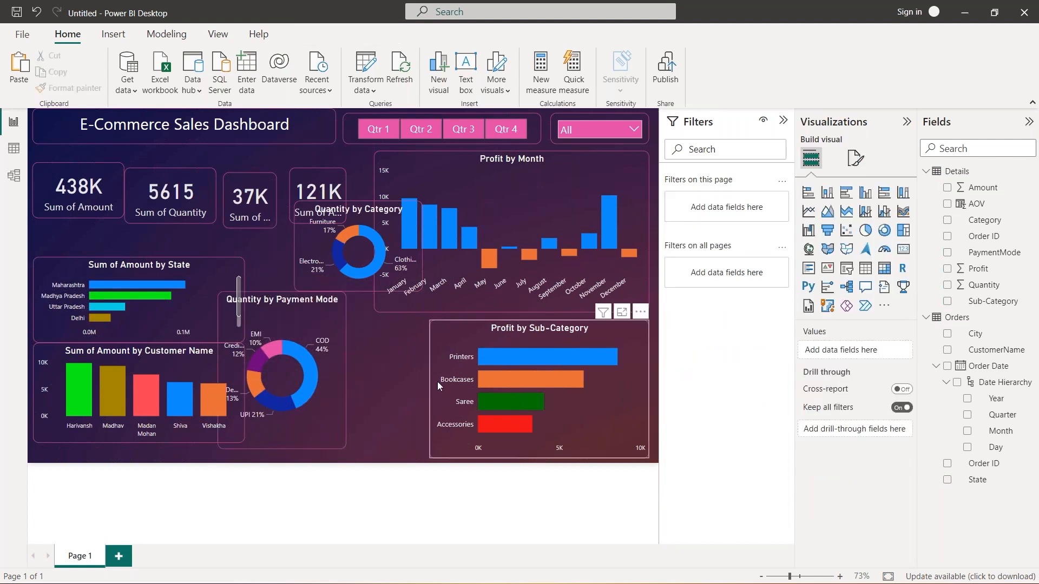
left_click(433, 384)
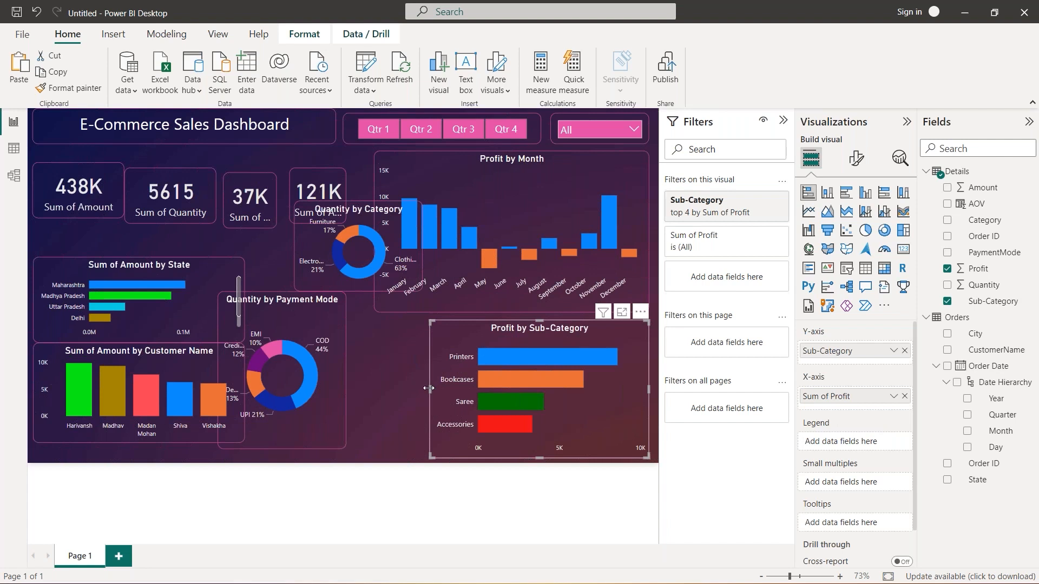
left_click_drag(412, 388, 415, 388)
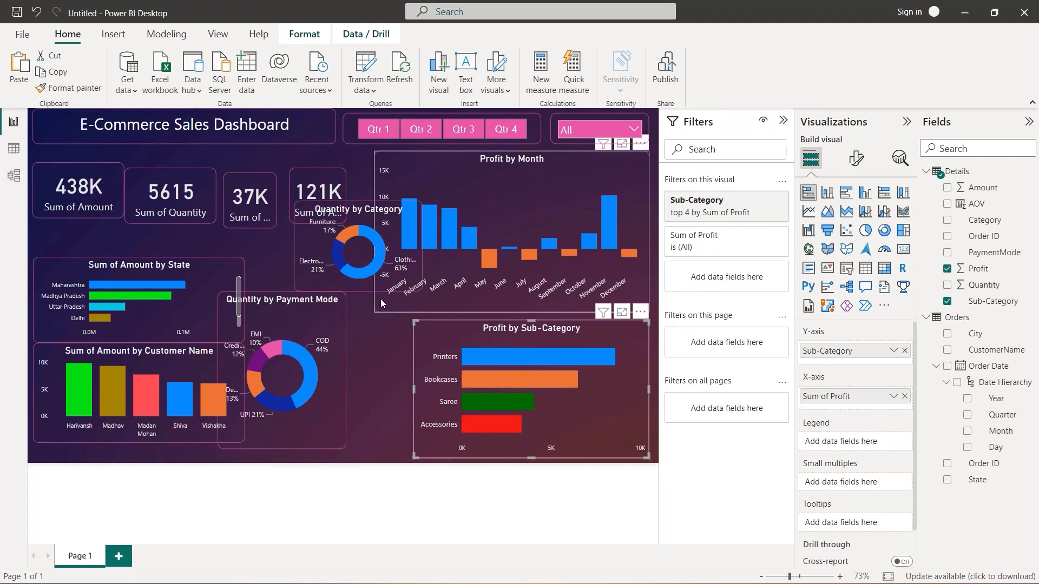
- Narrow the Profit by Month chart from its left edge until it lines up with the Profit by Sub-Category chart
left_click(388, 311)
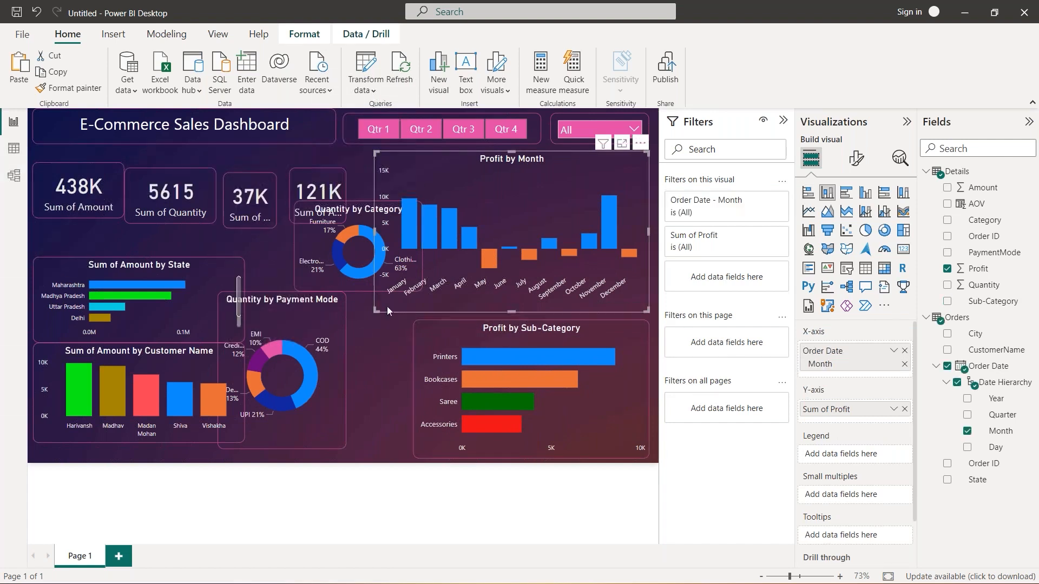
left_click(376, 232)
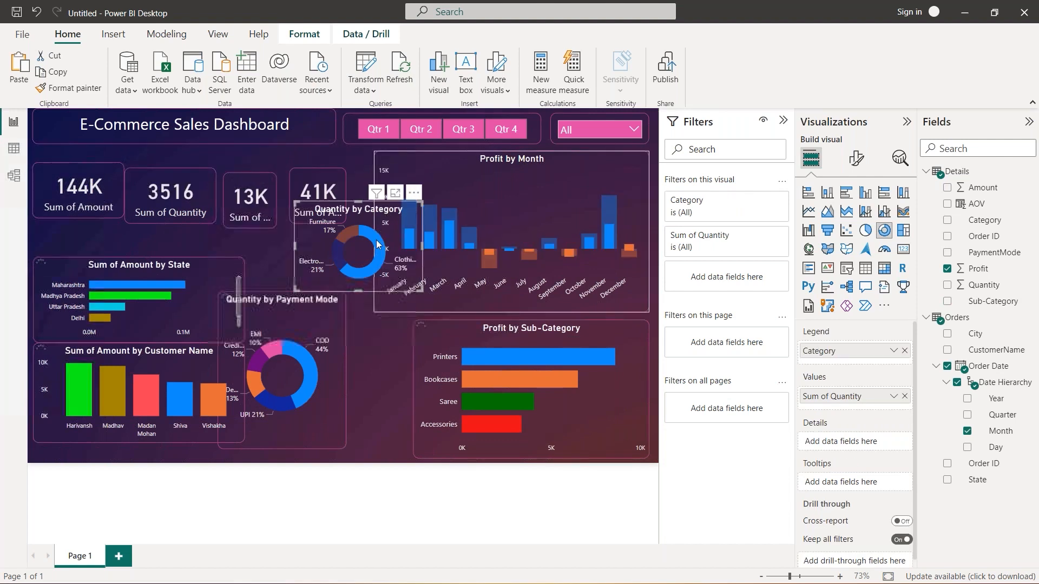
left_click(381, 236)
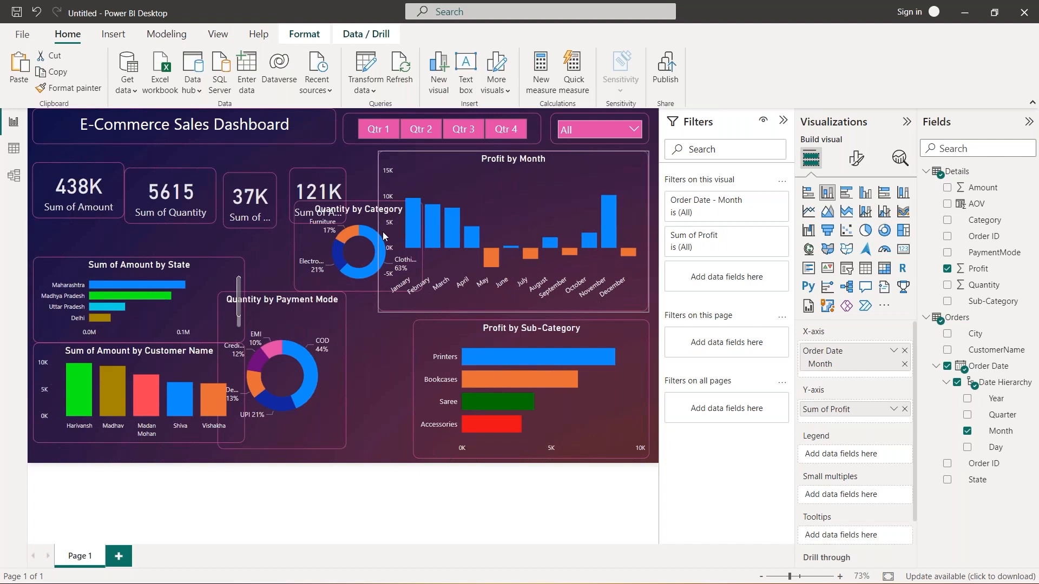
left_click_drag(383, 231, 415, 233)
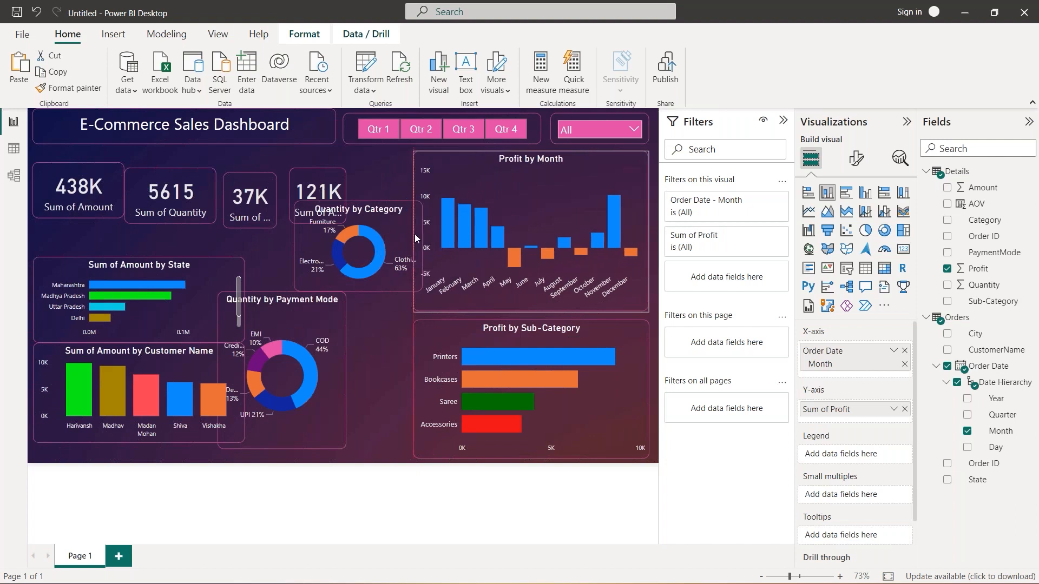
- Place the Quantity by Payment Mode chart beside Profit by Sub-Category, match its top edge, and widen it left toward the customer chart
left_click(394, 336)
left_click_drag(347, 336, 375, 329)
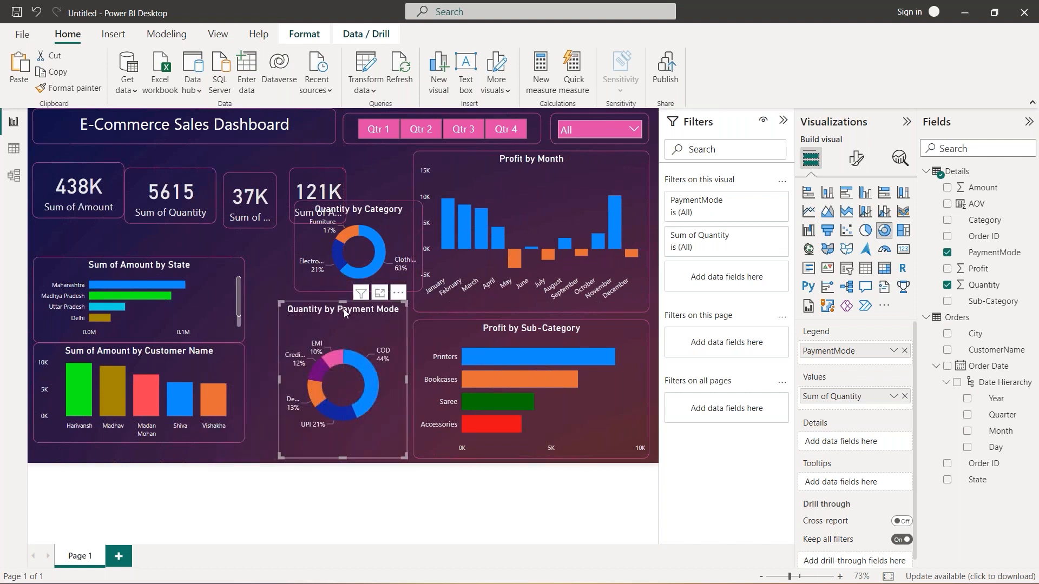
left_click_drag(342, 323, 342, 321)
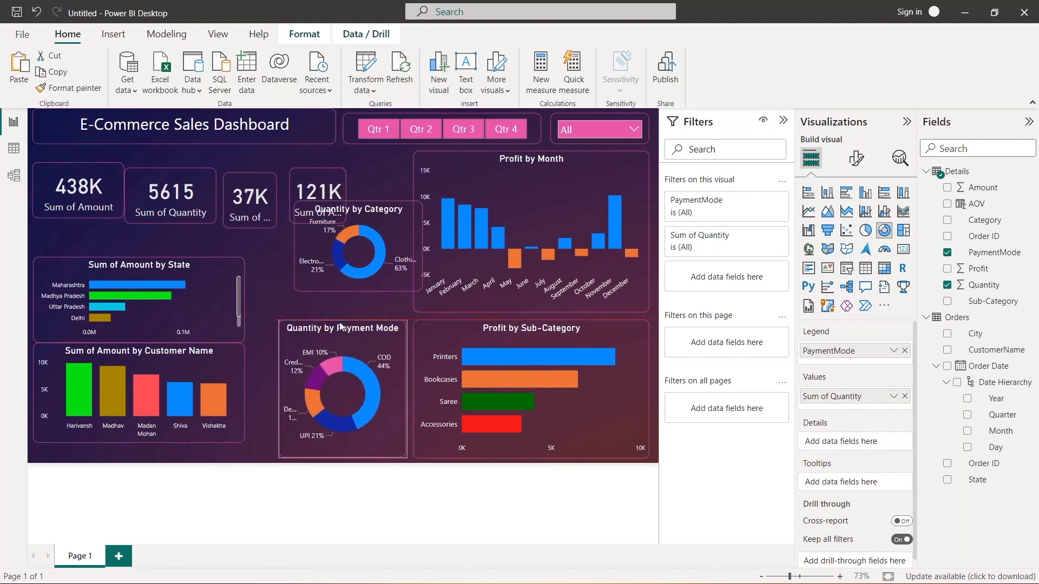
left_click_drag(281, 389, 254, 389)
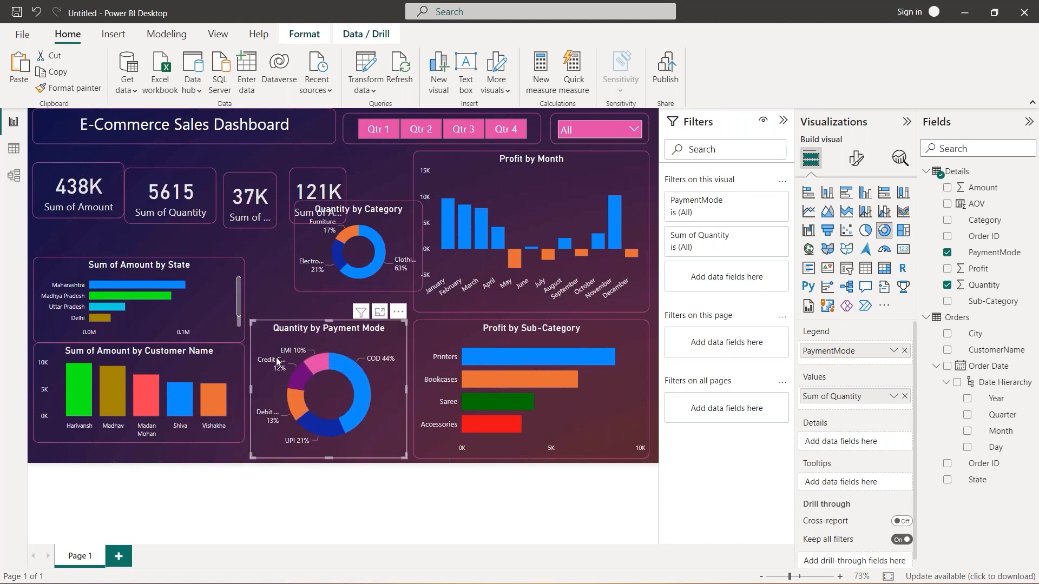
- Move the Quantity by Category chart above Quantity by Payment Mode, match its width, and raise its top edge to a height of 226
left_click_drag(304, 281, 290, 301)
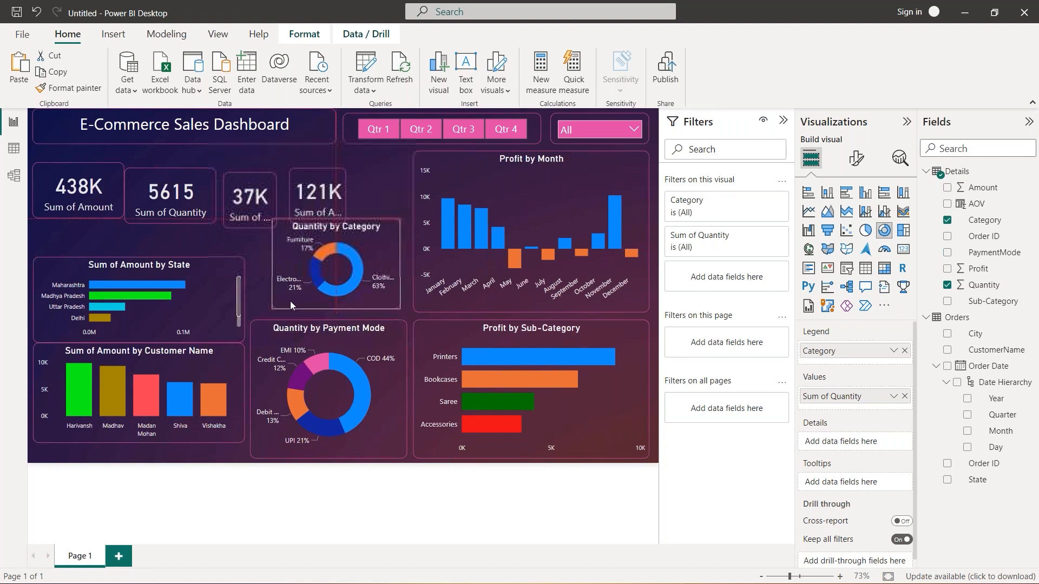
left_click_drag(291, 301, 307, 350)
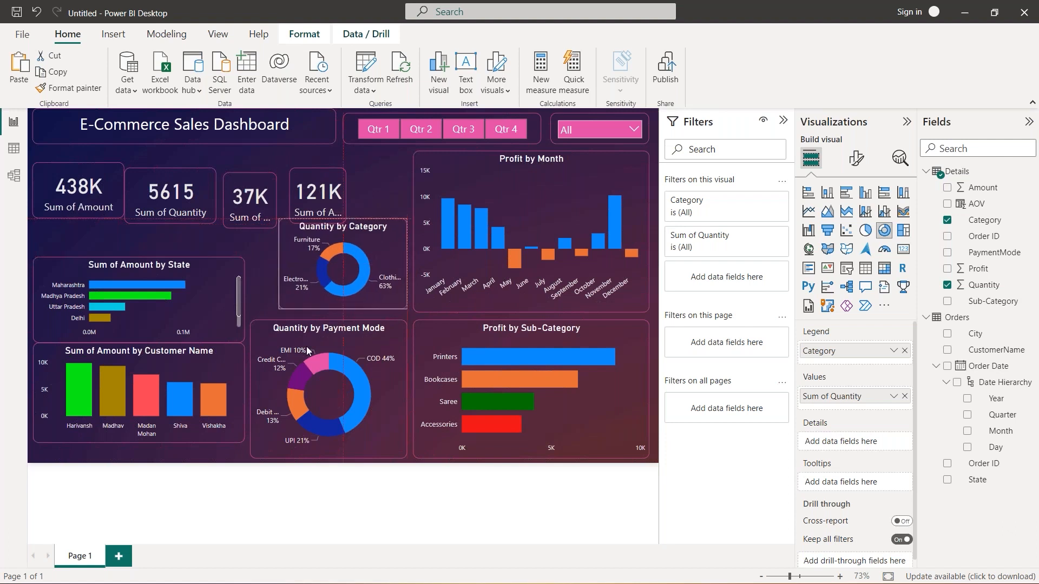
left_click_drag(307, 350, 291, 294)
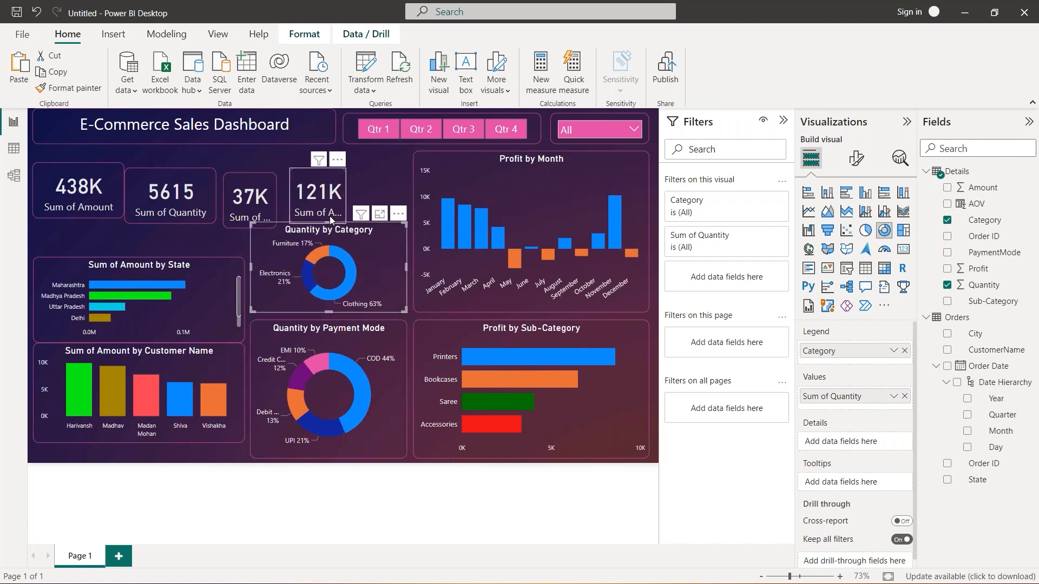
left_click_drag(329, 223, 329, 203)
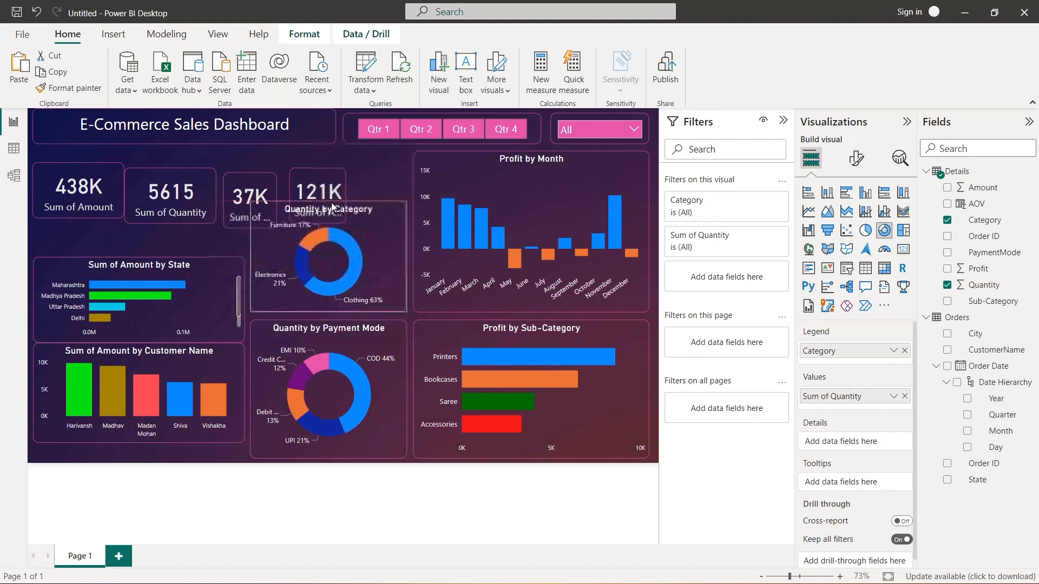
- Check the Quantity by Payment Mode chart's size and set the Quantity by Category chart's height to 281
left_click(368, 337)
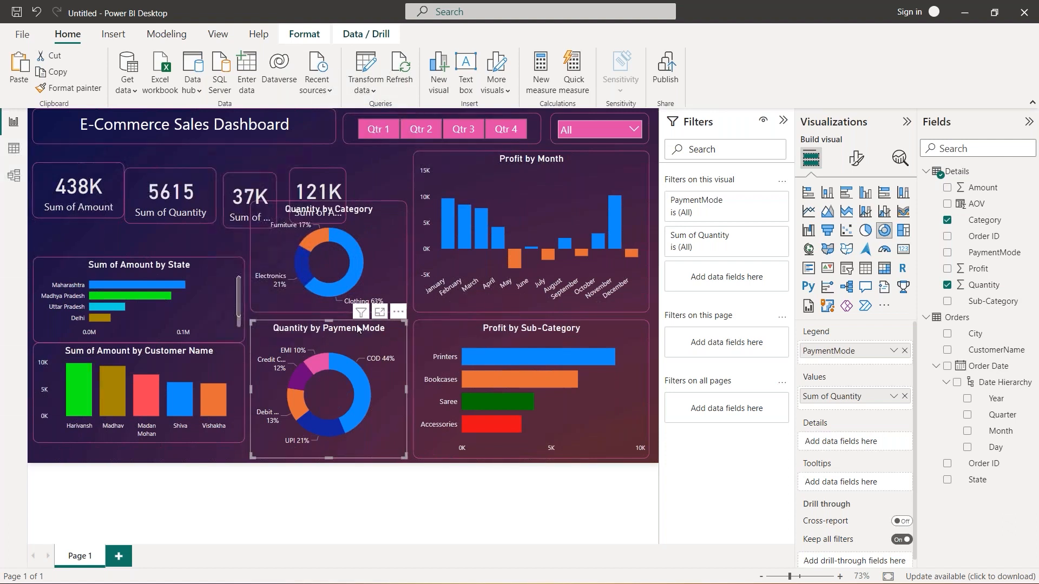
left_click(856, 158)
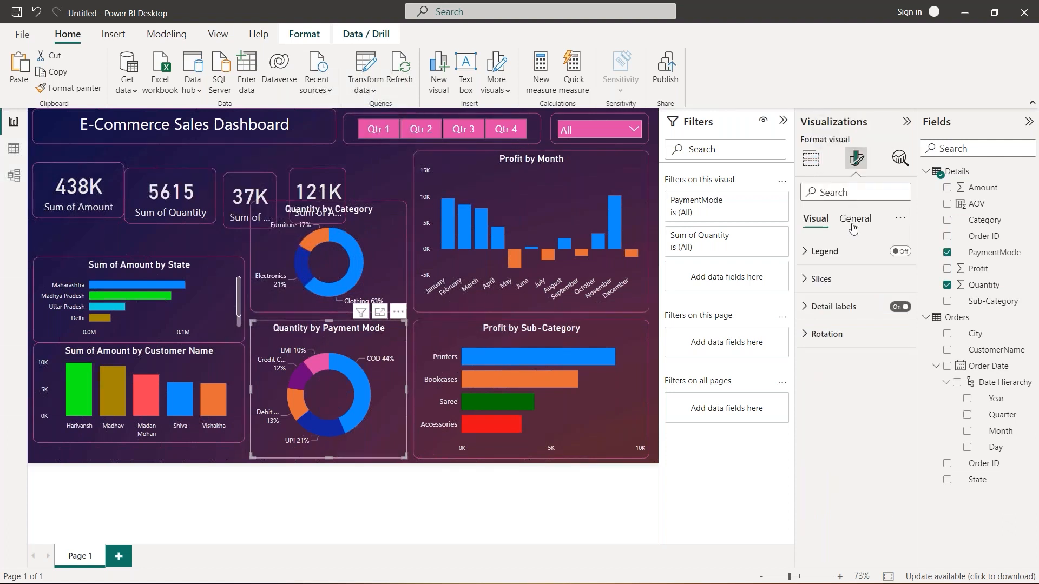
left_click(854, 221)
left_click(836, 252)
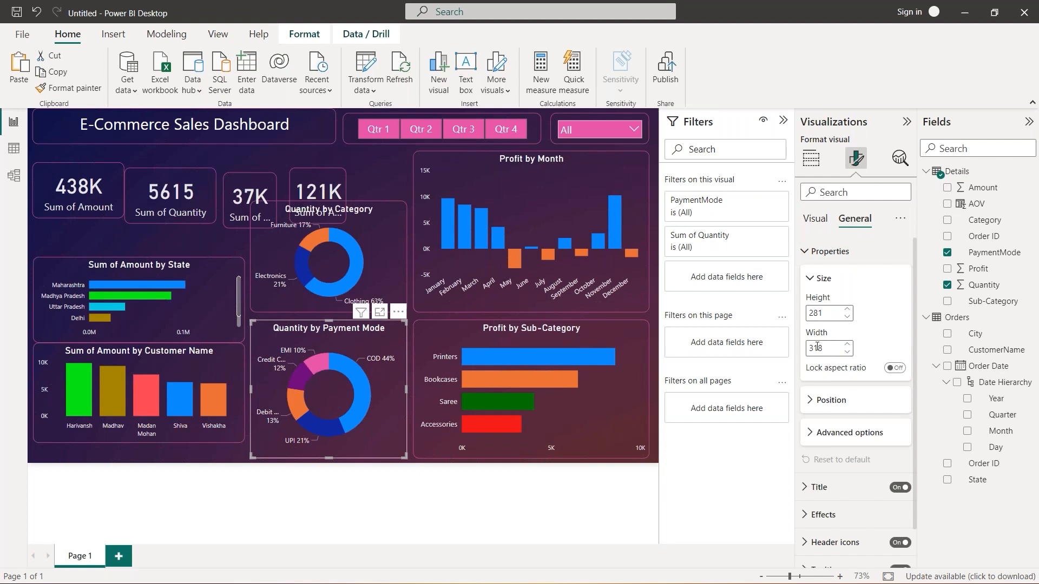
left_click(379, 230)
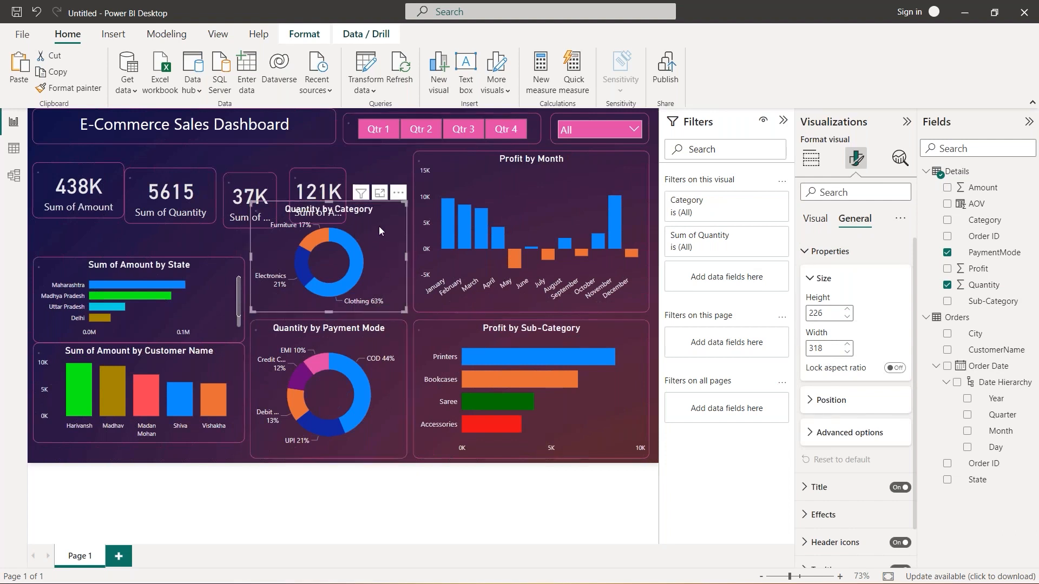
double_click(822, 313)
type("281")
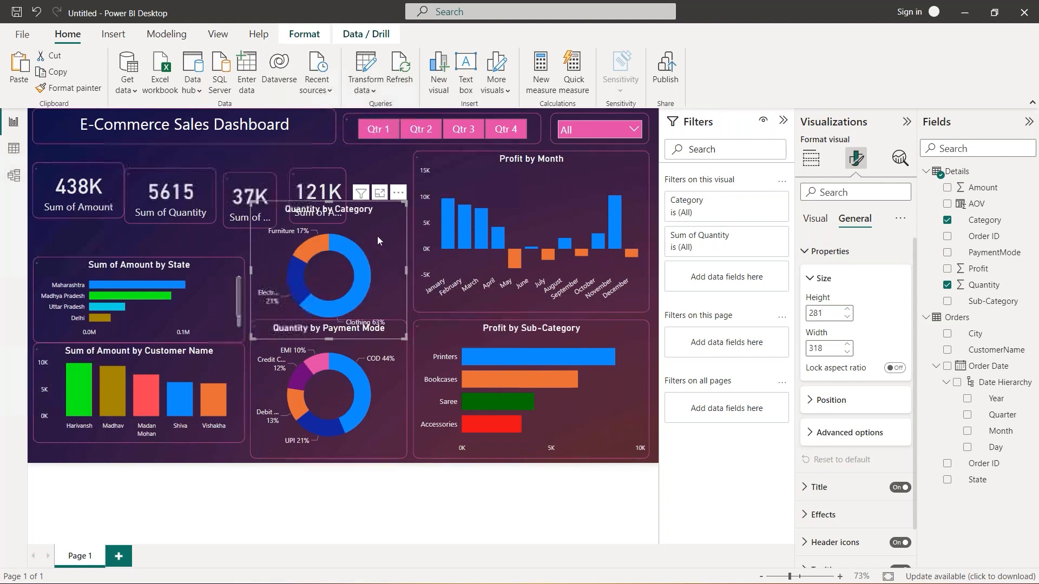
- Fit the Quantity by Category chart just above Quantity by Payment Mode, trimming it from the top to a height of 236
left_click_drag(377, 236, 377, 212)
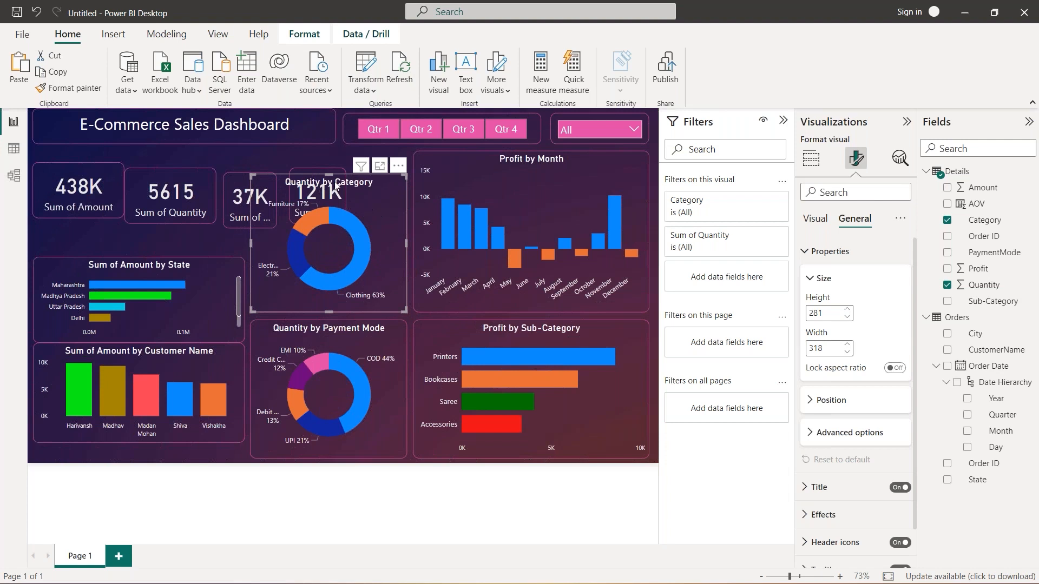
left_click_drag(331, 175, 330, 199)
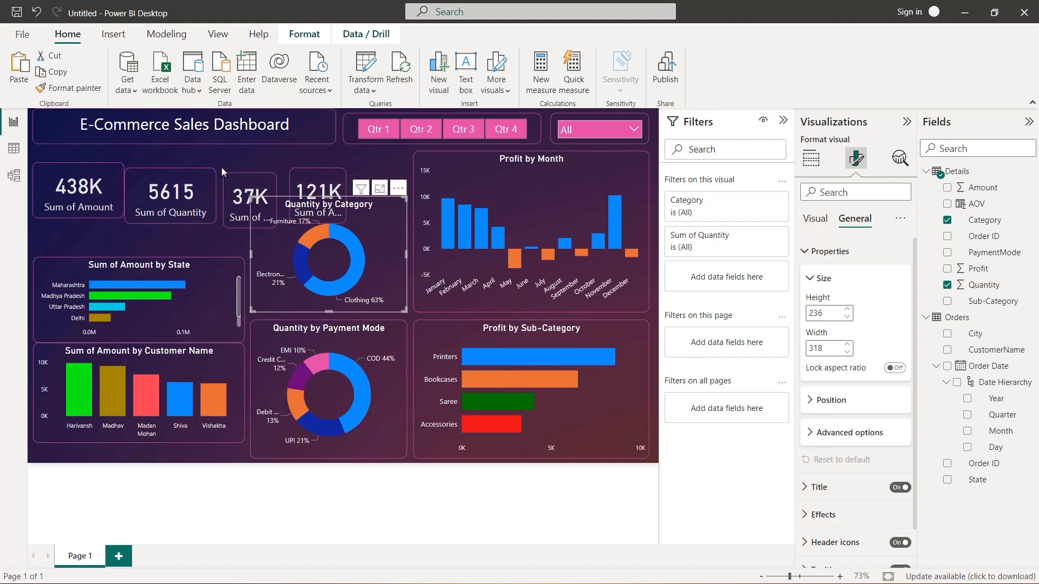
- Free up canvas space, place the Sum of AOV card beside Profit by Month with tops aligned, and shorten the card
left_click(781, 121)
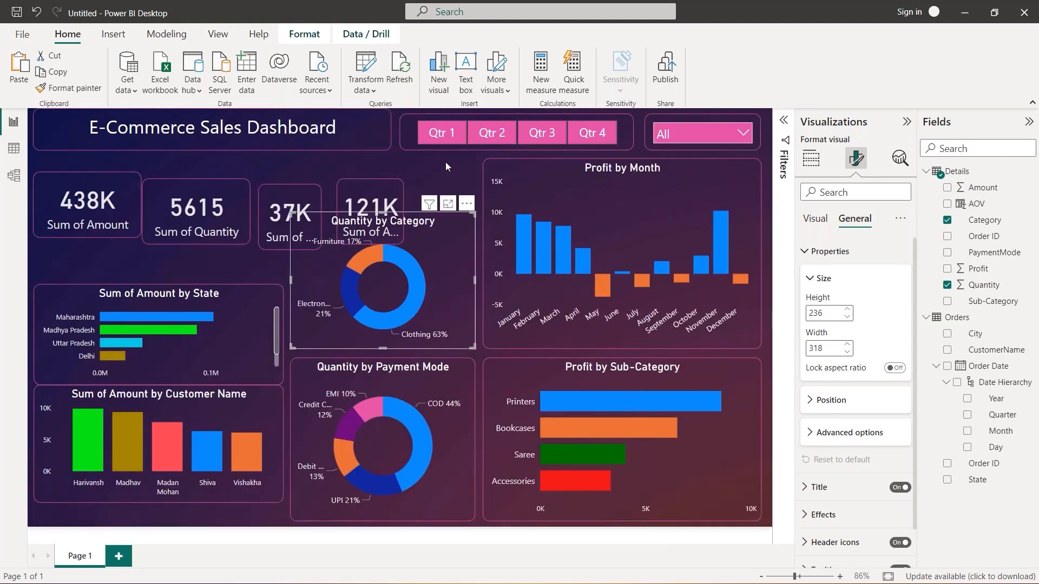
left_click(194, 258)
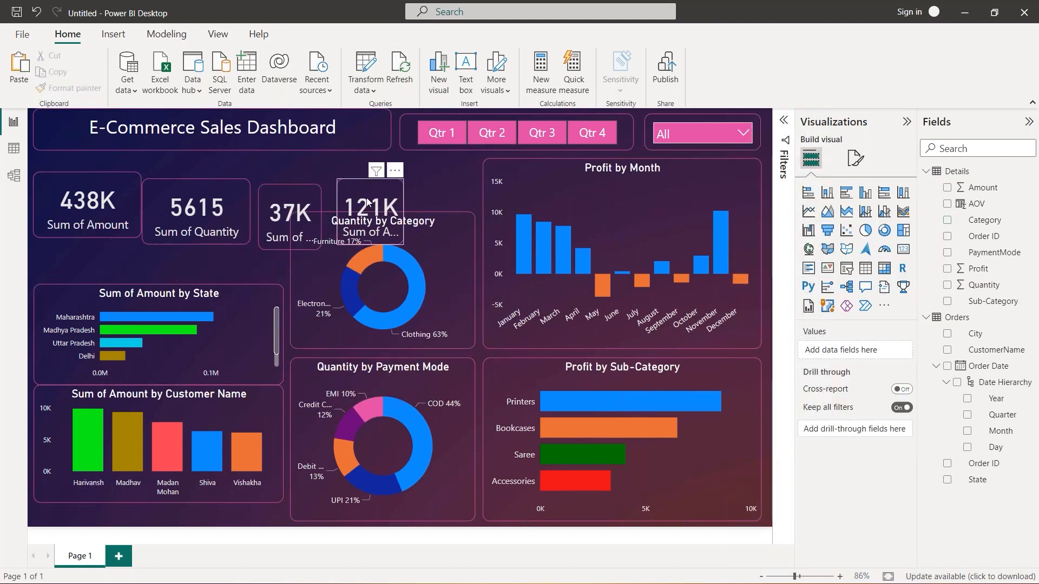
left_click_drag(372, 196, 436, 175)
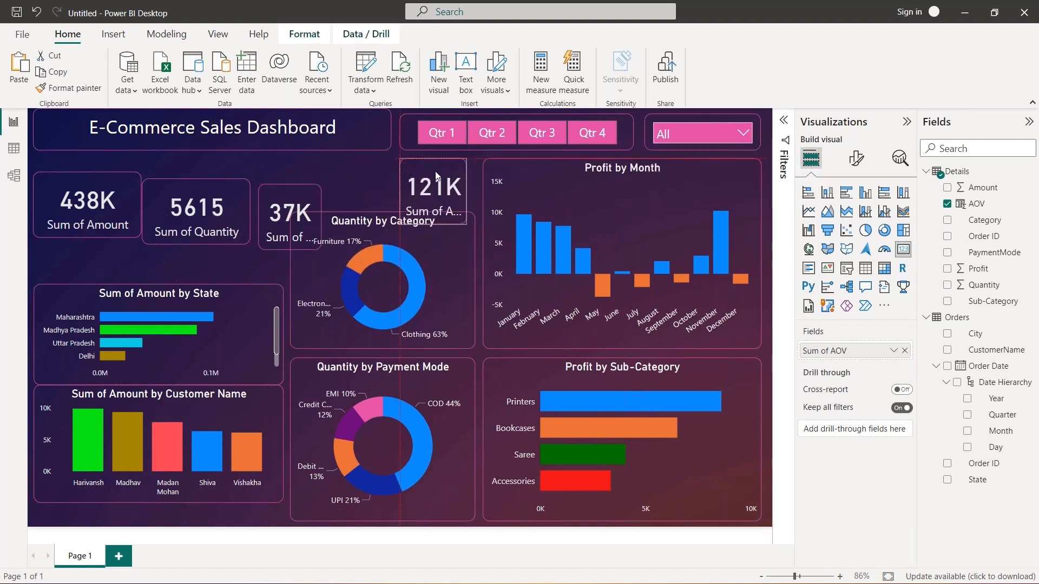
left_click_drag(436, 224, 438, 205)
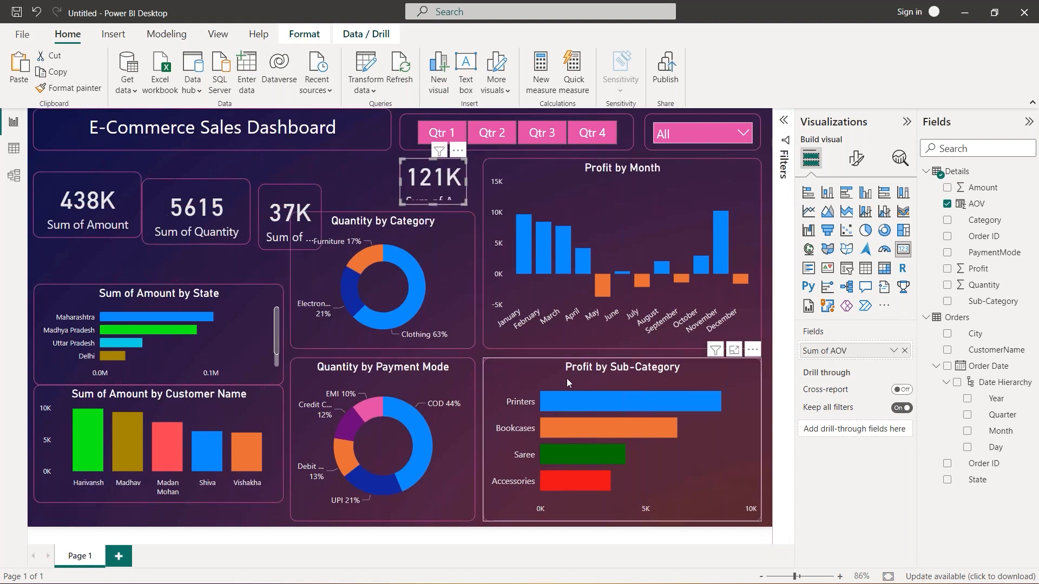
- Lower the top edge of the Profit by Sub-Category chart and extend Profit by Month down to just above it
left_click_drag(613, 368, 629, 393)
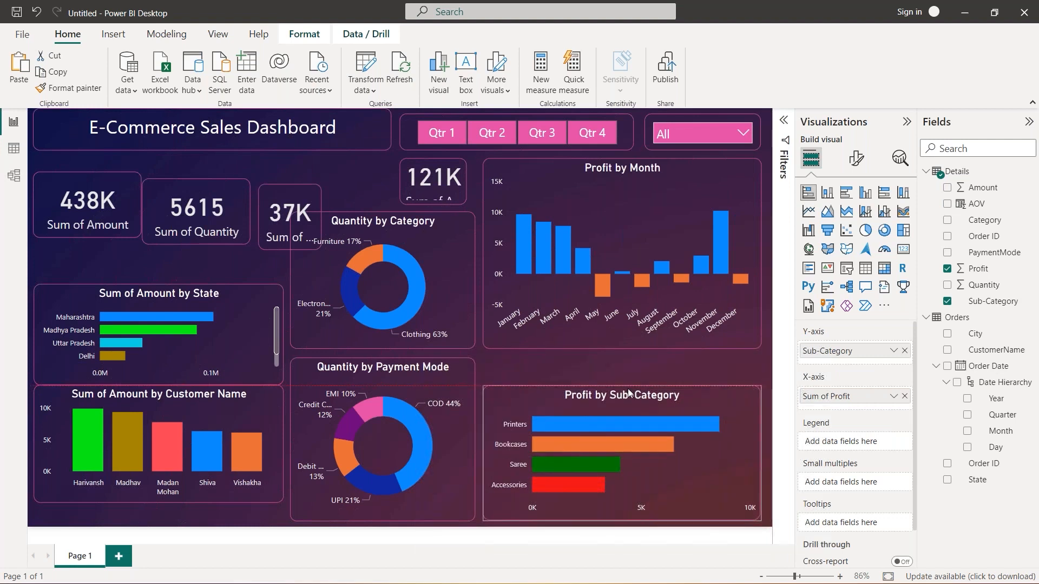
left_click(622, 345)
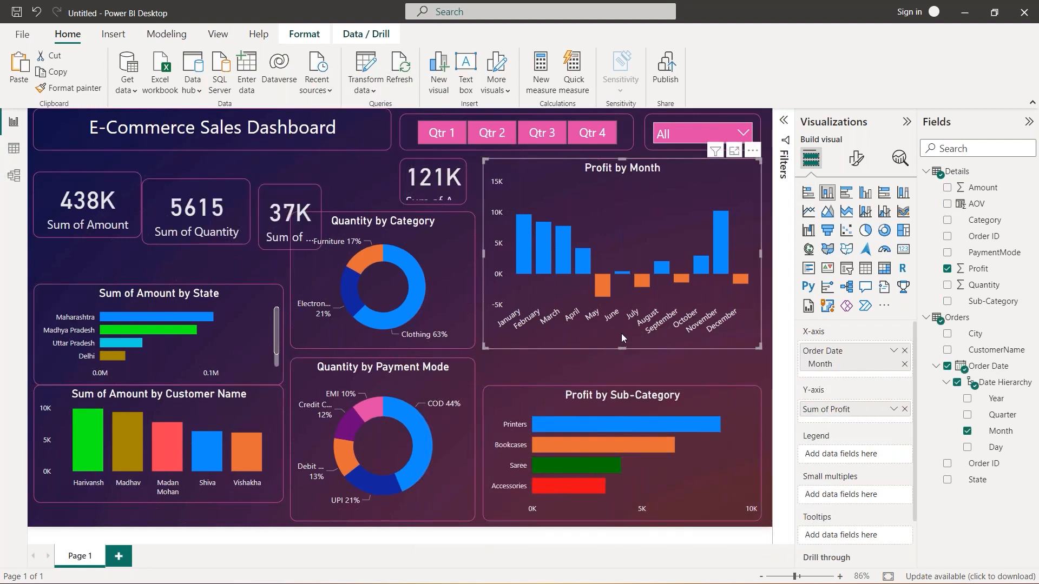
left_click_drag(623, 348, 625, 375)
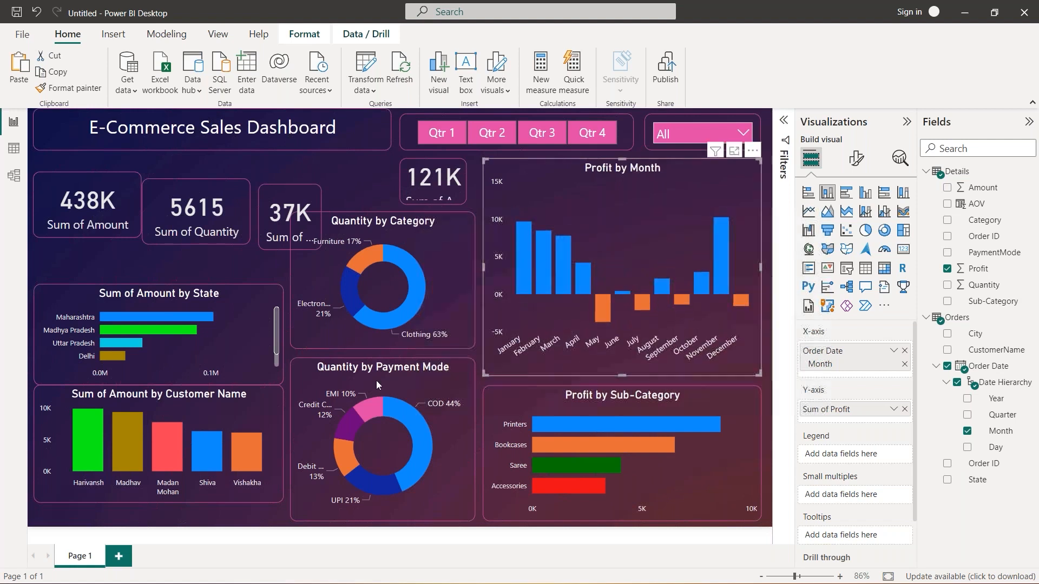
- Trim Quantity by Payment Mode from the top to match Profit by Sub-Category, and shift Quantity by Category down to just above it
left_click_drag(378, 357, 386, 383)
left_click(379, 343)
left_click_drag(371, 333, 372, 356)
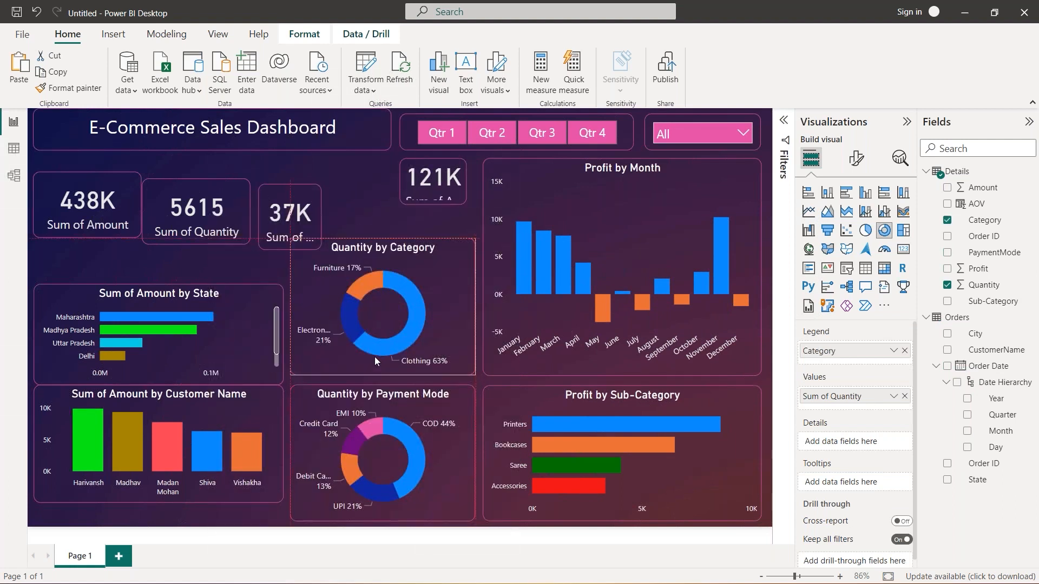
- Enlarge the Sum of AOV card downward and widen it away from Profit by Month so its full label fits
left_click(420, 194)
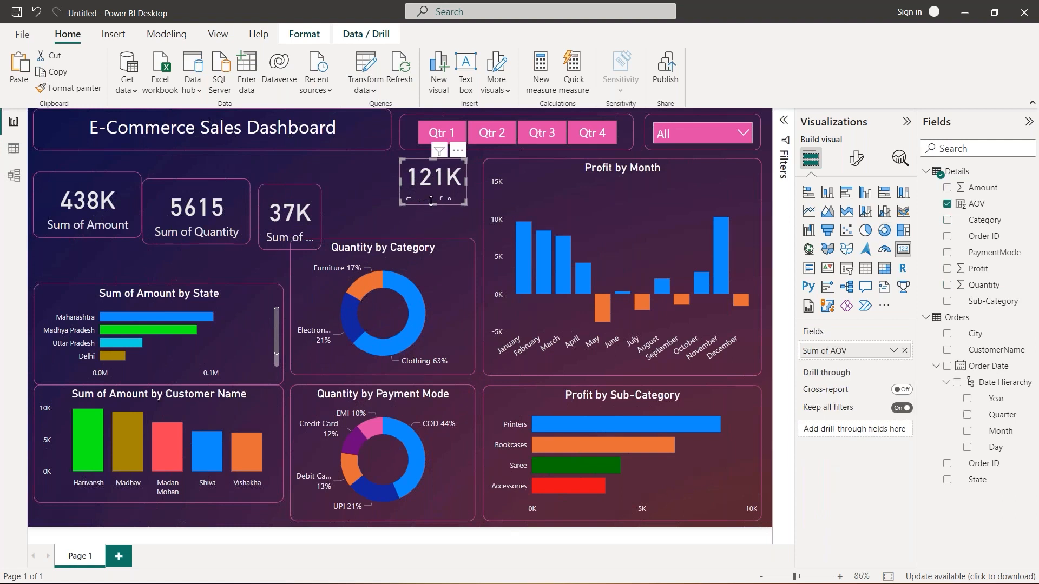
left_click(419, 256)
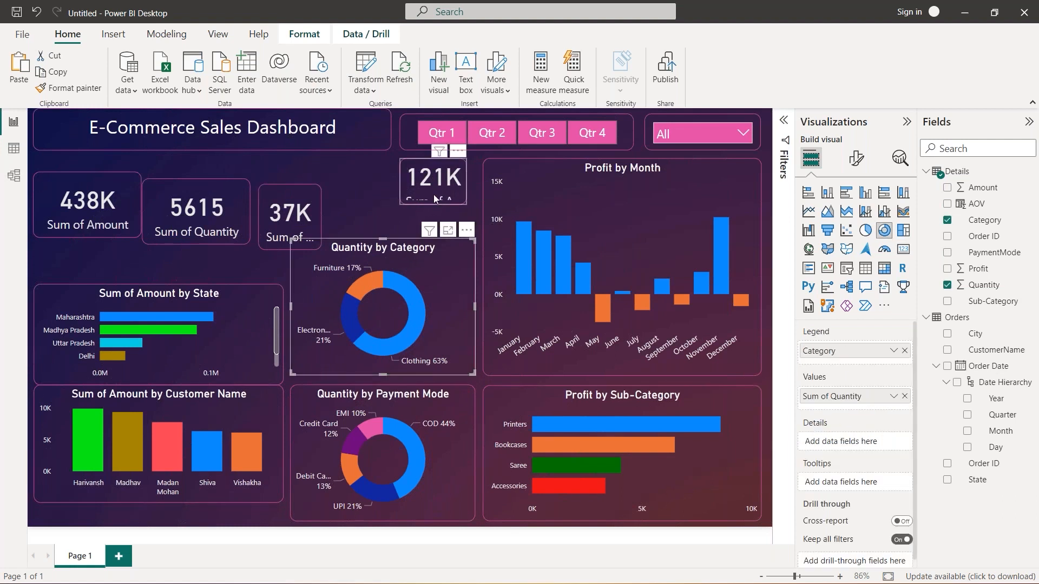
left_click(434, 196)
left_click(433, 207)
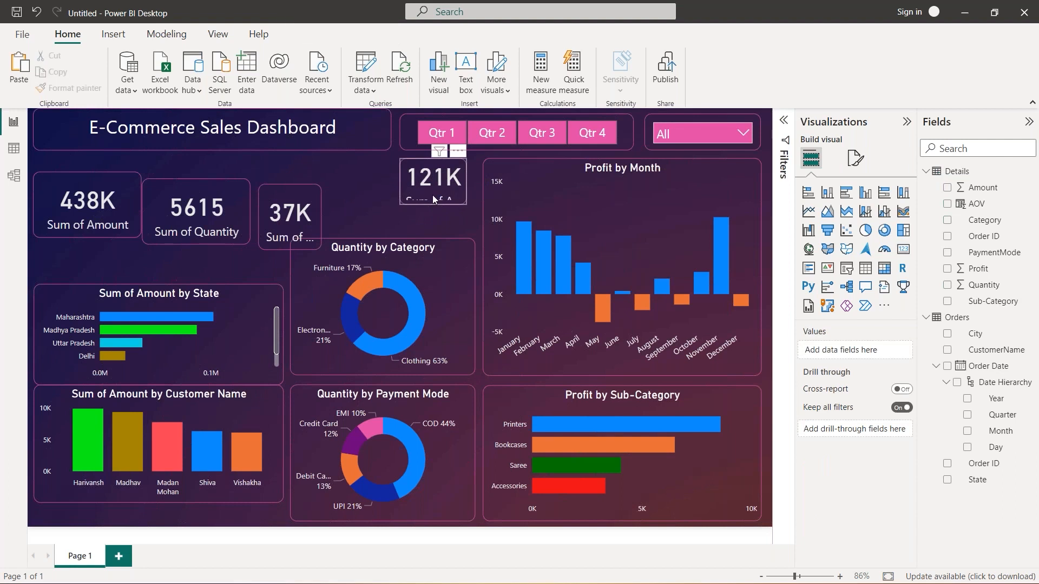
left_click(433, 194)
left_click_drag(434, 204, 437, 224)
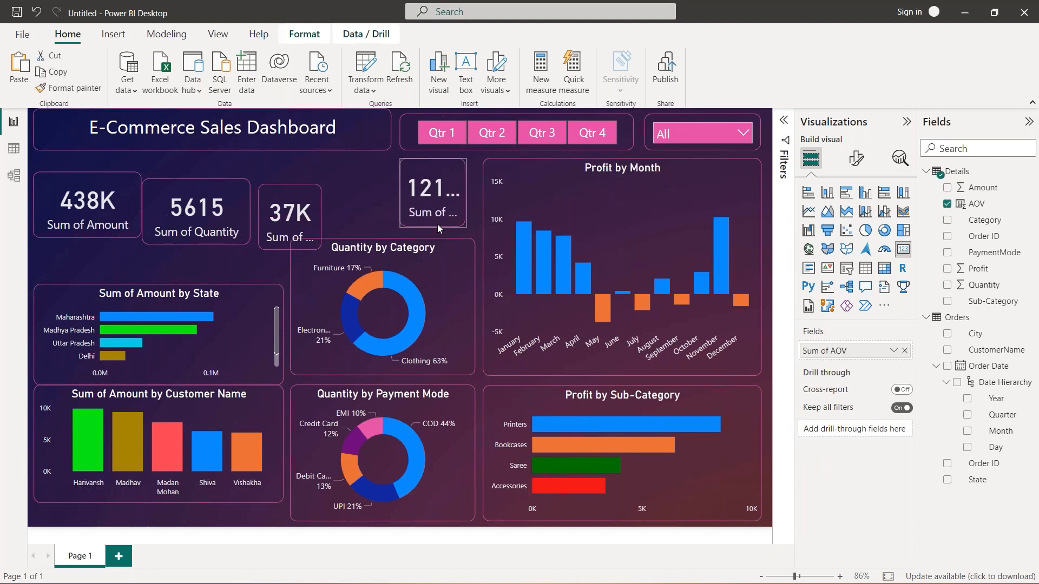
left_click_drag(400, 193, 391, 193)
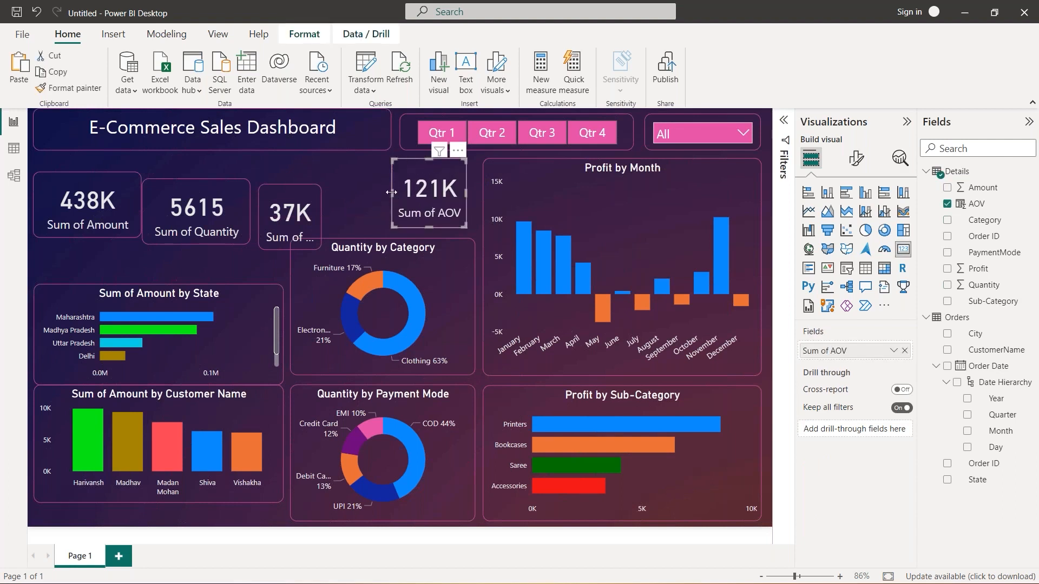
- Line up the Amount, Quantity and Profit cards in a row level with the AOV card, widening the Profit card to fit its label
left_click(294, 190)
mouse_move(294, 191)
left_mouse_down()
mouse_move(351, 168)
mouse_move(292, 192)
left_mouse_up()
left_click_drag(216, 187, 251, 174)
left_click_drag(136, 198, 178, 174)
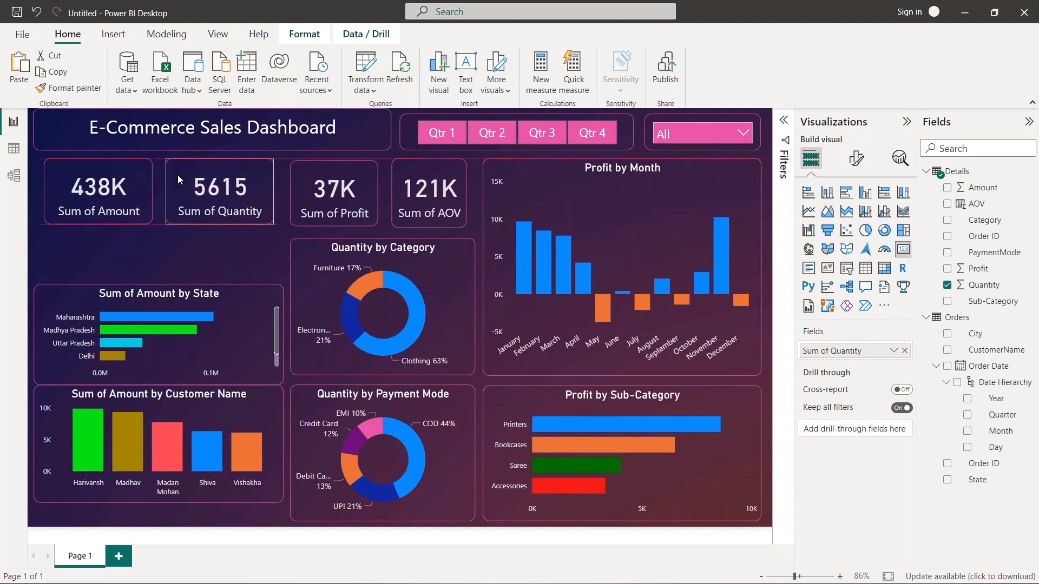
left_click(307, 170)
left_click_drag(307, 170, 306, 171)
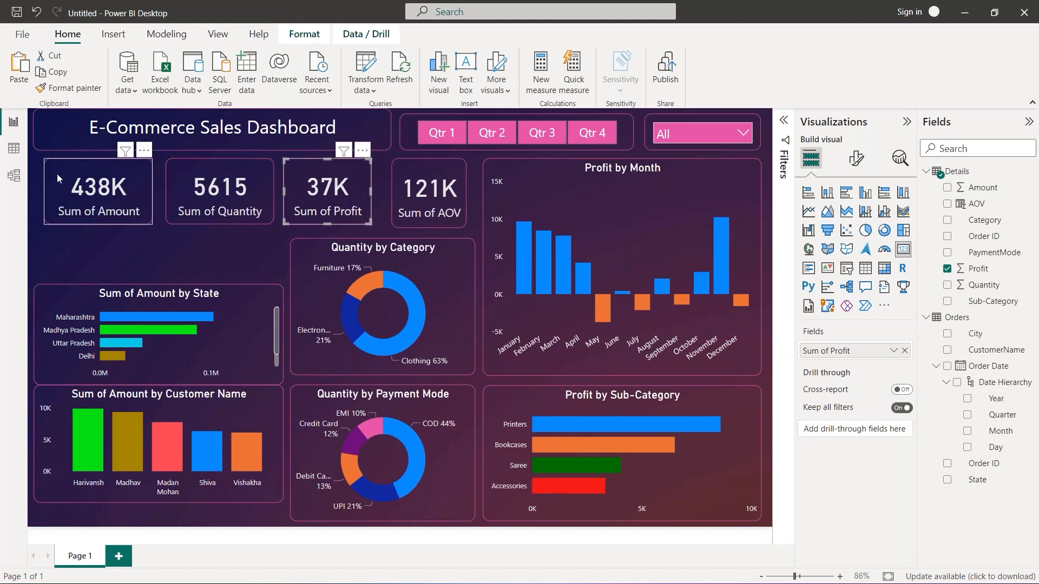
- Shift the Sum of Amount card to the title's left edge and close up the Quantity and Profit cards with small even gaps
left_click_drag(55, 171, 50, 171)
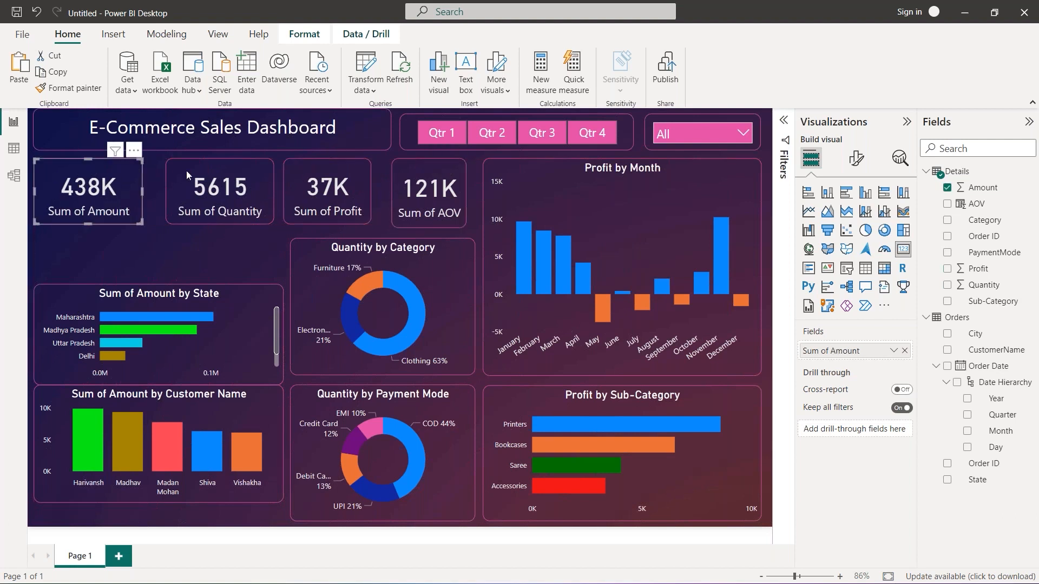
left_click_drag(190, 170, 177, 169)
left_click_drag(302, 168, 288, 167)
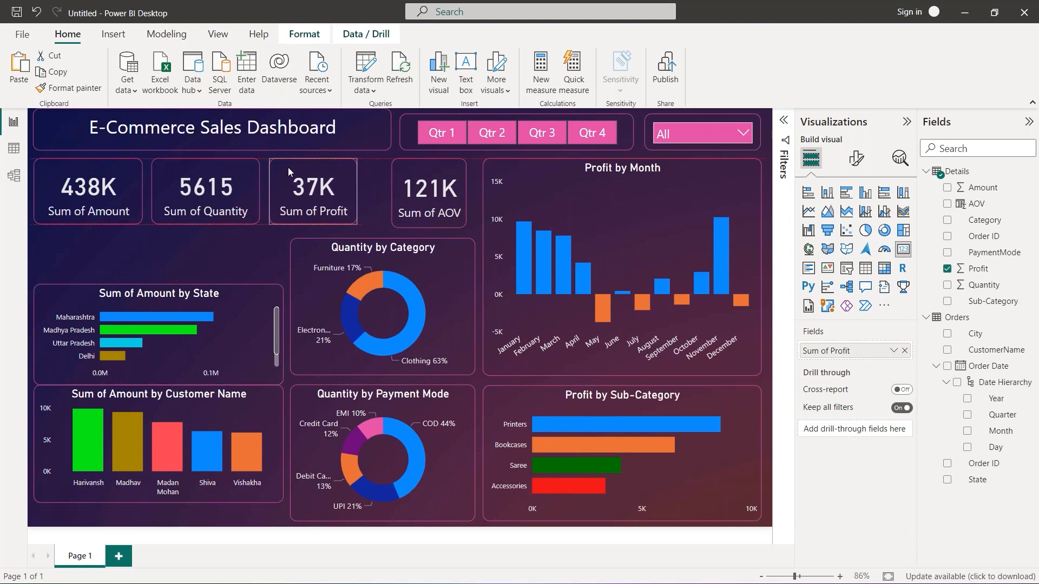
- Check the Sum of Amount card's size, widen the Sum of AOV card to 152, and slightly widen the Sum of Profit card
left_click(127, 170)
left_click(856, 158)
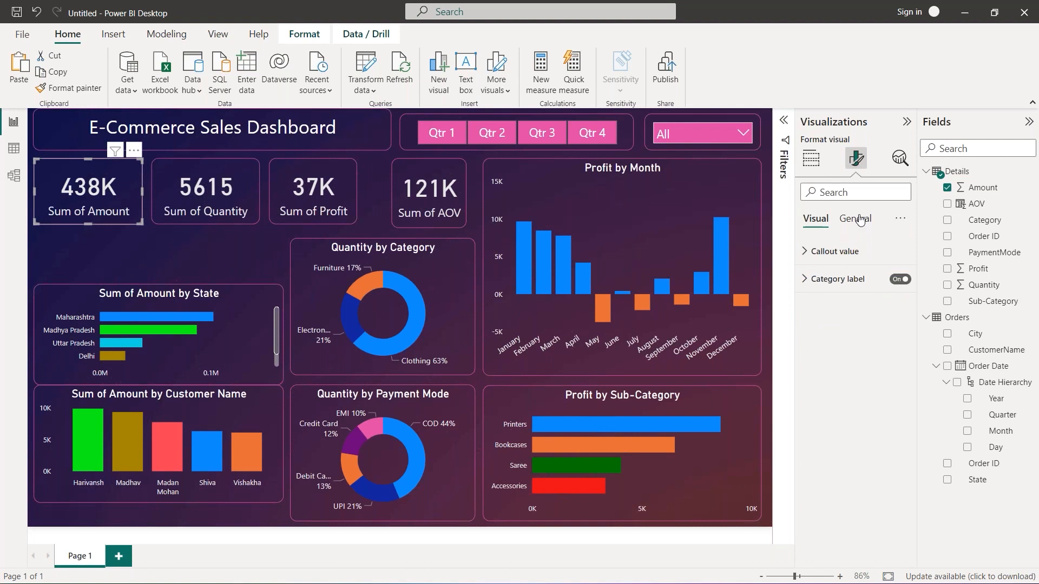
left_click(857, 219)
left_click(831, 252)
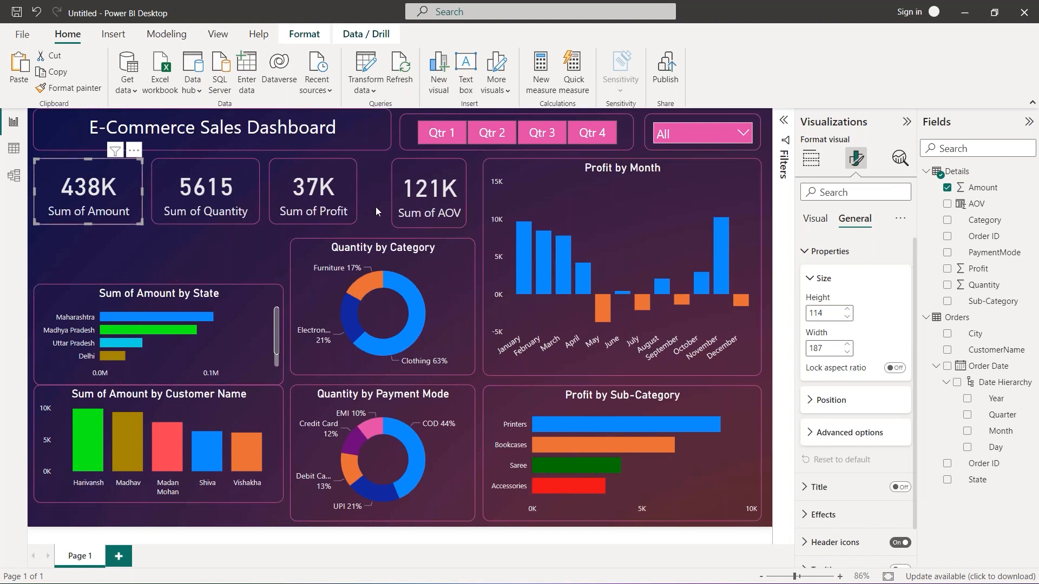
left_click(398, 176)
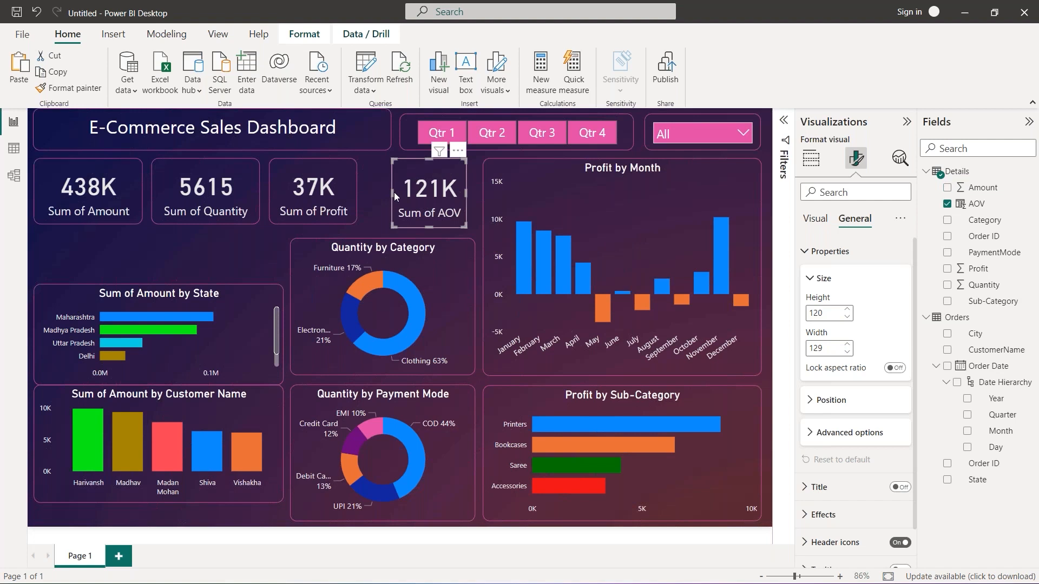
mouse_move(394, 193)
left_mouse_down()
mouse_move(364, 191)
mouse_move(378, 192)
left_mouse_up()
left_click(353, 191)
left_click(378, 190)
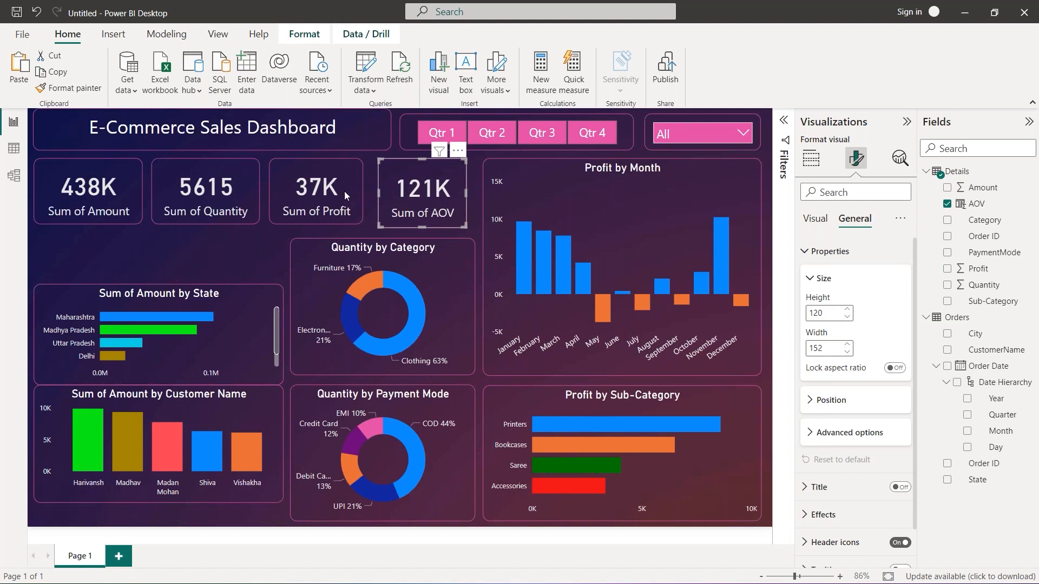
- Narrow the Sum of Amount card, move the Quantity and Profit cards closer to it, and widen the AOV card to 173
left_click(137, 190)
left_click_drag(144, 193, 155, 174)
left_click(158, 177)
left_click_drag(281, 181, 274, 181)
left_click(389, 190)
left_click_drag(376, 193, 365, 191)
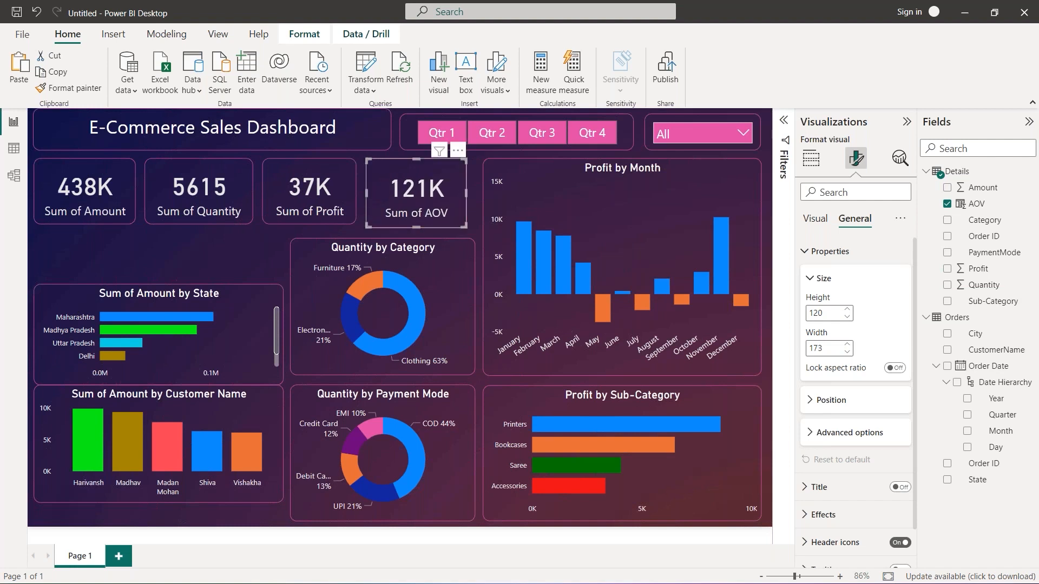
- Move the State chart up level with Quantity by Category and extend the State and Customer Name charts to their neighbours' bottom edges
left_click(216, 297)
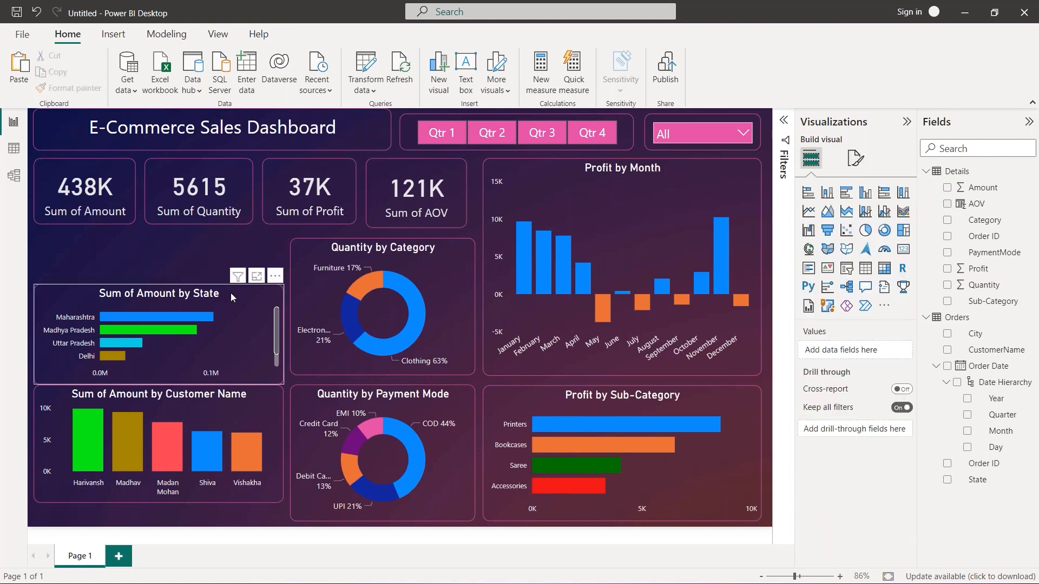
left_click_drag(229, 282, 229, 244)
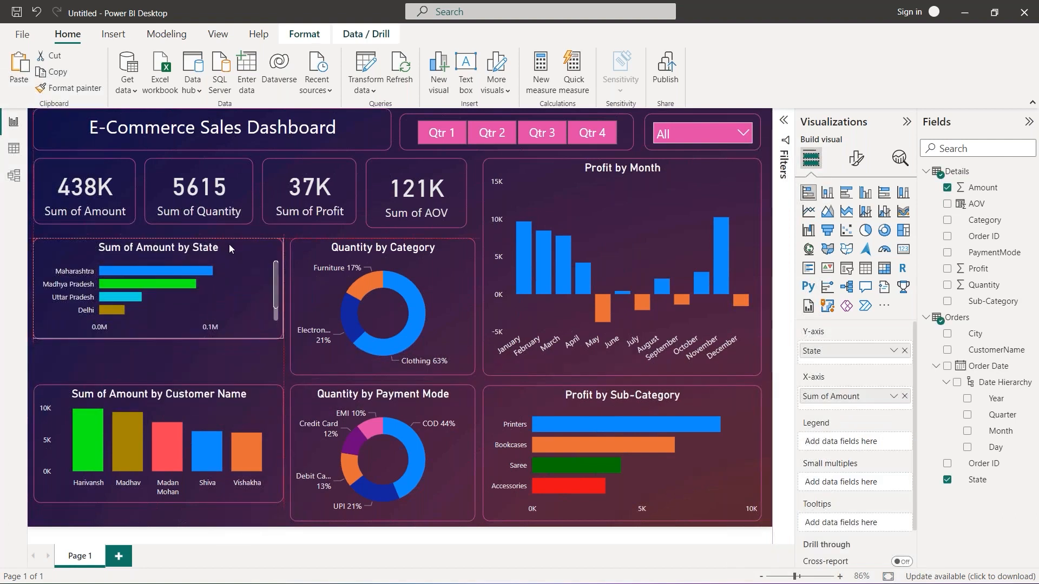
left_click_drag(158, 337, 160, 371)
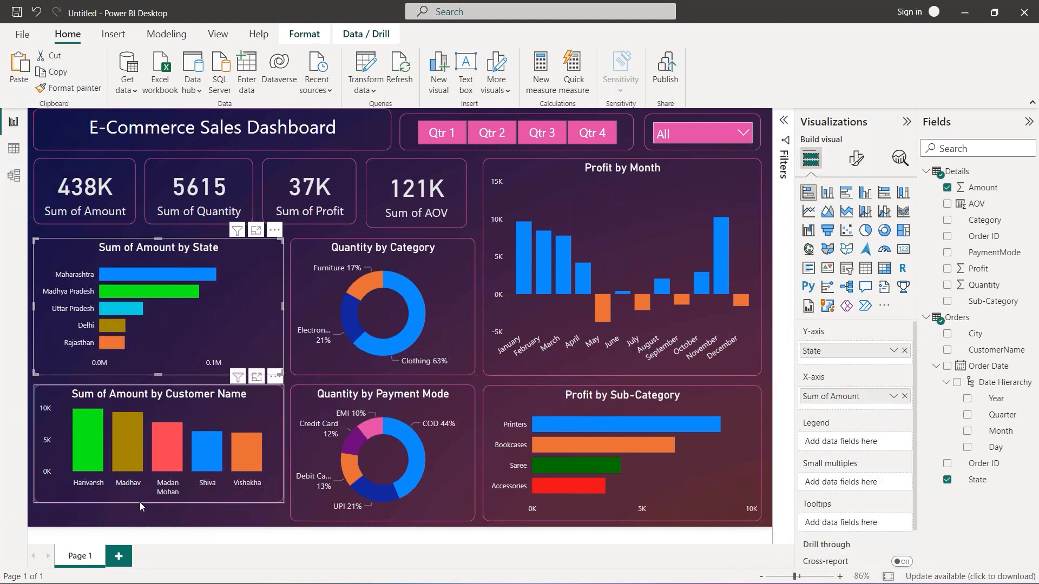
left_click(160, 502)
left_click_drag(160, 504, 158, 520)
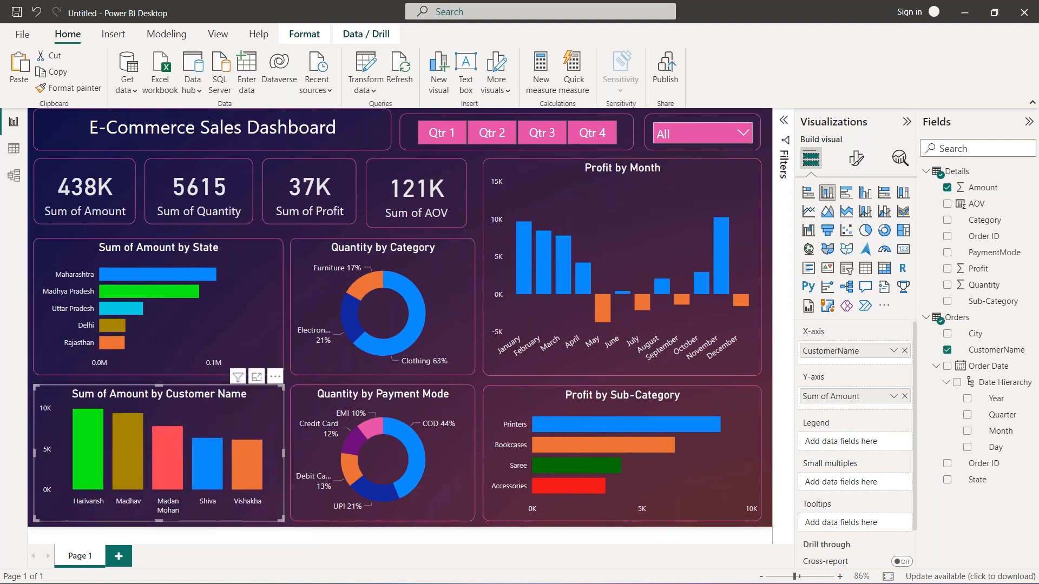
- Raise the top edges of the Quantity by Category and State charts slightly, and shorten the AOV card to match the other cards
left_click(303, 250)
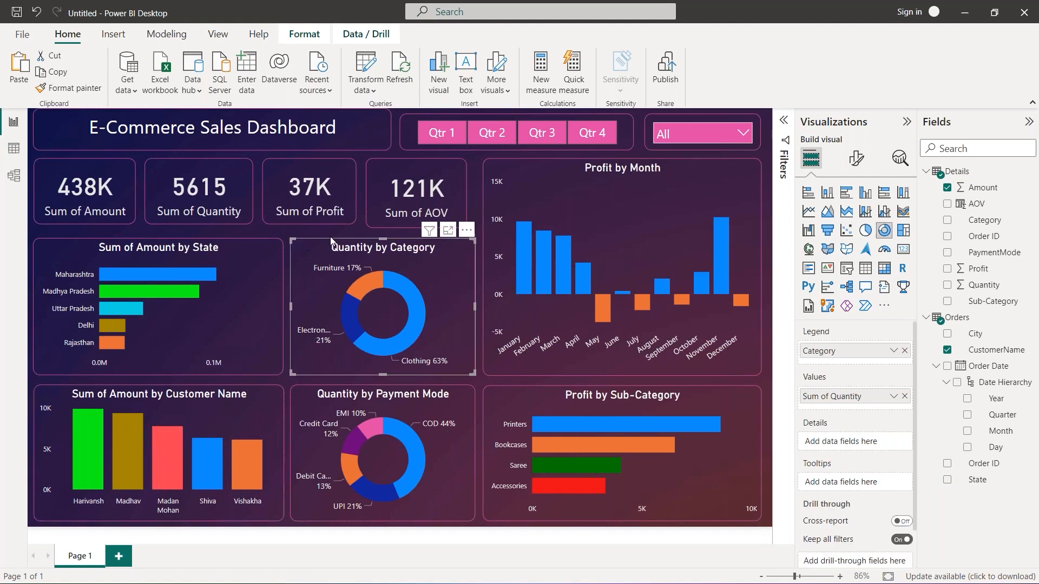
left_click_drag(383, 236, 382, 233)
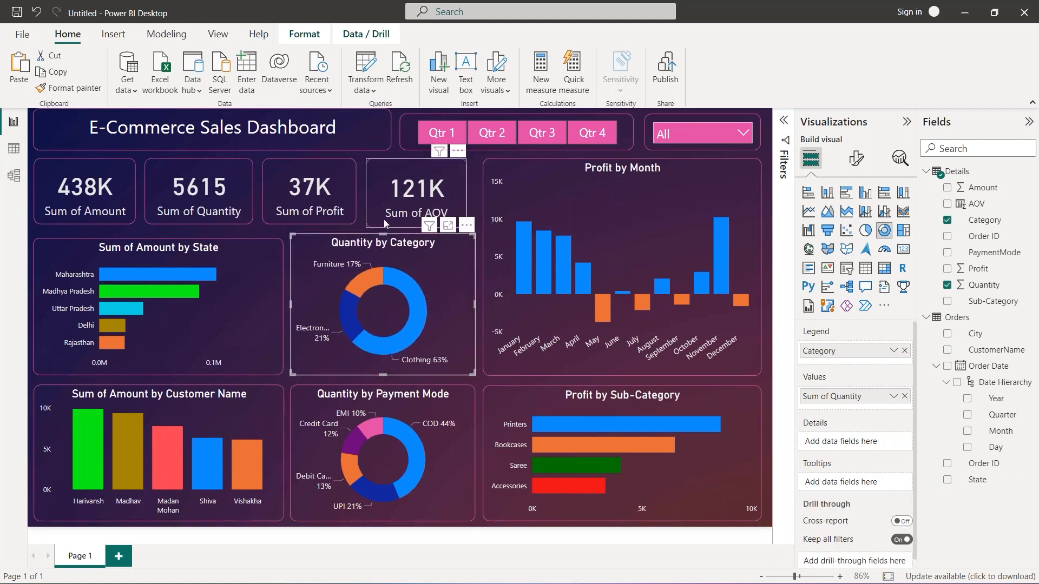
left_click(385, 219)
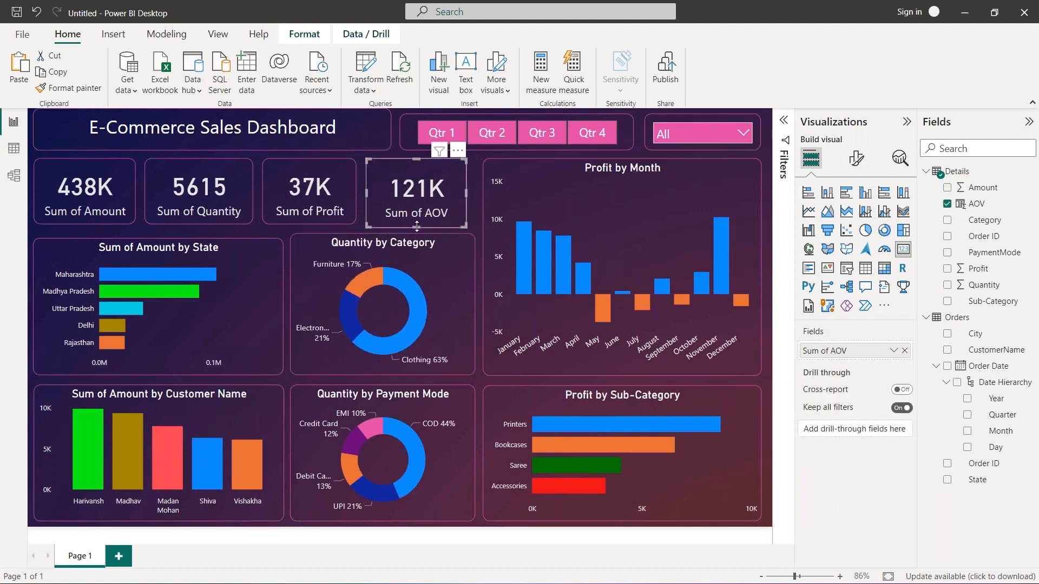
left_click(267, 245)
left_click_drag(156, 237, 161, 235)
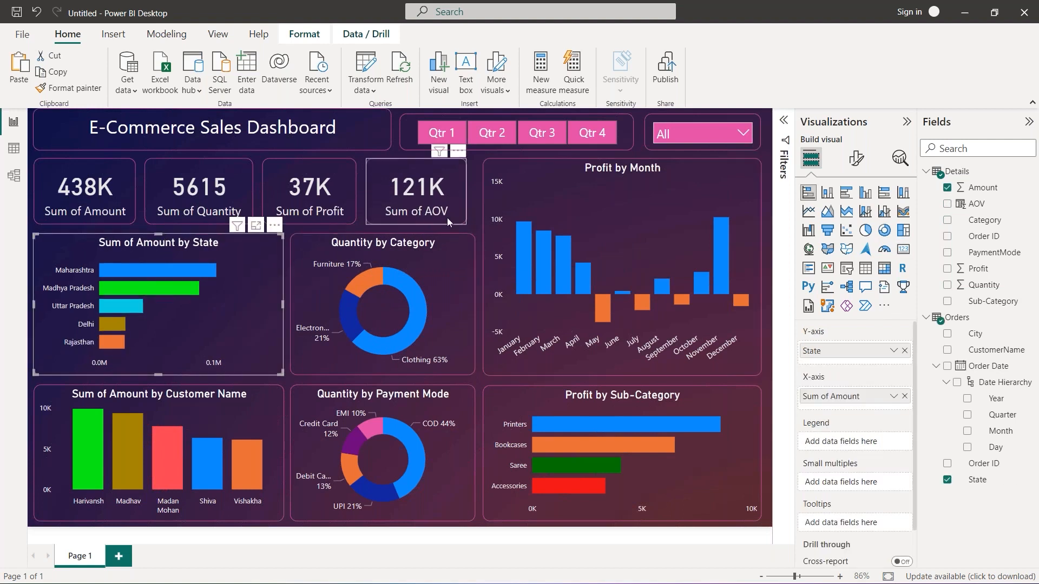
- Align the AOV card's right edge with Quantity by Category, trim its left edge, and widen the Profit card to even the spacing
left_click(459, 197)
left_click_drag(465, 194, 470, 192)
mouse_move(322, 184)
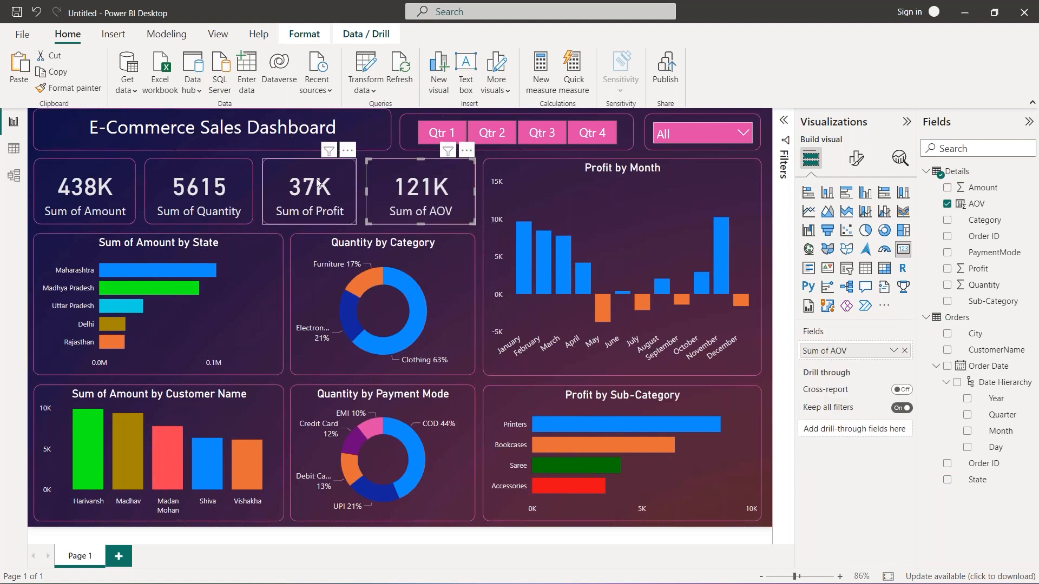
left_click(377, 195)
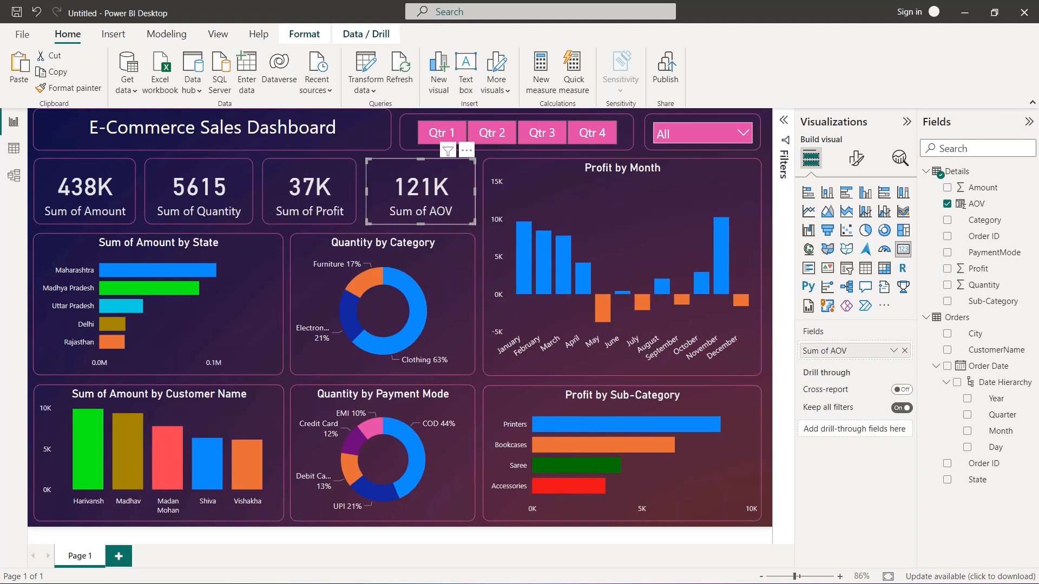
left_click_drag(369, 189, 362, 194)
left_click(351, 177)
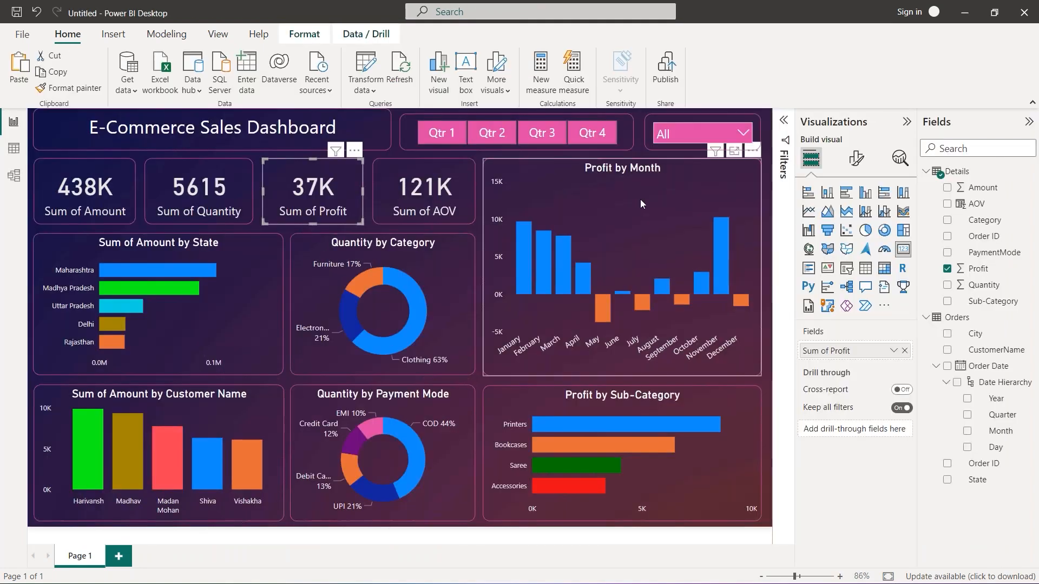
- Filter the dashboard to Andhra Pradesh with the state slicer
left_click(744, 133)
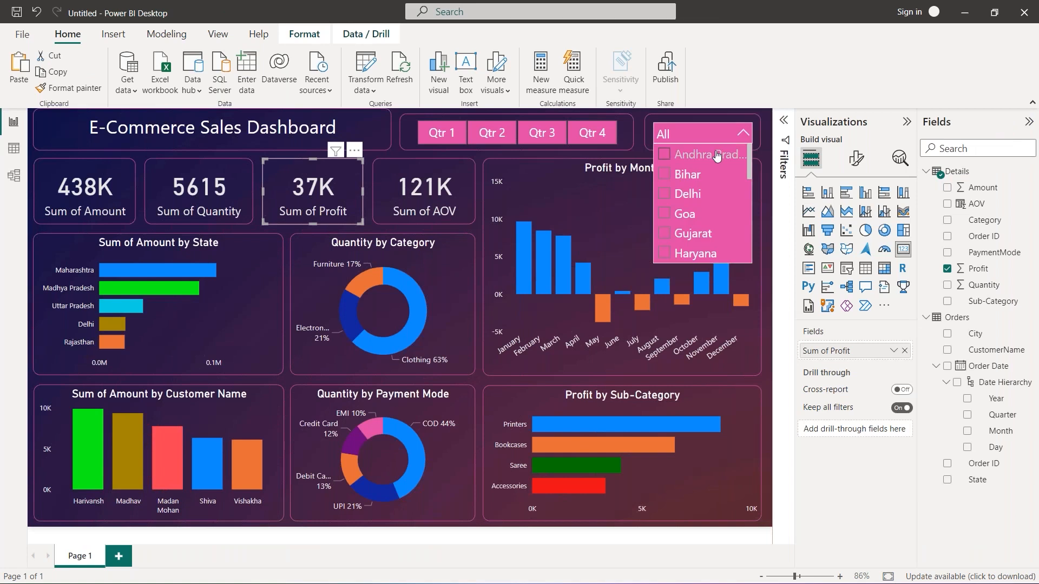
left_click(717, 157)
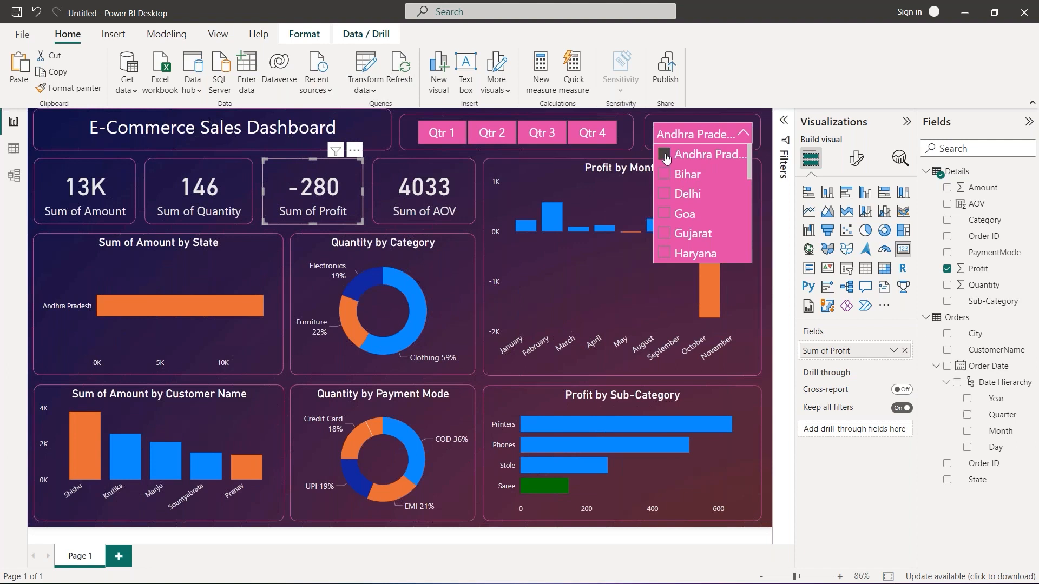
- Filter the dashboard to Goa, Gujarat and Maharashtra one after another with the state slicer
left_click(686, 216)
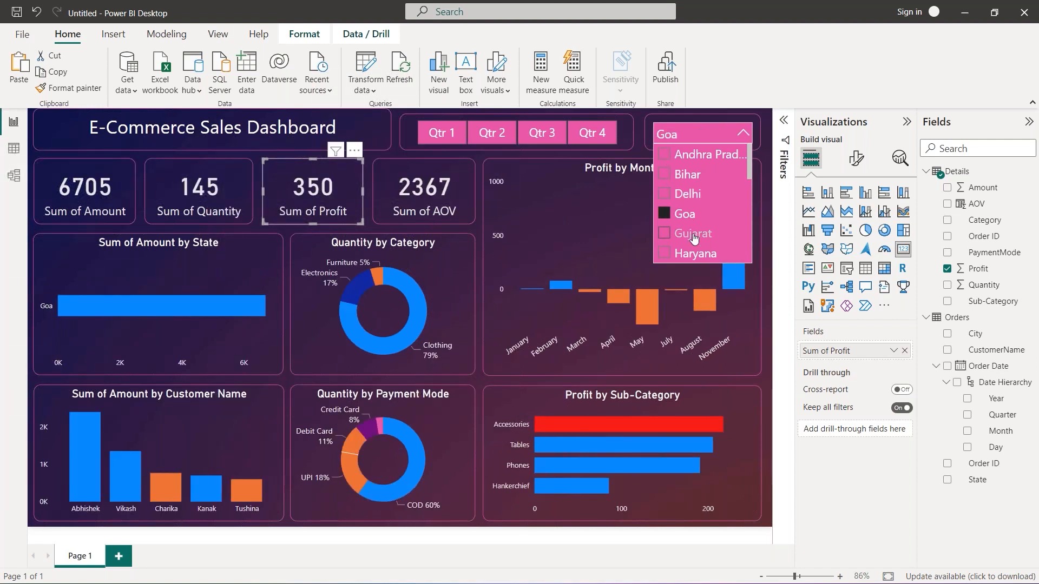
left_click(685, 234)
scroll(688, 216, "down", 3)
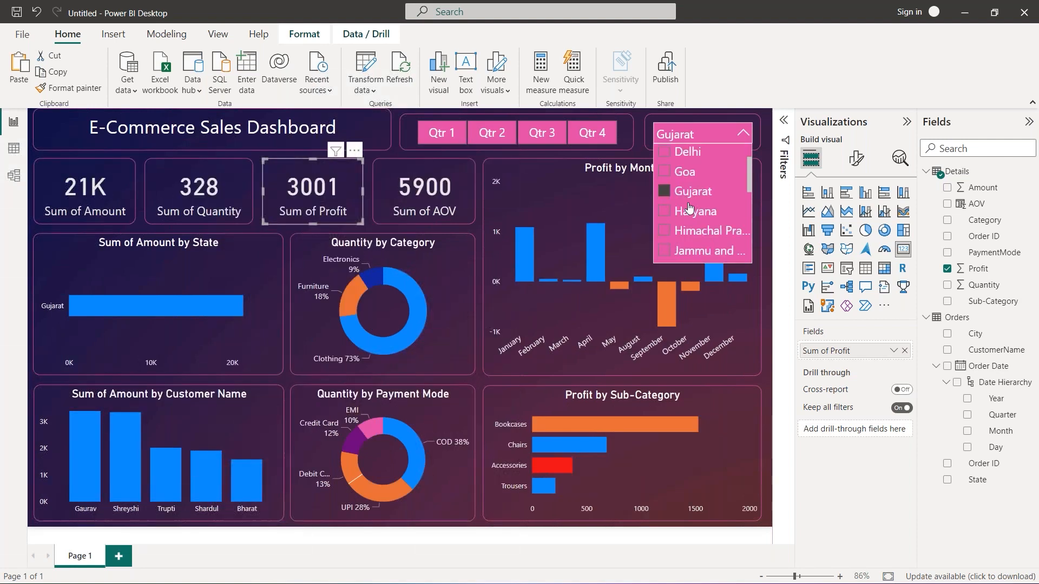
scroll(689, 208, "down", 2)
left_click(693, 217)
scroll(671, 206, "down", 1)
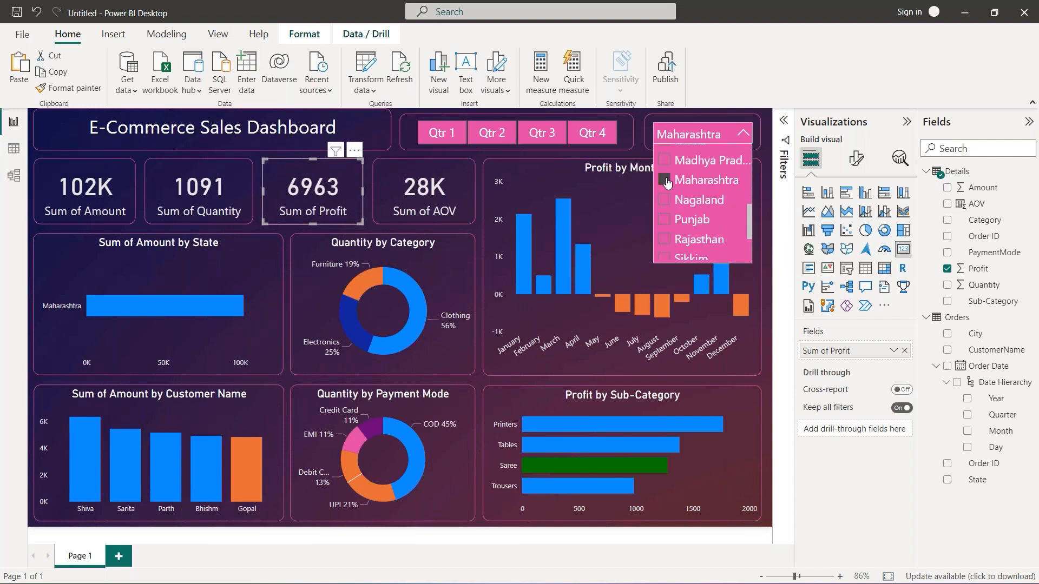
- Clear the state filter so all states are included, and deselect the Profit card
left_click(665, 180)
left_click(392, 126)
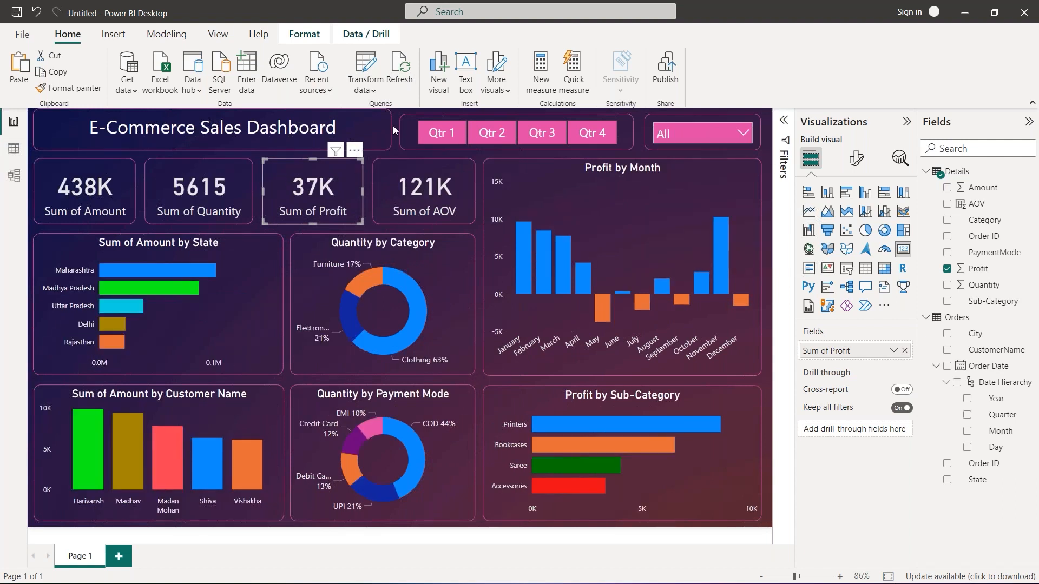
left_click(393, 125)
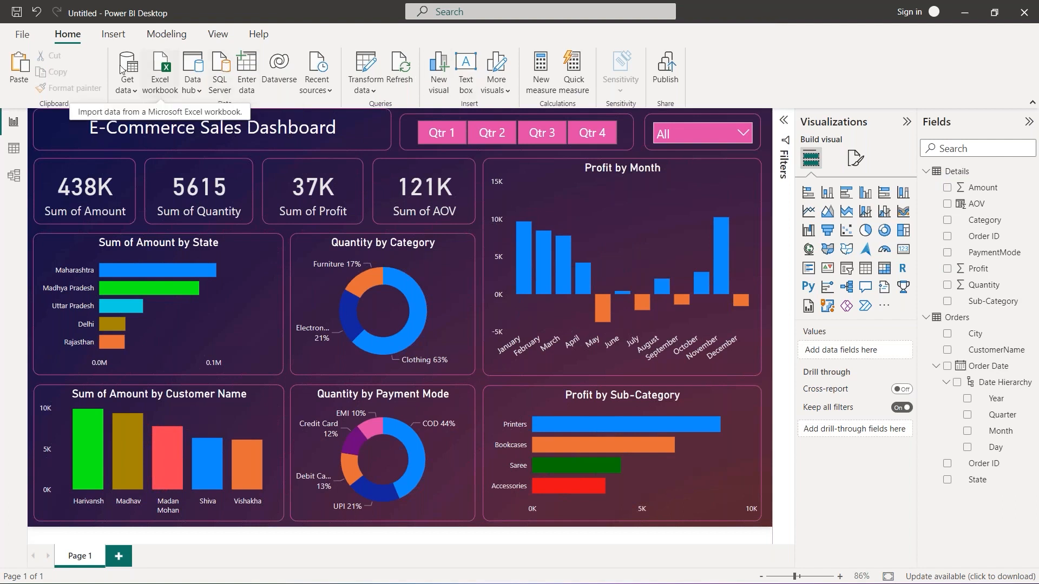
- Look at the report's publishing options and export the dashboard to PDF
left_click(22, 34)
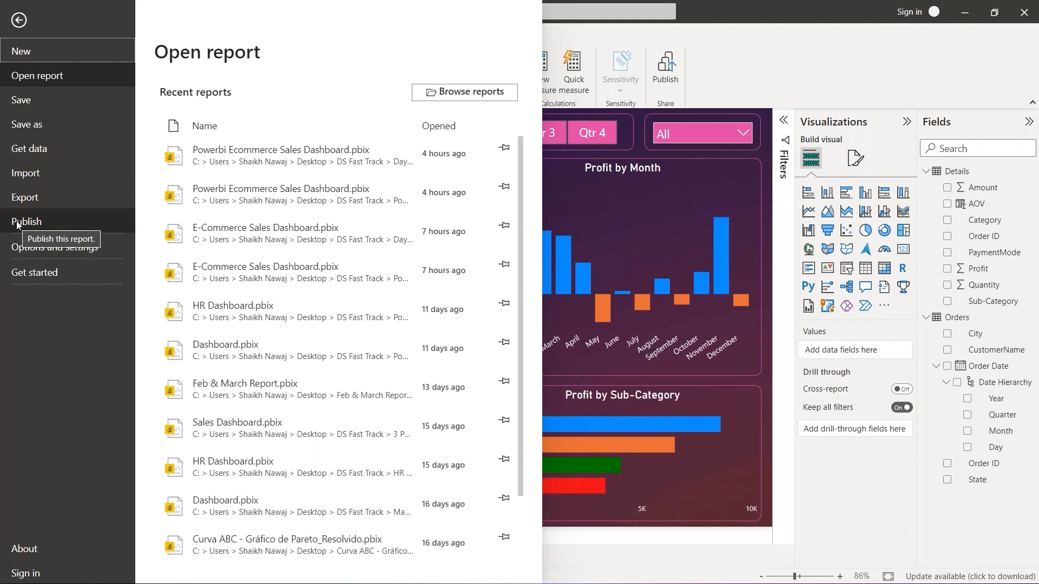
left_click(18, 226)
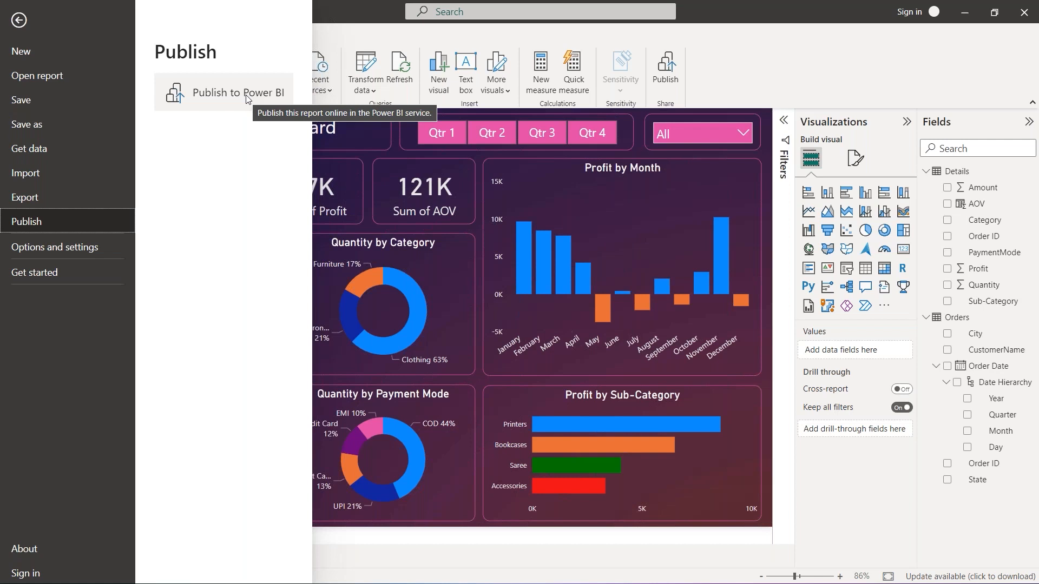
left_click(48, 198)
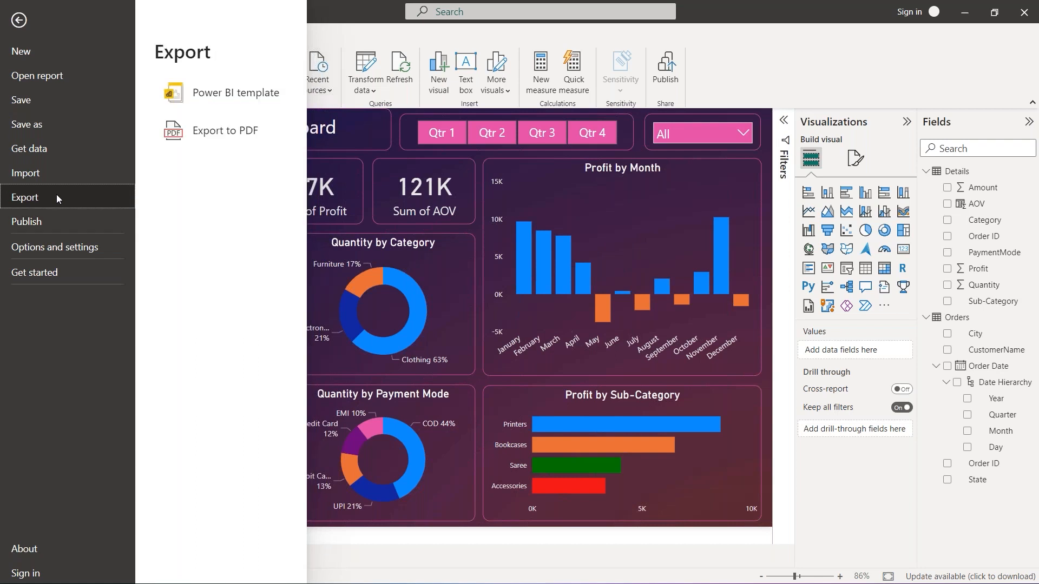
left_click(233, 132)
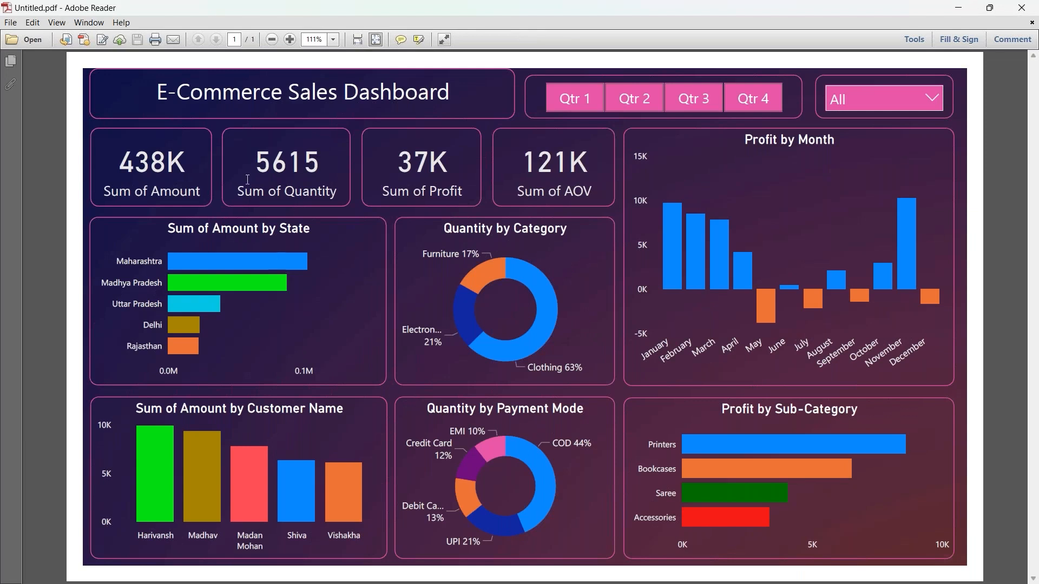
- View the exported PDF's document properties and open the folder where it is stored
left_click(16, 24)
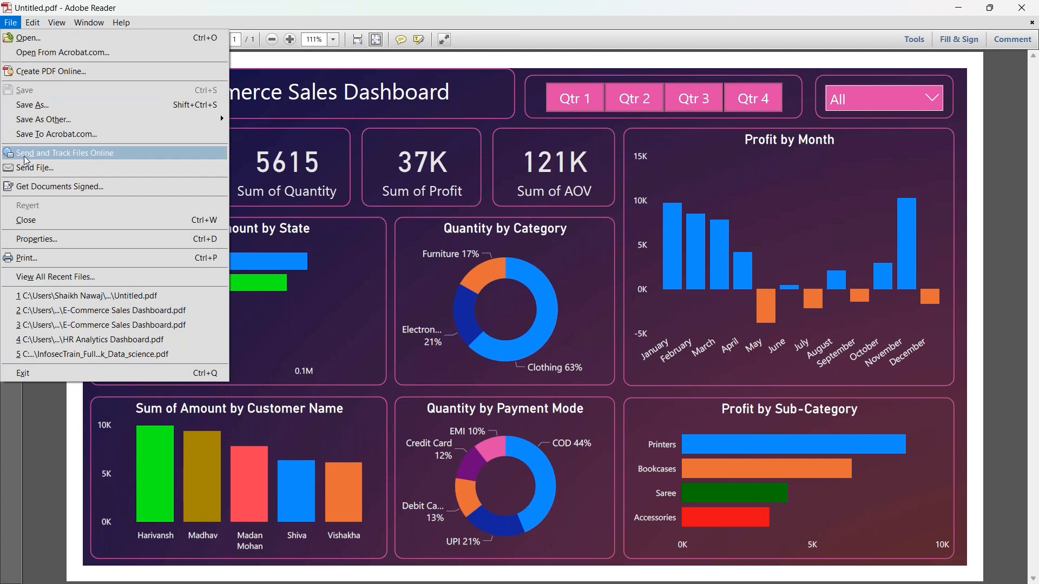
left_click(47, 240)
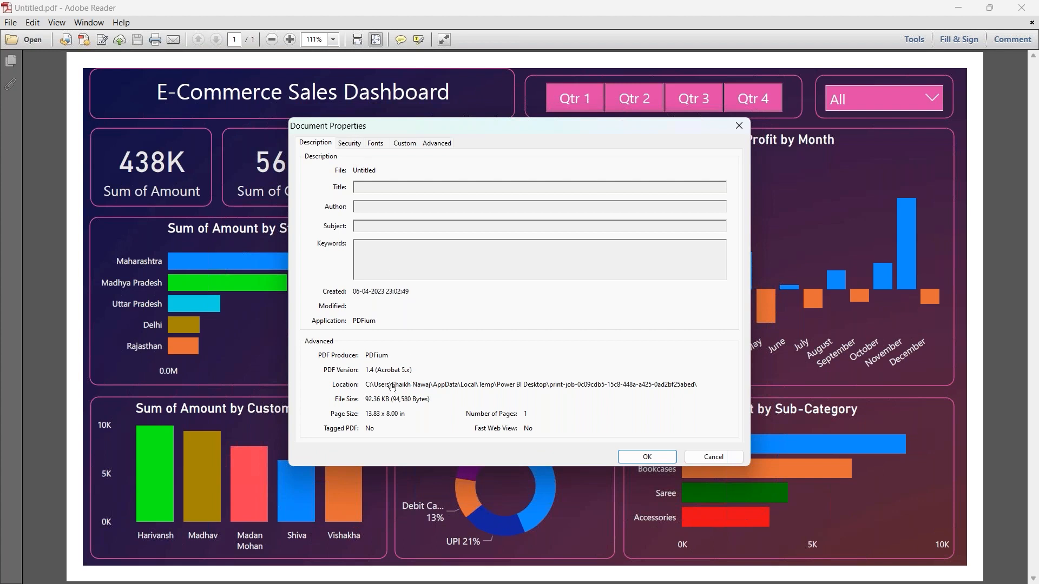
left_click(392, 388)
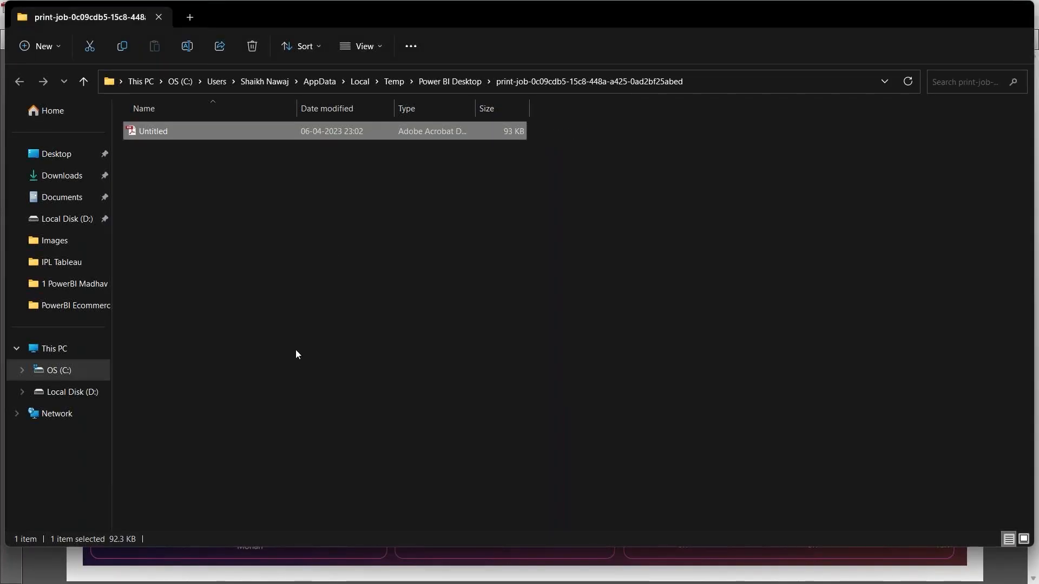
left_click(340, 265)
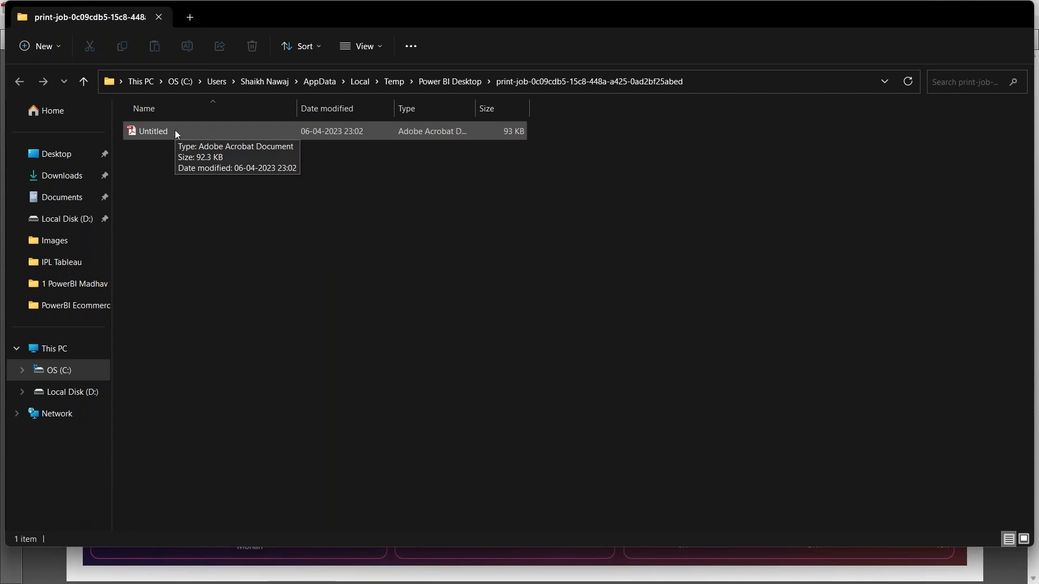
- Switch back to Adobe Reader and close the document properties dialog
mouse_move(290, 569)
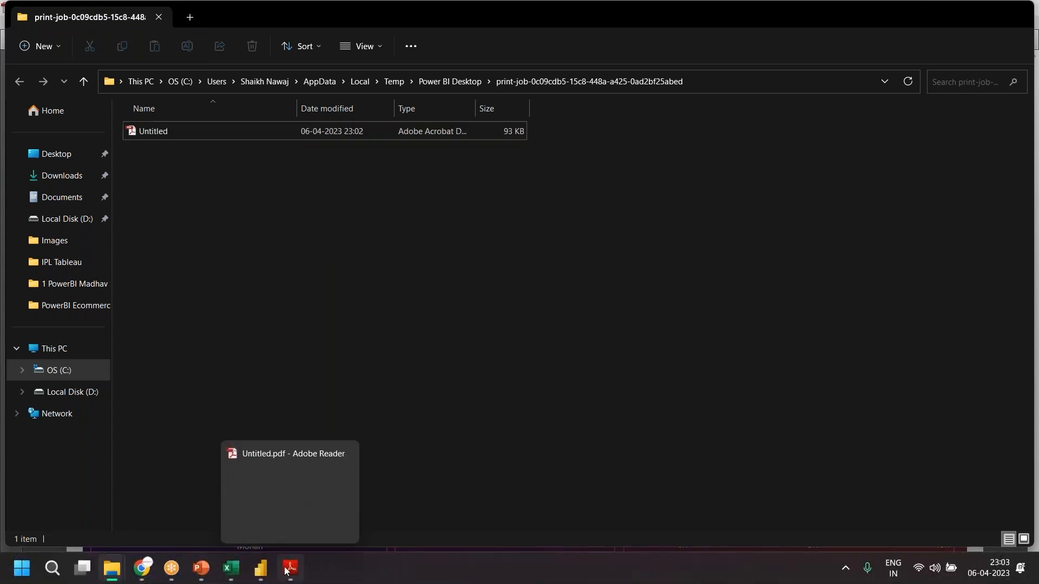
left_click(323, 459)
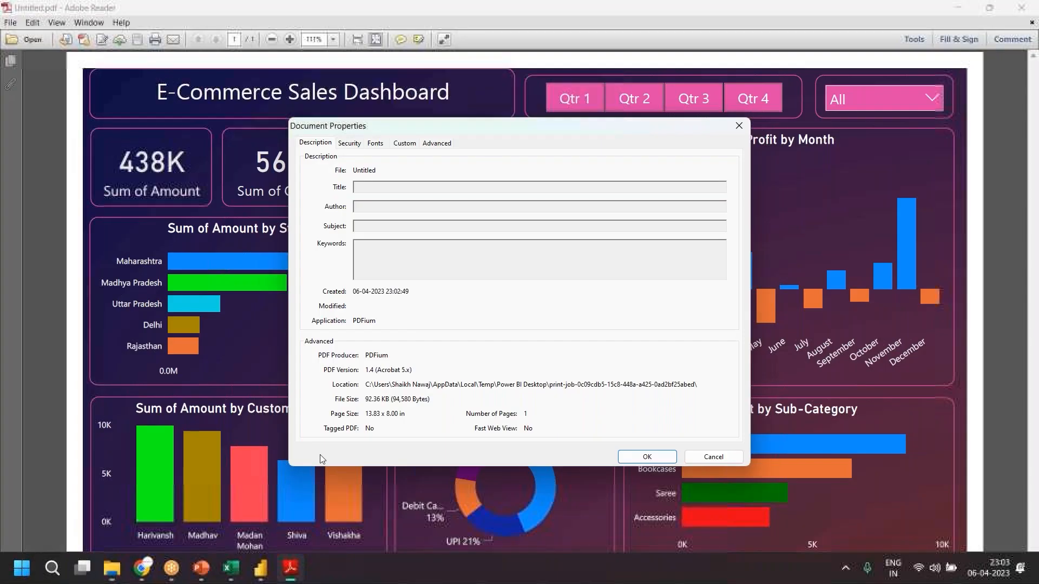
left_click(713, 458)
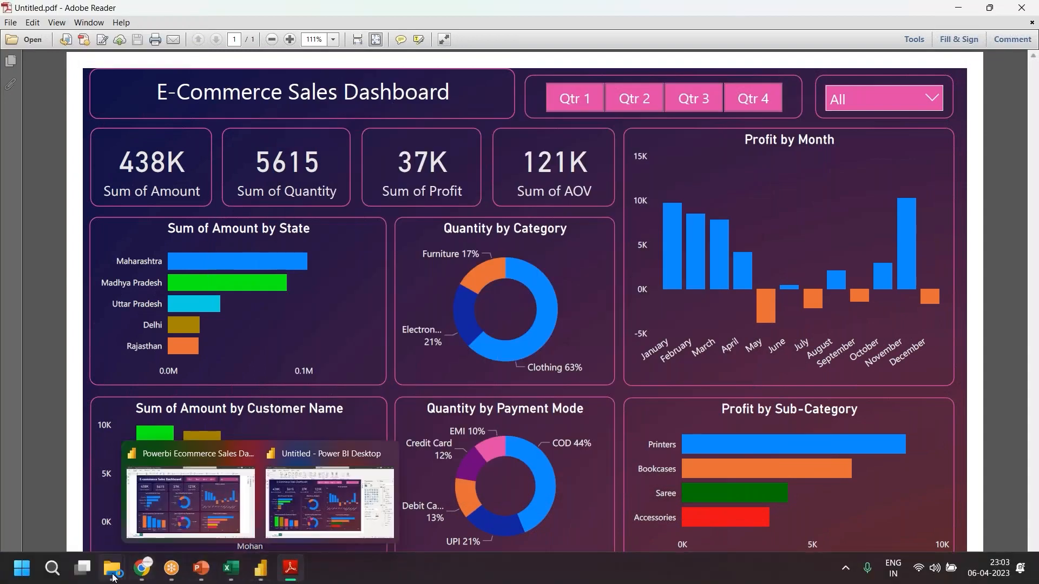
- Switch to File Explorer, select the exported Untitled PDF in its folder, and minimize the window
mouse_move(113, 578)
left_click(195, 509)
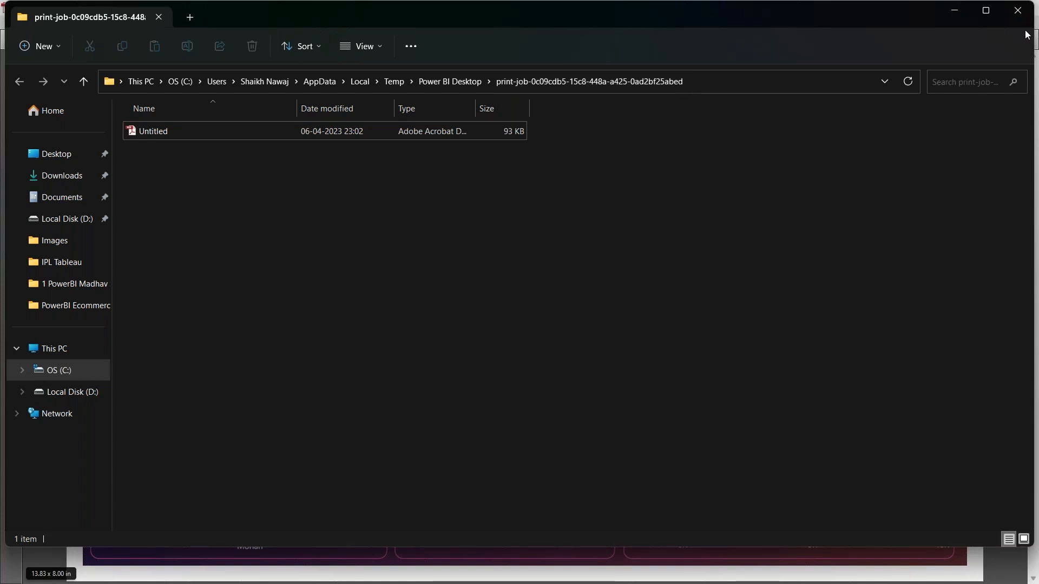
left_click(192, 136)
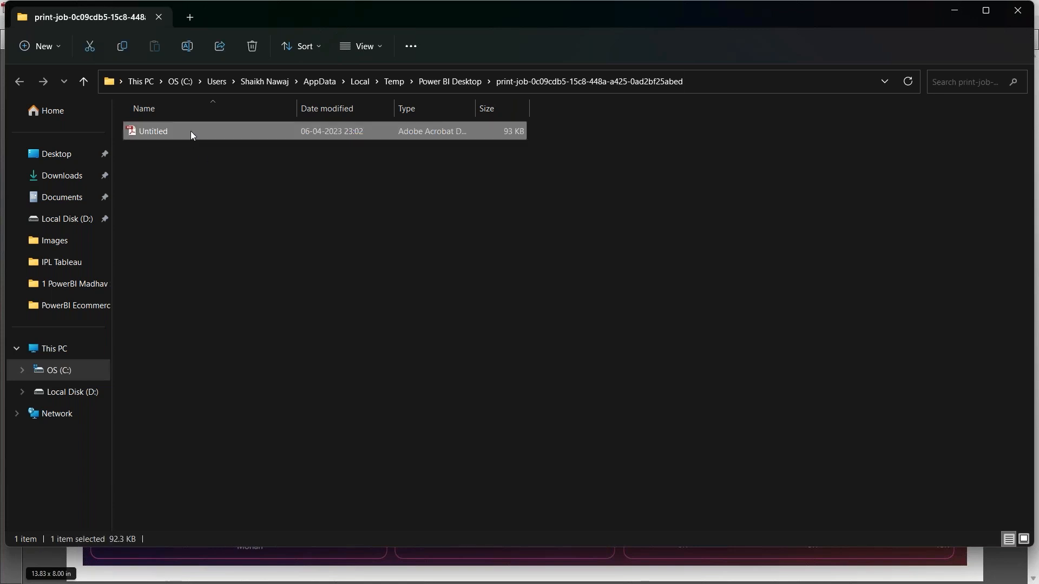
left_click(963, 11)
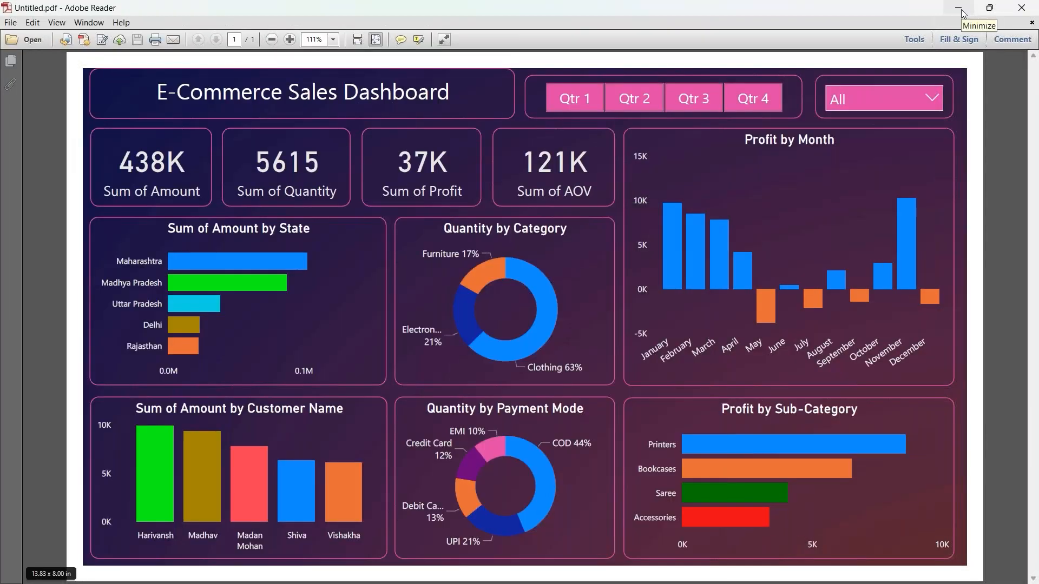